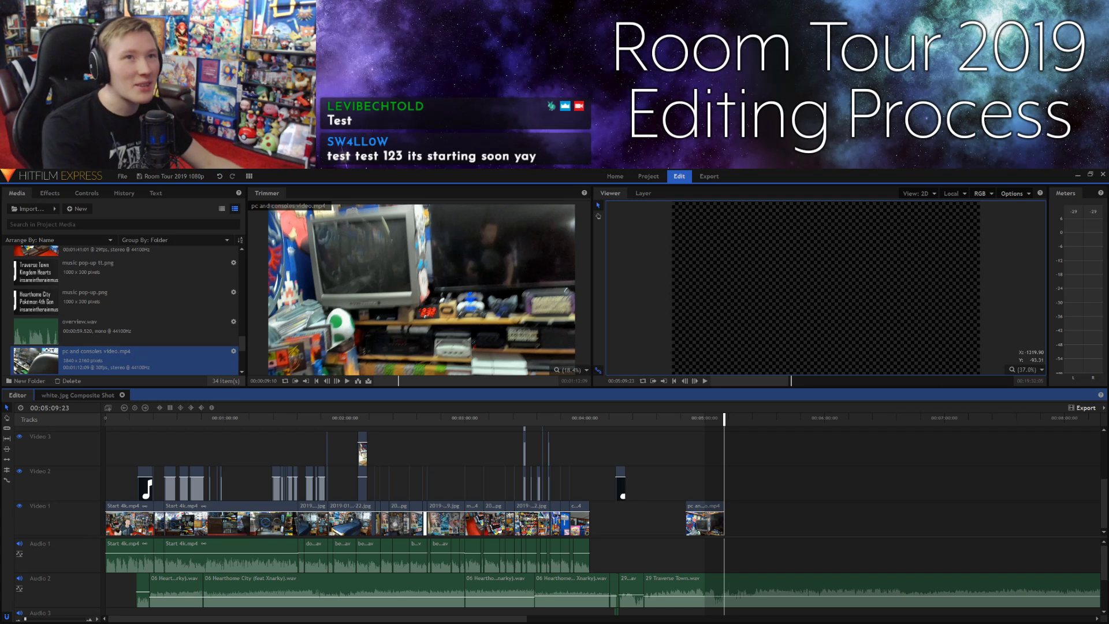
Step: Scrub and play through the pc and consoles clip on Video 1 to review its footage
left_click(687, 418)
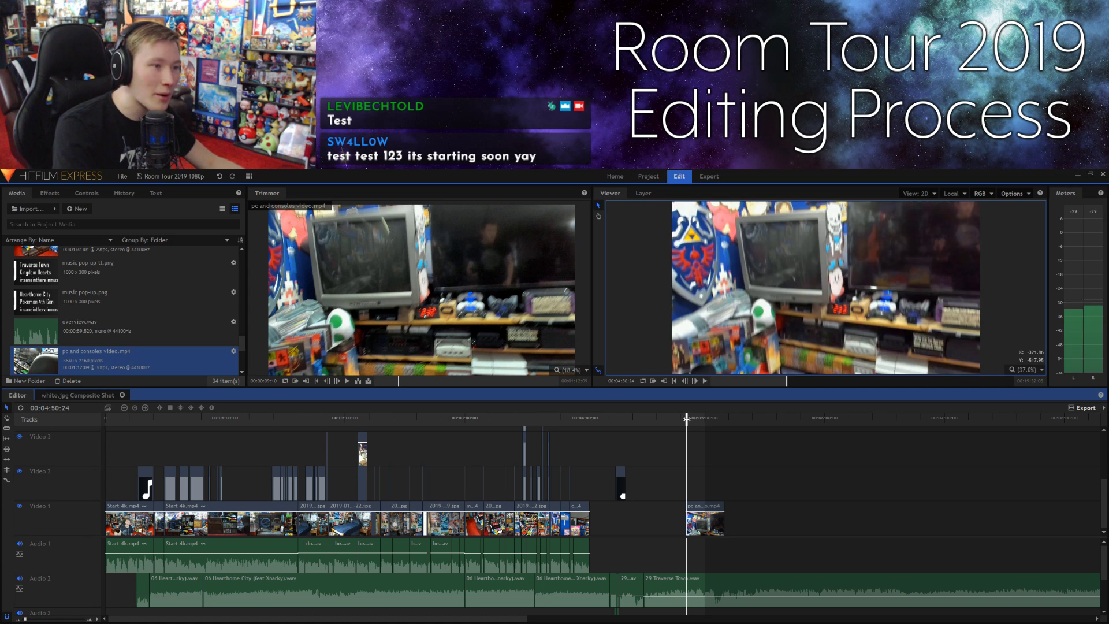
left_click_drag(687, 418, 679, 418)
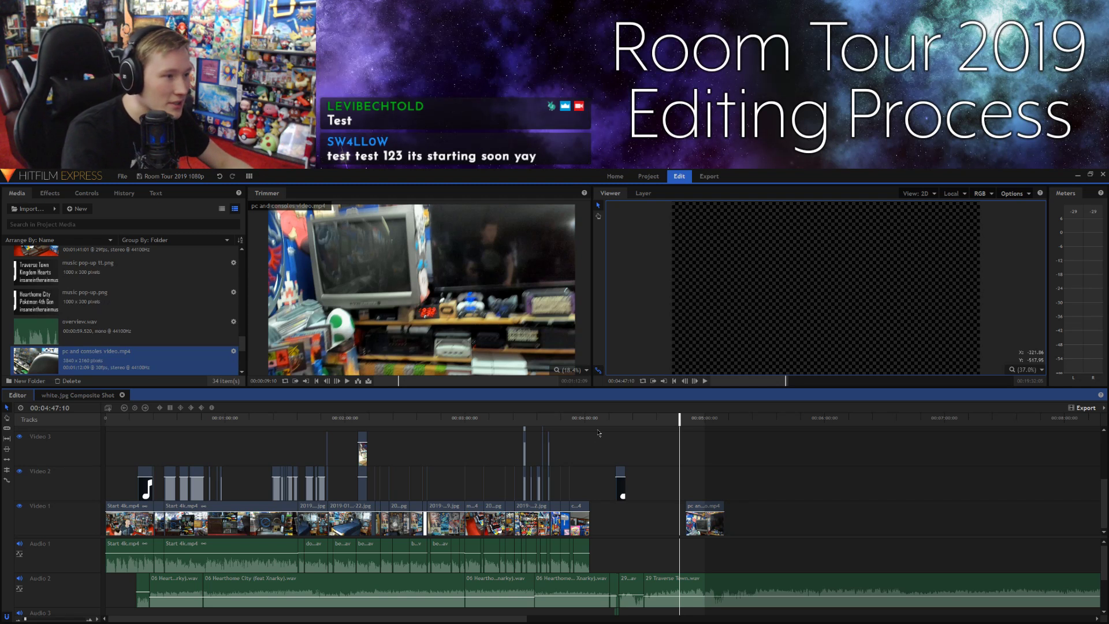
left_click(698, 425)
left_click(707, 420)
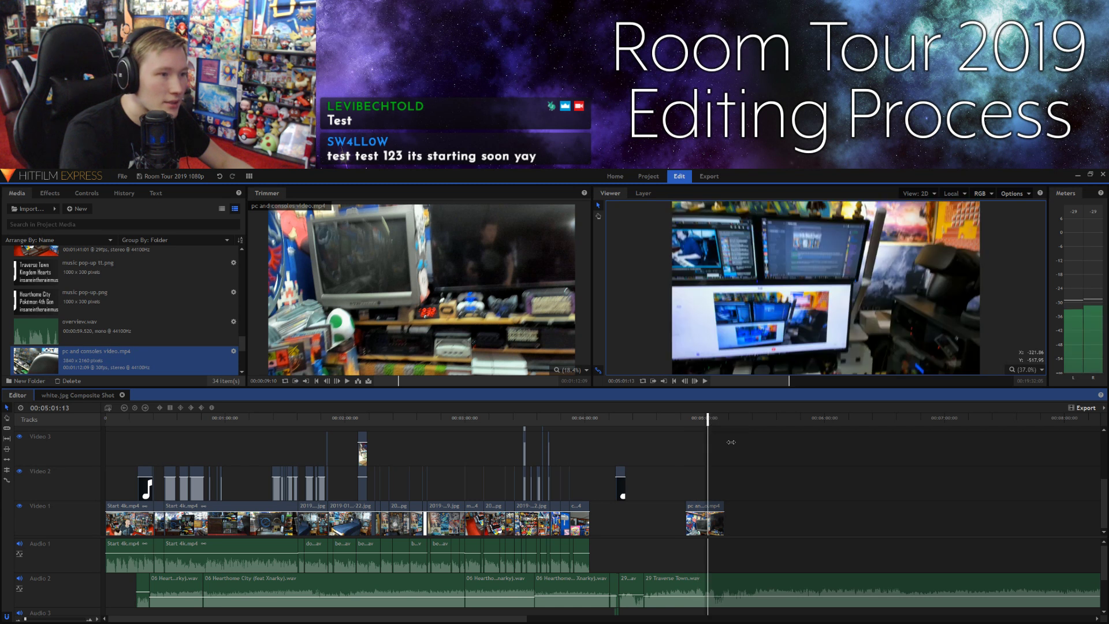
left_click(685, 426)
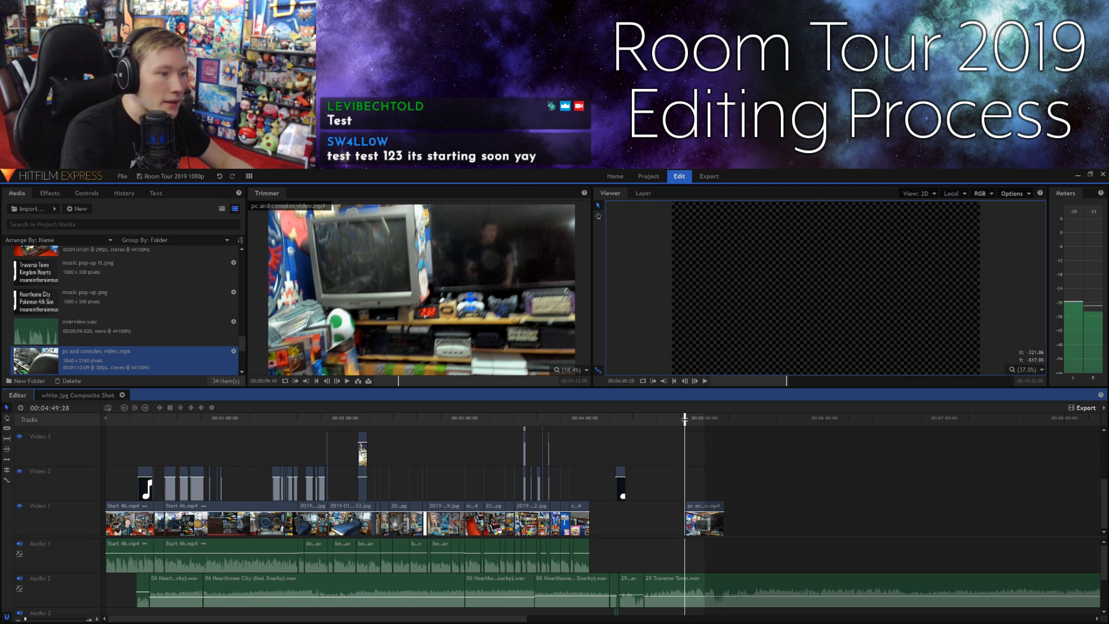
key("space")
left_click(707, 507)
left_click(662, 442)
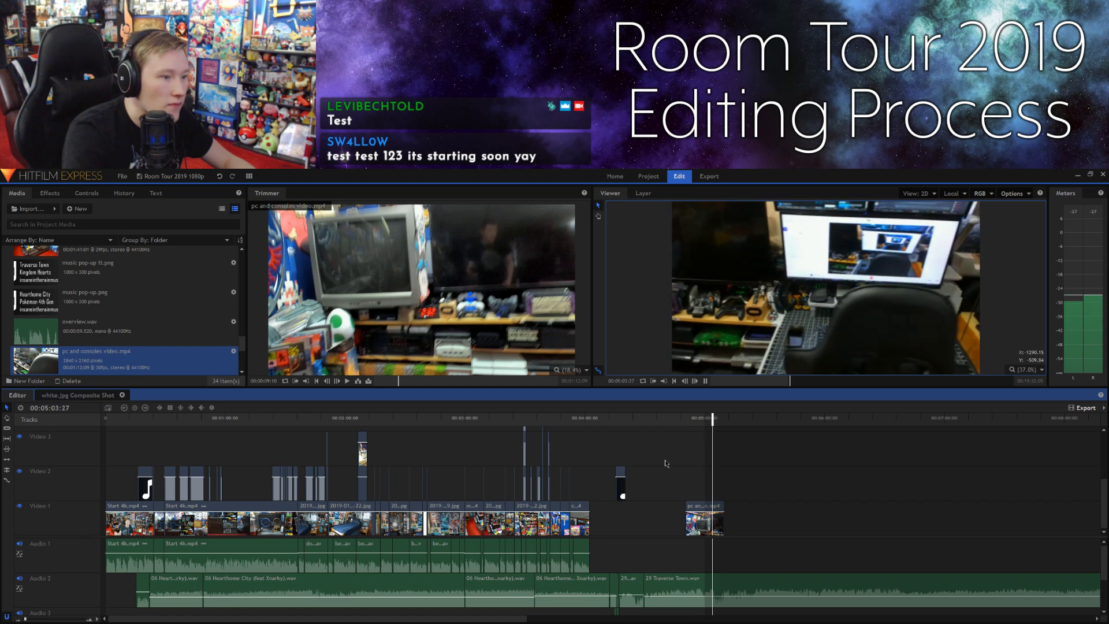
key("space")
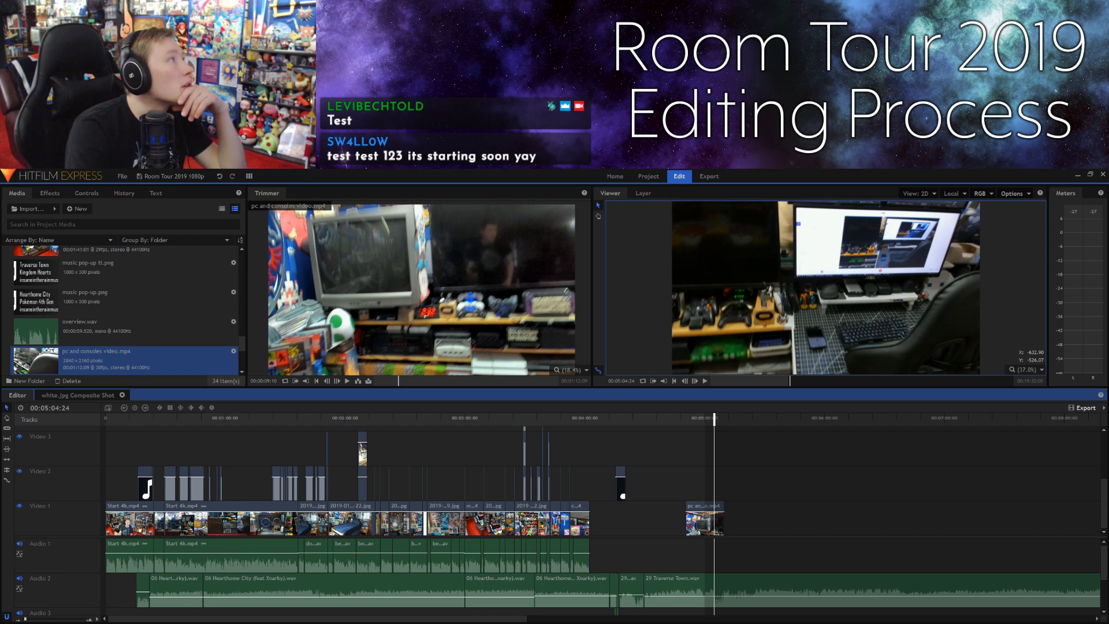
Step: Import the photo 2019-01-27_14-41-46.jpg into the project media
left_click_drag(145, 300, 129, 303)
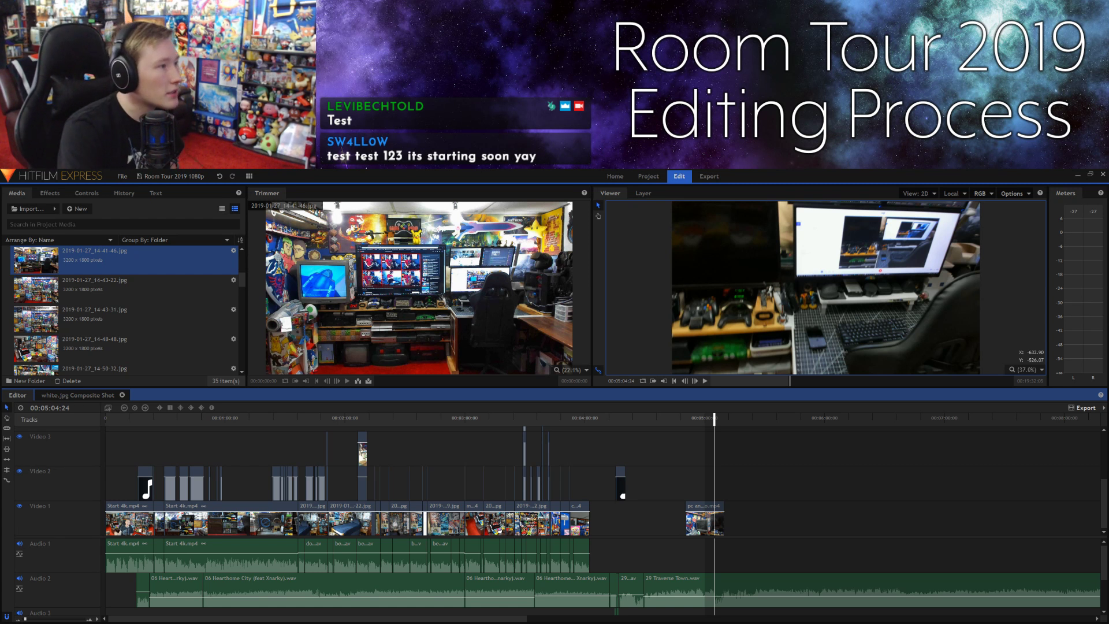
Step: Replay the opening part of the pc and consoles clip, from its start to the PC monitors
left_click(688, 422)
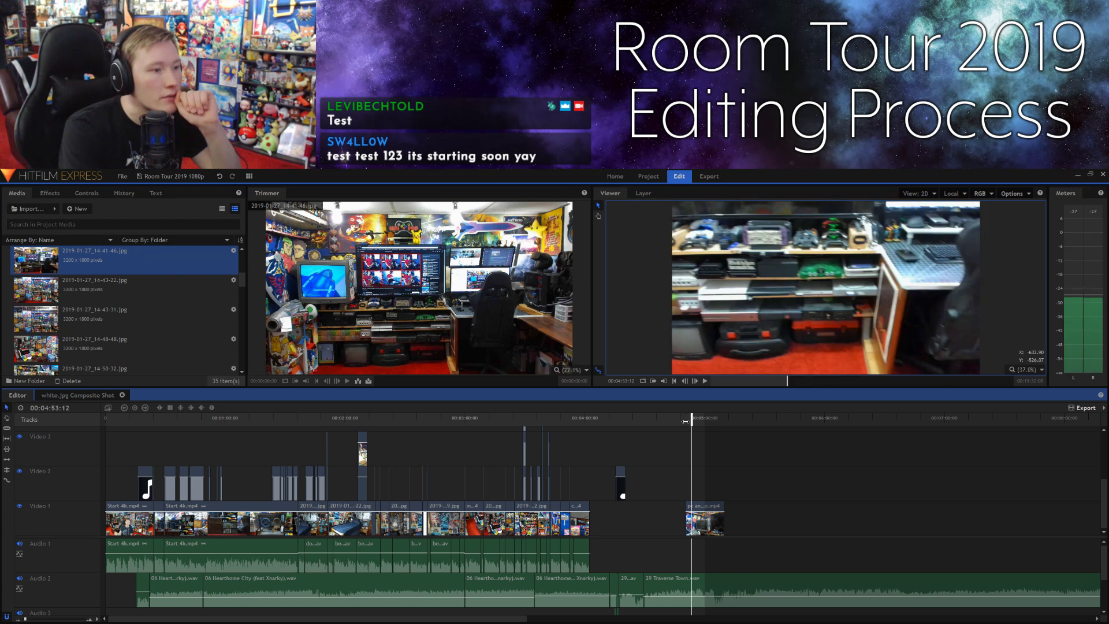
left_click_drag(691, 422, 685, 423)
key("space")
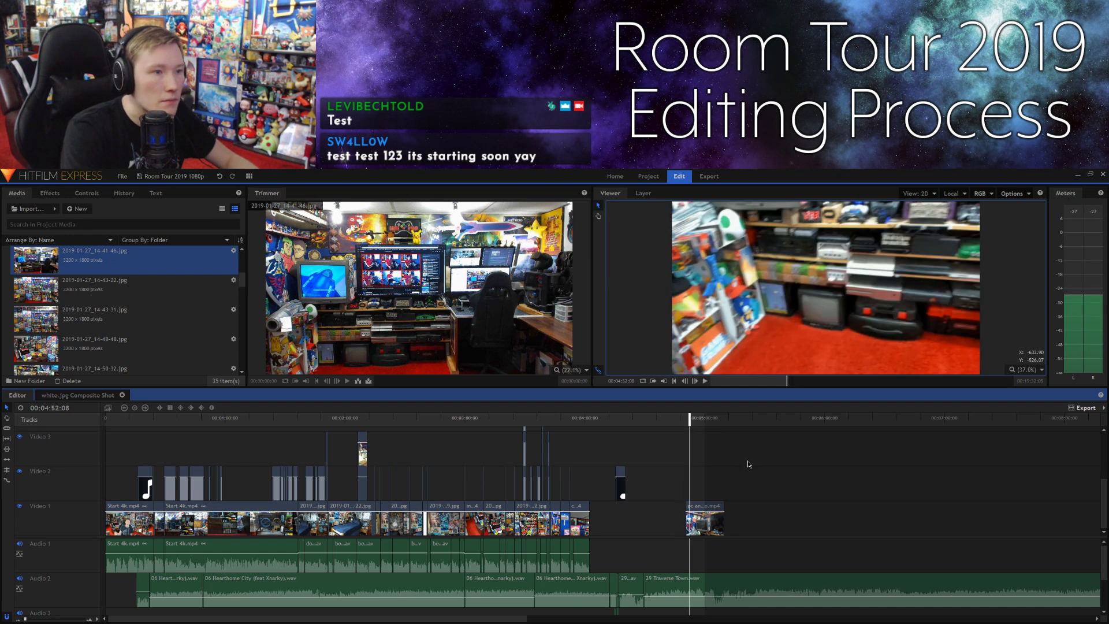
key("space")
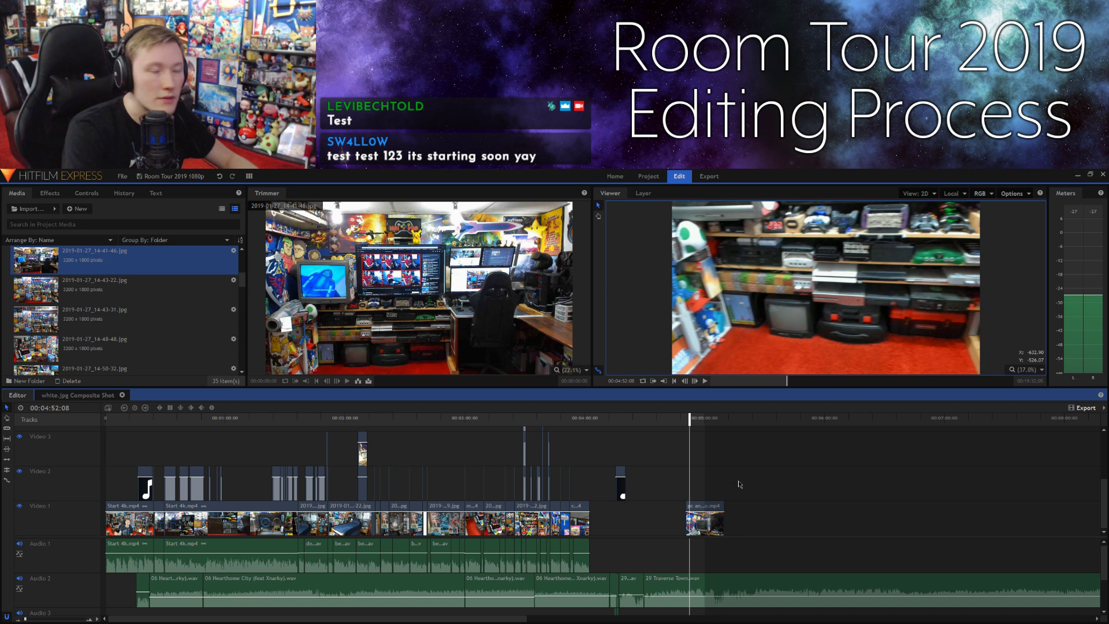
key("space")
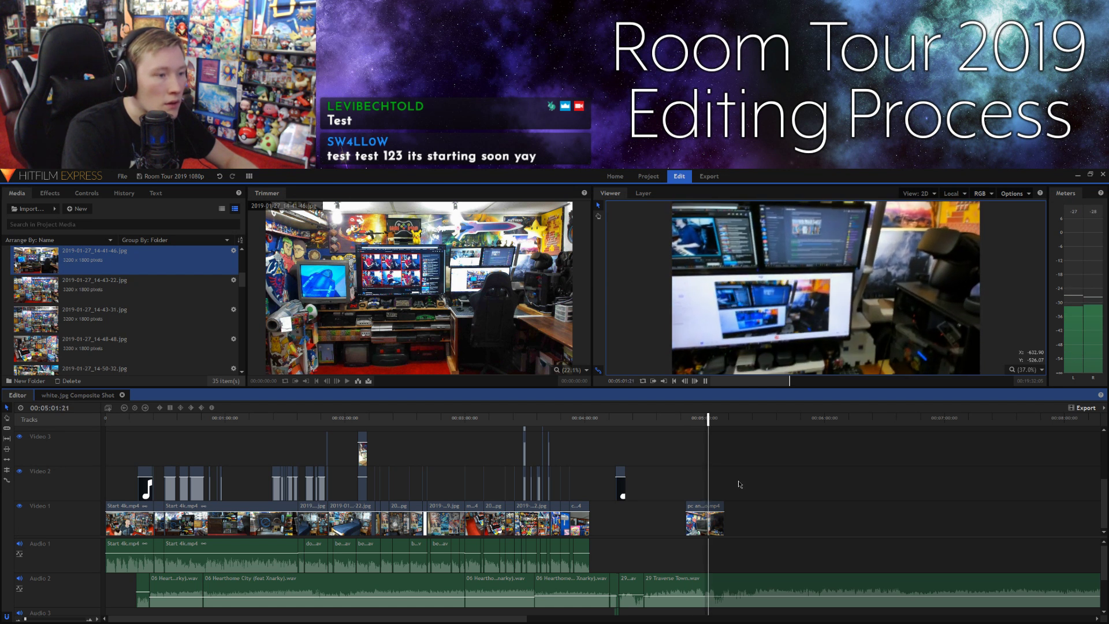
key("space")
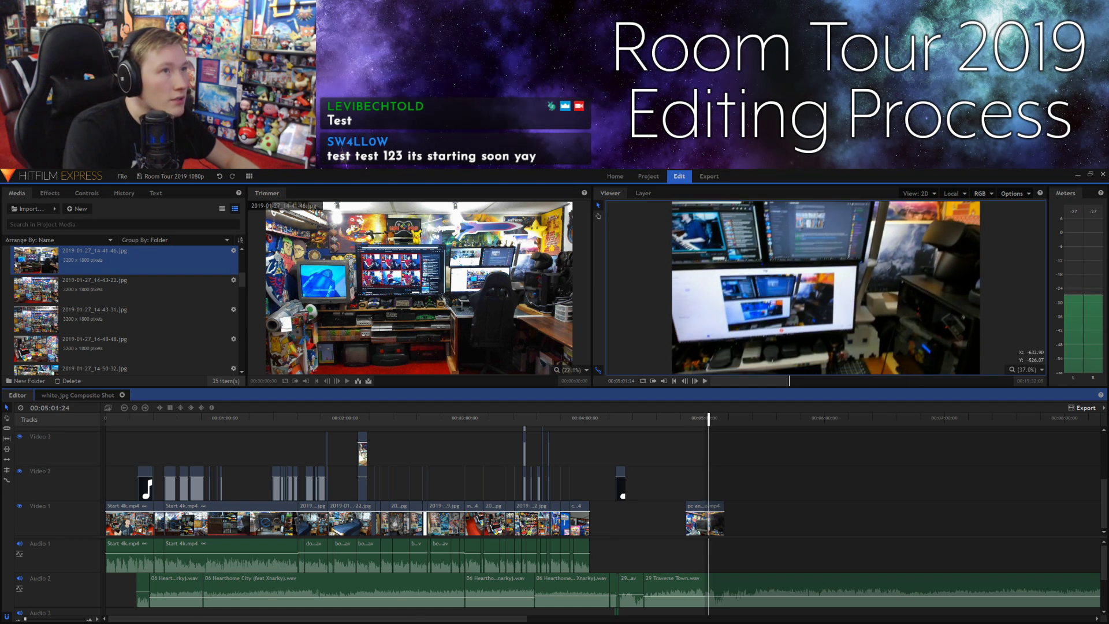
Step: Switch to the Logitech camera app and close its window to return to the video editor
key("alt+Tab")
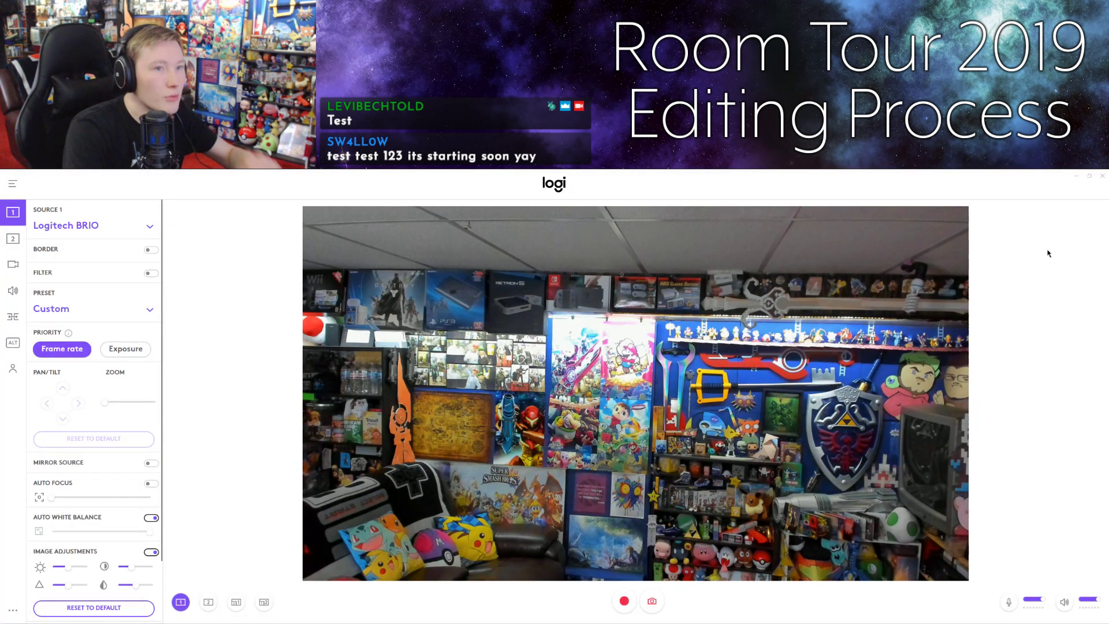
left_click(1104, 178)
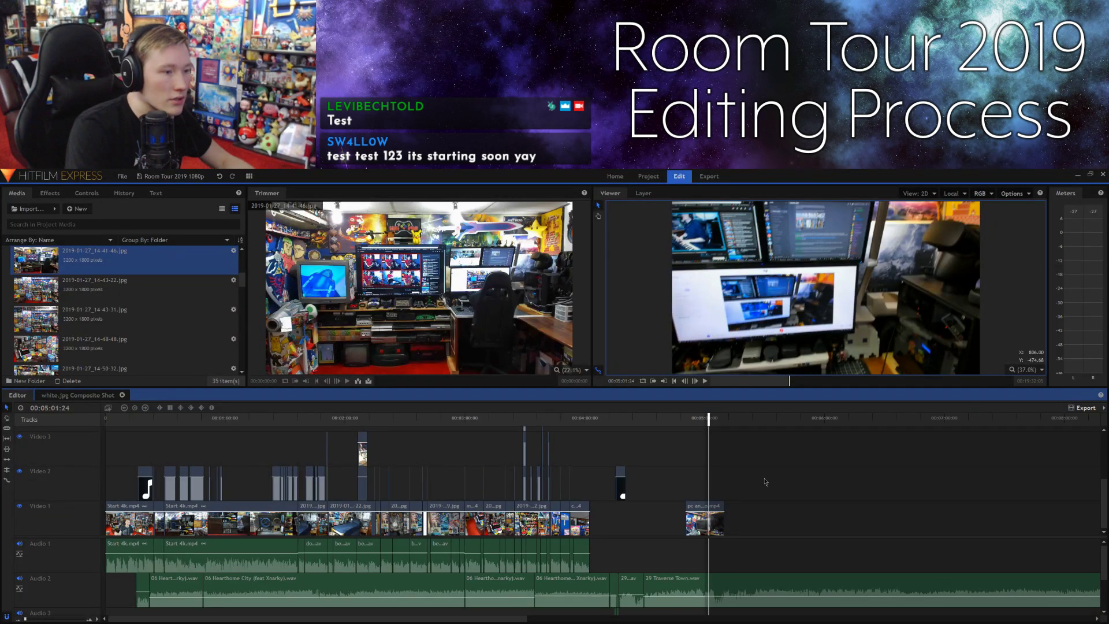
Step: Play the whole pc and consoles clip on the timeline from start to end
left_click(683, 422)
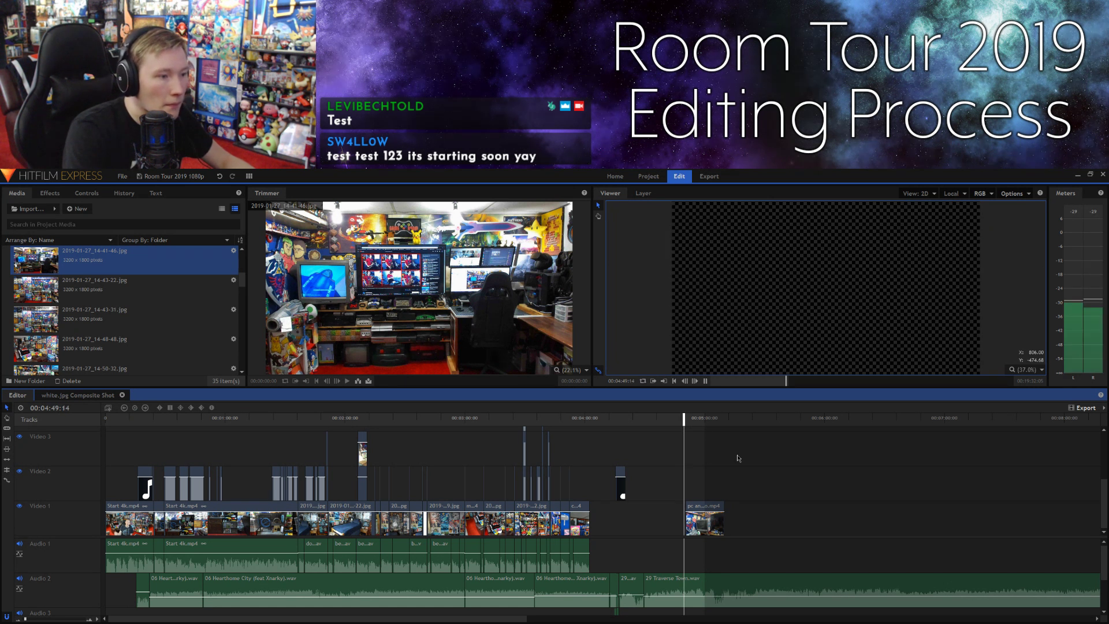
key("space")
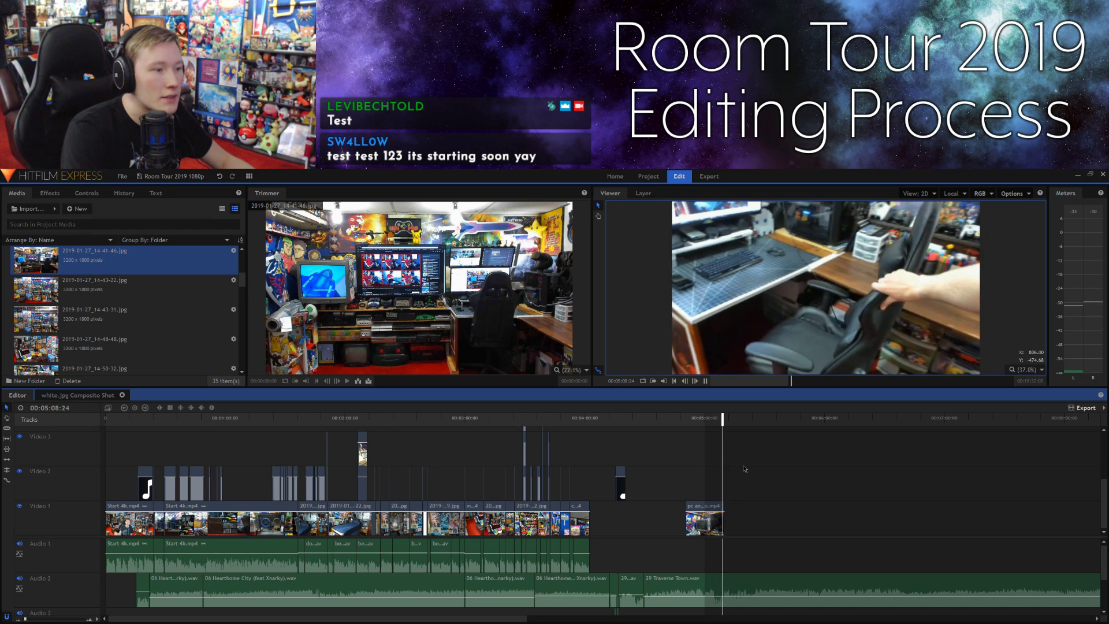
key("space")
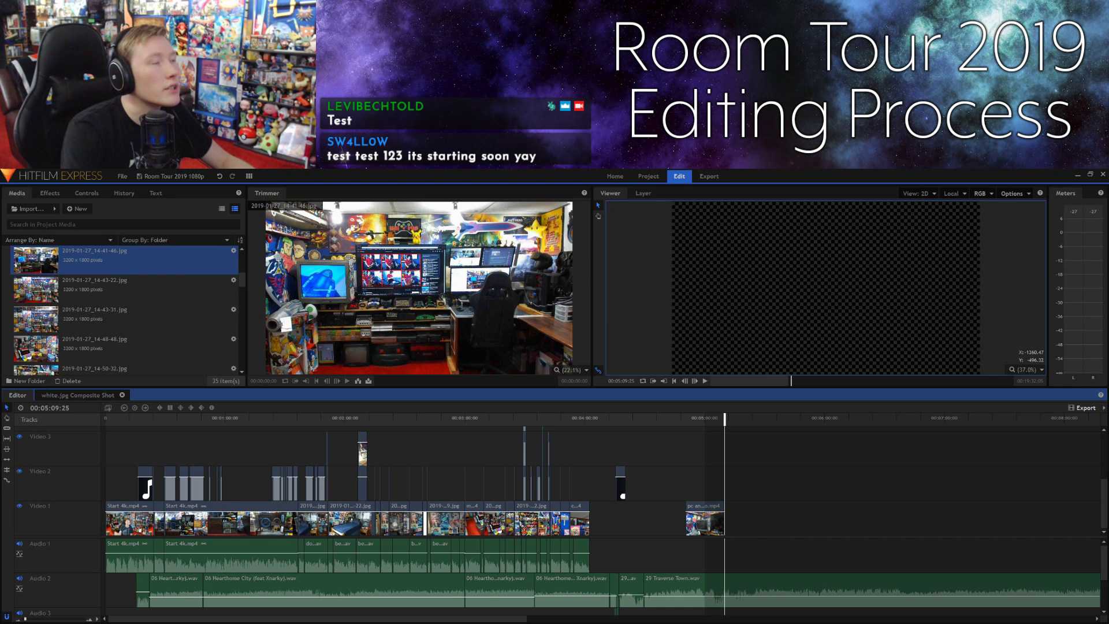
Step: Place the playhead at the start of the pc and consoles clip and import overview video.wav into the project media
left_click(688, 419)
left_click_drag(688, 418, 685, 418)
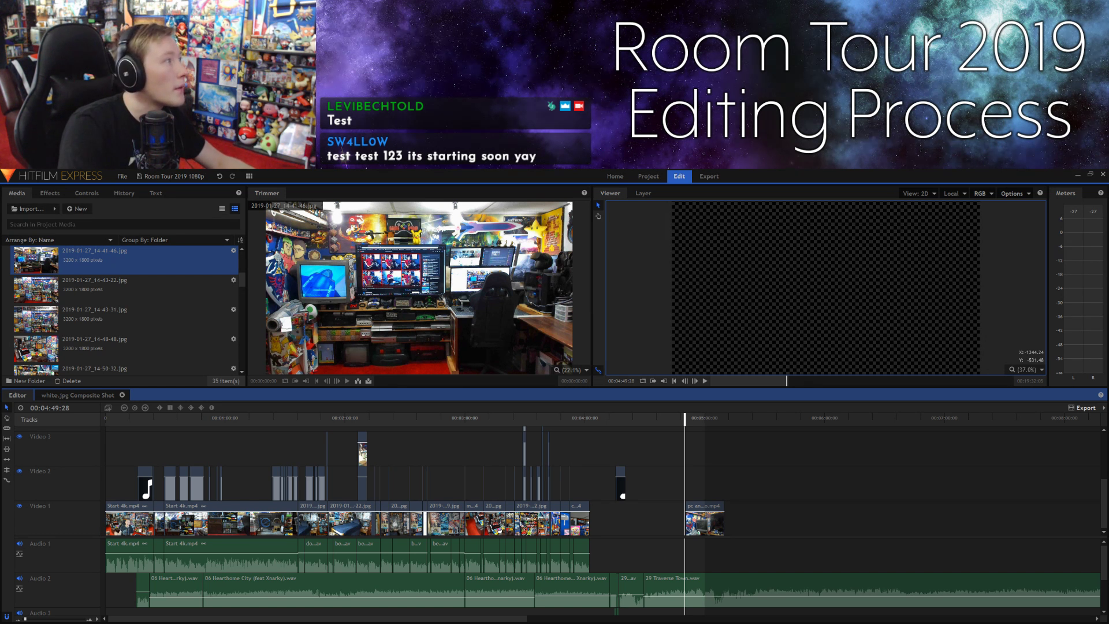
left_click_drag(110, 181, 155, 335)
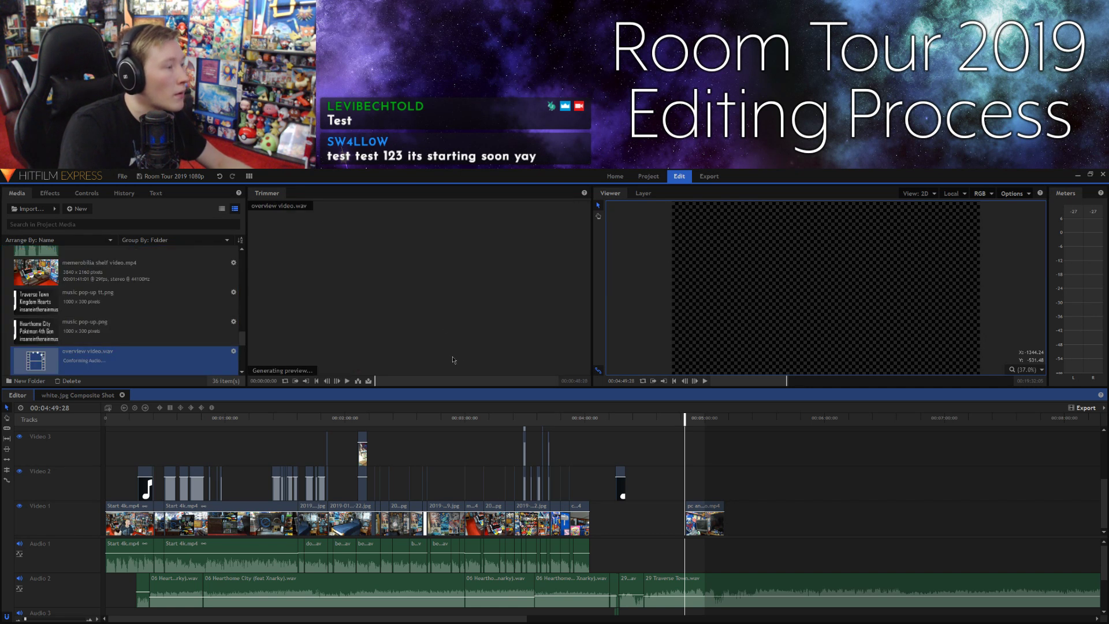
Step: Trim overview video.wav from 00:00:26:27 to about 00:00:32:19 and place that section on Audio 1 at the playhead
left_click(453, 382)
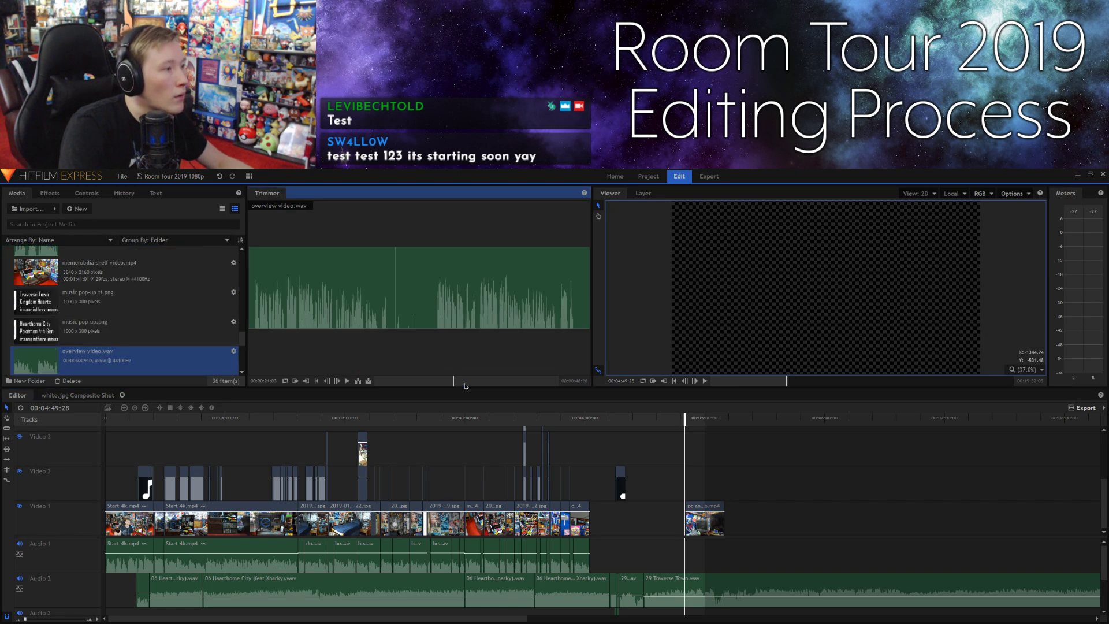
left_click_drag(472, 384, 476, 384)
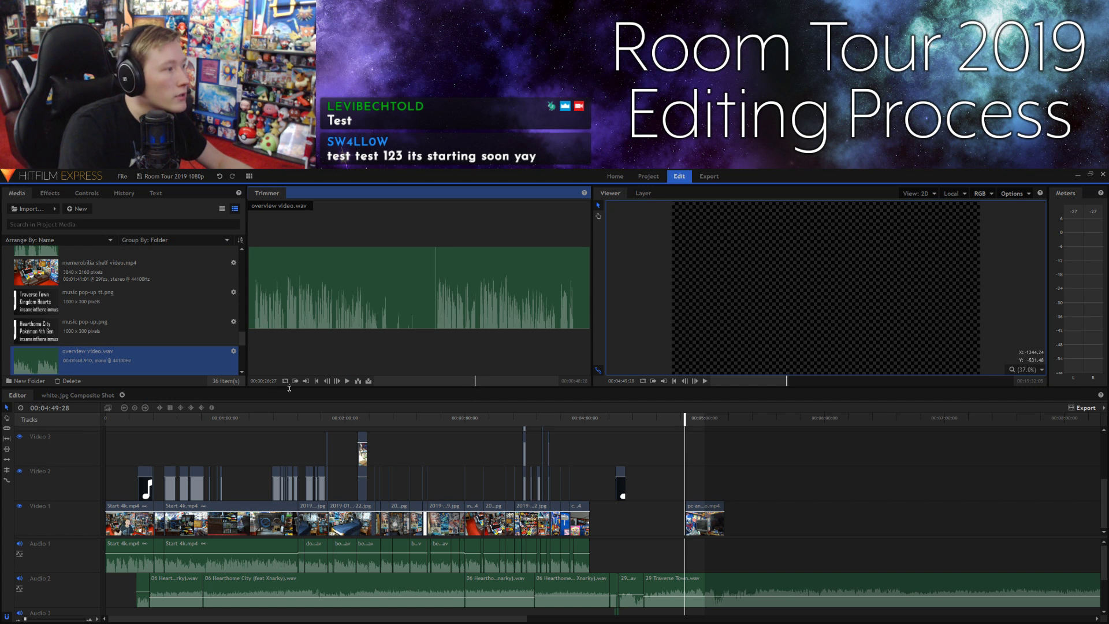
key("i")
key("space")
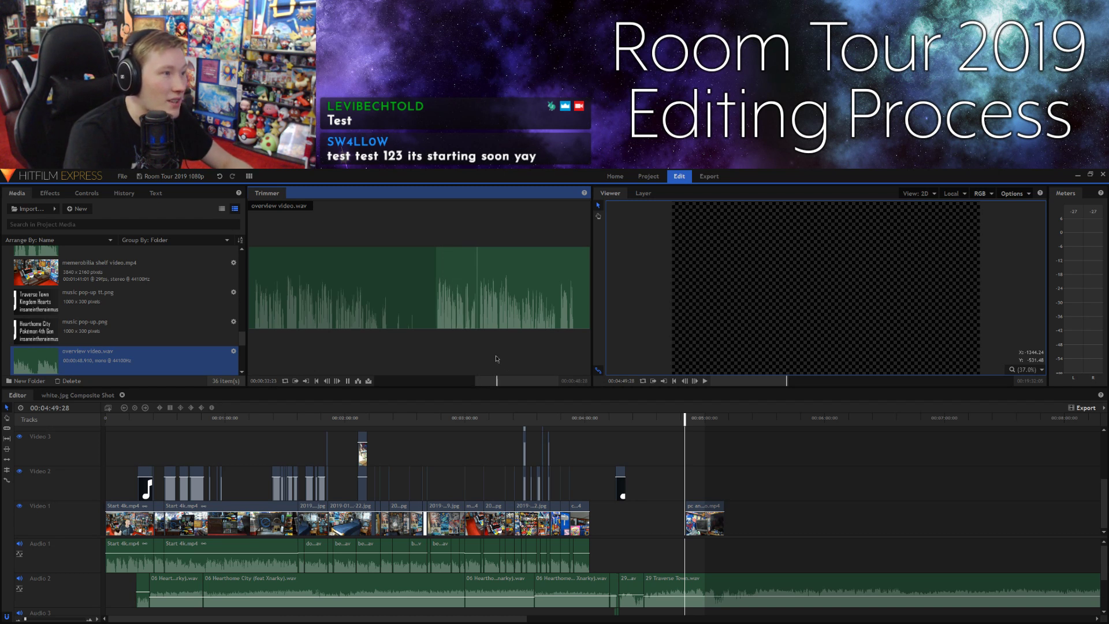
left_click_drag(501, 383, 496, 383)
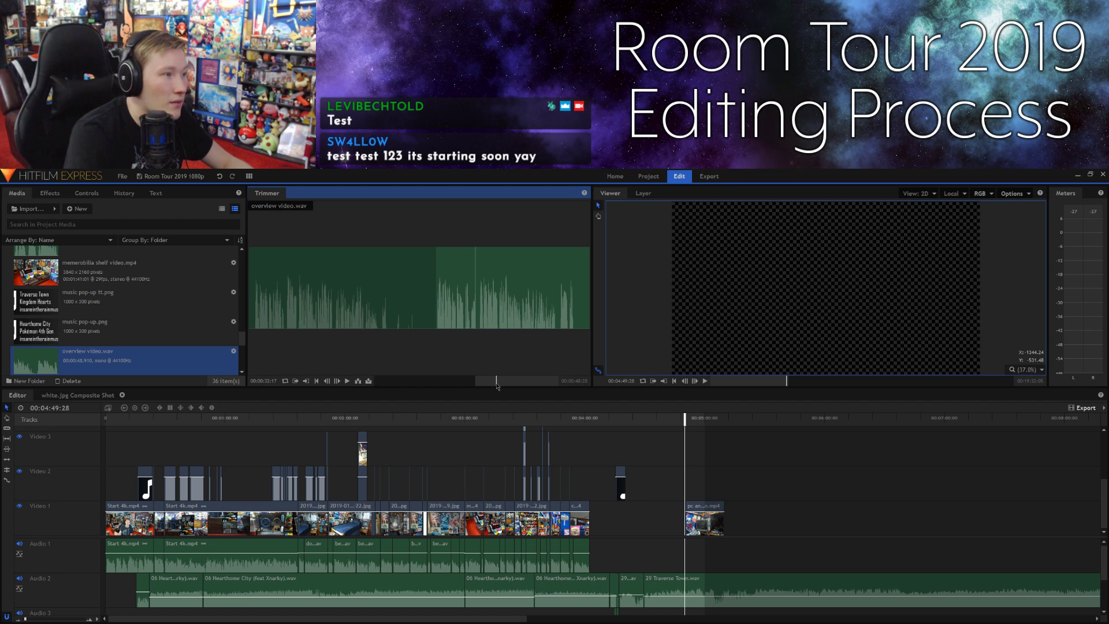
left_click(306, 382)
left_click_drag(589, 441, 688, 556)
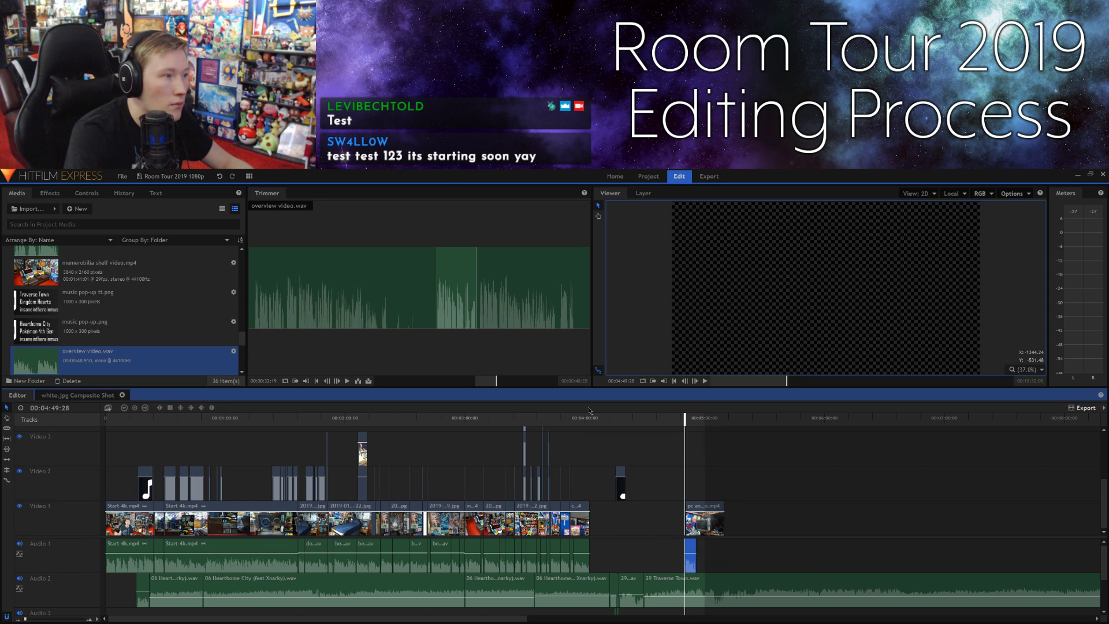
Step: Mark the following section of overview video.wav, ending at about 00:00:44:04, and place it on Audio 1 directly after the first section
left_click(501, 355)
key("space")
key("space")
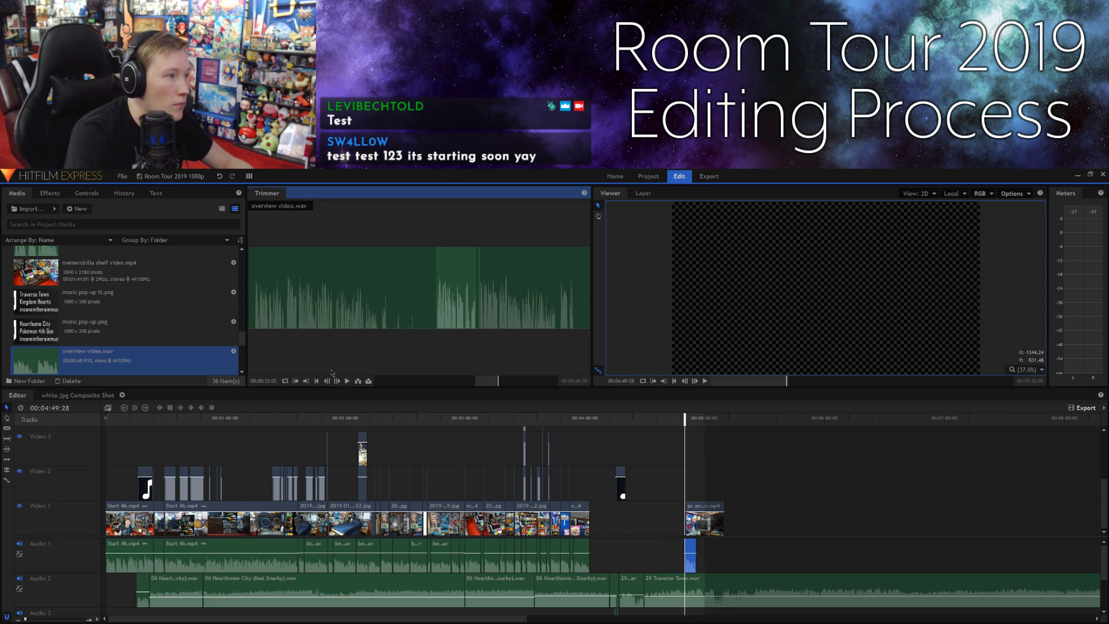
left_click(296, 382)
key("space")
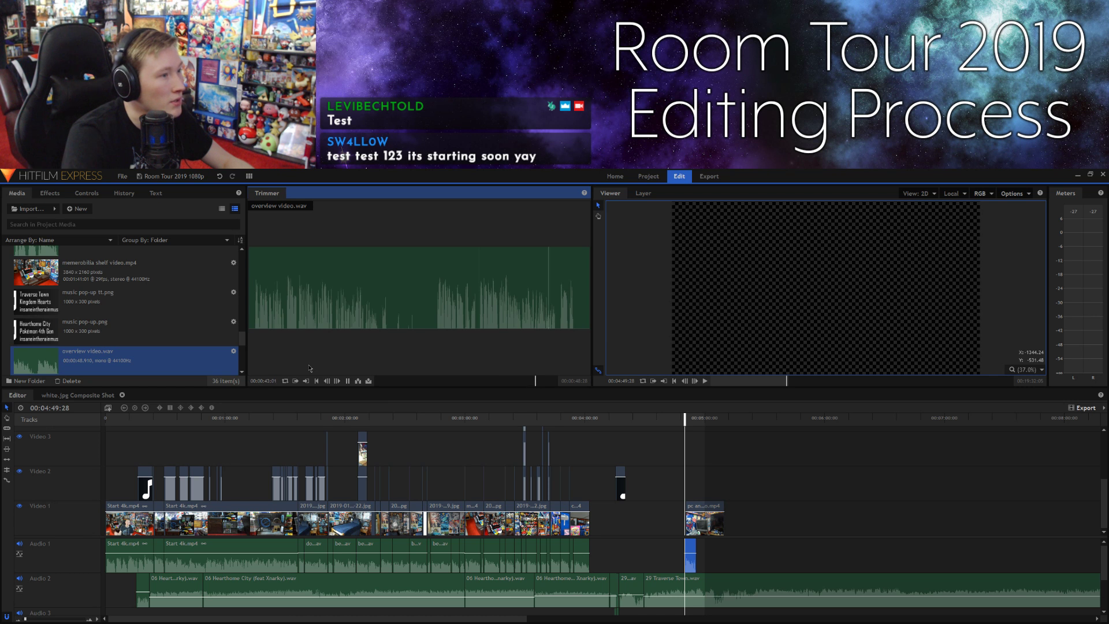
key("space")
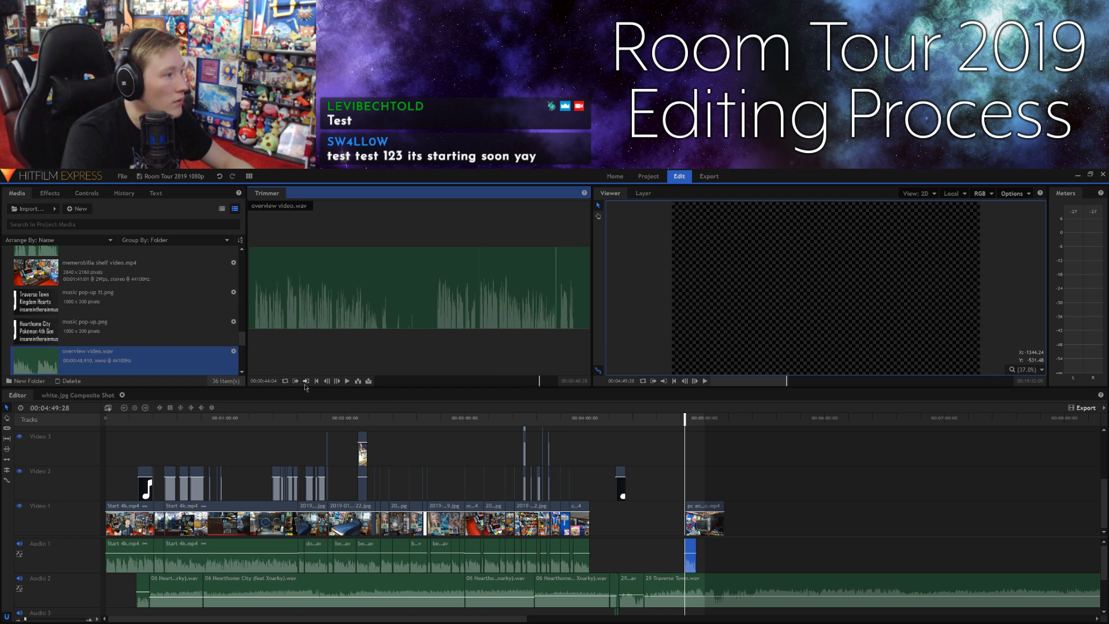
left_click(305, 381)
key("space")
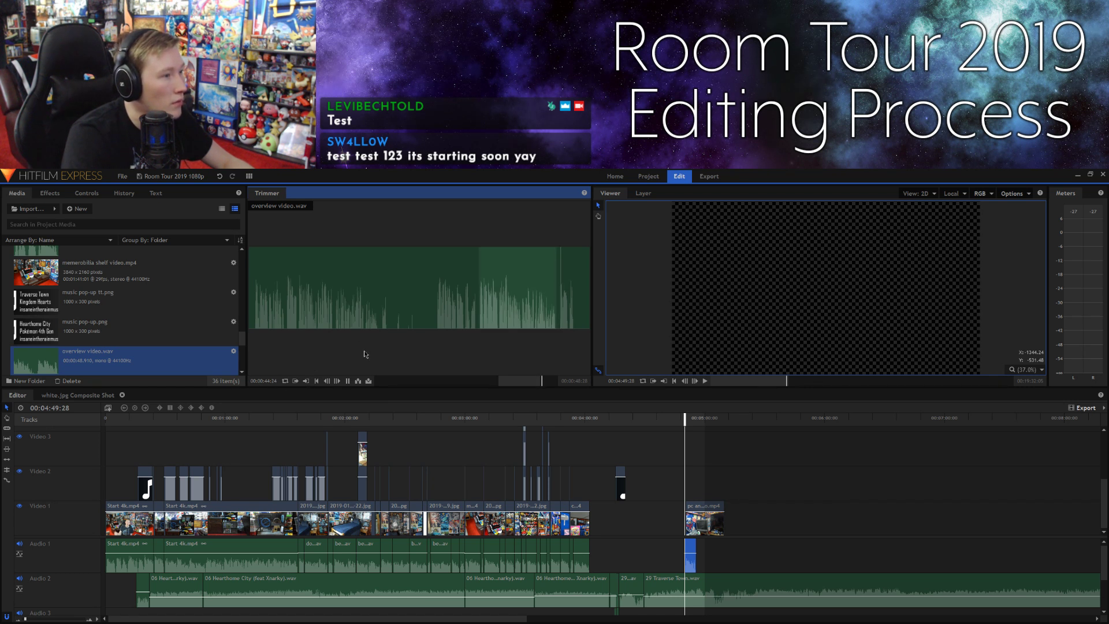
key("space")
left_click_drag(524, 307, 704, 546)
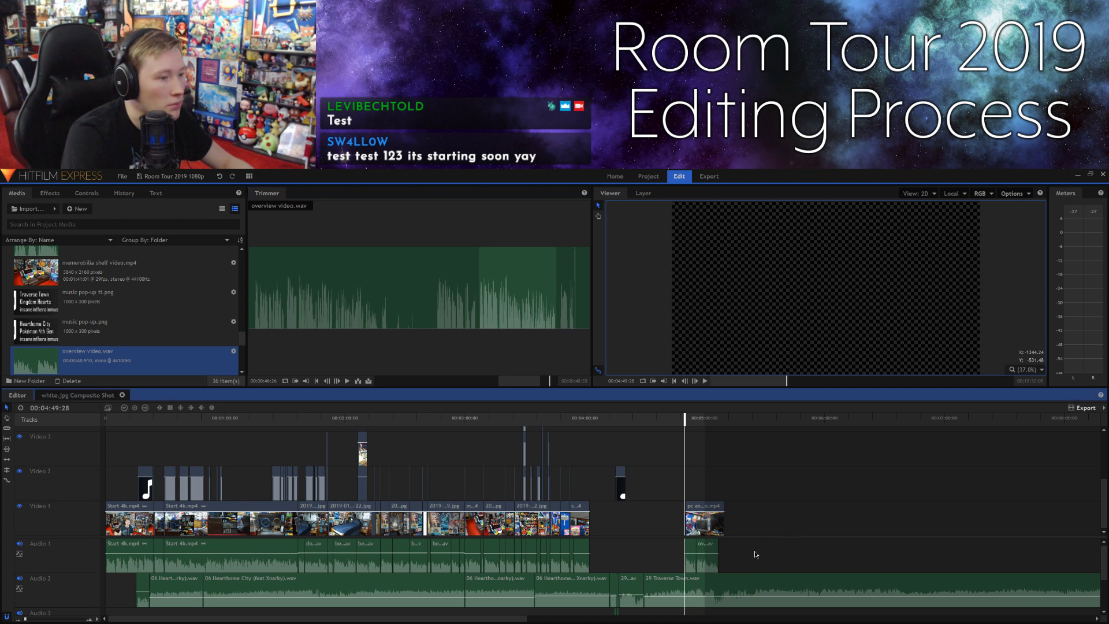
Step: Play the start of the new voiceover and shift the pc and consoles clip slightly earlier to line up with it
left_click(683, 419)
key("space")
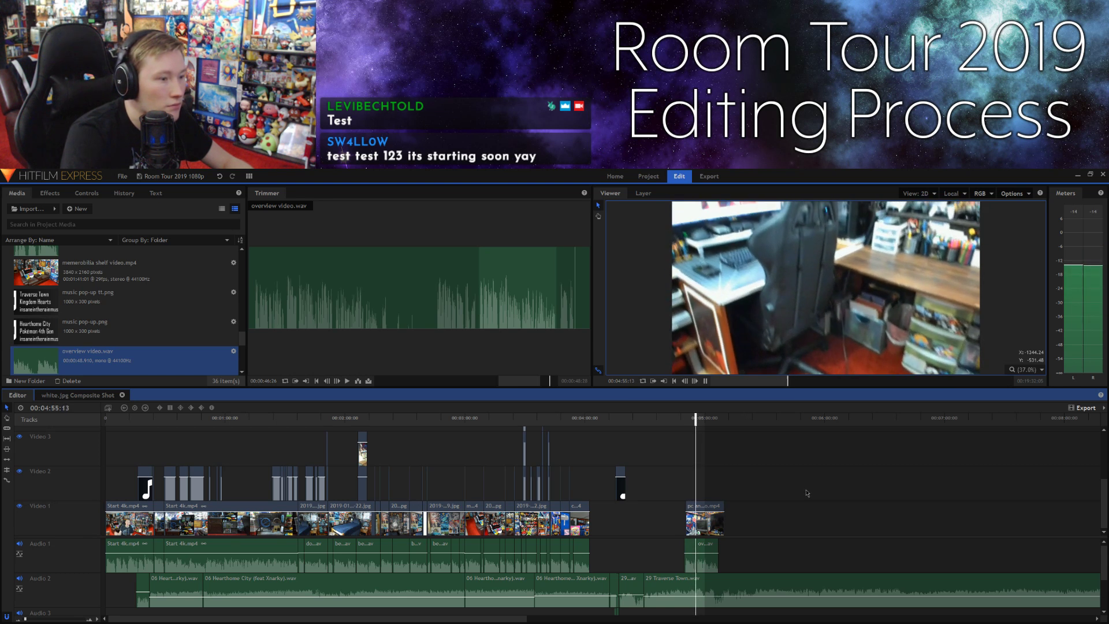
key("space")
left_click_drag(701, 509, 699, 508)
left_click(671, 491)
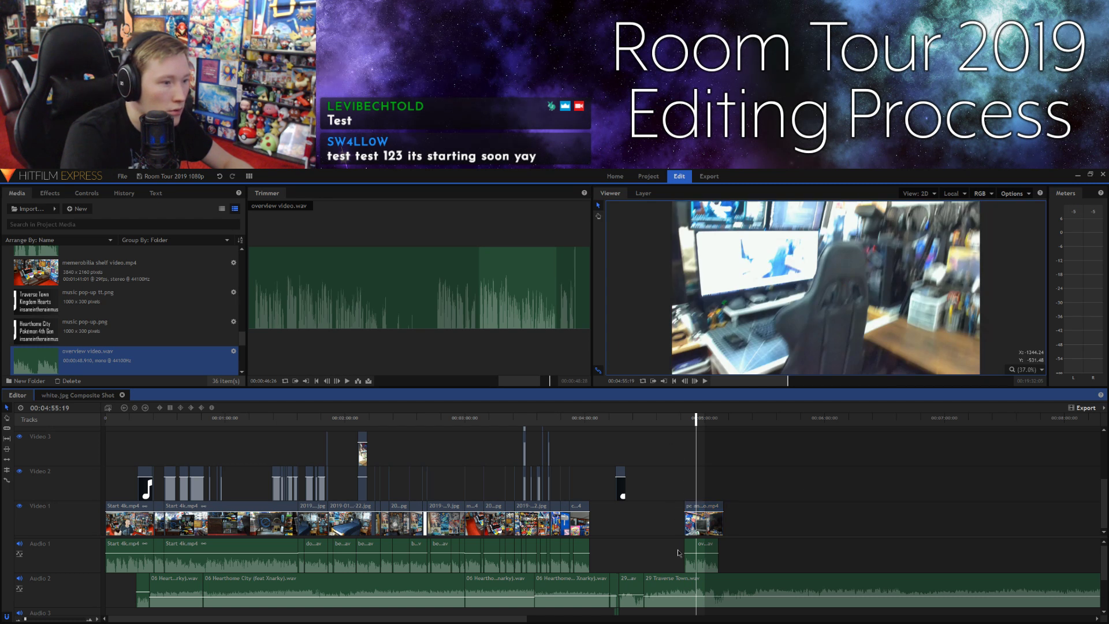
left_click_drag(693, 512, 697, 511)
Step: Play the pc and consoles clip together with its voiceover to check their timing through the voiceover's end
left_click(684, 420)
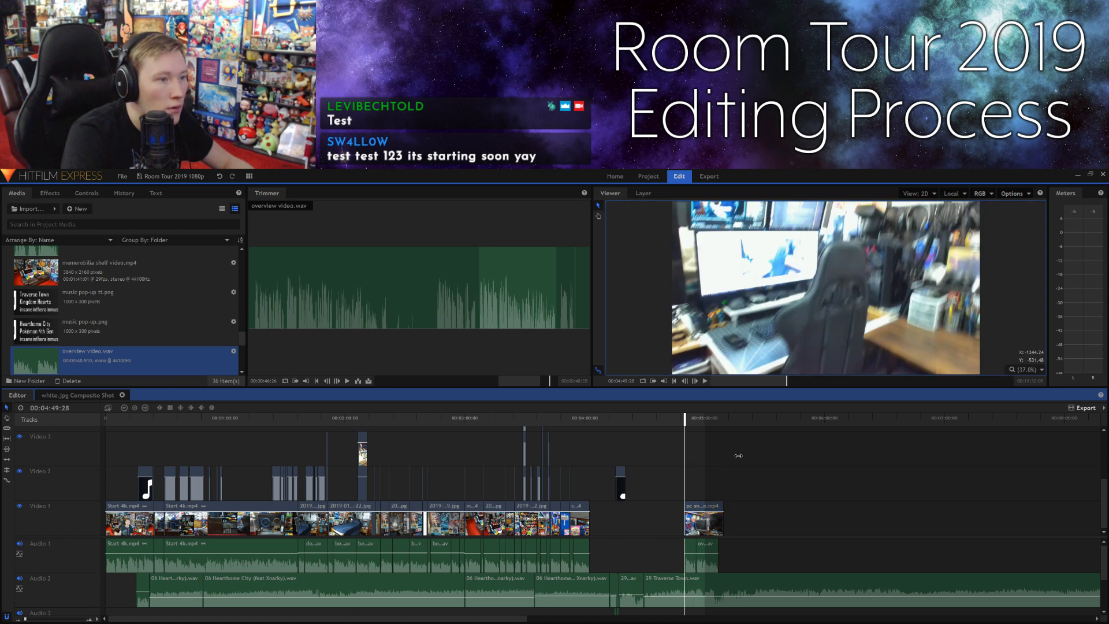
left_click_drag(685, 419, 682, 421)
key("space")
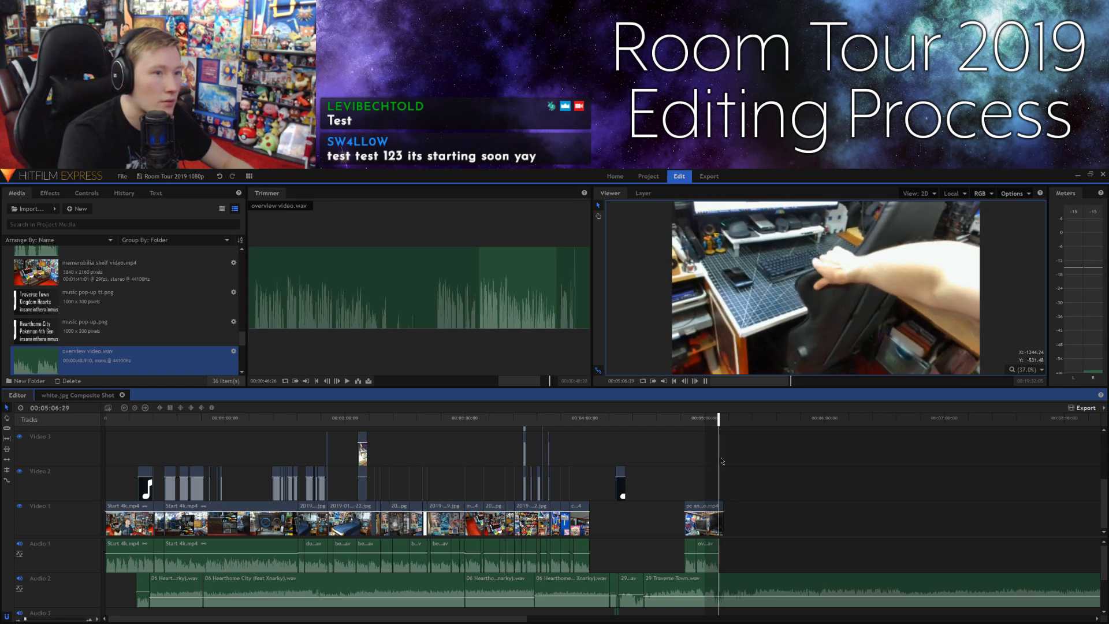
key("space")
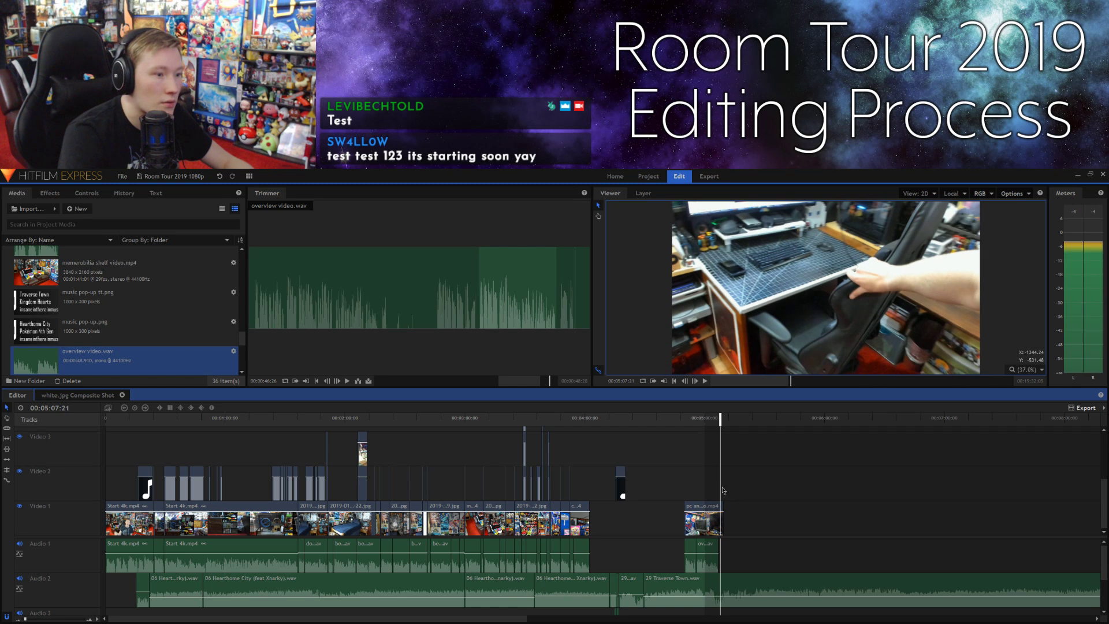
left_click(707, 548)
left_click(707, 507)
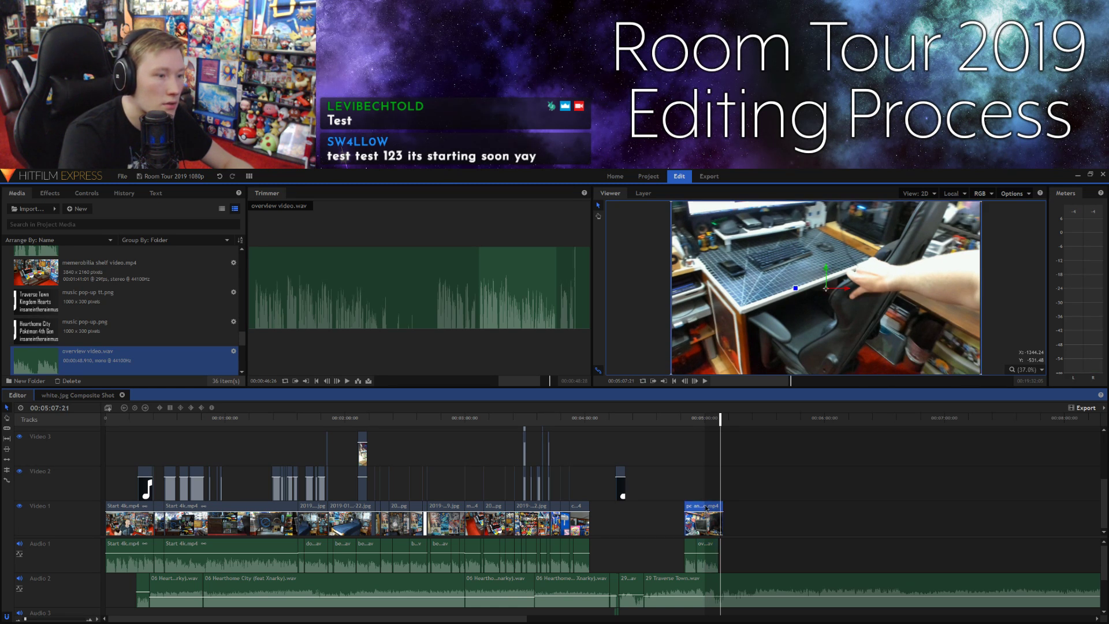
right_click(708, 508)
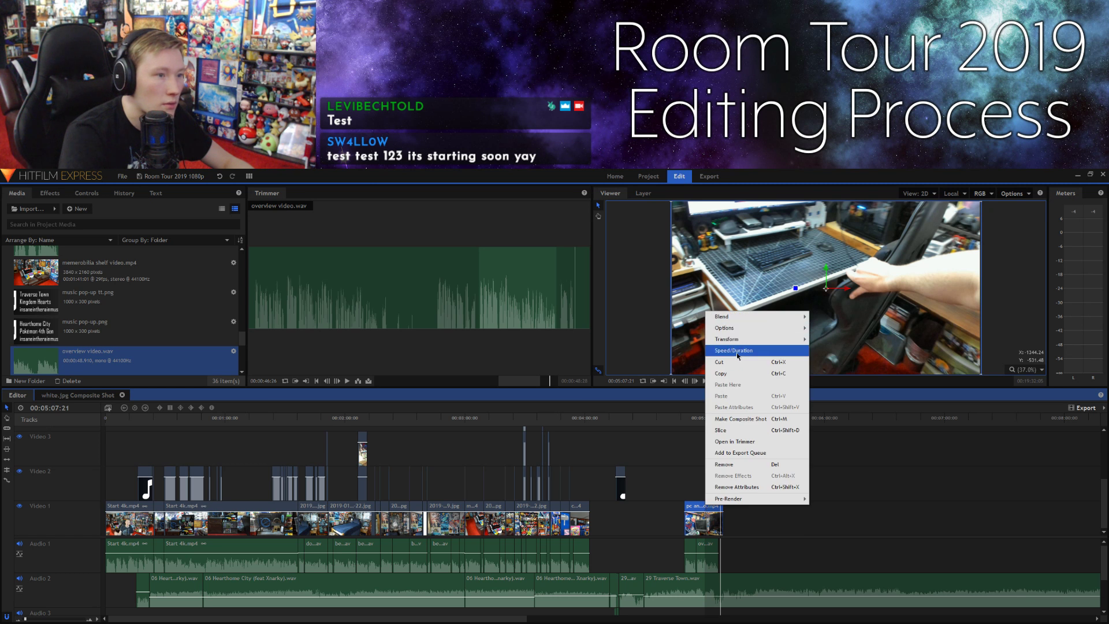
left_click(679, 449)
Step: Step the playhead frame by frame near the end of the overview voiceover, stopping at 00:05:06:24
left_click(683, 421)
left_click_drag(683, 426, 717, 420)
left_click(695, 382)
left_click(696, 381)
left_click(695, 381)
left_click(696, 381)
left_click(696, 382)
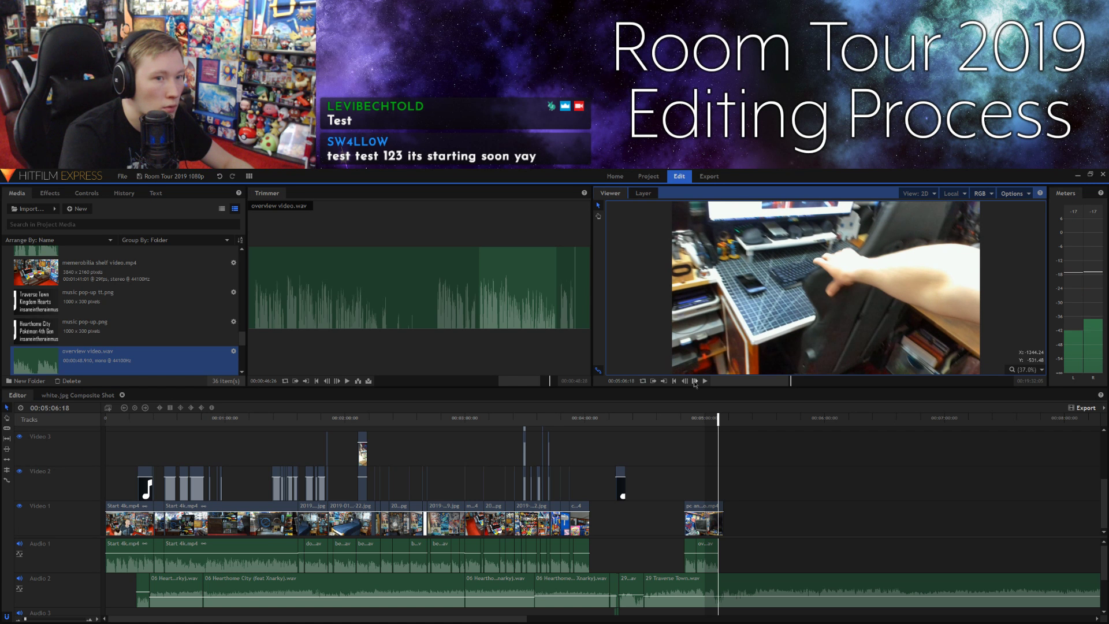
left_click(695, 381)
left_click(695, 382)
left_click(695, 381)
left_click(695, 381)
left_click(695, 381)
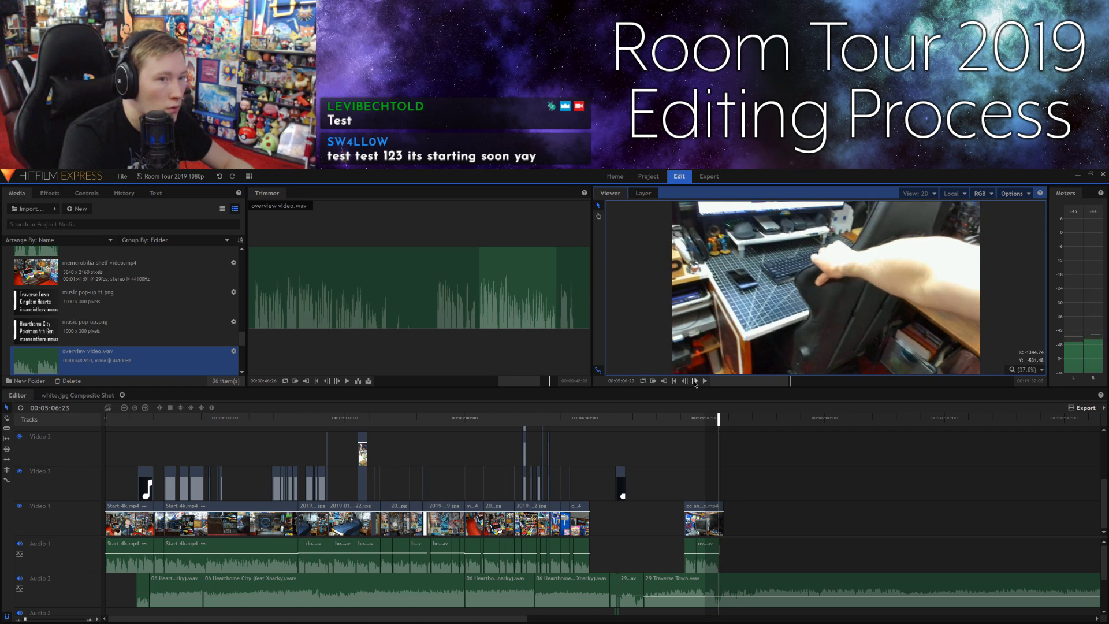
left_click(695, 381)
left_click(695, 381)
left_click(695, 382)
left_click(696, 381)
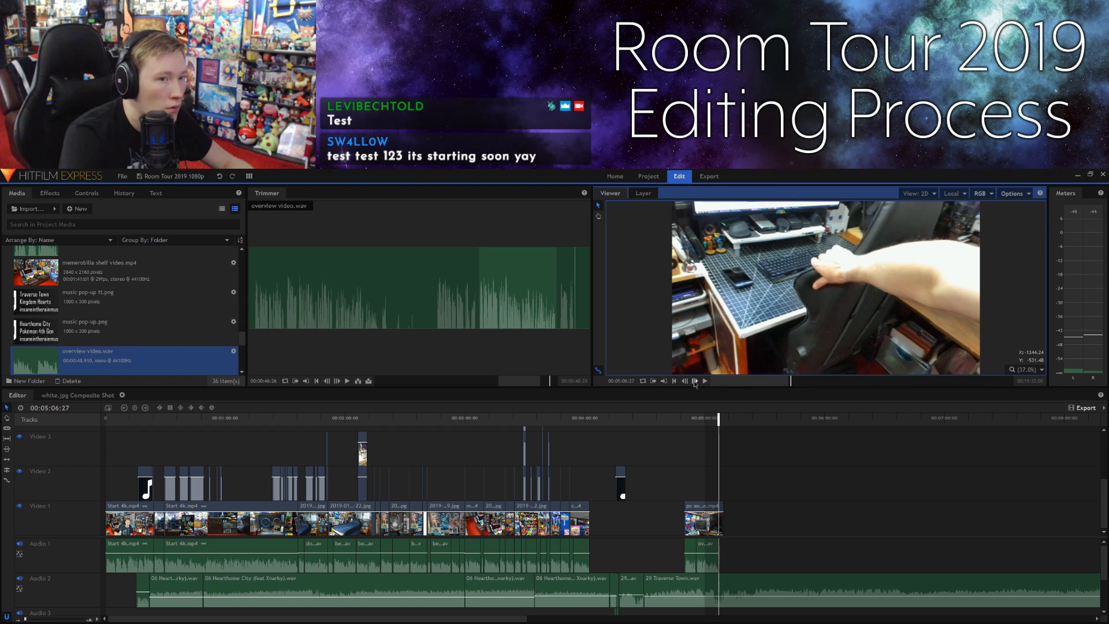
left_click(695, 382)
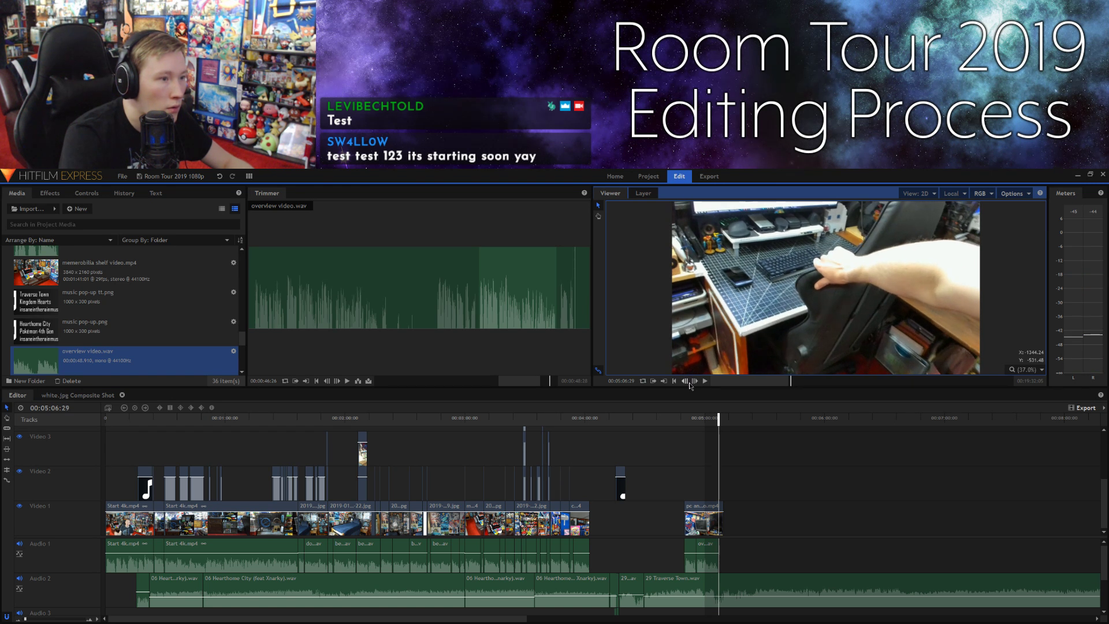
left_click(685, 382)
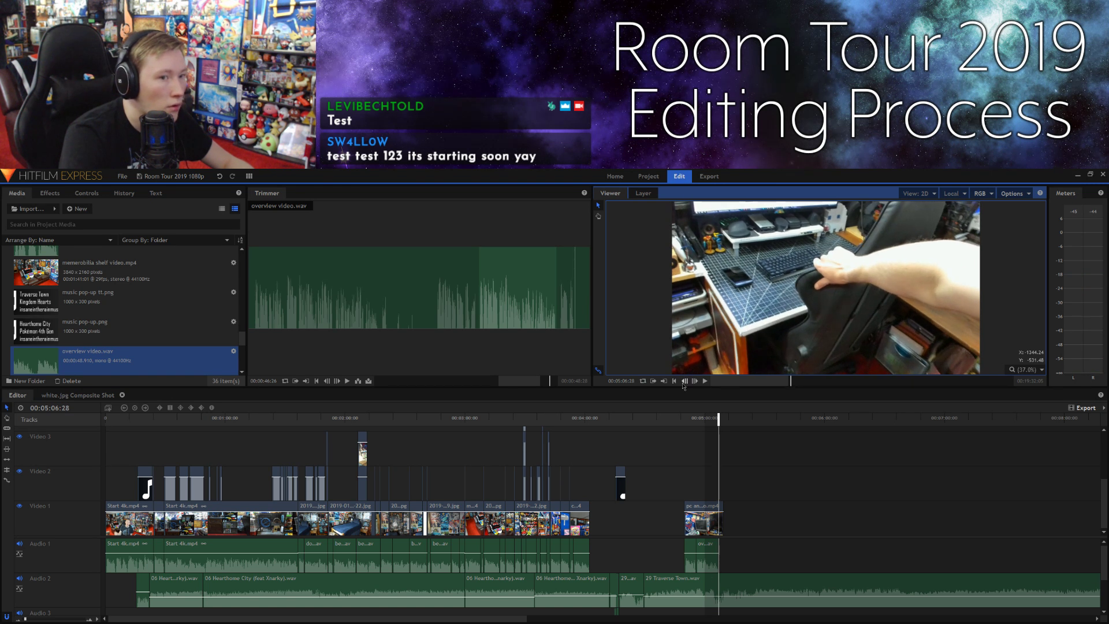
left_click(685, 382)
left_click(685, 382)
left_click(685, 382)
left_click(684, 382)
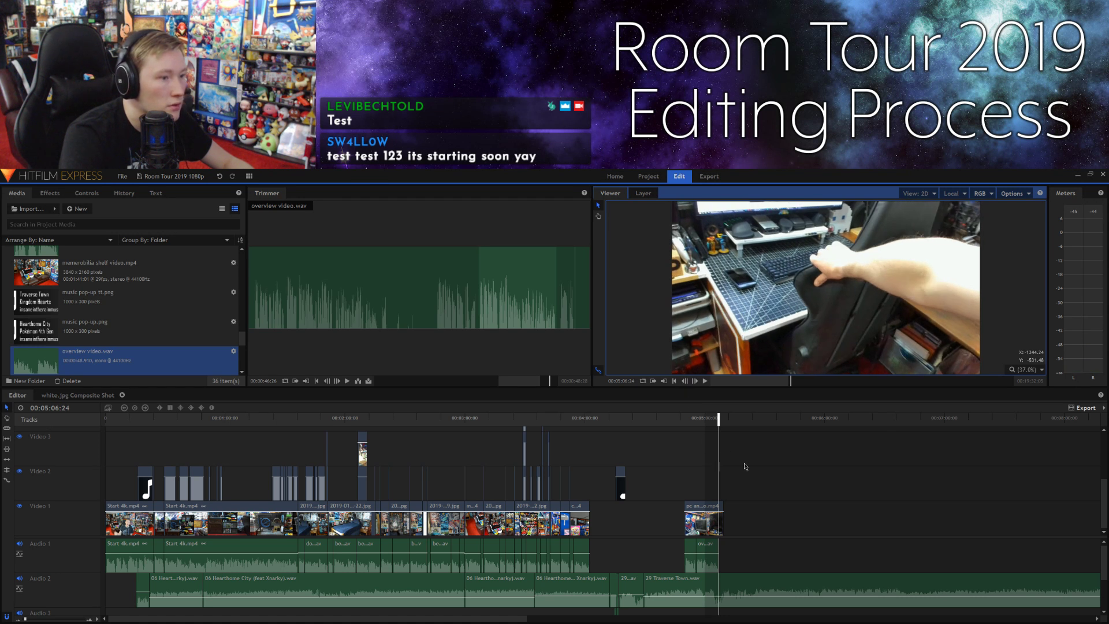
Step: Set the duration of the pc and consoles clip on Video 1 to 00:00:16:15 through Speed/Duration
left_click(700, 506)
right_click(701, 507)
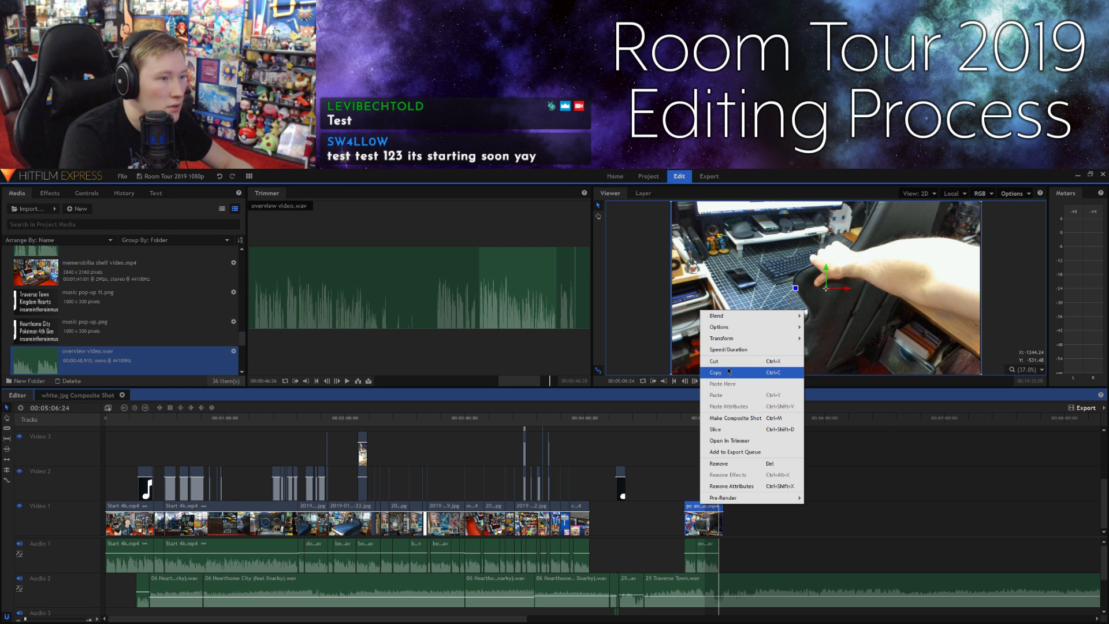
left_click(726, 351)
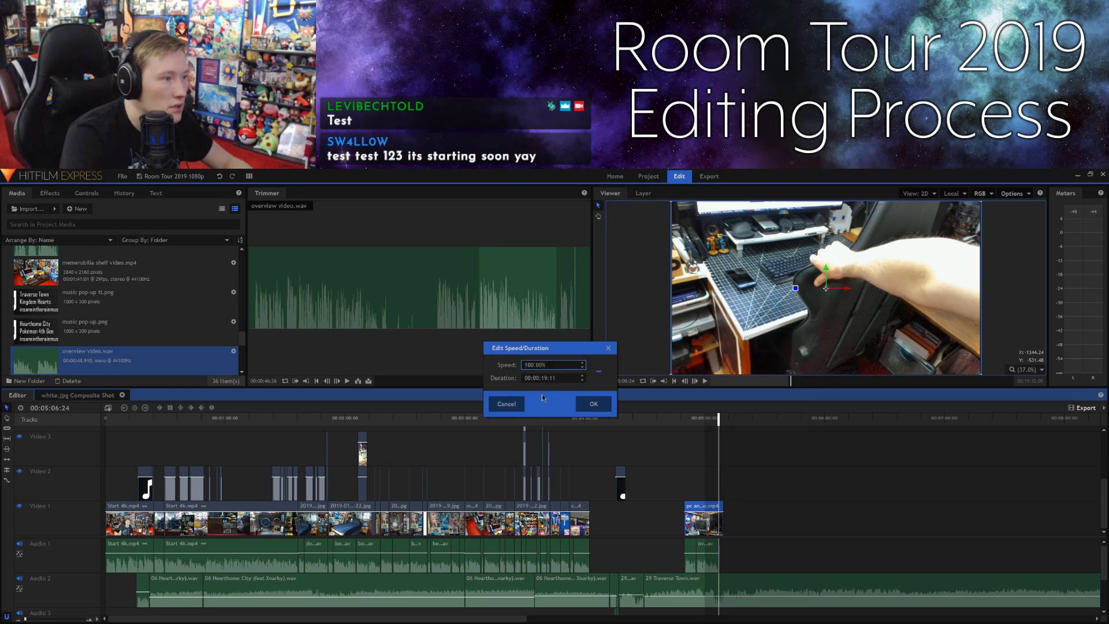
left_click(557, 379)
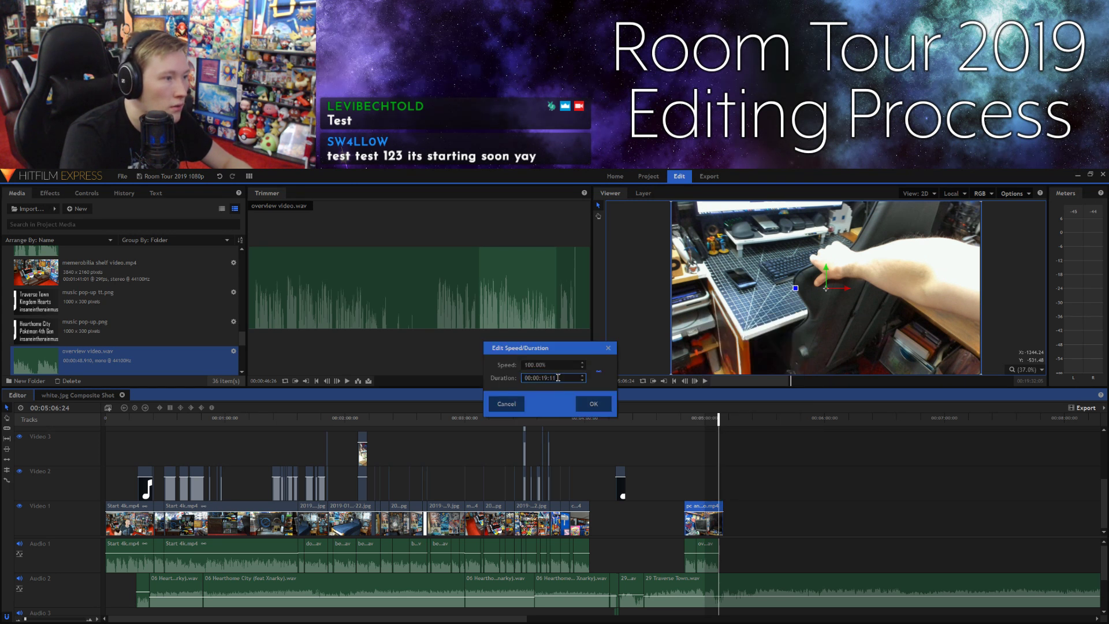
type("00:18:")
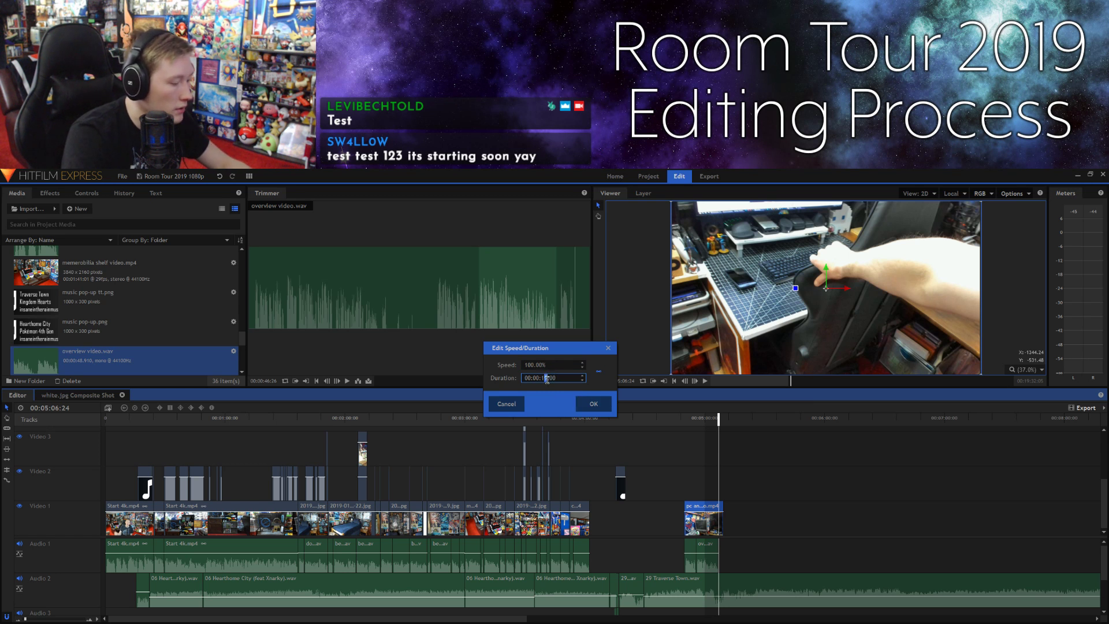
type("3")
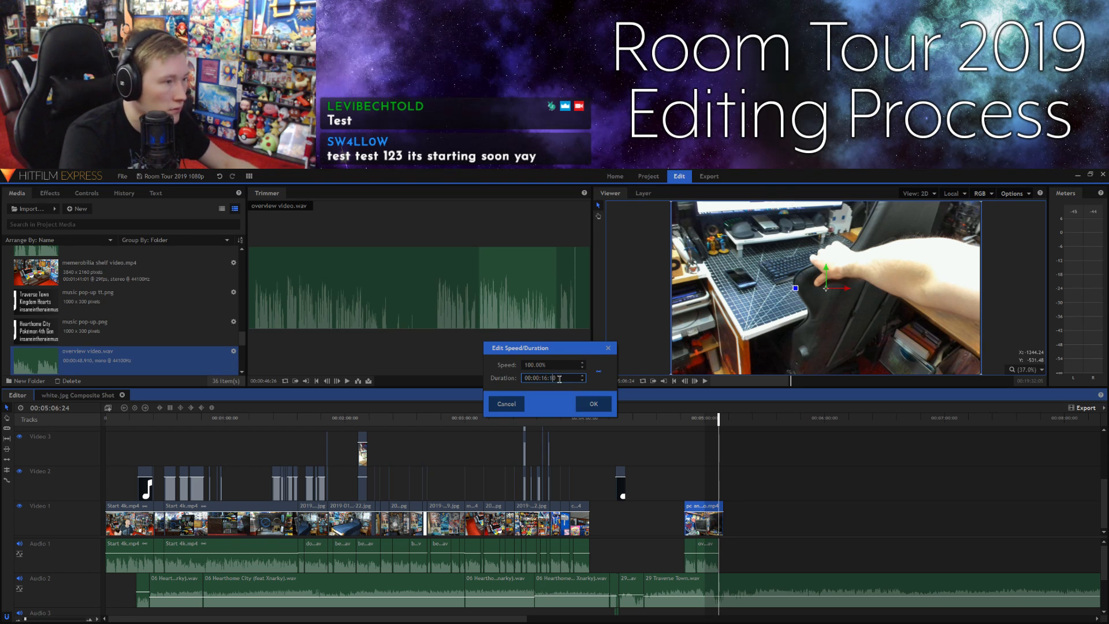
type("5")
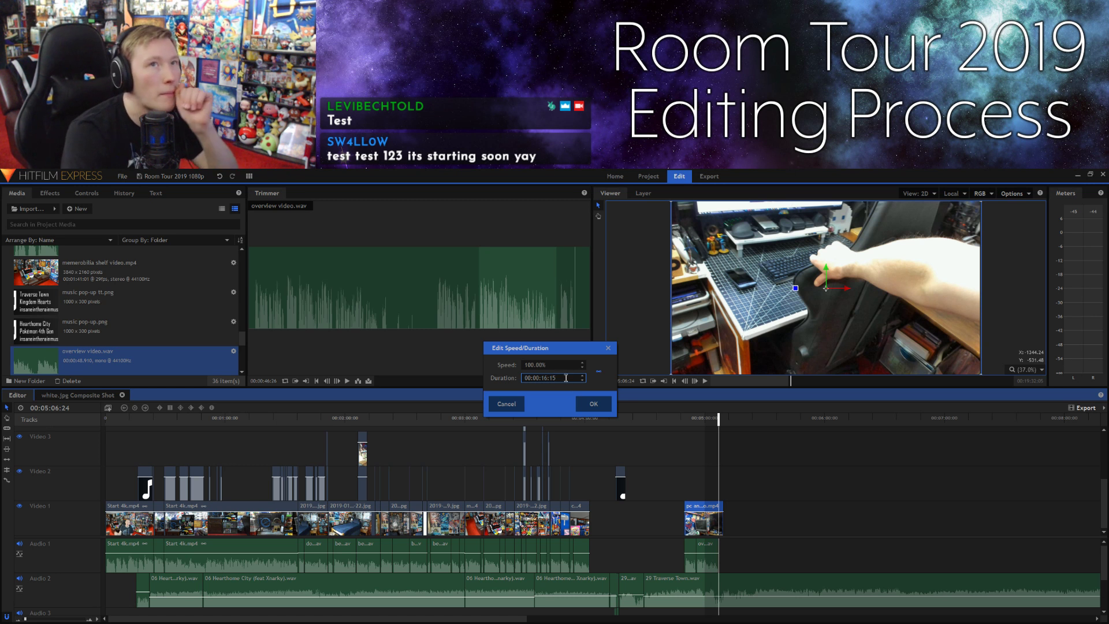
left_click(583, 404)
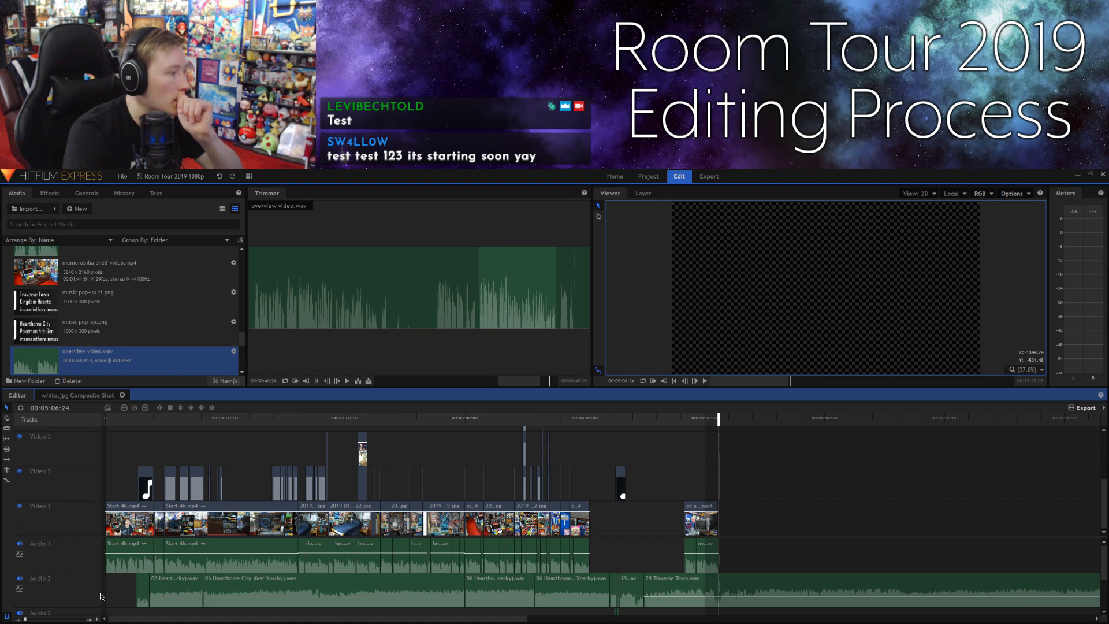
Step: Lengthen the pc and consoles clip through its Speed/Duration setting so it ends with the voiceover at 00:05:06:24
left_click_drag(39, 620, 41, 618)
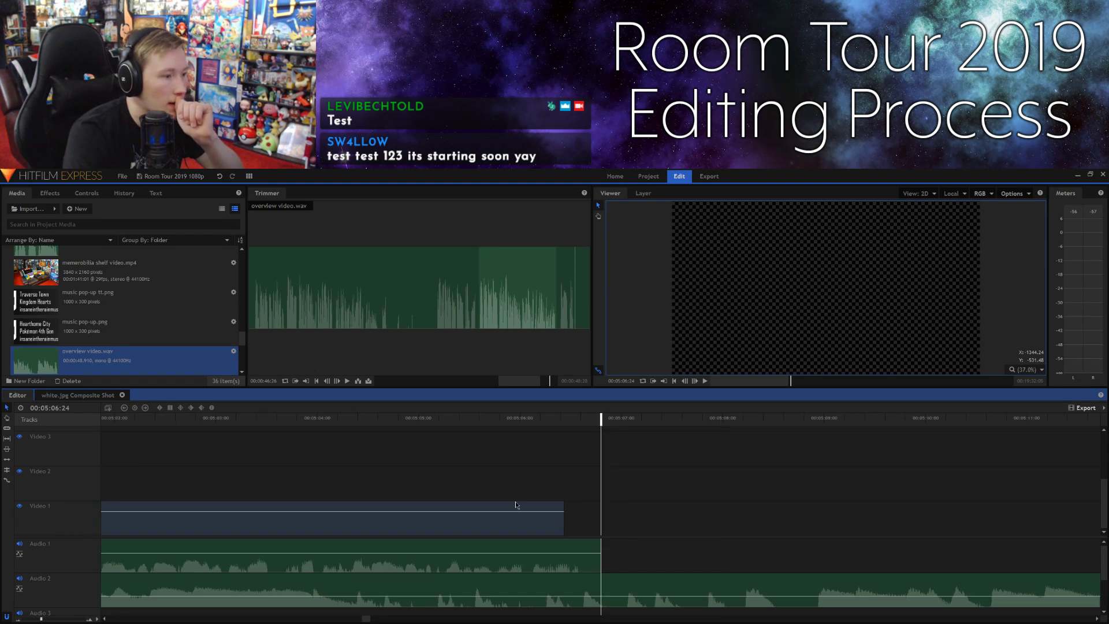
left_click(486, 511)
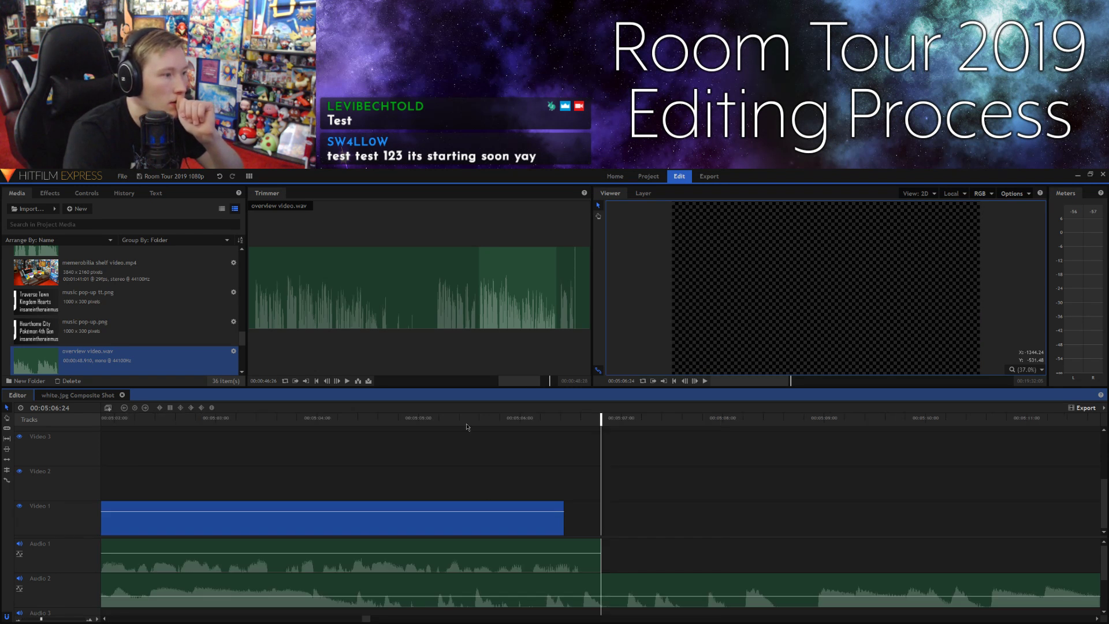
right_click(452, 507)
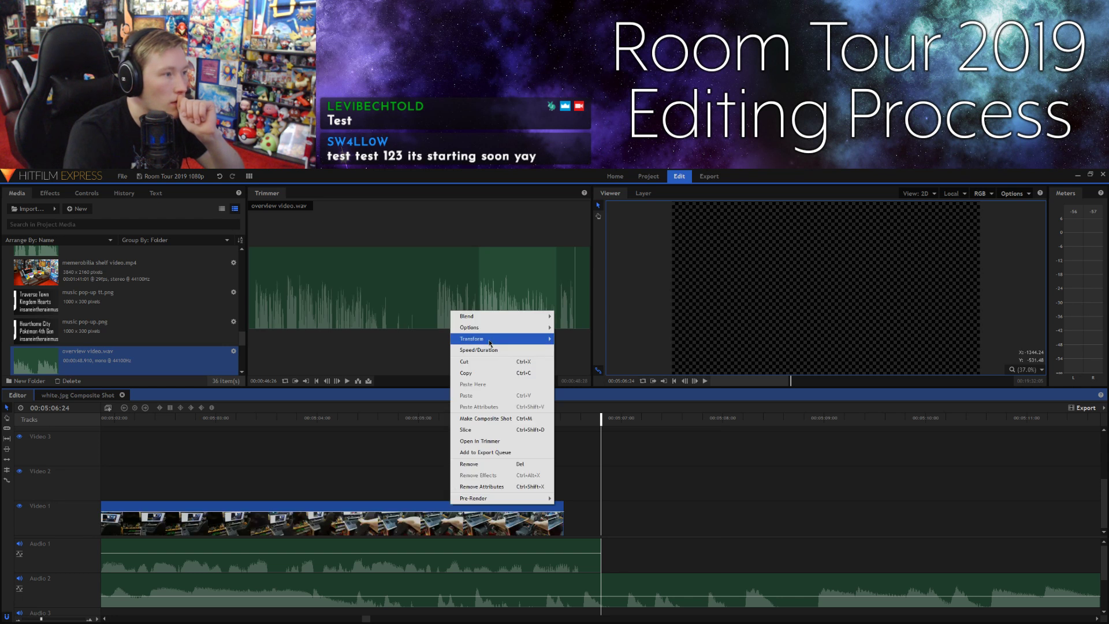
left_click(588, 479)
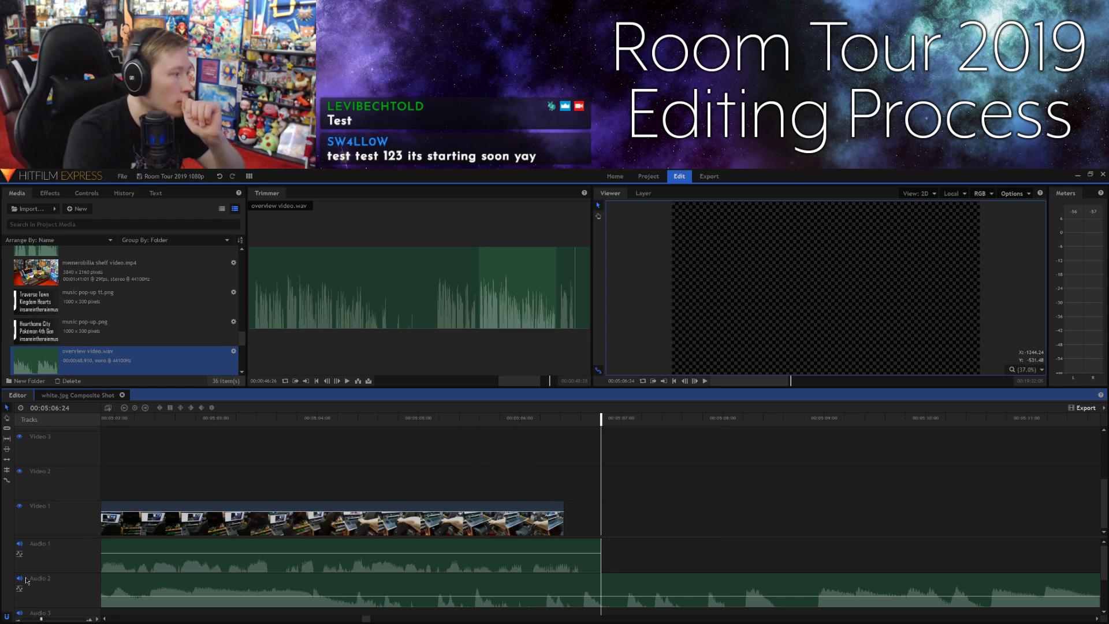
left_click_drag(42, 619, 56, 620)
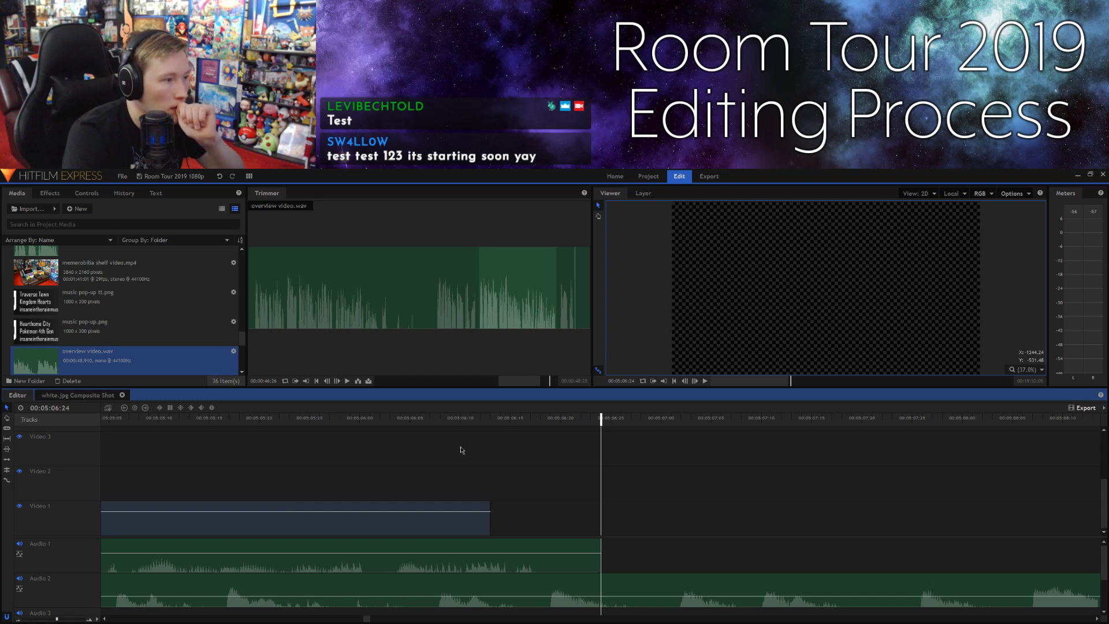
left_click(490, 419)
left_click_drag(493, 418, 606, 429)
left_click(458, 511)
right_click(459, 511)
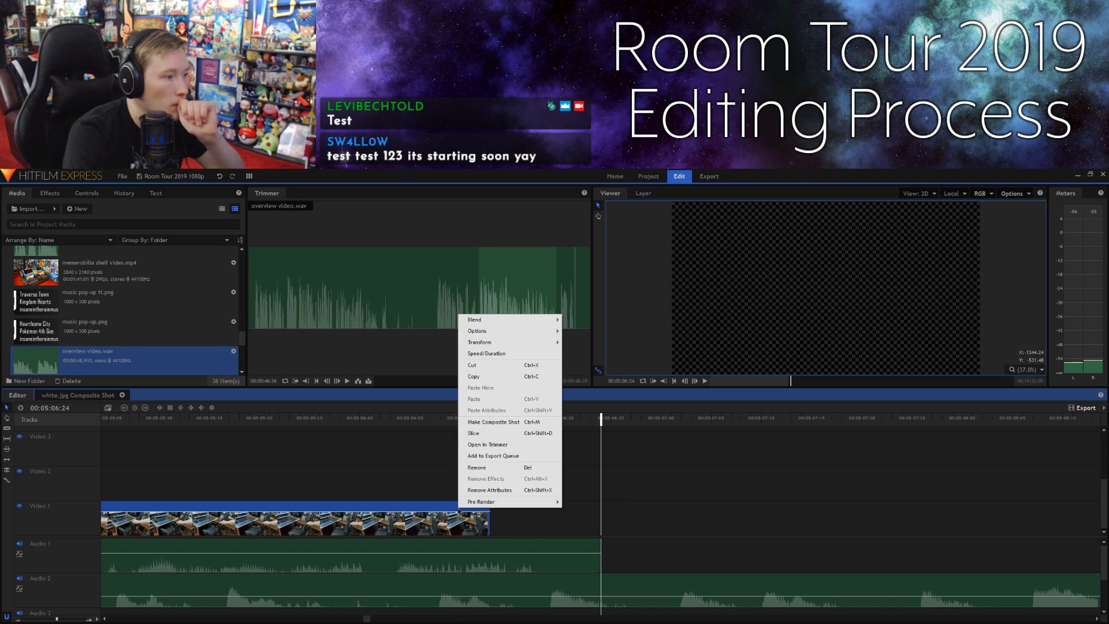
left_click(493, 356)
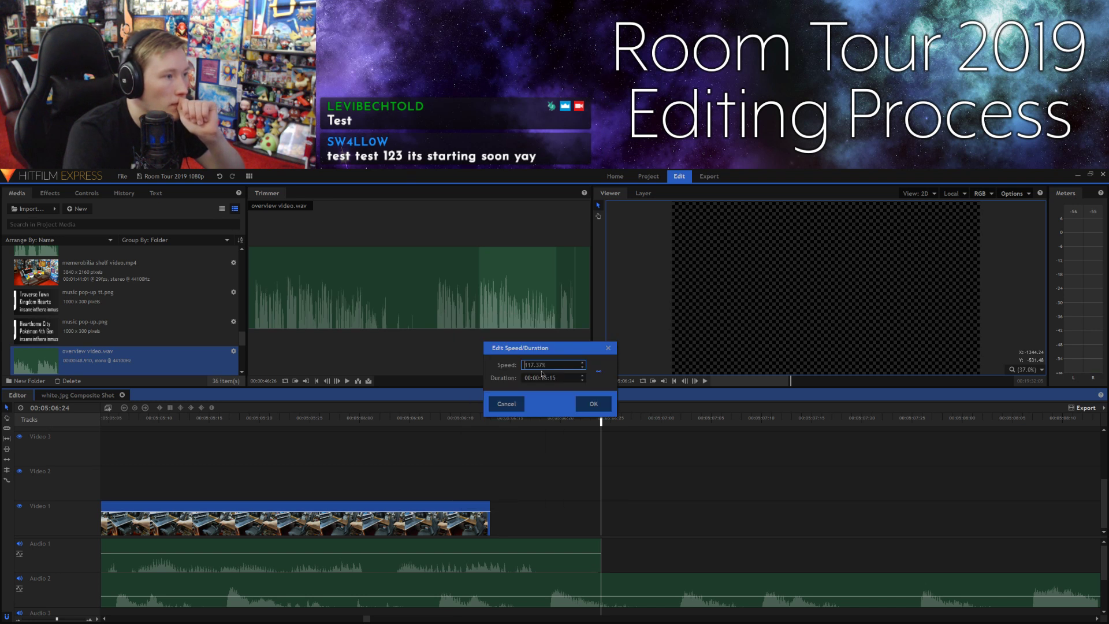
left_click(545, 378)
left_click(555, 379)
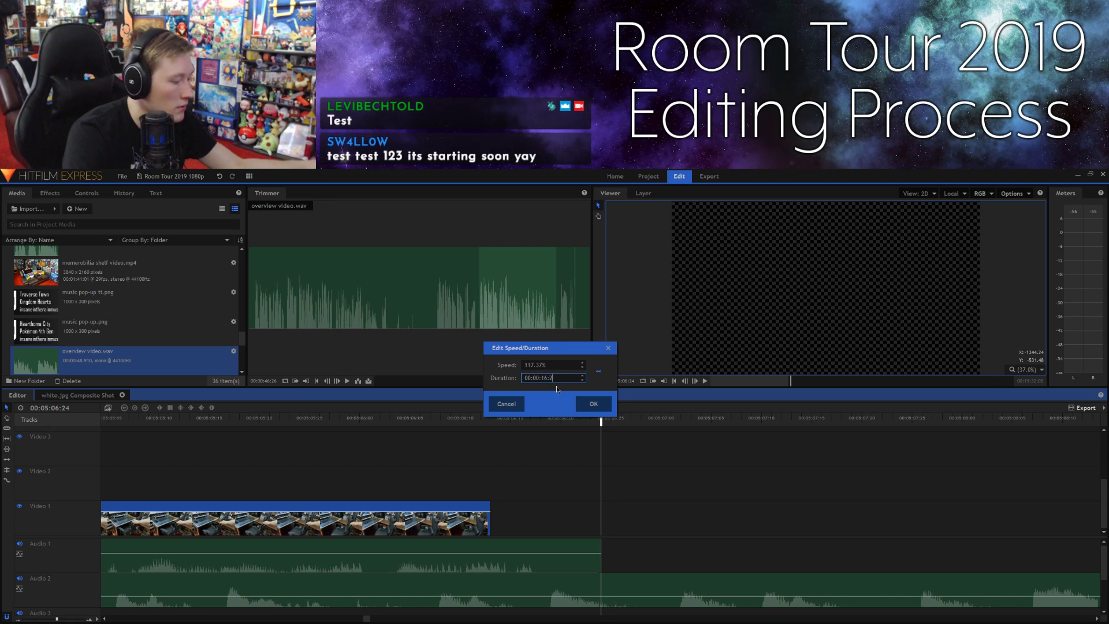
left_click(593, 404)
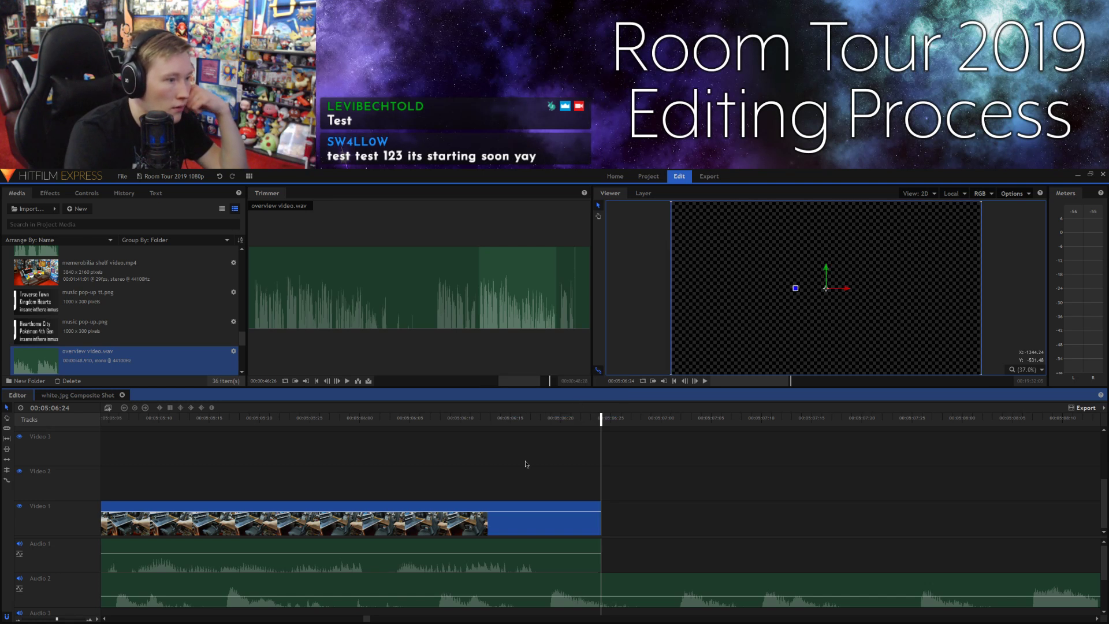
Step: Play the retimed pc and consoles clip with the voiceover from its first frame at 00:04:49:29, and replay its opening
left_click_drag(57, 619, 32, 620)
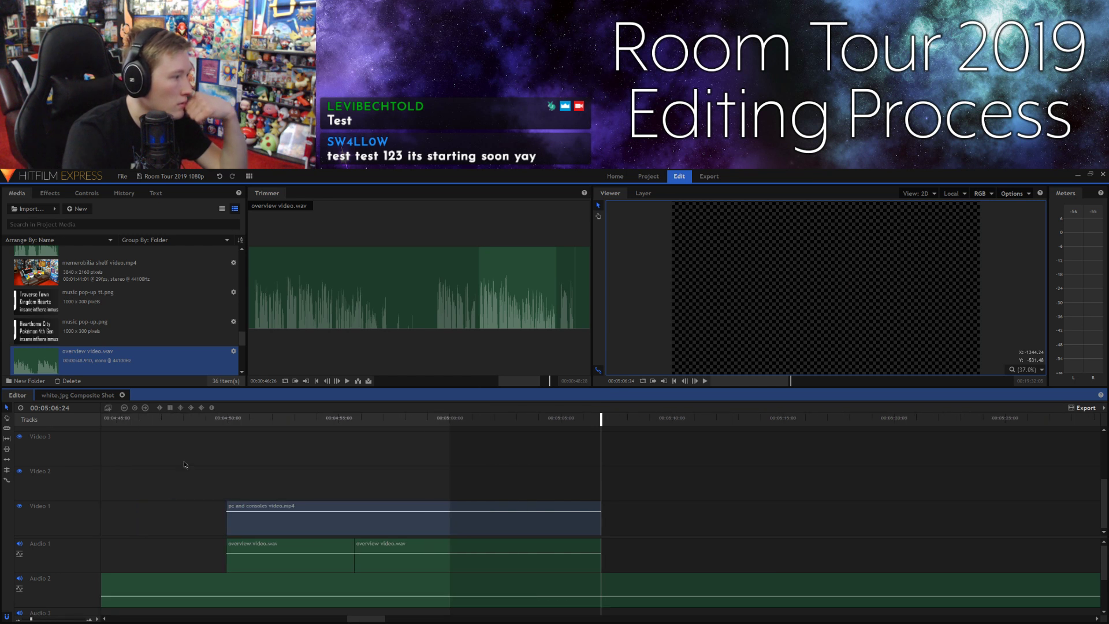
left_click(196, 420)
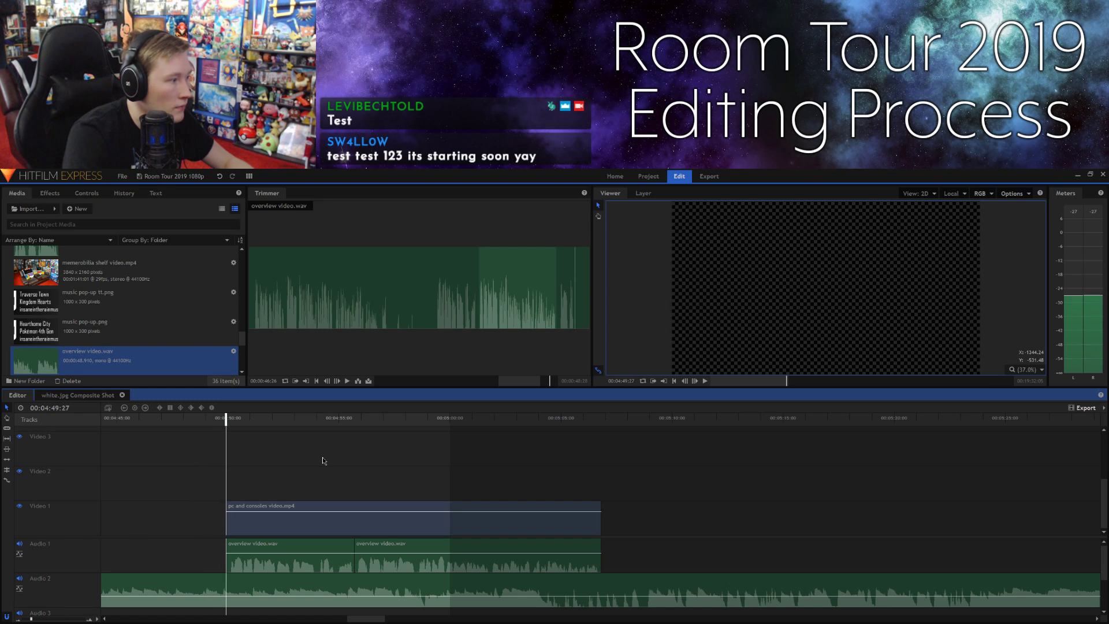
left_click(695, 382)
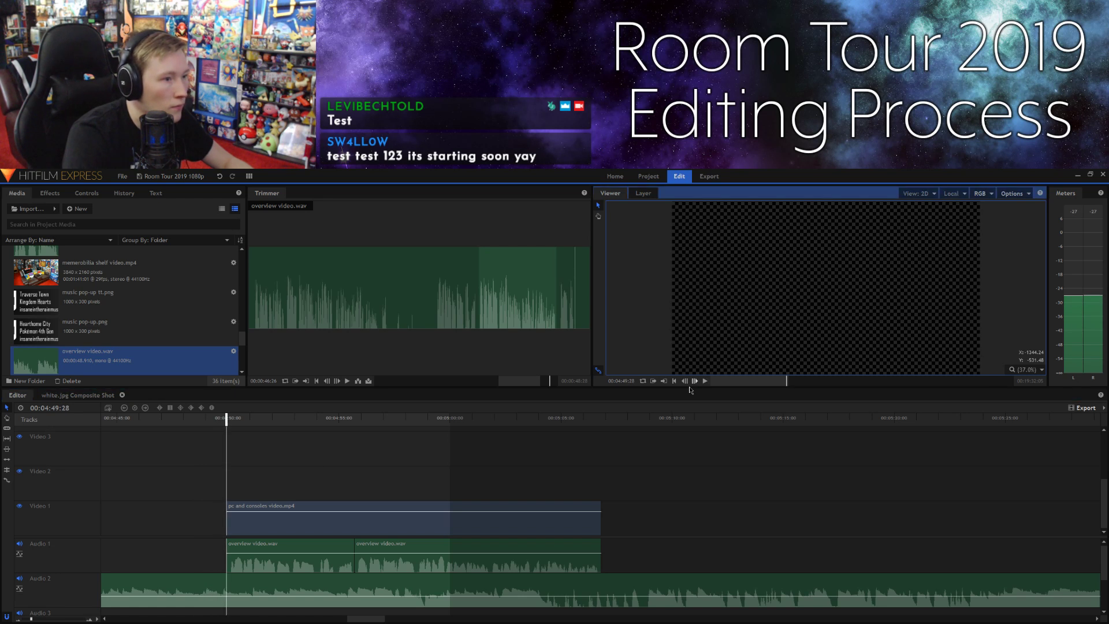
left_click(696, 382)
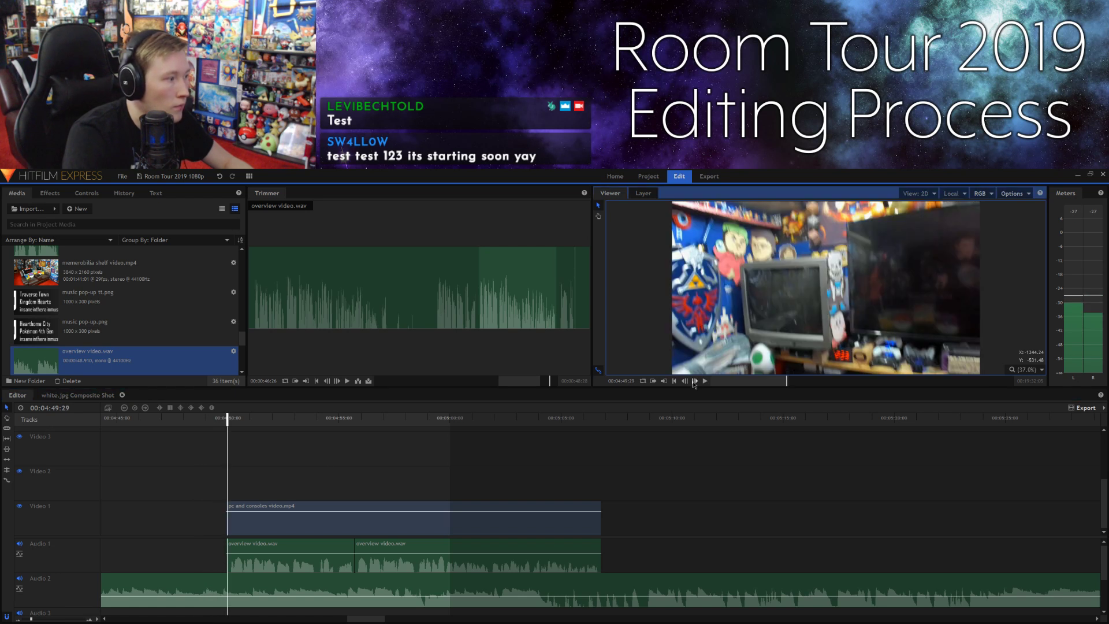
left_click(555, 476)
left_click(709, 341)
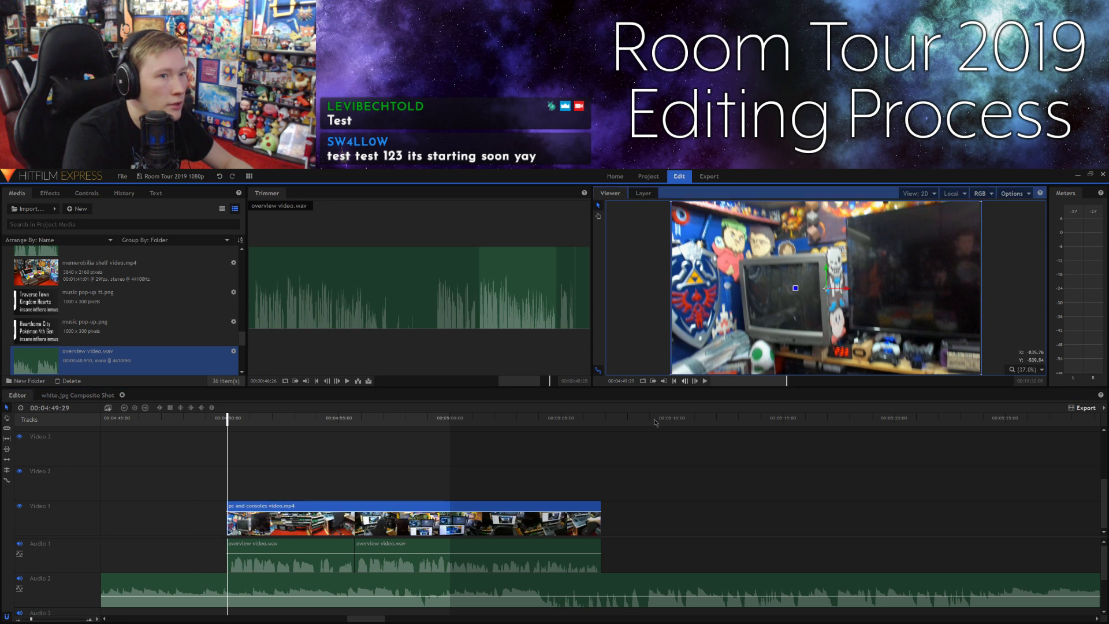
left_click(542, 473)
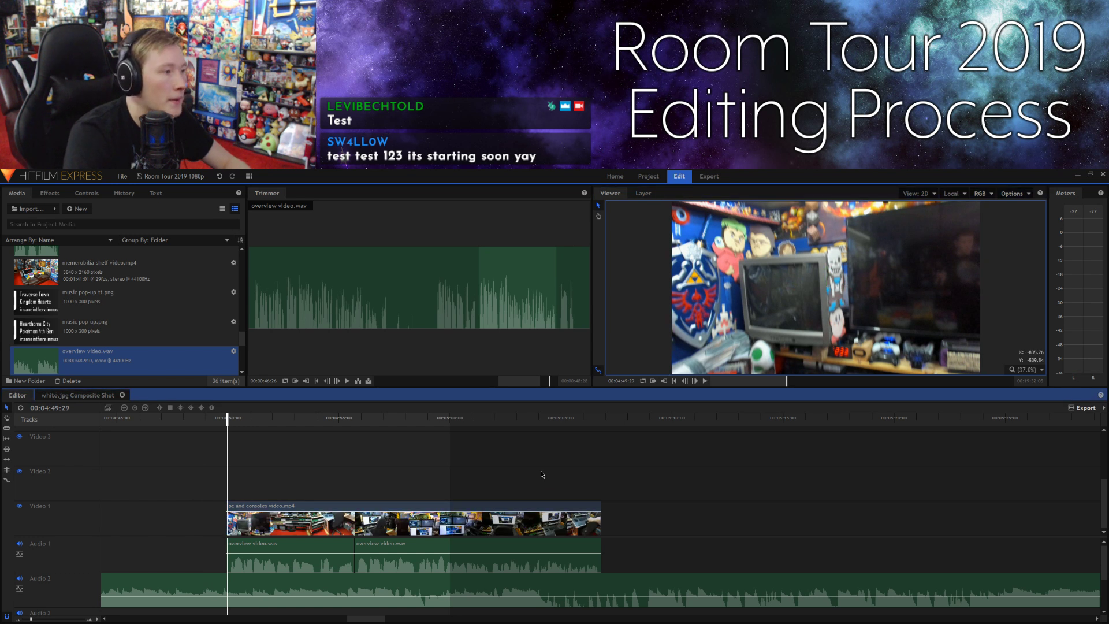
key("space")
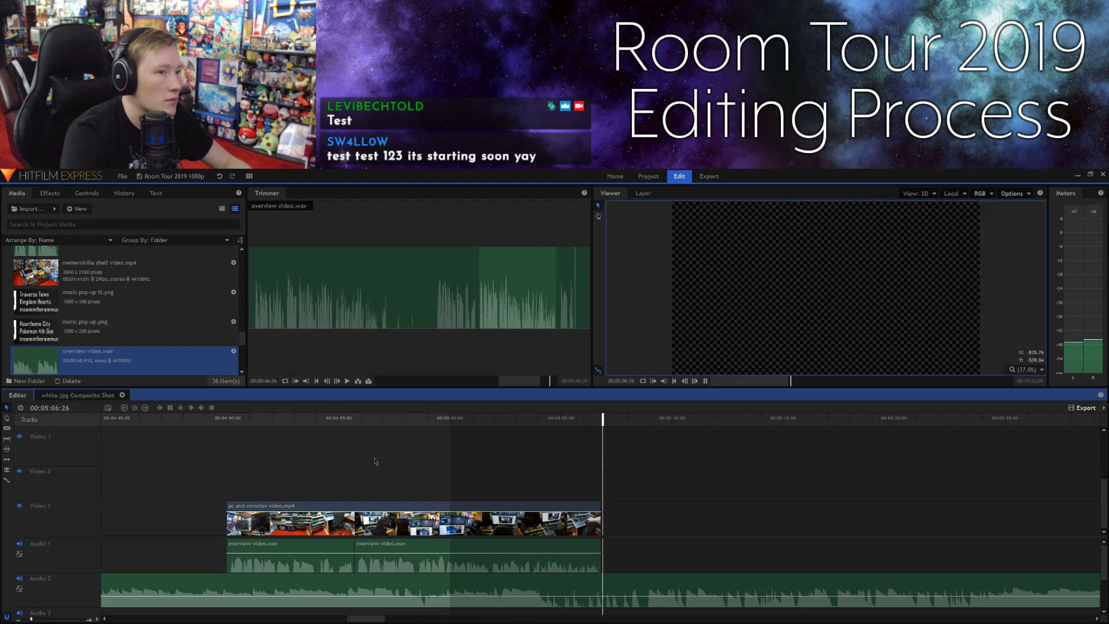
key("space")
left_click(223, 420)
key("space")
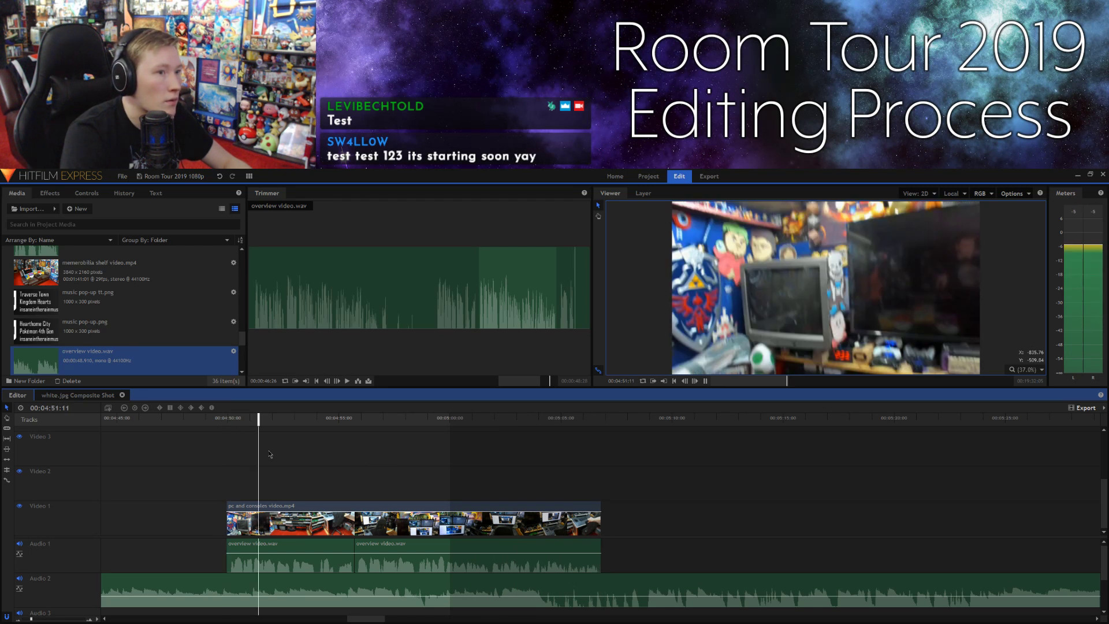
key("space")
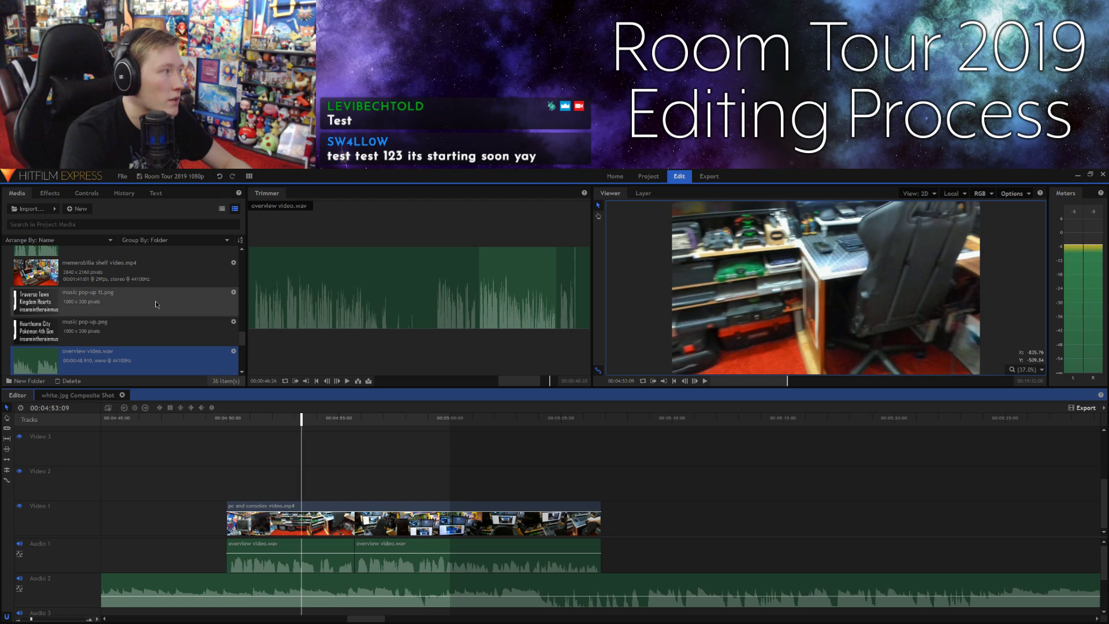
Step: Load memorabilia shelf video.mp4 into the trimmer and delete the pc and consoles clip from above the overview voiceover
left_click(132, 273)
scroll(132, 301, "down", 3)
scroll(132, 332, "down", 2)
left_click(371, 511)
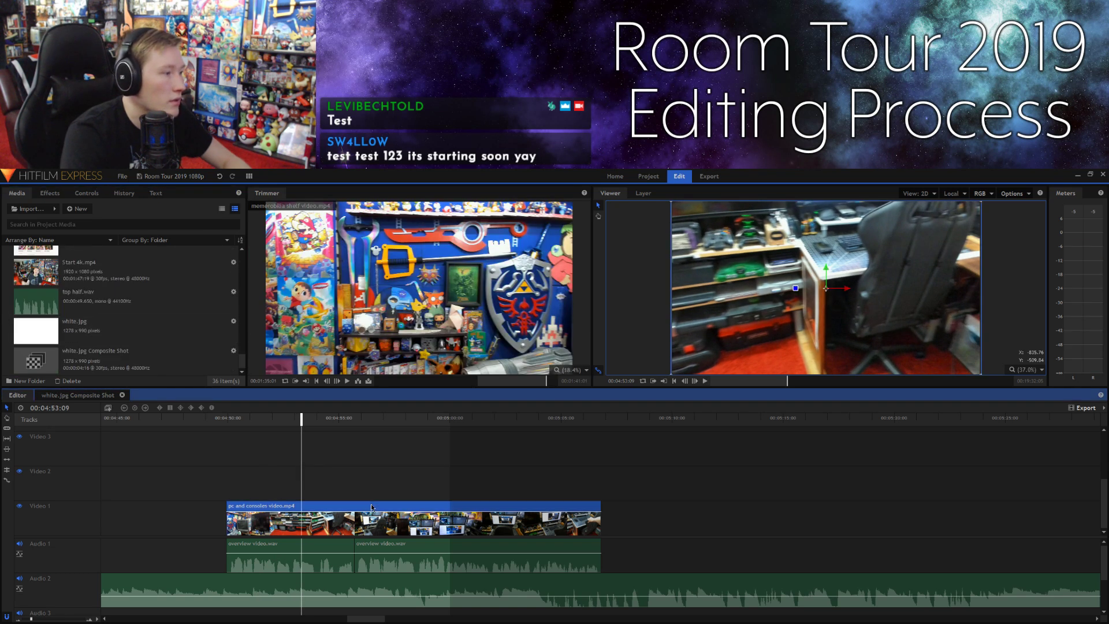
key("Delete")
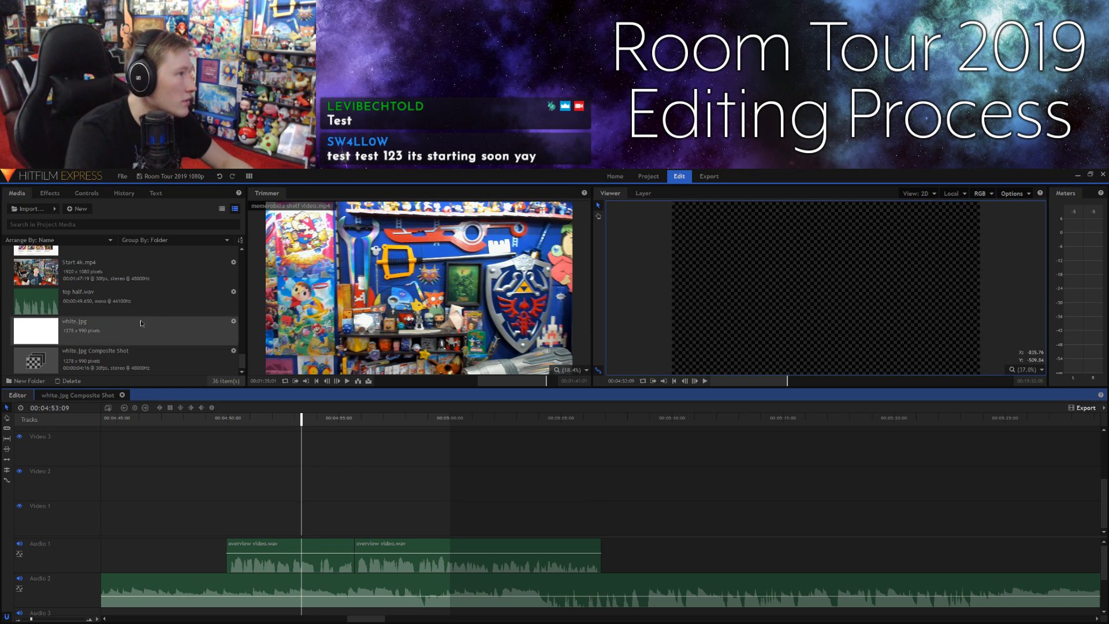
Step: Look through the project media for suitable room footage and load pc and consoles video.mp4 into the trimmer
scroll(144, 326, "up", 3)
scroll(131, 324, "up", 5)
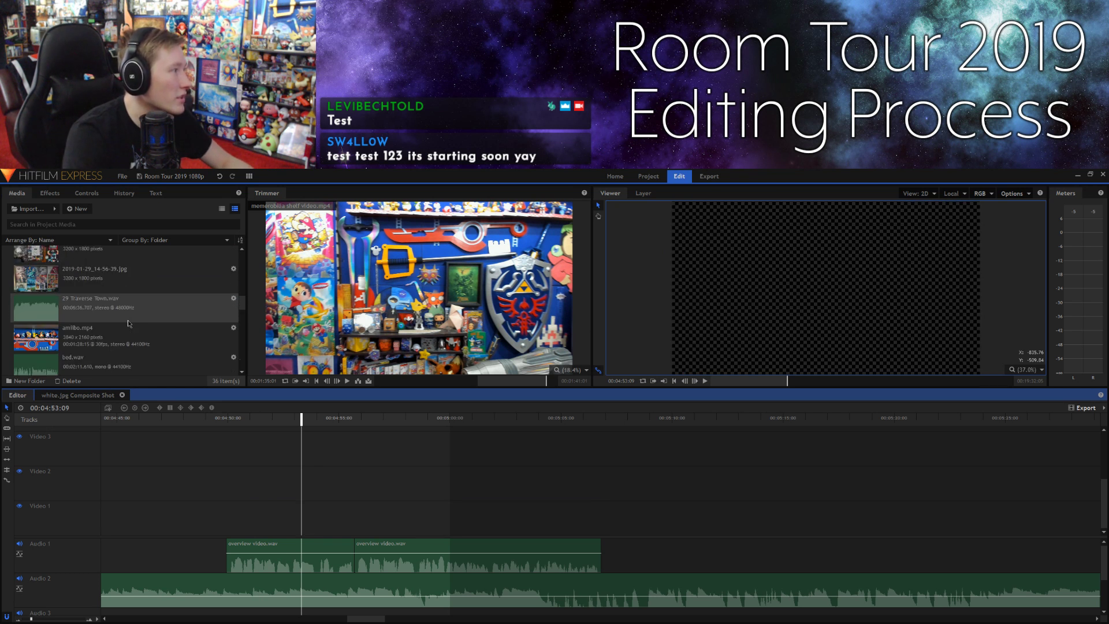
scroll(129, 322, "up", 3)
scroll(129, 322, "up", 3)
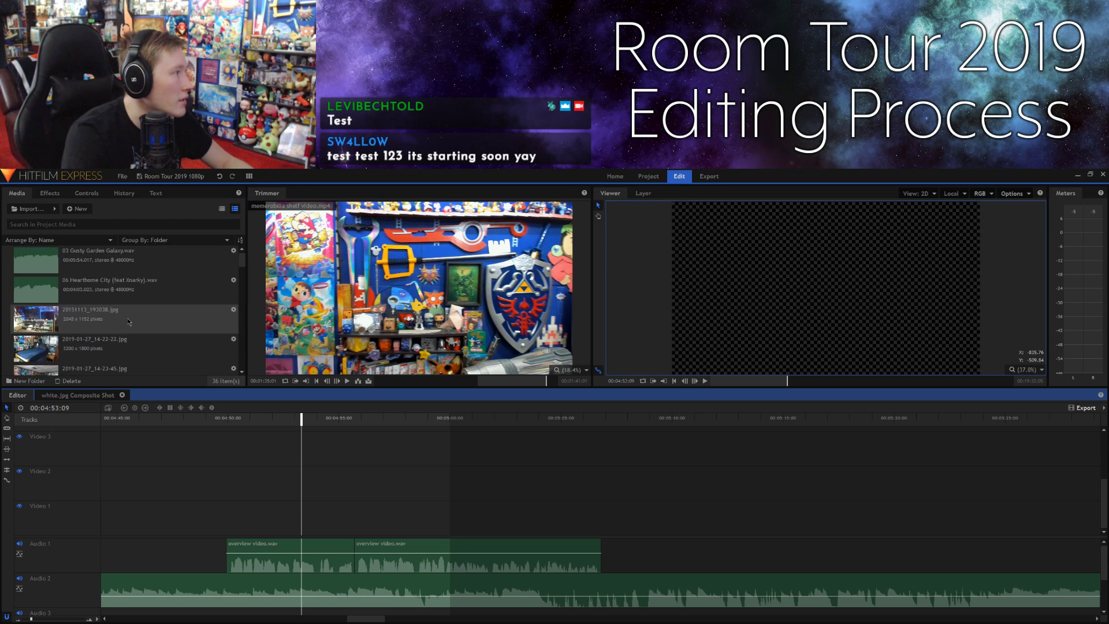
scroll(129, 322, "down", 3)
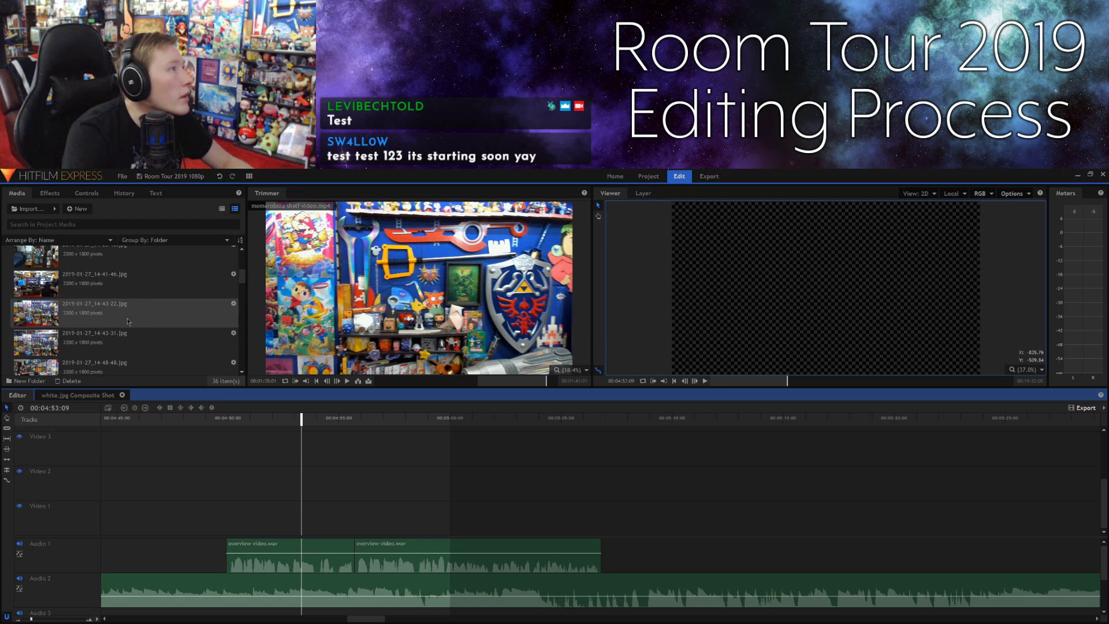
scroll(128, 321, "down", 10)
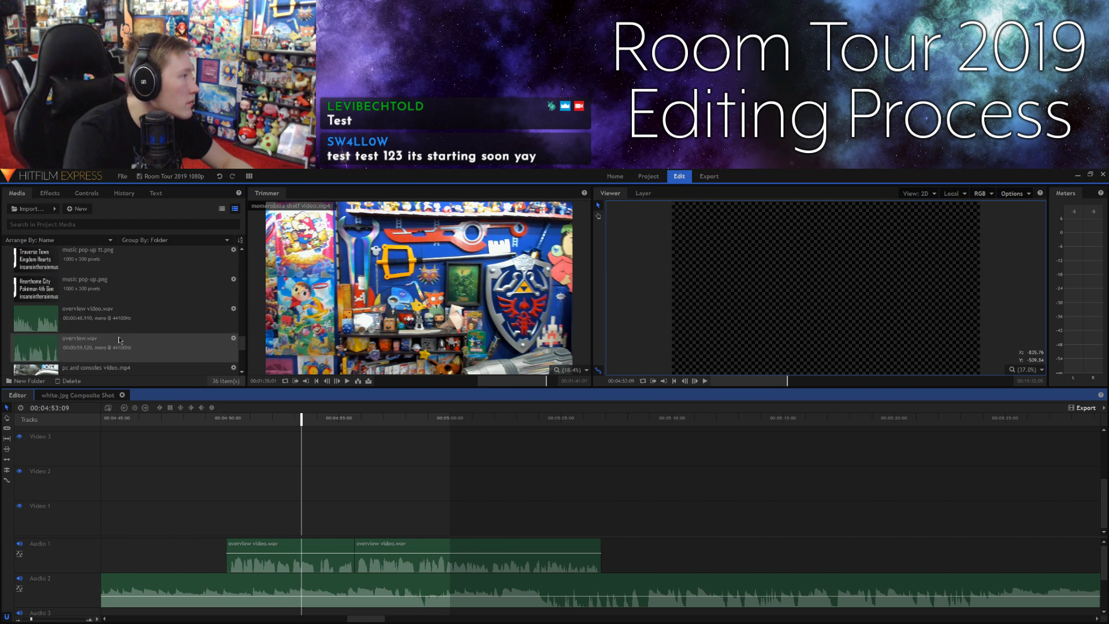
scroll(119, 336, "down", 3)
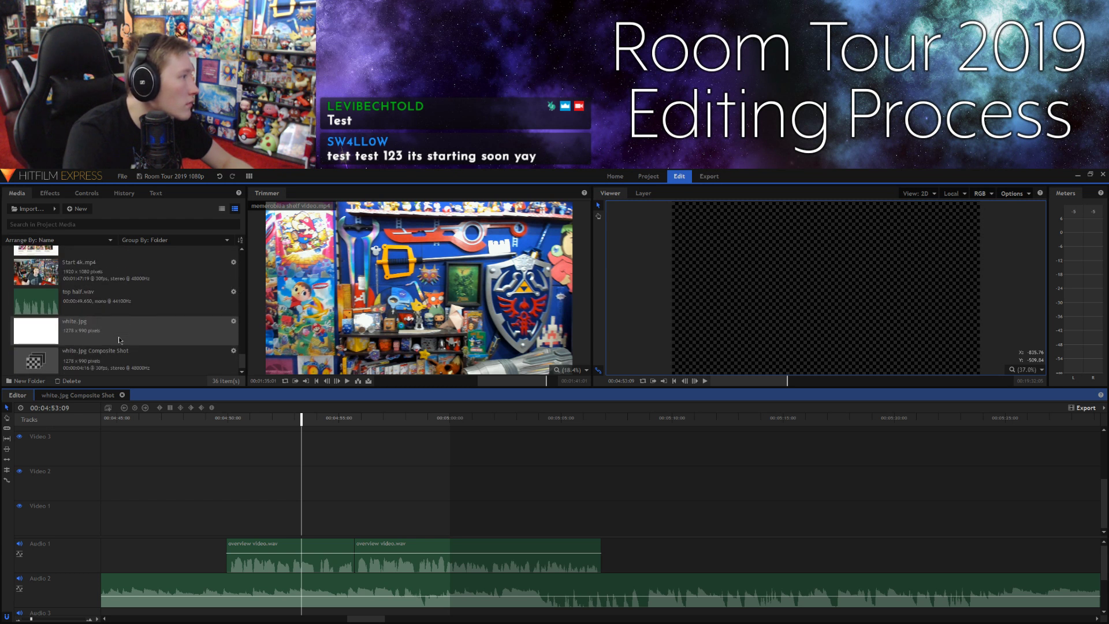
scroll(119, 336, "up", 6)
left_click(114, 293)
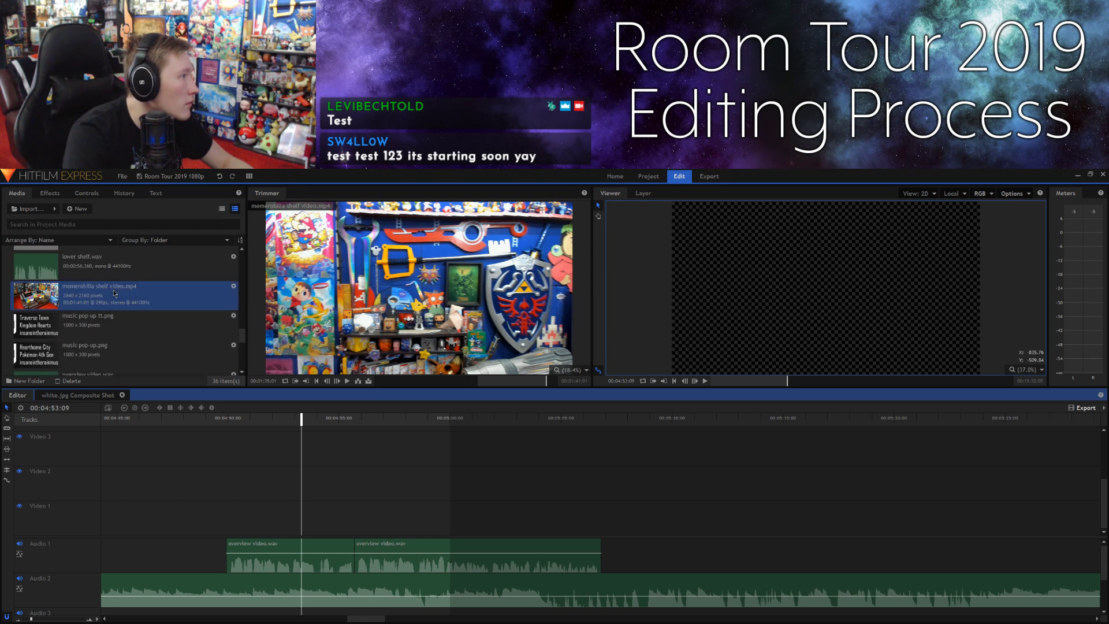
scroll(114, 296, "down", 5)
left_click(113, 293)
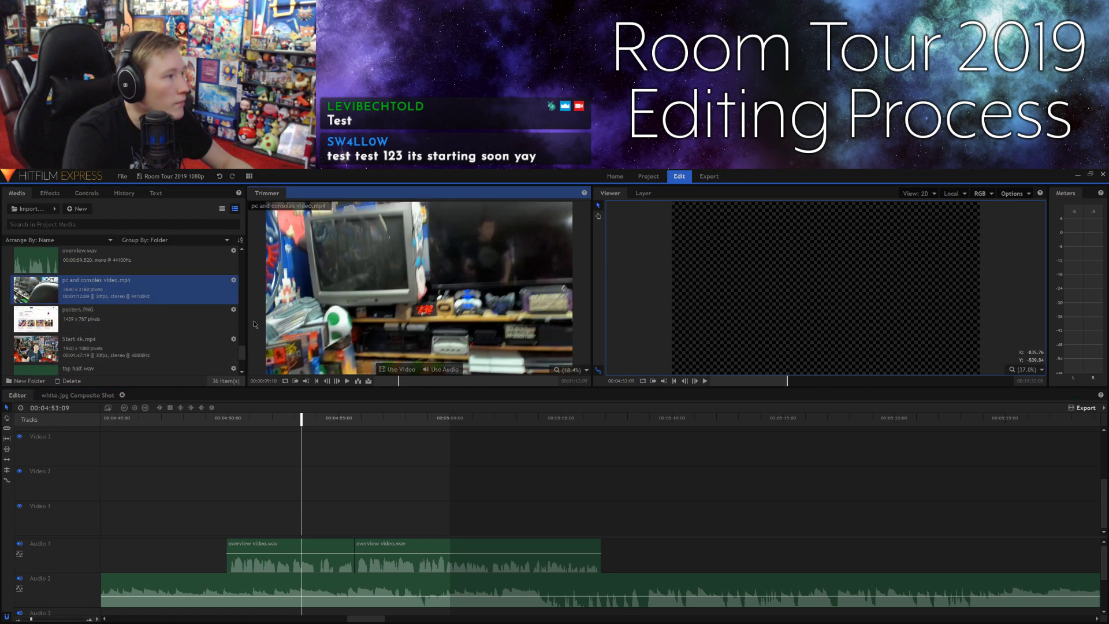
Step: Cue pc and consoles video.mp4 a few frames along in the trimmer and place it on Video 1 just after the overview voiceover
left_click(338, 382)
left_click(339, 382)
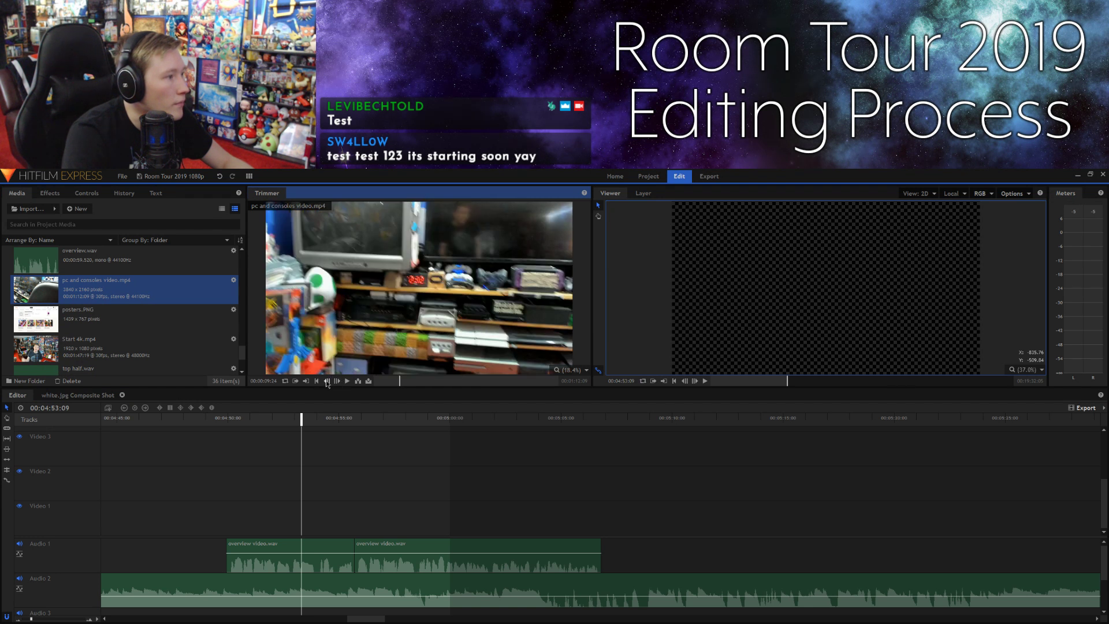
left_click_drag(380, 373, 627, 518)
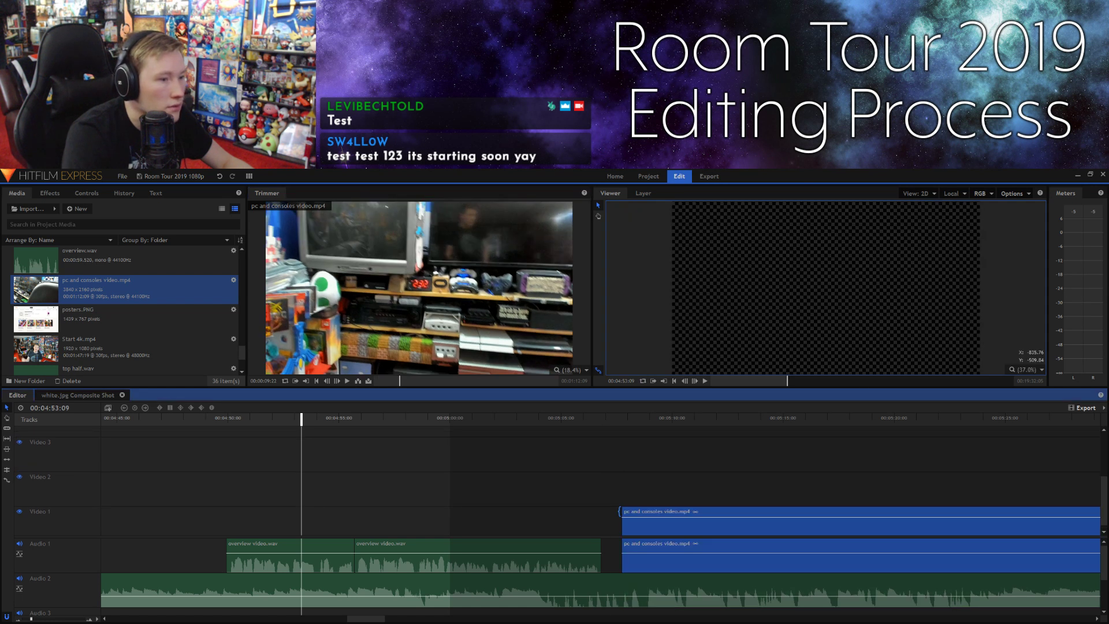
Step: Unlink the pc and consoles clip, delete its audio, and move the video to the start of the overview voiceover
right_click(645, 512)
left_click(662, 435)
left_click(657, 547)
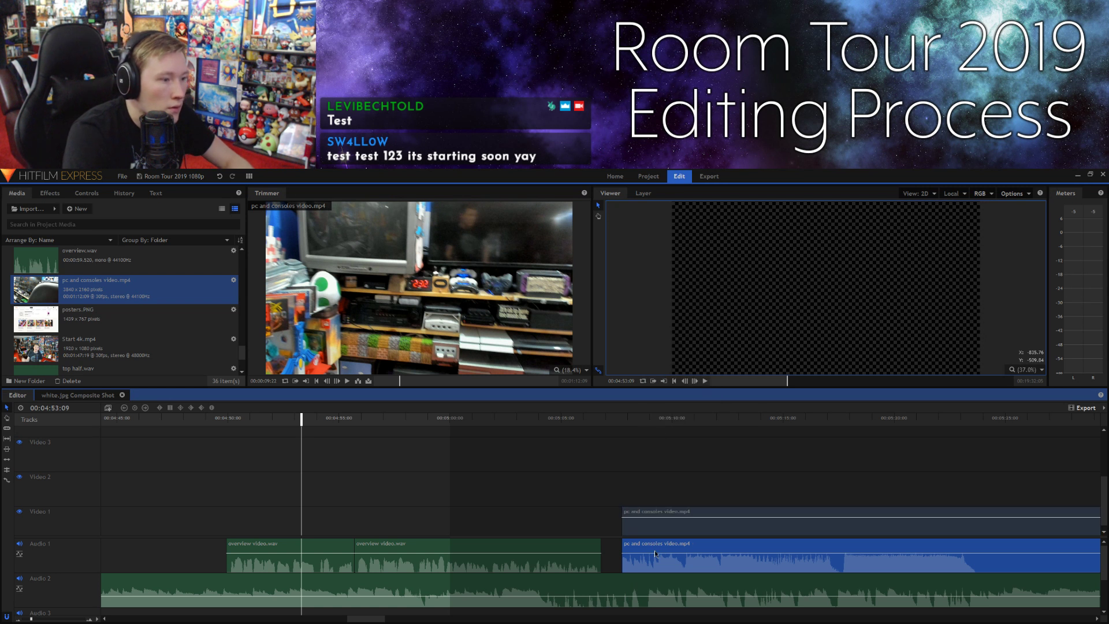
key("Delete")
left_click_drag(650, 520, 254, 494)
left_click_drag(219, 436, 221, 432)
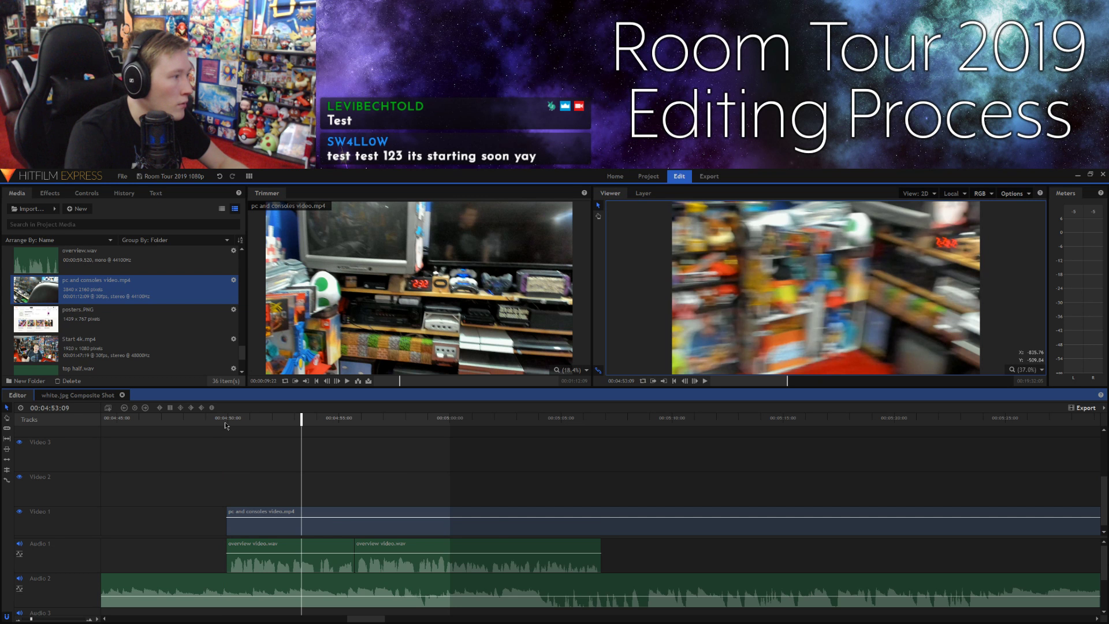
Step: Scale down and reposition the pc and consoles clip in the viewer so the whole shot fills the frame
left_click(227, 421)
key("space")
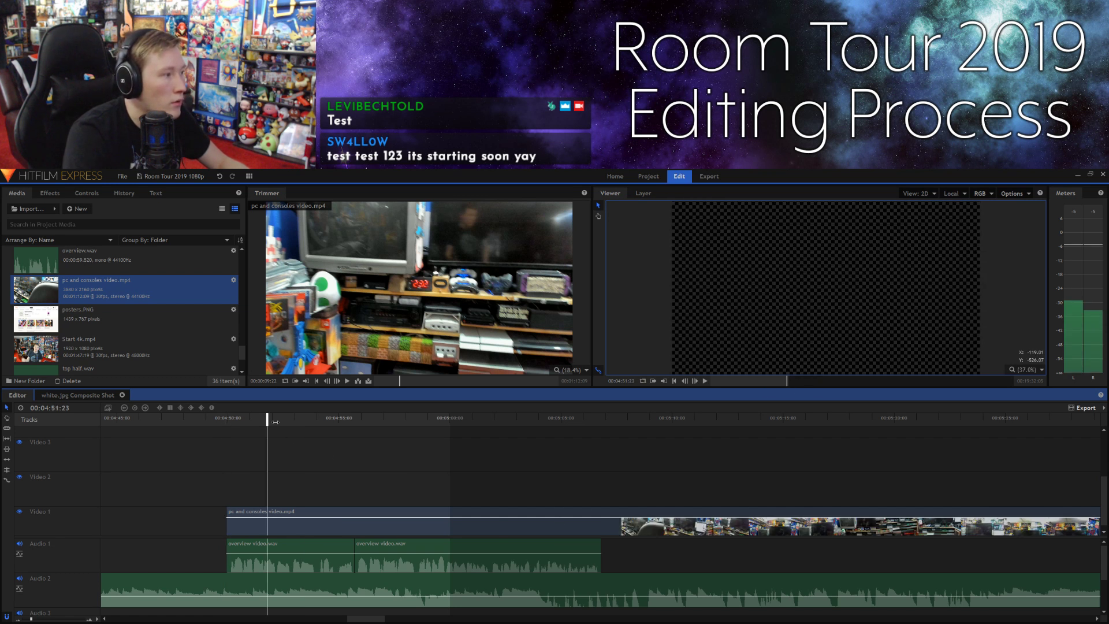
left_click(819, 306)
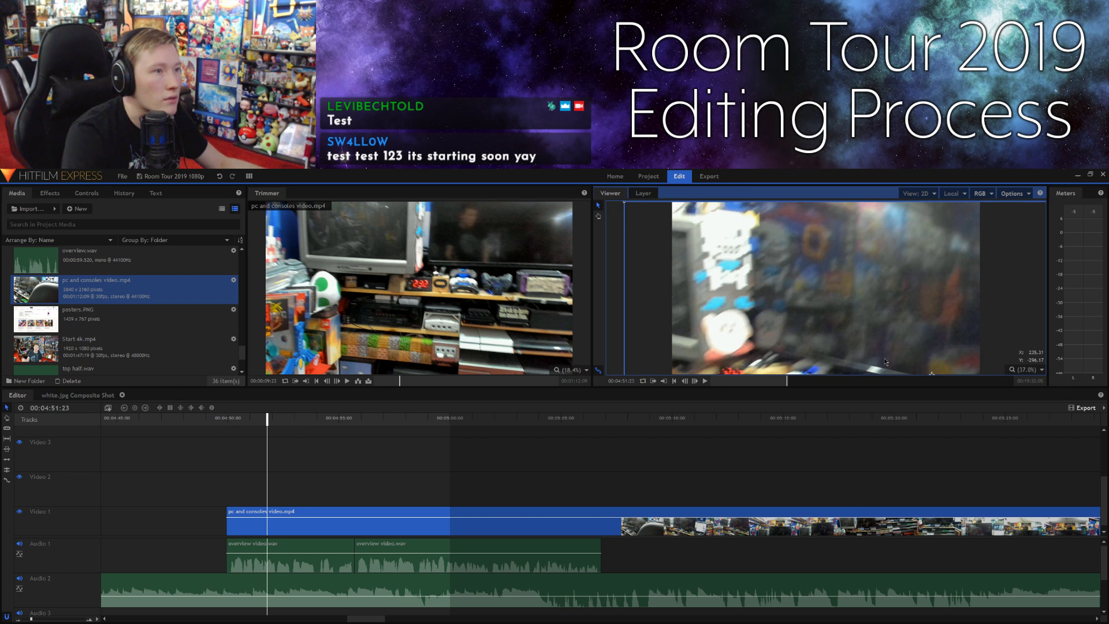
left_click_drag(890, 365, 915, 399)
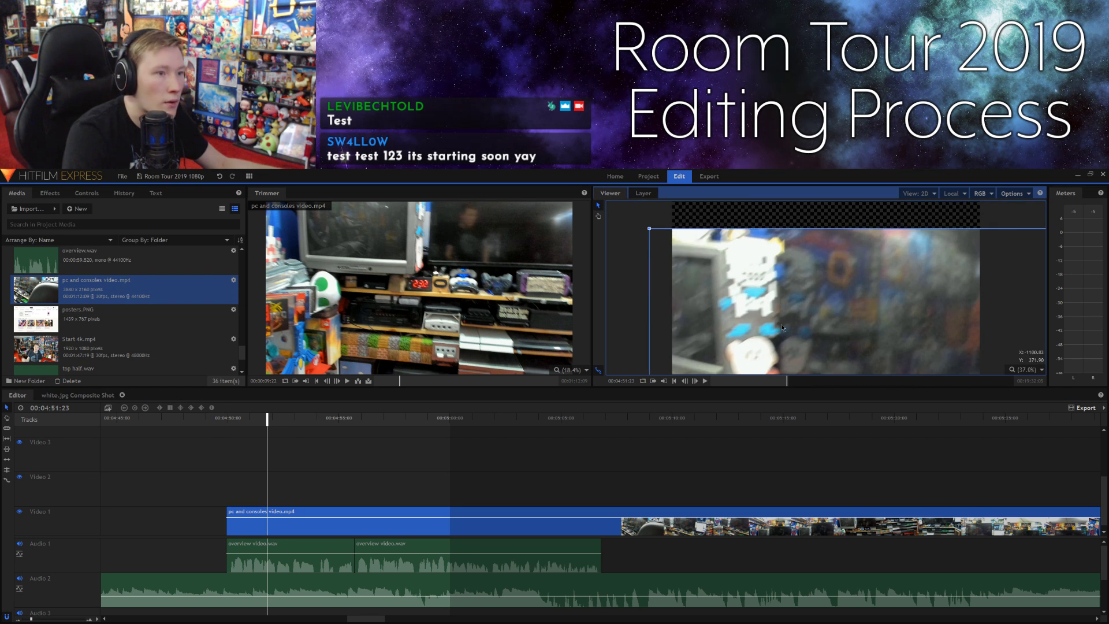
left_click_drag(783, 327, 744, 239)
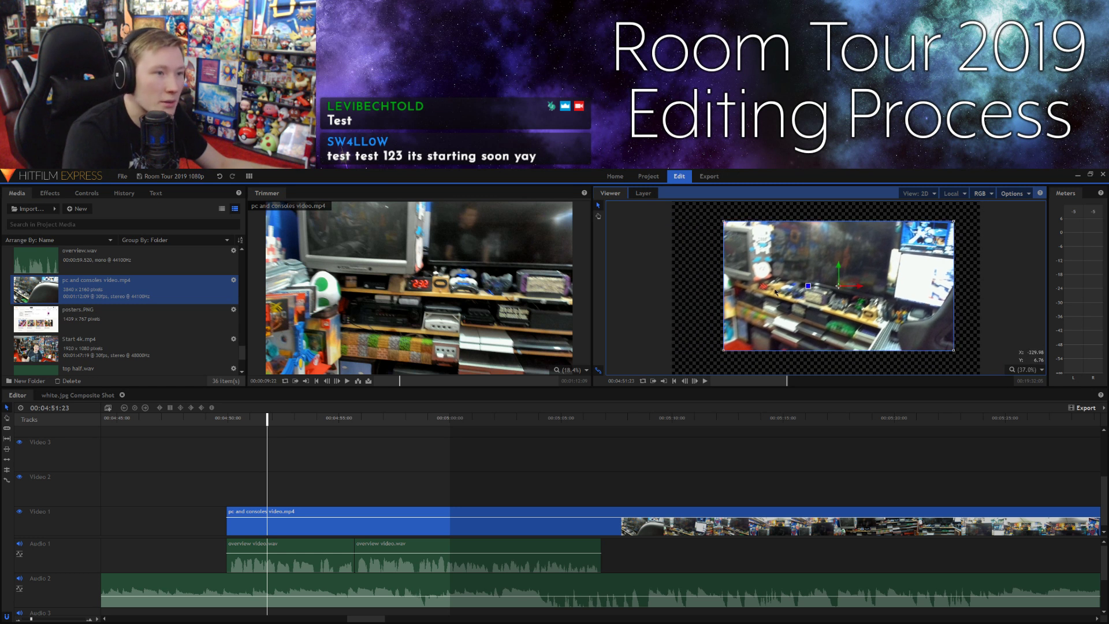
left_click_drag(723, 350, 687, 373)
left_click_drag(721, 325, 709, 327)
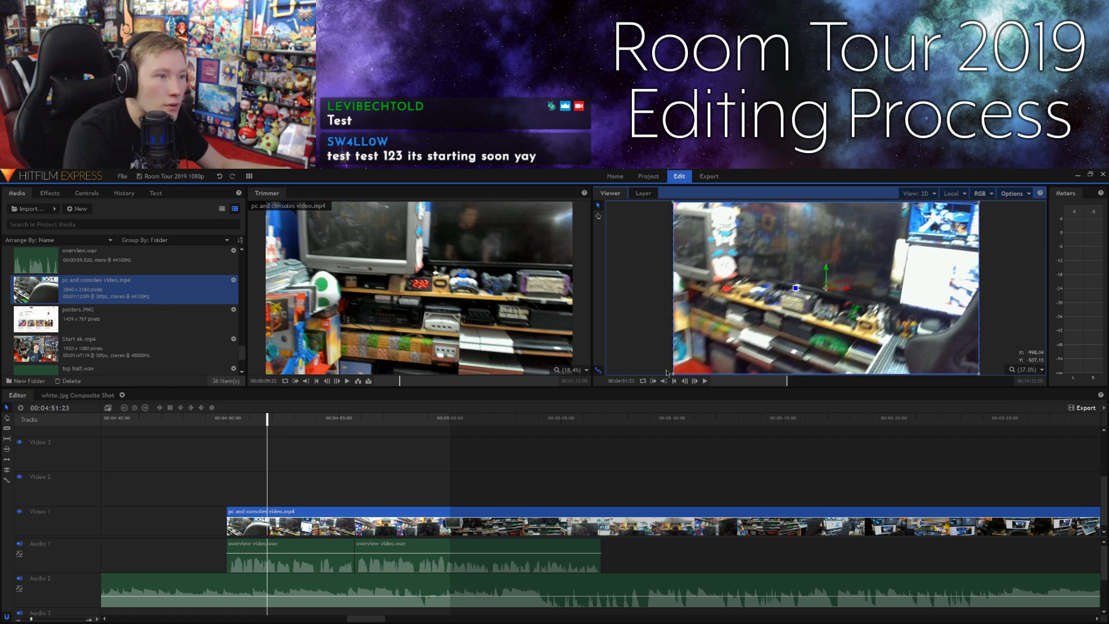
left_click_drag(674, 376, 672, 377)
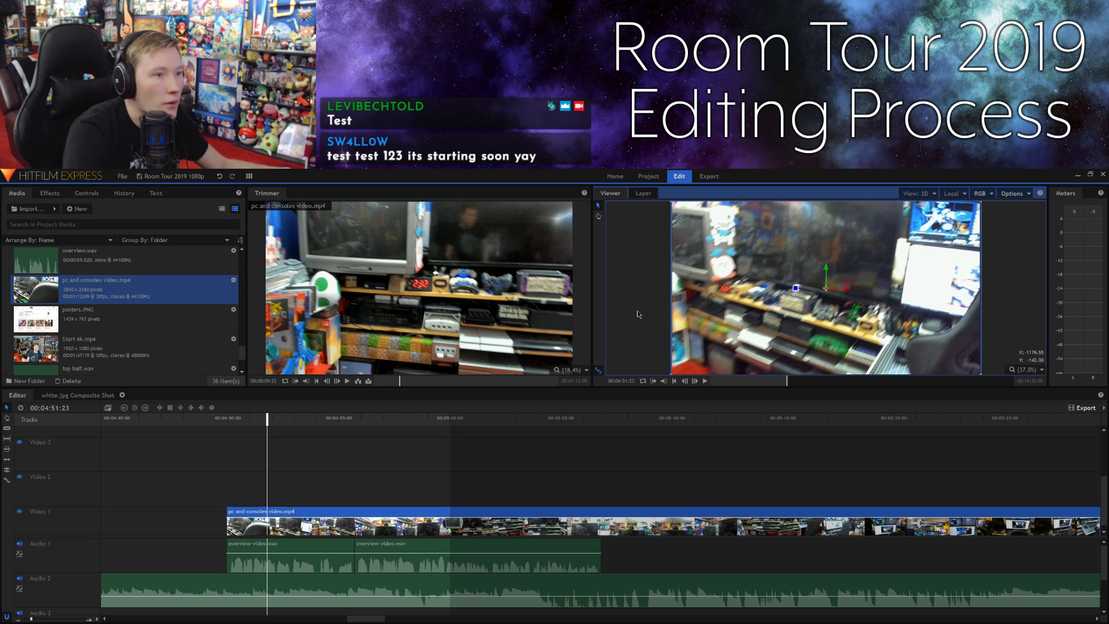
left_click(664, 342)
Step: Split the pc and consoles clip at 00:04:54:25, delete the opening part, and move the remainder to the voiceover's start
left_click(397, 484)
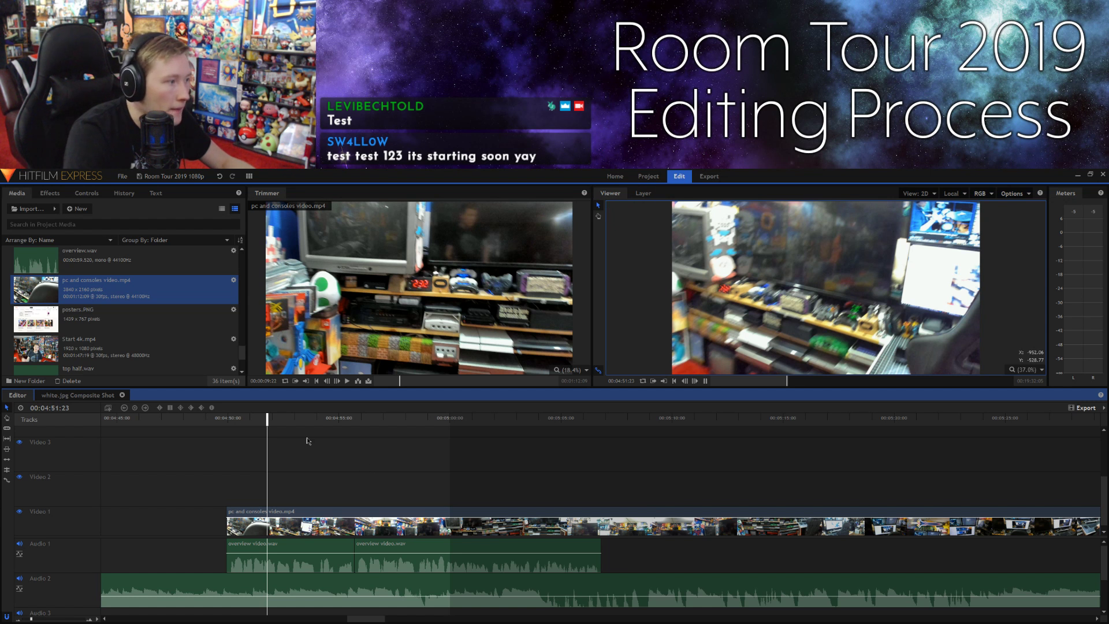
key("space")
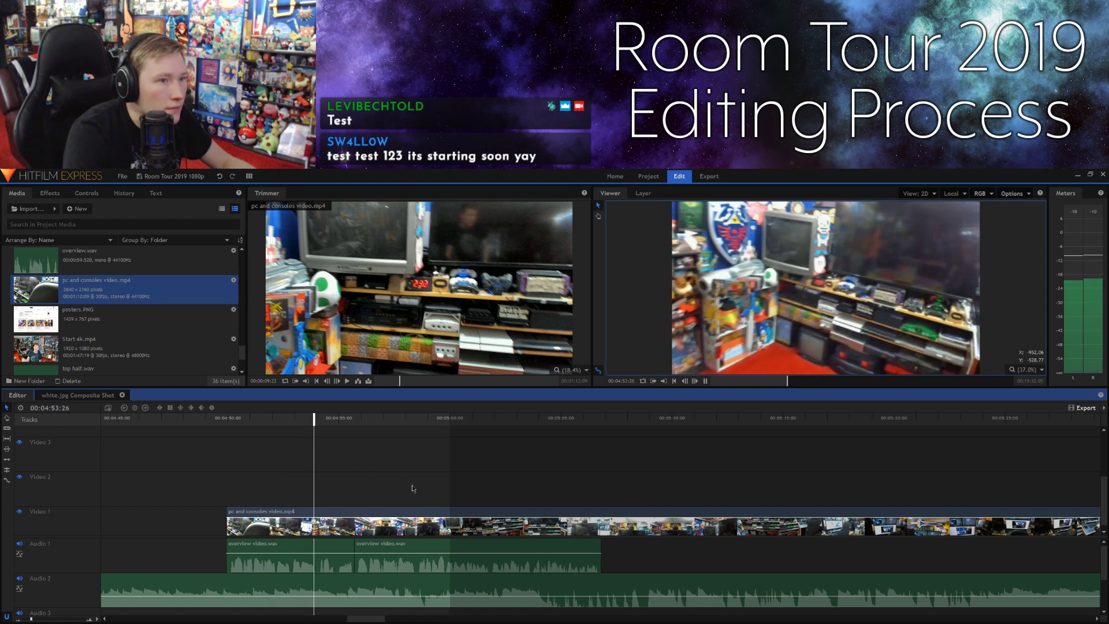
key("space")
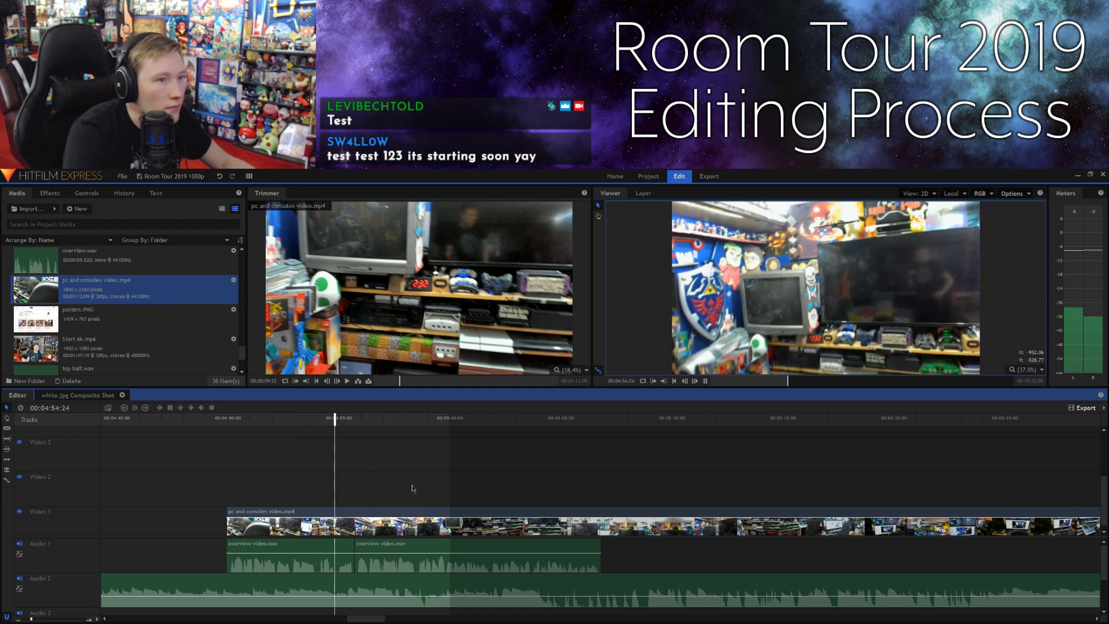
left_click(348, 511)
key("ctrl+shift+d")
left_click(304, 519)
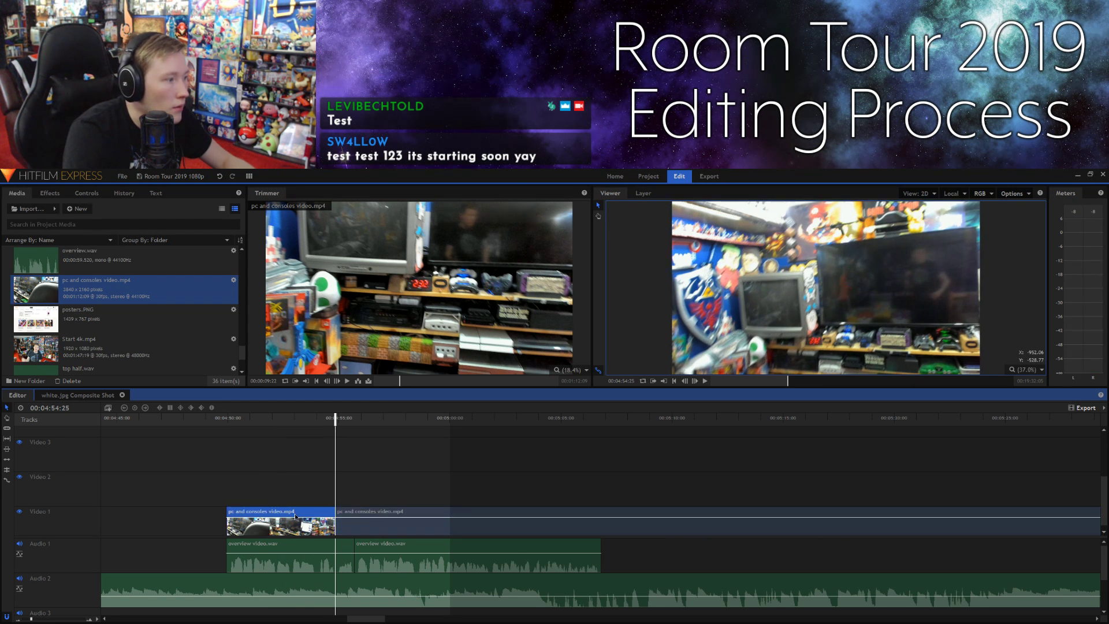
key("Delete")
left_click_drag(390, 520, 281, 516)
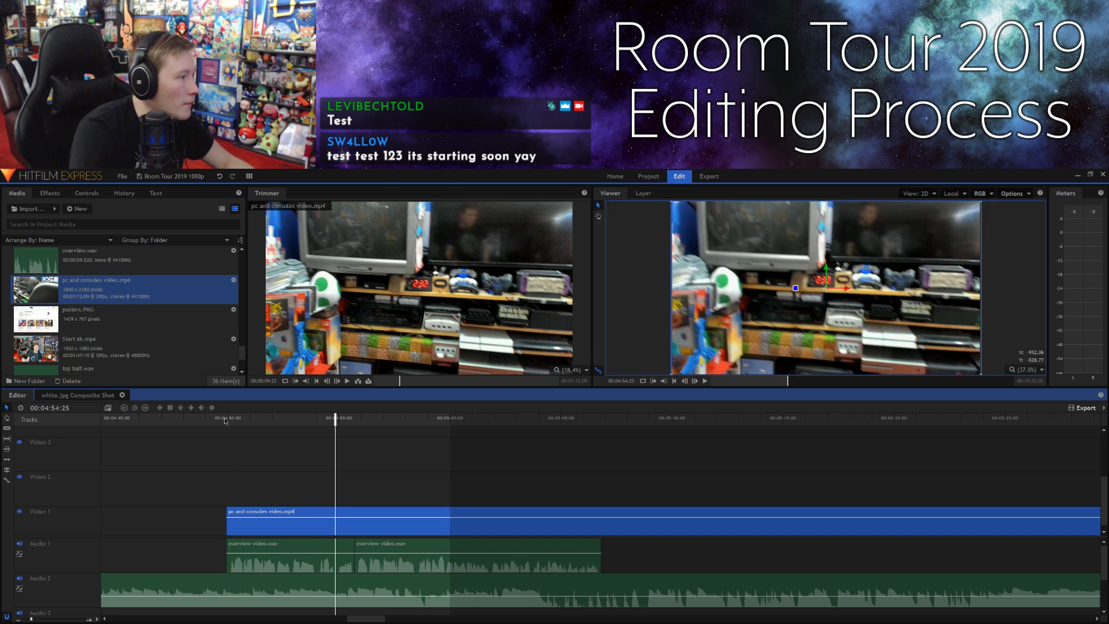
Step: Play the shortened pc and consoles clip with the overview voiceover from its start, replaying the opening and continuing past the voiceover's end
left_click(224, 417)
left_click(320, 452)
key("space")
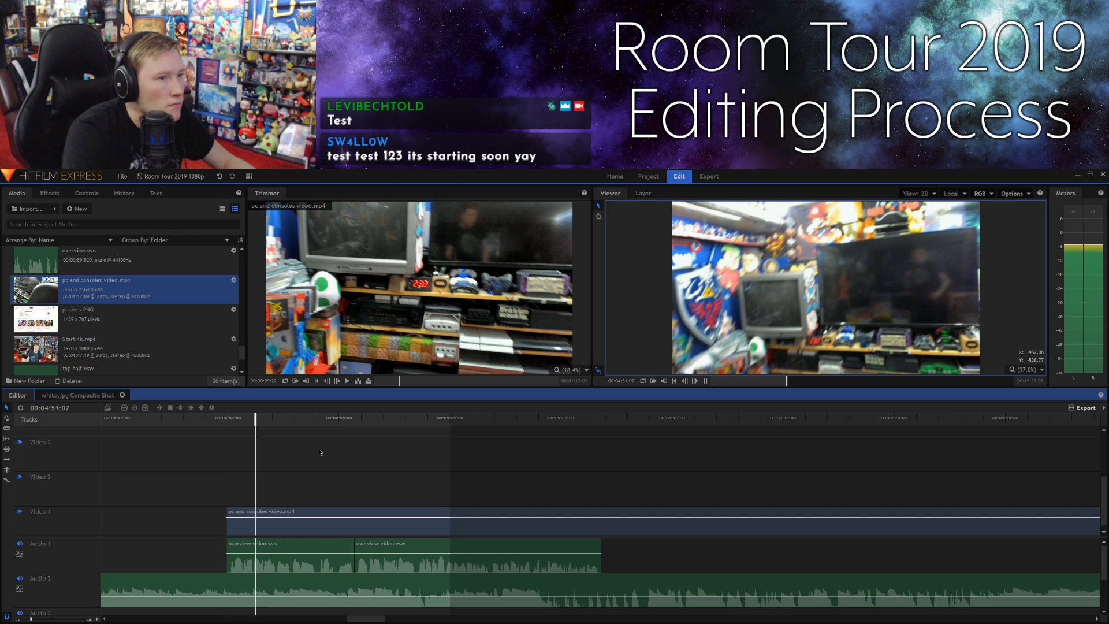
key("space")
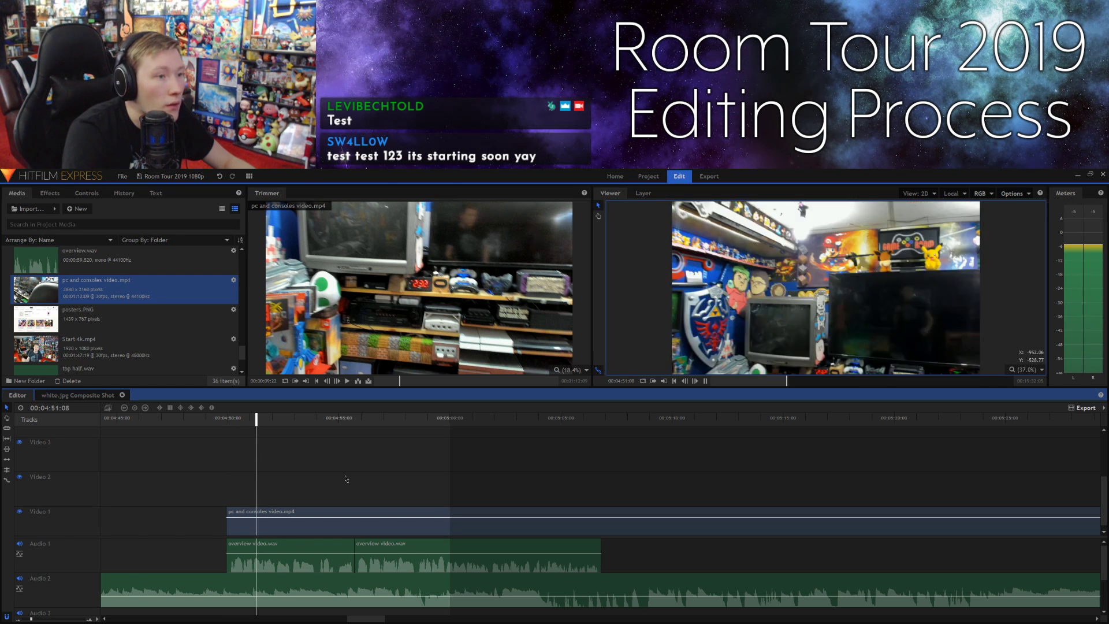
left_click(352, 479)
key("space")
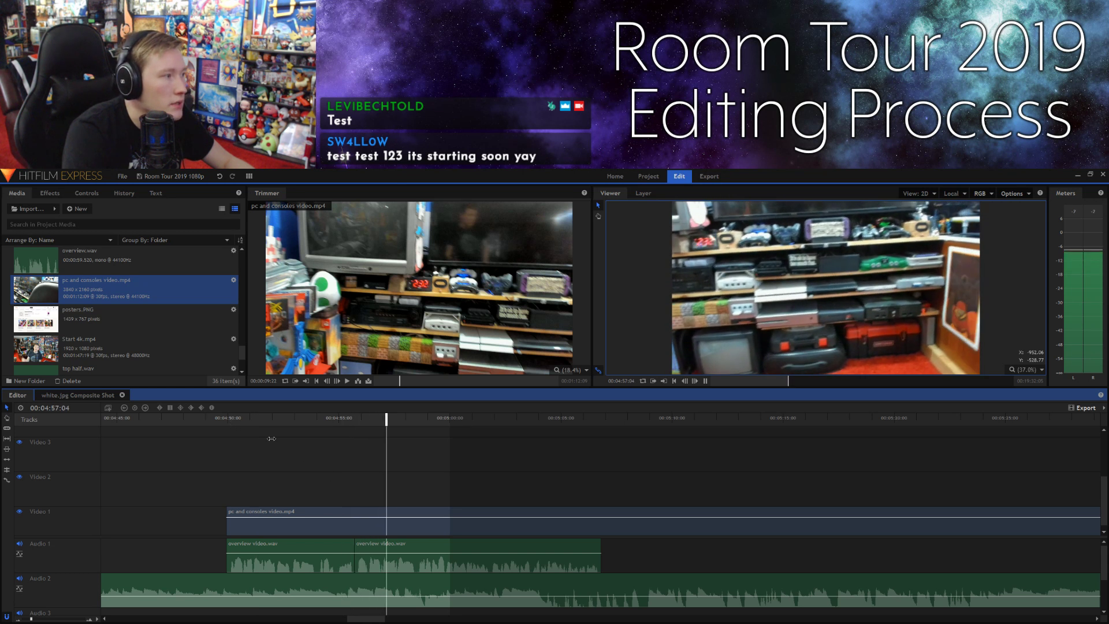
key("space")
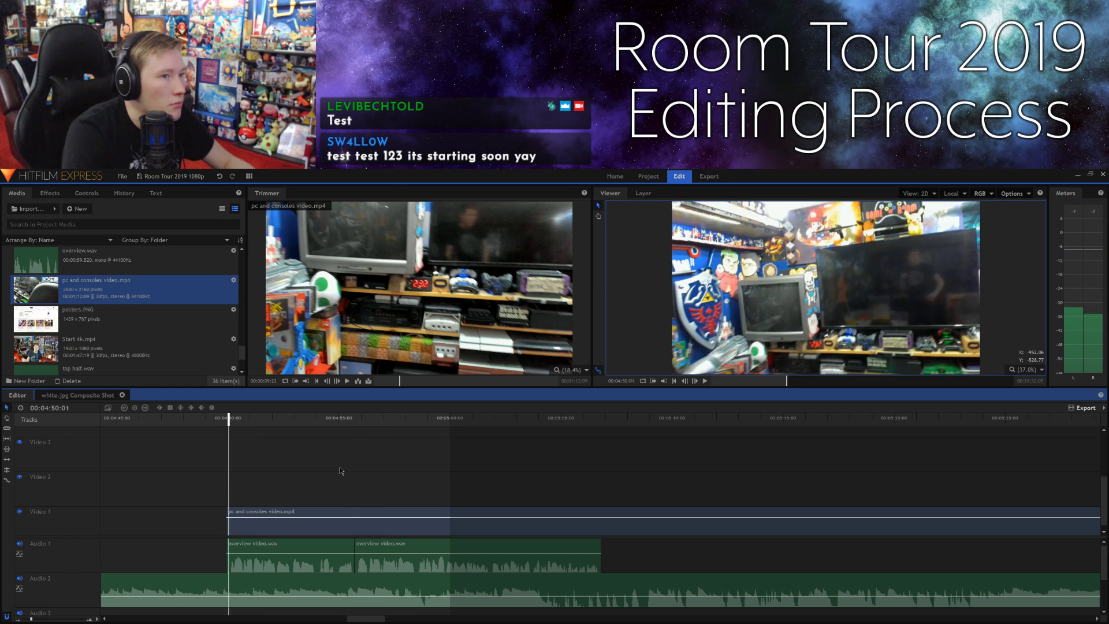
key("space")
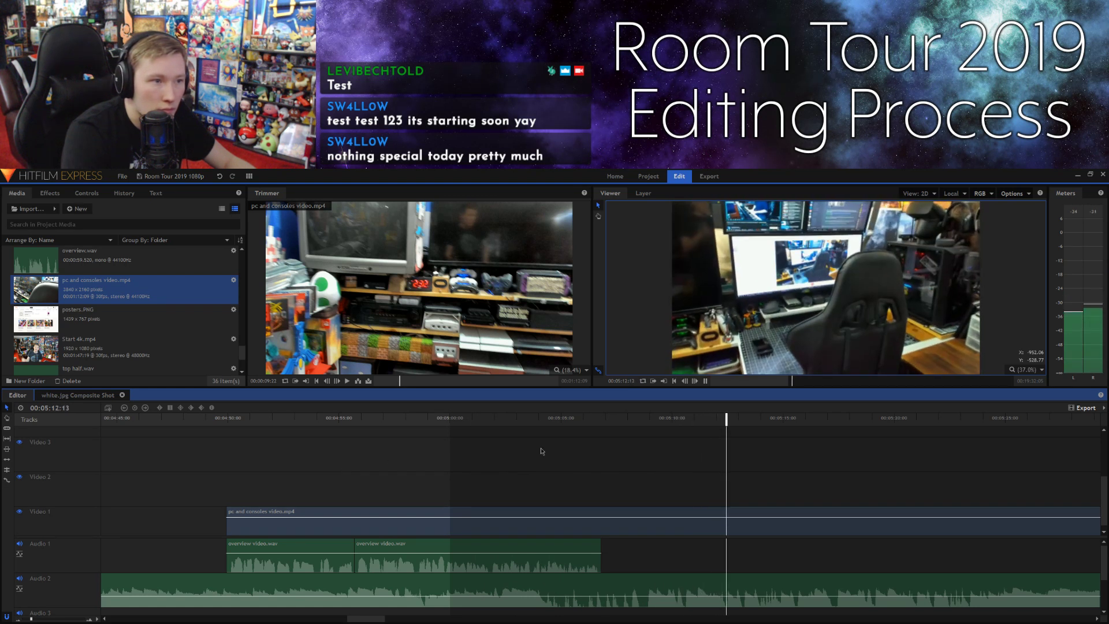
key("space")
Step: Replay the second overview voiceover section with the footage from several points, including 00:05:01:09, 00:05:04:18 and 00:04:54:08
left_click(493, 425)
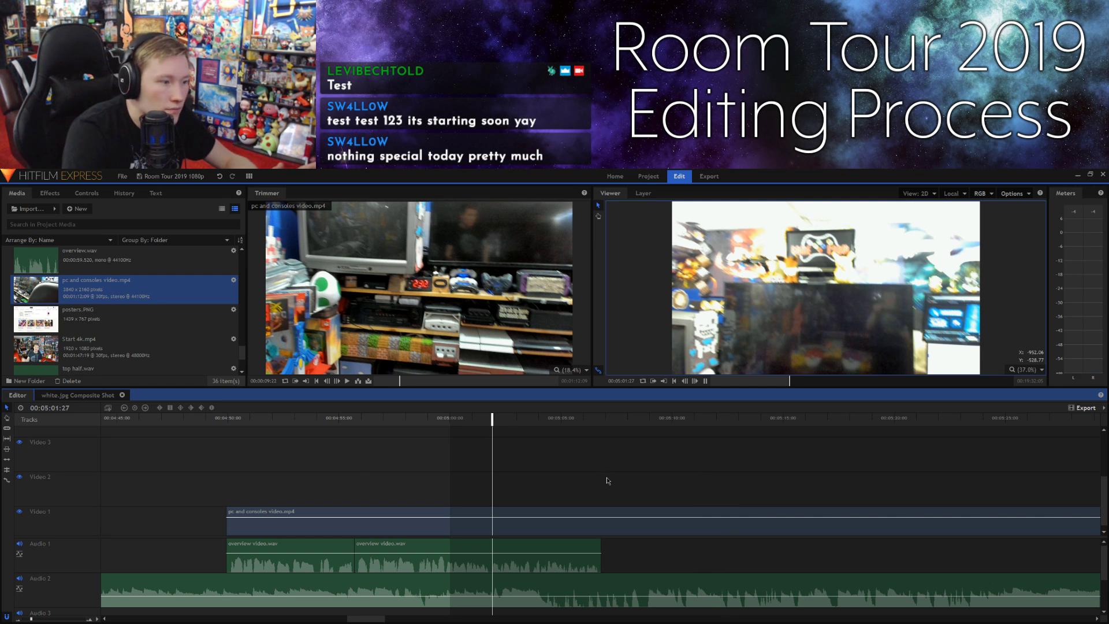
key("space")
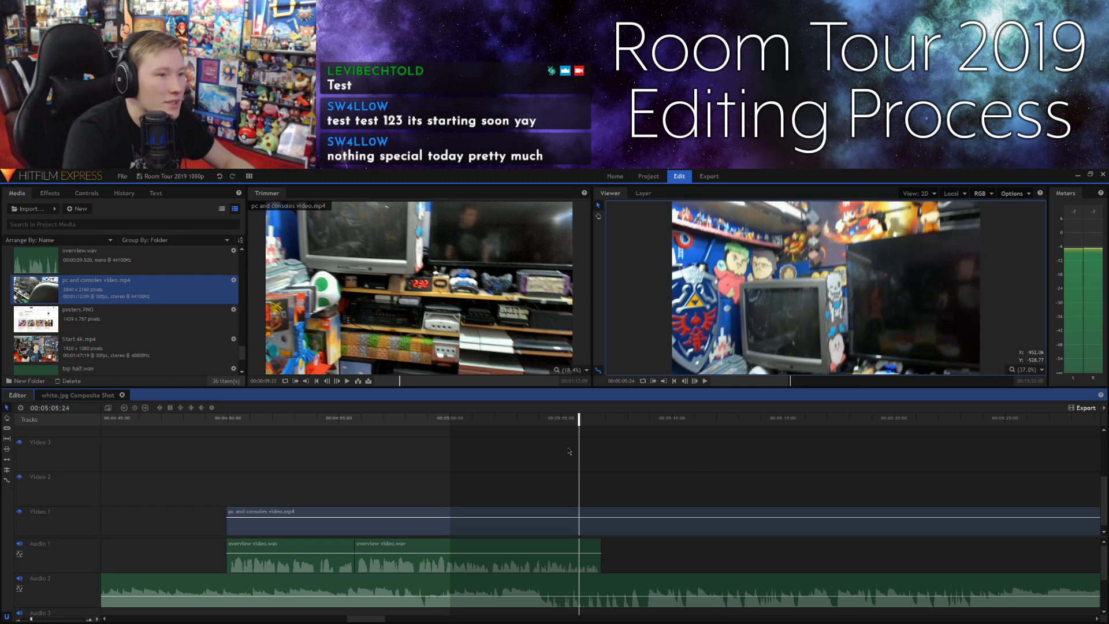
left_click(553, 422)
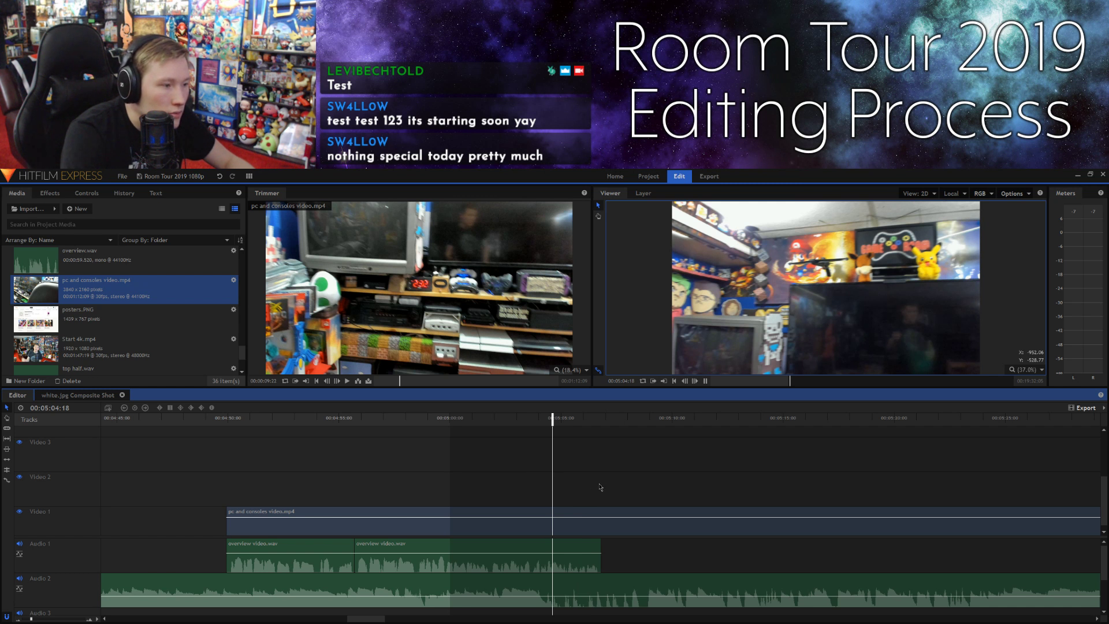
key("space")
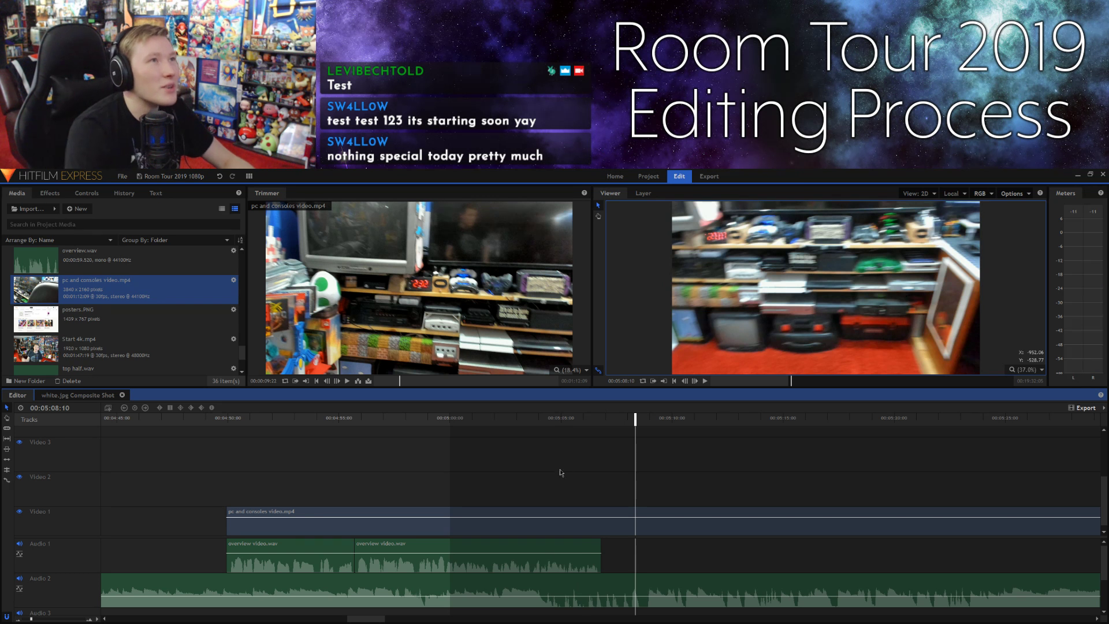
left_click(479, 424)
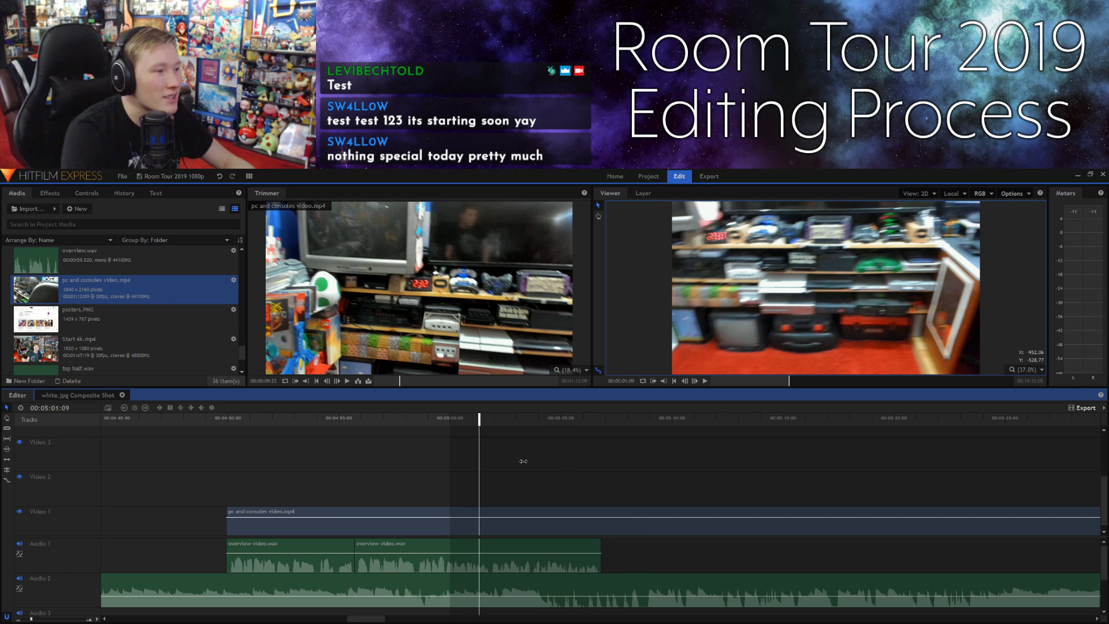
key("space")
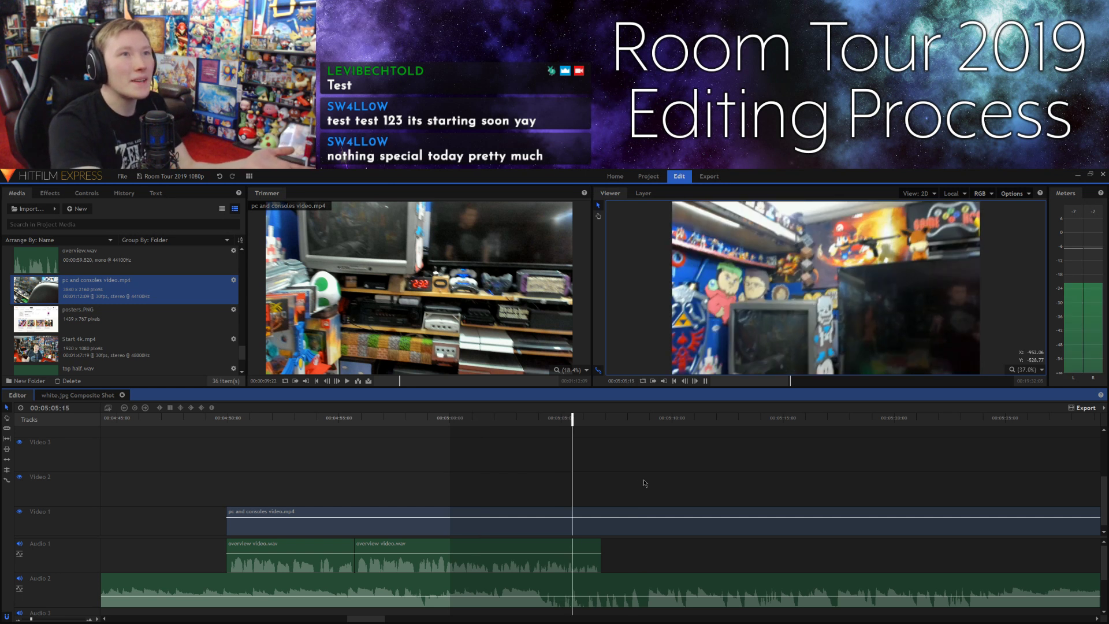
key("space")
left_click(323, 418)
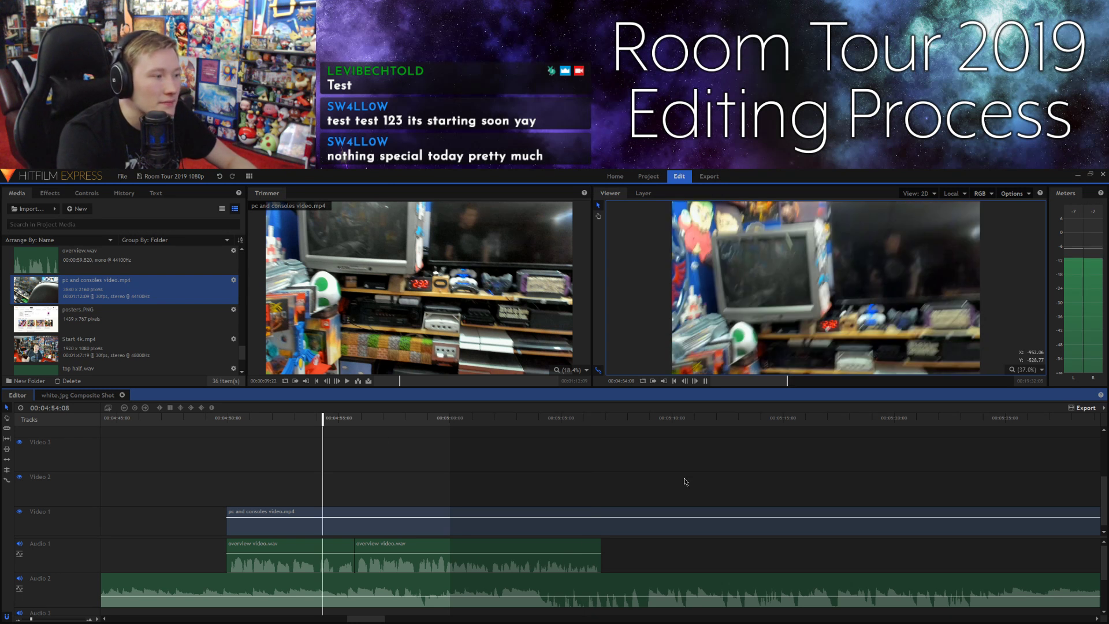
key("space")
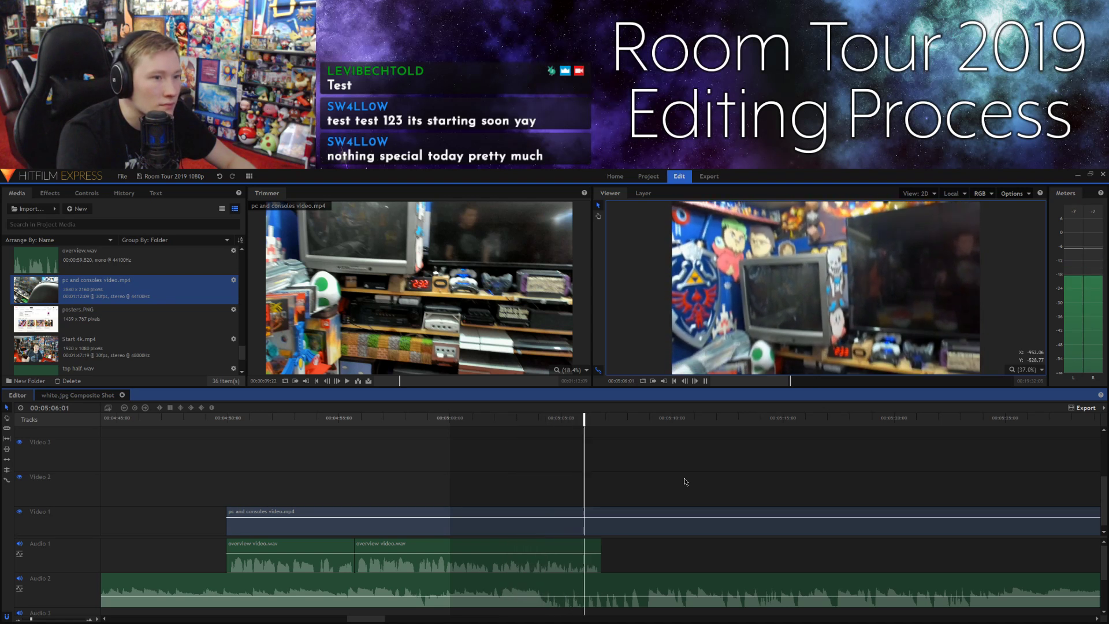
Step: Split the pc and consoles clip and the second overview voiceover section at 00:05:06:22, and delete everything after the cut
key("space")
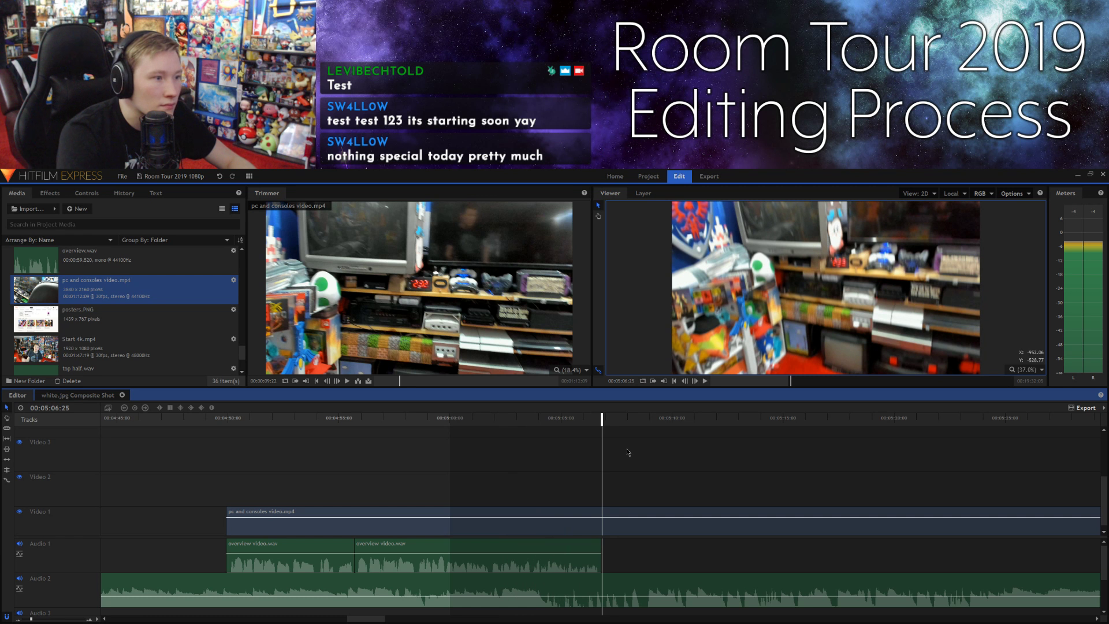
left_click(685, 382)
left_click(686, 381)
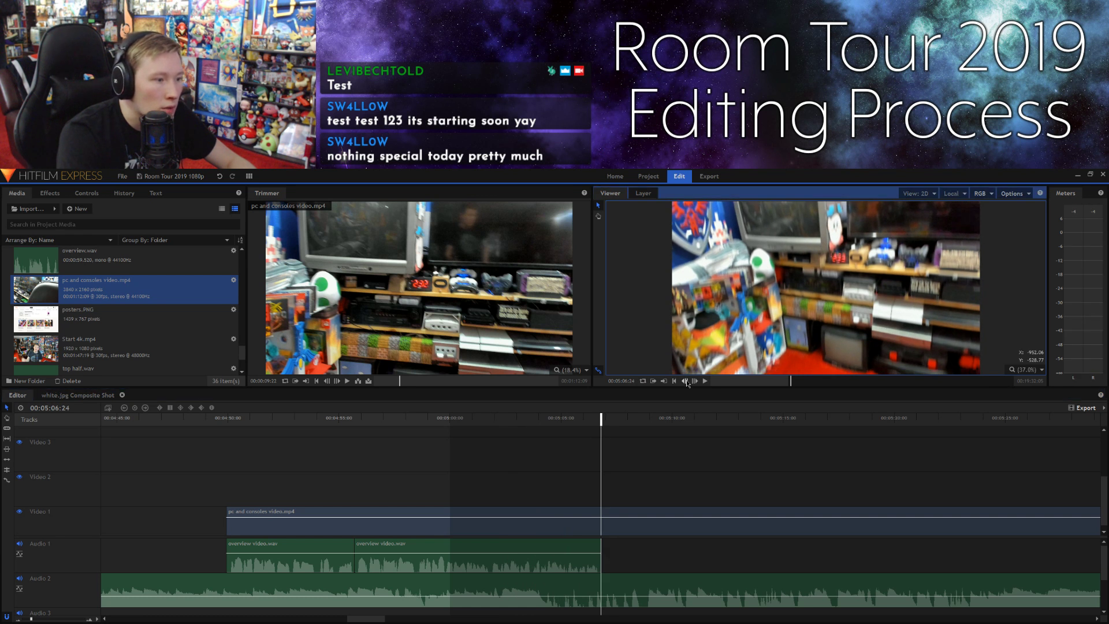
left_click(686, 381)
left_click_drag(629, 489, 599, 554)
key("ctrl+shift+d")
left_click(648, 469)
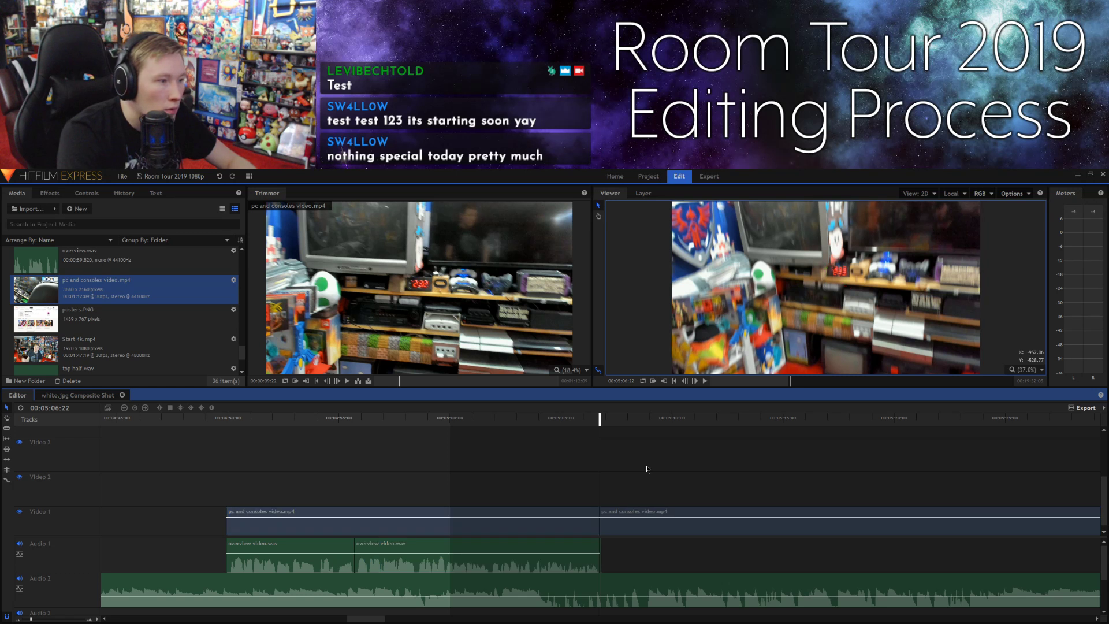
left_click(627, 510)
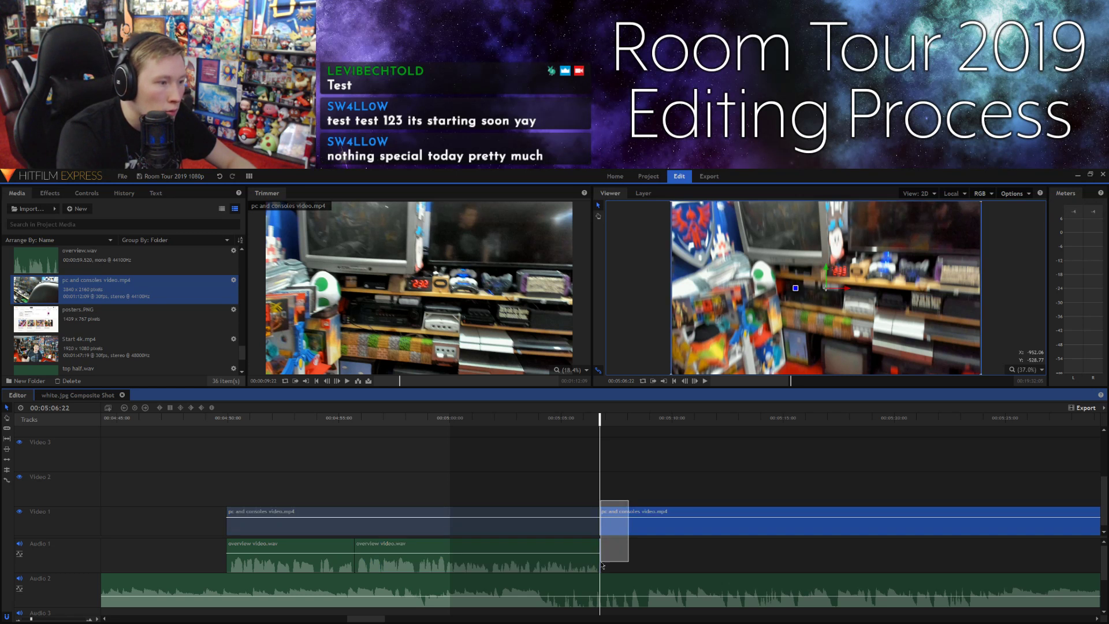
key("Delete")
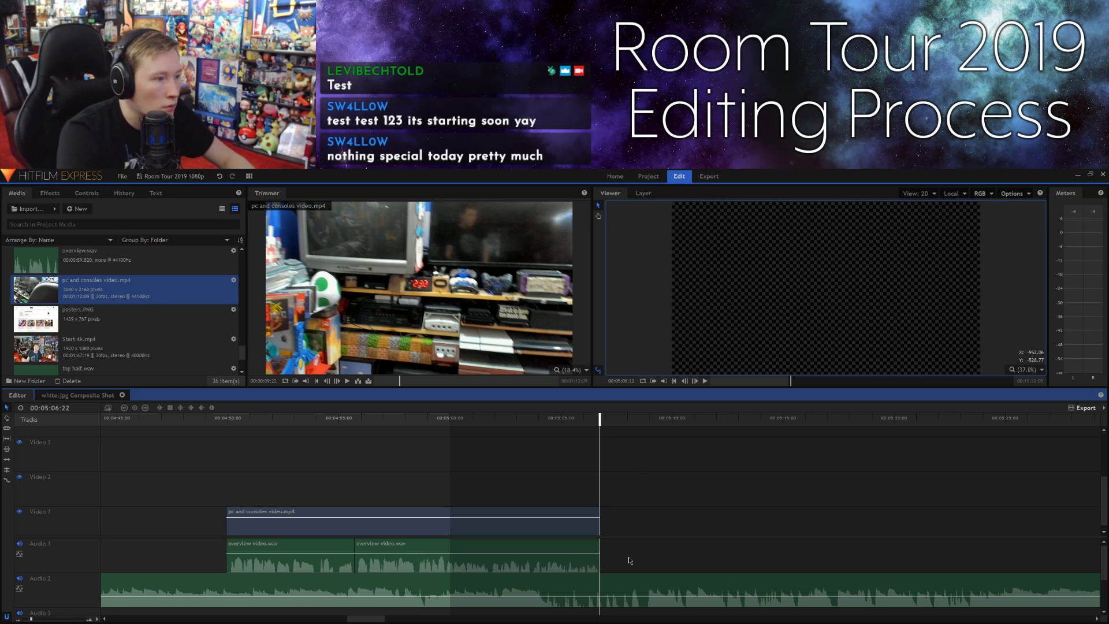
Step: Play the trimmed pc and consoles clip with both overview voiceover sections from the beginning through to the end
left_click(219, 421)
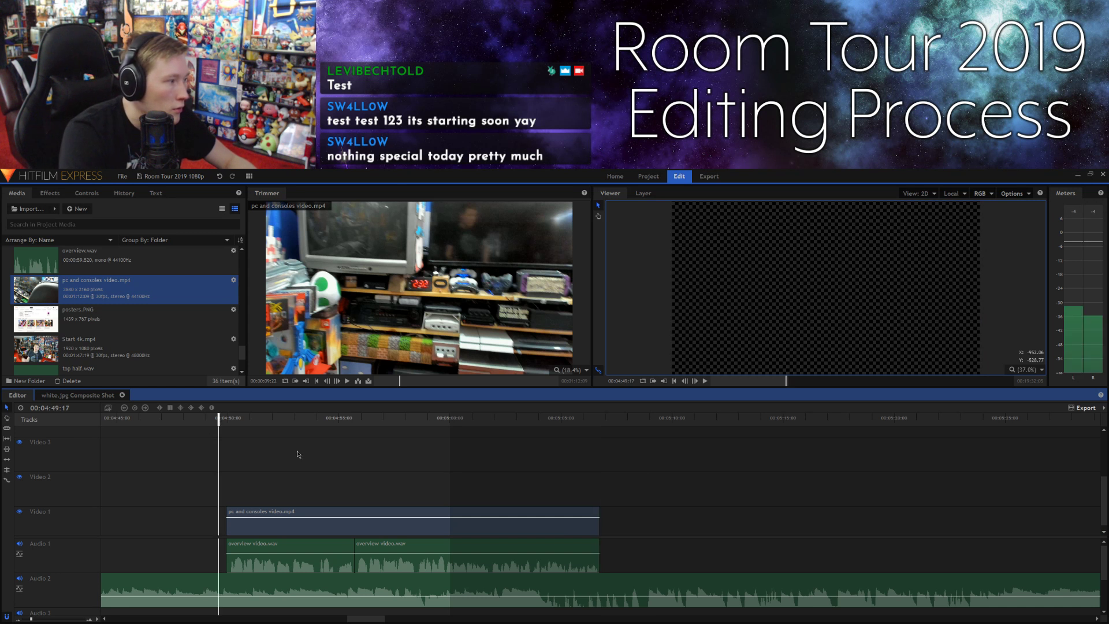
left_click_drag(226, 418, 239, 422)
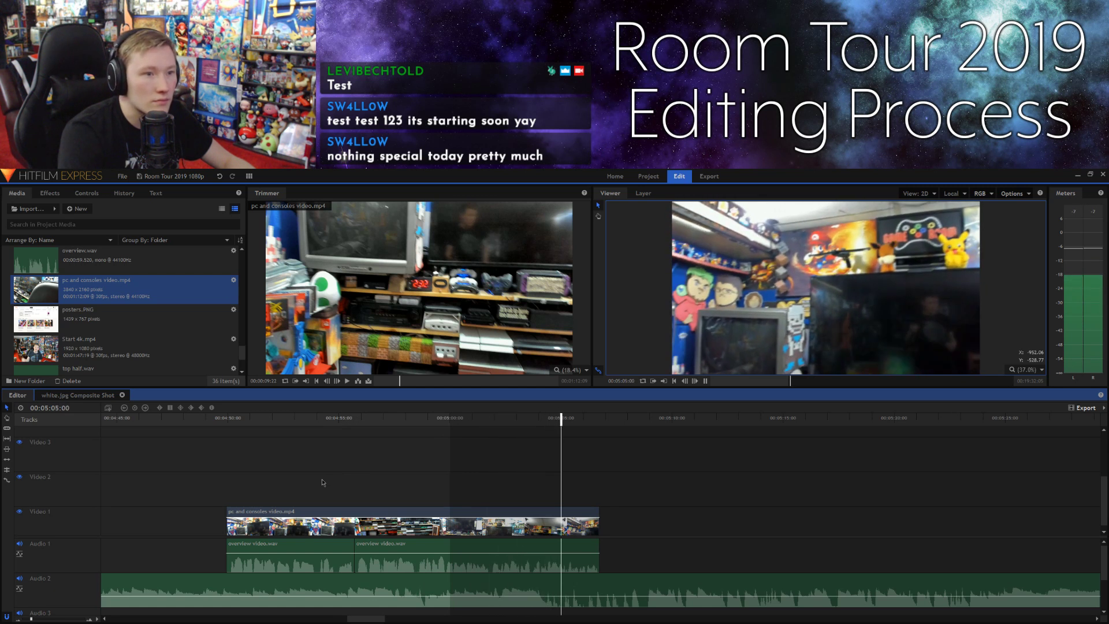
key("space")
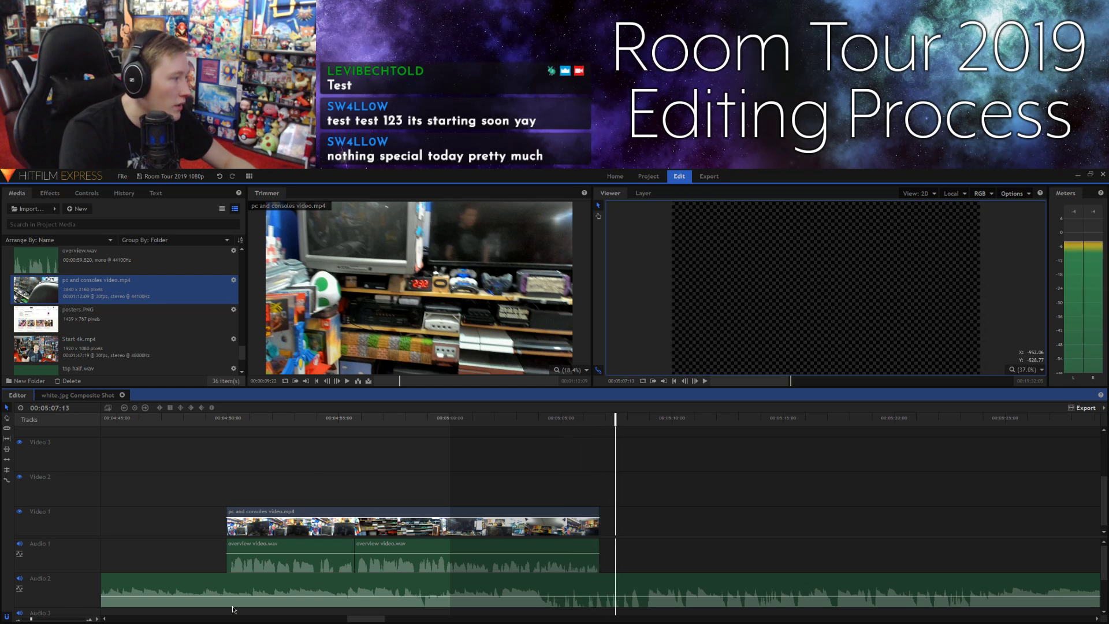
Step: Move the pc and consoles clip together with both overview voiceover sections to directly after the console boxes clip
left_click(27, 619)
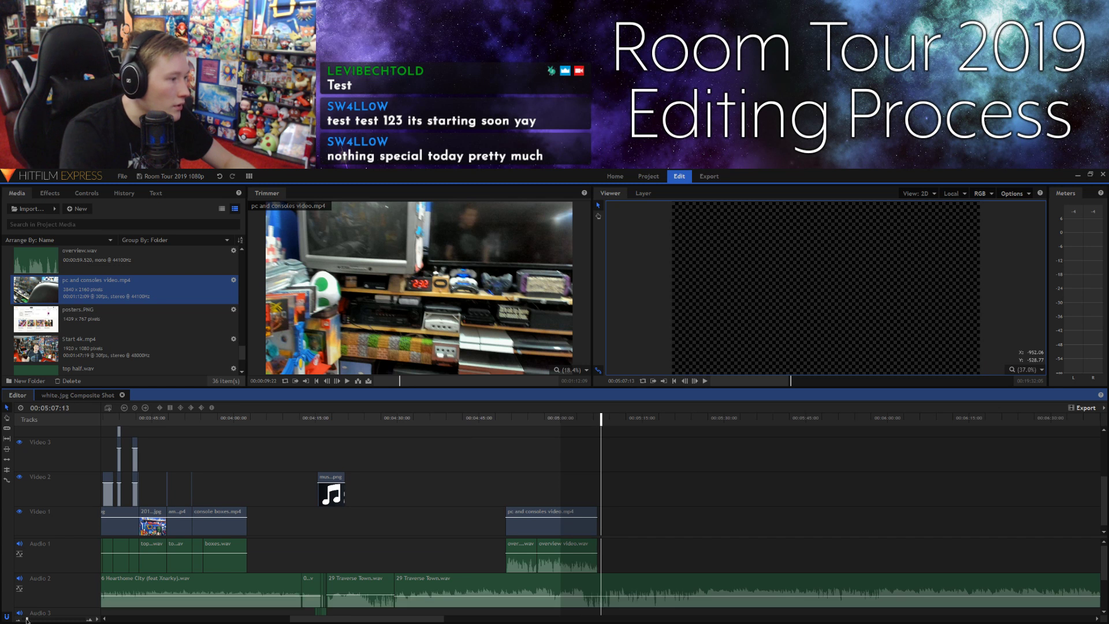
left_click_drag(481, 481, 349, 553)
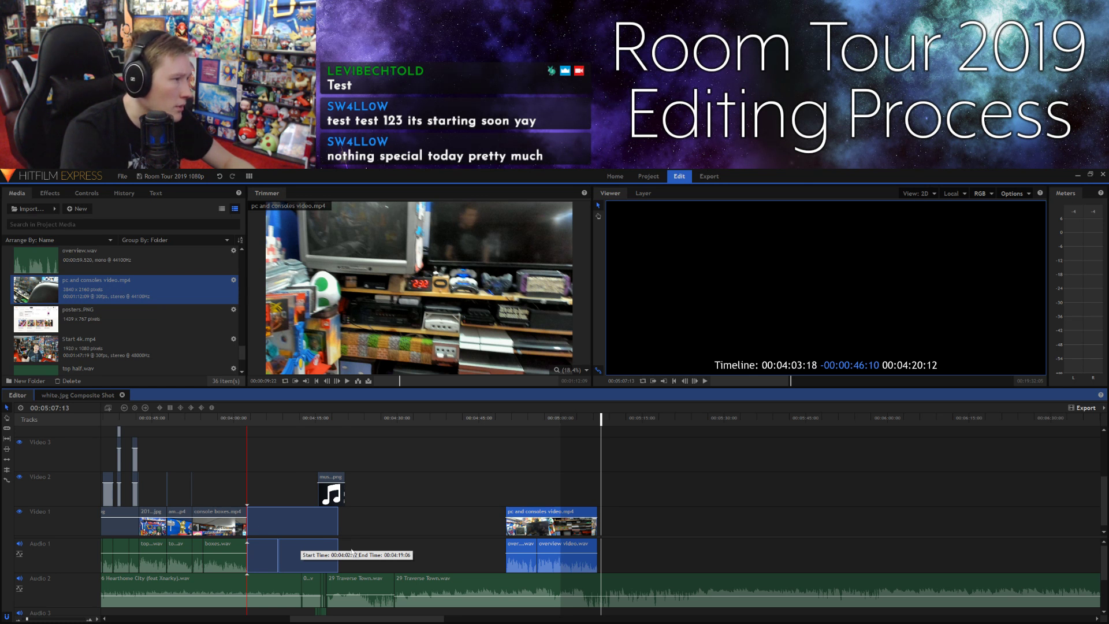
left_click_drag(352, 553, 350, 551)
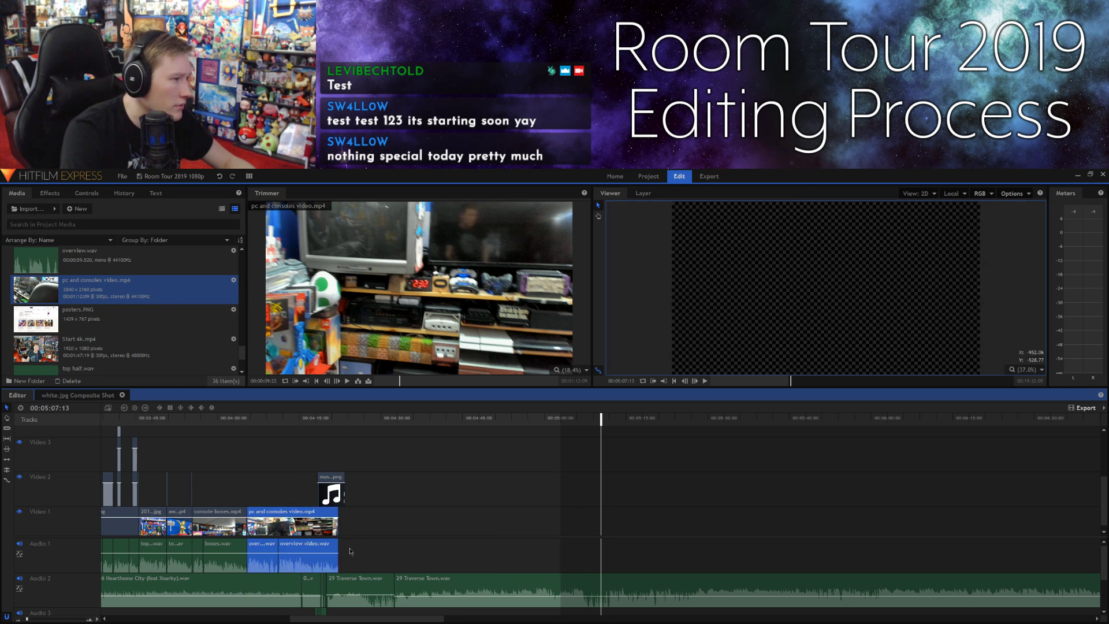
Step: Split the boxes voiceover at 00:04:02:10, just before the overview voiceover, and delete its short tail
left_click(246, 418)
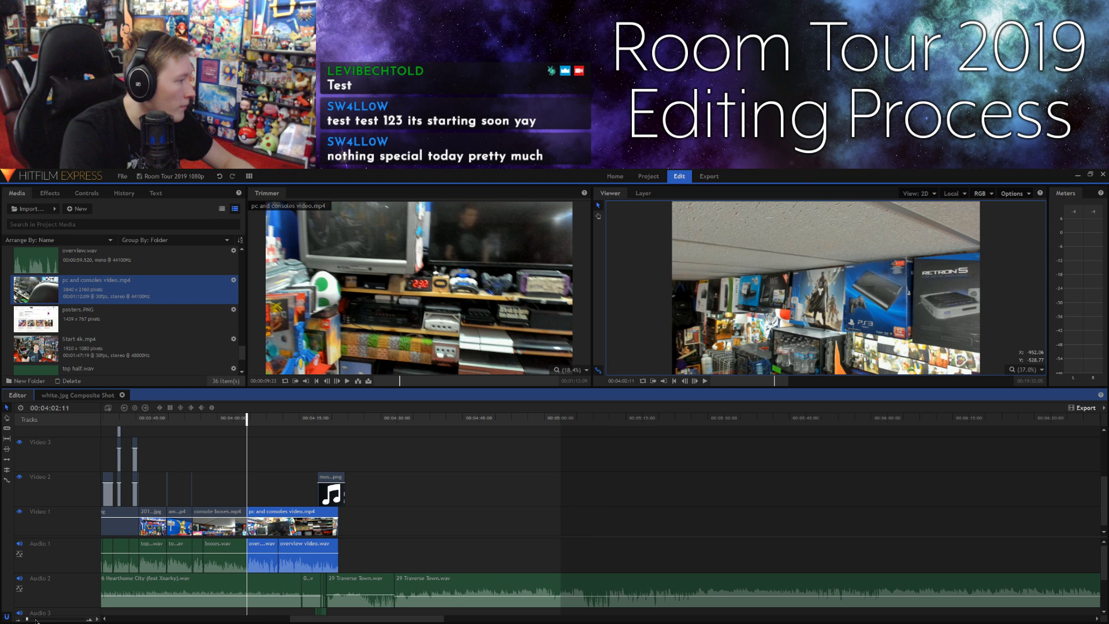
left_click_drag(32, 622, 42, 621)
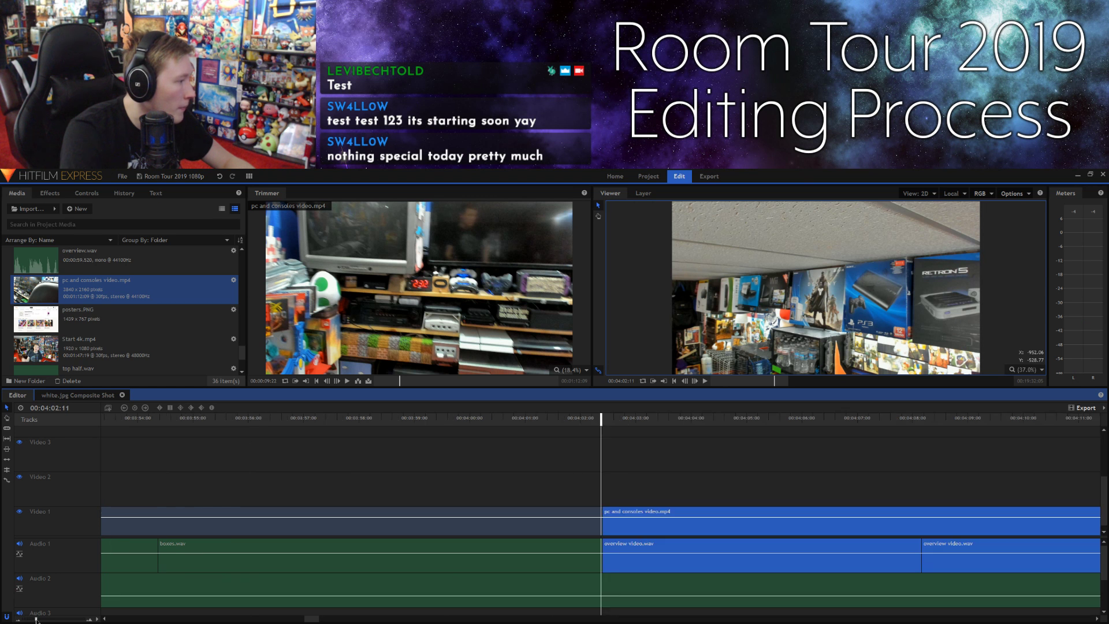
left_click(640, 487)
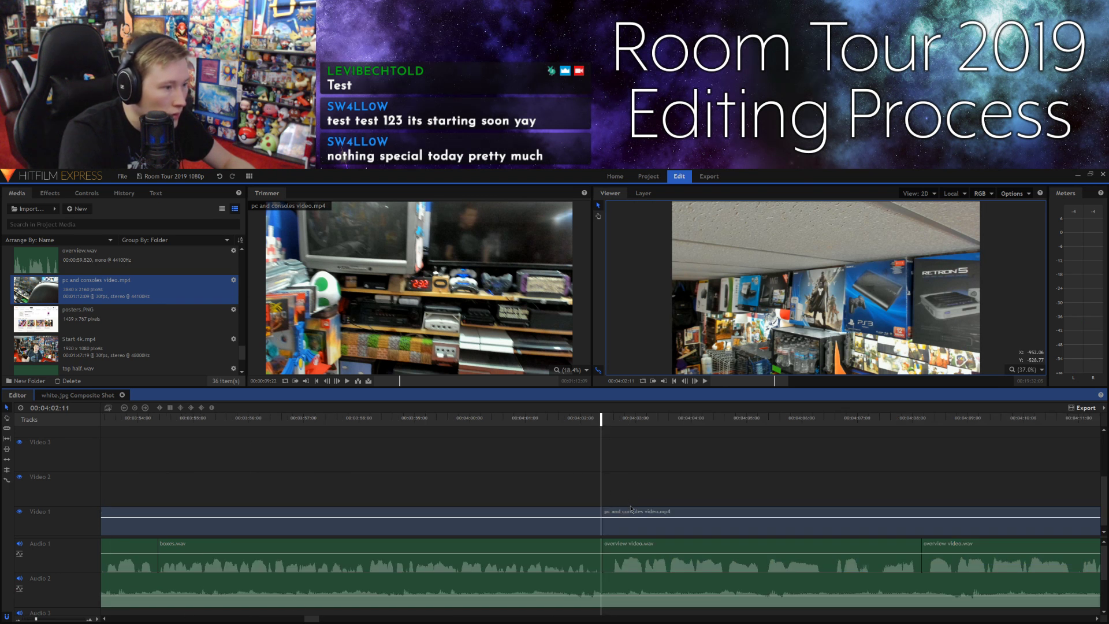
left_click(613, 424)
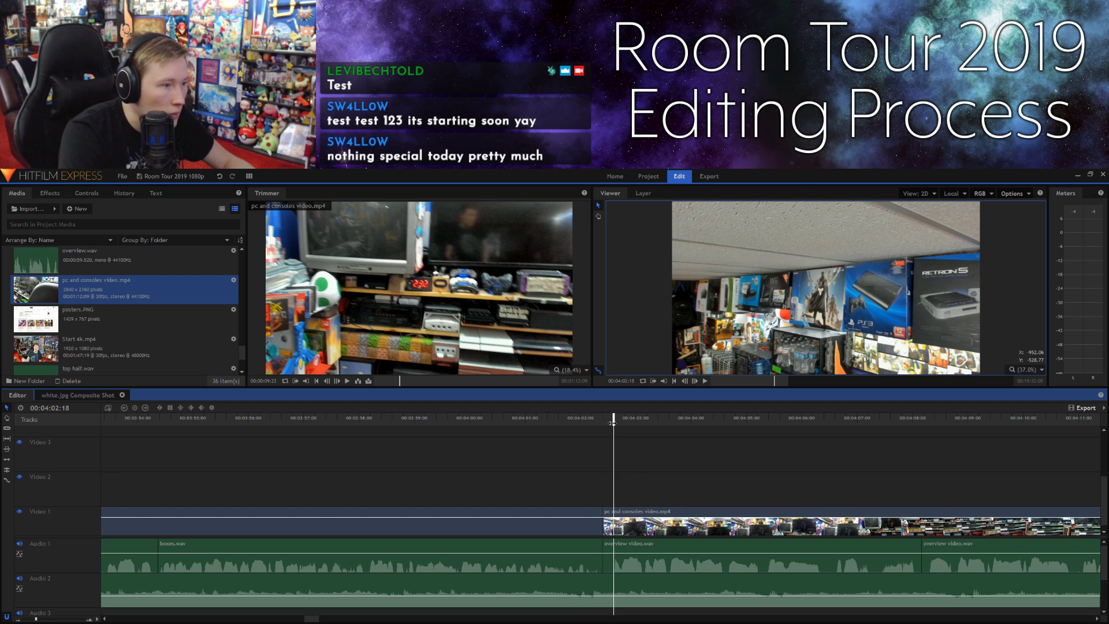
left_click_drag(612, 422, 609, 422)
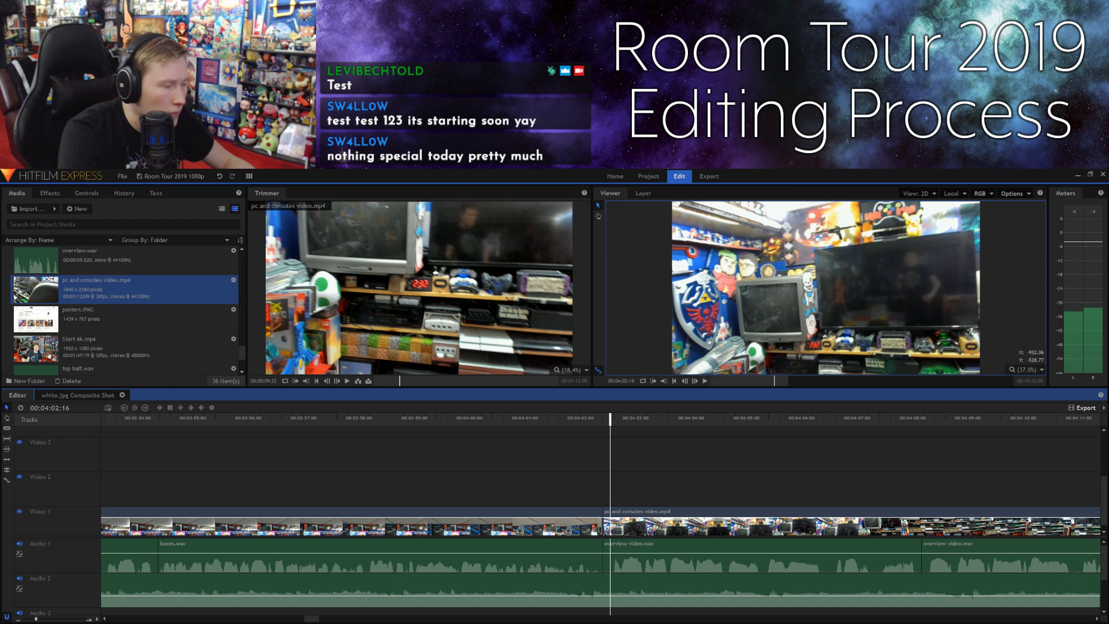
left_click(61, 620)
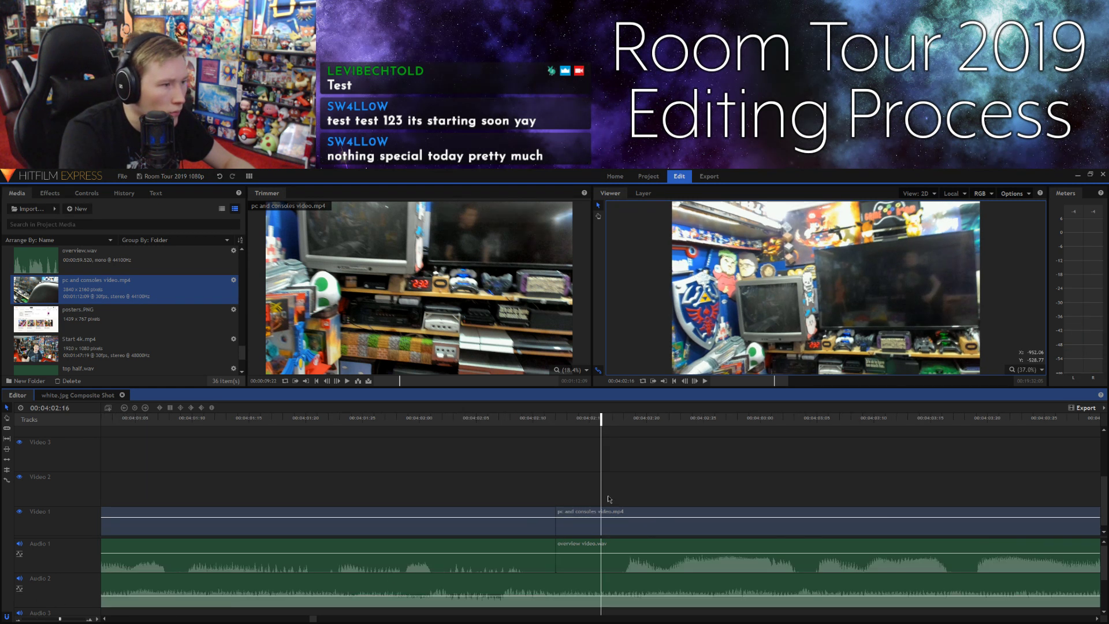
left_click(685, 381)
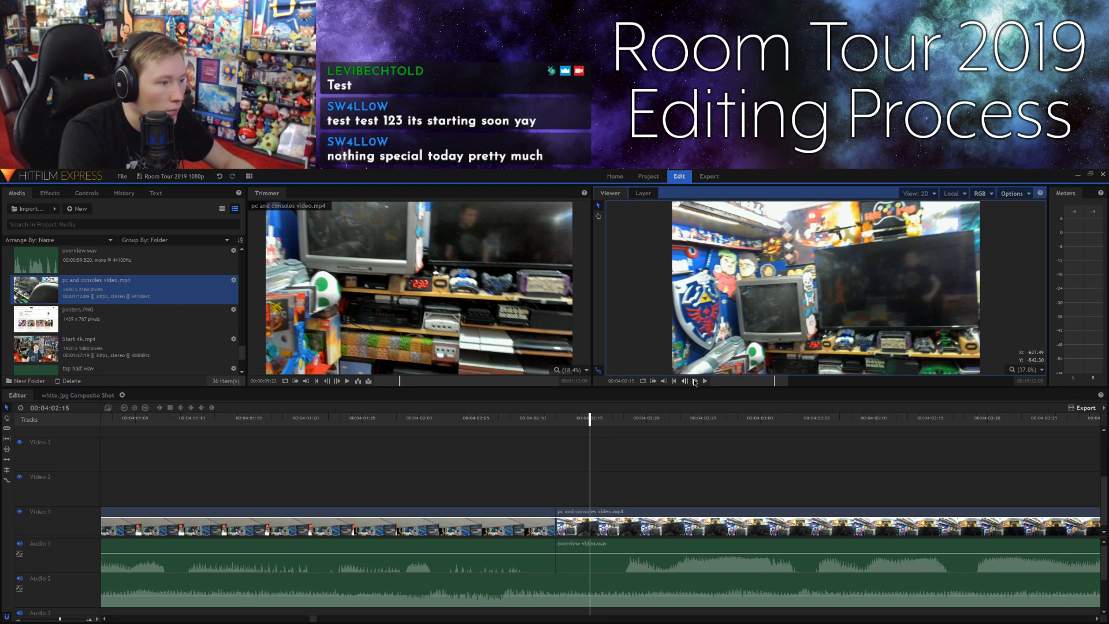
left_click(542, 422)
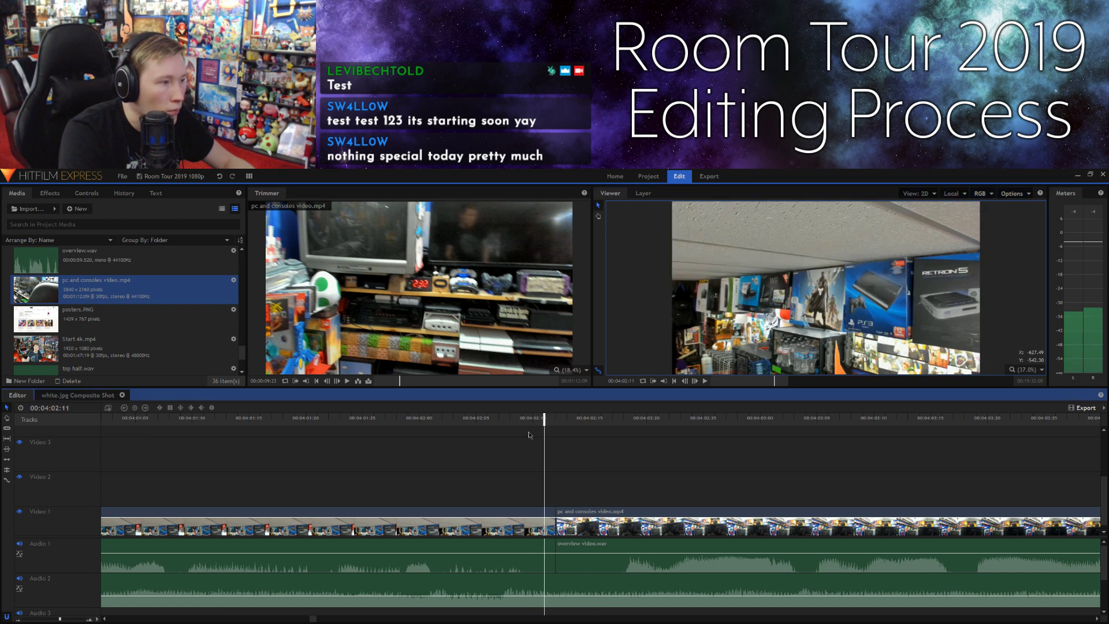
left_click(533, 422)
left_click(536, 543)
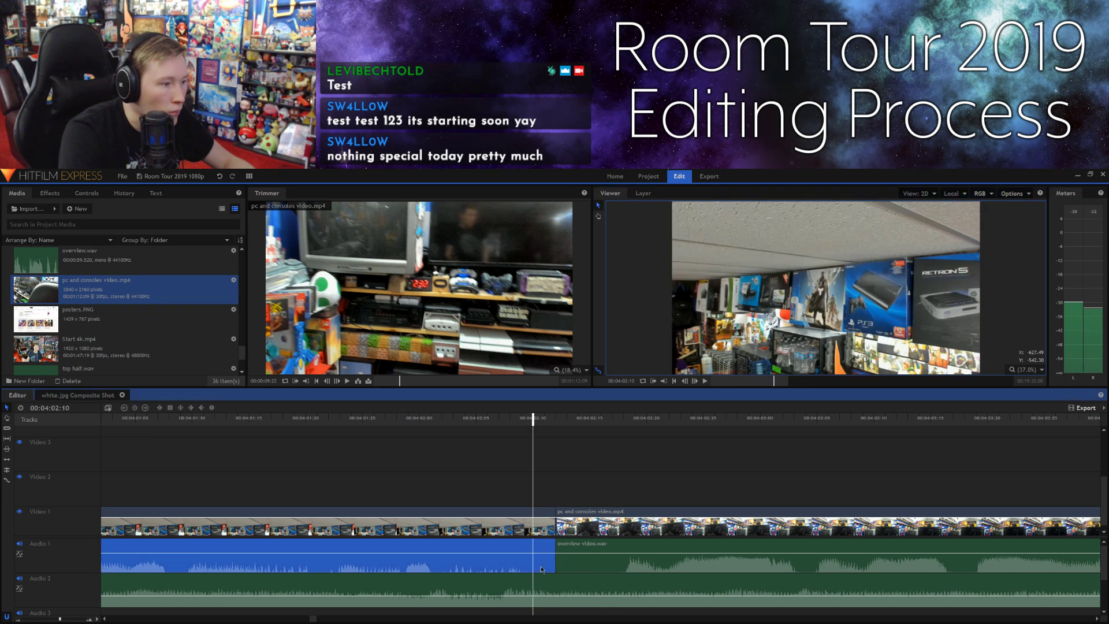
left_click(542, 570)
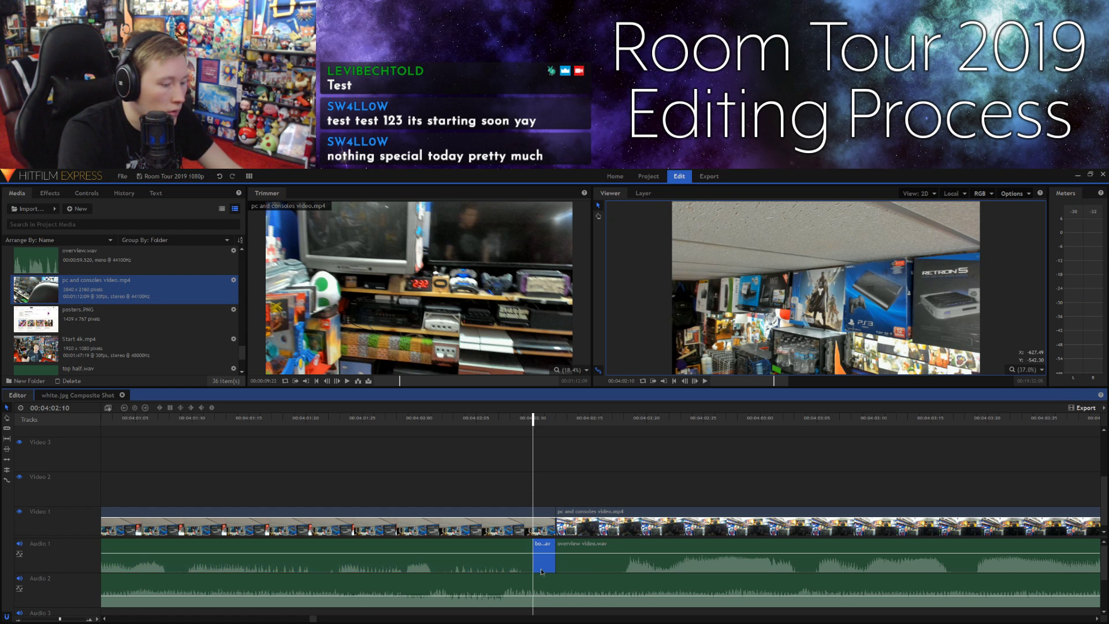
key("Delete")
Step: Split the first overview voiceover section at 00:04:02:16 and delete the silent opening before the cut
left_click(600, 417)
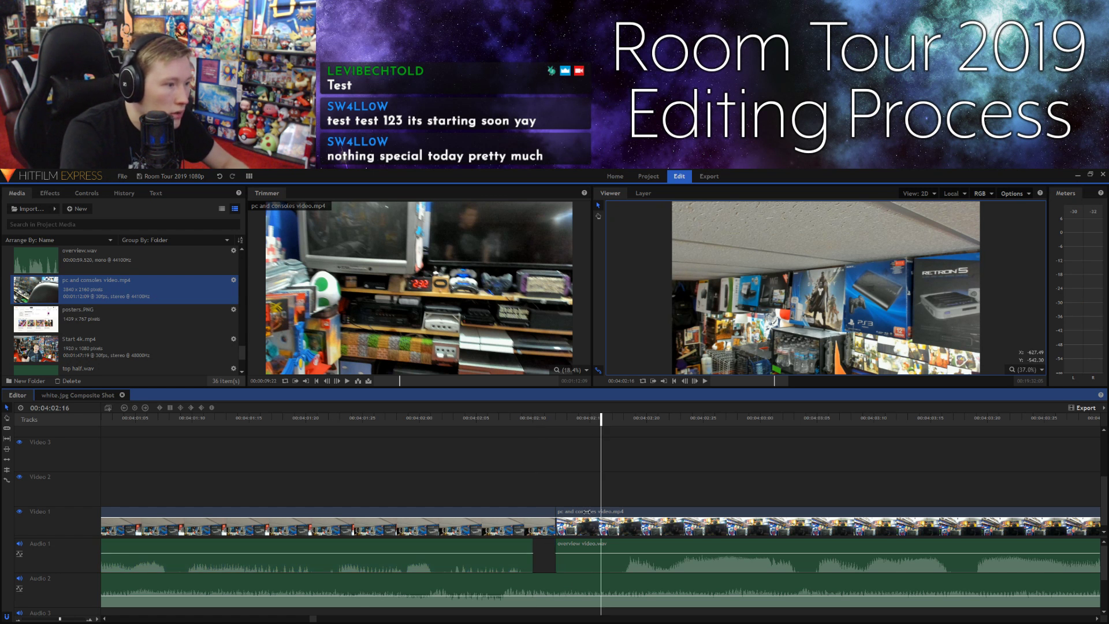
left_click(580, 548)
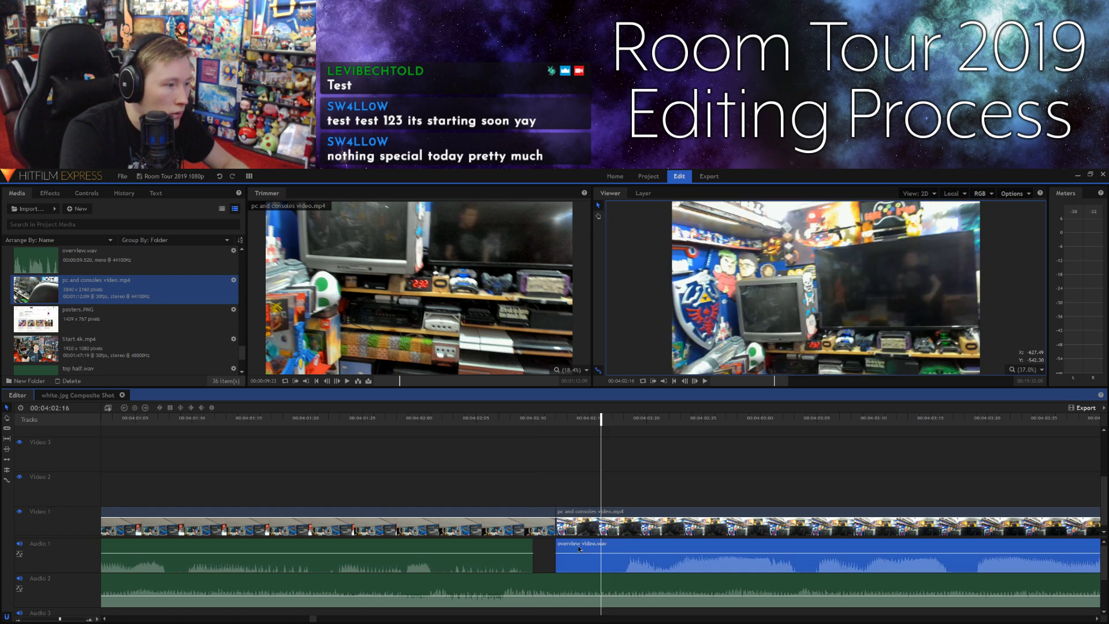
key("ctrl+shift+d")
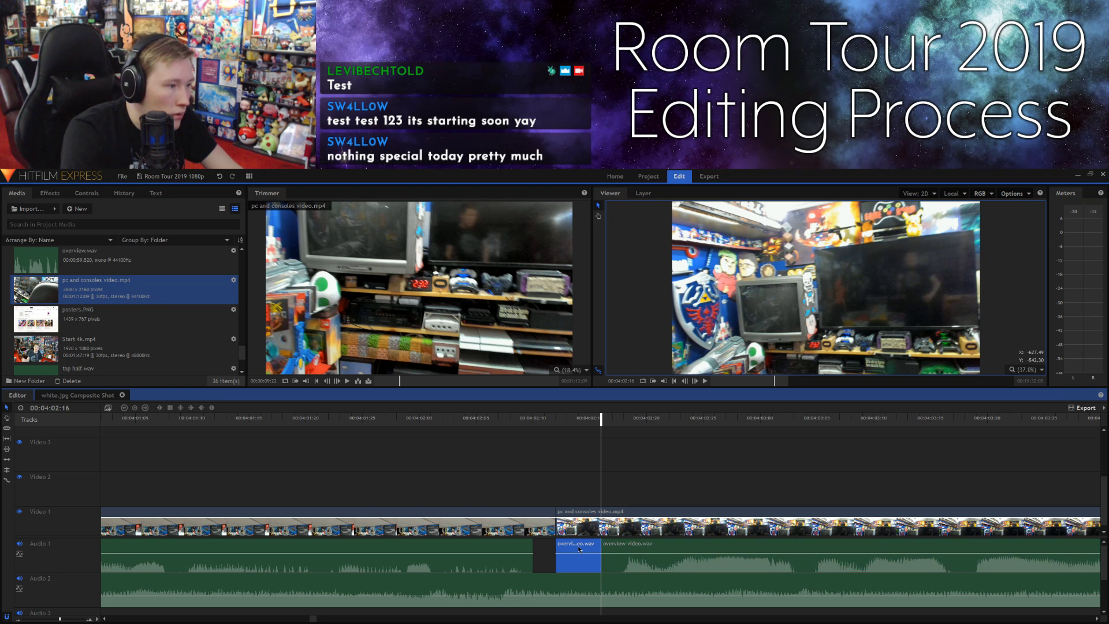
key("Delete")
Step: Move the pc and consoles clip to Video 2 and the first overview voiceover section on Audio 1, both starting at 00:04:02:10
left_click(572, 516)
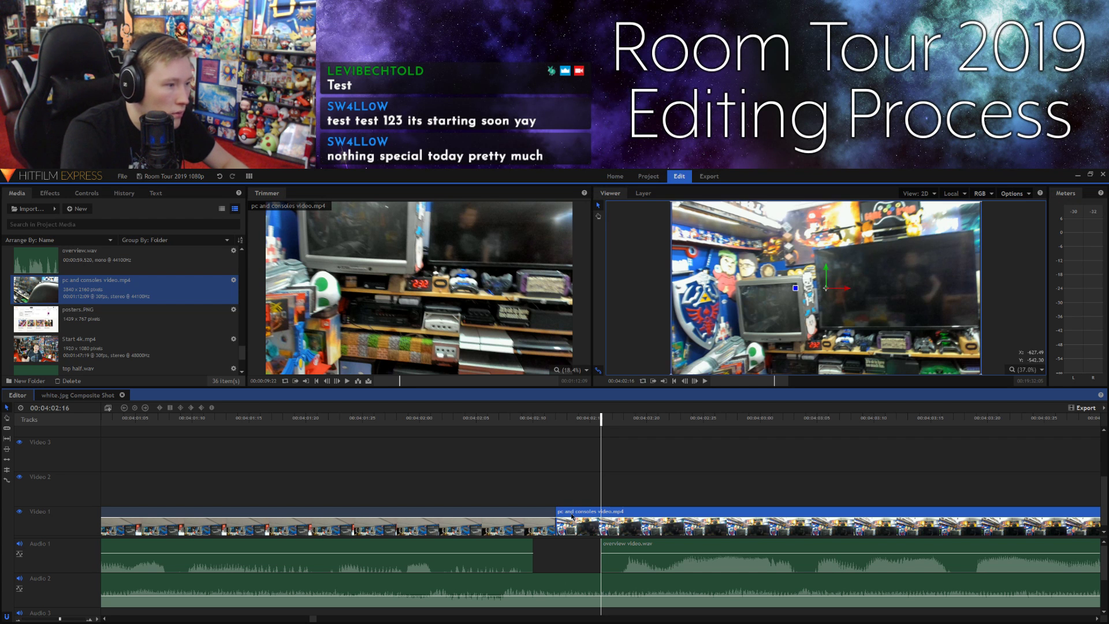
mouse_move(576, 514)
left_mouse_down()
mouse_move(581, 504)
mouse_move(564, 503)
left_mouse_up()
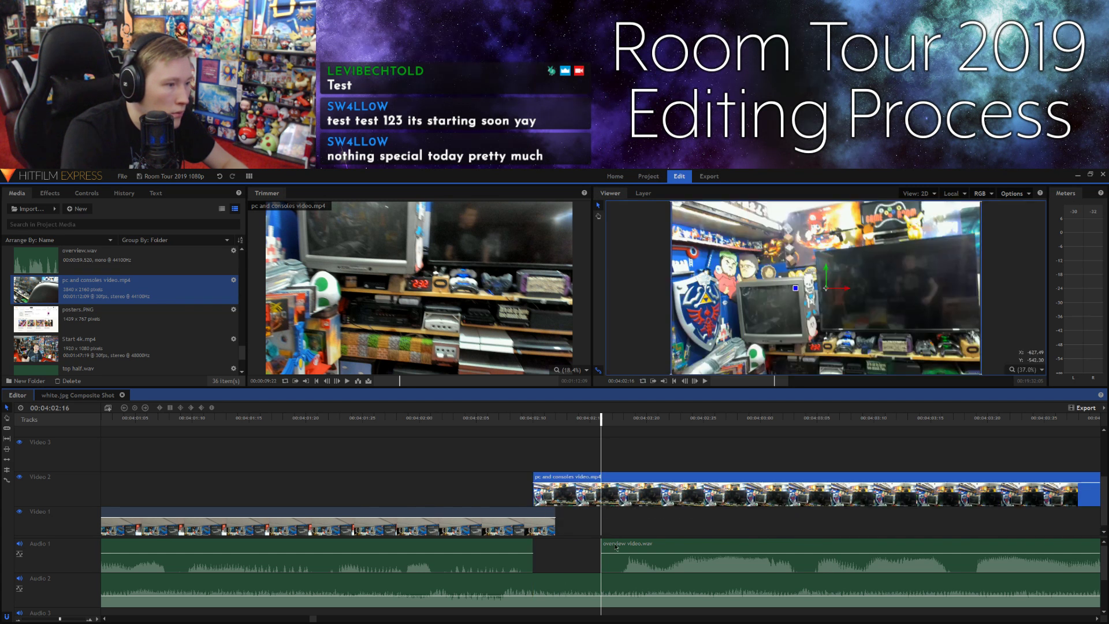
left_click_drag(558, 550, 543, 550)
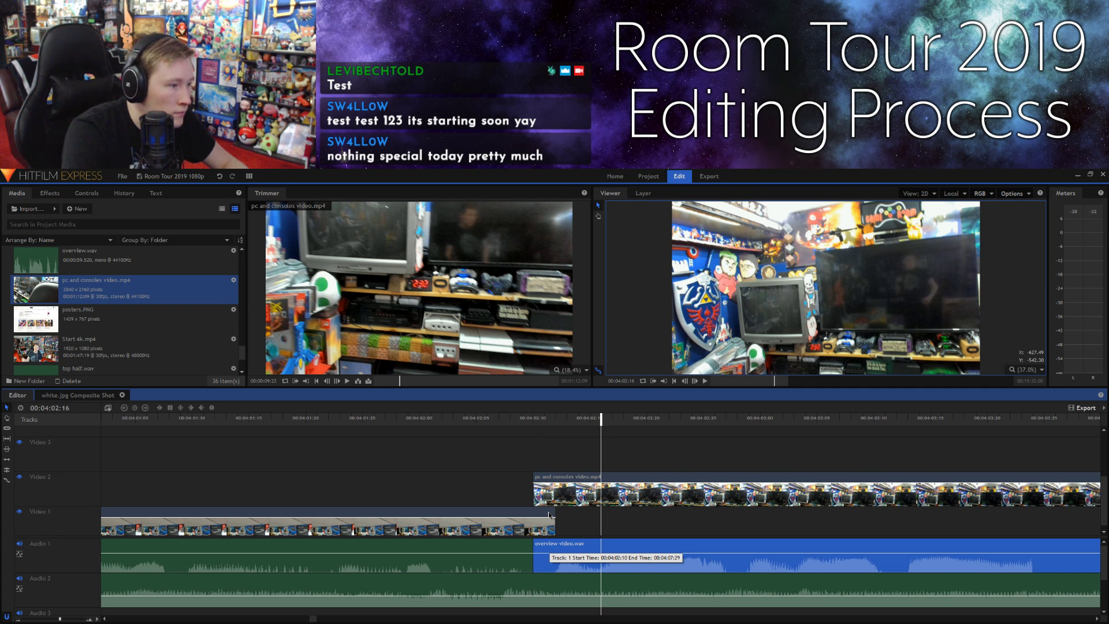
Step: Undo a trial placement of the pc and consoles clip on Video 1, and shift it on Video 2 to start at 00:04:02:06
left_click_drag(556, 483, 546, 517)
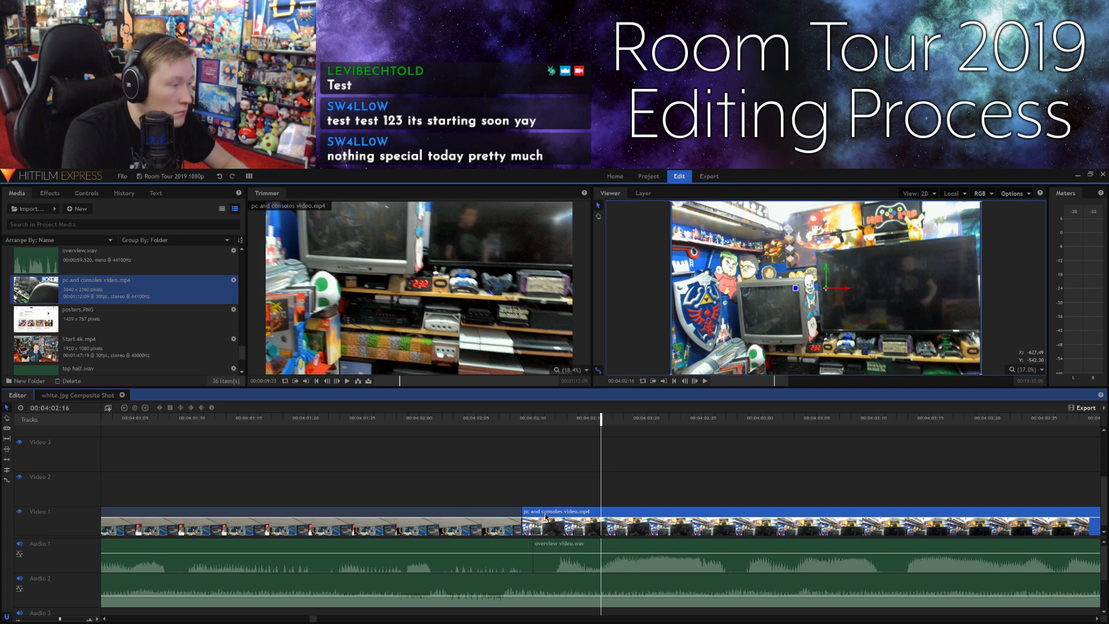
key("ctrl+z")
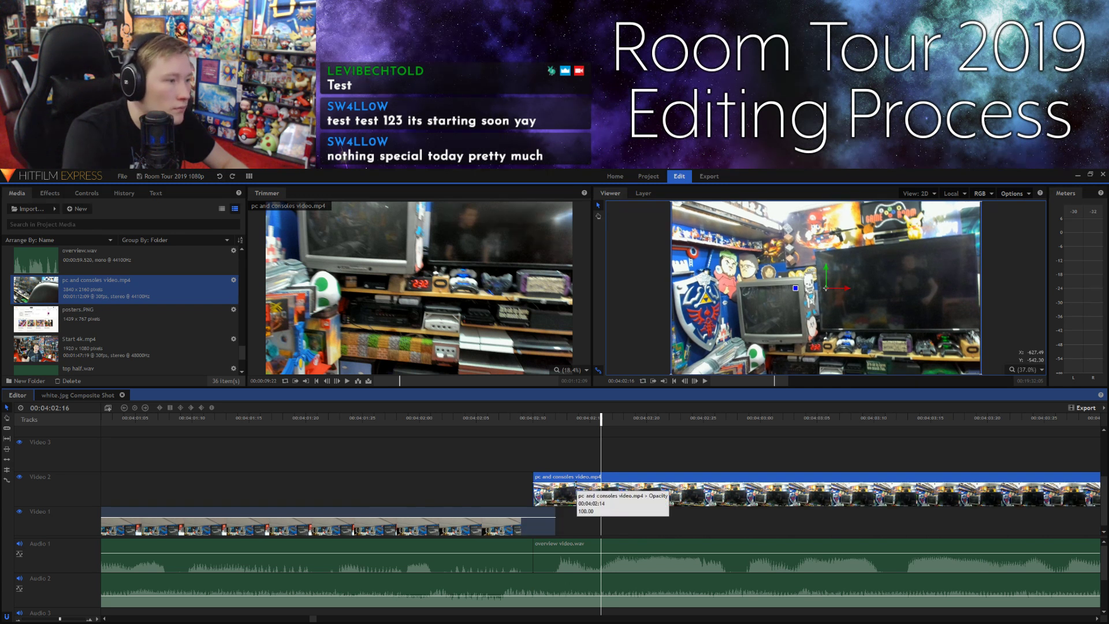
left_click_drag(575, 484, 530, 484)
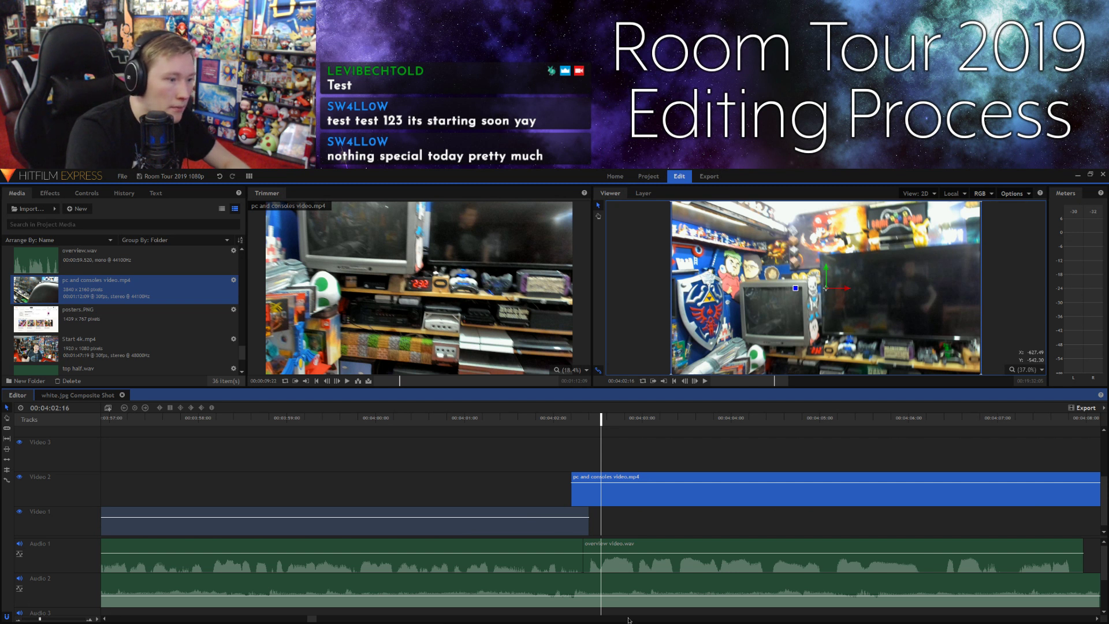
Step: Close the gap in the narration by moving the second overview voiceover section against the end of the first
scroll(629, 619, "right", 3)
left_click(682, 553)
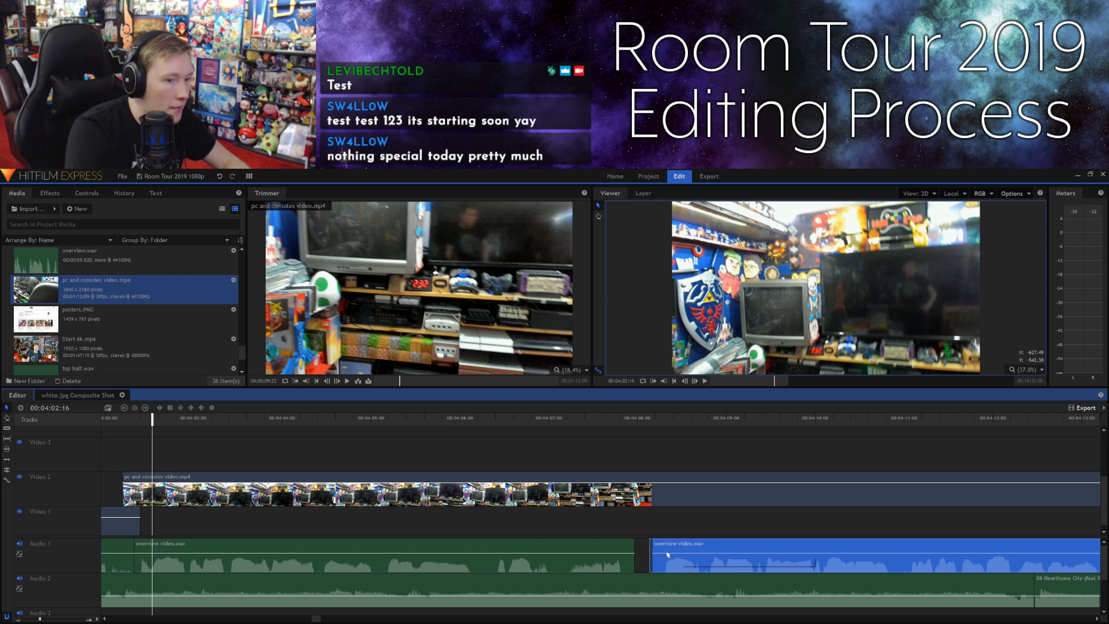
left_click_drag(666, 554, 652, 571)
scroll(482, 616, "down", 1)
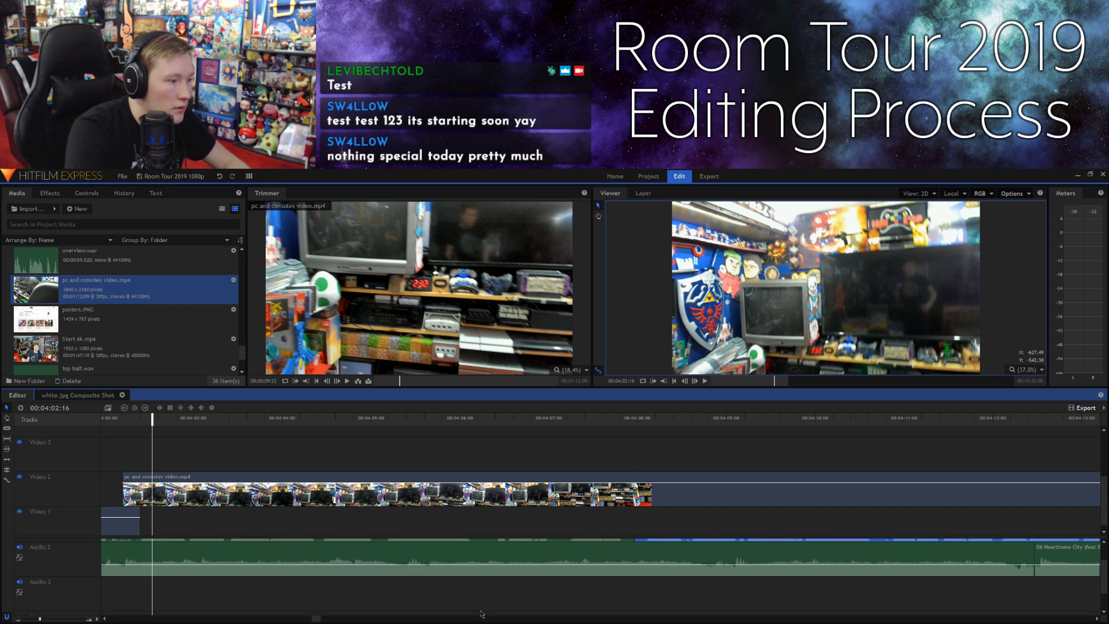
scroll(482, 616, "up", 1)
scroll(485, 618, "right", 5)
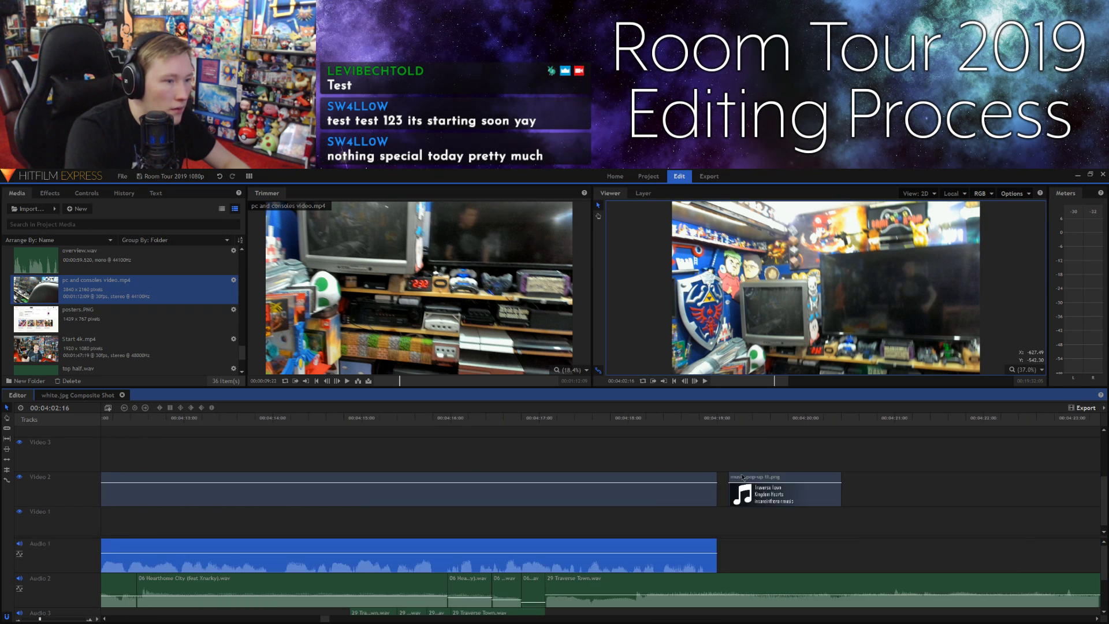
left_click(744, 478)
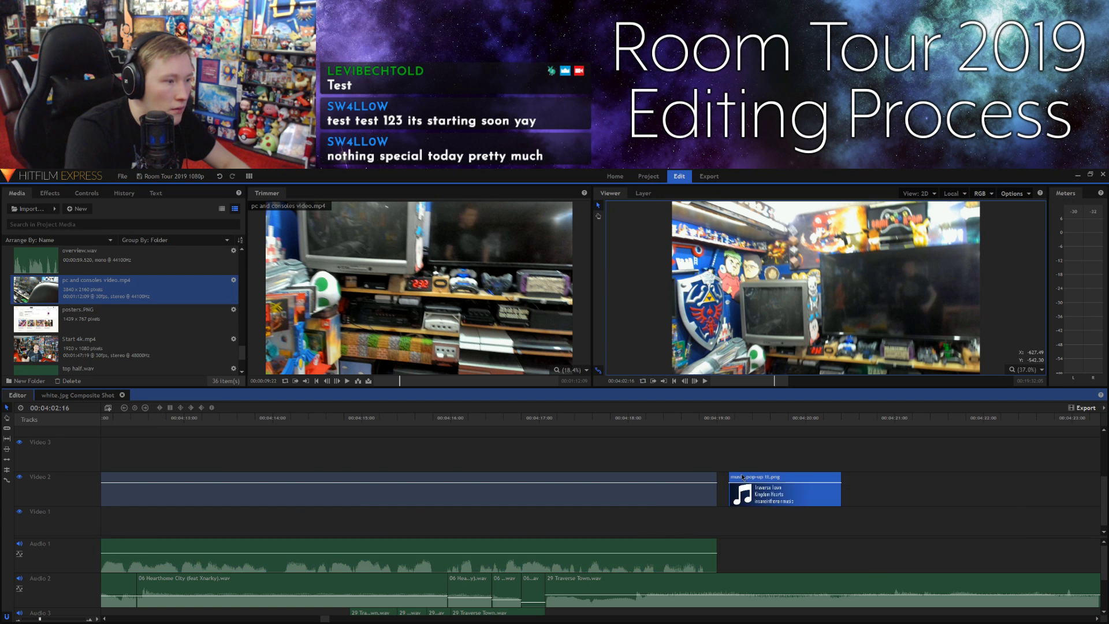
left_click_drag(671, 480, 677, 482)
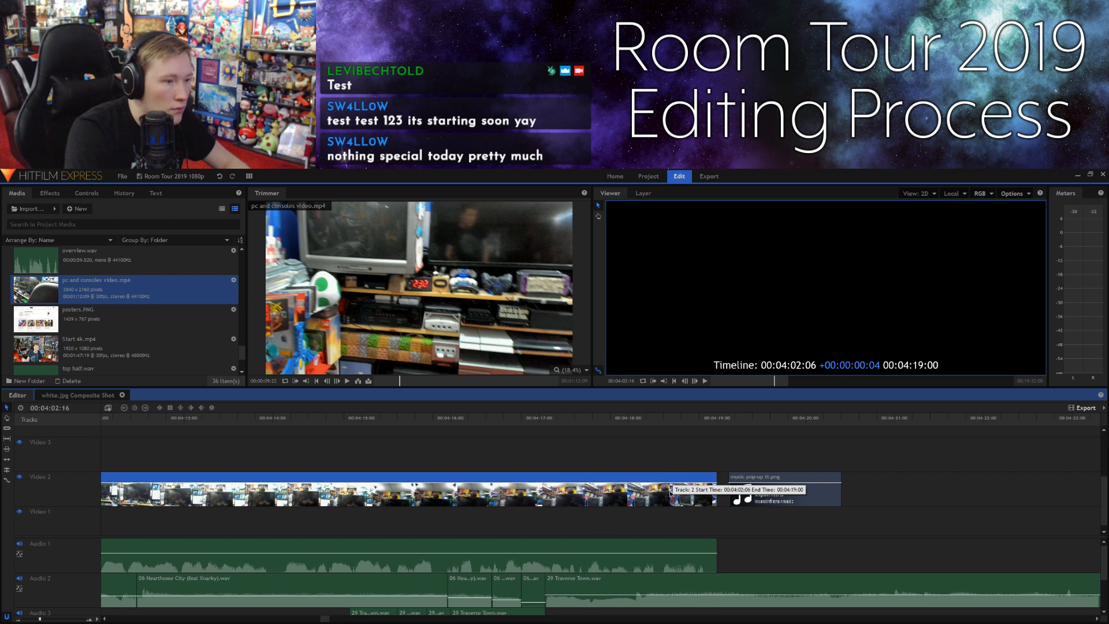
Step: Split the pc and consoles clip at 00:04:02:12 and move the part after the cut down to Video 1, directly behind the preceding clip
left_click_drag(324, 620, 312, 619)
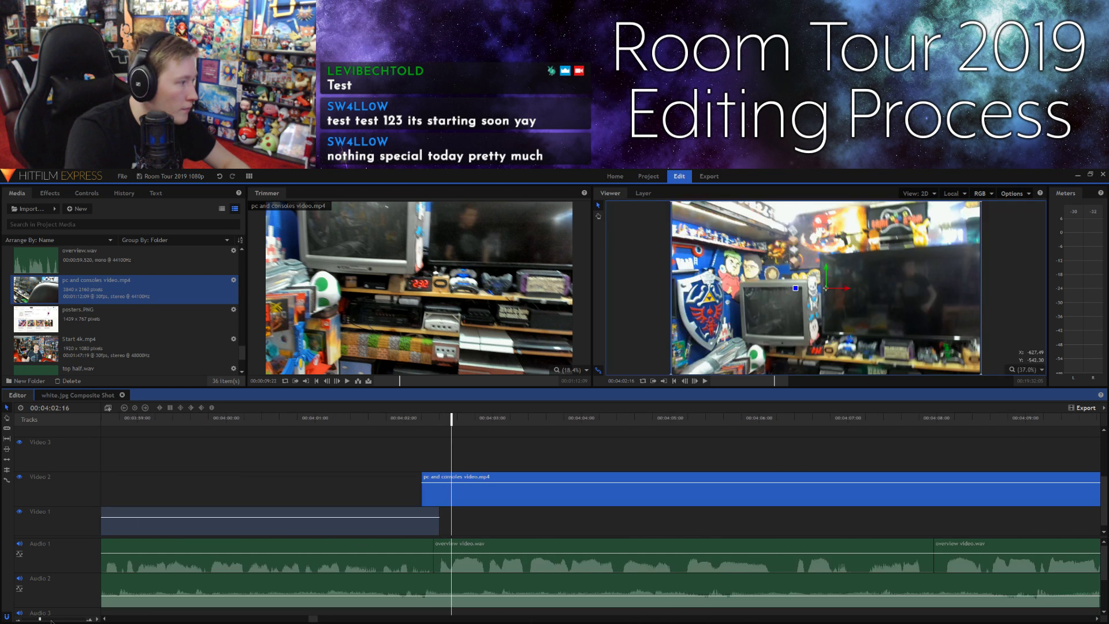
left_click_drag(40, 619, 51, 619)
left_click(572, 424)
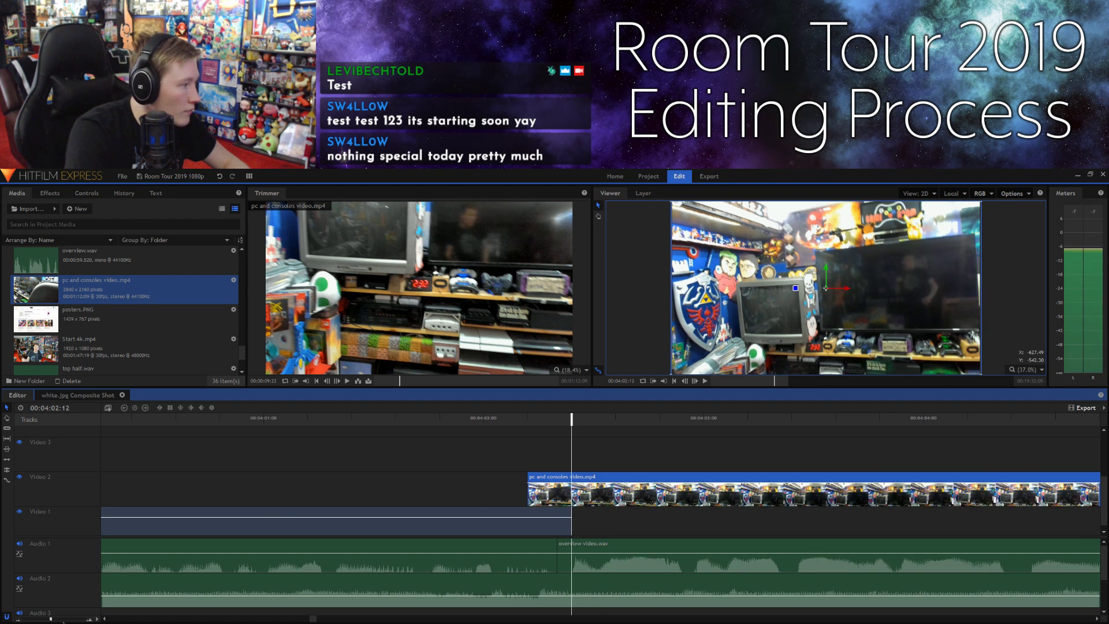
left_click_drag(51, 618, 61, 619)
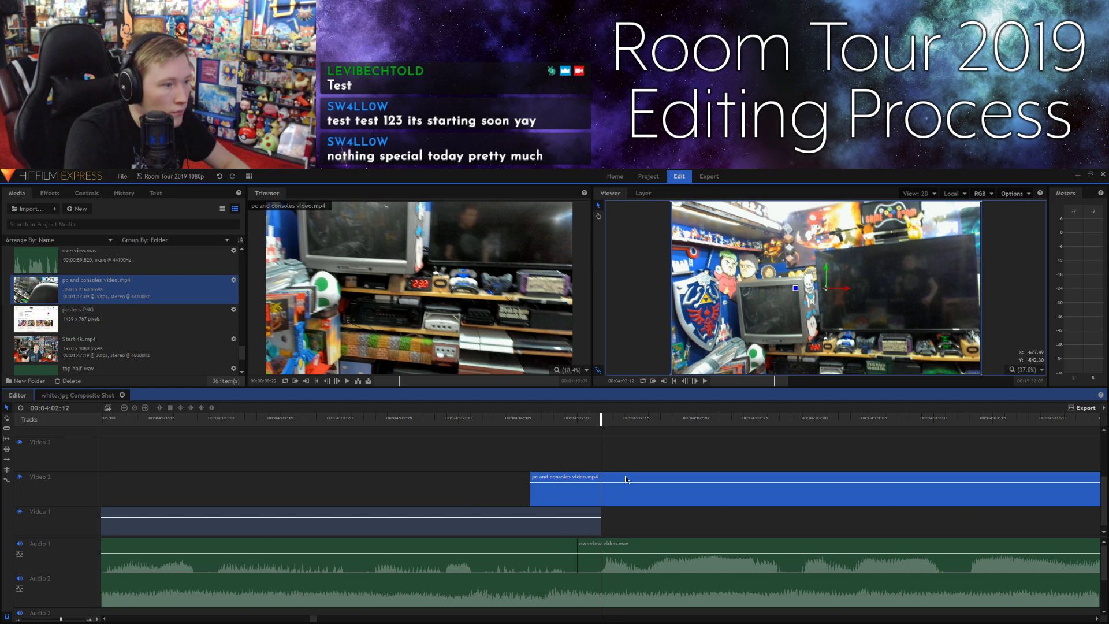
key("ctrl+shift+d")
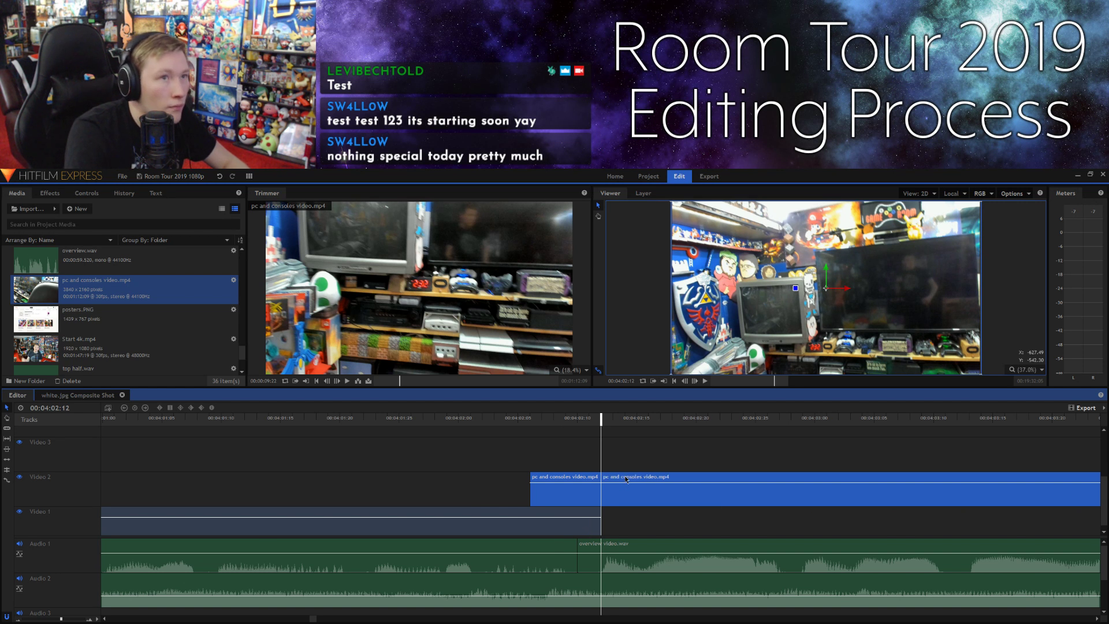
left_click(626, 478)
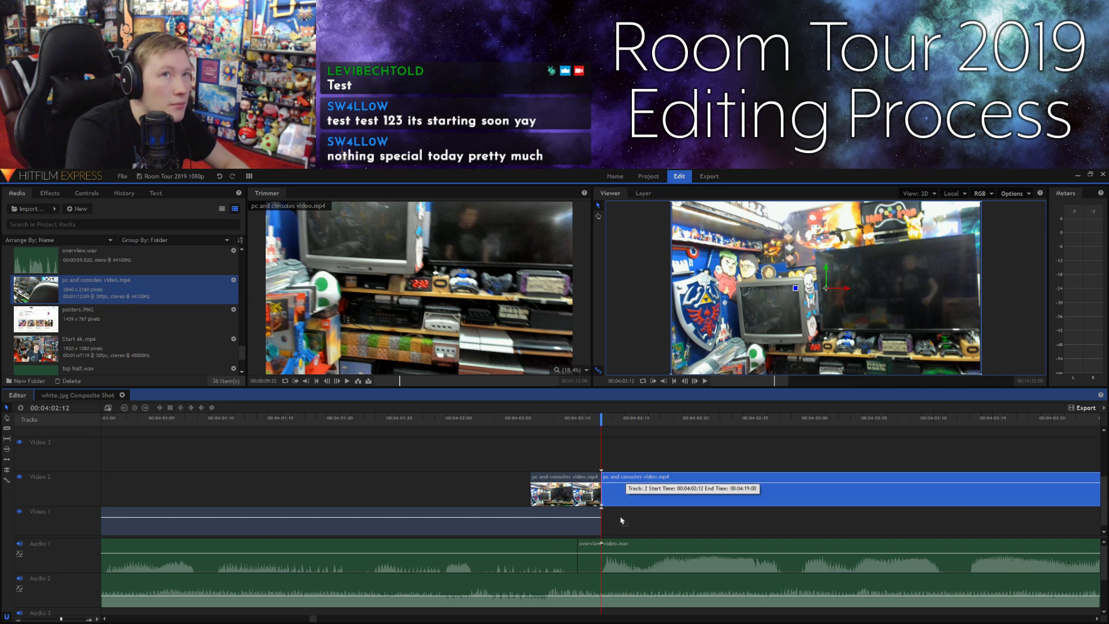
left_click_drag(620, 520, 625, 520)
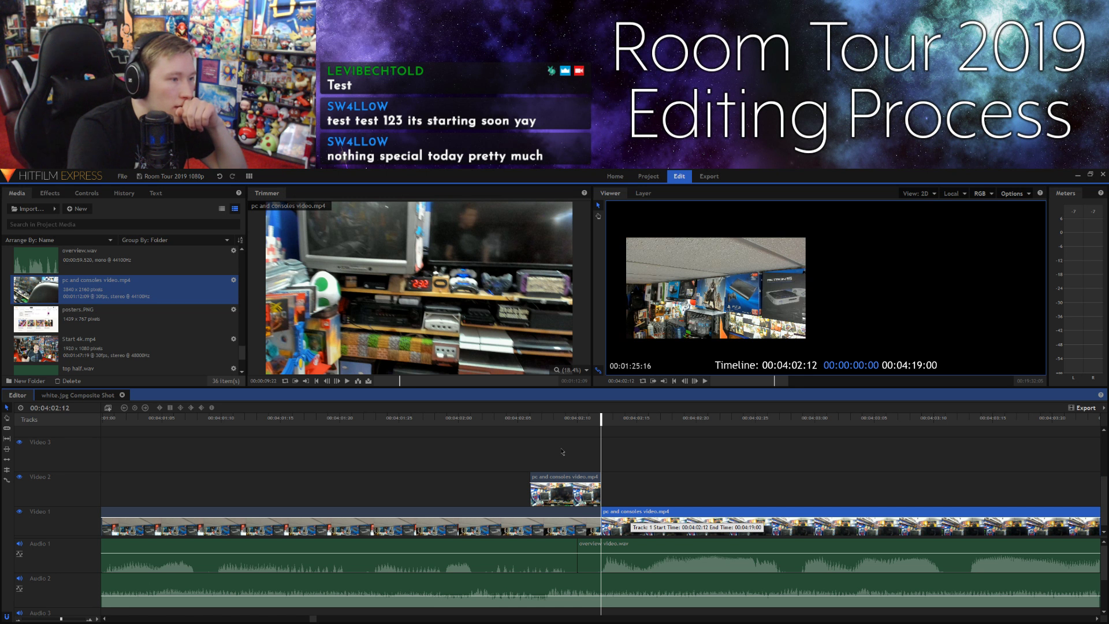
Step: Split the short pc and consoles piece on Video 2 into single-frame pieces with cuts at every frame from 00:04:02:07 to 00:04:02:11
left_click(536, 421)
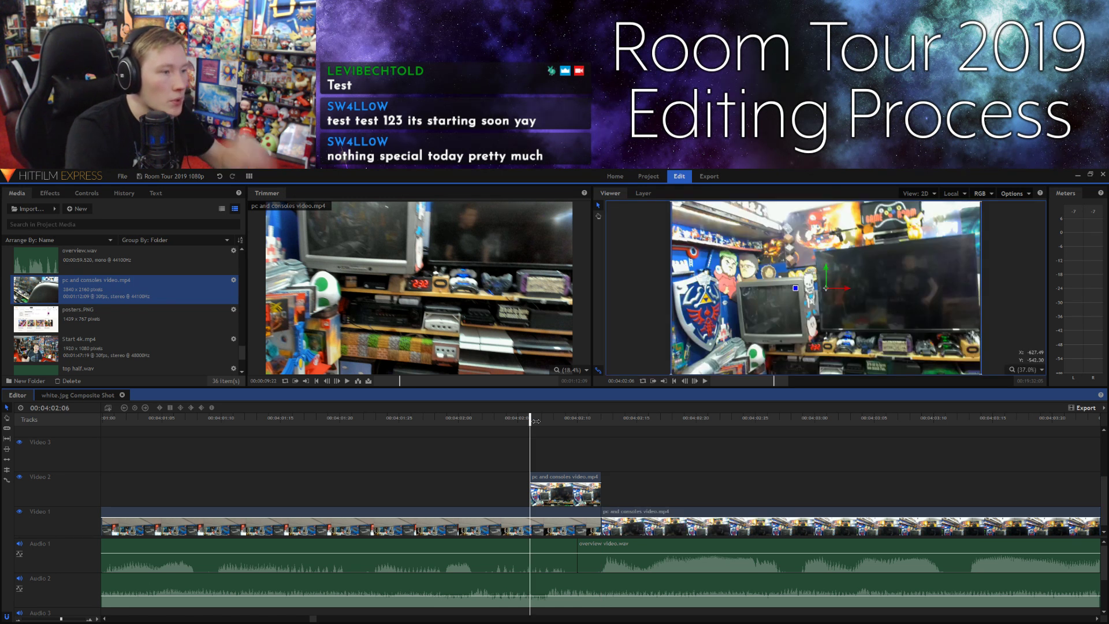
left_click(560, 478)
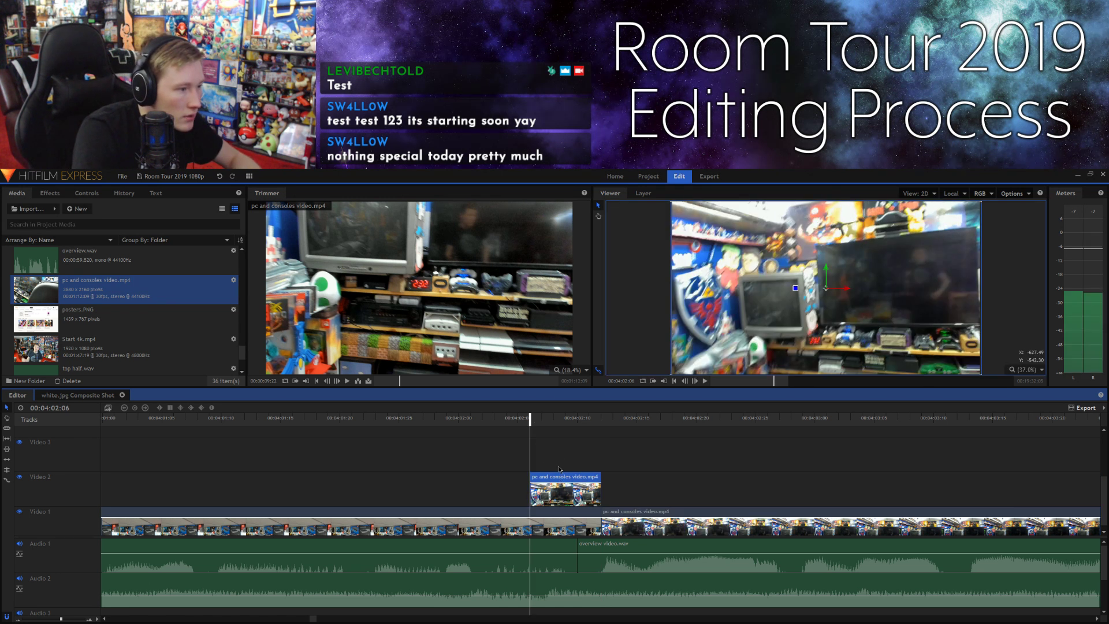
left_click(542, 421)
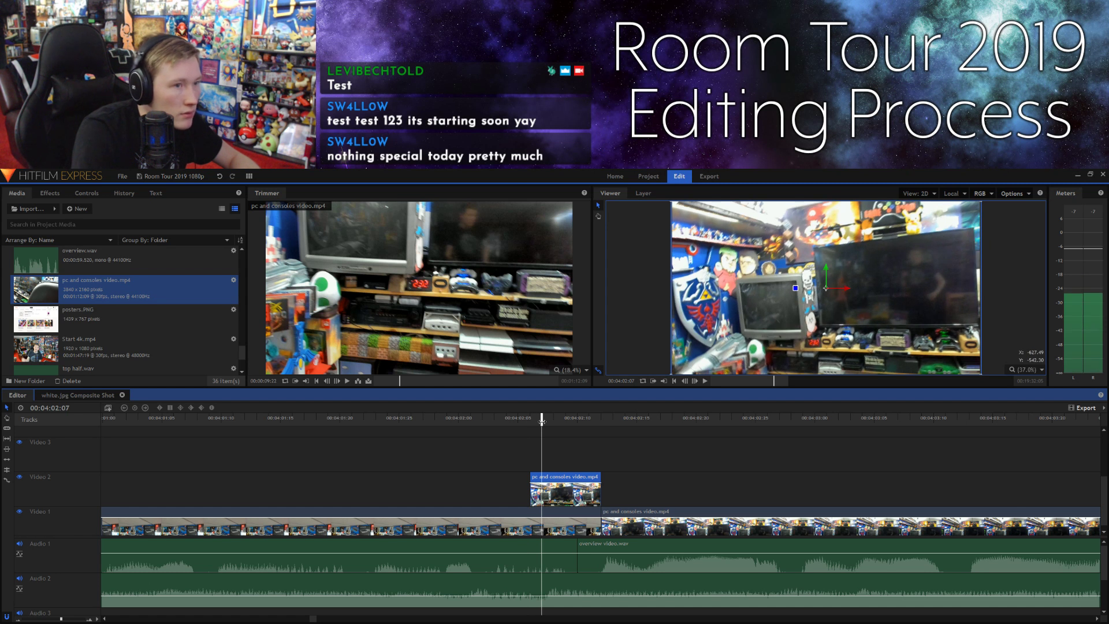
key("ctrl+shift+d")
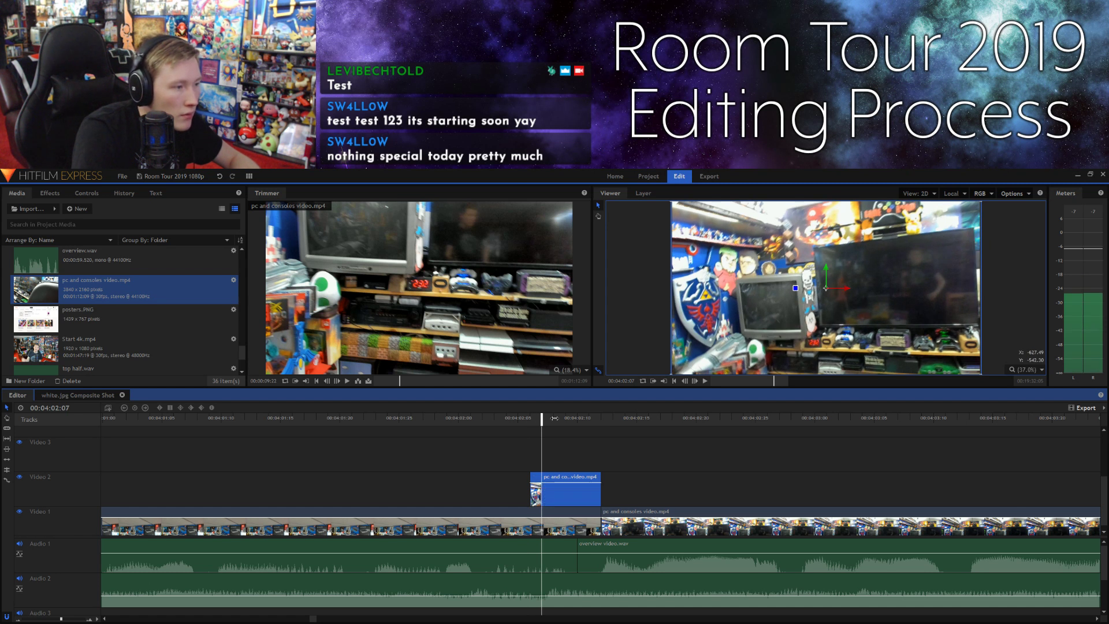
left_click(554, 419)
key("ctrl+shift+d")
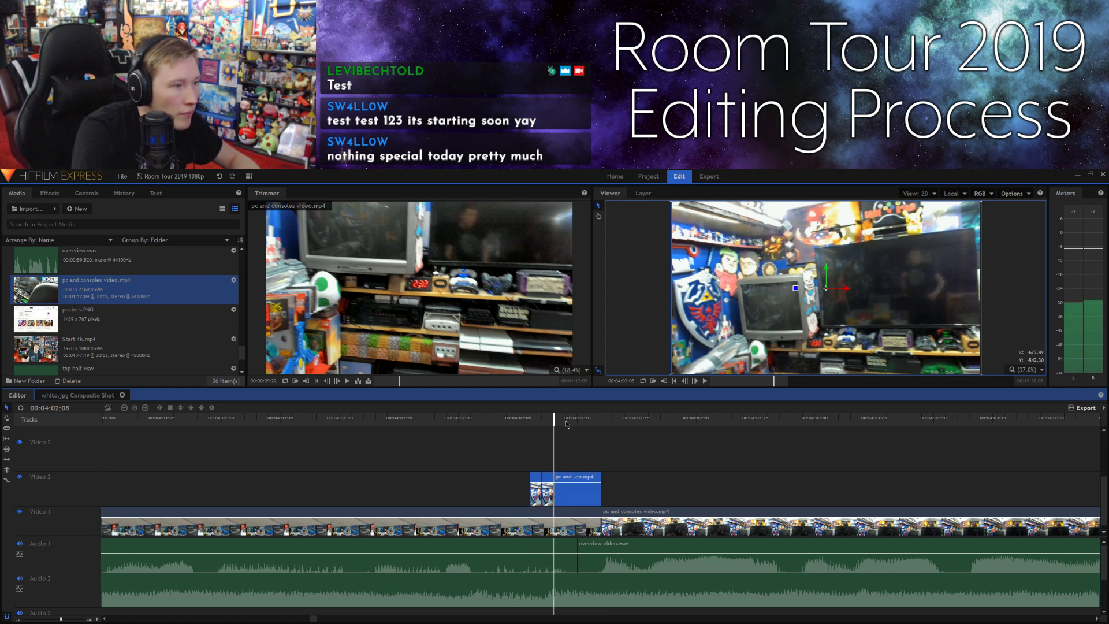
left_click(566, 421)
key("ctrl+shift+d")
left_click(578, 422)
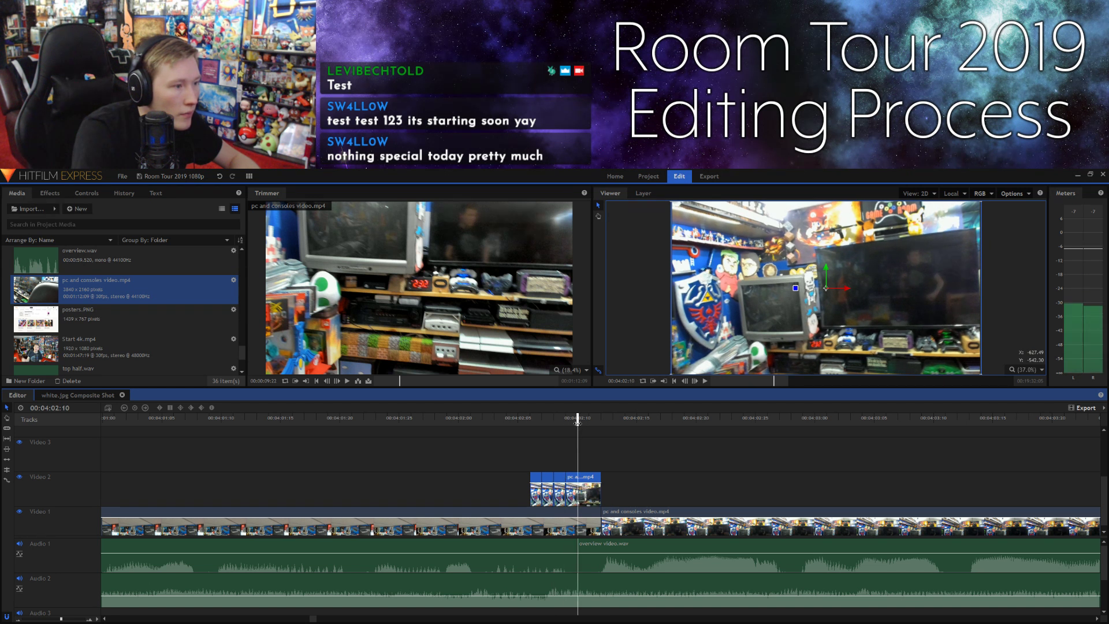
key("ctrl+shift+d")
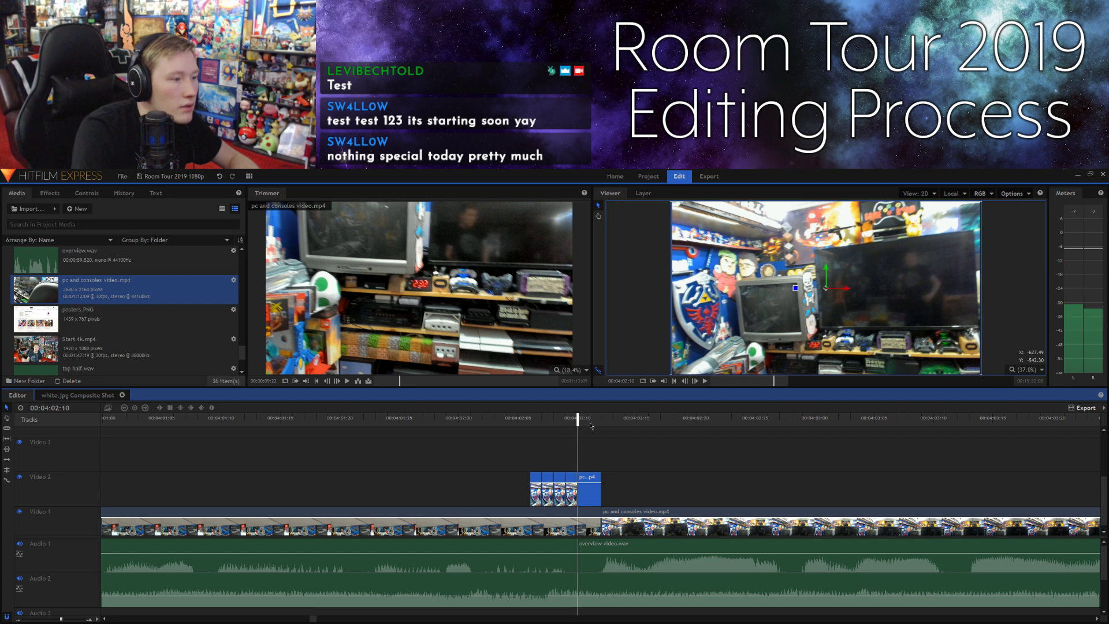
left_click(590, 421)
key("ctrl+shift+d")
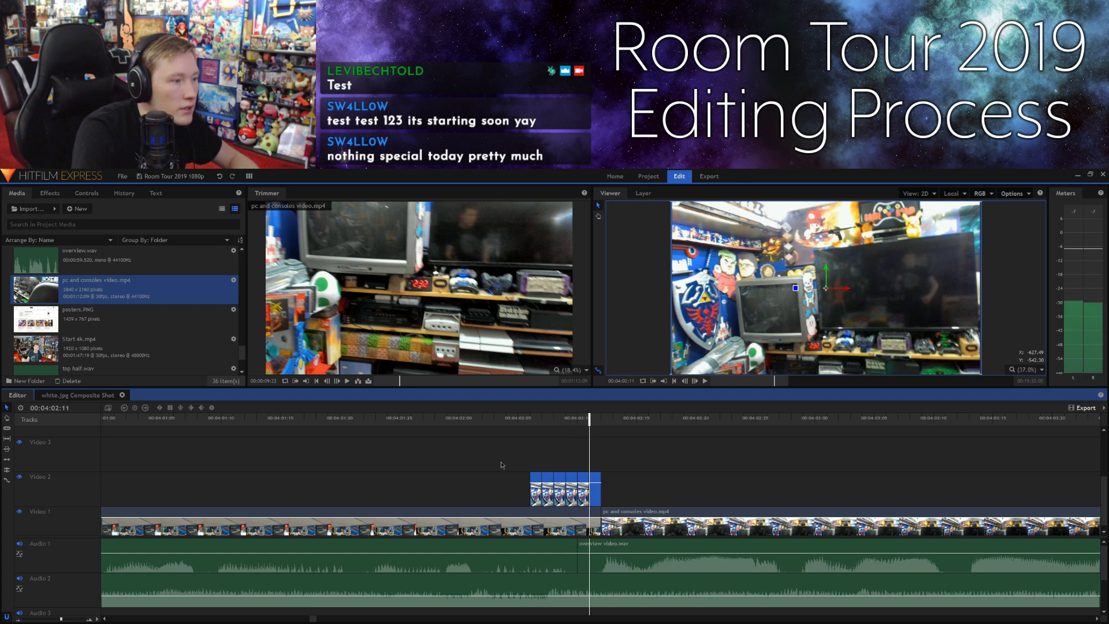
Step: Start a stepped fade-in by lowering the opacity of the single-frame pieces on Video 2, with the second about 33% and the last about 89%
left_click(596, 485)
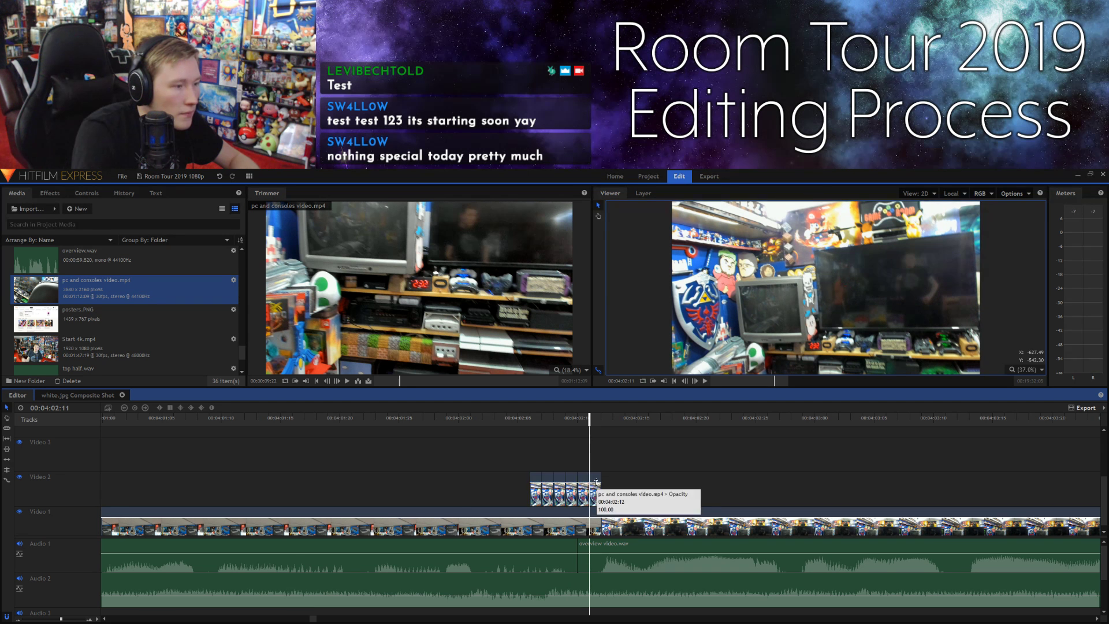
left_click_drag(596, 485, 596, 487)
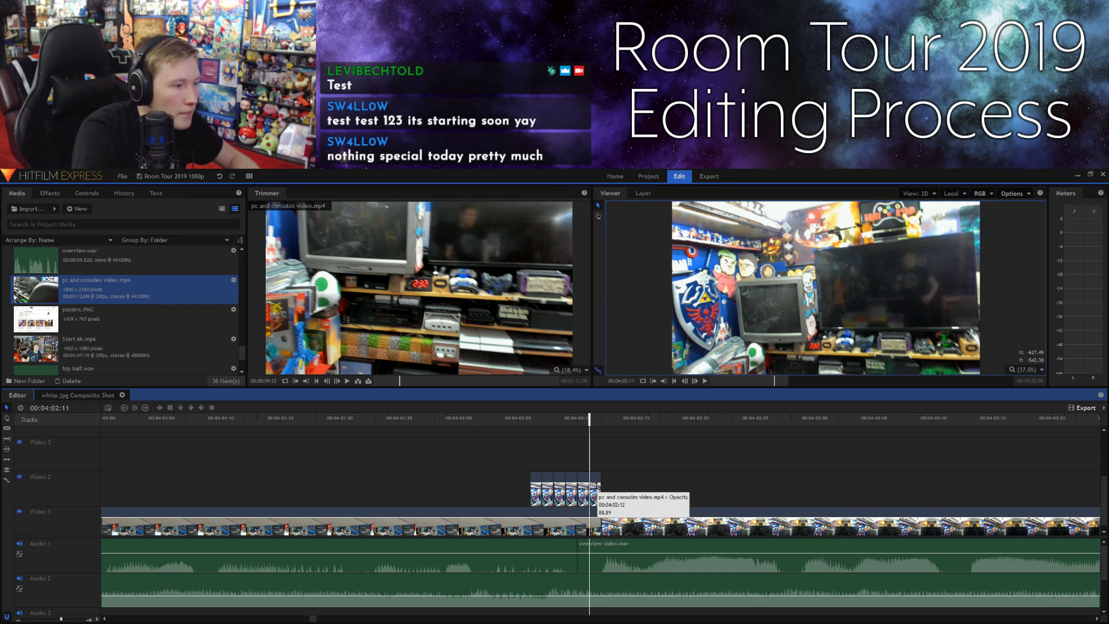
mouse_move(534, 500)
left_mouse_down()
mouse_move(535, 518)
mouse_move(535, 503)
left_mouse_up()
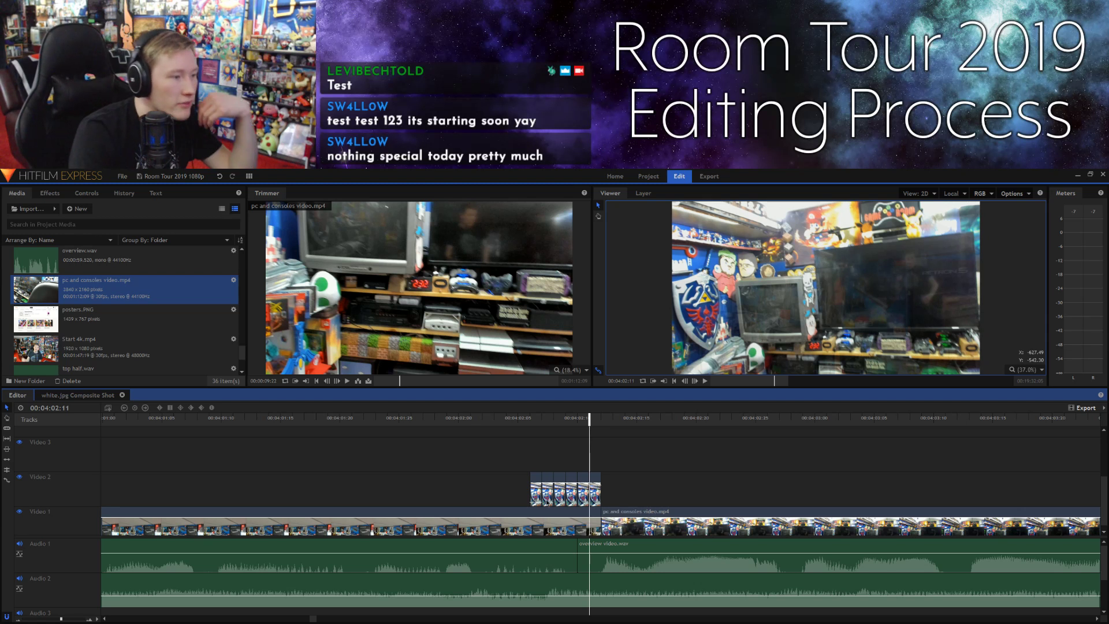
left_click_drag(548, 485, 547, 498)
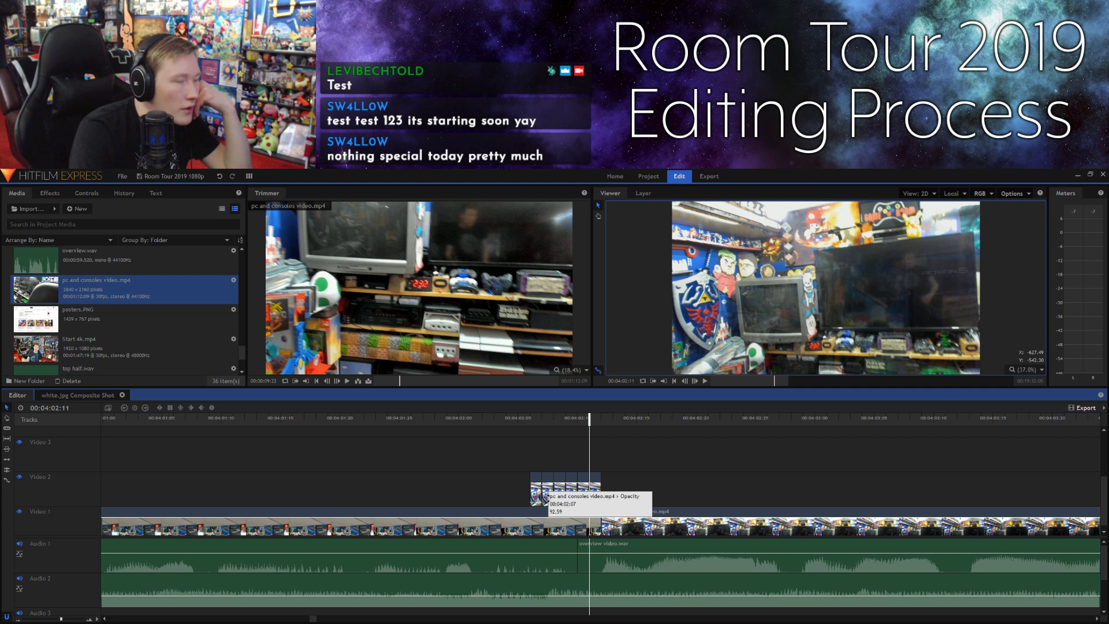
left_click_drag(547, 498, 547, 507)
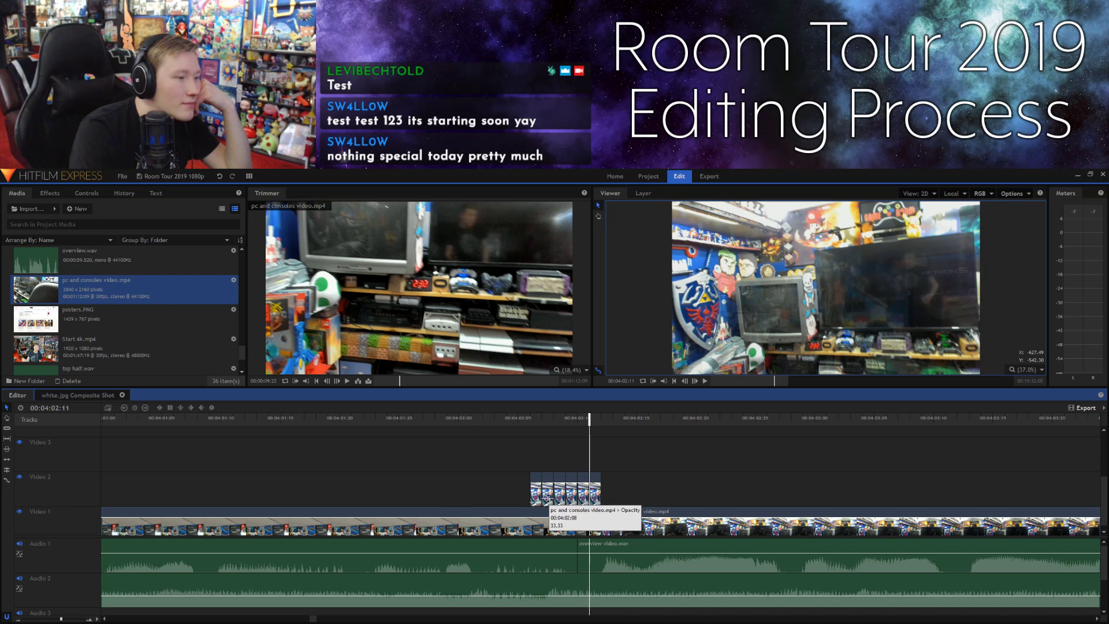
left_click_drag(581, 490, 580, 490)
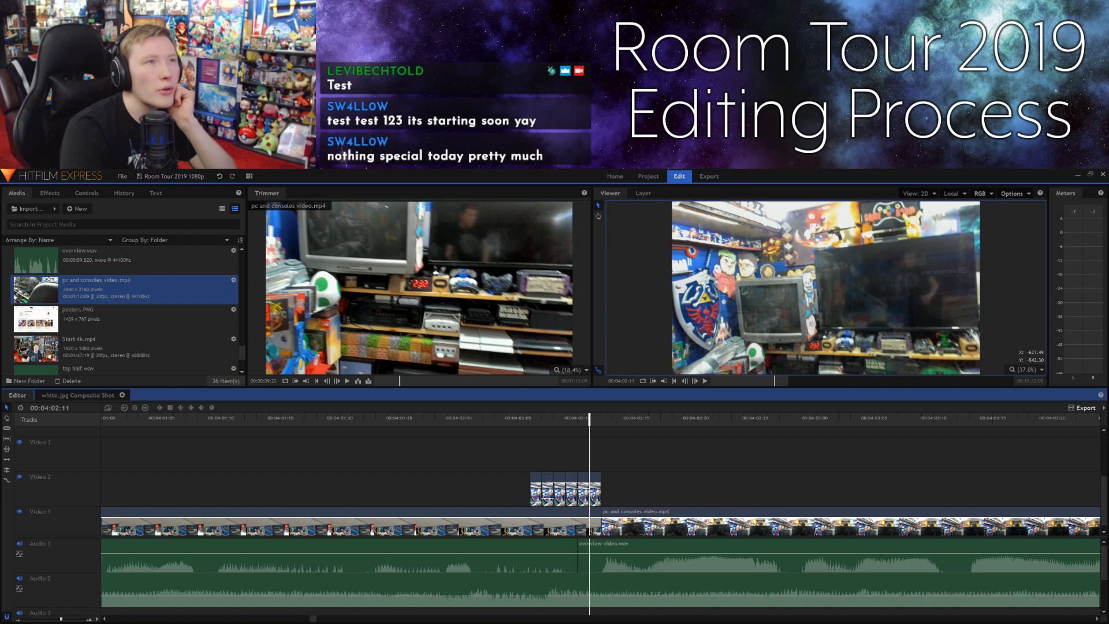
Step: Open Task Manager, examine the activity of Disk 1 (C:) and the processes sorted by disk usage, and minimize it
key("ctrl+shift+Escape")
left_click_drag(713, 186, 469, 294)
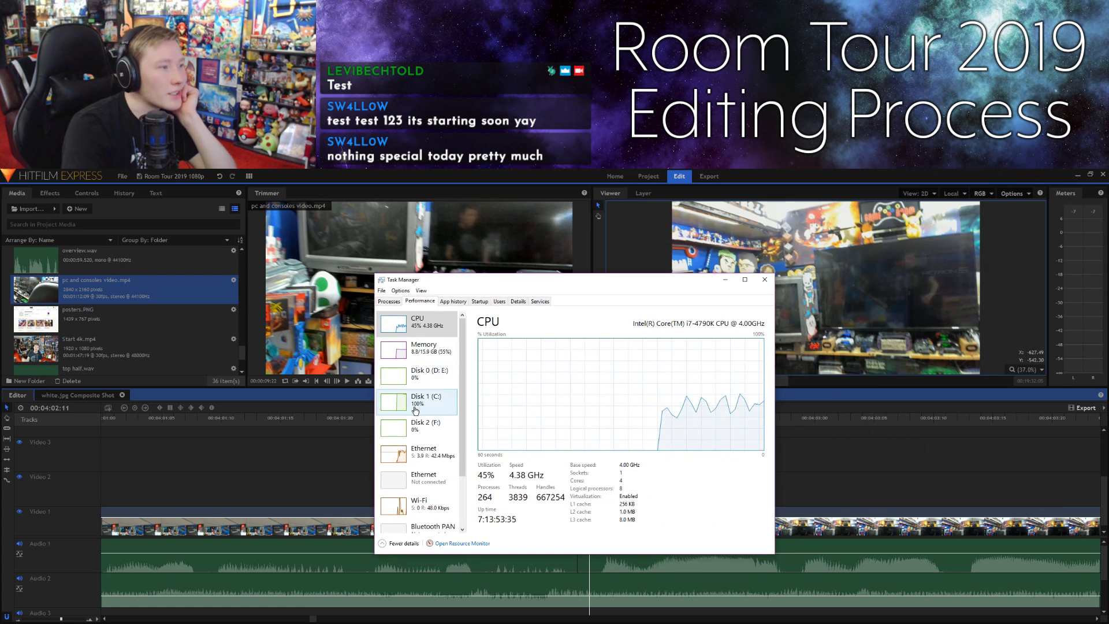
left_click(442, 401)
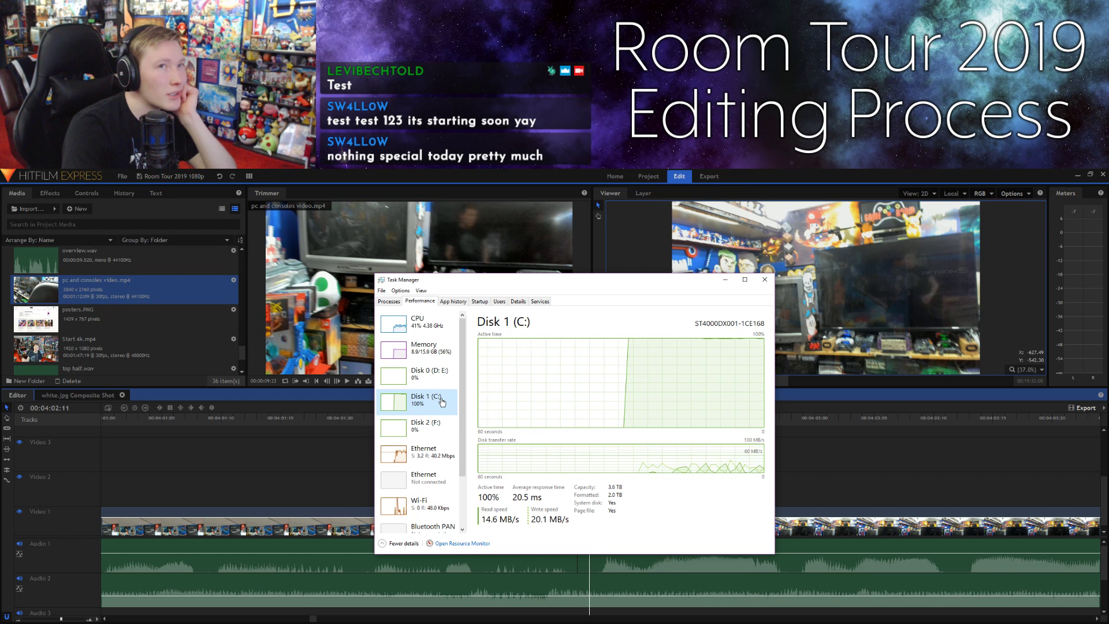
left_click(394, 302)
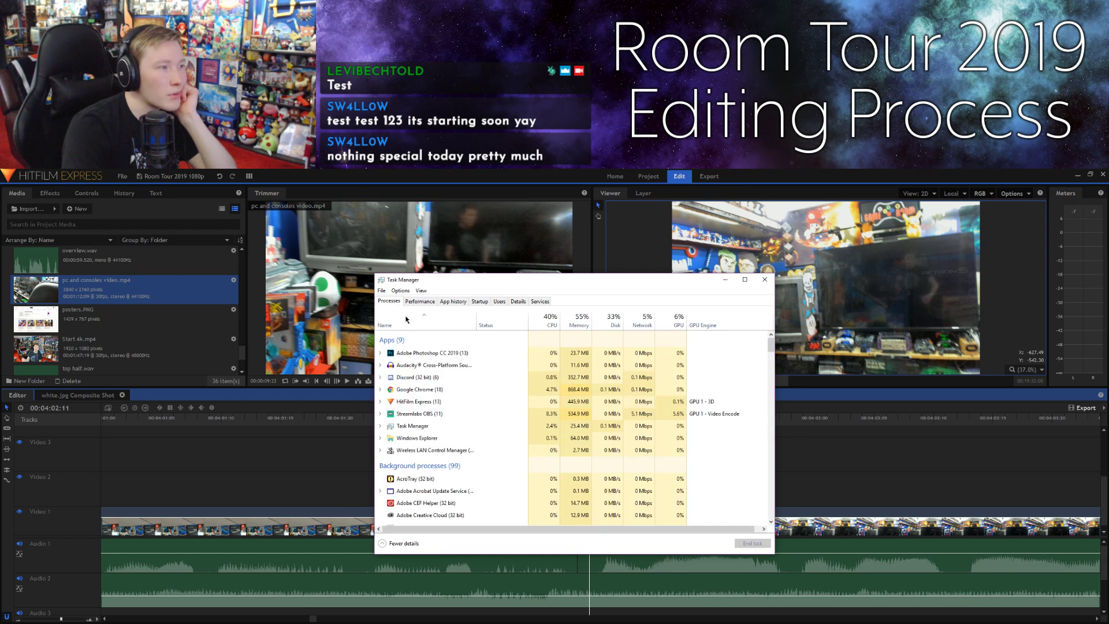
left_click(610, 323)
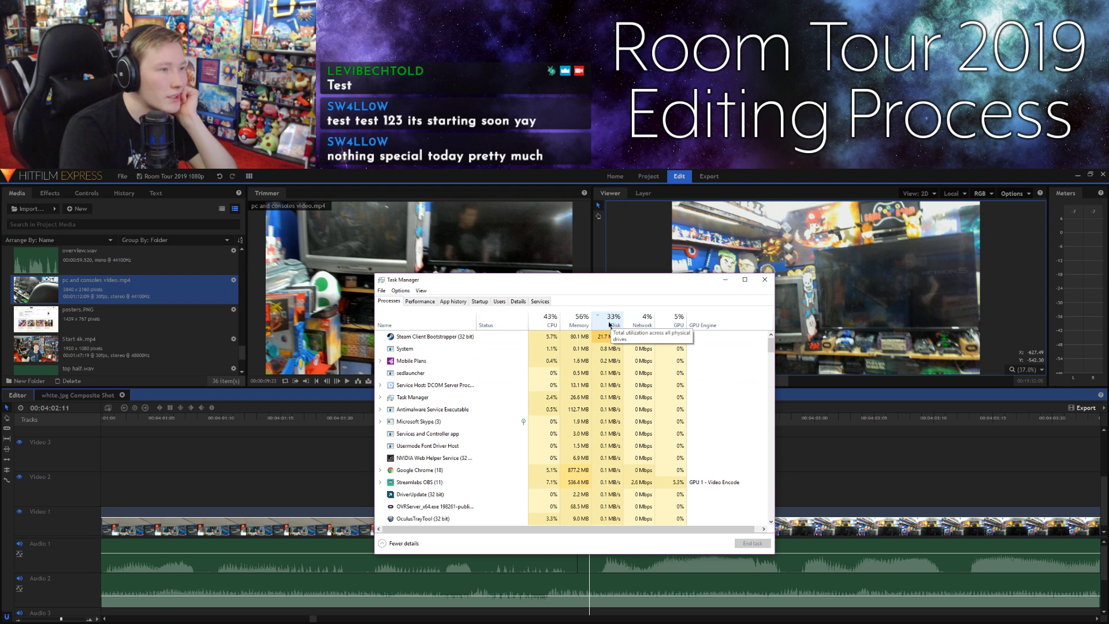
left_click(408, 302)
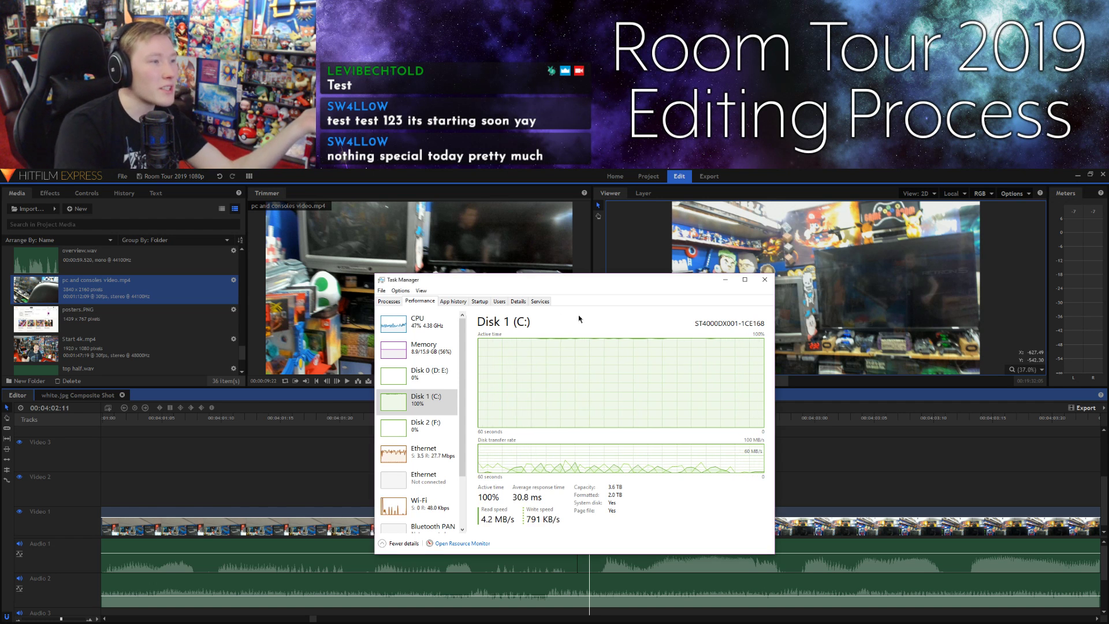
left_click(389, 301)
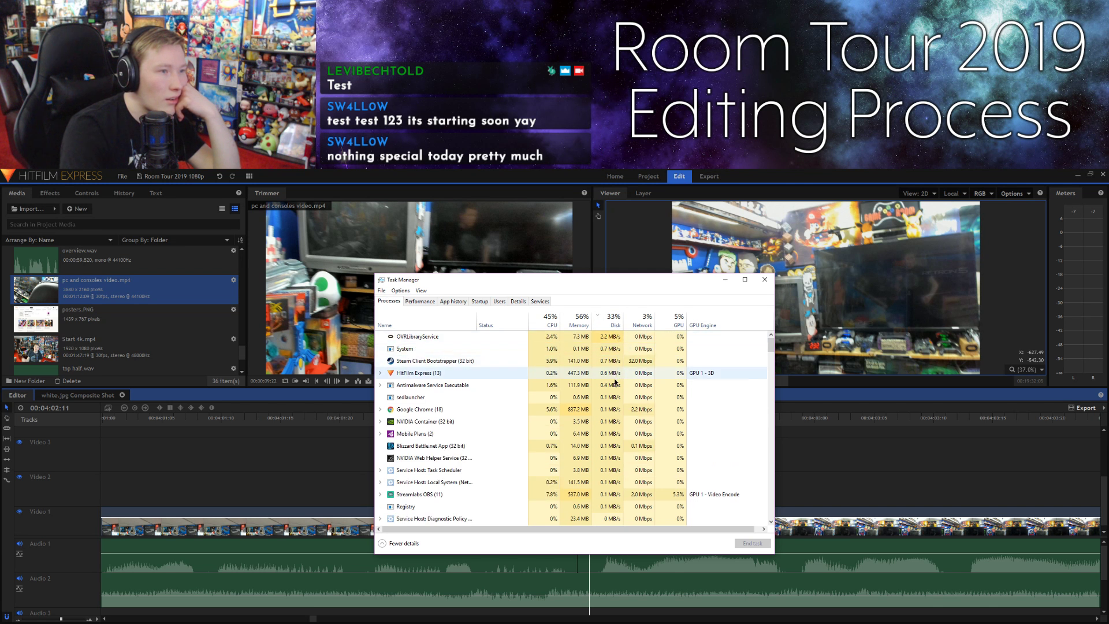
left_click(725, 280)
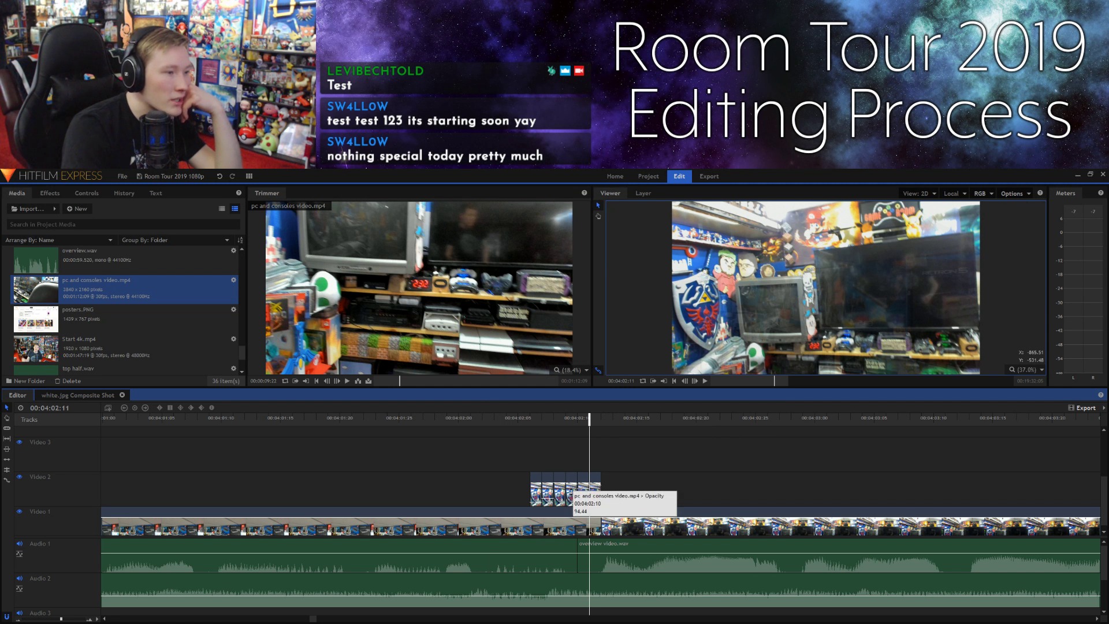
Step: Finish lowering the opacity of the middle single-frame pieces on Video 2, and play the transition from 00:04:02:05
mouse_move(572, 483)
left_mouse_down()
mouse_move(571, 498)
mouse_move(559, 495)
left_mouse_up()
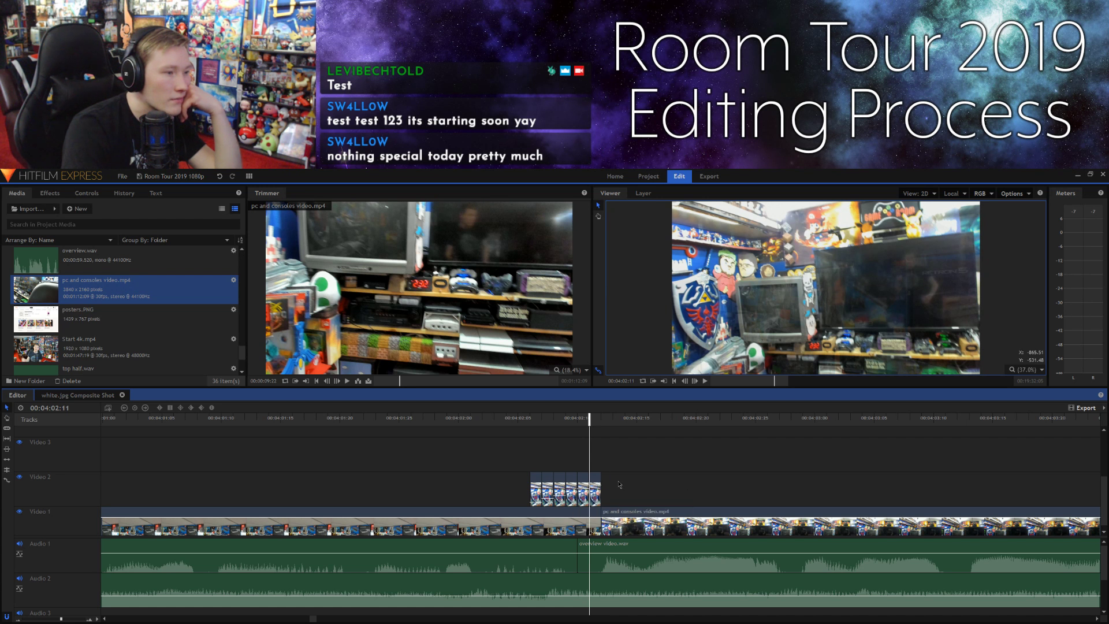
left_click(519, 419)
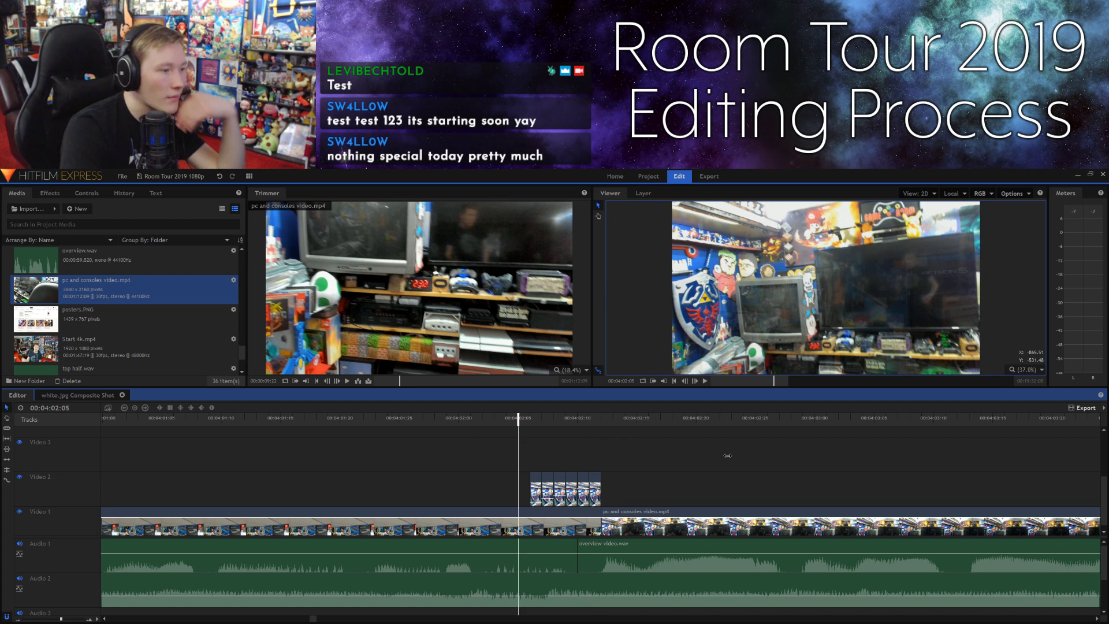
key("space")
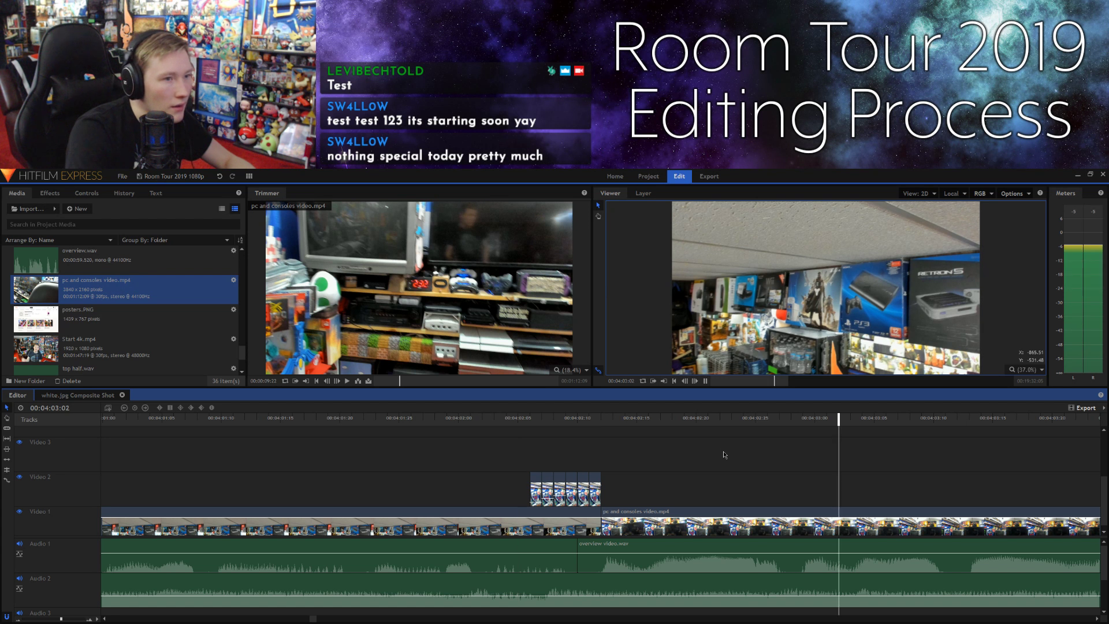
key("space")
left_click(482, 419)
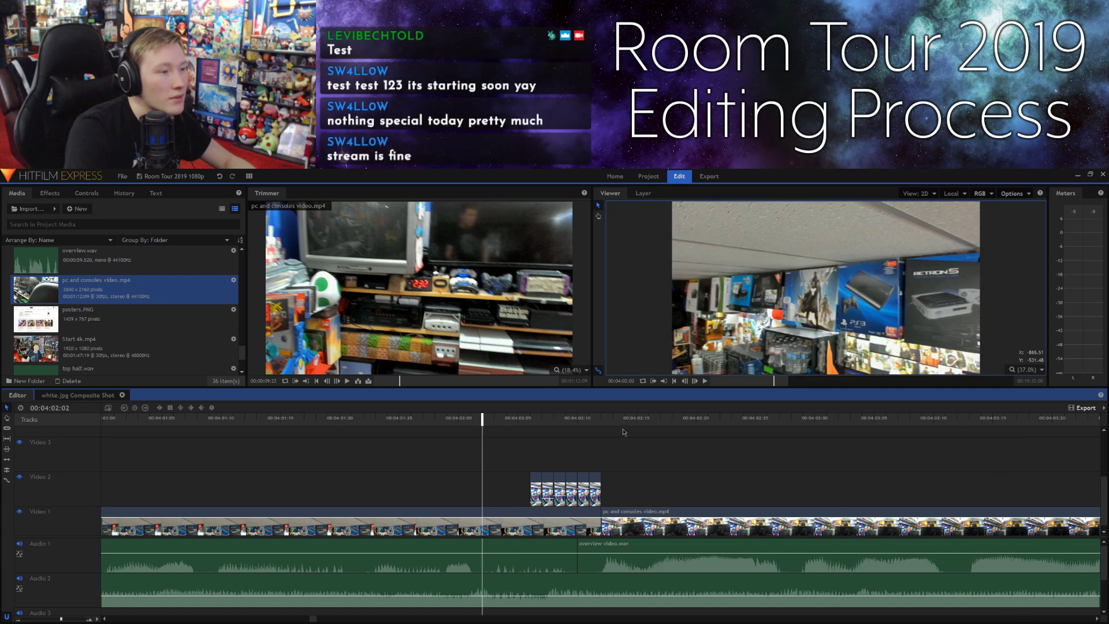
Step: Step through the fade on Video 2 frame by frame from 00:04:02:06 to 00:04:02:13
left_click(696, 382)
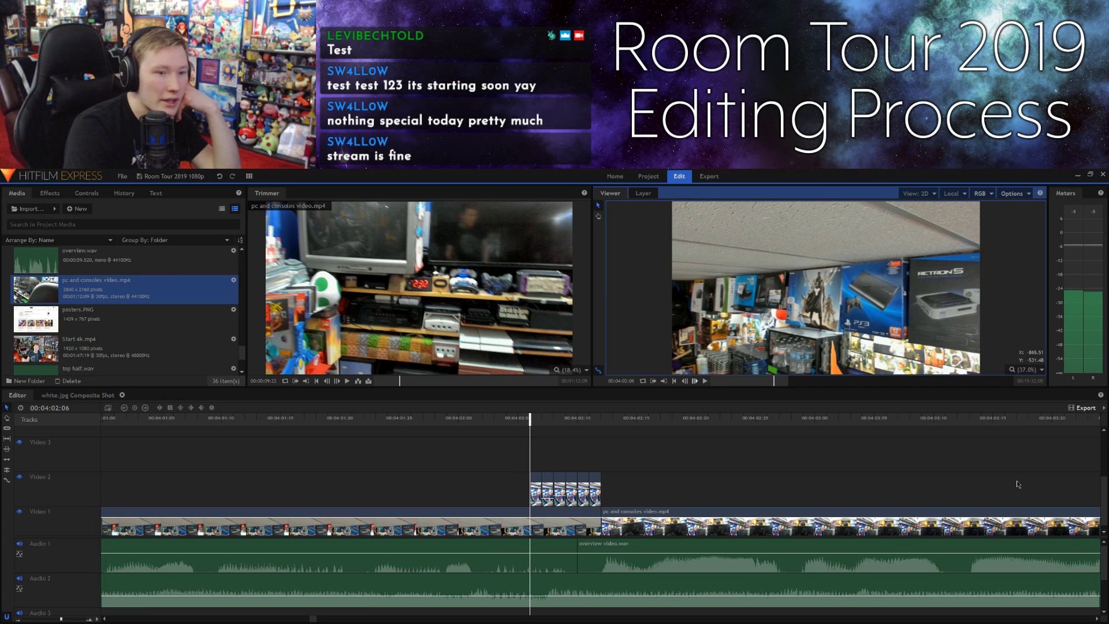
left_click(697, 382)
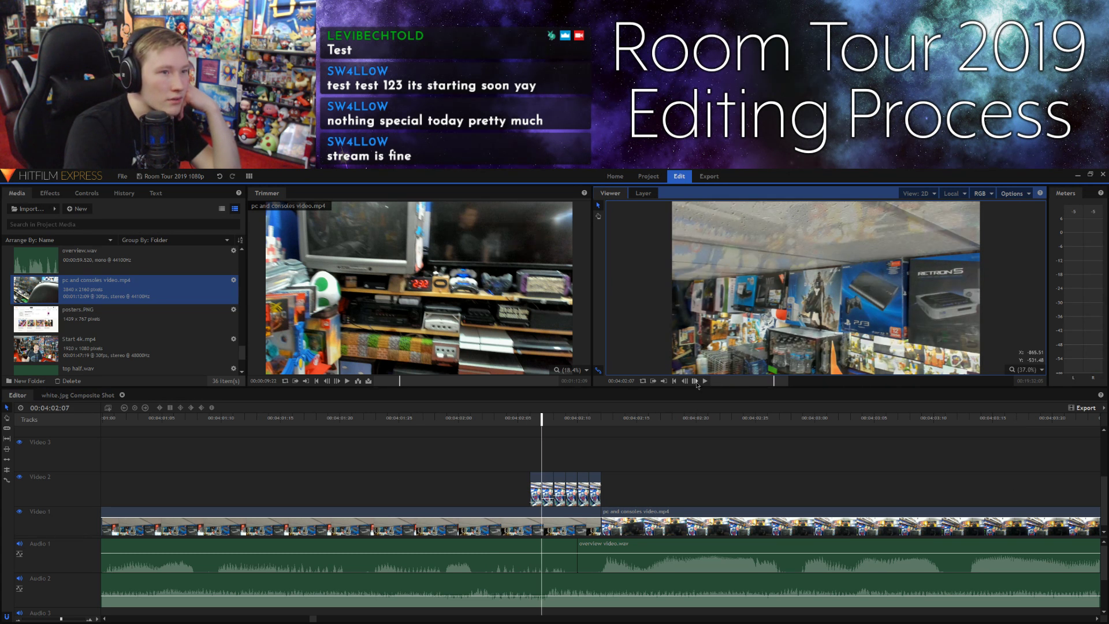
left_click(696, 382)
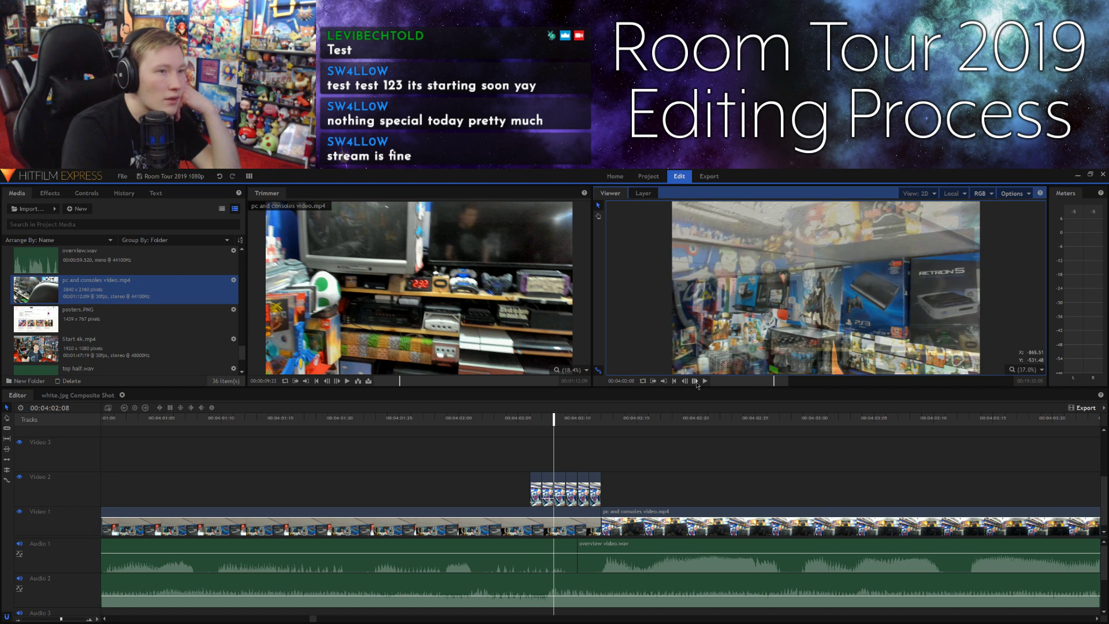
left_click(696, 382)
left_click(696, 382)
left_click(696, 382)
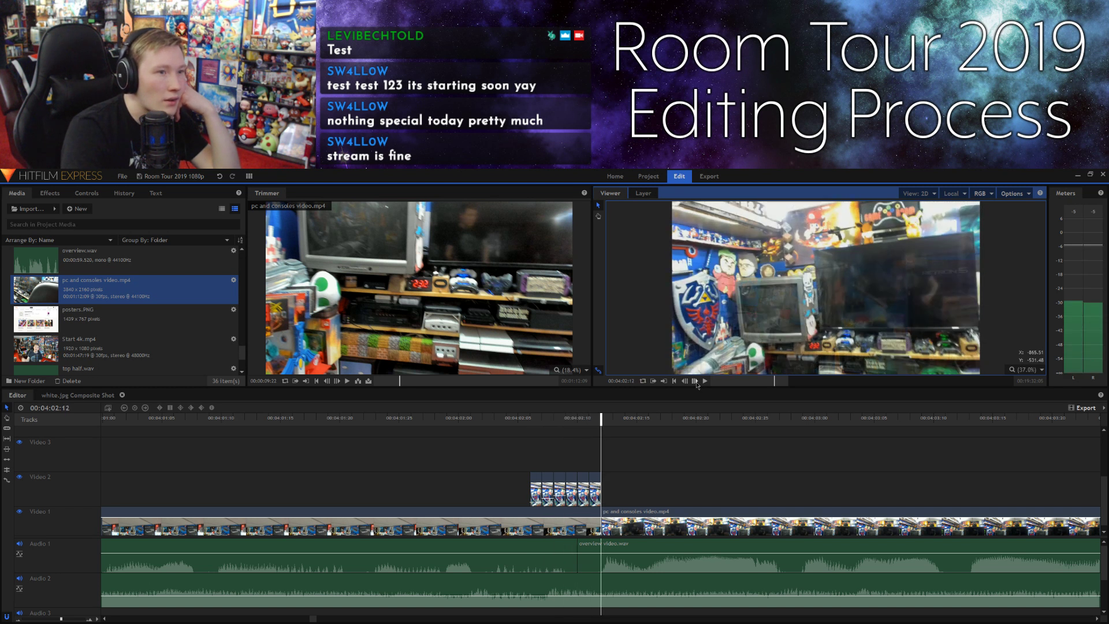
left_click(696, 381)
left_click(696, 382)
Step: Play the section from about 00:04:00:06 through the faded transition into the pc and consoles footage, and return to about 00:04:00:05
left_click_drag(56, 619, 31, 621)
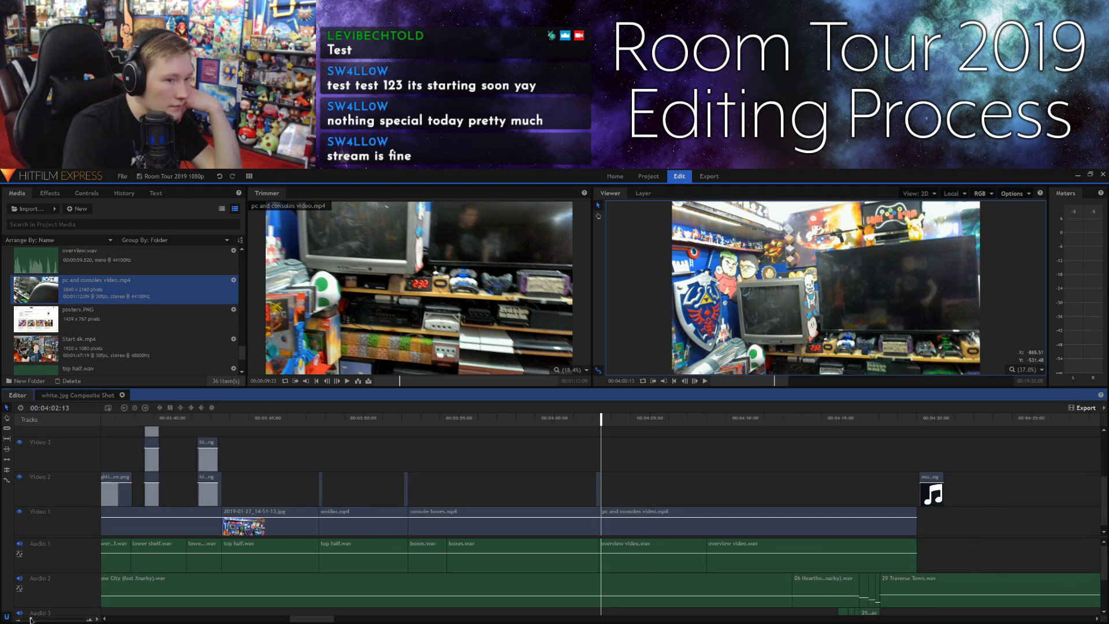
left_click(575, 417)
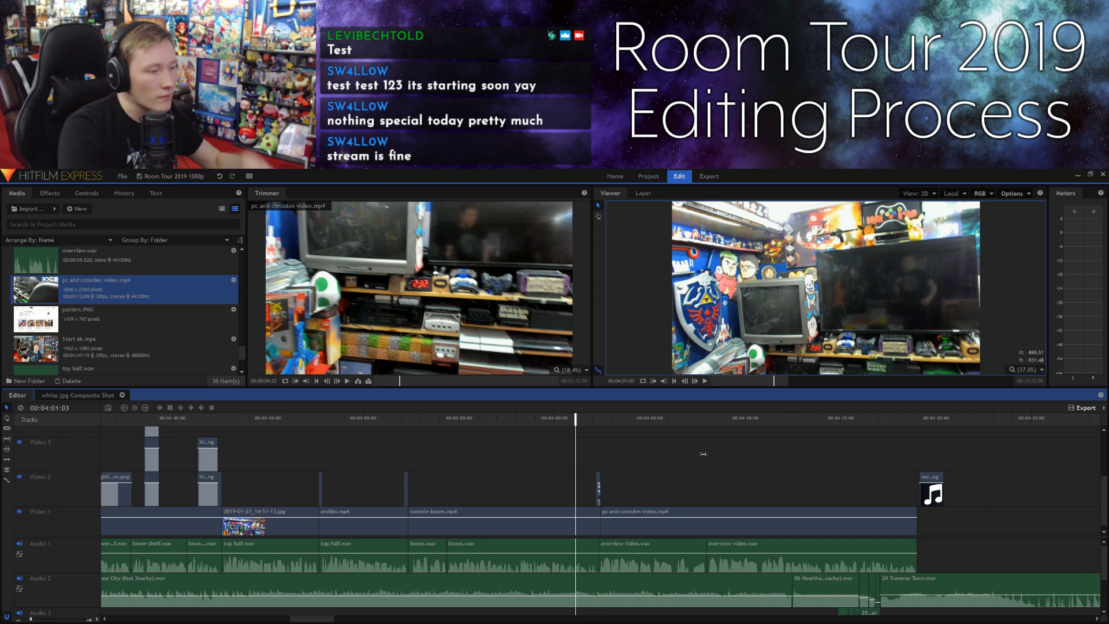
left_click(558, 418)
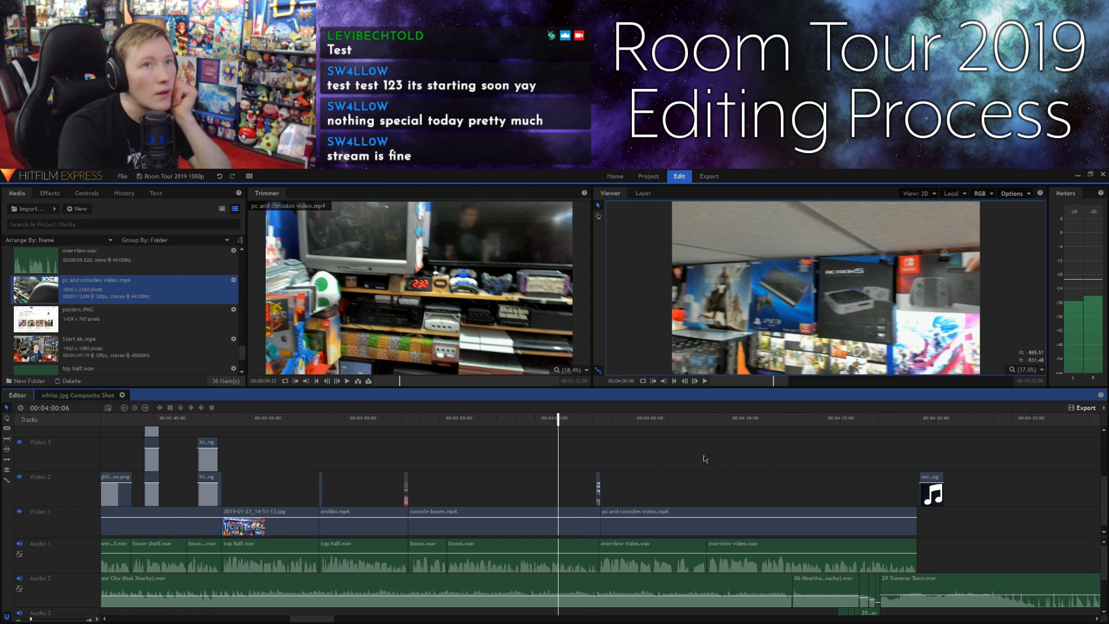
key("space")
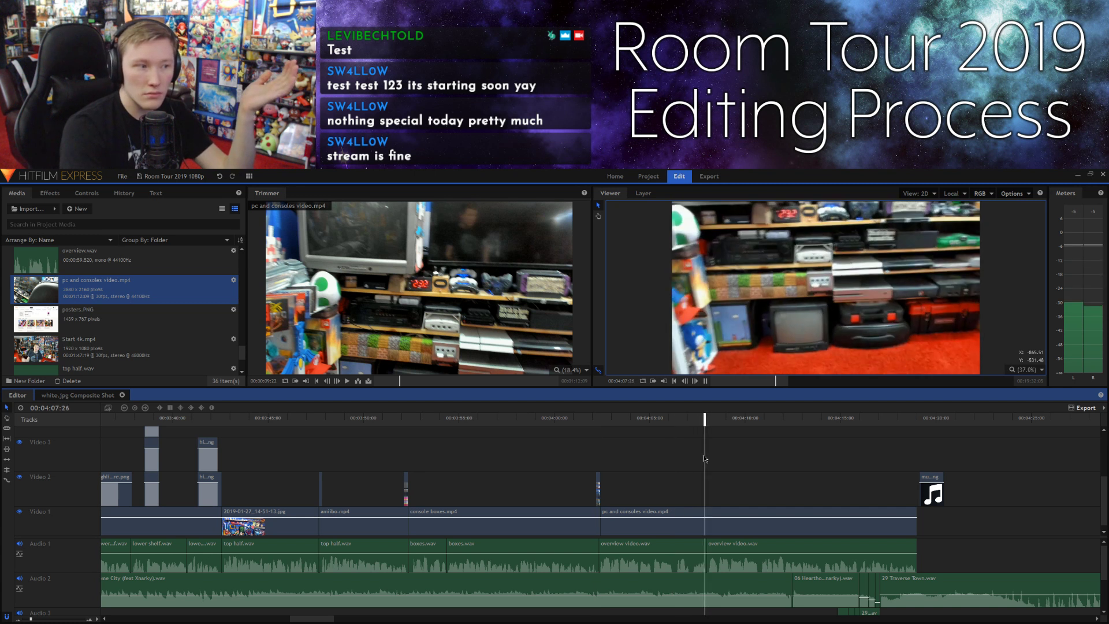
key("space")
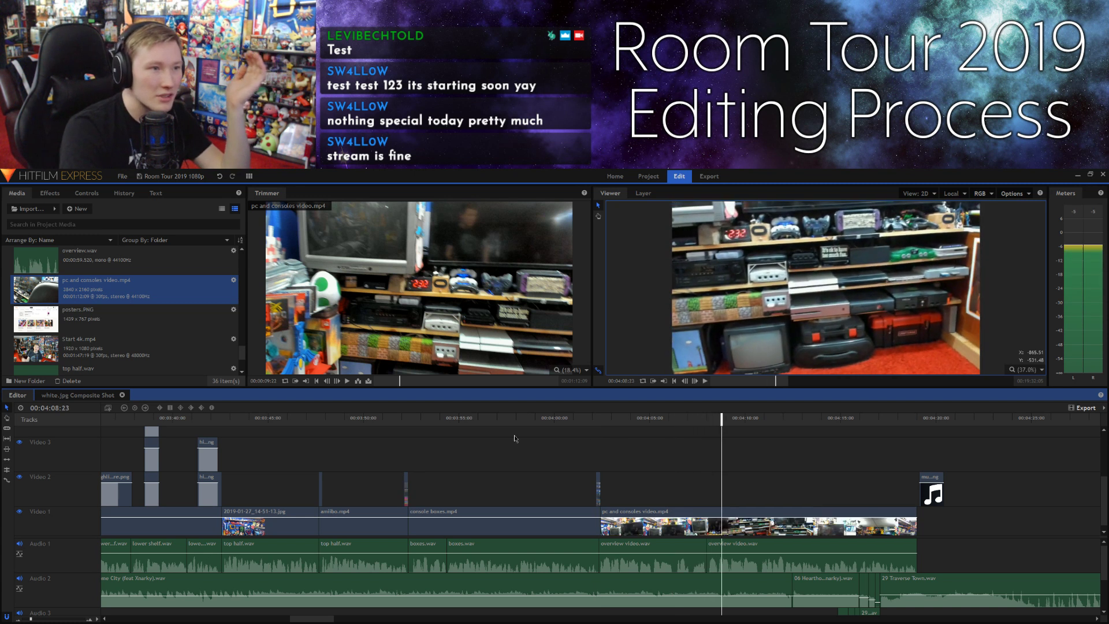
left_click(558, 423)
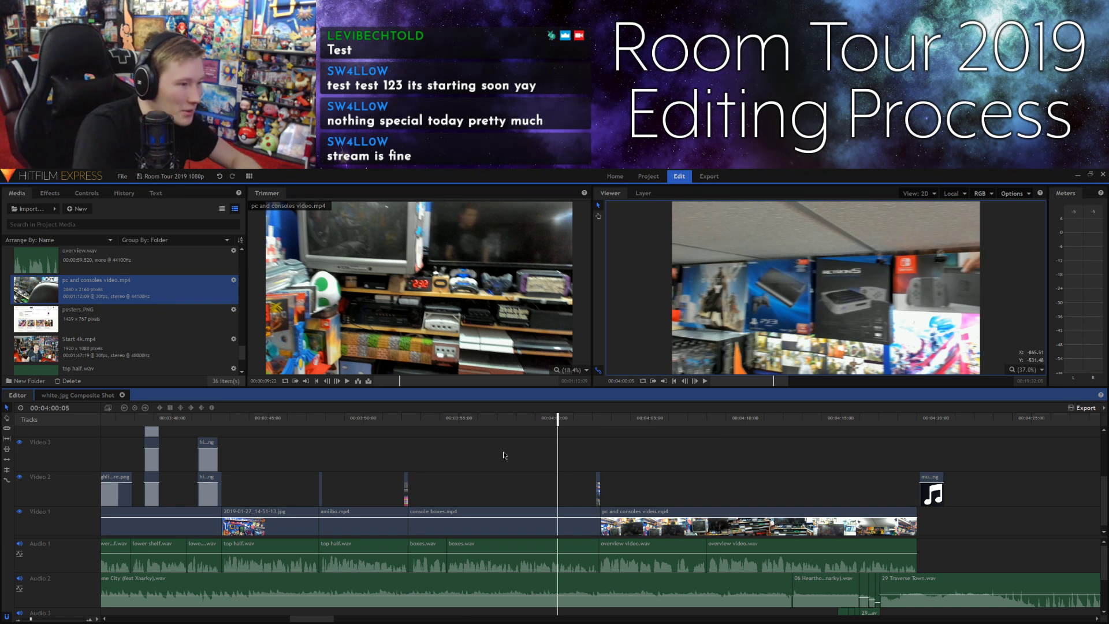
Step: Open Task Manager, examine the activity of Disk 1 (C:), and return to the video editor
key("ctrl+shift+Escape")
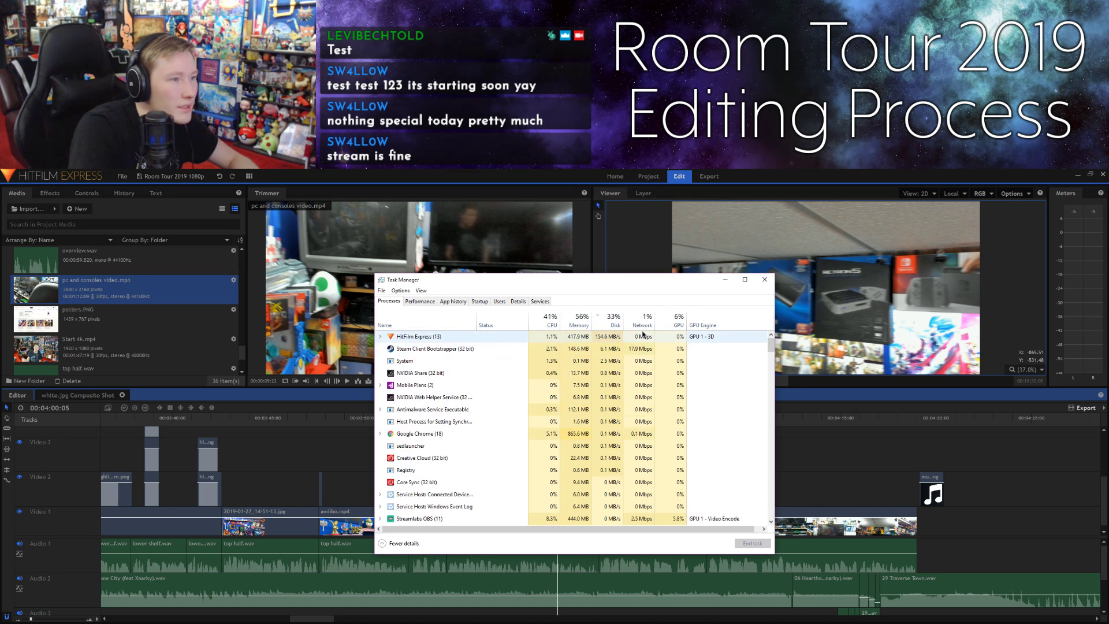
left_click(429, 303)
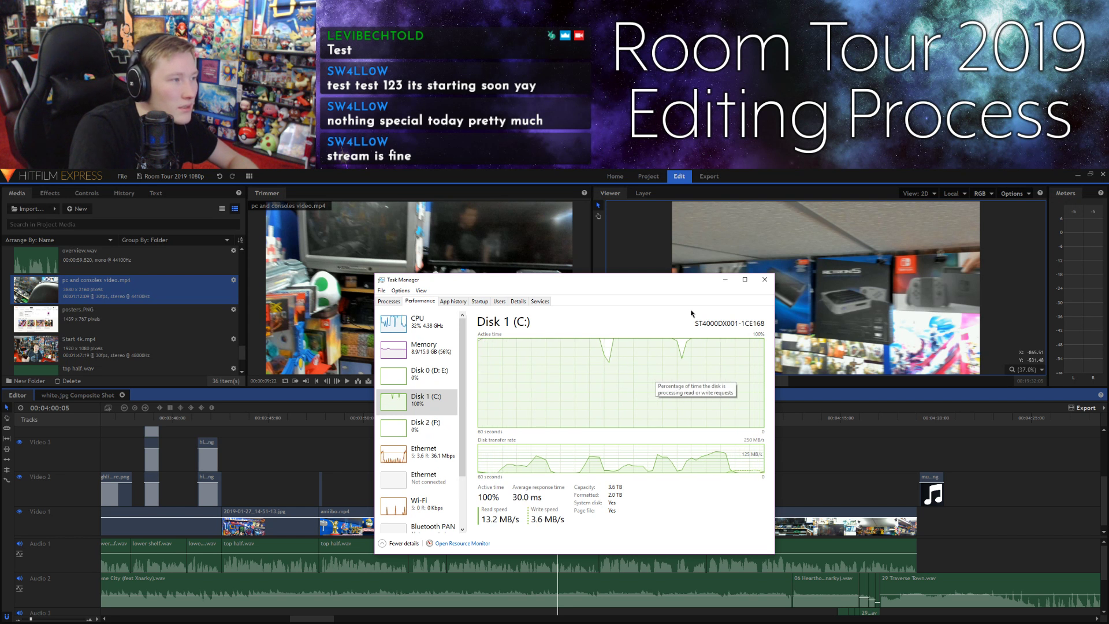
left_click(811, 458)
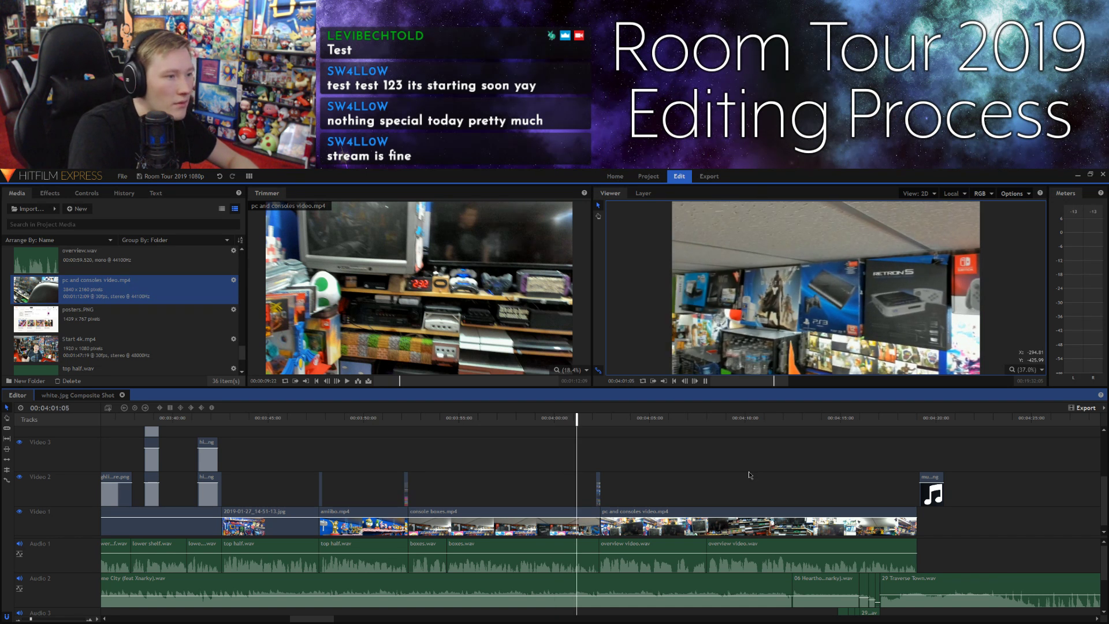
Step: Play to the Traverse Town music pop-up, move it on Video 2 back over the end of the pc and consoles footage, and check the music change
key("space")
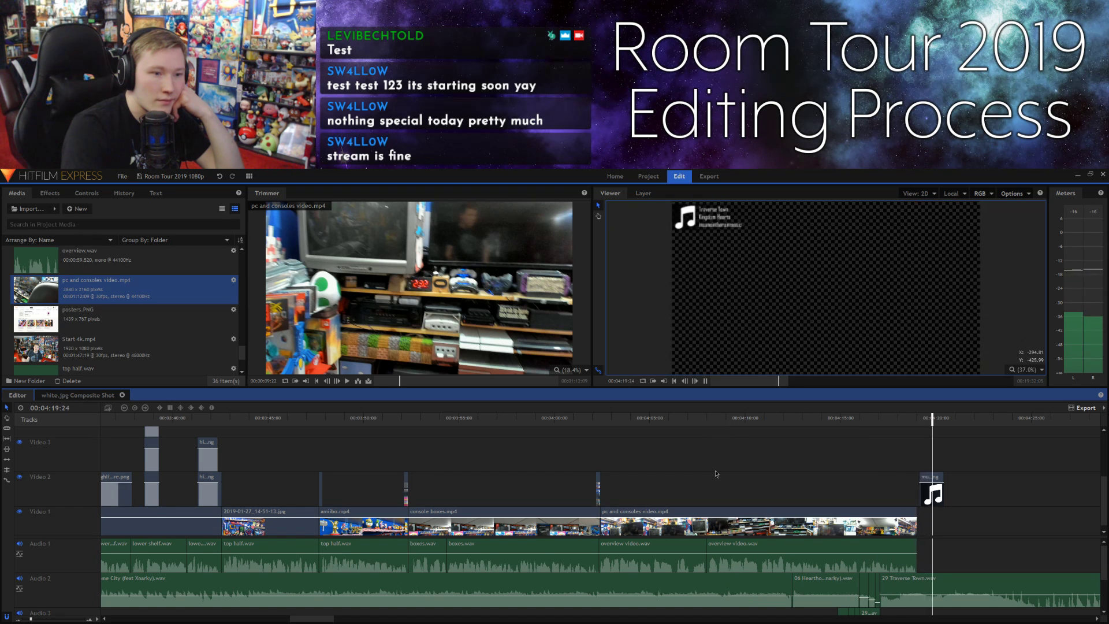
key("space")
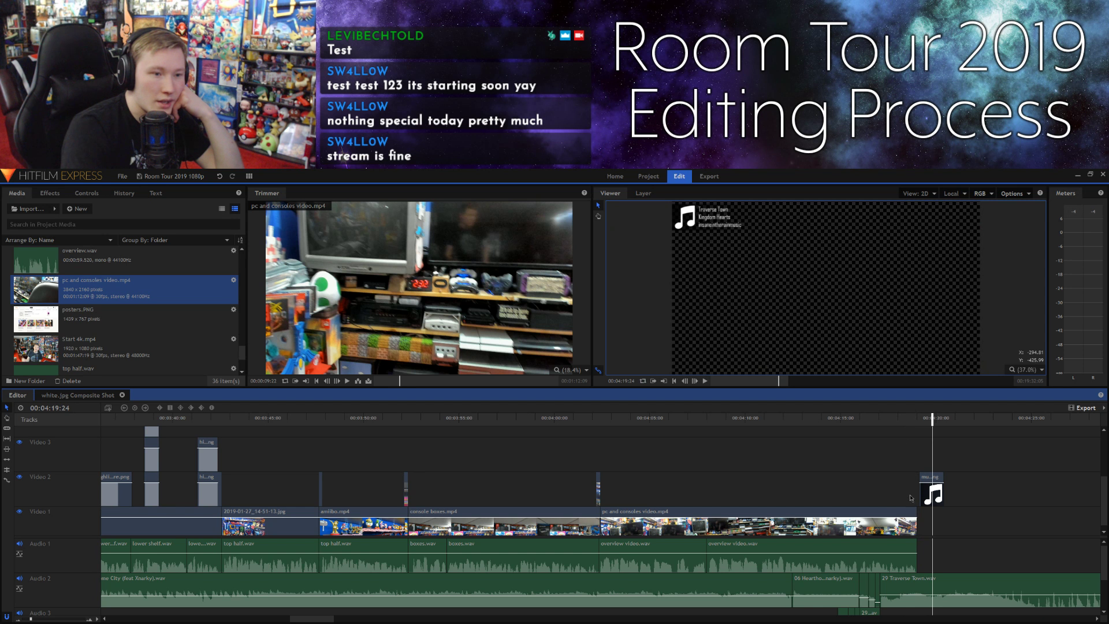
left_click(929, 481)
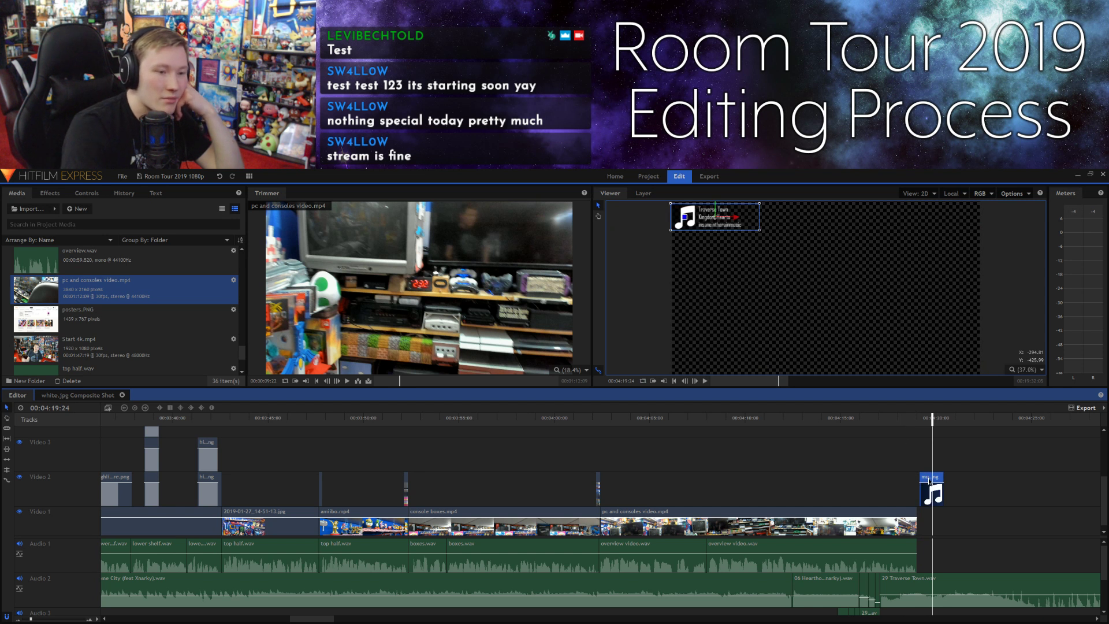
left_click_drag(929, 481, 888, 482)
left_click(854, 424)
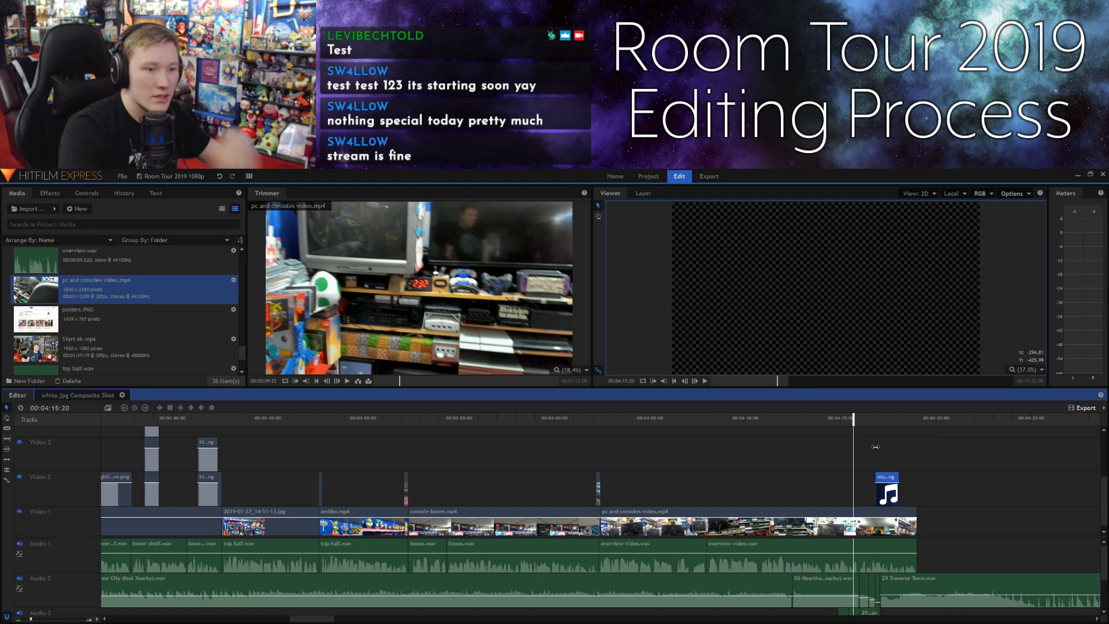
key("space")
key("space")
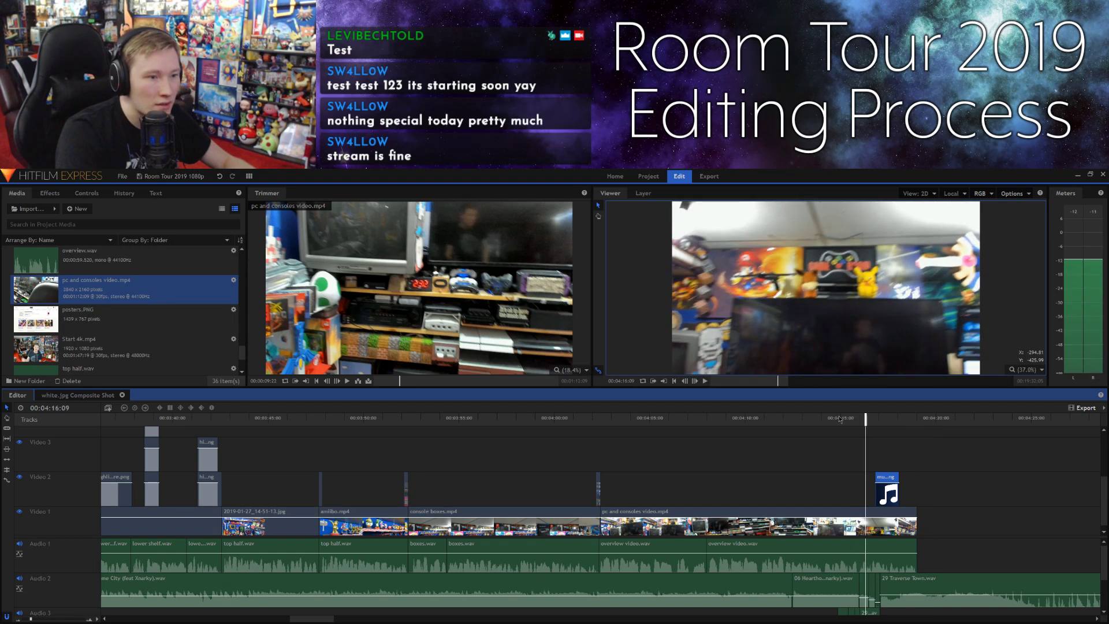
left_click(822, 420)
left_click(834, 422)
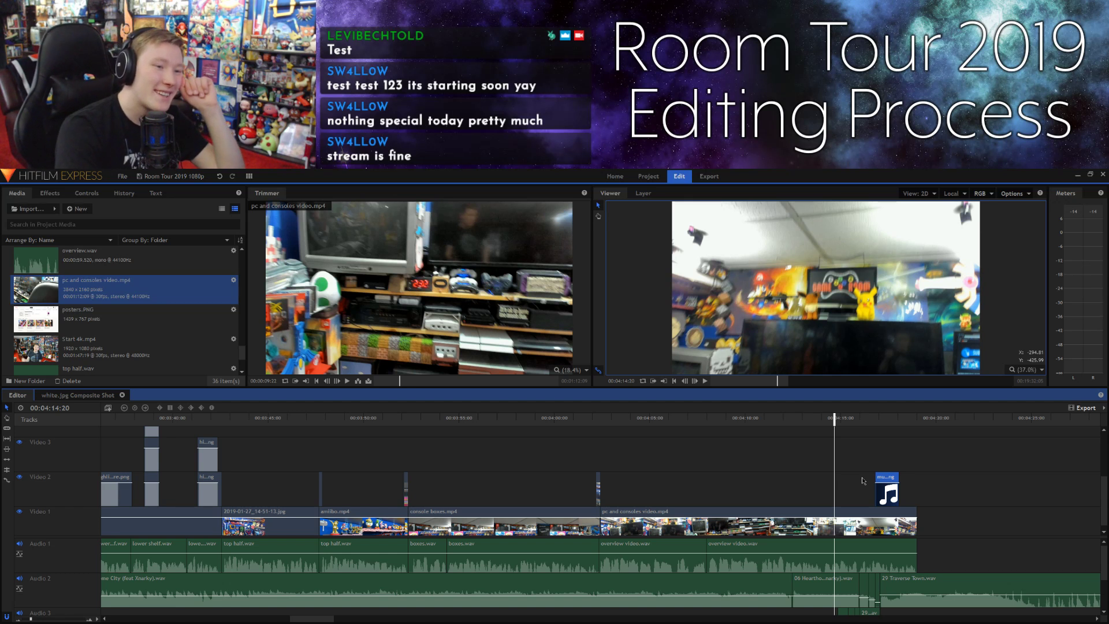
Step: Shift the music pop-up on Video 2 earlier to about 00:04:15:13 and play it against the music change
left_click_drag(887, 483, 860, 484)
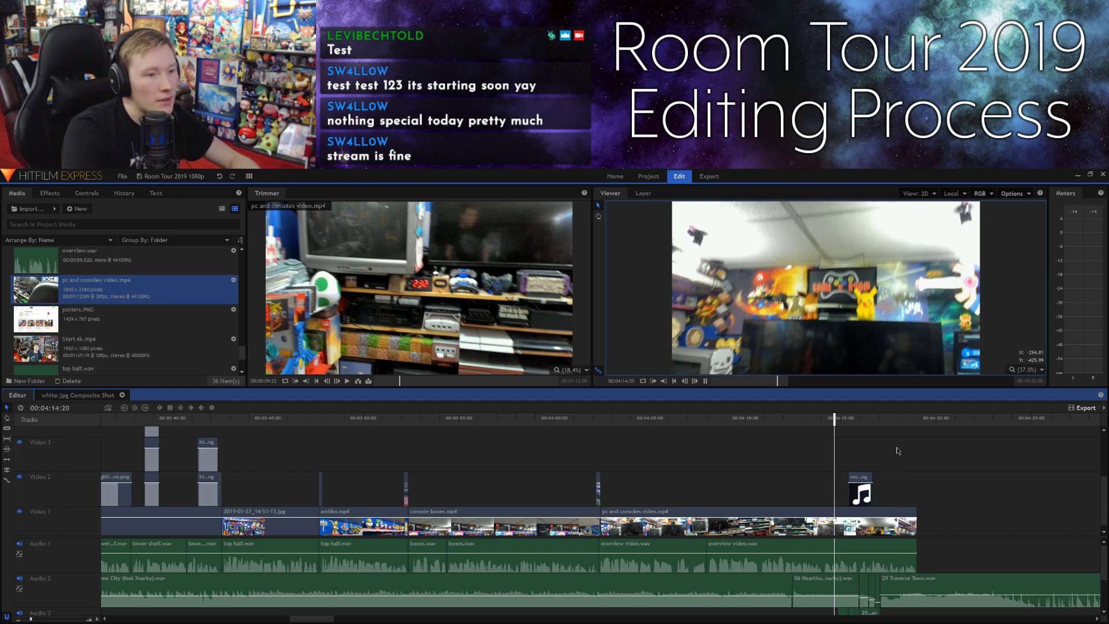
key("space")
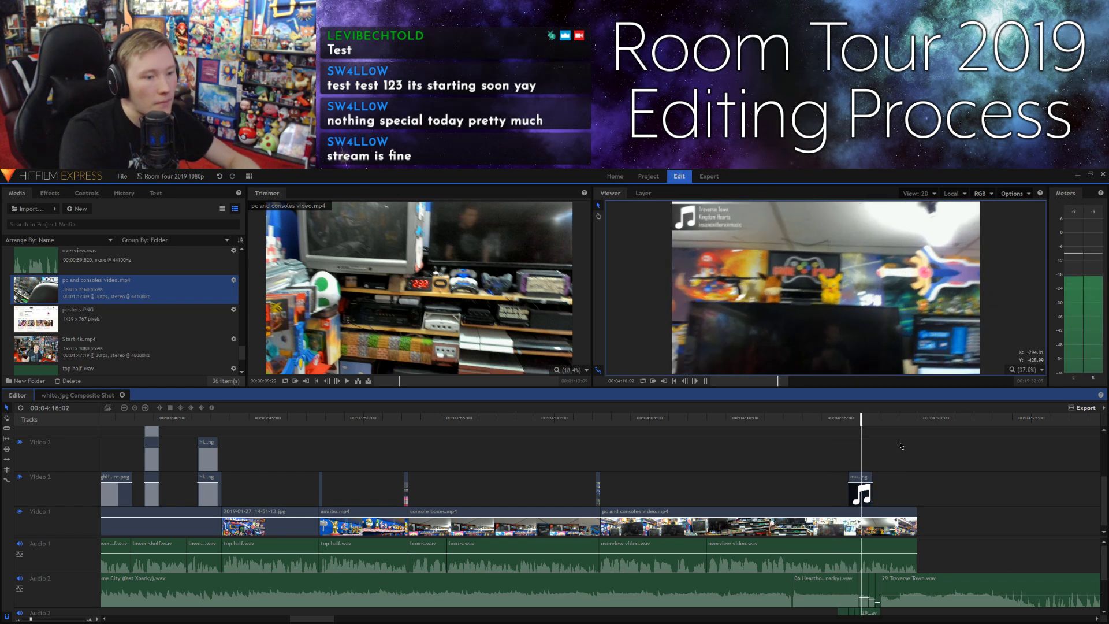
key("space")
left_click_drag(848, 423, 839, 421)
key("space")
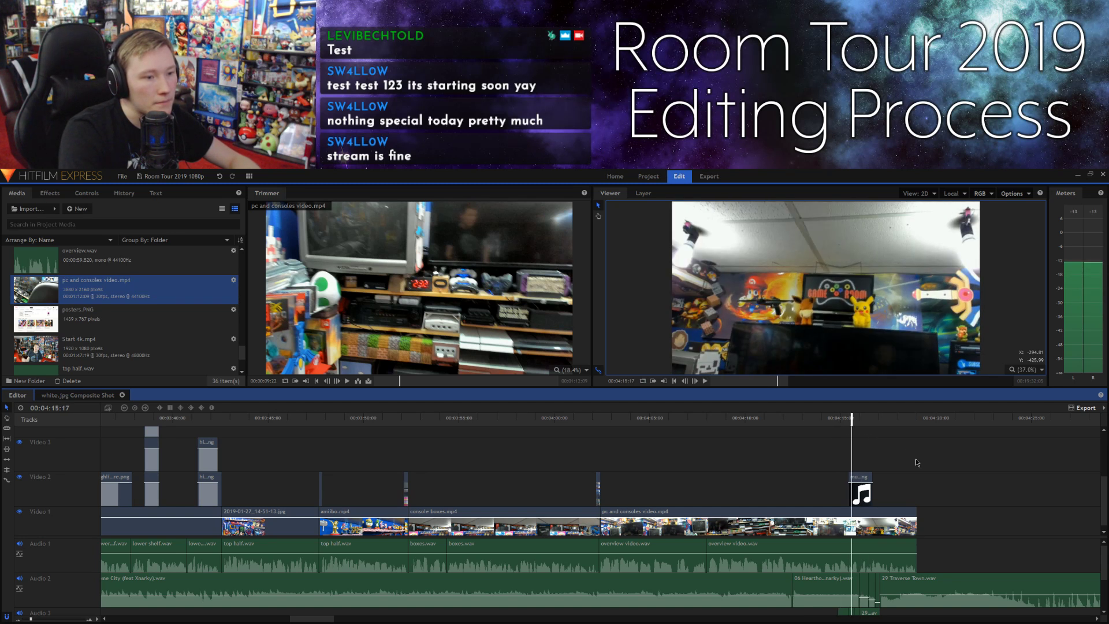
key("space")
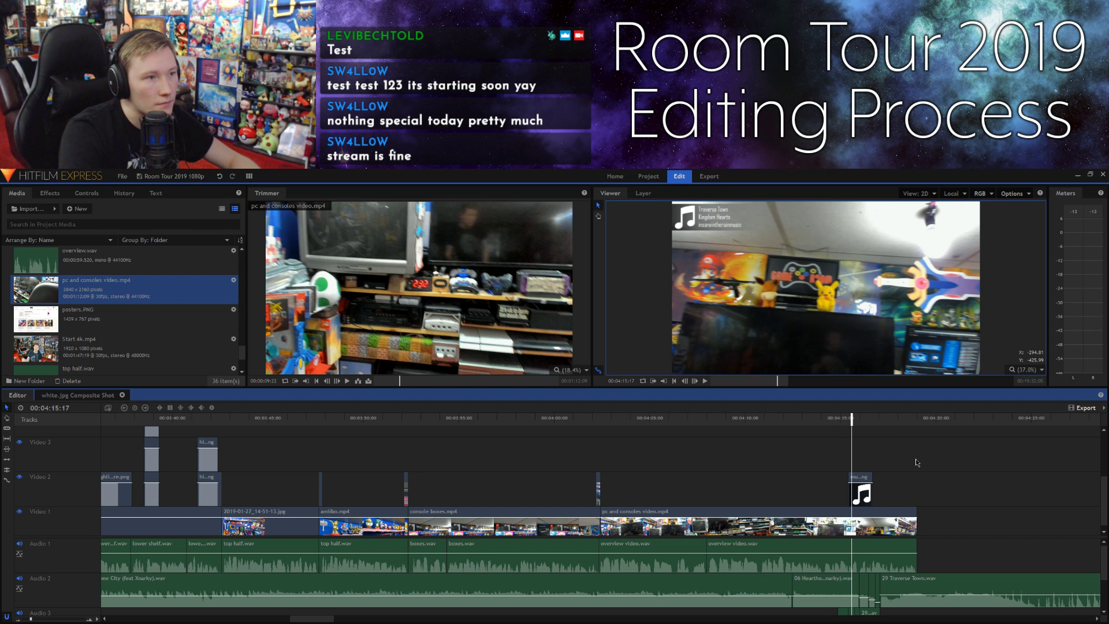
Step: Find where the new song comes in and move the music pop-up on Video 2 to start at 00:04:15:24
left_click(695, 381)
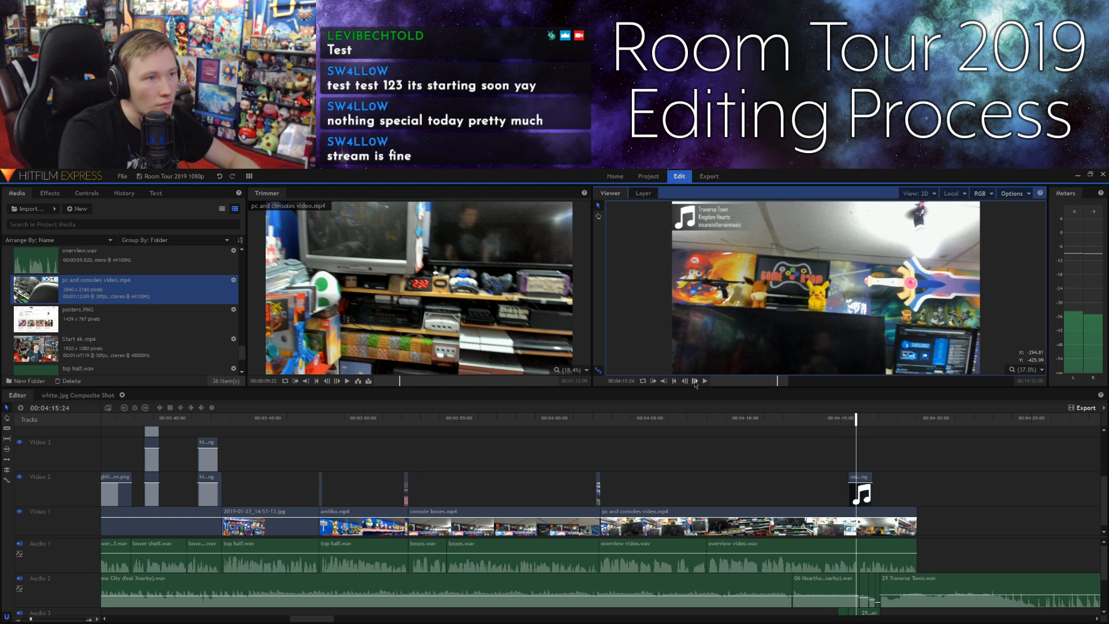
left_click(838, 428)
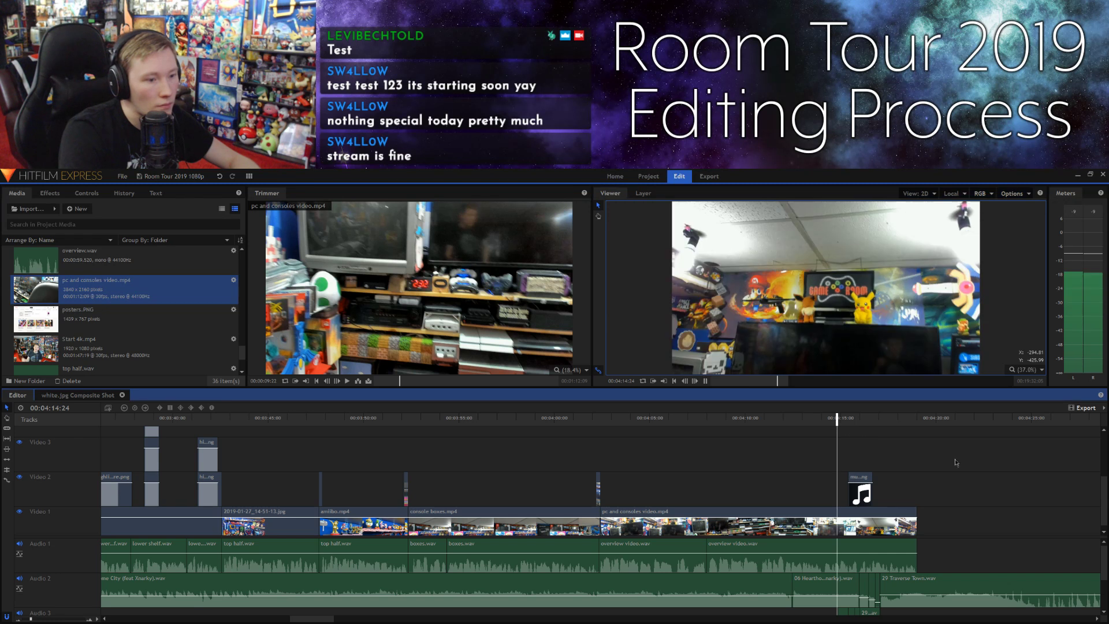
key("space")
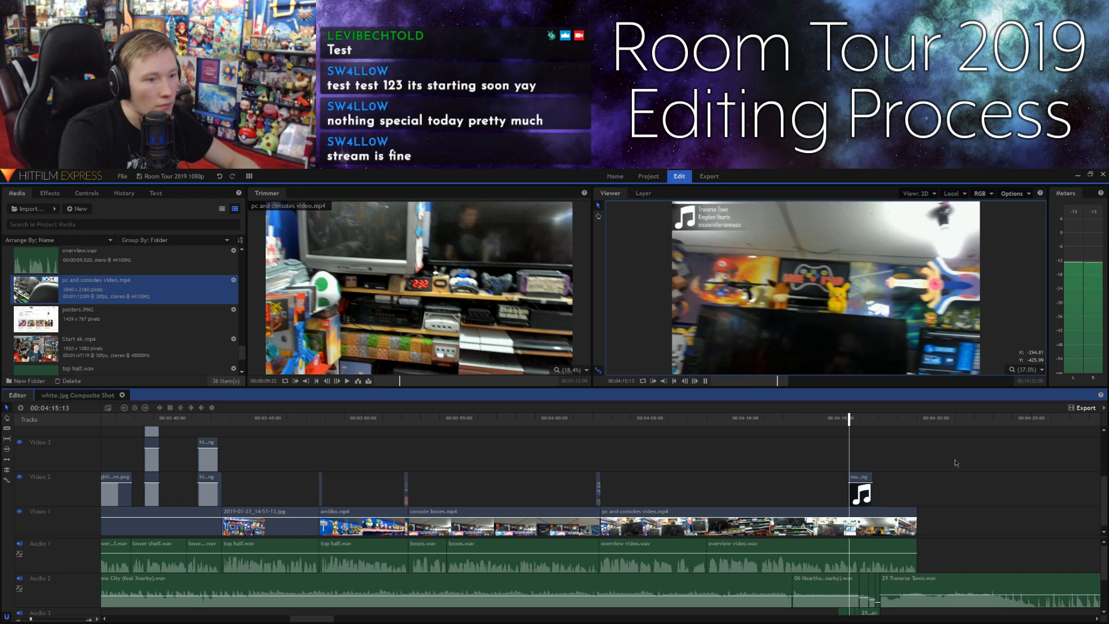
key("space")
left_click(867, 482)
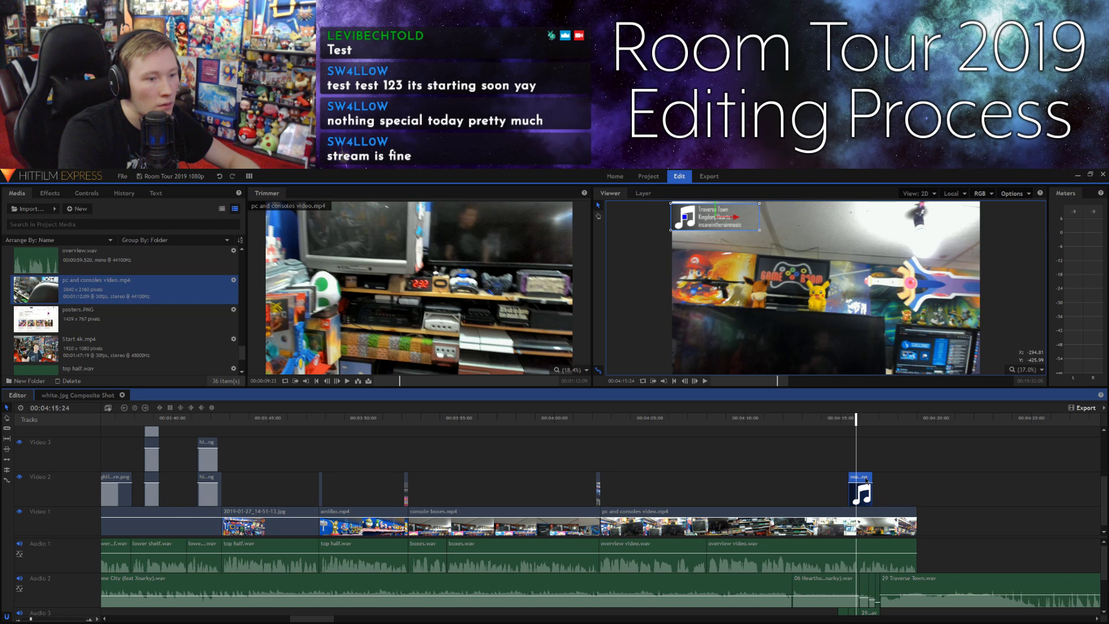
left_click_drag(867, 480, 876, 481)
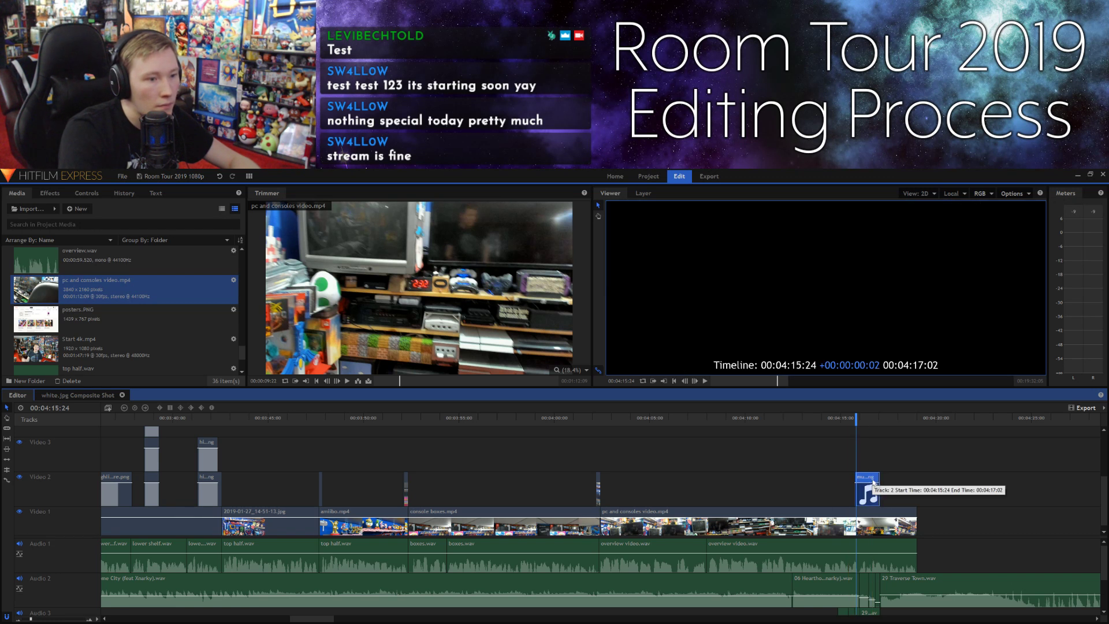
left_click_drag(873, 481, 873, 481)
left_click(846, 456)
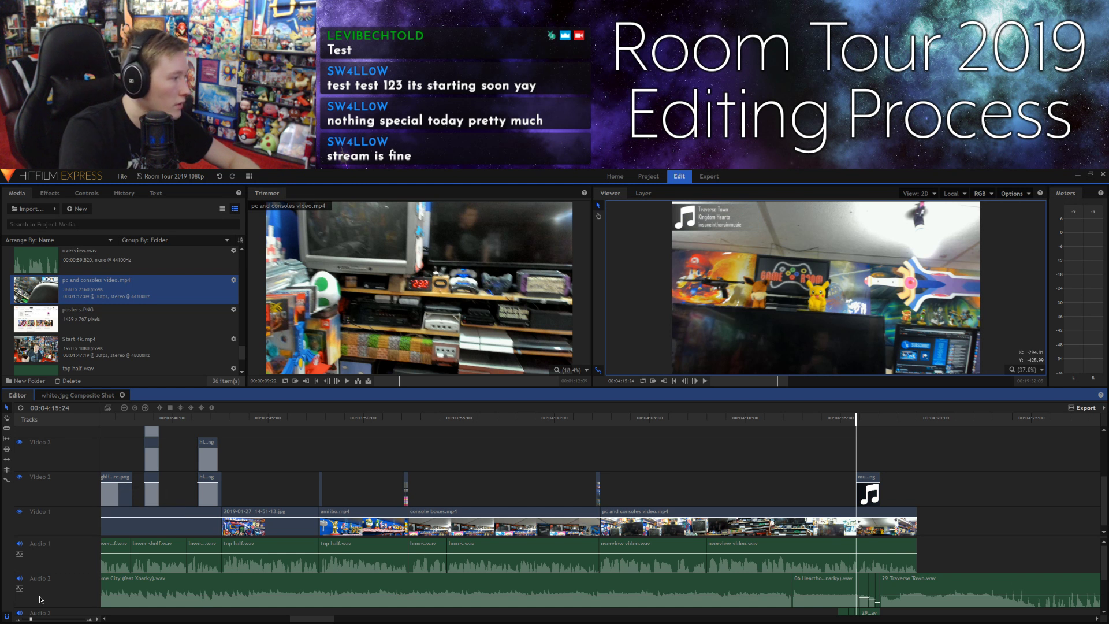
Step: Extend the end of the music pop-up on Video 2 to just past the end of the pc and consoles footage
left_click(43, 618)
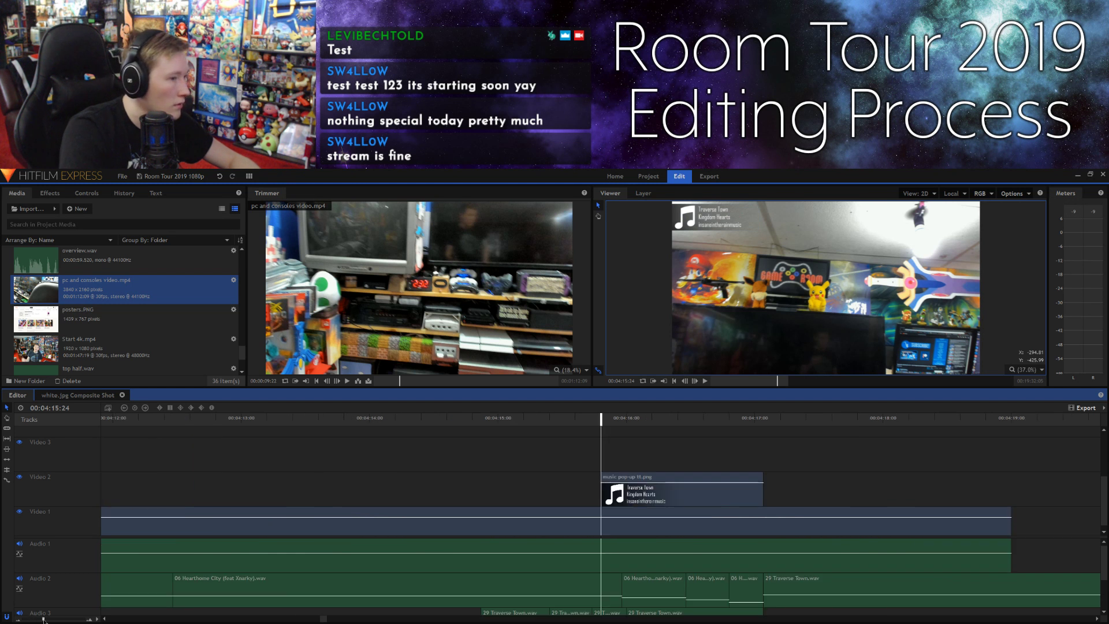
left_click(760, 494)
left_click_drag(1041, 482, 1068, 484)
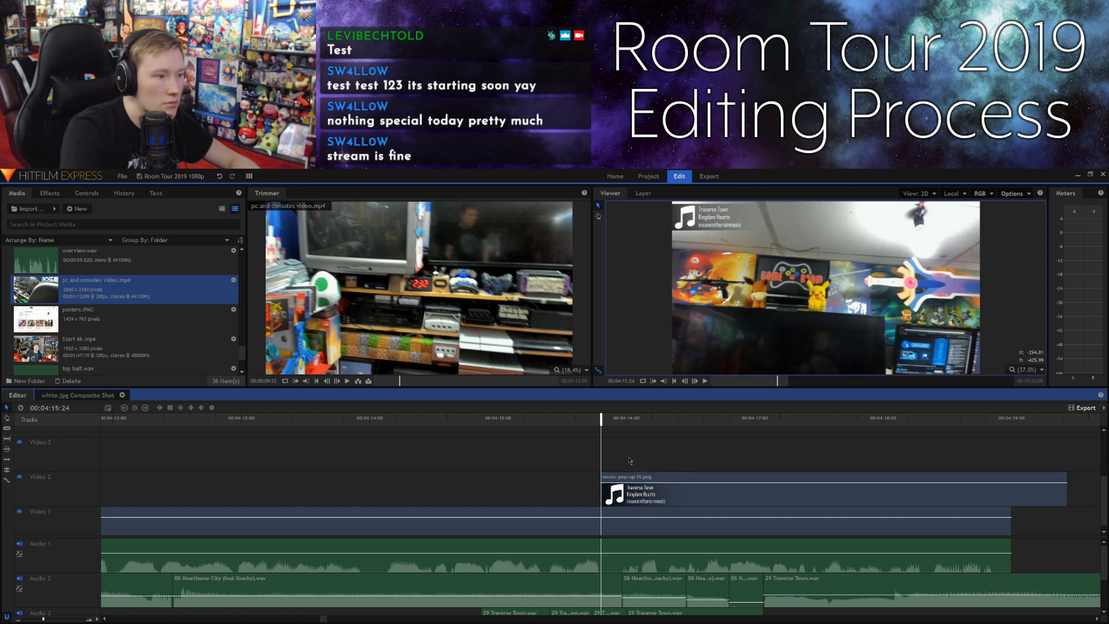
Step: Split the music pop-up on Video 2 at 00:04:15:25 to separate its first frame
left_click_drag(44, 619, 54, 619)
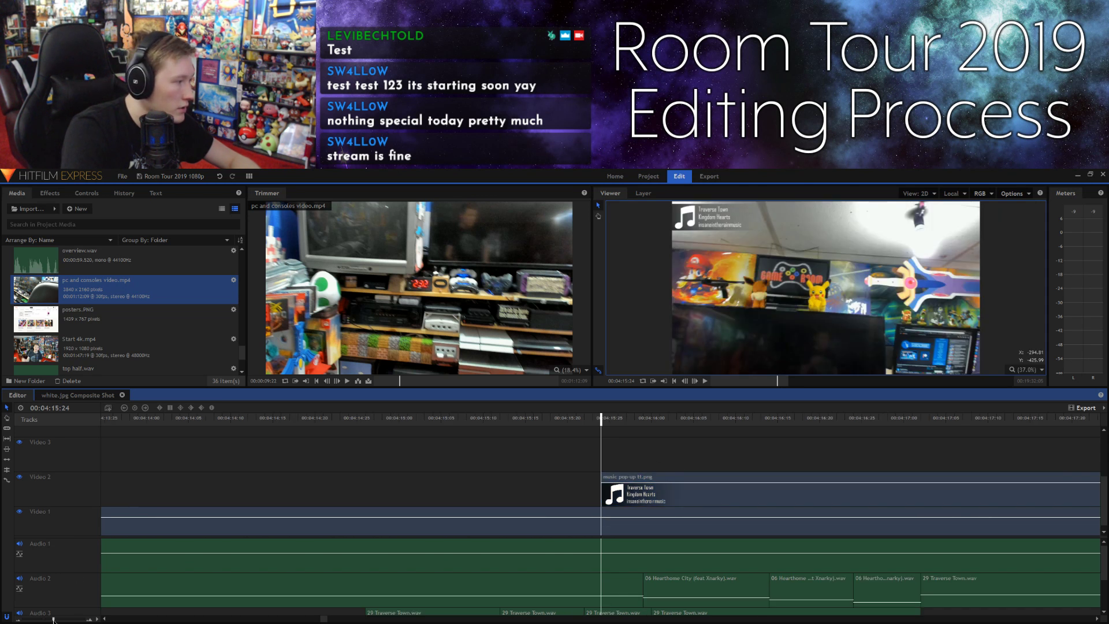
left_click(617, 481)
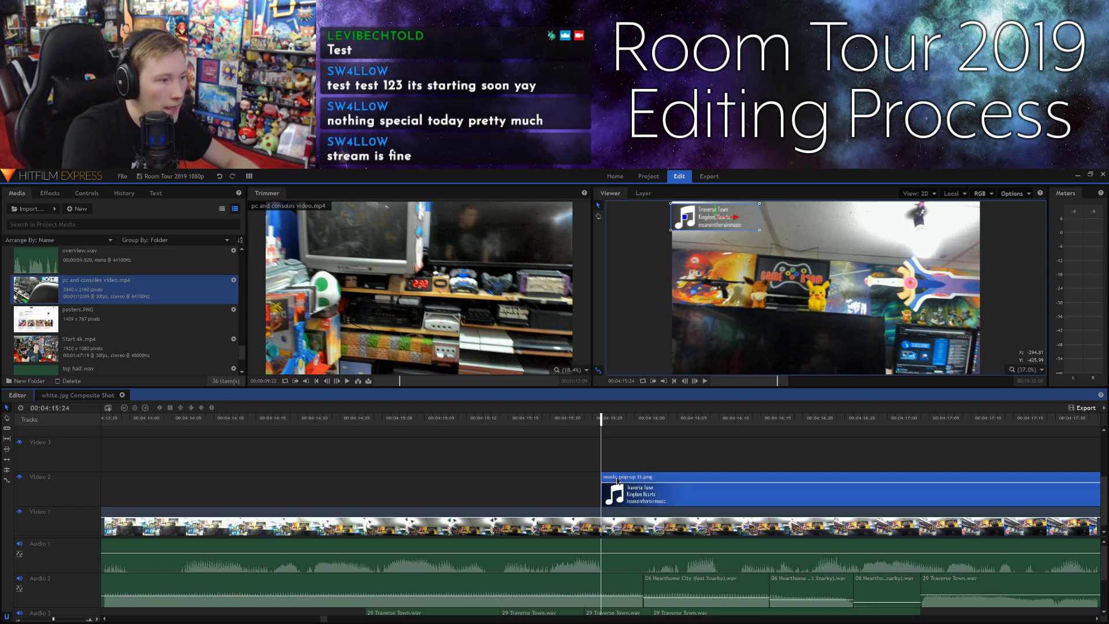
left_click(610, 421)
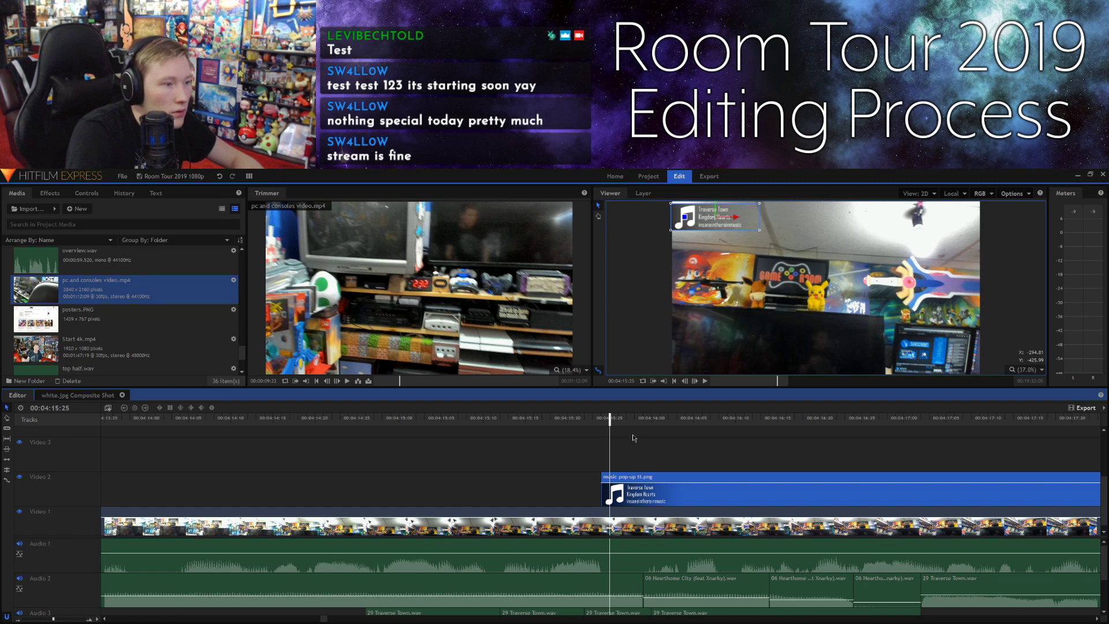
key("ctrl+shift+d")
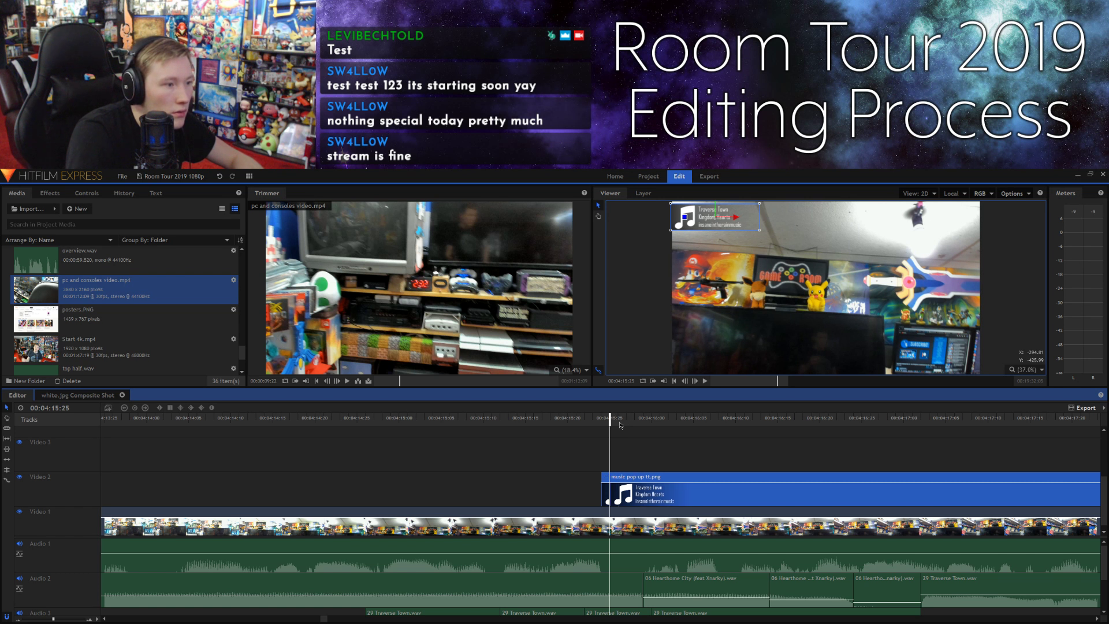
Step: Split the music pop-up on Video 2 at every frame from 00:04:15:26 through 00:04:16:02 into one-frame pieces
left_click(620, 422)
key("ctrl+shift+d")
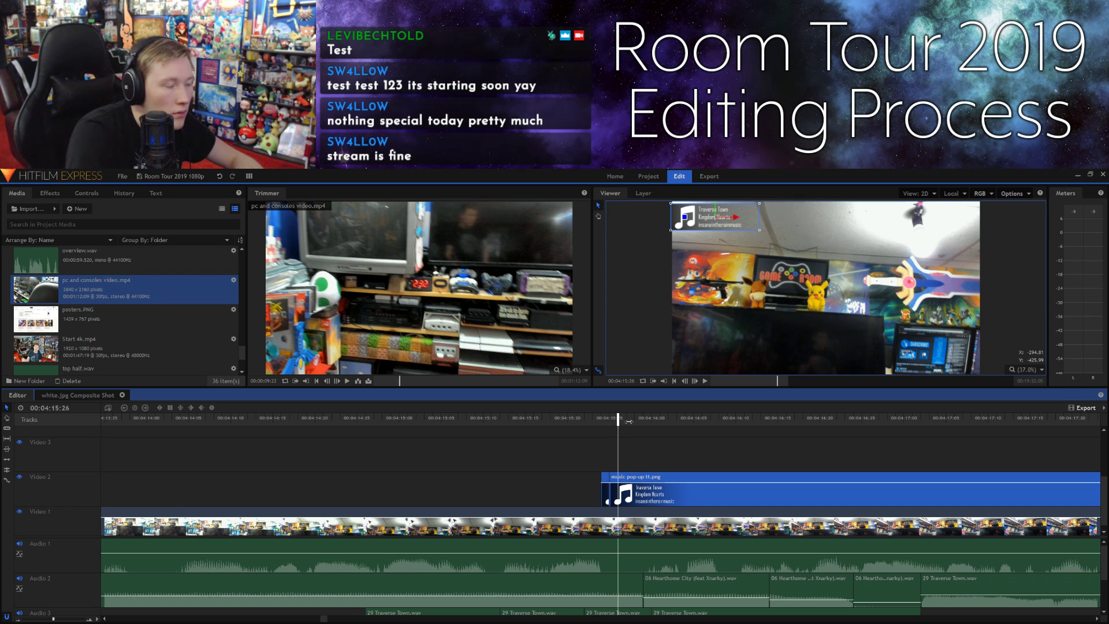
left_click(629, 421)
key("ctrl+shift+d")
left_click(637, 421)
key("ctrl+shift+d")
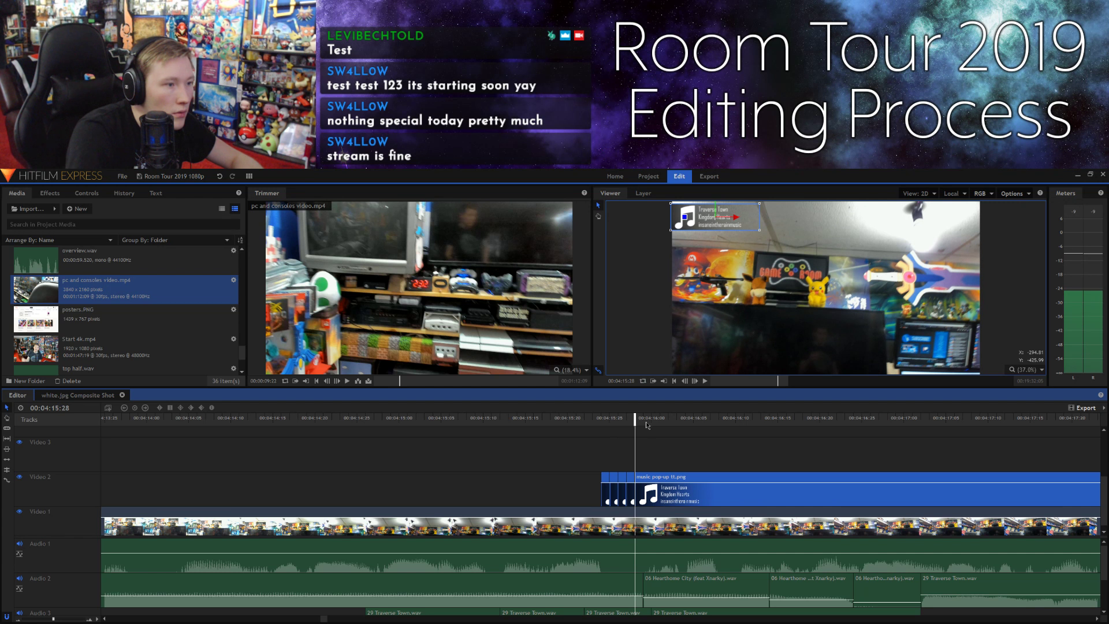
left_click(645, 422)
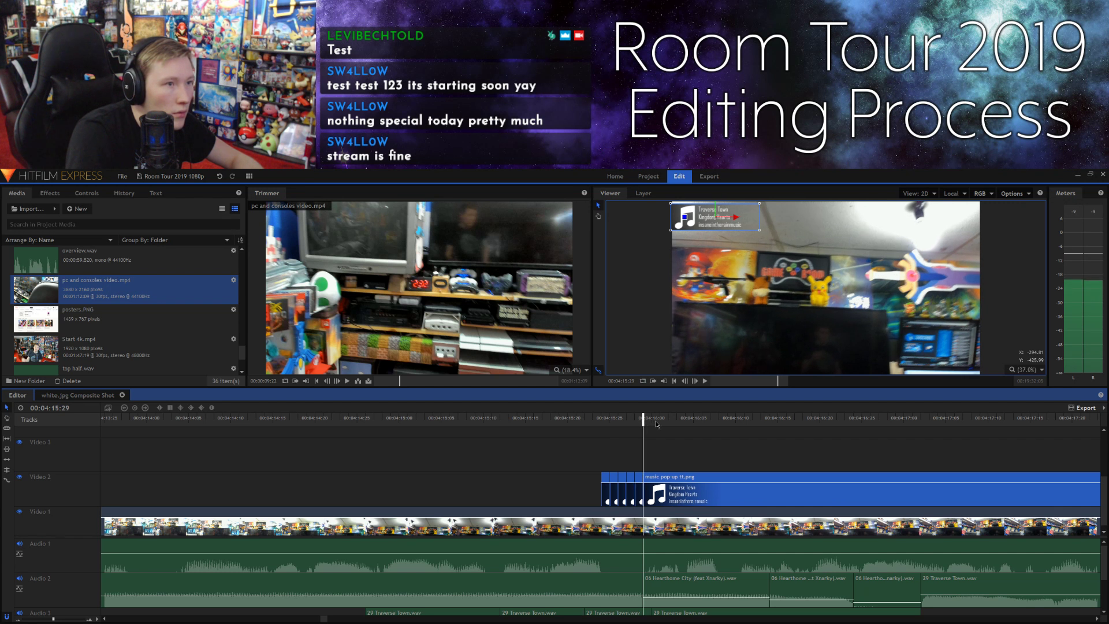
left_click(653, 422)
key("ctrl+shift+d")
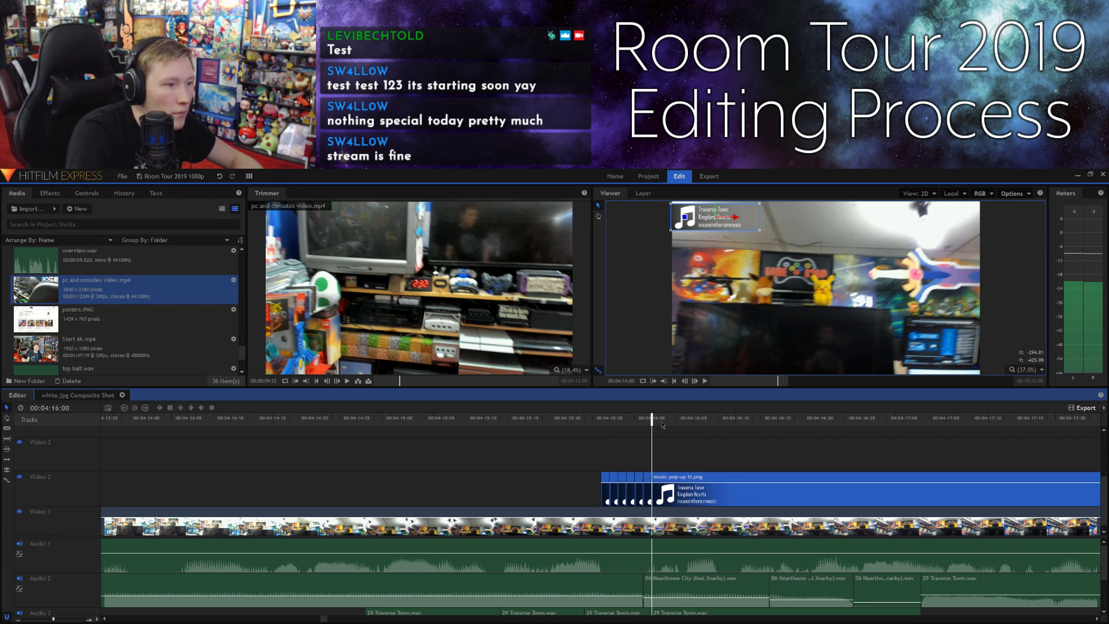
left_click(662, 421)
key("ctrl+shift+d")
left_click(670, 422)
key("ctrl+shift+d")
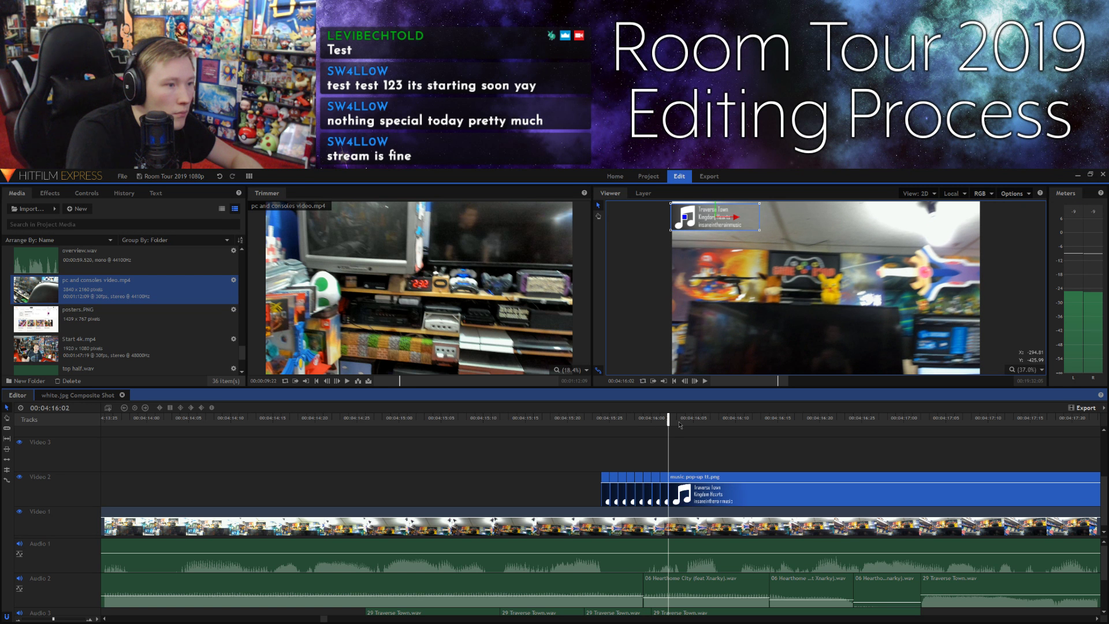
left_click(677, 444)
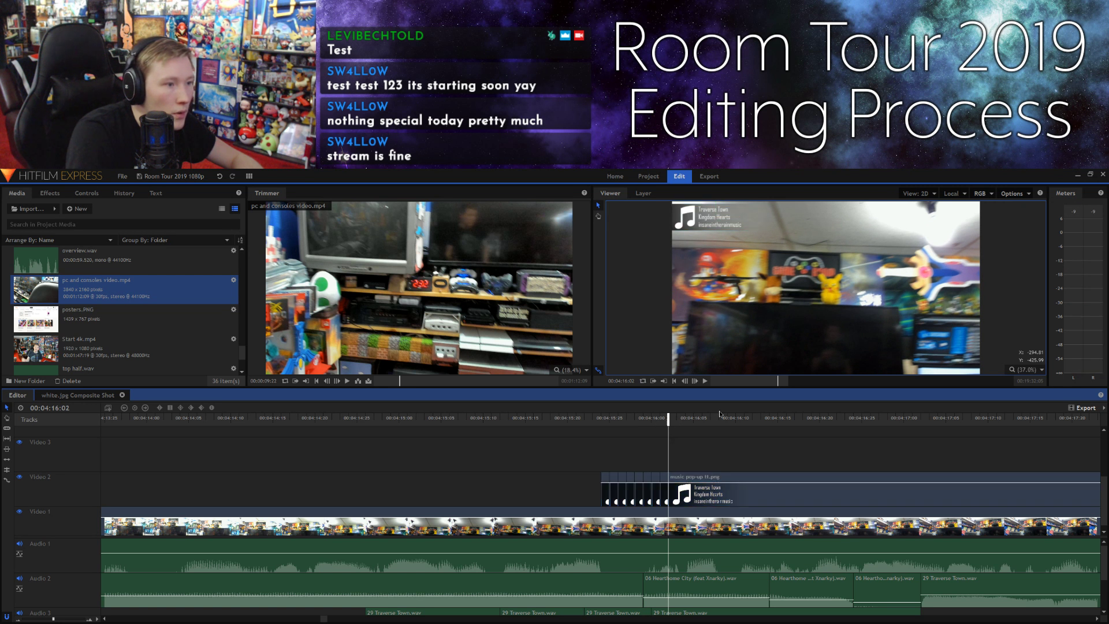
Step: Shift the one-frame pop-up pieces at 00:04:16:01, 00:04:16:00 and 00:04:15:29 progressively further left past the picture's edge
left_click(684, 380)
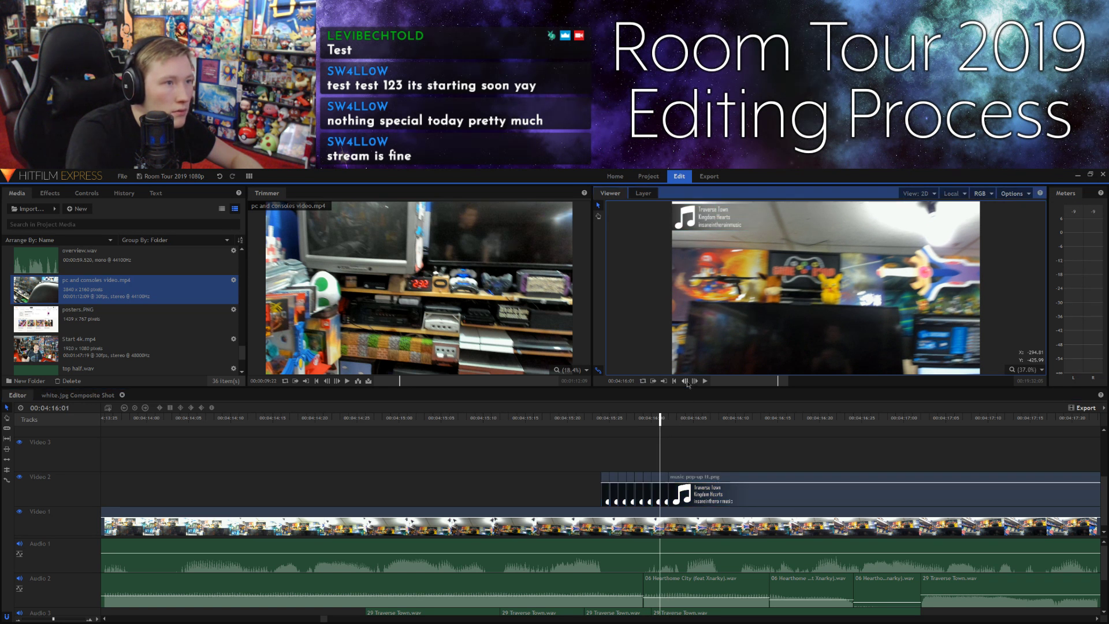
left_click(667, 478)
left_click_drag(737, 220, 732, 220)
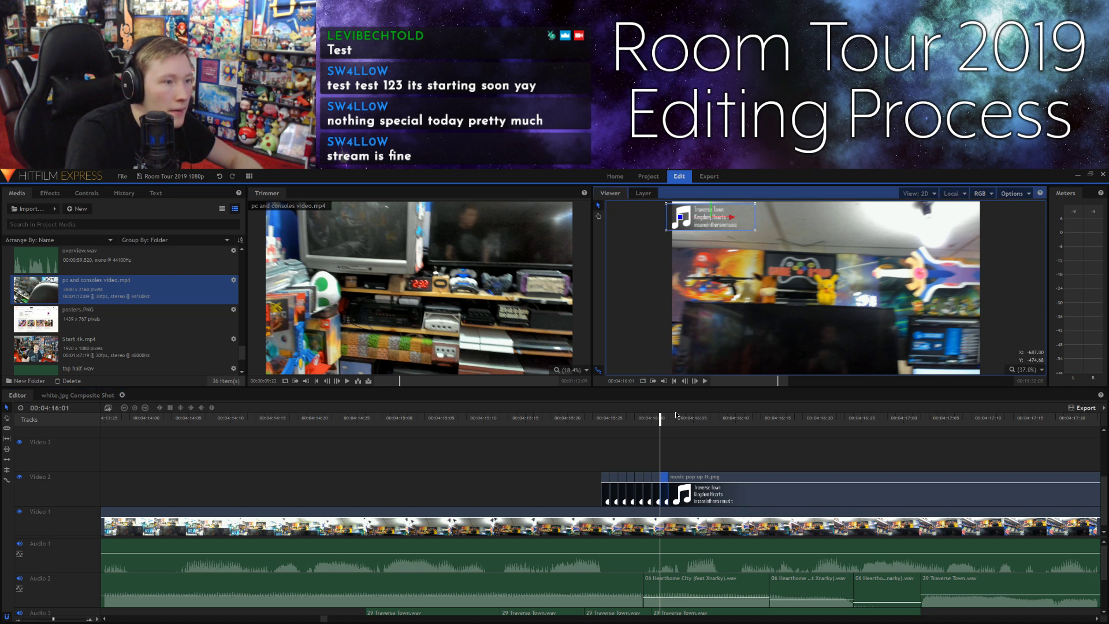
left_click(685, 381)
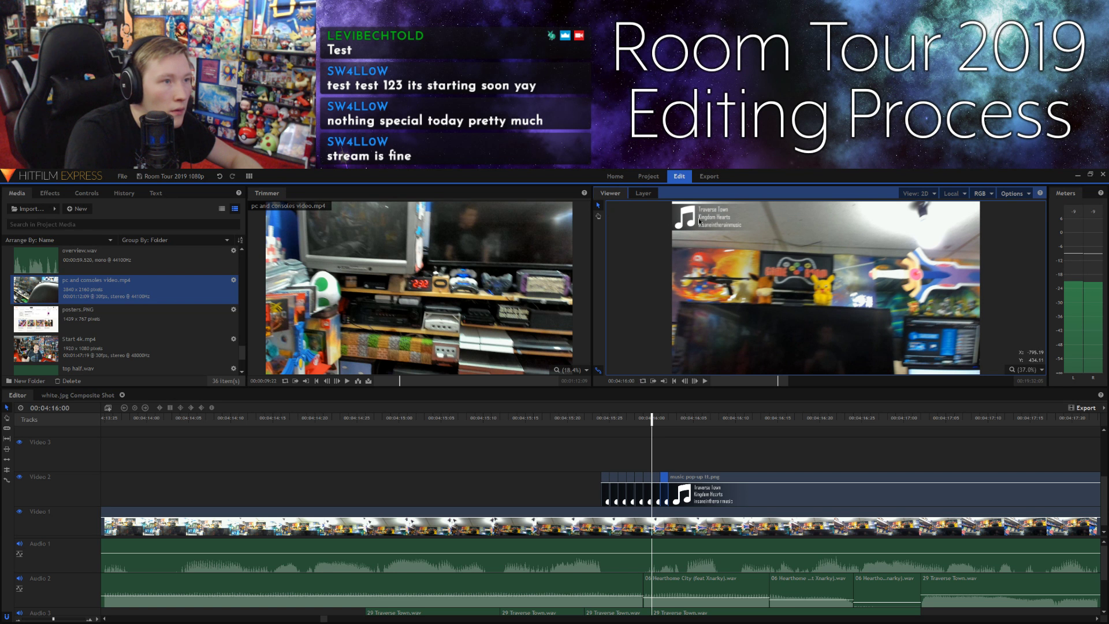
left_click_drag(735, 218, 722, 217)
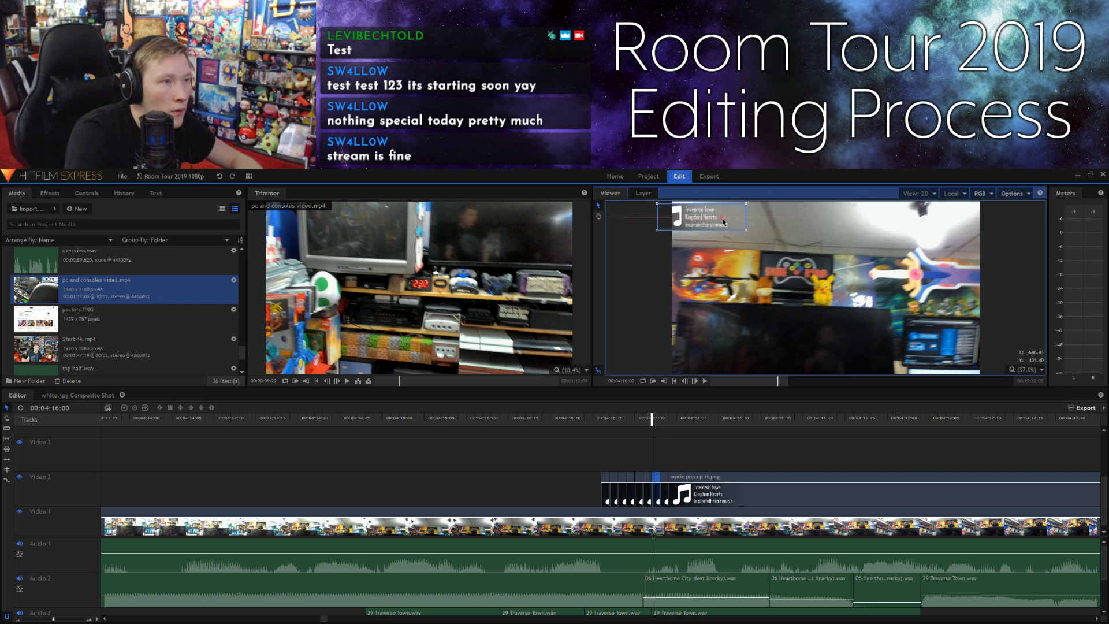
key("Left")
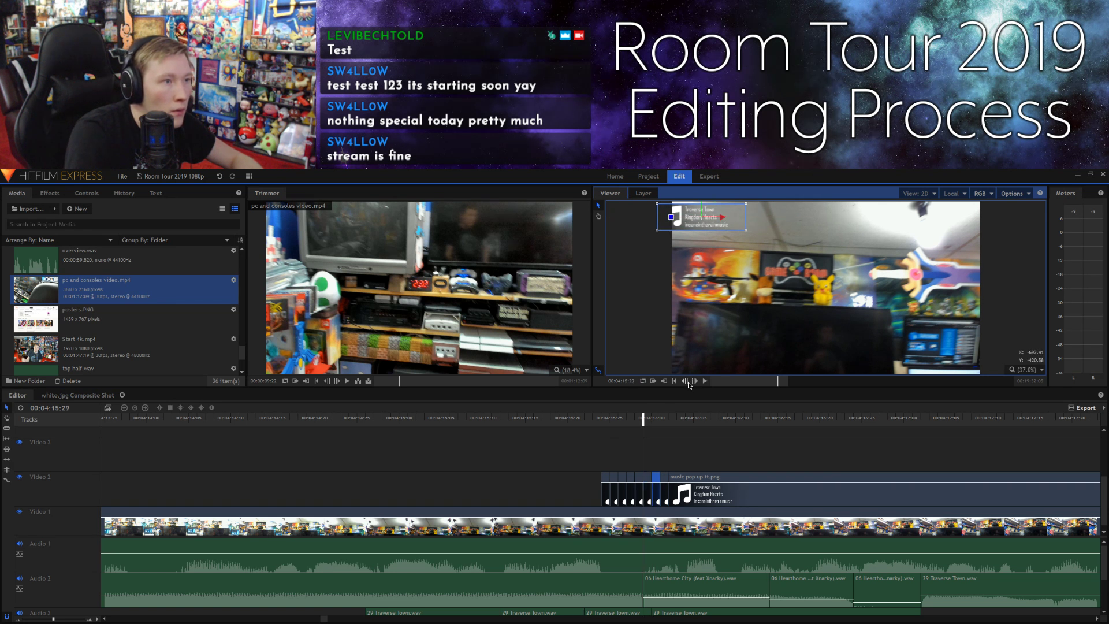
left_click_drag(722, 217, 710, 217)
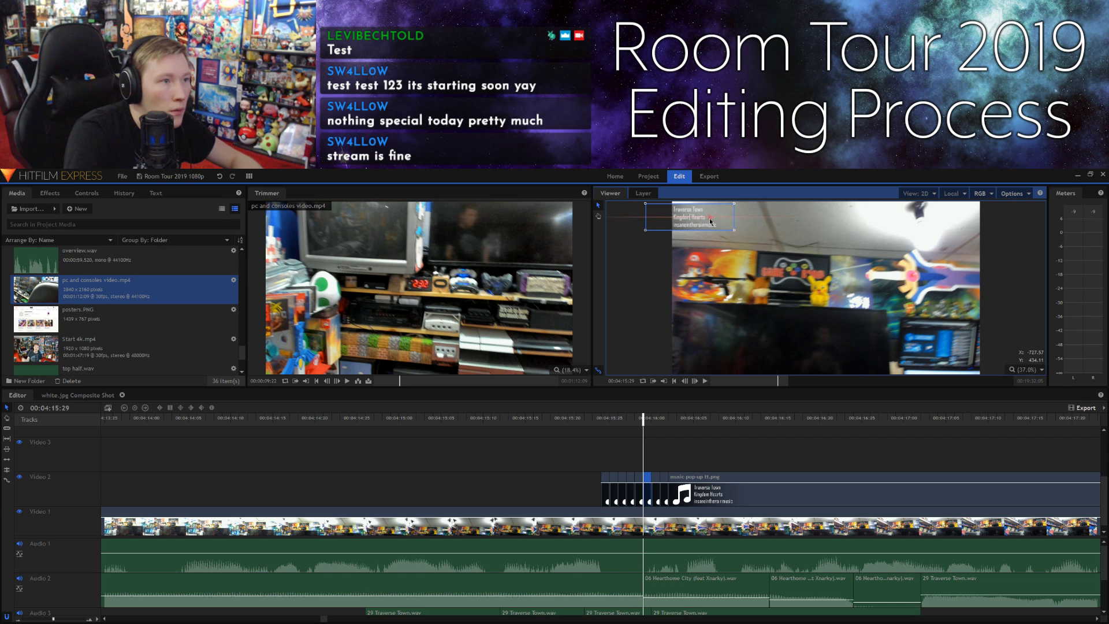
Step: Shift the pop-up pieces at 00:04:15:28 and 00:04:15:27 further left so only part of their text remains in the picture
left_click(686, 381)
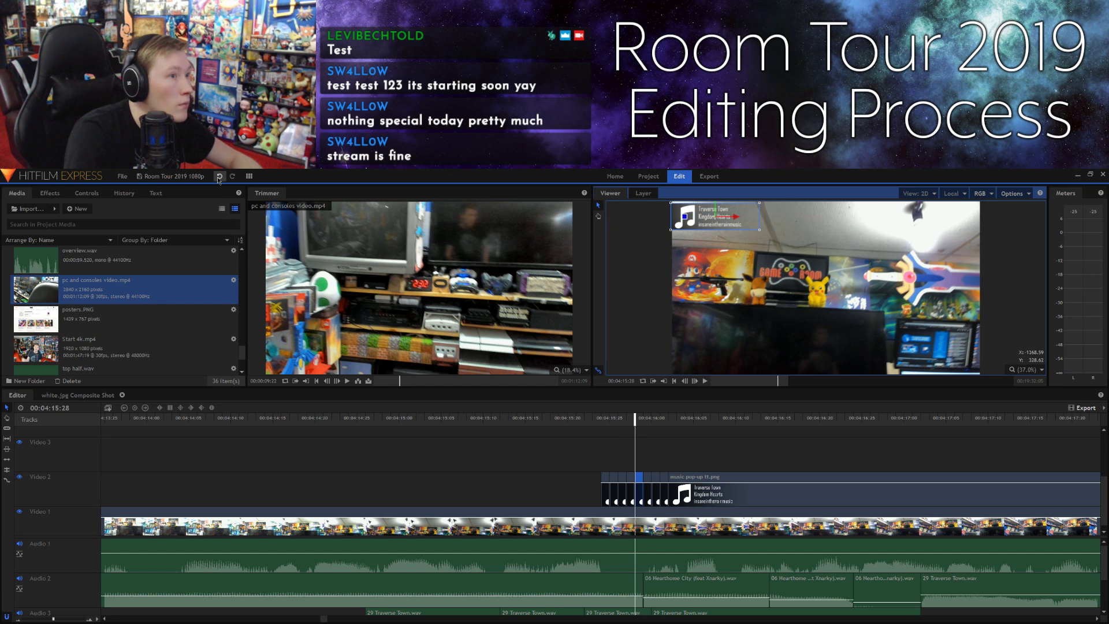
left_click_drag(736, 216, 701, 216)
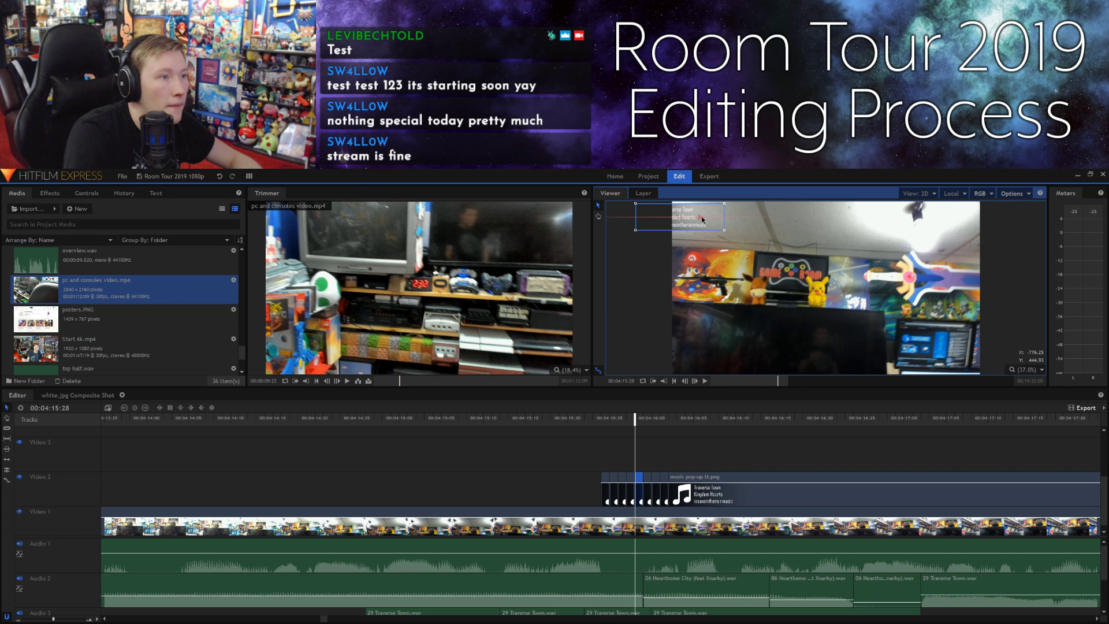
left_click(686, 382)
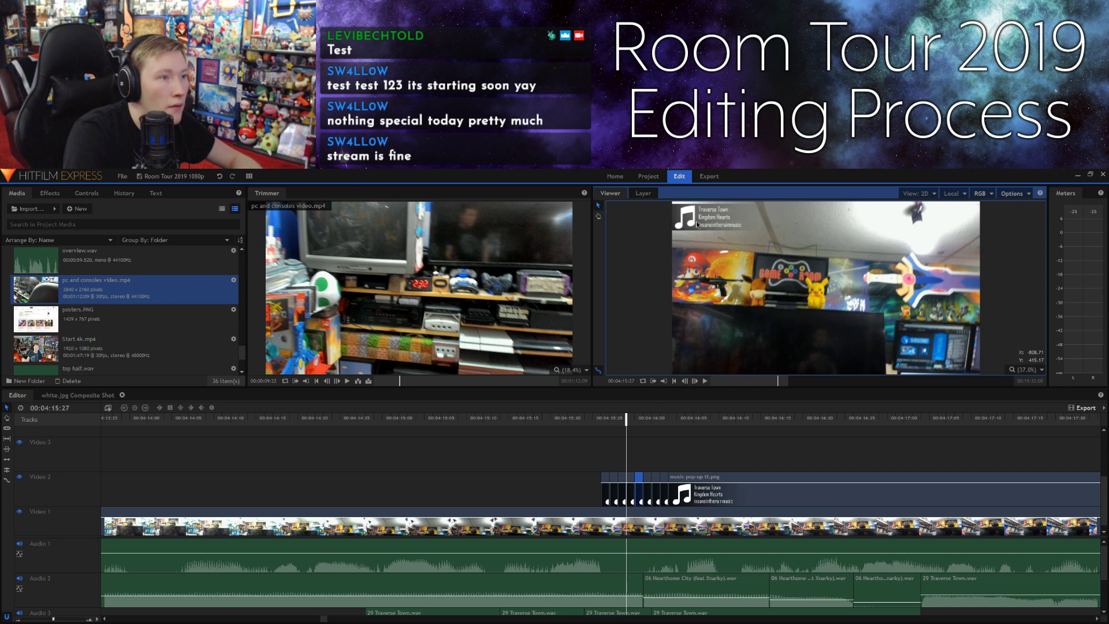
left_click(735, 216)
left_click_drag(735, 217, 692, 218)
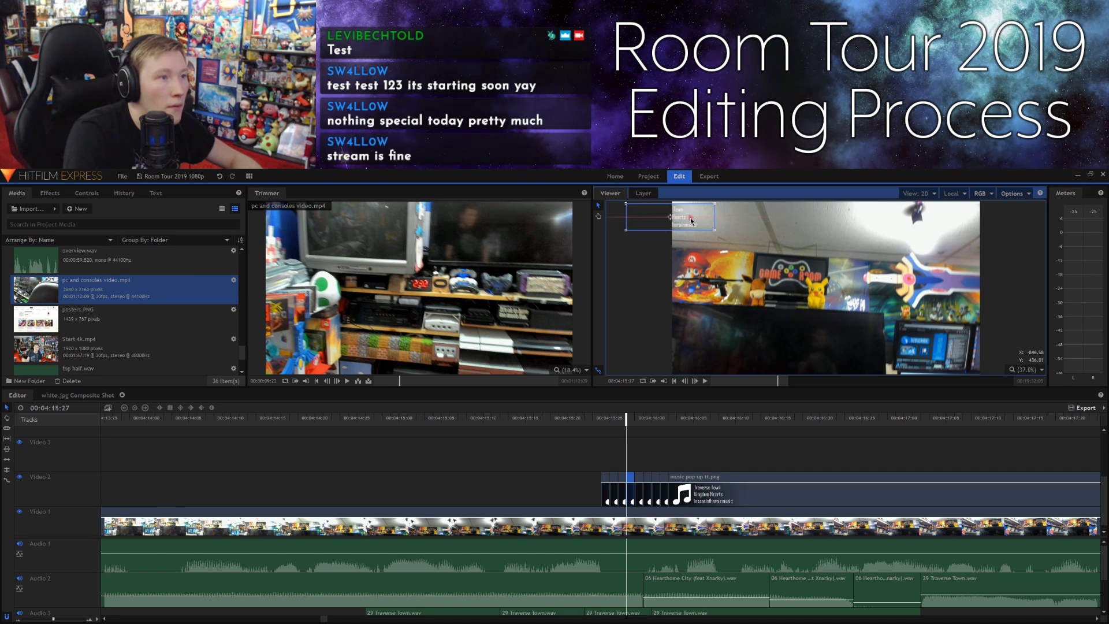
left_click(694, 381)
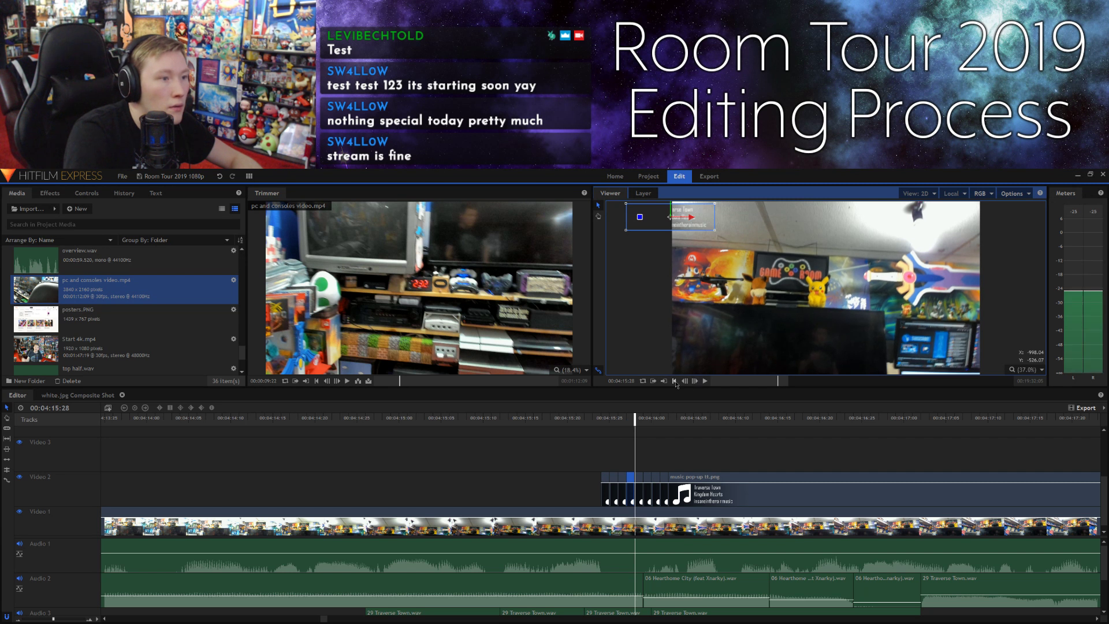
Step: Return the playhead from the timeline's start to the one-frame pop-up pieces at 00:04:15:27
left_click(675, 381)
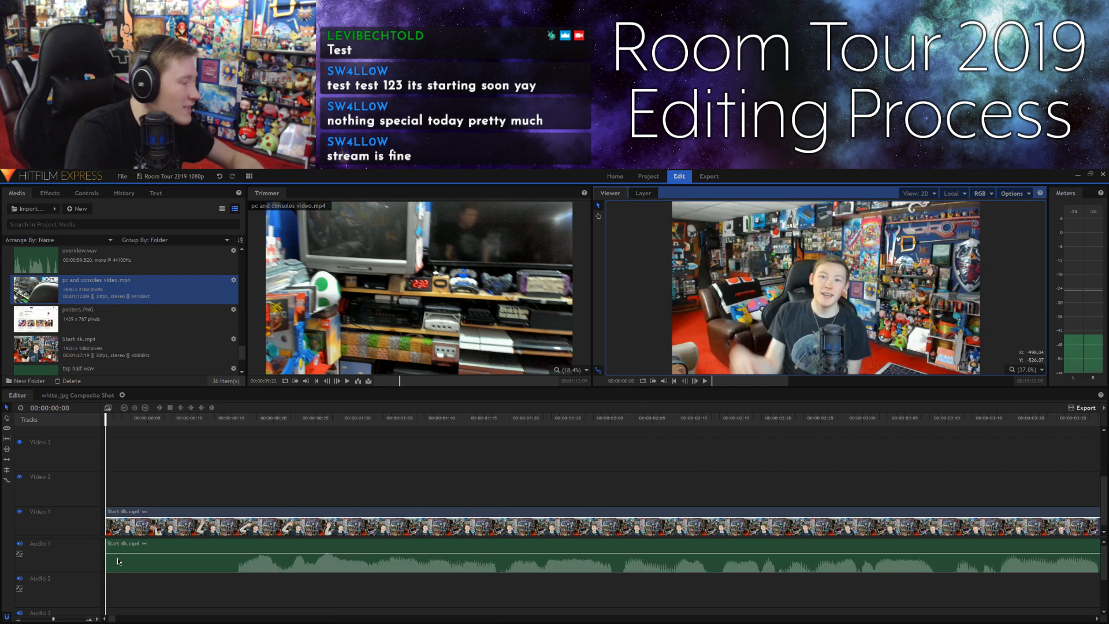
left_click(36, 621)
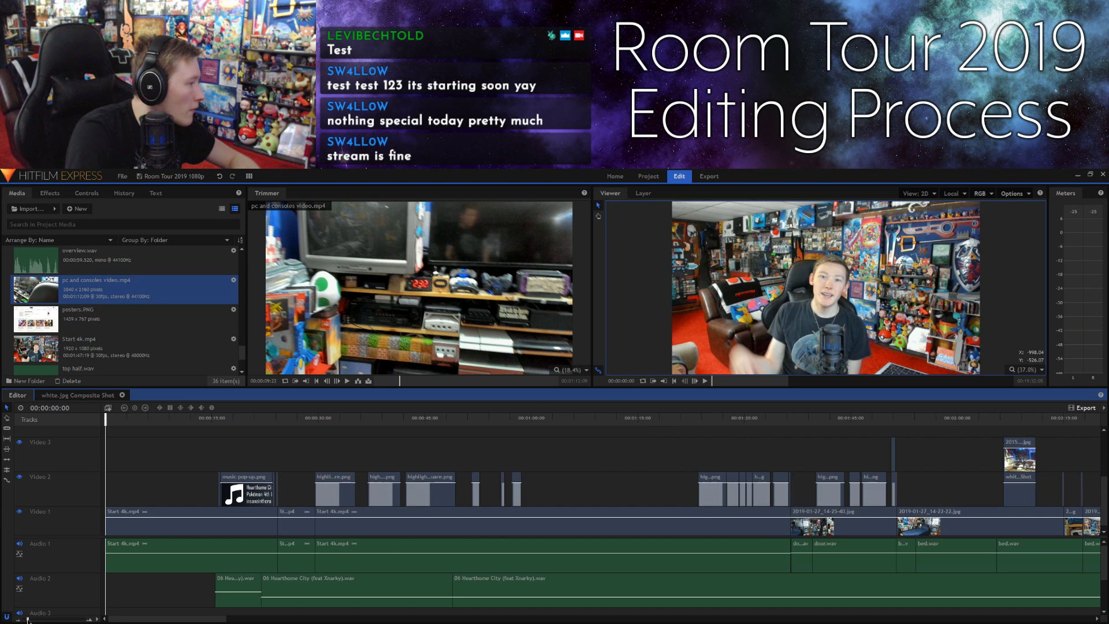
left_click_drag(27, 621, 26, 622)
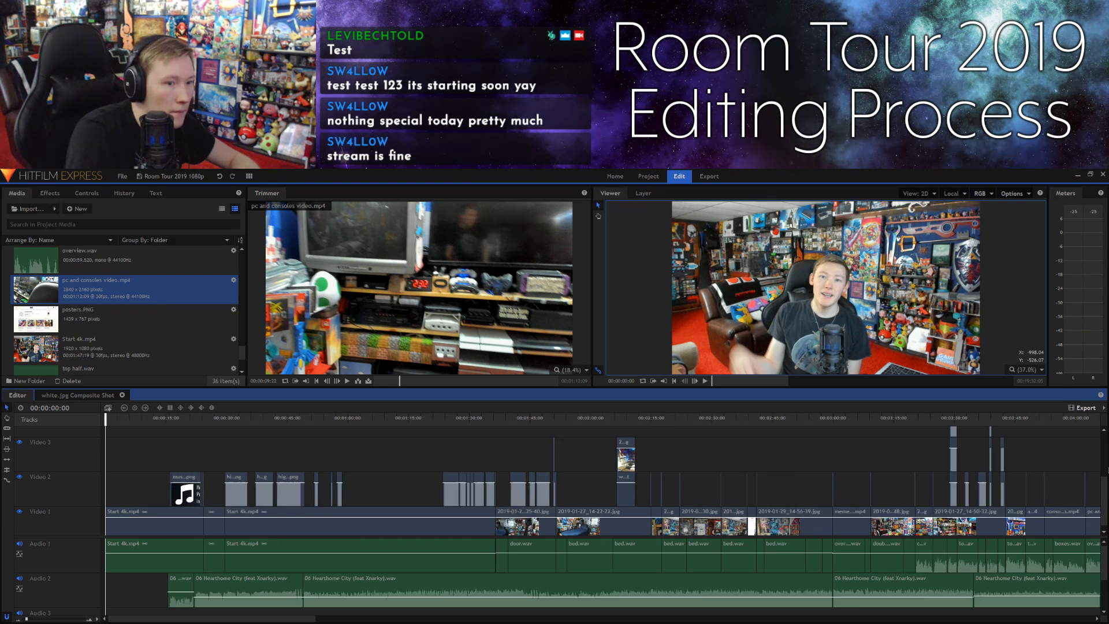
scroll(743, 621, "down", 6)
scroll(743, 621, "up", 2)
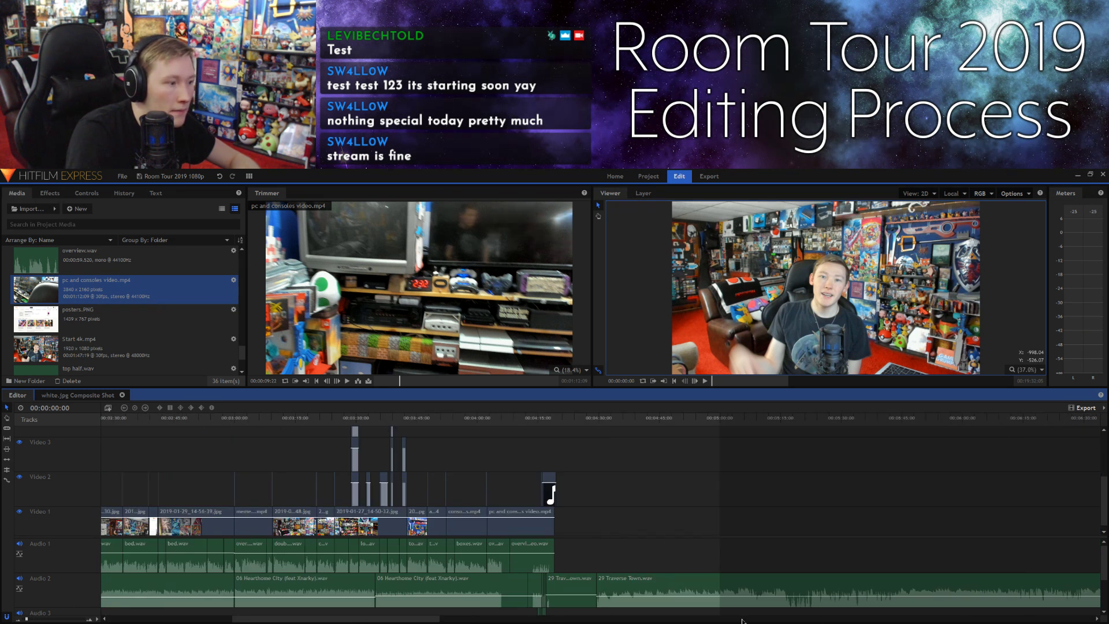
left_click(540, 421)
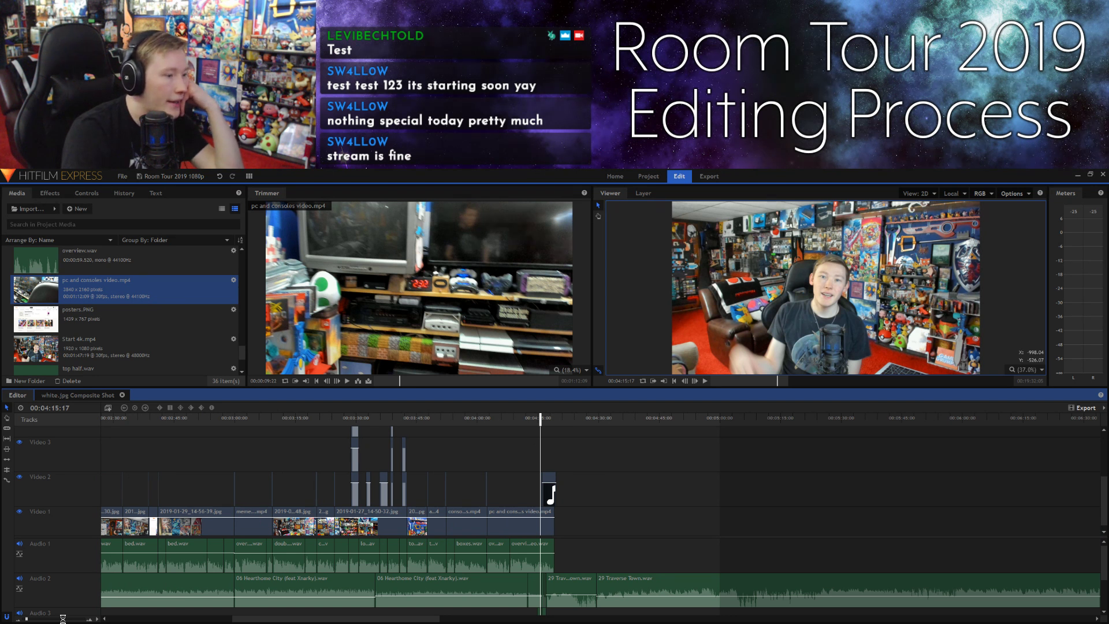
mouse_move(522, 621)
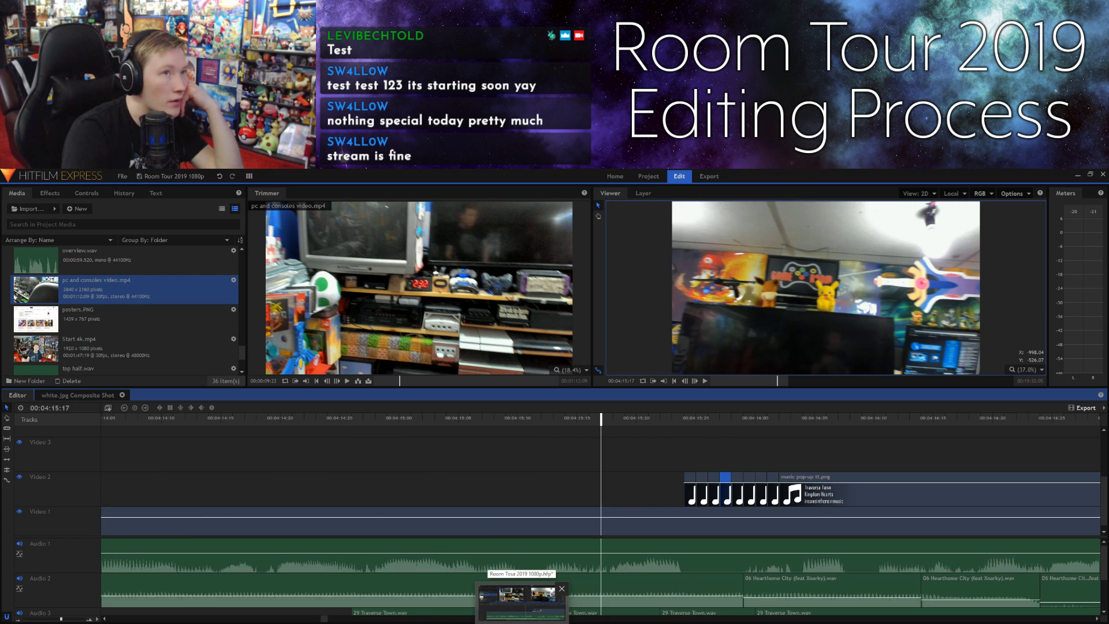
left_click(726, 421)
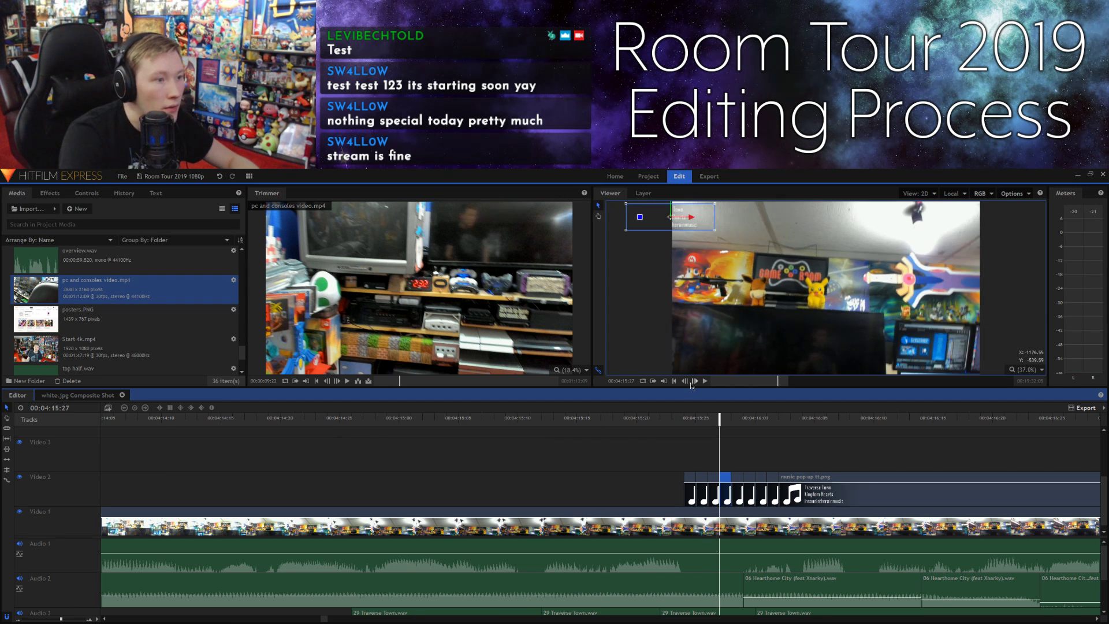
Step: Compare the pop-up offsets at 00:04:15:27 and 00:04:15:28, and shift the piece at 00:04:15:26 further left past the picture's edge
left_click(694, 382)
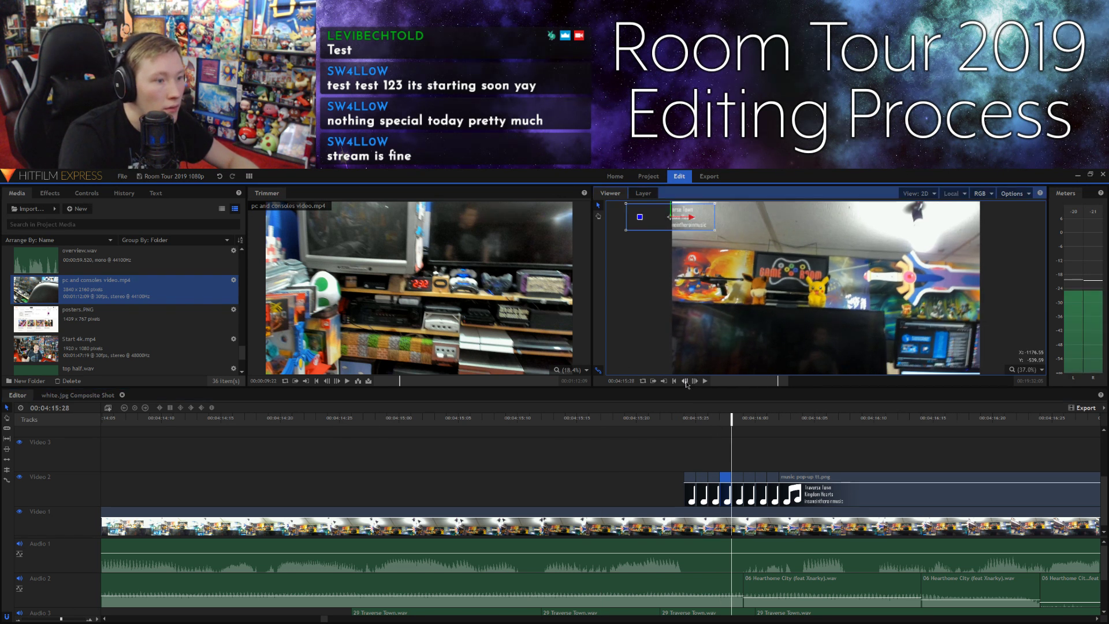
left_click(687, 383)
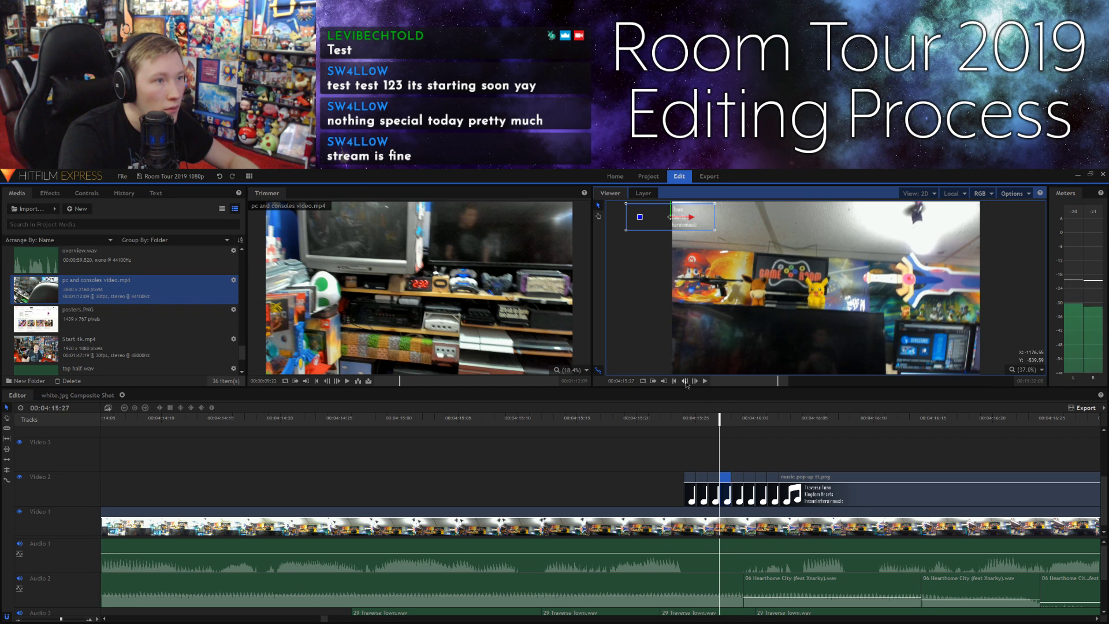
left_click(686, 382)
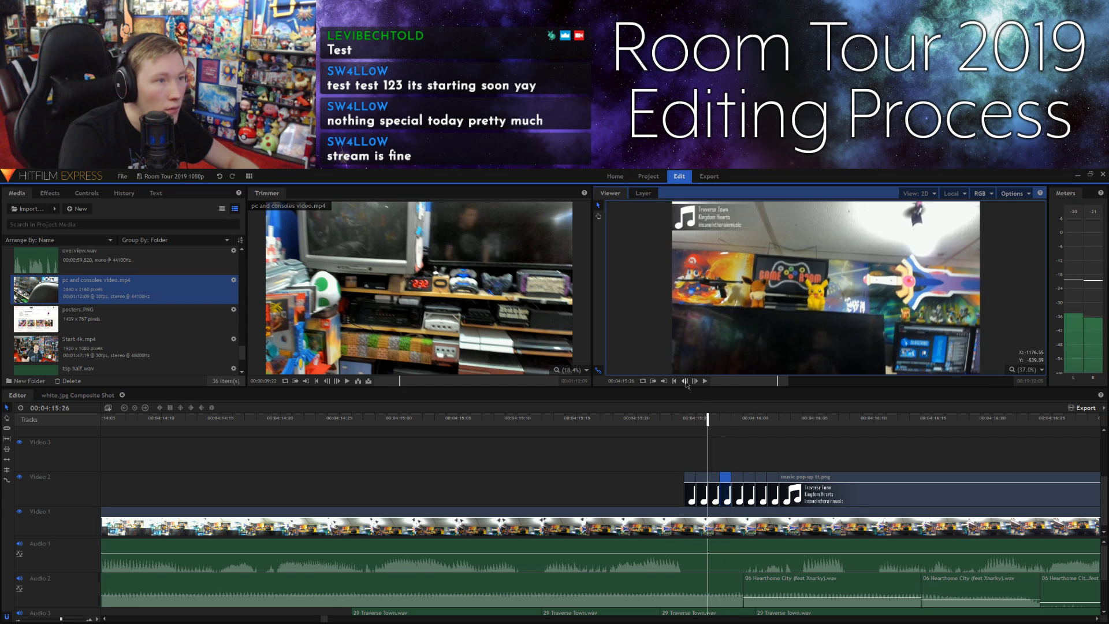
left_click_drag(729, 224, 676, 216)
left_click(685, 382)
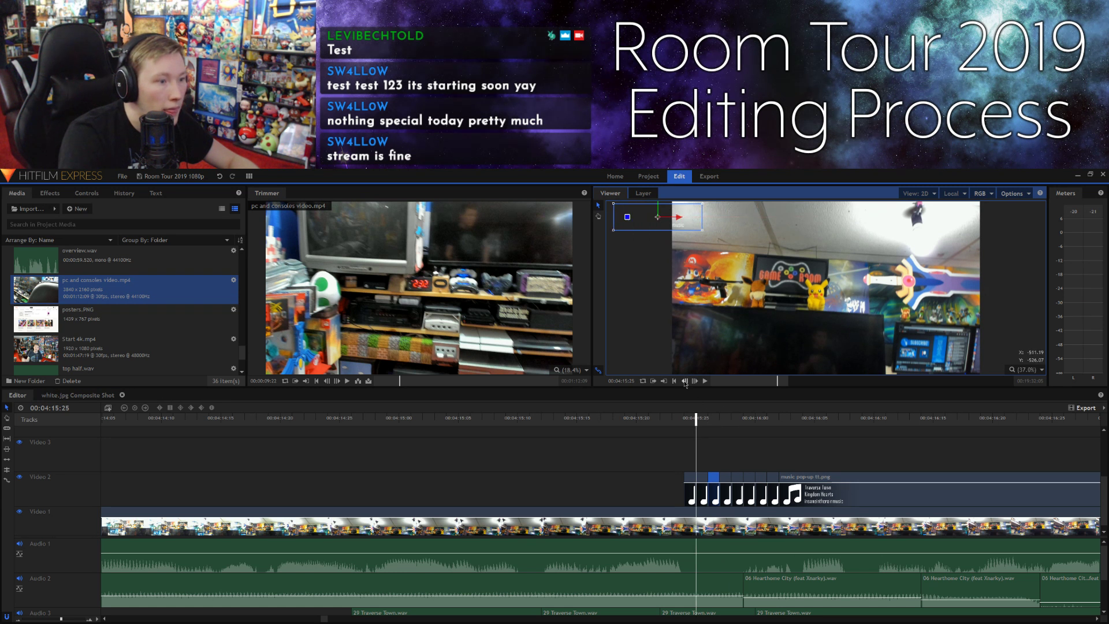
Step: Move the pop-up pieces at 00:04:15:25 and 00:04:15:24 further left until their visible content is outside the picture
left_click(705, 480)
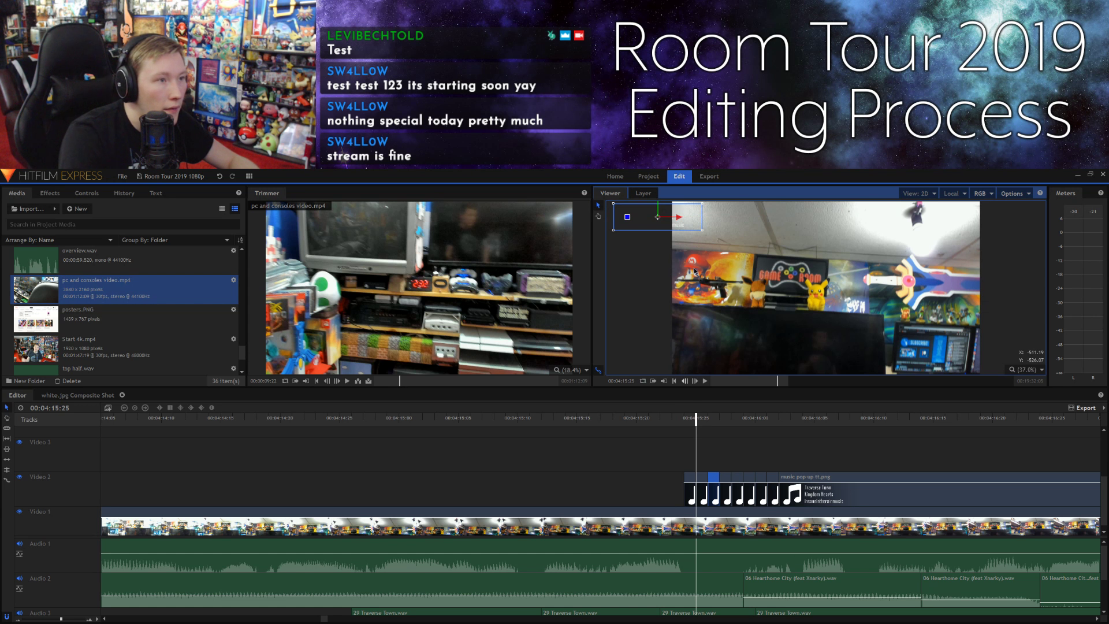
left_click_drag(736, 214, 664, 218)
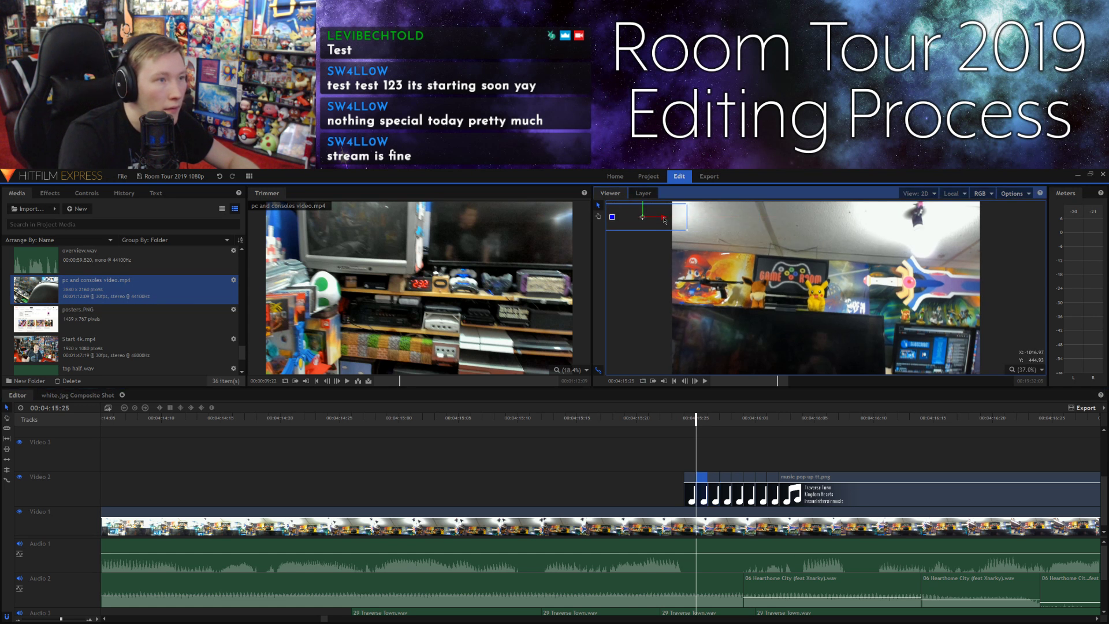
left_click(685, 382)
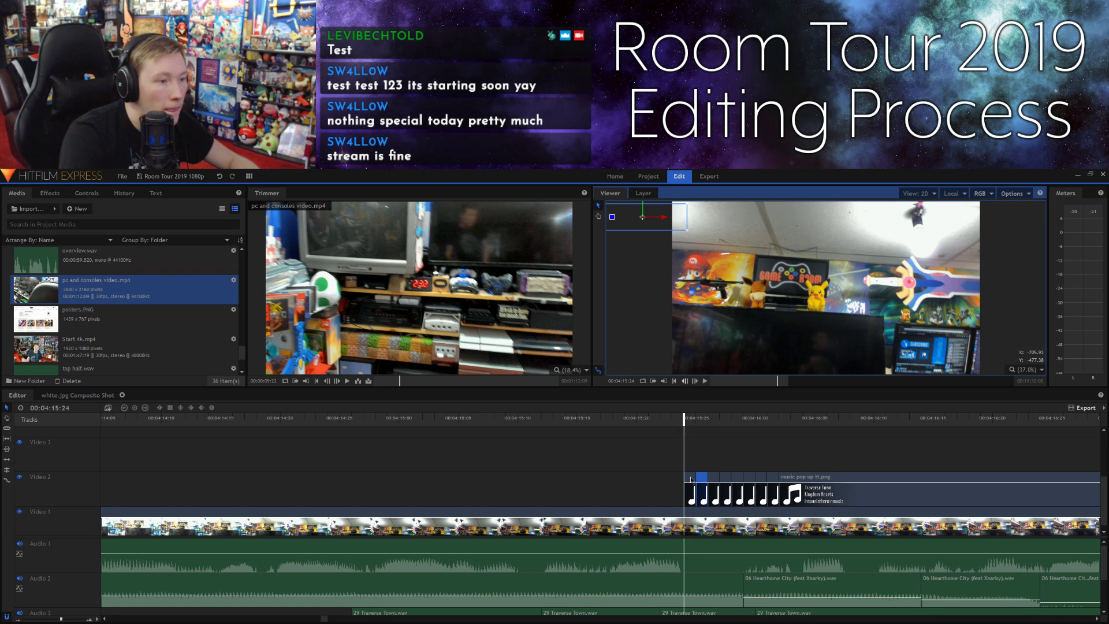
left_click(691, 479)
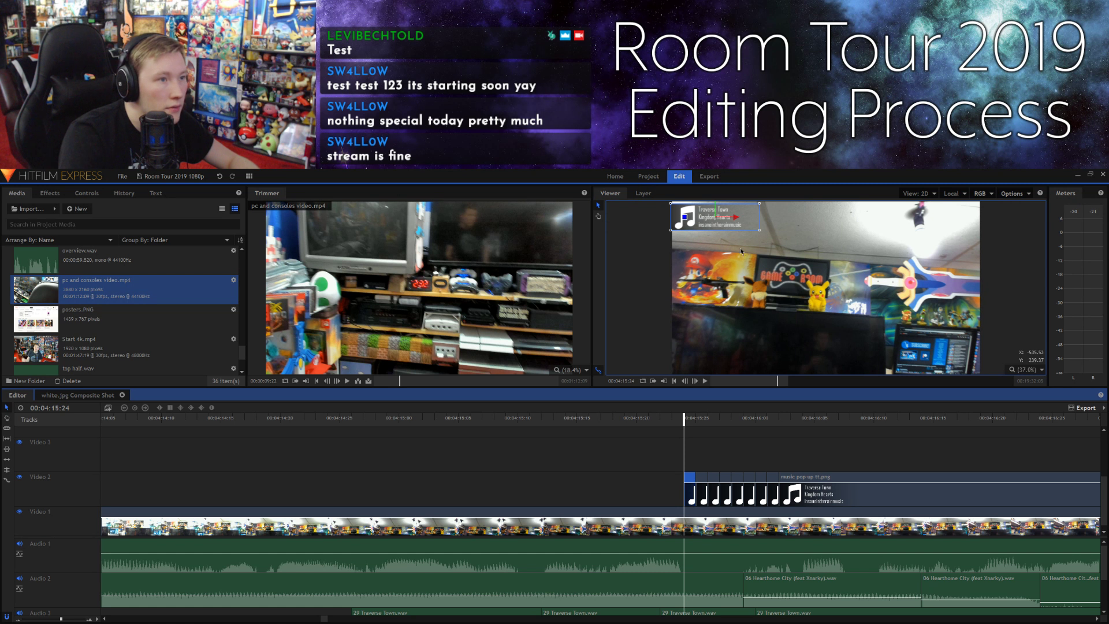
left_click_drag(737, 221, 658, 226)
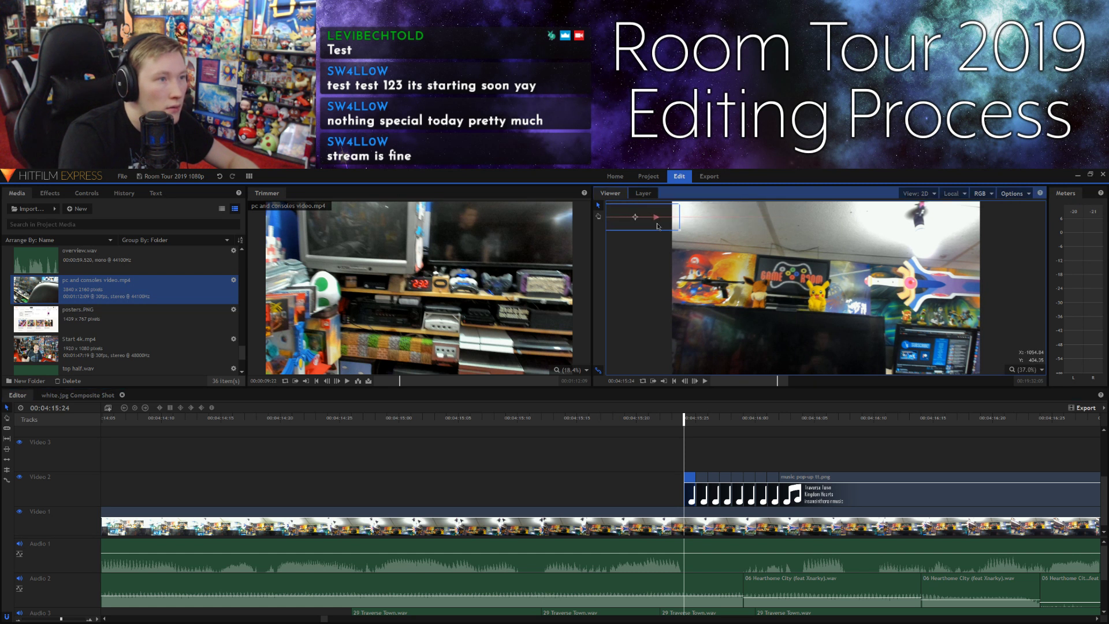
left_click(653, 472)
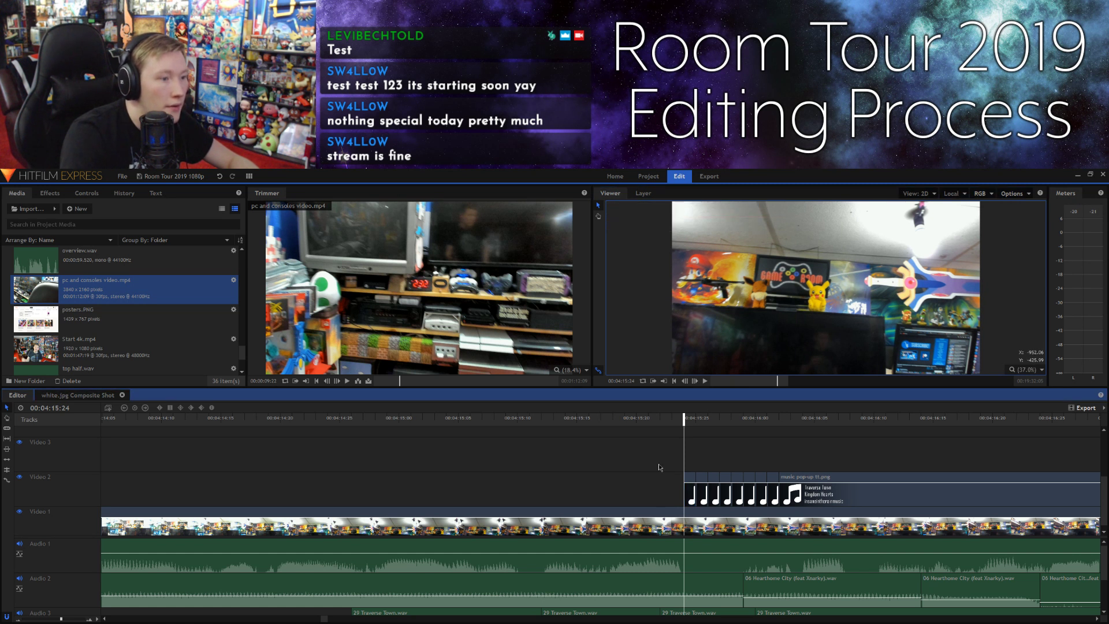
left_click_drag(61, 618, 34, 618)
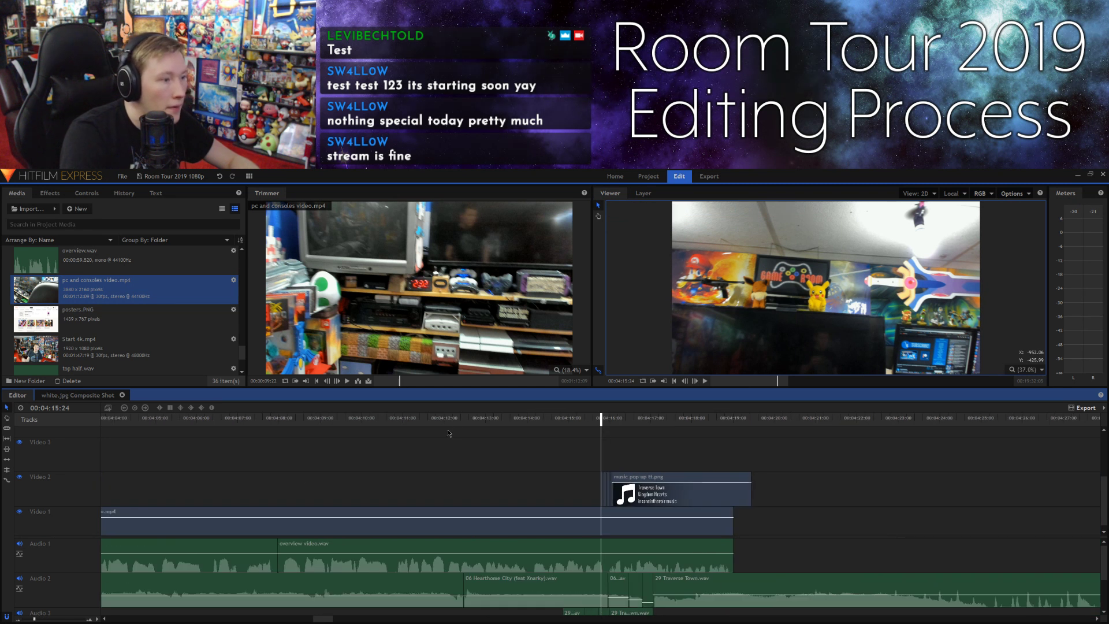
Step: Move all the music pop-up pieces from the Video 2 track up to the Video 3 track, keeping their timing
left_click(495, 420)
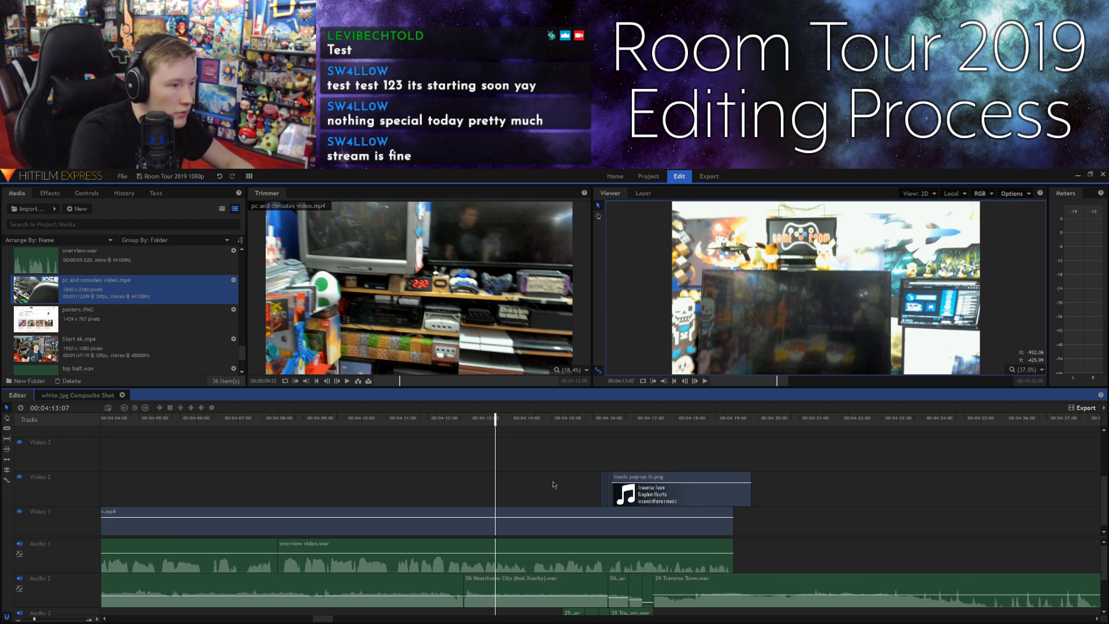
left_click(685, 498)
left_click_drag(687, 495, 686, 464)
left_click(755, 505)
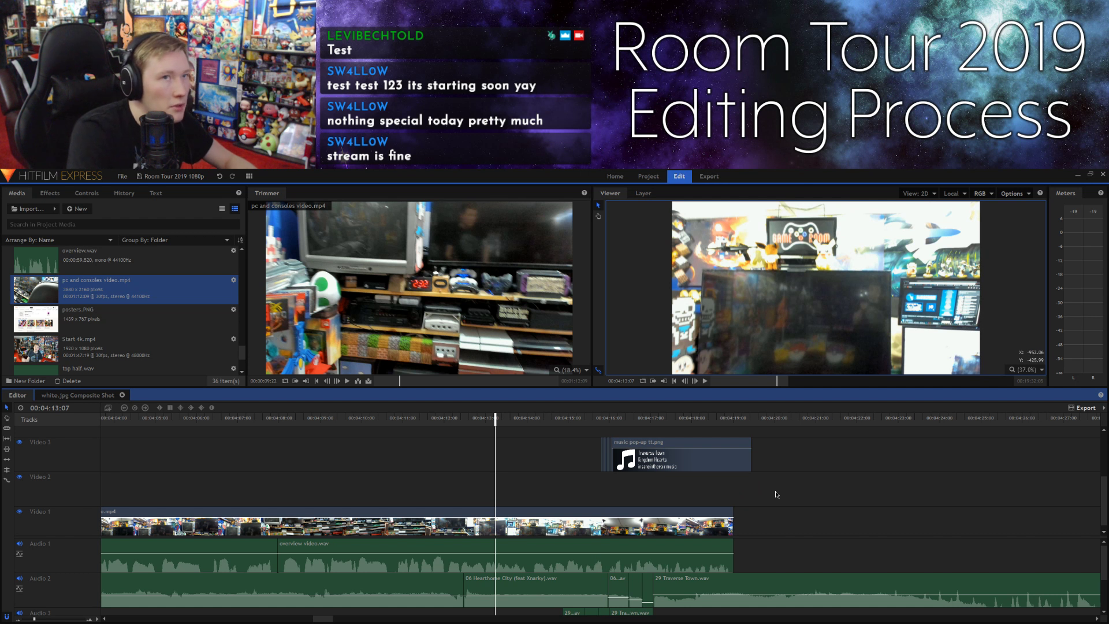
Step: Play back the pop-up's slide-in from 00:04:13:07 and again from 00:04:15:07 to check its timing
key("space")
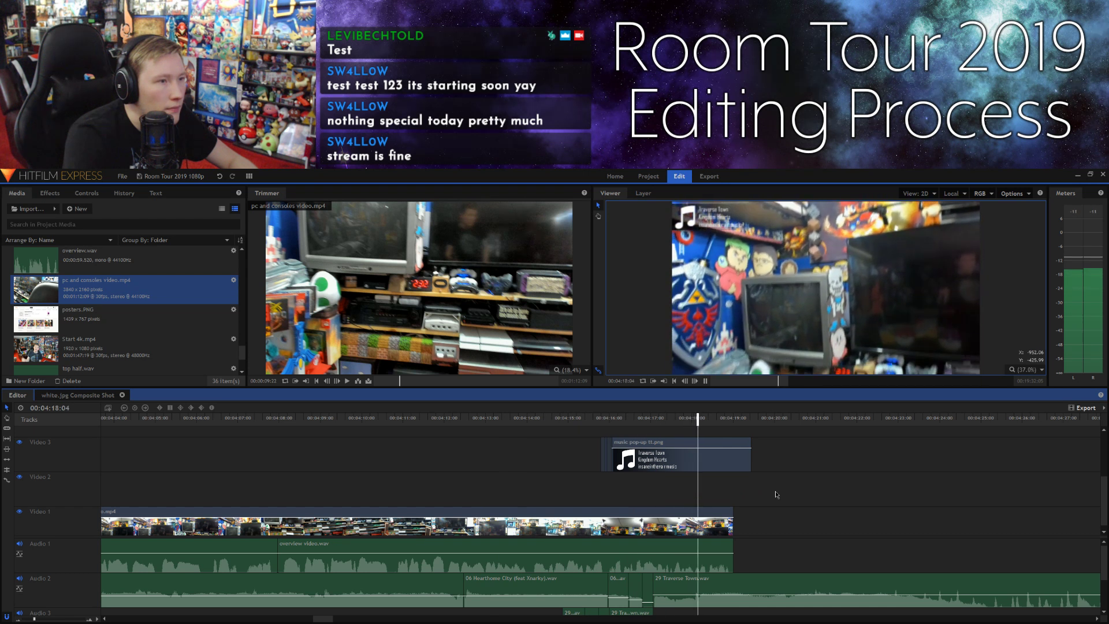
key("space")
left_click(578, 417)
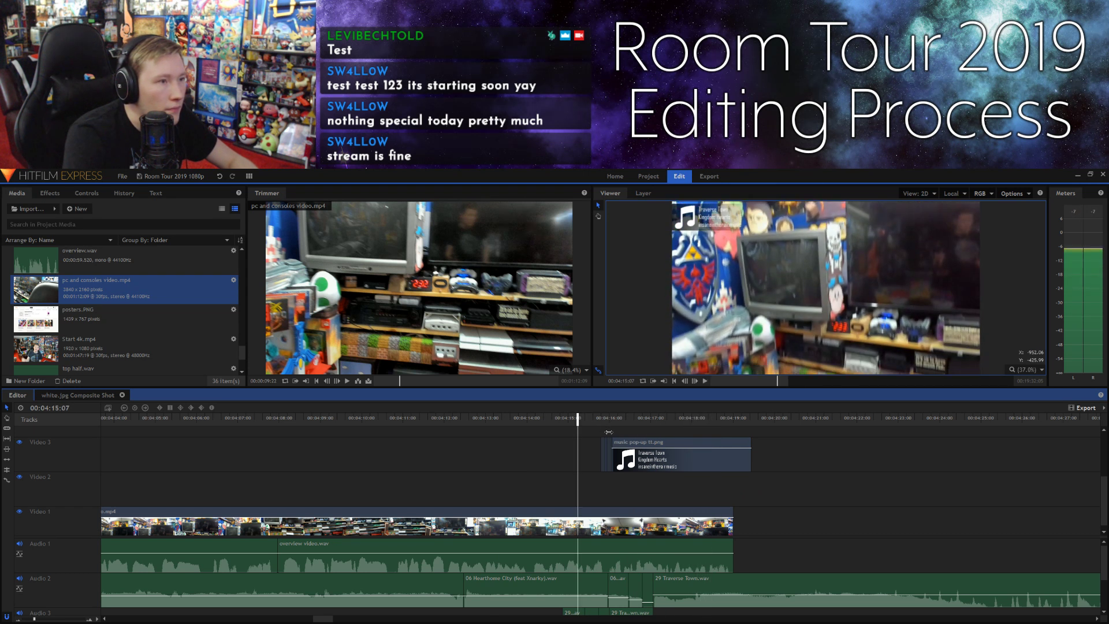
key("space")
key("space")
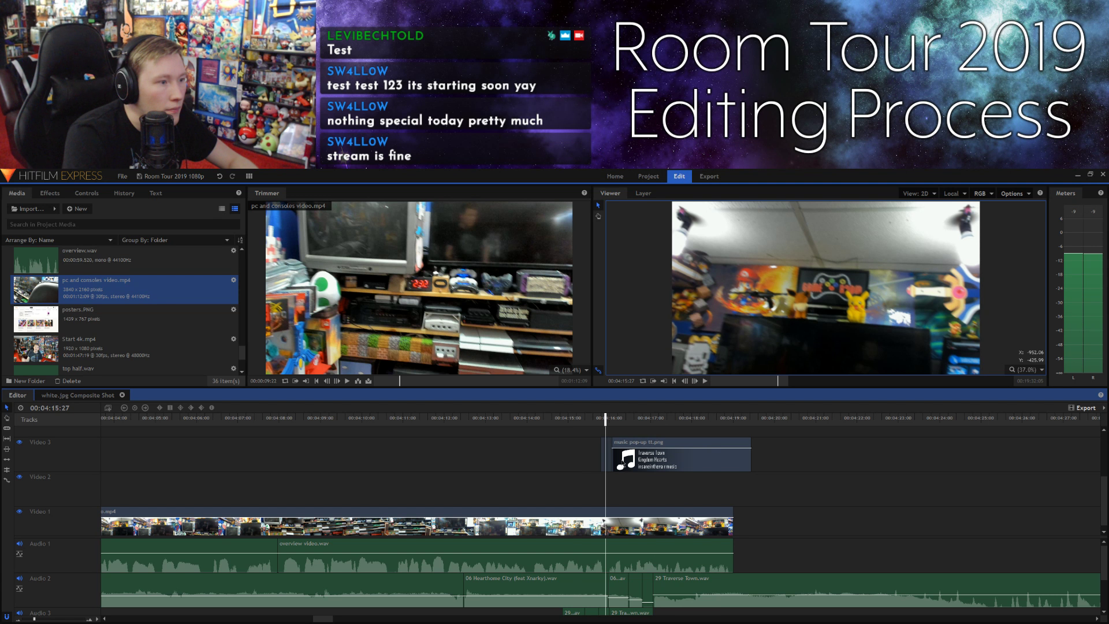
Step: Find the starting frame at 00:04:15:15 and shift the whole group of pop-up pieces on Video 3 earlier so it begins there
left_click(571, 419)
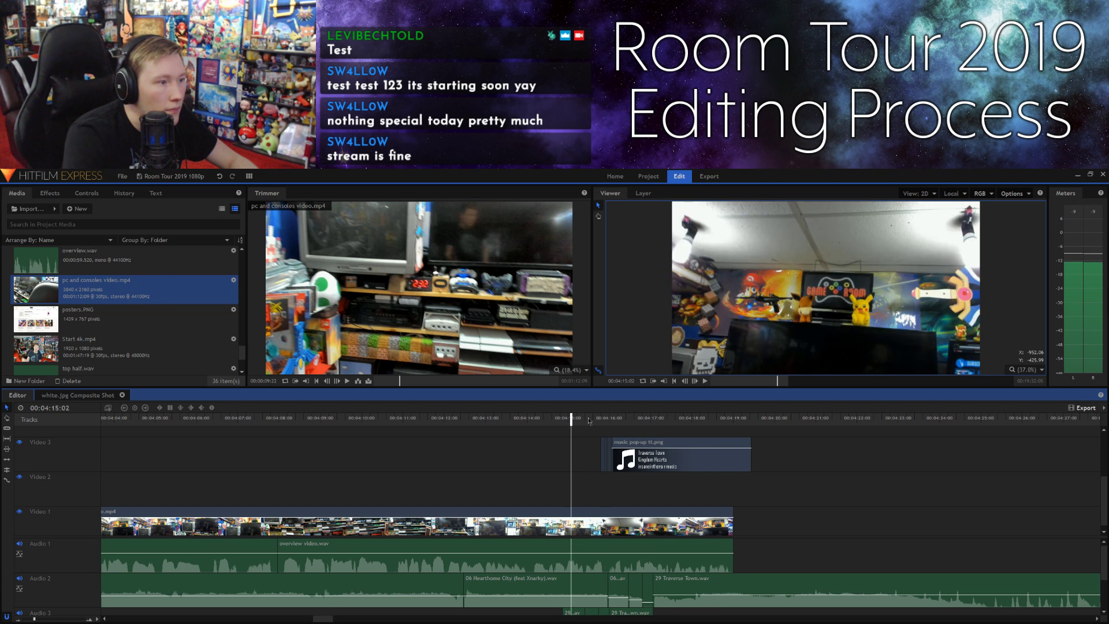
left_click(695, 381)
left_click(695, 381)
left_click(695, 380)
left_click(695, 381)
left_click(696, 381)
left_click(695, 381)
left_click(695, 380)
left_click(695, 381)
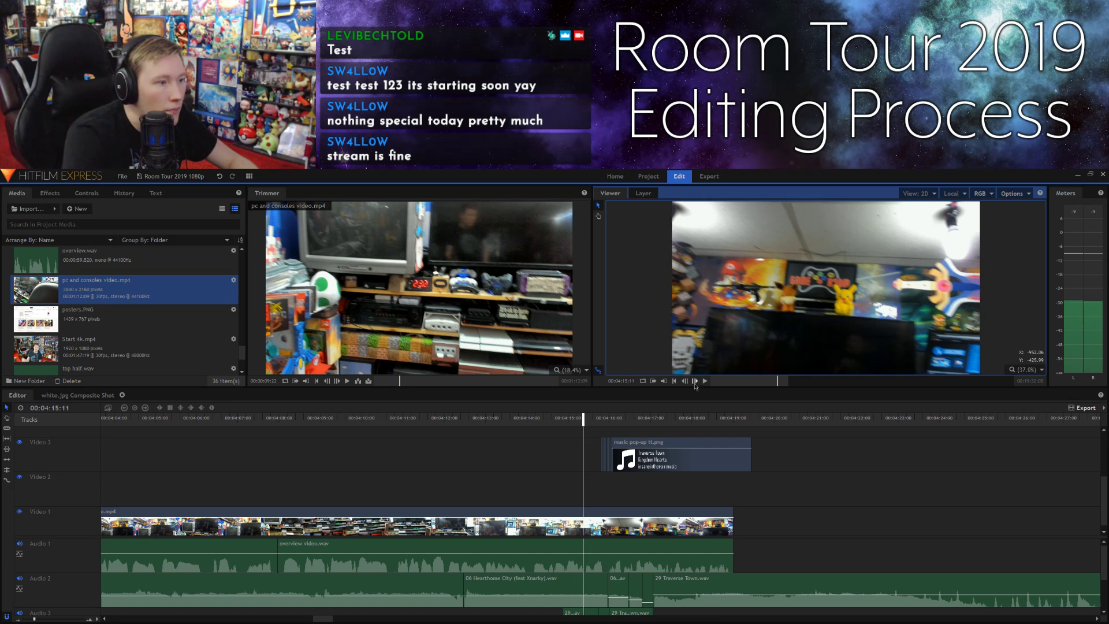
left_click(695, 381)
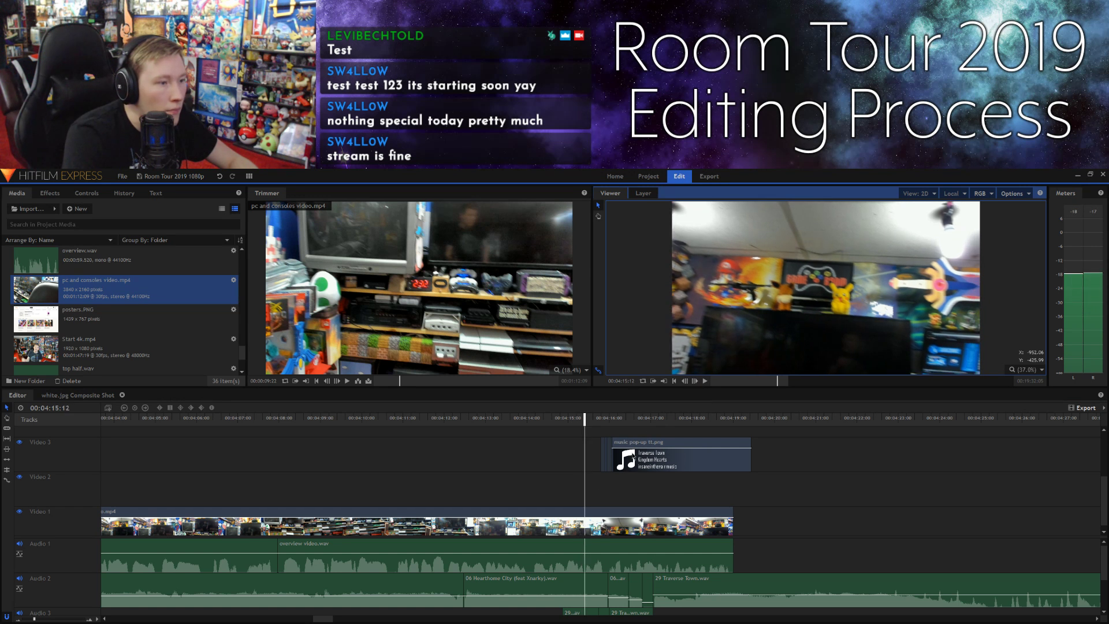
left_click(695, 381)
left_click(695, 381)
left_click(696, 380)
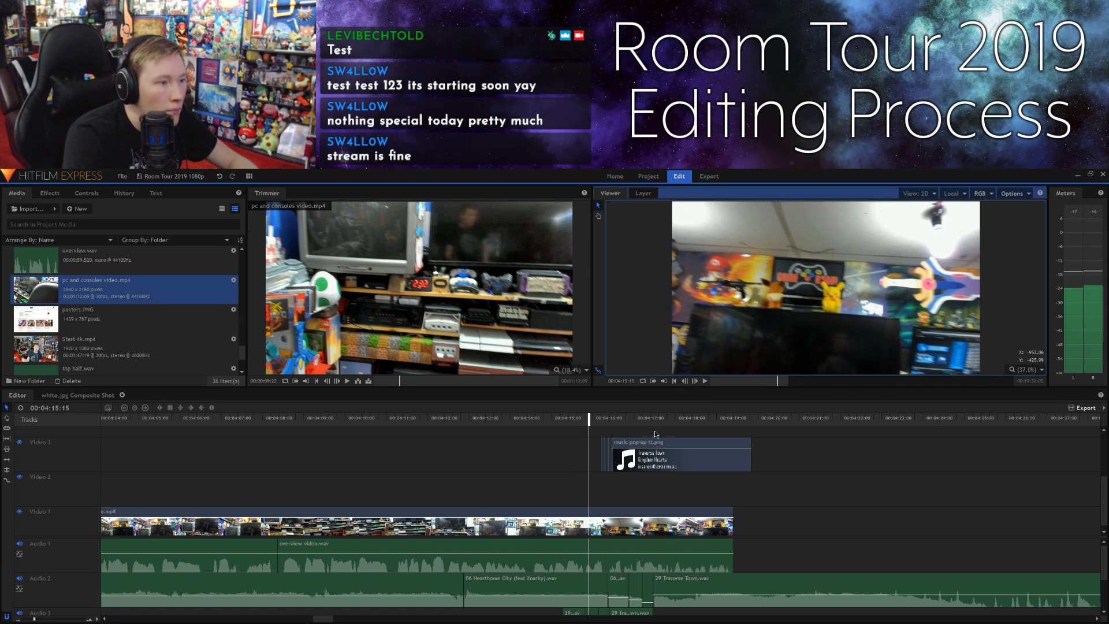
left_click_drag(662, 461, 650, 461)
left_click(662, 493)
Step: Play the section from 00:04:14:26 and extend the end of the long music pop-up clip to 00:04:21:20
left_click(564, 423)
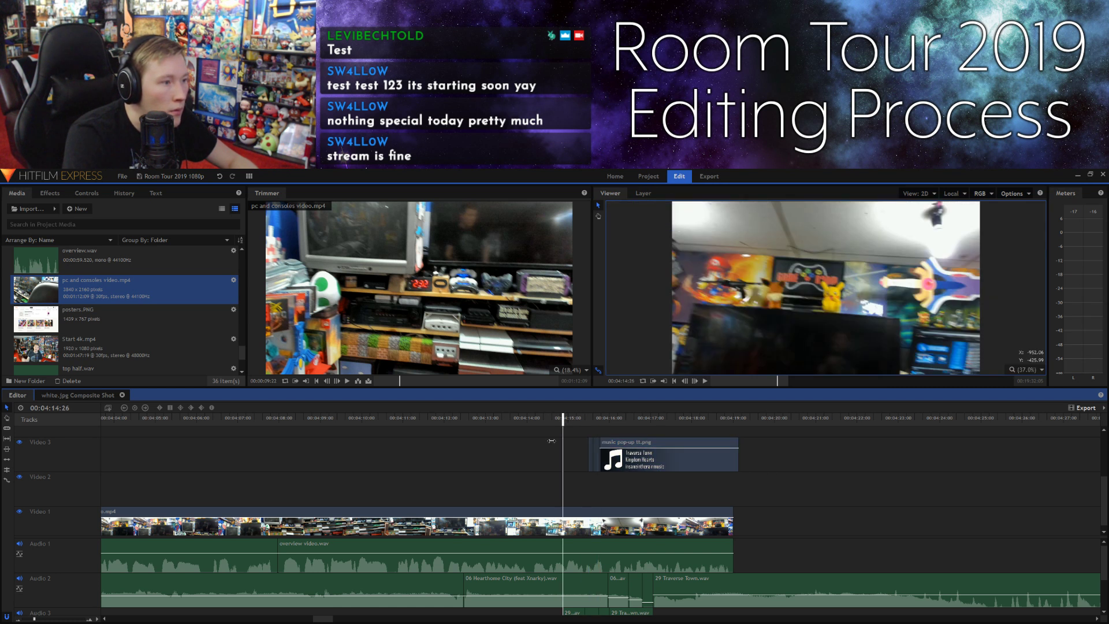
key("space")
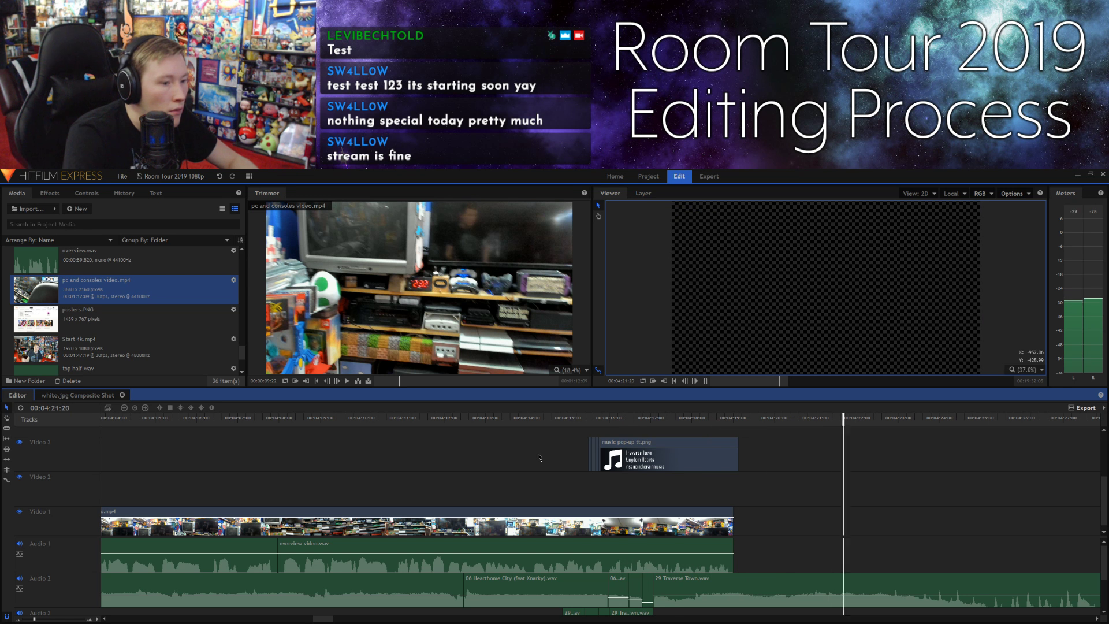
left_click(786, 423)
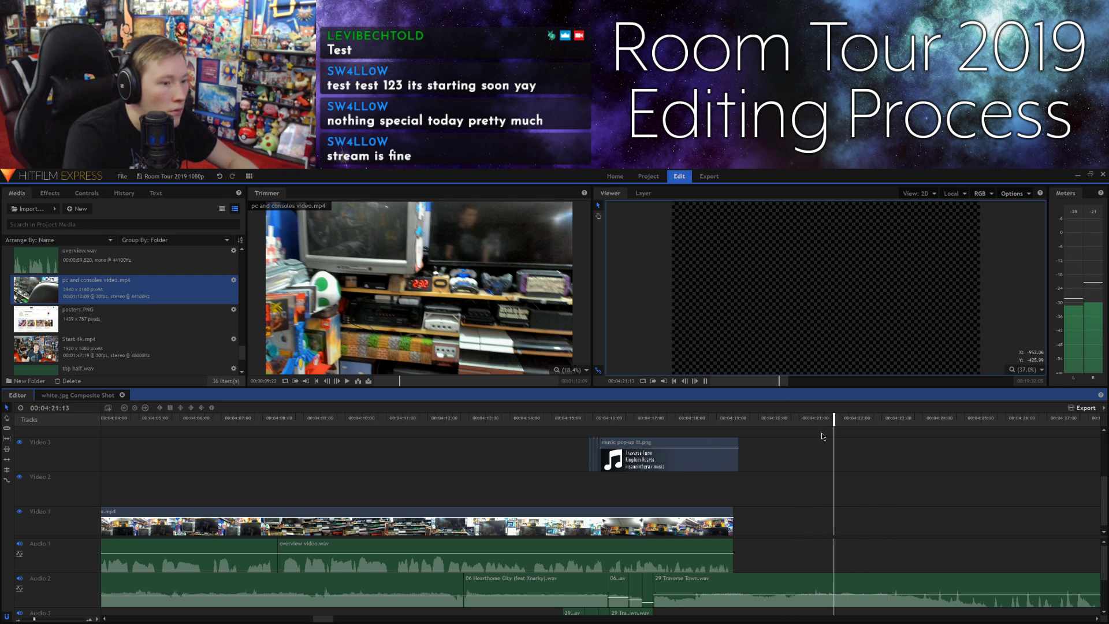
left_click(739, 443)
left_click_drag(743, 449, 845, 455)
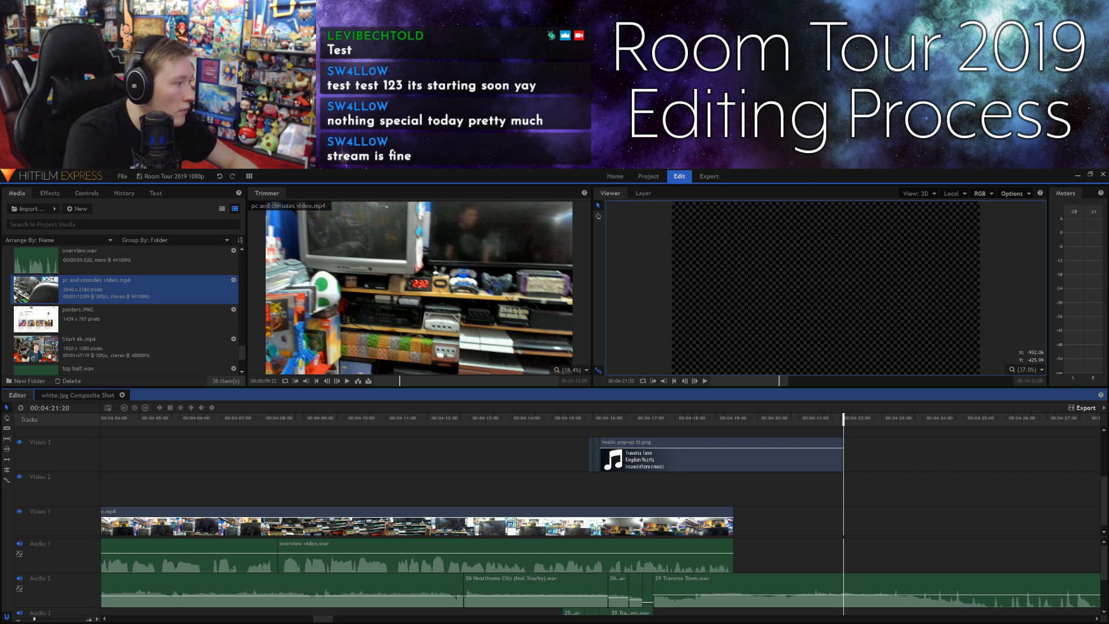
Step: Copy the one-frame slide-in pieces at the pop-up's start and paste them onto Video 2 a little past the long clip's end
left_click_drag(34, 619, 50, 620)
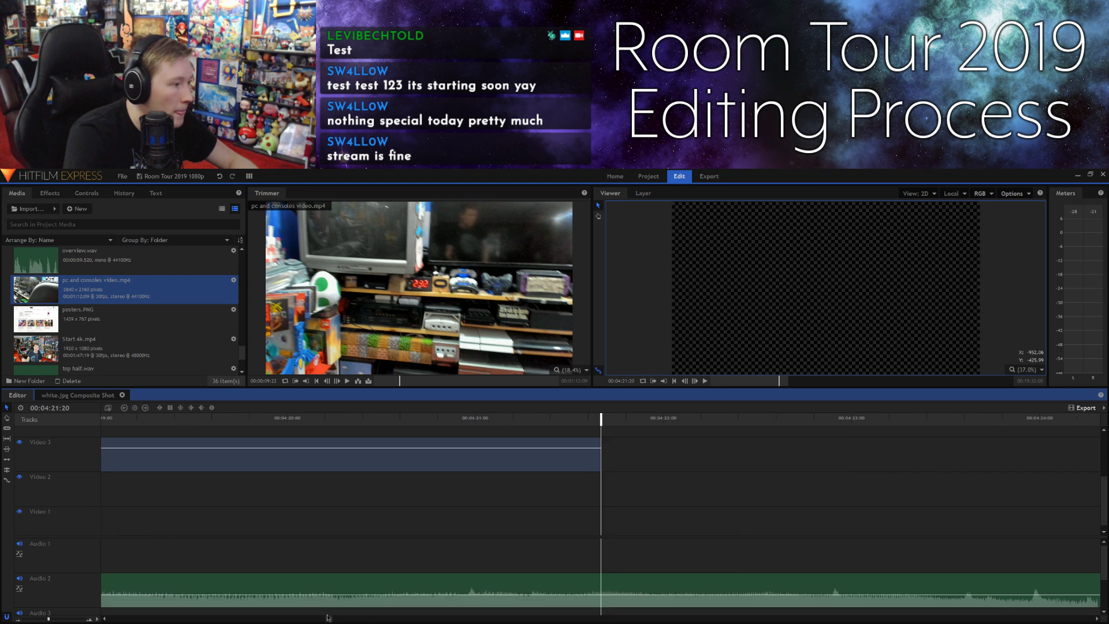
left_click_drag(324, 620, 319, 620)
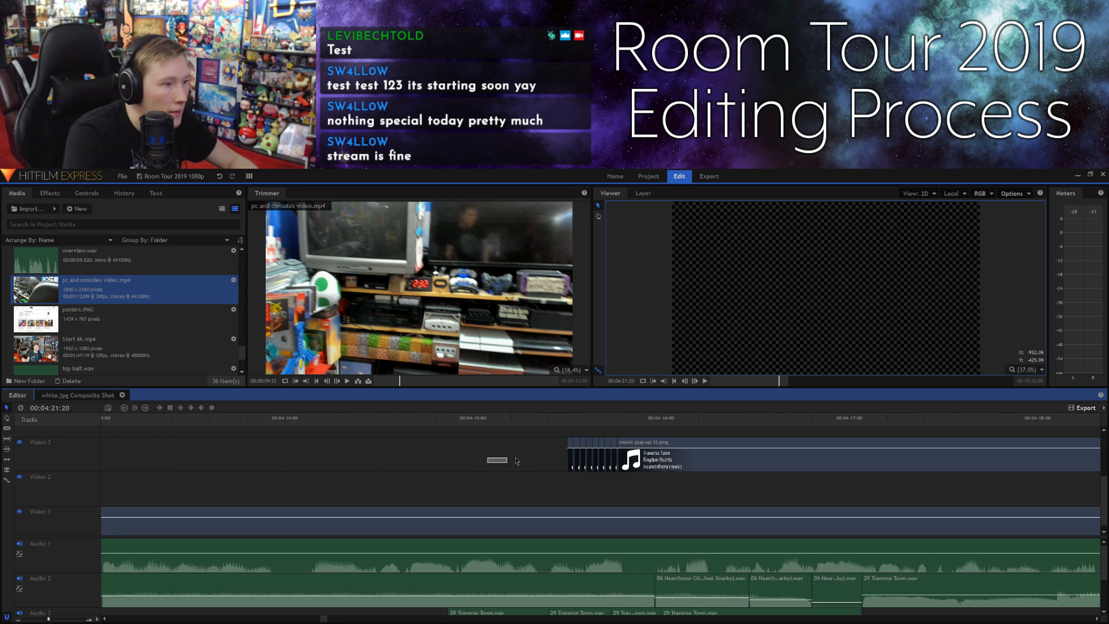
right_click(612, 441)
left_click(631, 507)
left_click_drag(330, 618, 334, 620)
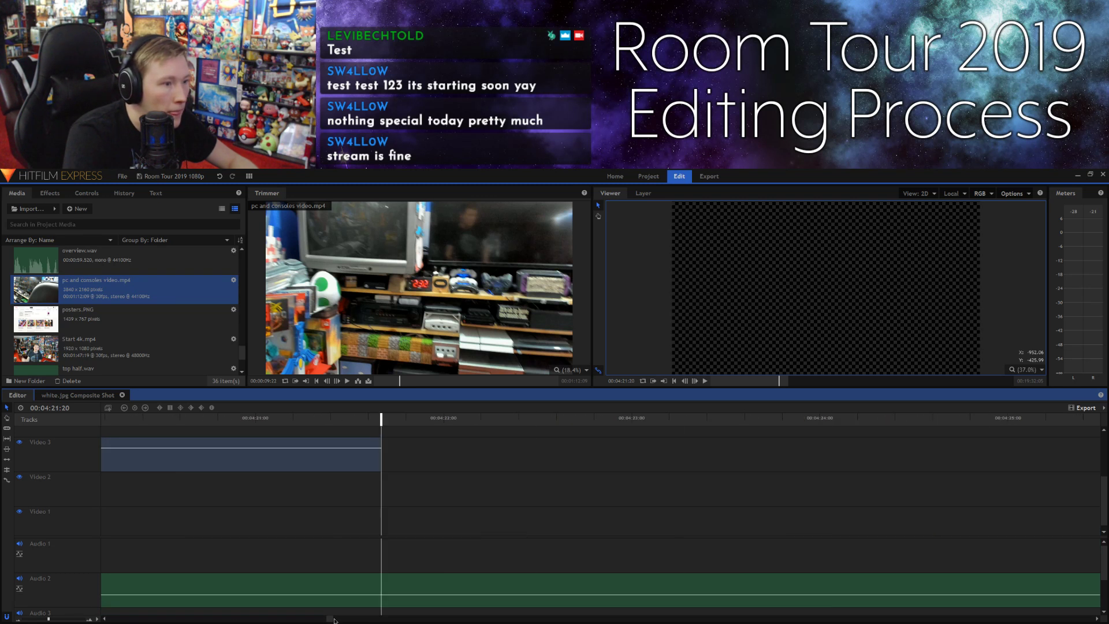
left_click(534, 496)
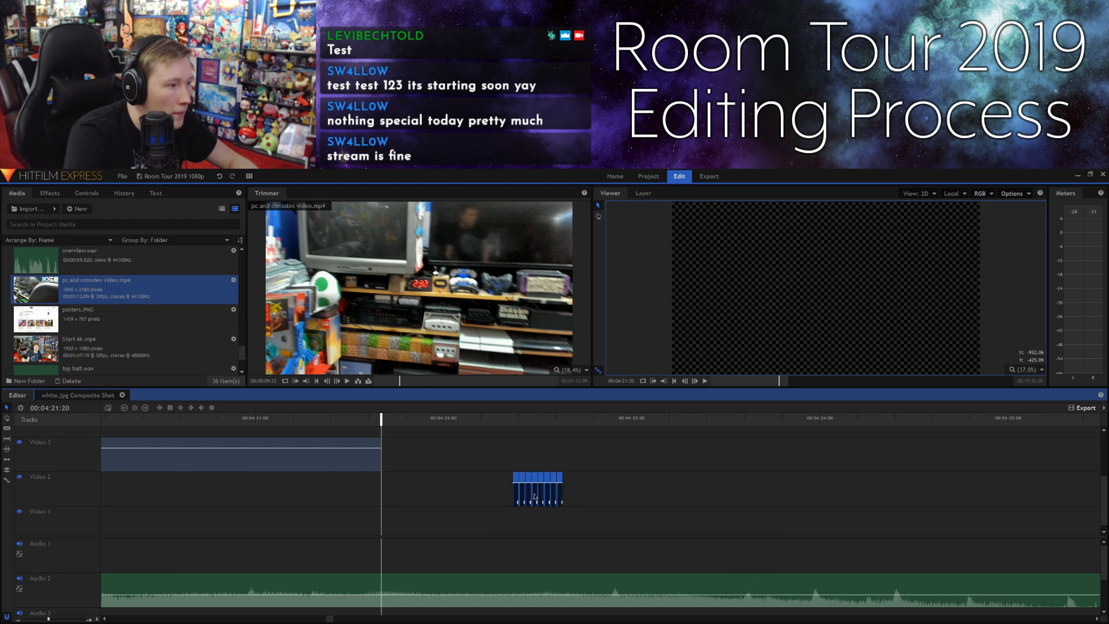
Step: Transfer the last one-frame piece of the copied group from Video 2 to Video 3, directly after the long pop-up clip at 00:04:21:20
left_click(560, 480)
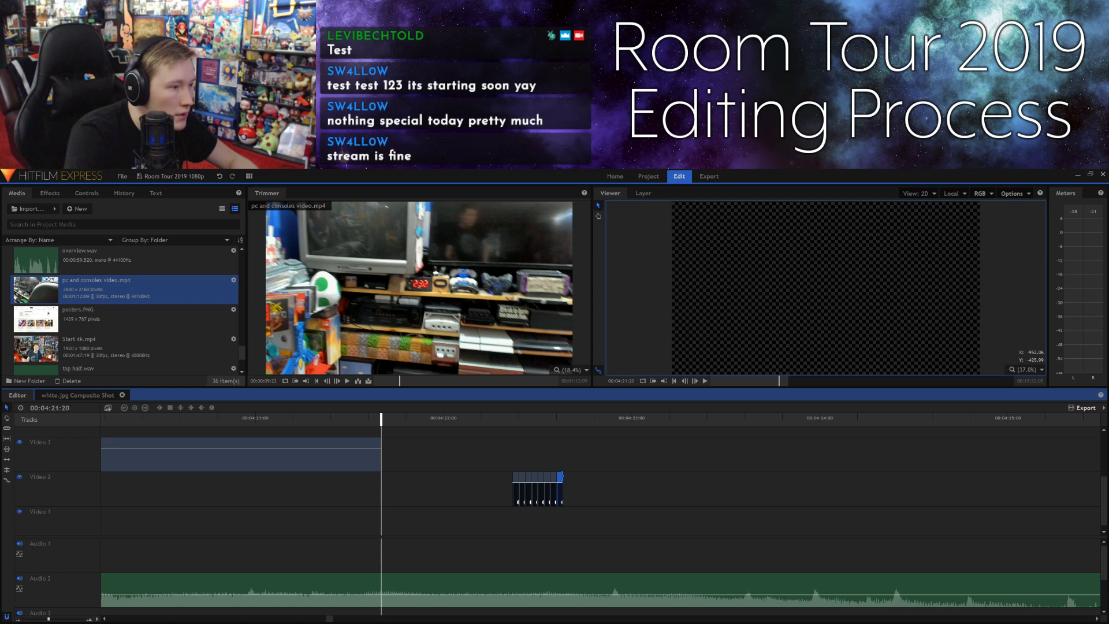
right_click(561, 480)
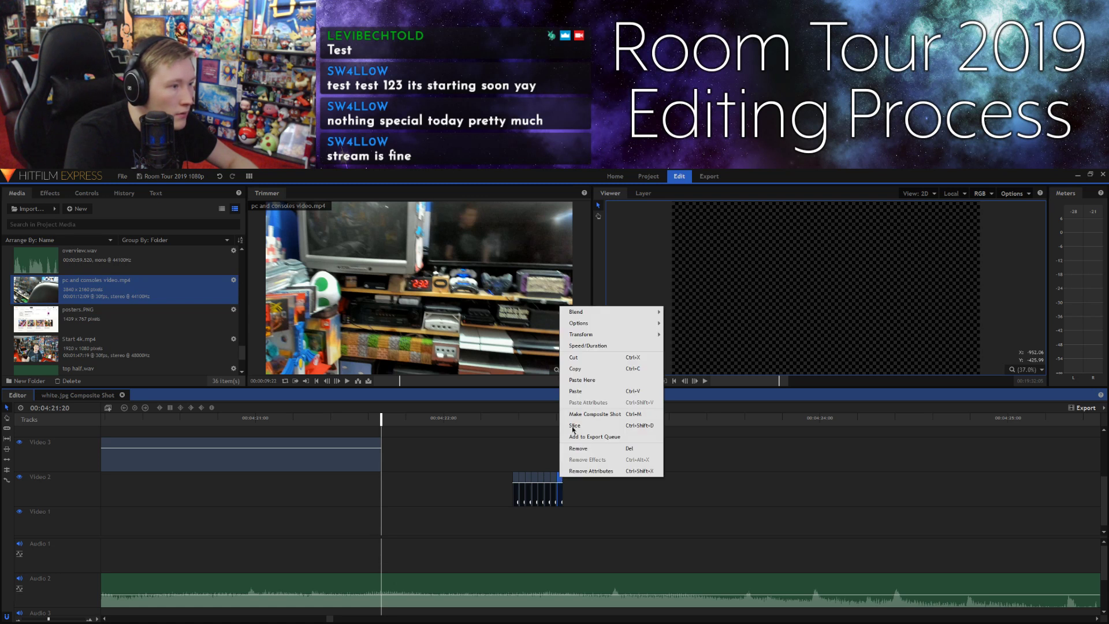
left_click(560, 498)
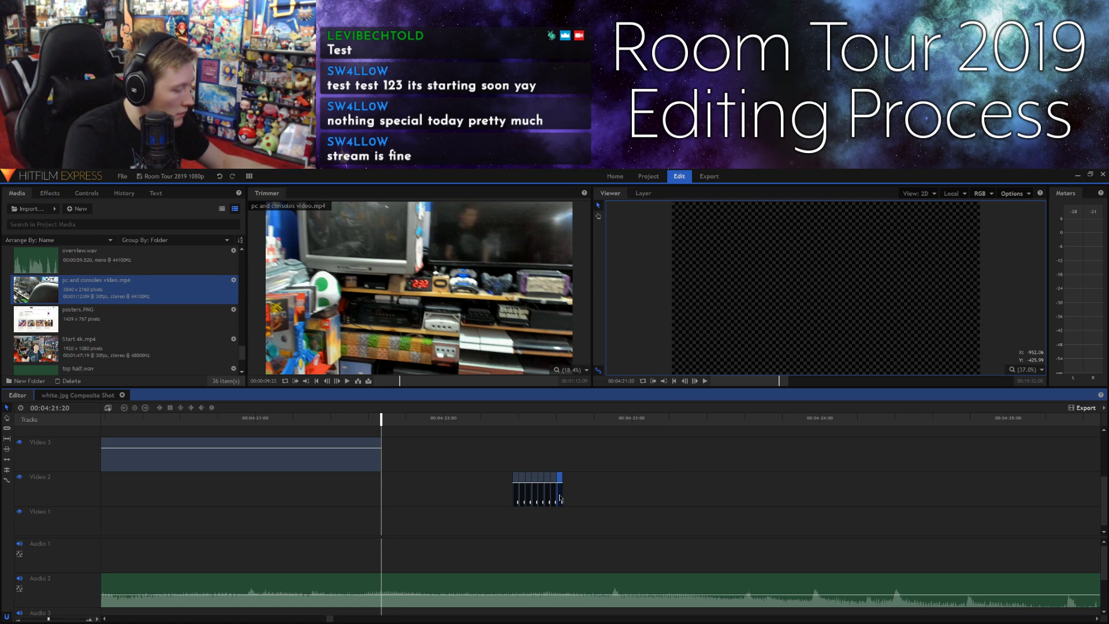
key("Delete")
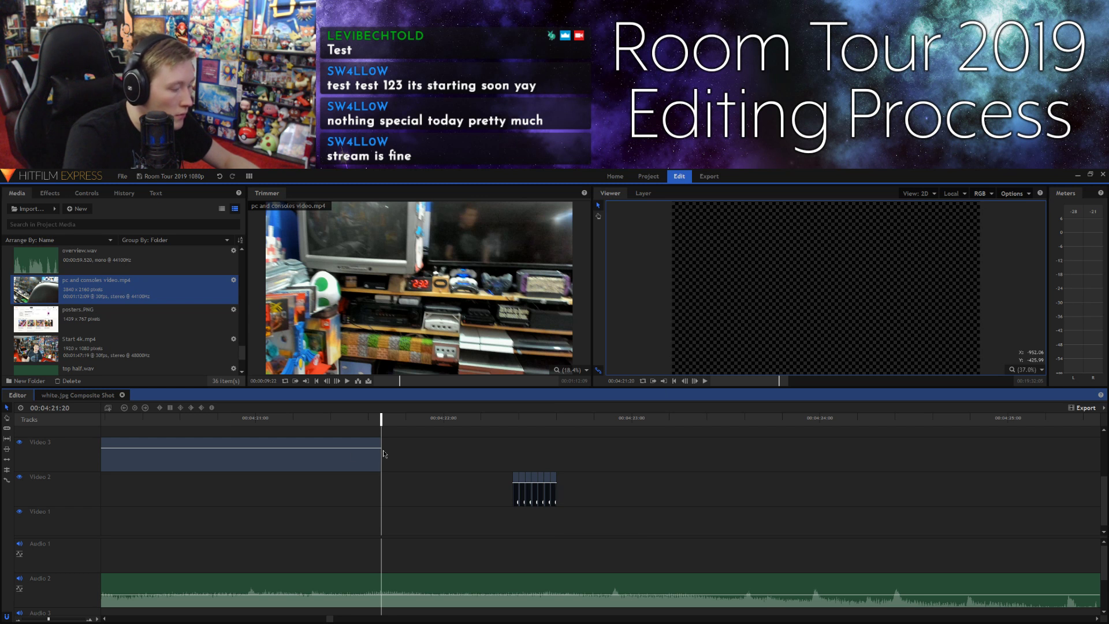
key("ctrl+v")
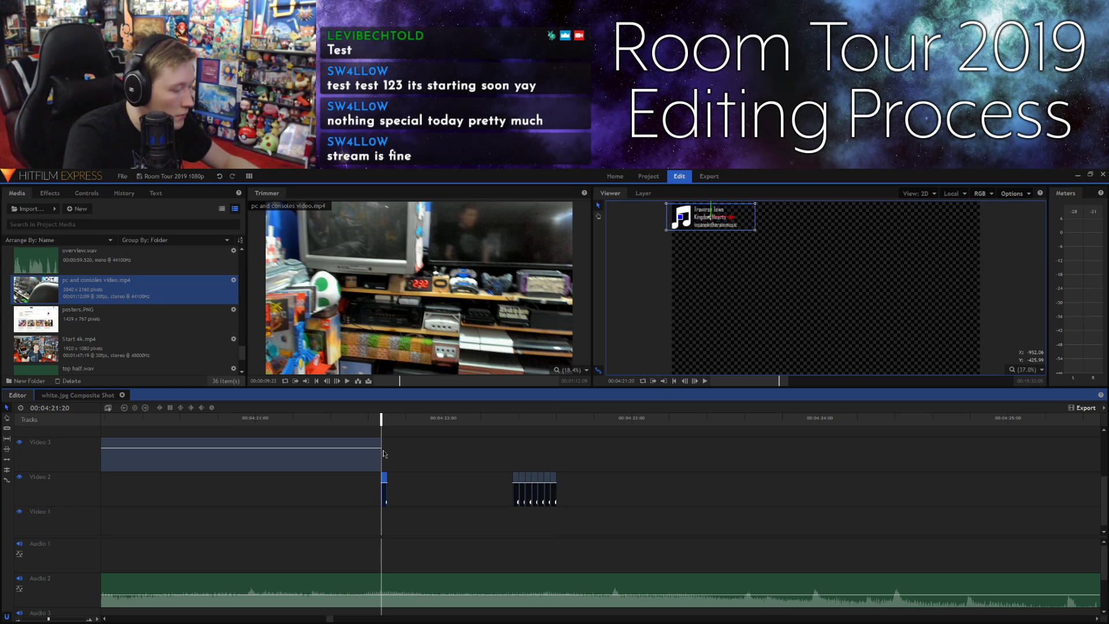
key("ctrl+z")
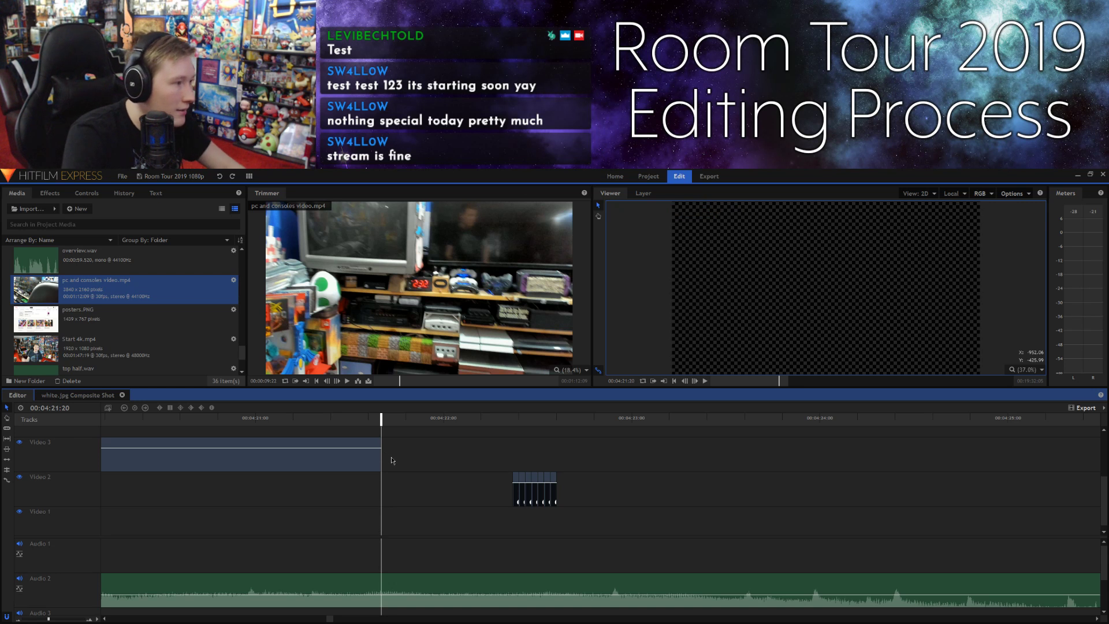
left_click(52, 619)
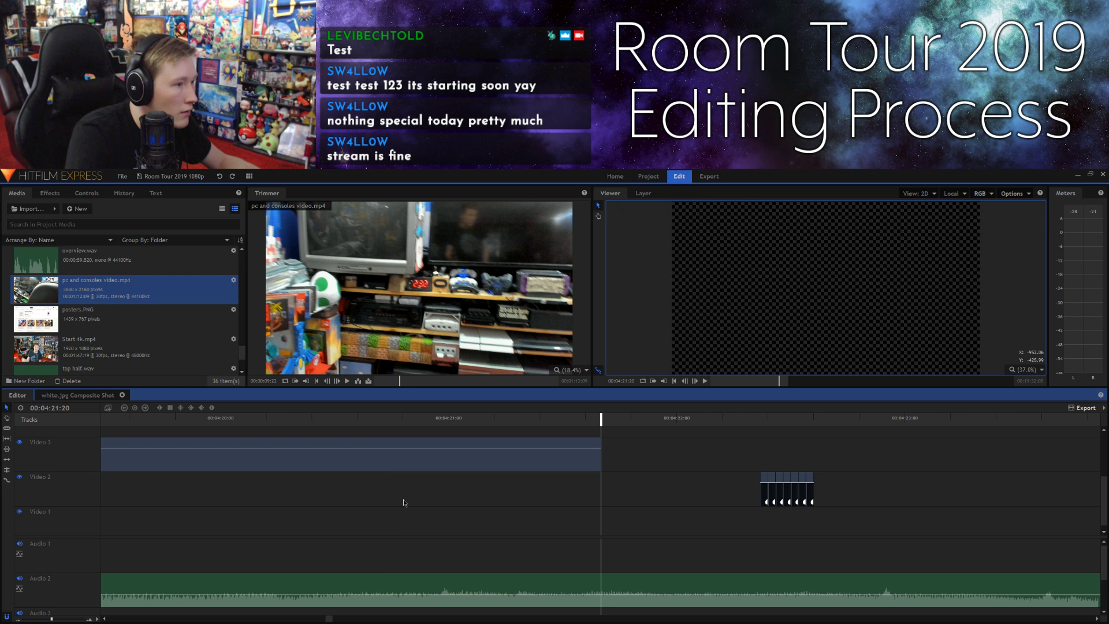
scroll(404, 500, "up", 2)
scroll(404, 501, "down", 1)
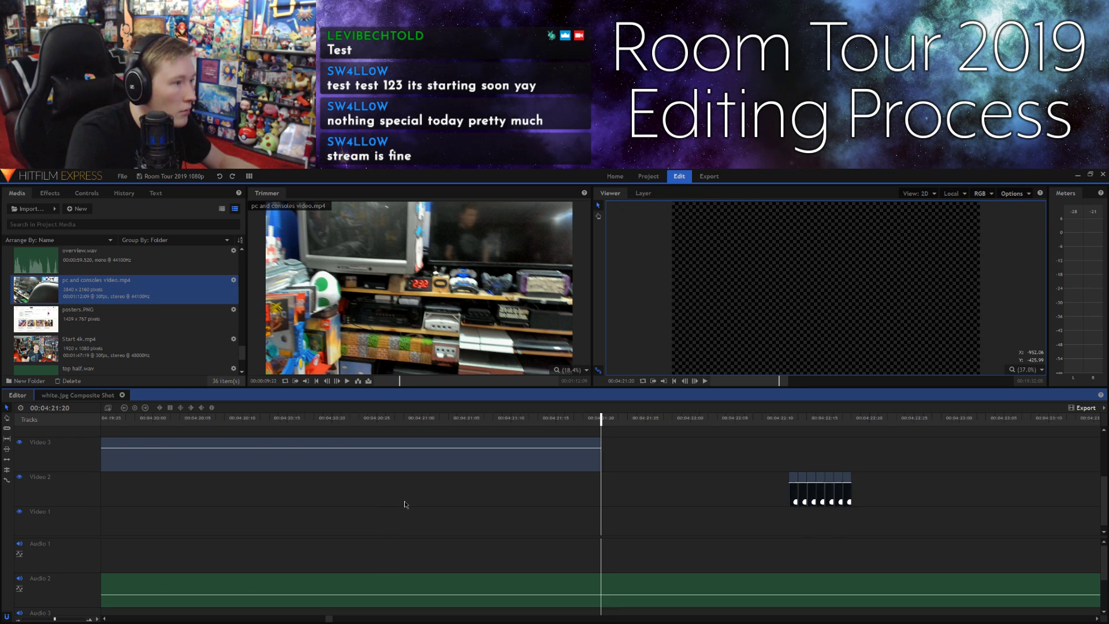
key("ctrl")
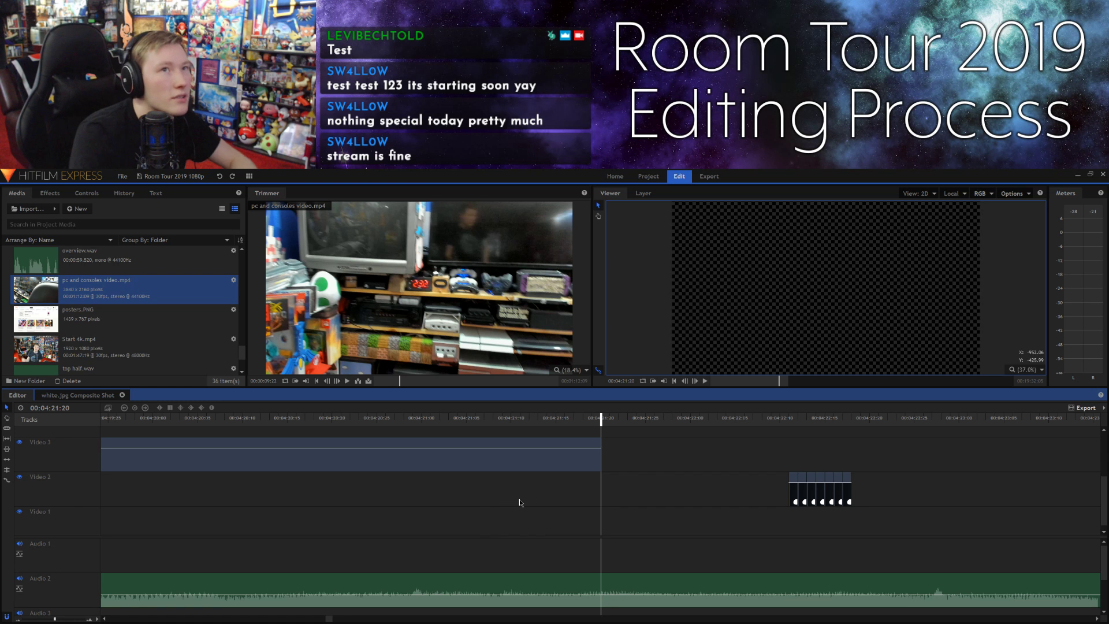
scroll(618, 505, "down", 1)
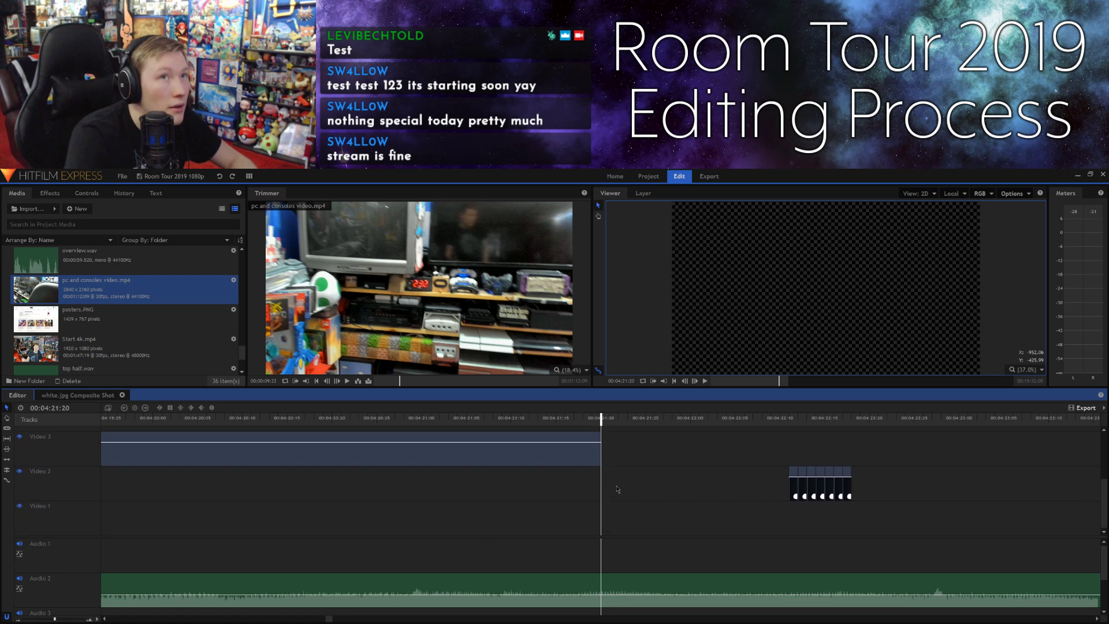
right_click(605, 452)
left_click(635, 459)
Step: Transfer the next two end pieces from the Video 2 group to Video 3, one at a time, continuing the slide-out in reverse order
left_click(847, 474)
key("Delete")
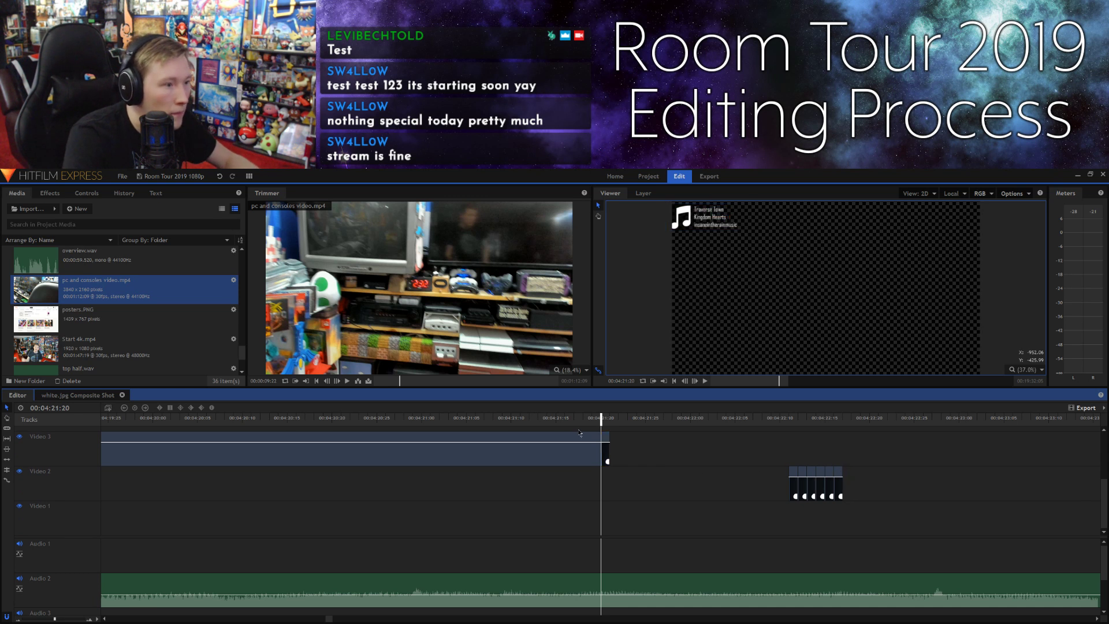
right_click(615, 452)
left_click(619, 456)
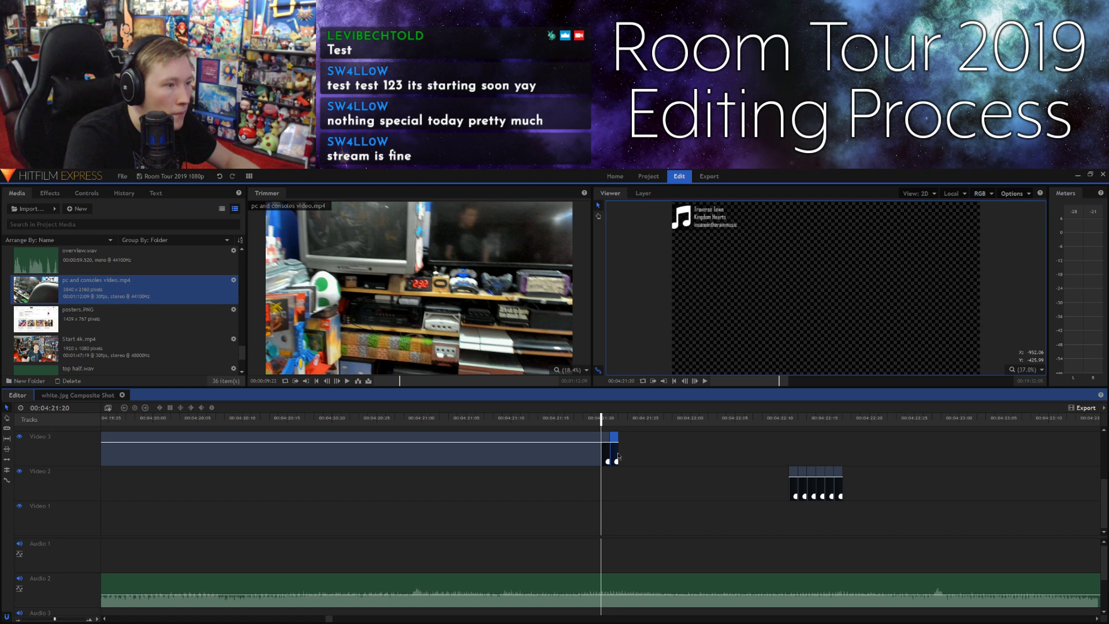
left_click(839, 477)
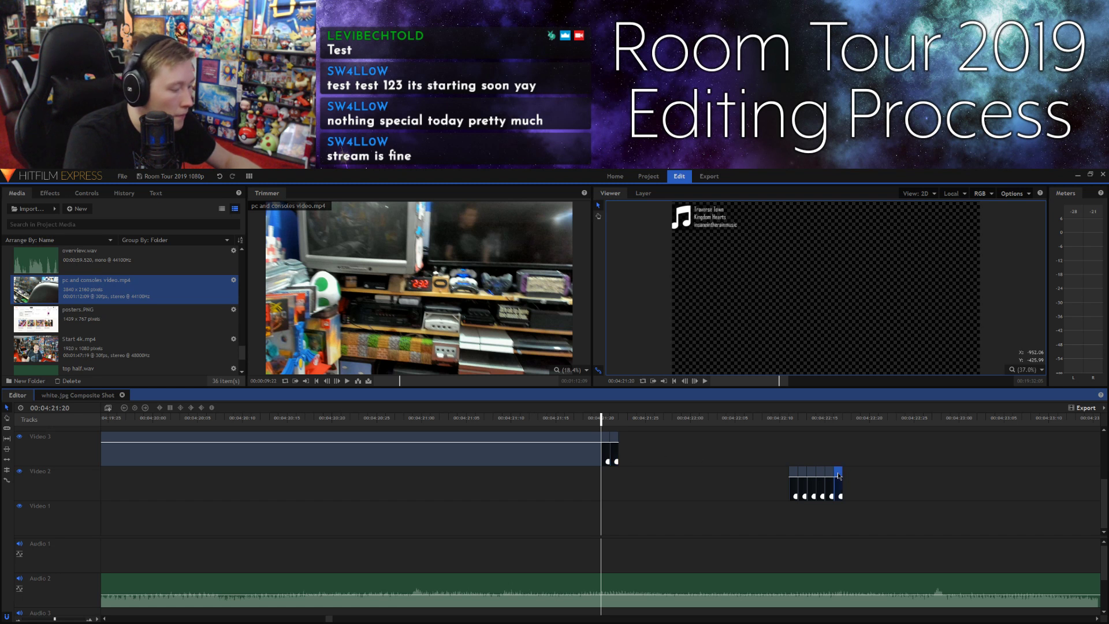
key("Delete")
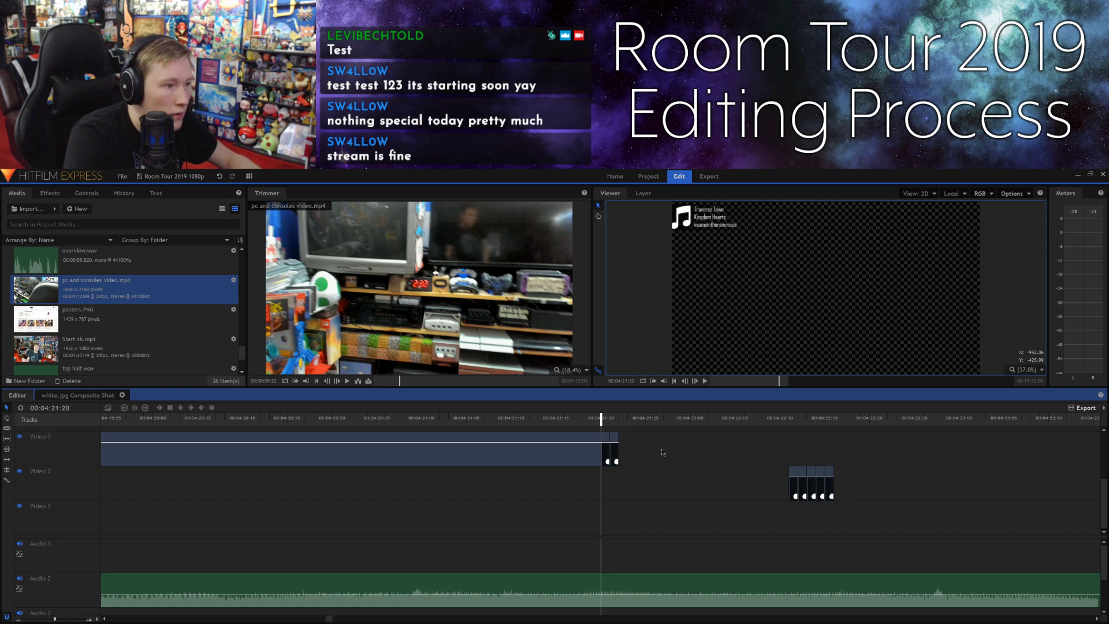
right_click(624, 457)
left_click(642, 459)
Step: Cut the two rearmost one-frame pieces from the Video 2 group one at a time and append each to the slide-out on Video 3
left_click(831, 476)
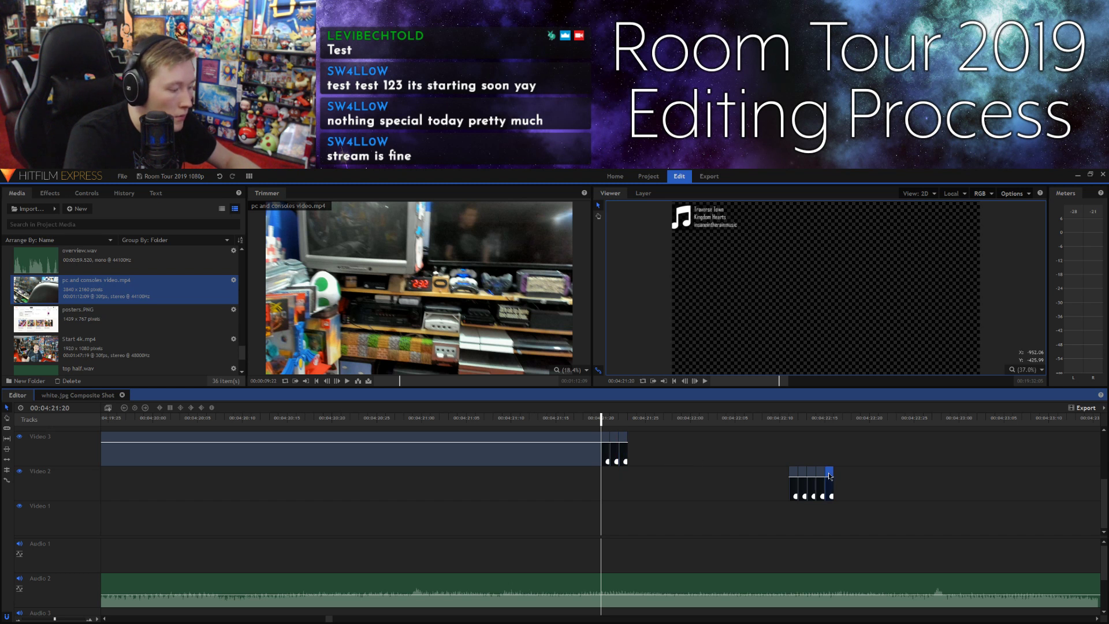
key("Delete")
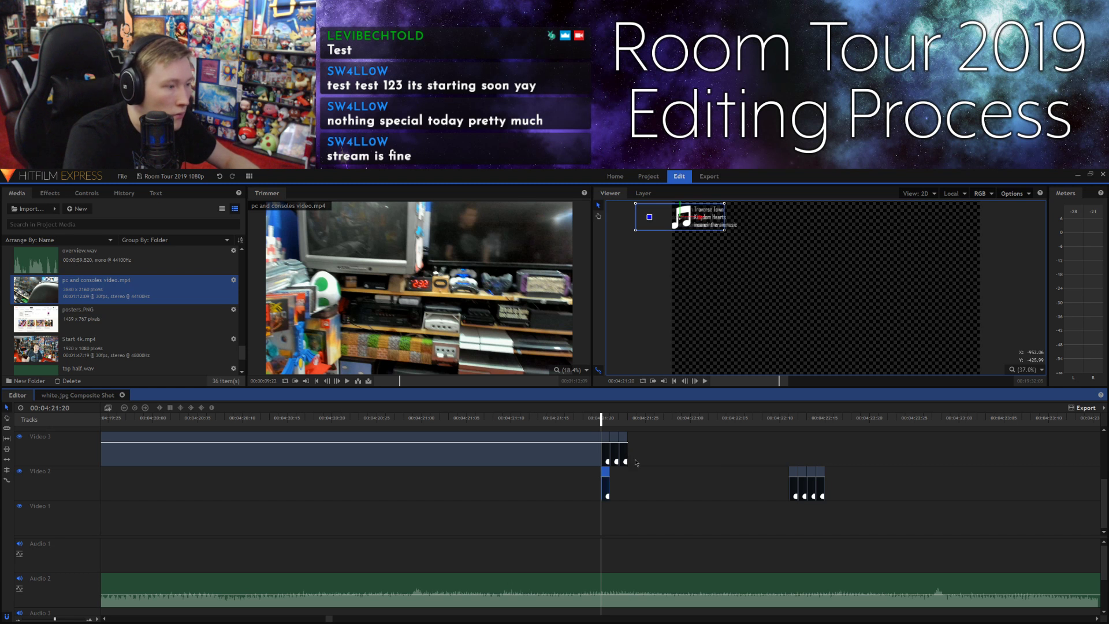
right_click(632, 457)
left_click(645, 462)
left_click(819, 475)
key("Delete")
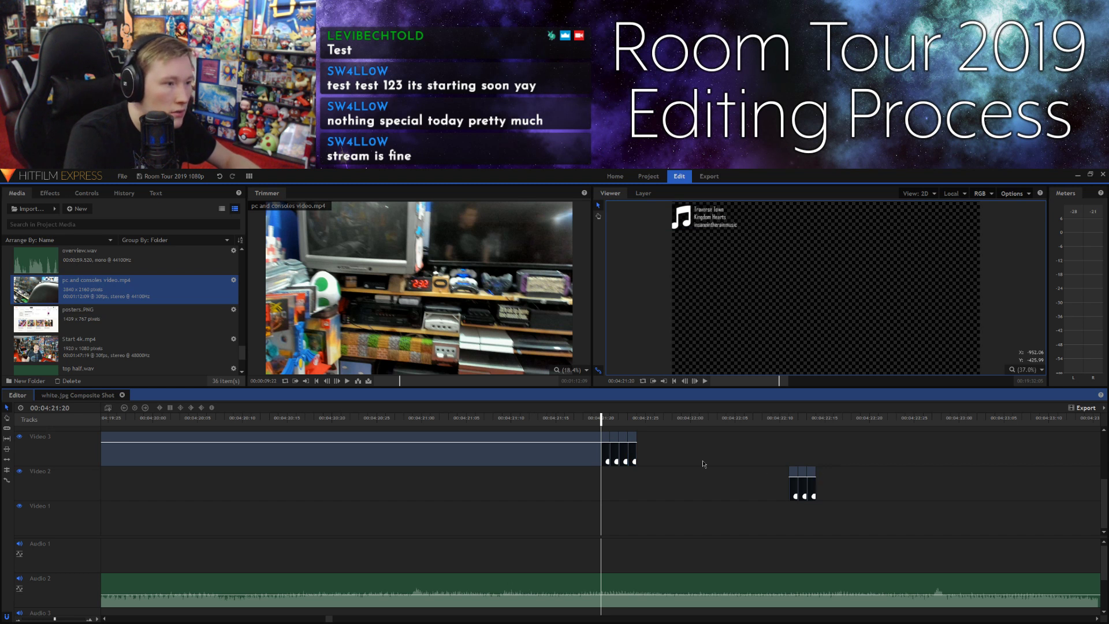
right_click(641, 457)
left_click(654, 462)
Step: Move two more one-frame pieces, always taking the rearmost, from Video 2 to the end of the slide-out sequence on Video 3
left_click(810, 473)
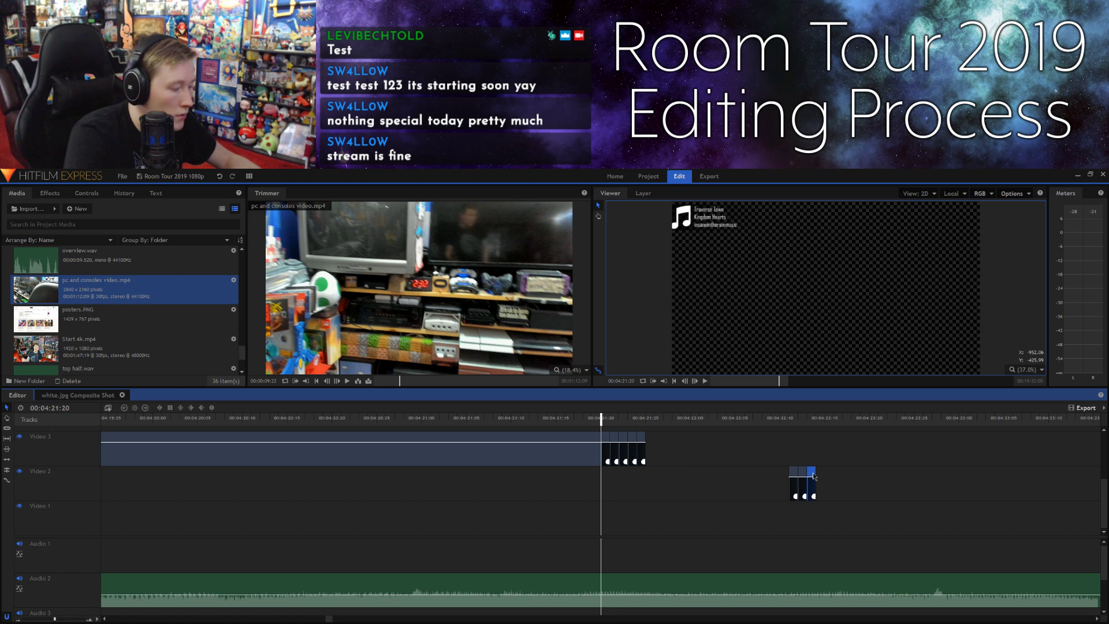
key("Delete")
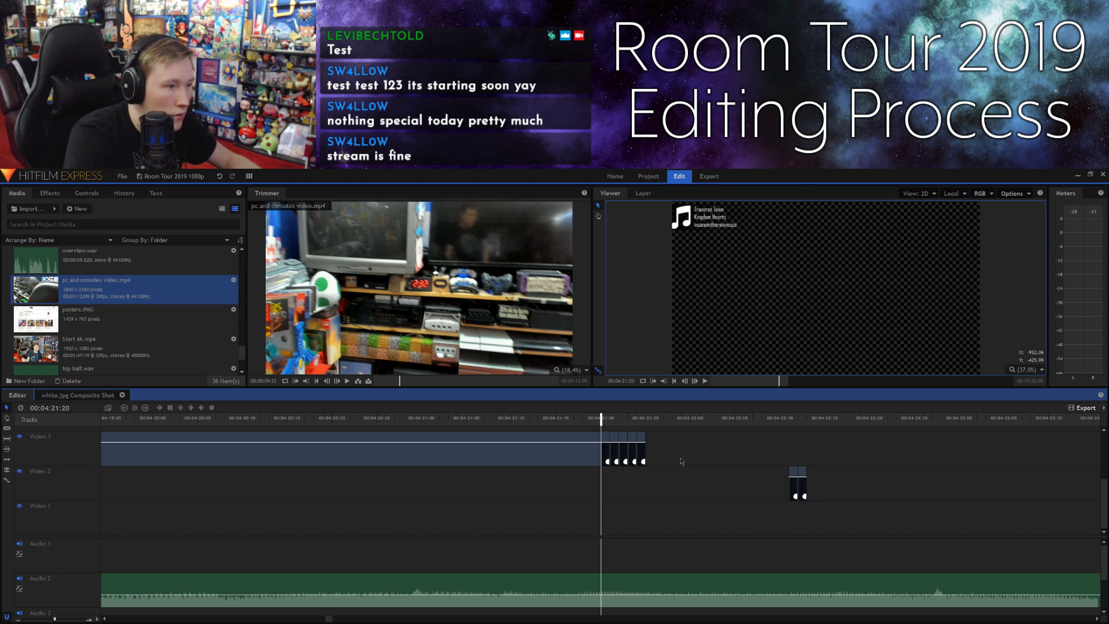
right_click(650, 461)
left_click(660, 467)
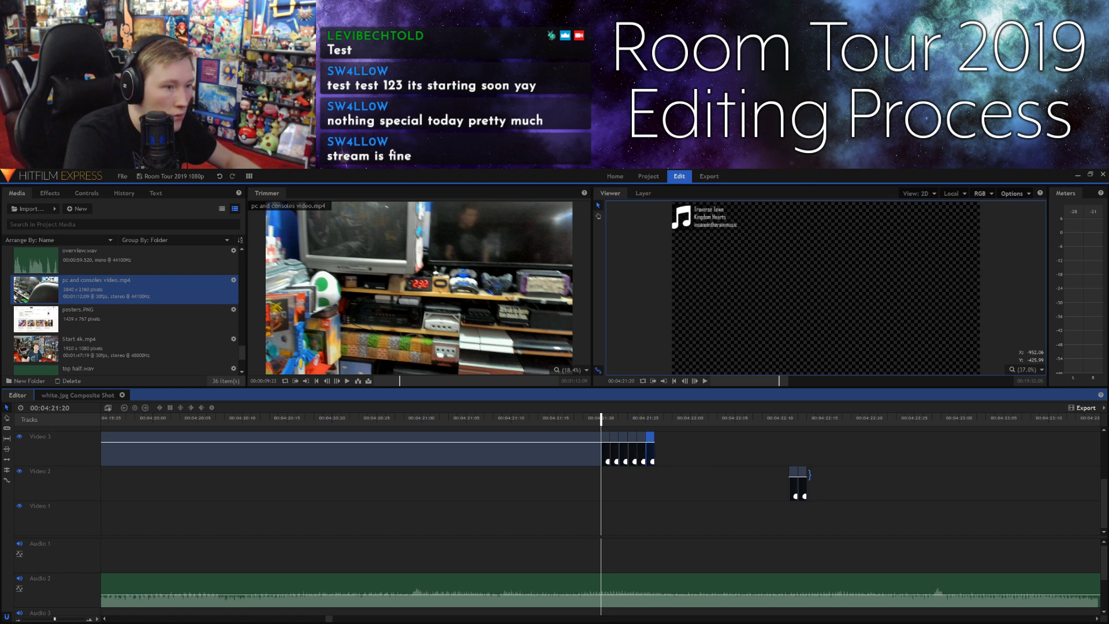
left_click(802, 474)
key("Delete")
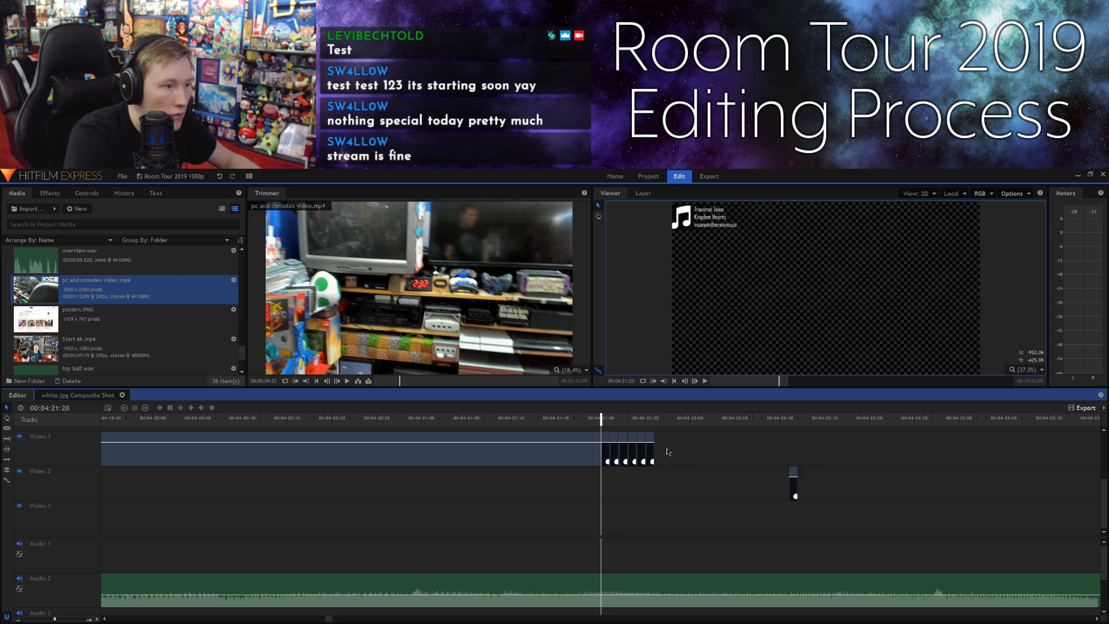
right_click(659, 458)
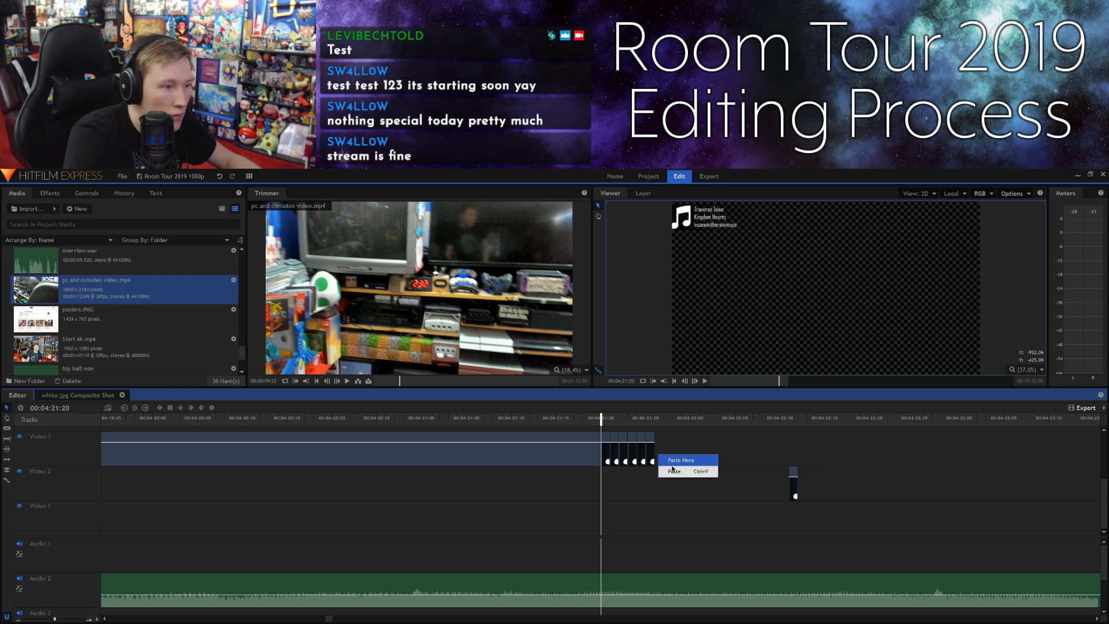
left_click(672, 464)
Step: Move the only remaining one-frame piece from Video 2 to Video 3 as the final frame of the slide-out
left_click(791, 472)
key("Delete")
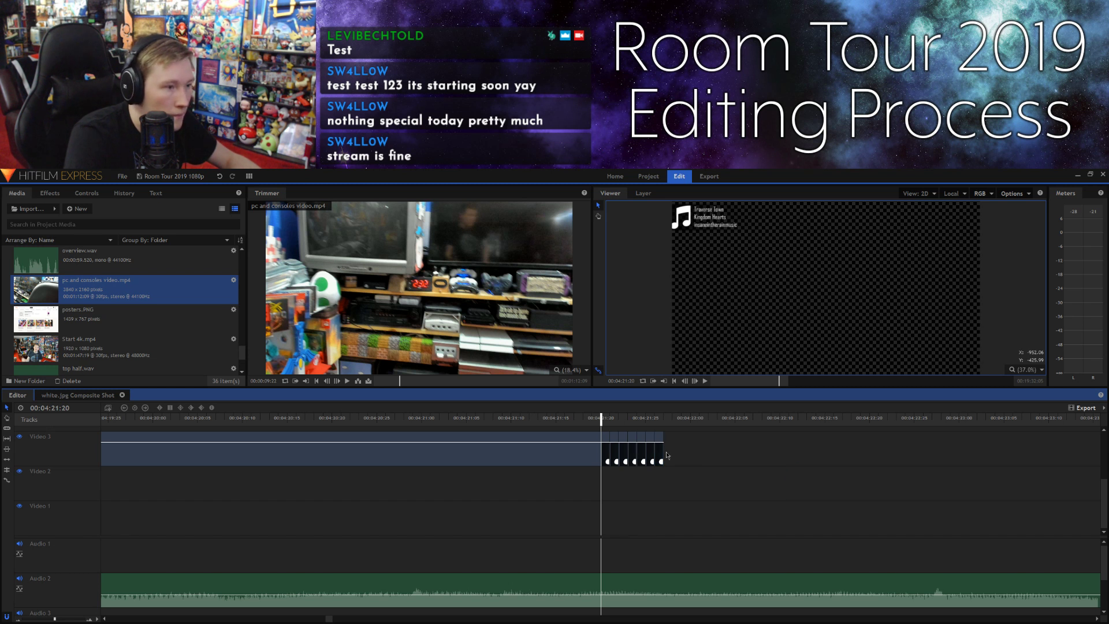
right_click(670, 454)
left_click(679, 459)
key("Delete")
right_click(666, 456)
left_click(682, 472)
left_click(696, 456)
Step: Step through the pop-up's slide-out frame by frame from 00:04:21:18 to 00:04:21:28
left_click(583, 422)
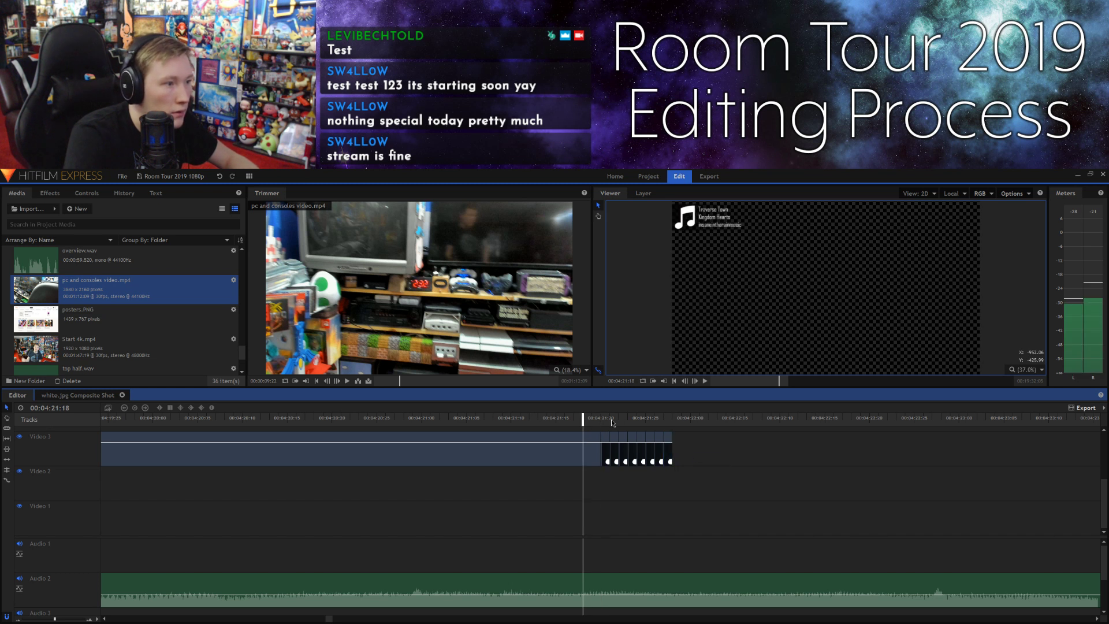
left_click(695, 381)
left_click(695, 381)
left_click(695, 381)
left_click(696, 381)
left_click(695, 381)
left_click(695, 381)
left_click(695, 381)
left_click(695, 381)
left_click(695, 381)
left_click(695, 381)
left_click(693, 485)
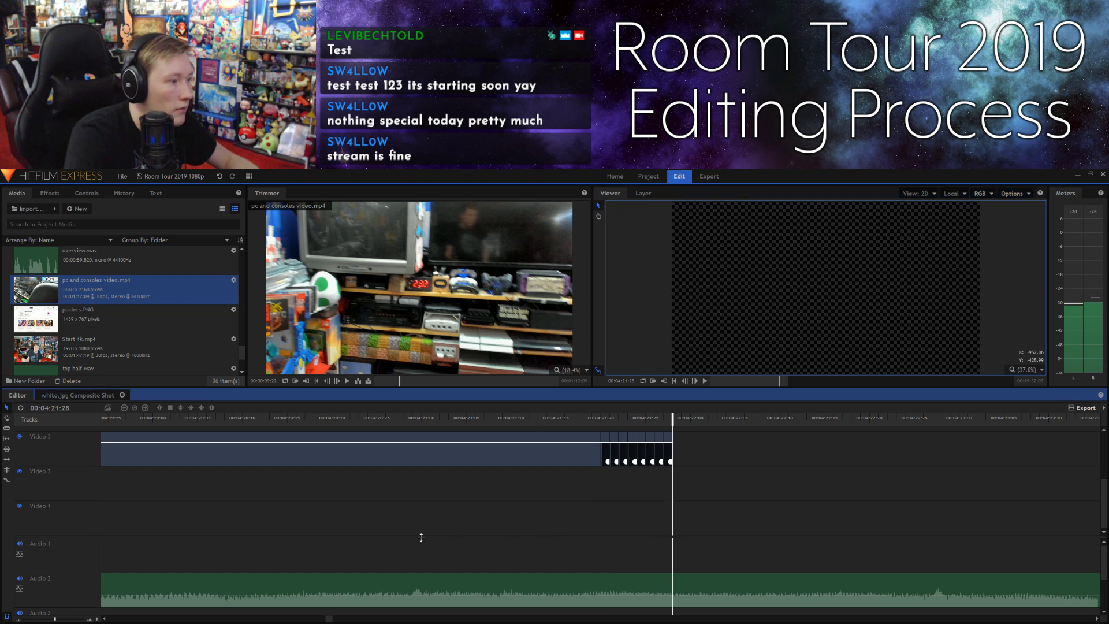
Step: Preview the footage with the pop-up at 00:04:16:25 and check the C: disk activity in Task Manager
left_click_drag(45, 619, 30, 620)
left_click(370, 417)
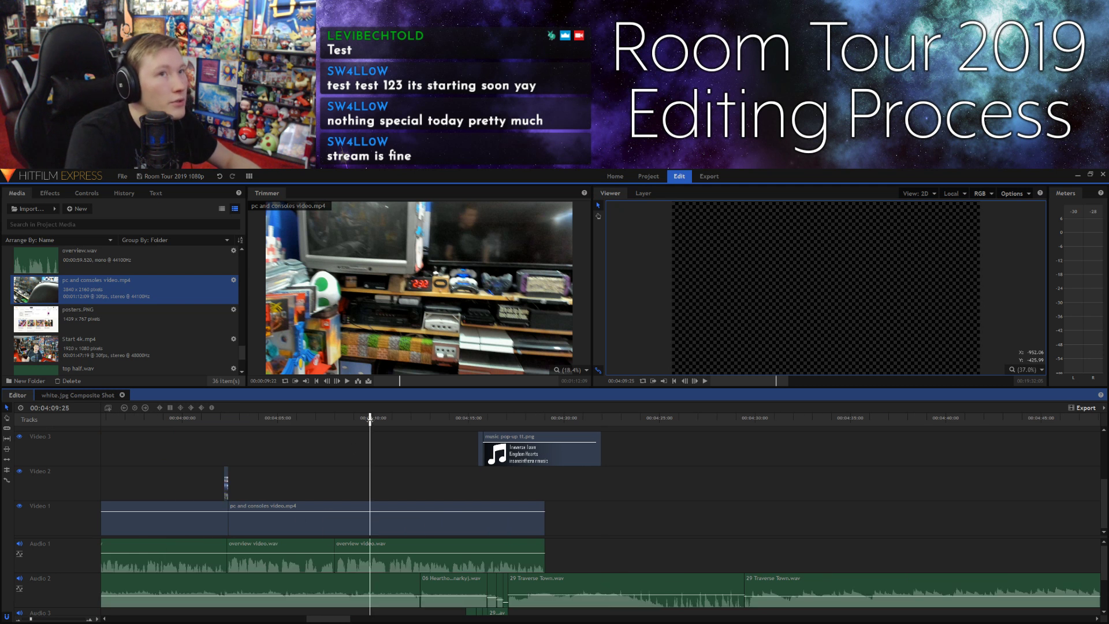
left_click(449, 419)
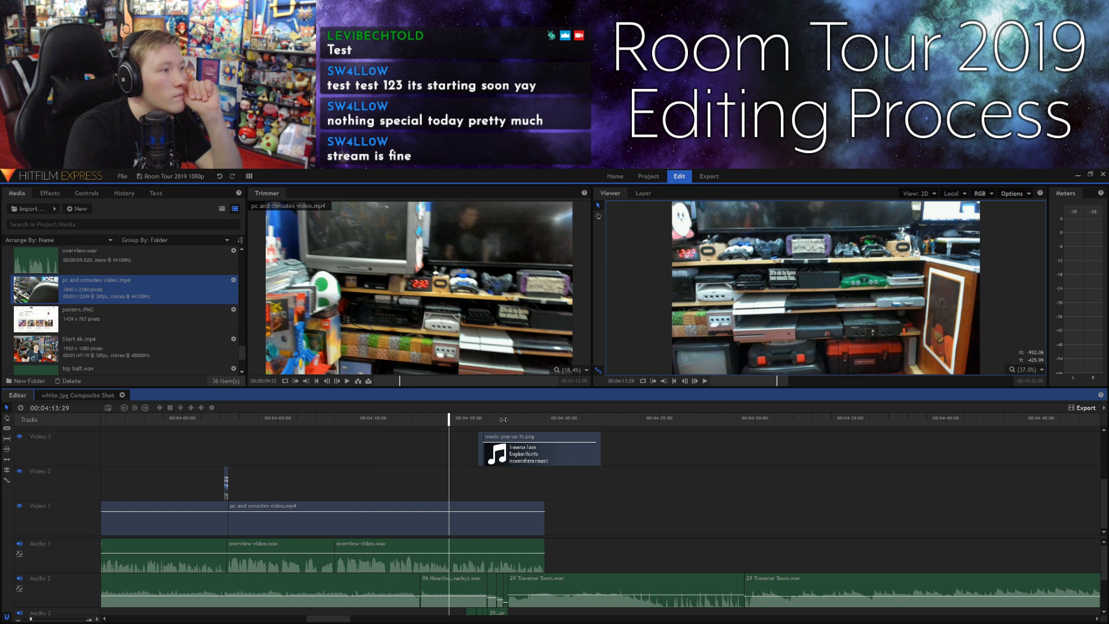
left_click(503, 419)
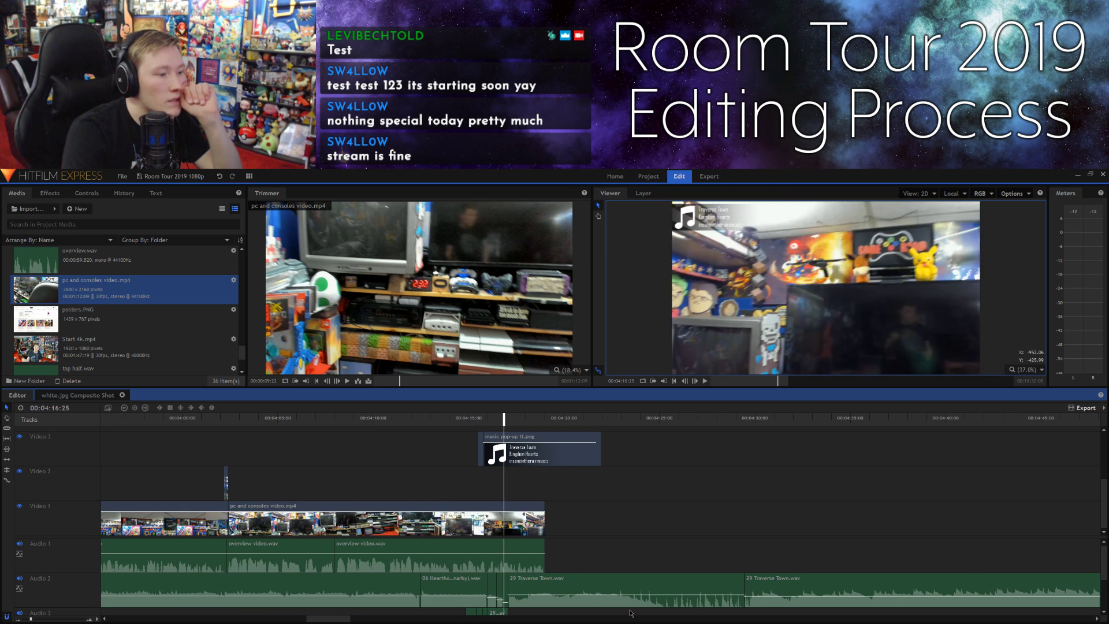
key("ctrl+shift+Escape")
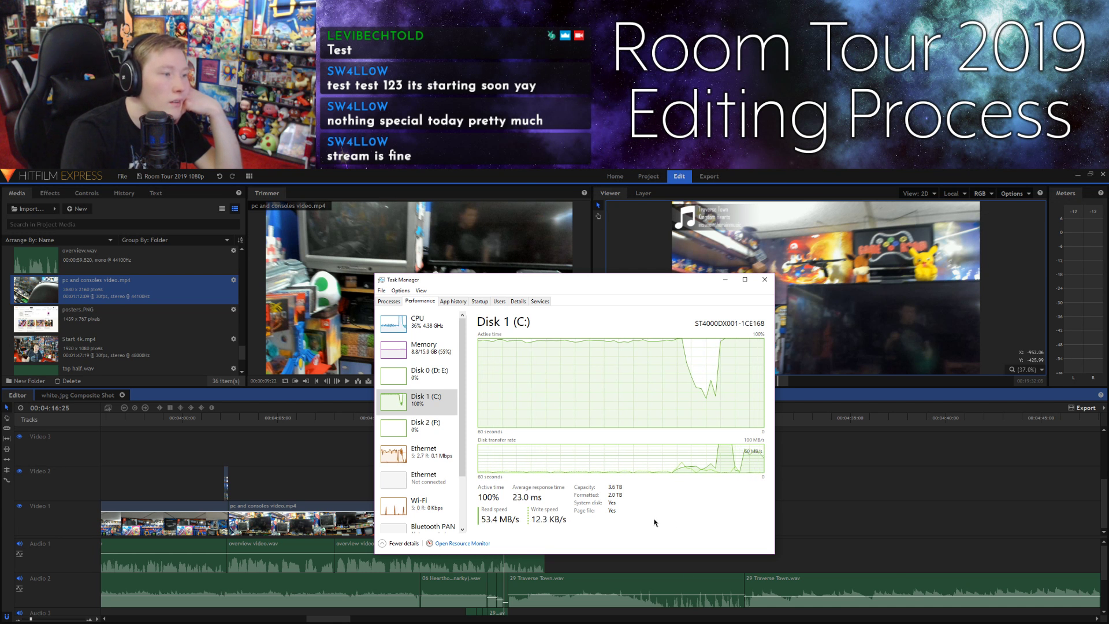
left_click(726, 281)
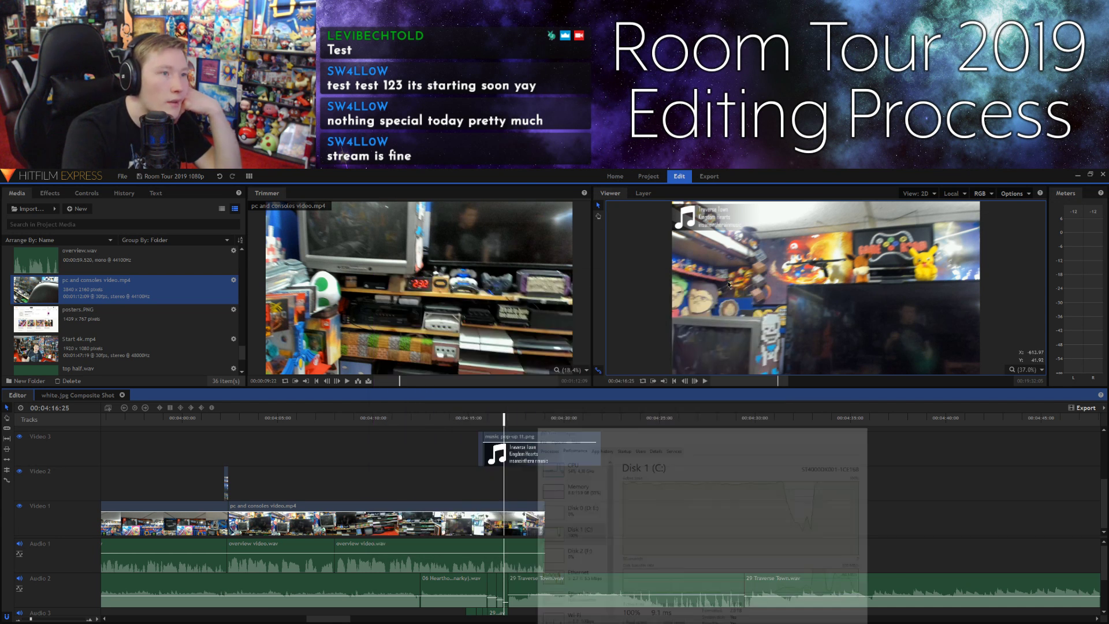
Step: Play the section from 00:04:14:27 past the pop-up's slide-out, and return the playhead to 00:04:11:16
left_click(466, 418)
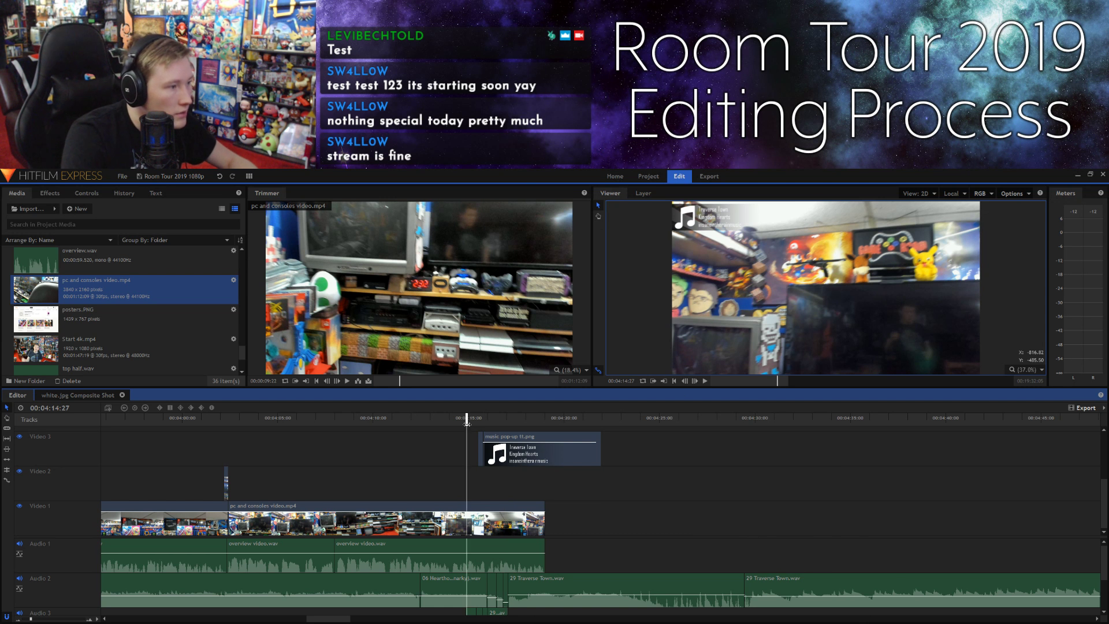
key("space")
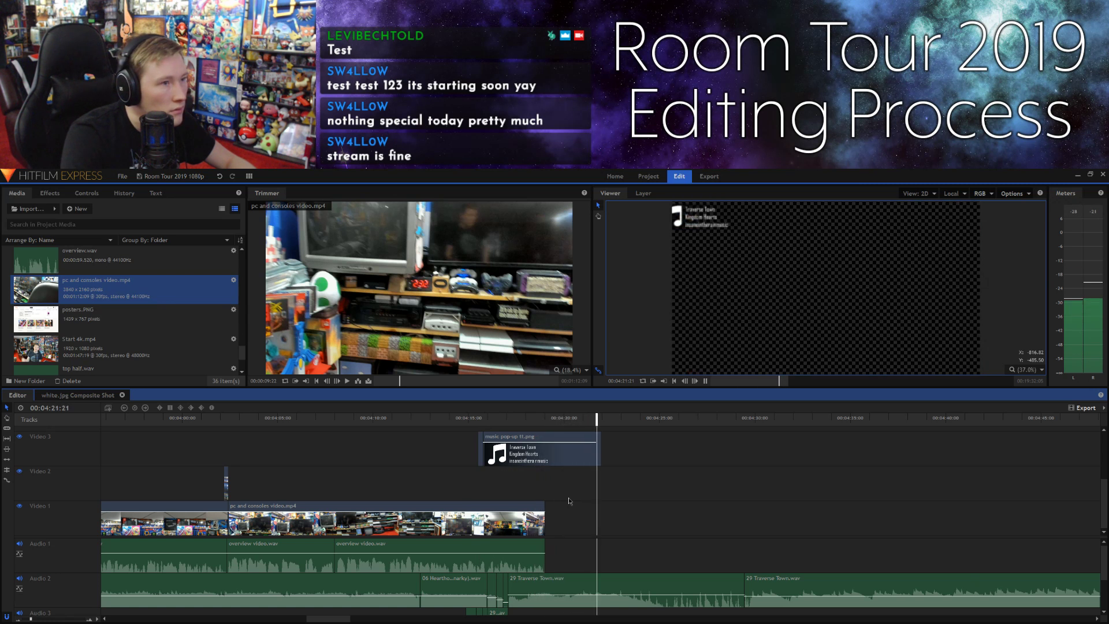
key("space")
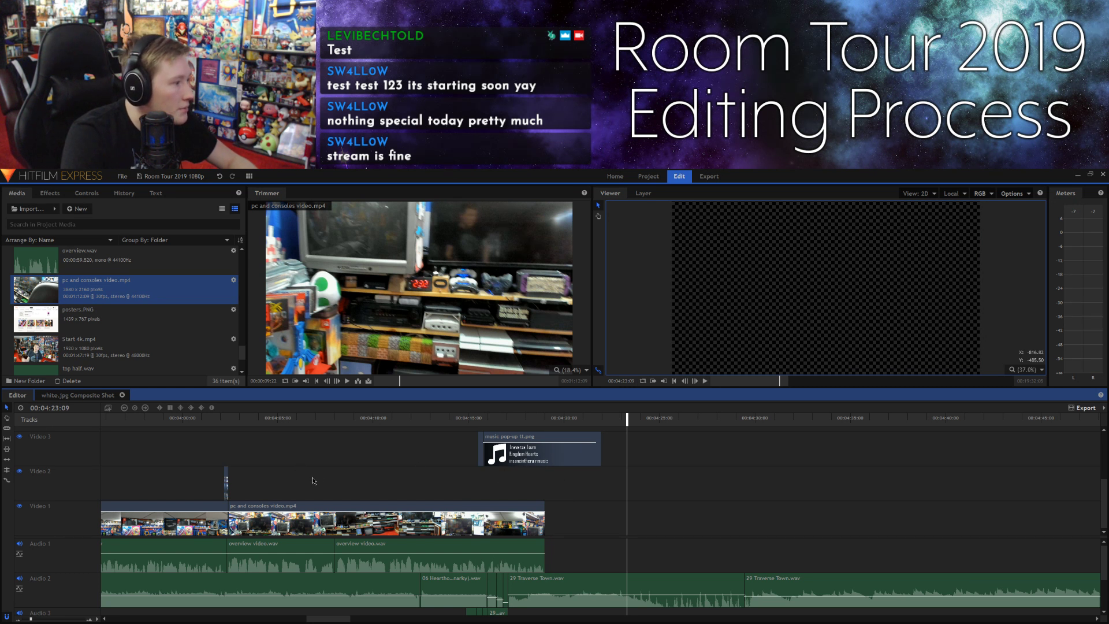
left_click(402, 416)
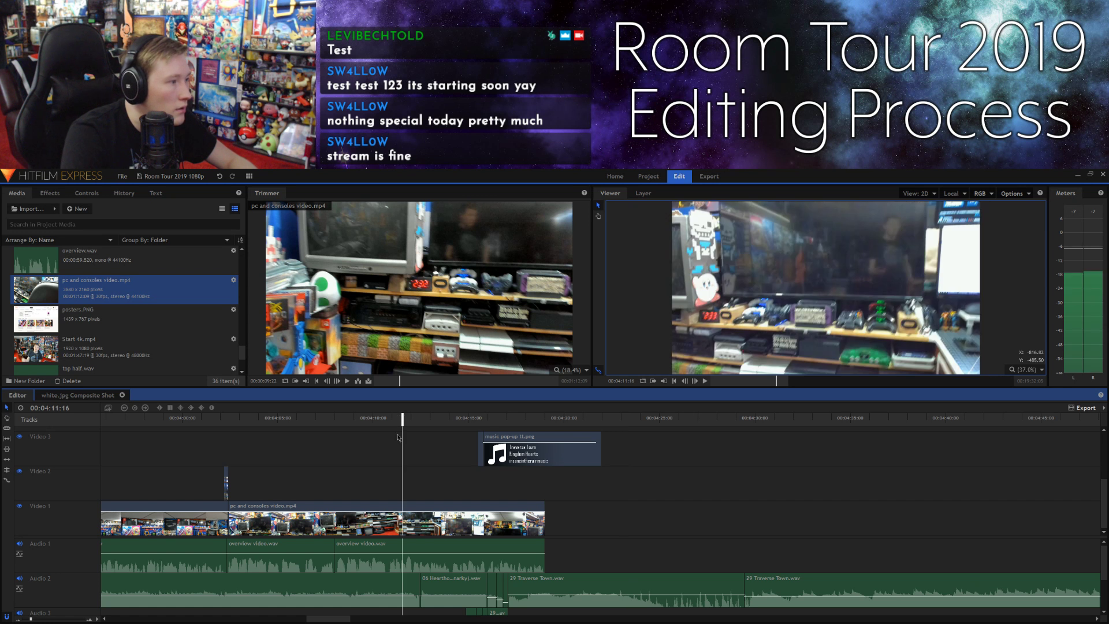
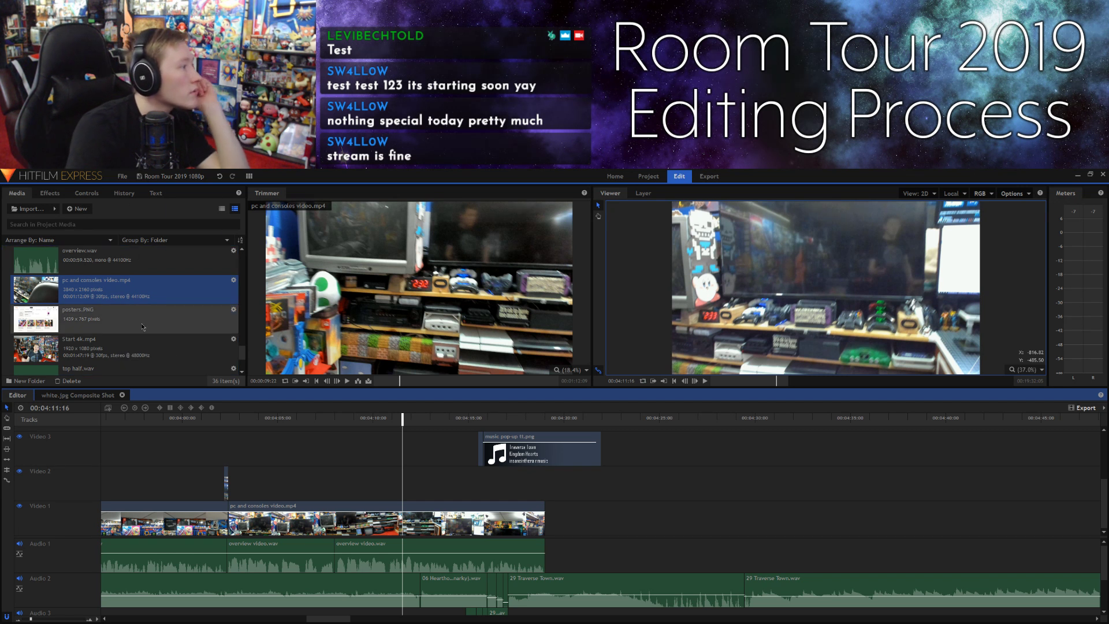
Step: Place the photo 2019-01-27_14-41-46.jpg on Video 1 directly after the last pc and consoles video.mp4 clip
scroll(142, 326, "down", 2)
scroll(141, 326, "up", 3)
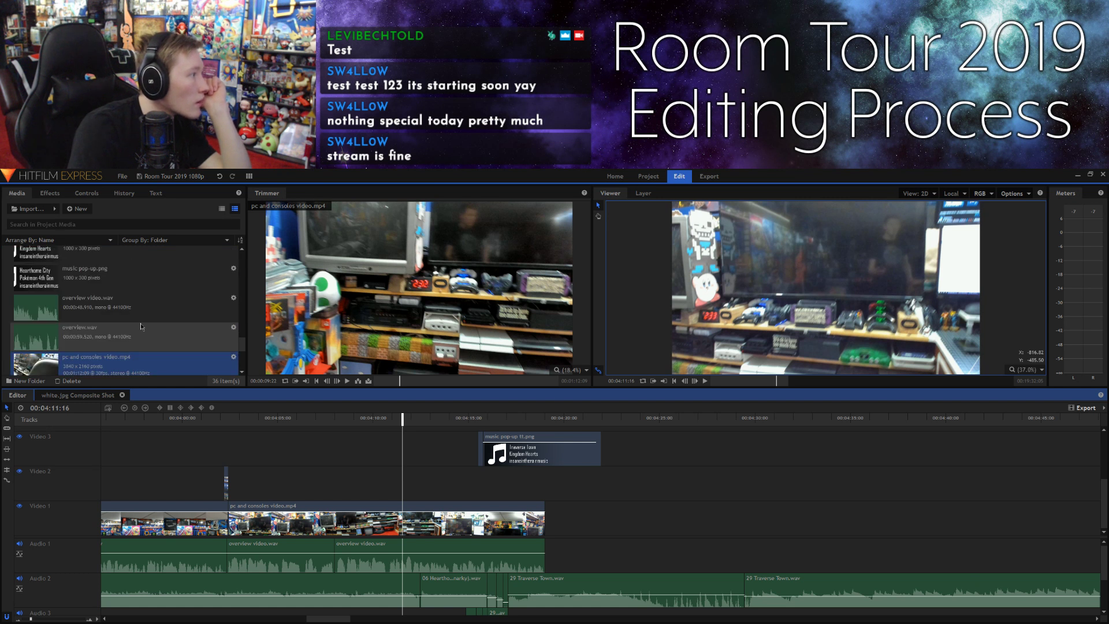
scroll(141, 326, "up", 3)
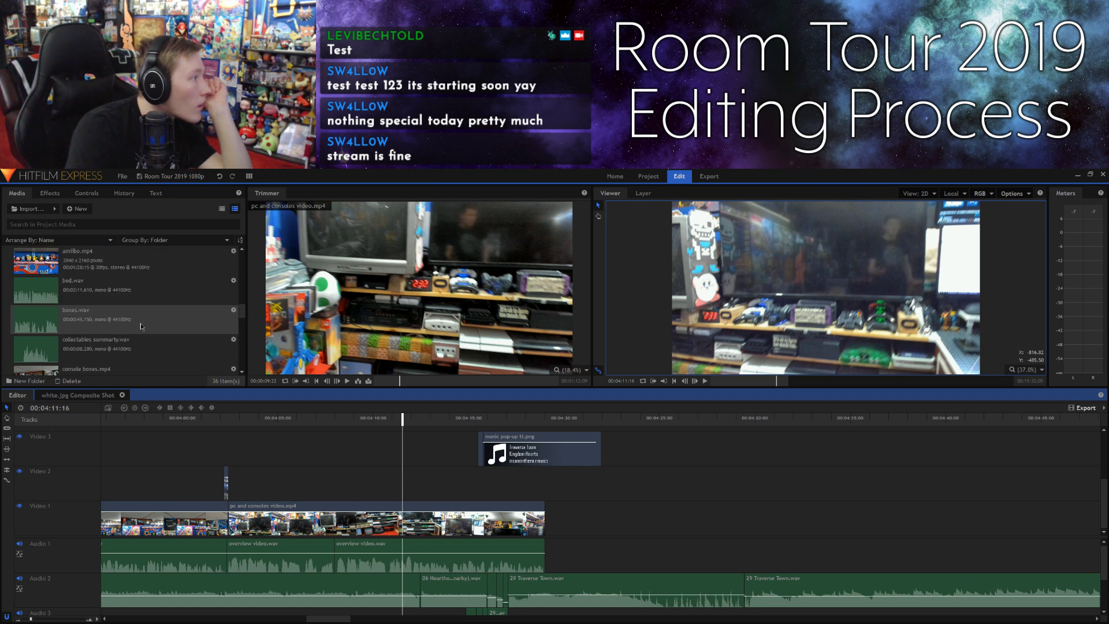
scroll(141, 326, "up", 5)
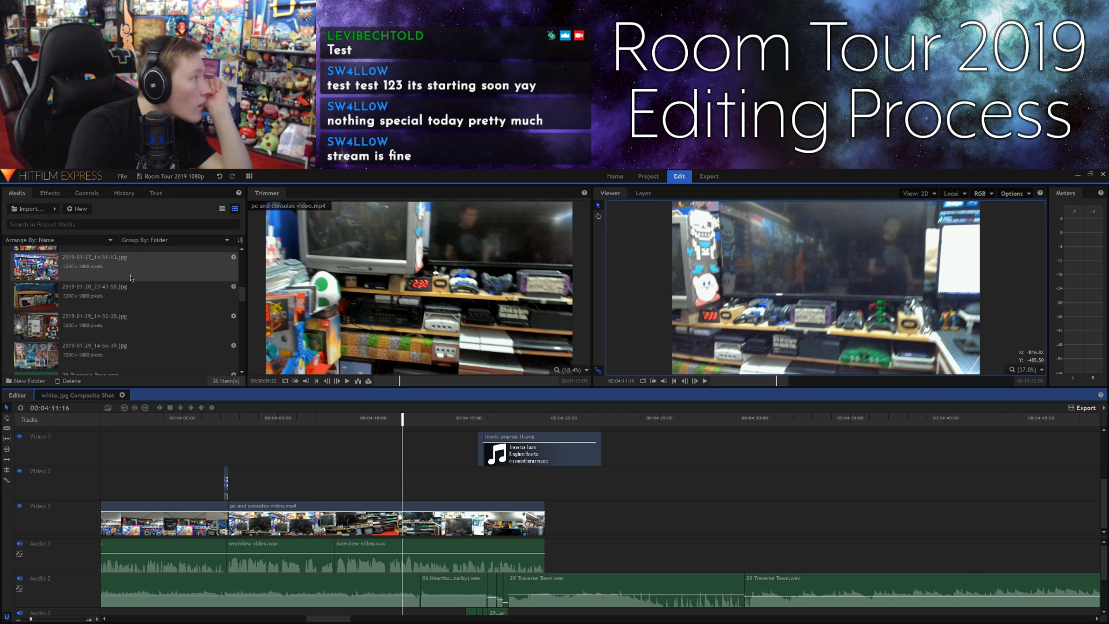
scroll(136, 300, "up", 2)
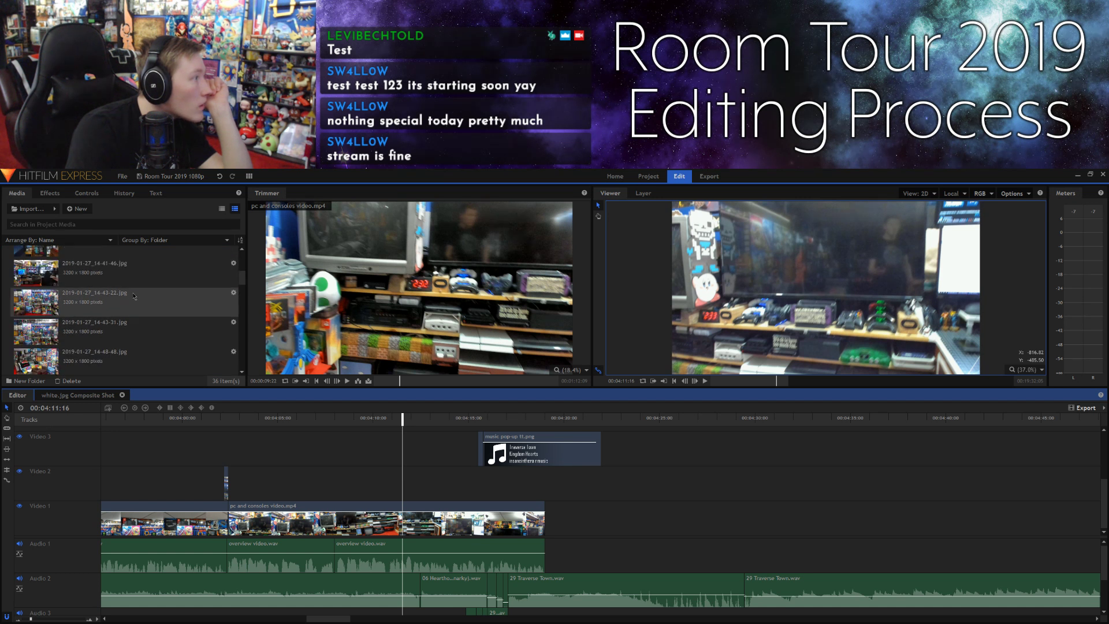
left_click(134, 272)
left_click_drag(134, 272, 546, 520)
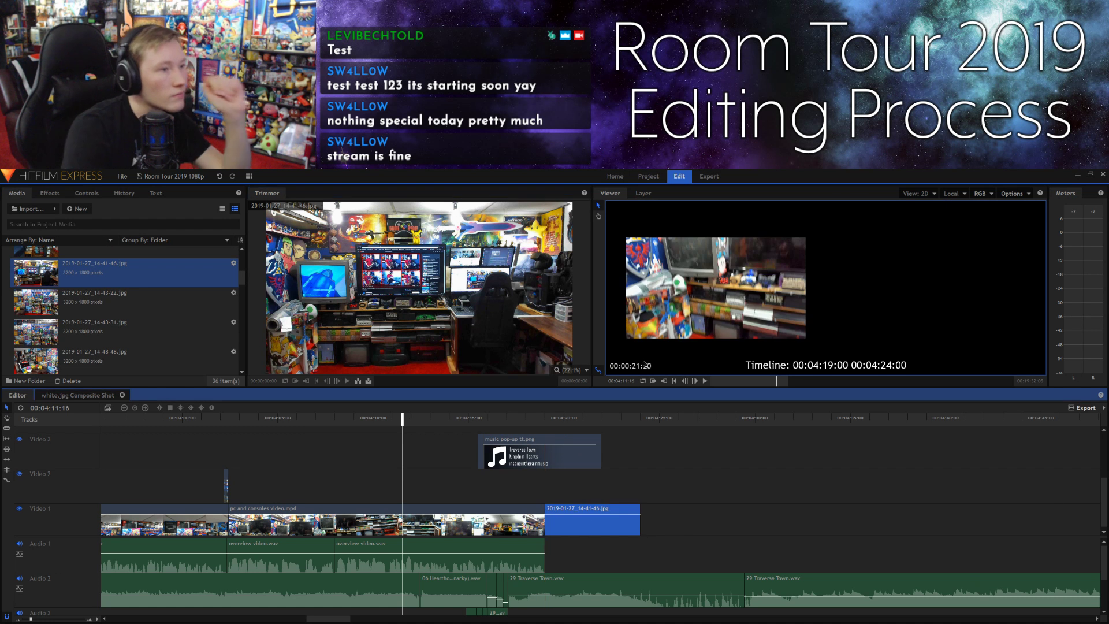
left_click_drag(643, 363, 643, 363)
Step: With the playhead at 00:04:20:09, scale the oversized photo down in the viewer and reposition it to roughly fit the frame
left_click(726, 245)
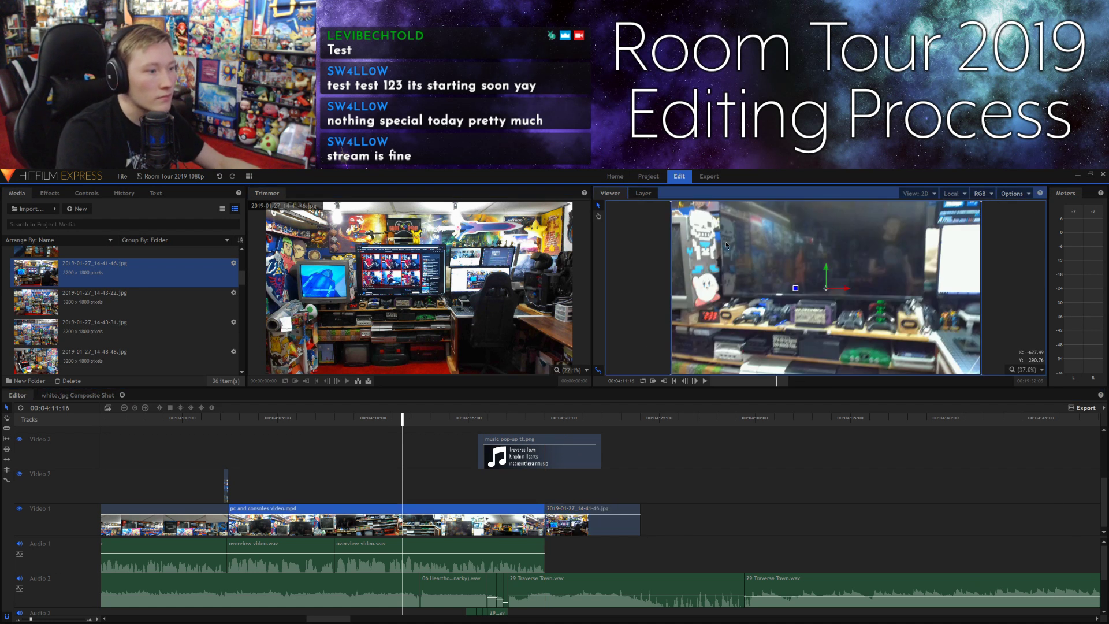
left_click(571, 420)
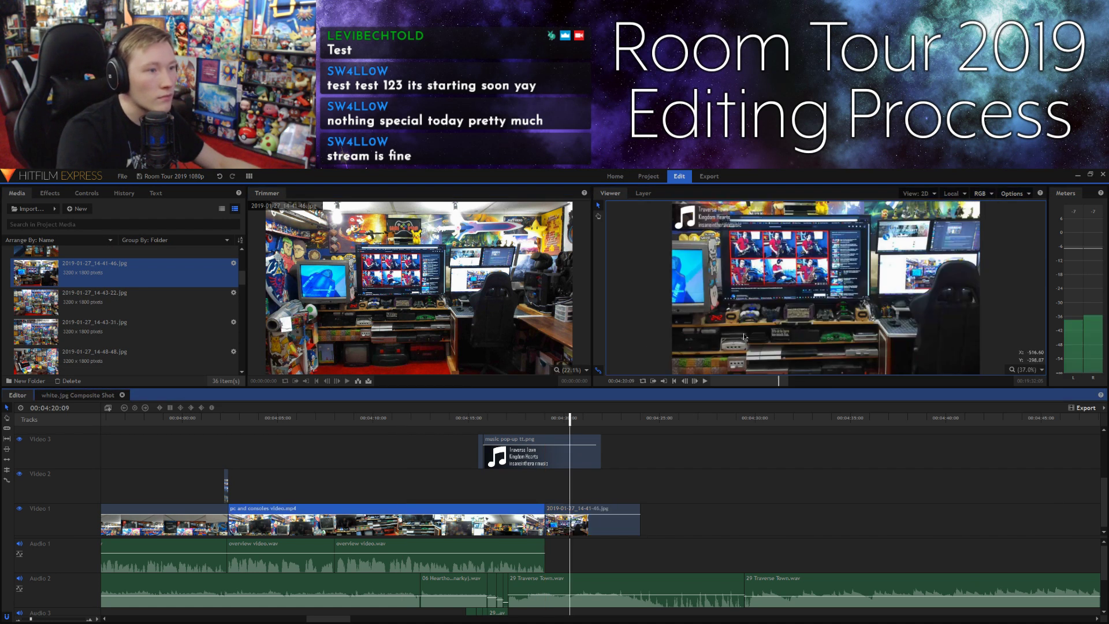
left_click(737, 275)
left_click_drag(737, 275, 818, 353)
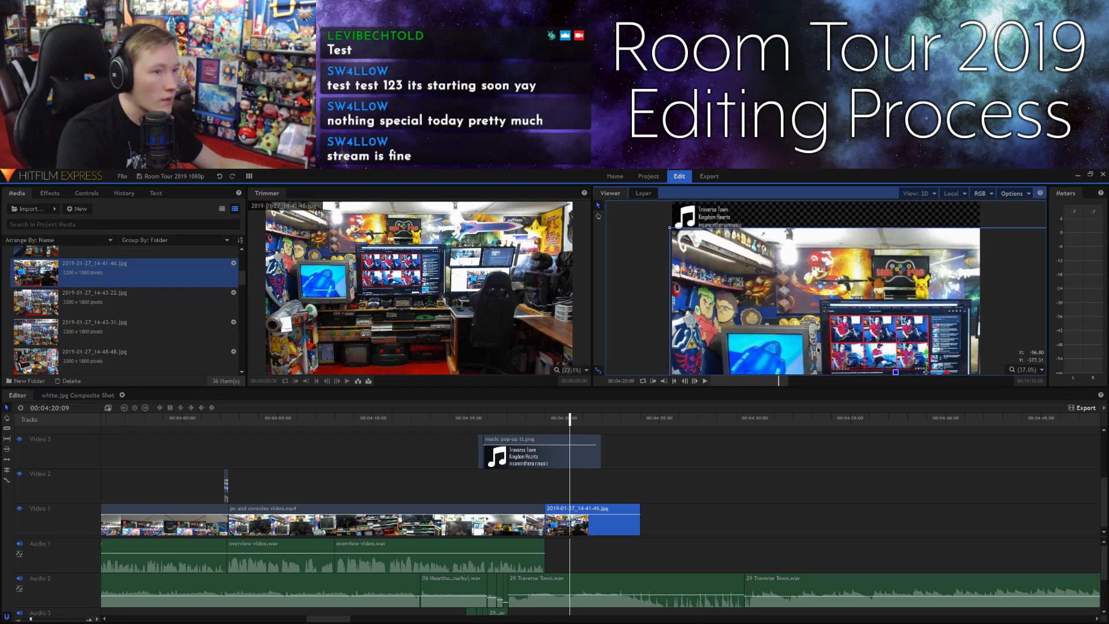
mouse_move(672, 229)
left_mouse_down()
mouse_move(804, 340)
mouse_move(675, 211)
left_mouse_up()
left_click_drag(708, 271, 721, 284)
left_click_drag(681, 213, 684, 216)
left_click_drag(734, 284, 726, 271)
Step: Nudge the photo left and fine-tune its scale so it just covers the frame, leaving it deselected
key("Left")
key("Left")
key("Left")
key("Left")
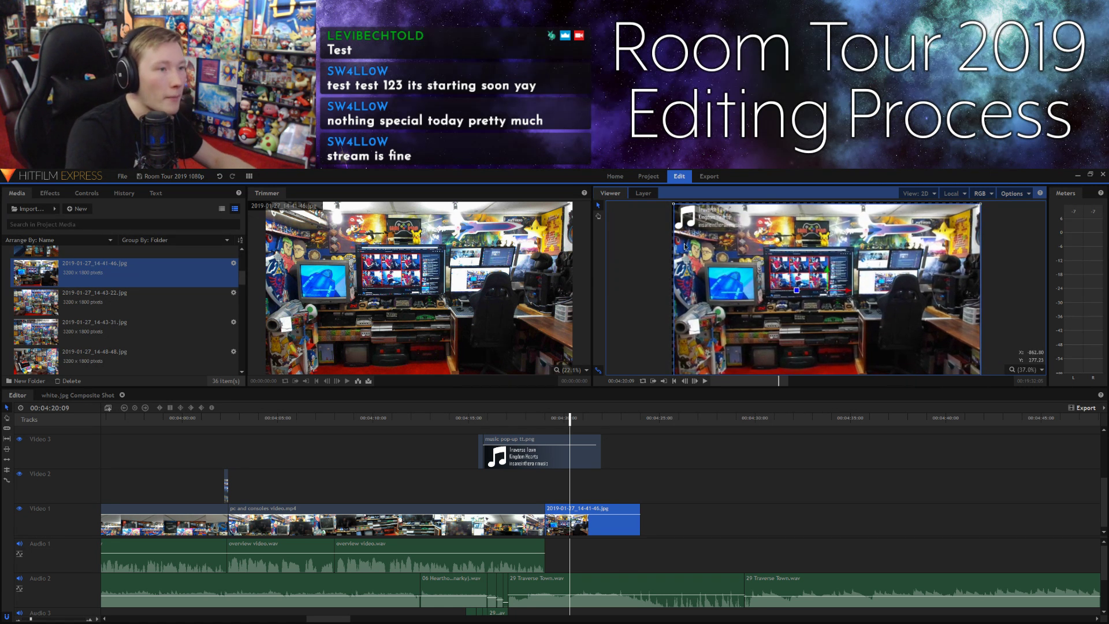
left_click_drag(675, 205, 672, 204)
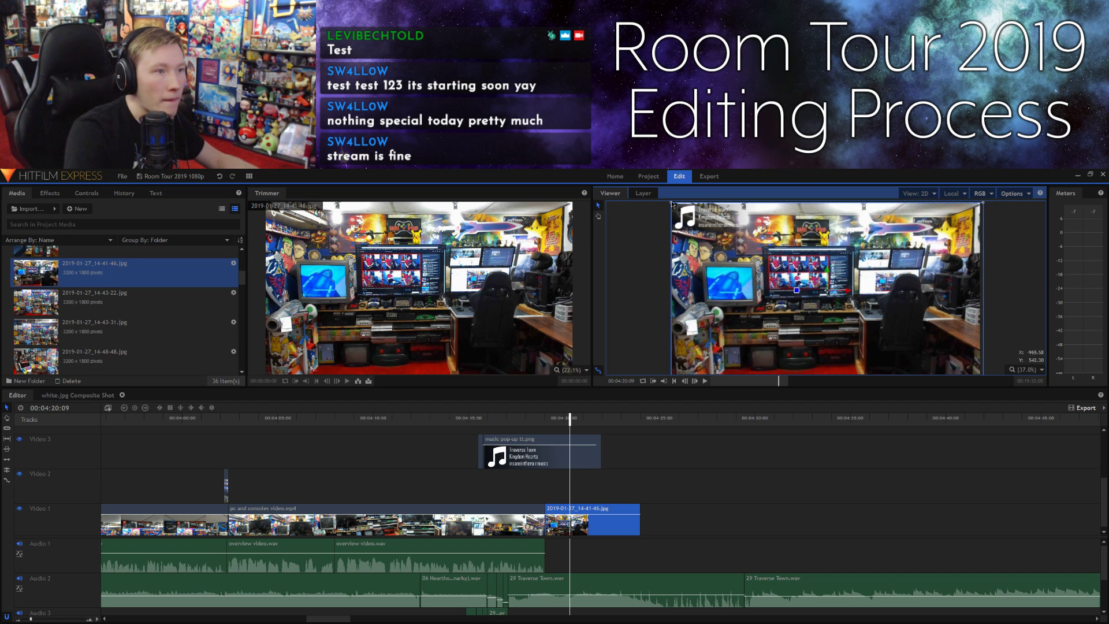
left_click_drag(672, 203, 674, 207)
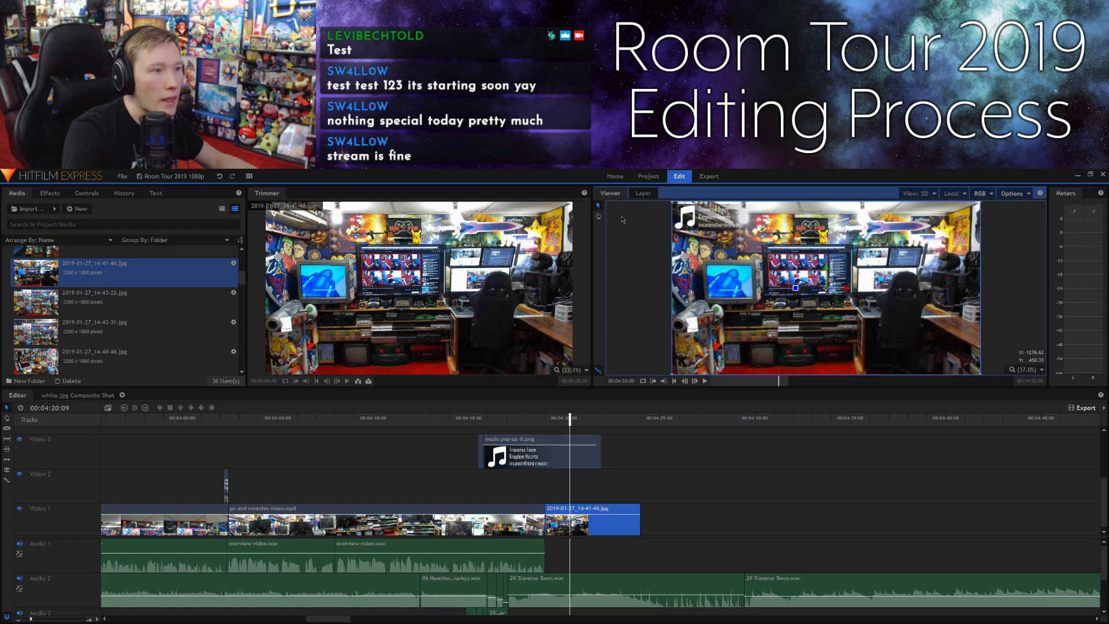
left_click(632, 235)
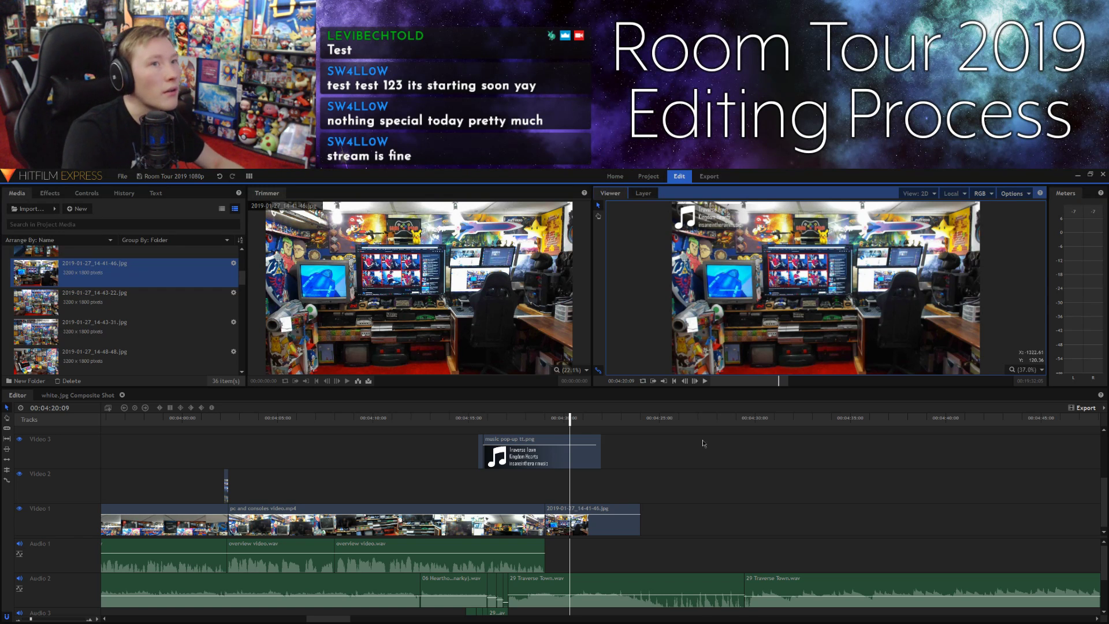
Step: Check the C: disk activity in Task Manager
left_click(781, 498)
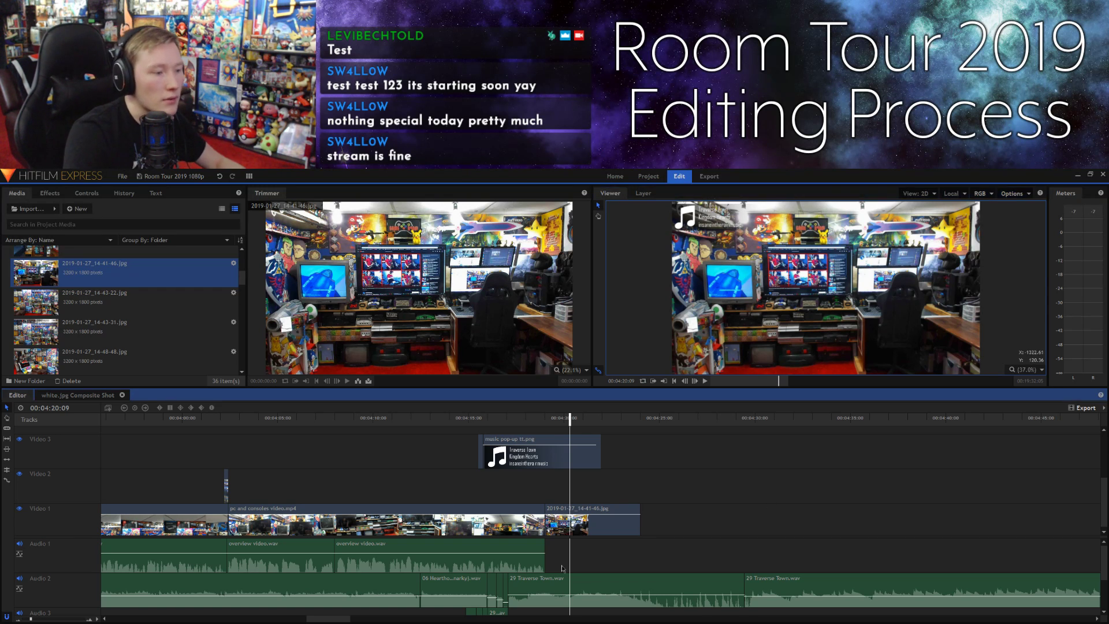
key("ctrl+shift+Escape")
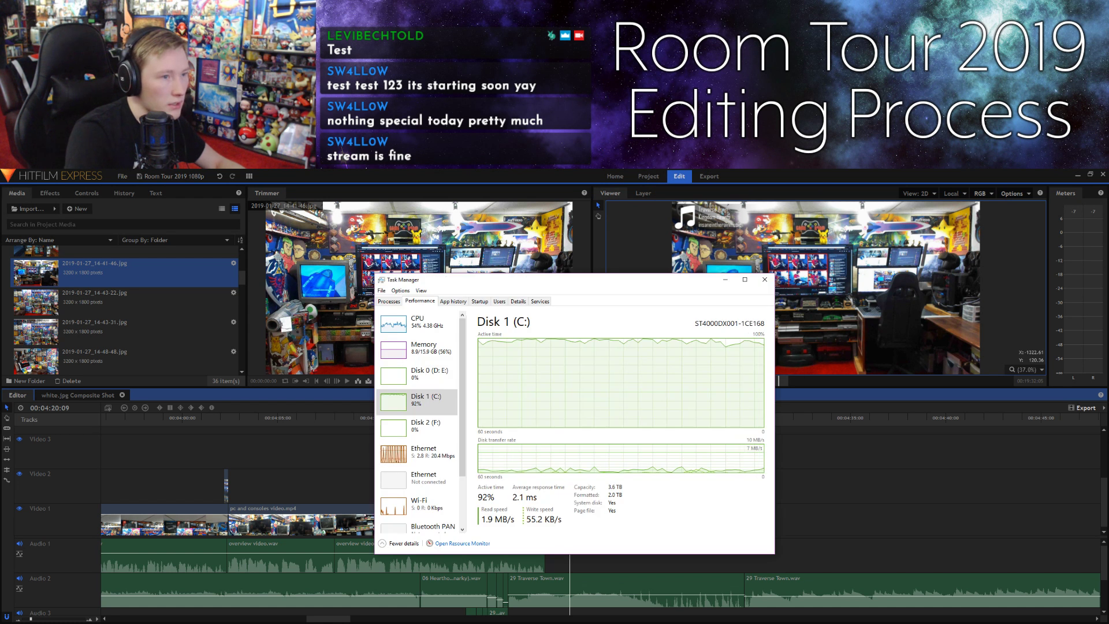
Step: Switch back to HitFilm Express and play the timeline over the desk photo, leaving the playhead at the photo's start
key("alt+Tab")
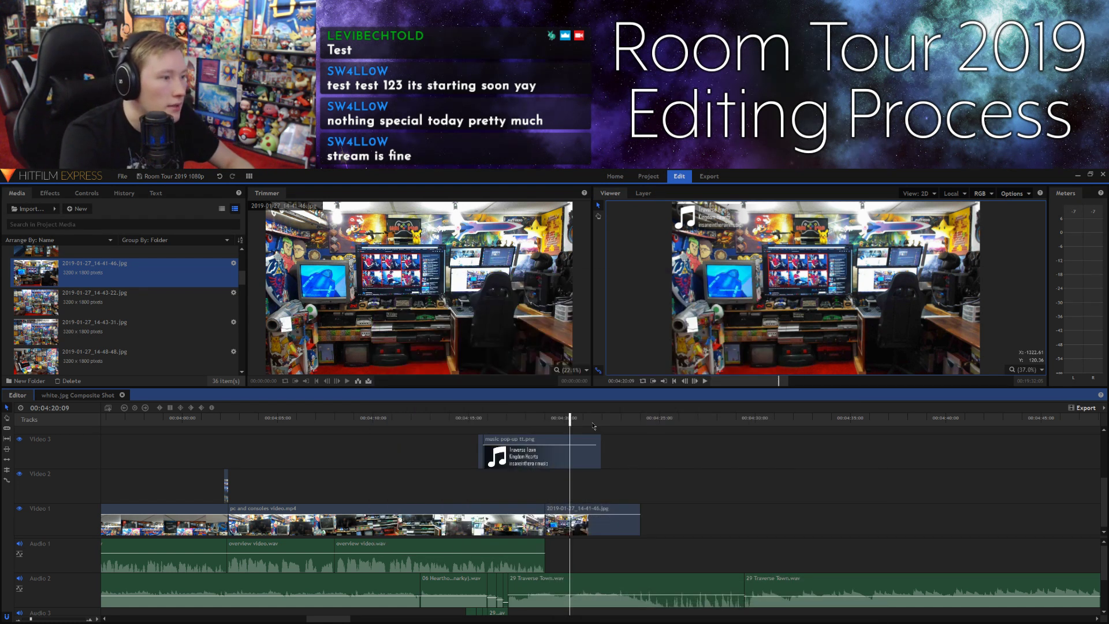
key("space")
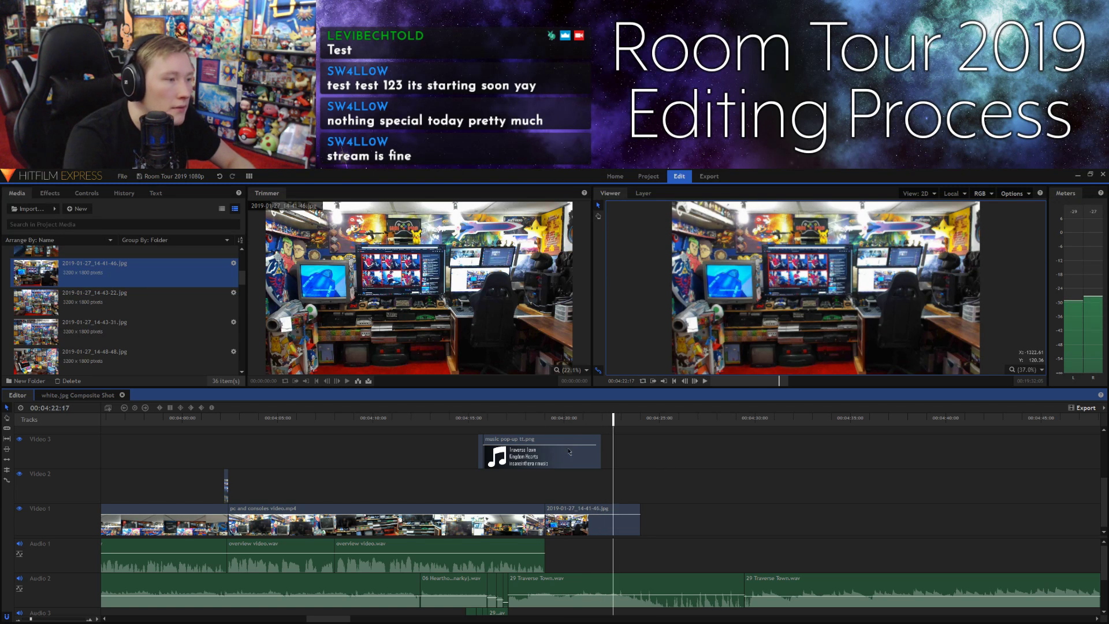
left_click(546, 424)
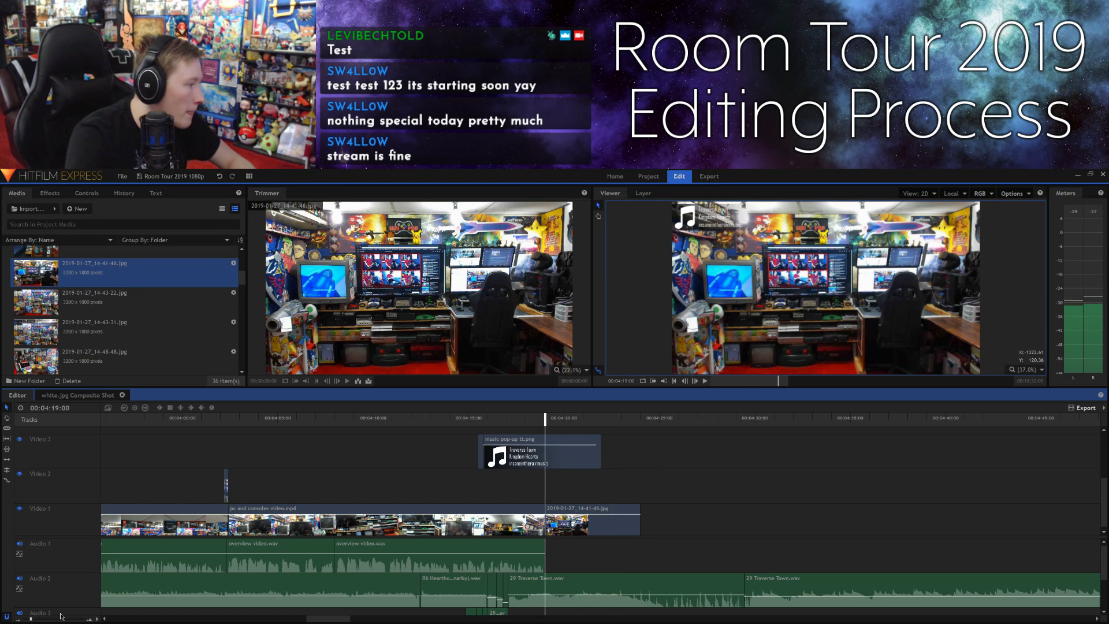
Step: Slice the 2019-01-27_14-41-46.jpg clip on Video 1 at 00:04:19:08
left_click_drag(31, 619, 44, 619)
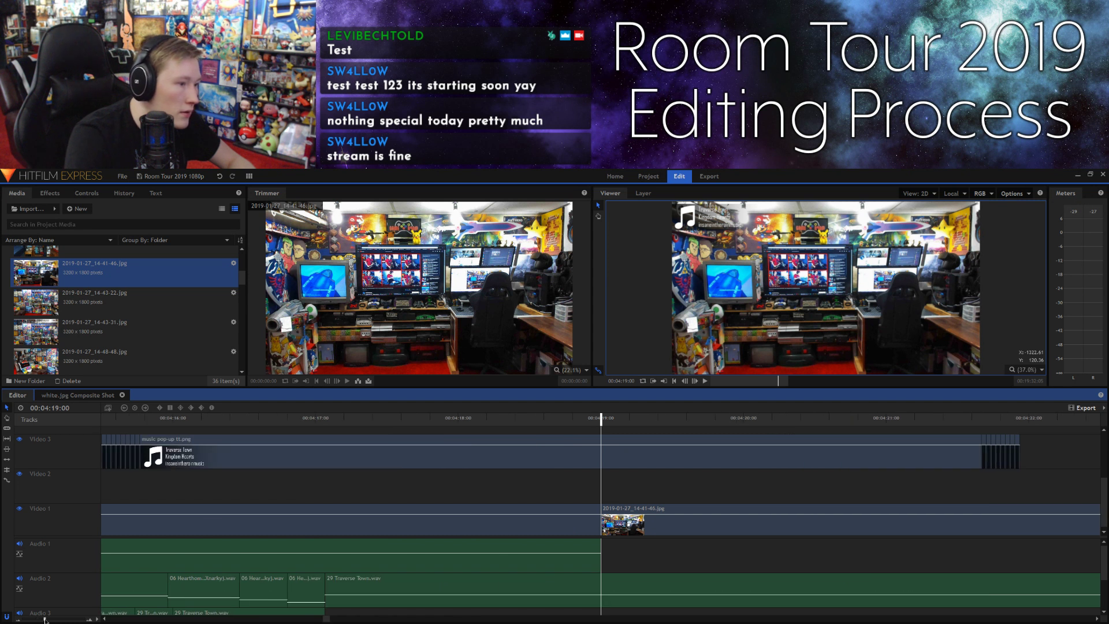
left_click(619, 511)
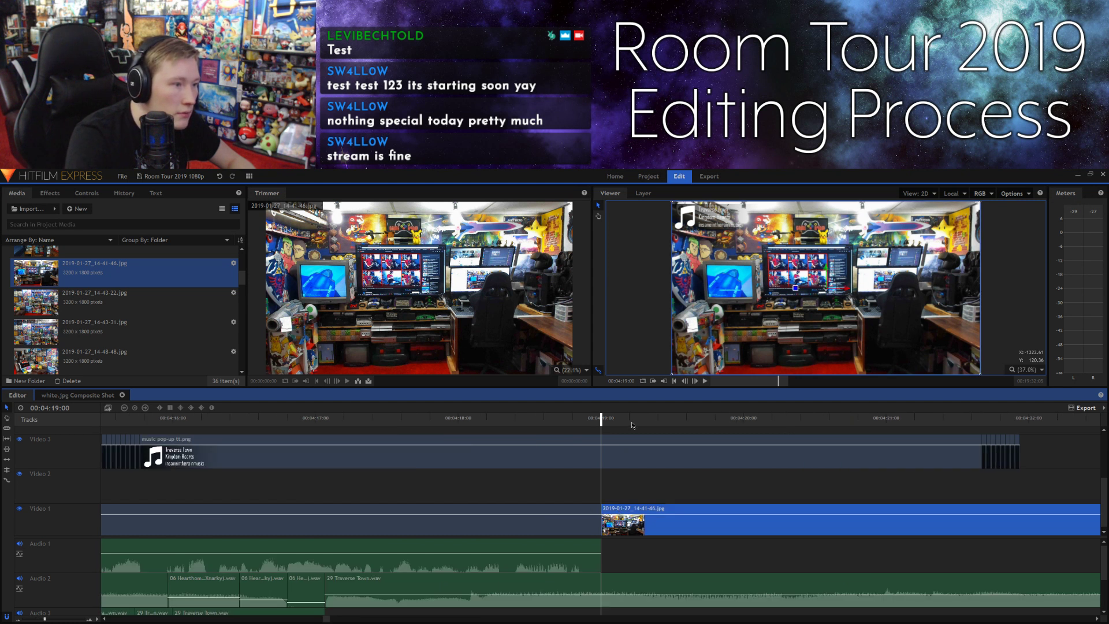
left_click(630, 425)
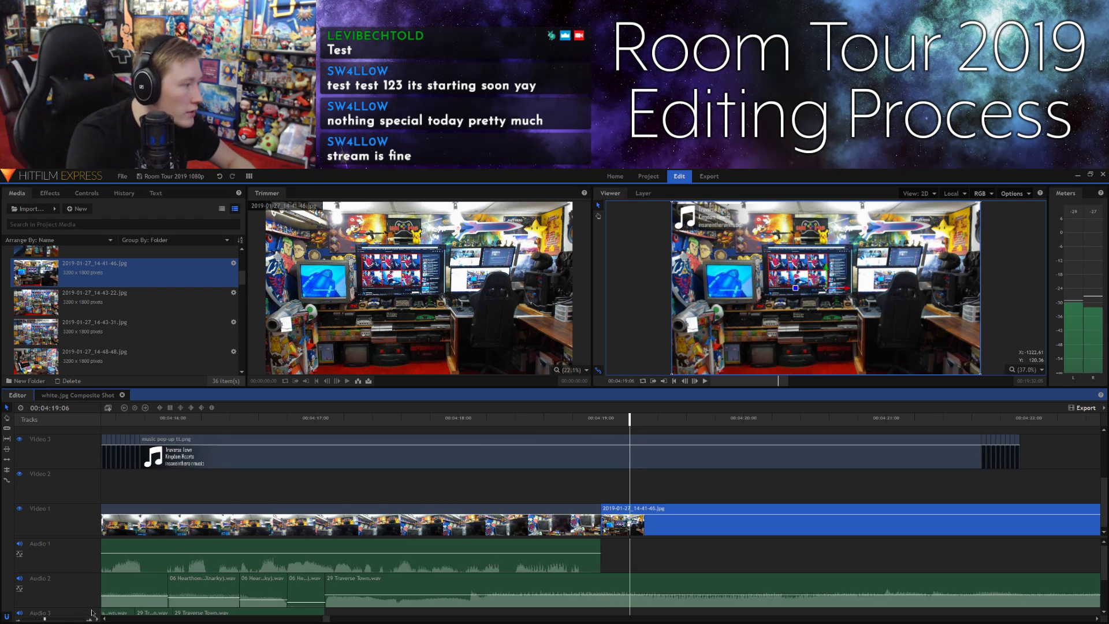
scroll(688, 535, "up", 2)
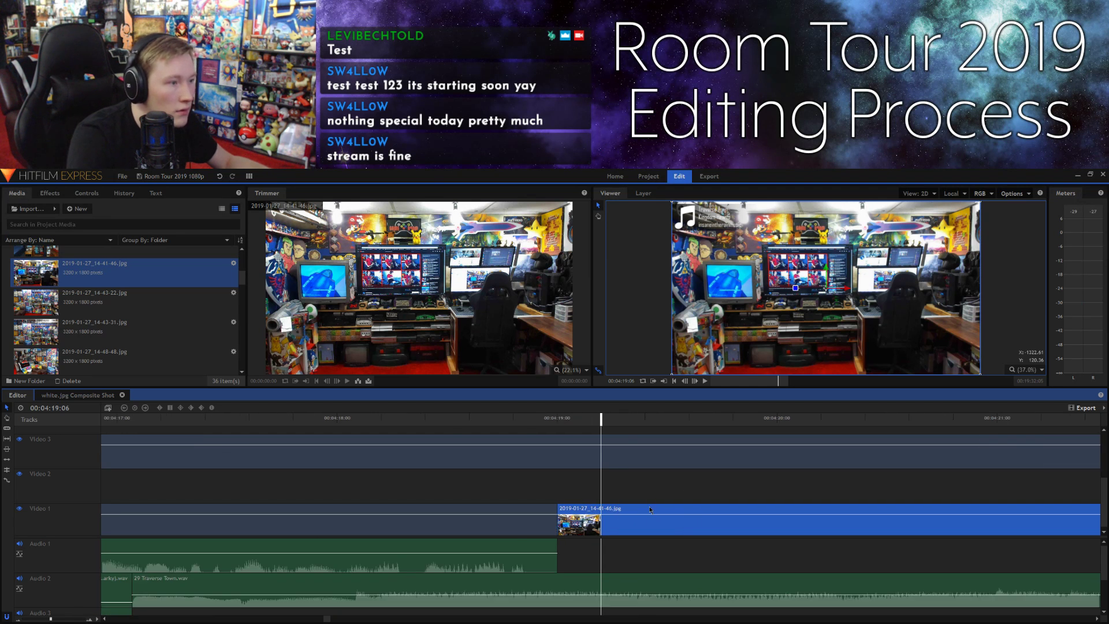
scroll(650, 507, "up", 1)
left_click_drag(603, 420, 620, 419)
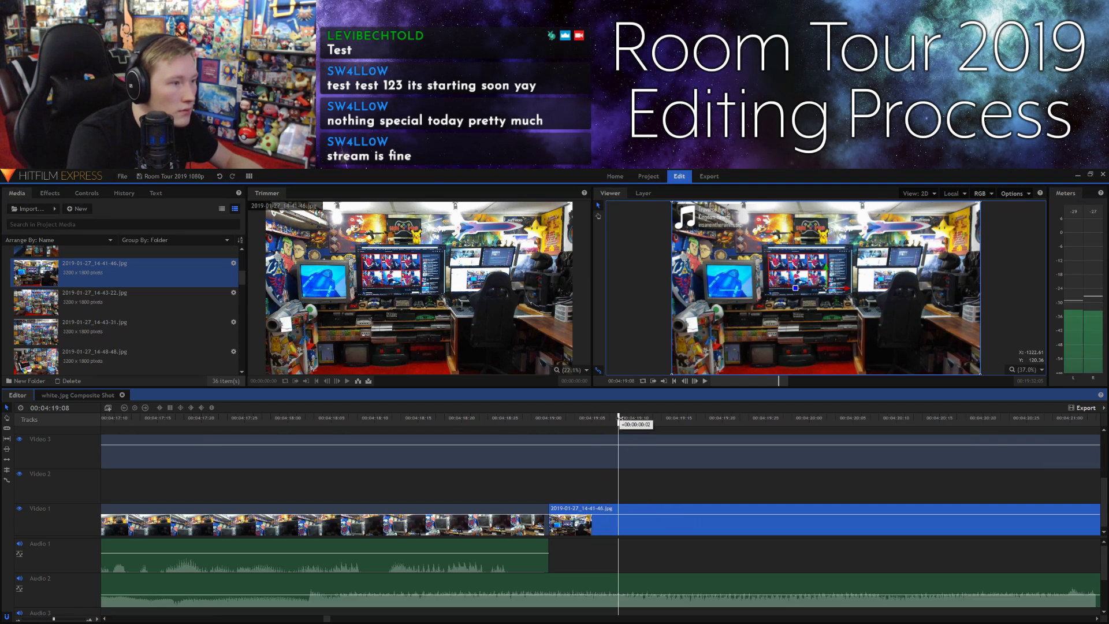
right_click(581, 513)
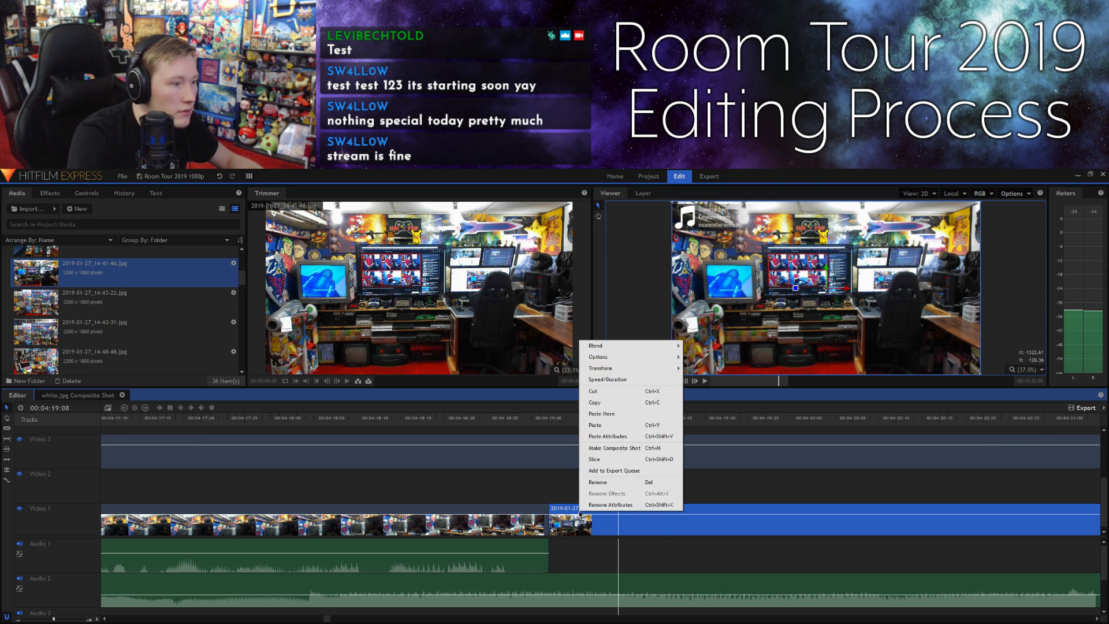
left_click(557, 491)
left_click(564, 512)
key("ctrl+shift+d")
Step: Move the short photo slice to Video 2, ending where the console clip ends, and close the gap it leaves on Video 1
left_click_drag(564, 513, 500, 487)
left_click_drag(614, 514, 546, 514)
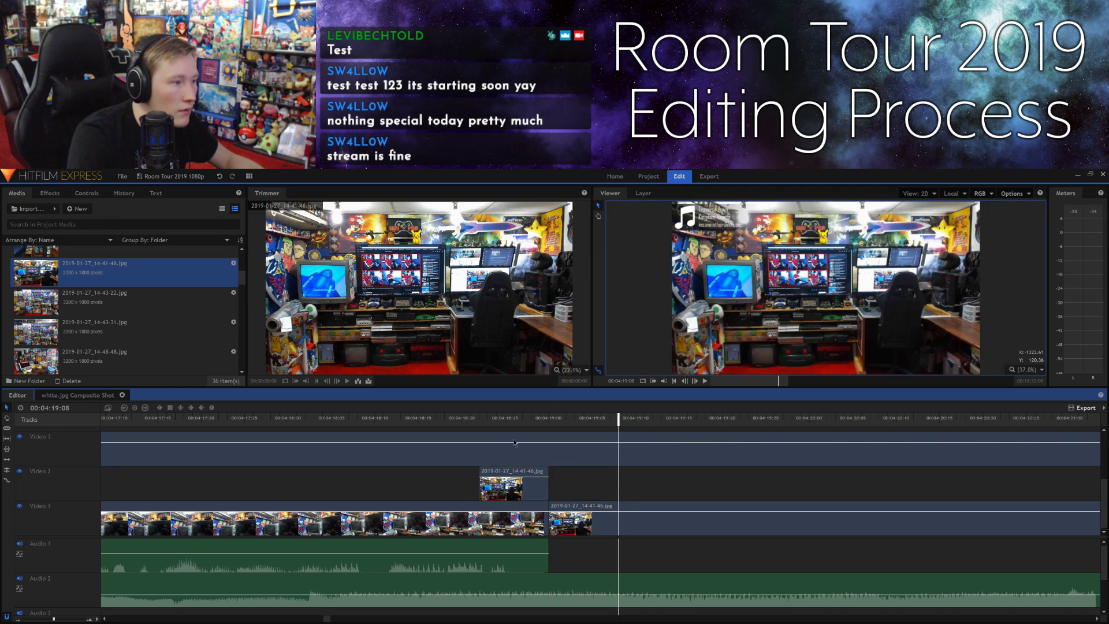
Step: Slice the short photo piece on Video 2 at every frame from 00:04:18:23 to 00:04:18:29 and leave the pieces deselected
left_click(488, 422)
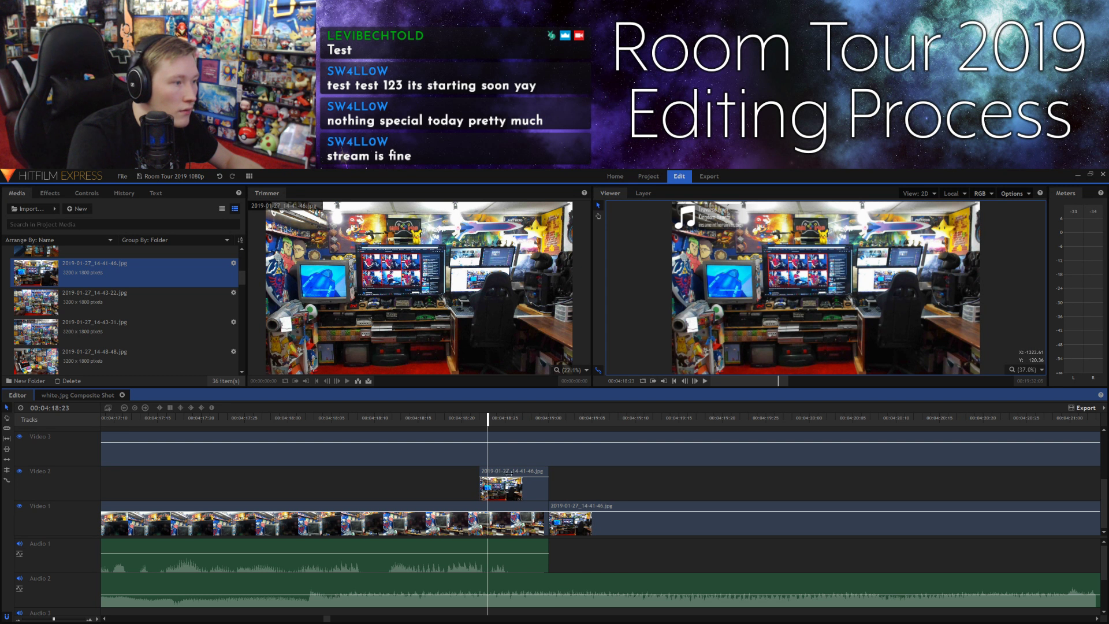
left_click(516, 494)
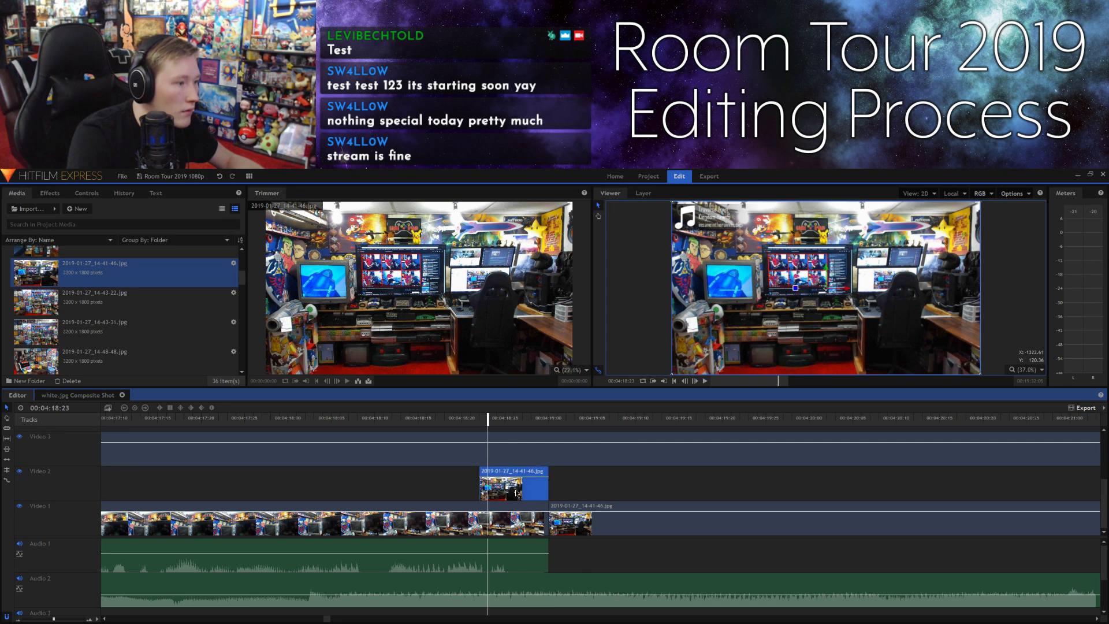
left_click(497, 420)
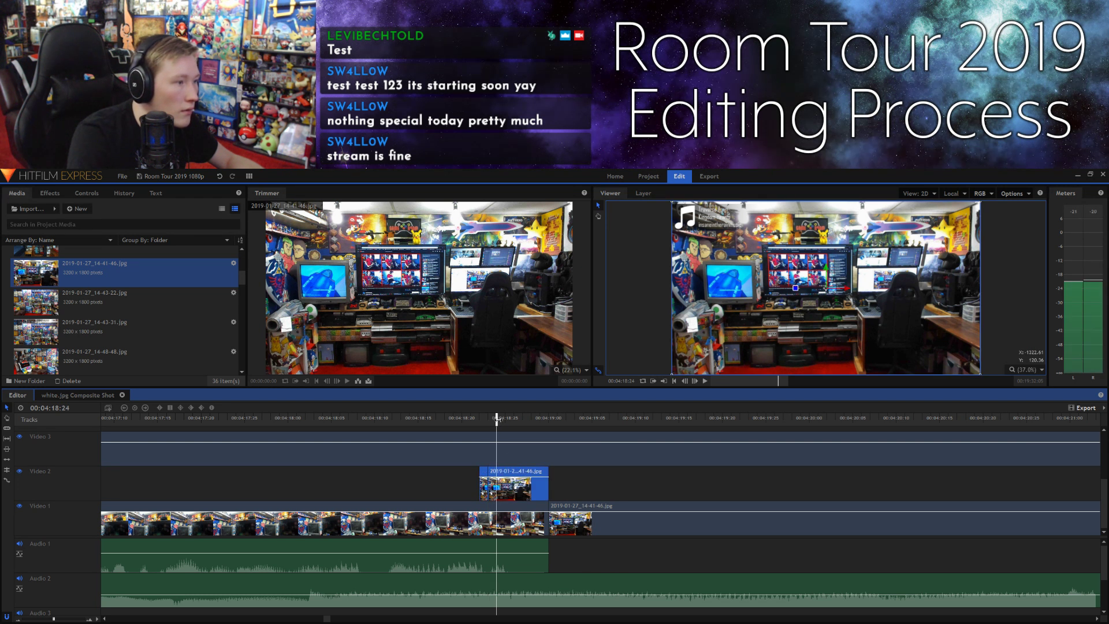
left_click(505, 420)
left_click(514, 421)
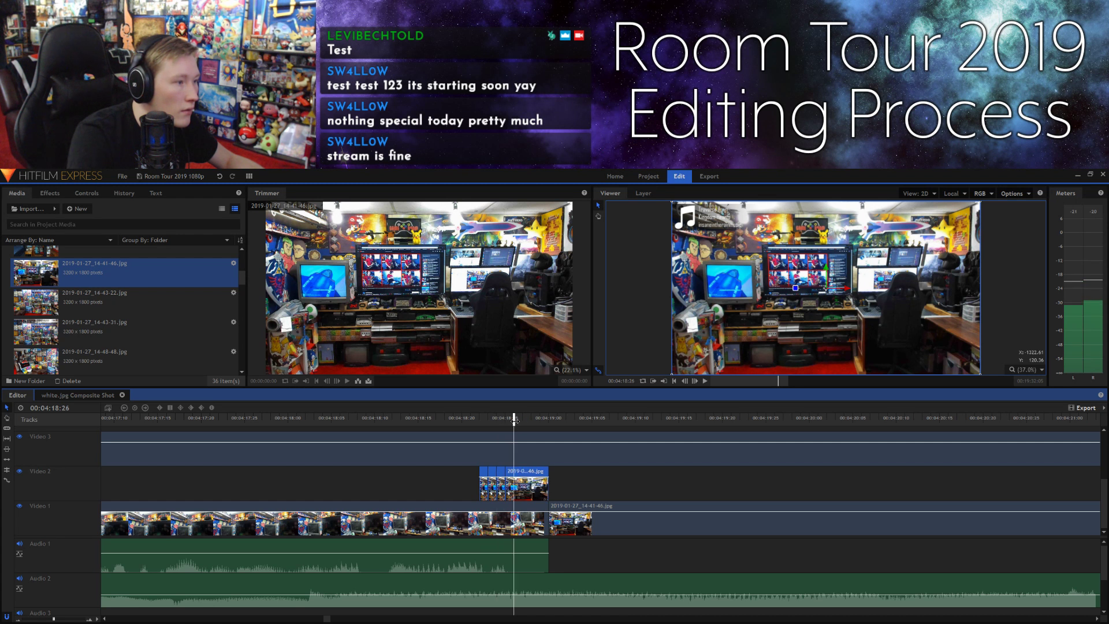
left_click(523, 420)
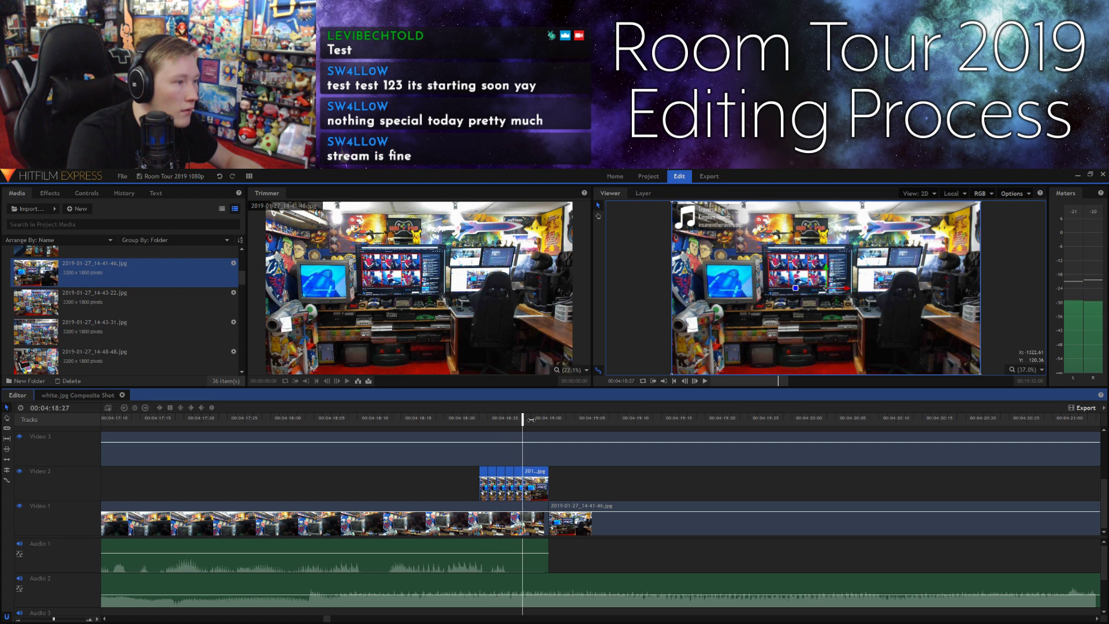
left_click(535, 422)
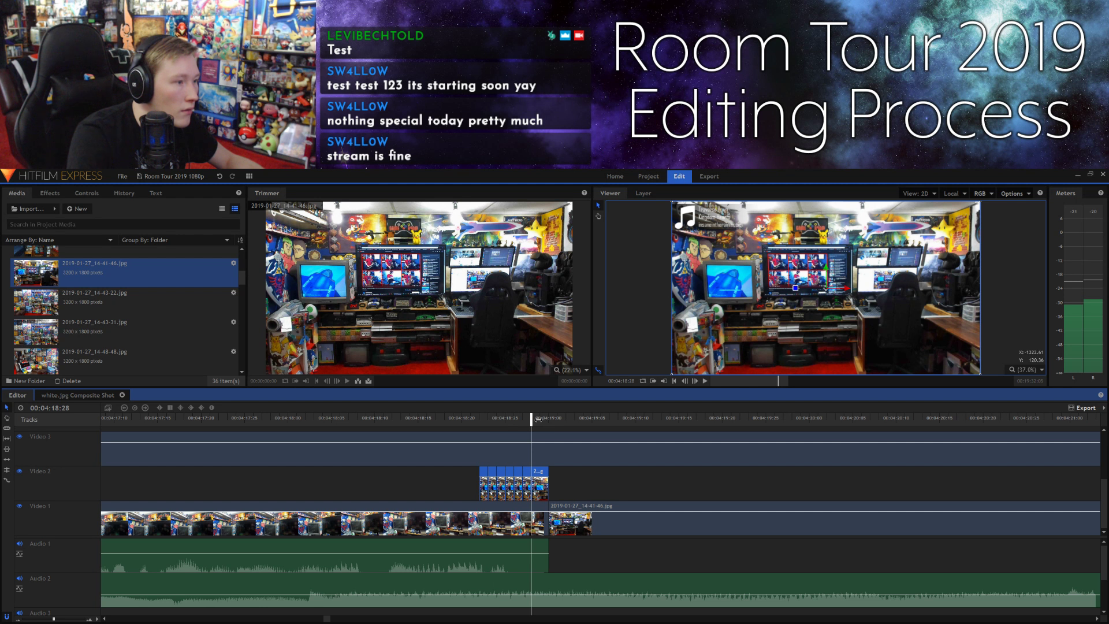
left_click(540, 421)
left_click(592, 491)
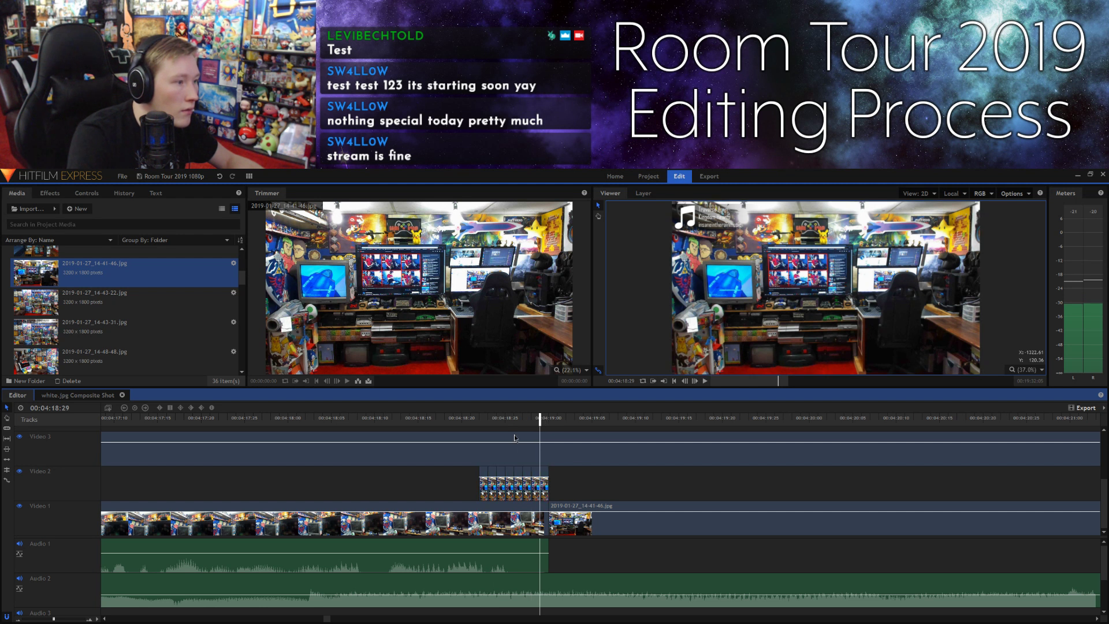
Step: Adjust the opacity of the one-frame photo slices on Video 2, starting with the first slice at 00:04:18:22
left_click(480, 421)
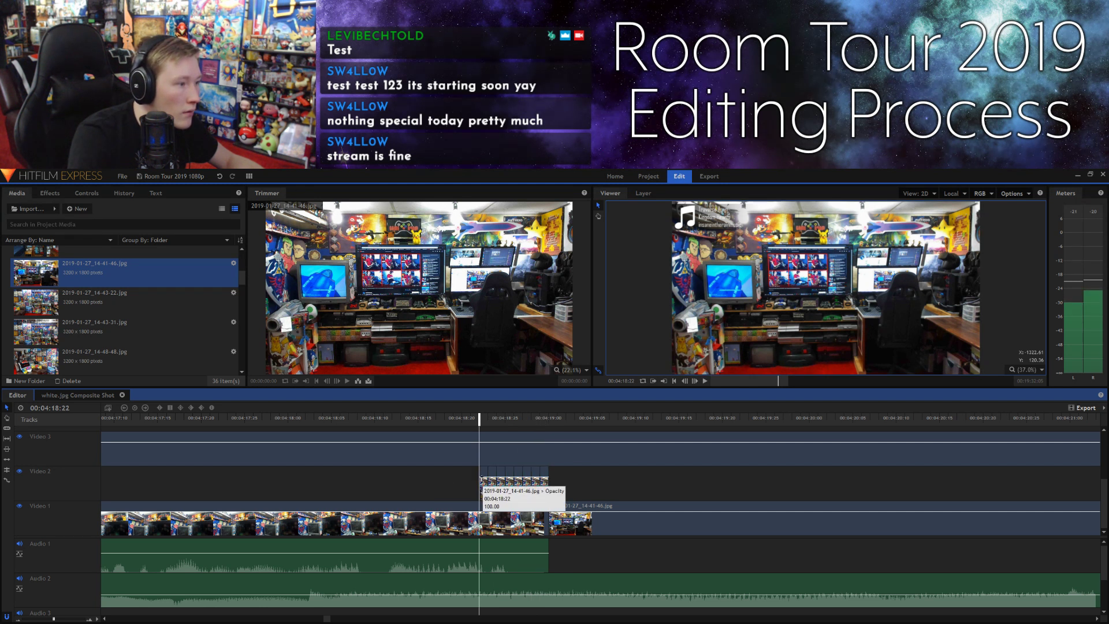
left_click_drag(485, 477, 515, 491)
Step: Step frame by frame from 00:04:18:20 to 00:04:19:03 to examine the transition from the console footage into the desk photo
left_click(462, 418)
left_click(695, 381)
left_click(695, 381)
left_click(695, 381)
left_click(695, 381)
left_click(695, 381)
left_click(695, 381)
left_click(696, 381)
left_click(695, 381)
left_click(696, 381)
left_click(695, 380)
left_click(695, 381)
left_click(695, 381)
left_click(695, 381)
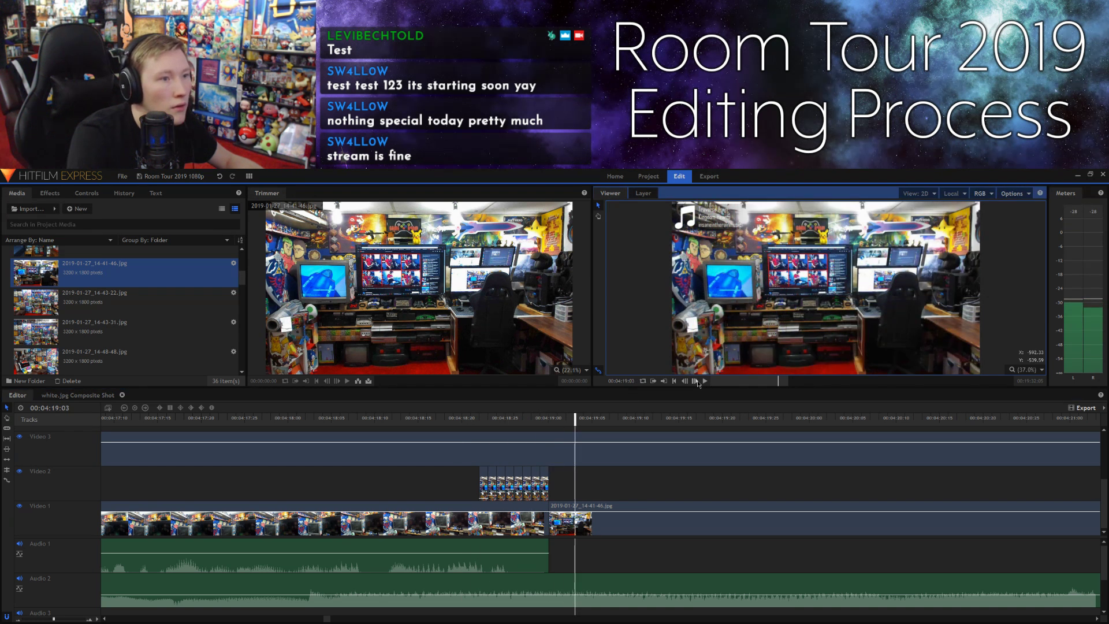
Step: Play back the transition into the desk photo, including a longer run from 00:04:10:01, and return the playhead to 00:04:19:03
left_click(396, 494)
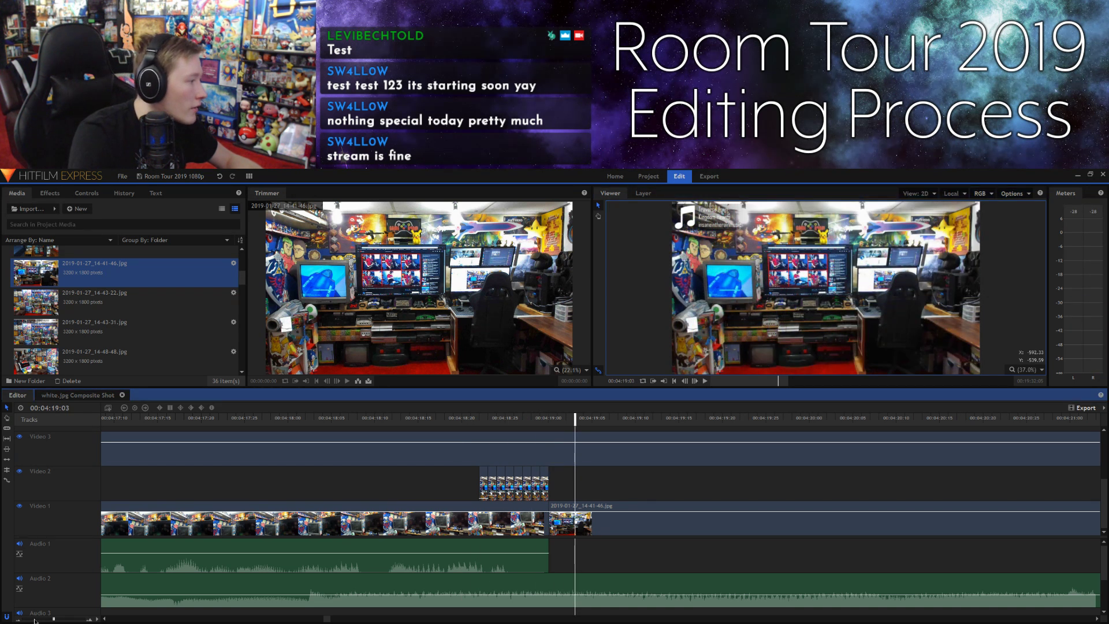
left_click_drag(53, 619, 30, 622)
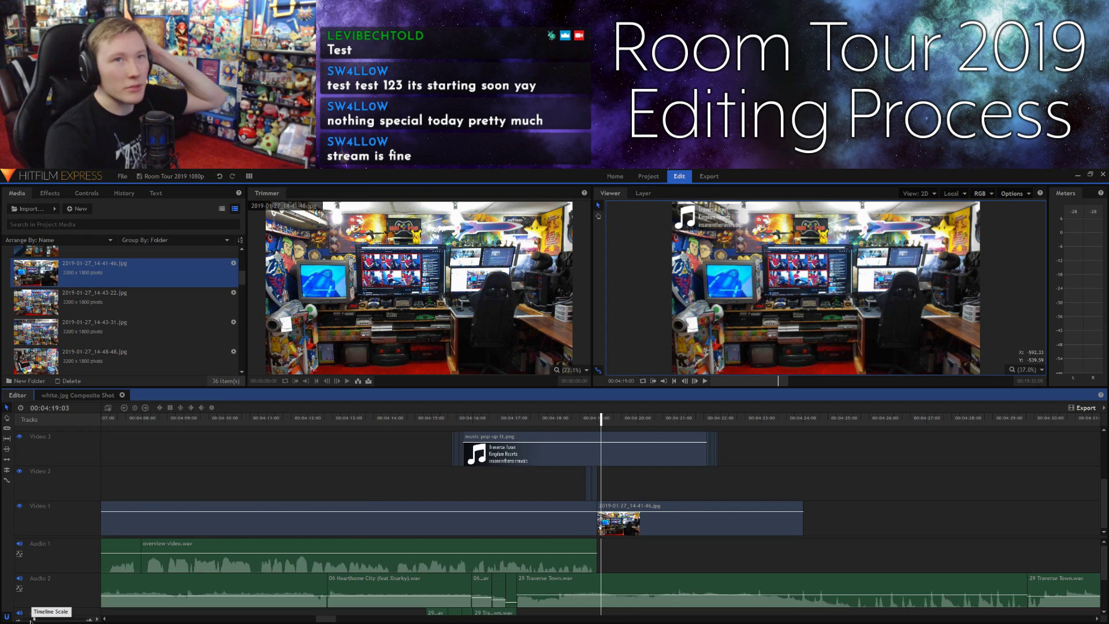
left_click(526, 426)
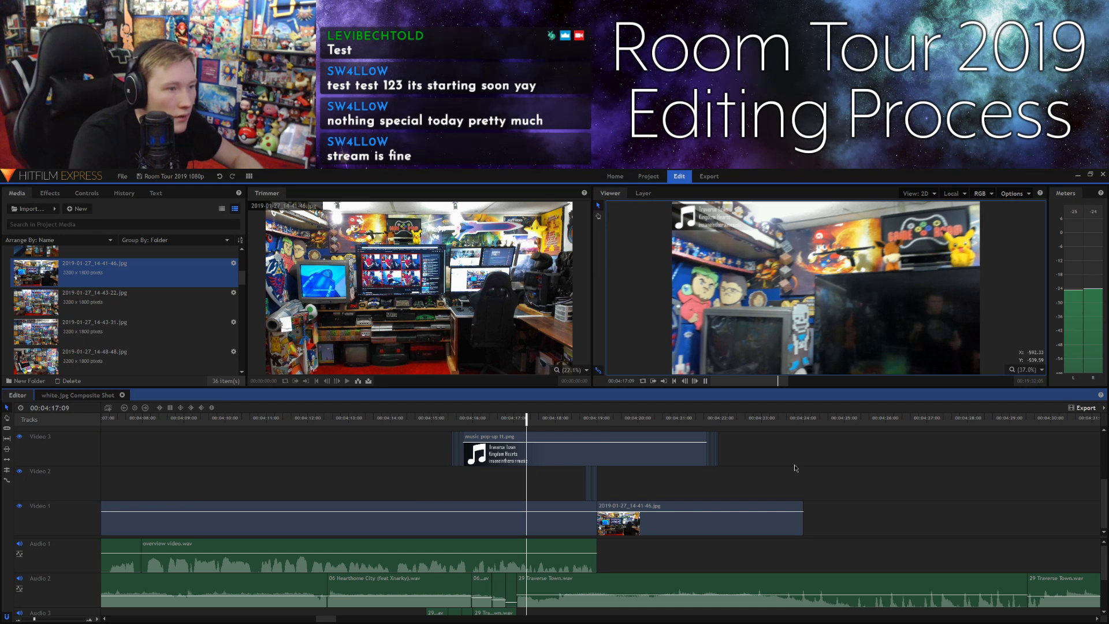
key("space")
left_click(566, 421)
key("space")
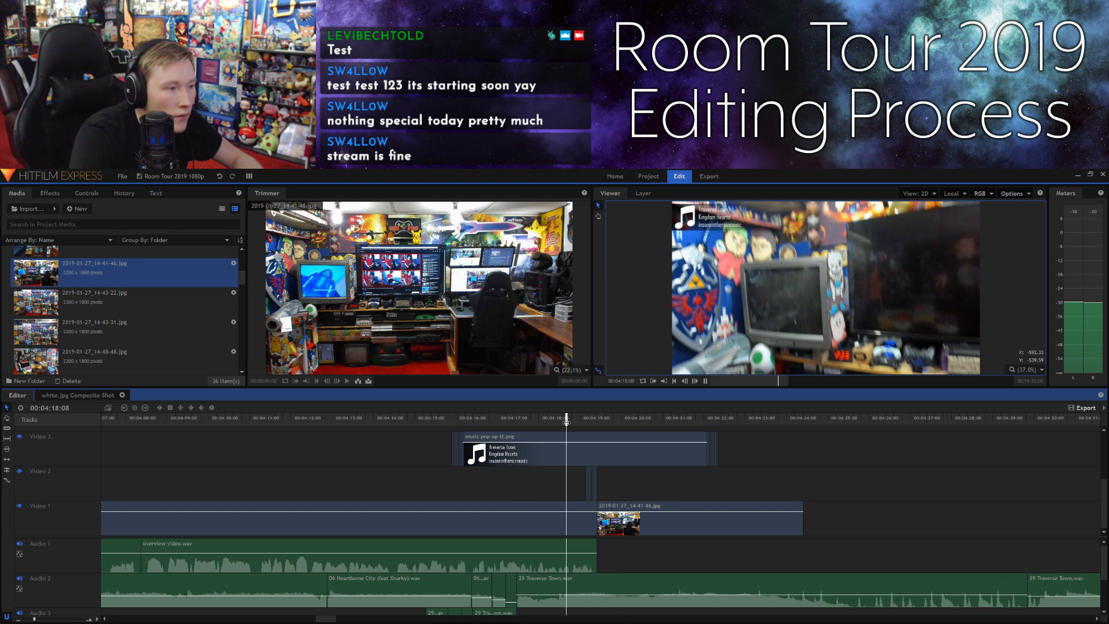
left_click(227, 422)
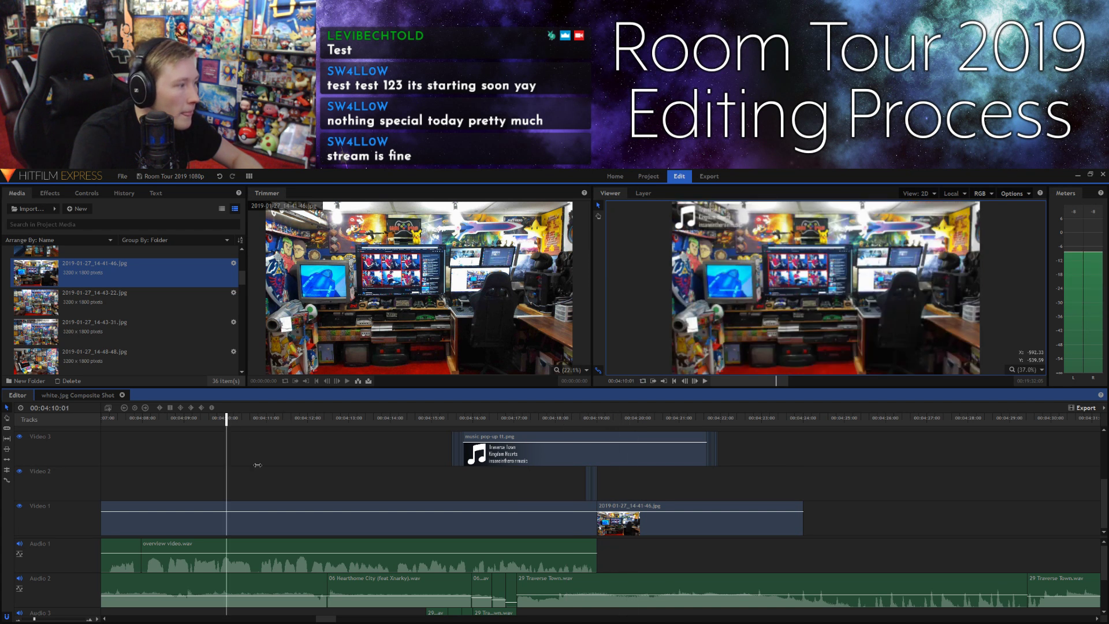
key("space")
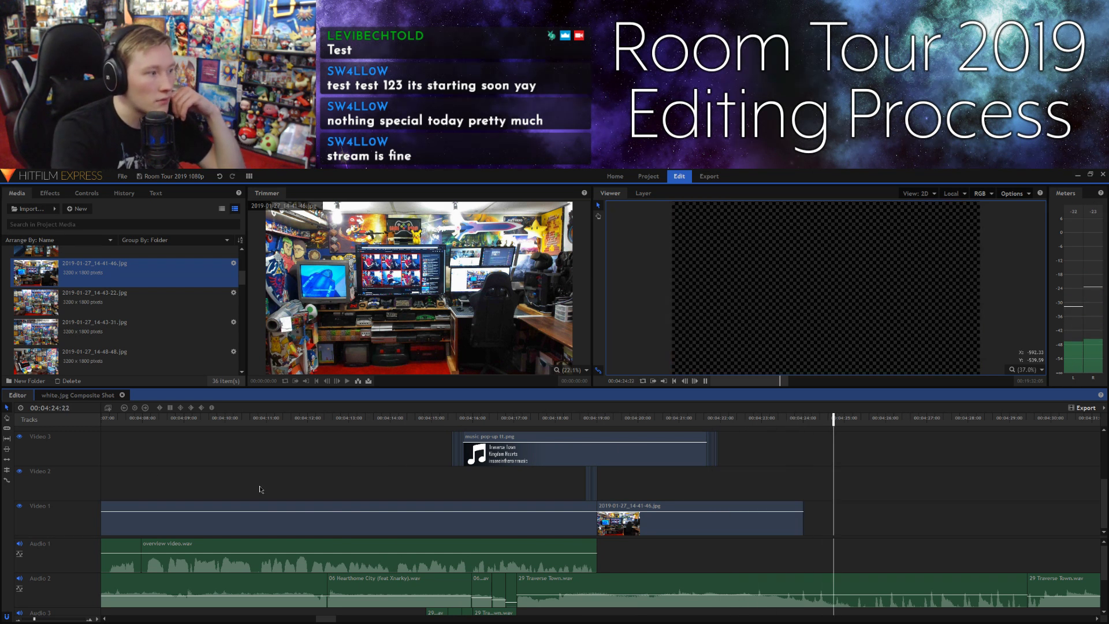
left_click(602, 418)
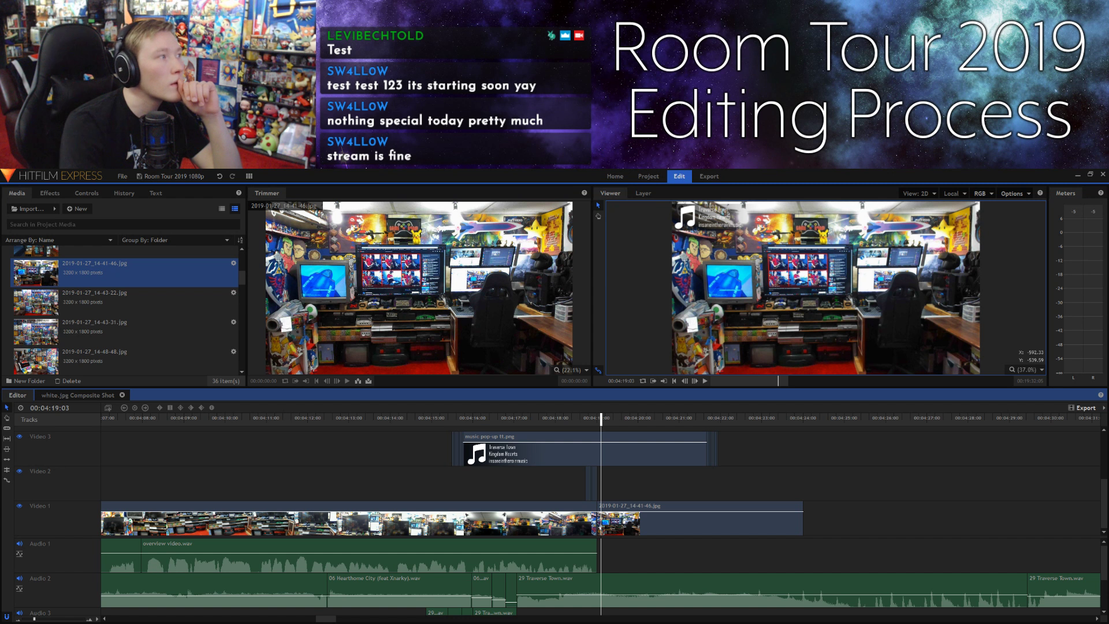
Step: Switch to Photoshop and hide the five circular console photo layers in room tour pop ups.psd
key("alt+Tab")
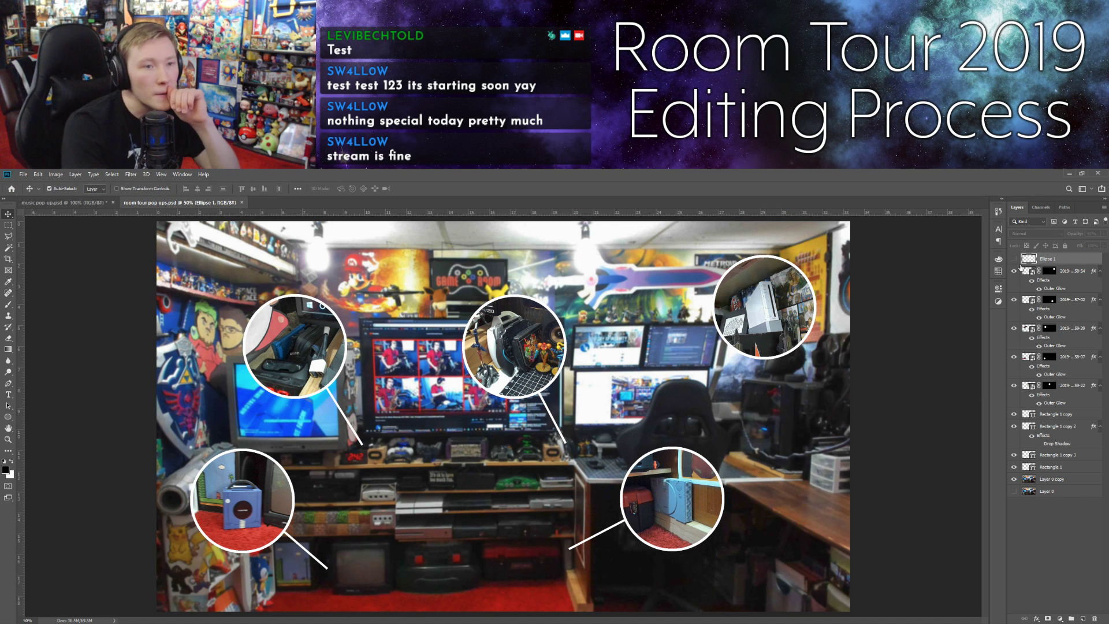
left_click(1069, 271)
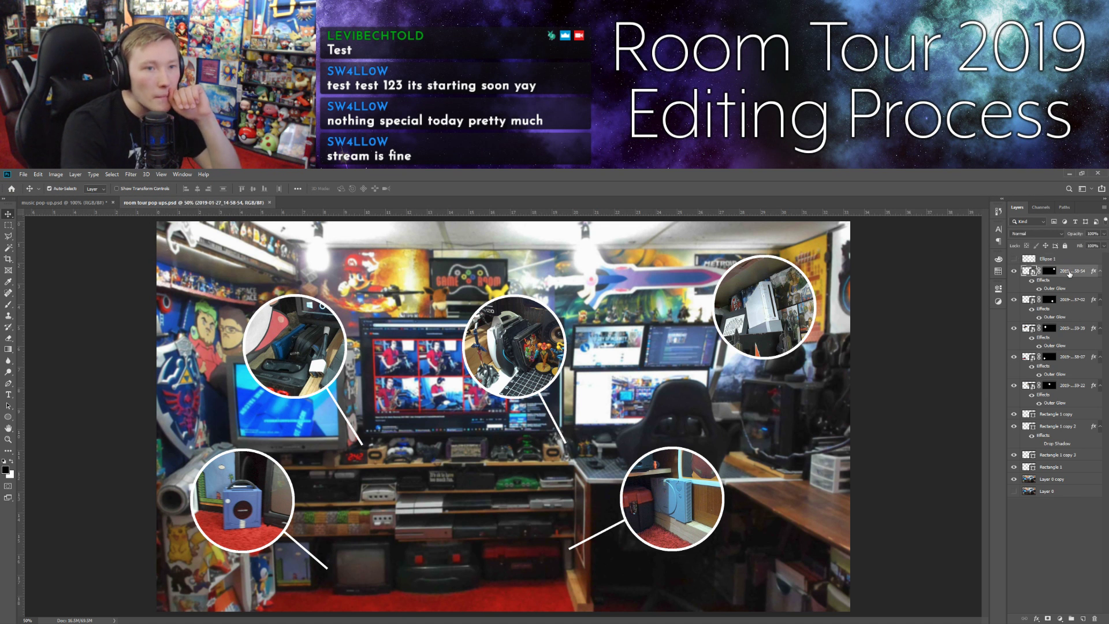
left_click(1015, 271)
left_click(1015, 271)
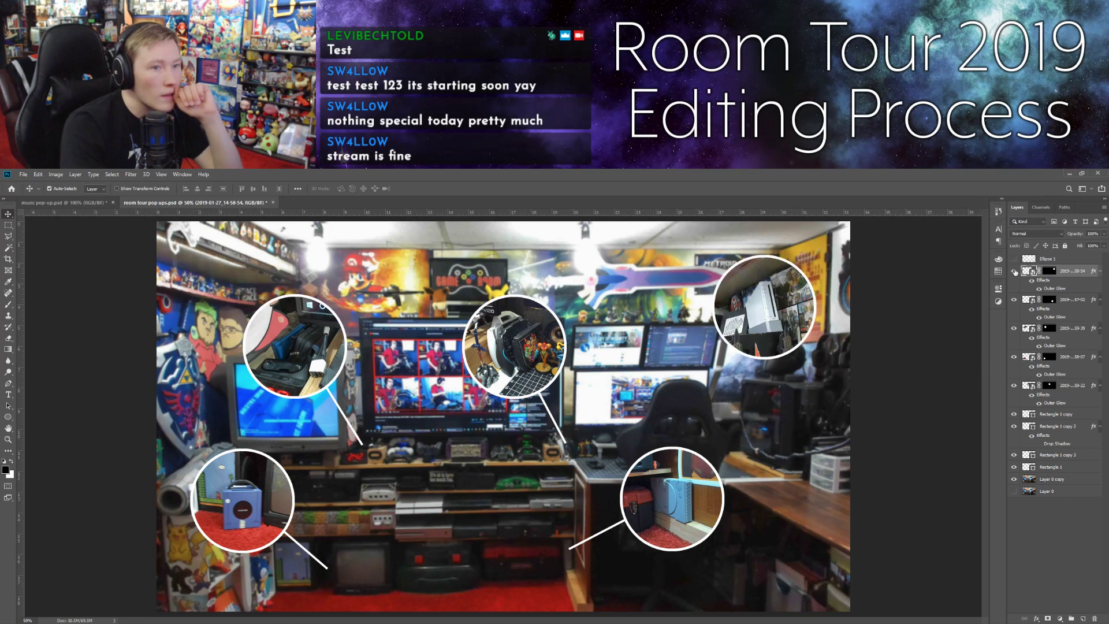
left_click(1014, 329)
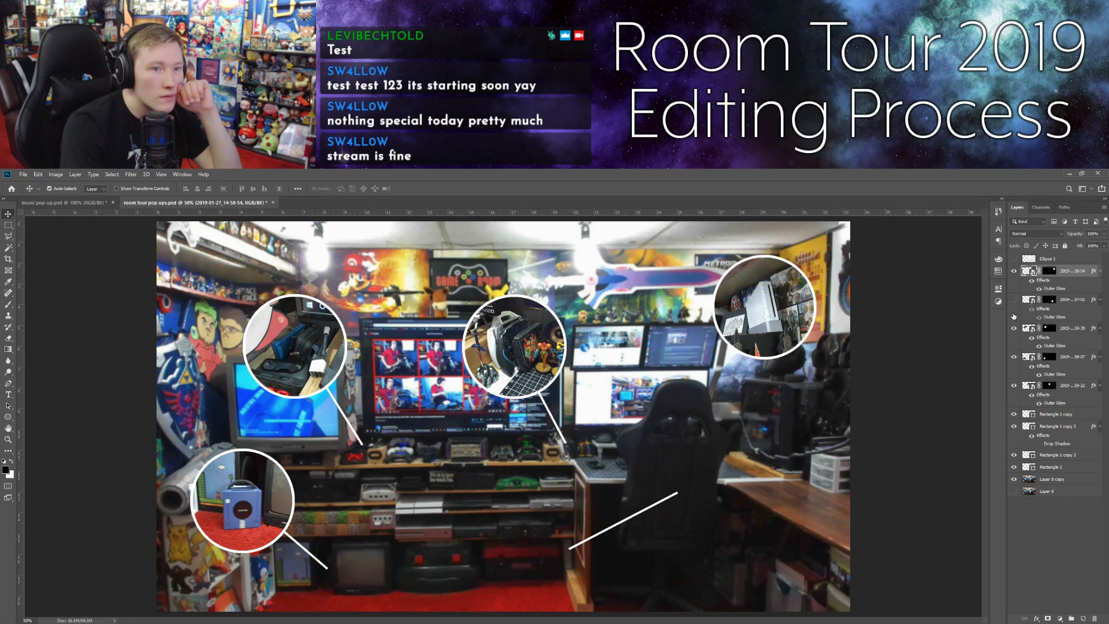
left_click(1015, 271)
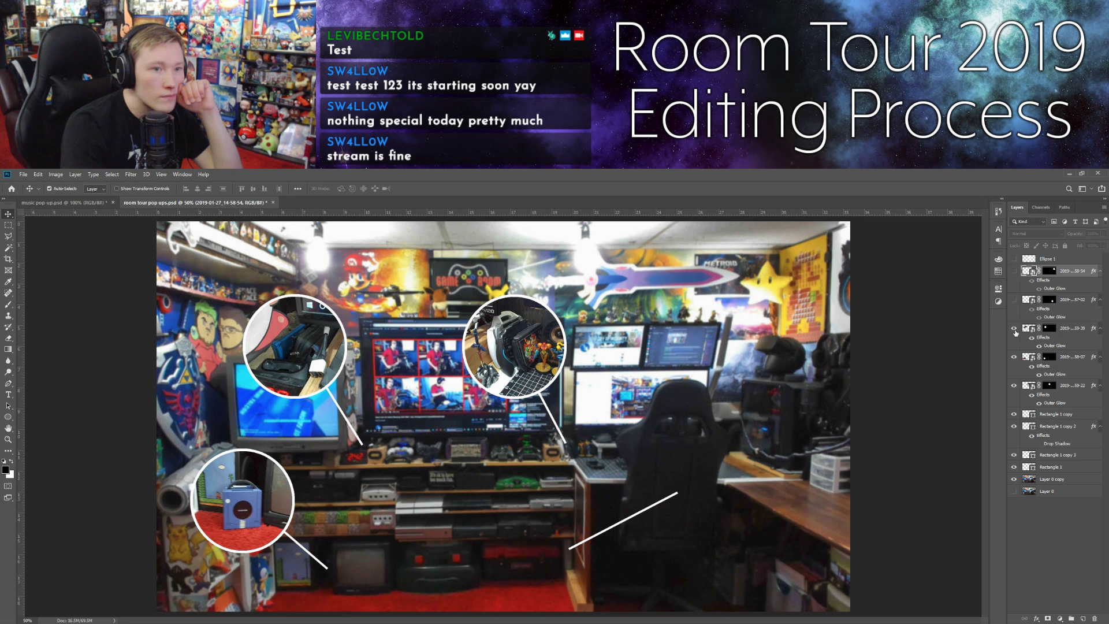
left_click(1014, 328)
left_click(1014, 357)
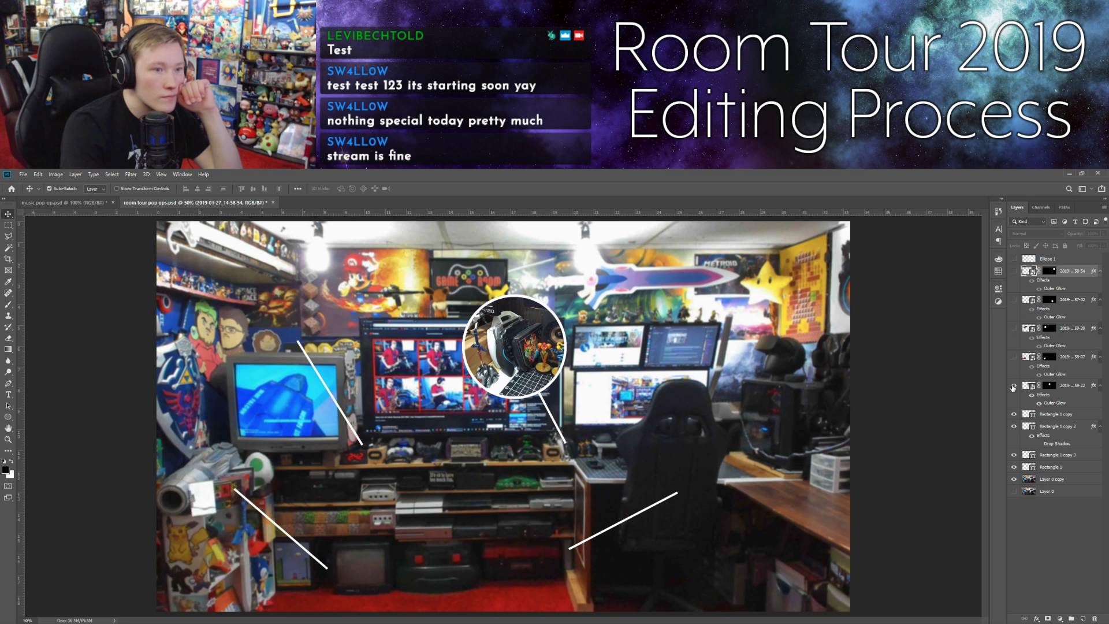
left_click(1014, 385)
Step: Hide the four white pointer line layers, Rectangle 1 and its copies, so that only the desk background remains visible
left_click(1014, 415)
left_click(1014, 426)
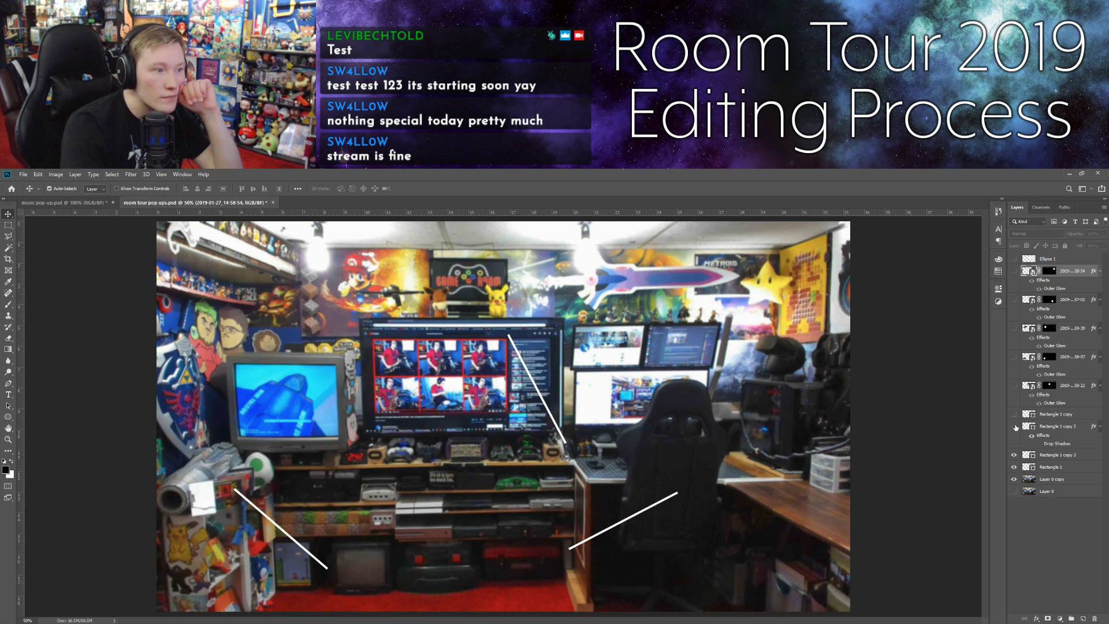
left_click(1014, 455)
left_click(1016, 468)
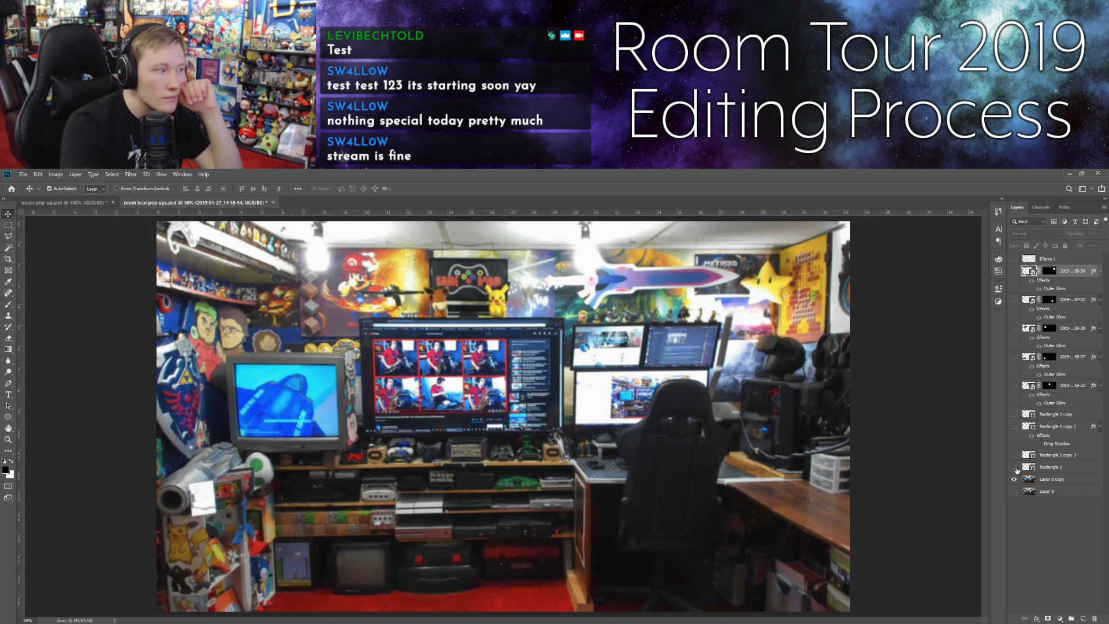
Step: Export the desk image as a PNG named "blurry background" into the pop ups individual folder inside Consoles and TVs
left_click(23, 175)
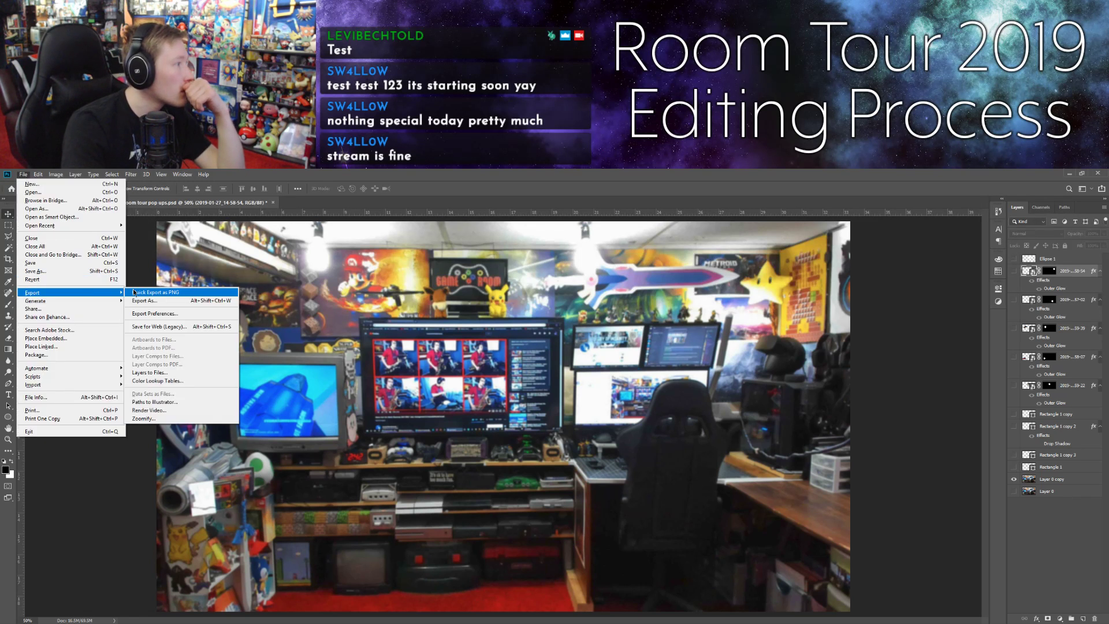
left_click(137, 292)
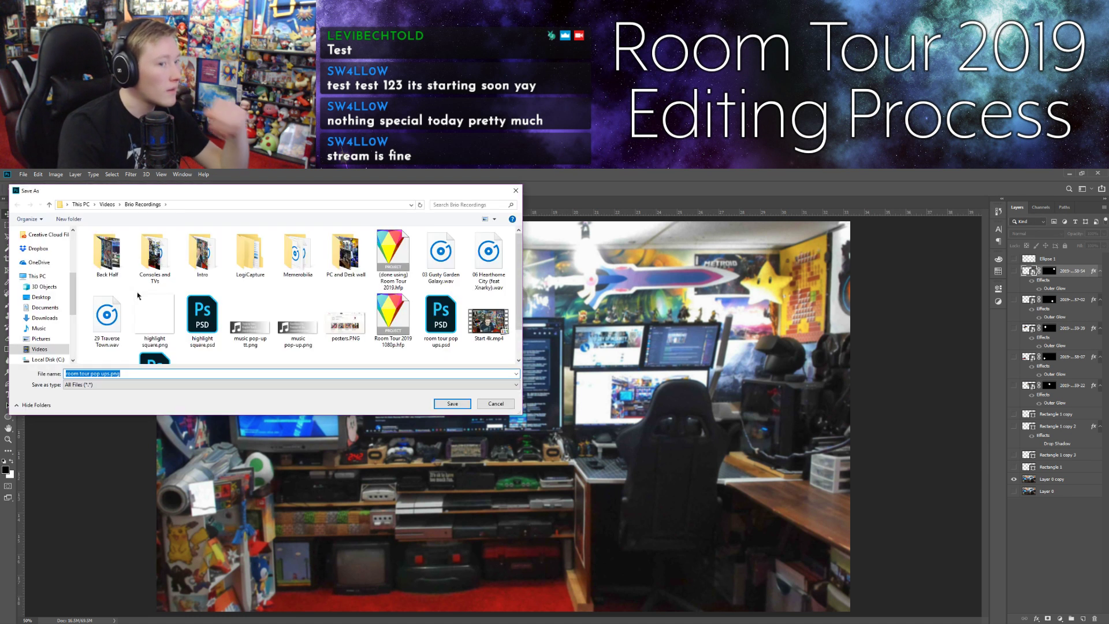
left_click(95, 375)
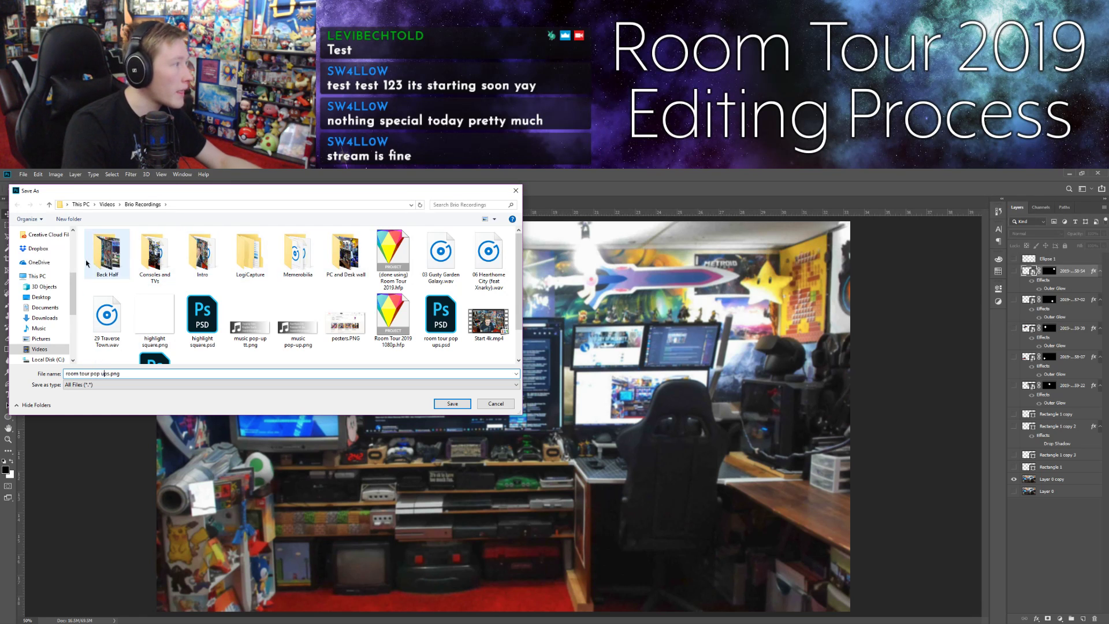
double_click(151, 262)
double_click(107, 254)
left_click(120, 373)
key("ctrl+a")
type("blurry ")
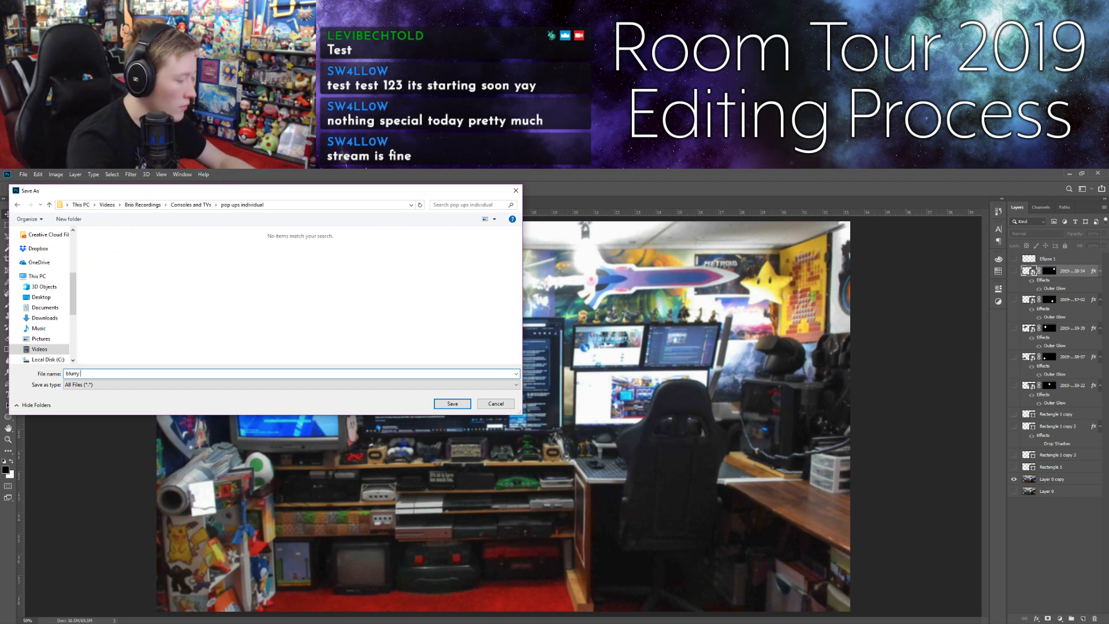
type("background")
key("Return")
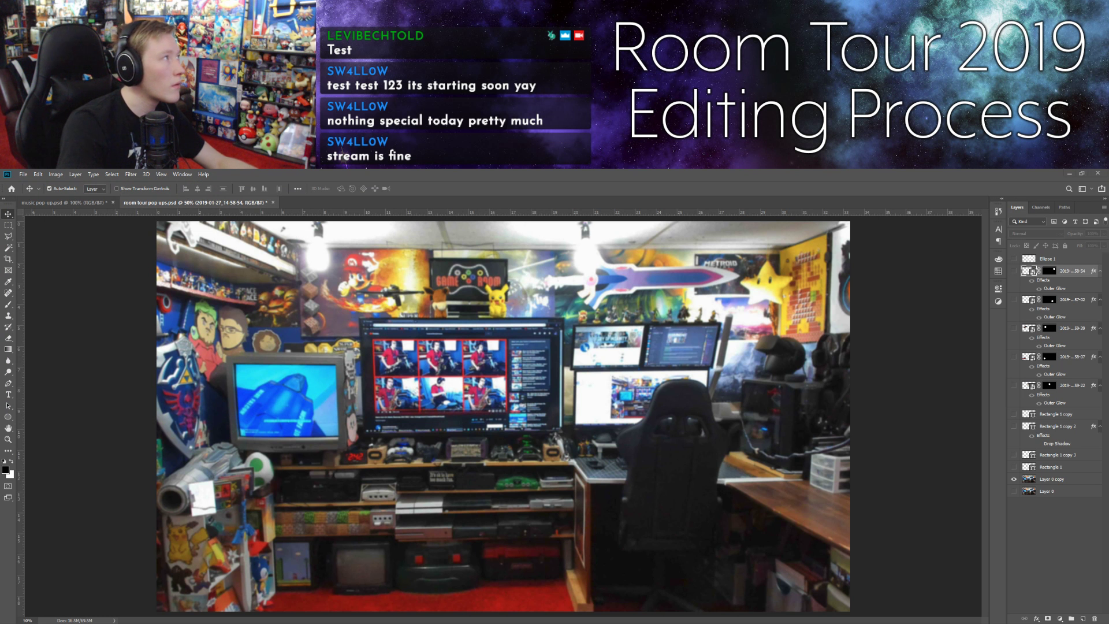
Step: Switch to HitFilm Express, import blurry background.png, and place it on Video 2 above the desk photo clip
key("alt+Tab")
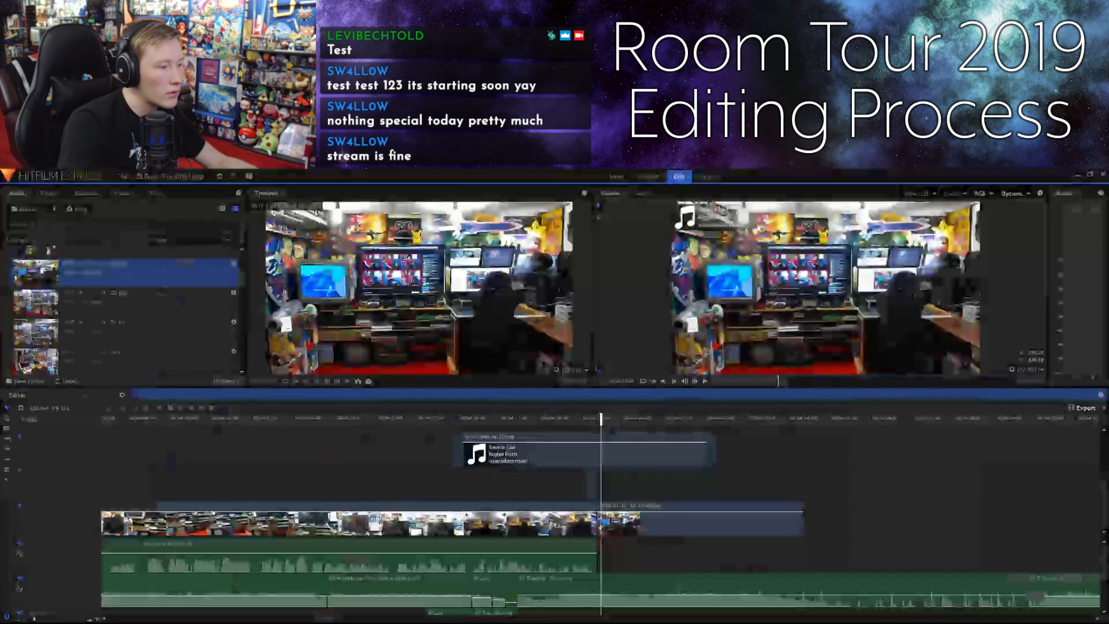
left_click_drag(198, 290, 158, 327)
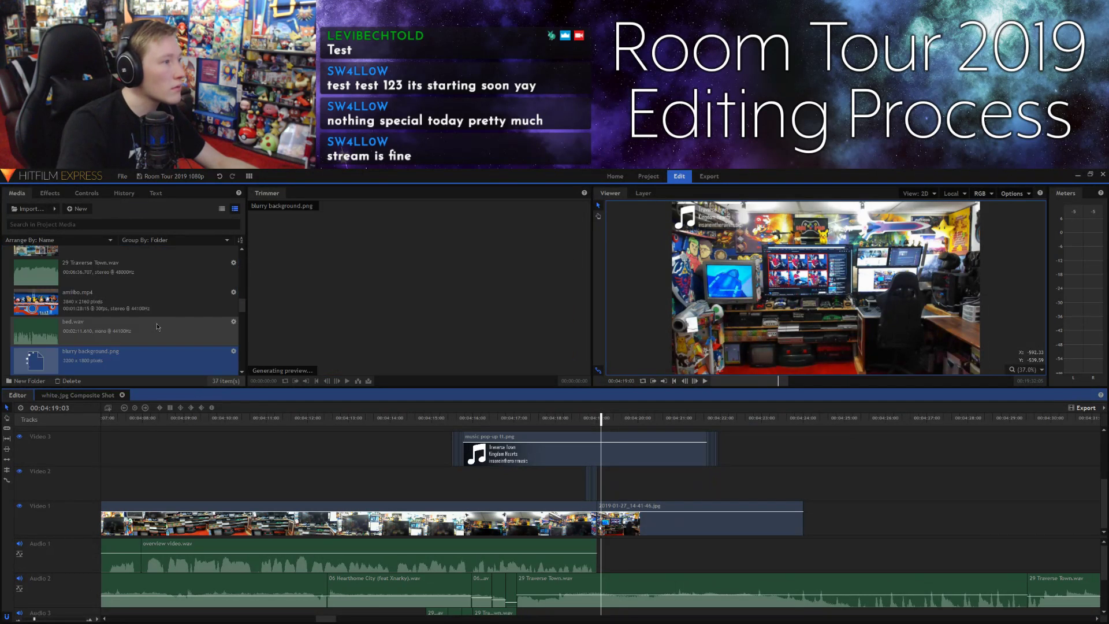
left_click_drag(384, 319, 631, 493)
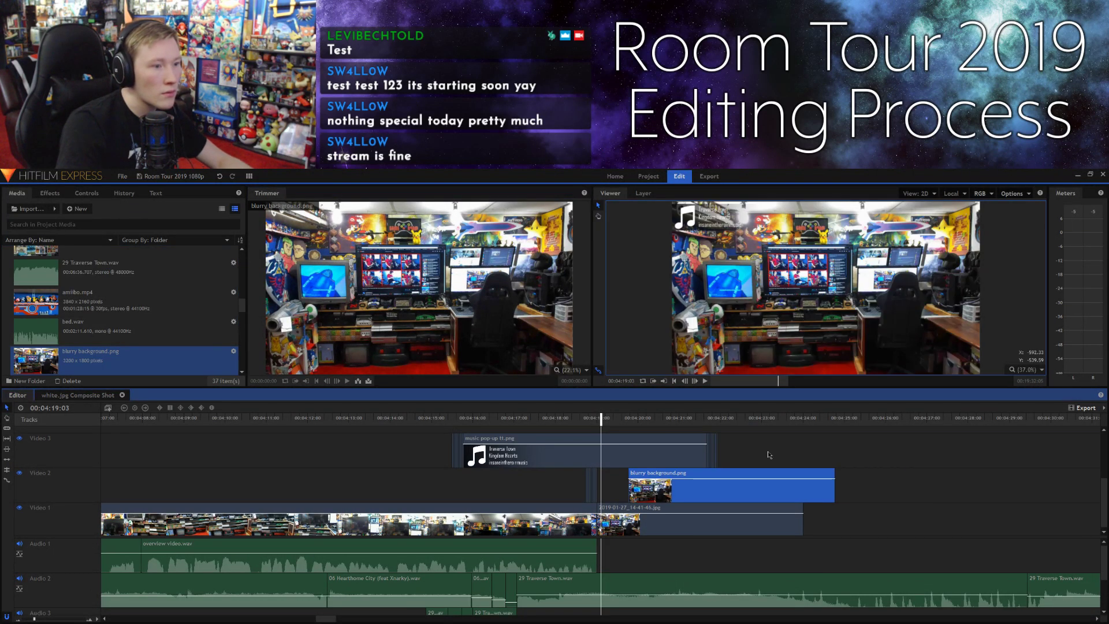
Step: With the playhead at 00:04:22:10, reposition and scale the blurry background image in the viewer to fill the frame
left_click(733, 418)
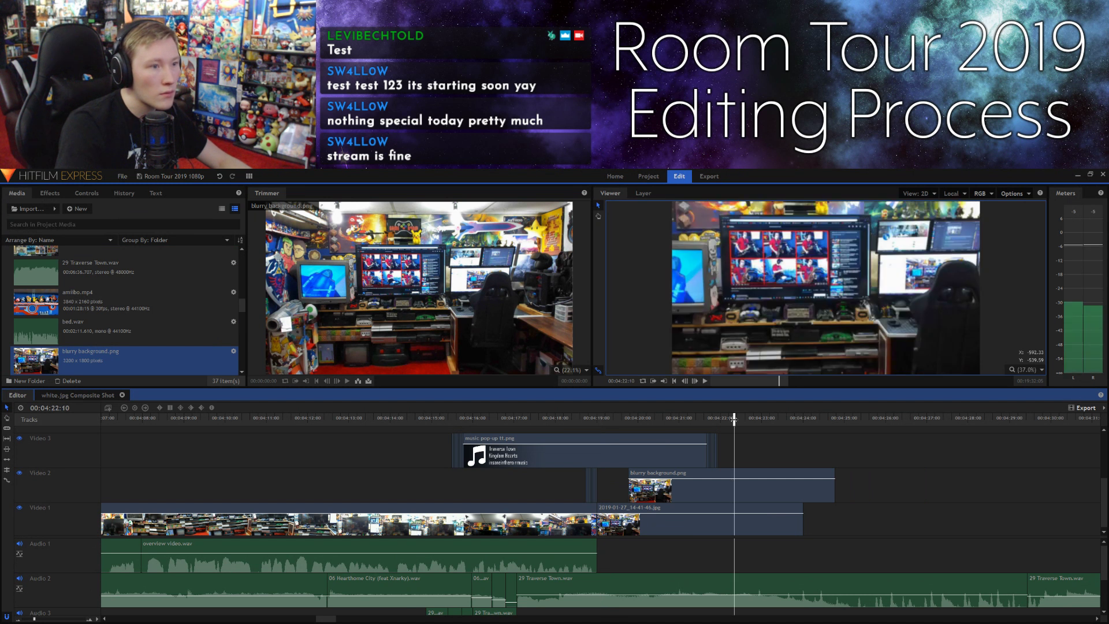
left_click(752, 300)
left_click_drag(746, 254, 630, 250)
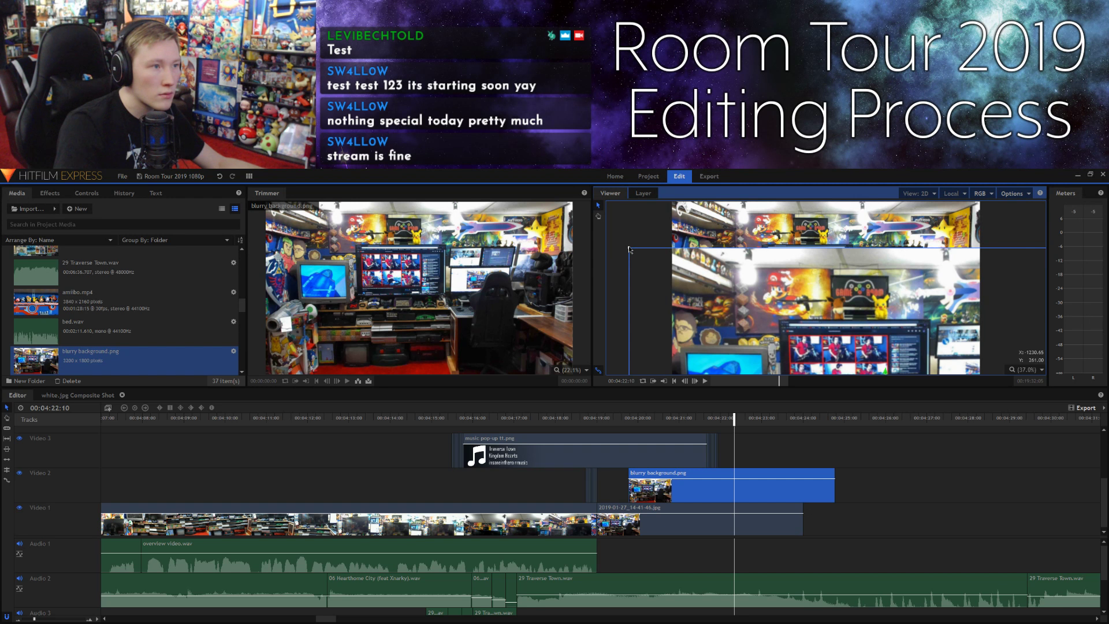
left_click_drag(629, 251, 673, 202)
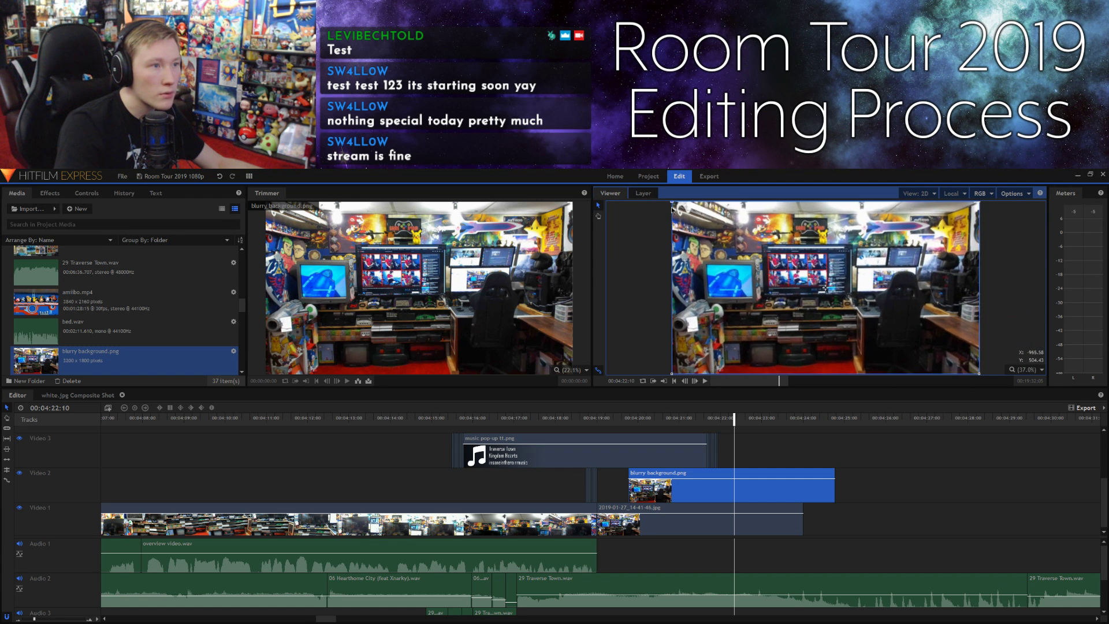
left_click_drag(771, 479, 762, 412)
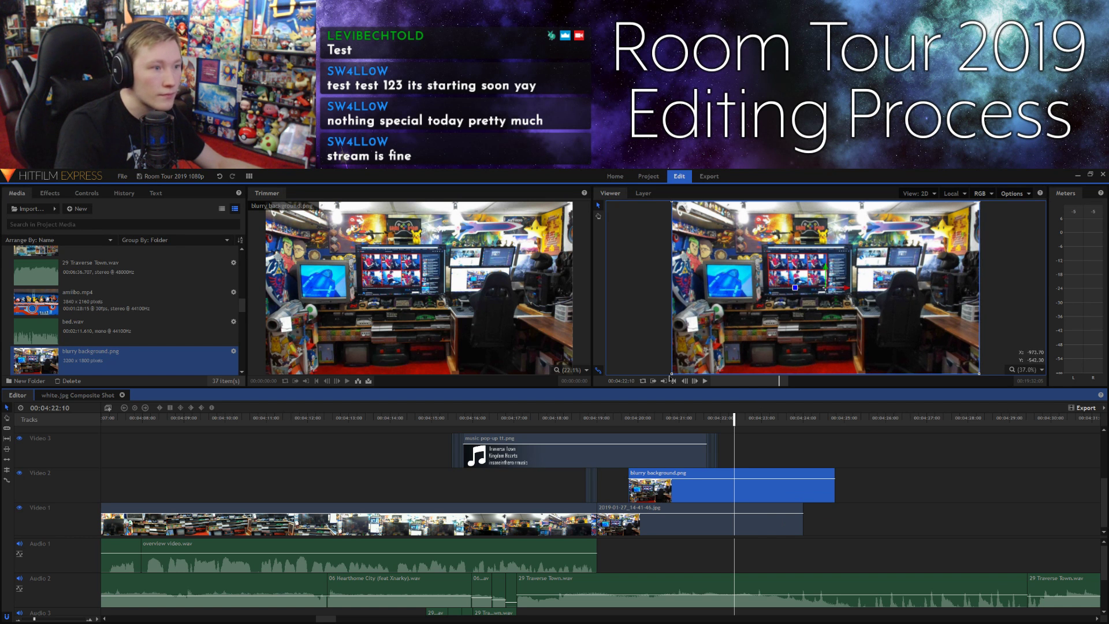
left_click_drag(672, 375, 672, 378)
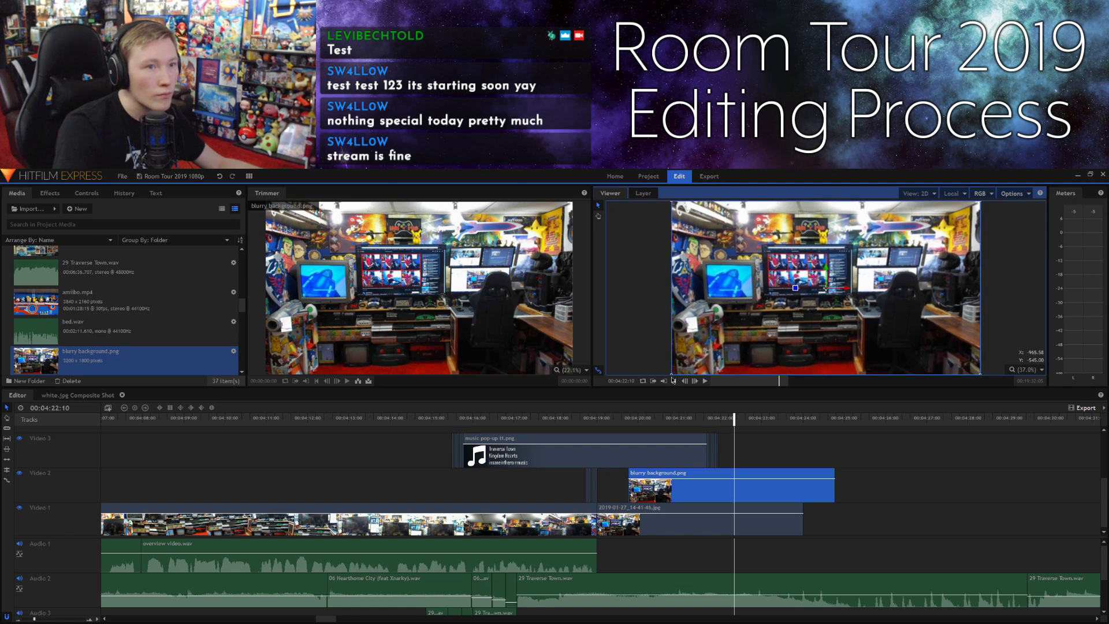
left_click(763, 459)
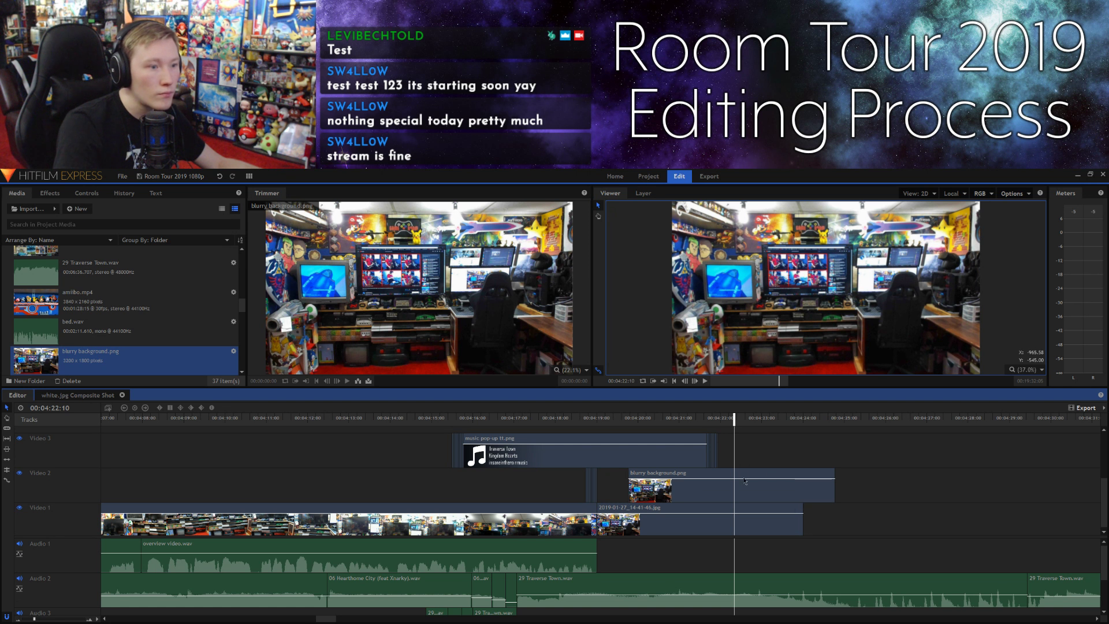
Step: Move the blurry background.png clip onto Video 1, well past the end of the desk photo clip
left_click_drag(745, 471, 751, 414)
left_click_drag(768, 488, 962, 517)
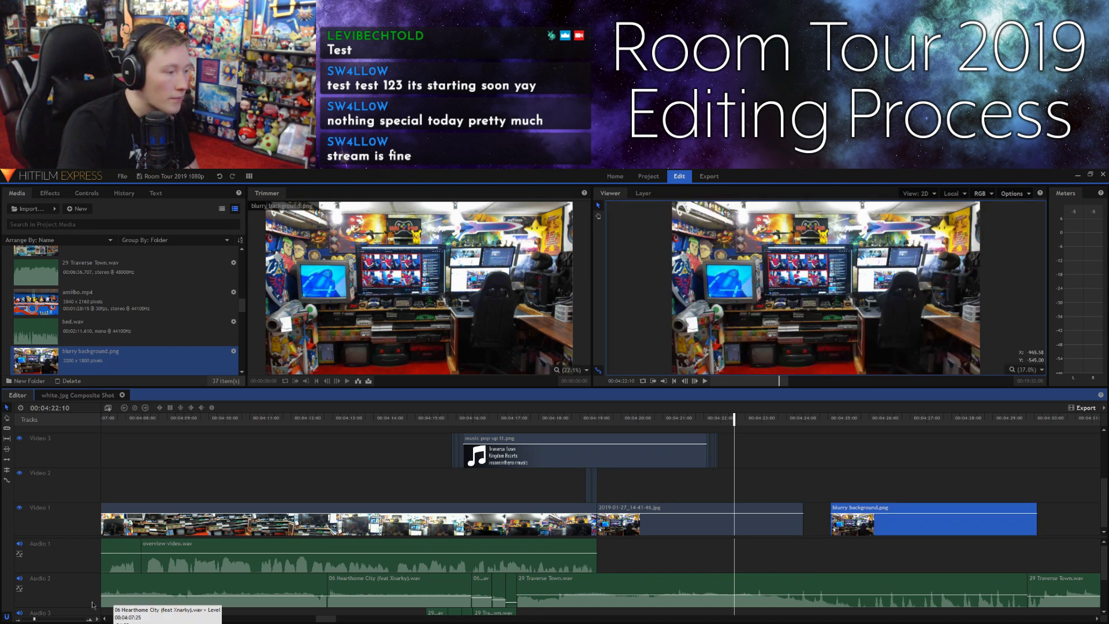
left_click_drag(33, 620, 28, 620)
left_click_drag(653, 508, 902, 508)
left_click(803, 482)
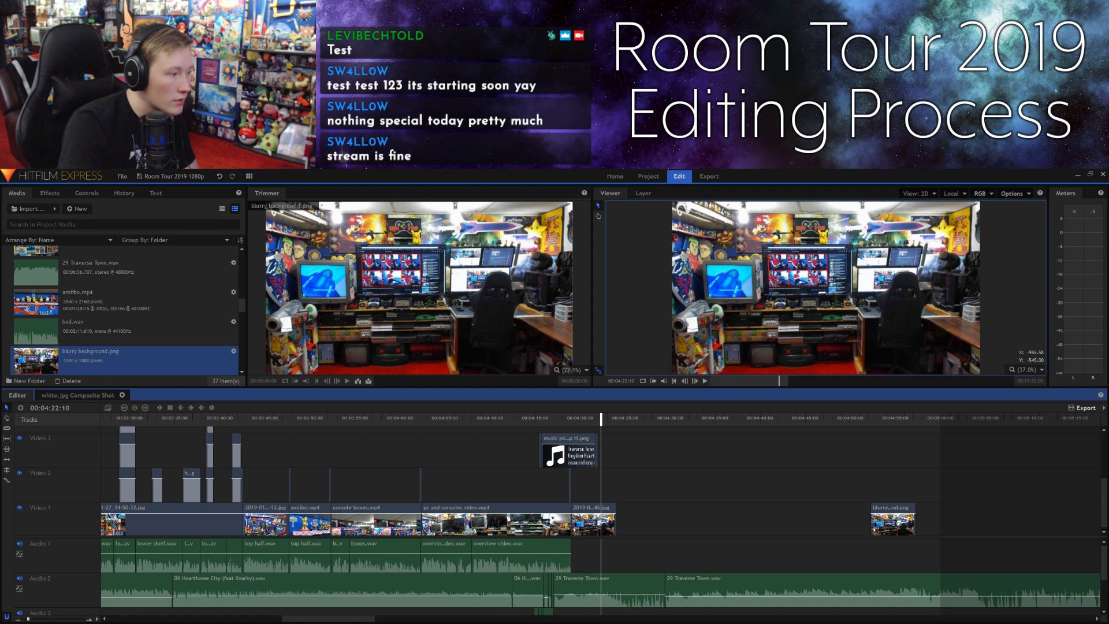
Step: Switch to Photoshop, hide Layer 0 copy, and show the four pointer lines and five circular console photo layers
key("alt+Tab")
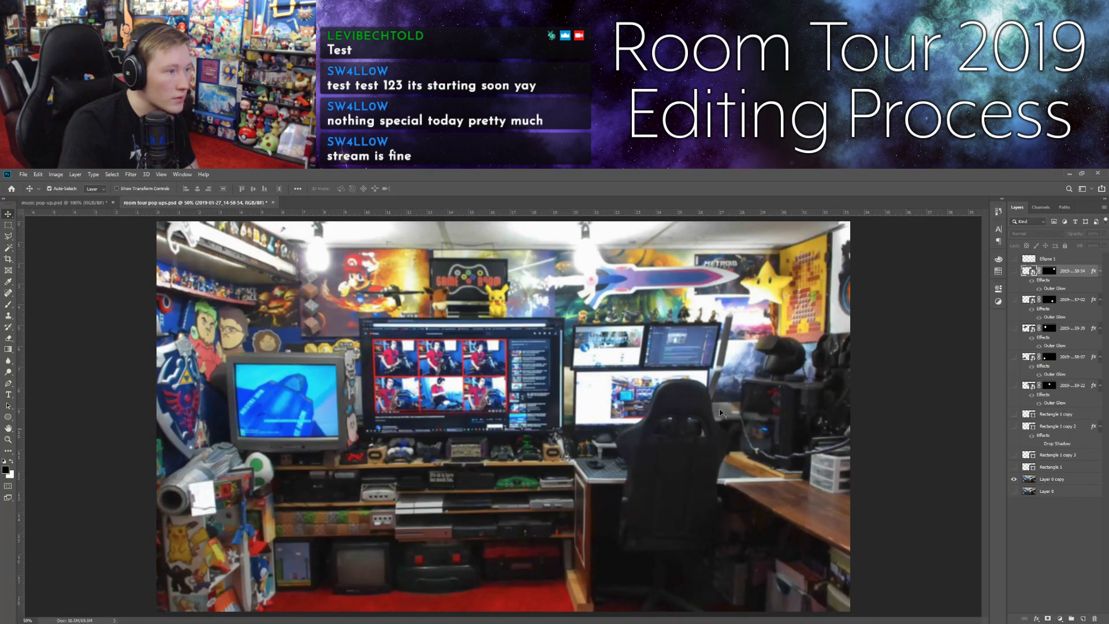
left_click(1015, 480)
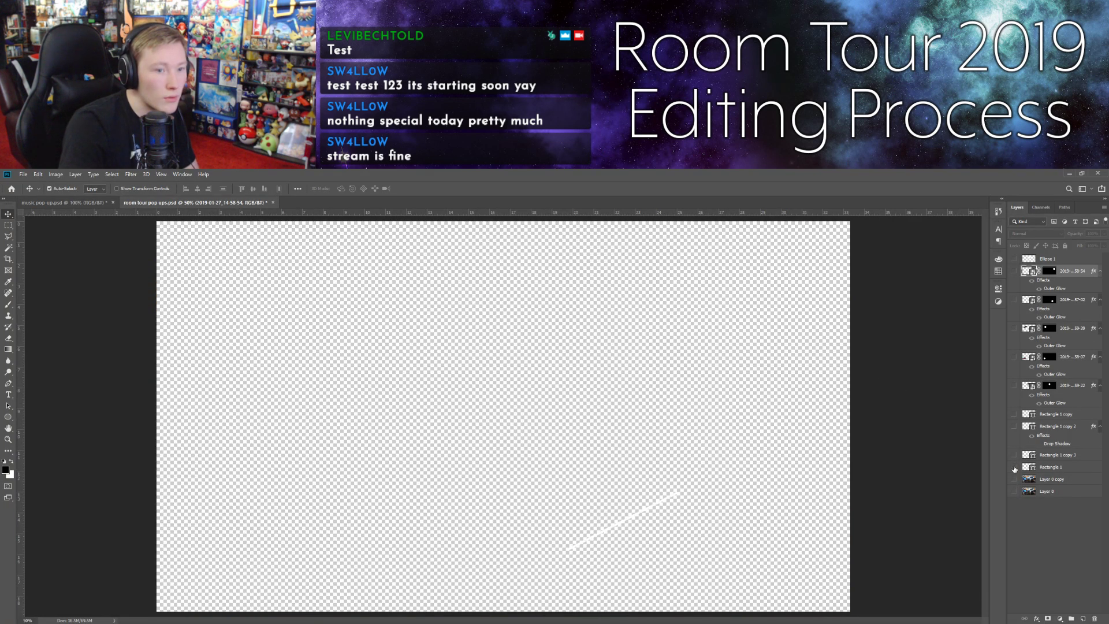
left_click(1015, 467)
left_click(1015, 454)
left_click(1014, 426)
left_click(1014, 386)
left_click(1014, 357)
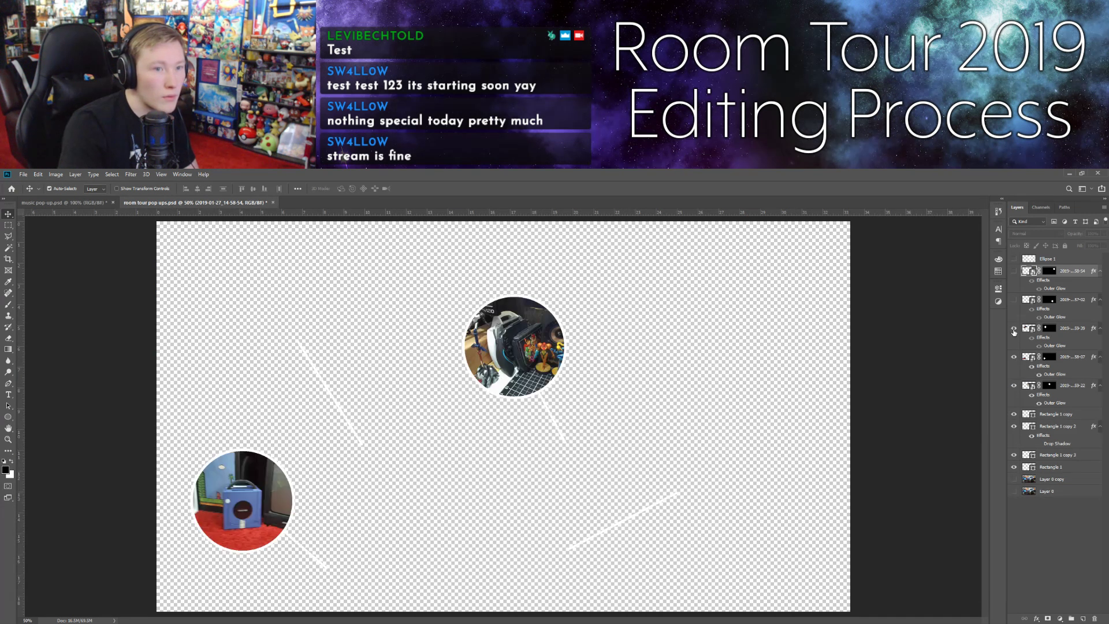
left_click(1014, 328)
left_click(1014, 300)
left_click(1015, 271)
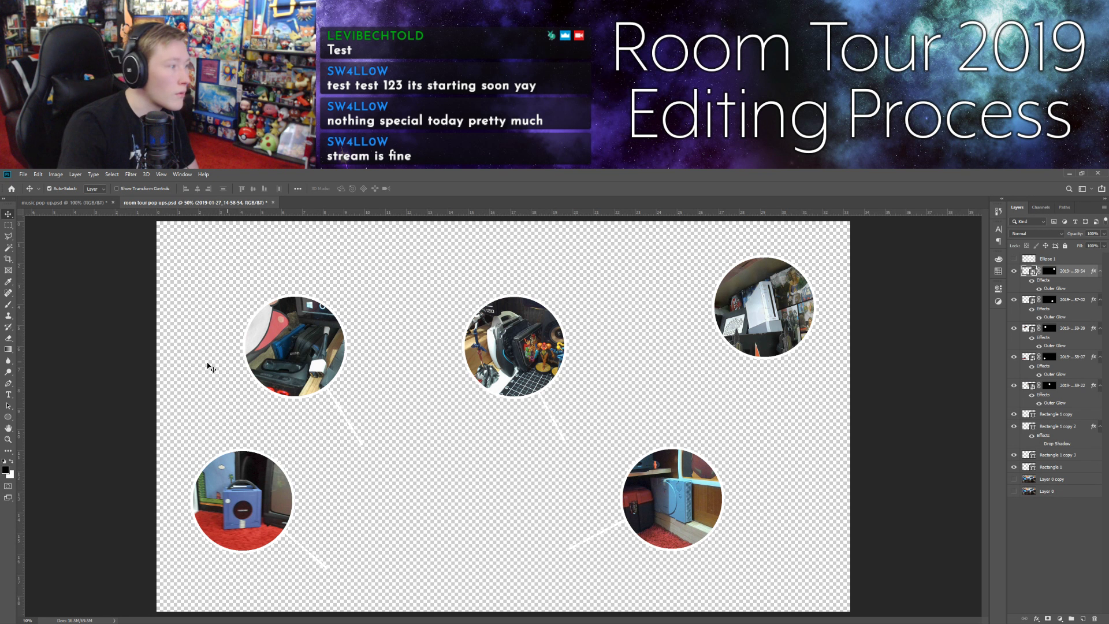
Step: Export the transparent callouts as a PNG named "pop ups only full resolution" in the pop ups individual folder
left_click(21, 174)
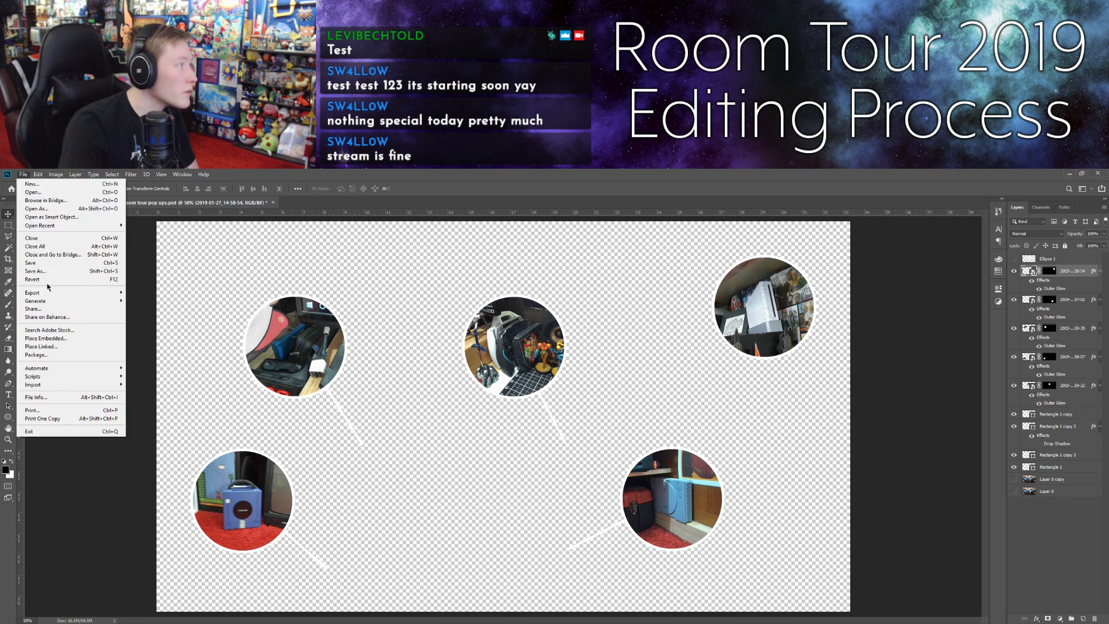
mouse_move(110, 292)
left_click(147, 291)
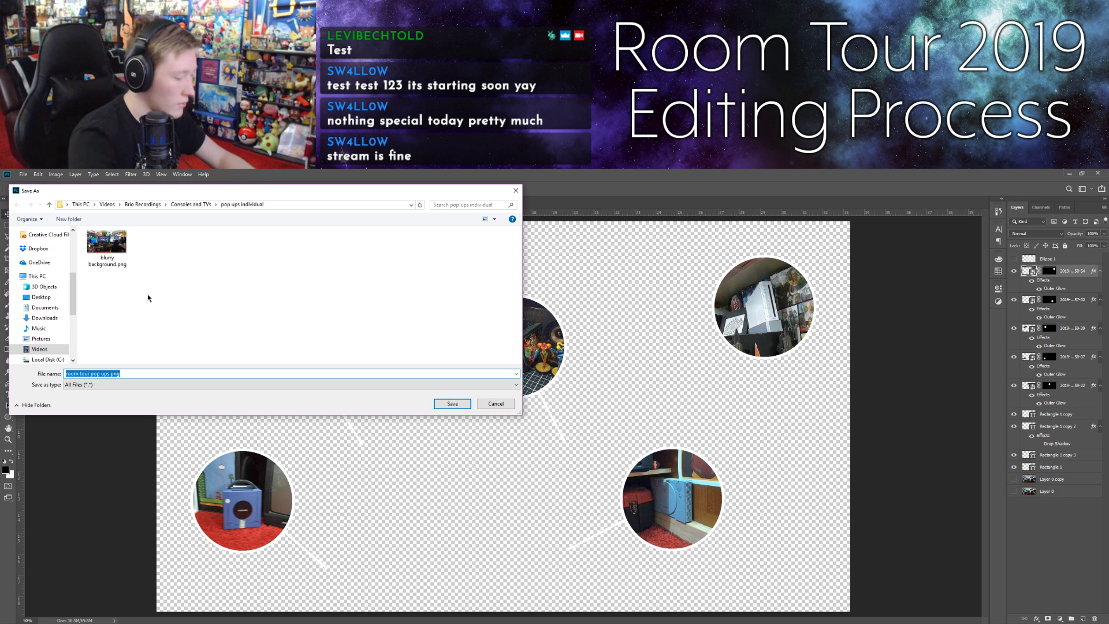
type("pop ups only full resolutio")
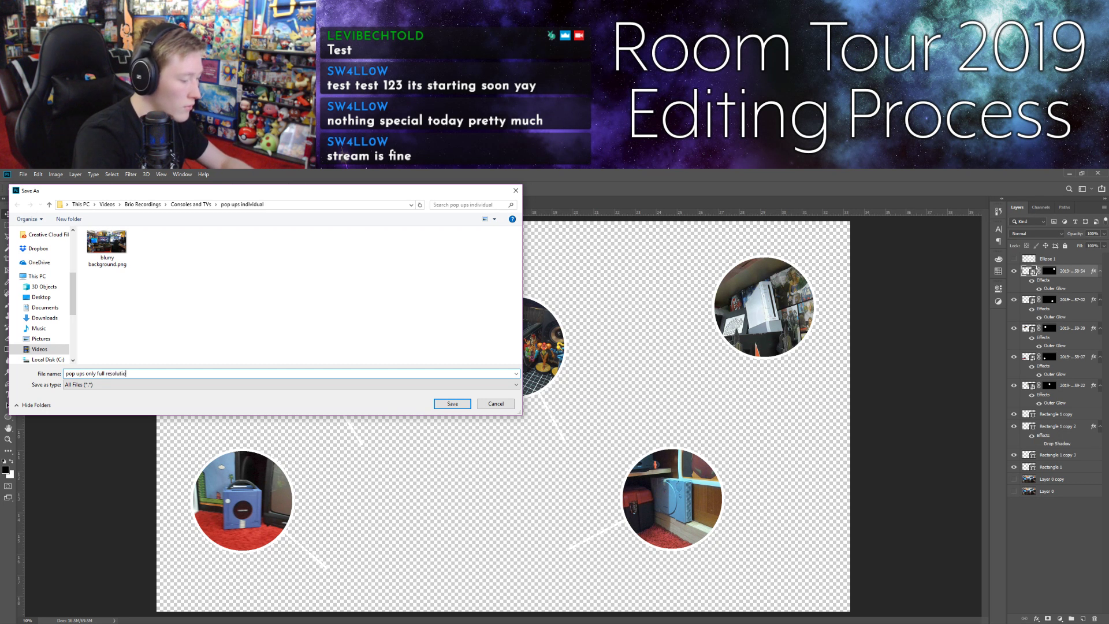
key("Return")
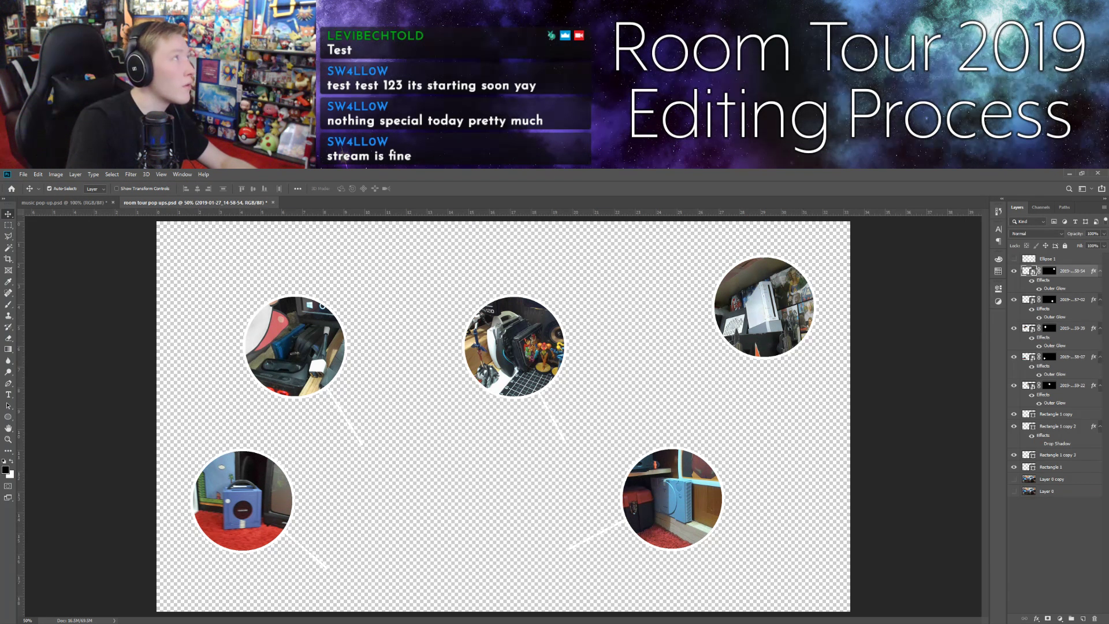
left_click_drag(300, 173, 299, 209)
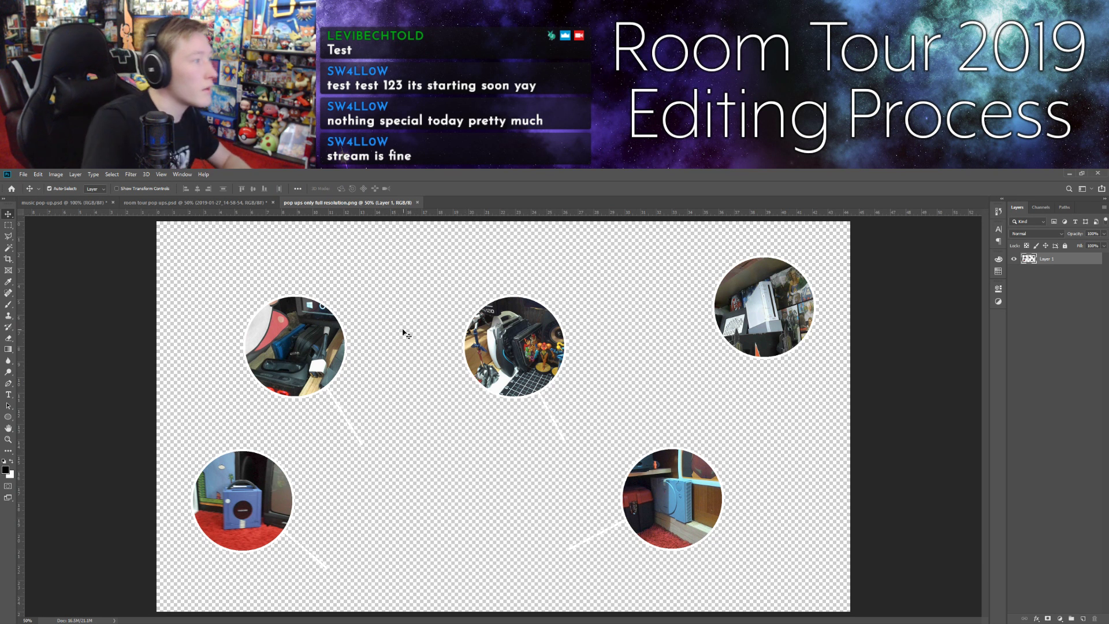
left_click(418, 203)
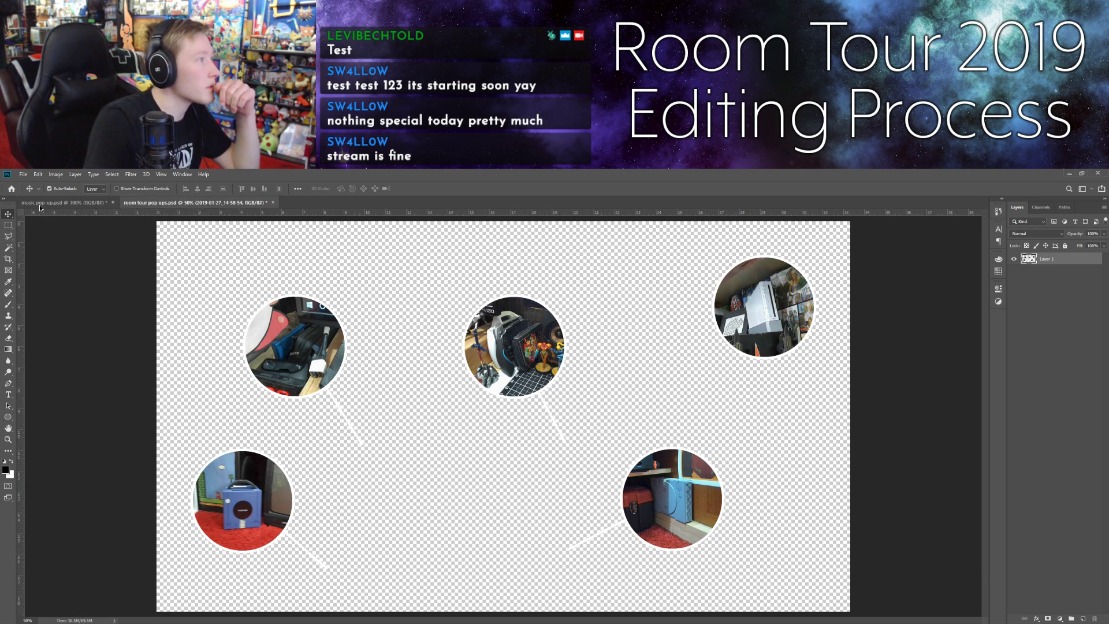
left_click(23, 174)
key("Escape")
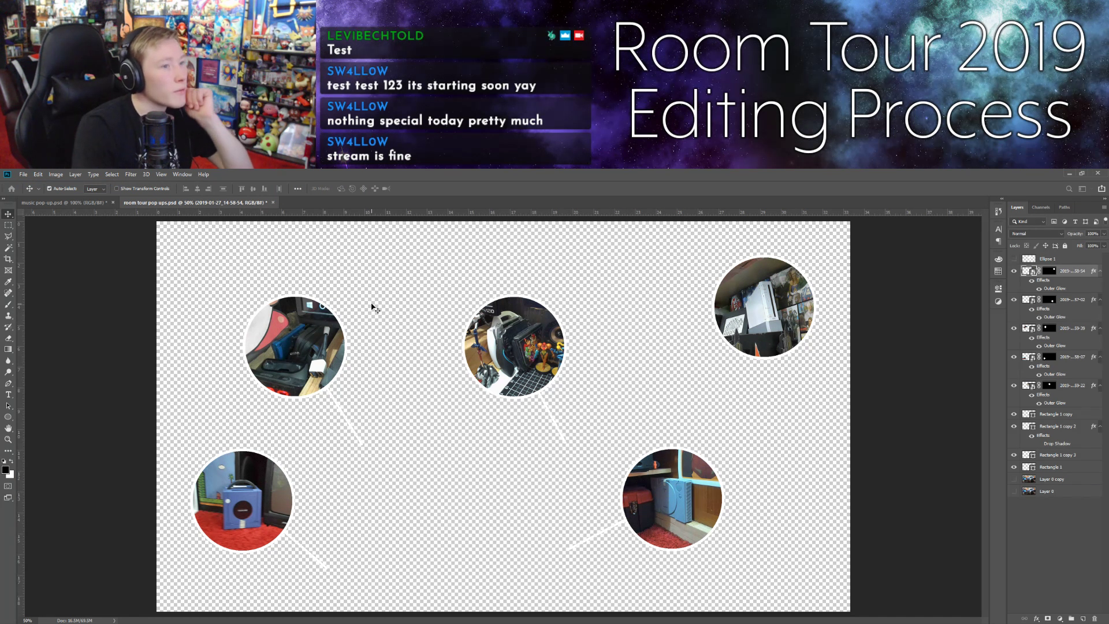
Step: Create a 1920 x 1080 px document at 150 pixels/inch, place the pop ups only full resolution image in it, and hide the white Background
key("ctrl+n")
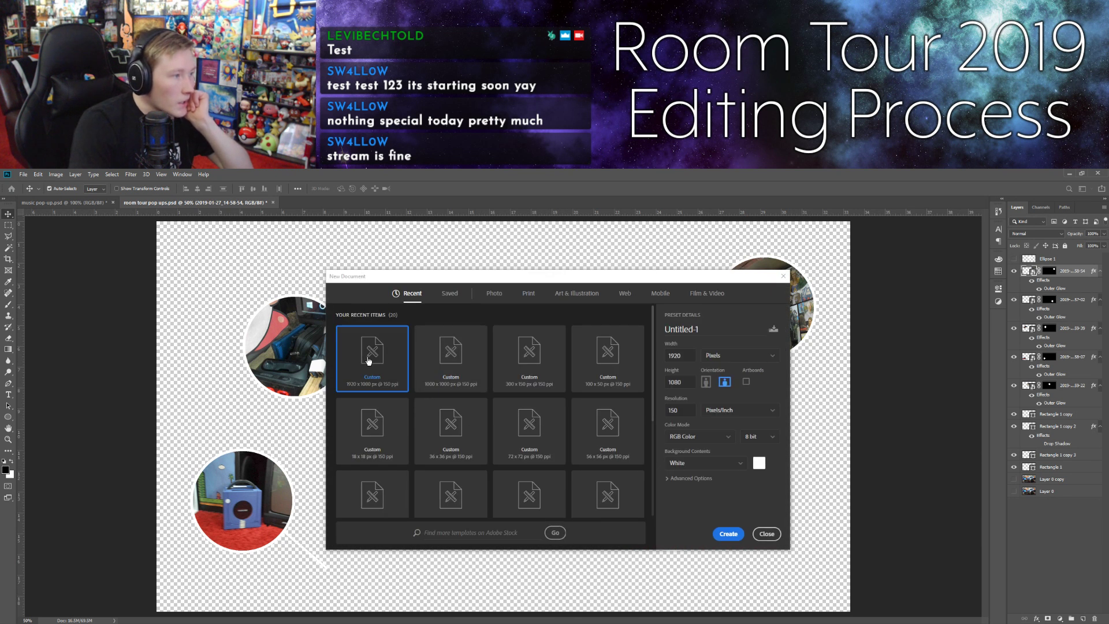
left_click(728, 534)
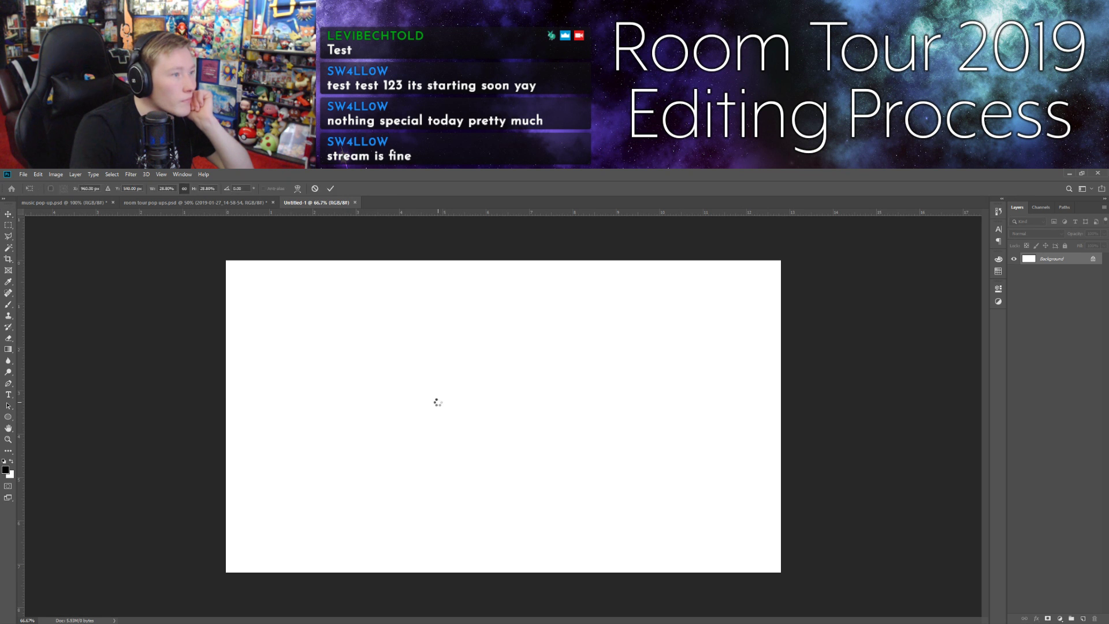
key("Return")
left_click(1015, 271)
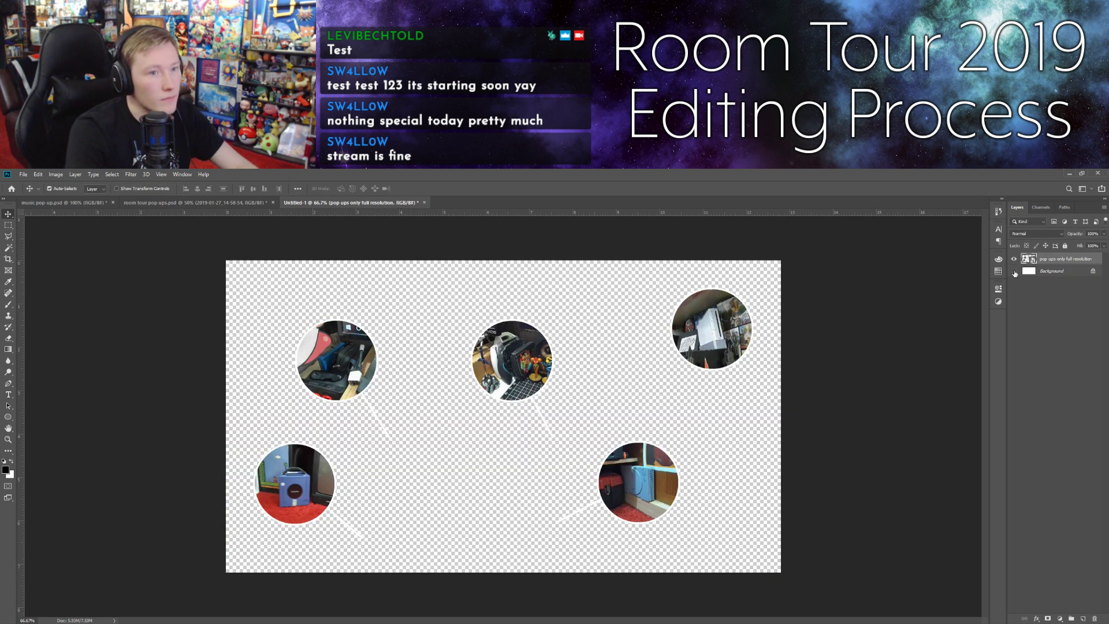
left_click(870, 350)
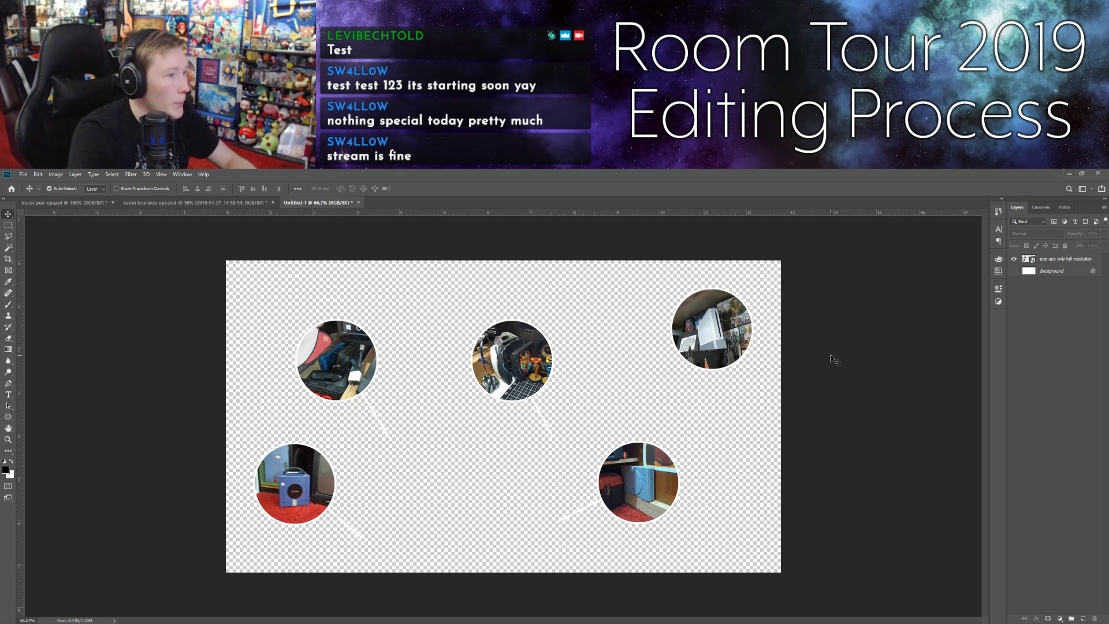
left_click(1055, 260)
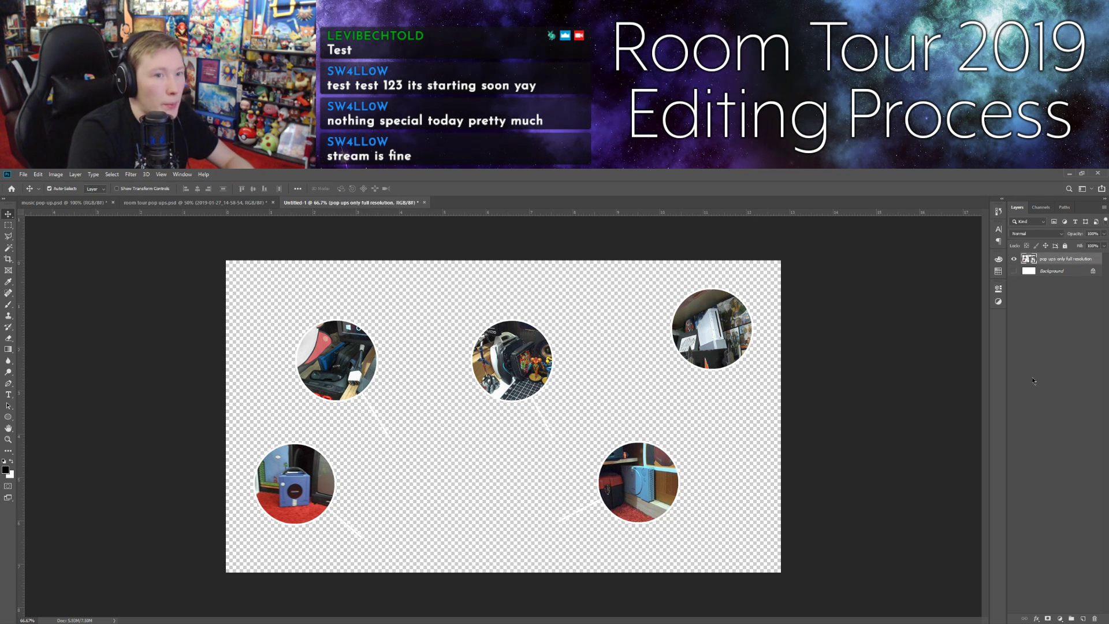
left_click(1047, 619)
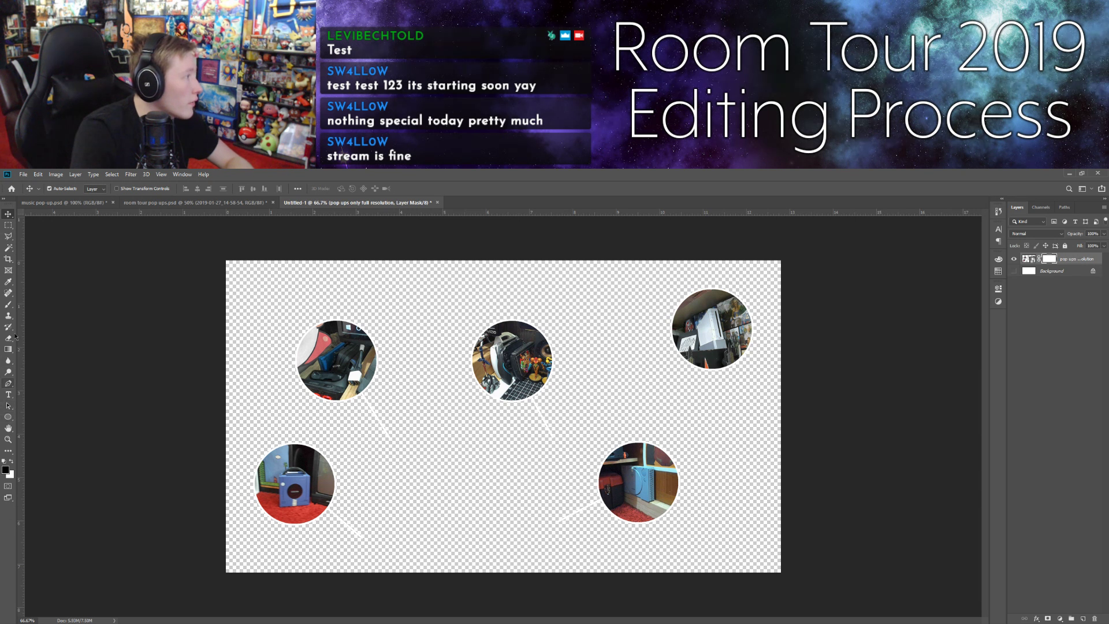
left_click(8, 225)
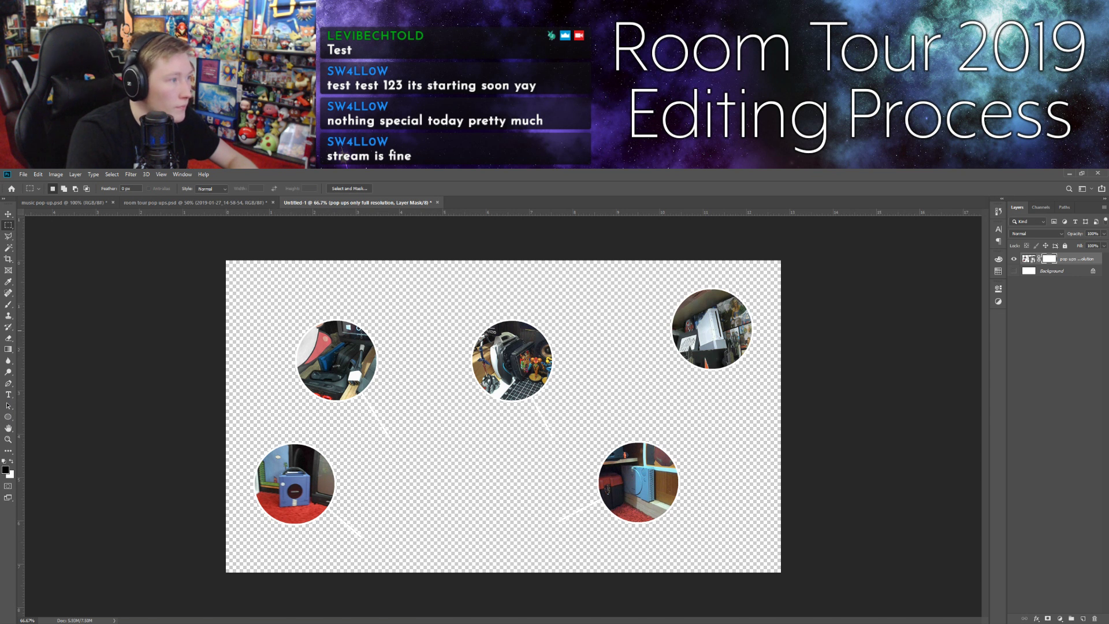
left_click_drag(266, 284, 418, 429)
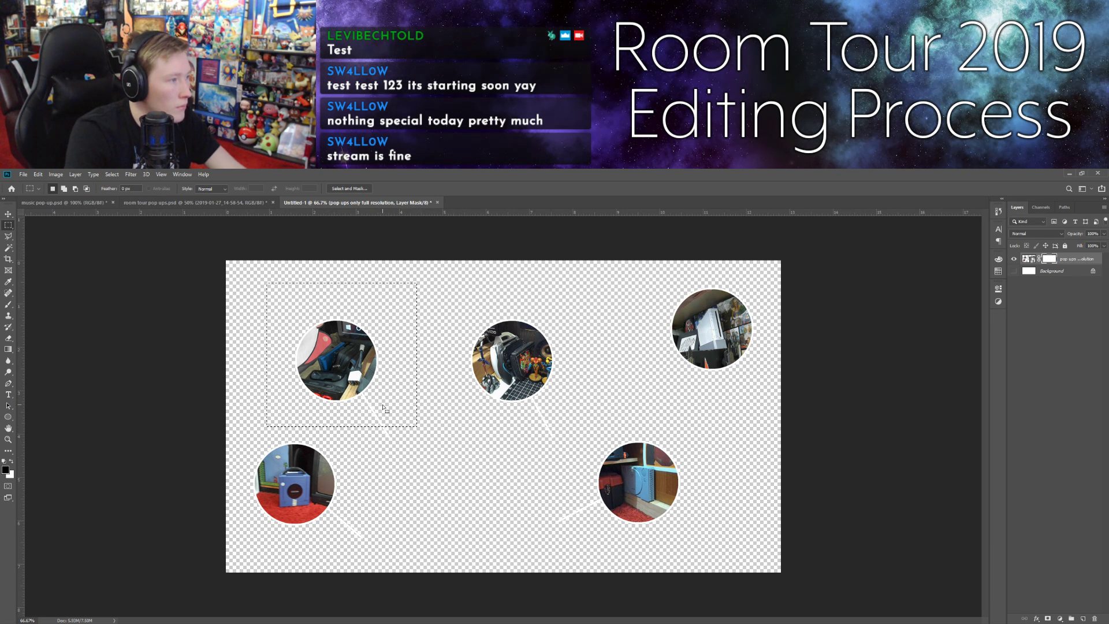
left_click_drag(406, 455, 356, 377)
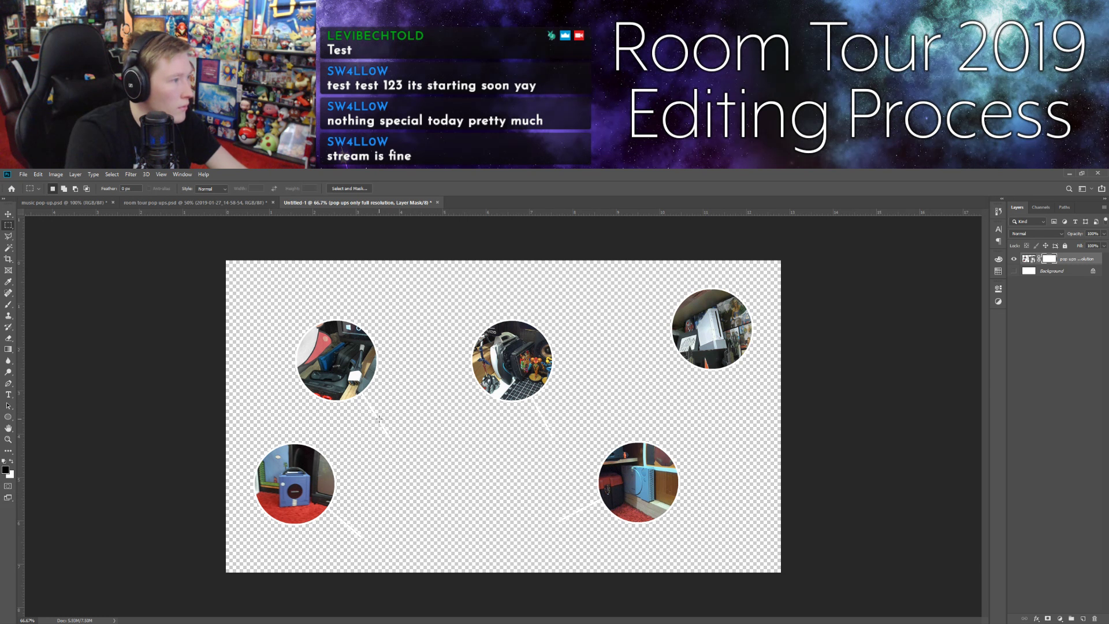
left_click(1026, 259)
left_click(1050, 260)
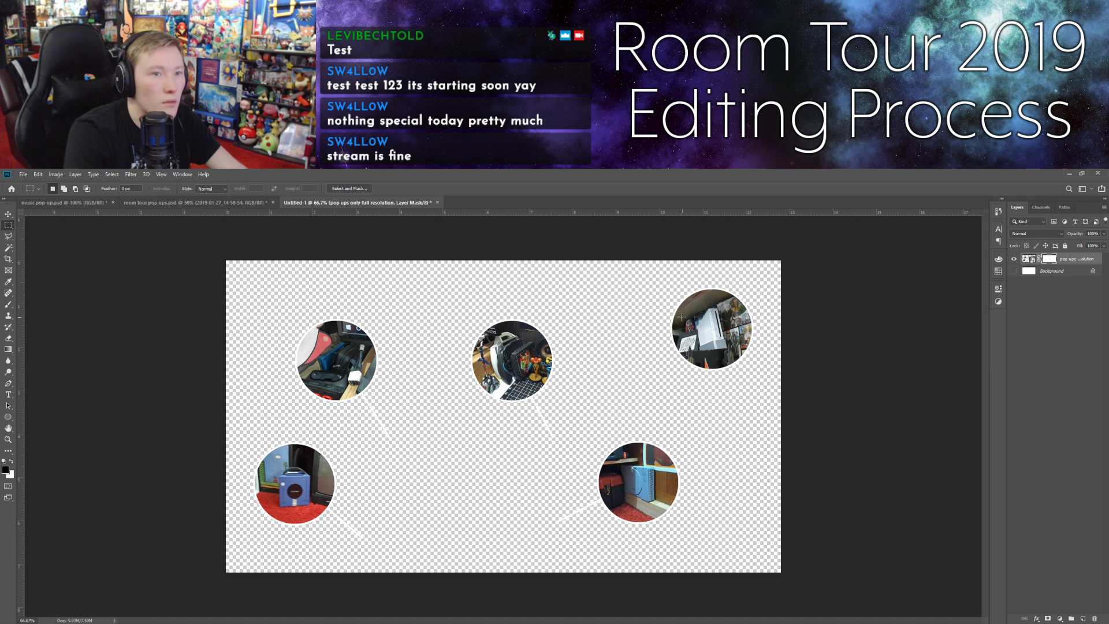
left_click_drag(269, 306, 420, 415)
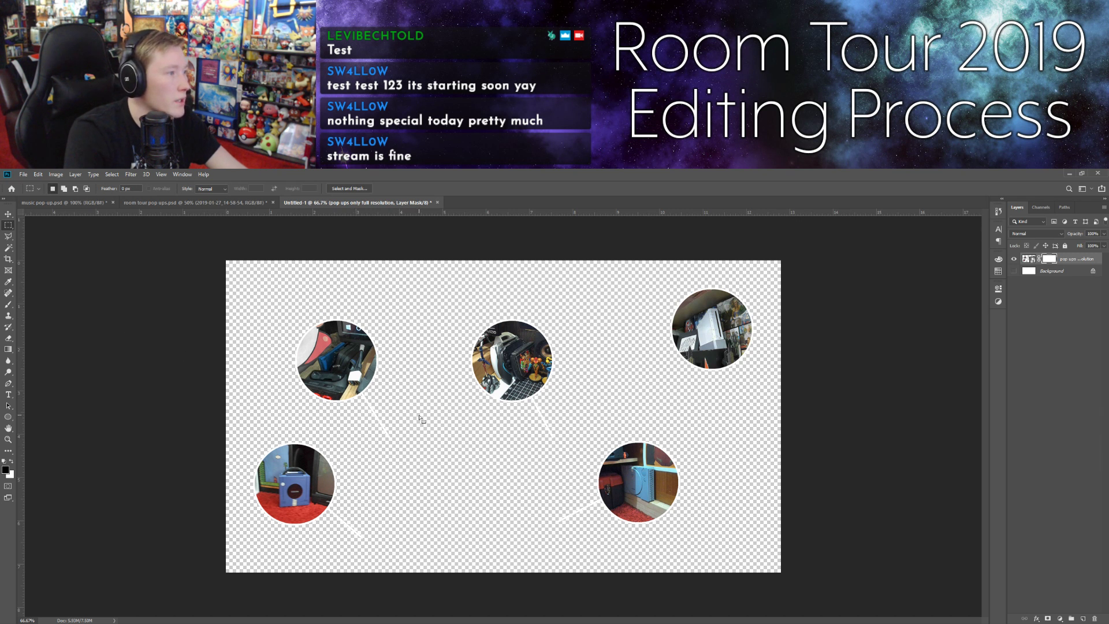
left_click(322, 380)
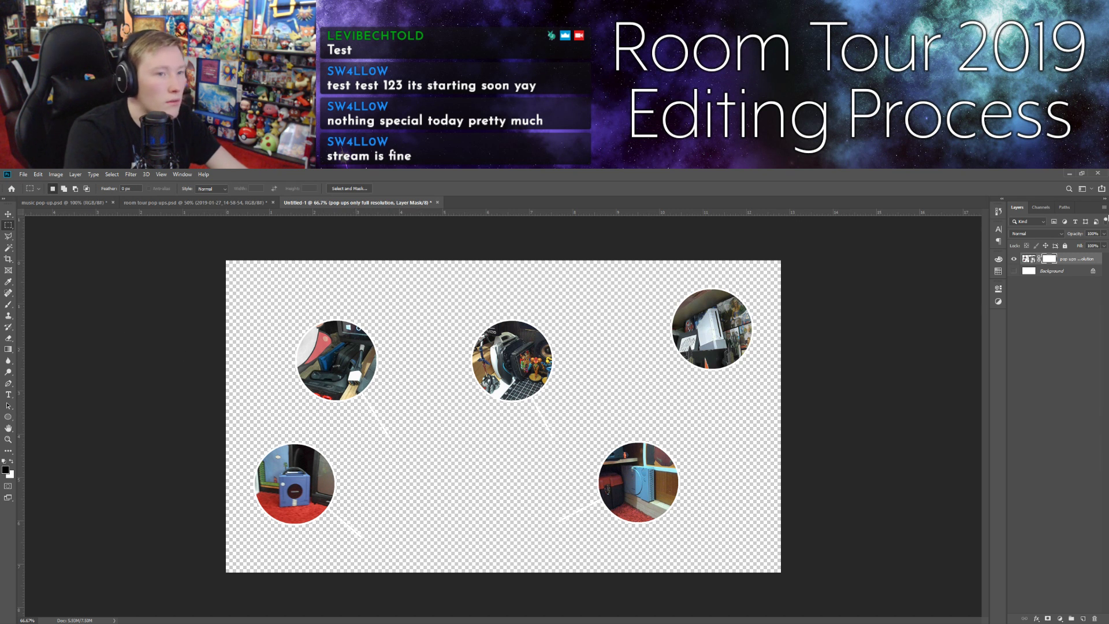
right_click(1042, 263)
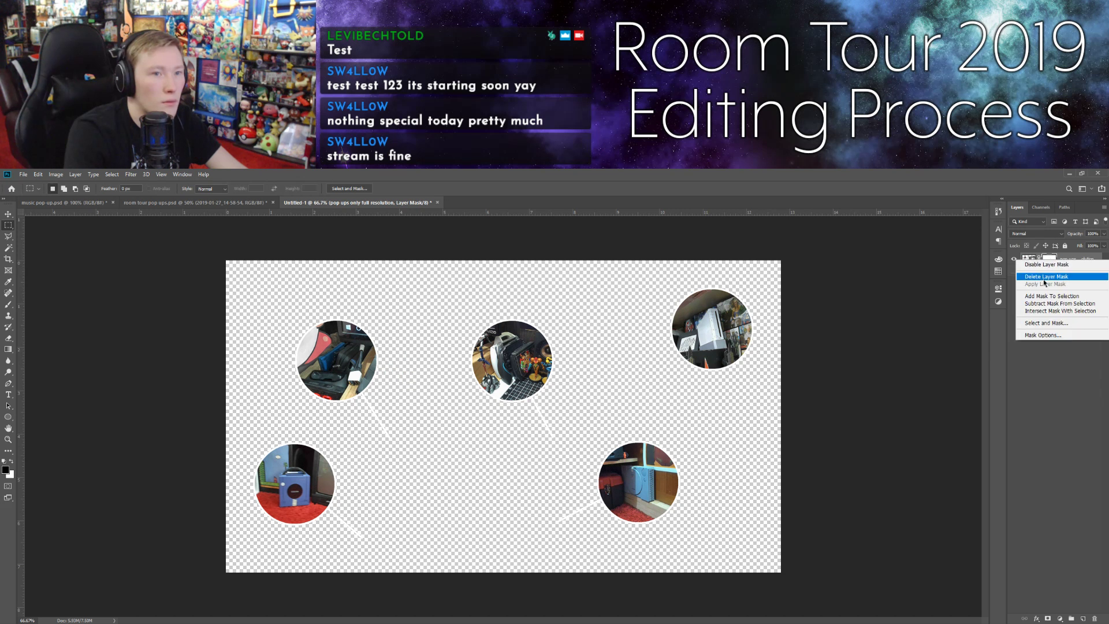
left_click(1044, 280)
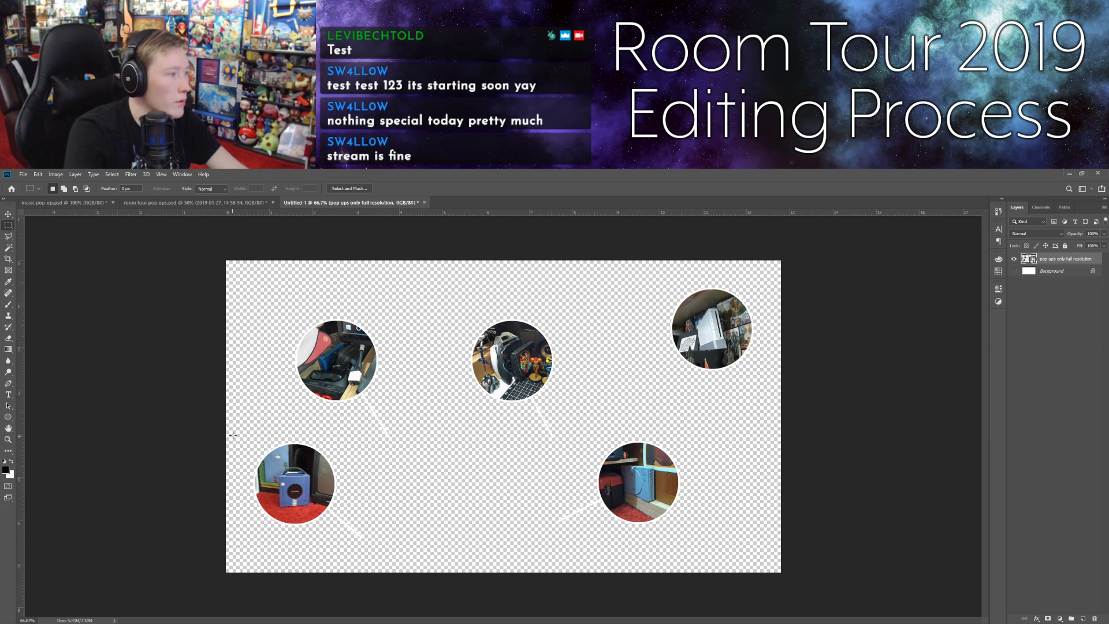
Step: Select a rectangle around the lower-left blue cube console callout and its pointer line, and mask the pop ups layer to that selection
left_click_drag(235, 439, 373, 560)
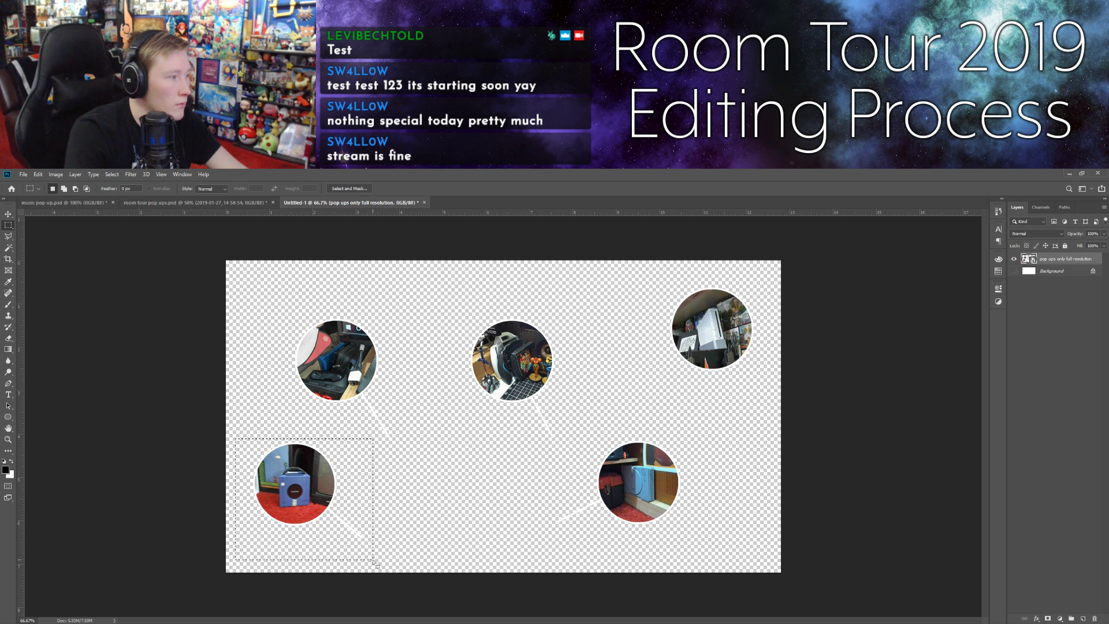
left_click(1048, 618)
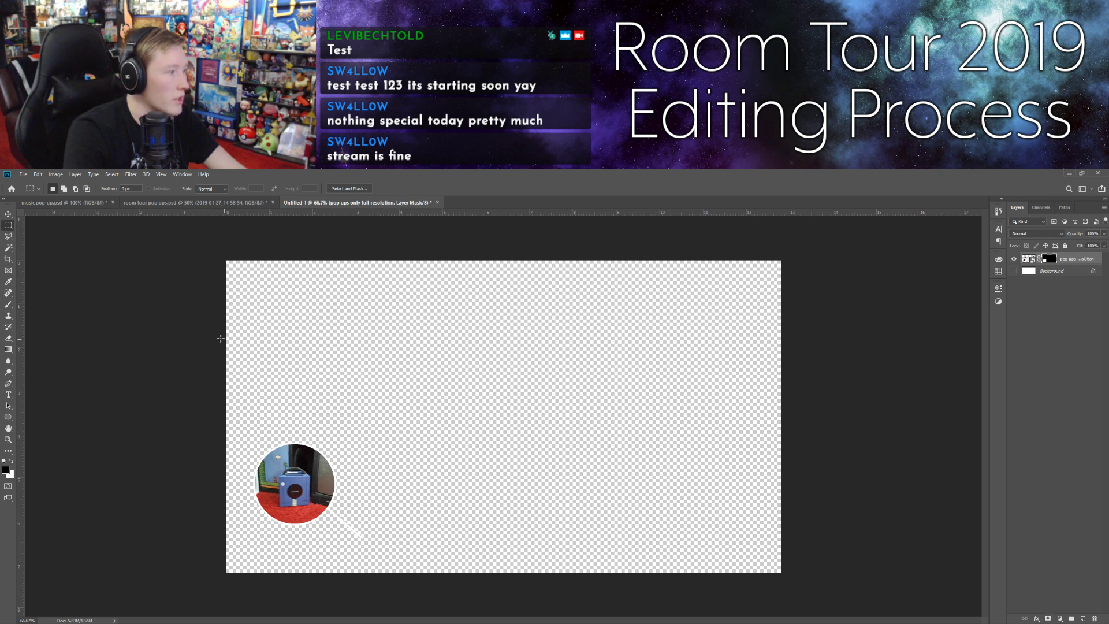
Step: Quick-export the masked GameCube pop-up as gc.png into Brio Recordings > Consoles and TVs > pop ups individual
left_click(24, 175)
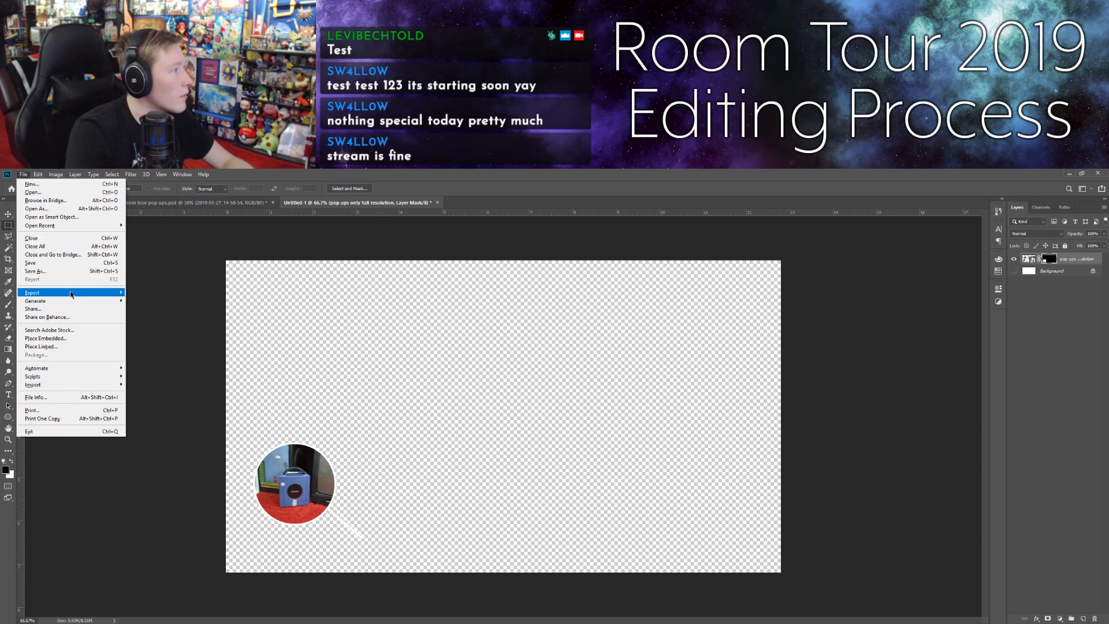
left_click(130, 294)
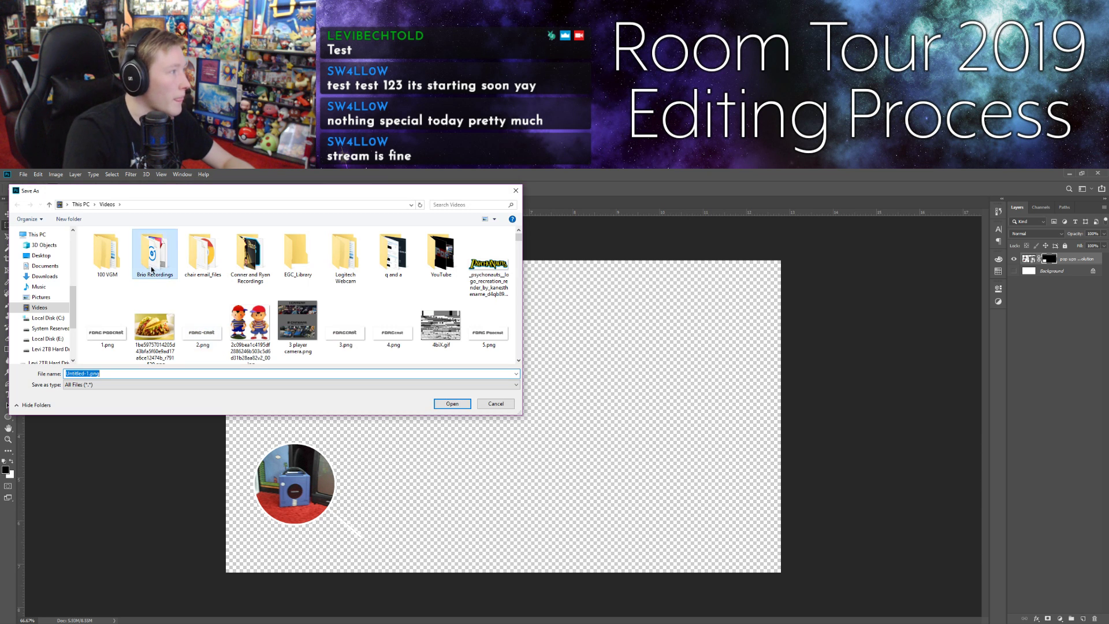
double_click(152, 270)
double_click(109, 254)
key("alt+Left")
double_click(150, 260)
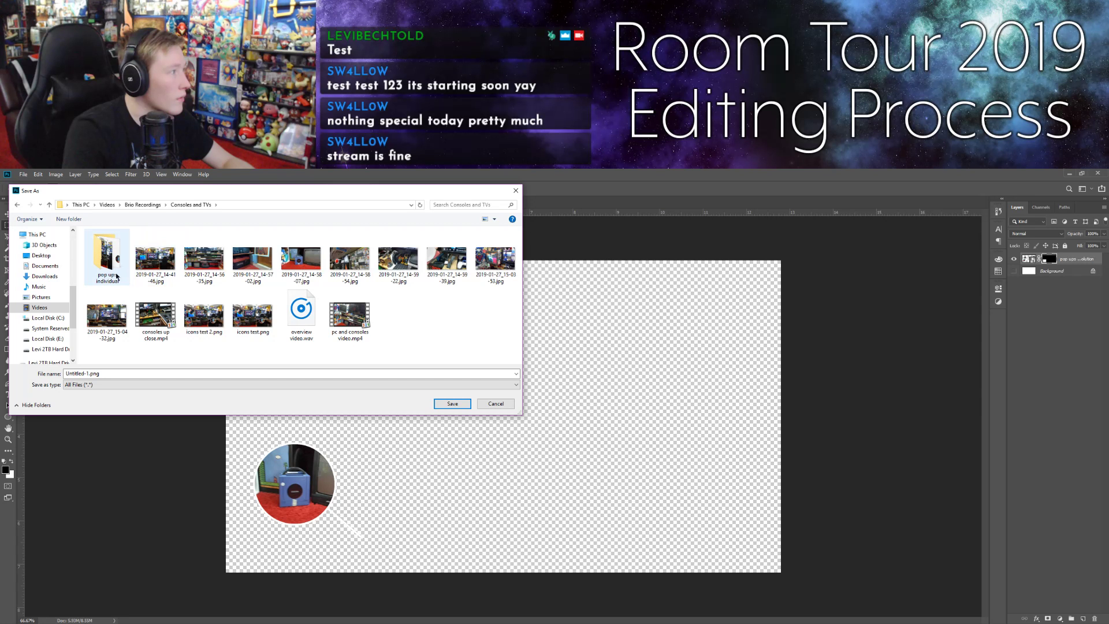
double_click(108, 258)
left_click(104, 374)
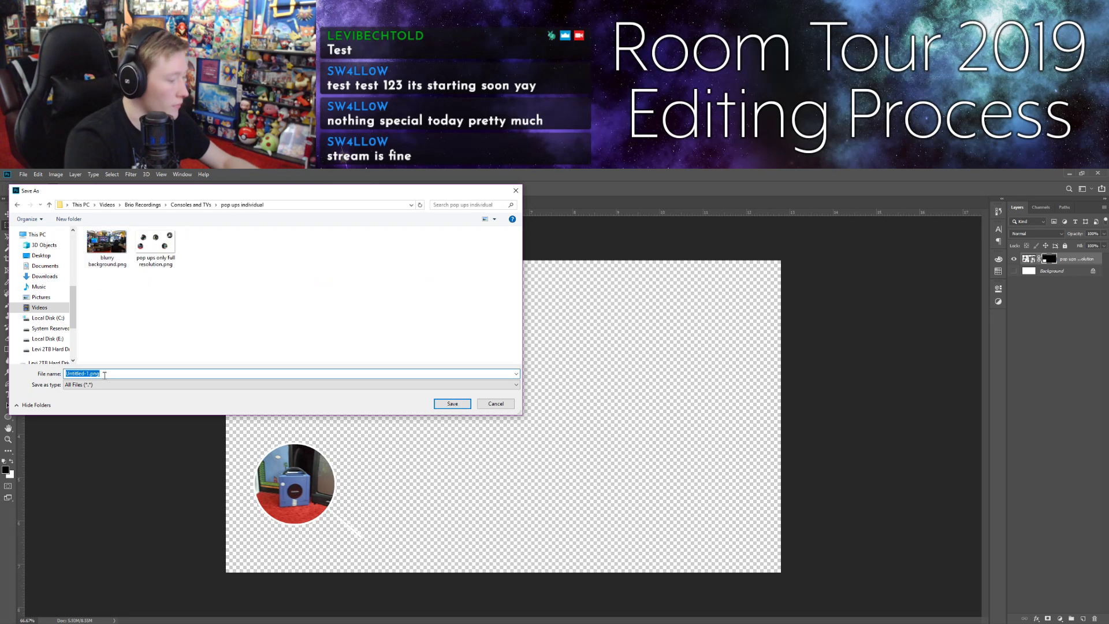
key("Return")
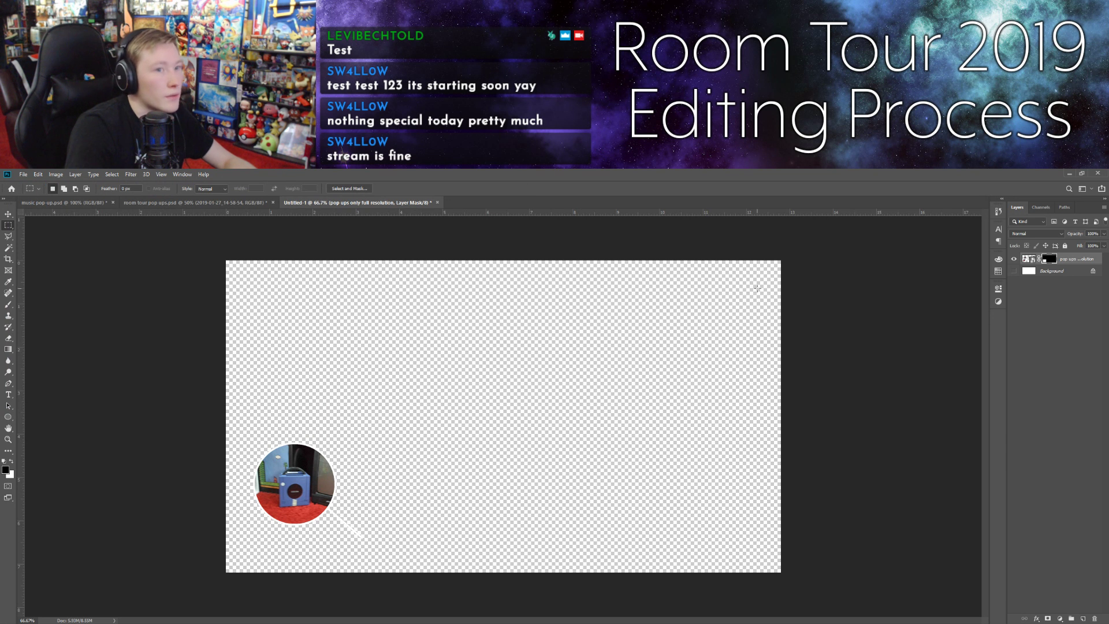
Step: Undo the GameCube layer mask, then marquee the upper-left pop-up with its pointer line and mask the layer to it
key("ctrl+z")
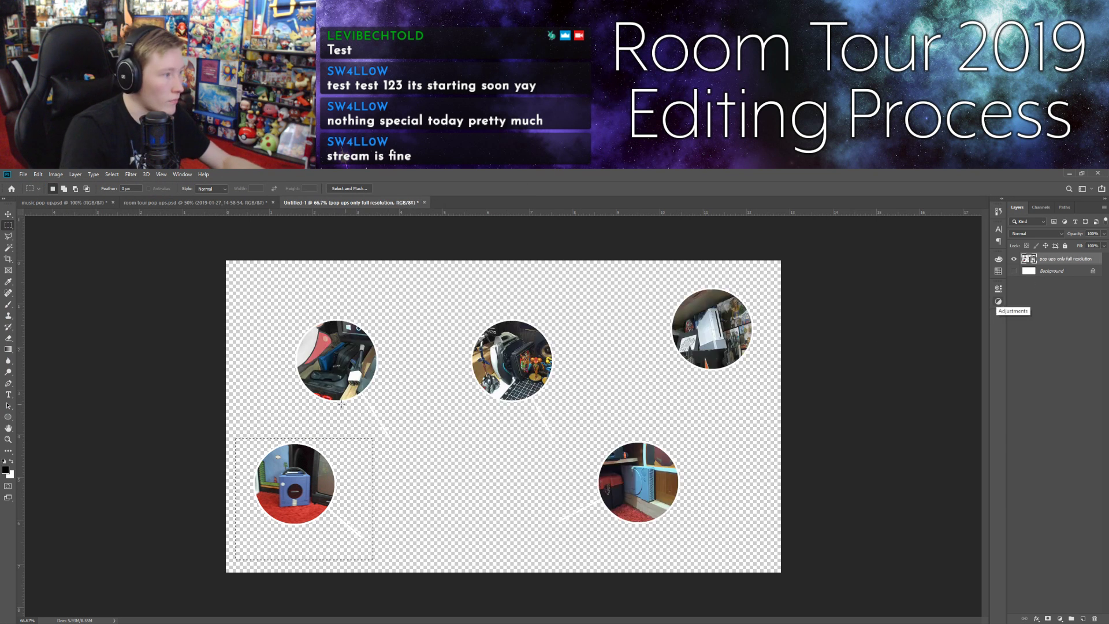
key("ctrl+d")
left_click_drag(285, 295, 401, 448)
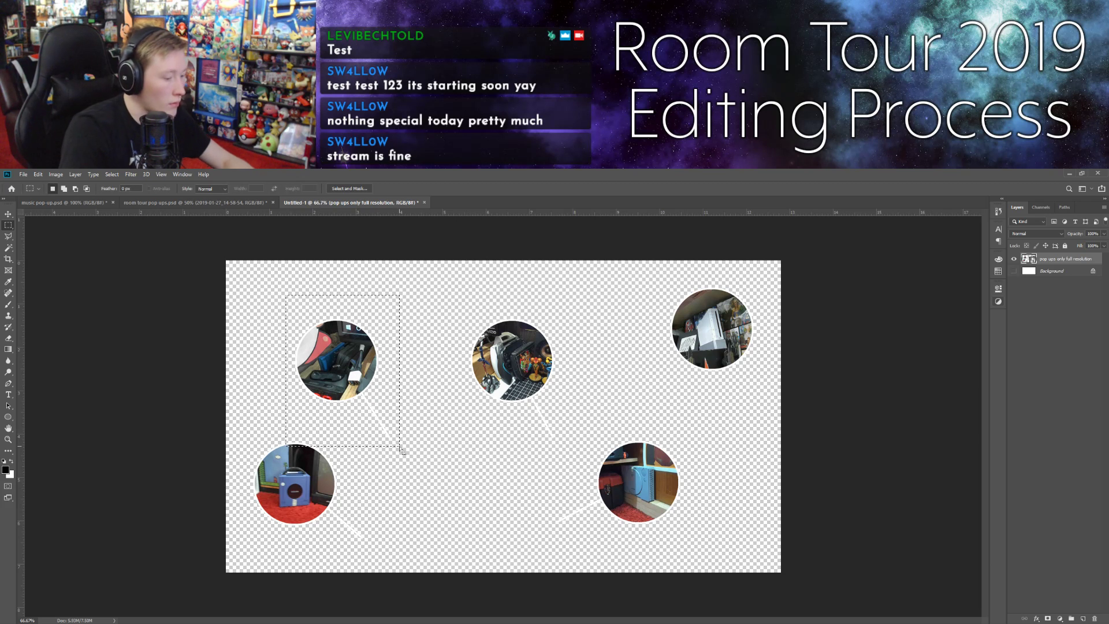
left_click(1048, 619)
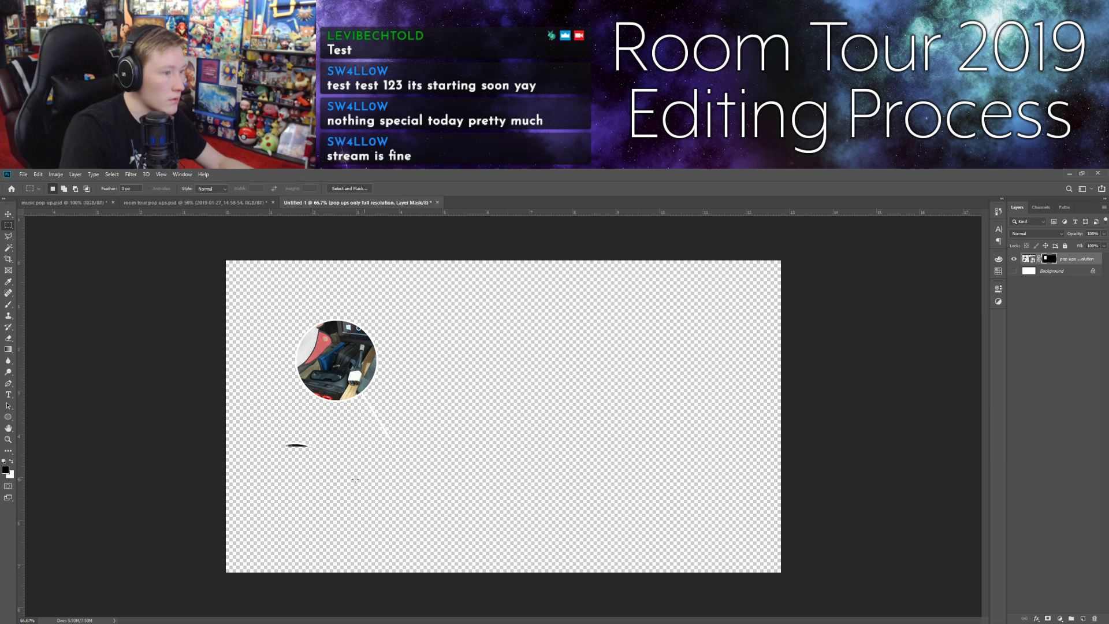
Step: Choose the Eraser and shrink its brush to fit the leftover sliver of the GameCube circle
key("e")
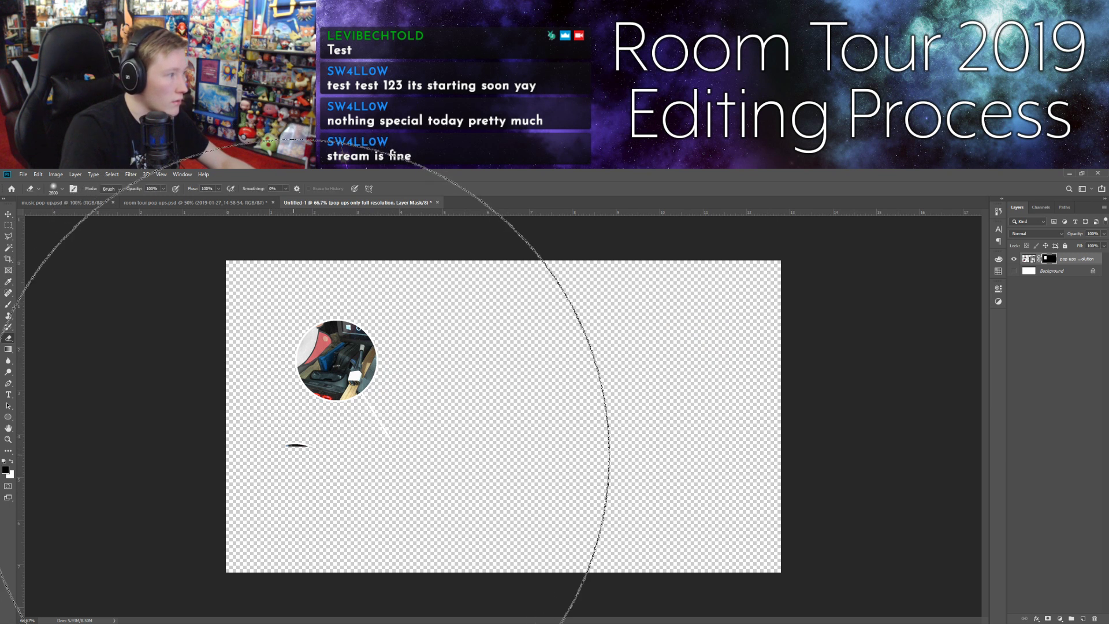
key("bracketleft")
key("bracketleft")
key("bracketleft")
key("bracketleft")
key("bracketleft")
key("bracketleft")
key("bracketleft")
key("bracketleft")
key("bracketleft")
key("bracketleft")
key("bracketleft")
key("bracketleft")
key("bracketleft")
key("bracketleft")
key("bracketleft")
key("bracketleft")
key("bracketleft")
key("bracketleft")
key("bracketleft")
key("bracketleft")
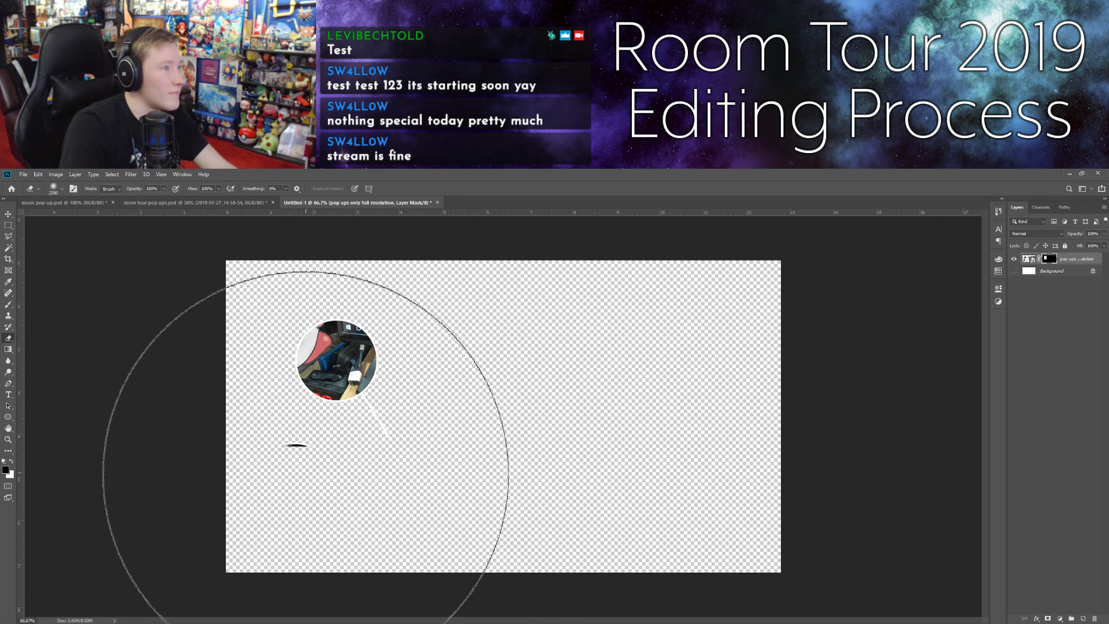
Step: Try to remove the leftover GameCube sliver by erasing over it on the layer mask, and undo the strokes
left_click_drag(317, 453, 278, 449)
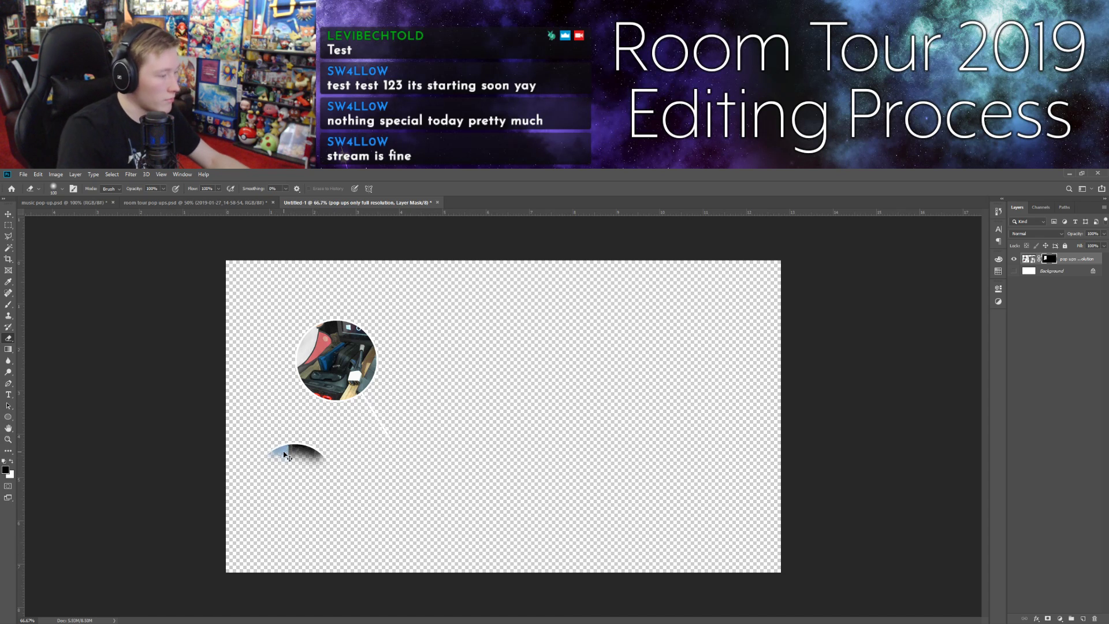
key("ctrl+z")
left_click_drag(329, 446, 272, 439)
key("ctrl+z")
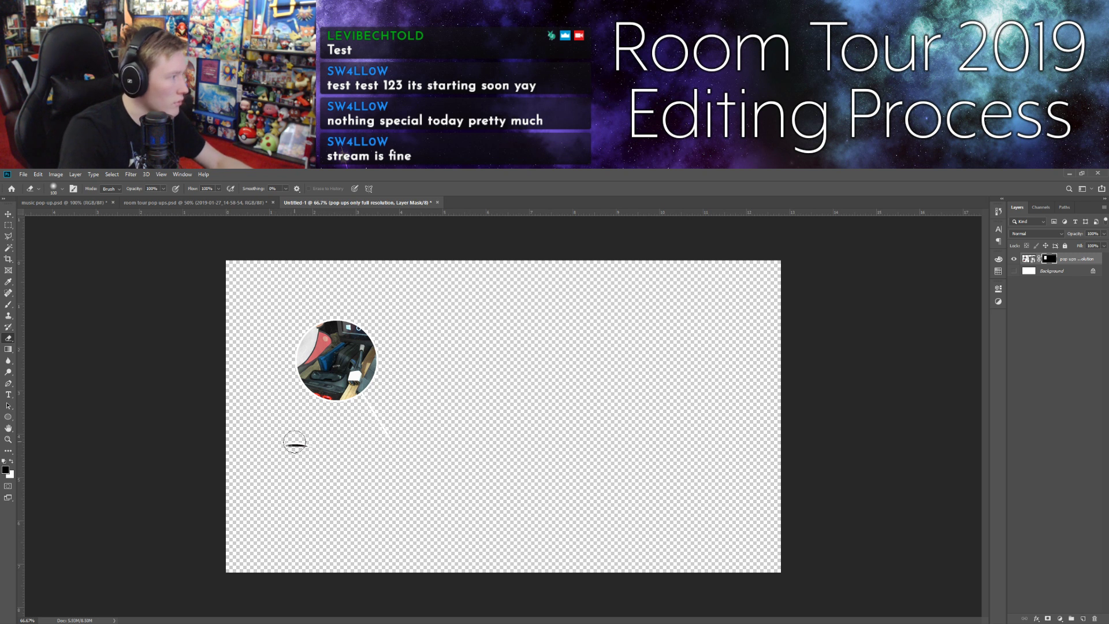
Step: Swap the foreground and background colours and erase the leftover GameCube sliver on the layer mask
key("x")
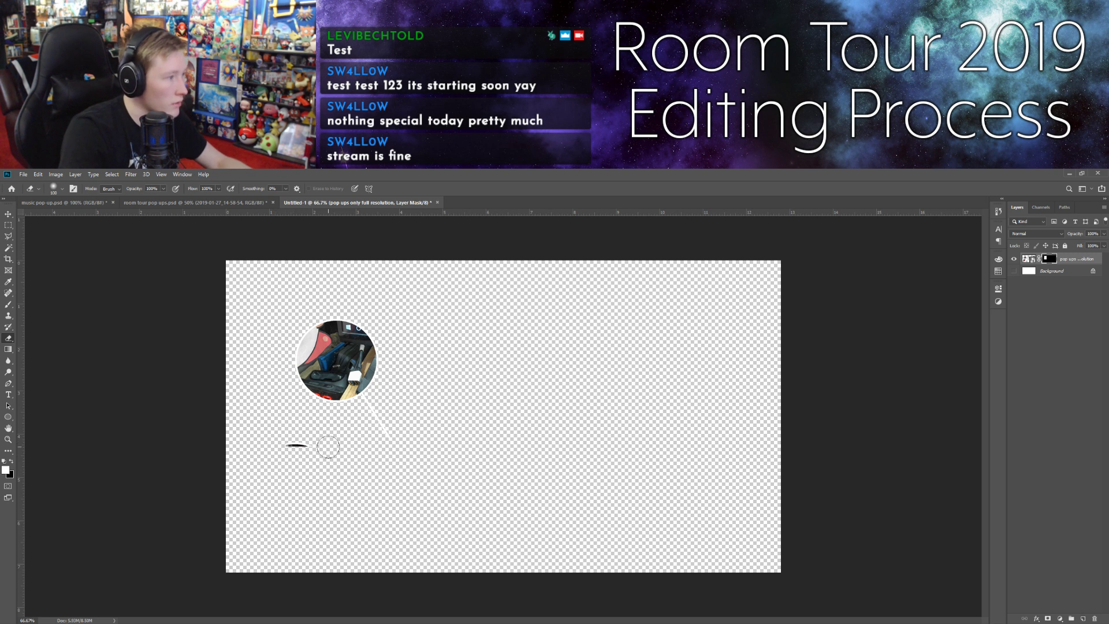
left_click_drag(304, 445, 253, 442)
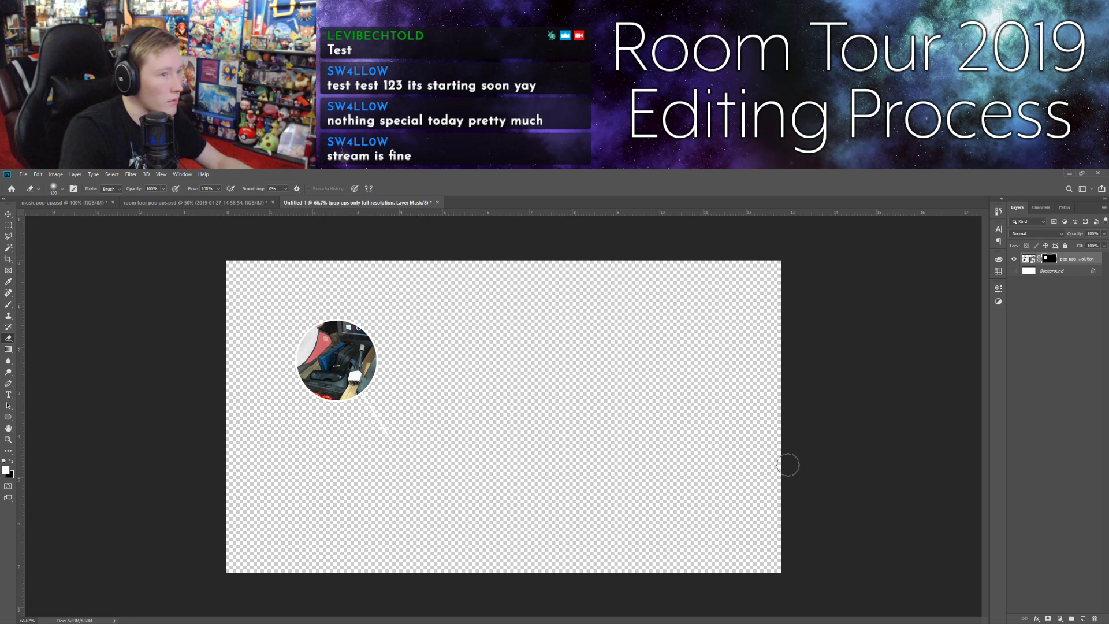
Step: Quick-export the isolated upper-left pop-up as a PNG named gba in the pop ups individual folder
left_click(24, 175)
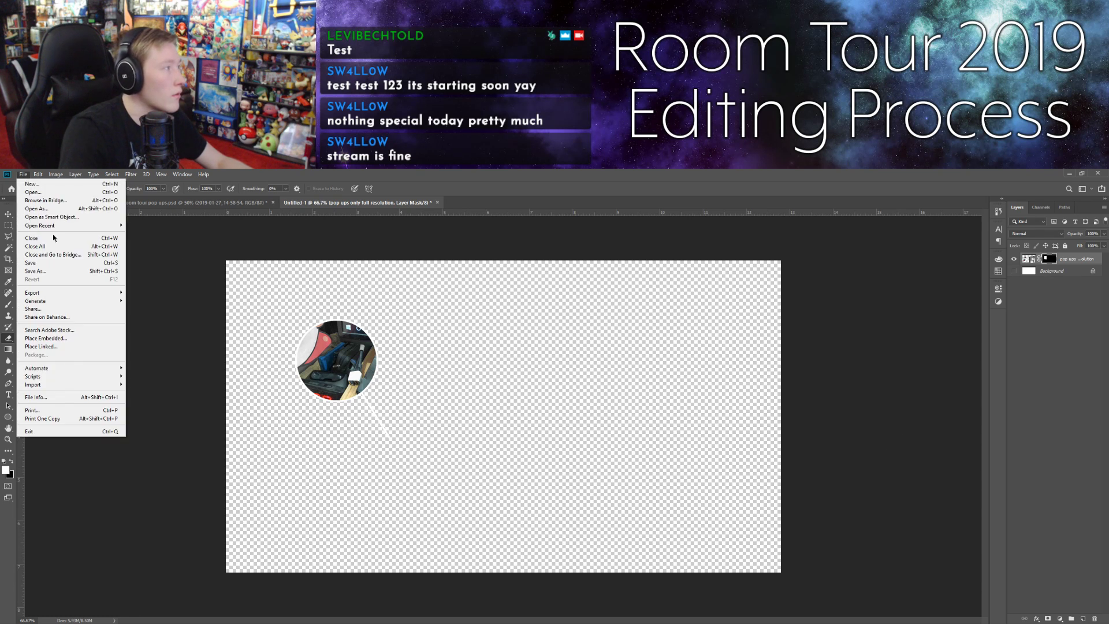
mouse_move(38, 292)
left_click(145, 292)
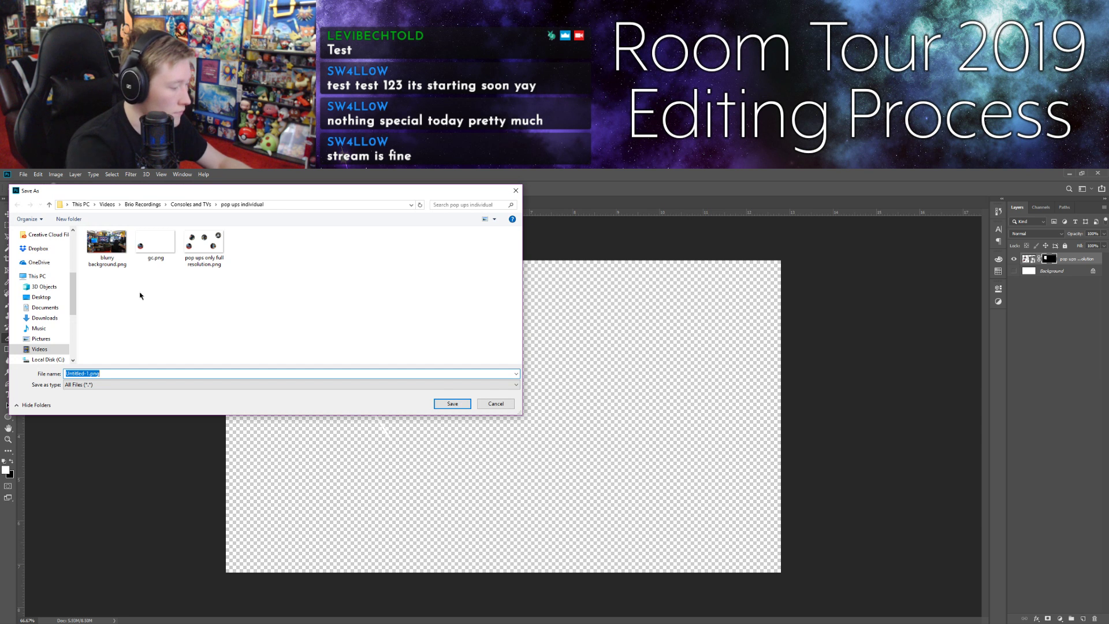
type("gba")
key("Return")
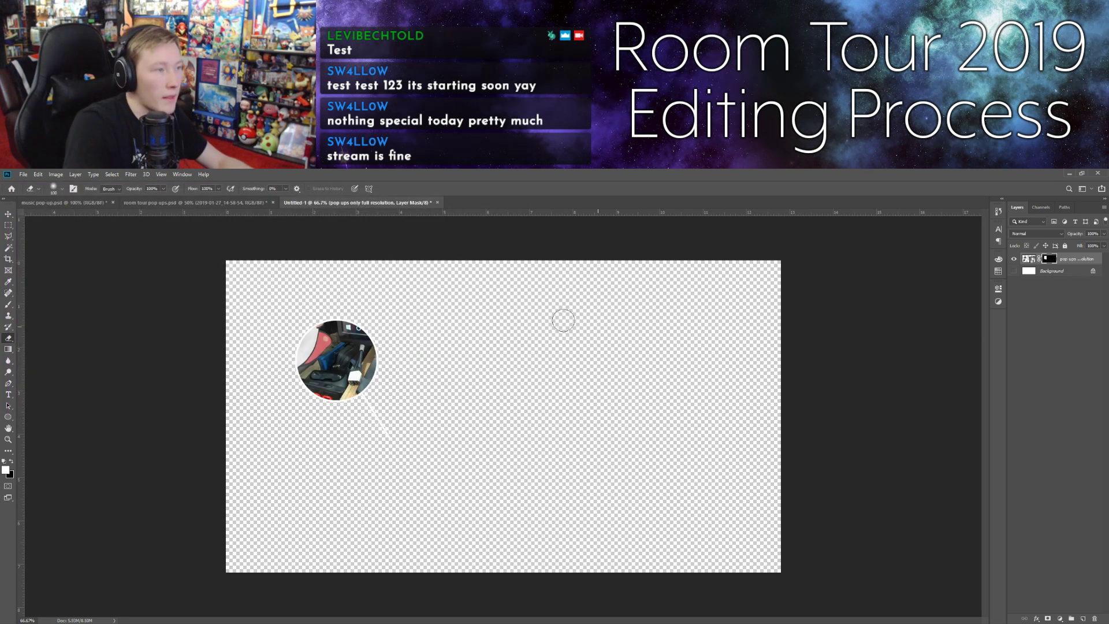
Step: Undo the mask edits to bring back all five pop-ups, and clear the old marquee selection
left_click(8, 214)
left_click(202, 283)
key("ctrl+z")
left_click(364, 339, "ctrl")
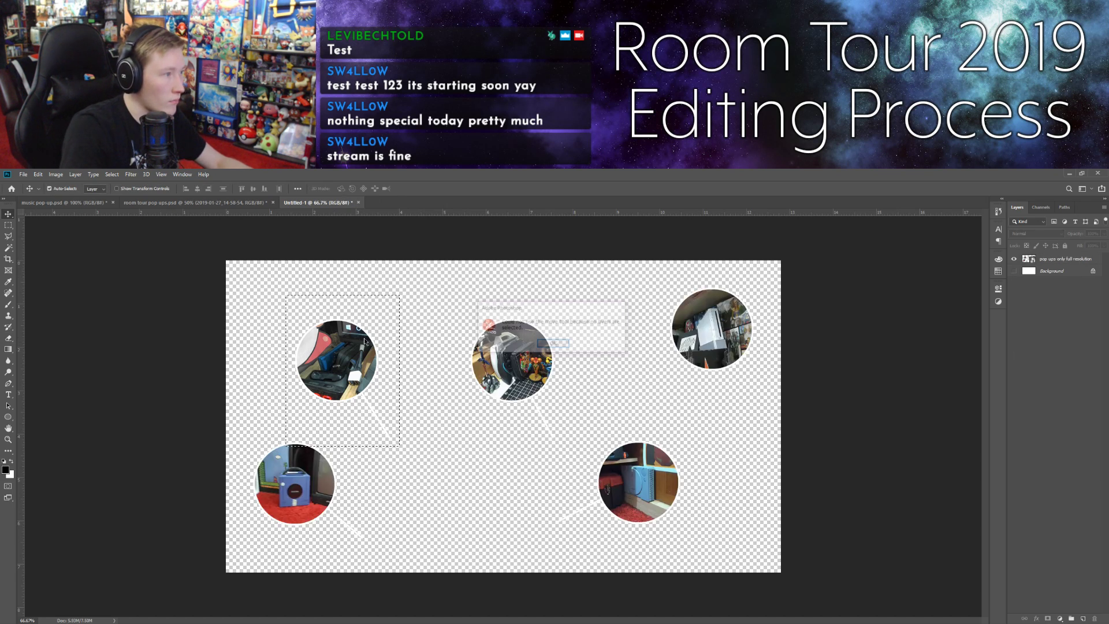
left_click(553, 343)
key("m")
left_click(377, 335)
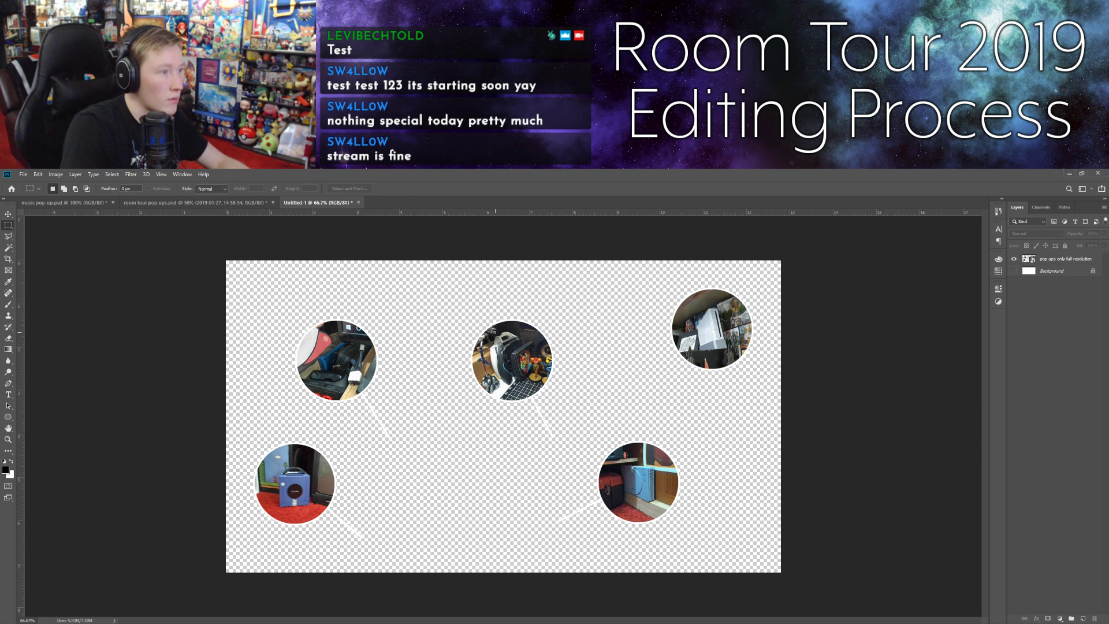
Step: Marquee the upper-middle pop-up with its pointer line and mask the pop ups only full resolution layer to it
left_click_drag(460, 305, 569, 449)
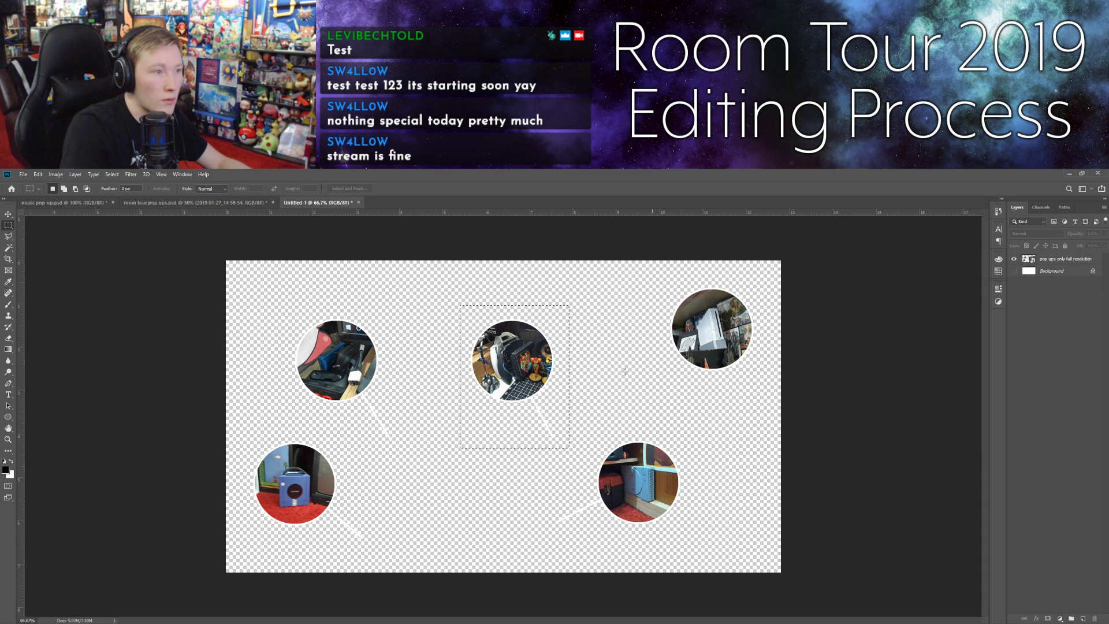
left_click(1053, 260)
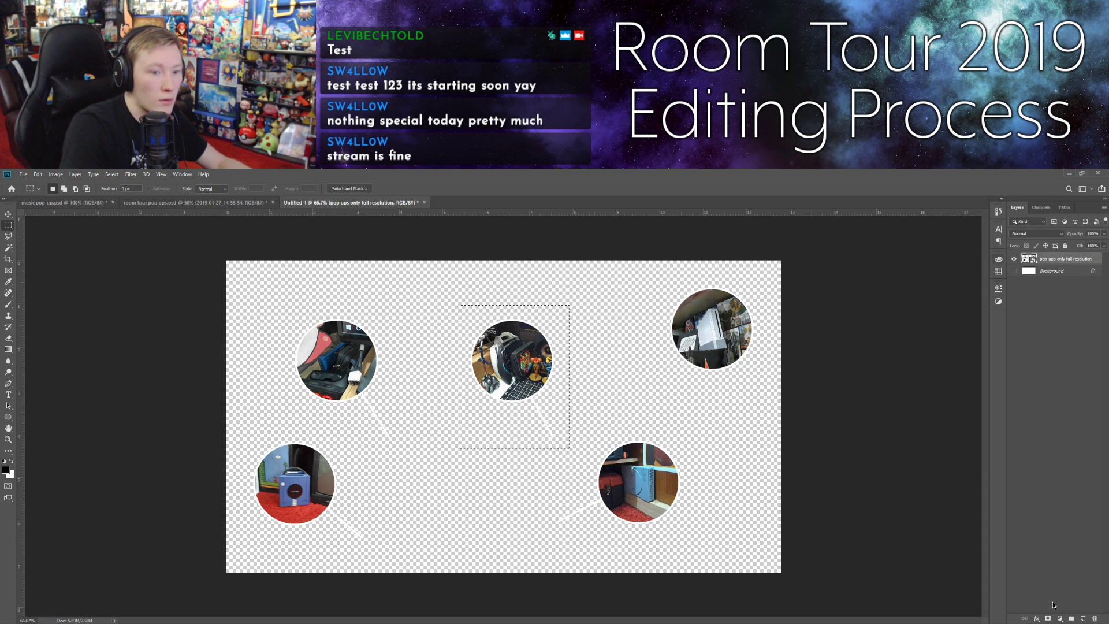
left_click(1049, 619)
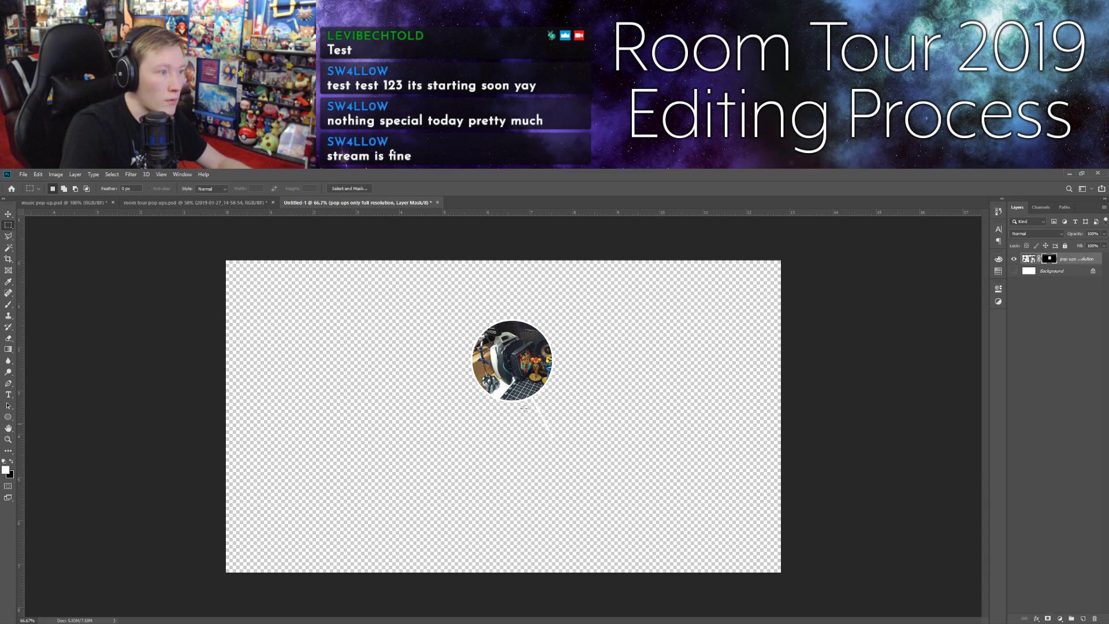
Step: Quick-export the isolated upper-middle pop-up as a PNG named psp in the pop ups individual folder
left_click(21, 177)
mouse_move(86, 292)
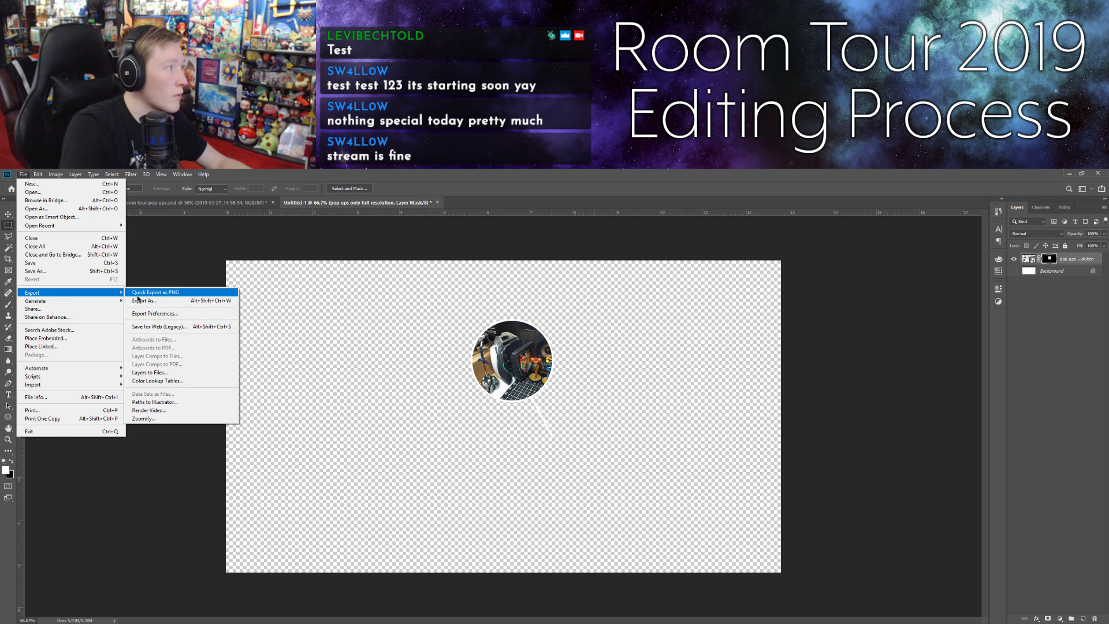
left_click(137, 295)
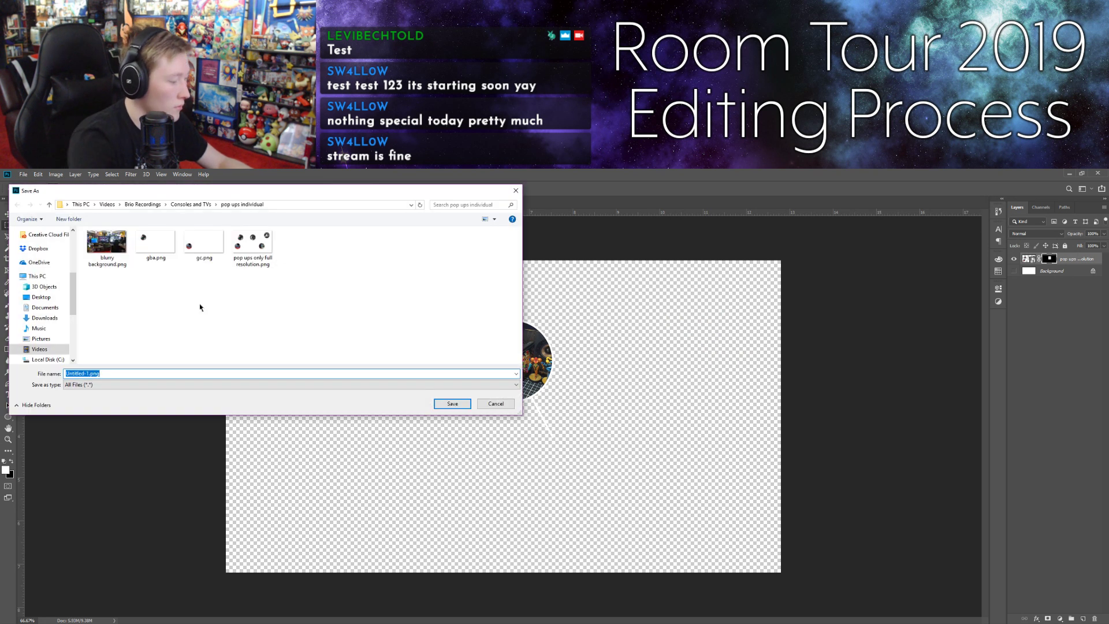
type("crt")
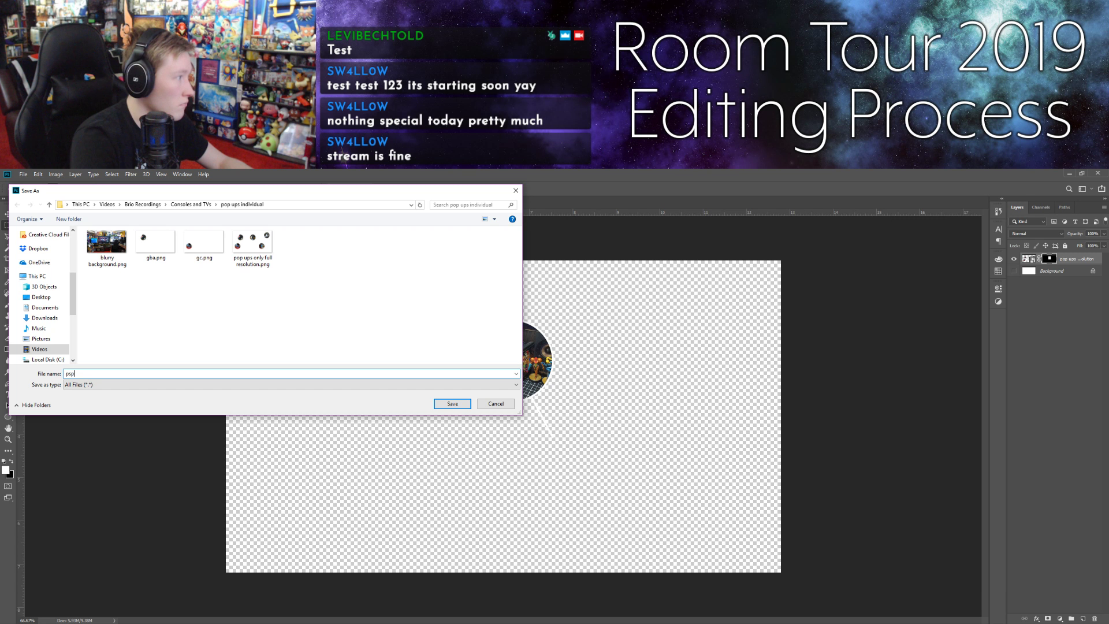
key("Return")
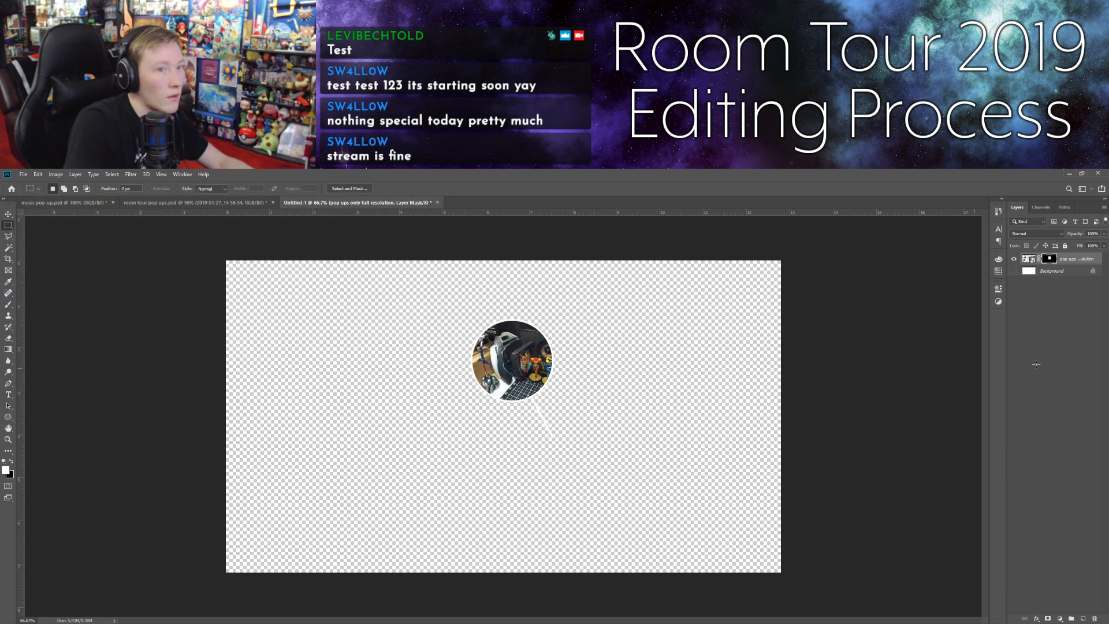
Step: Undo the upper-middle pop-up's mask and marquee the lower-right pop-up together with its pointer line
key("ctrl+z")
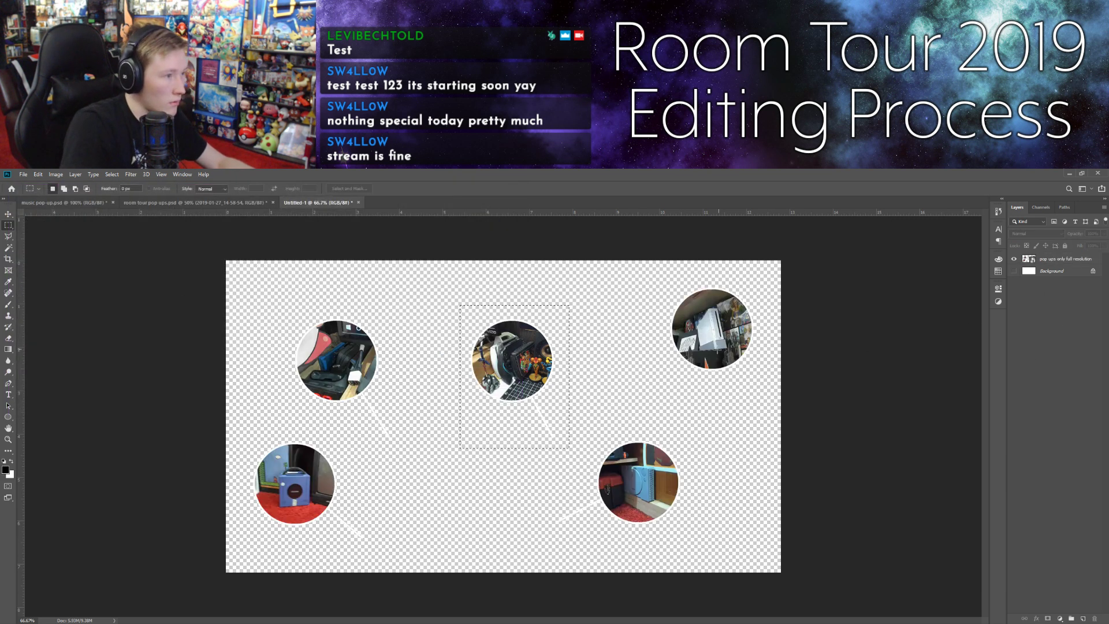
left_click(538, 350)
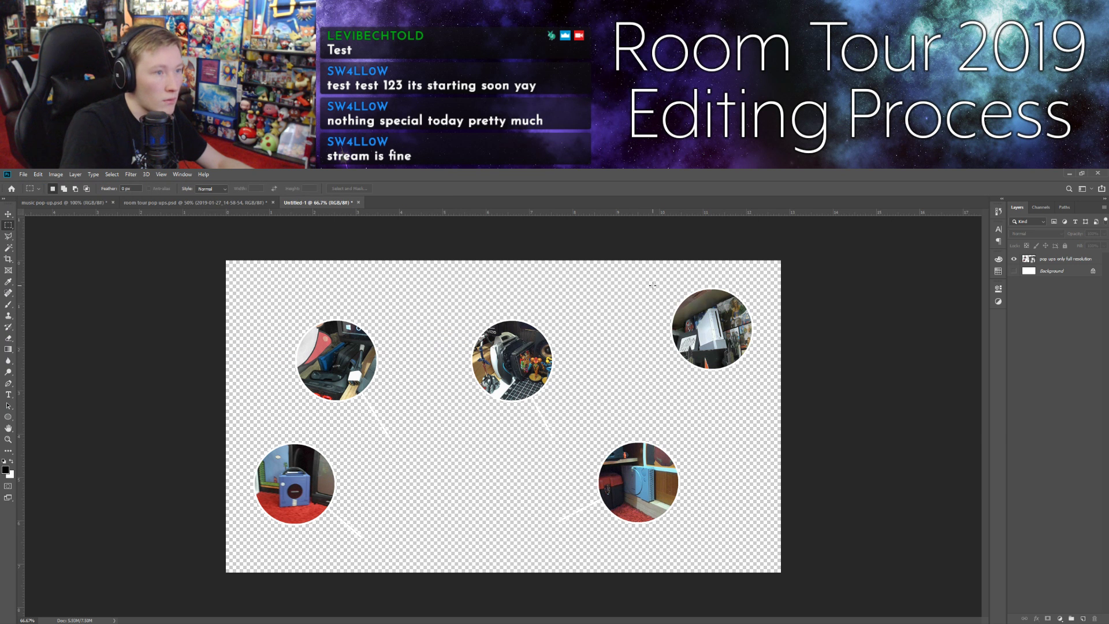
left_click_drag(709, 441, 568, 494)
left_click(687, 470)
left_click_drag(527, 542, 727, 439)
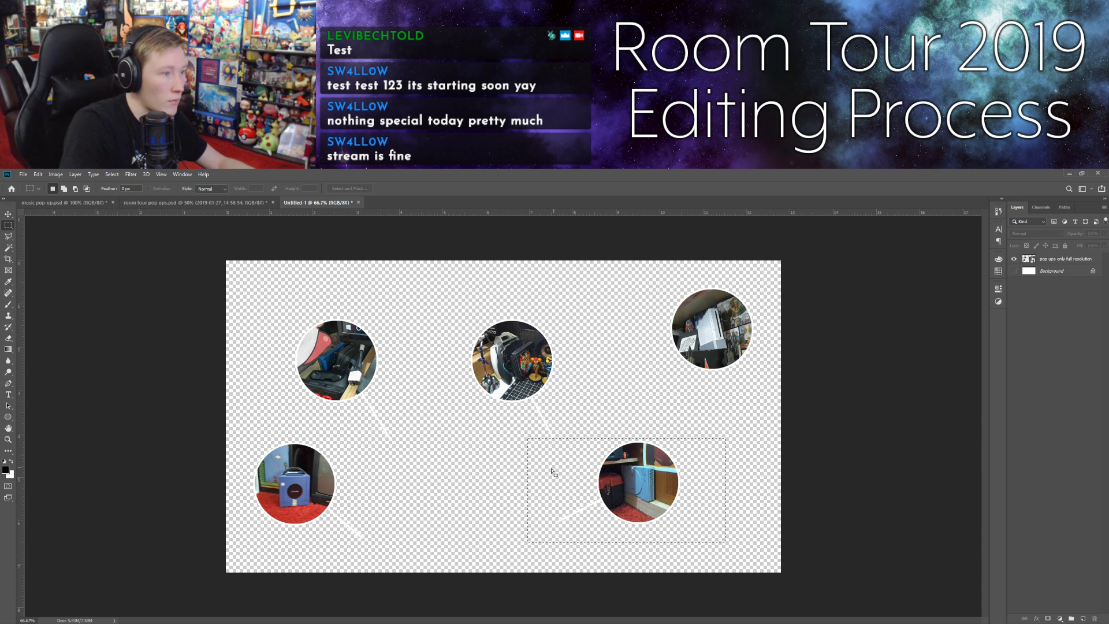
left_click(24, 175)
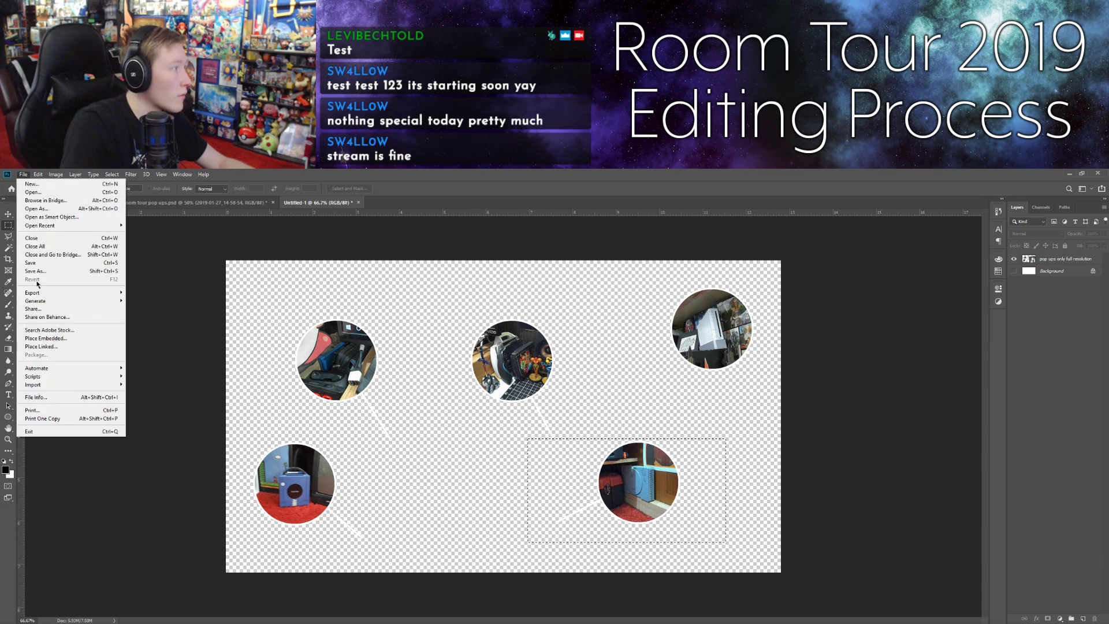
mouse_move(58, 292)
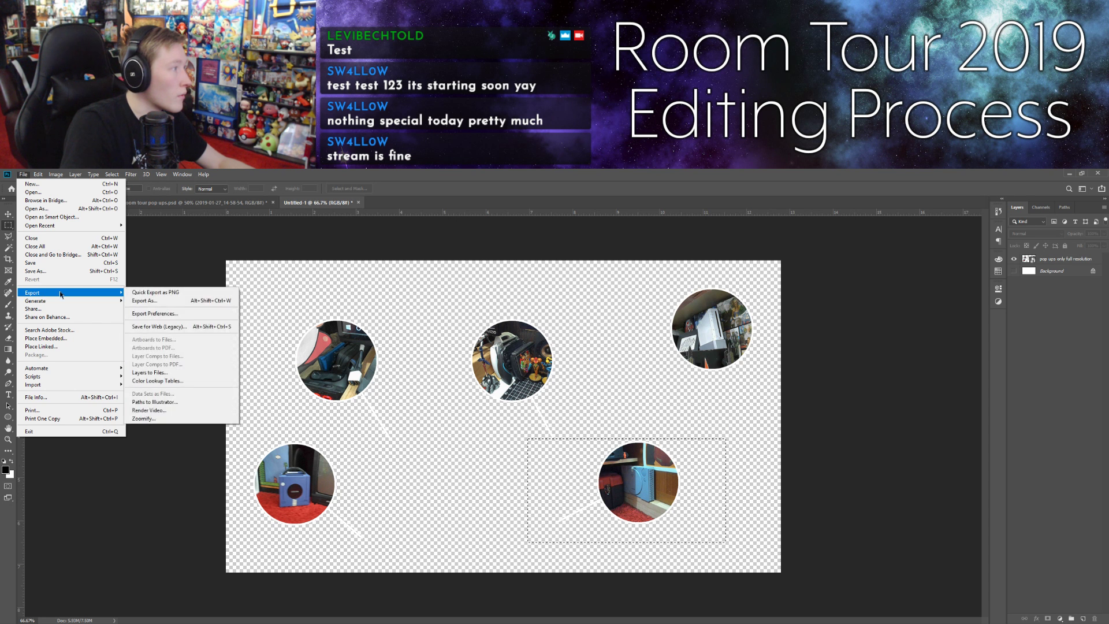
left_click(149, 294)
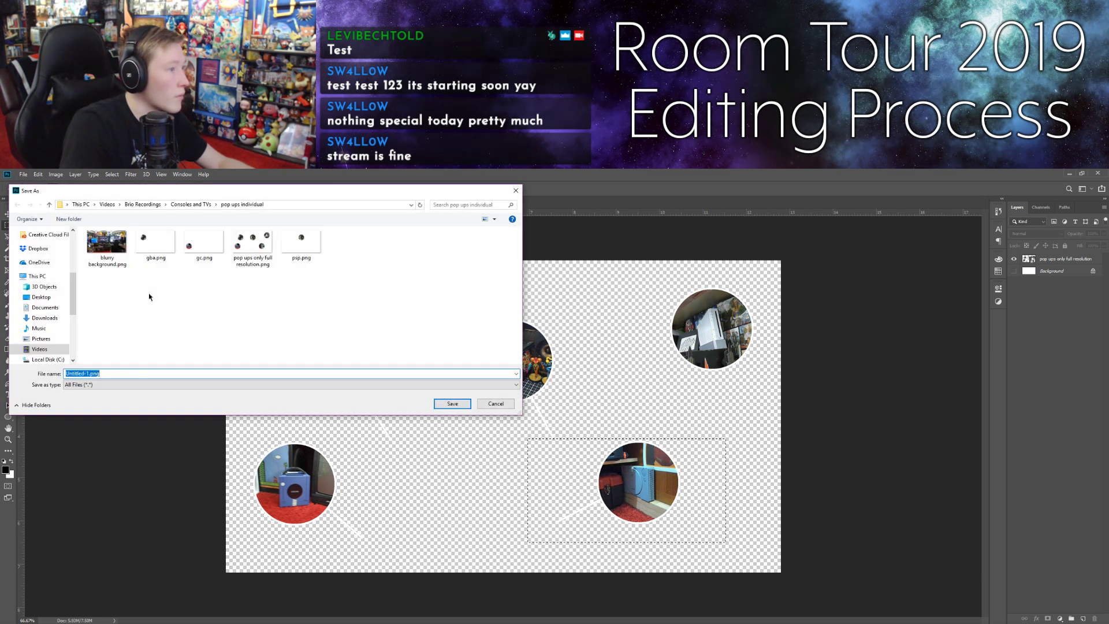
left_click(495, 404)
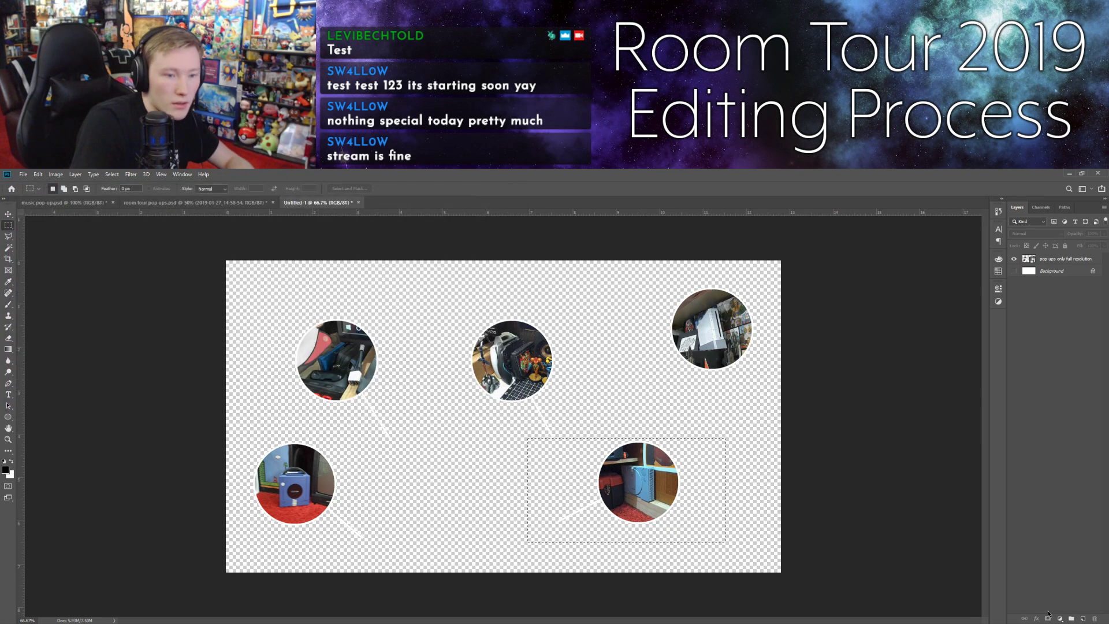
Step: Mask the pop ups only full resolution layer to the selected lower-right pop-up
left_click(1060, 261)
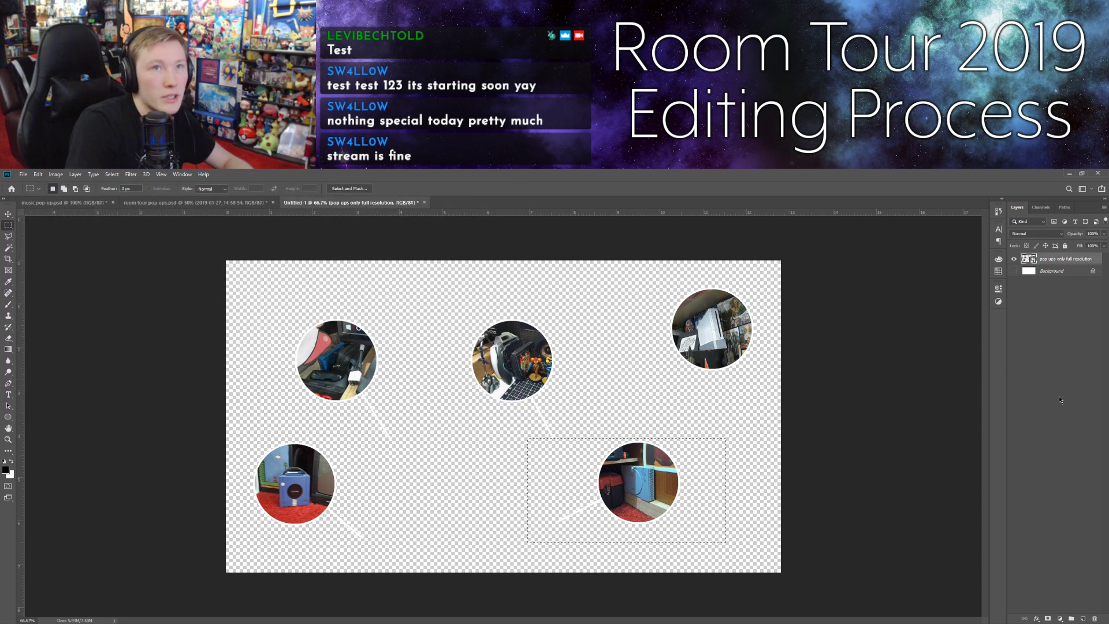
left_click(1048, 620)
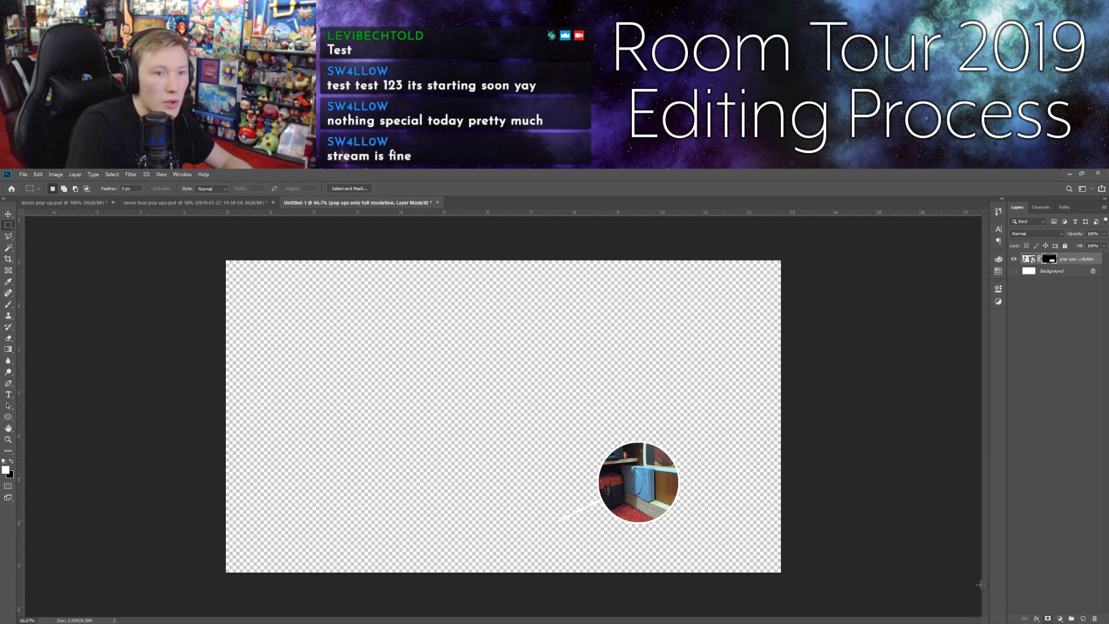
Step: Quick-export the isolated lower-right pop-up as a PNG named ps1 in the pop ups individual folder
left_click(22, 175)
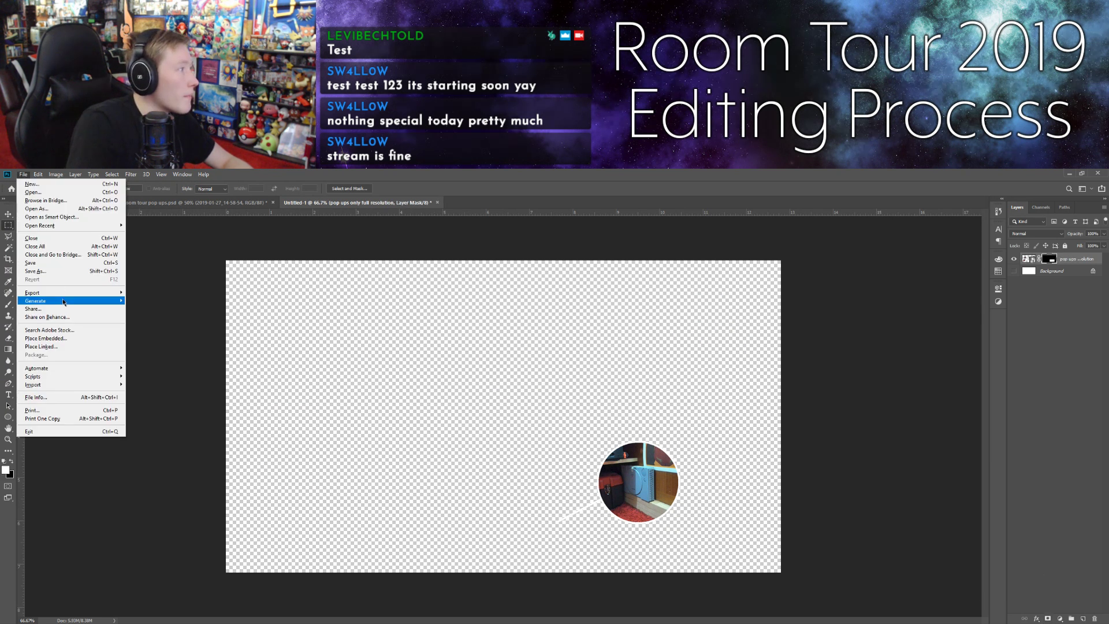
mouse_move(92, 293)
left_click(136, 298)
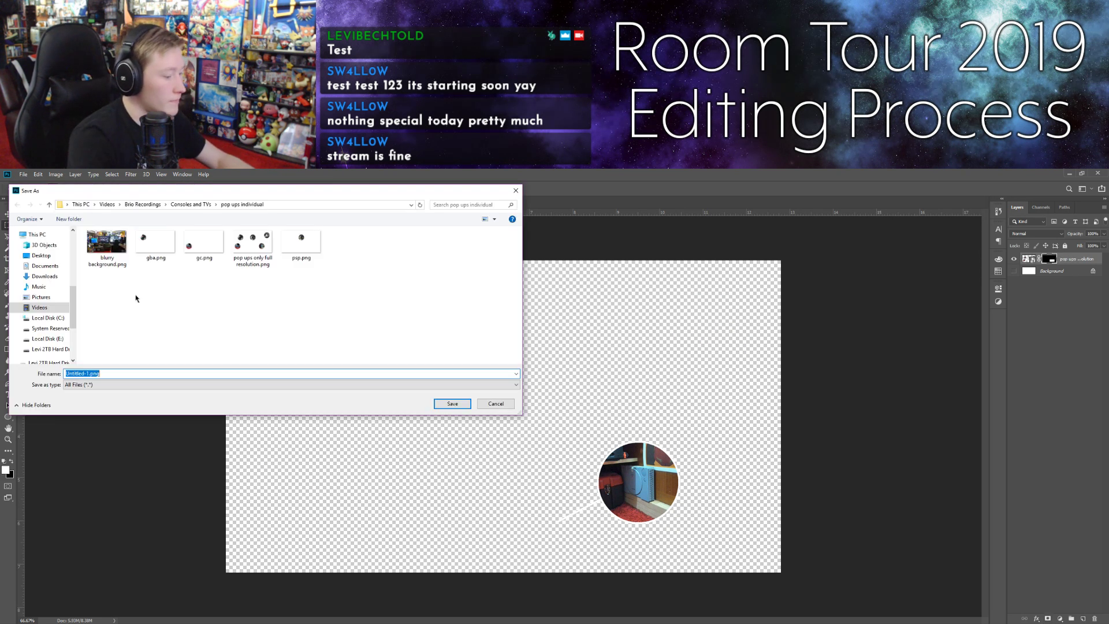
type("ps1")
key("Return")
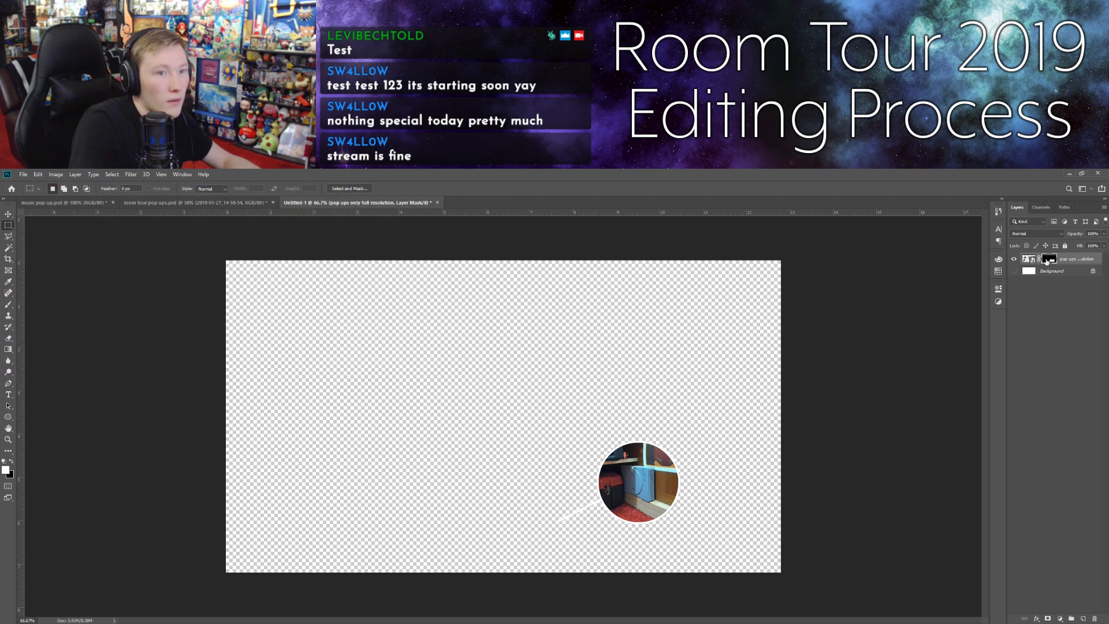
Step: Delete the lower-right pop-up's mask, marquee the upper-right pop-up and mask the pop ups only full resolution layer to it
right_click(1047, 261)
left_click(1038, 283)
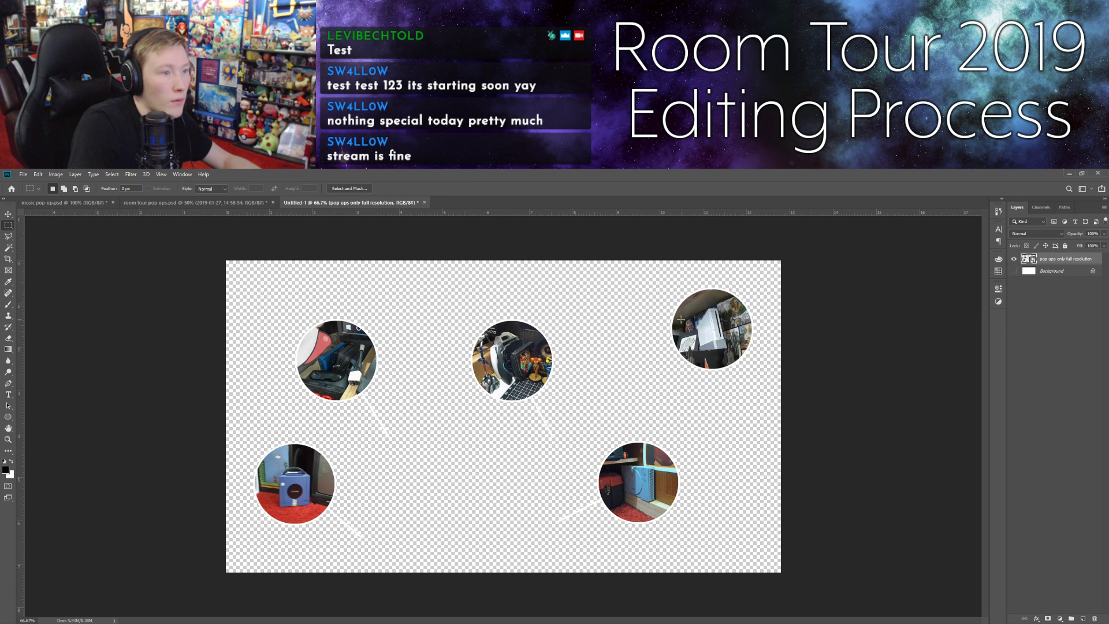
left_click_drag(643, 276, 767, 389)
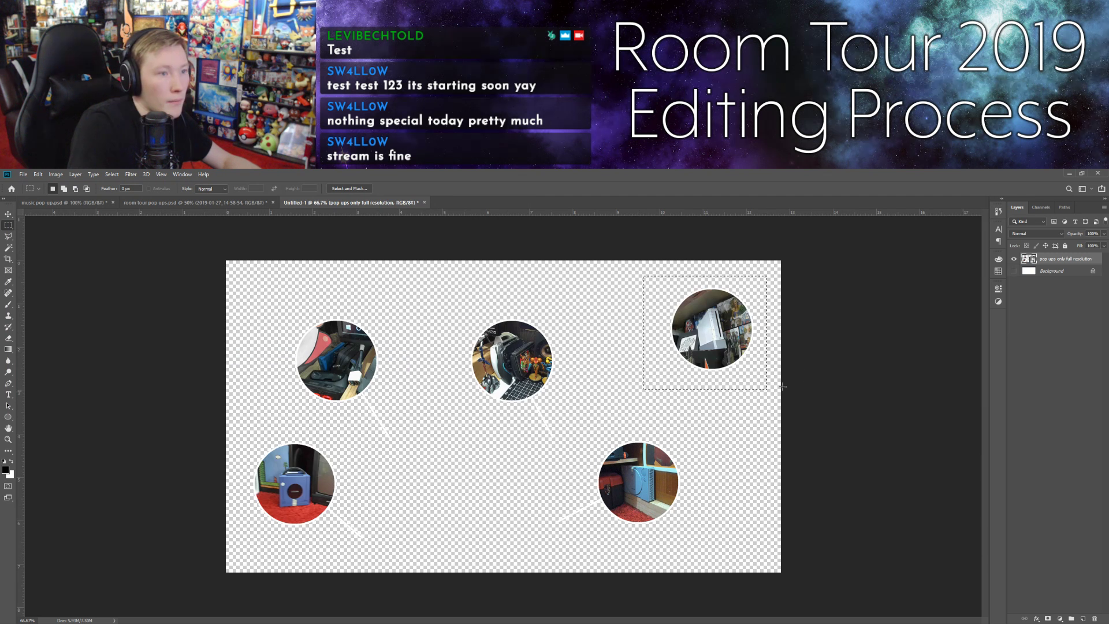
left_click(1048, 619)
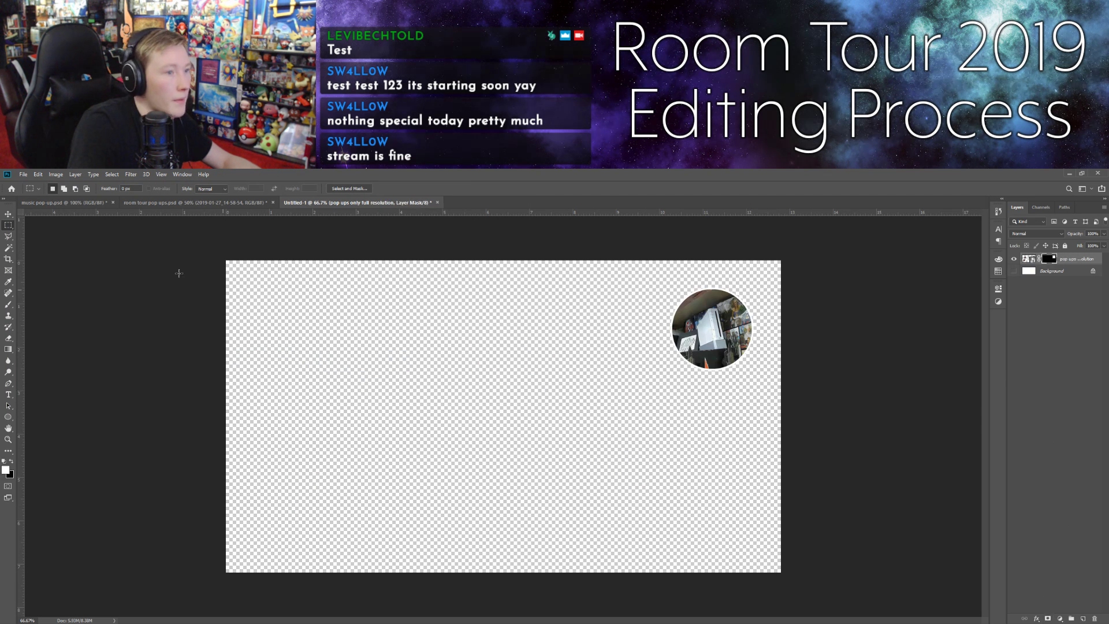
Step: Quick-export the isolated upper-right pop-up as a PNG named wii in the pop ups individual folder
left_click(23, 174)
mouse_move(45, 294)
left_click(134, 294)
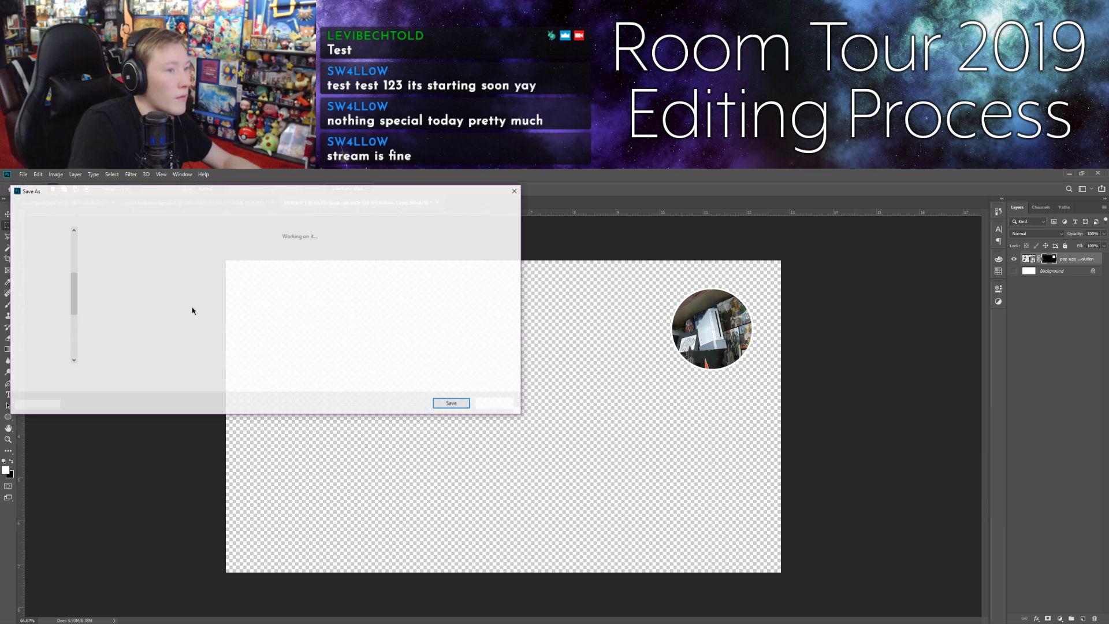
type("wii")
key("Return")
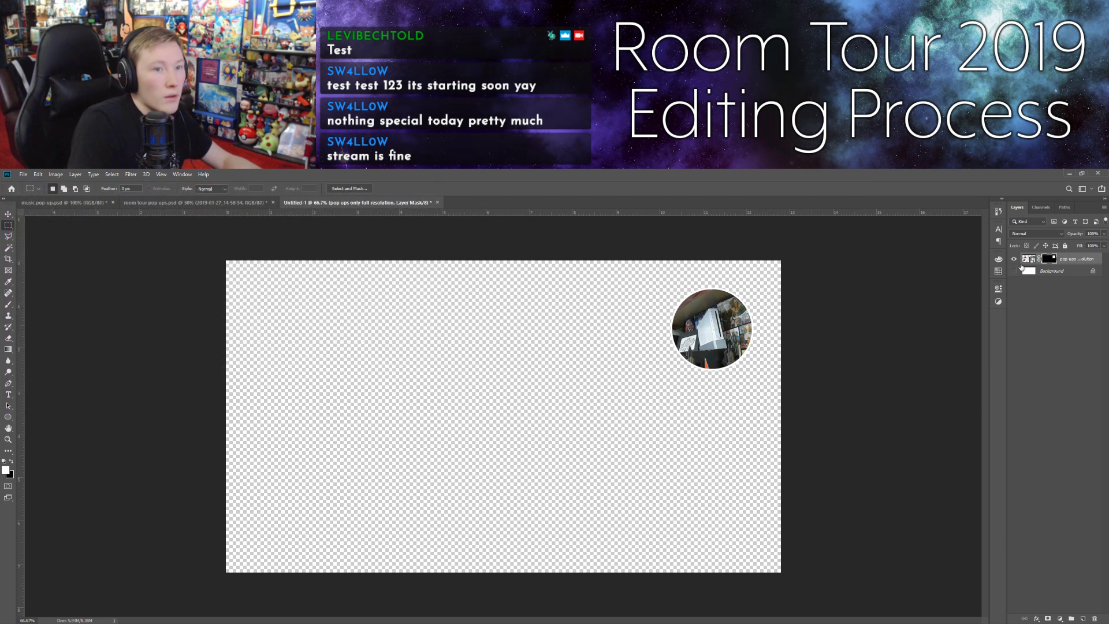
Step: Delete the upper-right pop-up's layer mask and switch to HitFilm Express
right_click(1048, 260)
left_click(1049, 274)
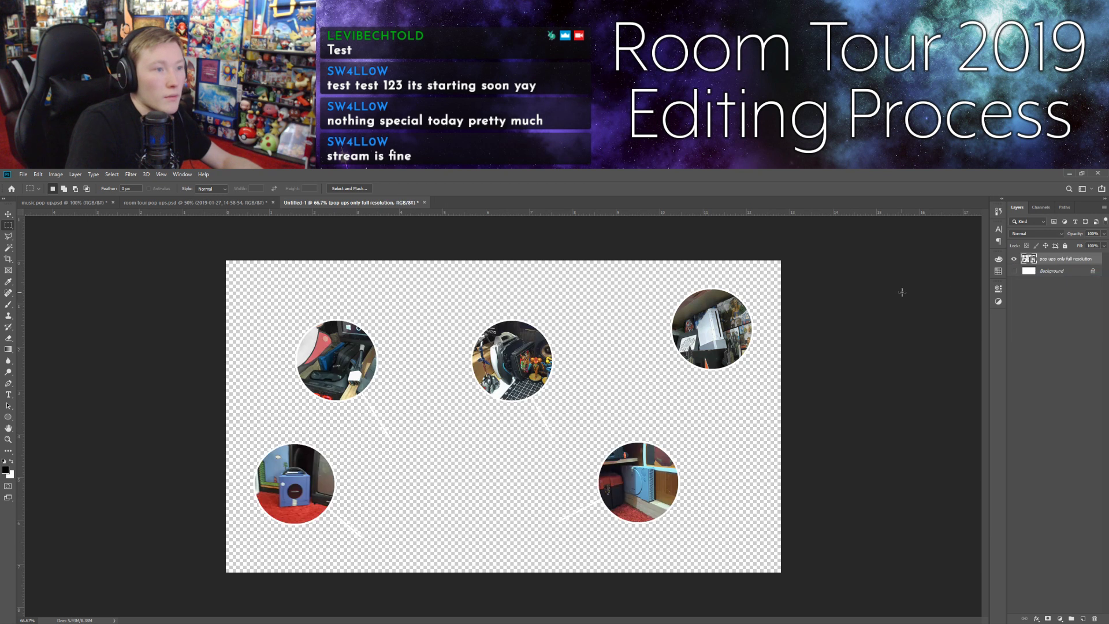
left_click(1070, 174)
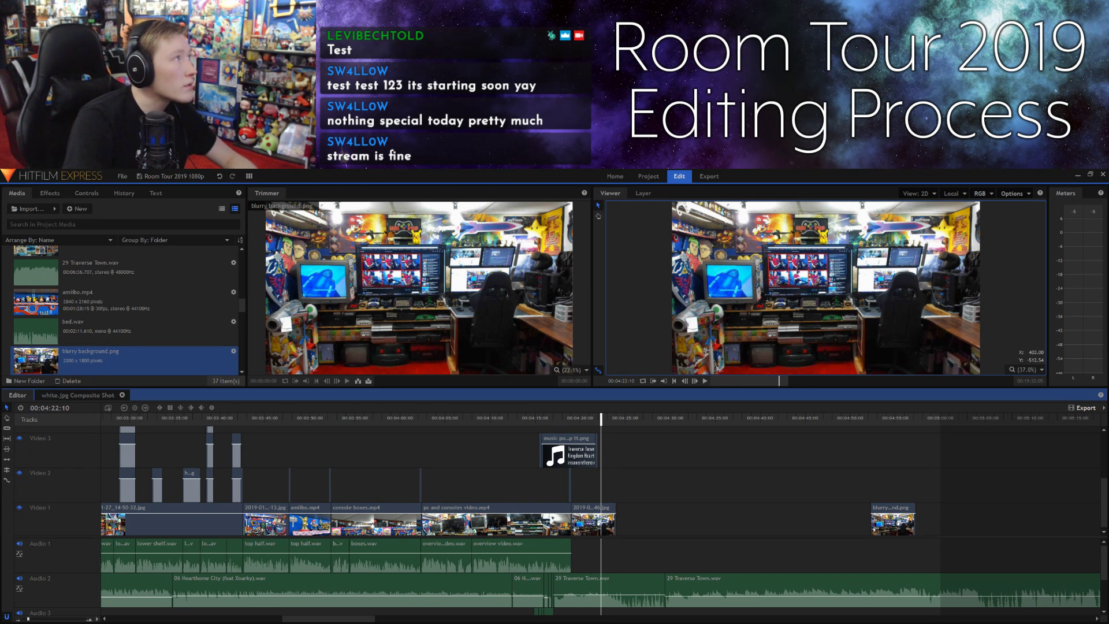
Step: Import gba.png and place it on Video 2 directly above the blurry background clip, with the playhead over the two clips
scroll(120, 310, "up", 1)
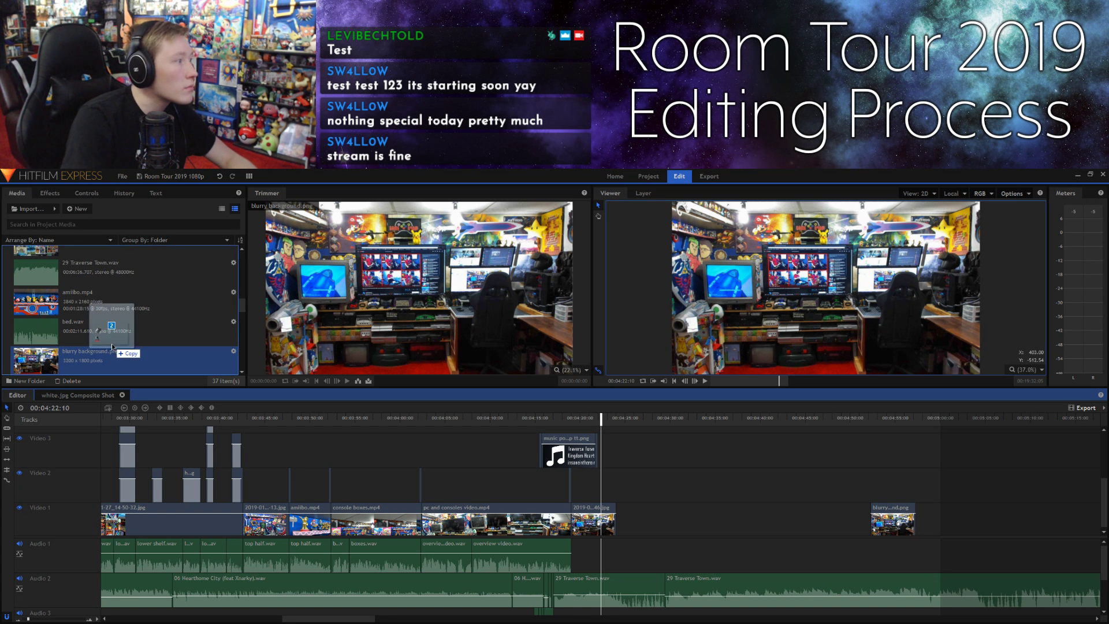
scroll(120, 310, "down", 3)
left_click(87, 355)
left_click_drag(317, 265, 869, 439)
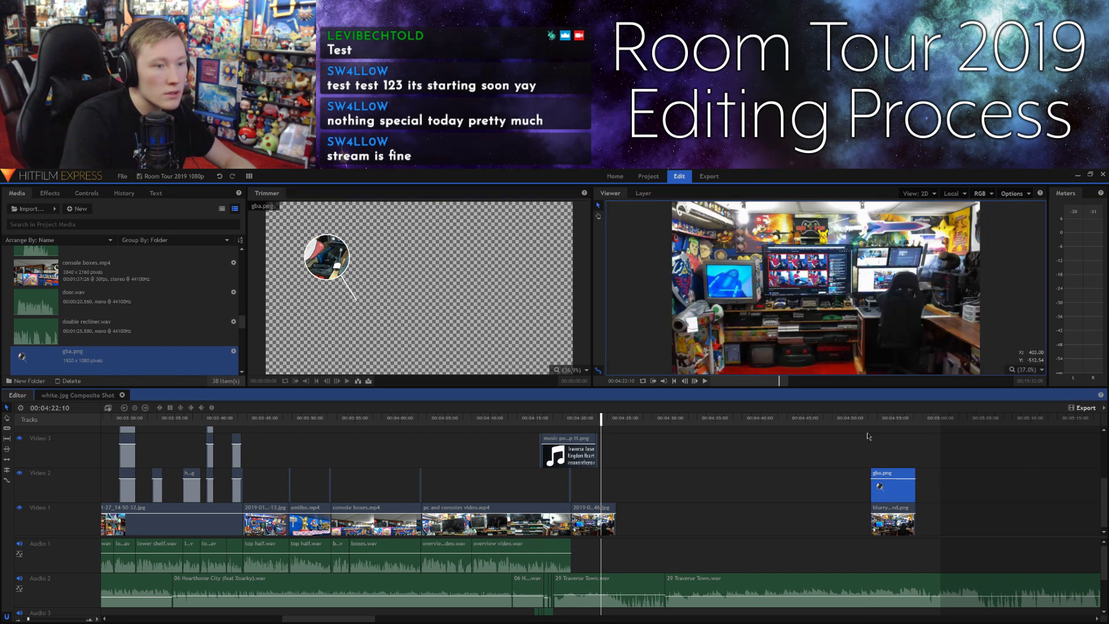
left_click(878, 421)
left_click(850, 450)
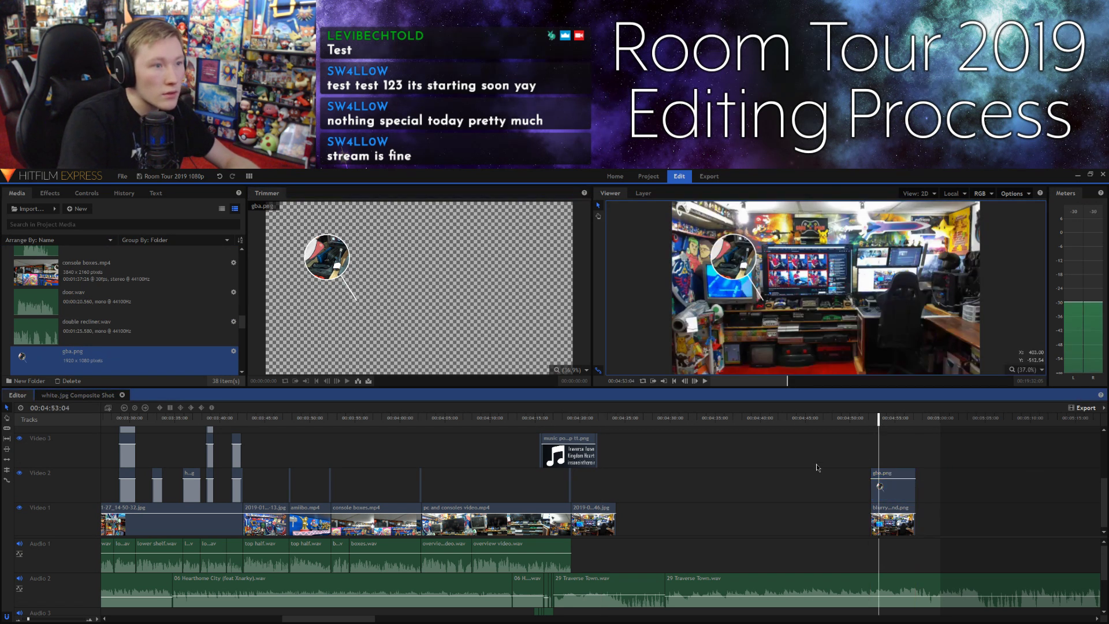
Step: Import gc.png and ps1.png and stack them on Video 3 and Video 4 above the gba.png clip
left_click_drag(240, 145, 119, 289)
left_click_drag(430, 286, 878, 432)
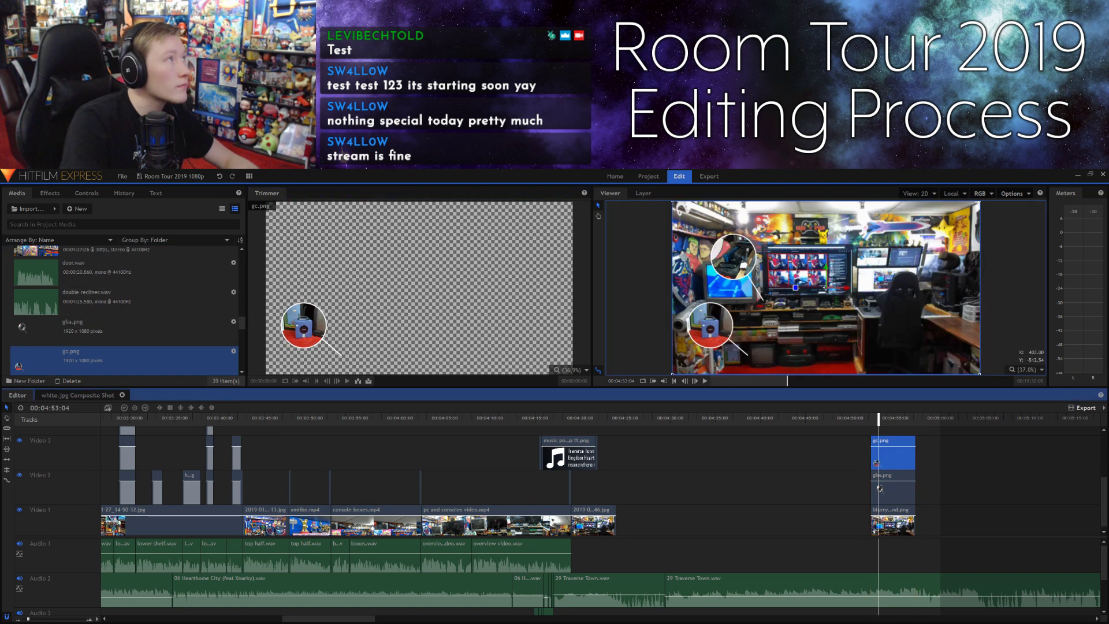
left_click_drag(137, 174, 41, 324)
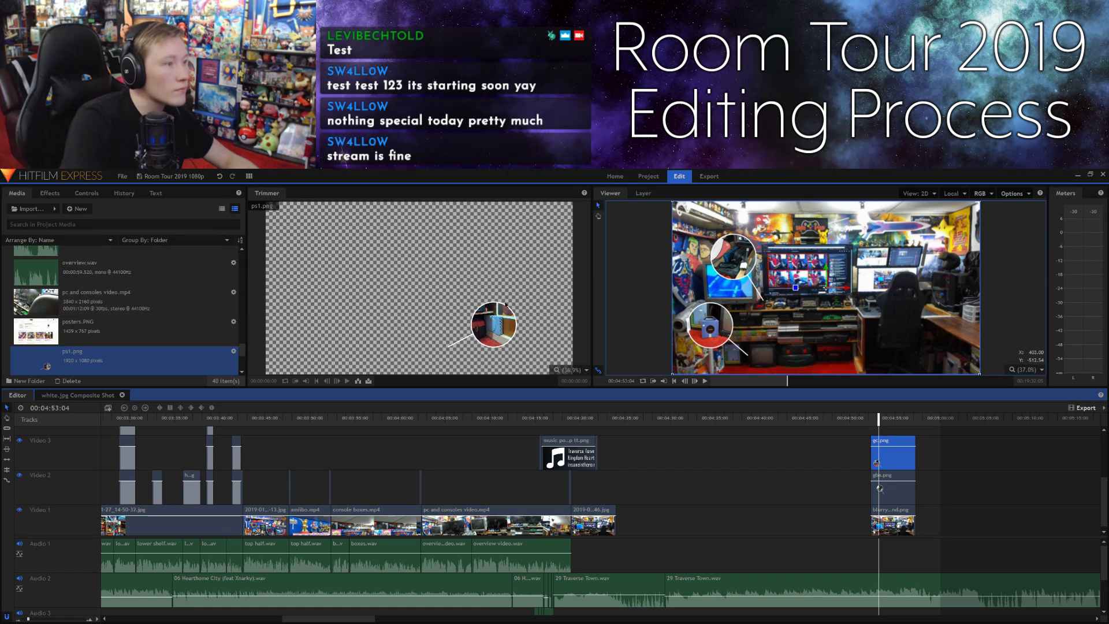
left_click_drag(853, 414, 867, 475)
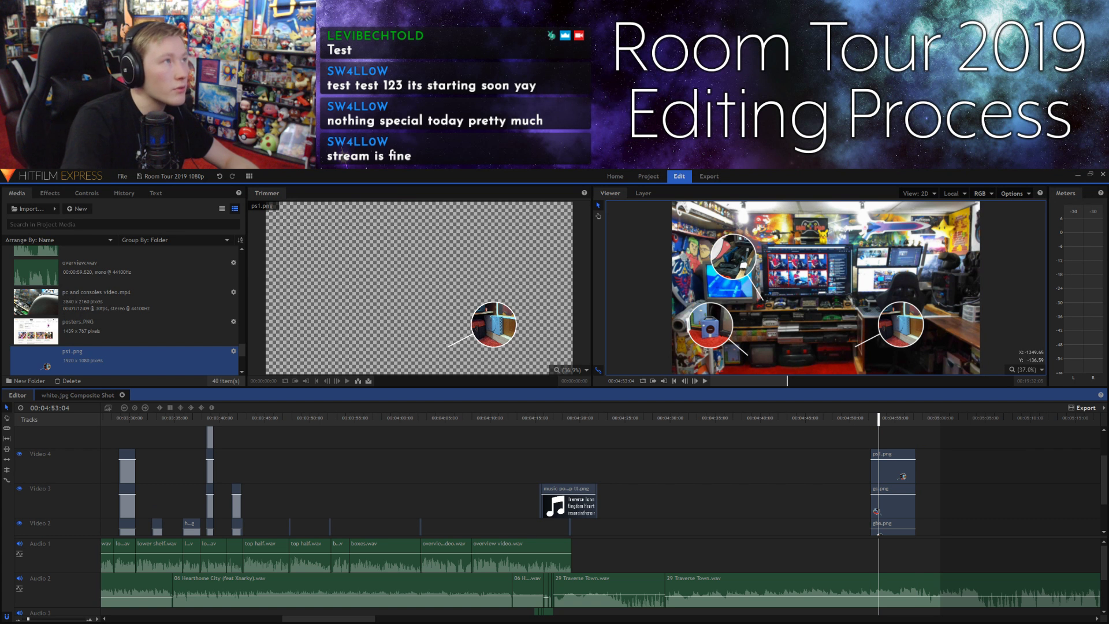
Step: Import psp.png and wii.png and stack them on Video 5 and Video 6 above the ps1.png clip
left_click_drag(171, 183, 155, 289)
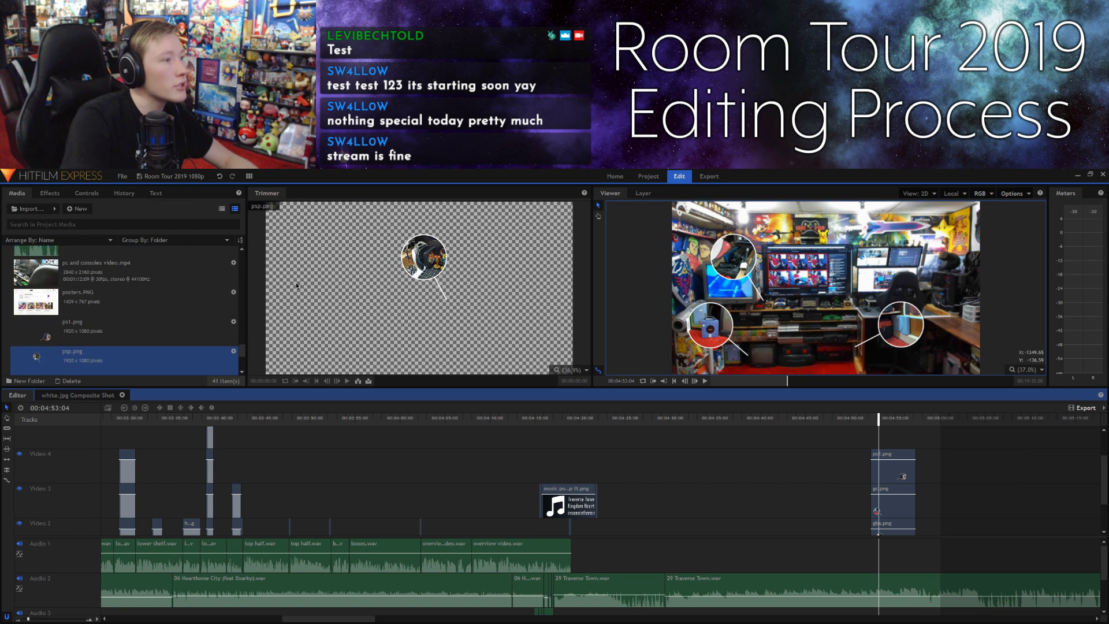
left_click_drag(439, 289, 870, 476)
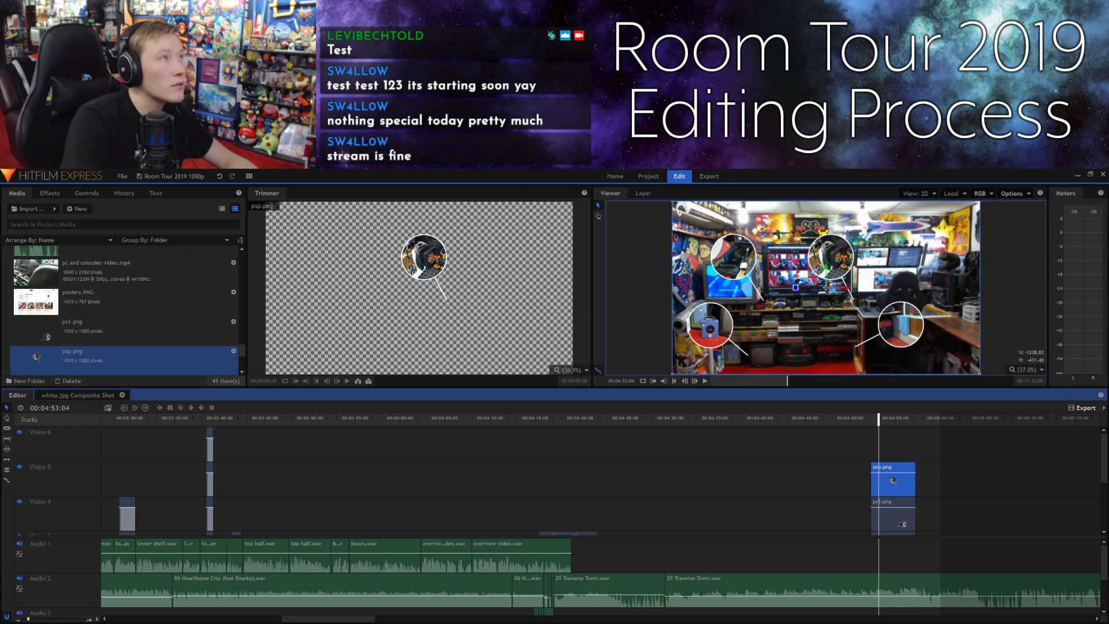
left_click_drag(155, 315, 154, 330)
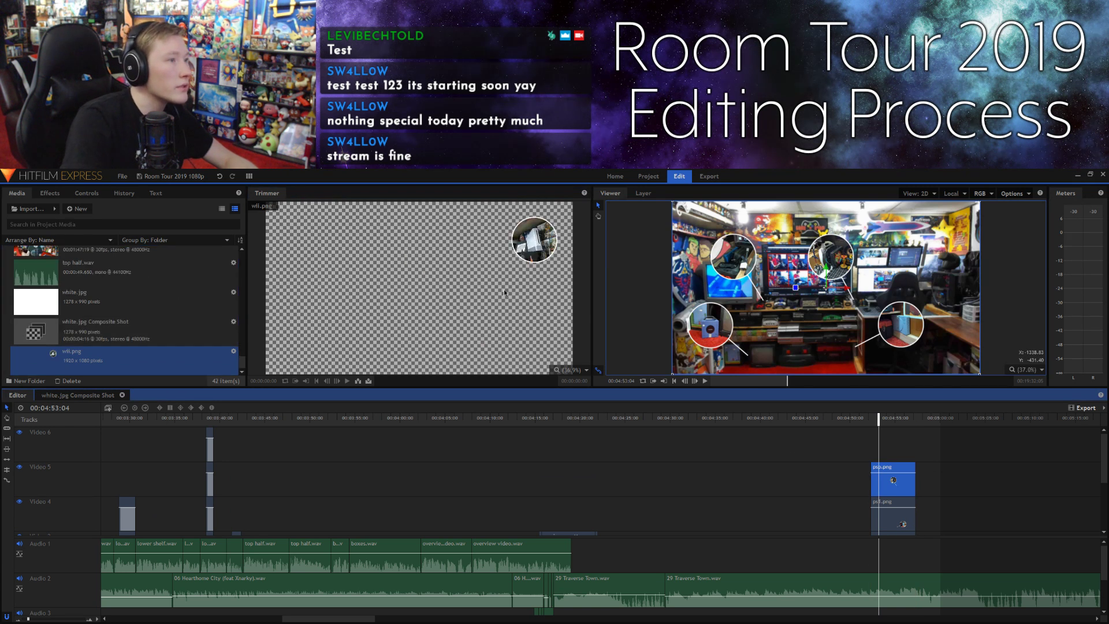
left_click_drag(457, 270, 873, 445)
left_click(844, 449)
Step: Play back the stacked pop-ups section and the room overview still under the end of the music pop-up
key("space")
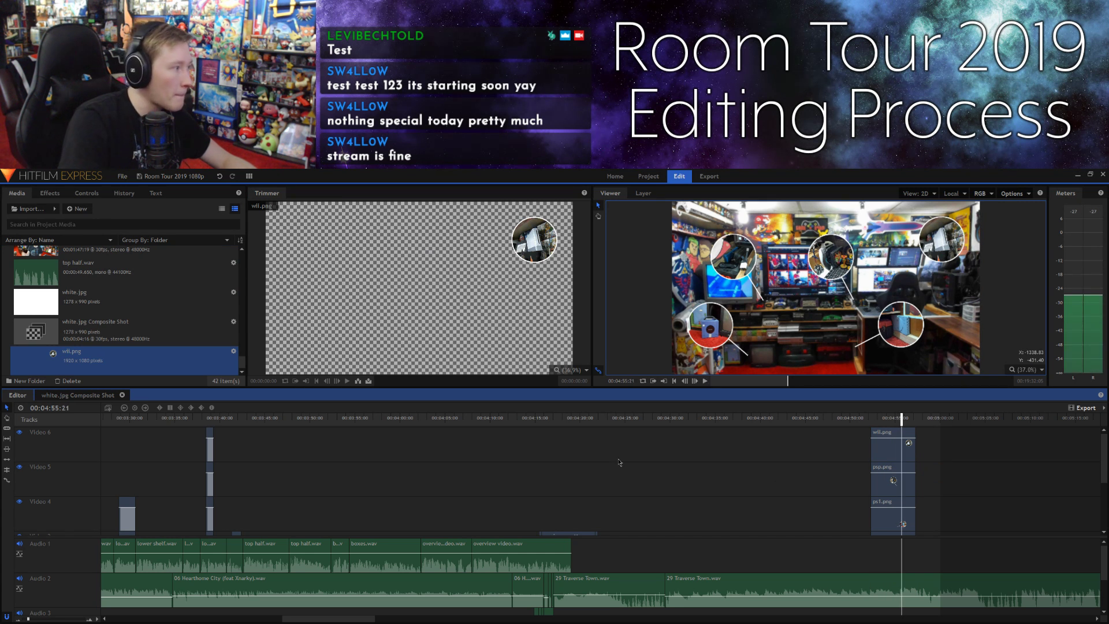
scroll(404, 456, "down", 3)
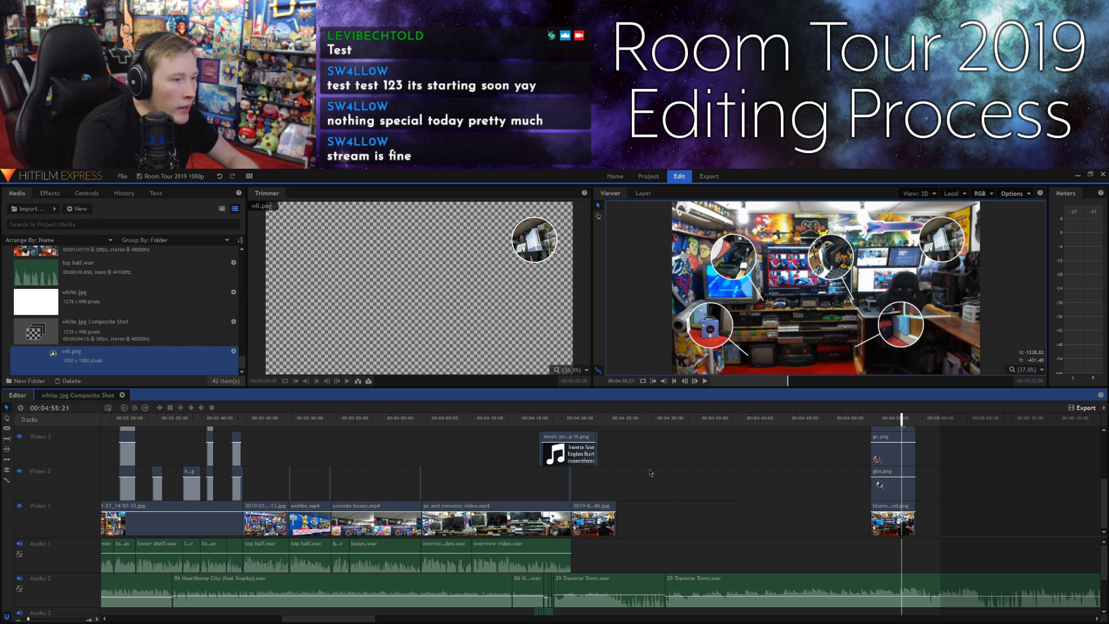
key("space")
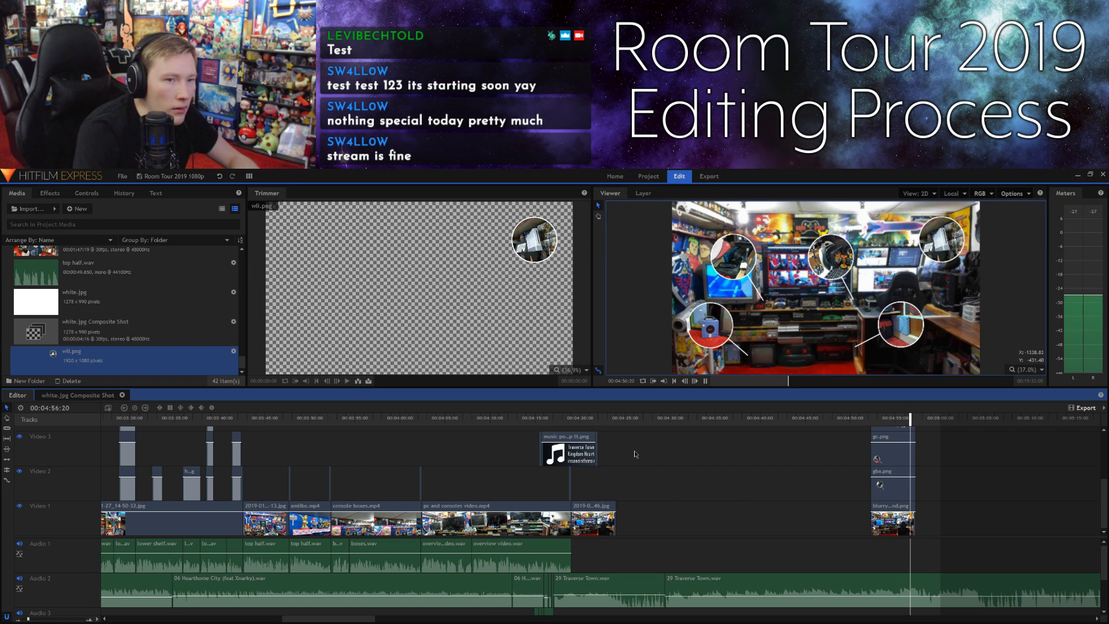
key("space")
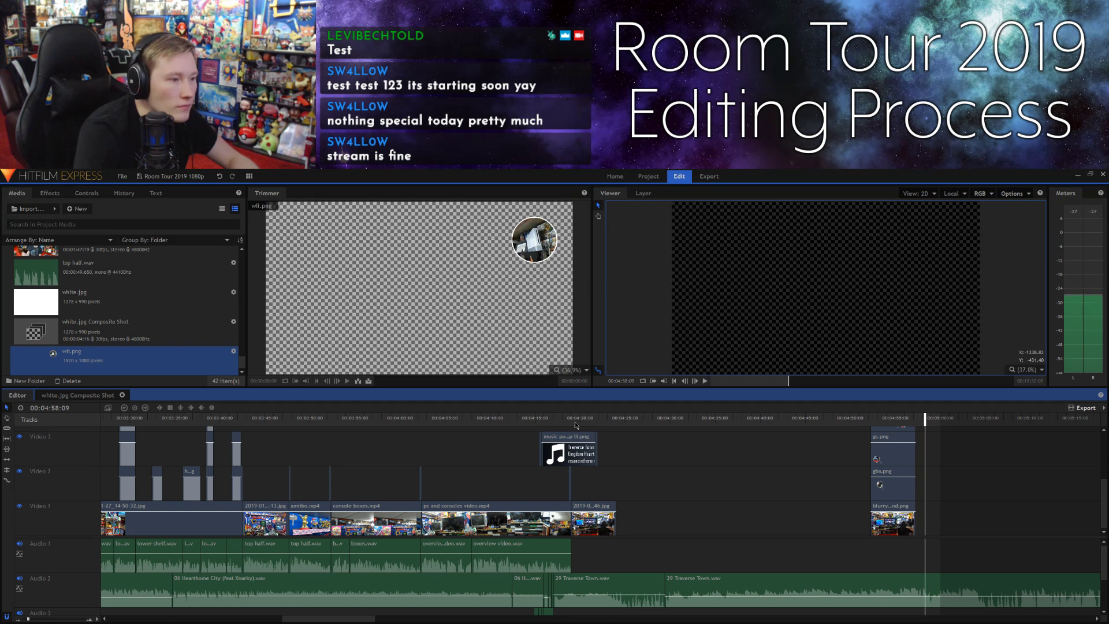
left_click(579, 420)
key("space")
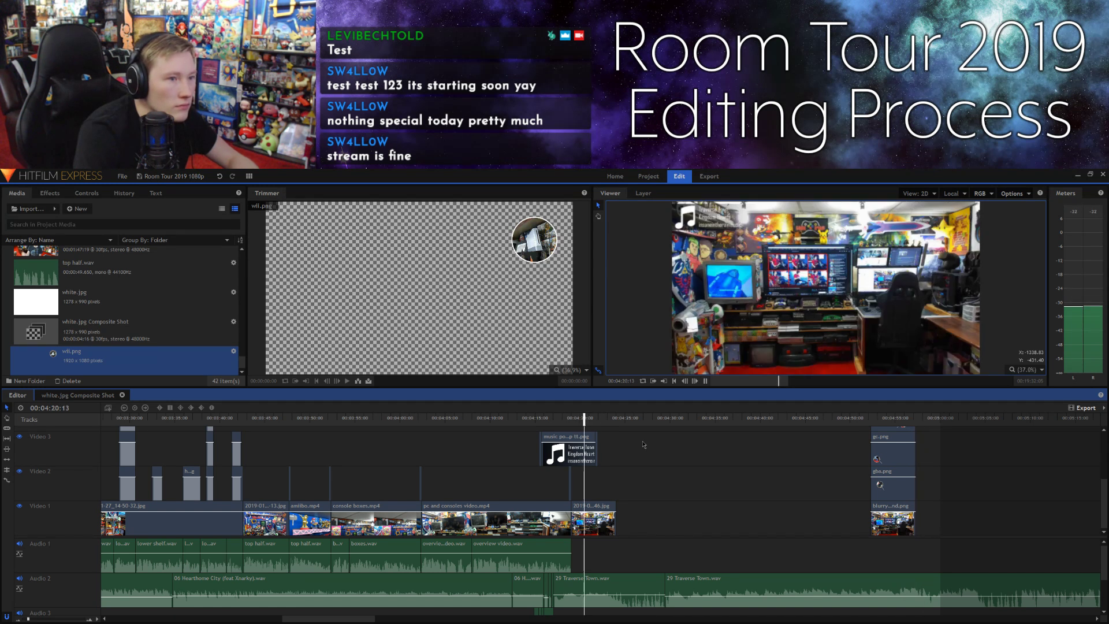
key("space")
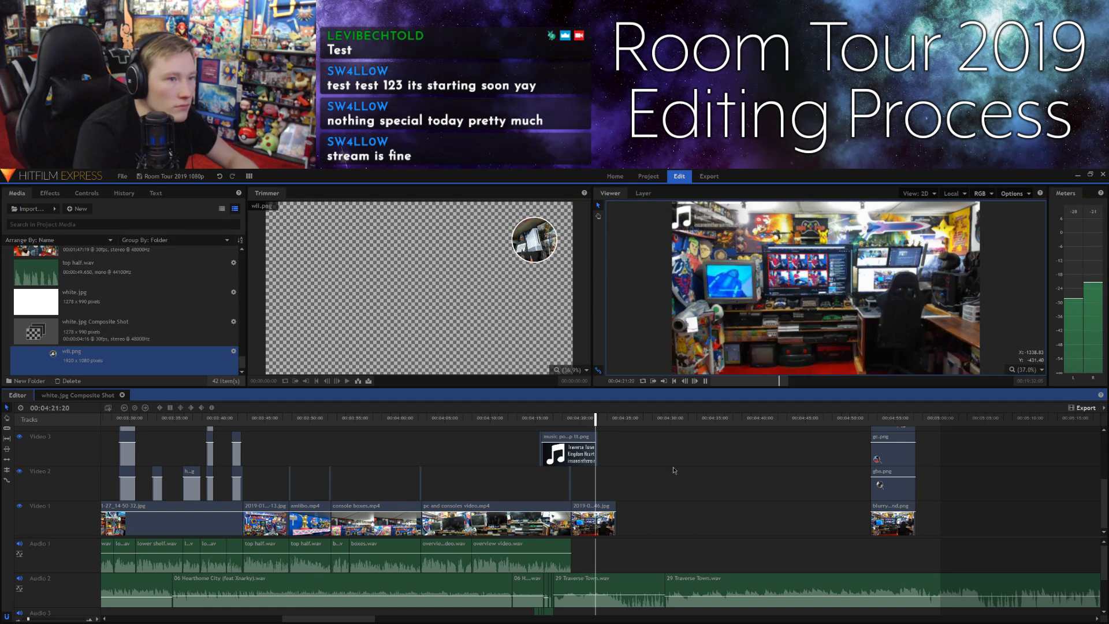
key("space")
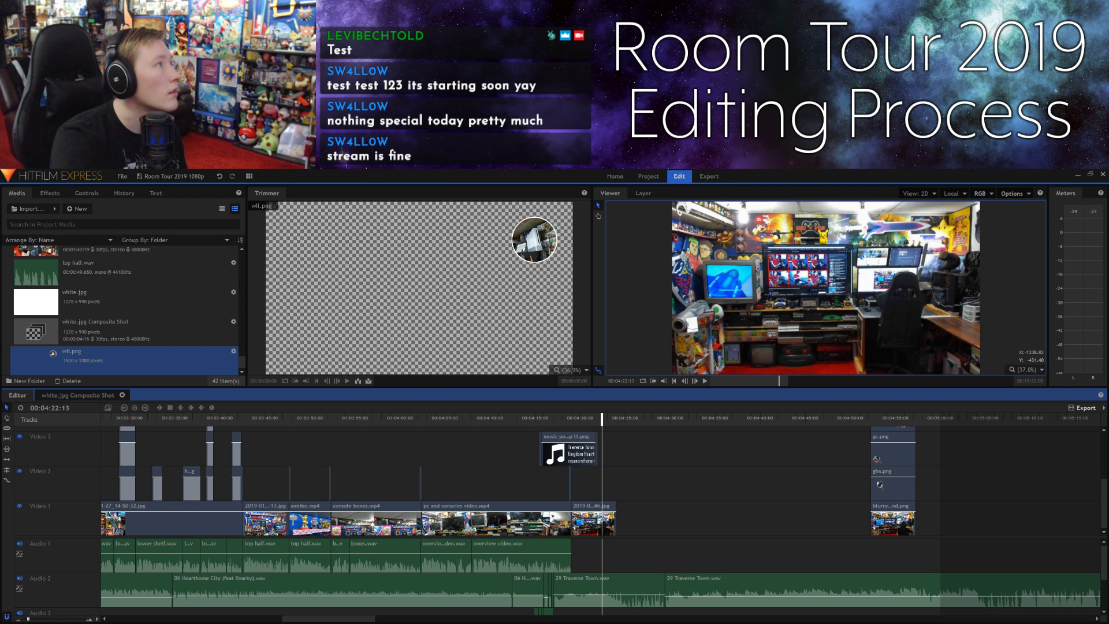
Step: Import consoles up close.mp4 into the project media and preview it in the Trimmer
left_click_drag(148, 346, 142, 339)
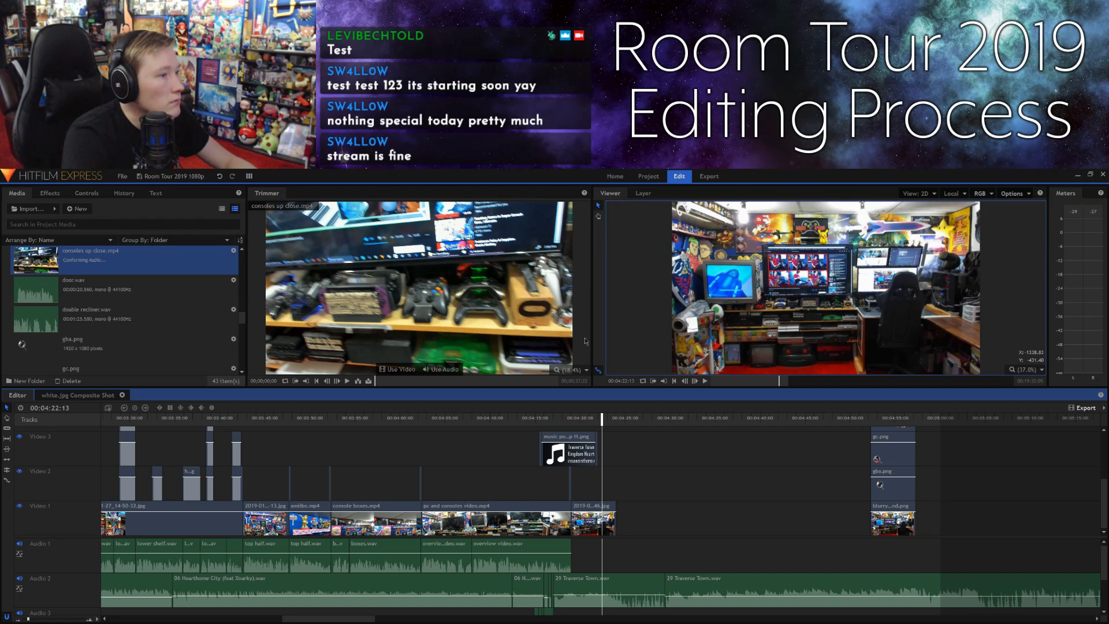
left_click(585, 341)
key("space")
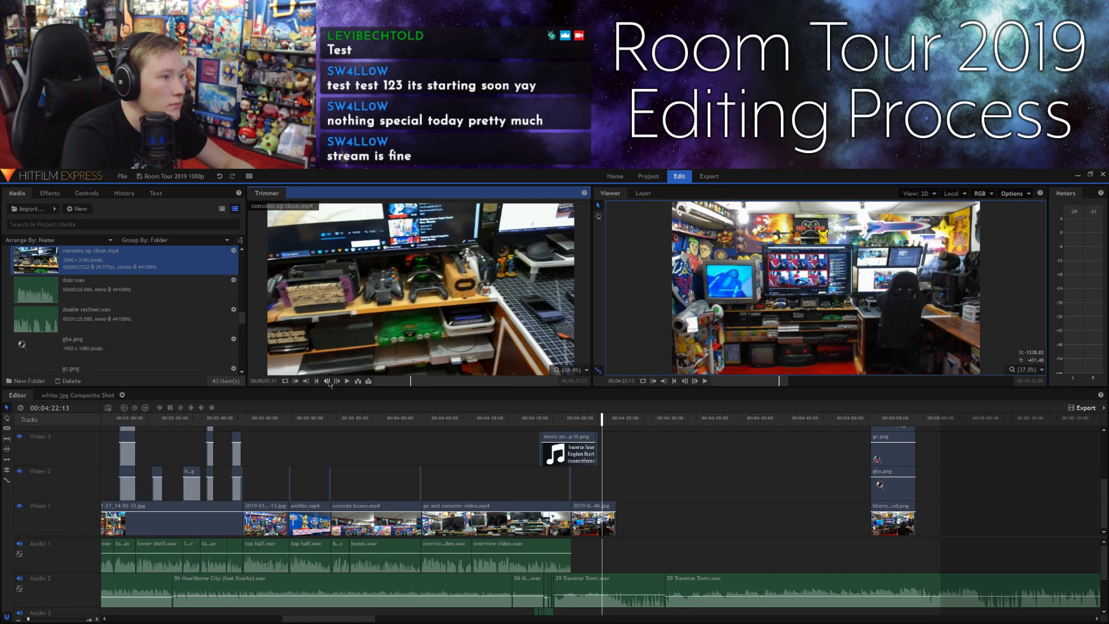
mouse_move(312, 311)
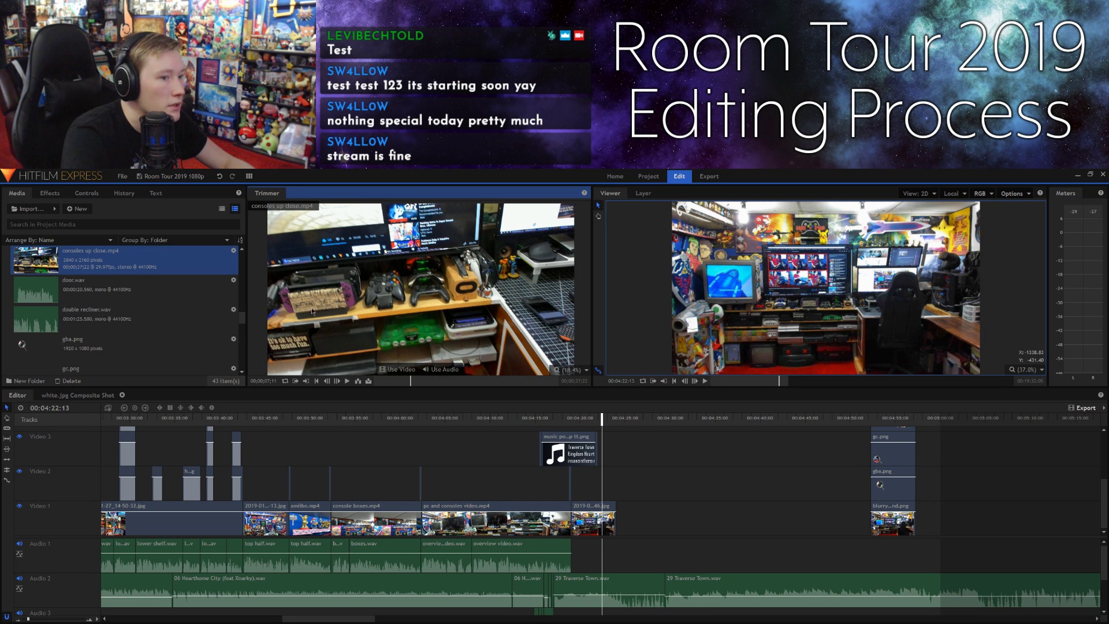
Step: Place consoles up close.mp4 on Video 1 in the empty stretch past the pop-ups, unlink it and delete its audio
left_click(639, 619)
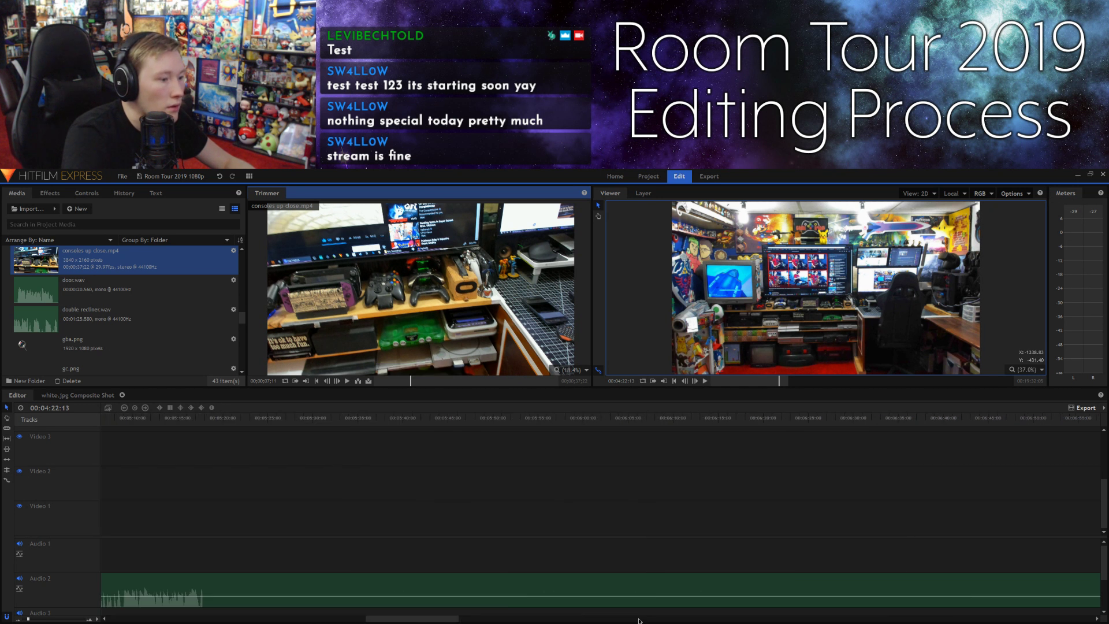
left_click_drag(358, 320, 265, 513)
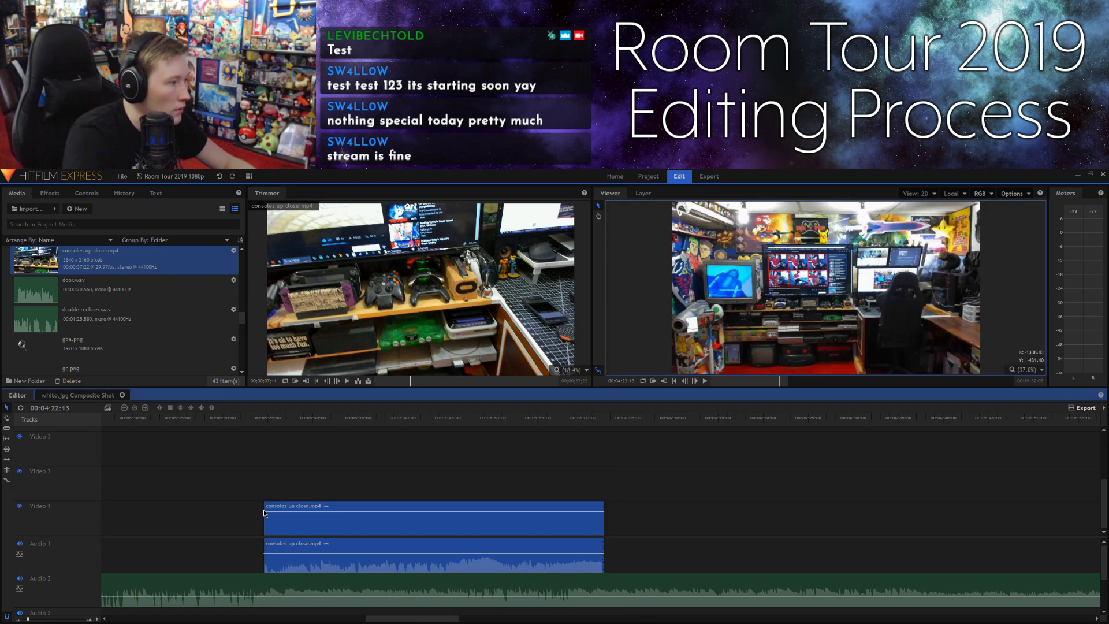
right_click(285, 503)
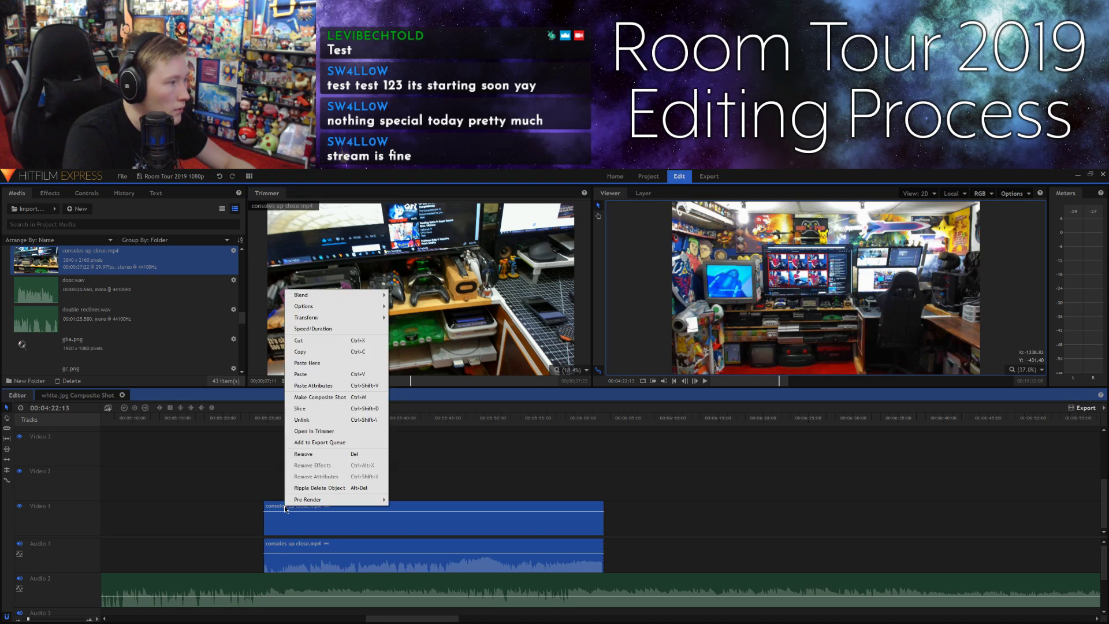
left_click(298, 430)
left_click(299, 544)
key("Delete")
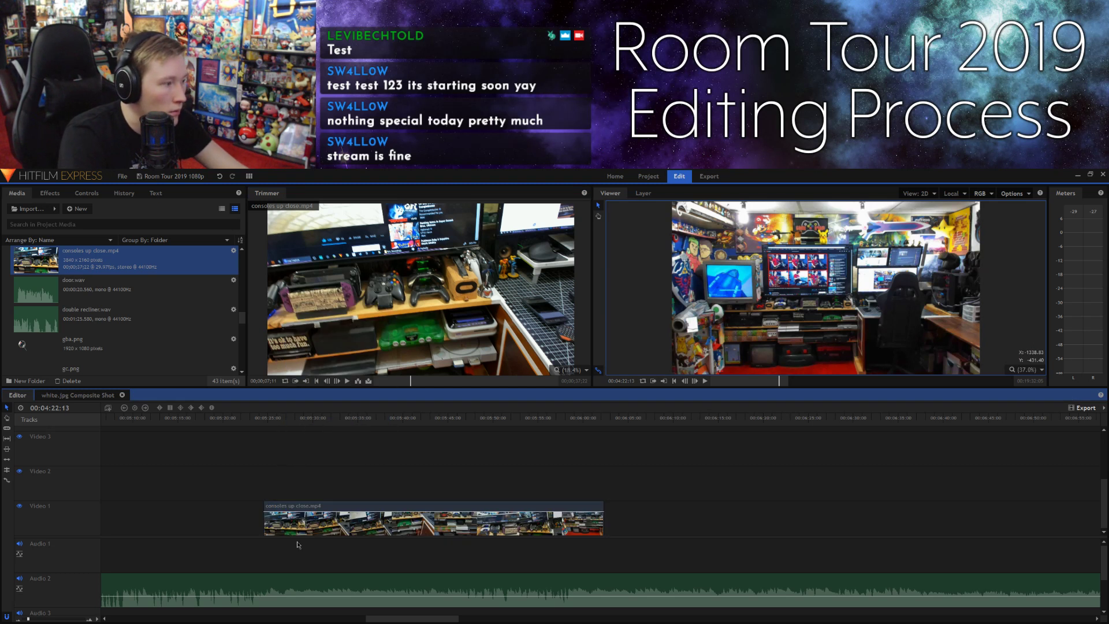
Step: Check the start of the consoles up close.mp4 clip and scale it down so its picture just fills the frame
left_click(265, 417)
key("space")
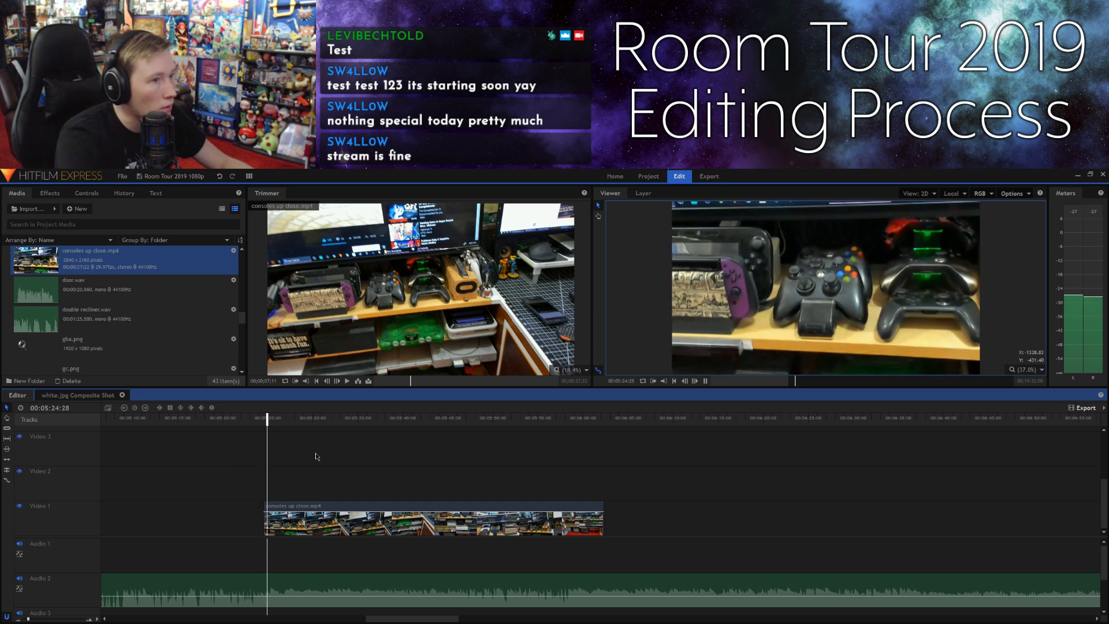
key("space")
left_click_drag(746, 262, 852, 344)
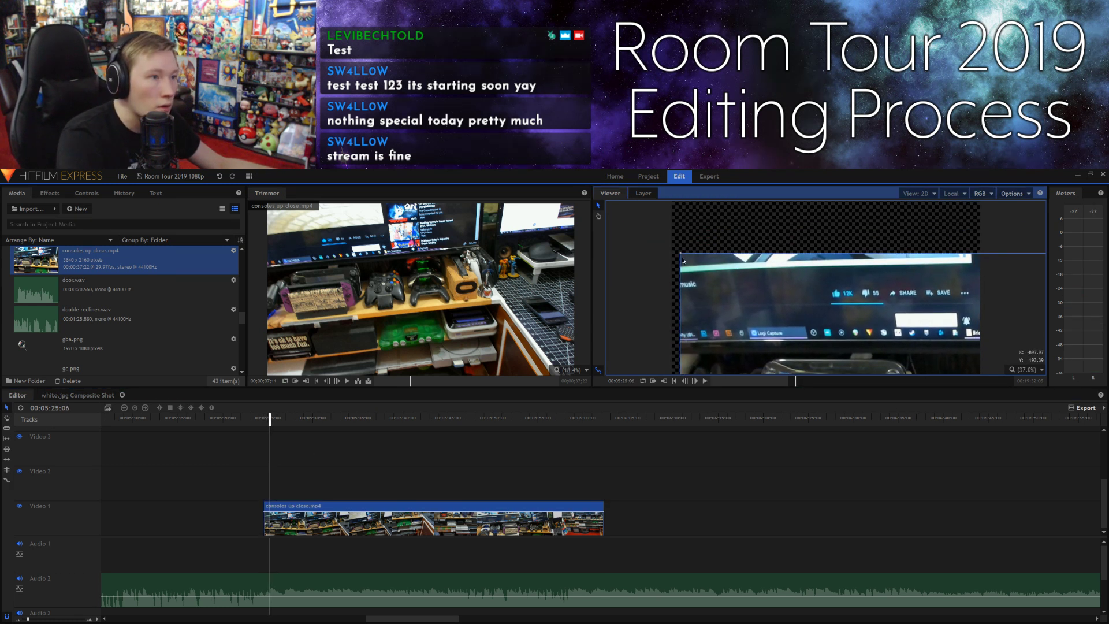
left_click_drag(680, 254, 718, 224)
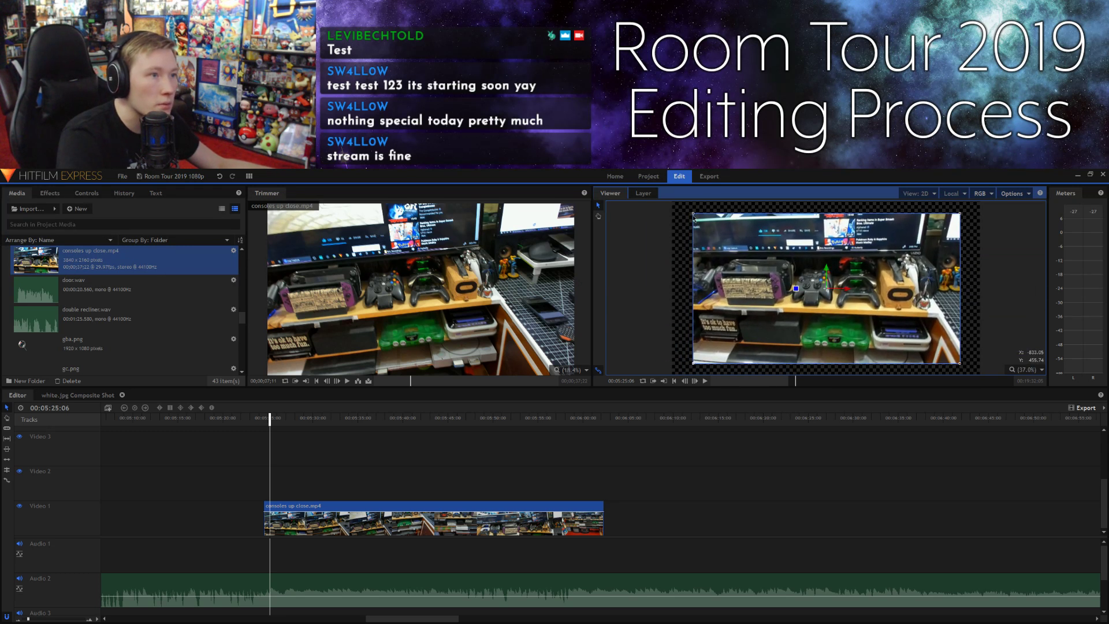
left_click_drag(694, 215, 672, 205)
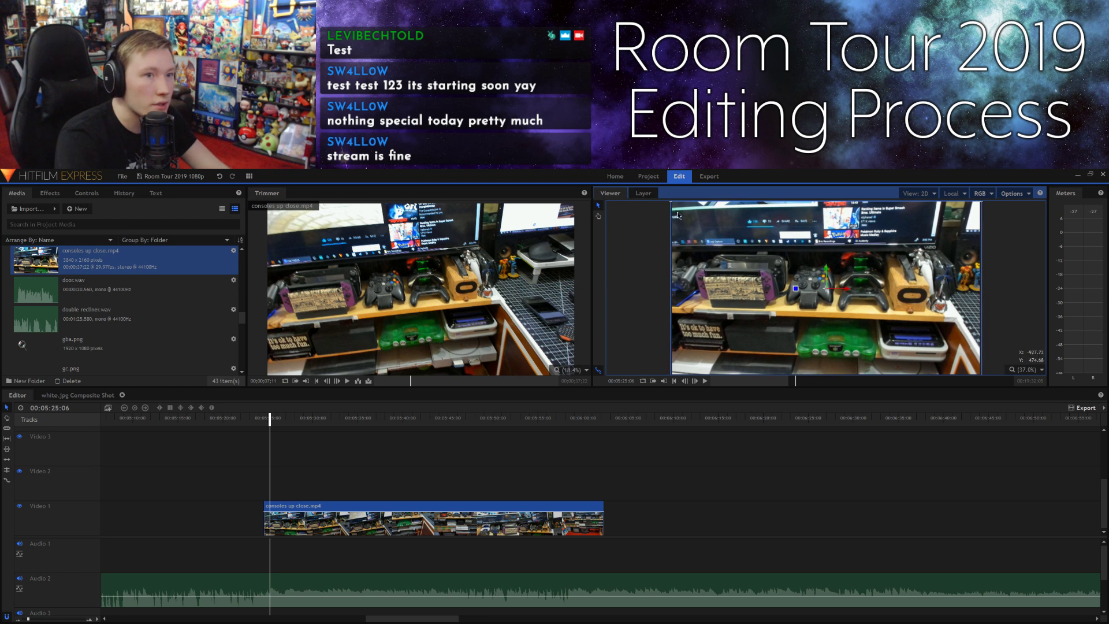
left_click(596, 455)
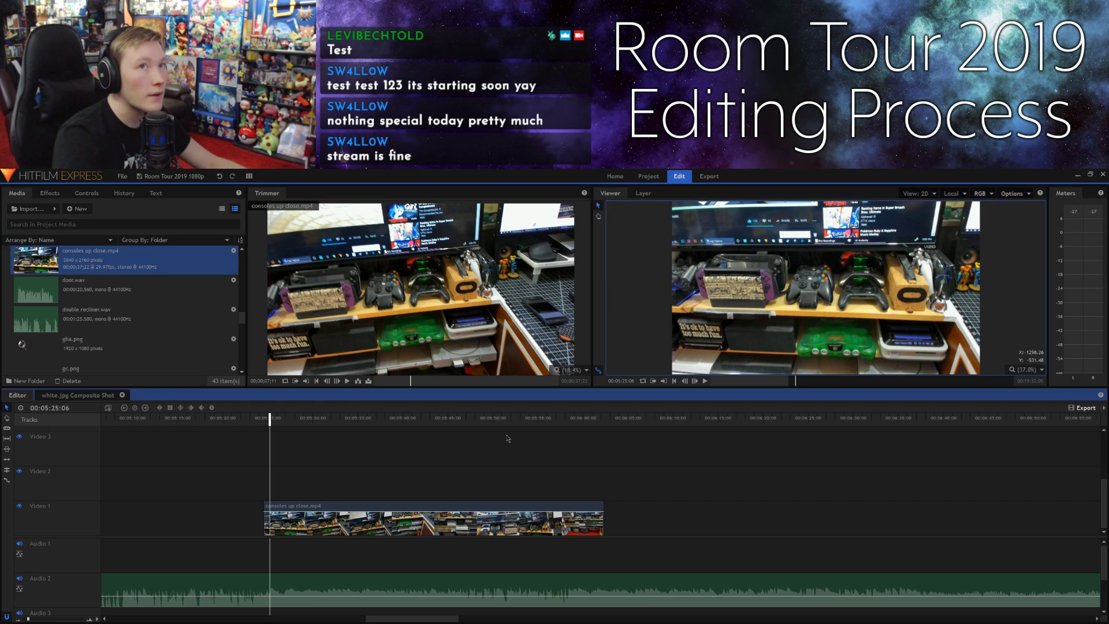
Step: Review the clip's opening, split it at 00:05:29:22 and delete the piece before the cut
left_click_drag(270, 421, 263, 420)
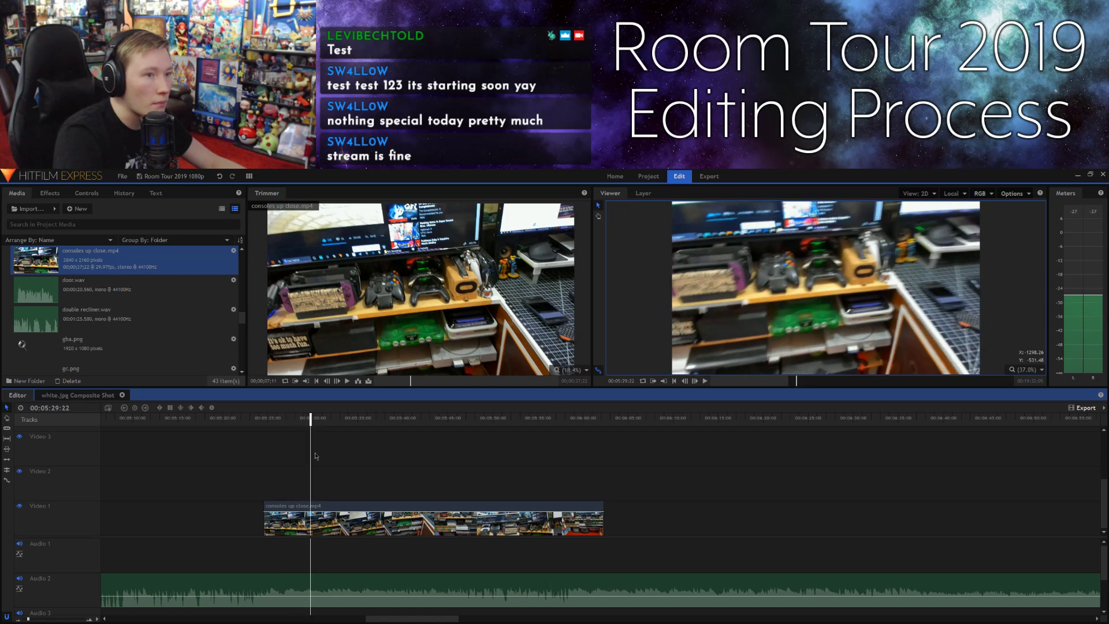
left_click(282, 511)
key("ctrl+shift+d")
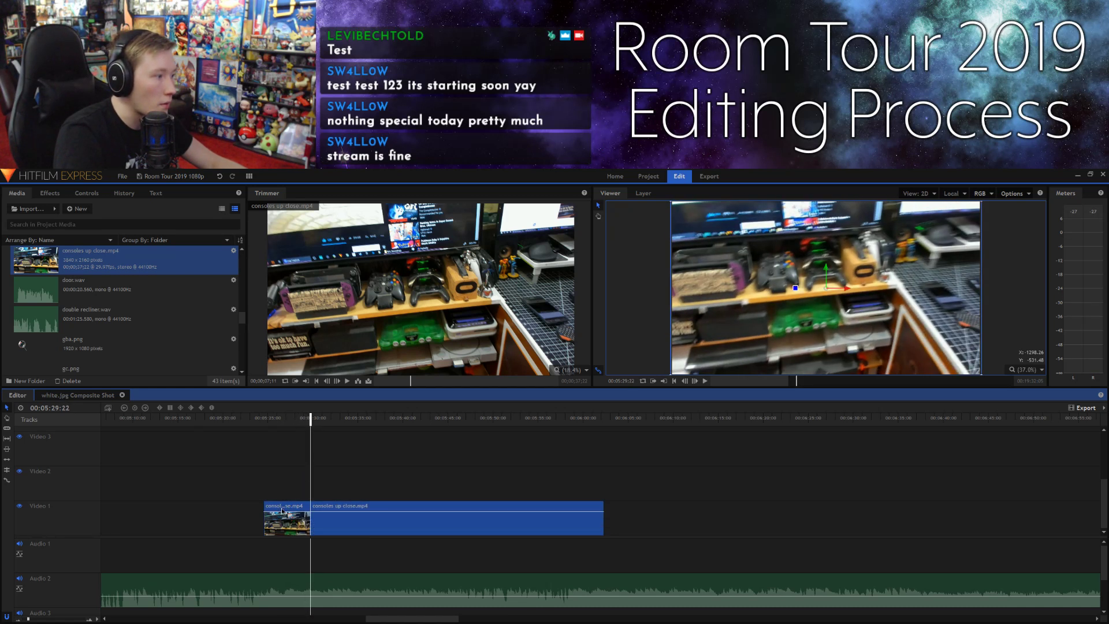
left_click(282, 511)
key("Delete")
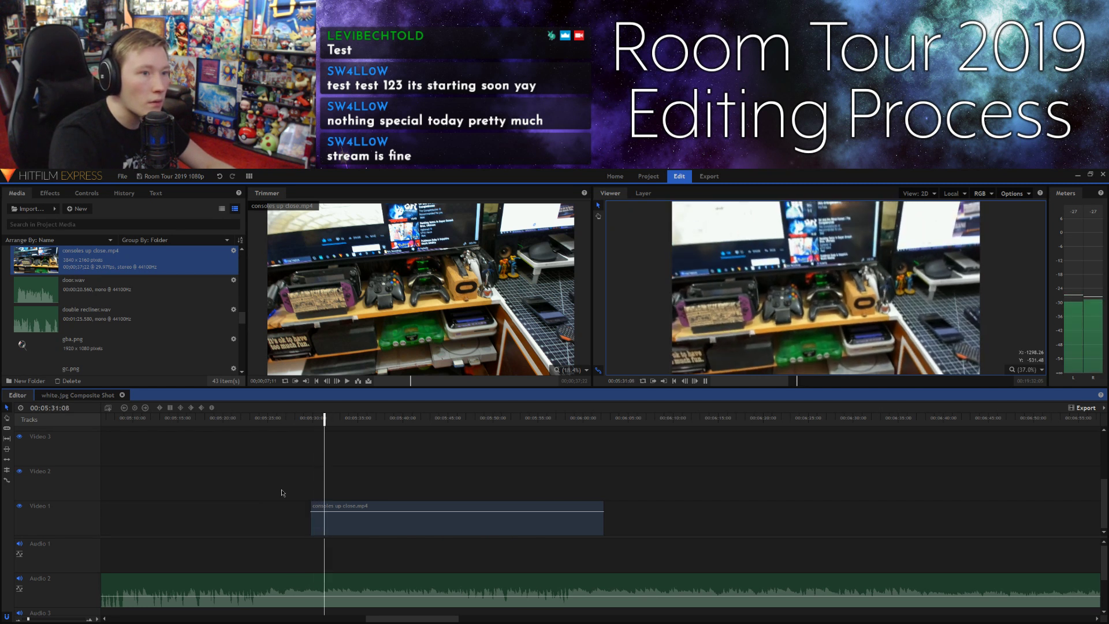
Step: Trim more off the start of consoles up close.mp4 with splits at 00:05:31:25 and 00:05:37:12, deleting each leading piece
left_click(317, 511)
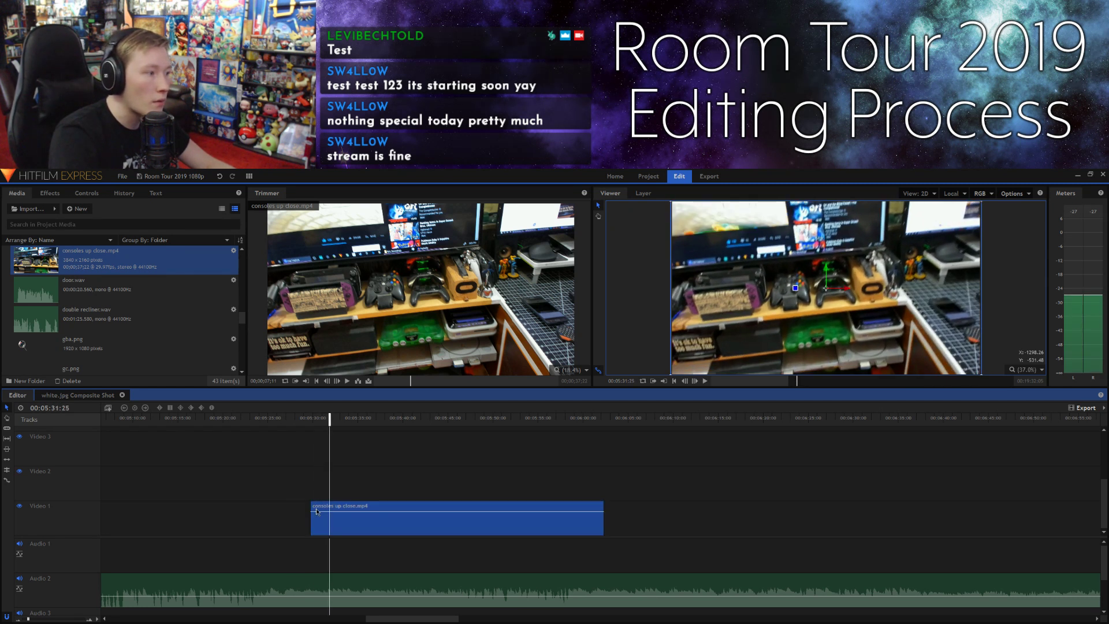
left_click(316, 512)
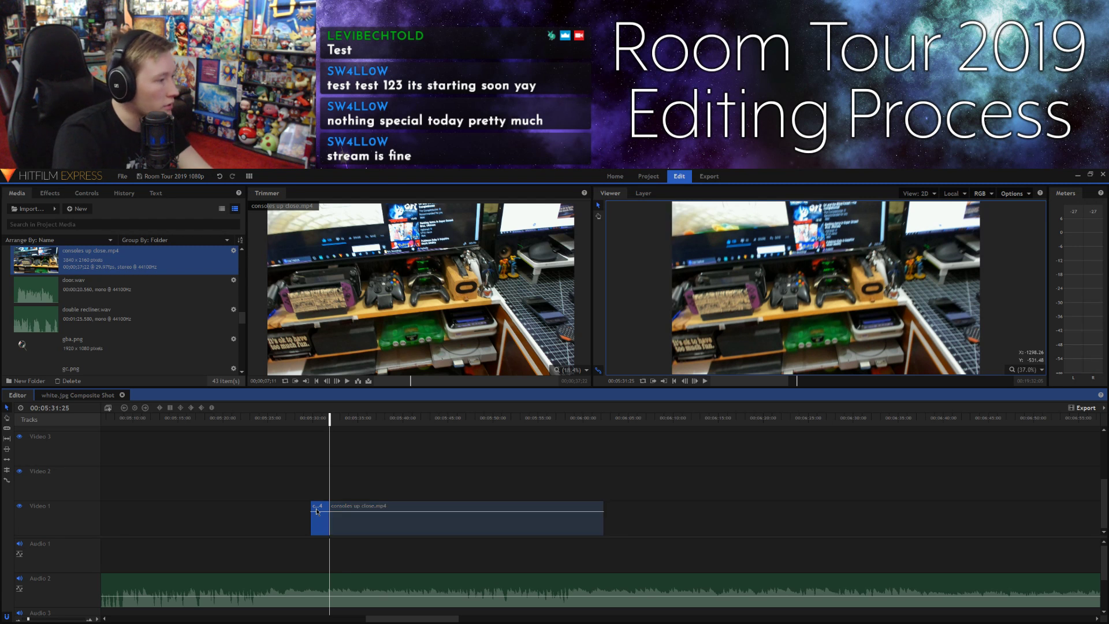
key("Delete")
key("space")
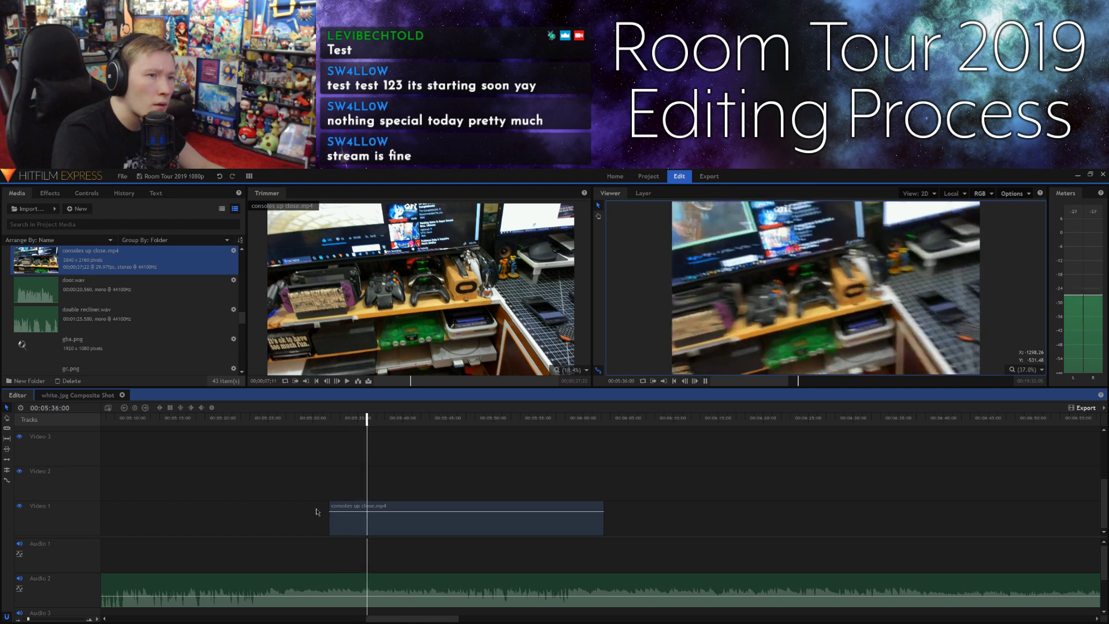
left_click(356, 506)
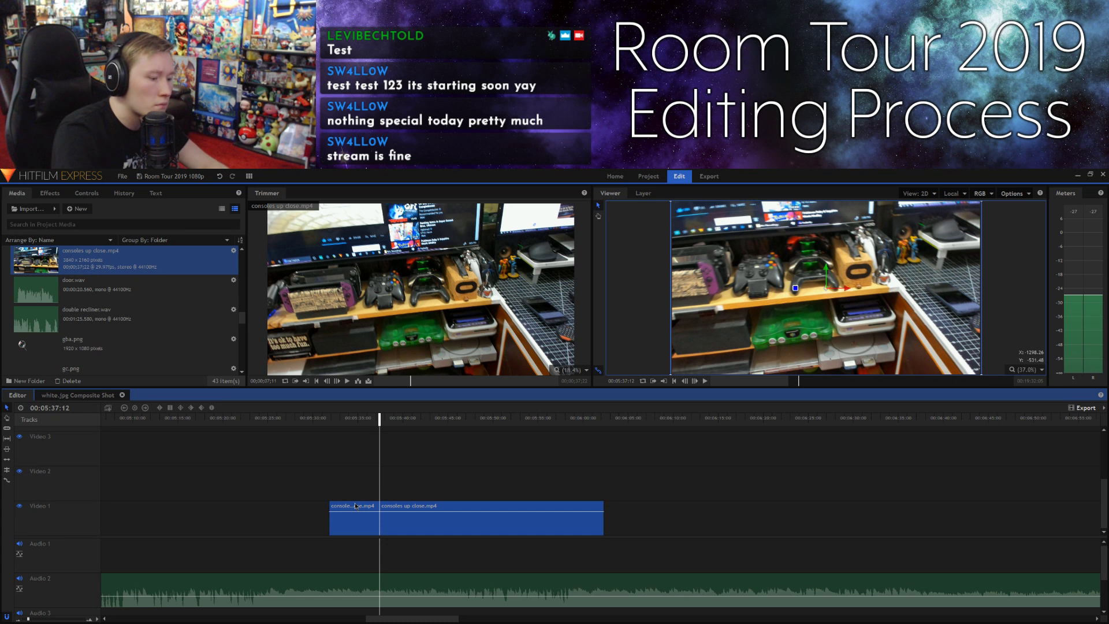
left_click(356, 506)
key("Delete")
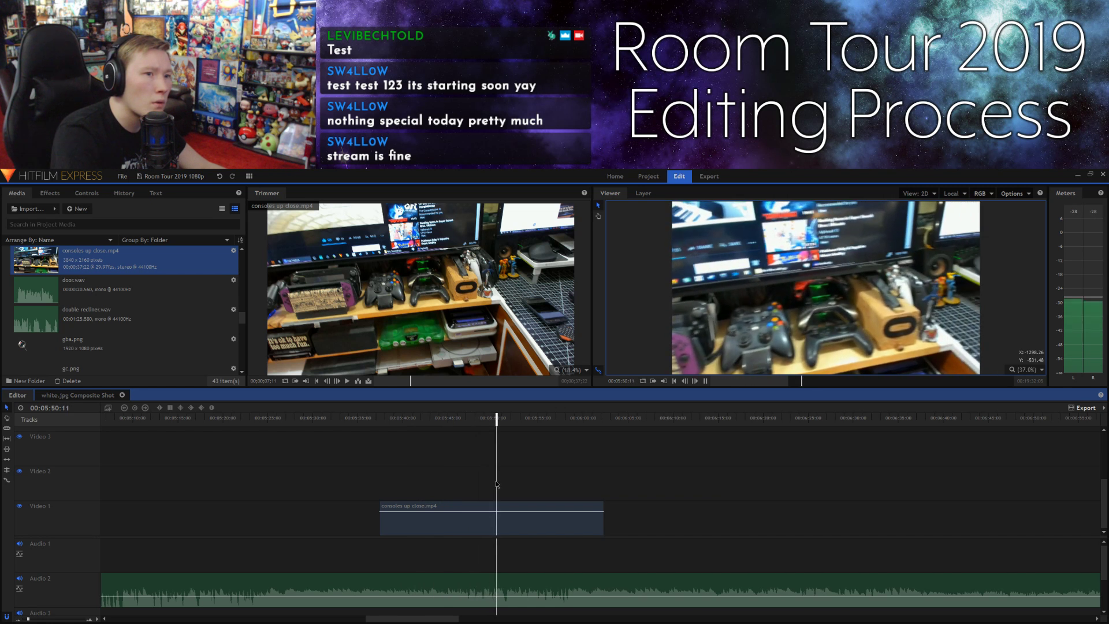
Step: Stop playback at 00:05:51:08 and split consoles up close.mp4 there
key("space")
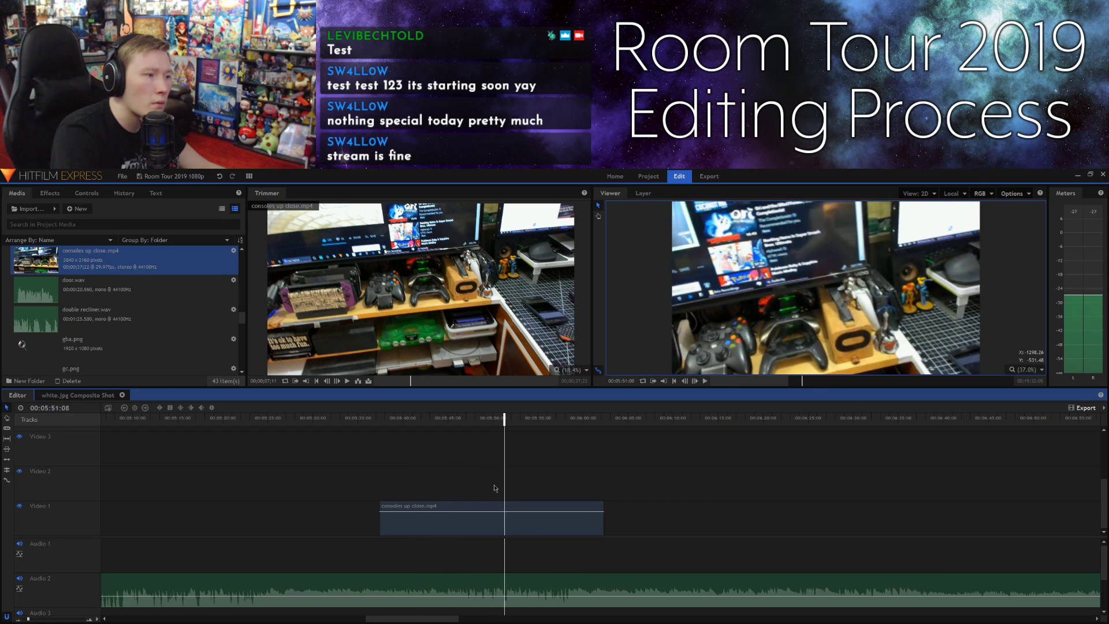
left_click(525, 508)
key("ctrl+shift+d")
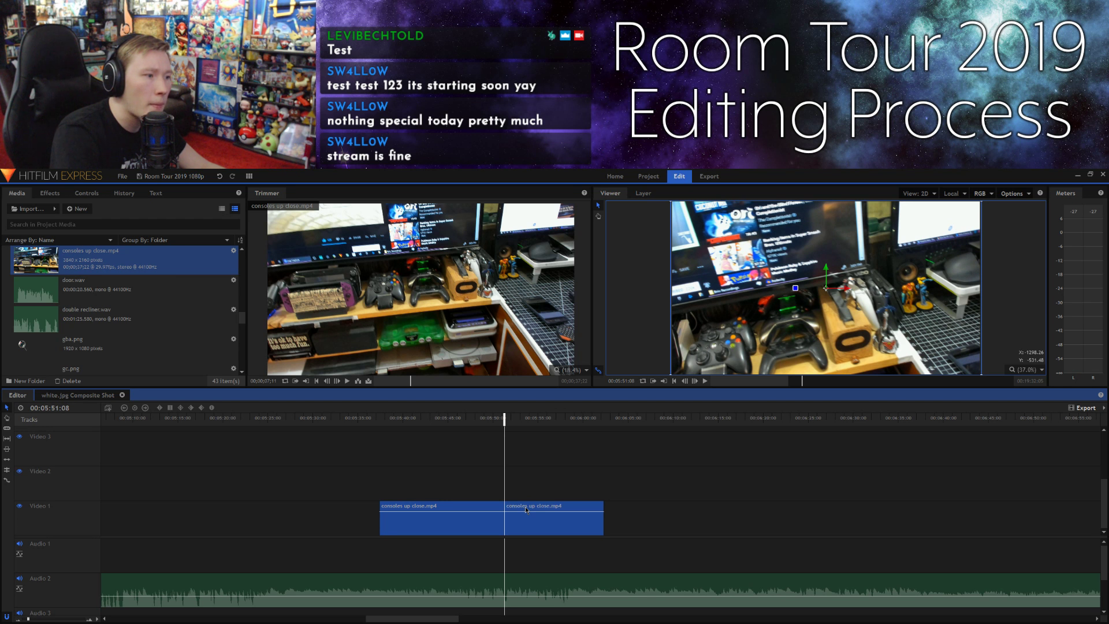
Step: Try deleting the piece after the cut, review the end of the source footage in the Trimmer, and undo the deletion
left_click(526, 509)
key("Delete")
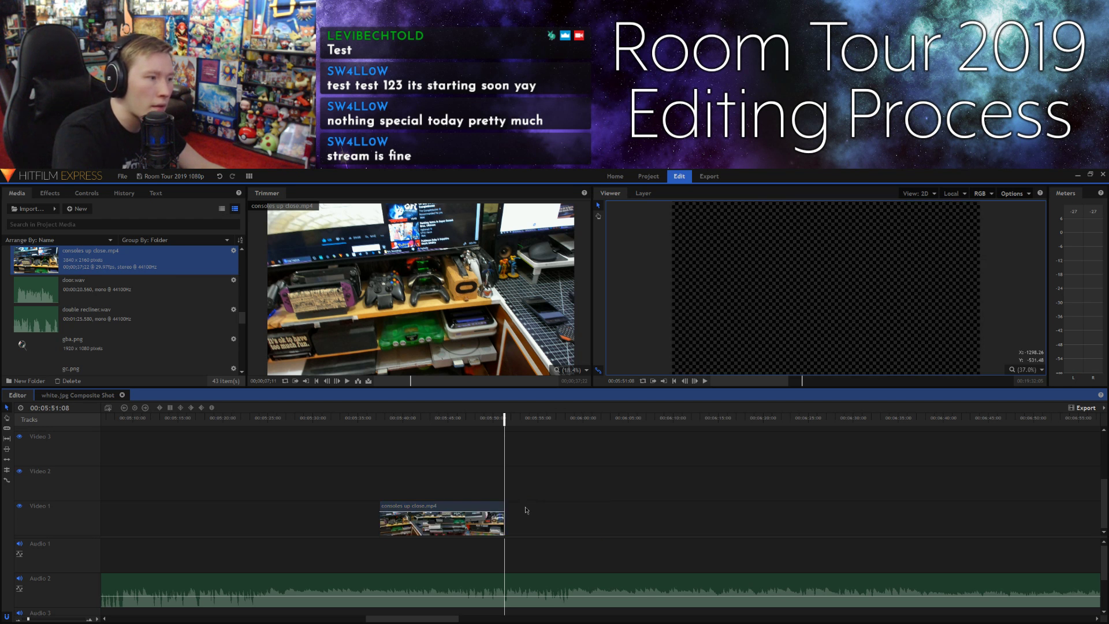
left_click(507, 381)
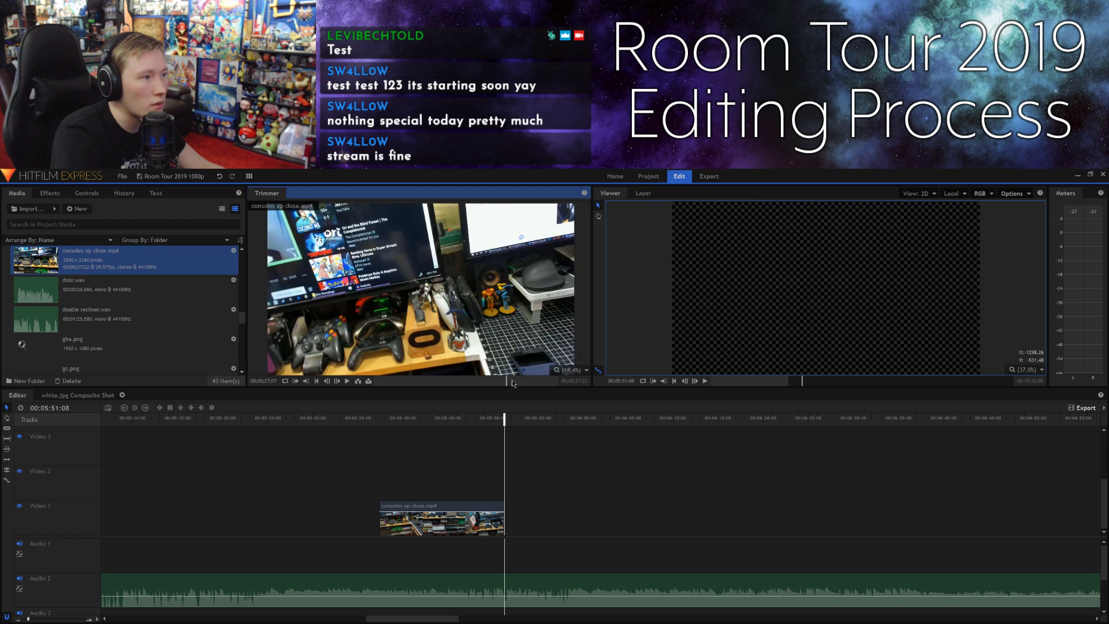
key("space")
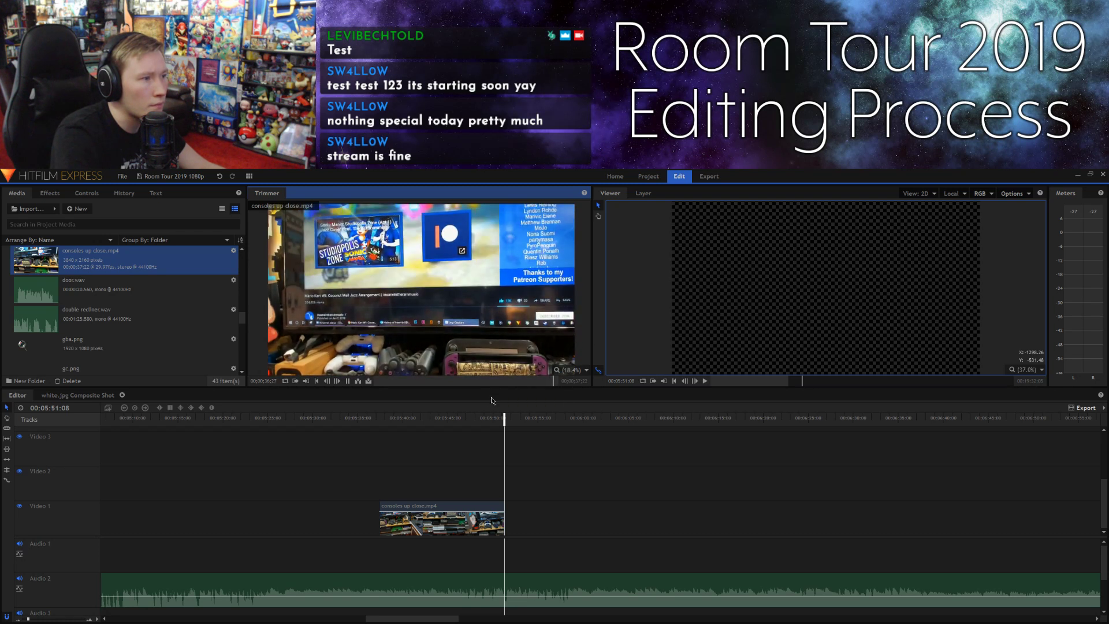
left_click(220, 176)
Step: Play back the second close-up piece to find its end point, split it at 00:05:57:10 and delete the remainder
left_click(525, 425)
left_click(553, 419)
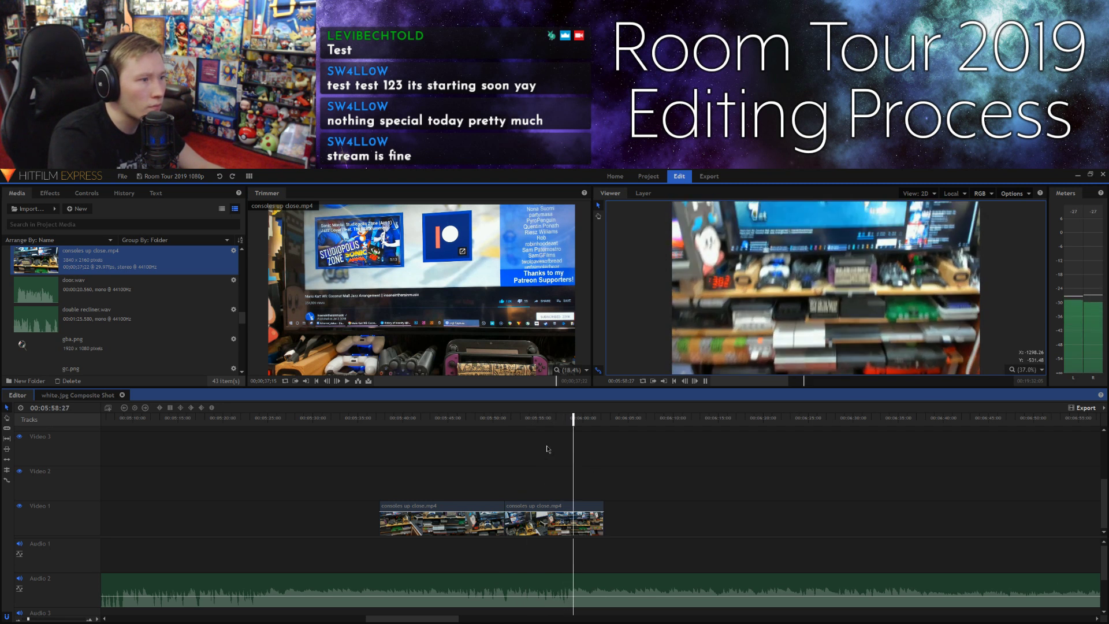
left_click(555, 418)
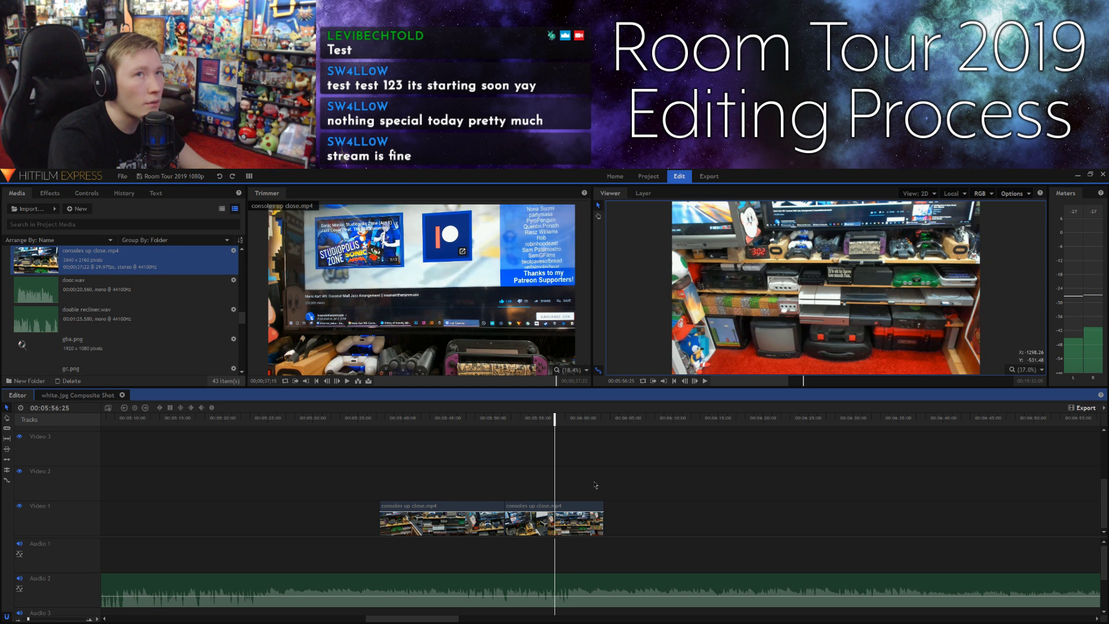
key("space")
left_click(538, 419)
key("space")
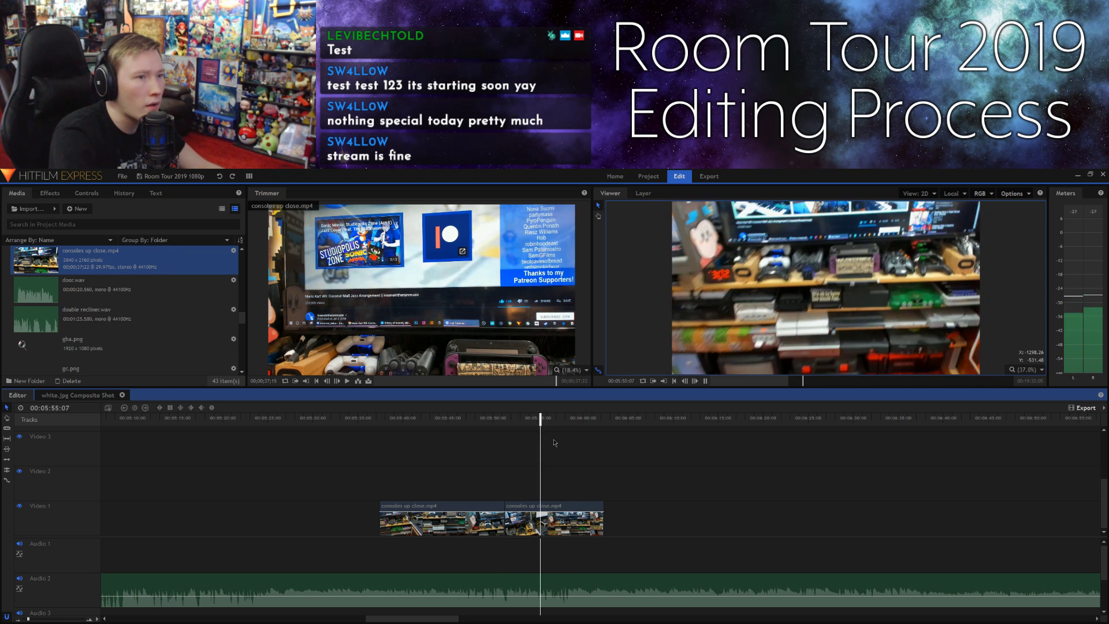
key("space")
left_click(583, 509)
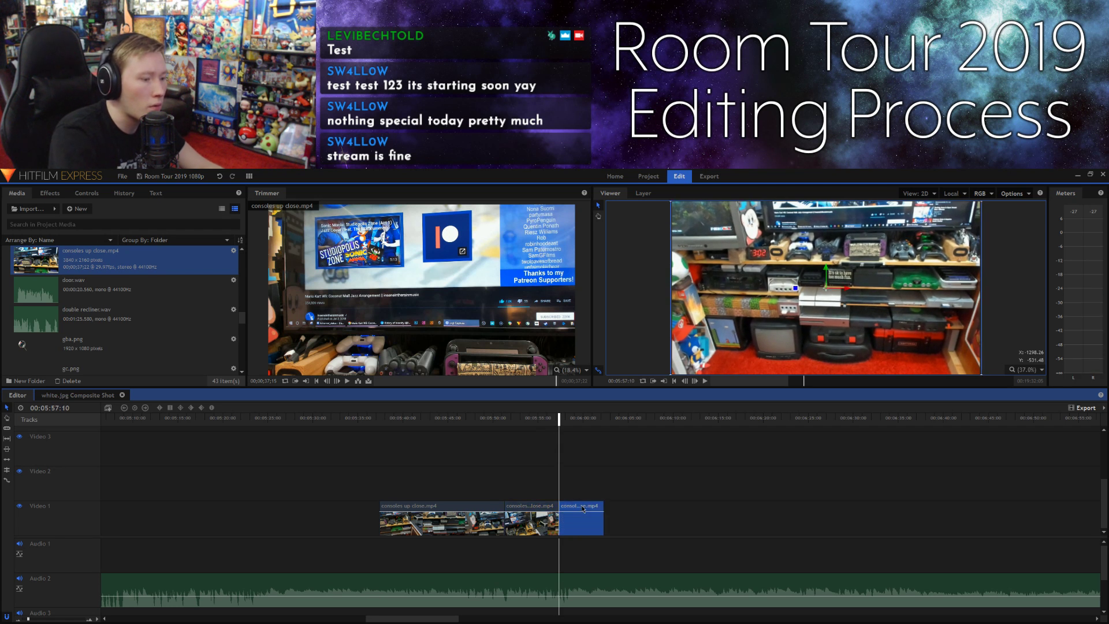
key("Delete")
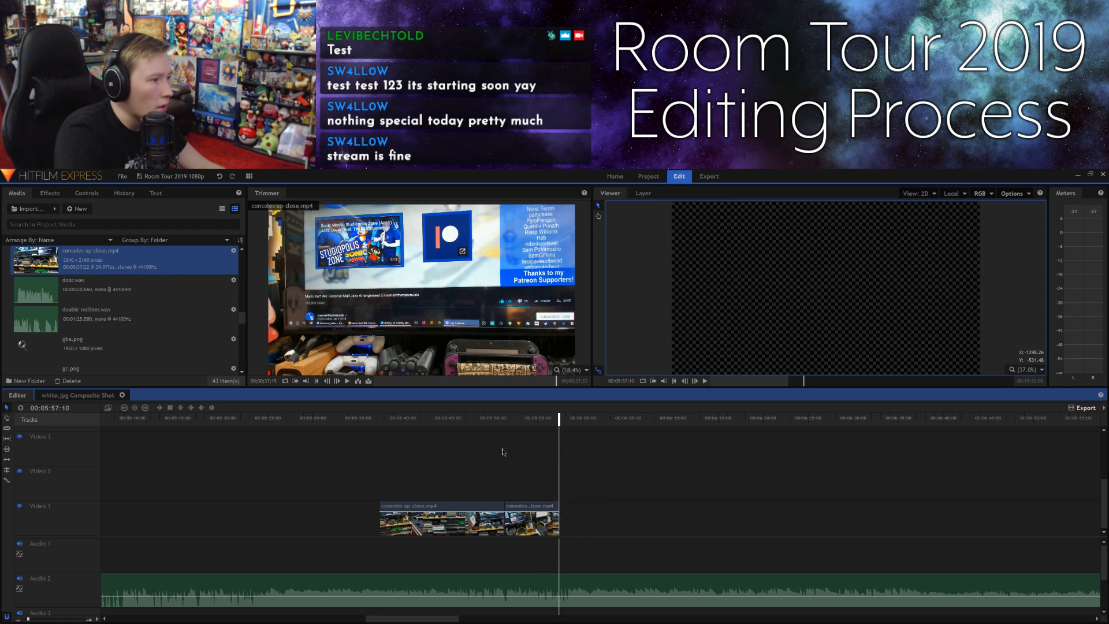
Step: Move both trimmed close-up pieces together on Video 1 into the gap before the console pop-ups, starting at about 00:04:30
left_click_drag(337, 485, 398, 520)
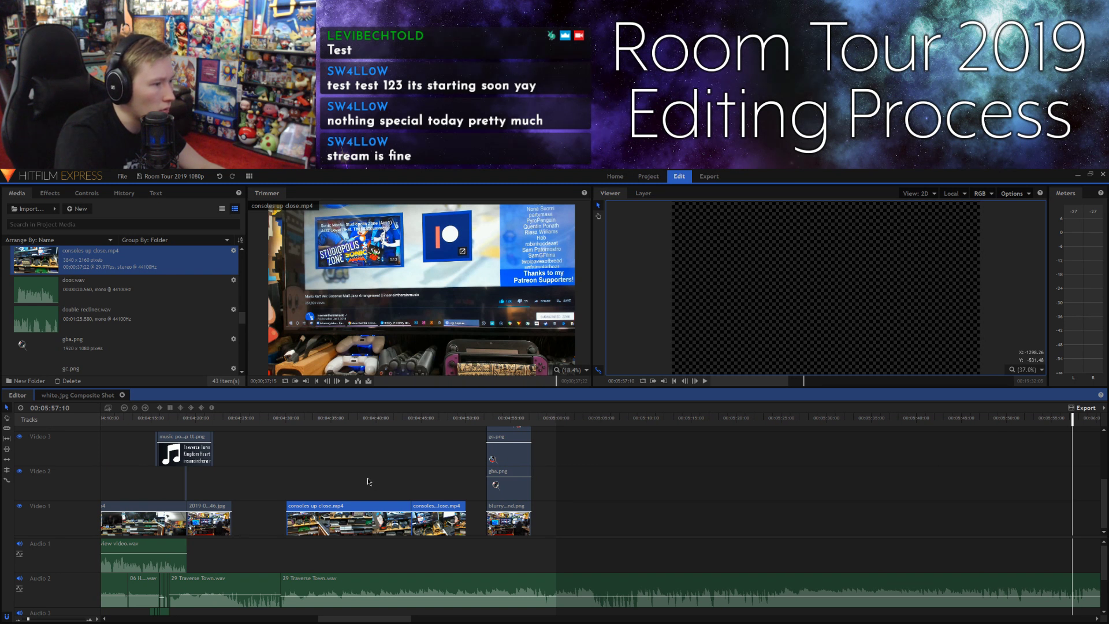
left_click_drag(440, 462, 397, 516)
left_click(436, 484)
left_click_drag(448, 475, 388, 508)
left_click(250, 491)
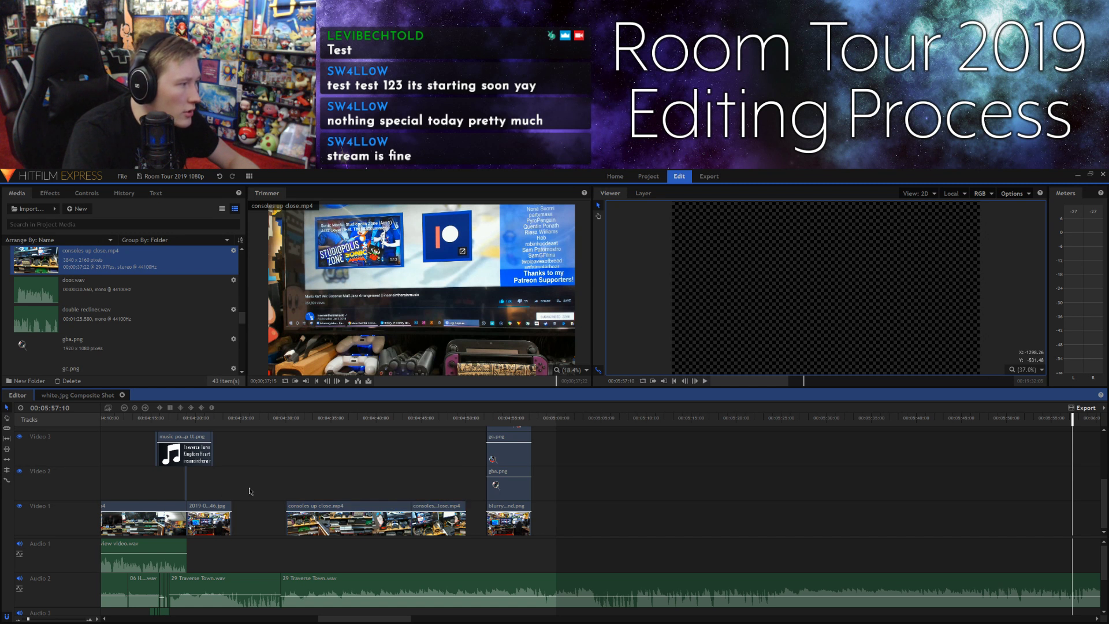
Step: Extend the room overview still to about 00:04:26 and butt the two close-up pieces against the blurry background under the pop-ups
mouse_move(230, 518)
left_mouse_down()
mouse_move(343, 518)
mouse_move(250, 518)
left_mouse_up()
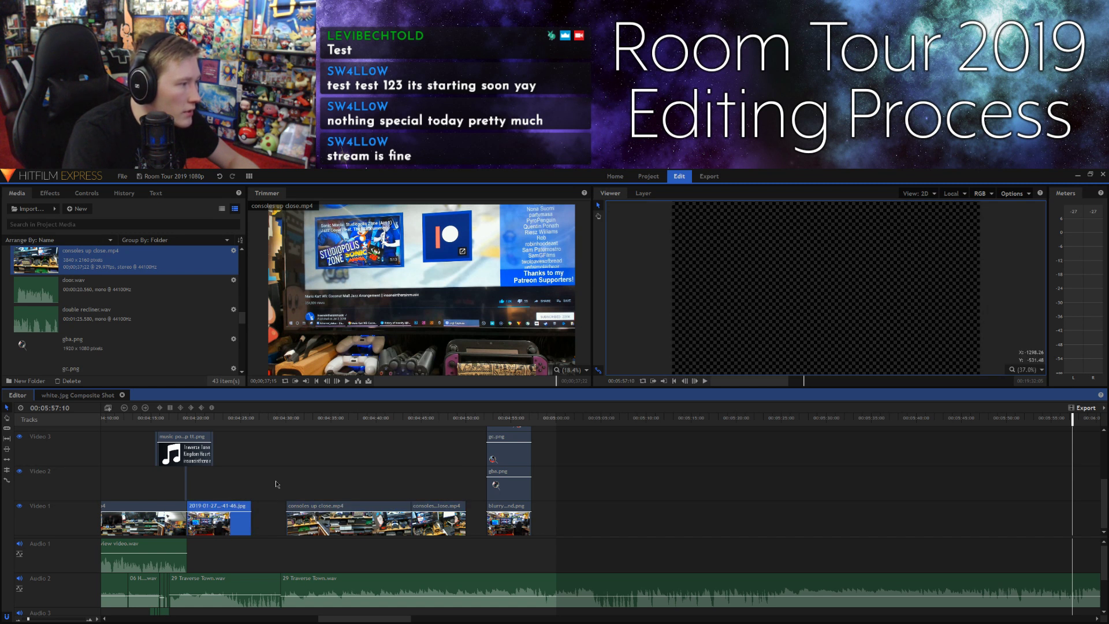
left_click_drag(317, 474, 459, 525)
left_click_drag(299, 518, 595, 428)
scroll(601, 478, "up", 1)
scroll(601, 479, "down", 1)
left_click(572, 491)
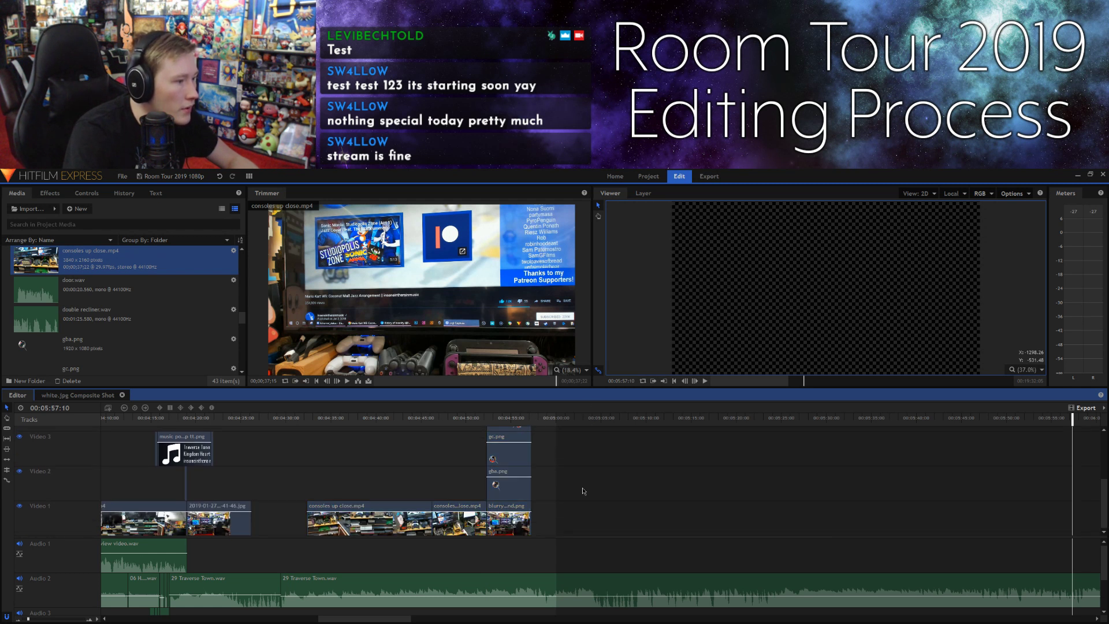
Step: Shift the close-up pieces and the whole pop-up stack on Videos 1 to 6 so the stack starts at about 00:05:16
left_click_drag(288, 518, 602, 423)
left_click_drag(495, 497, 713, 497)
scroll(605, 488, "up", 4)
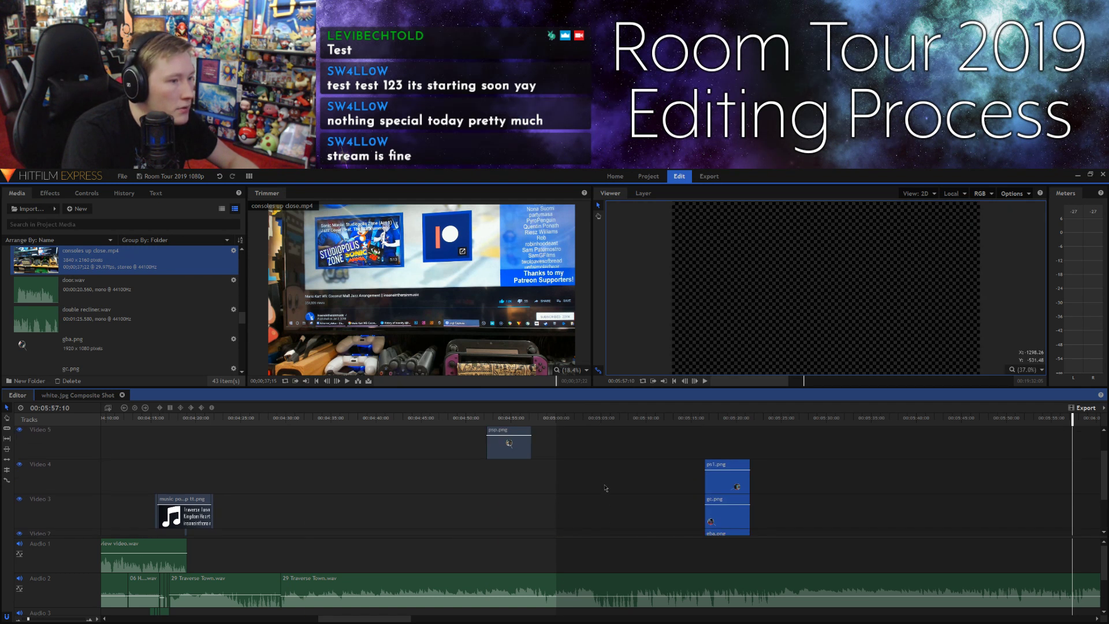
scroll(605, 488, "up", 1)
left_click_drag(551, 503, 725, 450)
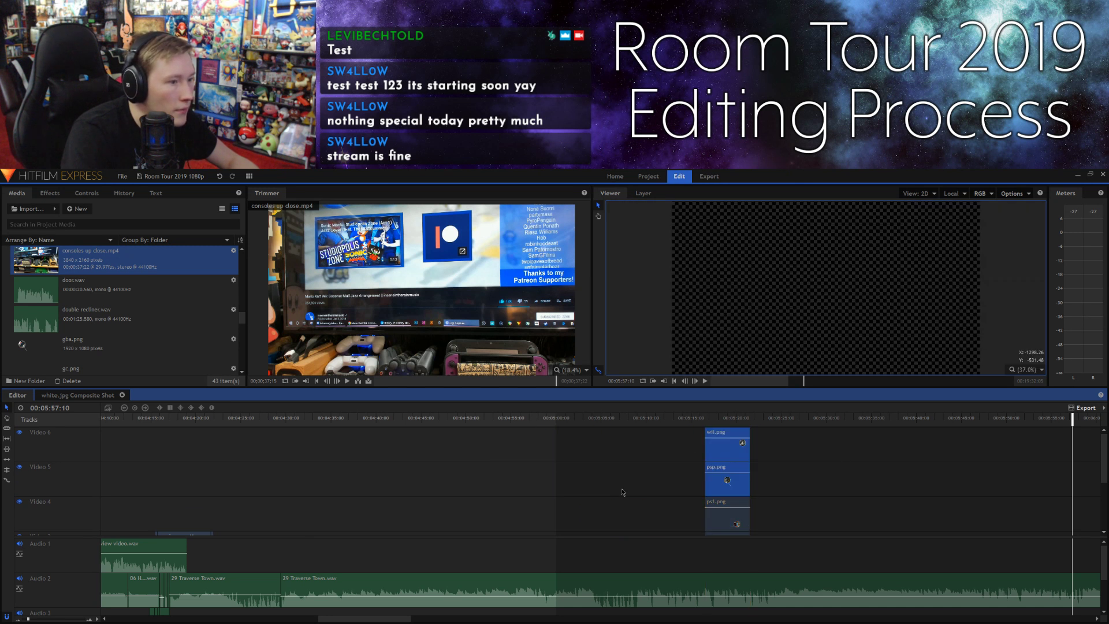
scroll(595, 487, "down", 3)
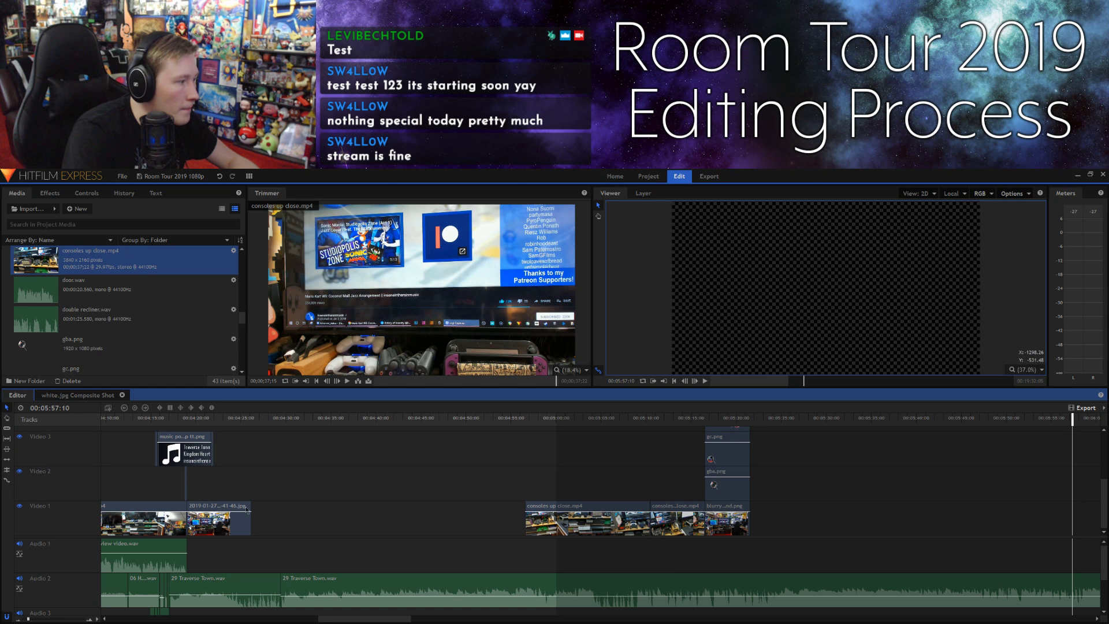
Step: Extend the room overview still to about 00:04:45 and play back the transition into it from 00:04:17:14
left_click_drag(255, 514, 427, 513)
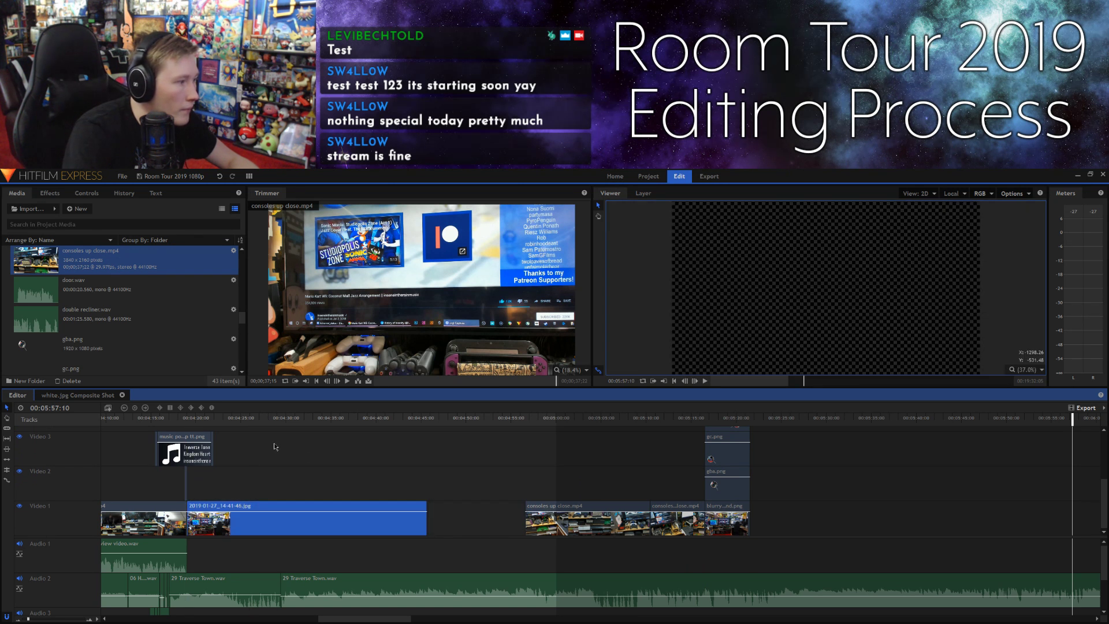
left_click(172, 420)
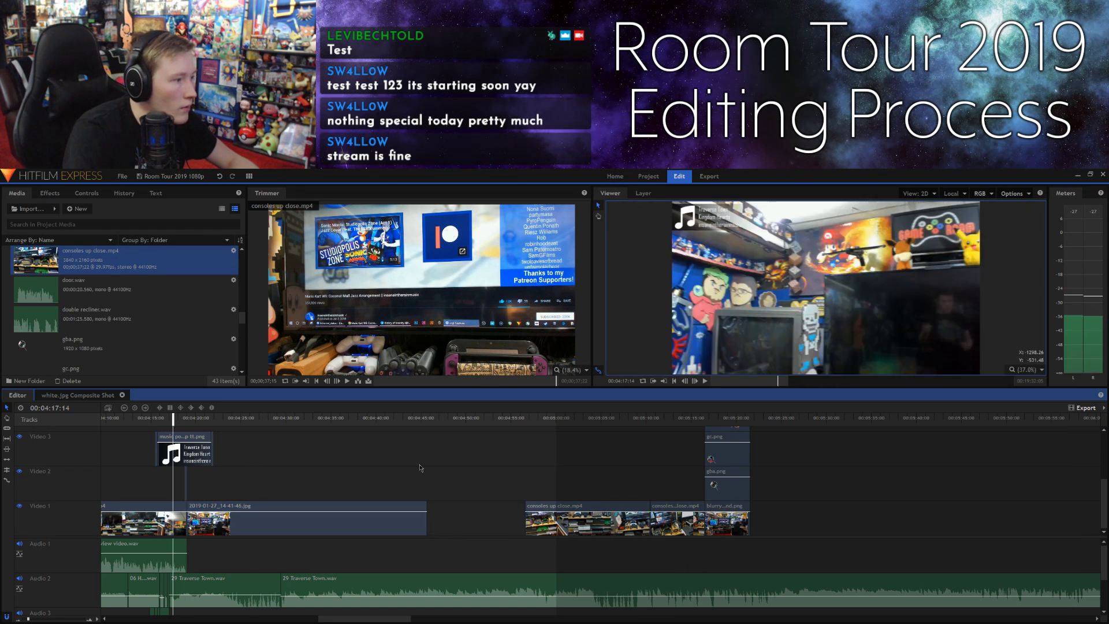
key("space")
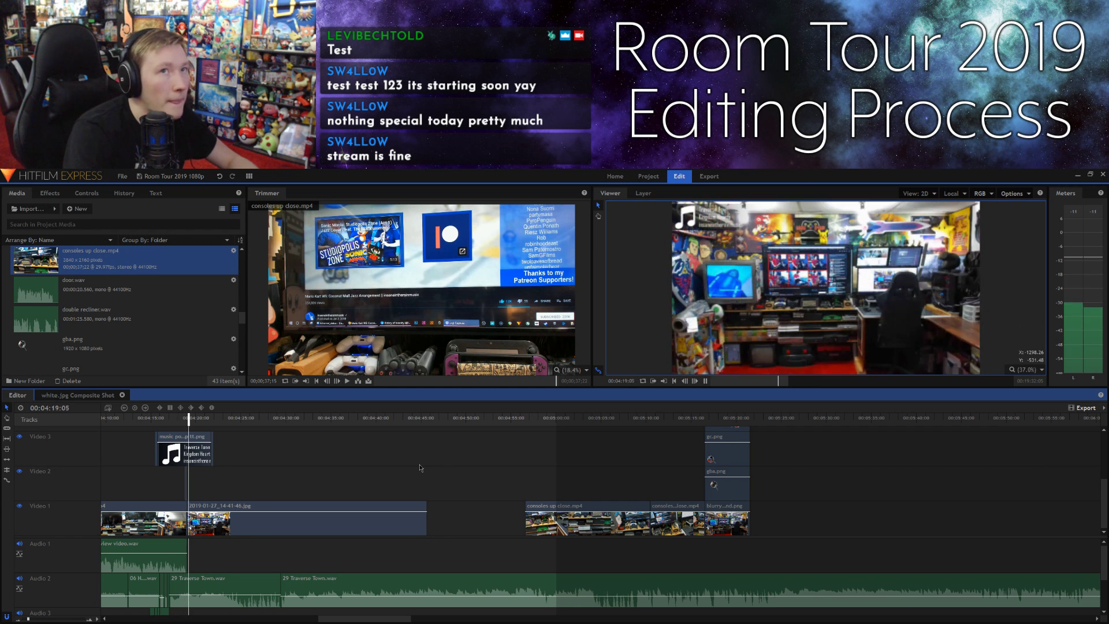
key("space")
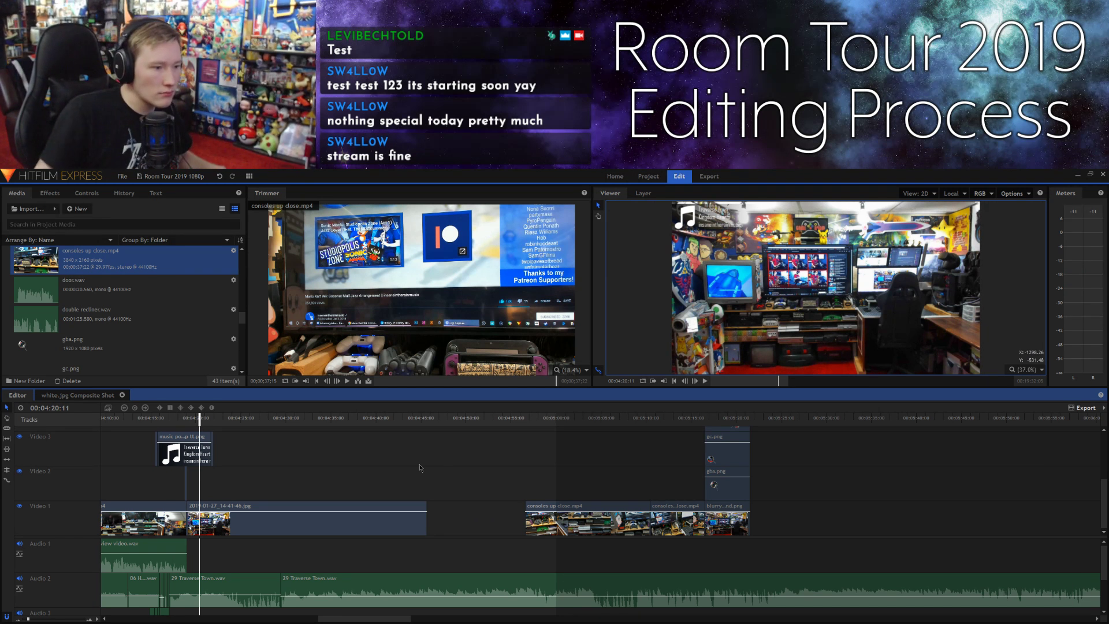
Step: Check disk activity in Task Manager and play back the room overview still from 00:04:20:11
key("ctrl+shift+Escape")
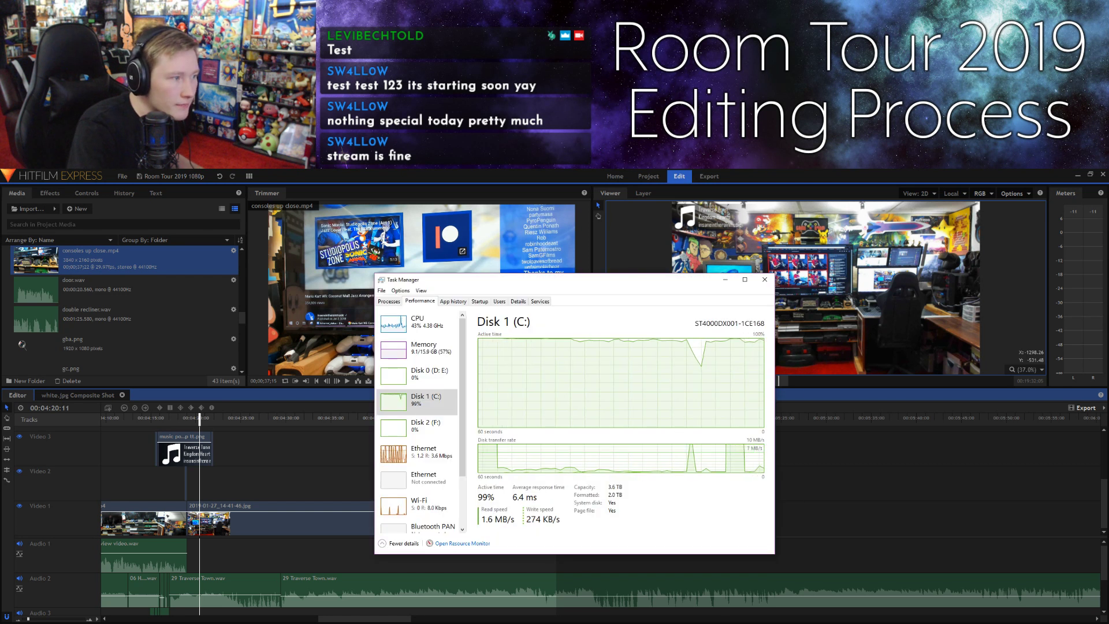
key("alt+Tab")
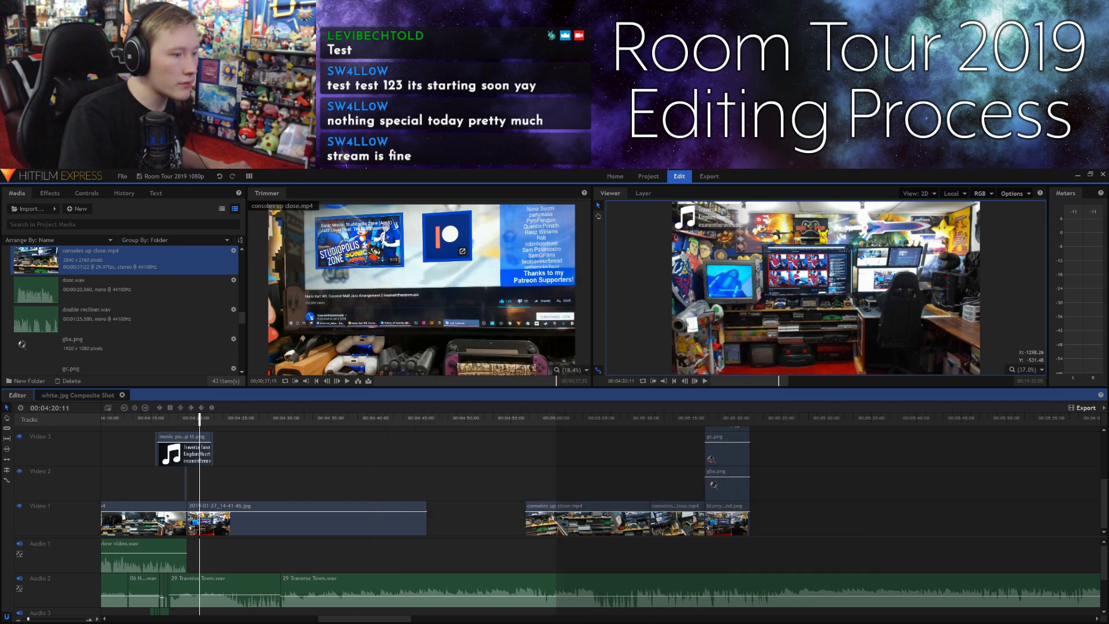
key("space")
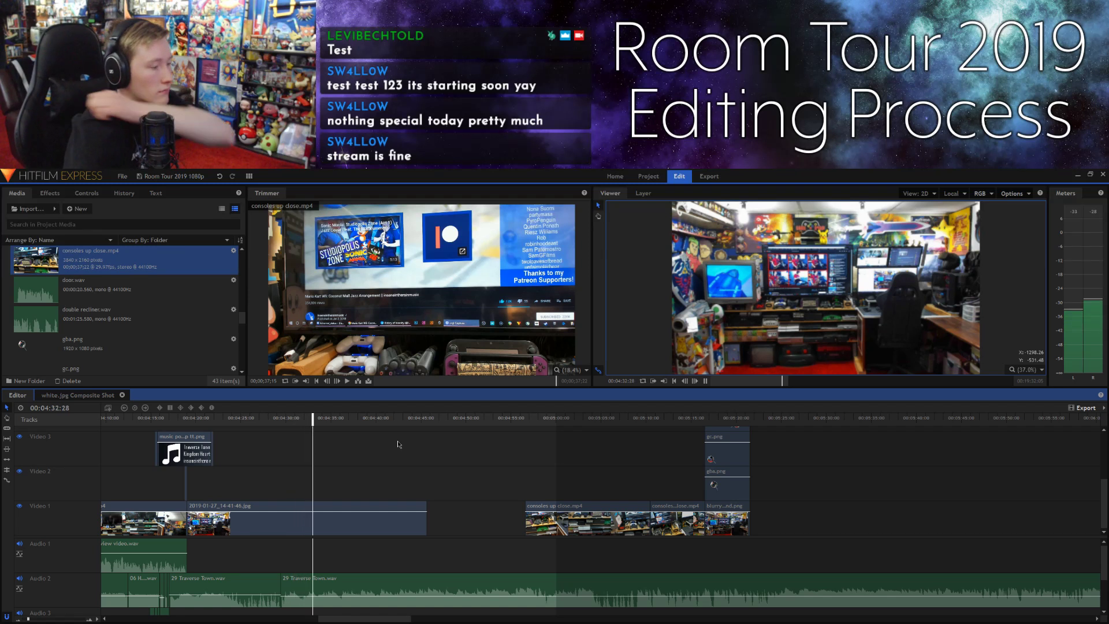
key("space")
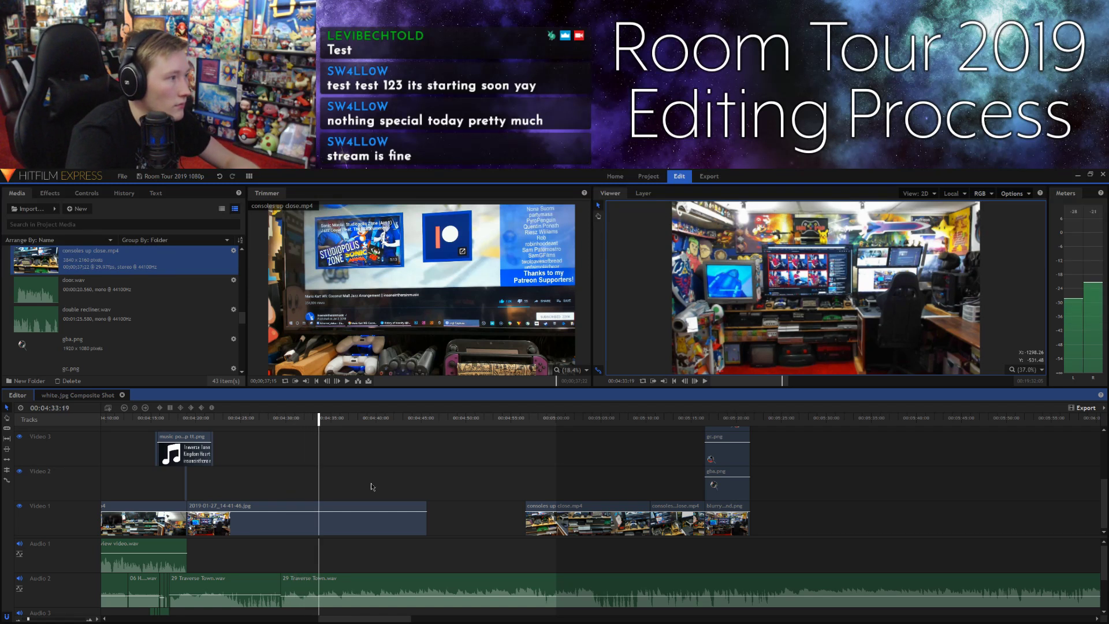
key("ctrl+shift+Escape")
key("super+Down")
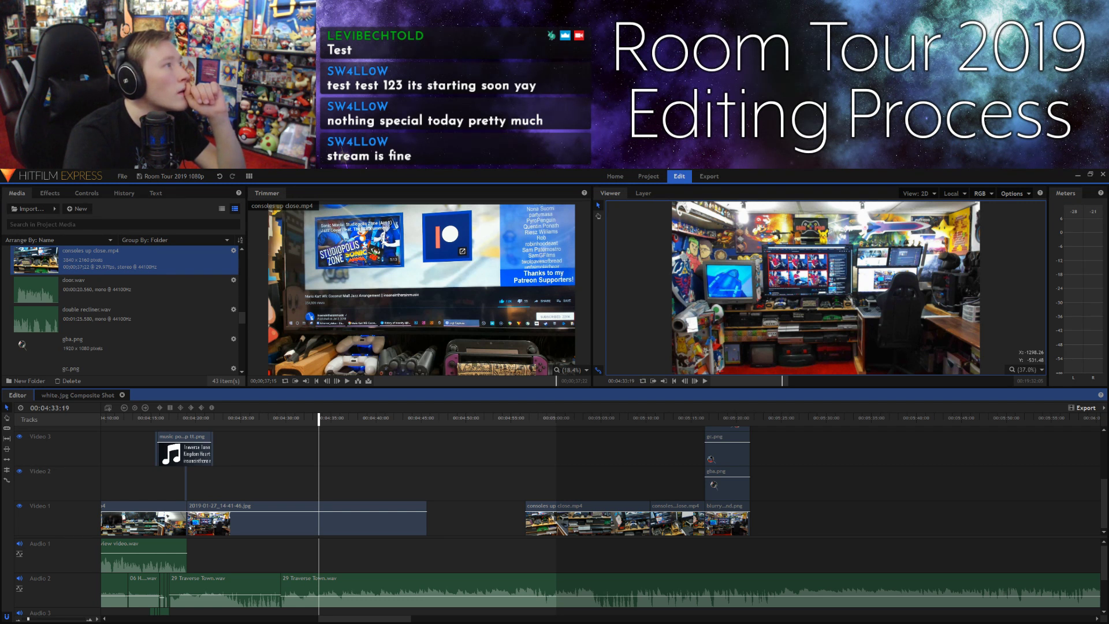
Step: Import monitors.wav into the project media and mark its in point at about 00:00:33
left_click_drag(156, 277, 130, 312)
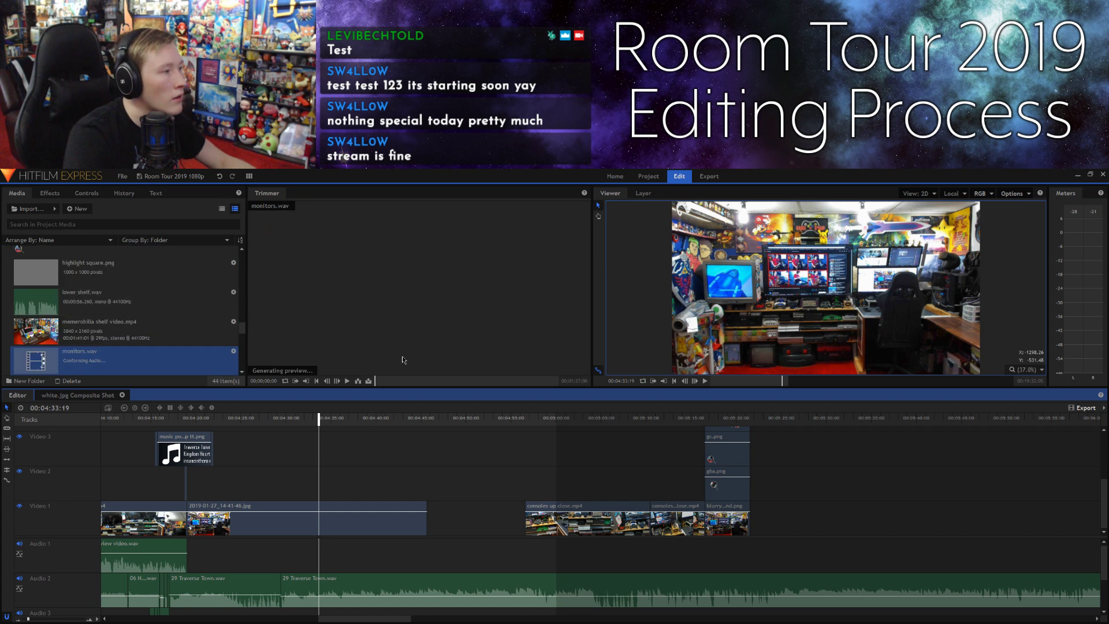
left_click_drag(376, 381, 443, 381)
left_click(347, 381)
left_click_drag(442, 381, 444, 382)
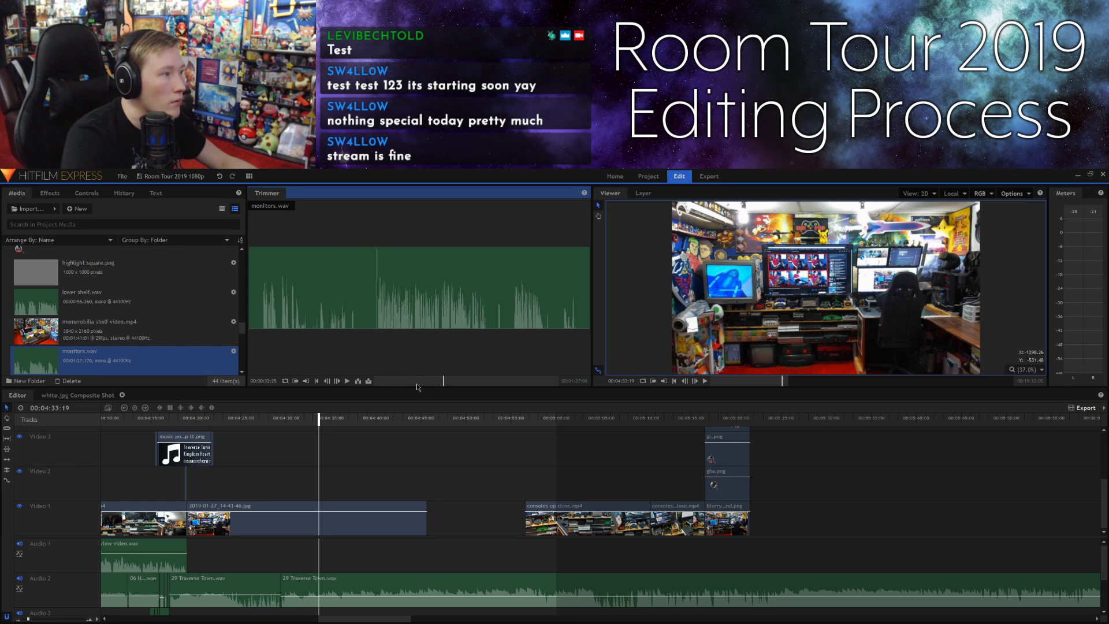
left_click(295, 381)
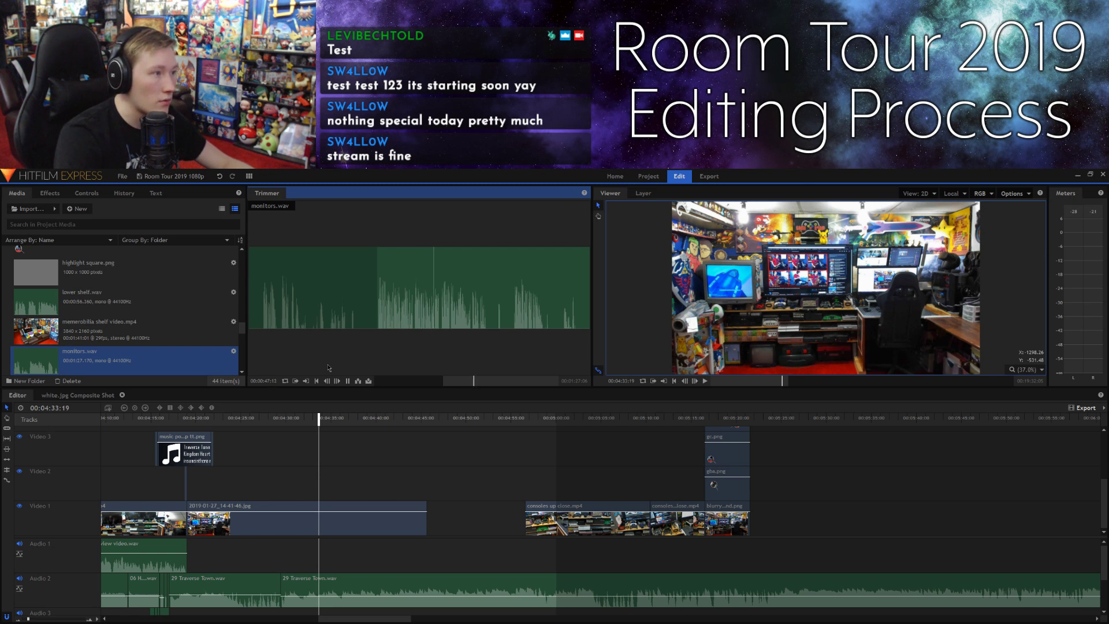
Step: Mark the out point at 00:00:48:23 and place the section on Audio 1 at the overview still's start
key("space")
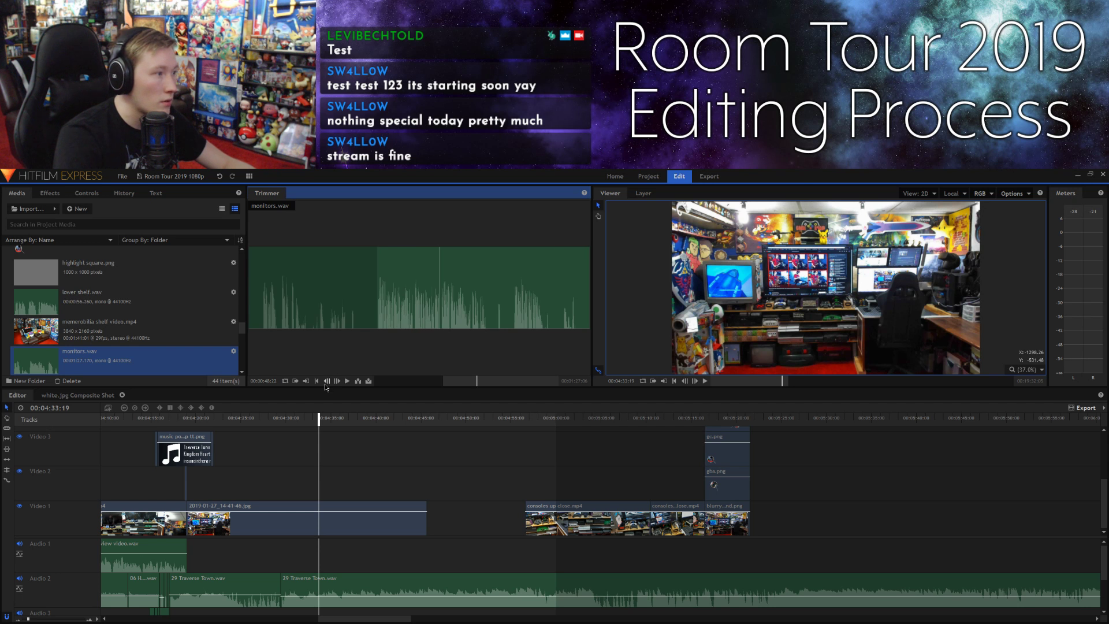
left_click(306, 381)
left_click_drag(401, 296, 193, 553)
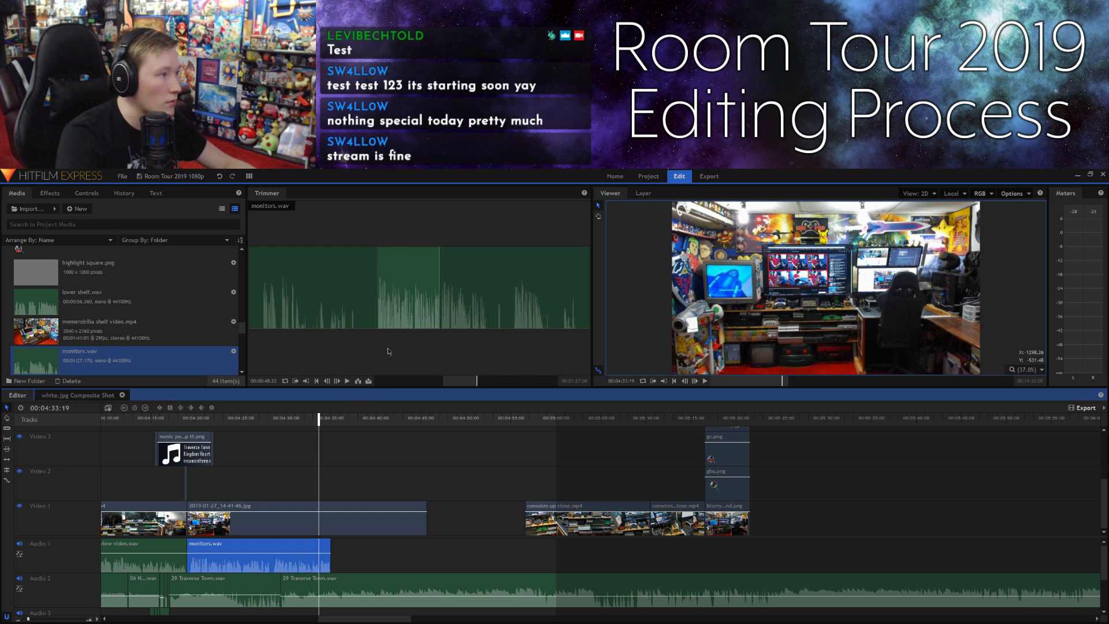
Step: Trim monitors.wav to 00:00:49:06–00:00:58:20 and append this section directly after the first narration piece on Audio 1
left_click(449, 349)
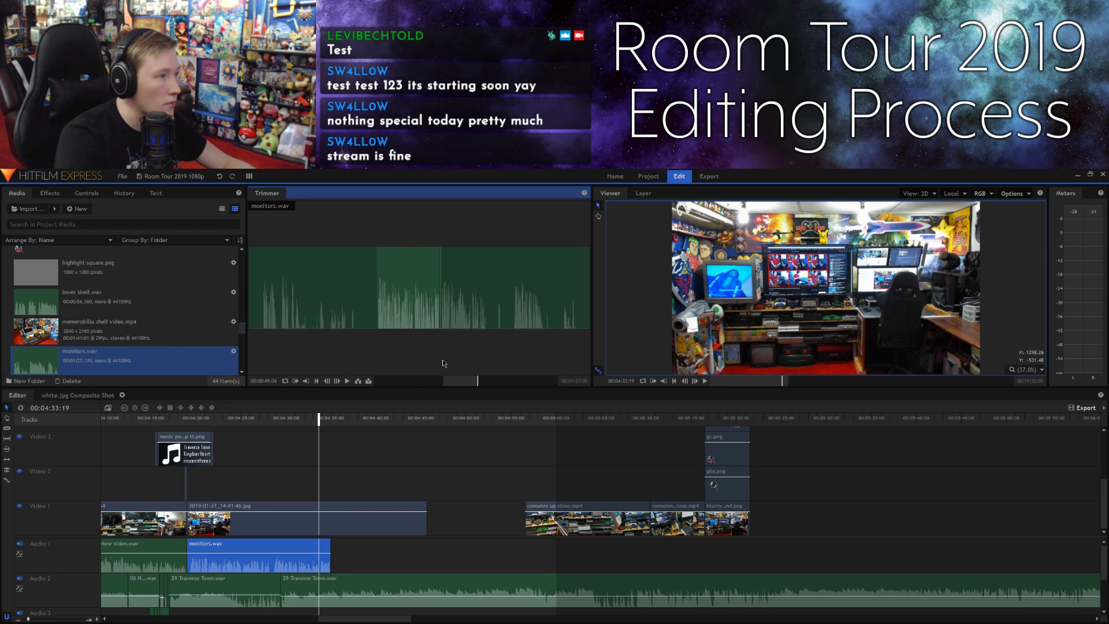
left_click(295, 382)
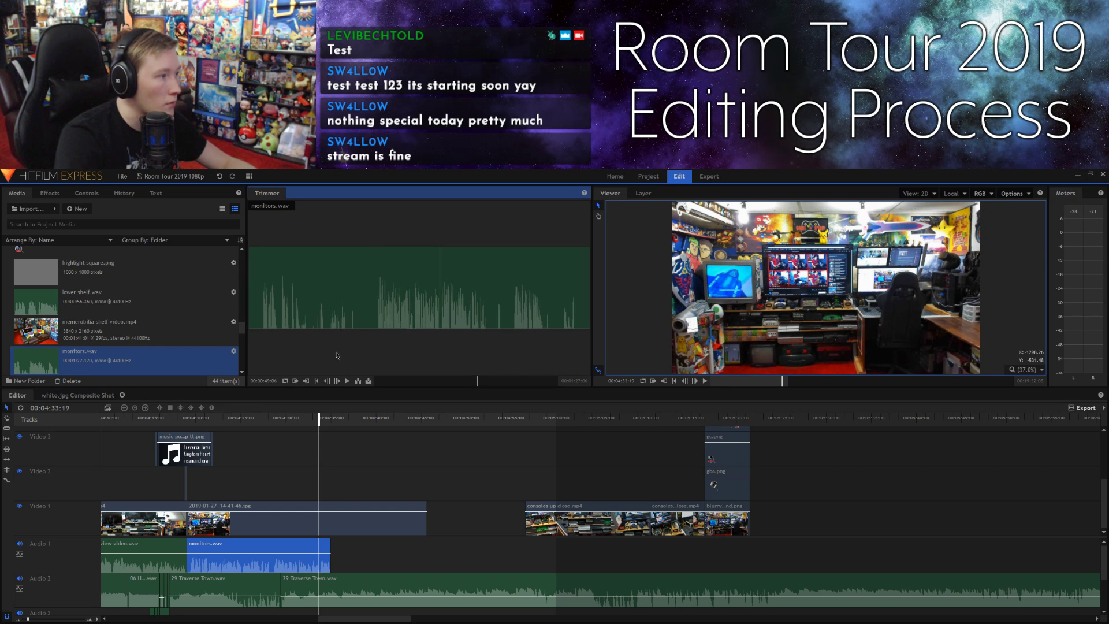
key("space")
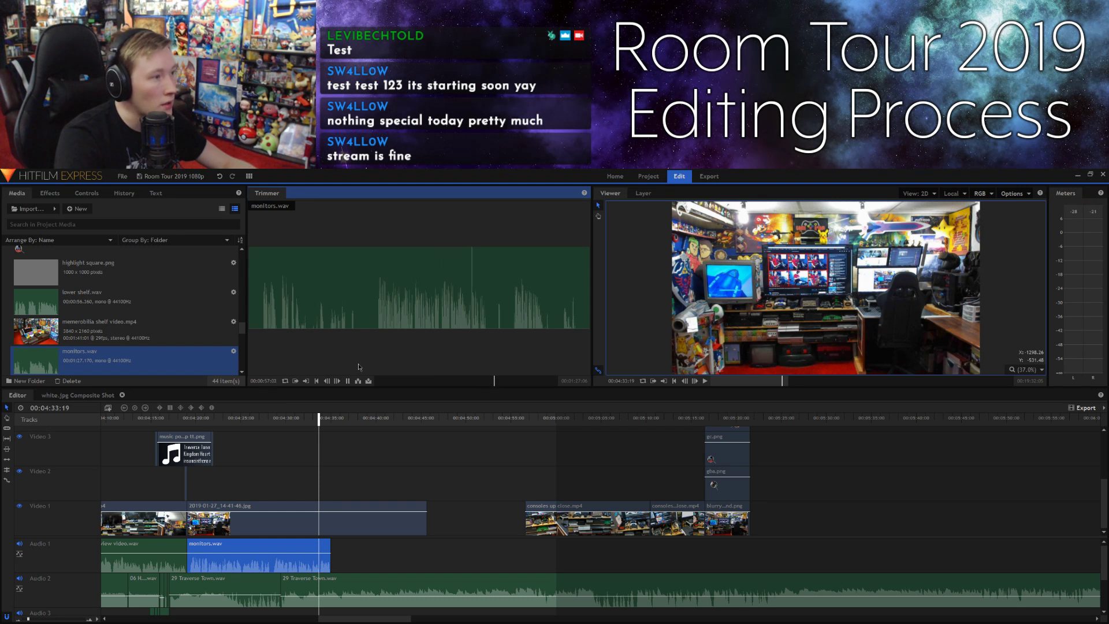
key("space")
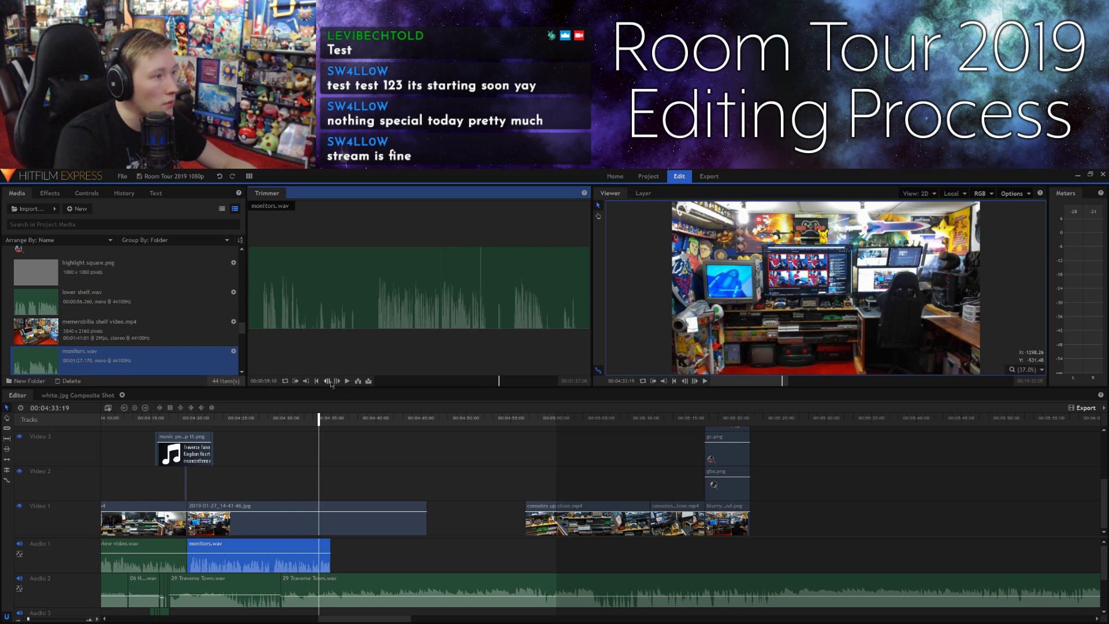
left_click(330, 382)
left_click(330, 381)
left_click(330, 381)
left_click_drag(499, 384, 497, 385)
key("space")
left_click(328, 382)
left_click(328, 382)
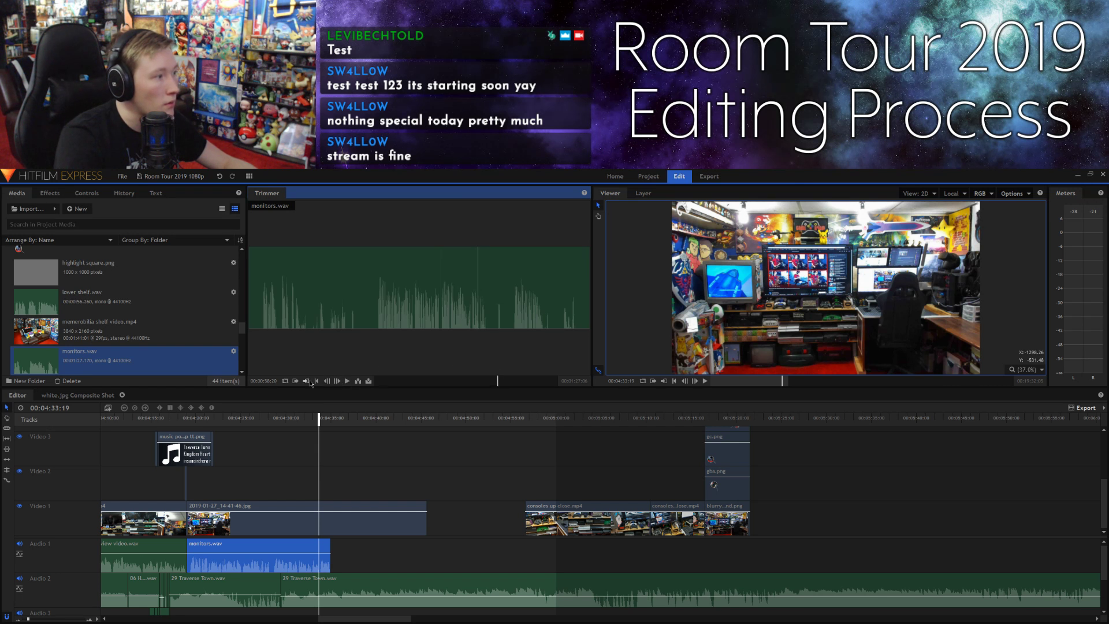
left_click(311, 382)
left_click_drag(471, 299, 334, 552)
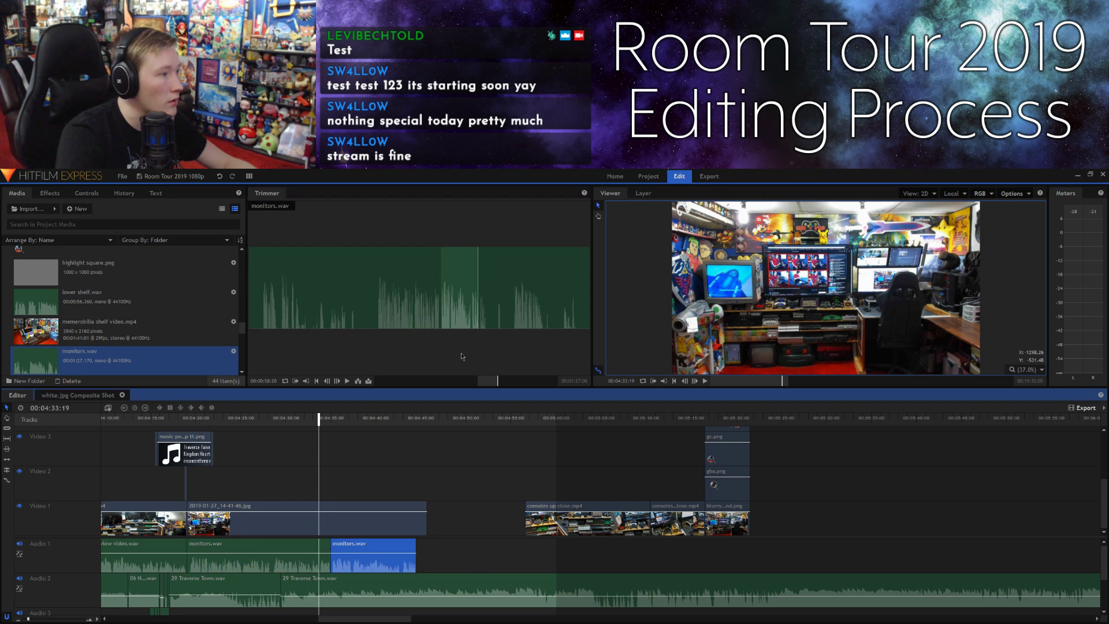
Step: Append monitors.wav from about 00:00:59:16 to 00:01:00:23 on Audio 1 and extend the overview still to the narration's end
left_click(465, 356)
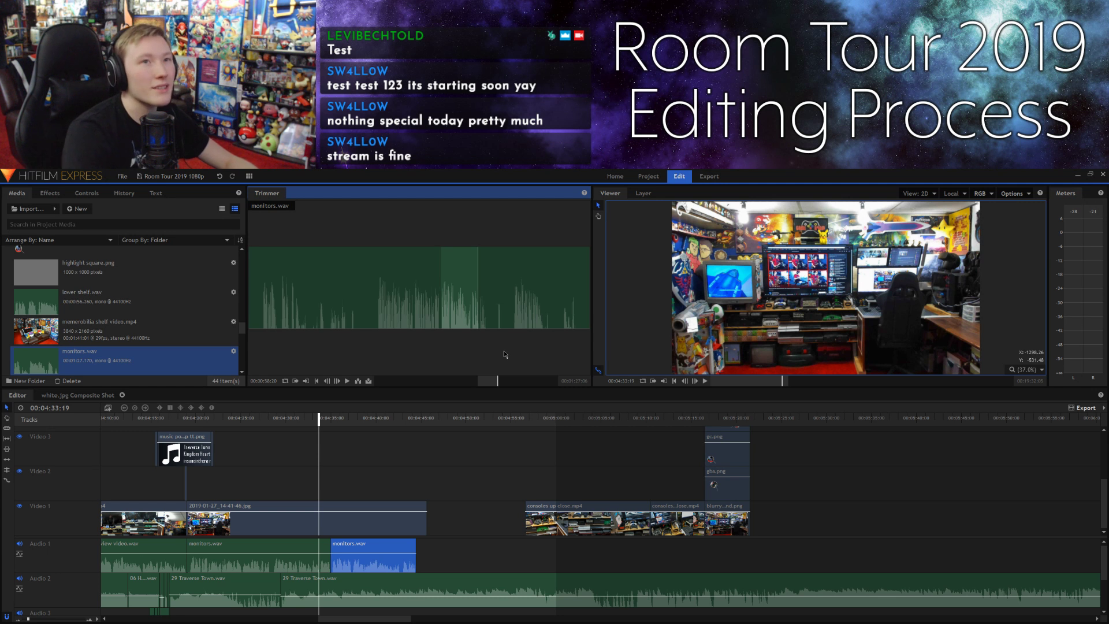
key("space")
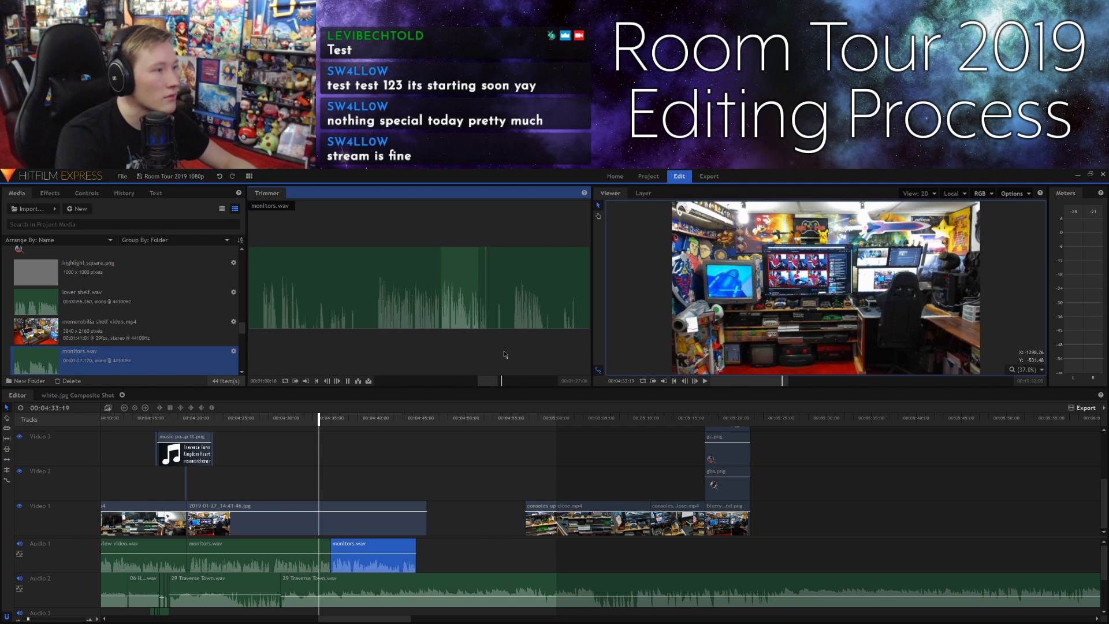
left_click(501, 382)
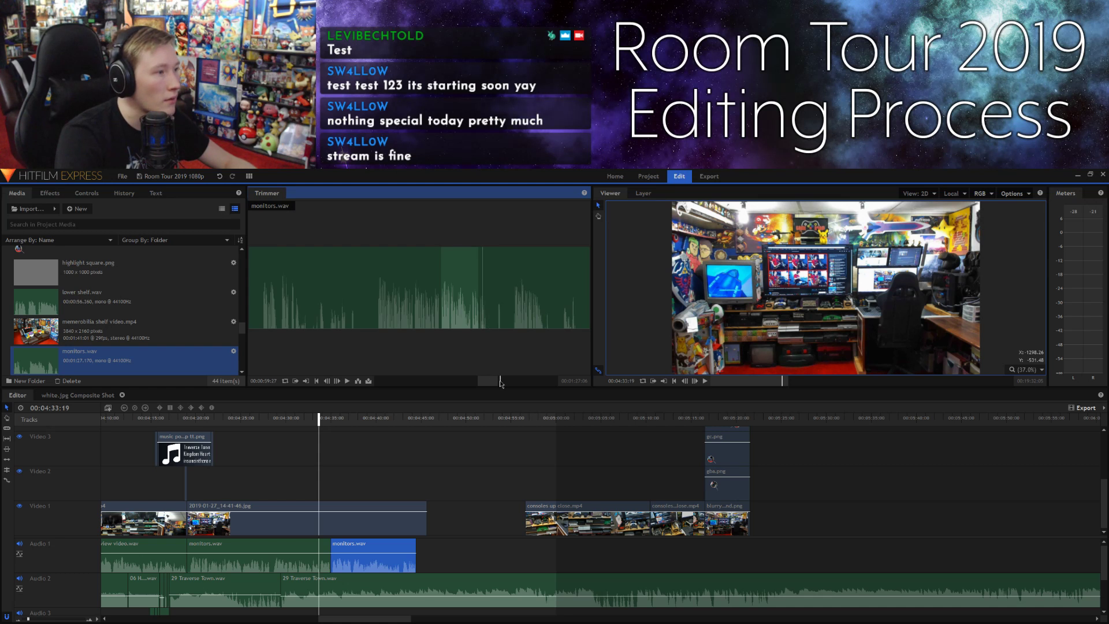
left_click_drag(498, 386, 499, 386)
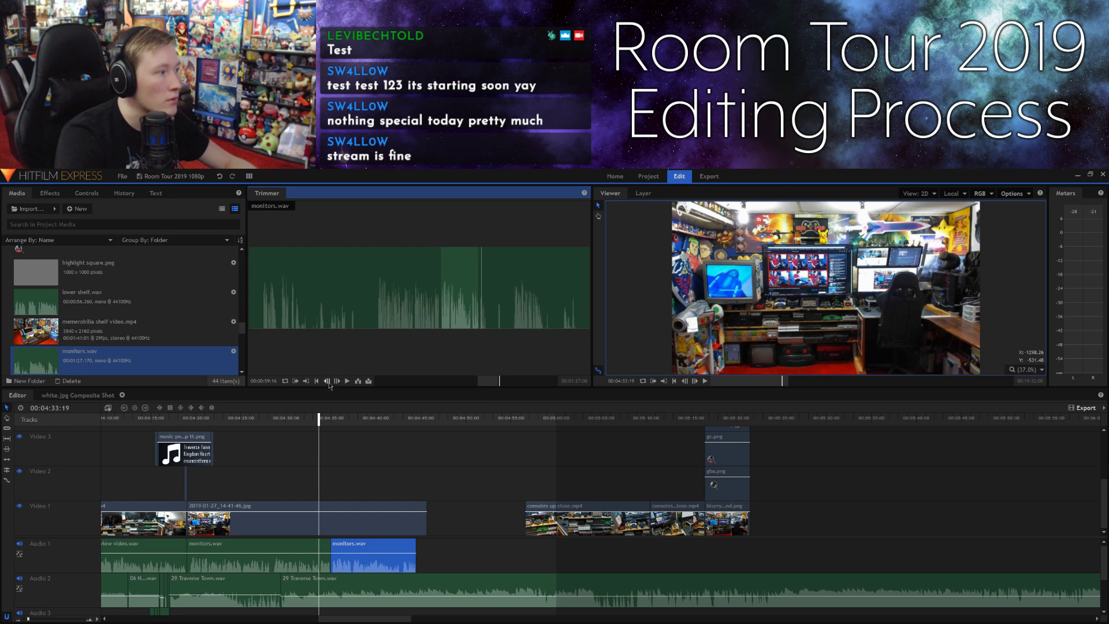
left_click(296, 384)
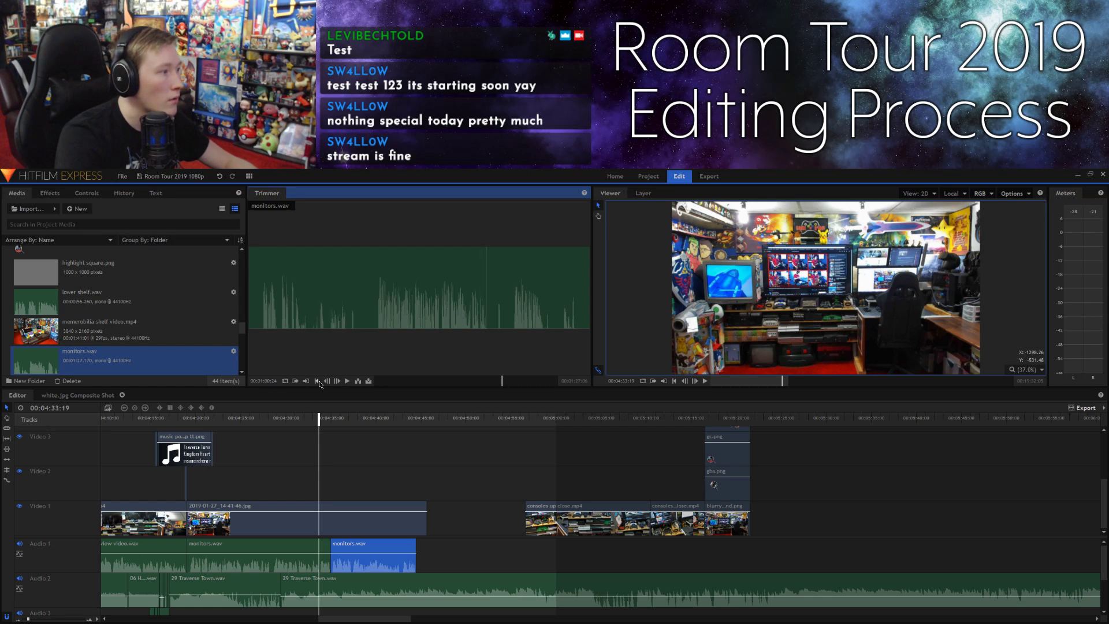
left_click(306, 382)
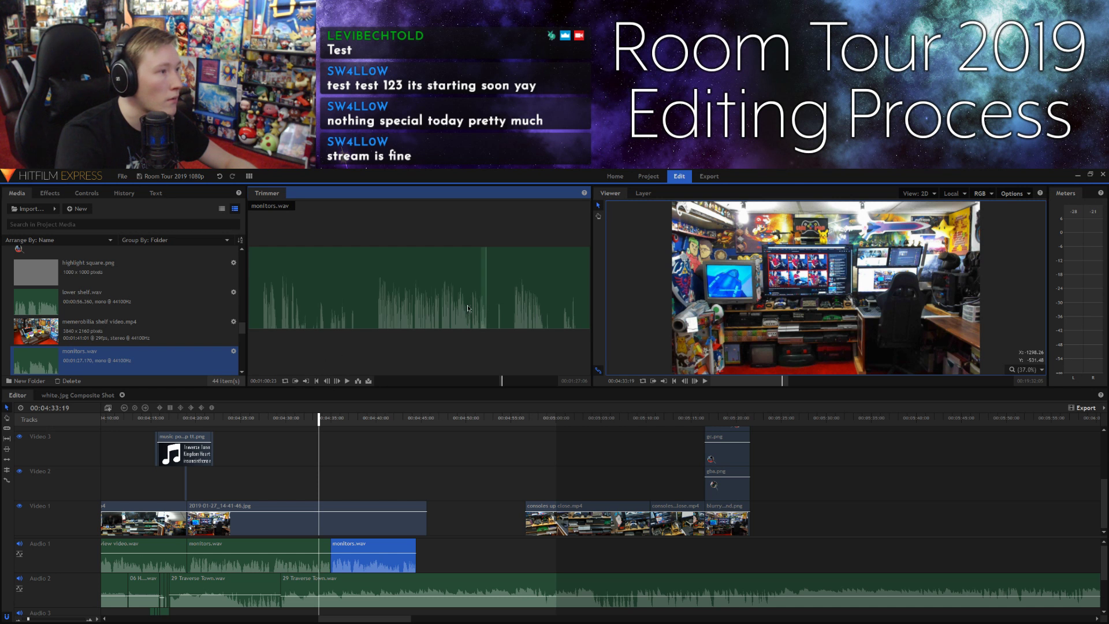
left_click_drag(470, 309, 424, 553)
left_click(454, 550)
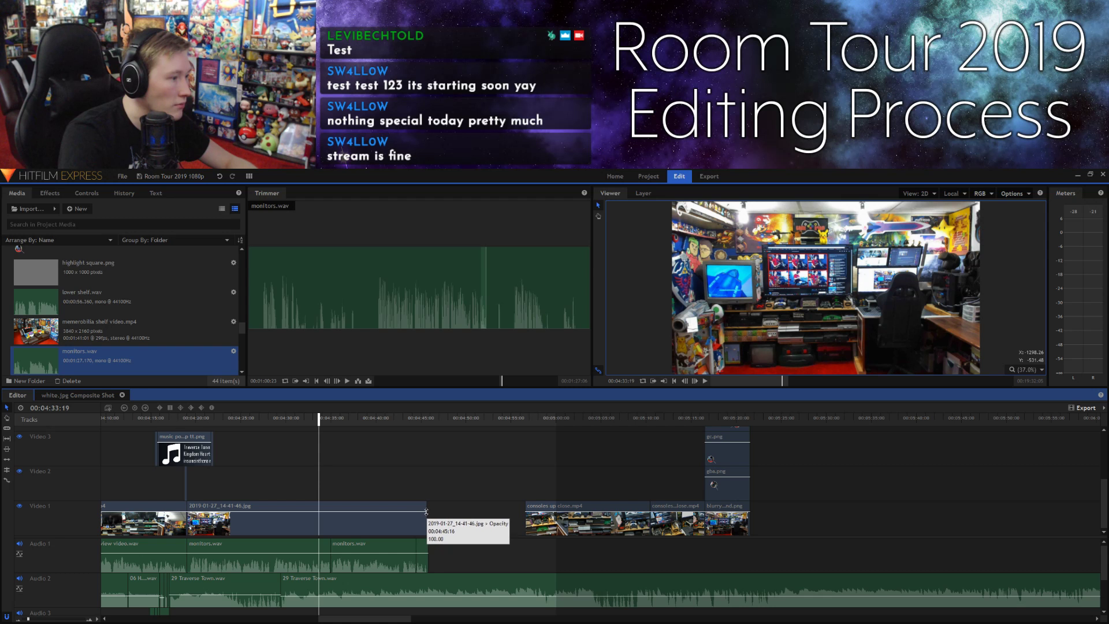
left_click_drag(429, 511, 435, 515)
left_click(455, 483)
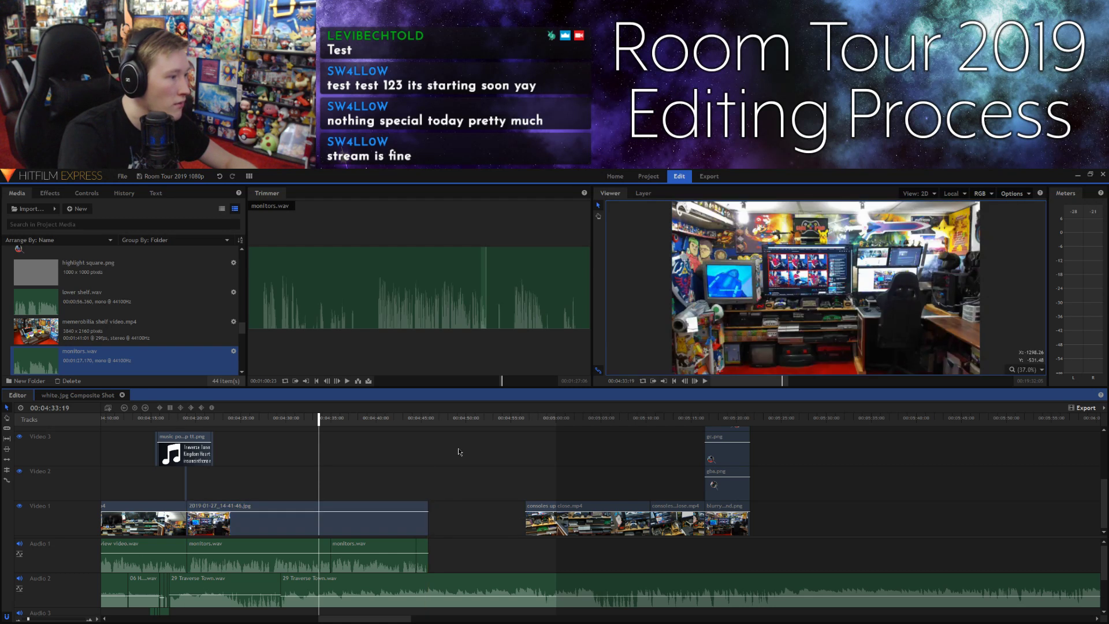
Step: Listen to the remaining part of monitors.wav in the Trimmer up to about 00:01:22
left_click(483, 364)
key("space")
left_click(517, 380)
left_click_drag(517, 381, 542, 382)
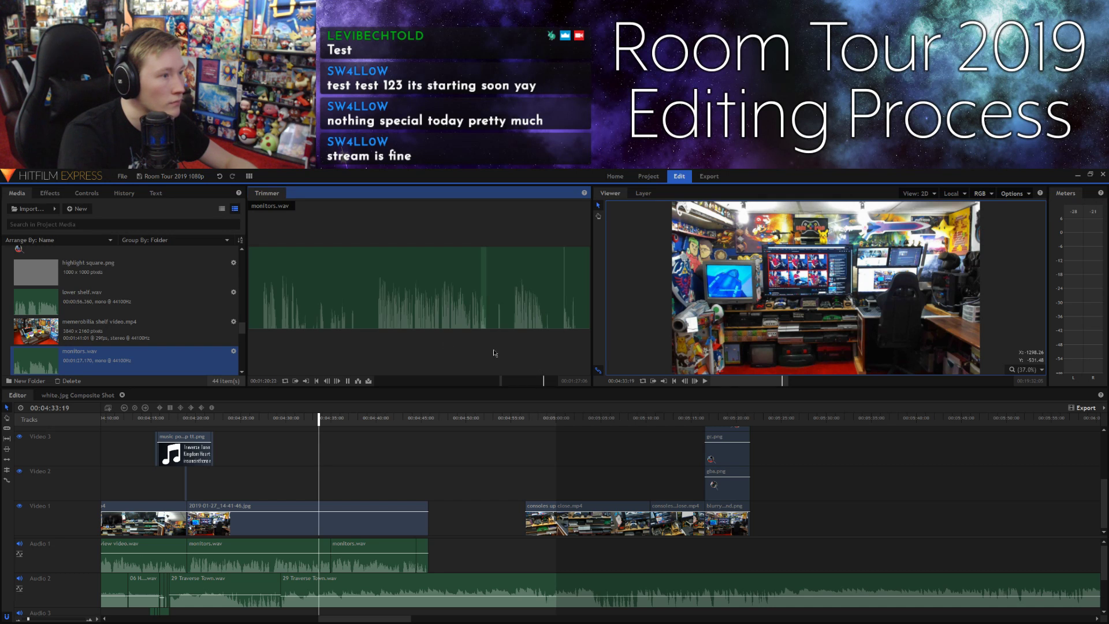
key("space")
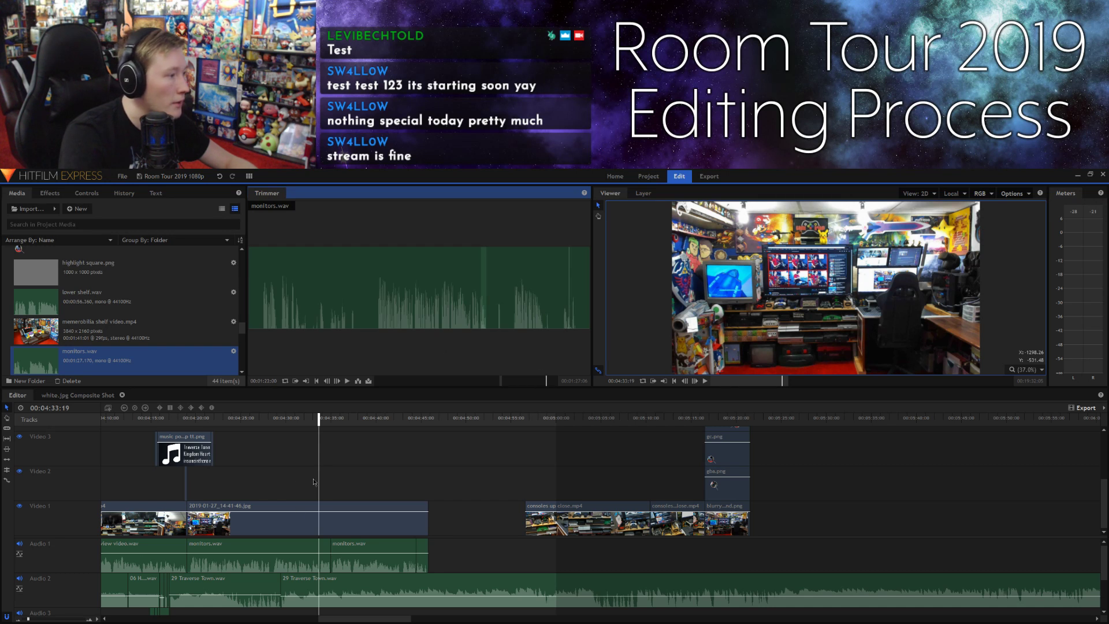
Step: Play back the placed narration from about 00:04:18 and replay the passage from about 00:04:41
left_click(262, 485)
left_click(179, 422)
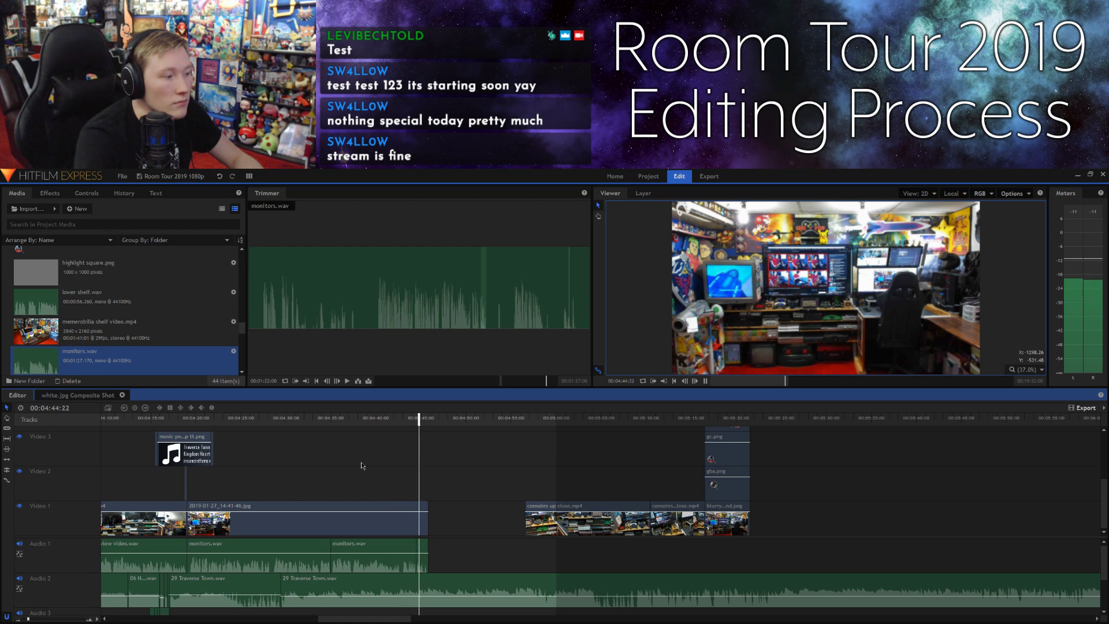
key("space")
left_click(388, 421)
key("space")
key("space")
Step: Cut about half a second from the second narration piece near 00:04:43, close the gap, and shorten the overview still to match
left_click(392, 549)
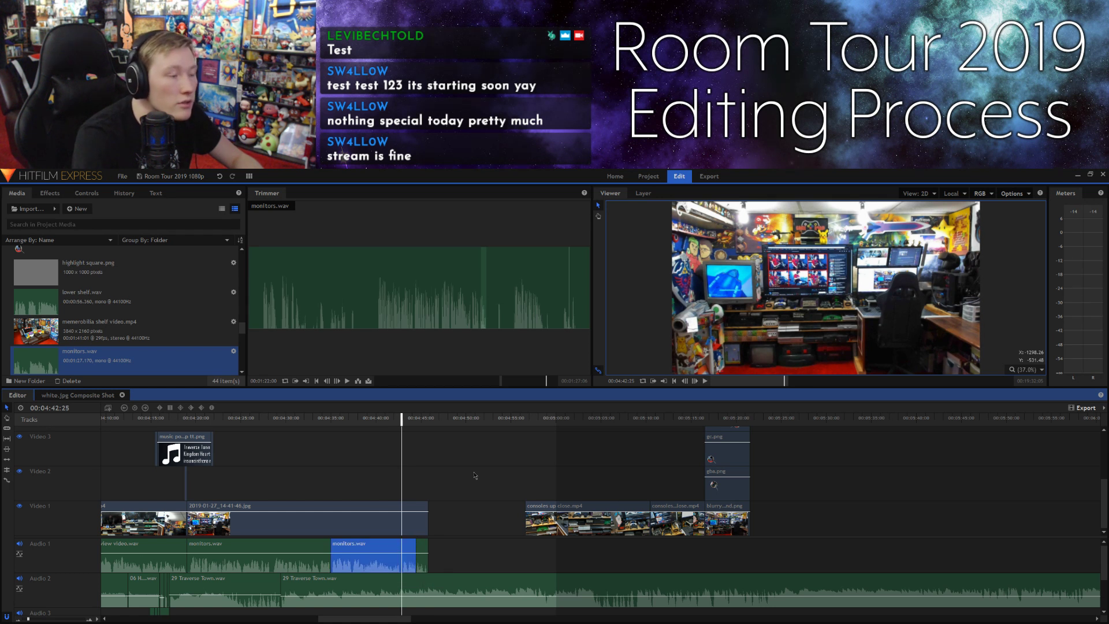
key("space")
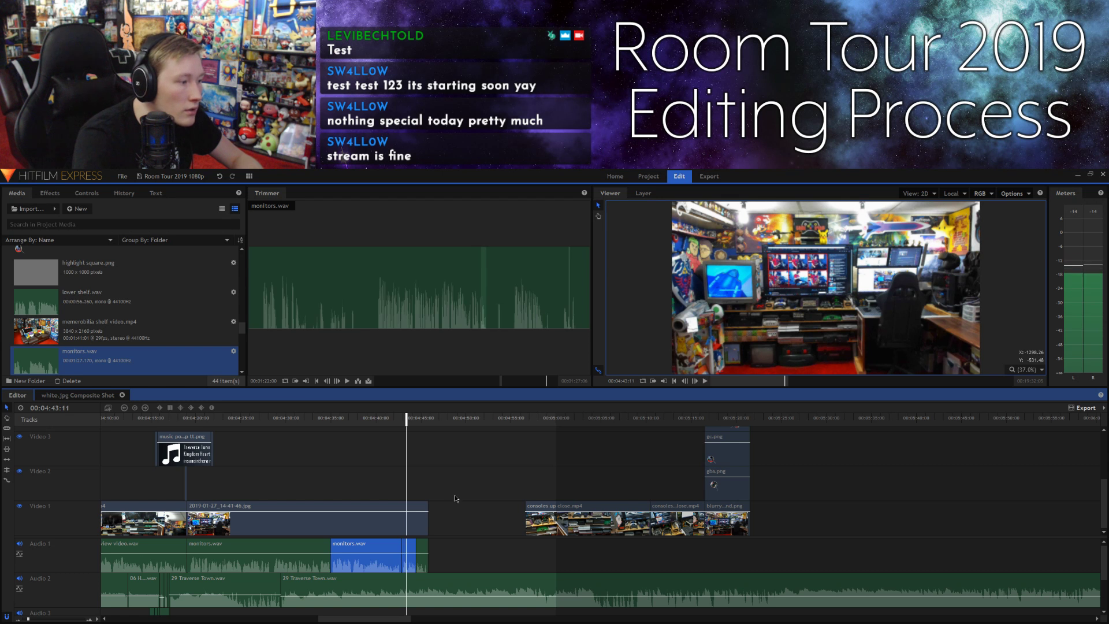
left_click(411, 548)
left_click_drag(410, 554, 419, 563)
left_click_drag(429, 519, 421, 519)
left_click(393, 419)
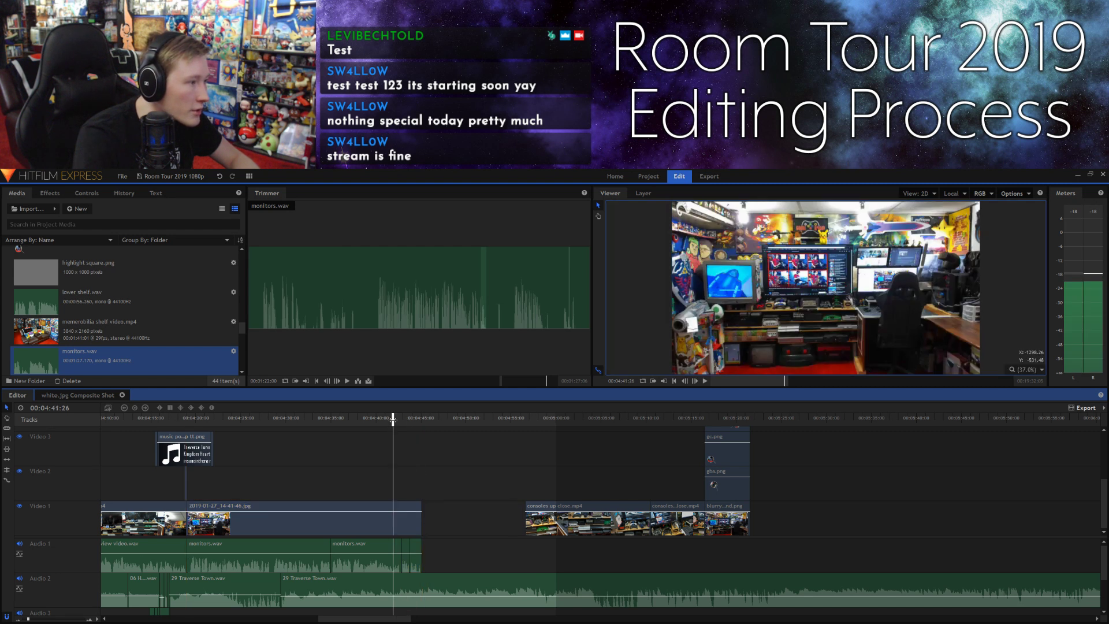
left_click(377, 419)
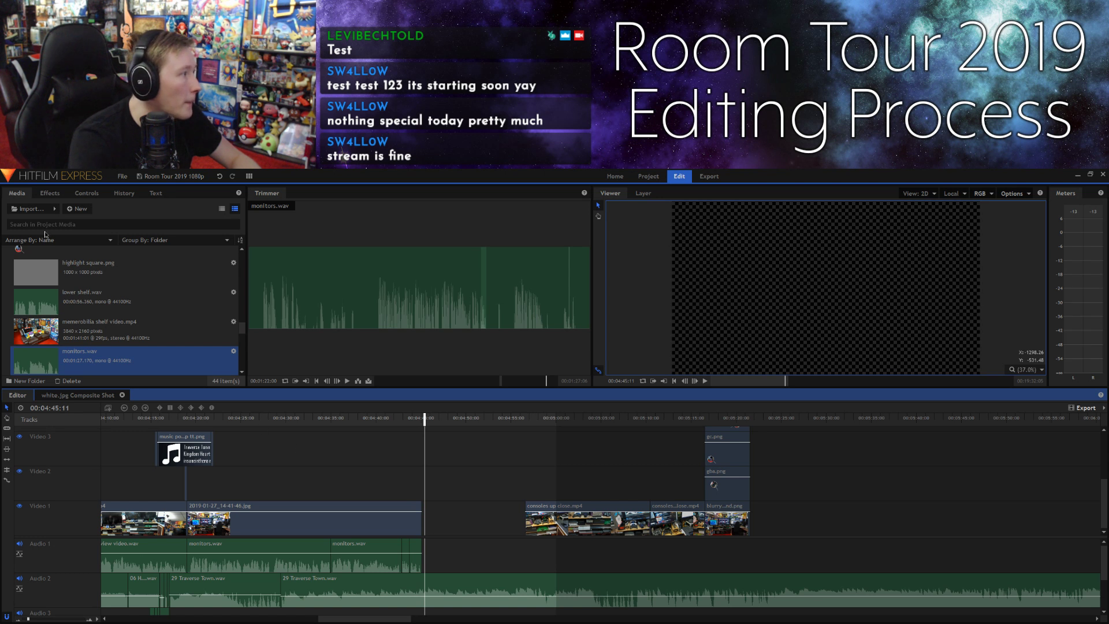
Step: Find the narration cue near 00:04:21 and place highlight square.png on Video 2 at 00:04:21:15, above the overview still
left_click(130, 275)
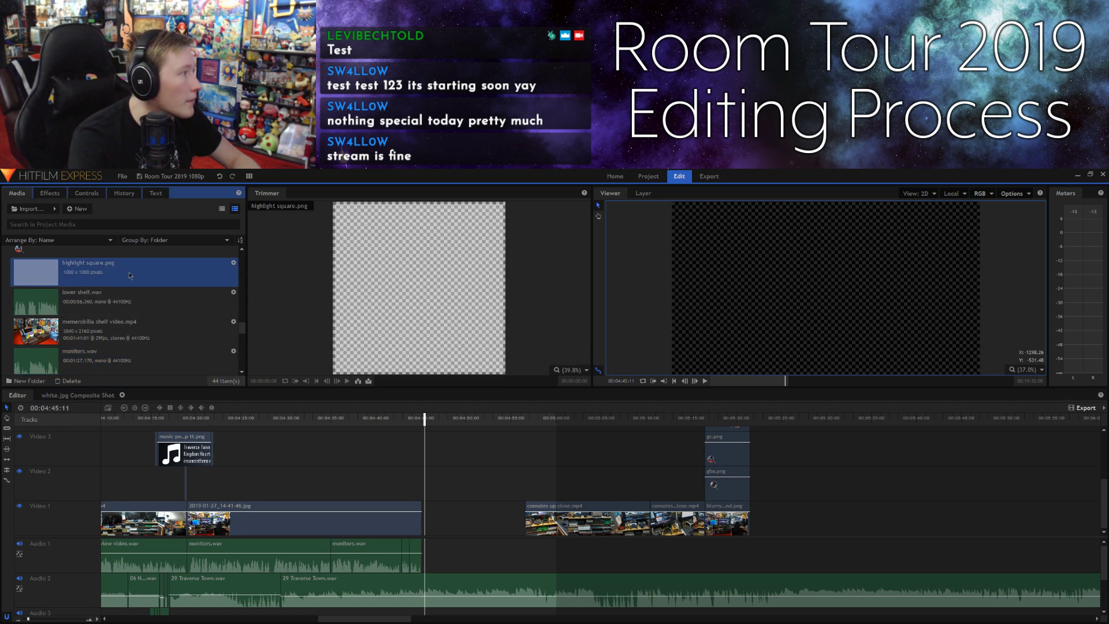
left_click(201, 419)
key("space")
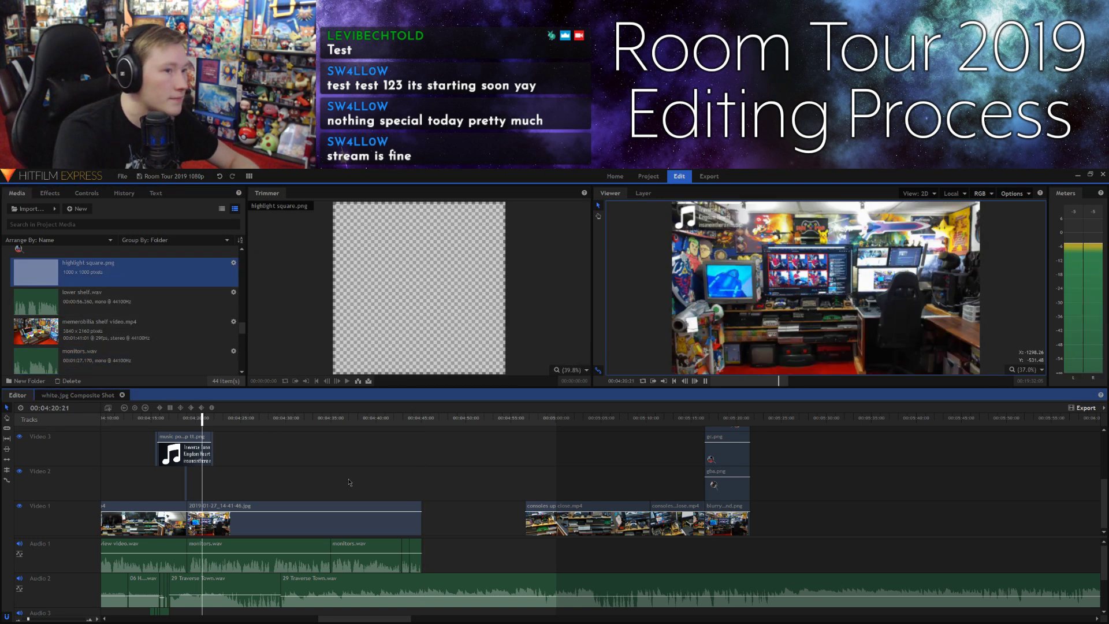
key("space")
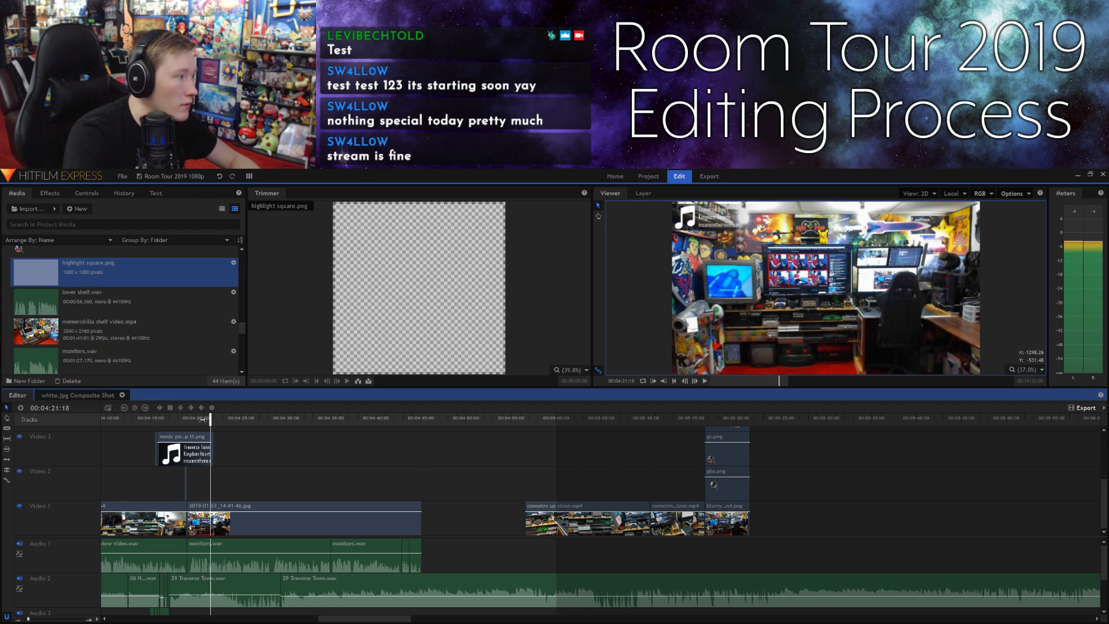
left_click(198, 419)
key("space")
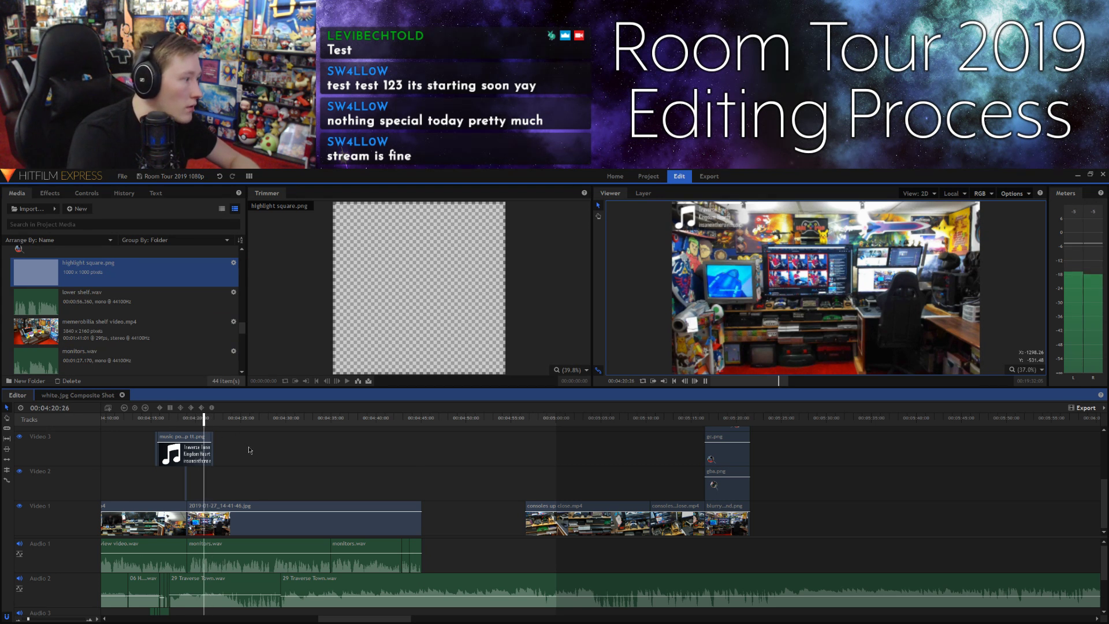
key("space")
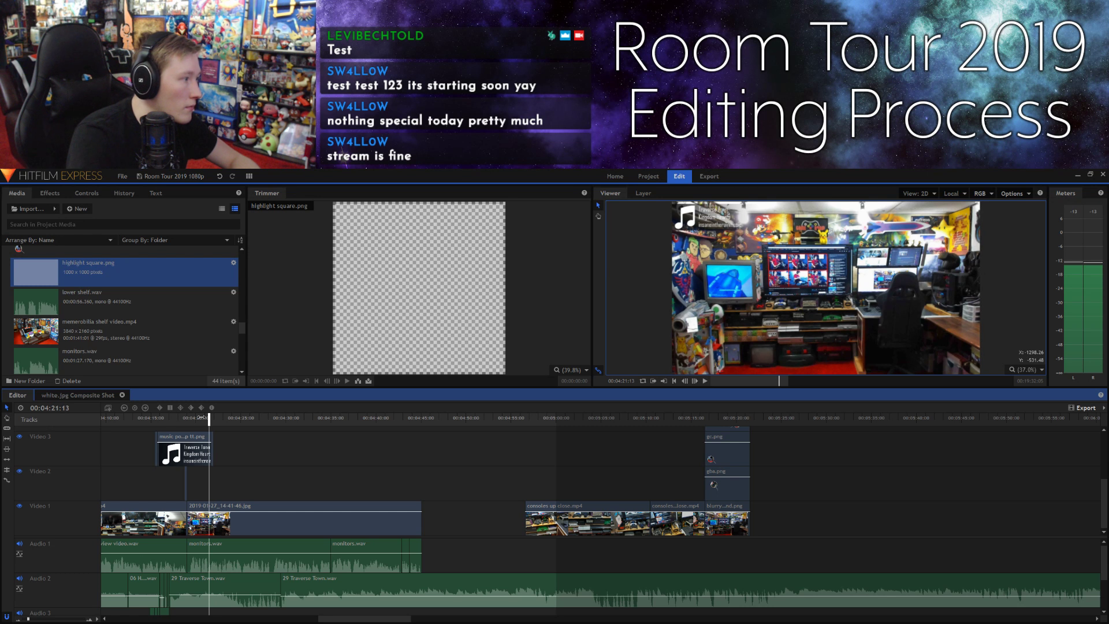
left_click(209, 417)
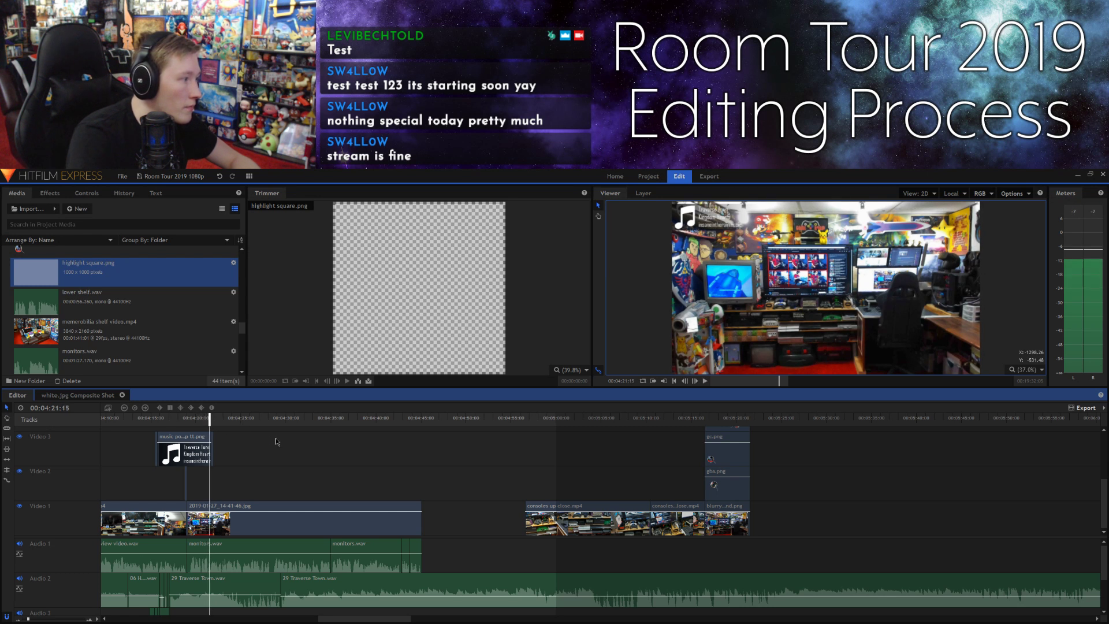
double_click(694, 382)
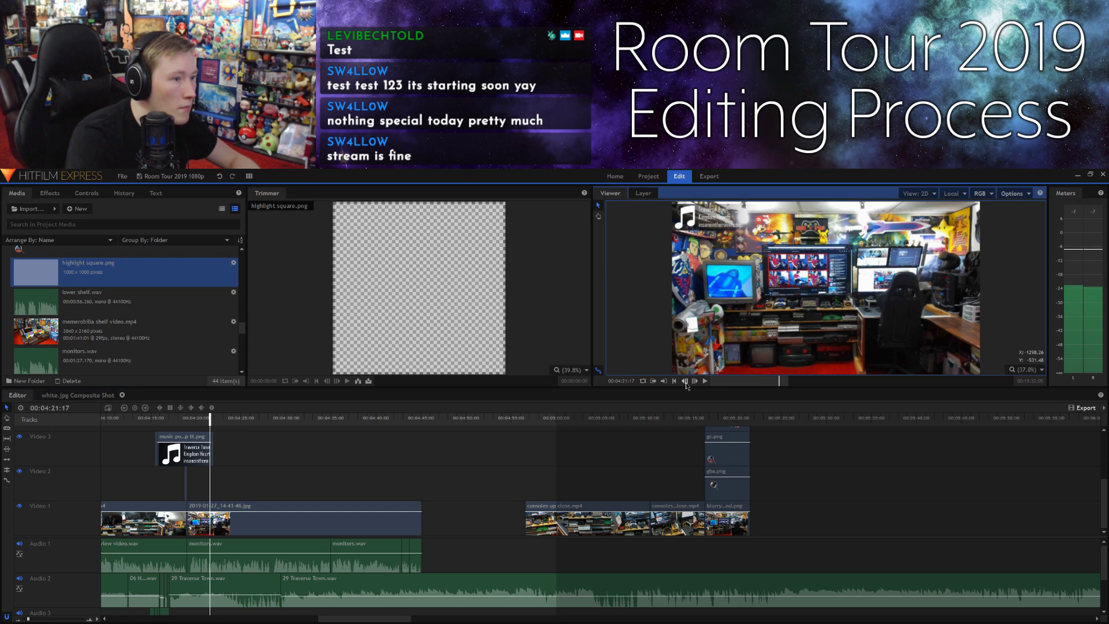
triple_click(686, 382)
left_click(695, 382)
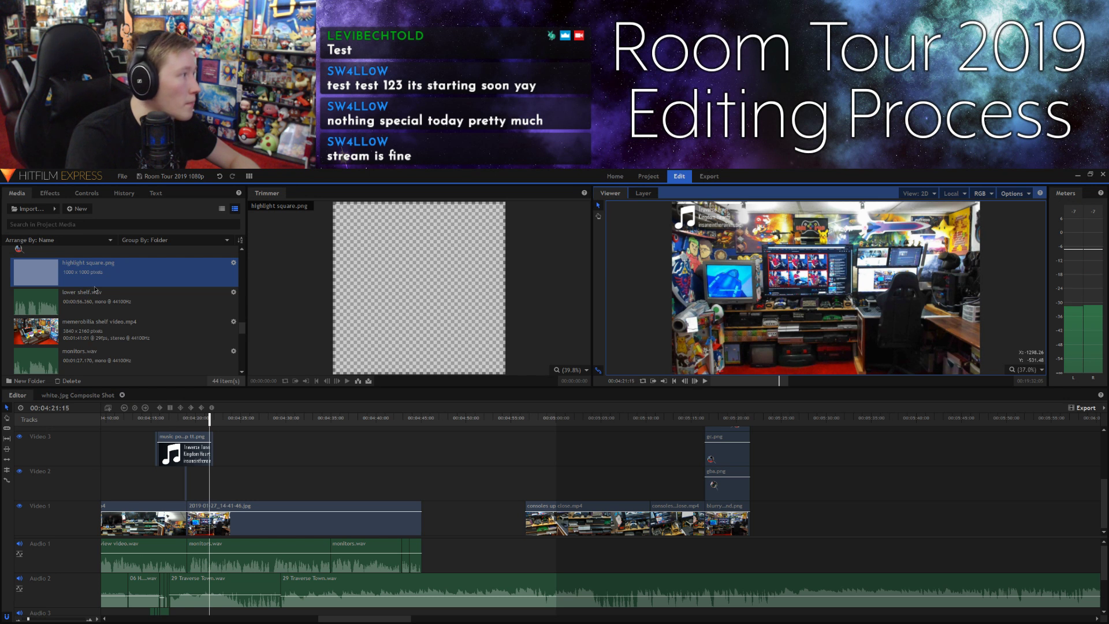
left_click_drag(419, 289, 209, 477)
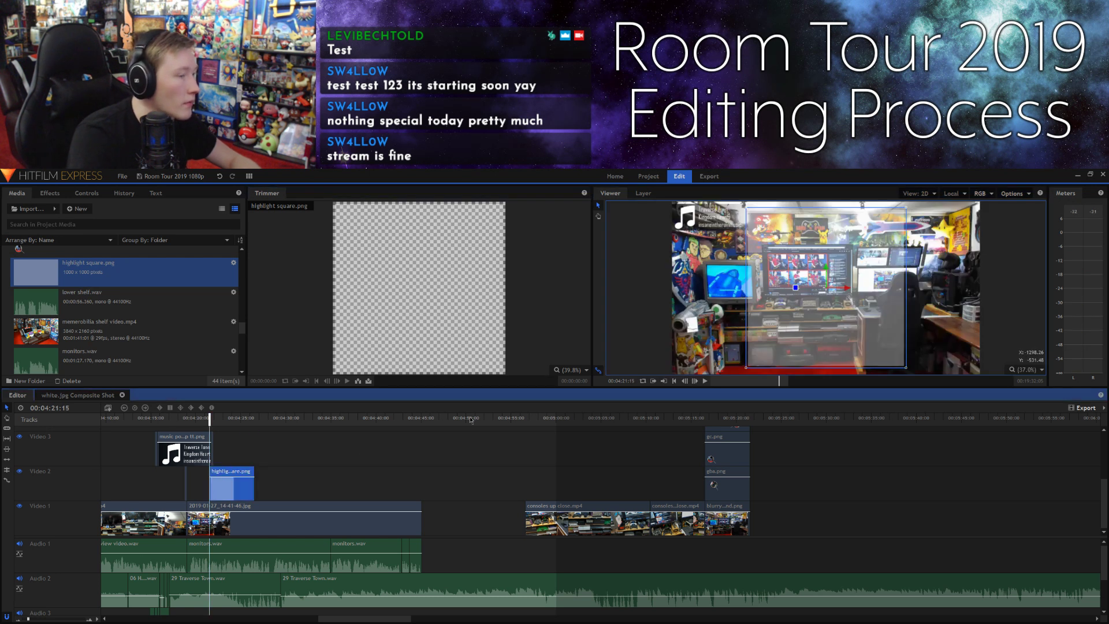
Step: Scale and position the highlight square so that it covers the group of small monitors behind the desk chair
left_click_drag(744, 370, 945, 290)
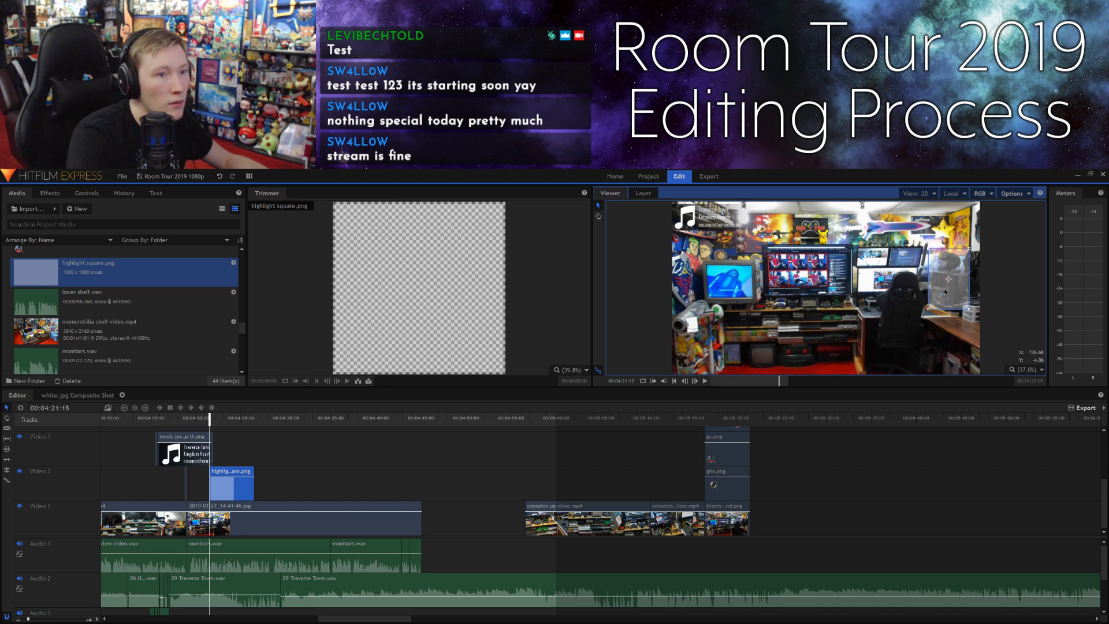
left_click_drag(928, 250, 862, 259)
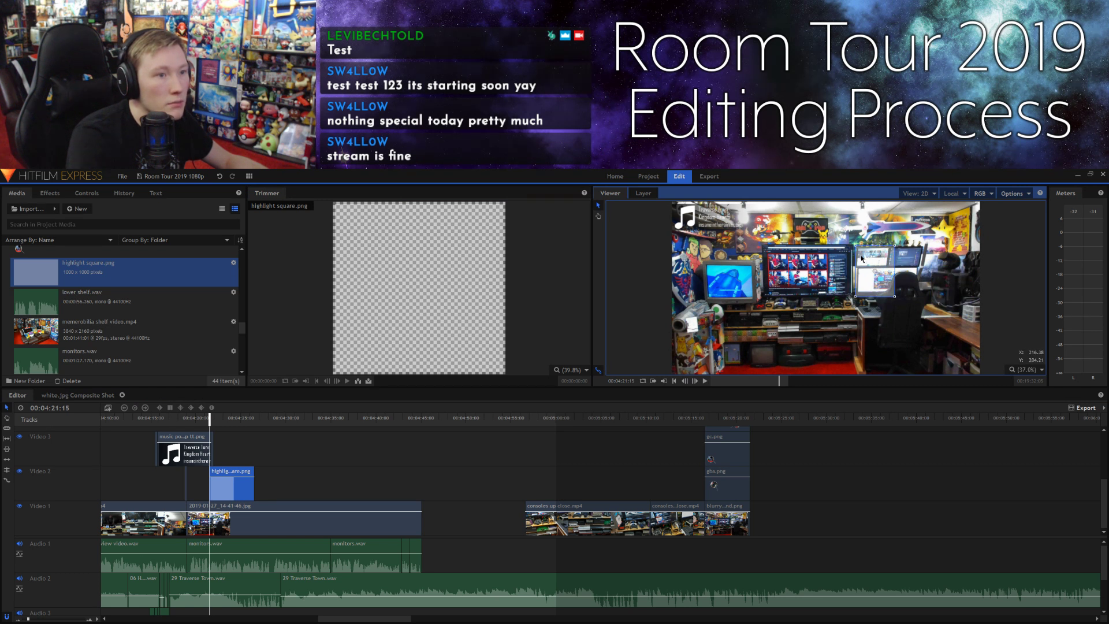
mouse_move(896, 300)
left_mouse_down()
mouse_move(910, 297)
mouse_move(899, 282)
mouse_move(854, 295)
mouse_move(876, 291)
left_mouse_up()
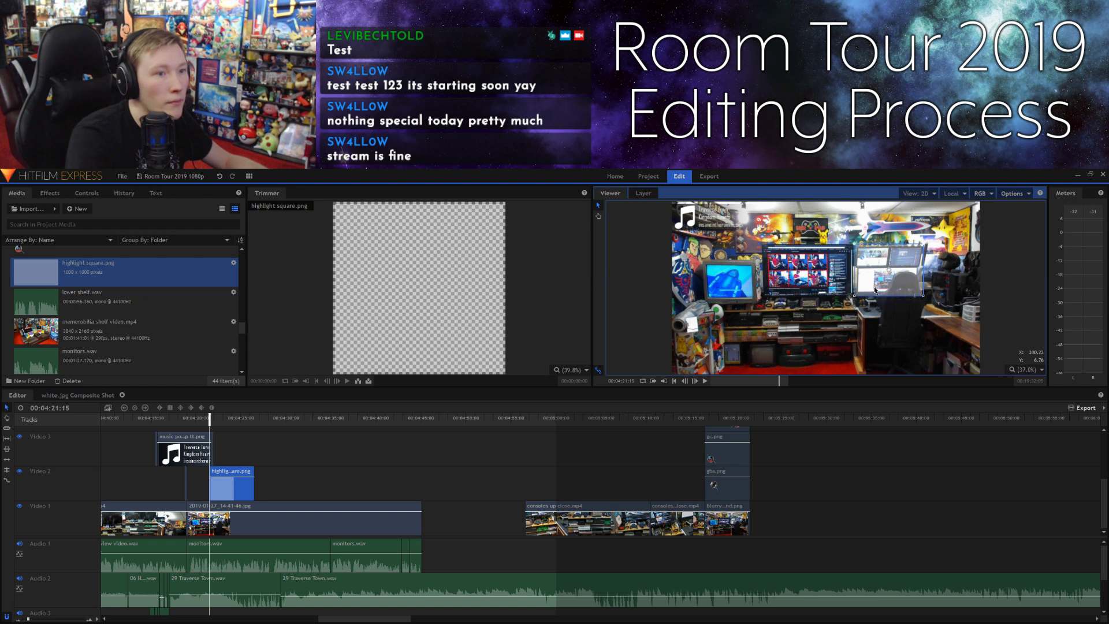
left_click(849, 480)
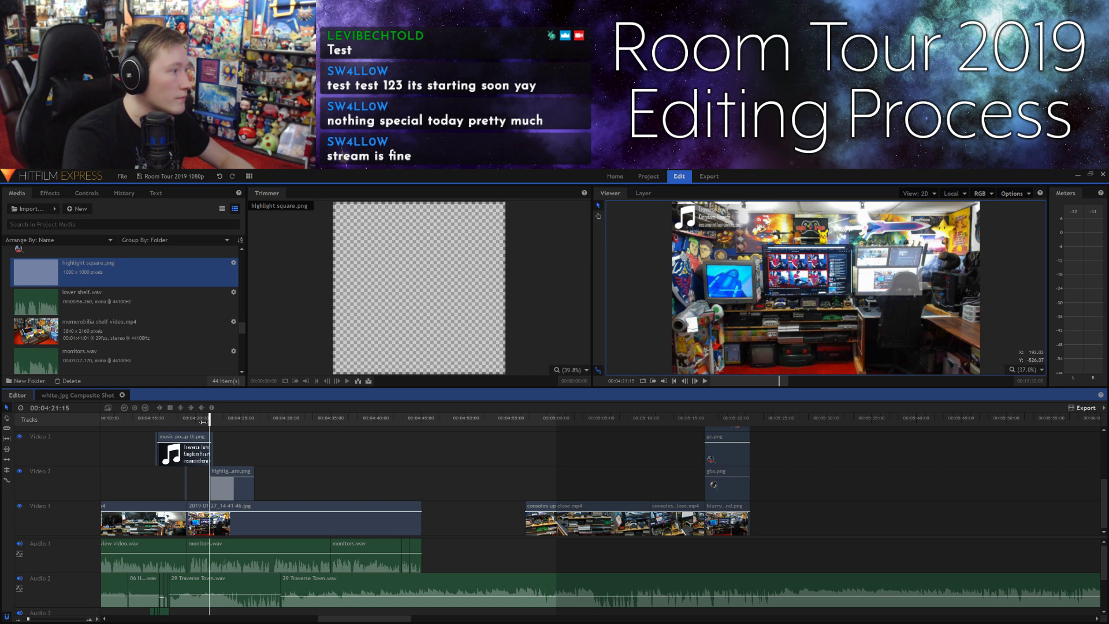
Step: Find the next narration cue and add a second highlight square.png on Video 3 at 00:04:25:02
key("space")
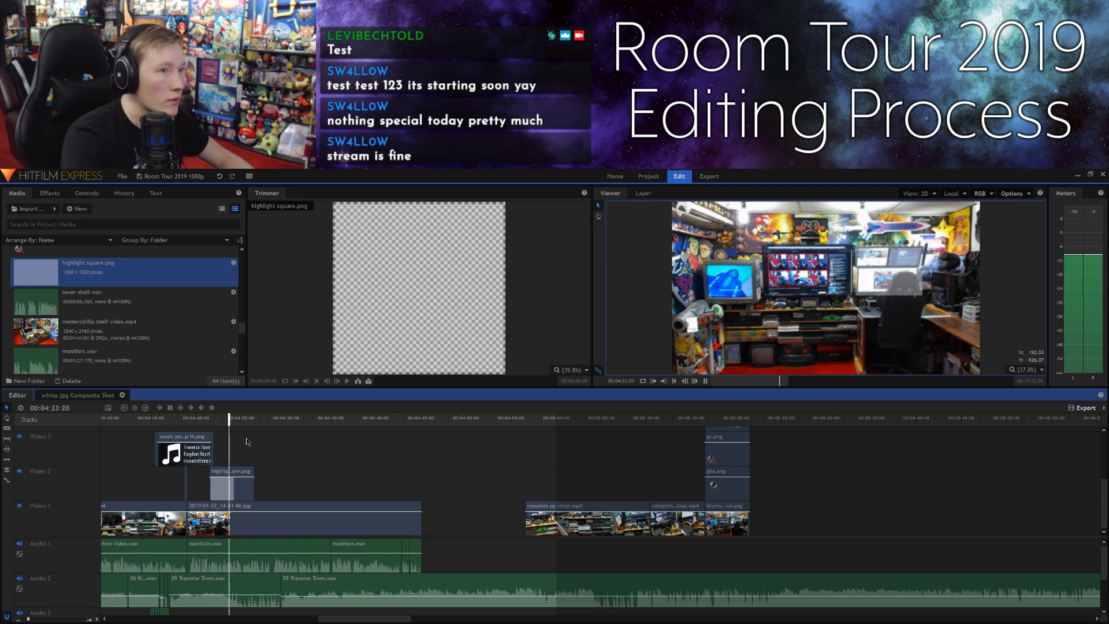
key("space")
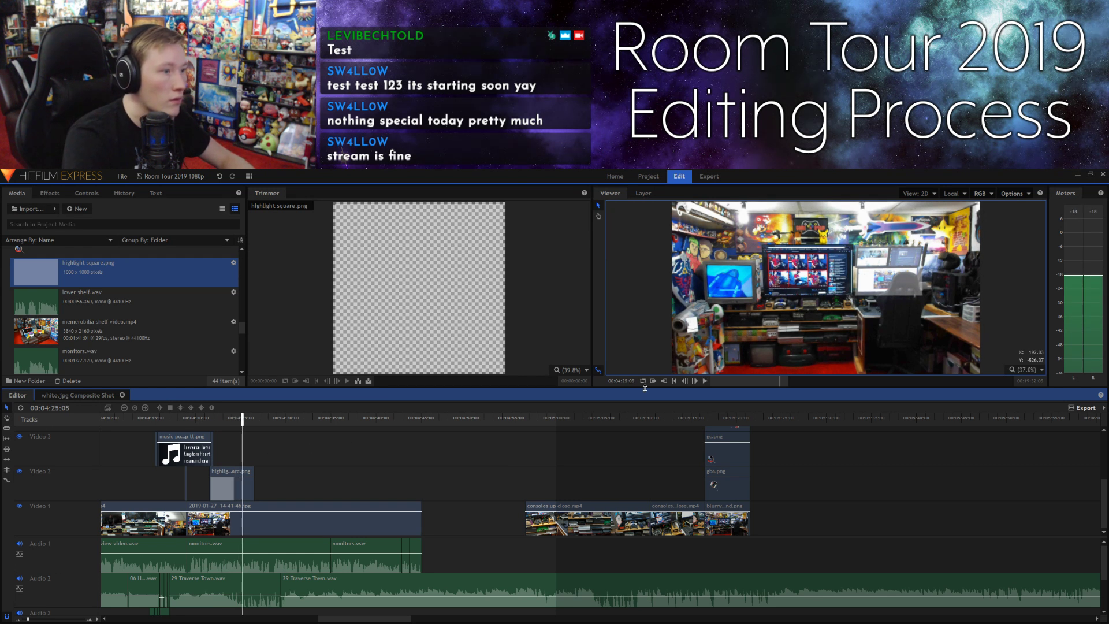
left_click(685, 381)
left_click(686, 380)
left_click(685, 381)
left_click_drag(278, 306, 251, 458)
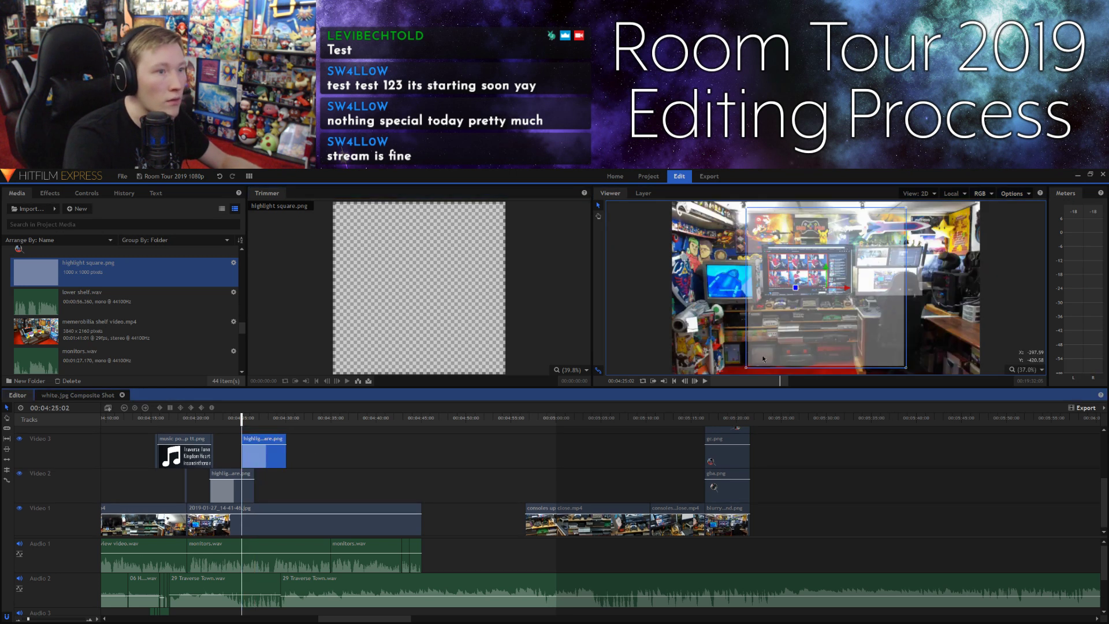
Step: Scale and position the second highlight square so that it covers the large central monitor
left_click_drag(746, 372, 776, 301)
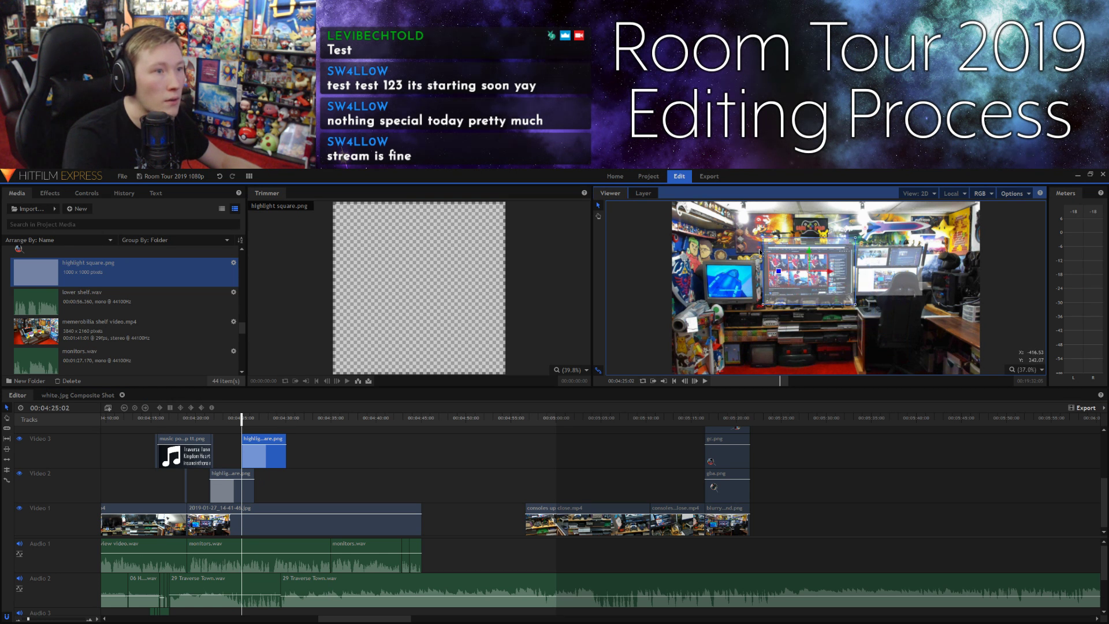
left_click_drag(764, 241, 769, 251)
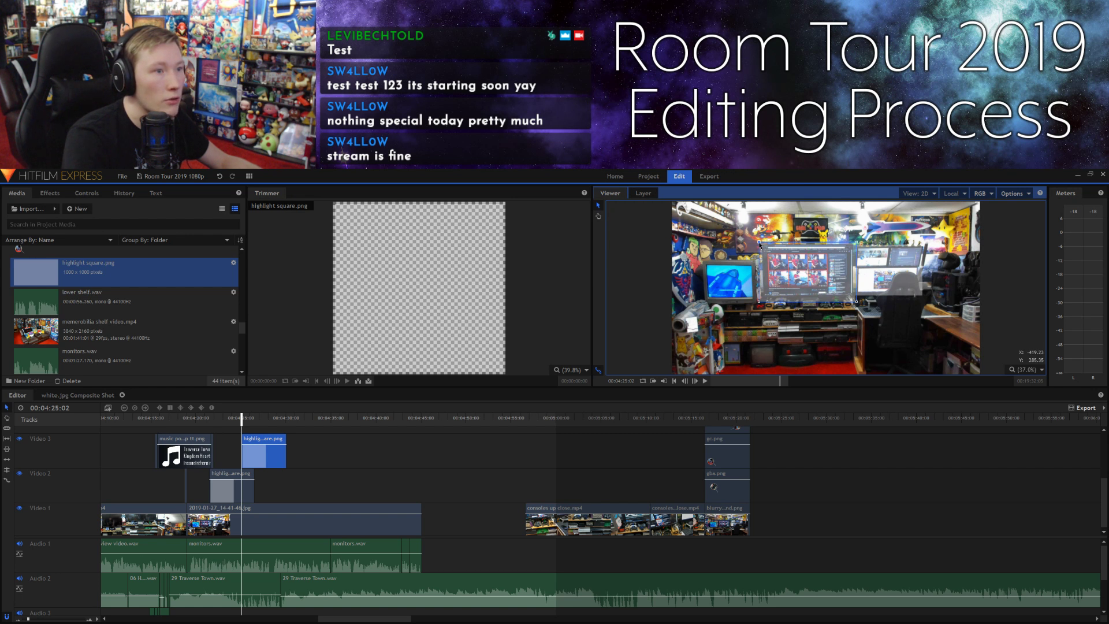
left_click_drag(759, 244, 761, 247)
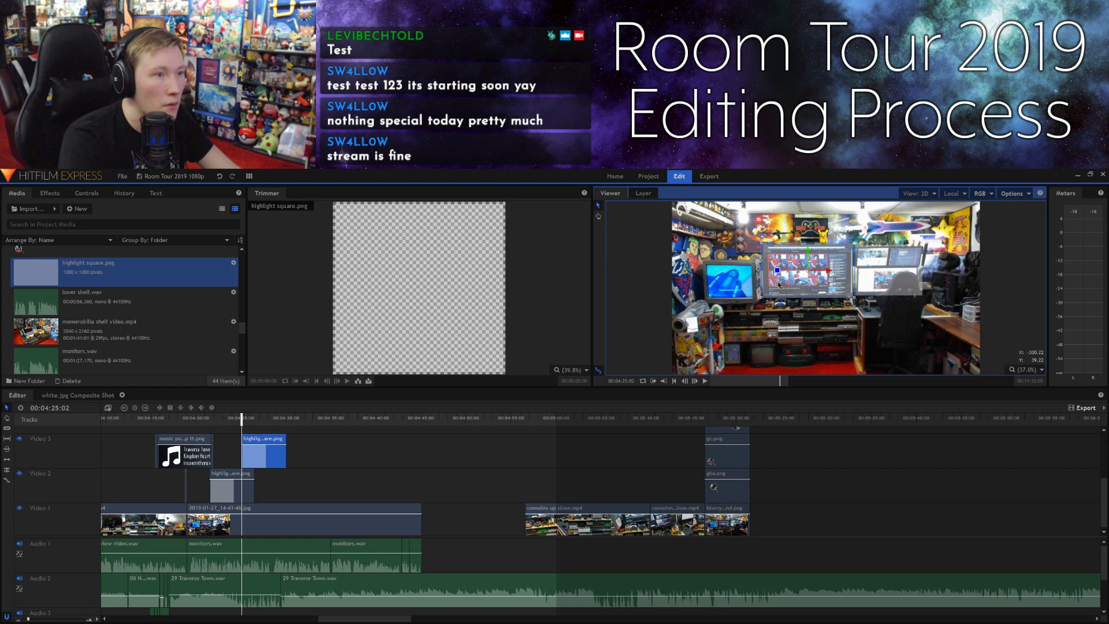
left_click(830, 483)
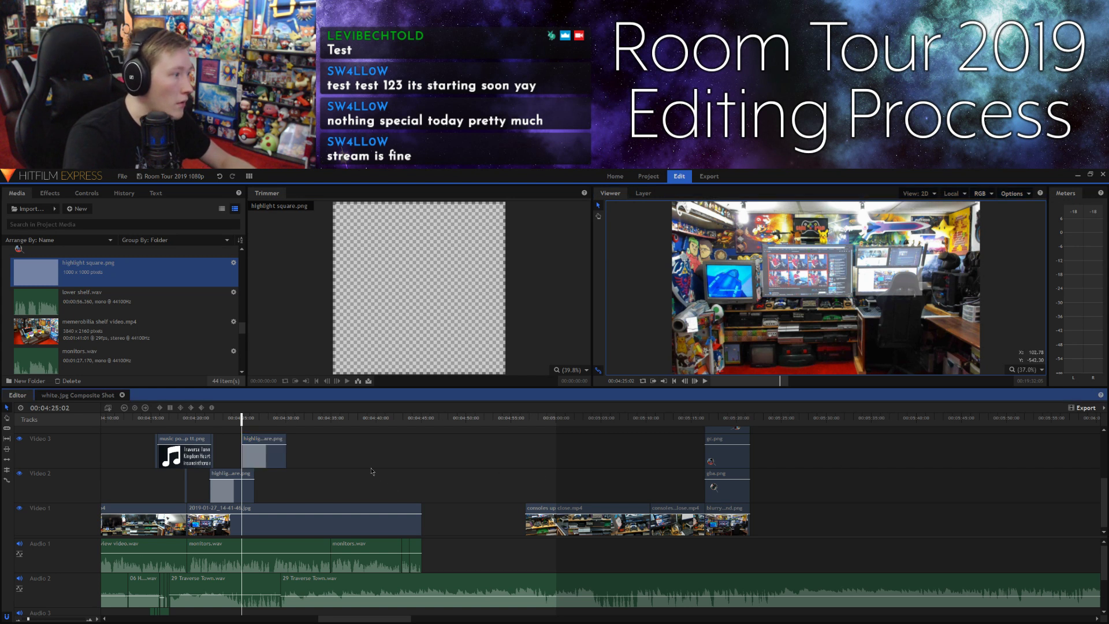
Step: Extend the Video 2 highlight and shorten the Video 3 highlight so that both end at 00:04:28:09
key("space")
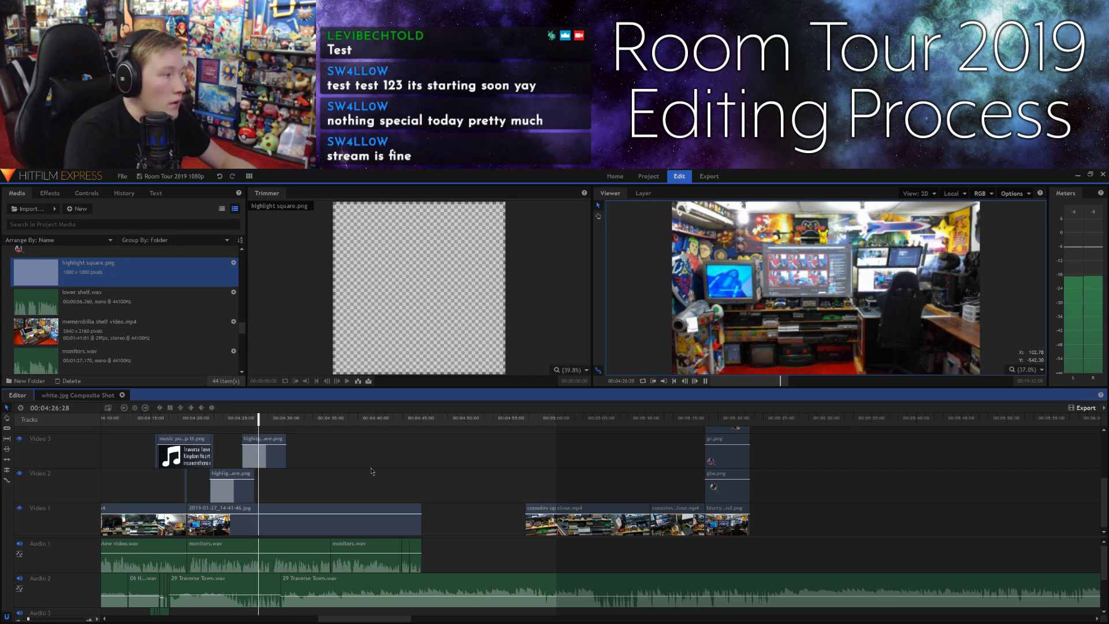
key("space")
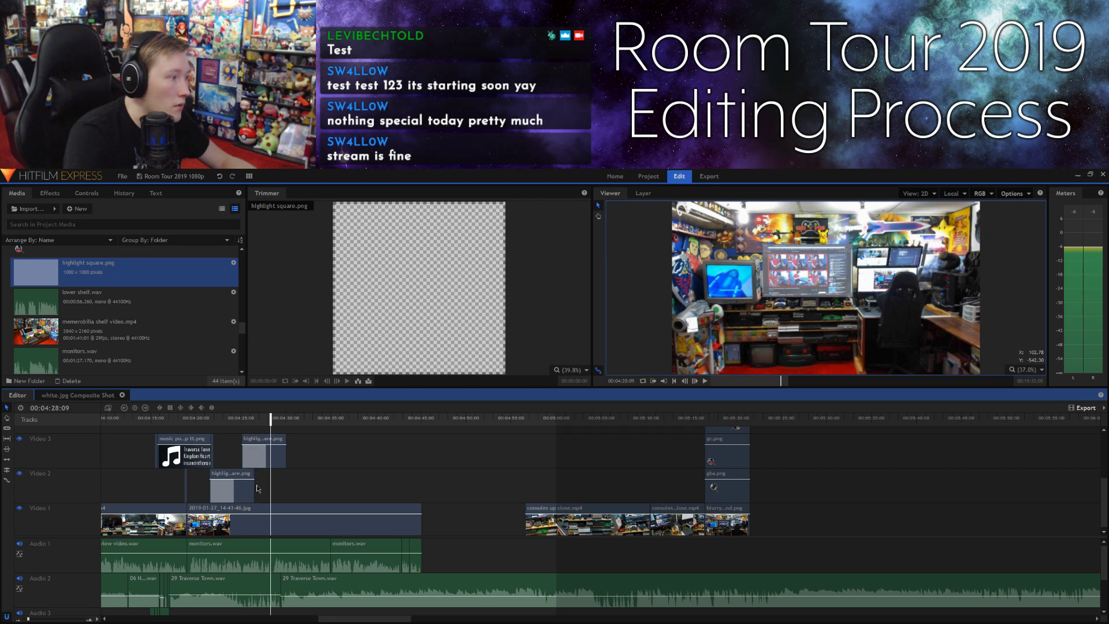
left_click_drag(258, 487, 272, 462)
Step: Find the narration cue for the next screen and place a third highlight square.png on Video 2 at 00:04:29:08
key("space")
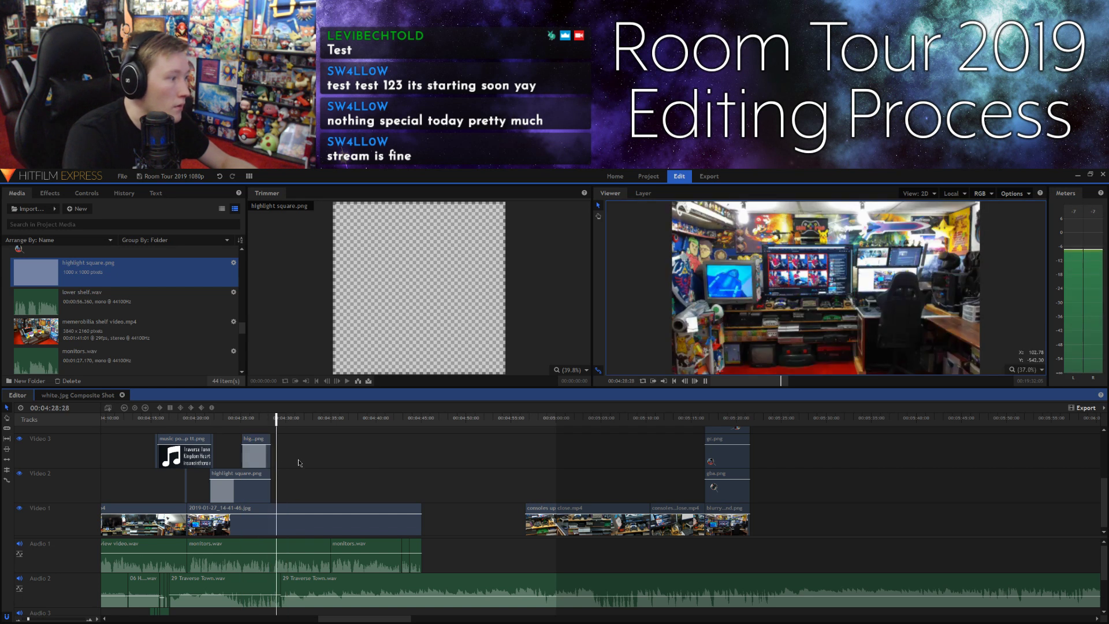
key("space")
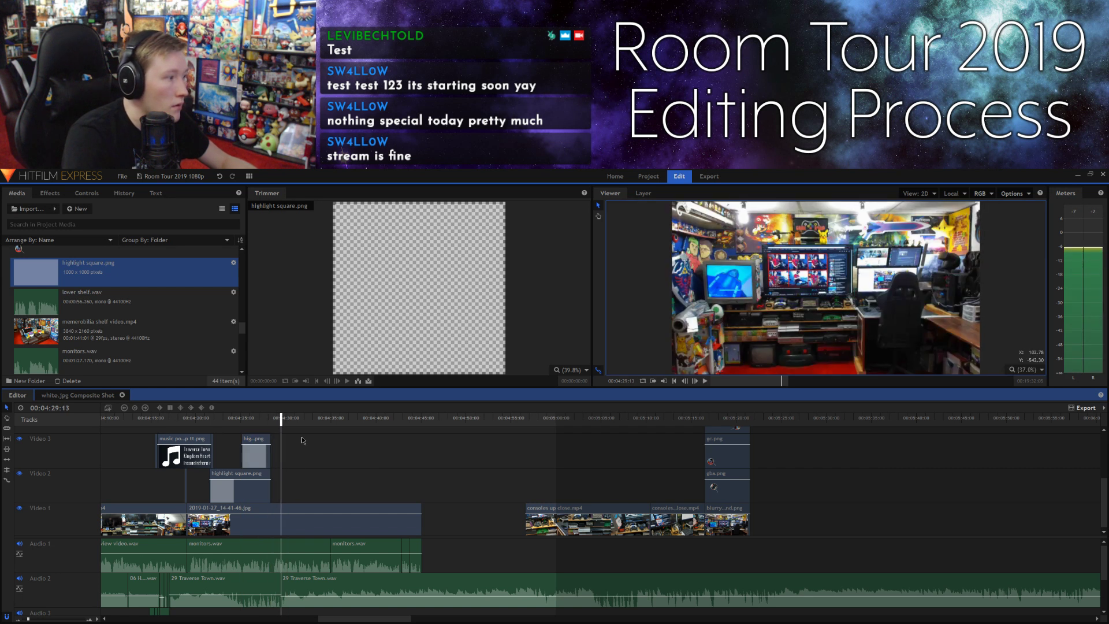
left_click(685, 381)
left_click(685, 381)
left_click(684, 381)
left_click(685, 381)
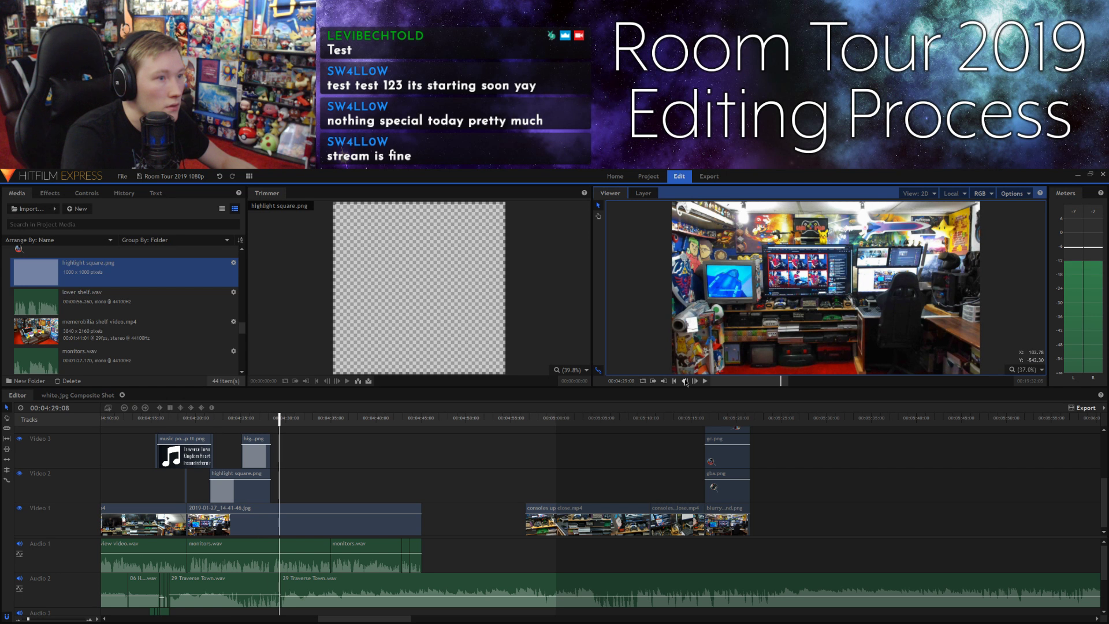
left_click(695, 381)
left_click(684, 381)
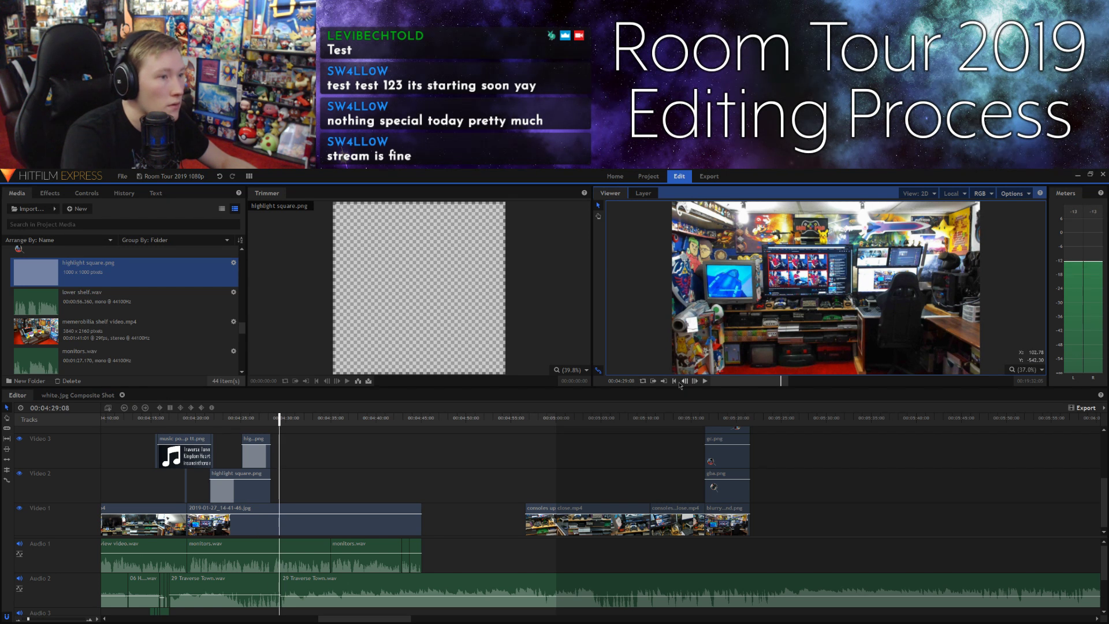
left_click_drag(308, 265, 301, 493)
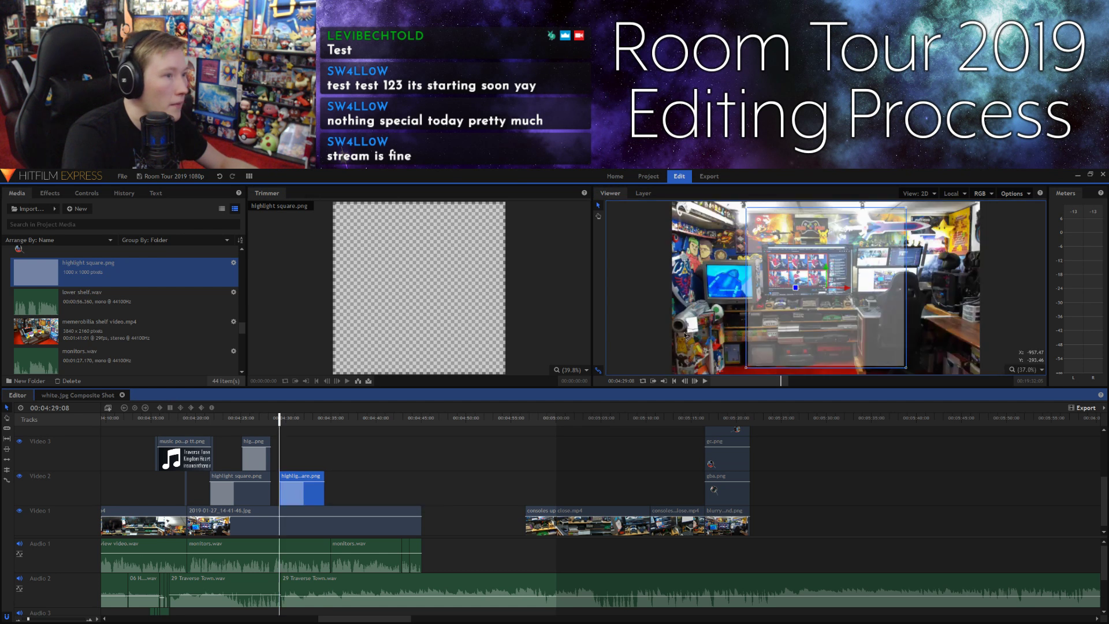
Step: Scale and position the third highlight square so that it covers the CRT television beside the large monitor
left_click_drag(746, 368, 713, 300)
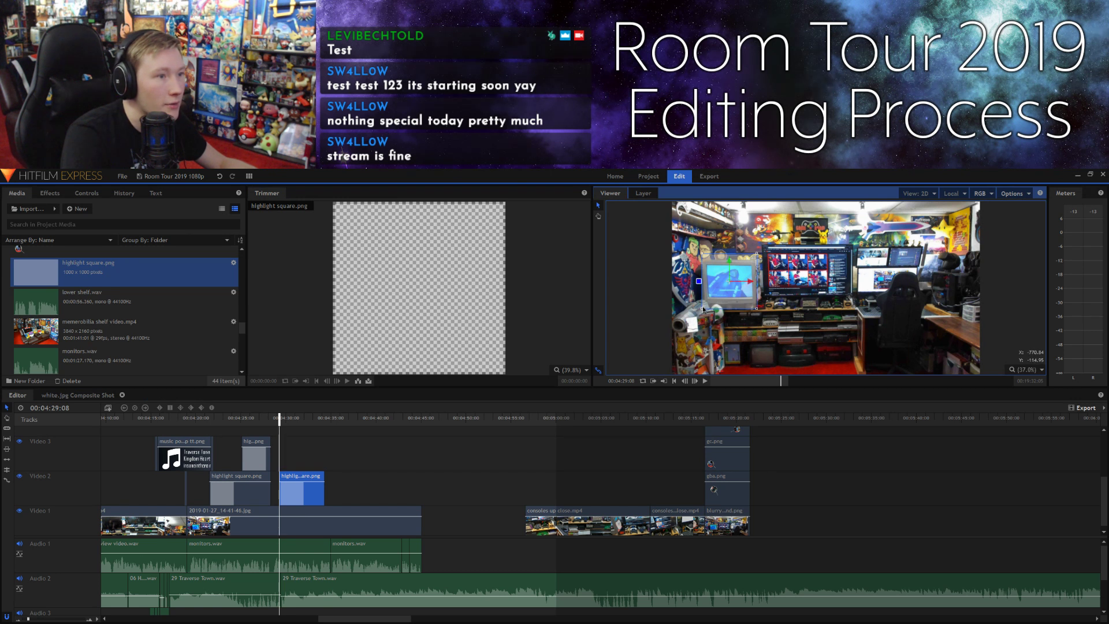
left_click_drag(703, 311, 711, 304)
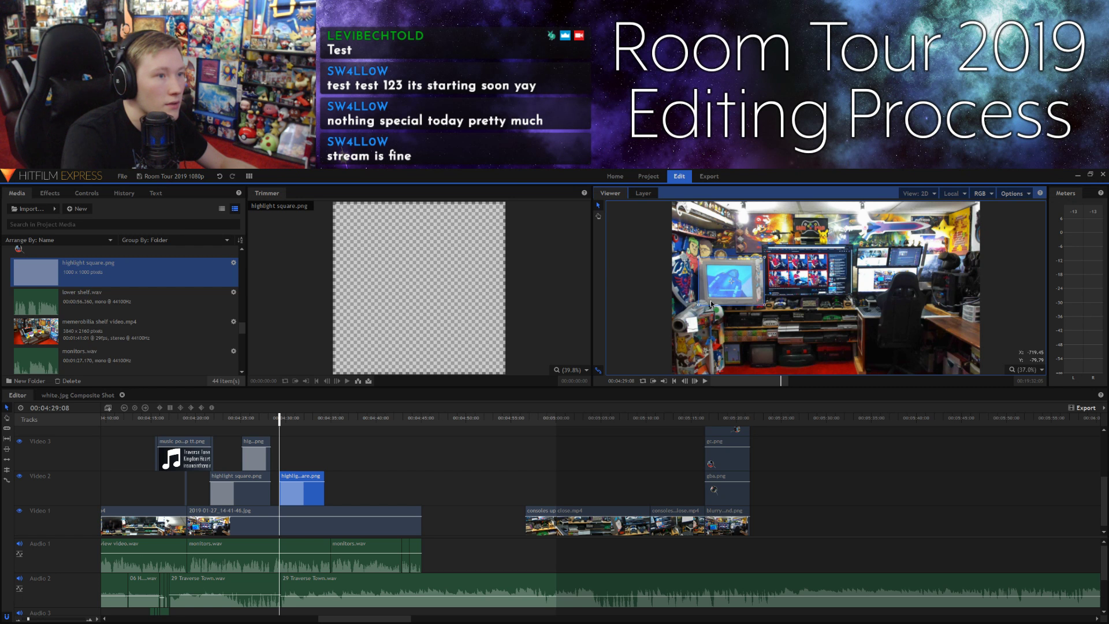
left_click_drag(699, 309, 702, 309)
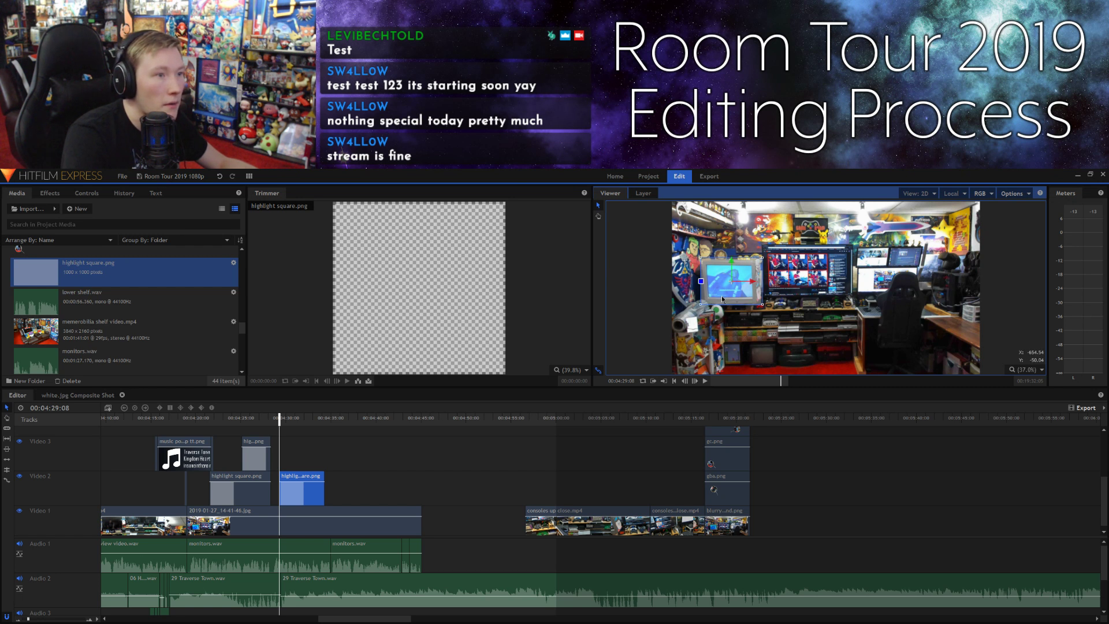
left_click(780, 474)
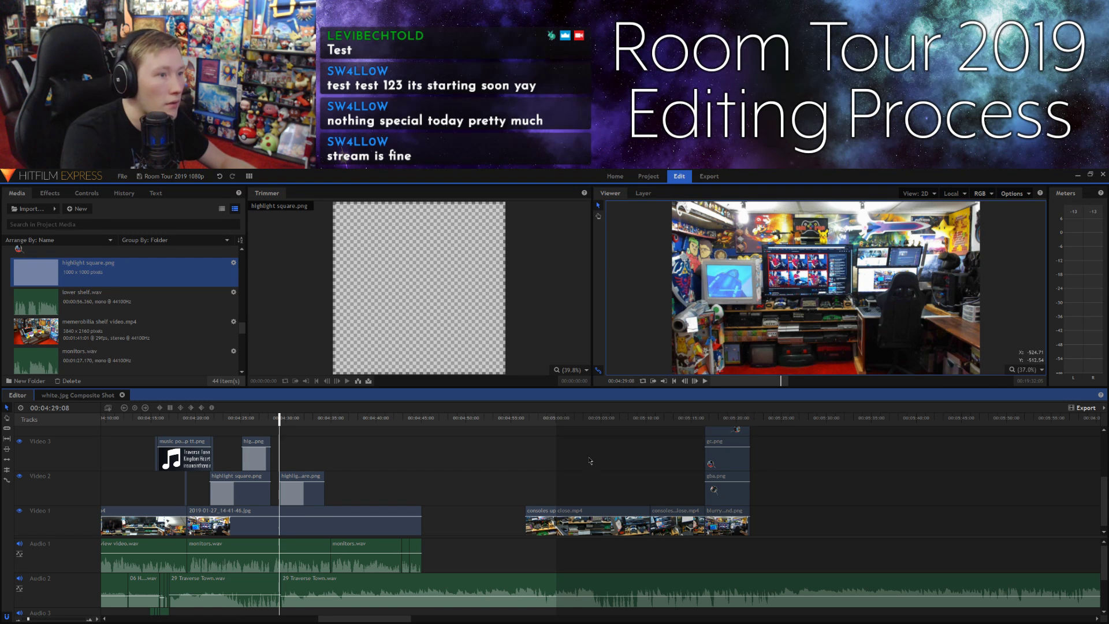
Step: Listen to the narration about the CRT television and extend its highlight clip to 00:04:34:29
key("space")
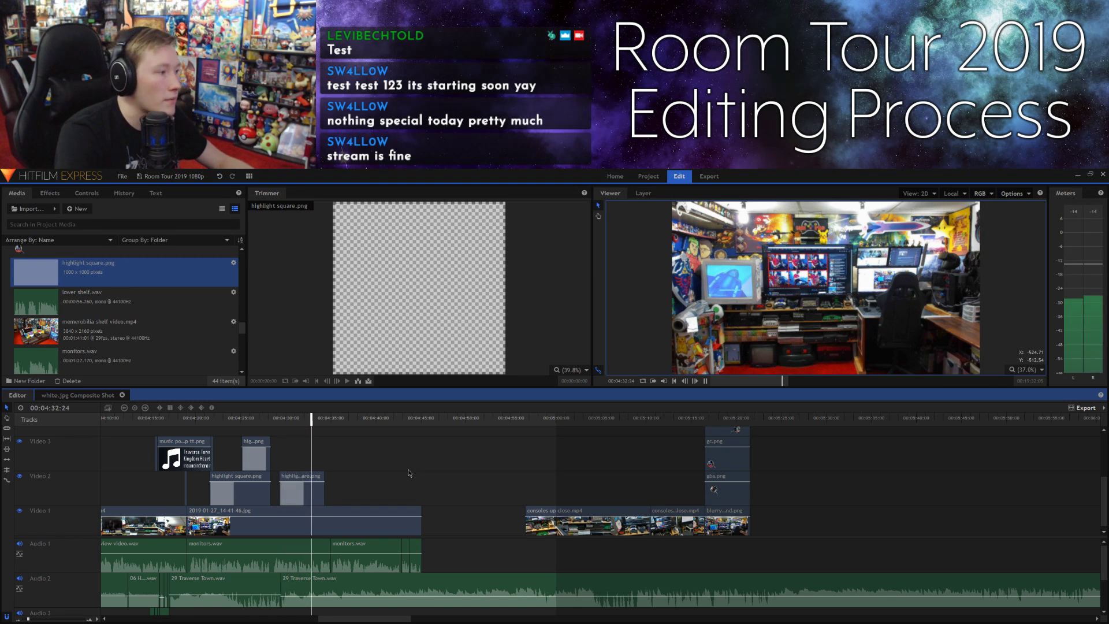
key("space")
left_click_drag(323, 482, 336, 481)
Step: Find the next narration cue after the CRT television and place a fourth highlight square.png on Video 2 at 00:04:37:20
key("space")
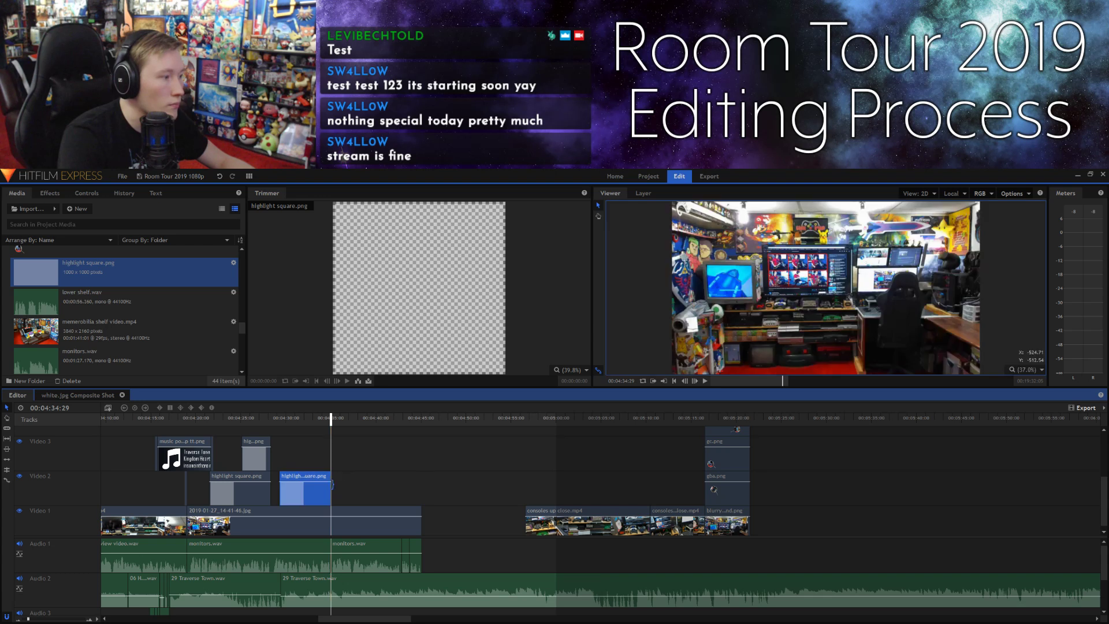
left_click(364, 480)
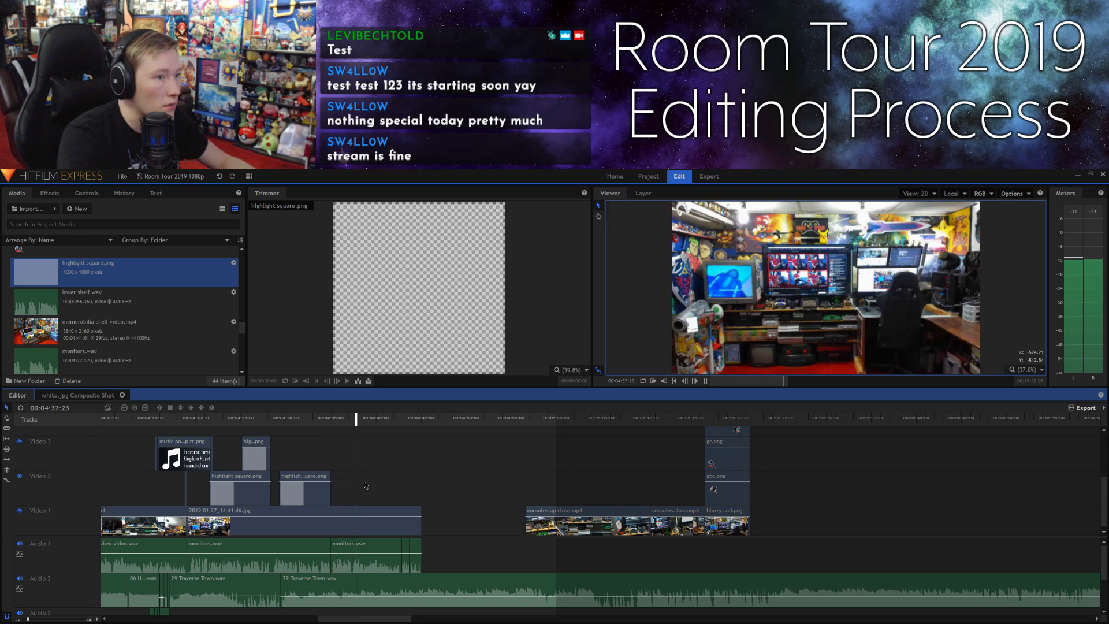
left_click(685, 382)
left_click(685, 382)
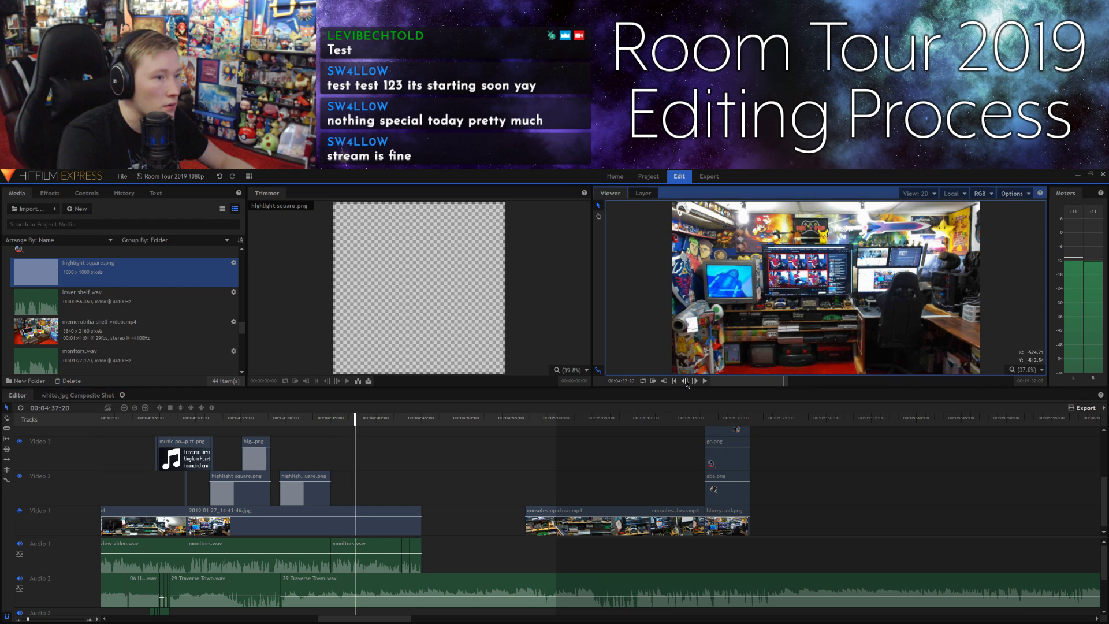
left_click_drag(368, 282, 358, 489)
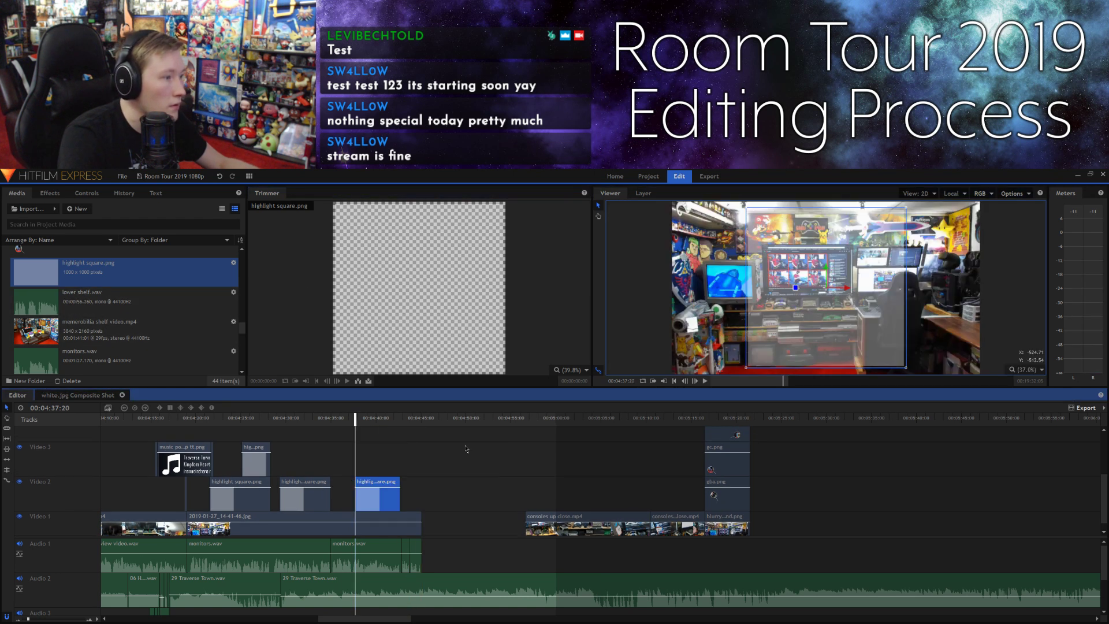
Step: Scale the fourth highlight square down and position it over the small television on the lowest shelf of the desk
left_click(747, 370)
left_click_drag(747, 370, 813, 338)
left_click_drag(827, 299, 759, 366)
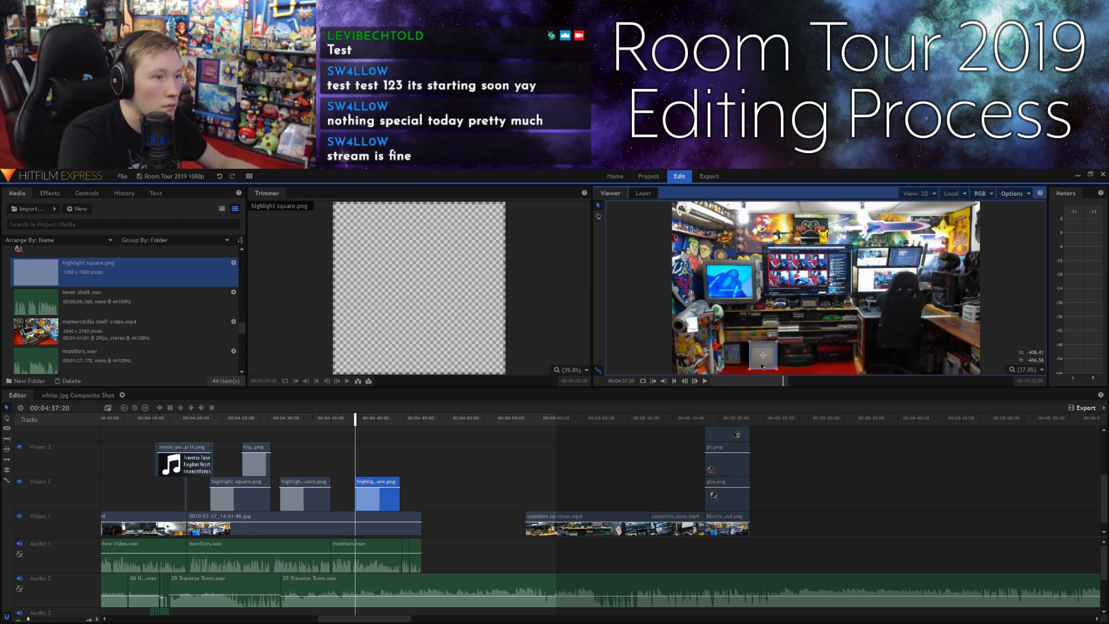
left_click_drag(751, 344, 750, 344)
left_click(691, 460)
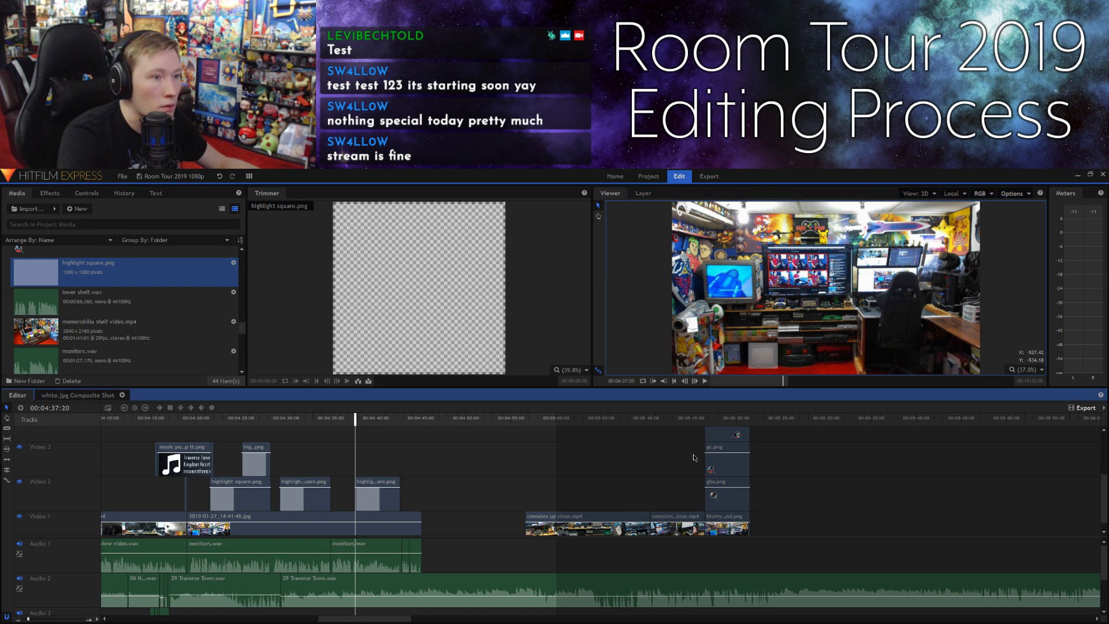
Step: Listen for the end of the small television's mention and split its highlight clip at 00:04:40:01
key("space")
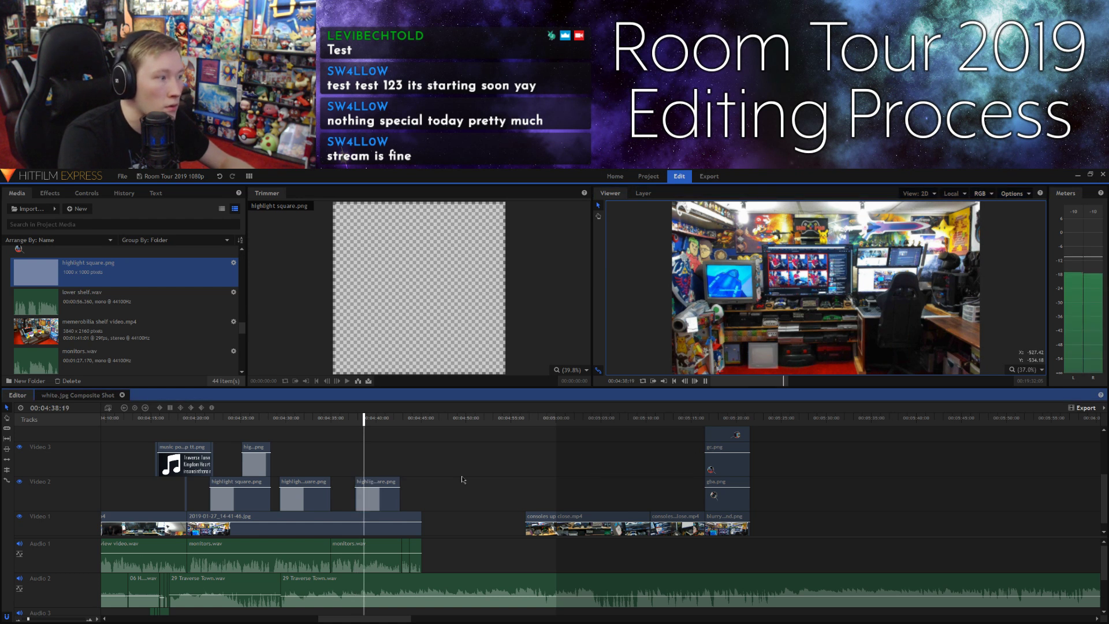
key("space")
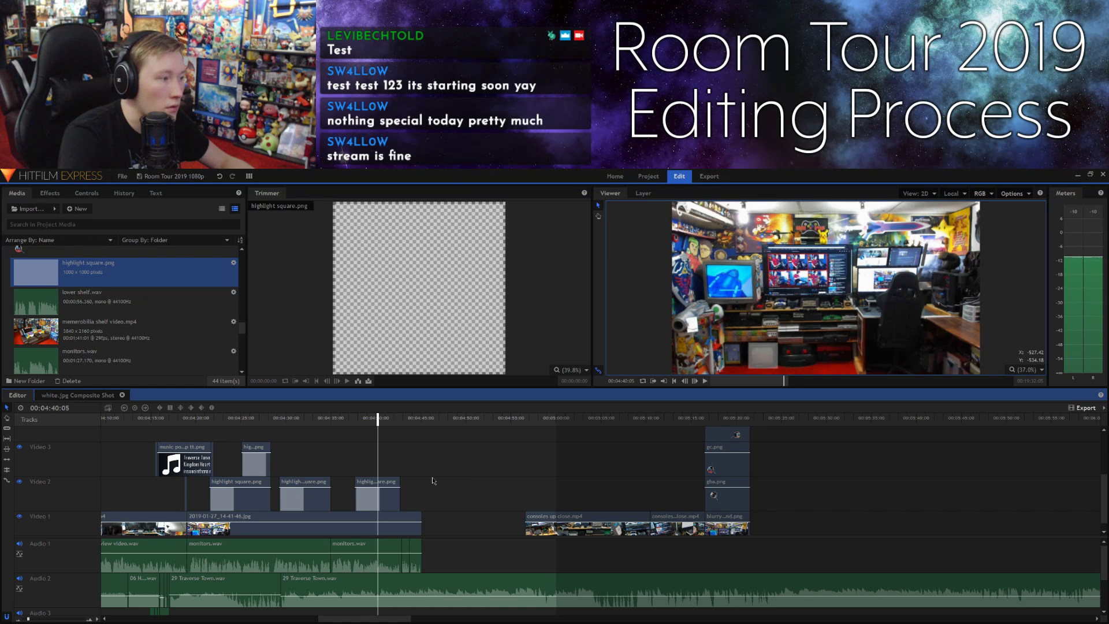
left_click(684, 382)
left_click(685, 381)
left_click(685, 381)
left_click(684, 382)
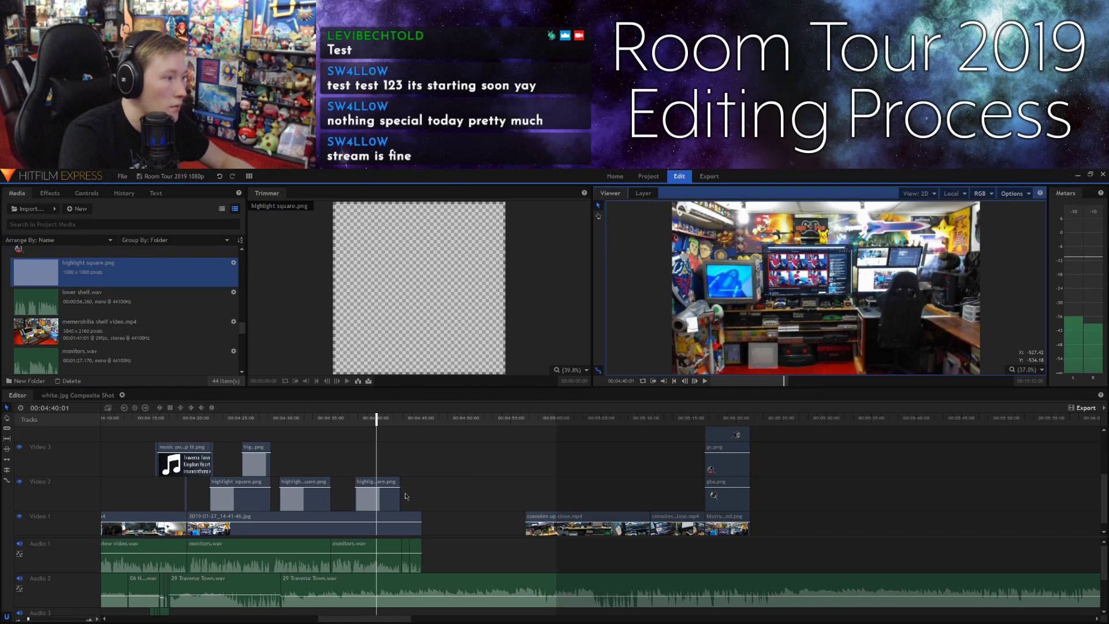
left_click(386, 501)
key("ctrl+shift+d")
left_click(386, 501)
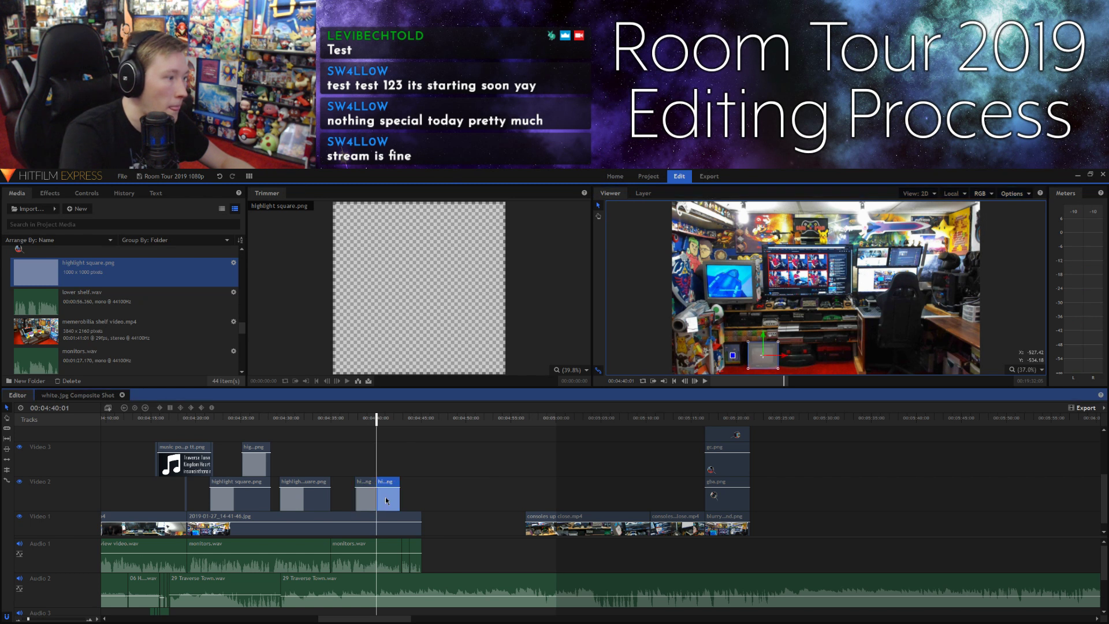
Step: Find the next narration cue and move the split-off second highlight piece so that it starts at 00:04:40:14
left_click_drag(387, 501, 397, 500)
left_click(445, 484)
key("space")
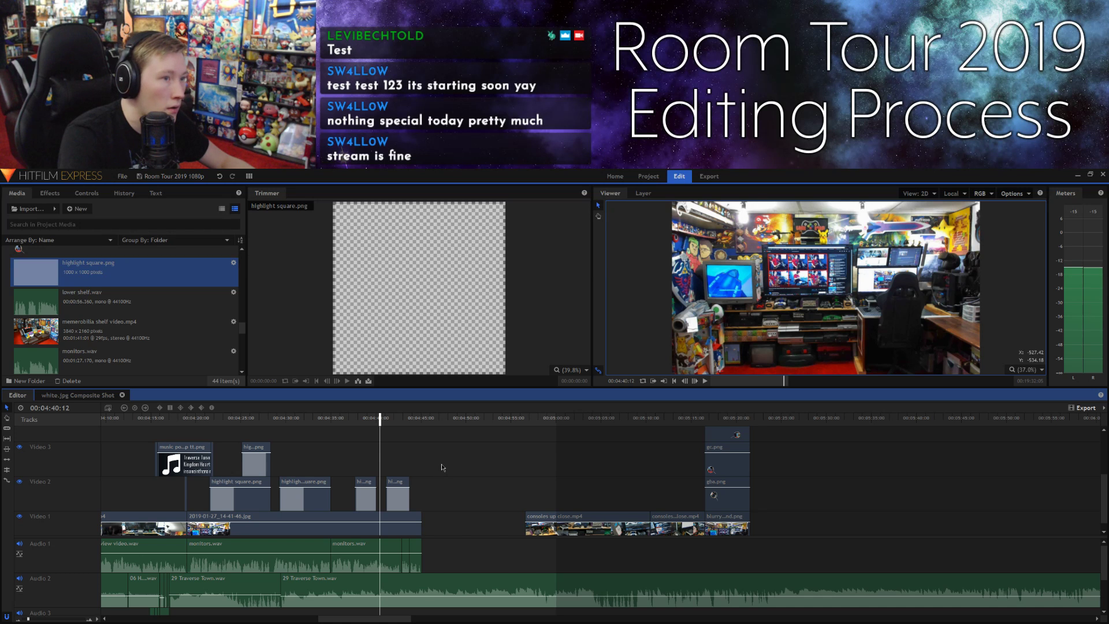
left_click(686, 382)
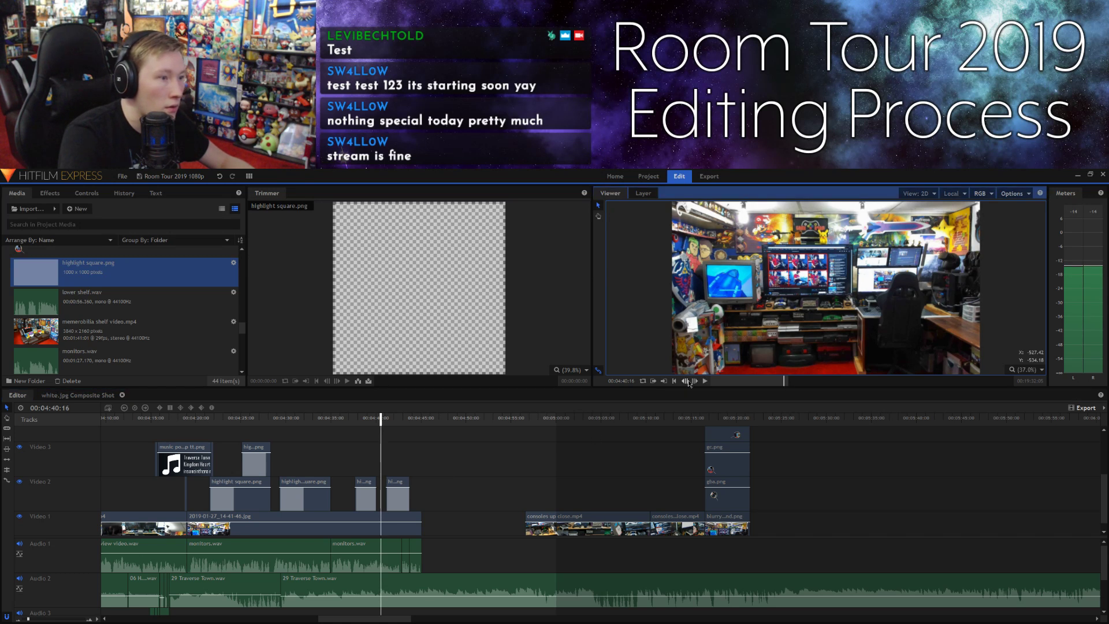
left_click_drag(399, 498, 392, 498)
Step: Reshape and position the moved highlight so that it covers the lower device beside the small television on the lowest shelf
left_click_drag(783, 362, 809, 365)
left_click(800, 446)
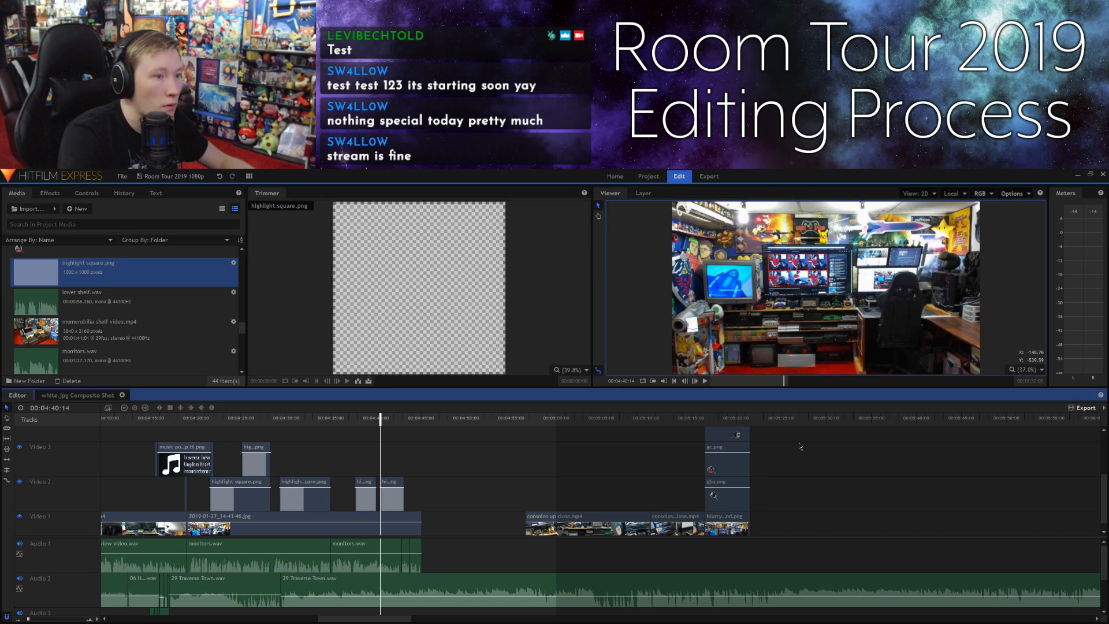
left_click(795, 364)
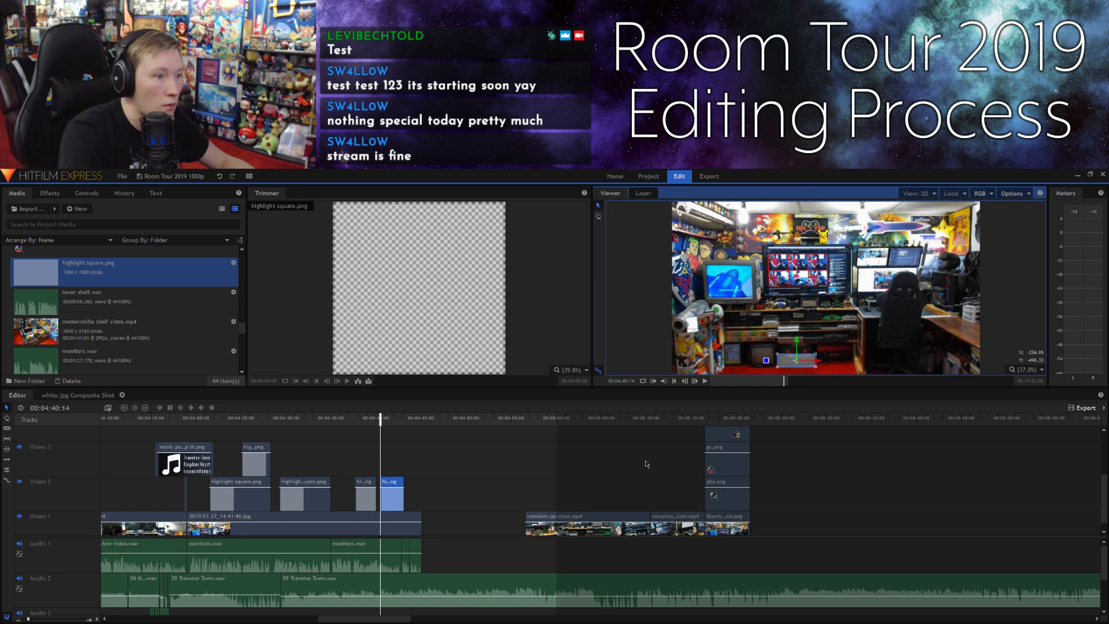
Step: Listen to the narration about the lower device and trim its highlight clip to end at 00:04:42:19
left_click(617, 466)
key("space")
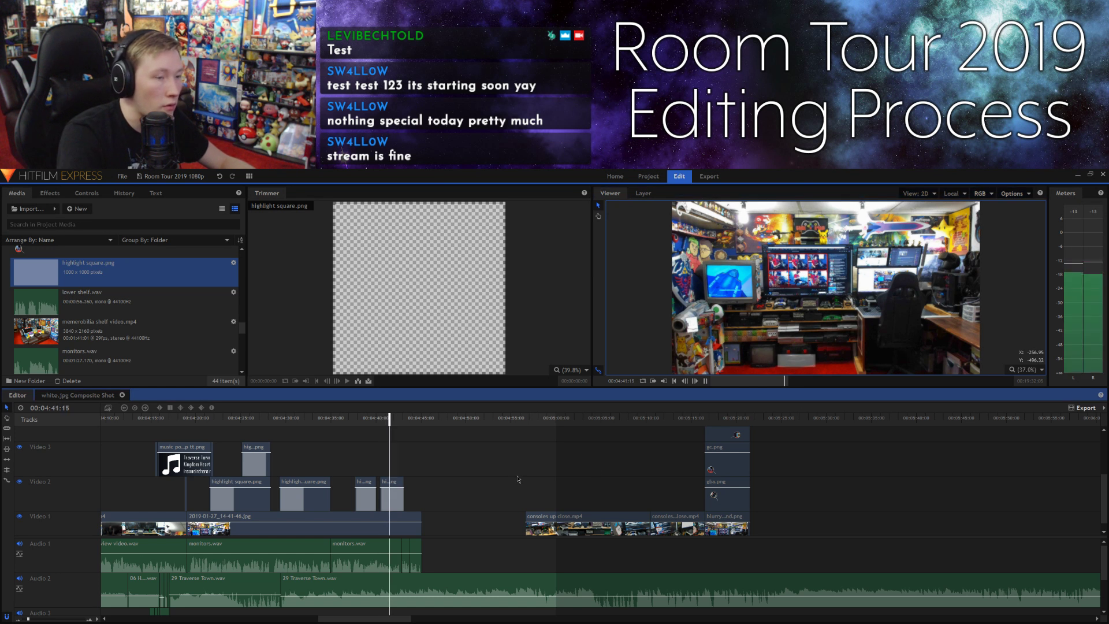
key("space")
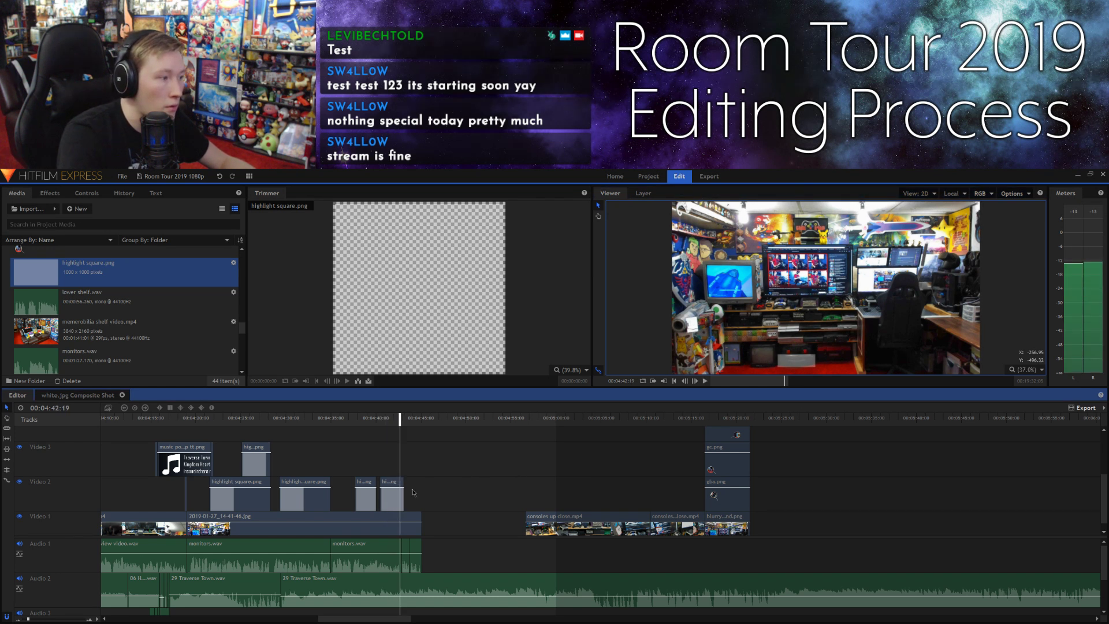
left_click_drag(408, 482, 400, 483)
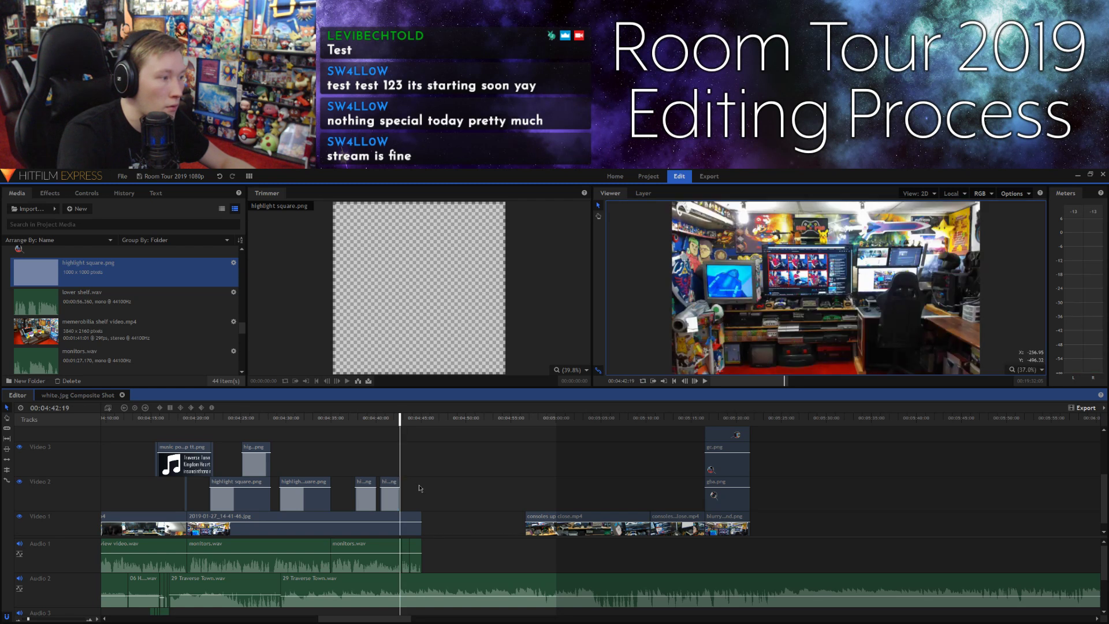
Step: Find the following narration cue and place another highlight square.png on Video 2 at 00:04:43:22
key("space")
key("space")
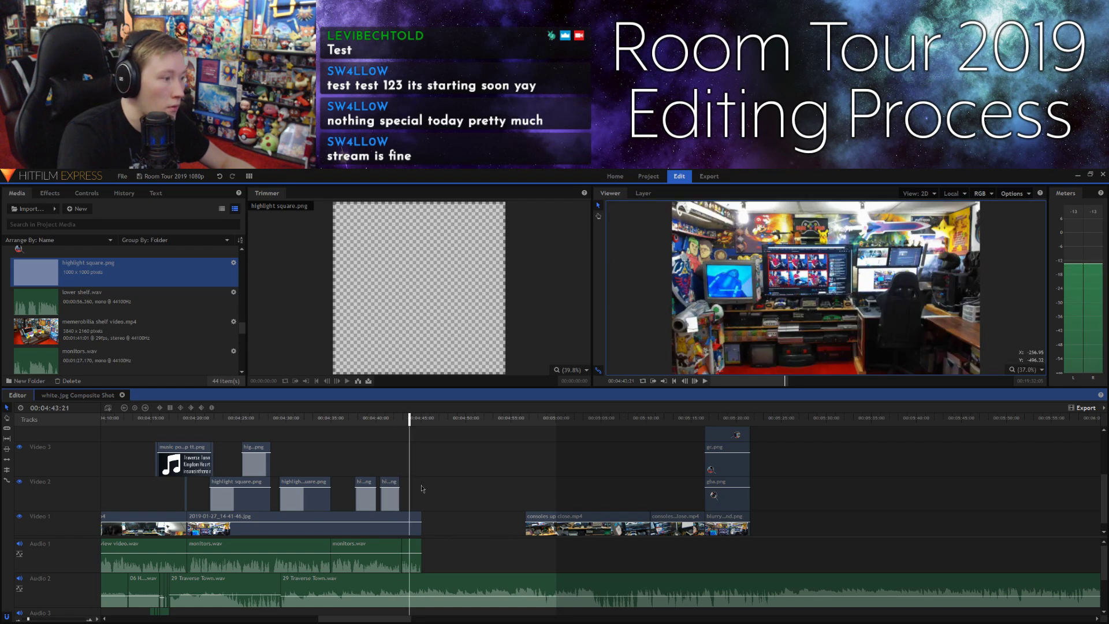
key("space")
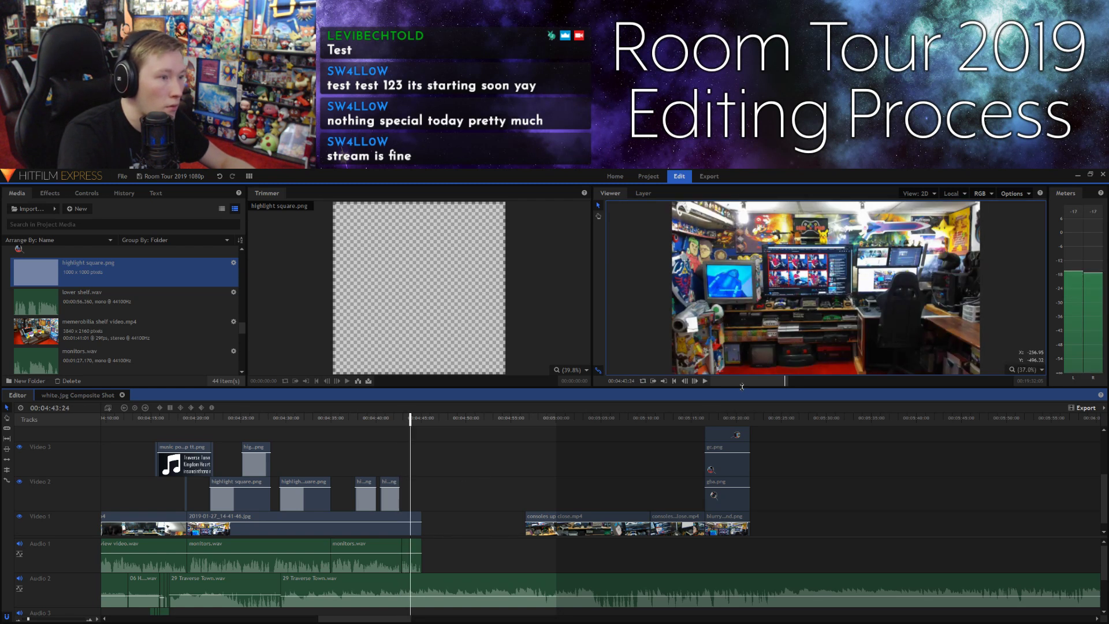
left_click(685, 380)
left_click(685, 381)
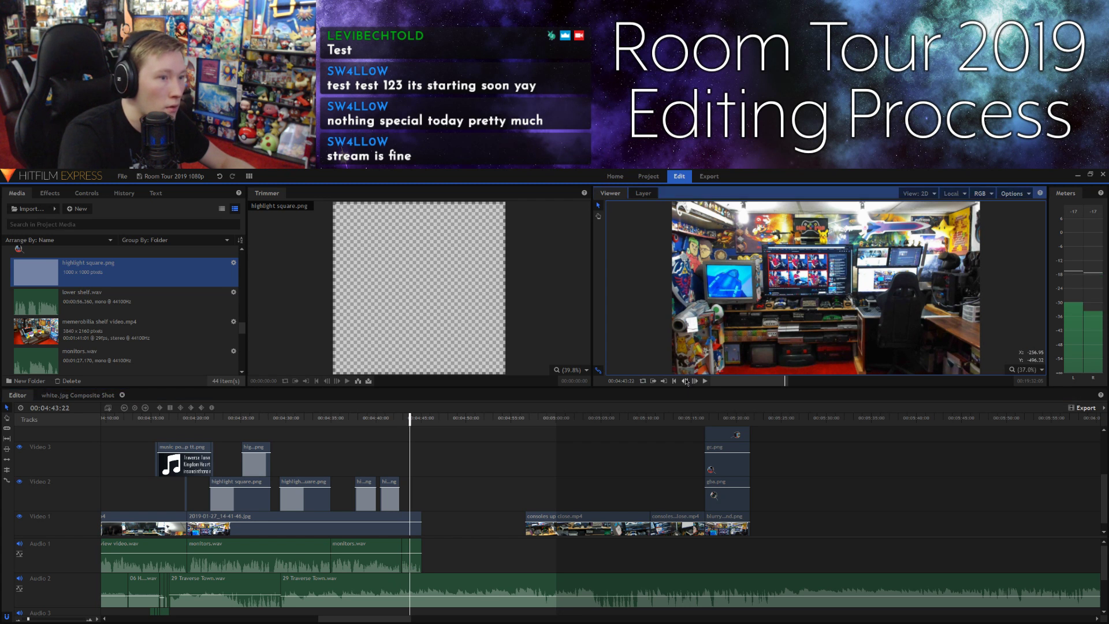
left_click_drag(345, 279, 412, 503)
Step: Scale and position the new highlight square so that it covers the upper device in the middle of the lowest shelf
left_click_drag(745, 369, 799, 334)
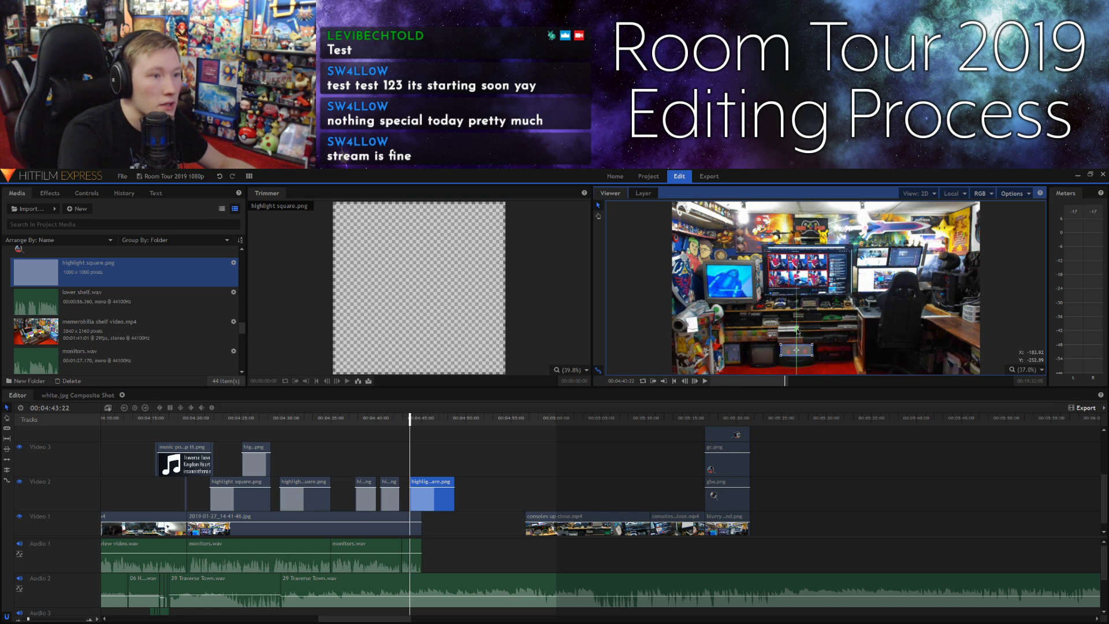
left_click(814, 513)
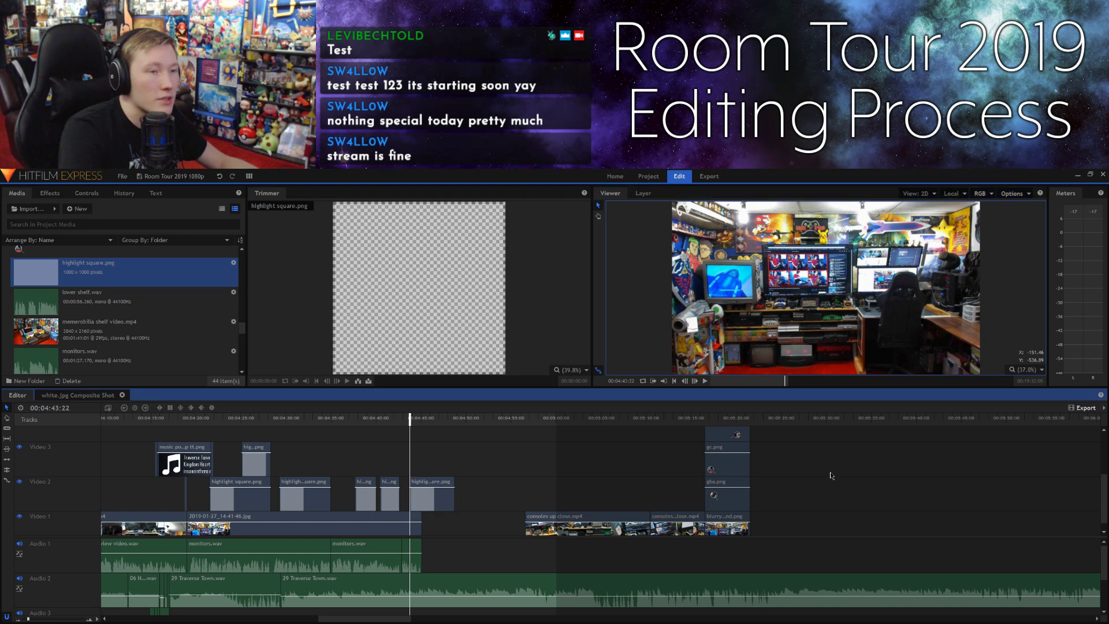
left_click(446, 486)
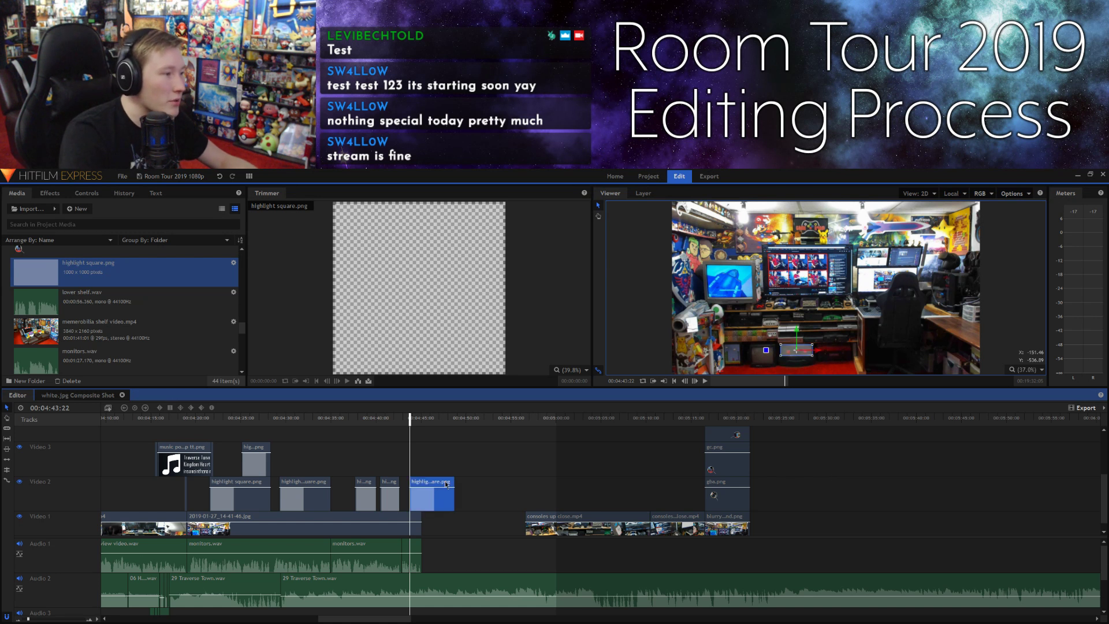
Step: Split the last highlight at 00:04:46:16 and move its second piece to Video 3 directly above the first piece
left_click(423, 420)
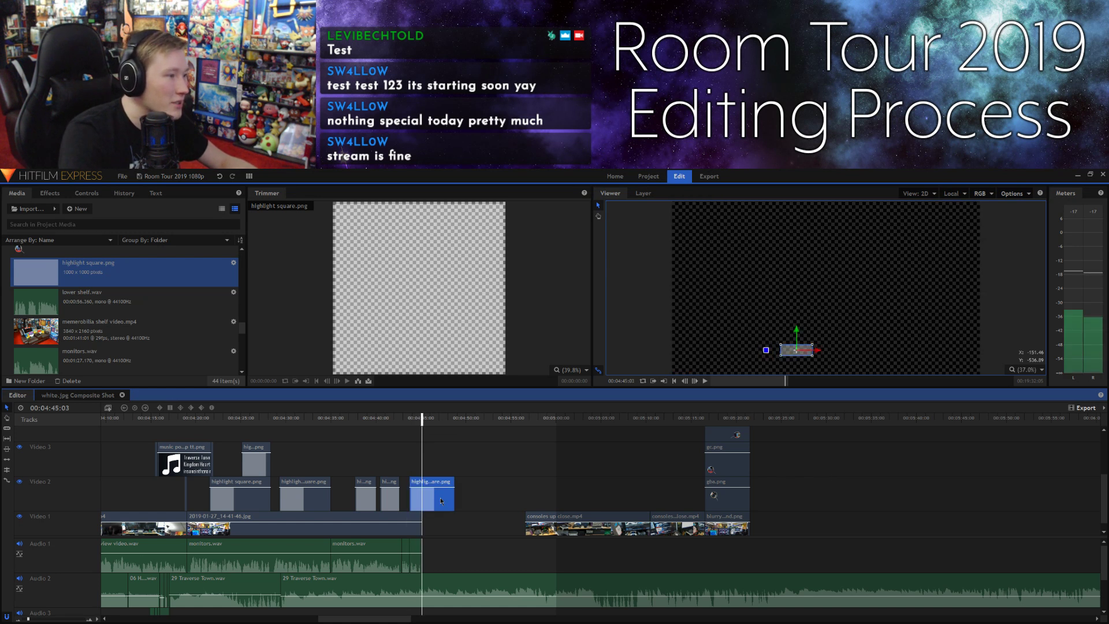
left_click(436, 420)
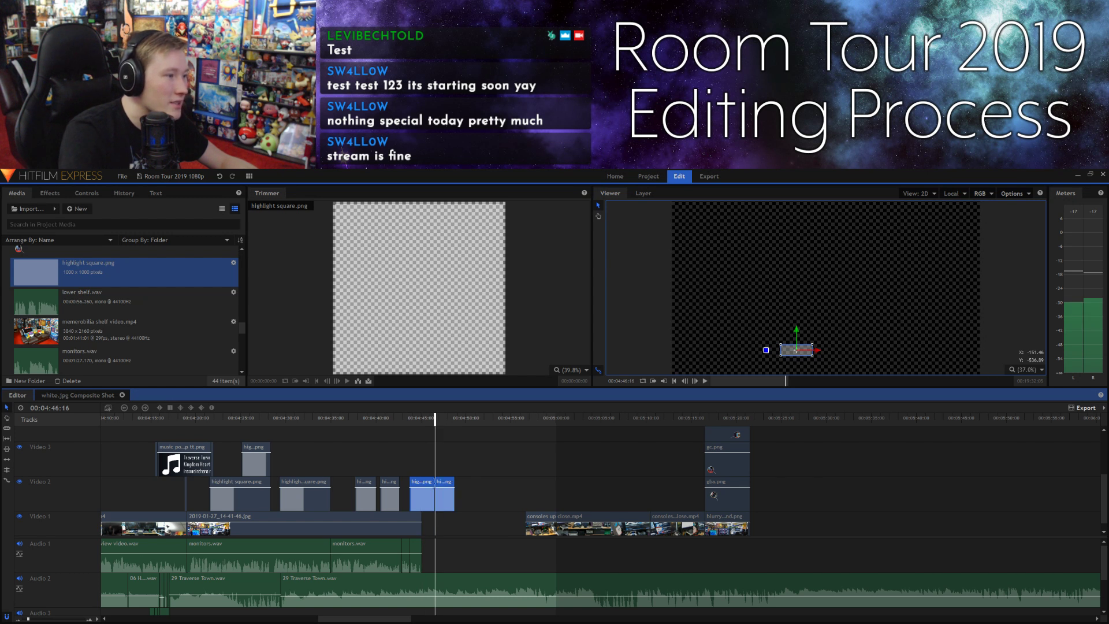
left_click(455, 482)
left_click_drag(452, 484, 426, 453)
left_click(411, 420)
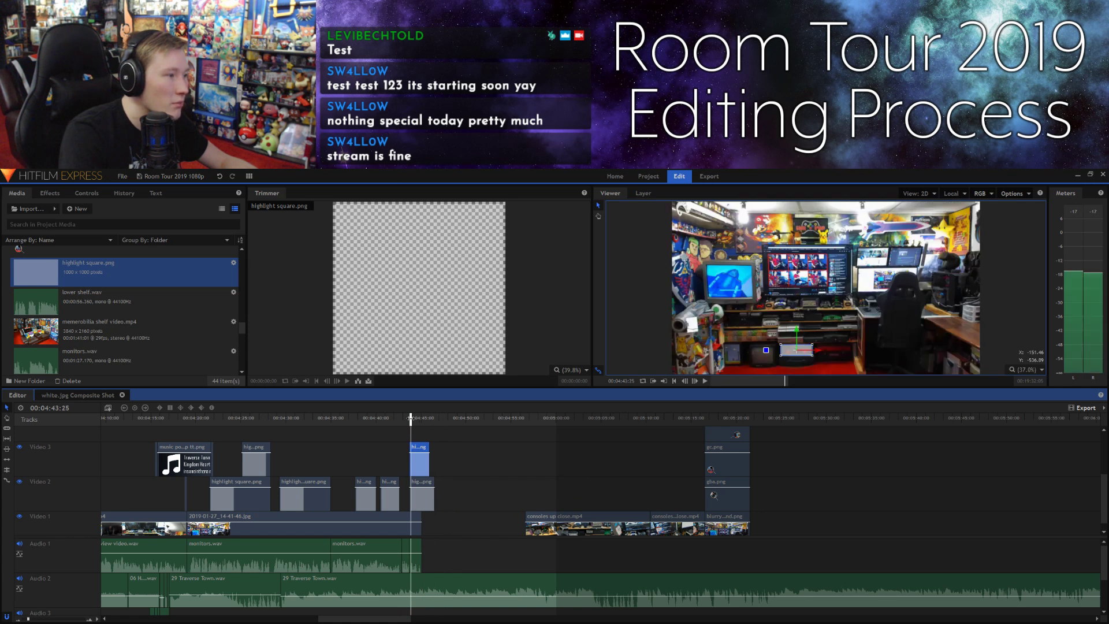
Step: Position and resize the Video 3 highlight so that it covers the neighbouring television further along the lowest shelf
left_click(450, 459)
left_click(420, 459)
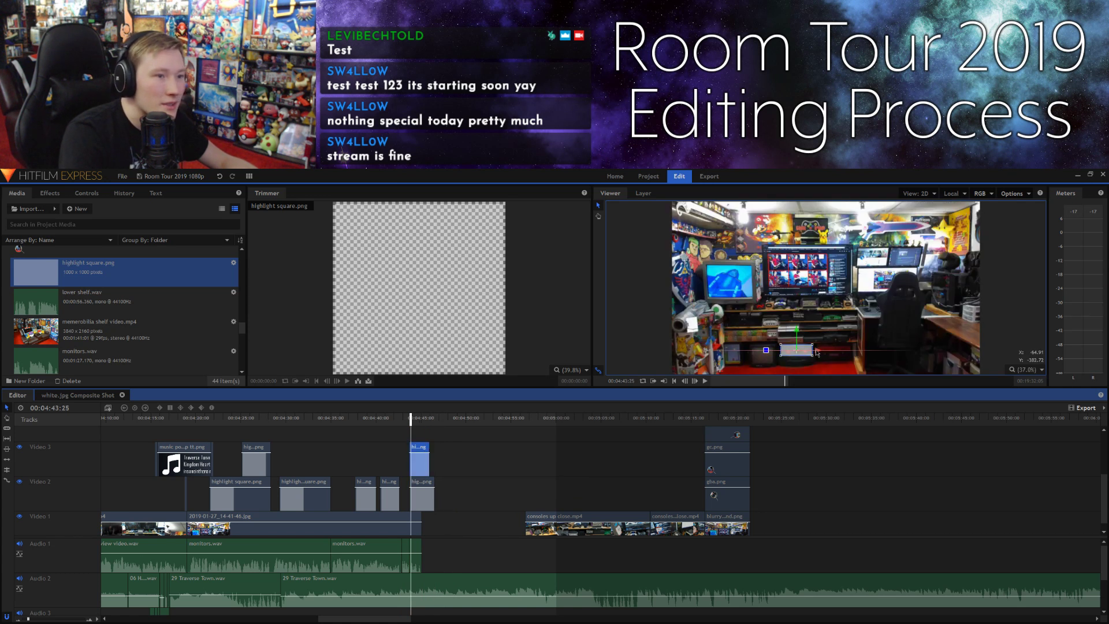
left_click_drag(825, 352, 852, 351)
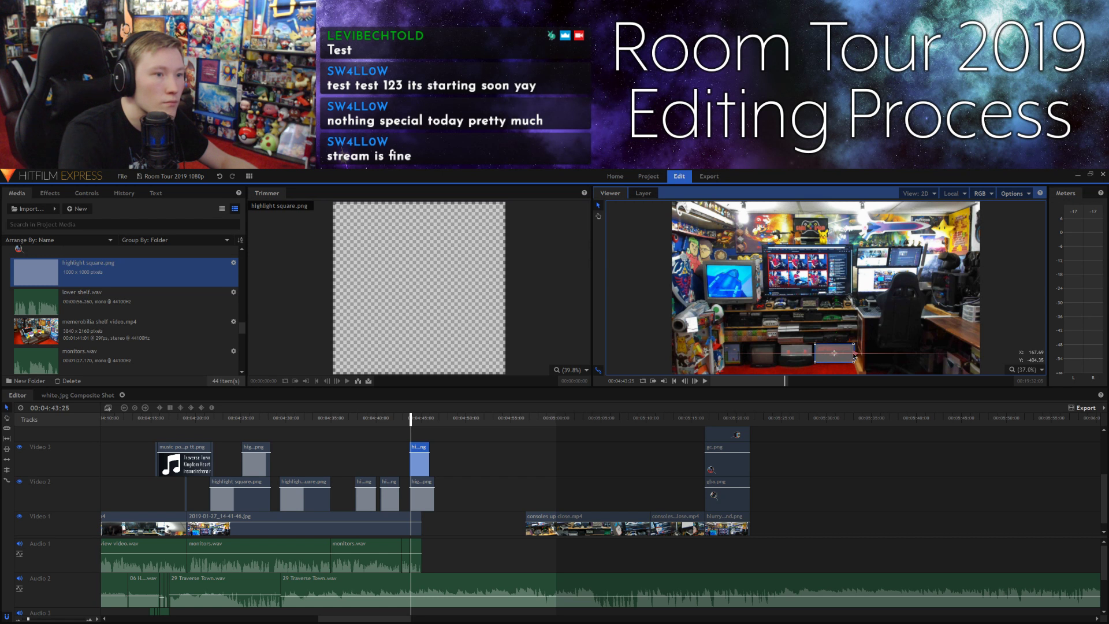
left_click(832, 464)
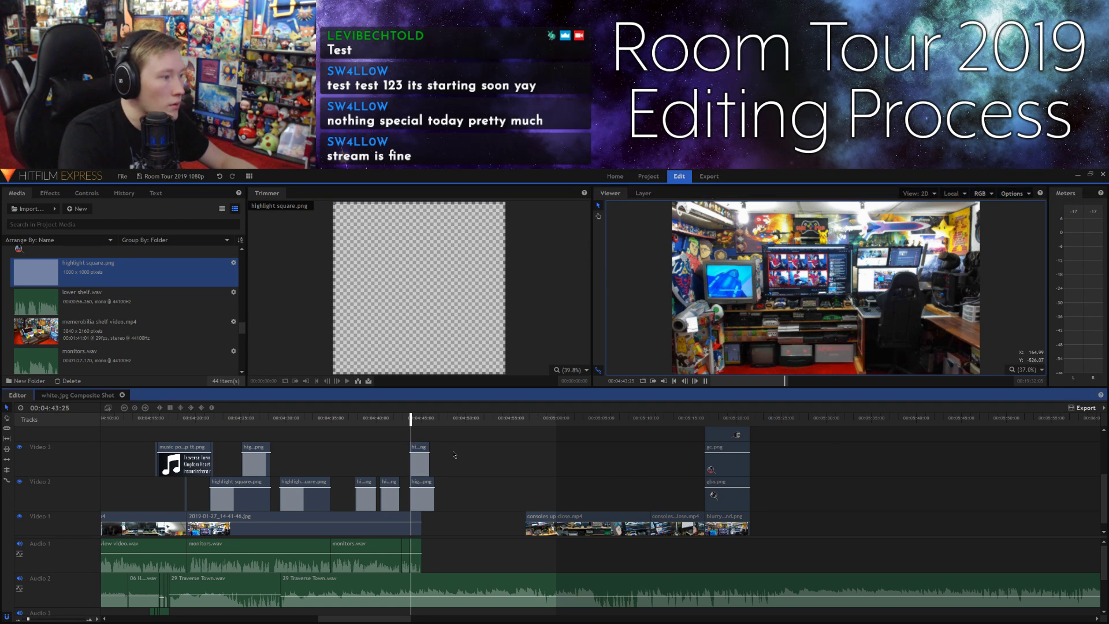
Step: Trim the stacked highlights on Video 2 and Video 3 so that both end together with the overview still
key("space")
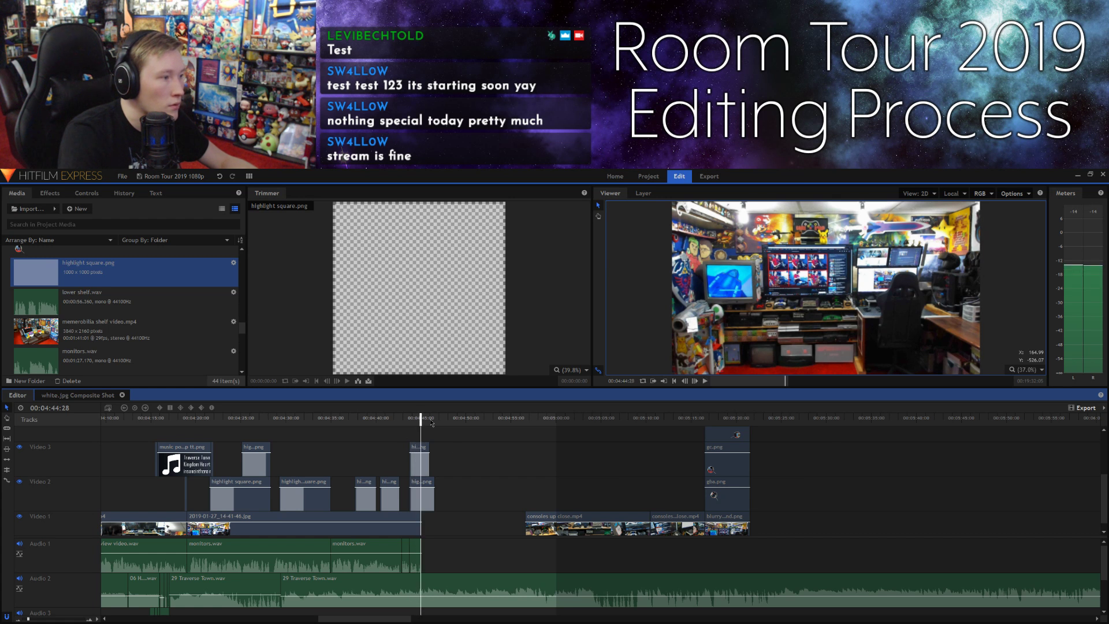
key("space")
left_click(429, 462)
left_click_drag(438, 488, 422, 488)
Step: Play back the highlighted overview section from 00:04:19:26 and replay the part around 00:04:38 to check the narration timing
left_click_drag(183, 423, 201, 424)
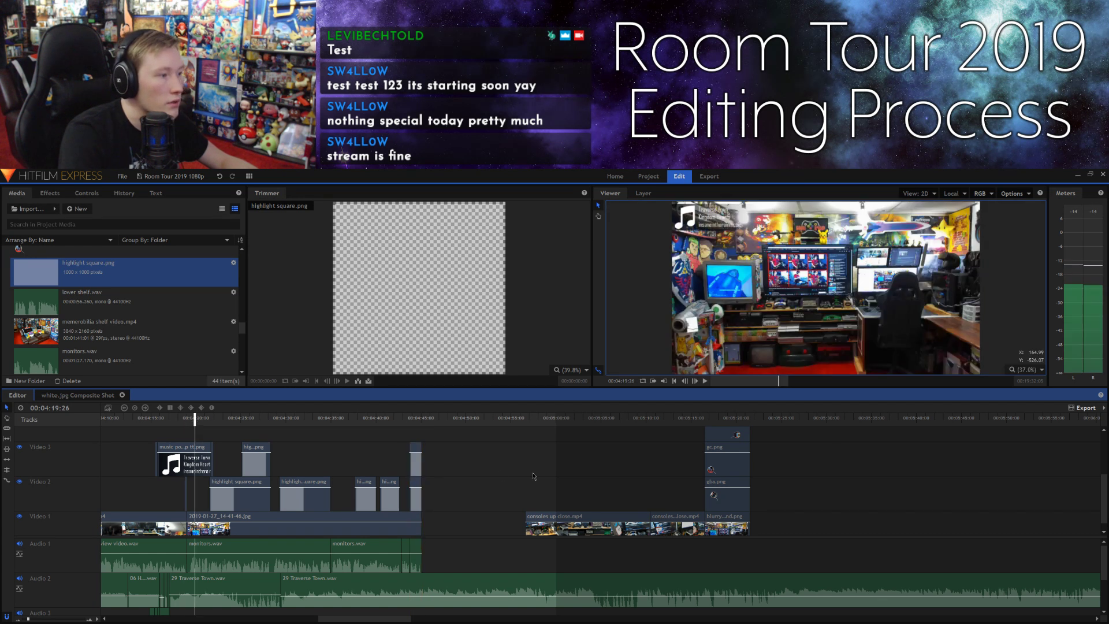
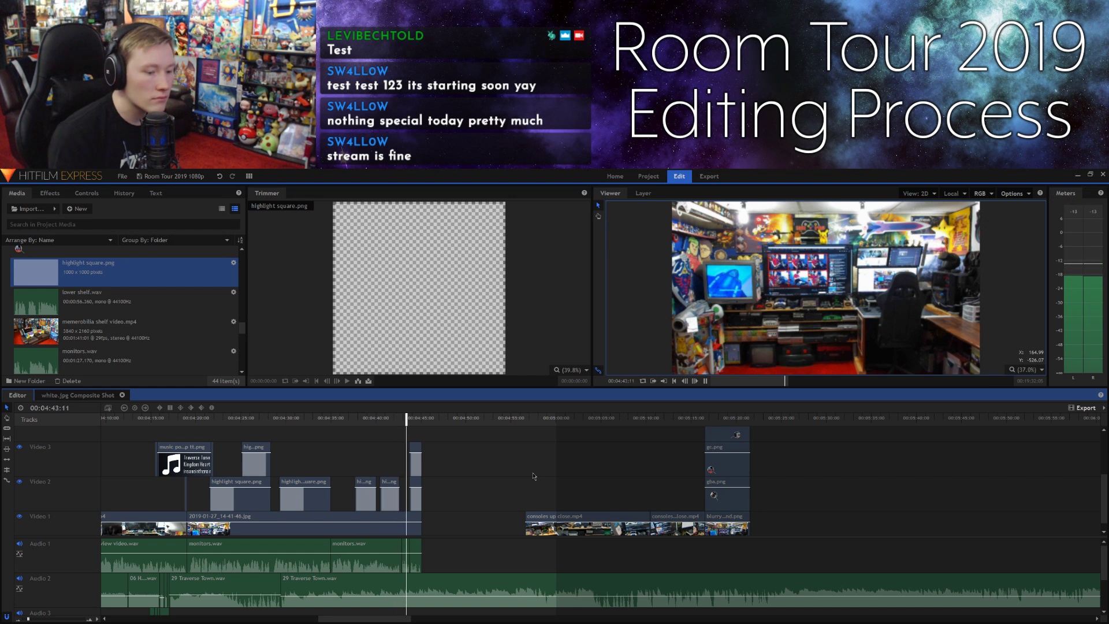
key("space")
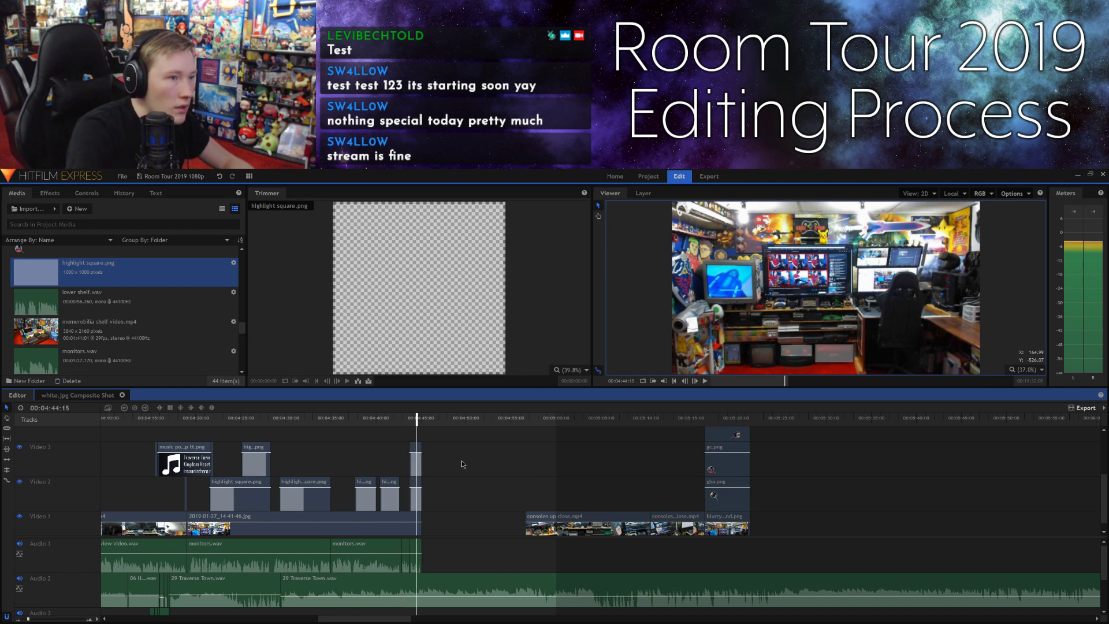
left_click(350, 419)
key("space")
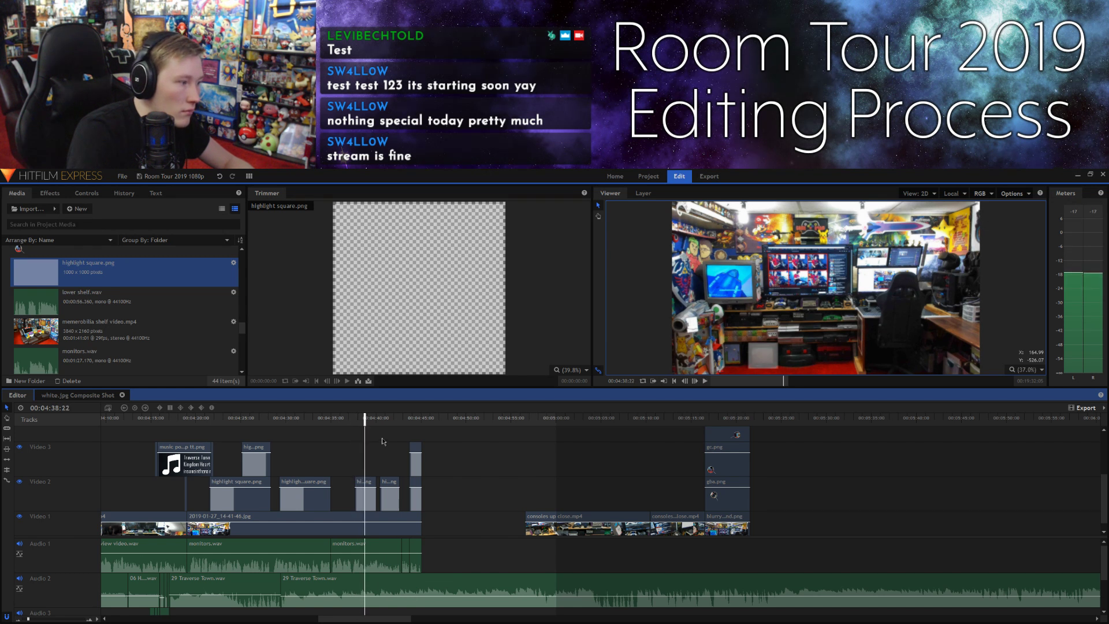
Step: Split the monitors.wav narration clip on Audio 1 at 00:04:38:16
left_click(685, 381)
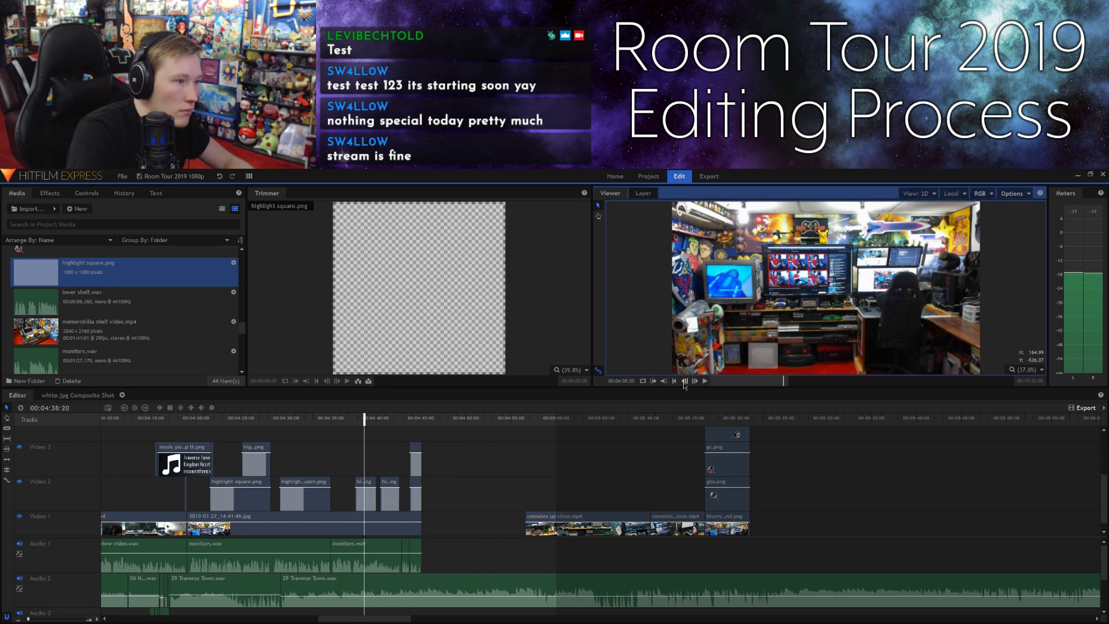
left_click(684, 382)
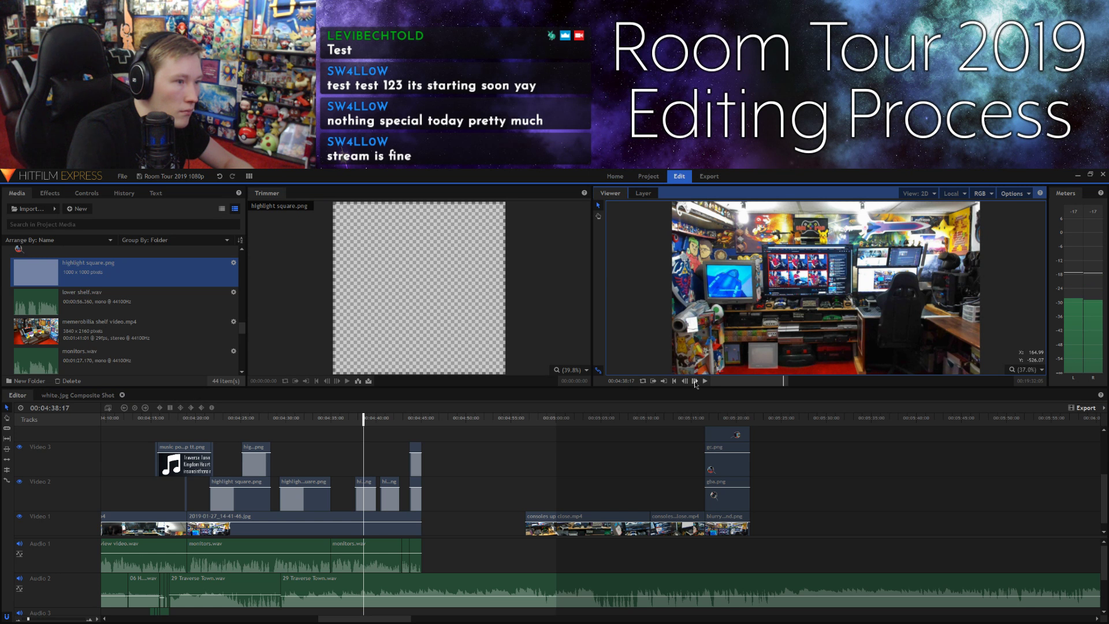
left_click(688, 382)
left_click(687, 382)
left_click(688, 382)
left_click(688, 382)
key("space")
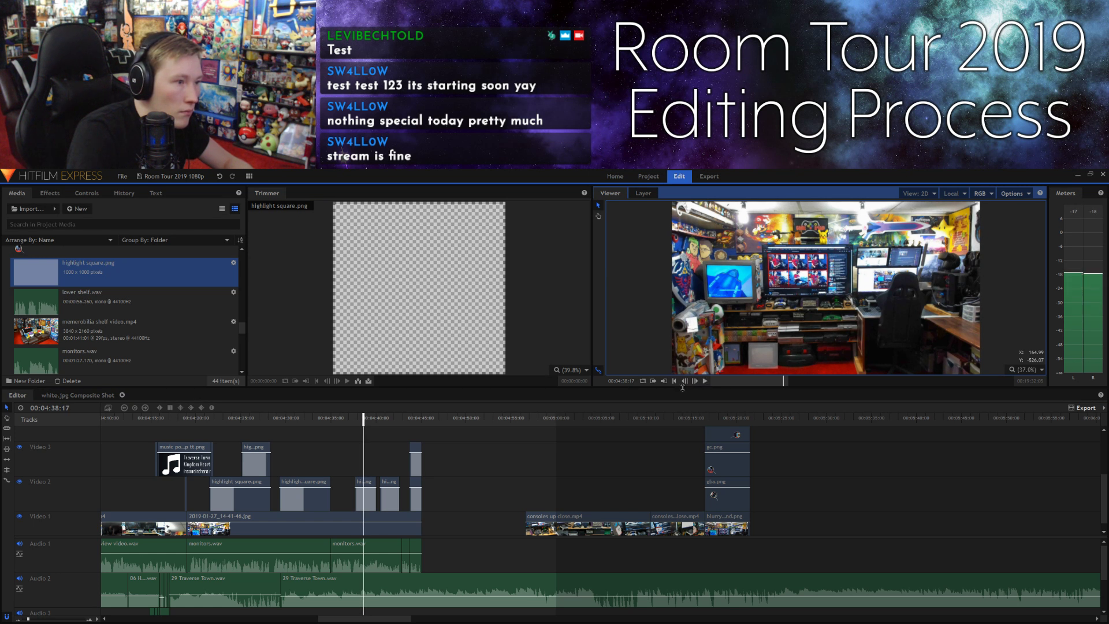
left_click_drag(348, 421, 356, 421)
key("space")
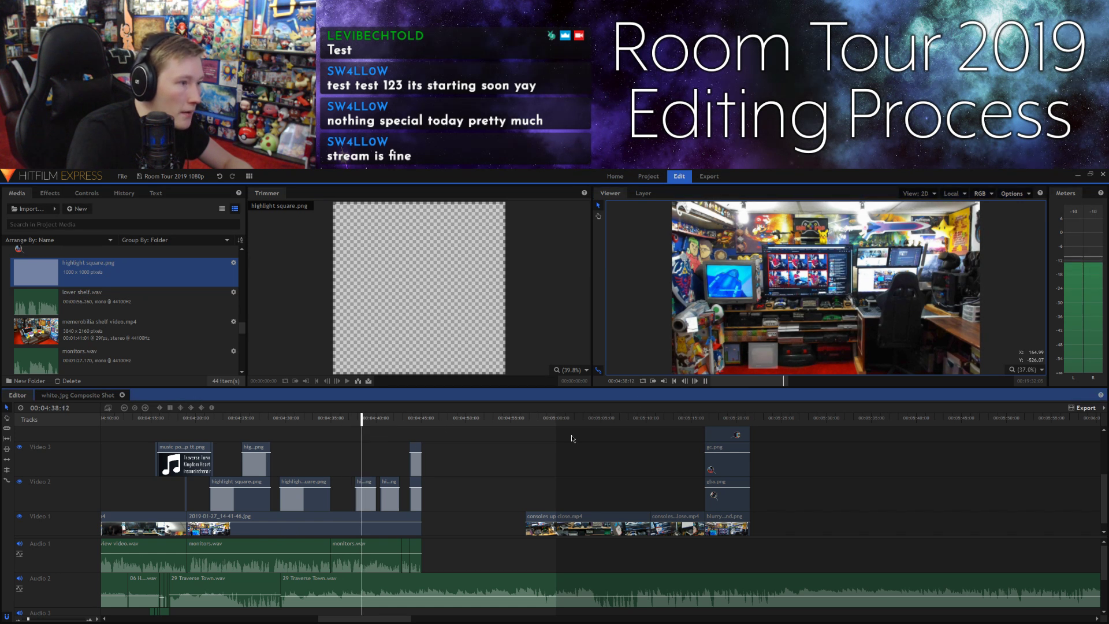
key("space")
left_click(695, 382)
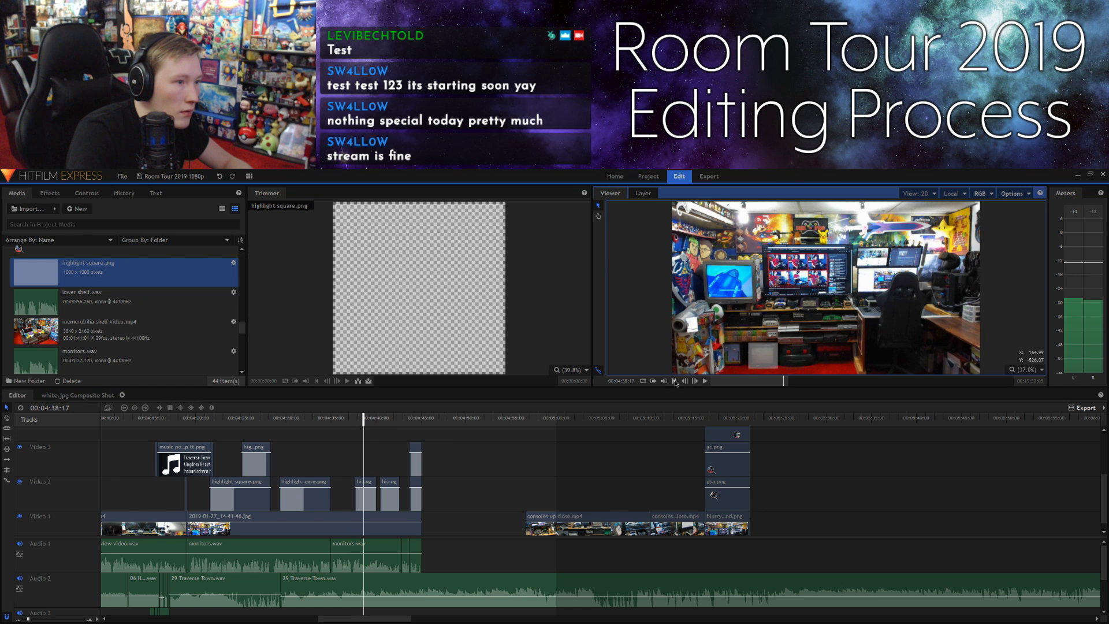
left_click(684, 381)
left_click(370, 552)
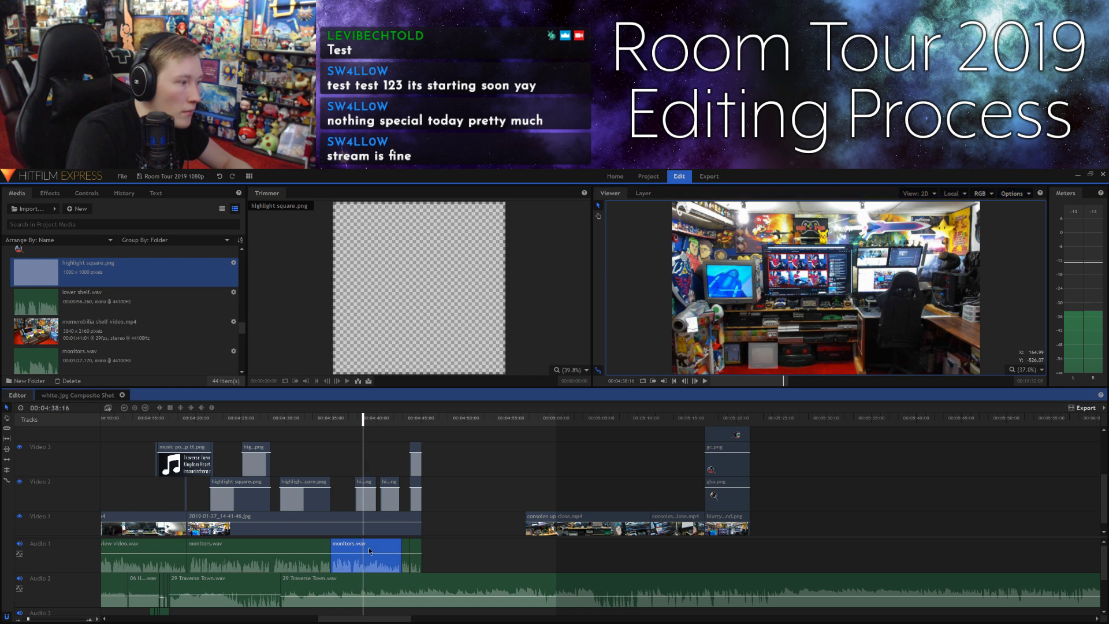
key("ctrl+shift+d")
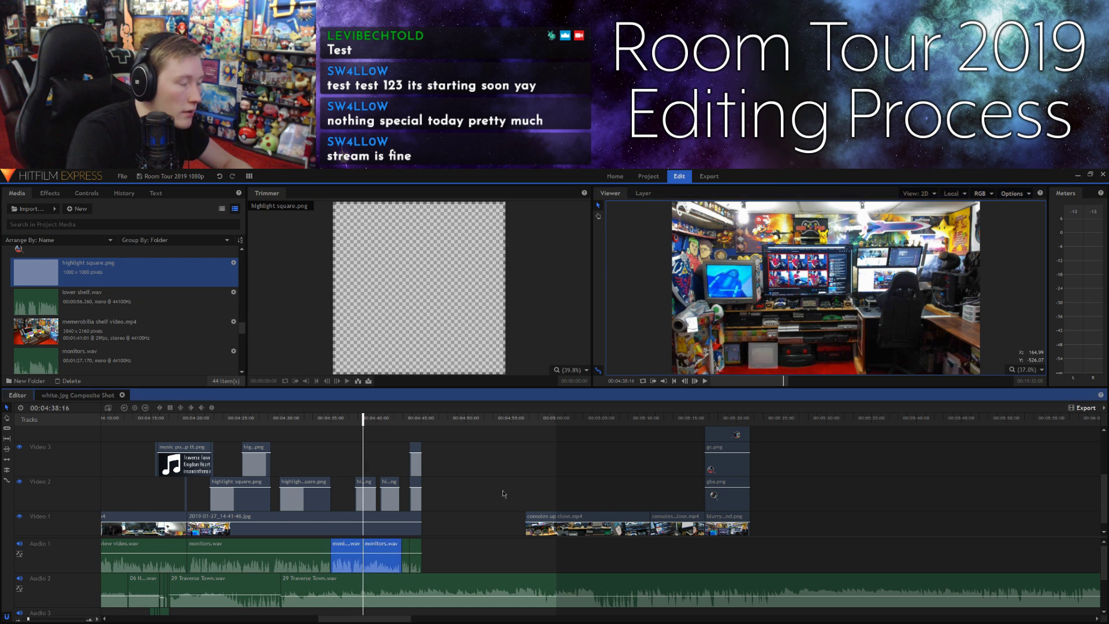
Step: Cut out the monitors.wav narration from 00:04:38:16 to about 00:04:40:02 and close the gap on Audio 1
key("space")
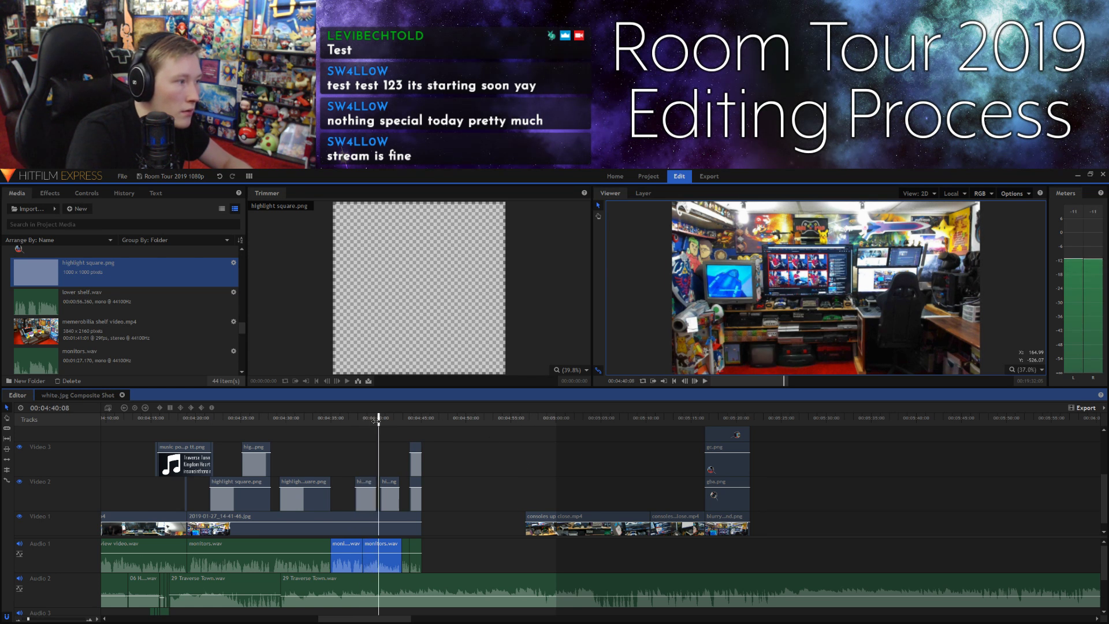
left_click_drag(376, 420, 370, 421)
key("space")
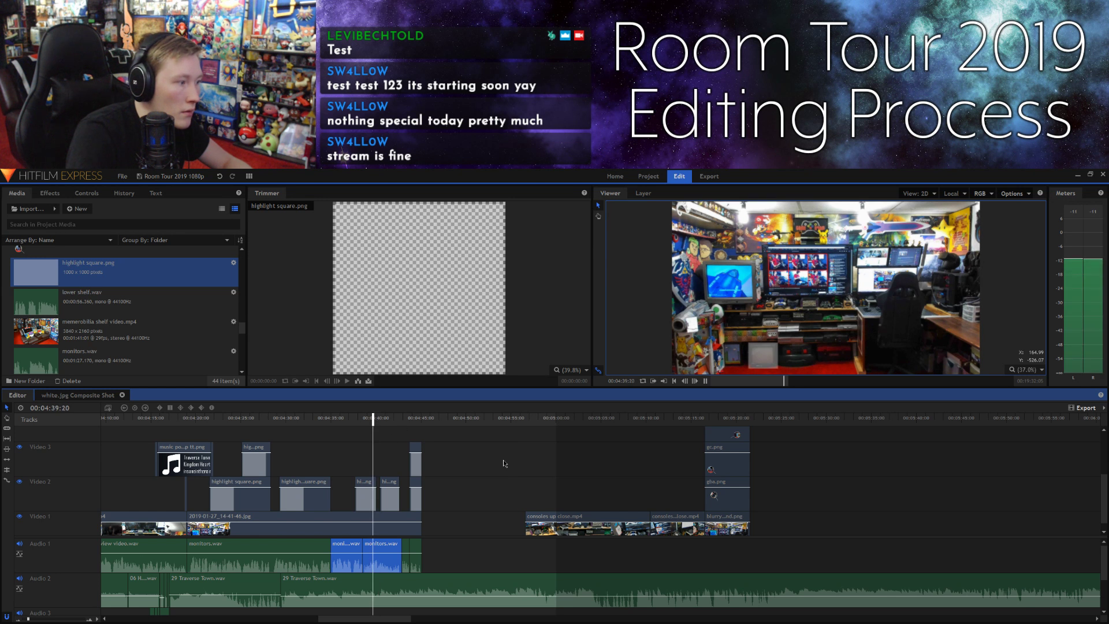
left_click(696, 382)
left_click(695, 382)
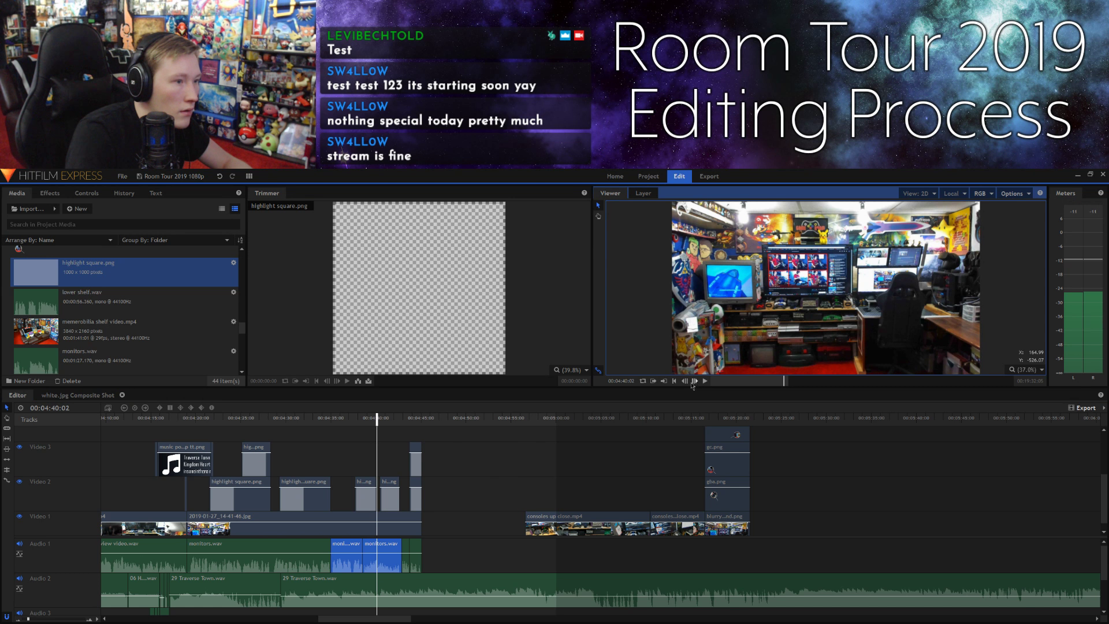
left_click(481, 487)
key("space")
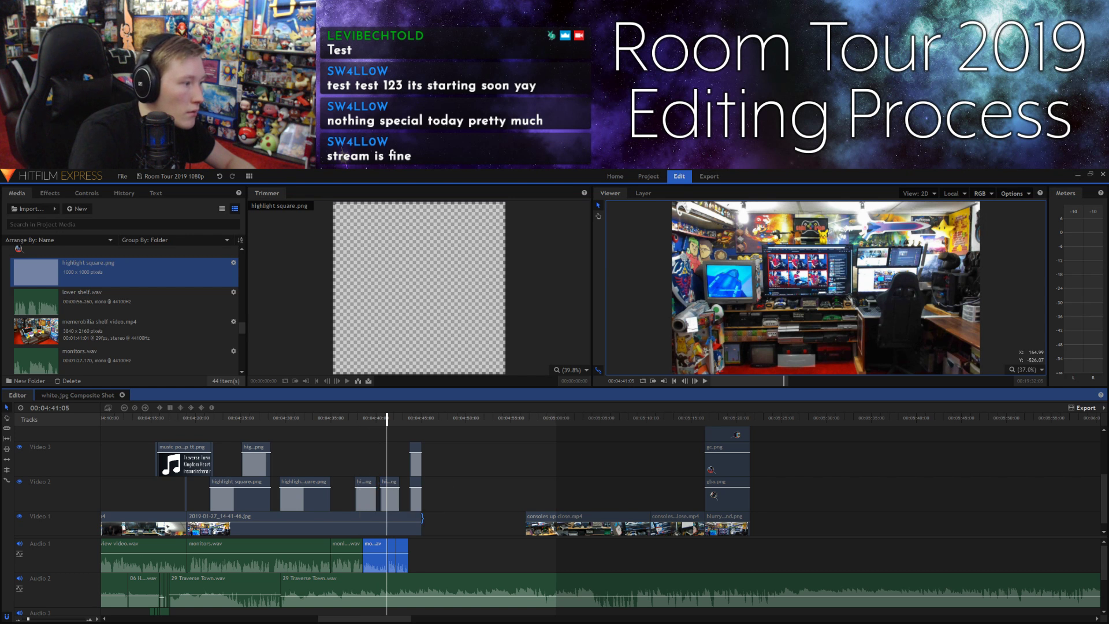
Step: Trim the overview still on Video 1 so that it ends together with the shortened narration
left_click_drag(423, 524, 410, 526)
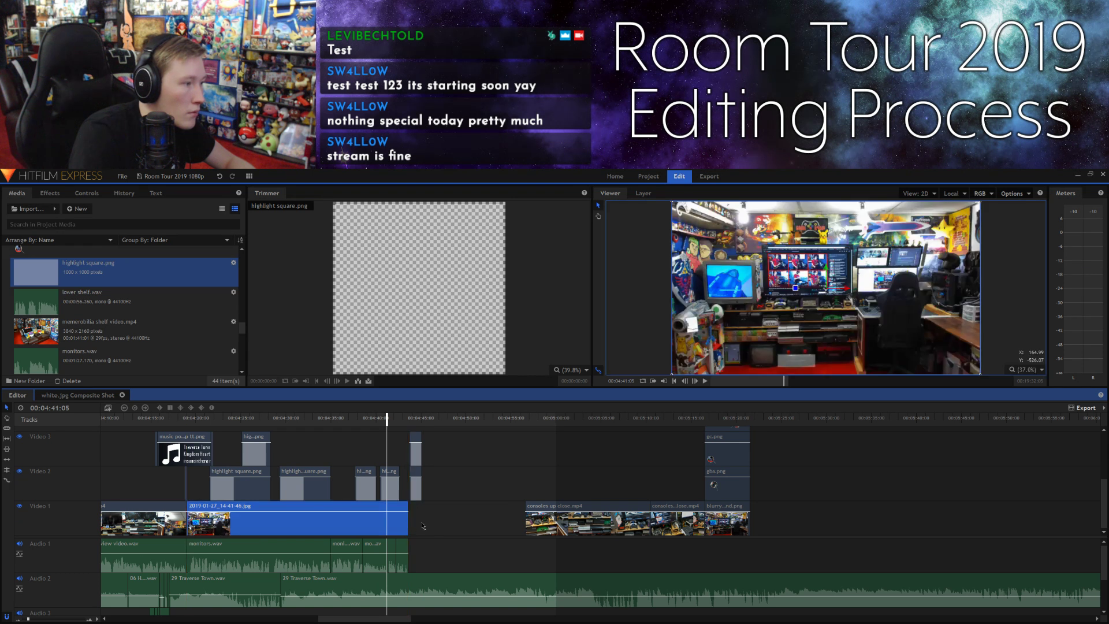
left_click(452, 477)
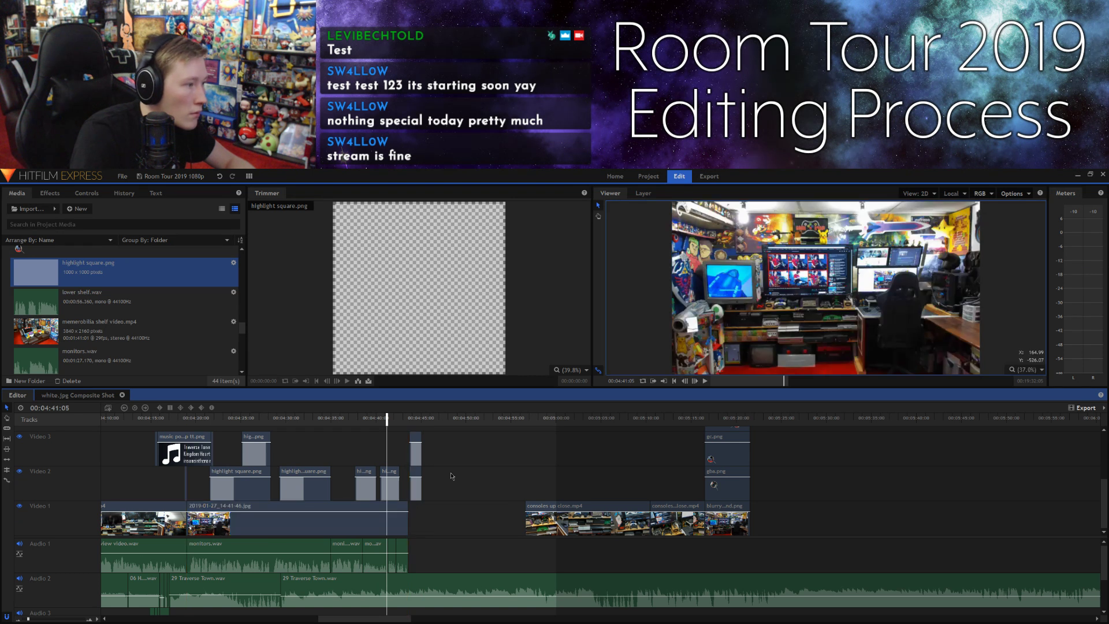
Step: Move the second short shelf highlight up to Video 3 so that it starts at 00:04:39:00, and shorten the Video 2 highlight before it
left_click(390, 477)
left_click(356, 424)
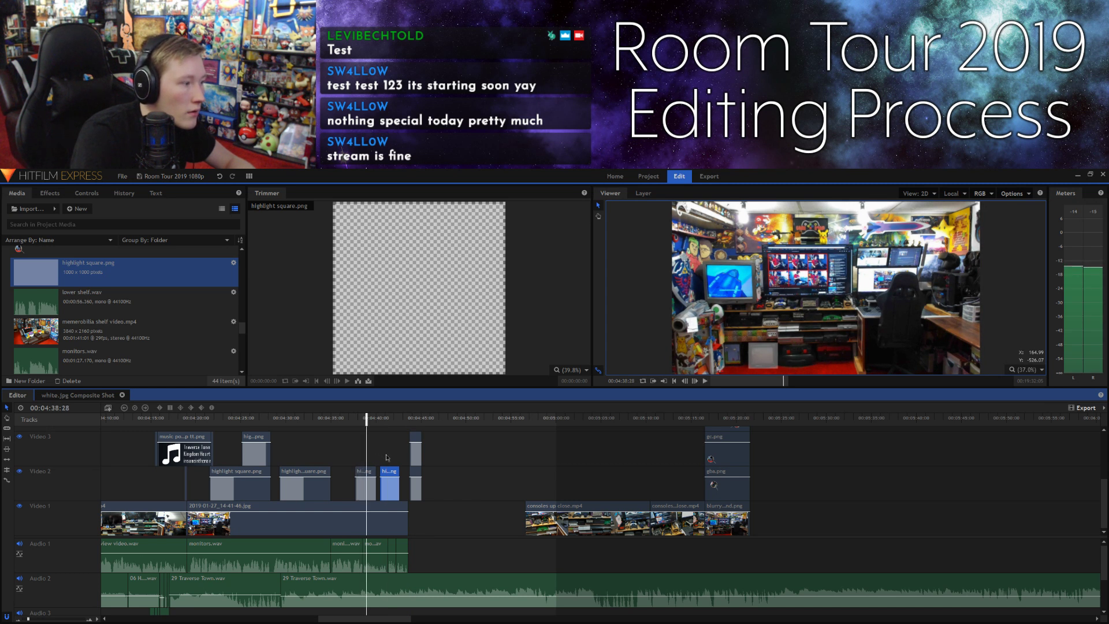
left_click(685, 382)
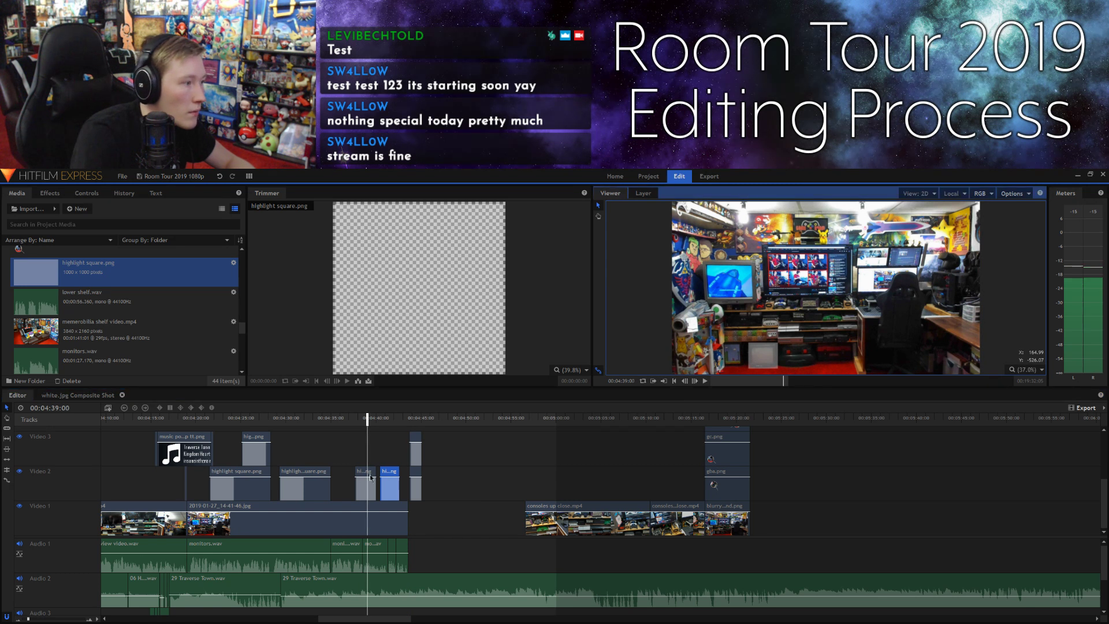
left_click_drag(370, 477, 384, 460)
Step: Trim the end of the moved Video 3 highlight and extend the Video 2 highlight beneath it so that both end together
key("space")
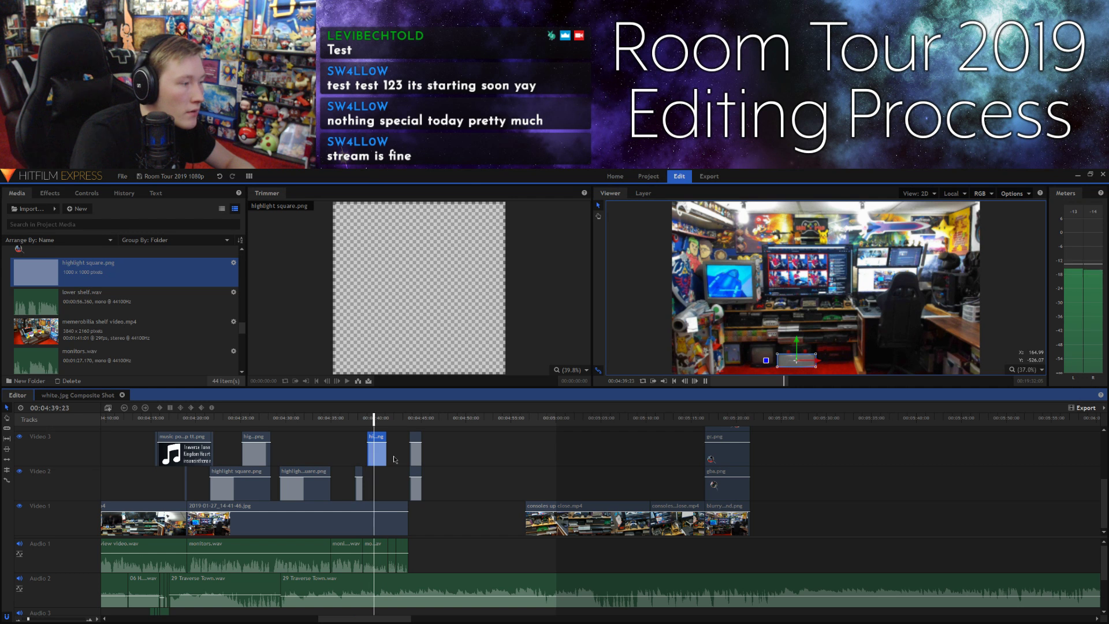
left_click(369, 420)
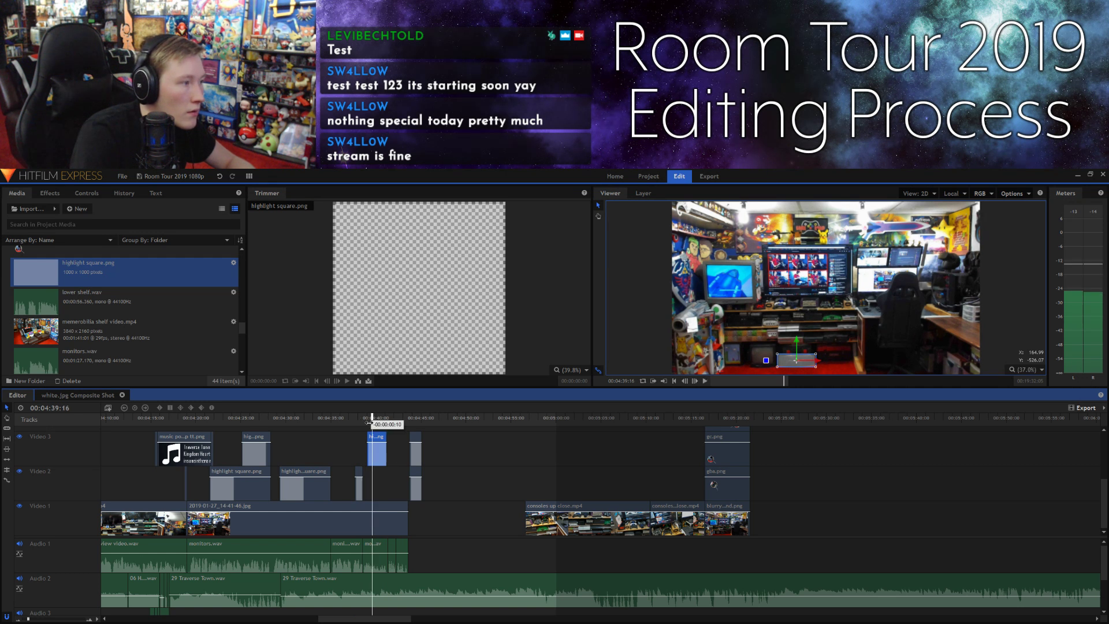
key("space")
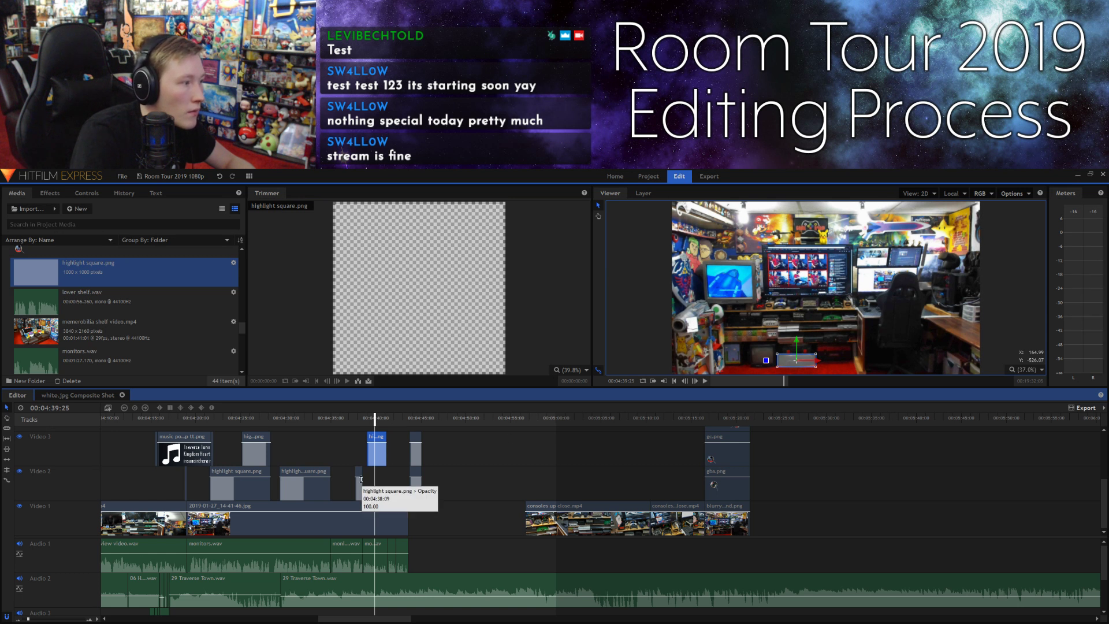
key("space")
key("space")
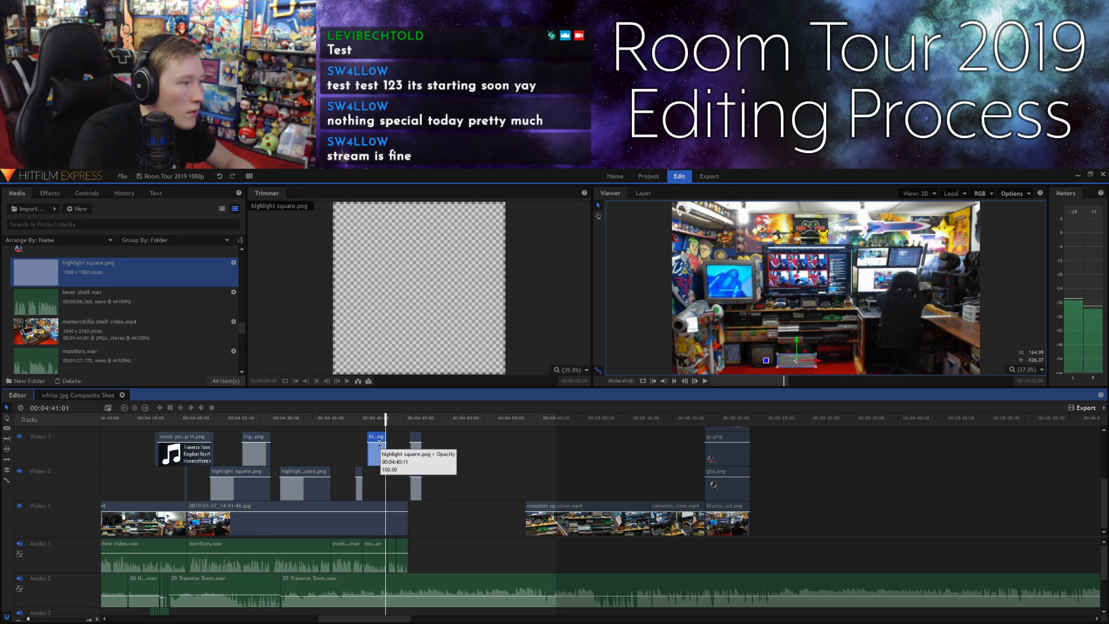
left_click_drag(387, 447, 385, 446)
left_click_drag(361, 492, 387, 483)
Step: Inspect both overlapping lower-shelf highlights in the preview at 00:04:39:24
left_click(375, 419)
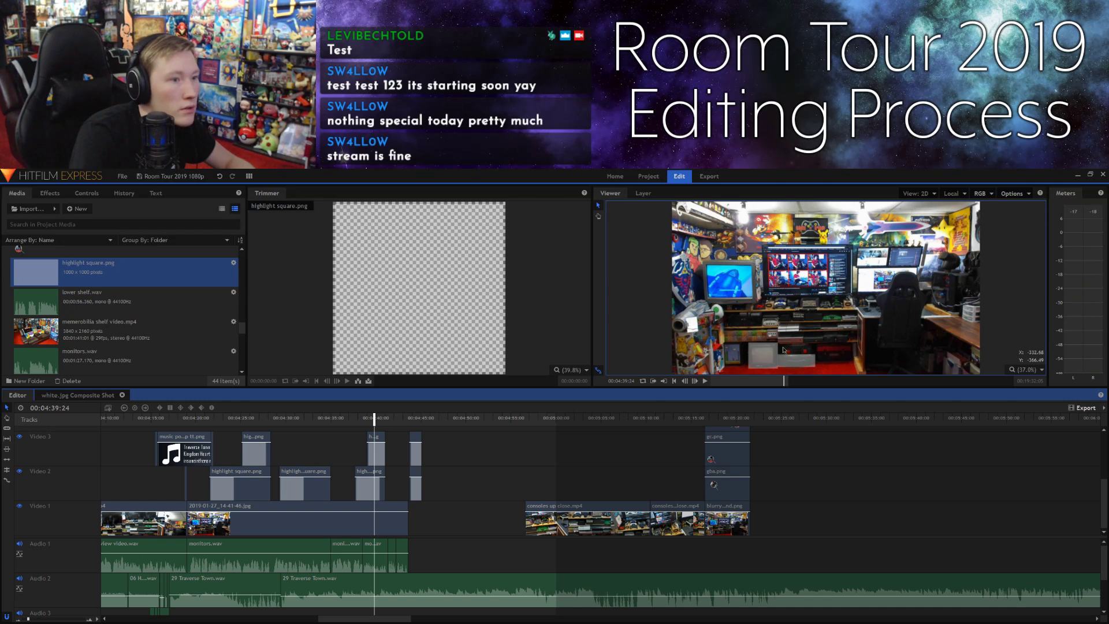
left_click(796, 362)
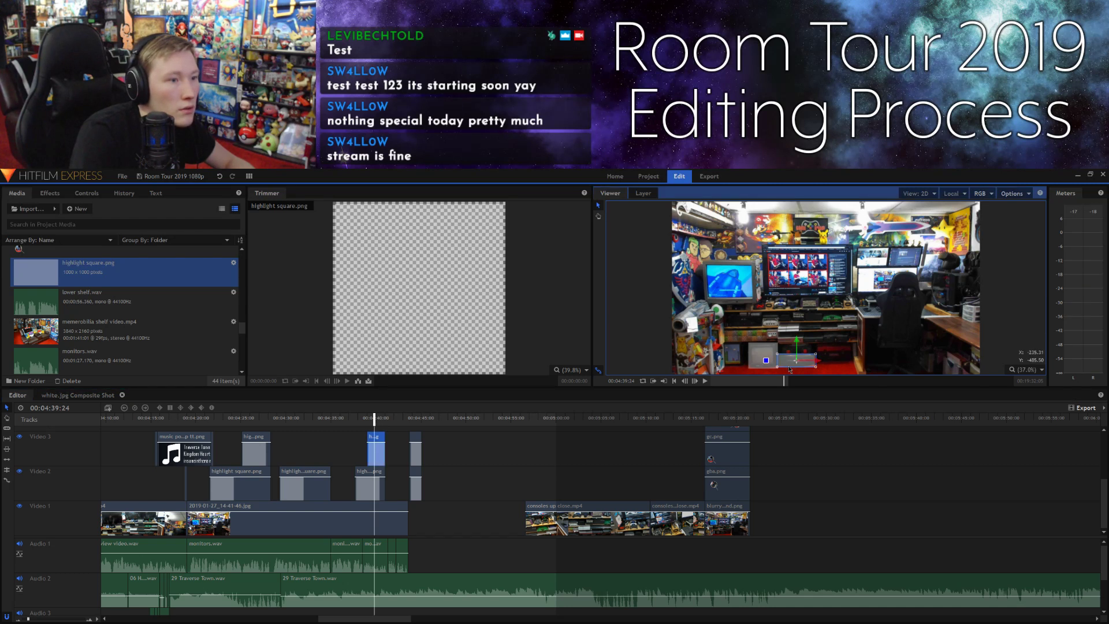
left_click(649, 456)
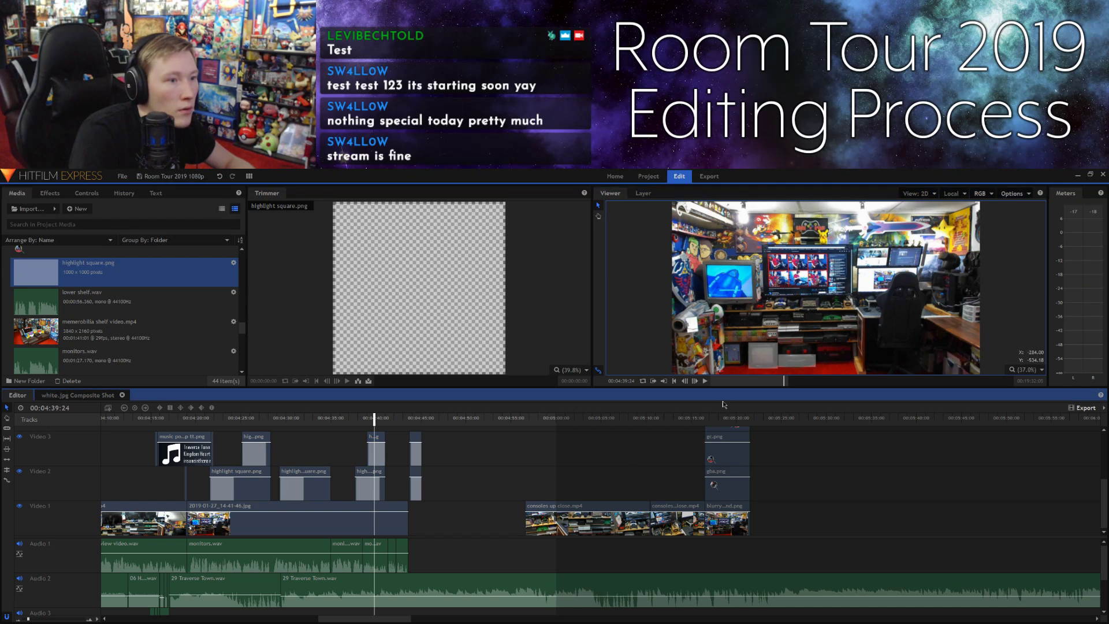
left_click(762, 361)
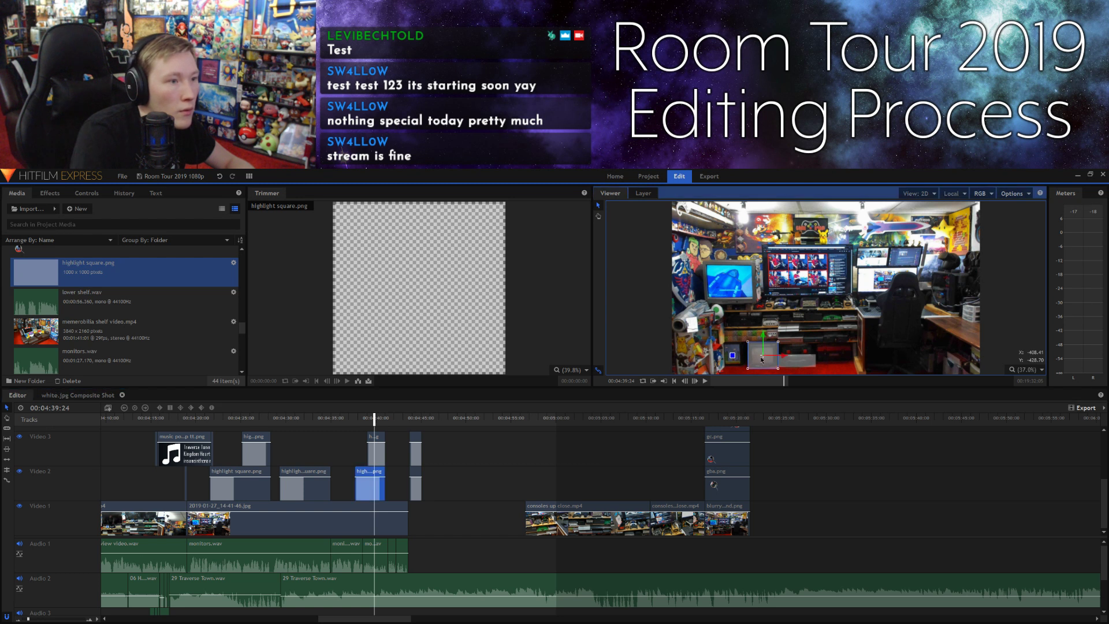
left_click(651, 455)
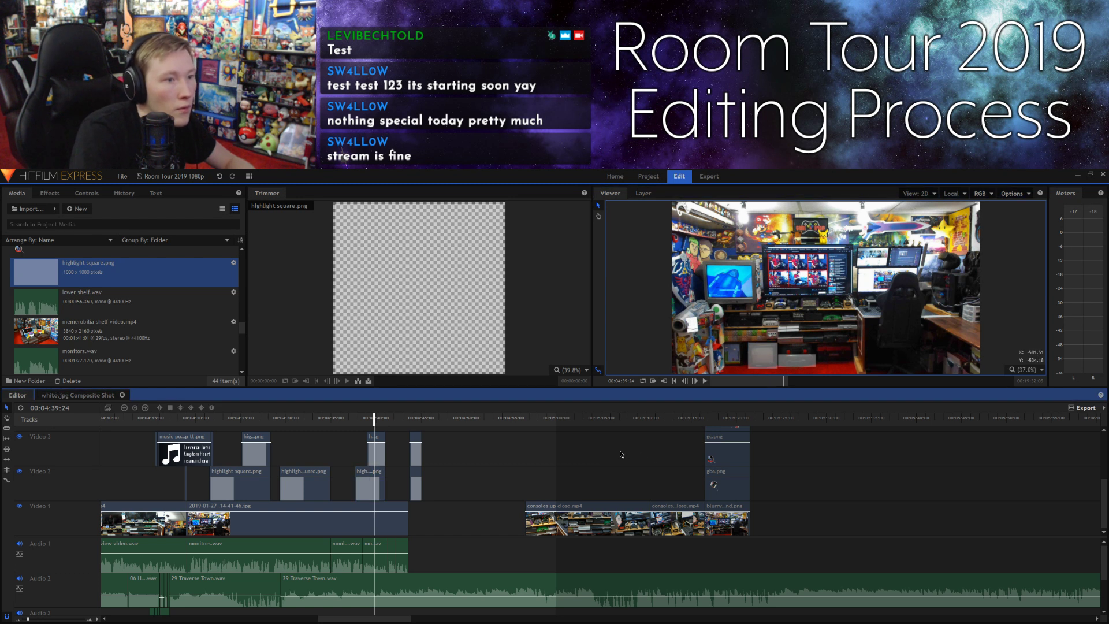
Step: Shift the last pair of stacked highlights on Video 2 and Video 3 earlier so that they end with the overview still
left_click(350, 422)
left_click_drag(410, 465, 401, 487)
left_click(312, 459)
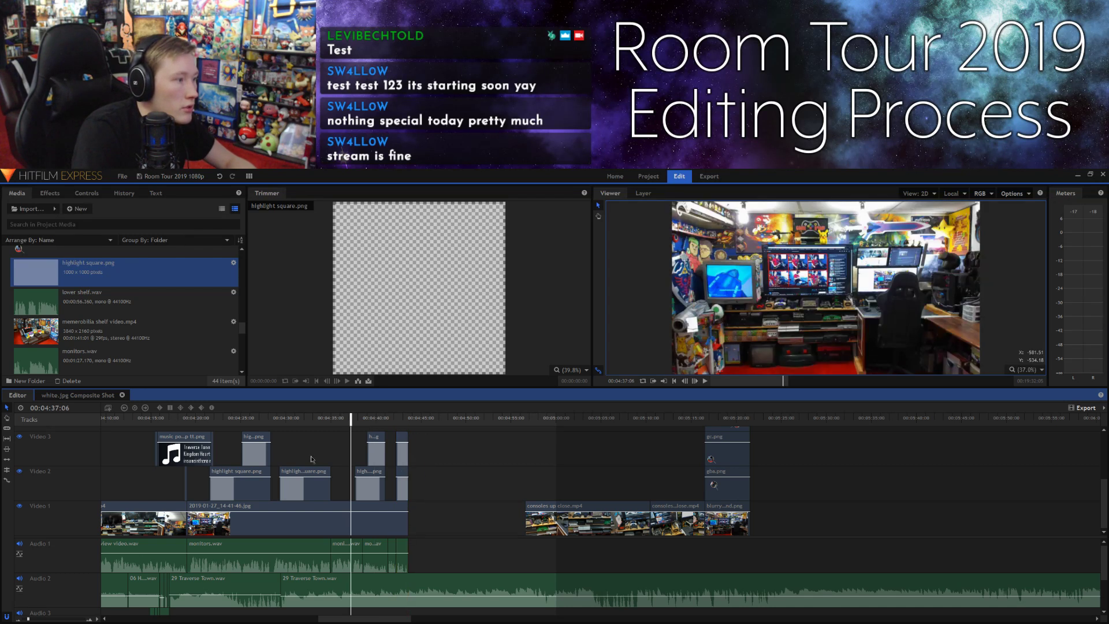
Step: Play back the retimed monitor section from 00:04:20:02 past the end of the overview still
left_click(333, 423)
left_click(197, 422)
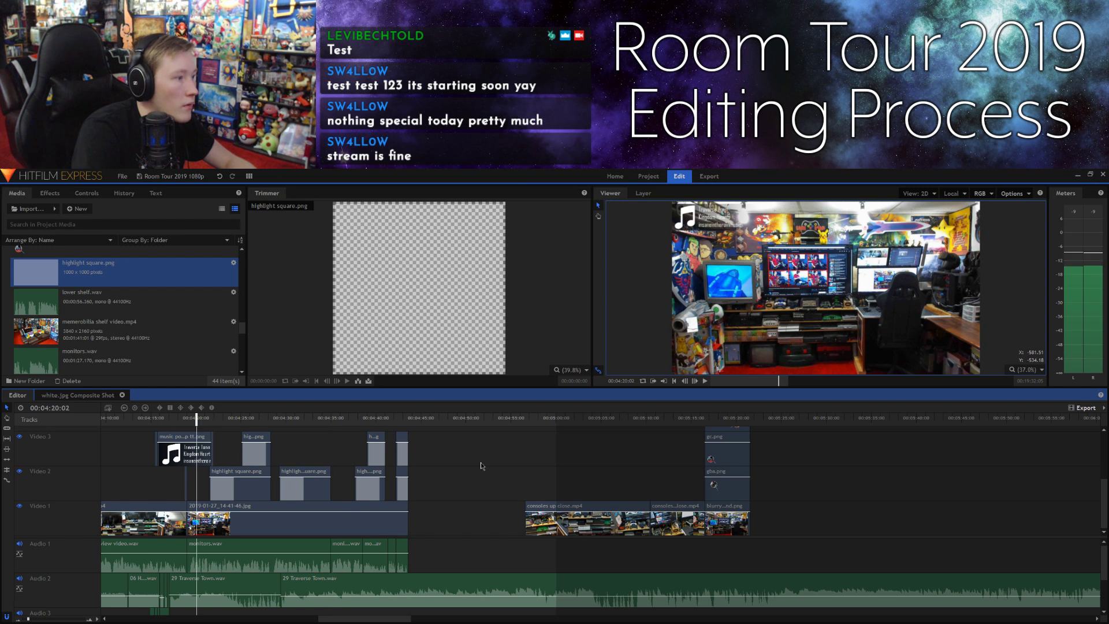
key("space")
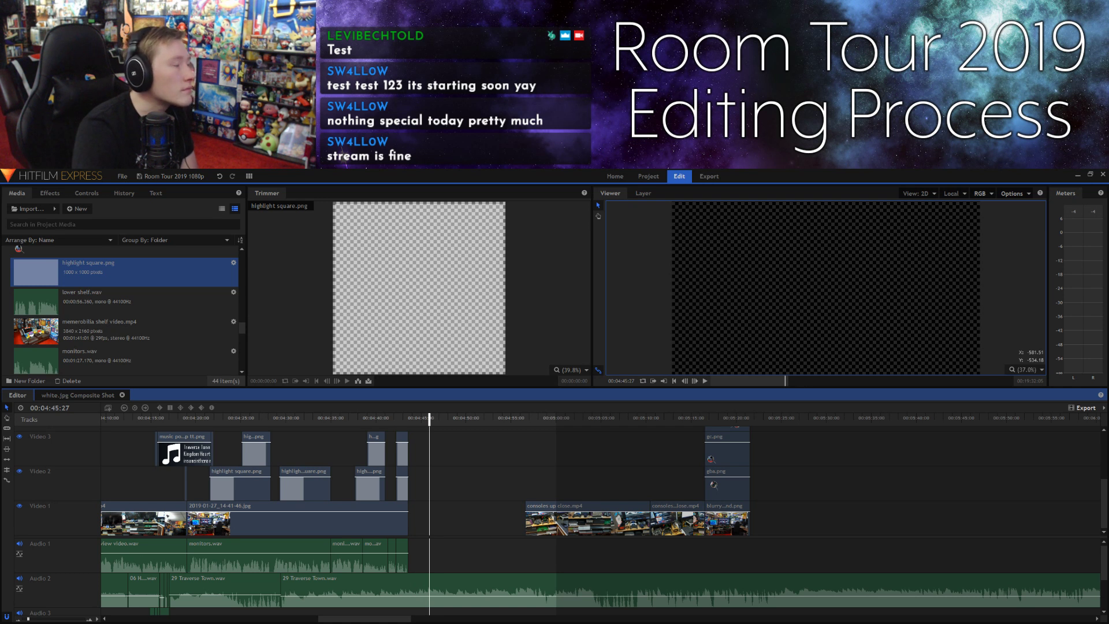
left_click_drag(417, 423, 433, 428)
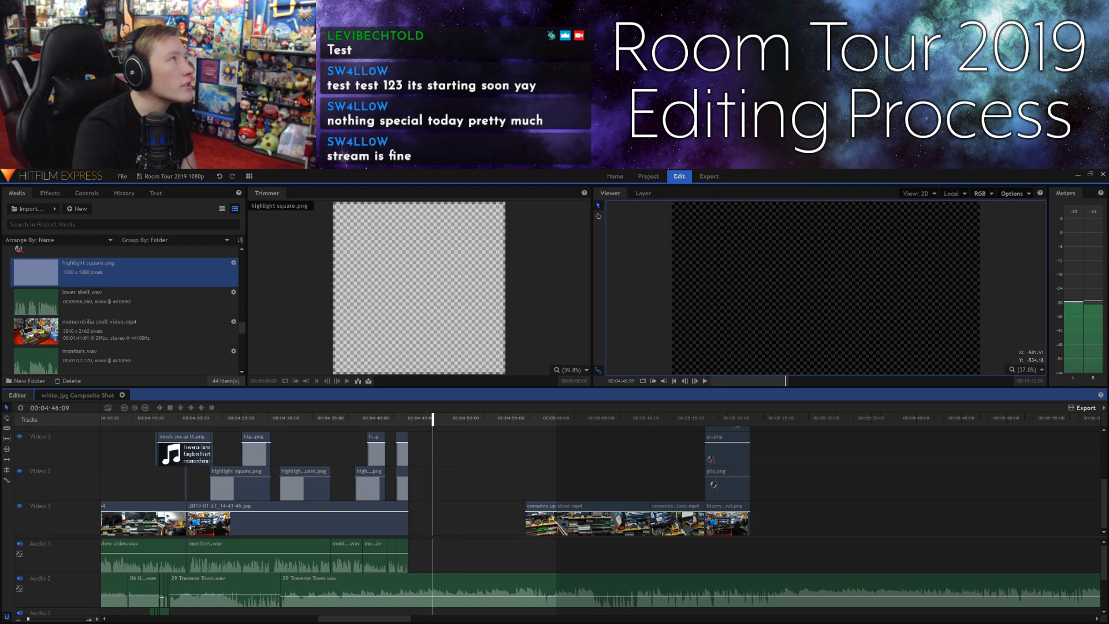
Step: Switch to File Explorer, widen the Consoles and TVs folder window to review its photos and clips, and return to HitFilm Express
left_click_drag(432, 178, 441, 219)
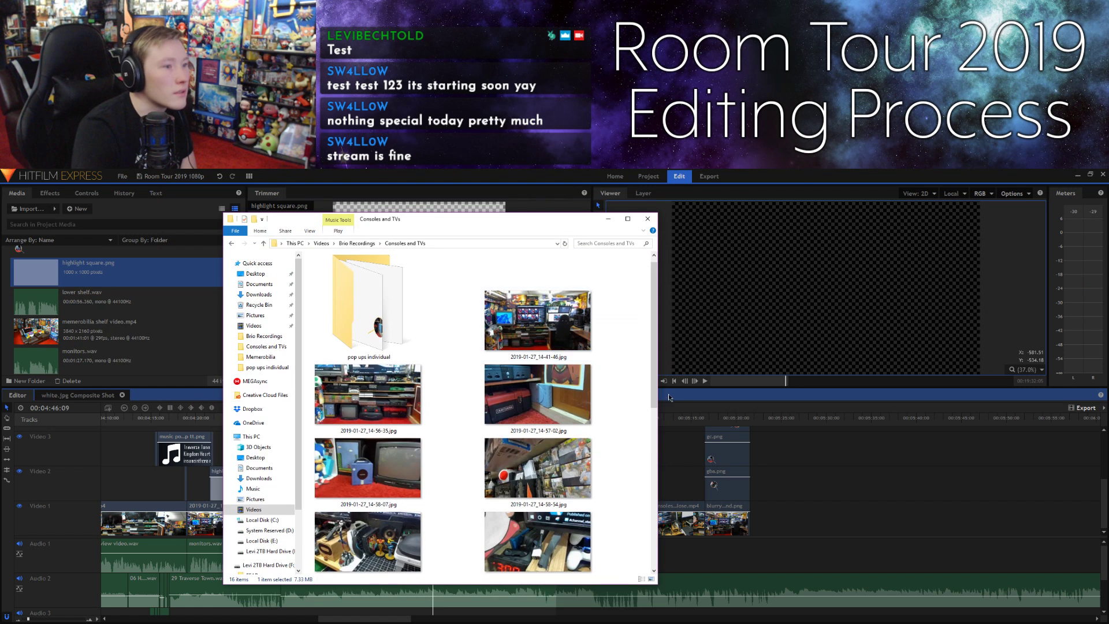
left_click_drag(658, 397, 1041, 394)
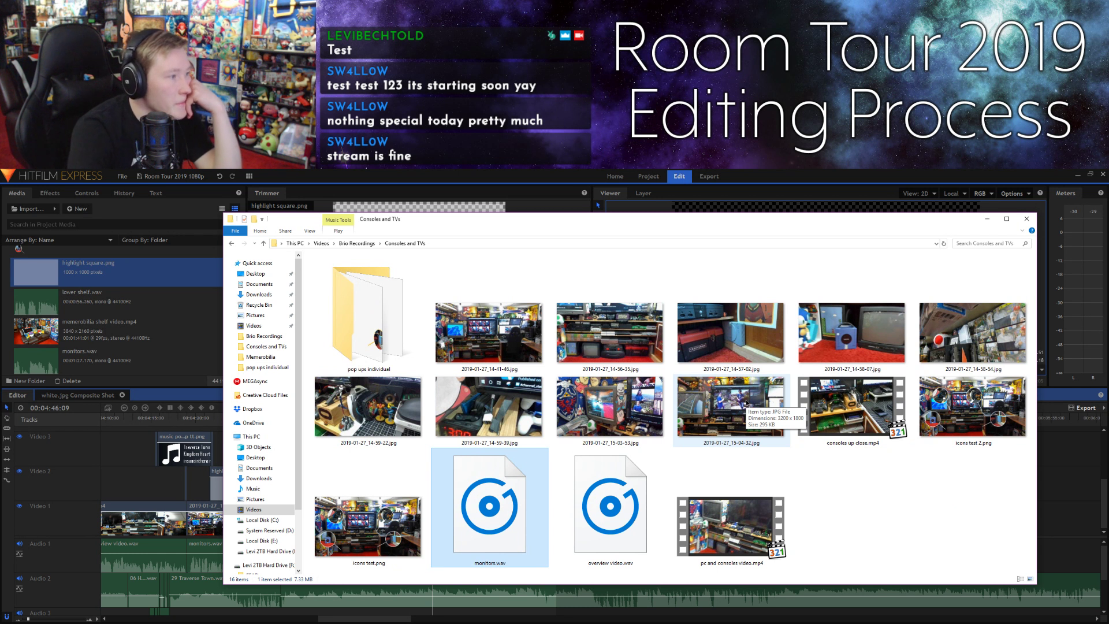
left_click(471, 209)
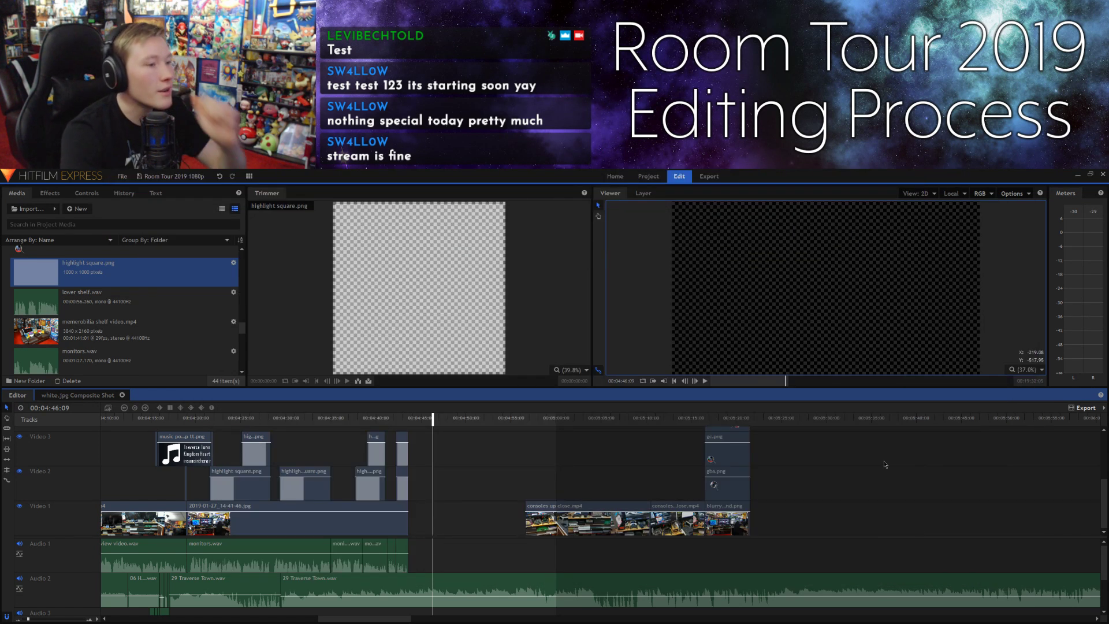
Step: Play the empty stretch after the overview still and review the timeline up to the console close-up clips
key("space")
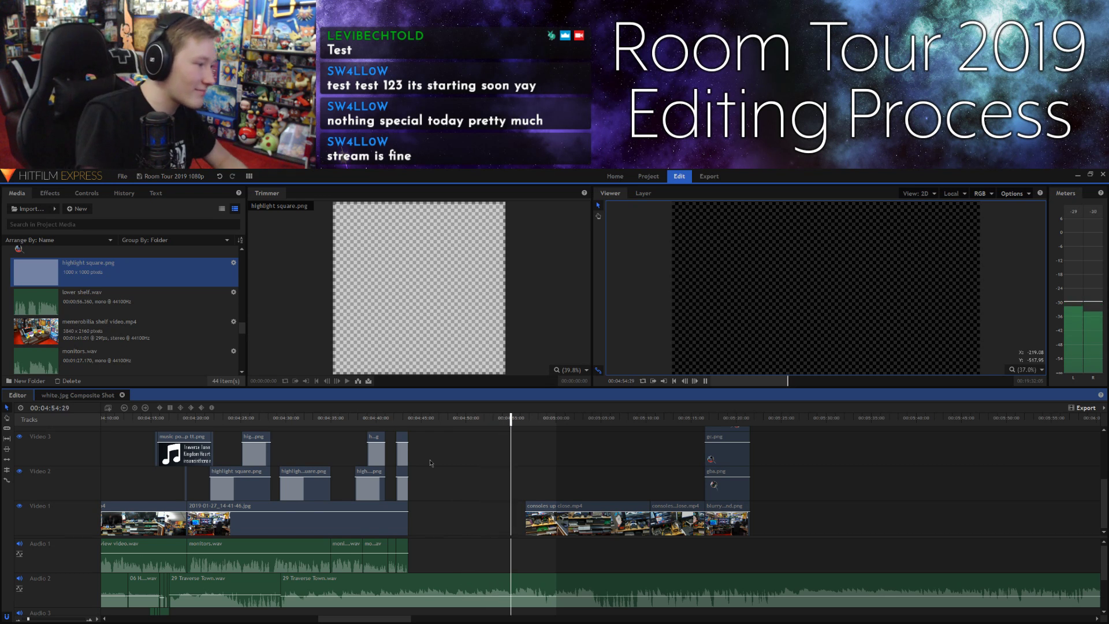
key("space")
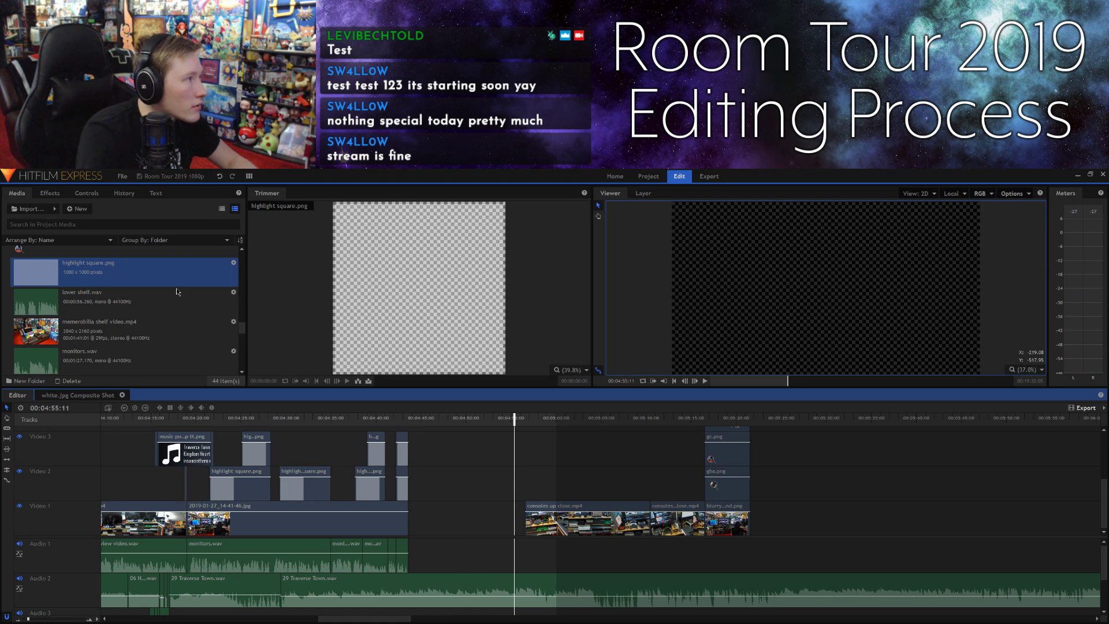
left_click_drag(29, 620, 19, 620)
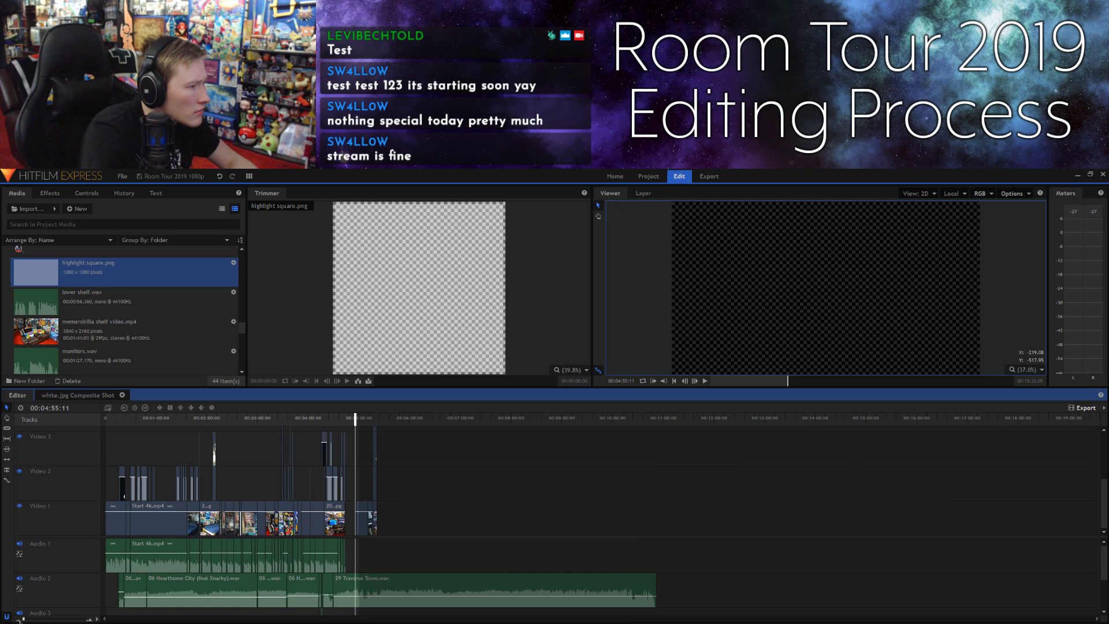
left_click_drag(21, 621, 22, 620)
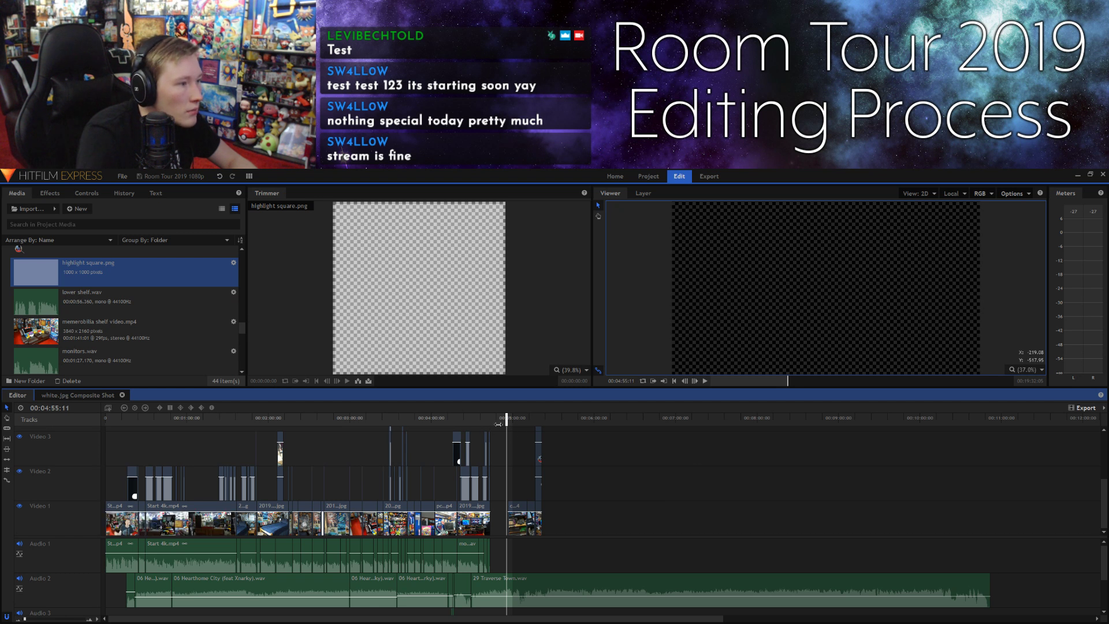
left_click_drag(508, 422, 500, 420)
left_click_drag(26, 619, 30, 620)
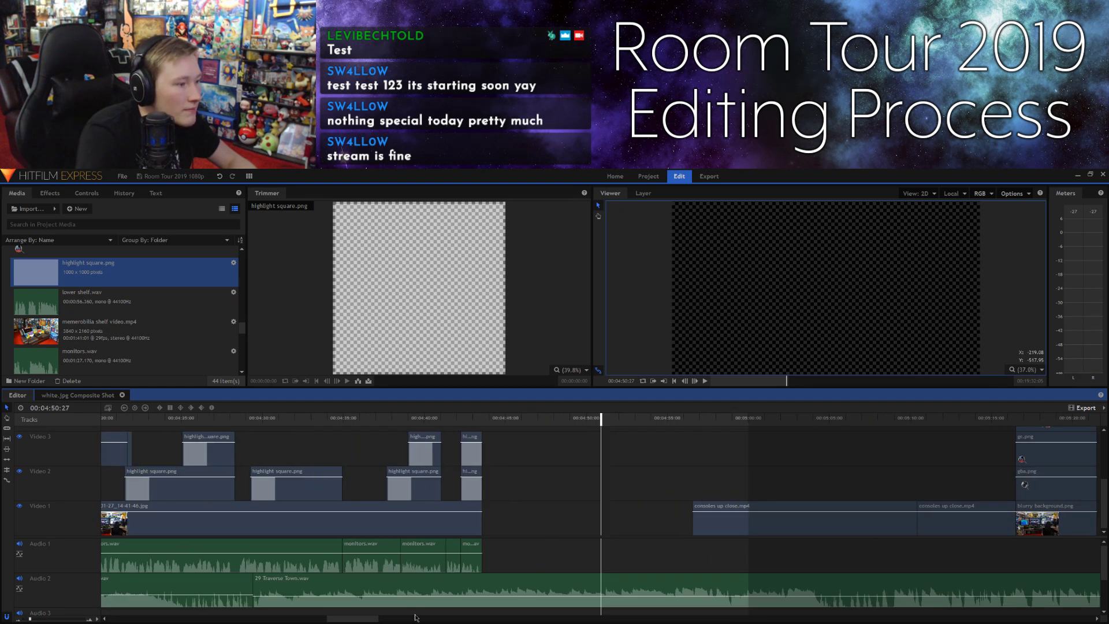
scroll(438, 621, "down", 1)
scroll(408, 612, "down", 1)
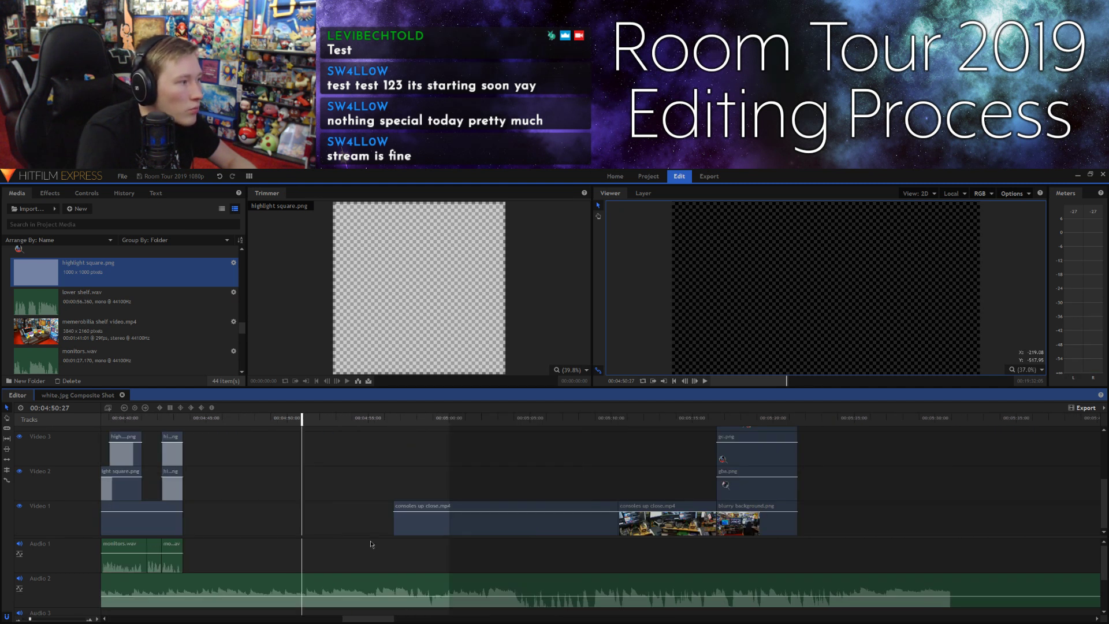
Step: Play past the overview still's end, and move both consoles up close.mp4 clips on Video 1 earlier so they start directly after it
left_click(177, 420)
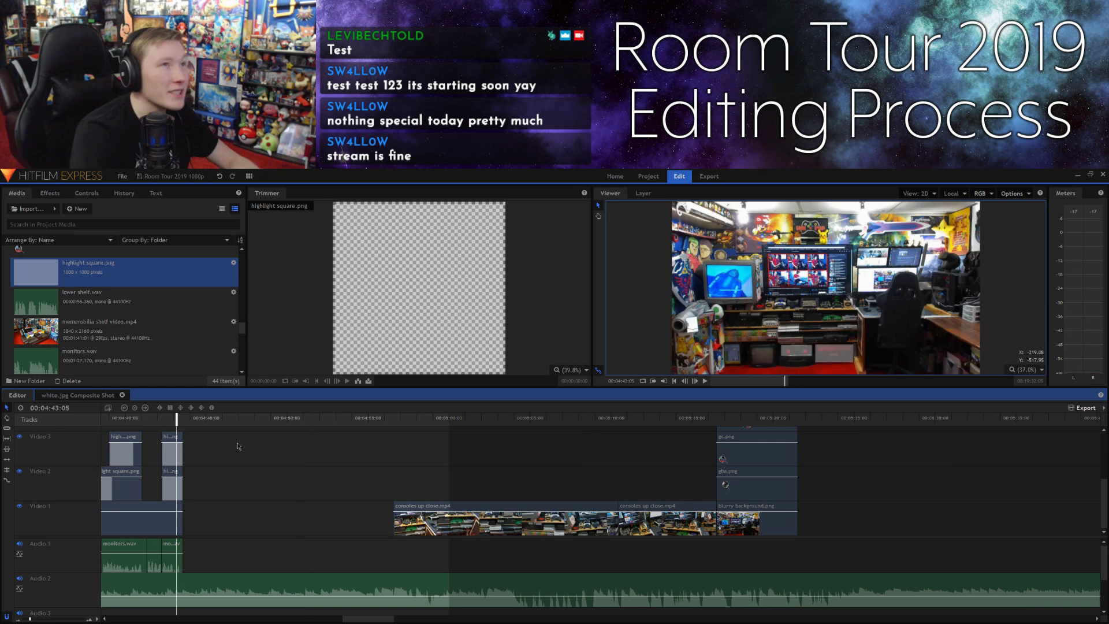
key("space")
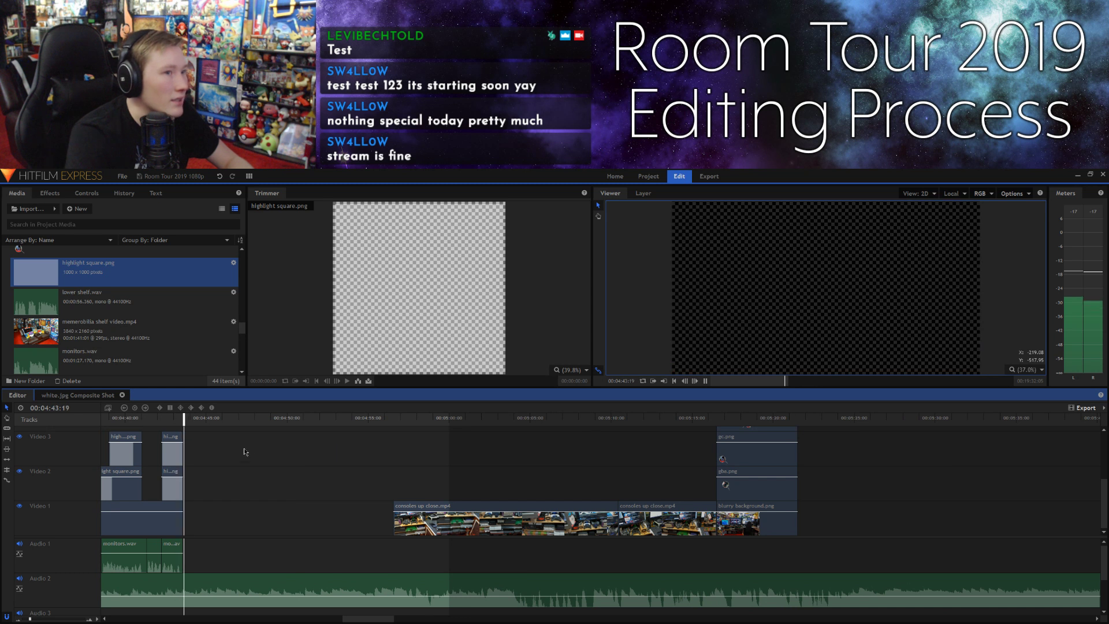
key("space")
left_click(430, 514)
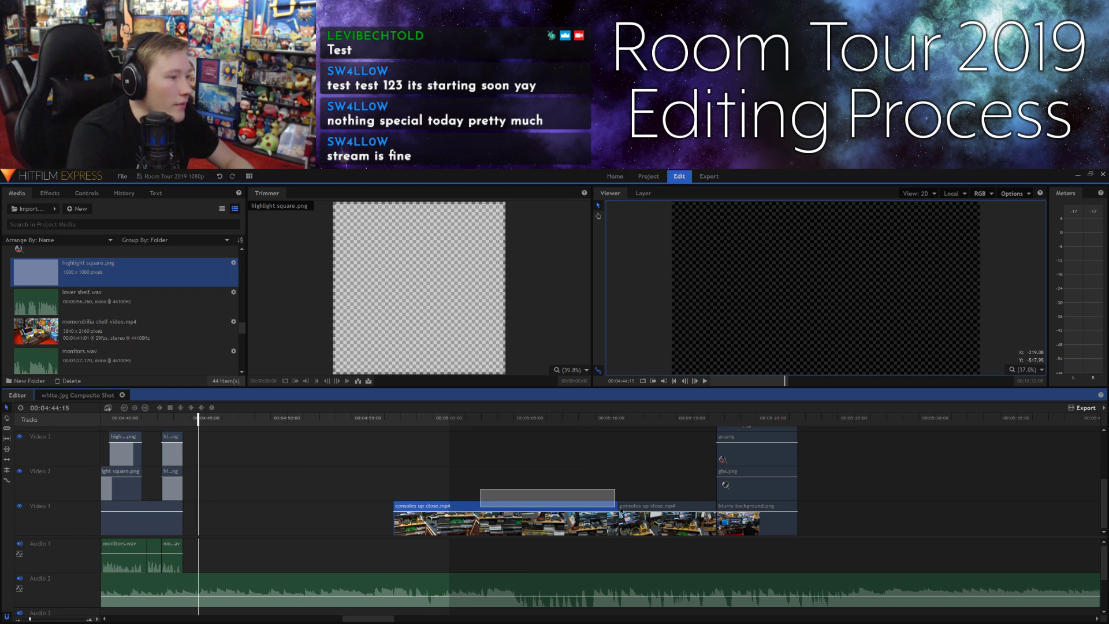
left_click_drag(590, 509, 241, 504)
left_click(241, 443)
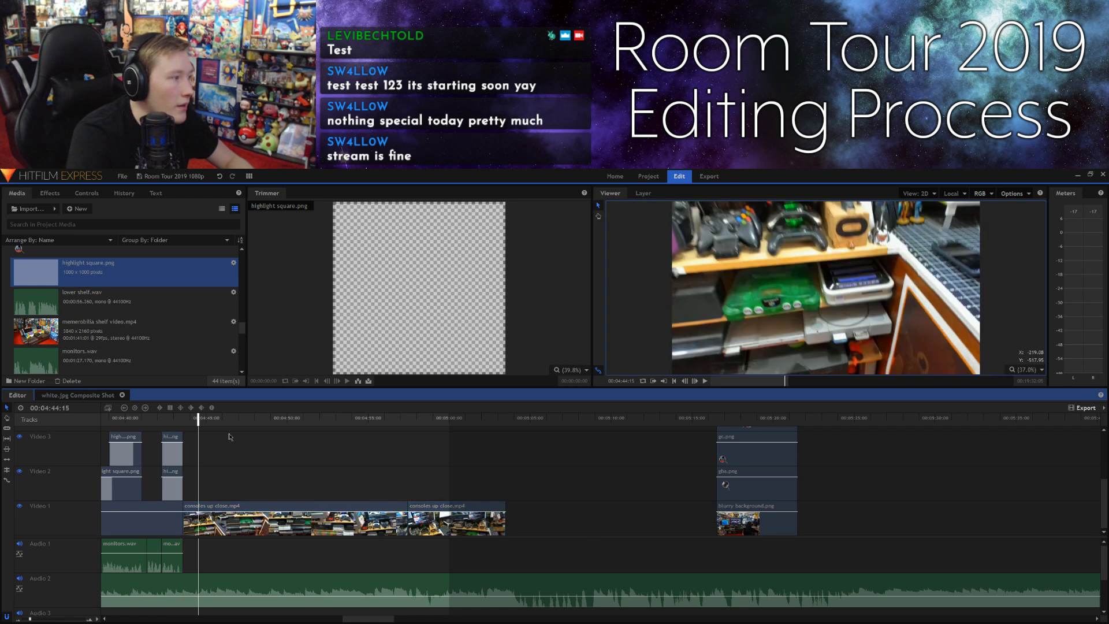
Step: Play back the cut from the overview still into the console close-up footage
left_click(179, 420)
key("space")
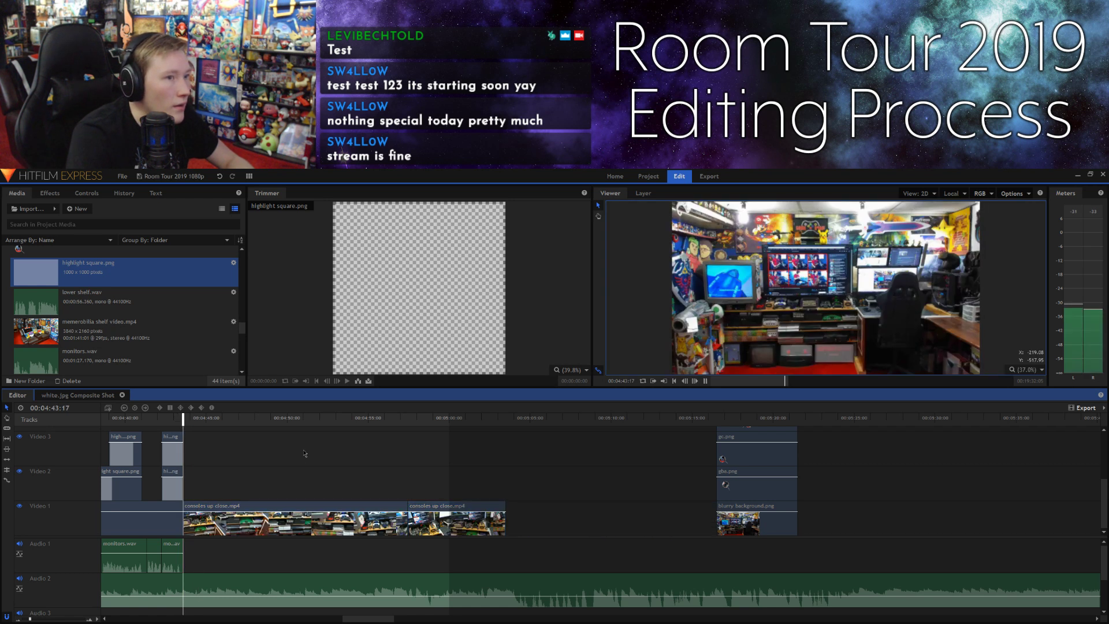
key("space")
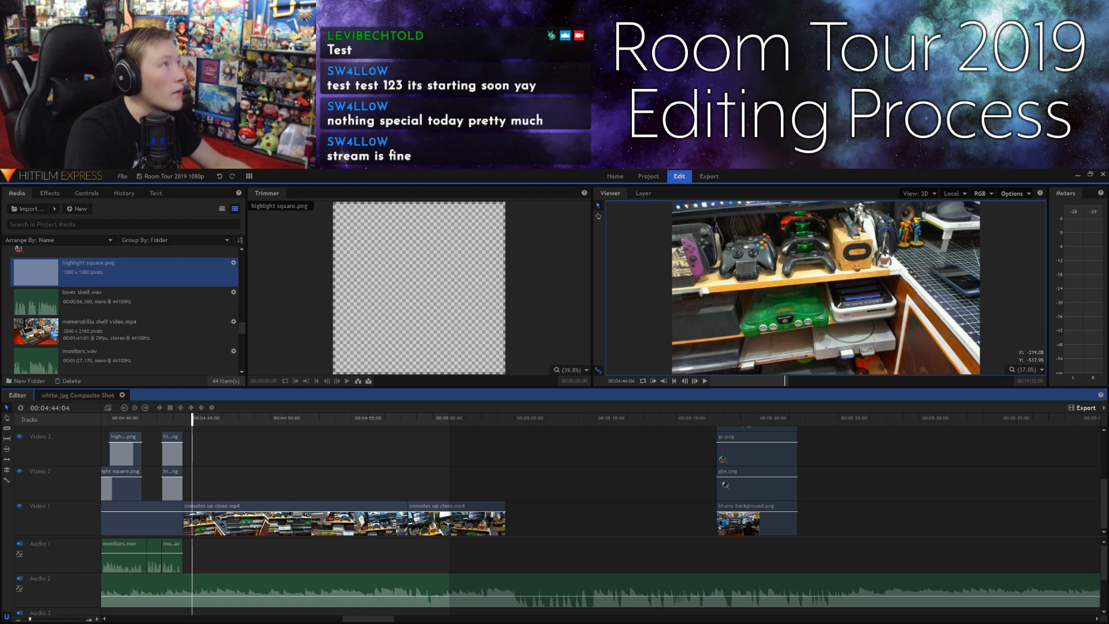
Step: Import consoles main.wav into the project and set its in point in the Trimmer where the narration starts
left_click_drag(166, 237, 116, 310)
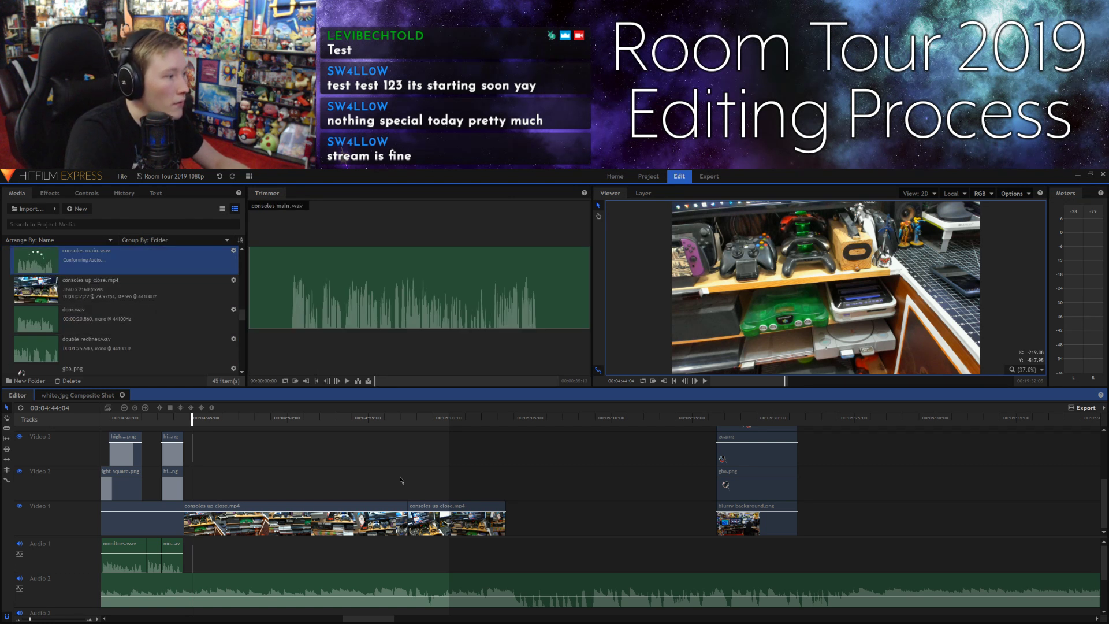
left_click(380, 379)
key("space")
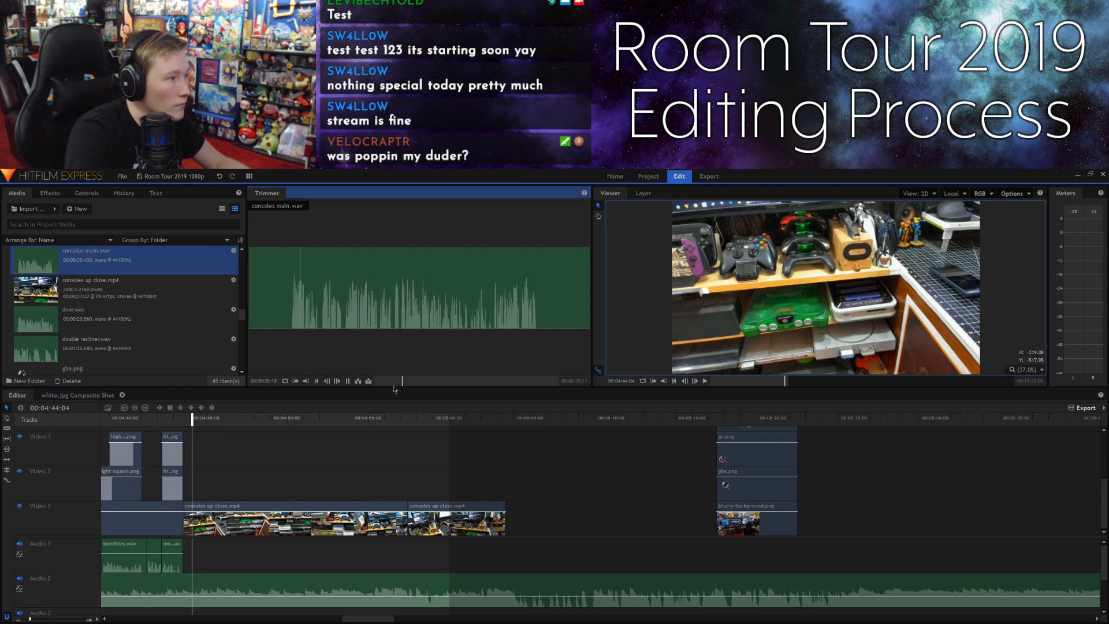
left_click(395, 381)
key("space")
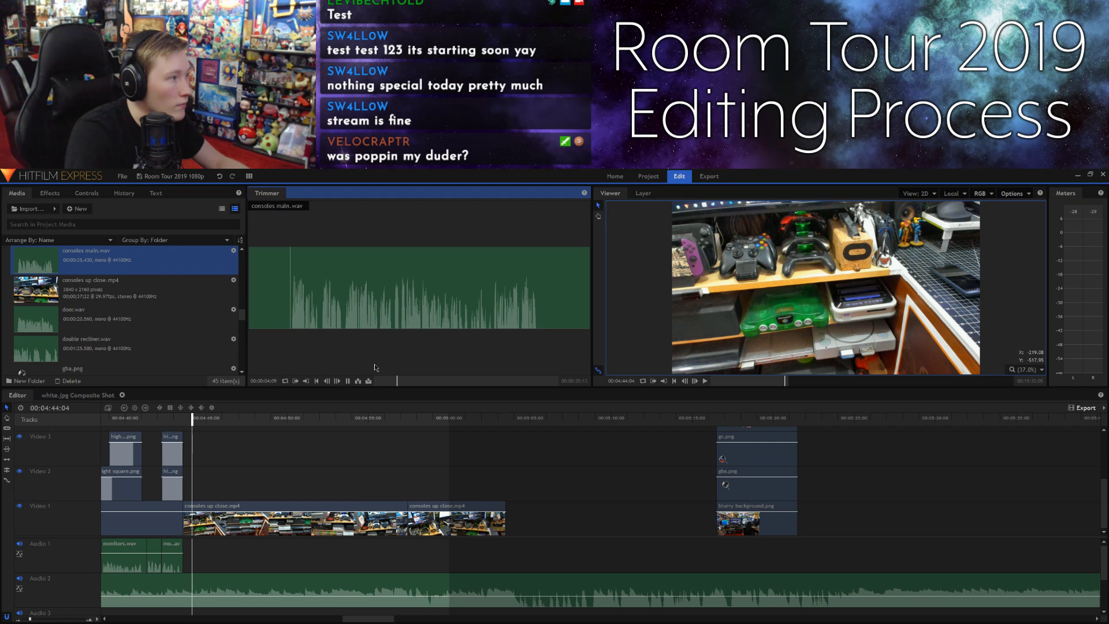
left_click(295, 381)
key("space")
key("space")
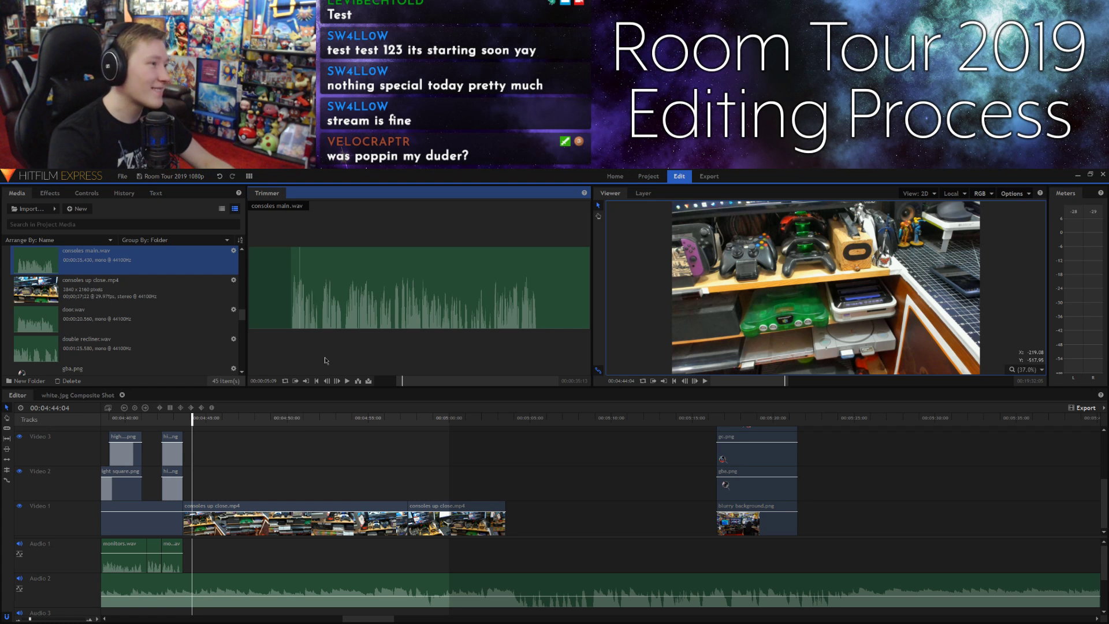
Step: Play the console footage on the timeline and park the playhead at 00:04:45:24
left_click(260, 479)
key("space")
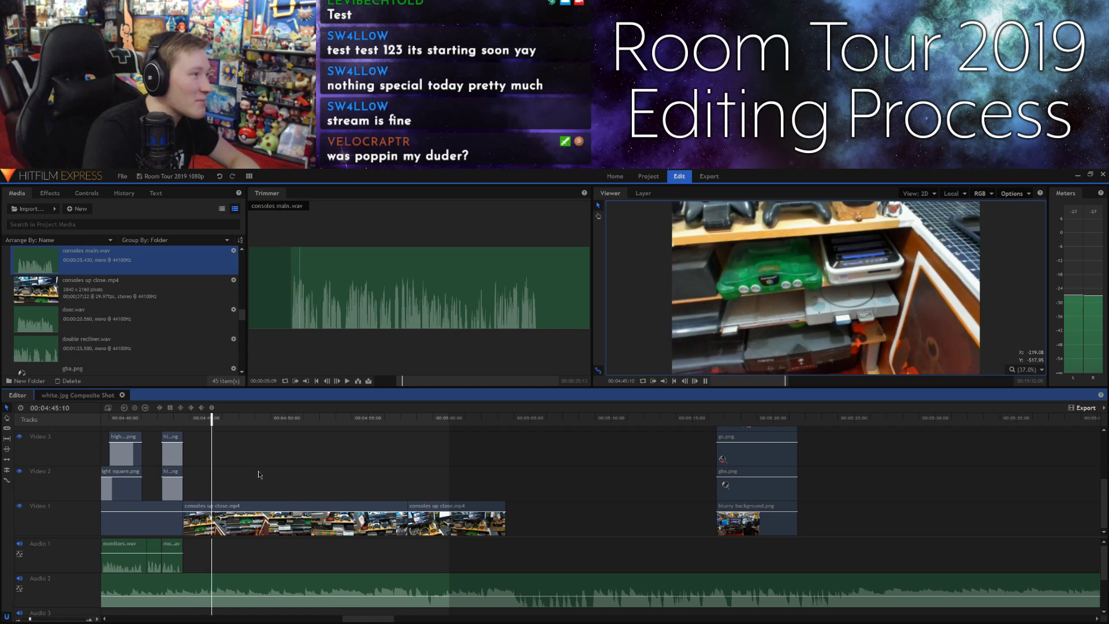
key("space")
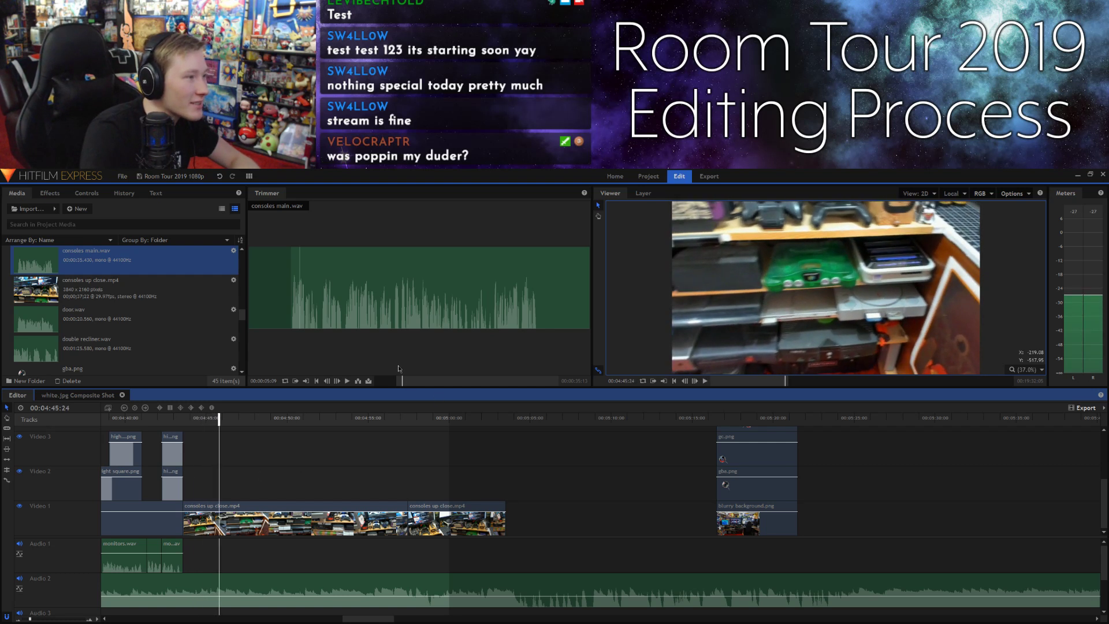
Step: Listen to the first phrase of consoles main.wav and set its out point at 00:00:07:07
left_click(397, 365)
key("space")
key("space")
left_click(306, 381)
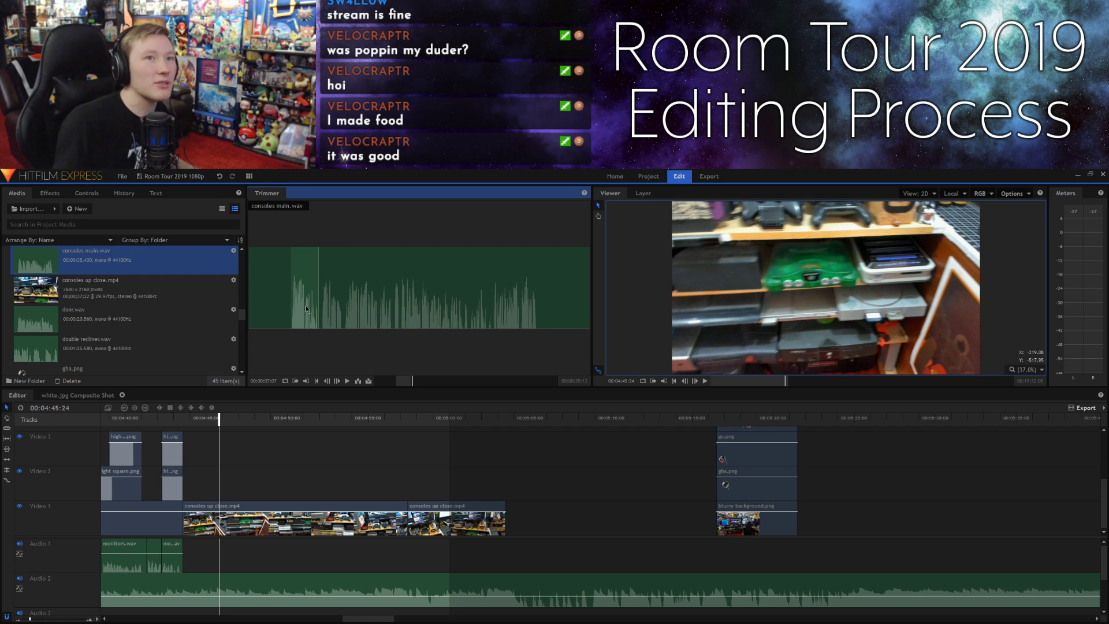
Step: Place the first consoles main.wav phrase on Audio 1 at 00:04:45:24 and shift the first consoles up close.mp4 clip to start there
left_click(310, 456)
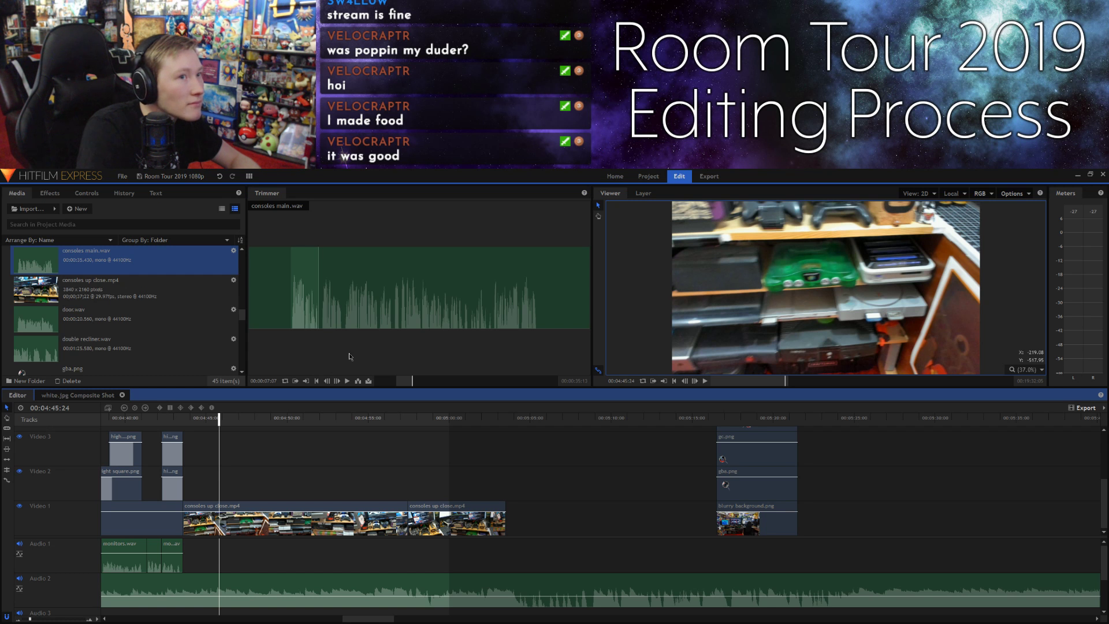
left_click(374, 349)
key("space")
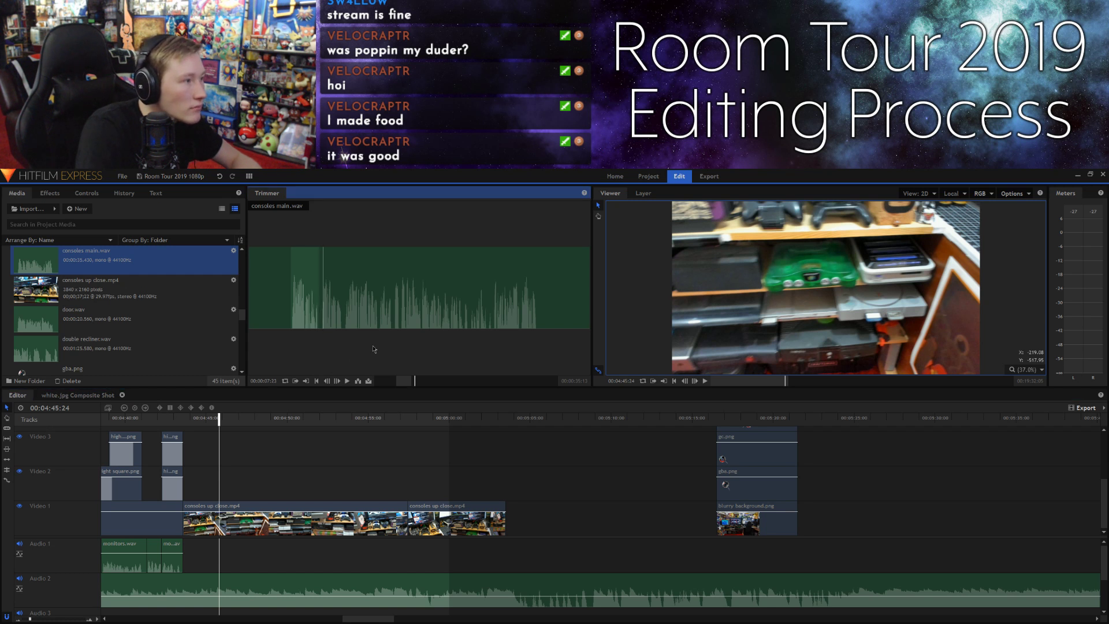
left_click_drag(408, 322, 224, 550)
left_click_drag(243, 506, 281, 483)
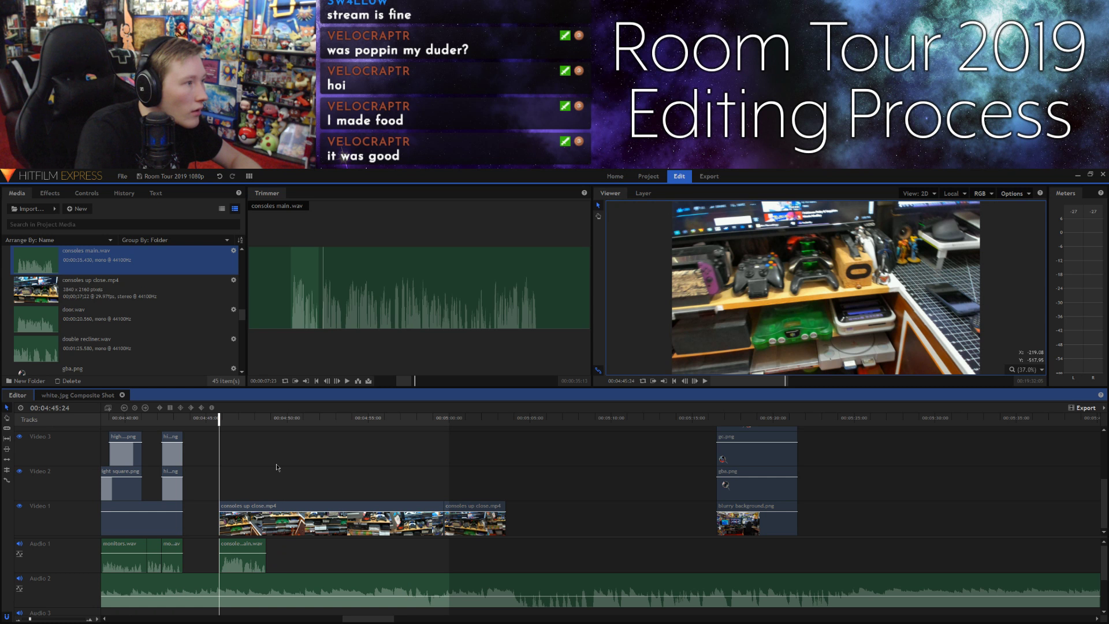
key("space")
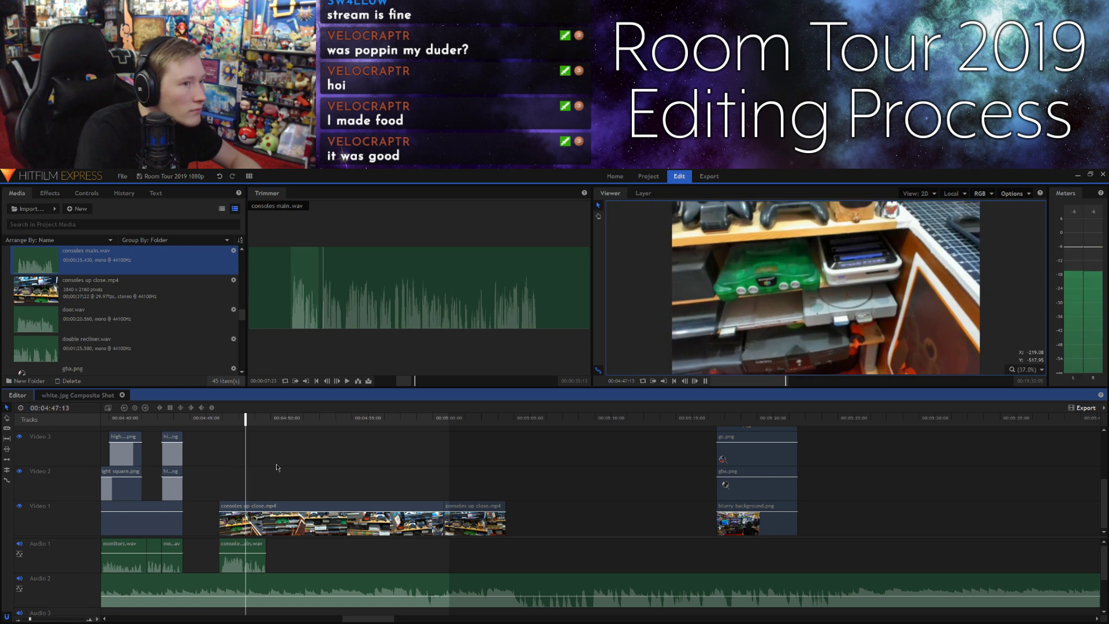
Step: Find the start of the second phrase in consoles main.wav and set the in point at 00:00:07:17
left_click(315, 350)
key("space")
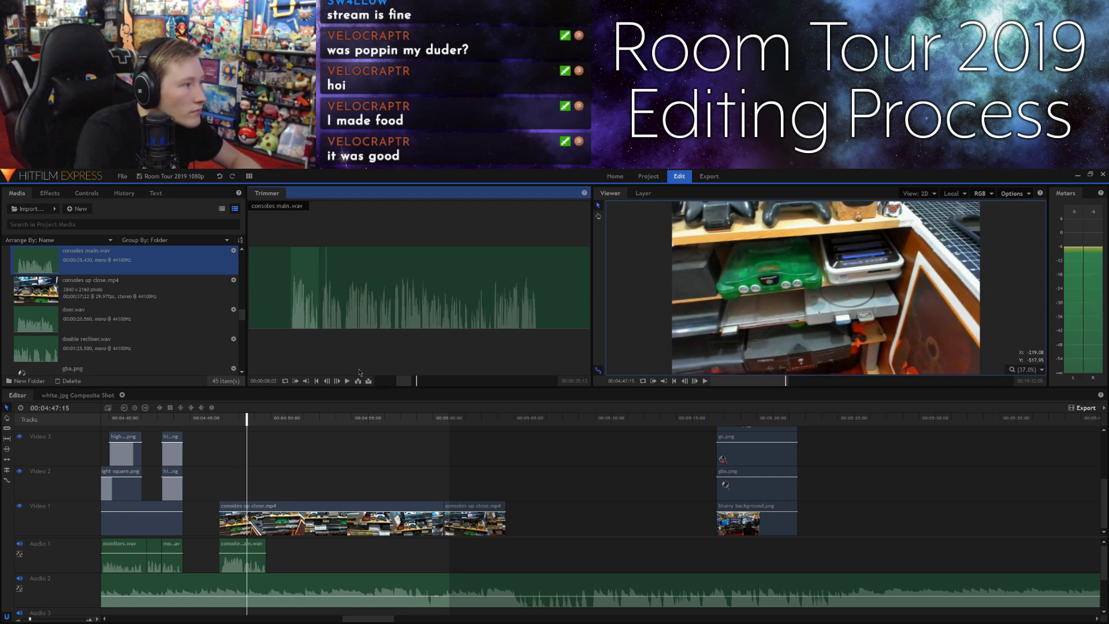
left_click(413, 381)
key("space")
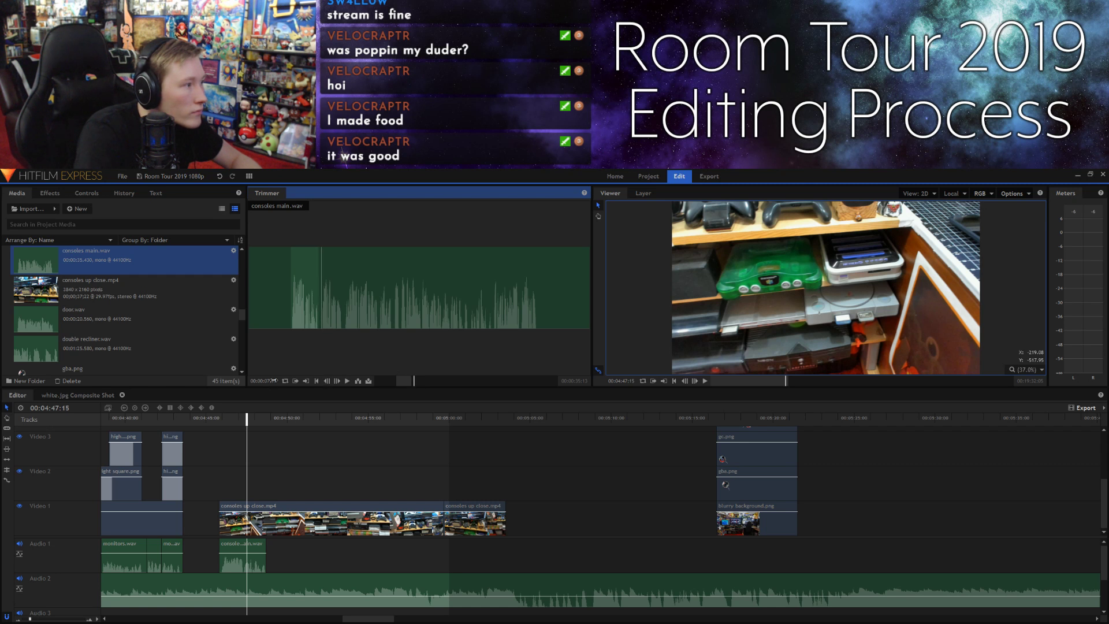
left_click(296, 381)
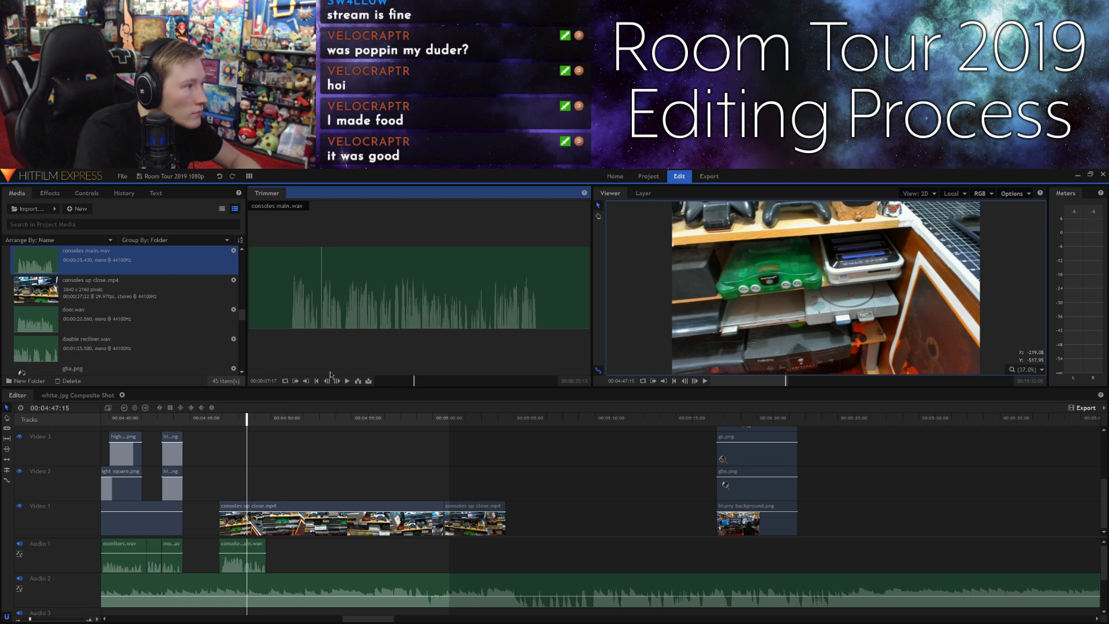
Step: Set the out point of consoles main.wav at 00:00:22:10 and place this segment on Audio 1 directly after the first phrase
key("space")
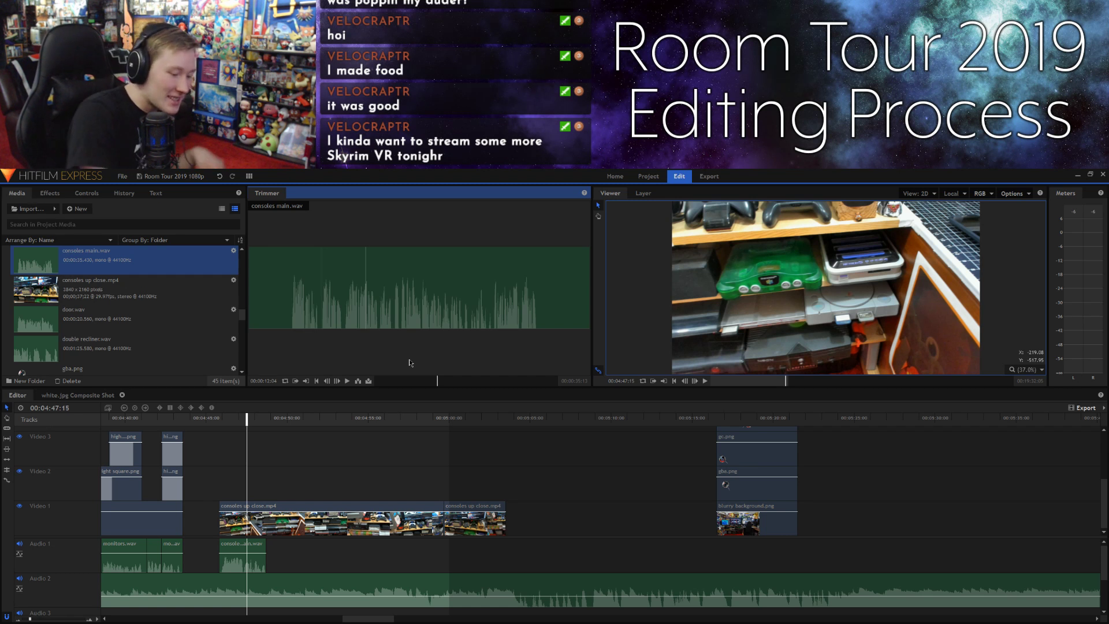
key("space")
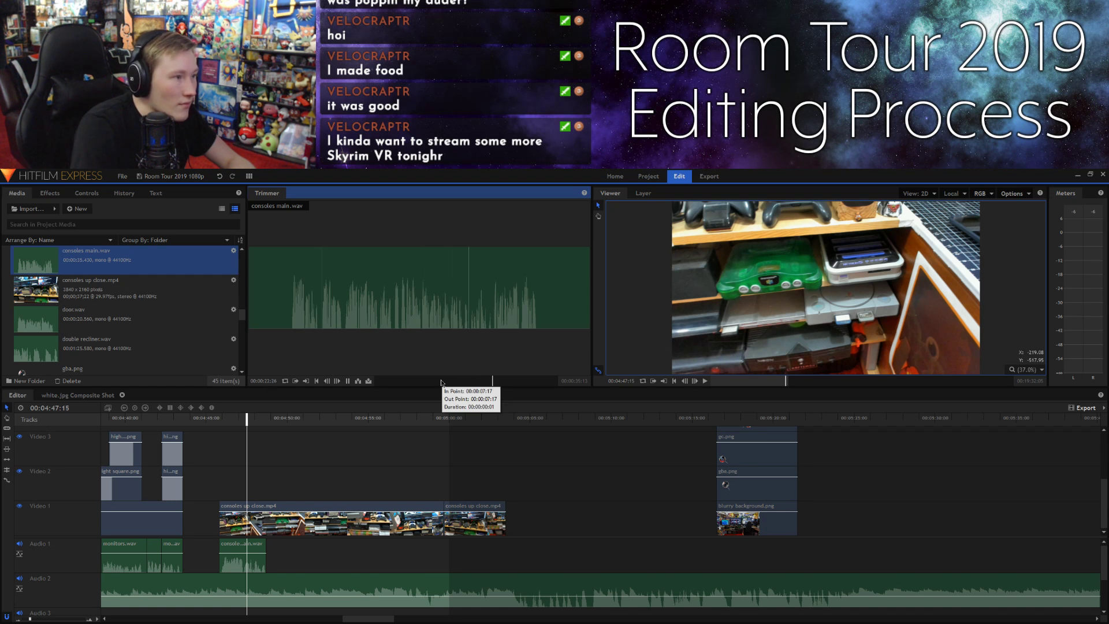
left_click(468, 383)
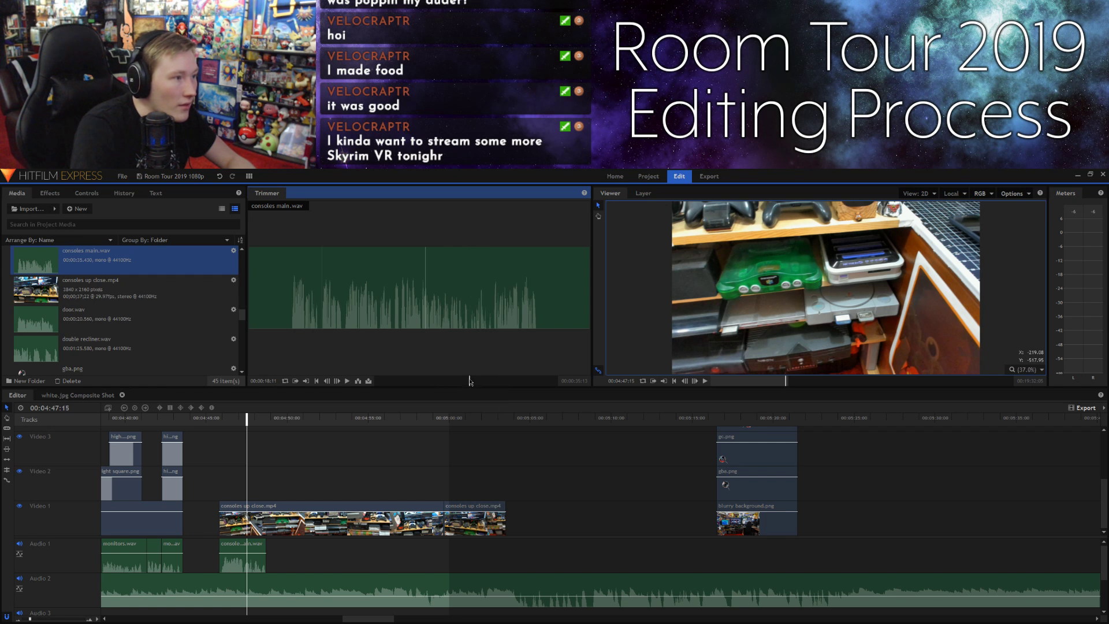
left_click(481, 383)
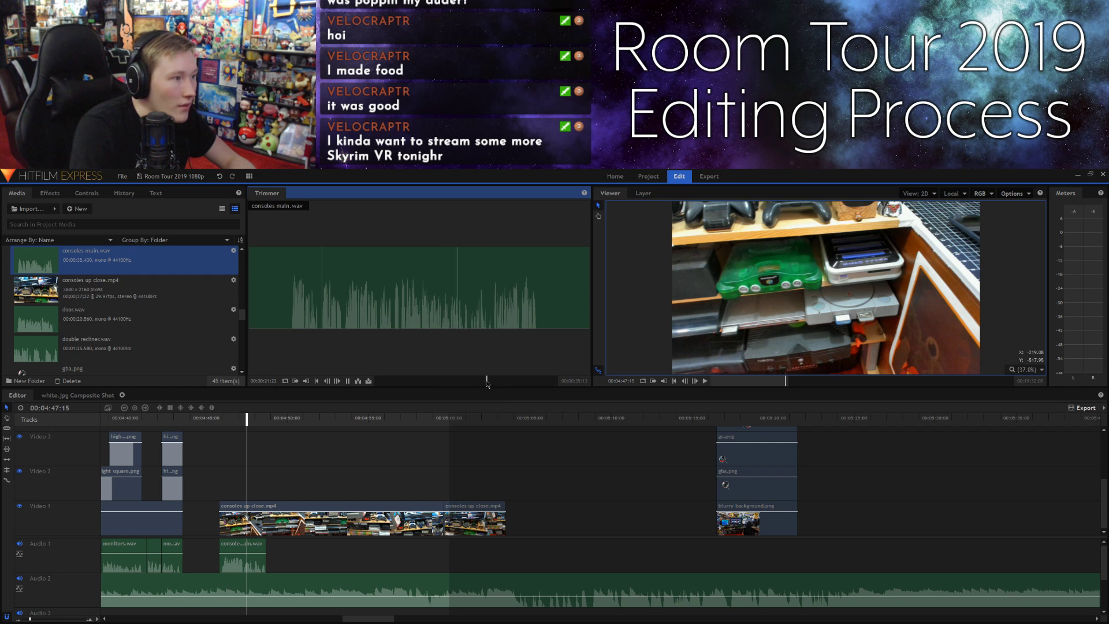
key("space")
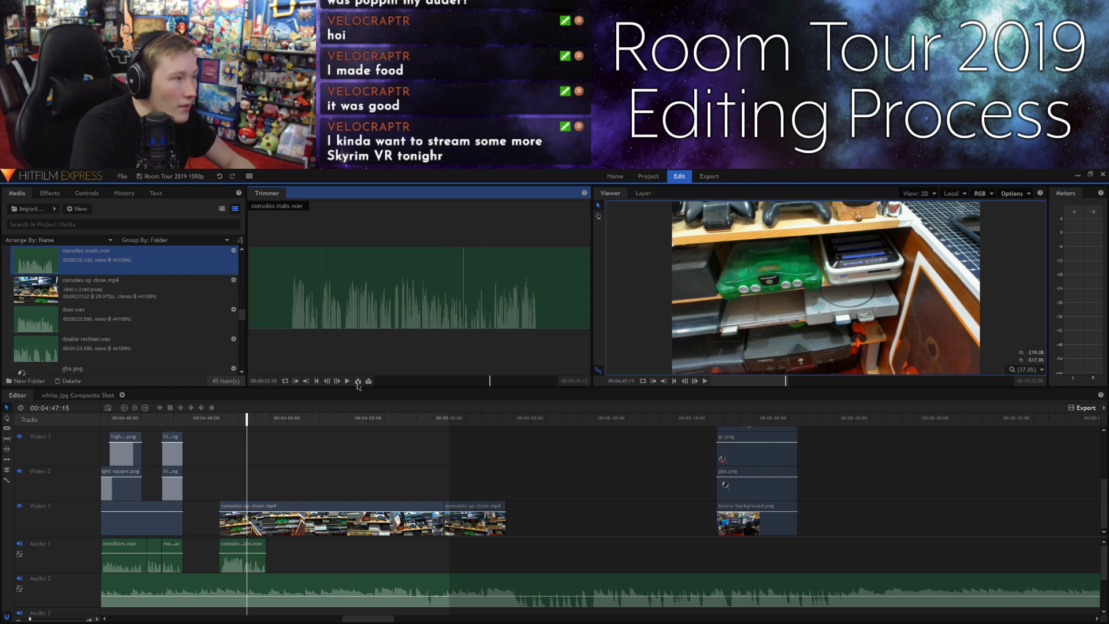
left_click(306, 381)
left_click_drag(388, 306, 269, 546)
Step: Mark the next consoles main.wav phrase in the Trimmer with a new in point and an out point at 00:00:24:24
left_click(387, 359)
key("space")
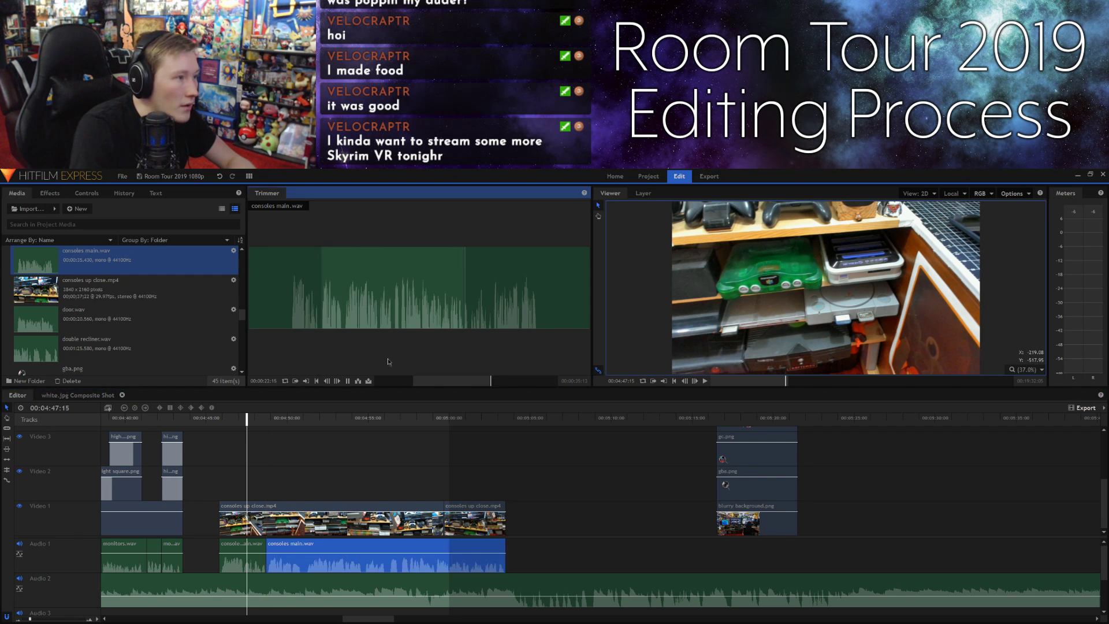
left_click(327, 381)
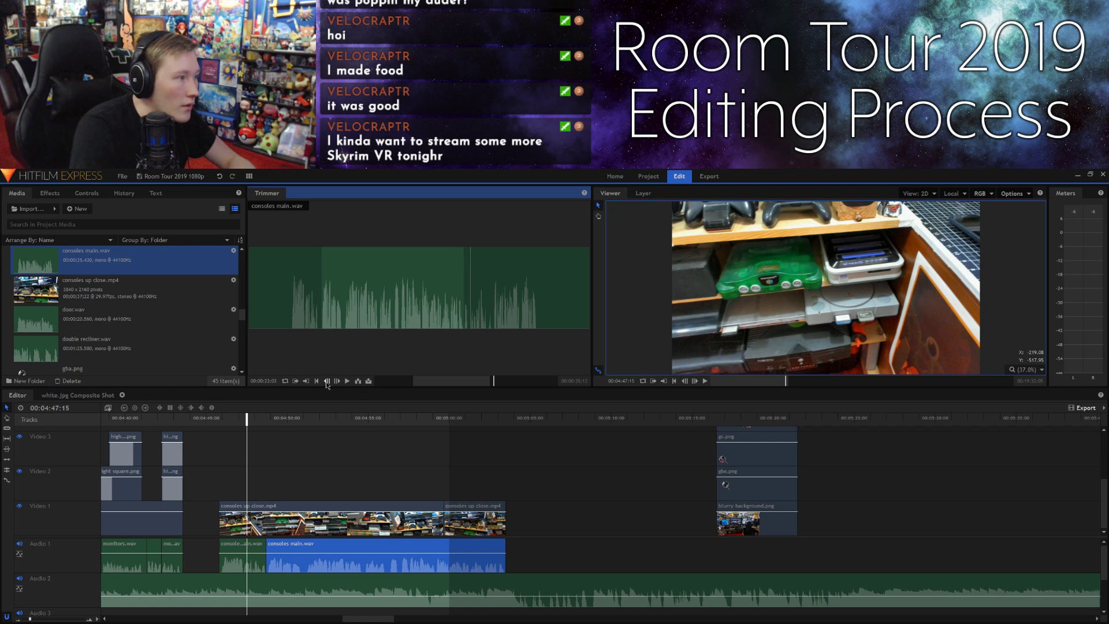
key("space")
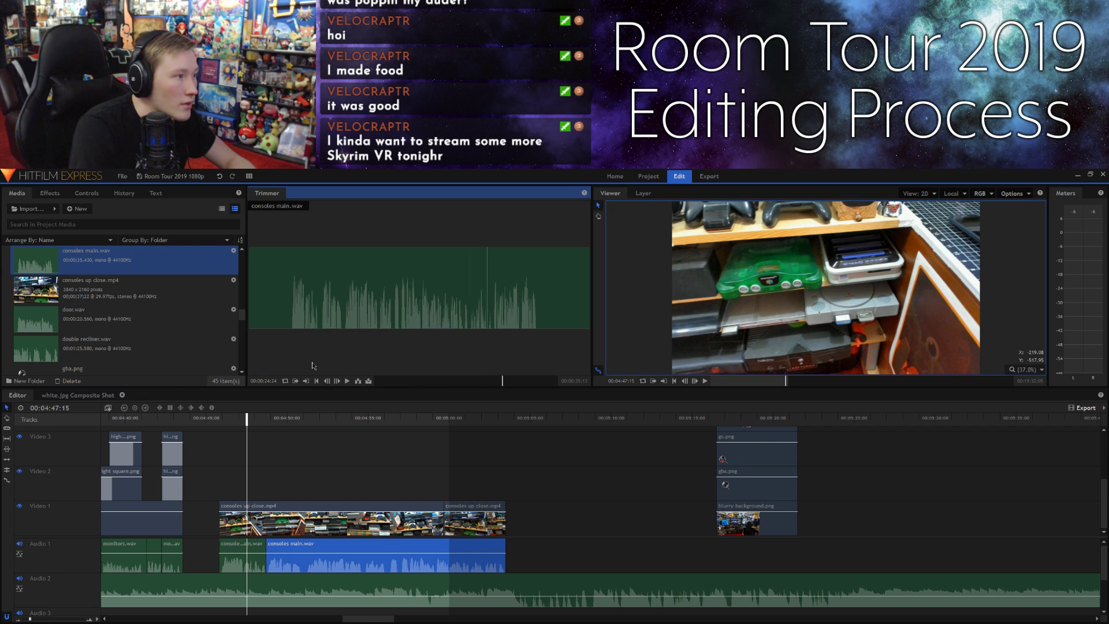
left_click(306, 381)
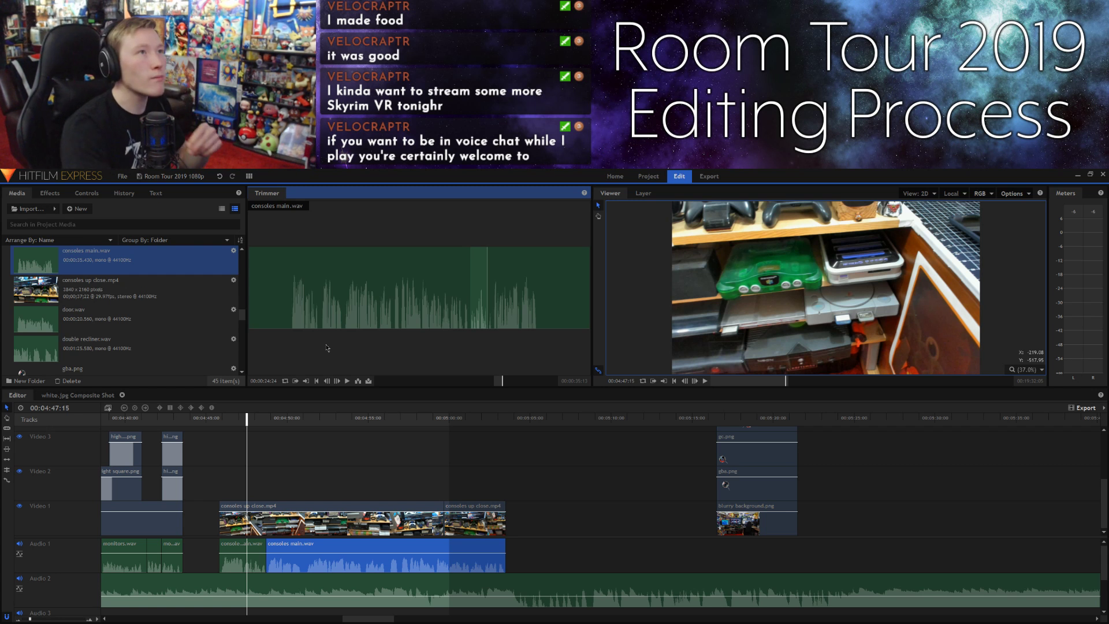
Step: Place the marked consoles main.wav segment on Audio 1 directly after the second phrase
left_click(326, 480)
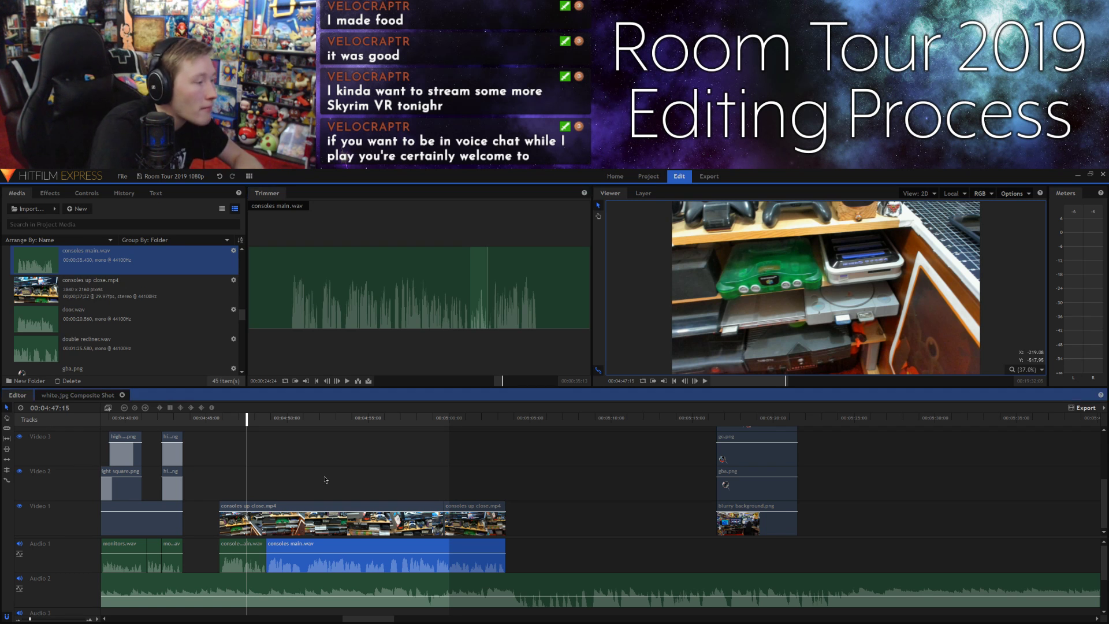
key("space")
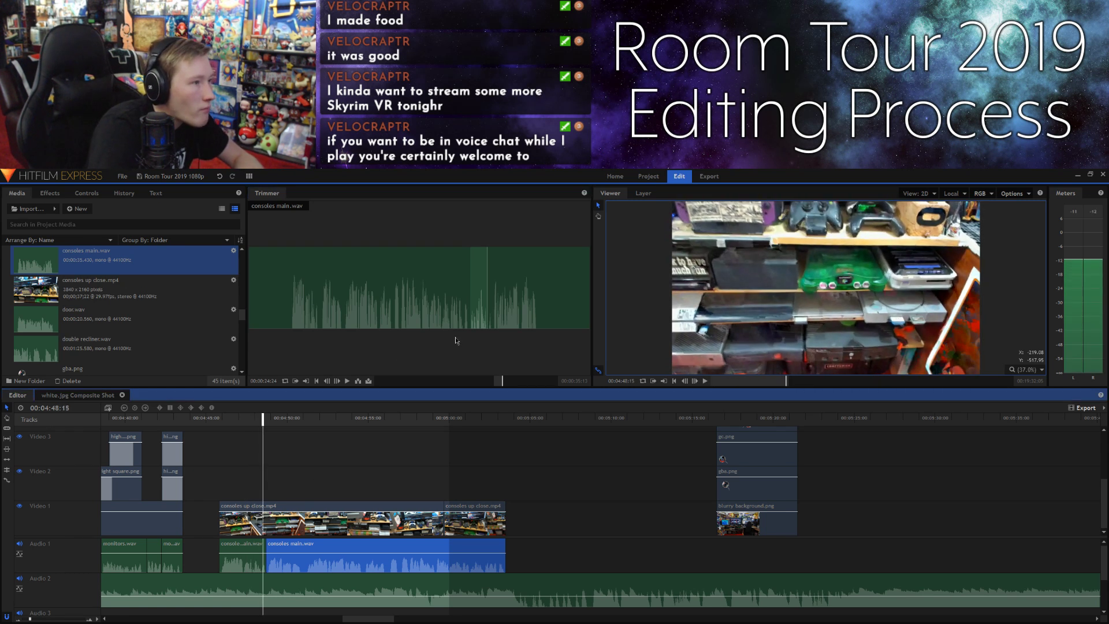
left_click_drag(479, 303, 513, 552)
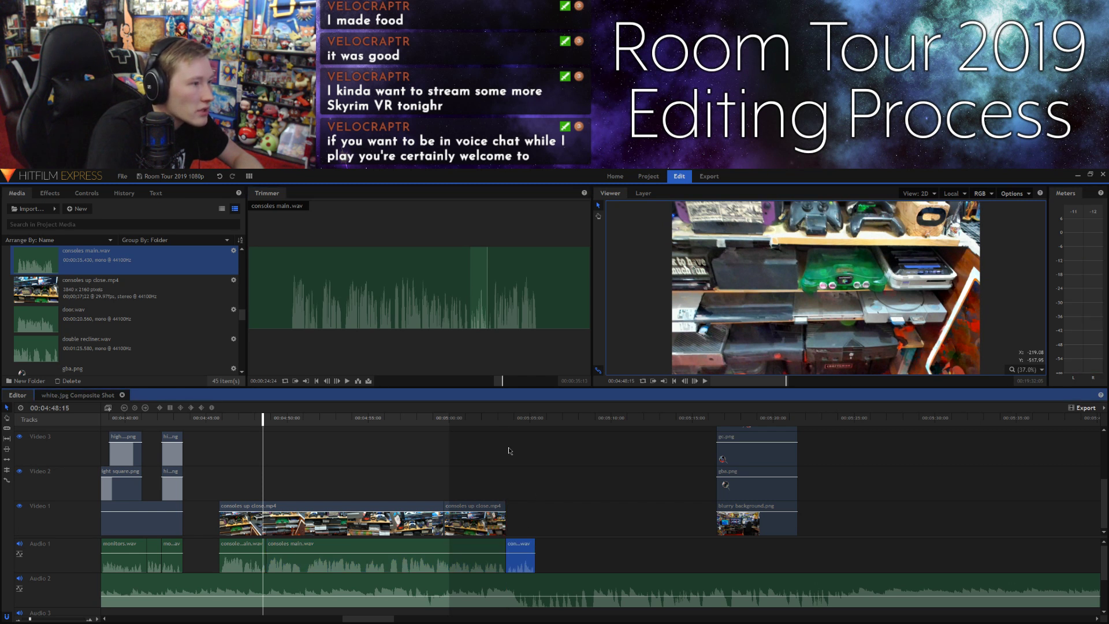
Step: Find the start of the last phrase in consoles main.wav and set the in point at 00:00:25:12
left_click(455, 361)
key("space")
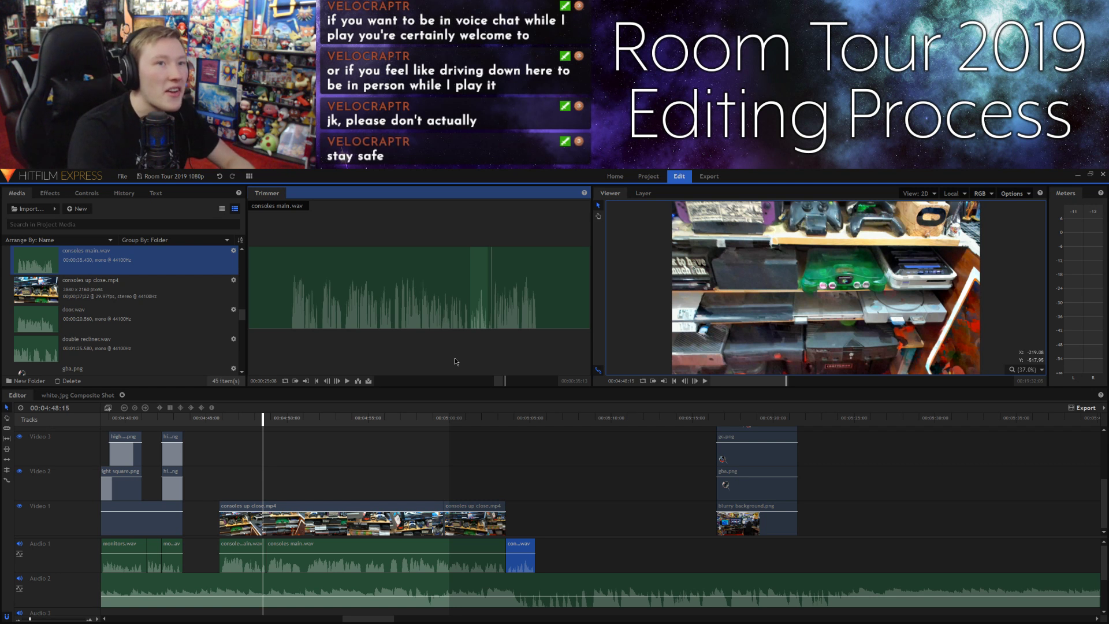
key("space")
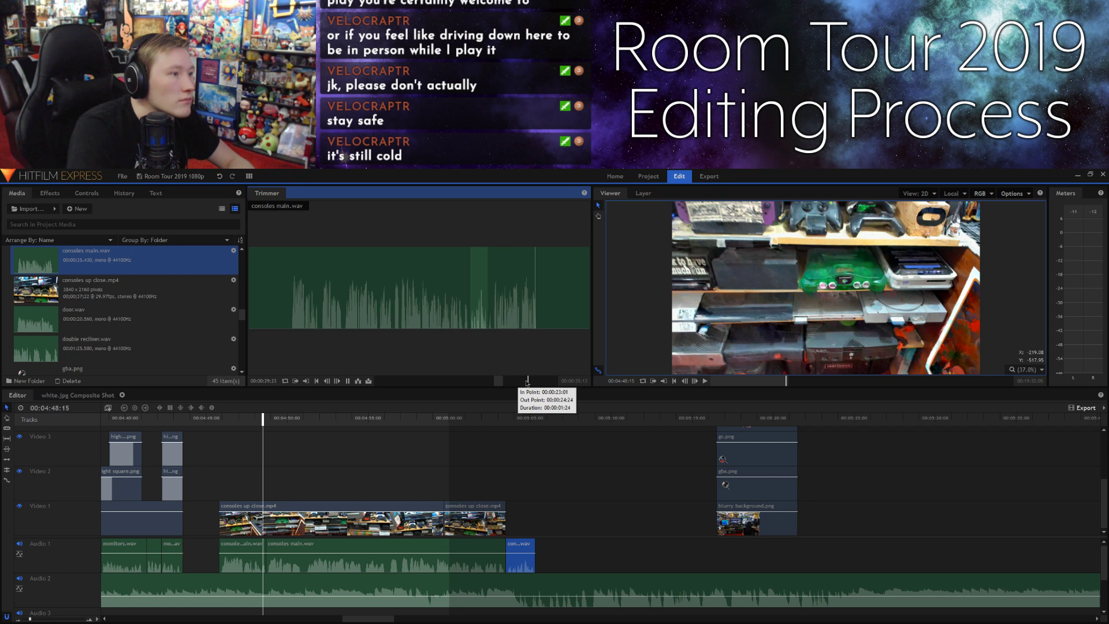
left_click_drag(524, 383, 506, 384)
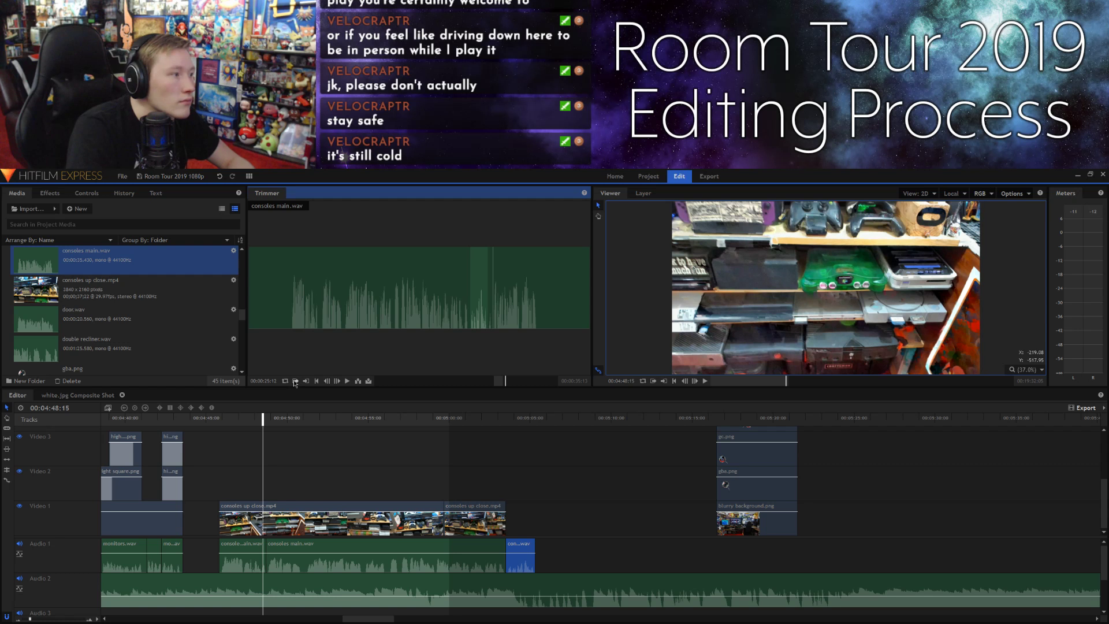
key("space")
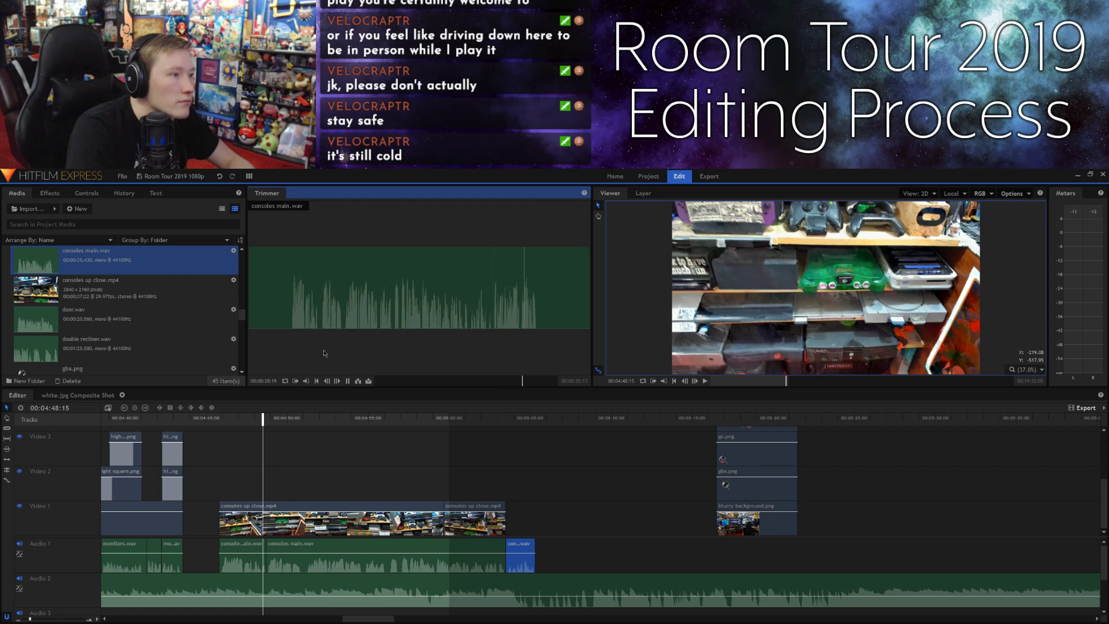
Step: Set the out point of consoles main.wav at 00:00:30:00 and place this segment at the end of the narration on Audio 1
key("space")
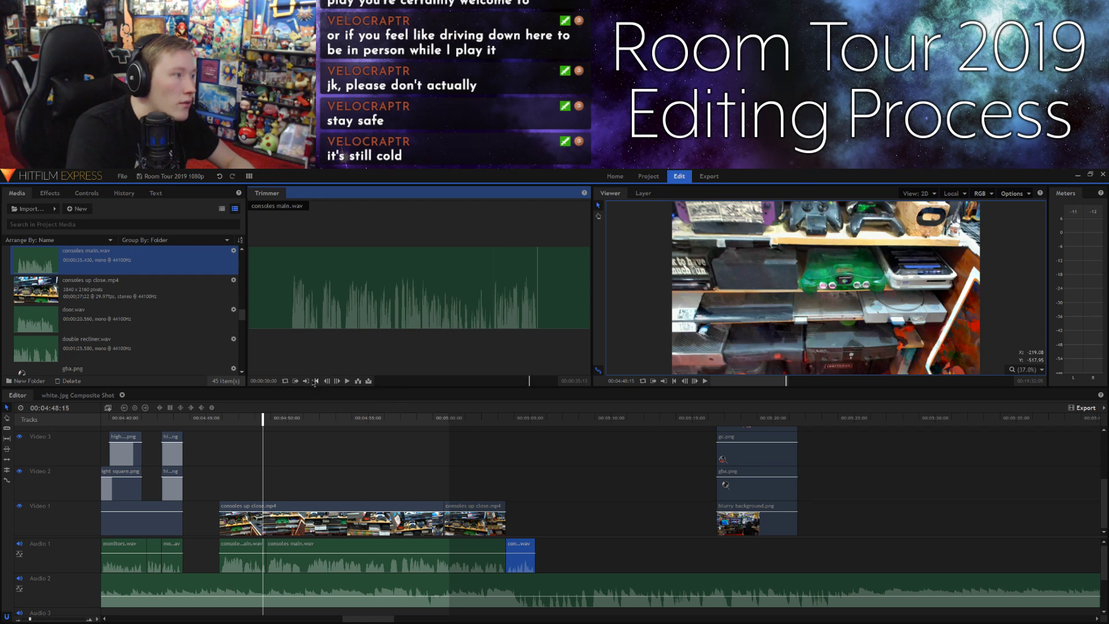
left_click(308, 382)
left_click_drag(514, 300, 540, 553)
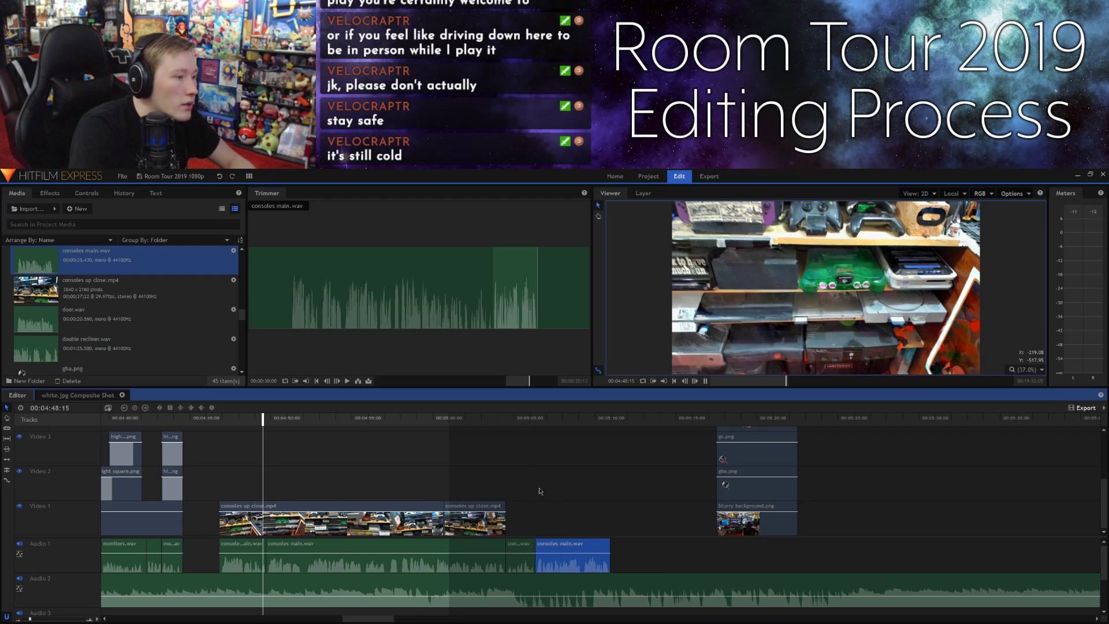
Step: Play the start of the console section from 00:04:45:24 several times to check the narration against the close-up footage
key("space")
left_click(218, 422)
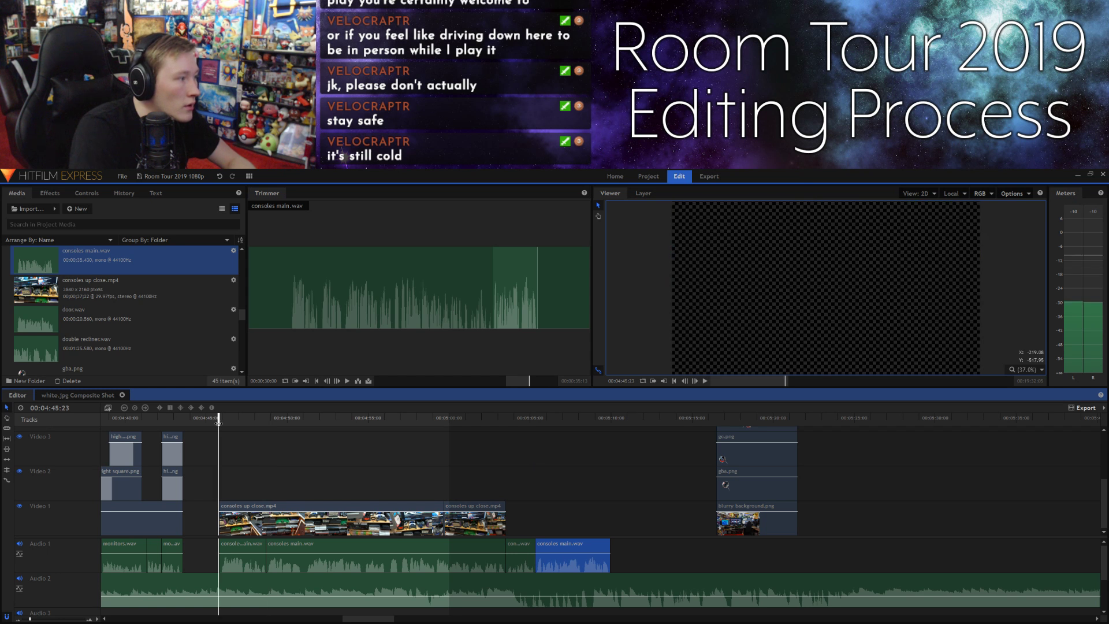
key("space")
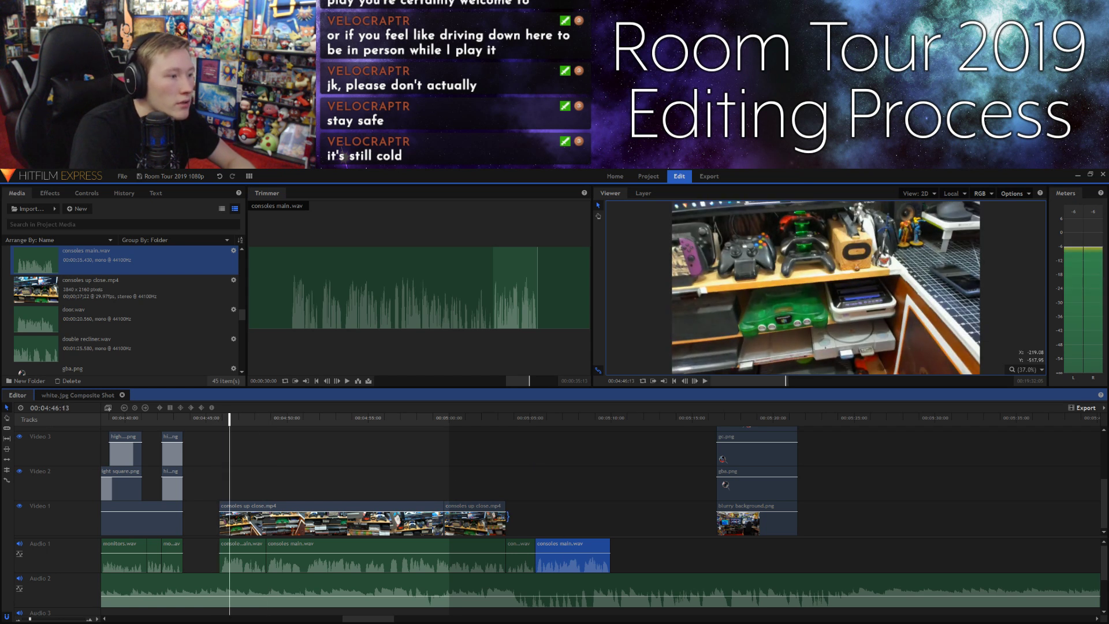
left_click(218, 419)
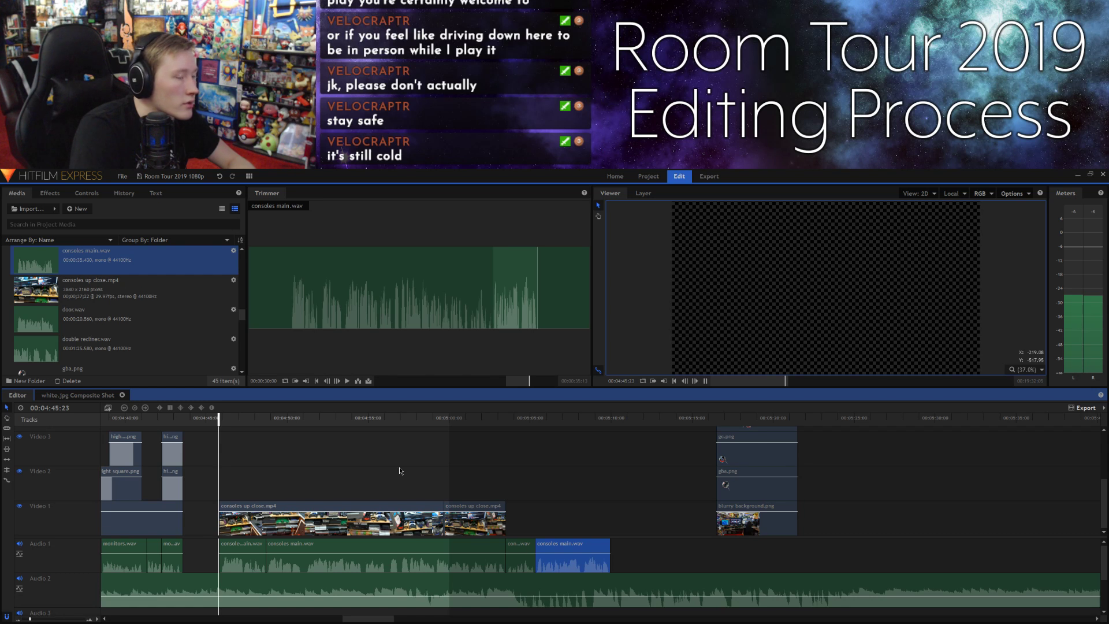
key("space")
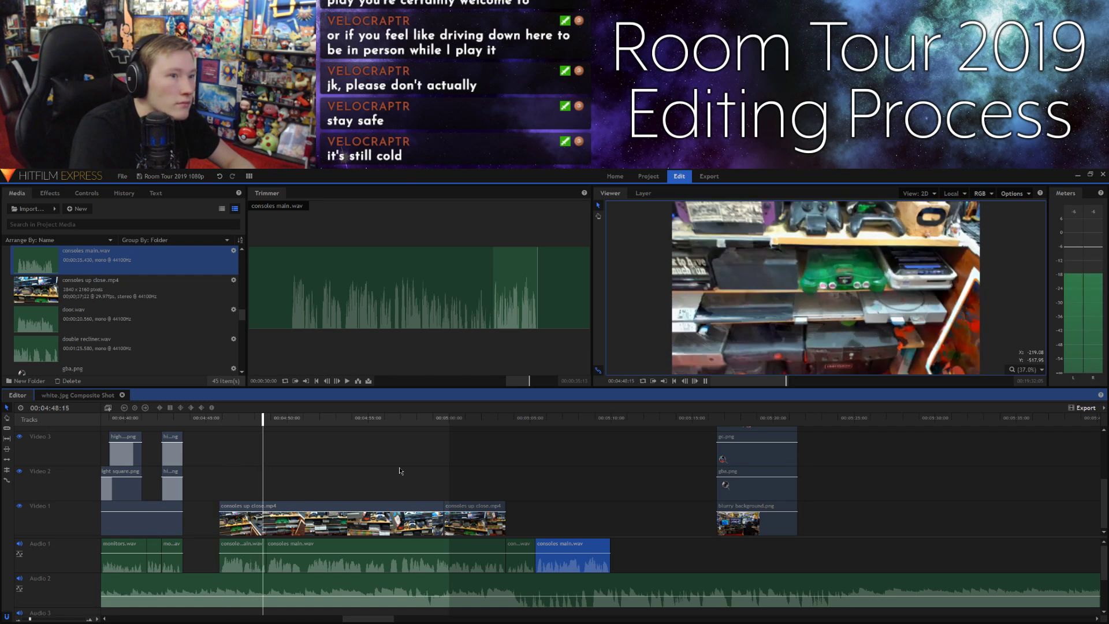
key("space")
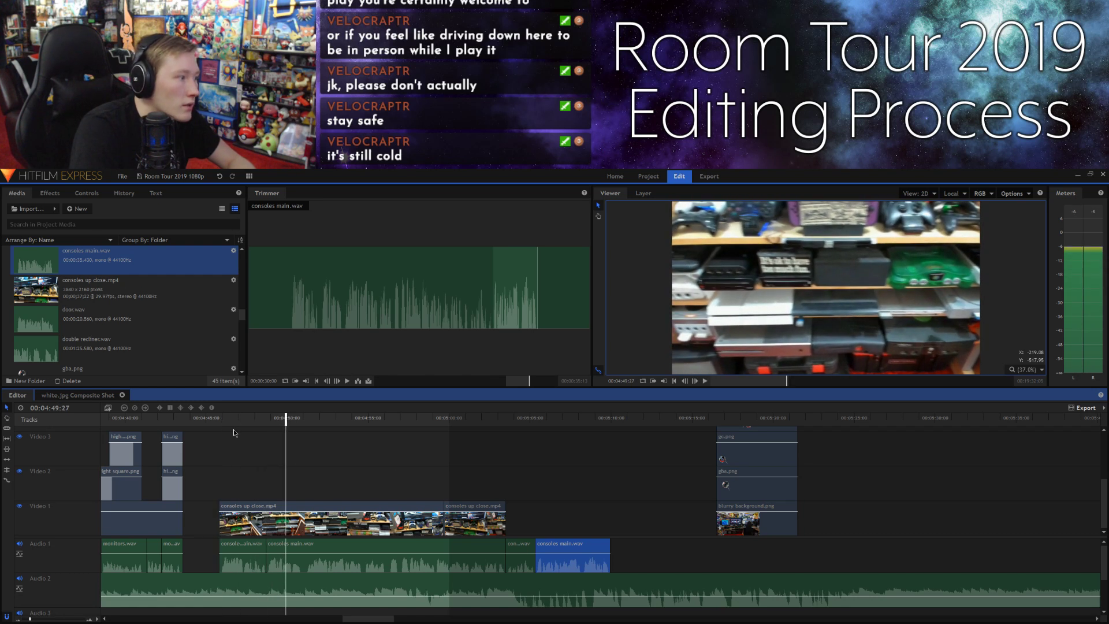
left_click(220, 423)
key("space")
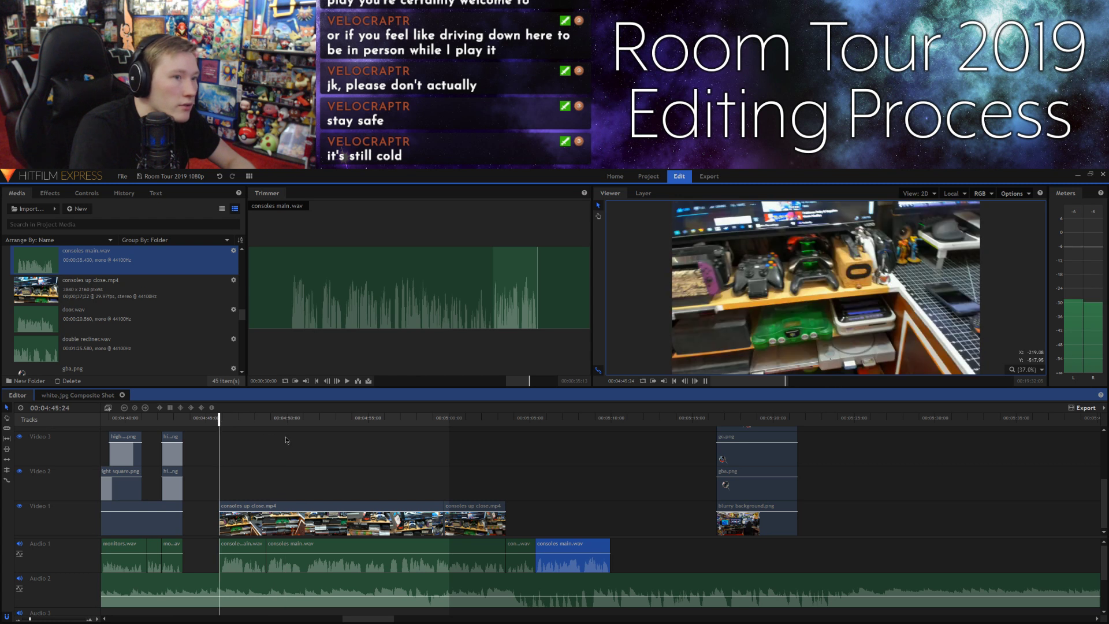
key("space")
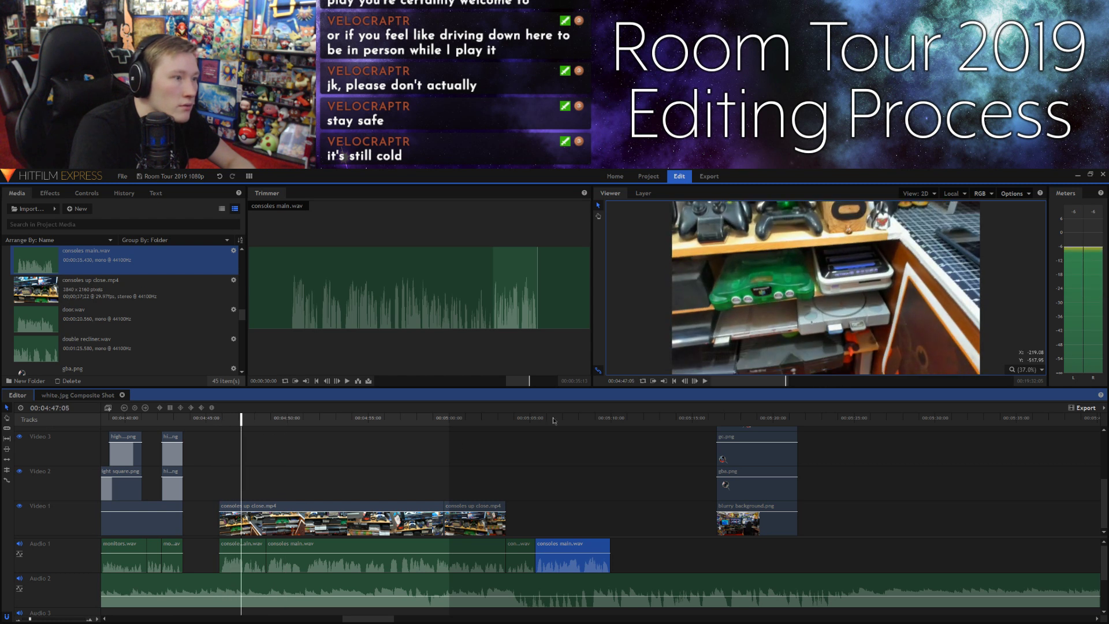
Step: Go through the first consoles up close.mp4 clip frame by frame up to 00:04:48:29 to examine the picture
left_click(693, 381)
left_click(693, 382)
left_click(692, 382)
left_click(693, 382)
left_click(693, 382)
left_click(693, 382)
left_click(692, 382)
left_click(693, 382)
left_click(693, 382)
left_click(692, 382)
left_click(693, 382)
left_click(693, 382)
left_click(693, 381)
left_click(693, 382)
left_click(694, 382)
left_click(694, 382)
left_click(694, 382)
left_click(693, 382)
left_click(693, 382)
left_click(693, 381)
left_click(693, 381)
left_click(694, 382)
left_click(694, 382)
left_click(694, 382)
left_click(694, 382)
left_click(693, 382)
left_click(693, 382)
left_click(693, 381)
left_click(694, 382)
left_click(694, 382)
left_click(693, 382)
left_click(693, 382)
left_click(693, 382)
left_click(693, 382)
left_click(694, 382)
left_click(693, 382)
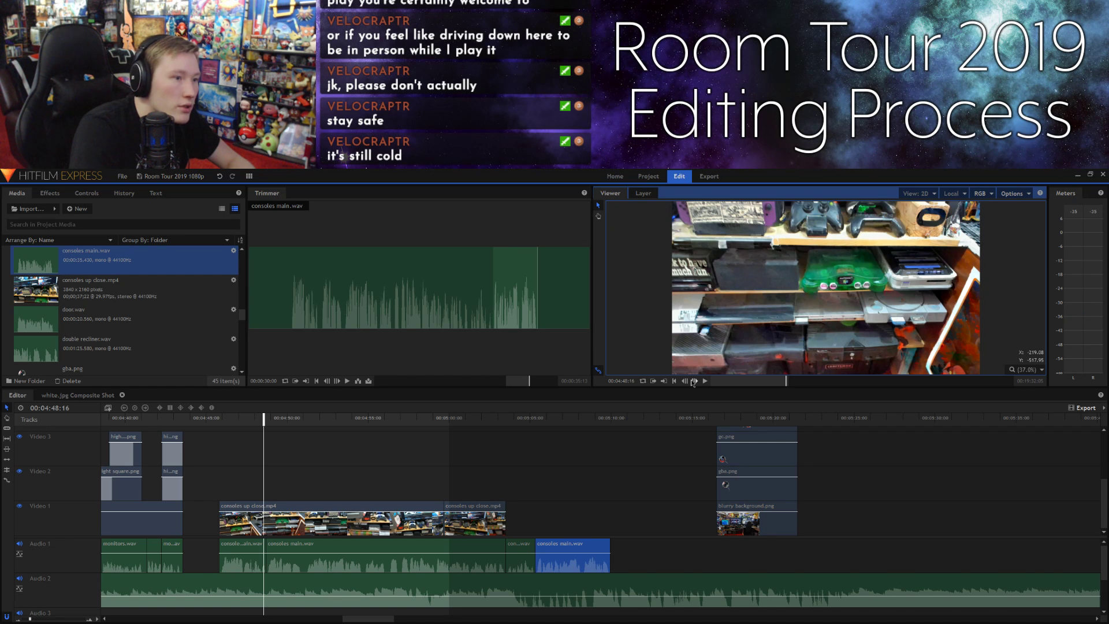
left_click(692, 380)
left_click(693, 381)
left_click(693, 381)
left_click(693, 381)
left_click(693, 381)
left_click(693, 381)
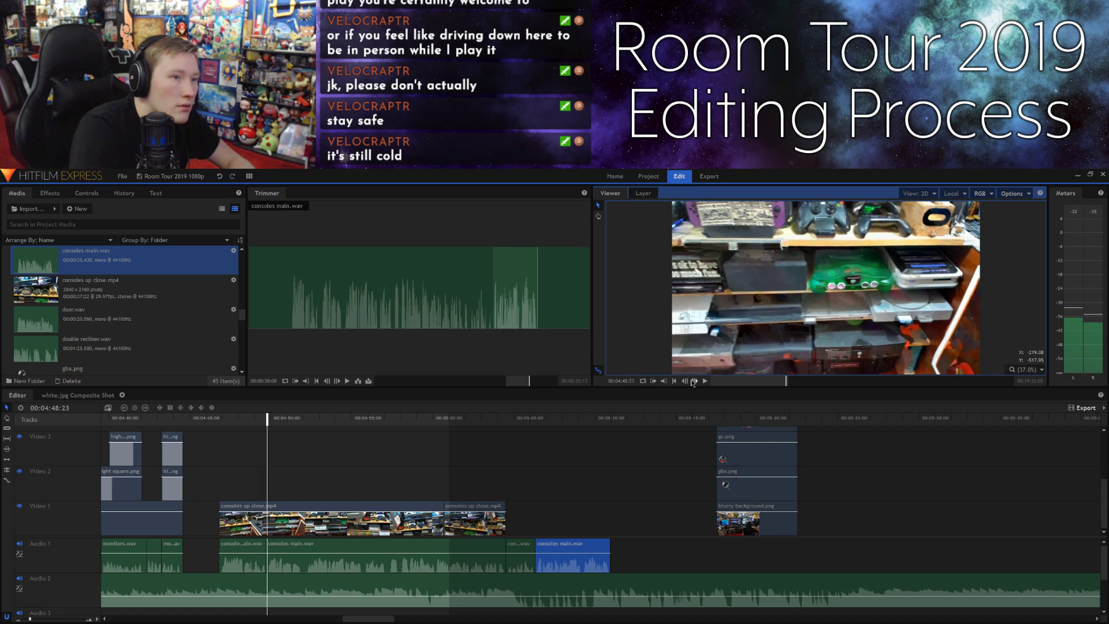
left_click(693, 381)
left_click(693, 381)
left_click(693, 381)
left_click(693, 381)
left_click(694, 381)
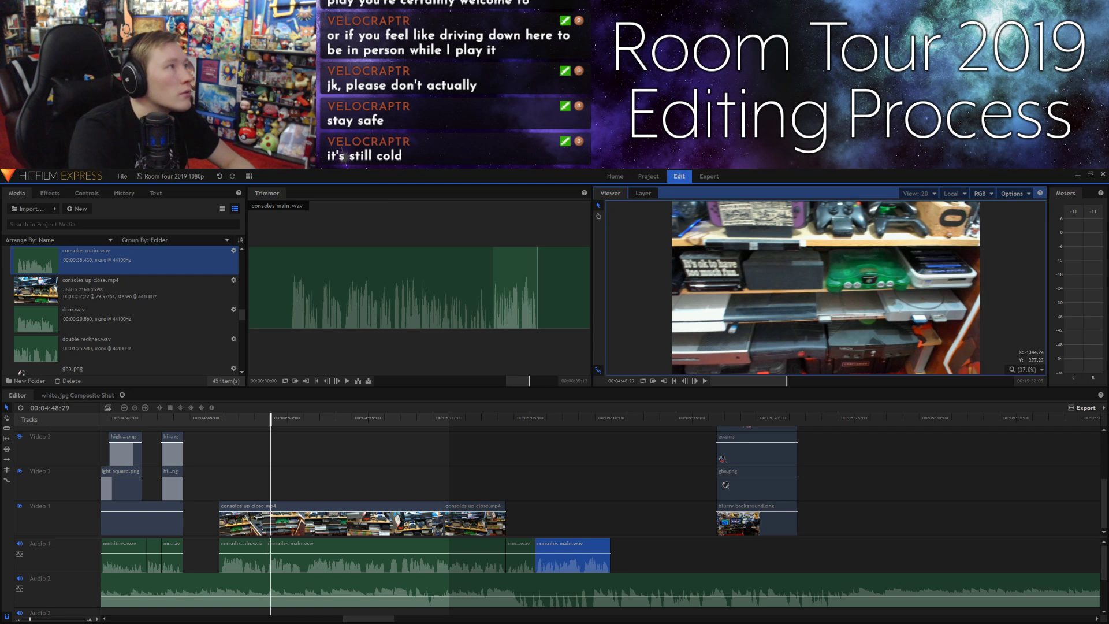
Step: Review the original consoles up close.mp4 in an enlarged external player window, then close the player
left_click_drag(608, 277, 698, 409)
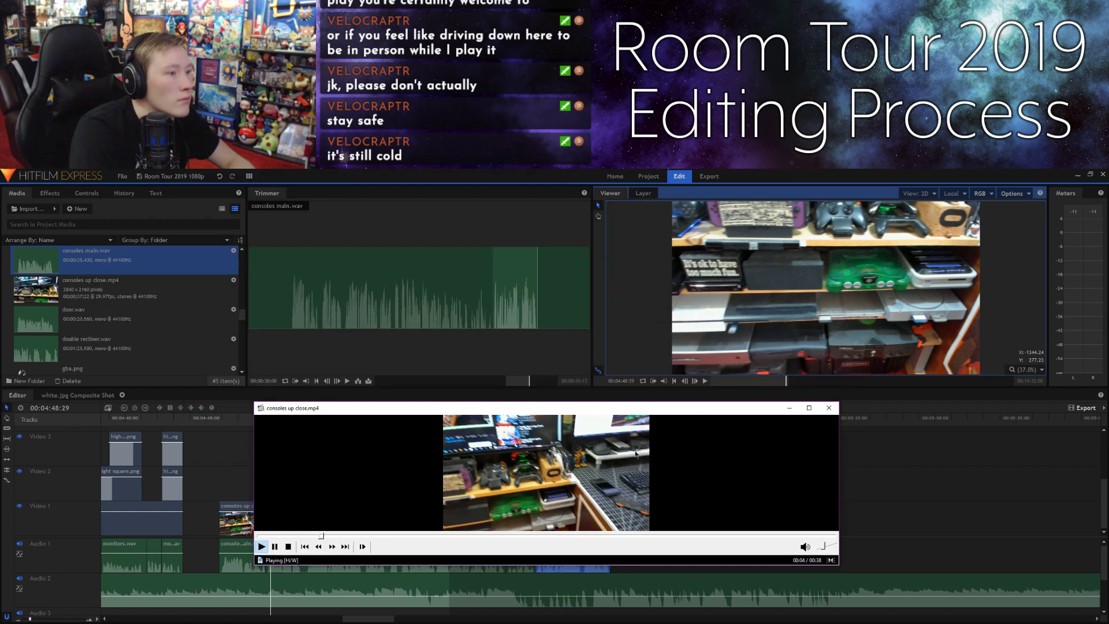
left_click(688, 429)
left_click_drag(839, 403, 764, 230)
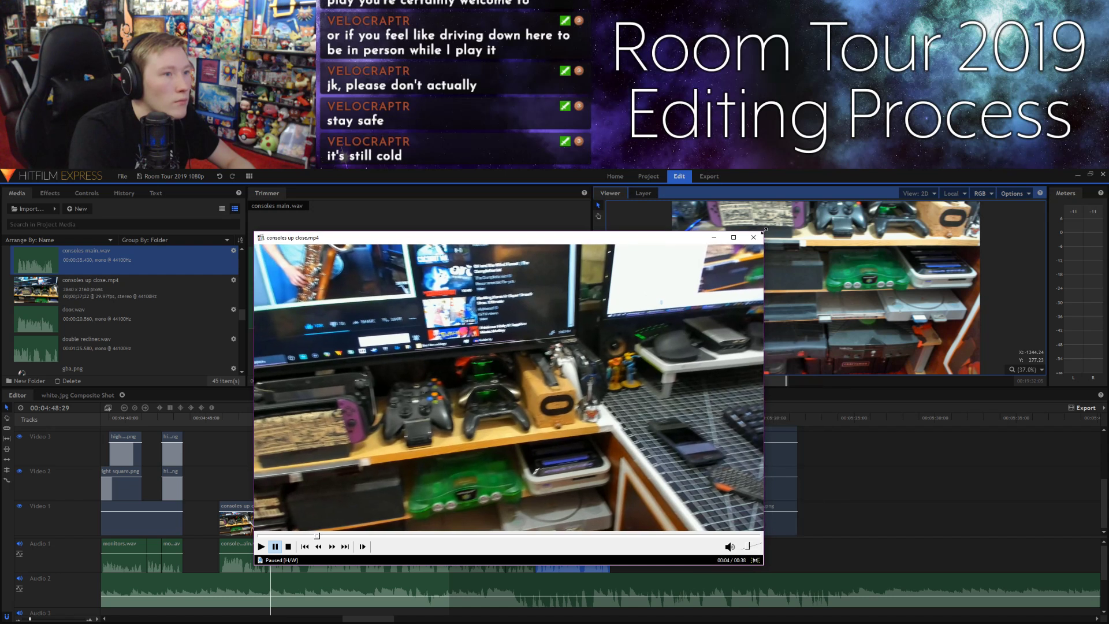
left_click(524, 356)
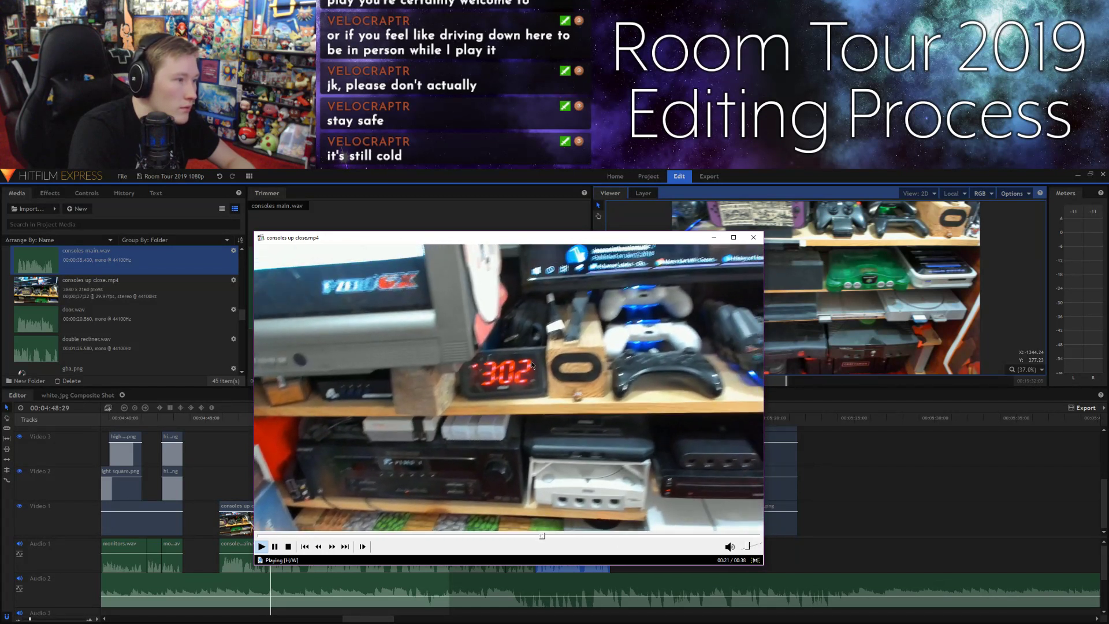
left_click(754, 238)
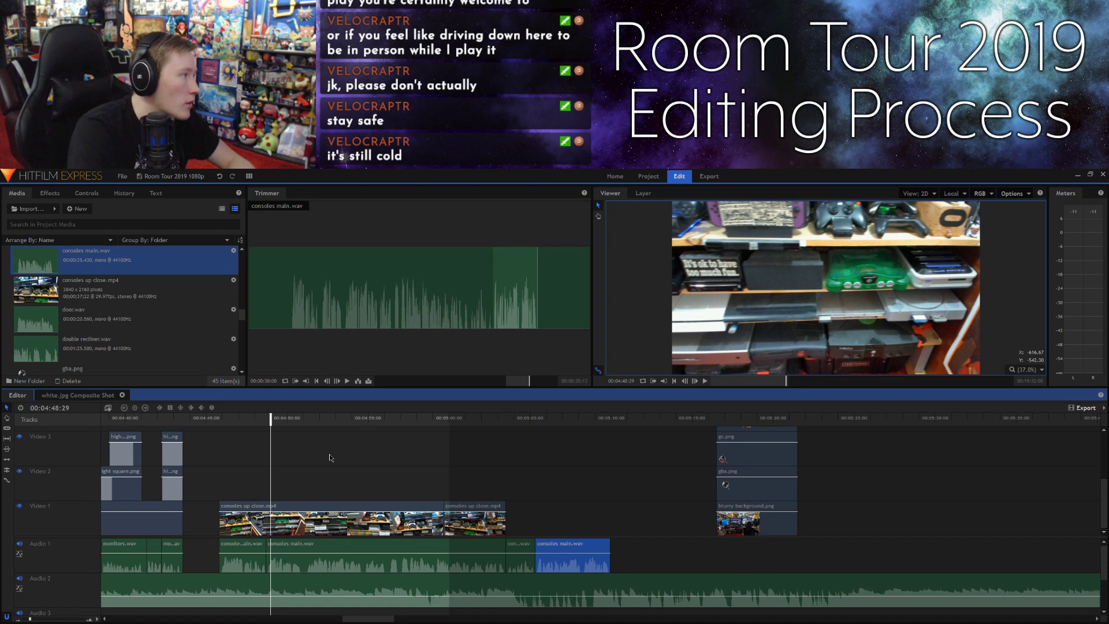
Step: Switch to Photoshop and hide the pop ups only full resolution layer in the Untitled-1 document
key("alt+Tab")
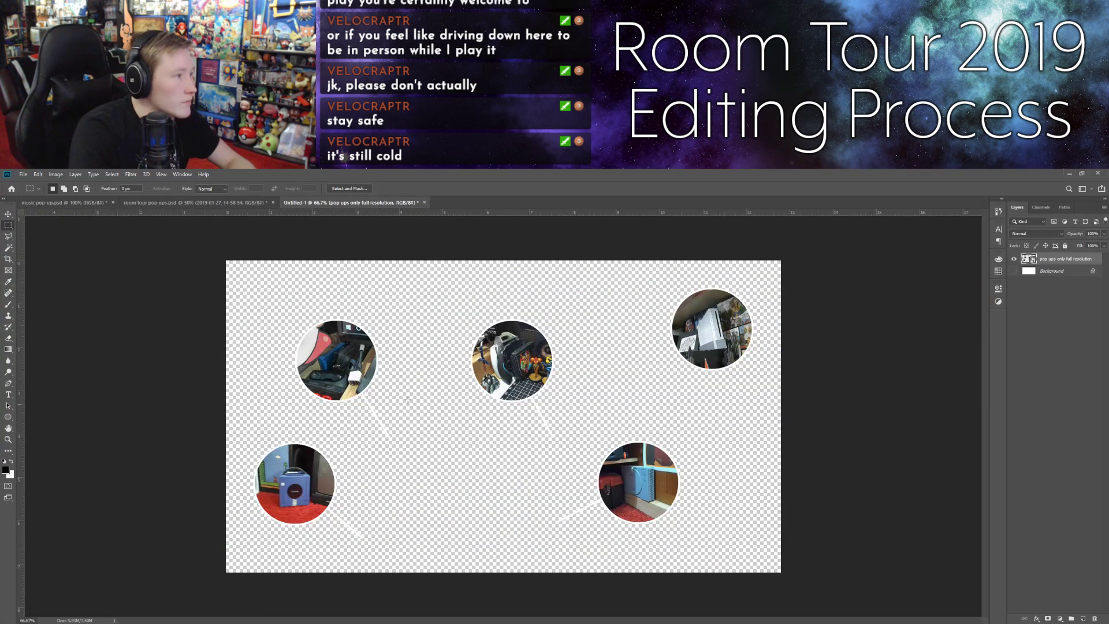
left_click(179, 202)
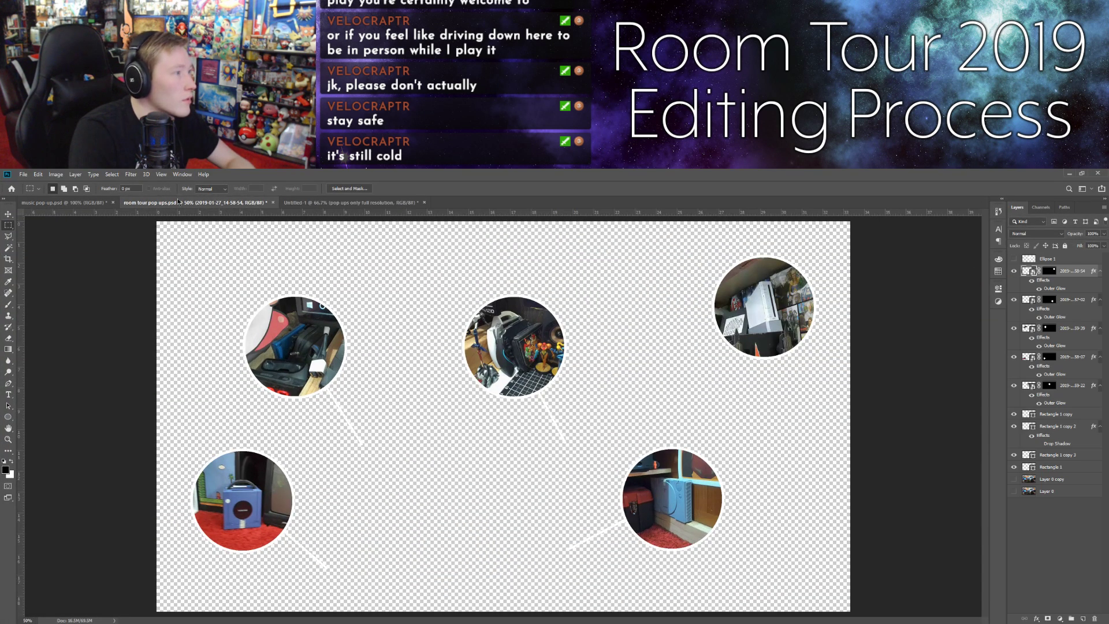
left_click(98, 203)
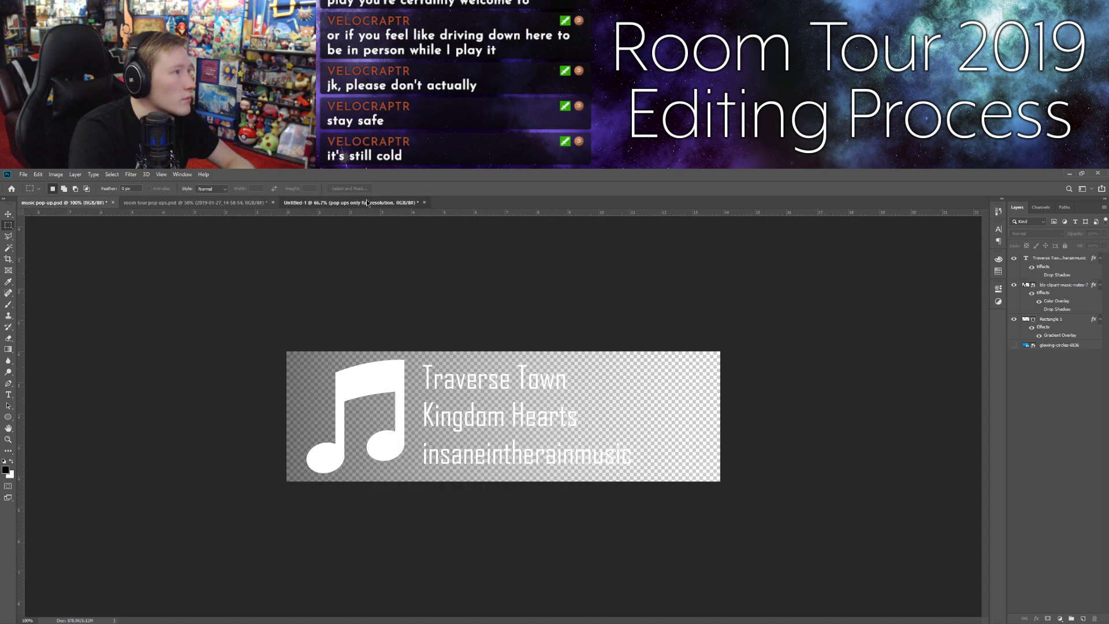
left_click(350, 203)
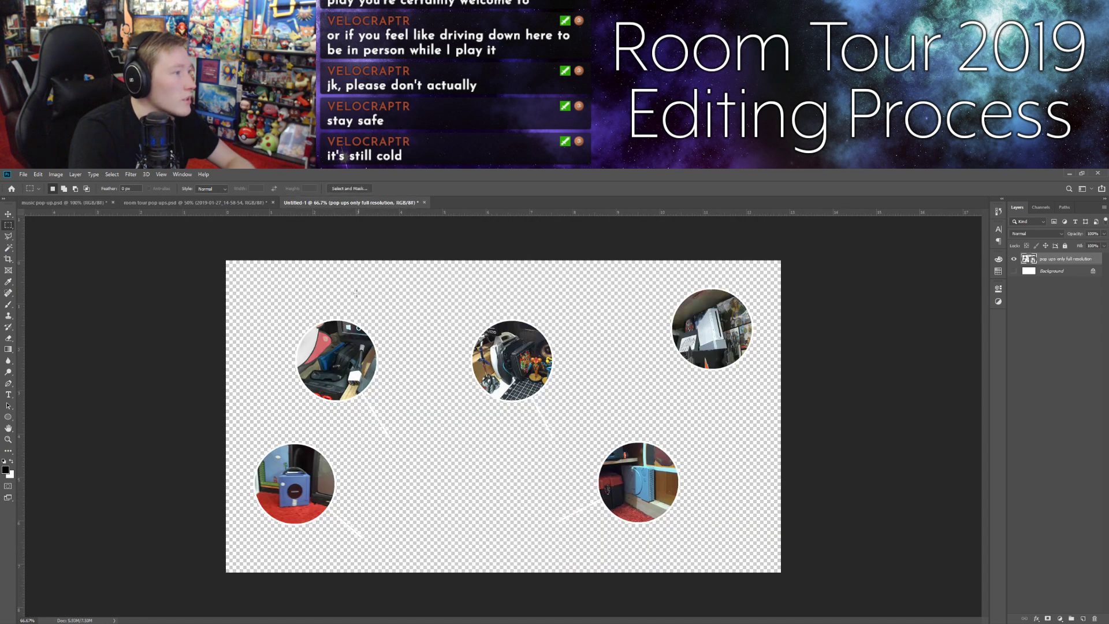
left_click(1013, 260)
Step: Add a large text box across the upper part of the empty canvas containing "*Camera Error"
left_click(8, 394)
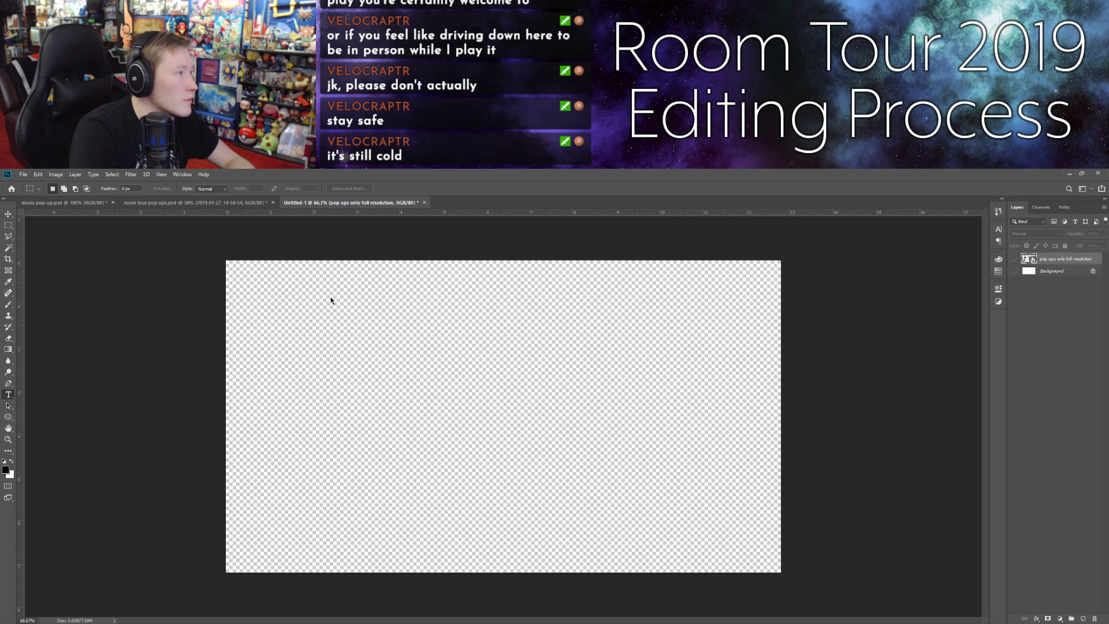
left_click_drag(259, 287, 670, 523)
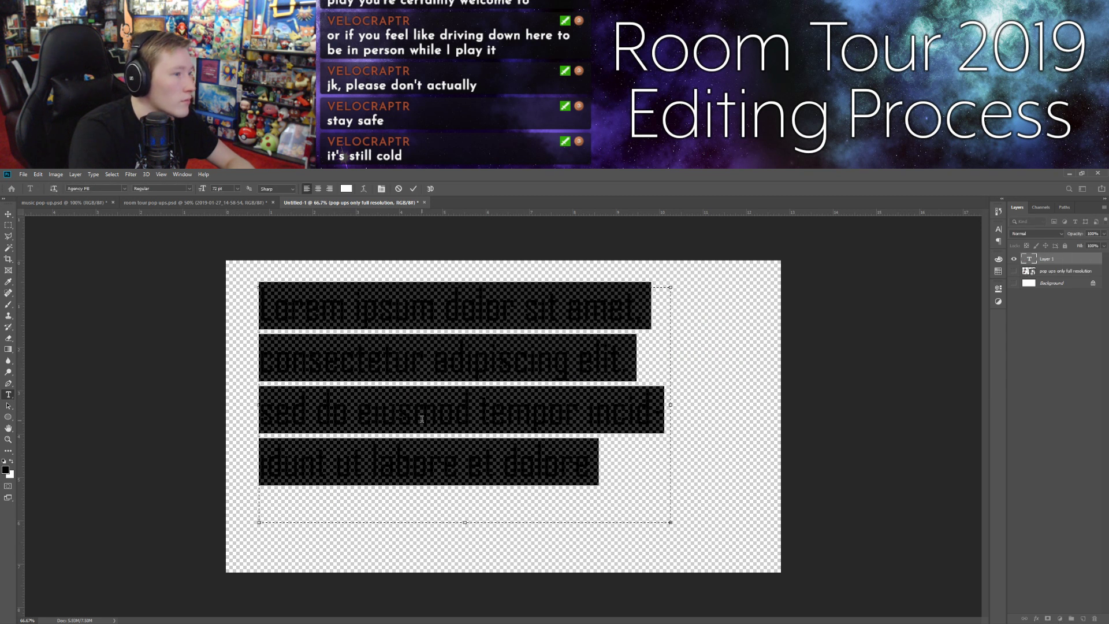
key("BackSpace")
type("Ea")
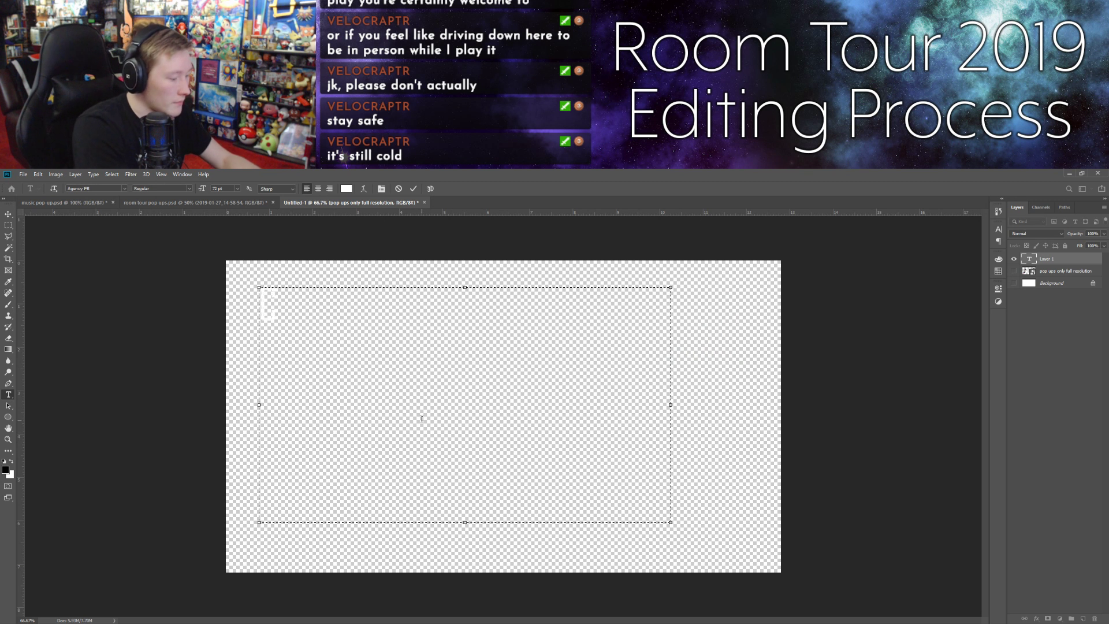
type("mera Error")
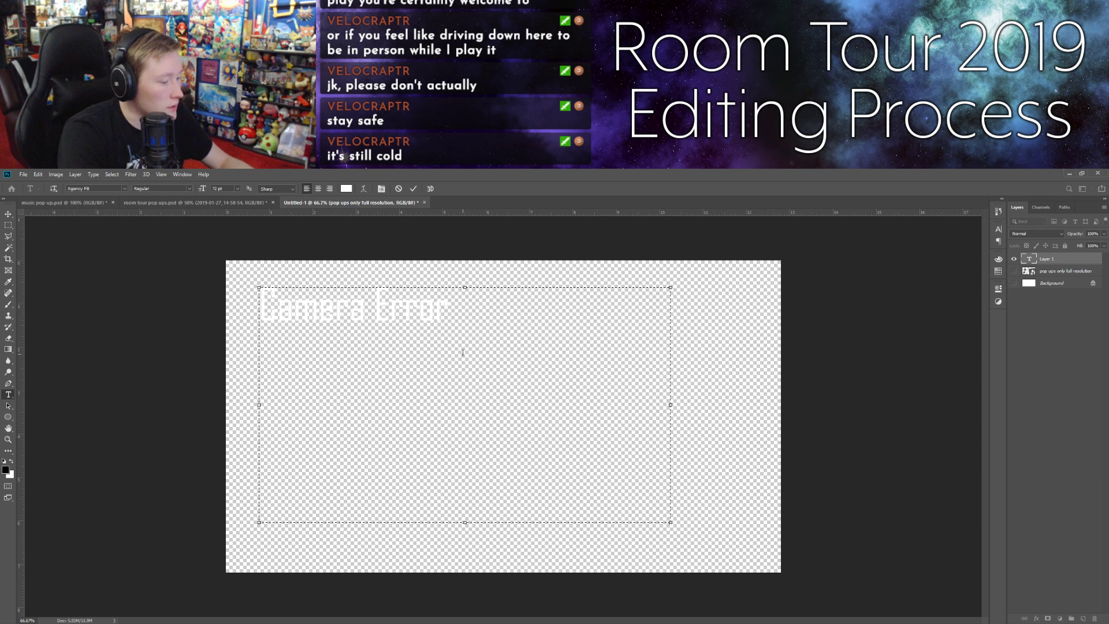
left_click(264, 312)
type("*")
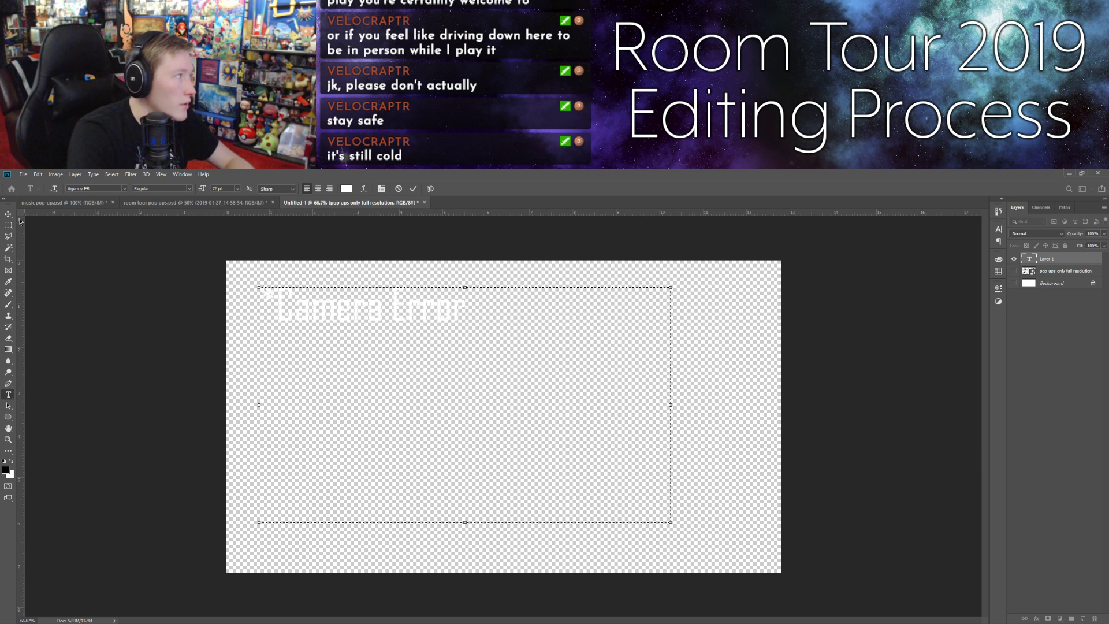
Step: Set the *Camera Error text size to 140 pt, widen its text box, and commit the text
left_click_drag(476, 304, 261, 306)
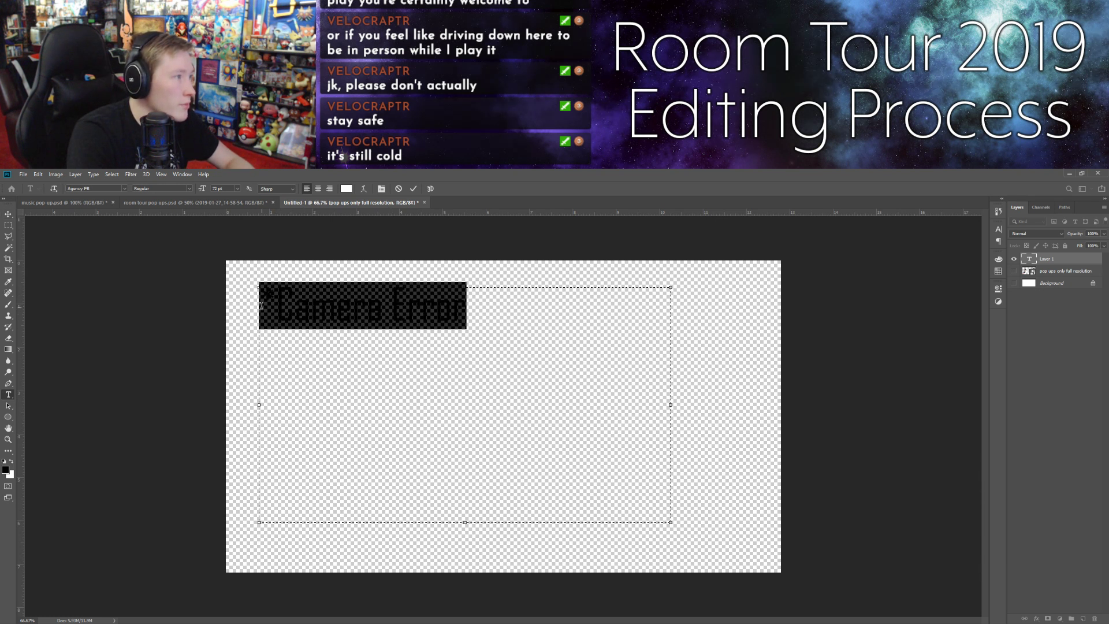
left_click(1000, 231)
left_click(936, 252)
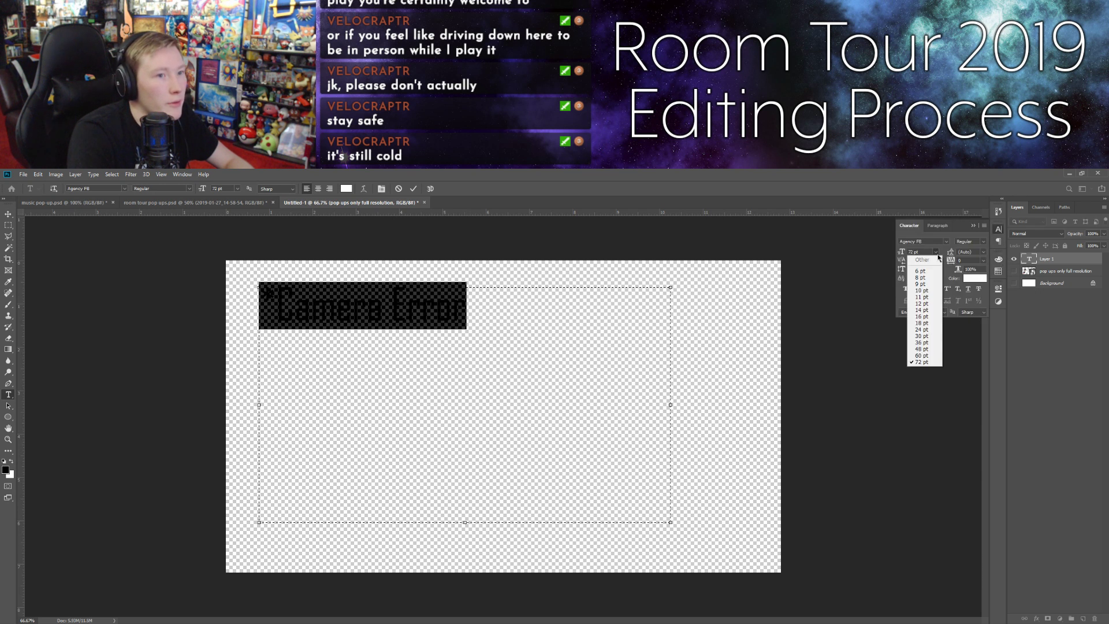
left_click(915, 252)
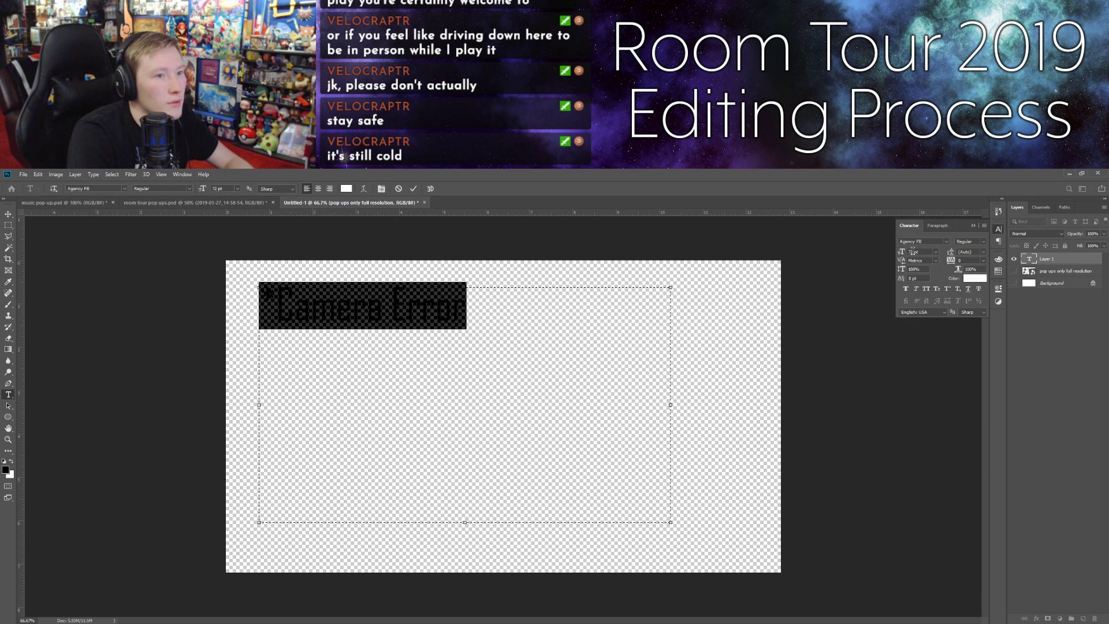
type("10")
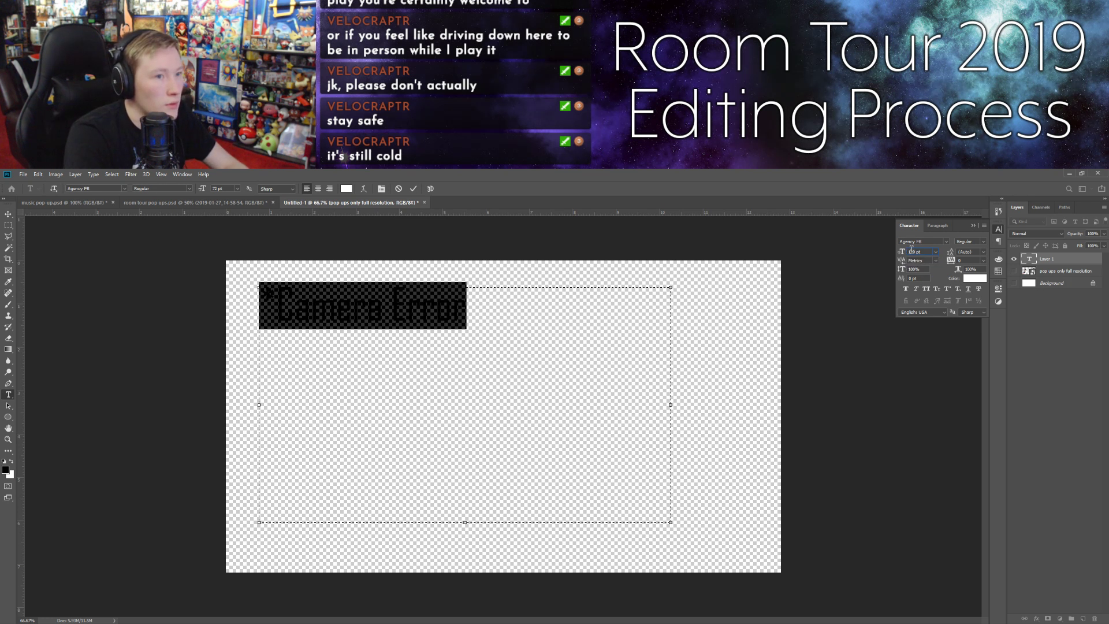
type("0")
key("Return")
left_click_drag(669, 405, 722, 406)
left_click(584, 347)
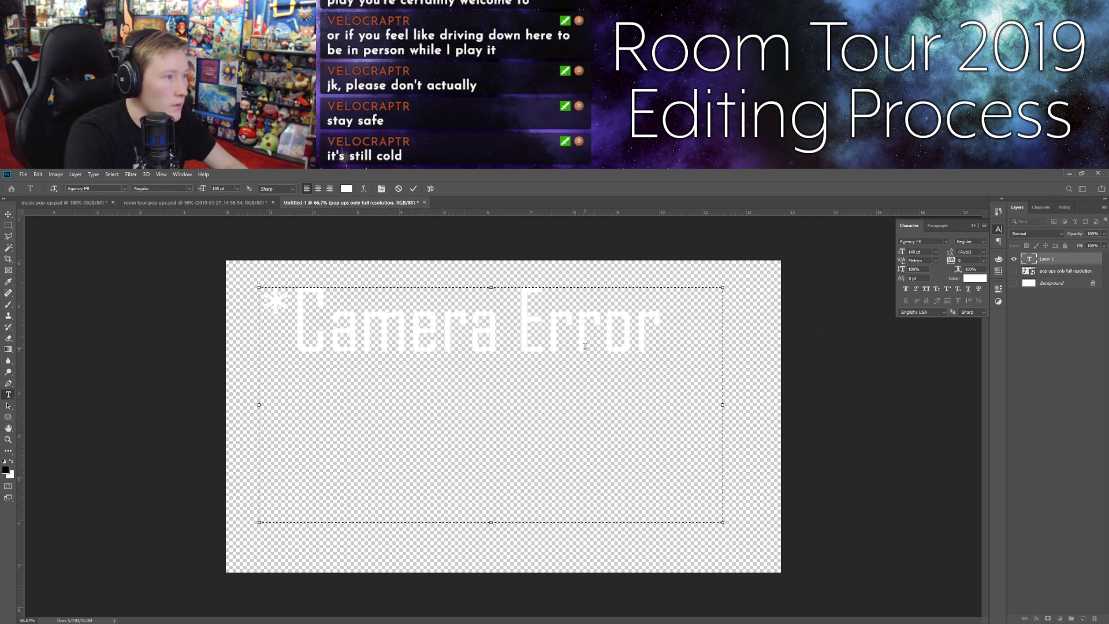
left_click(6, 214)
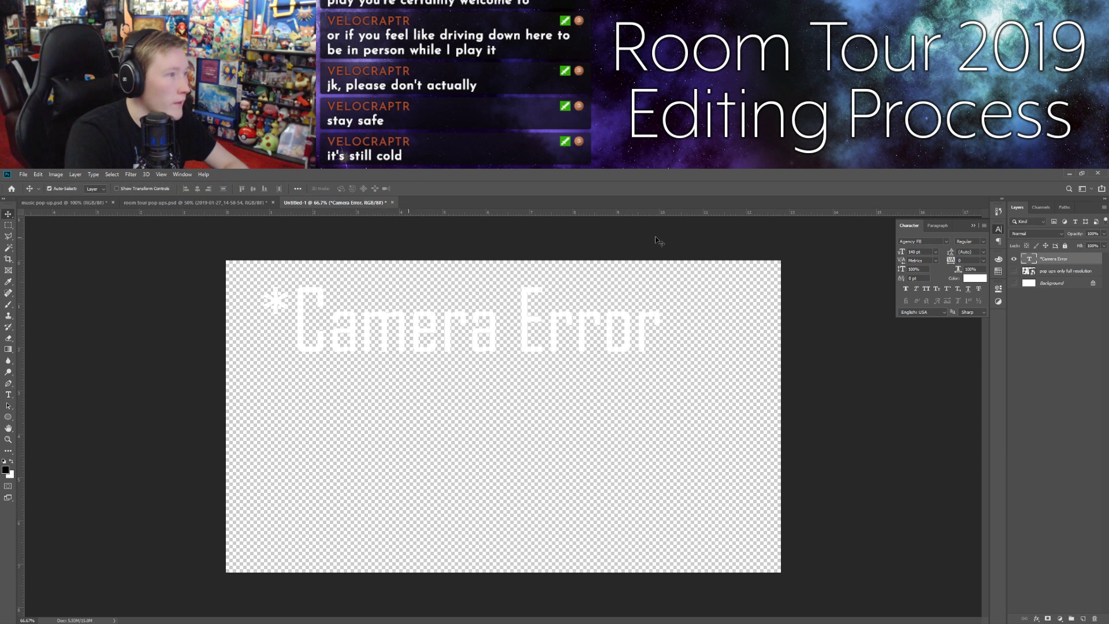
Step: Add a black drop shadow at 100% opacity to the *Camera Error text, raising its size and spread to form a dark outline
left_click(1039, 618)
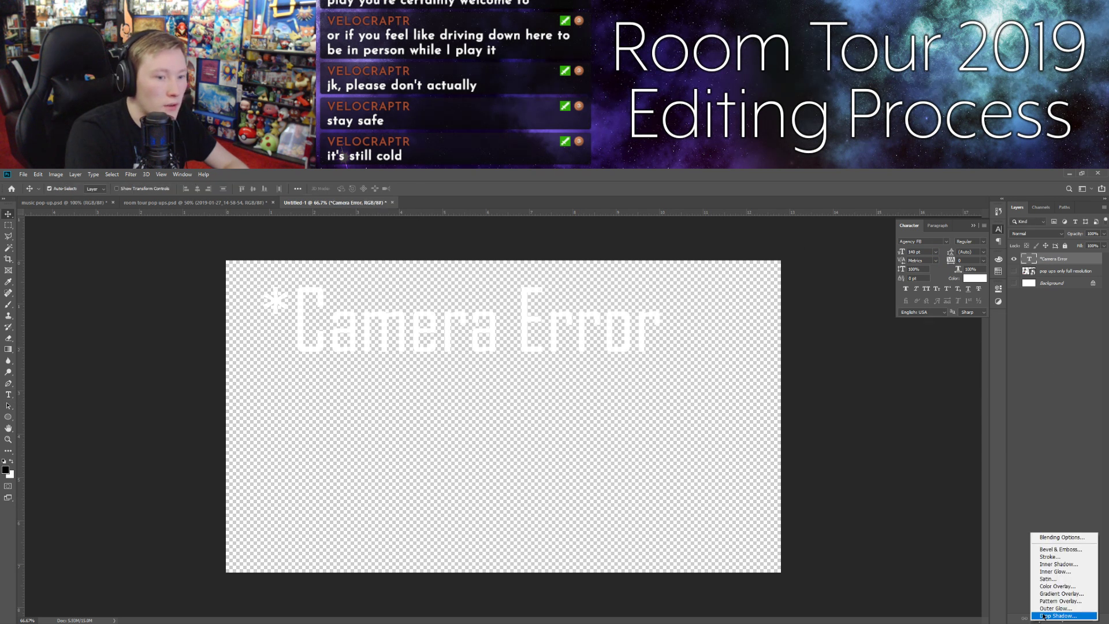
left_click(1052, 615)
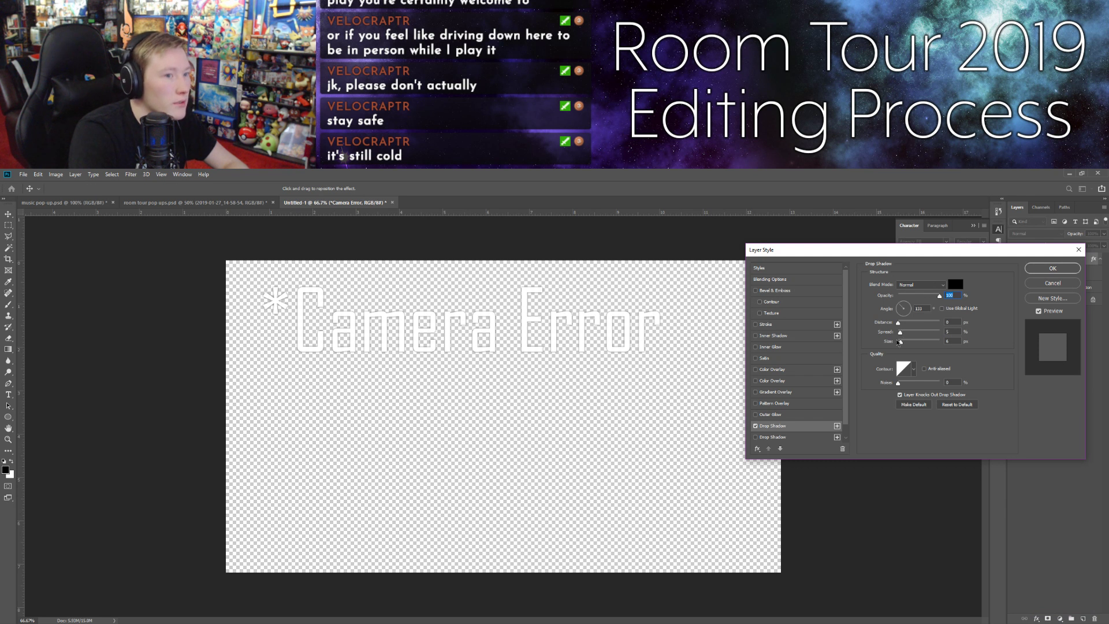
left_click_drag(901, 344, 925, 339)
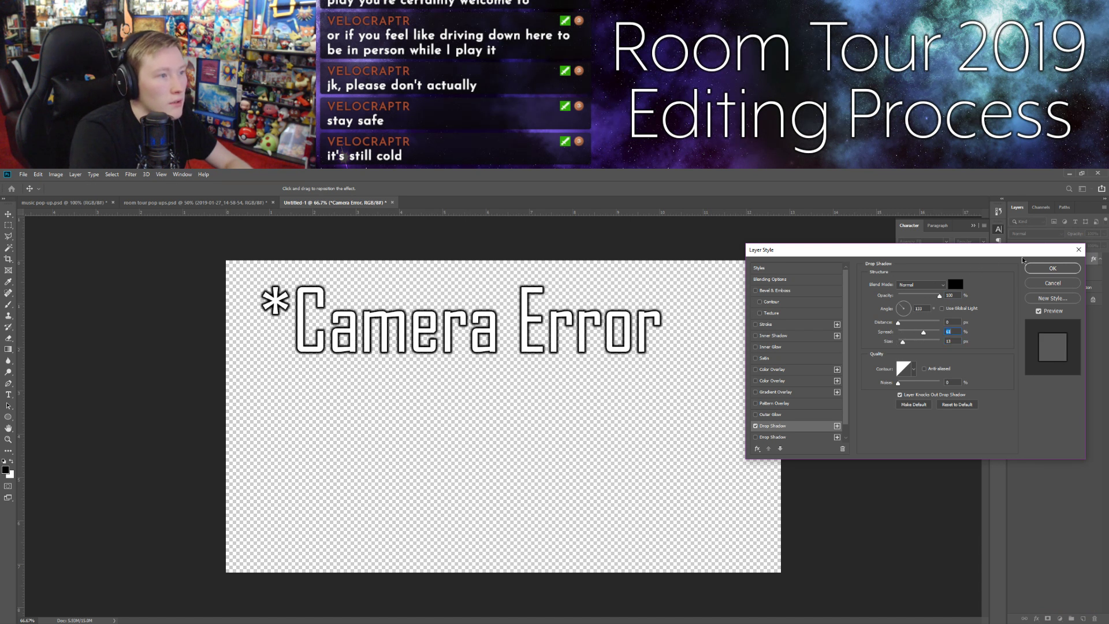
left_click(1050, 269)
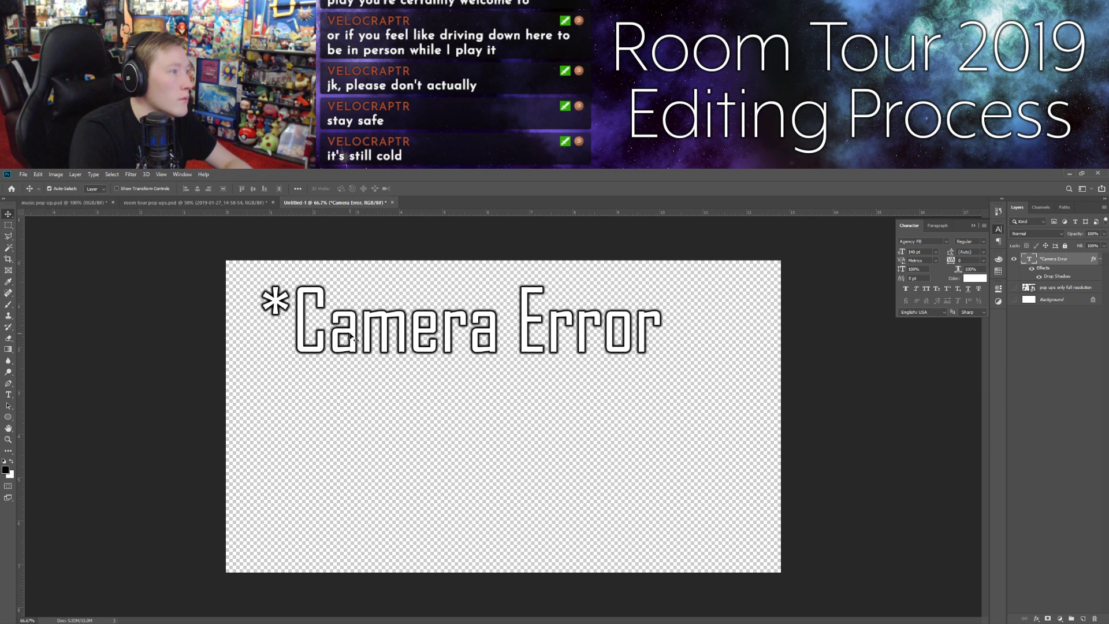
Step: Rotate the *Camera Error text clockwise so it slopes down to the right, and position it in the middle of the canvas
left_click_drag(366, 361, 403, 450)
key("ctrl+t")
left_click_drag(284, 361, 344, 308)
key("Return")
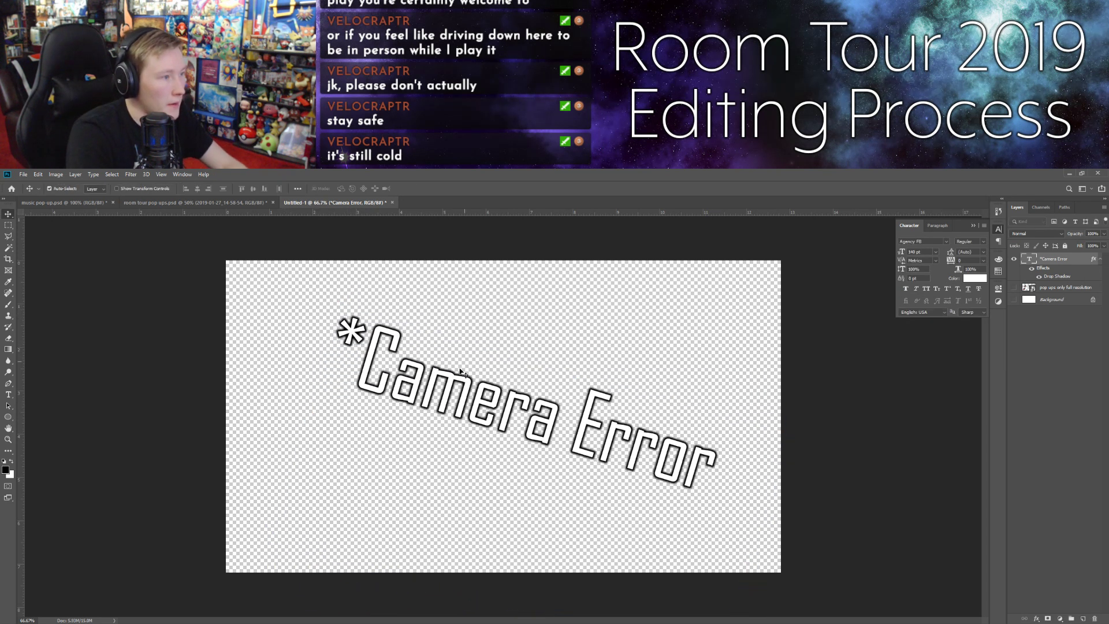
left_click_drag(439, 389, 442, 399)
key("Right")
key("Right")
key("Right")
key("Right")
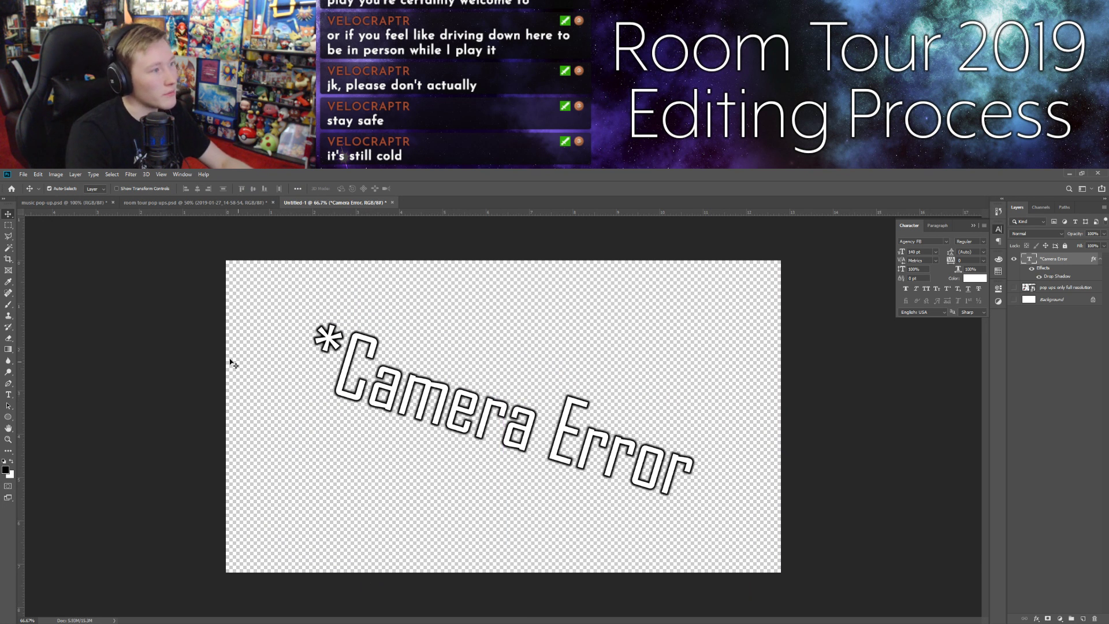
left_click(245, 331)
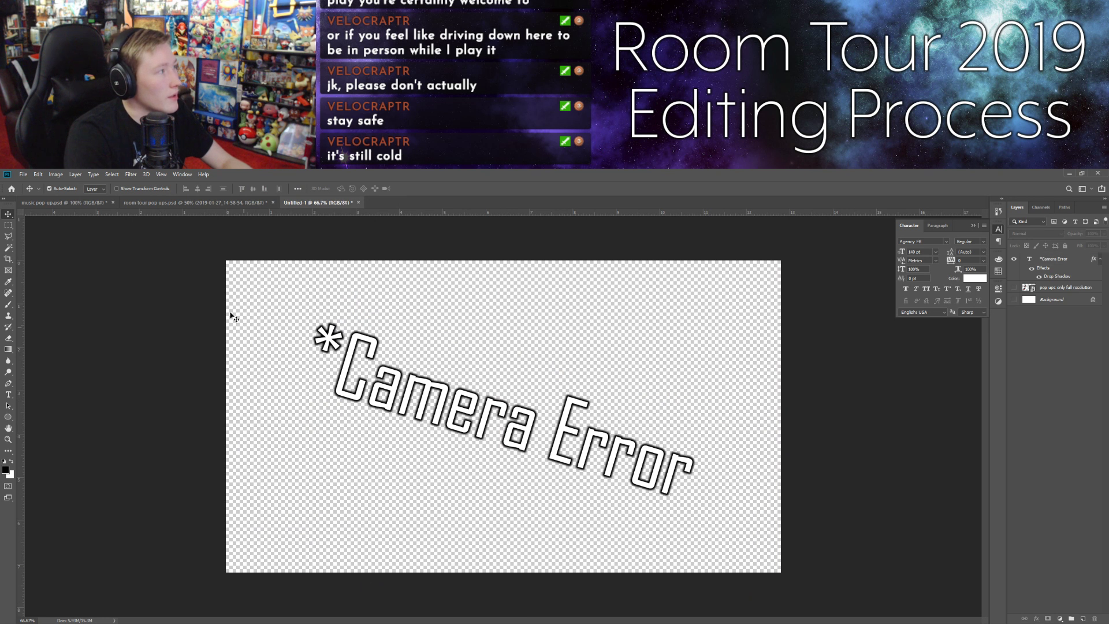
left_click(353, 374)
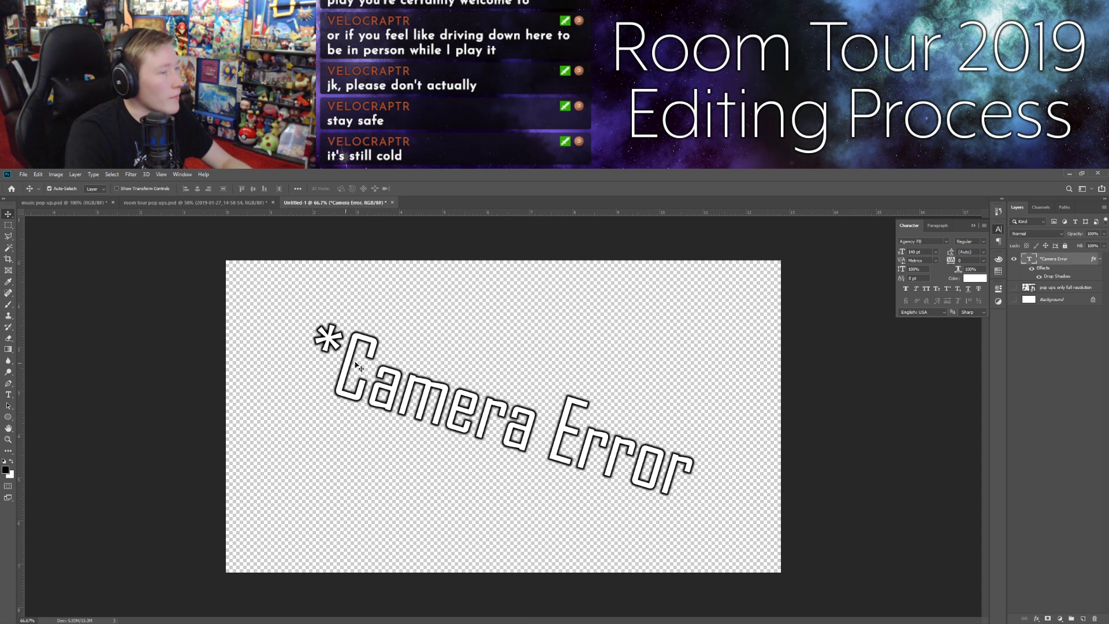
Step: Quick-export the overlay as a PNG named camera error in the Consoles and TVs folder
left_click(22, 175)
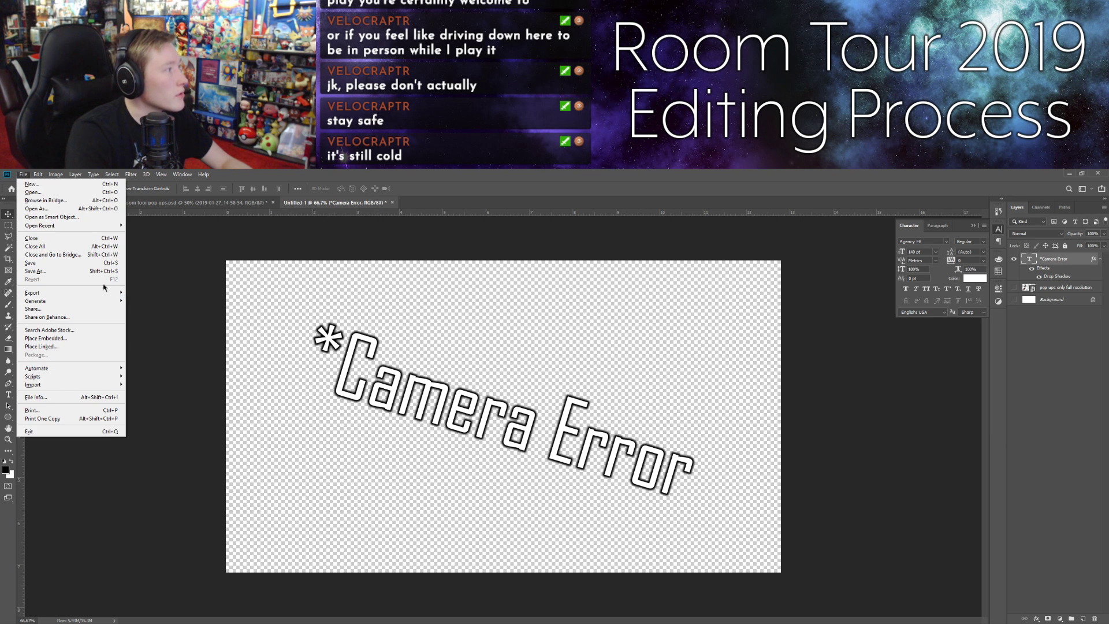
mouse_move(108, 292)
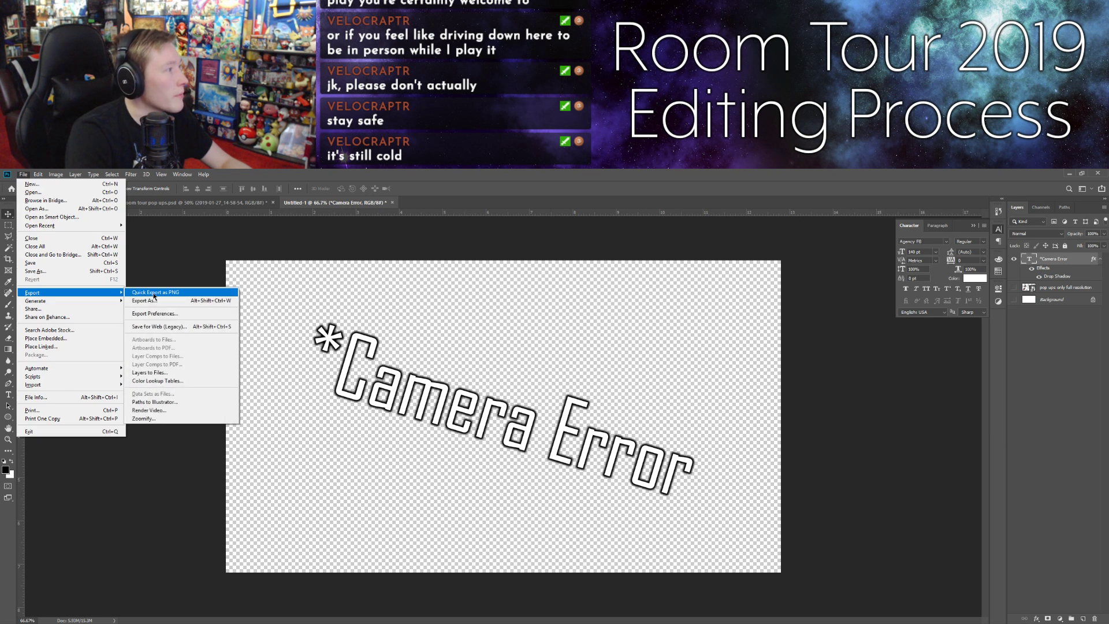
left_click(154, 294)
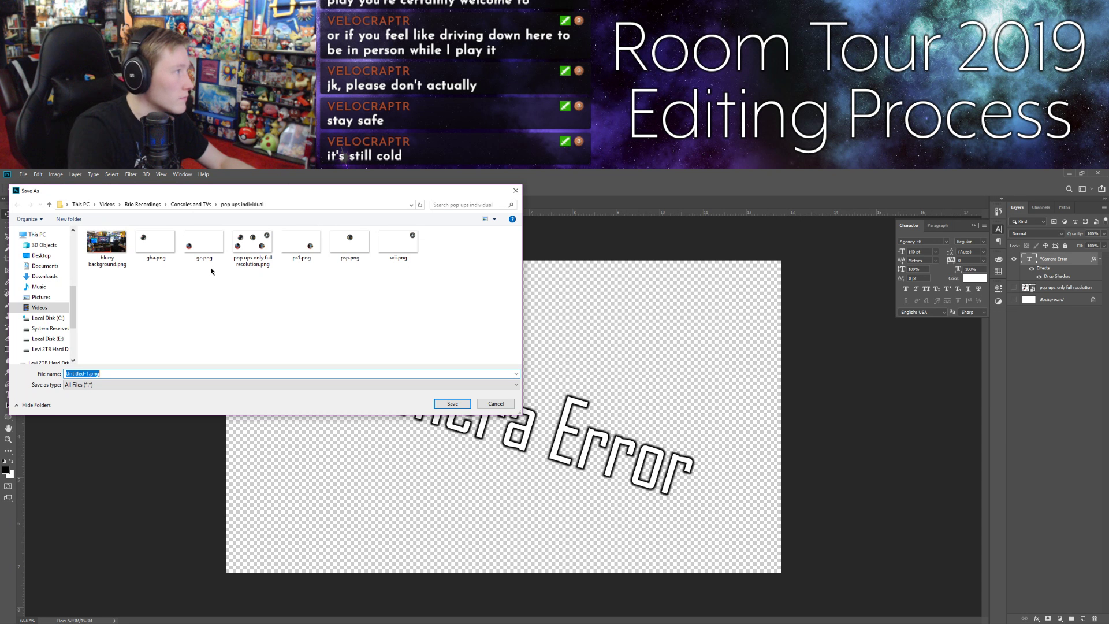
left_click(191, 204)
type("camera error")
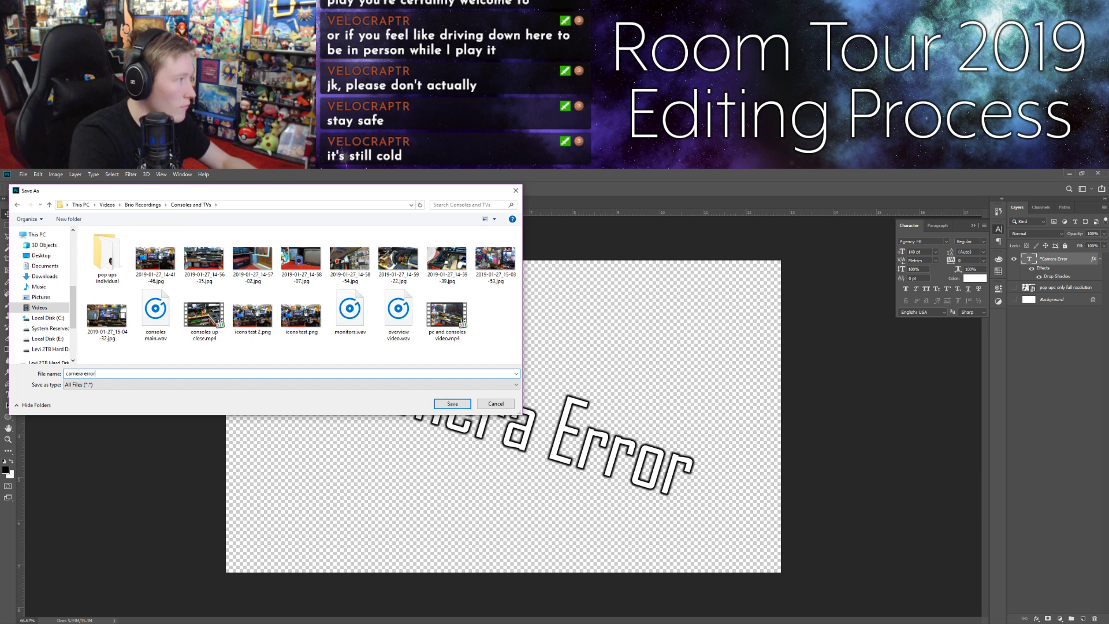
key("Return")
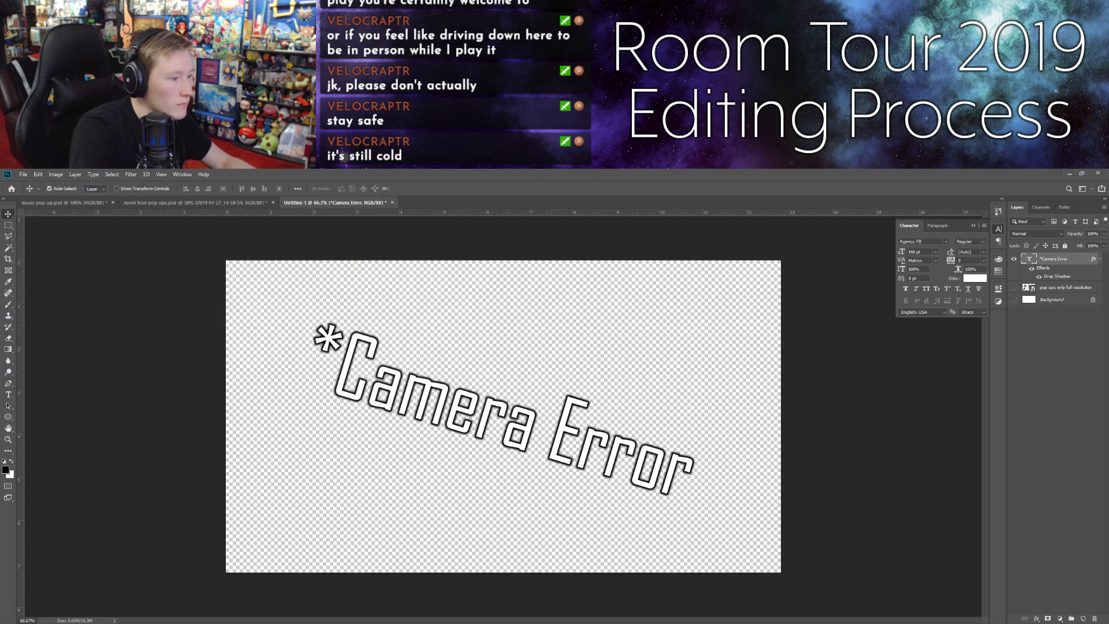
Step: Switch to HitFilm Express and position the playhead at 00:04:48:10 within the first consoles up close.mp4 clip, checking it frame by frame
key("alt+Tab")
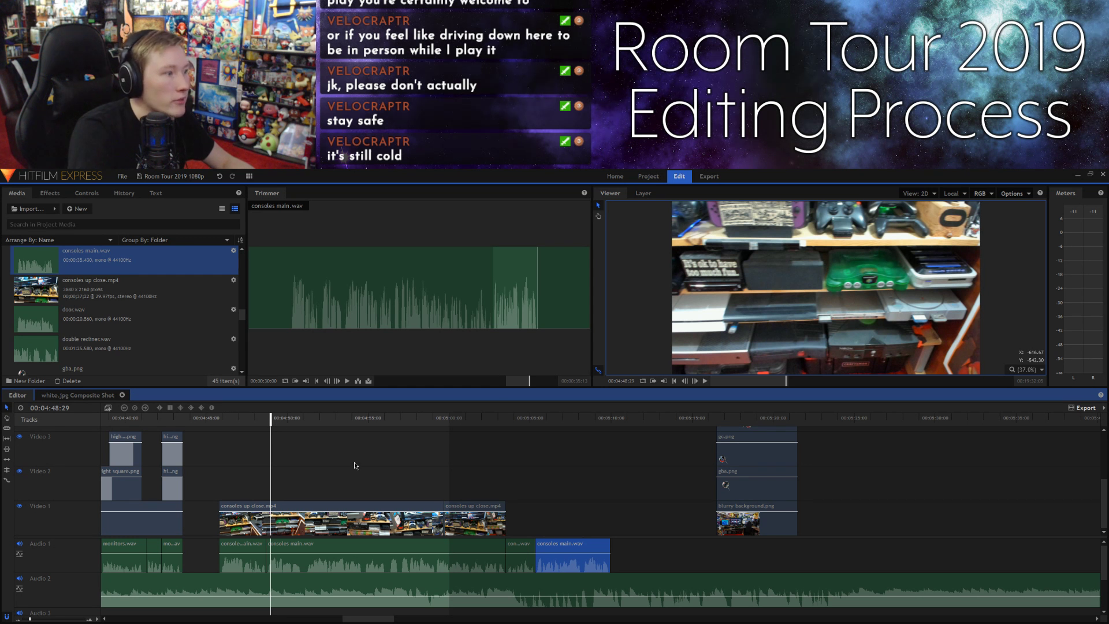
key("space")
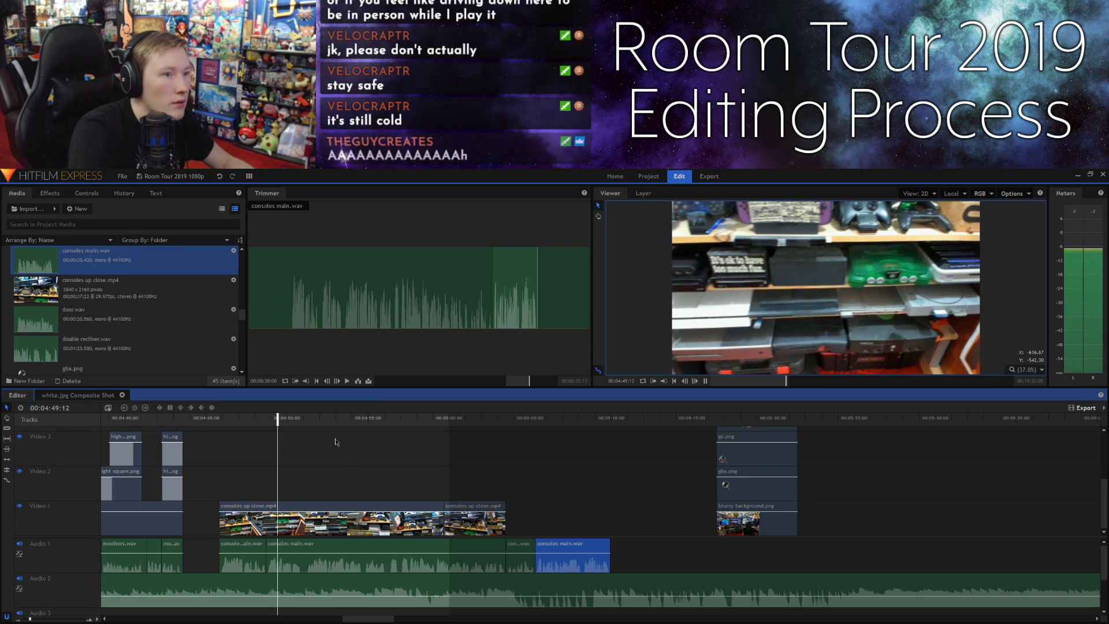
left_click(254, 420)
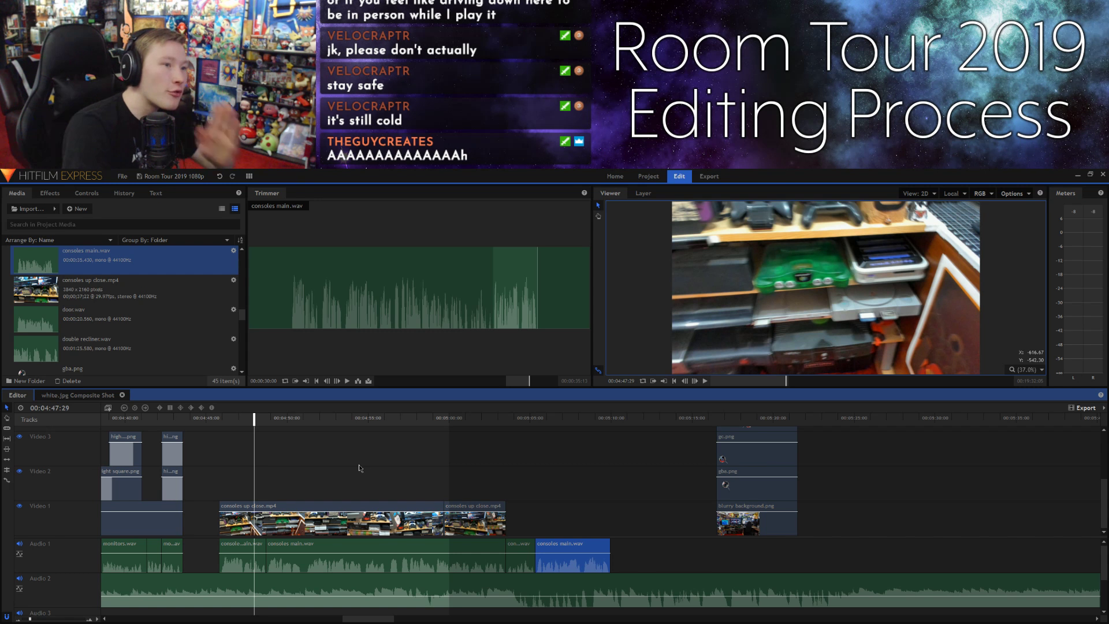
left_click(695, 381)
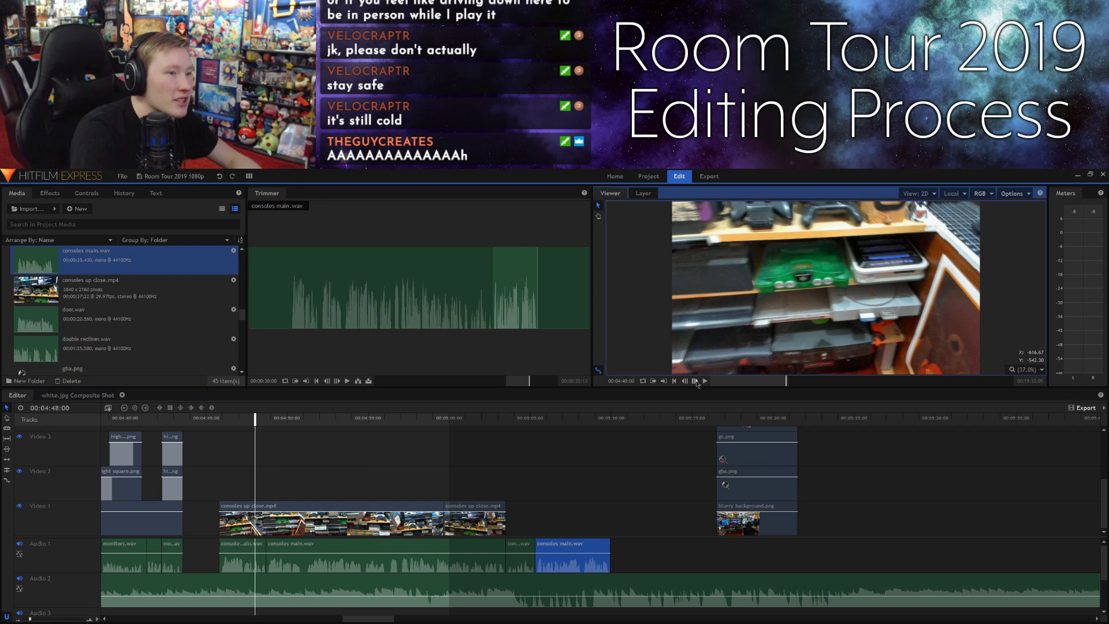
left_click(695, 381)
left_click(695, 381)
left_click(696, 381)
left_click(695, 382)
left_click(696, 381)
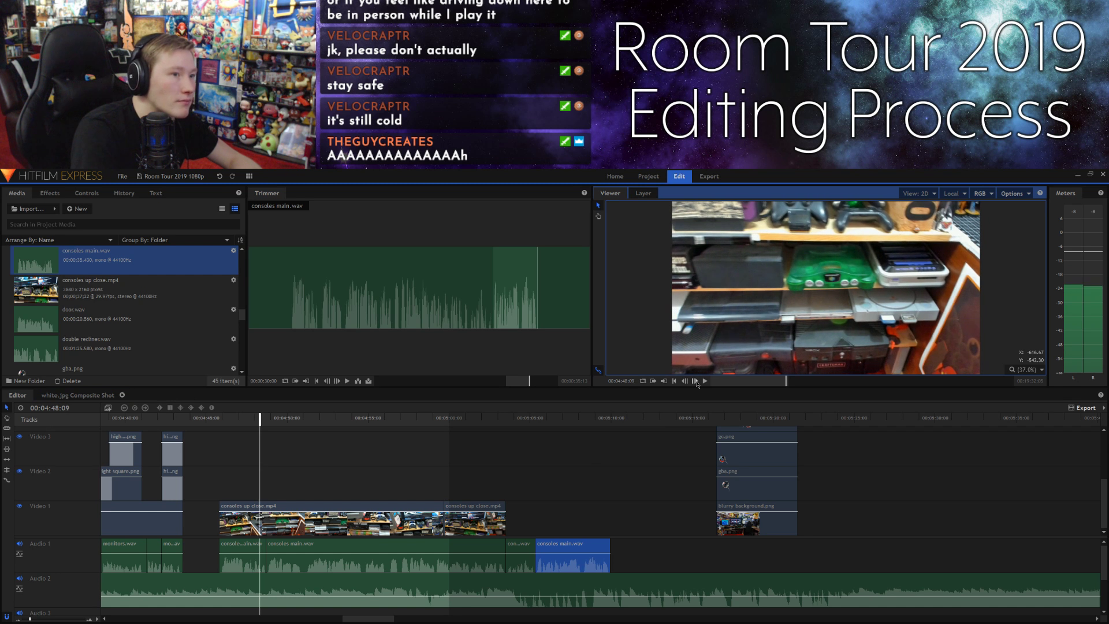
left_click(695, 381)
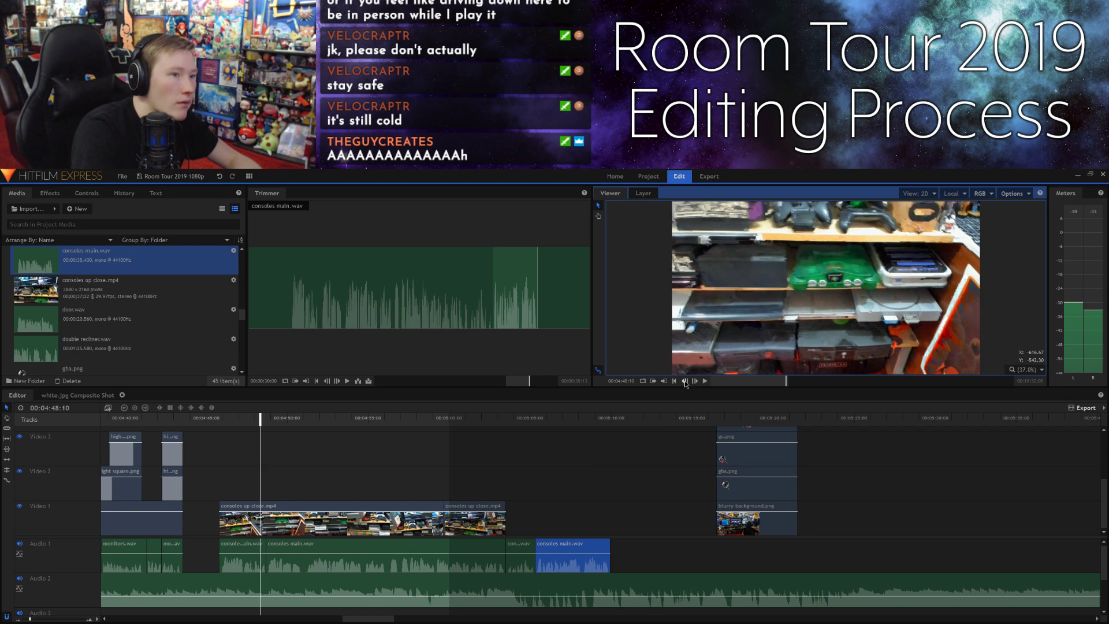
left_click(685, 382)
left_click(696, 381)
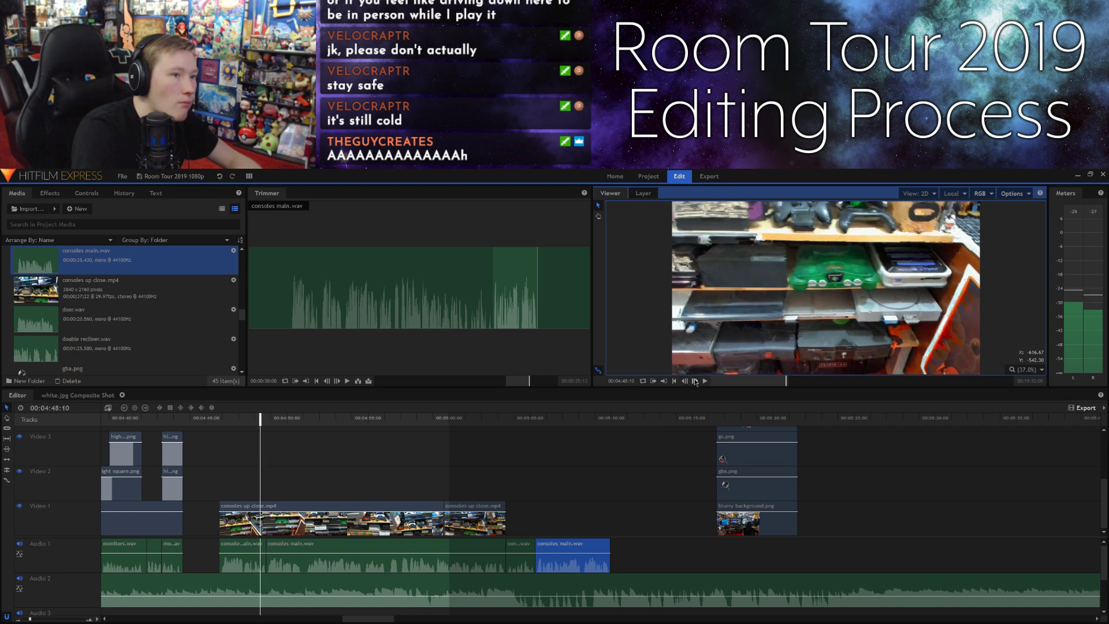
Step: Import camera error.png into the project and place it on Video 2 starting at 00:04:48:10
left_click_drag(419, 288, 125, 335)
left_click_drag(374, 302, 279, 483)
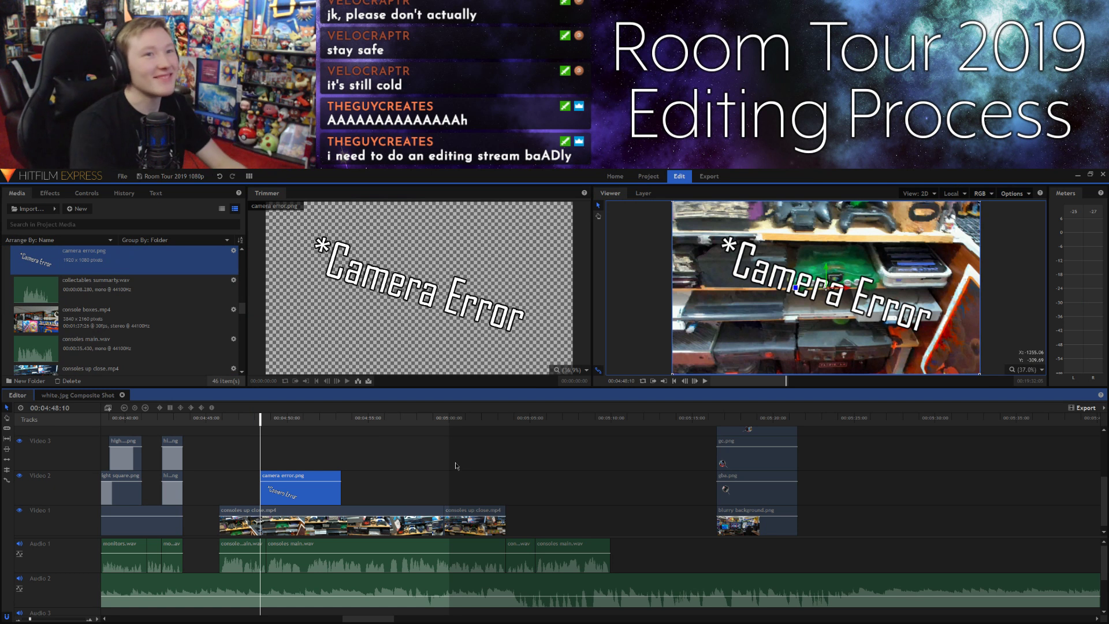
left_click(406, 462)
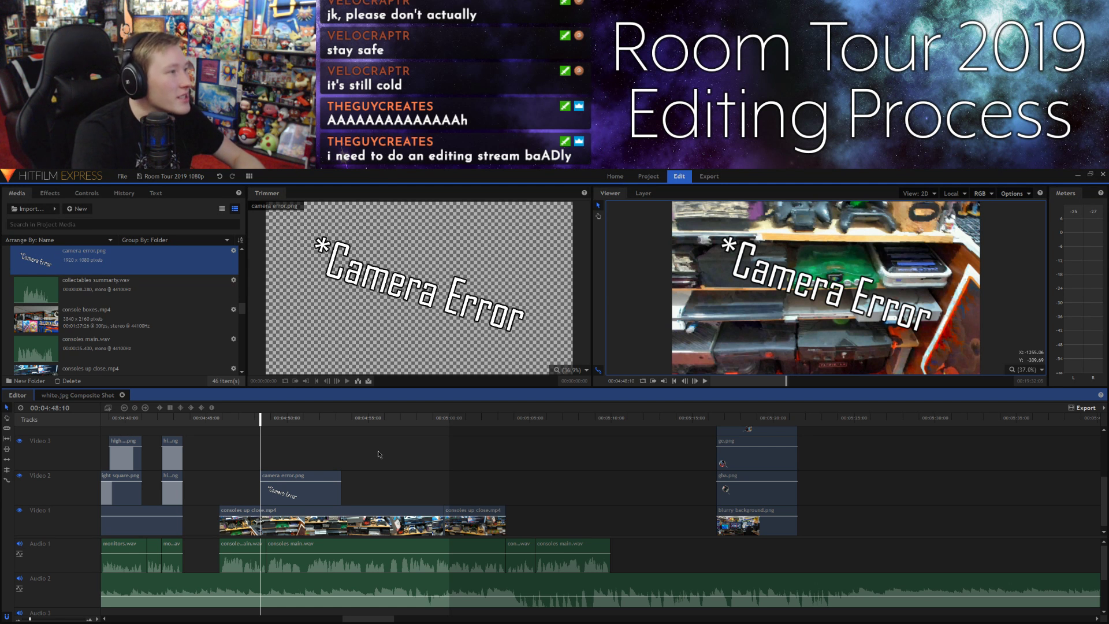
Step: Step to 00:04:48:27 and trim the end of the camera error.png clip to that frame
key("space")
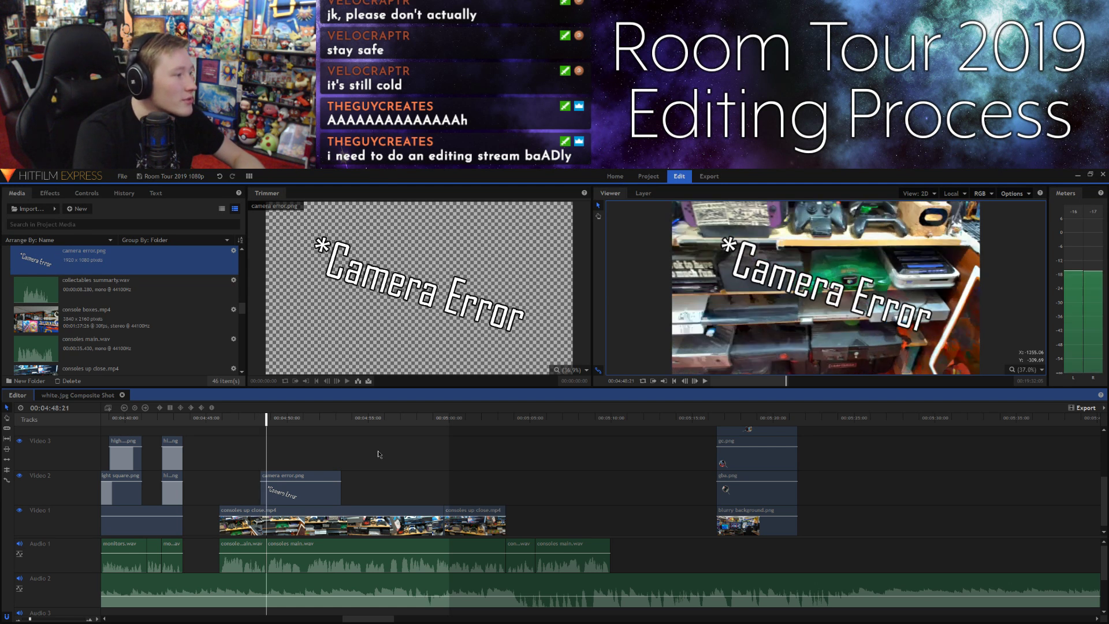
left_click(696, 383)
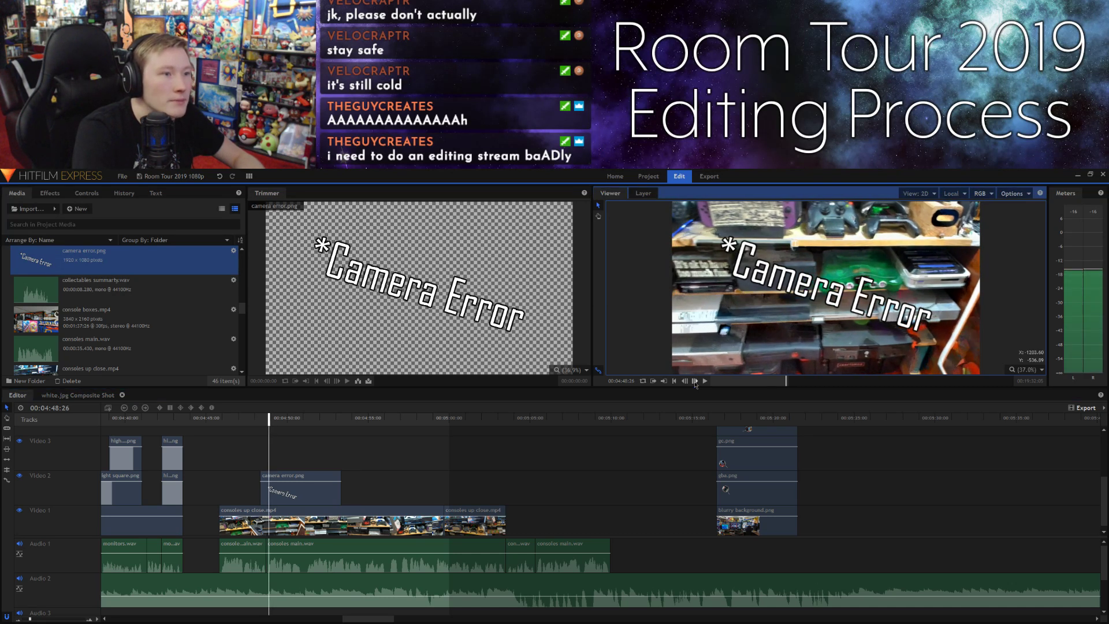
left_click(685, 382)
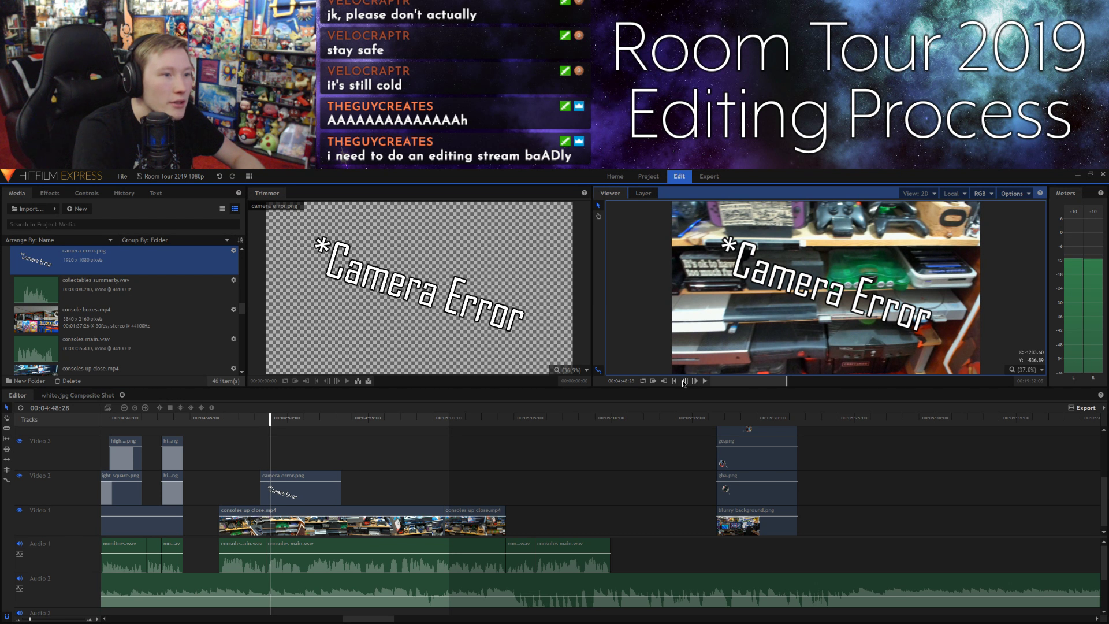
left_click(685, 381)
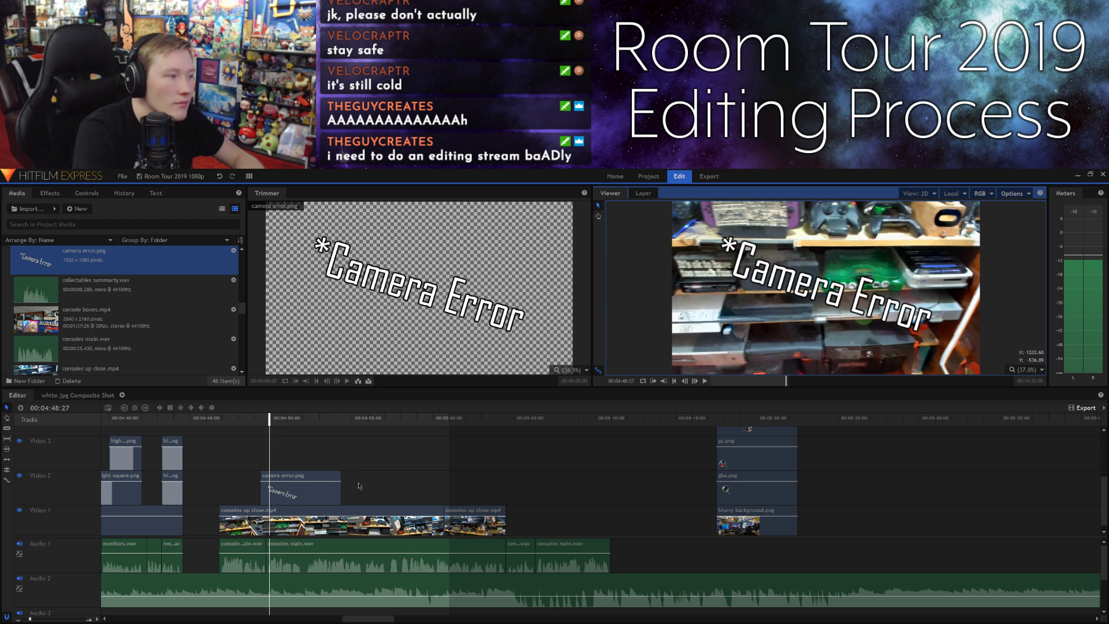
left_click_drag(345, 487, 271, 483)
Step: Play back the timeline around the trimmed camera error.png overlay to check its timing, restarting from 00:04:47:09
left_click(258, 425)
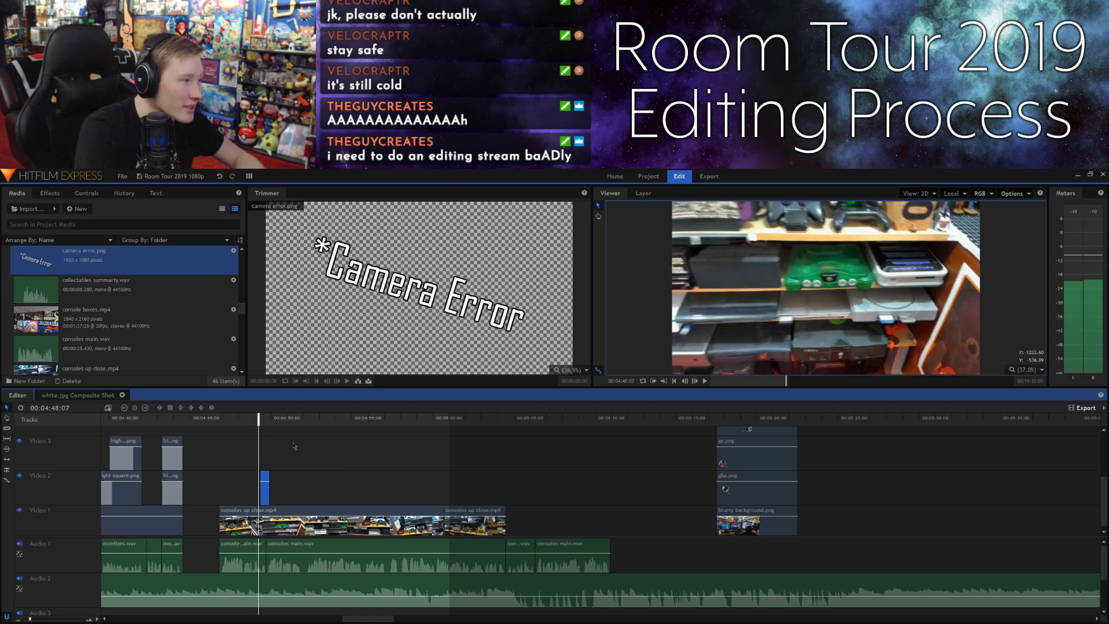
key("space")
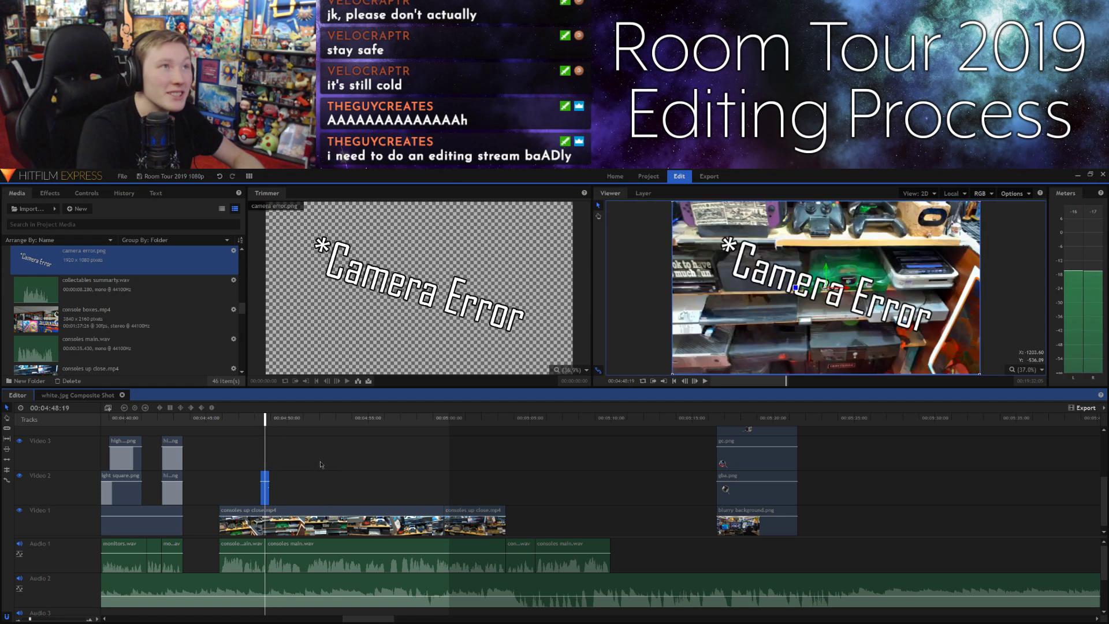
left_click(243, 426)
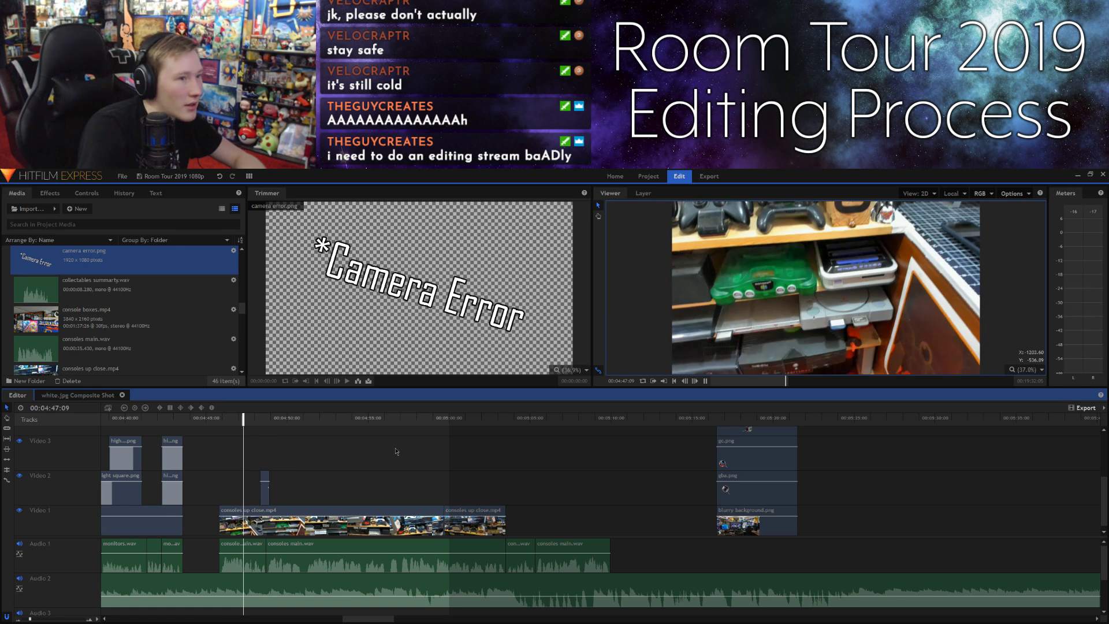
Step: Check the overlay in playback, shrink camera error.png to about three-quarters of its size or less, and move it to the frame's upper-right corner
key("space")
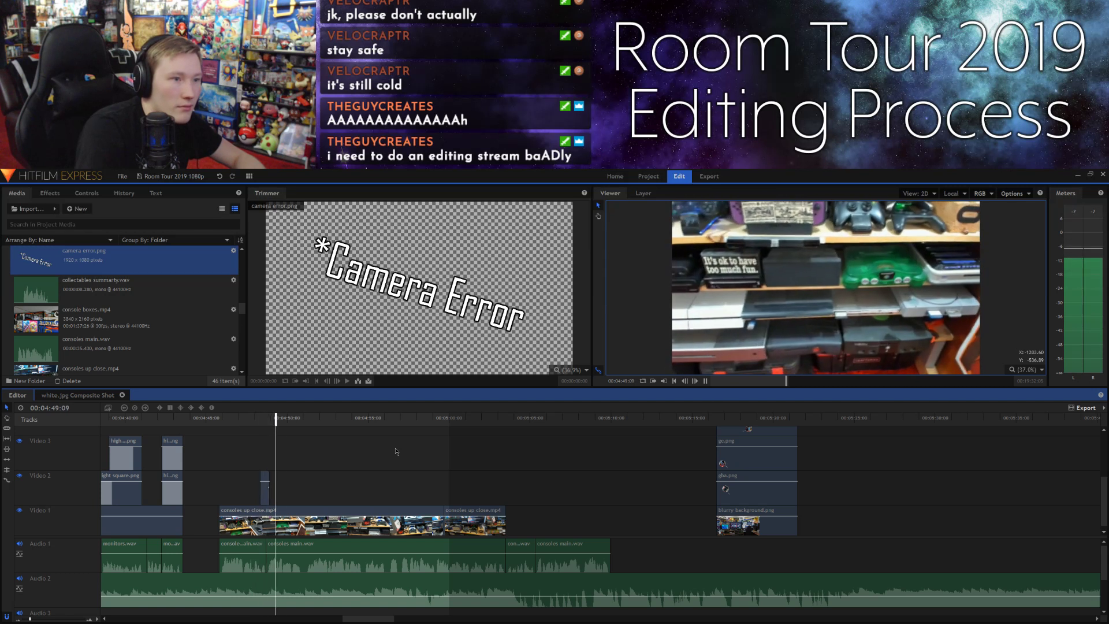
key("space")
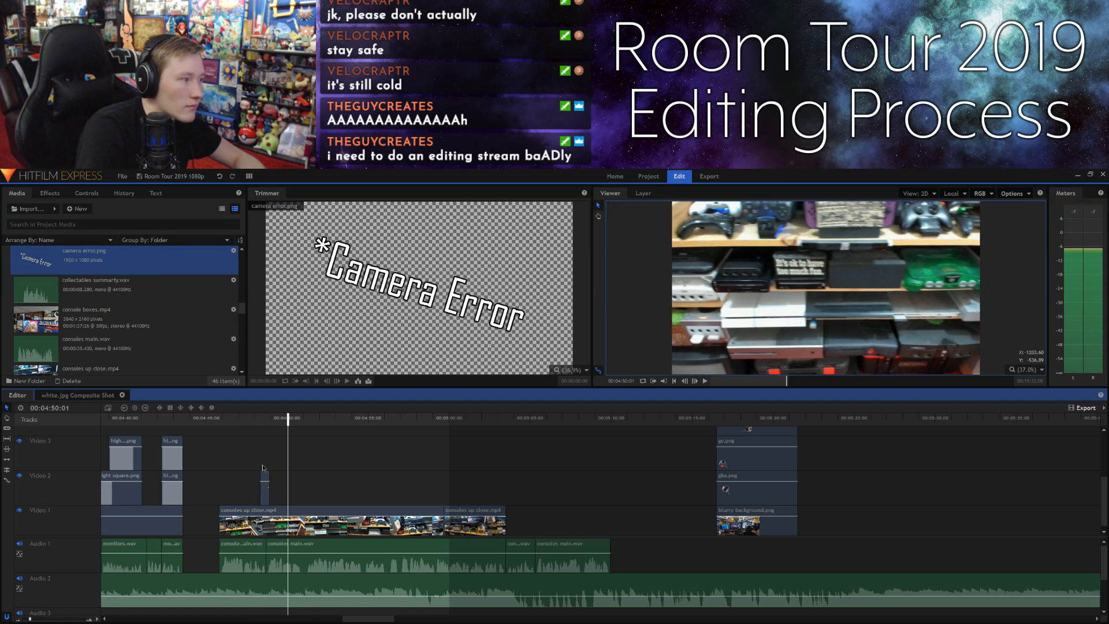
left_click(263, 418)
left_click(265, 488)
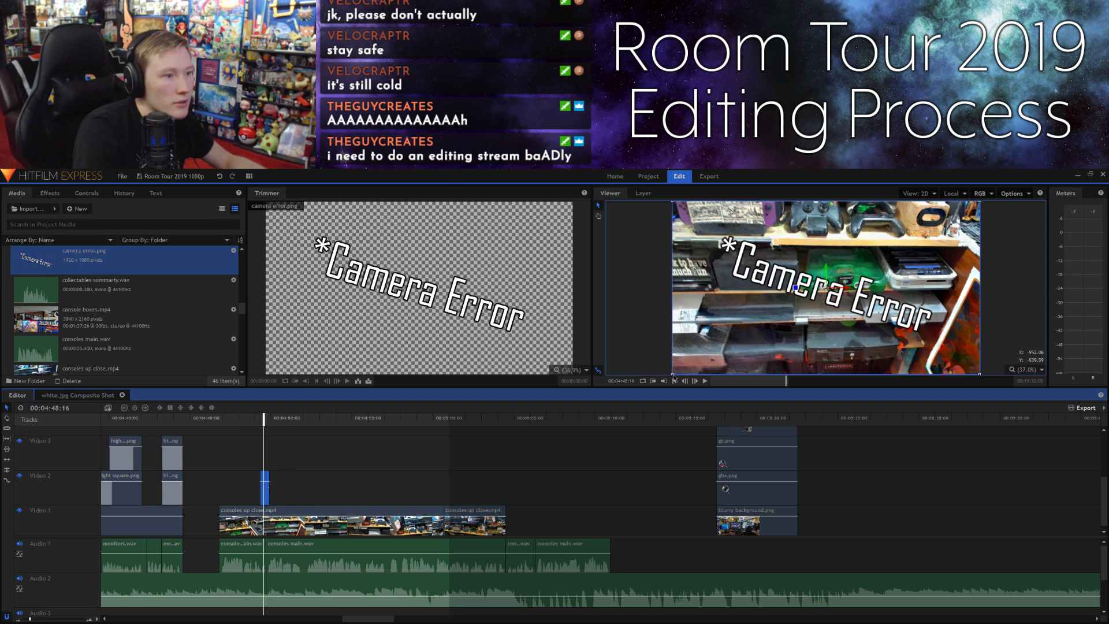
left_click_drag(672, 374, 745, 328)
left_click_drag(817, 306, 913, 249)
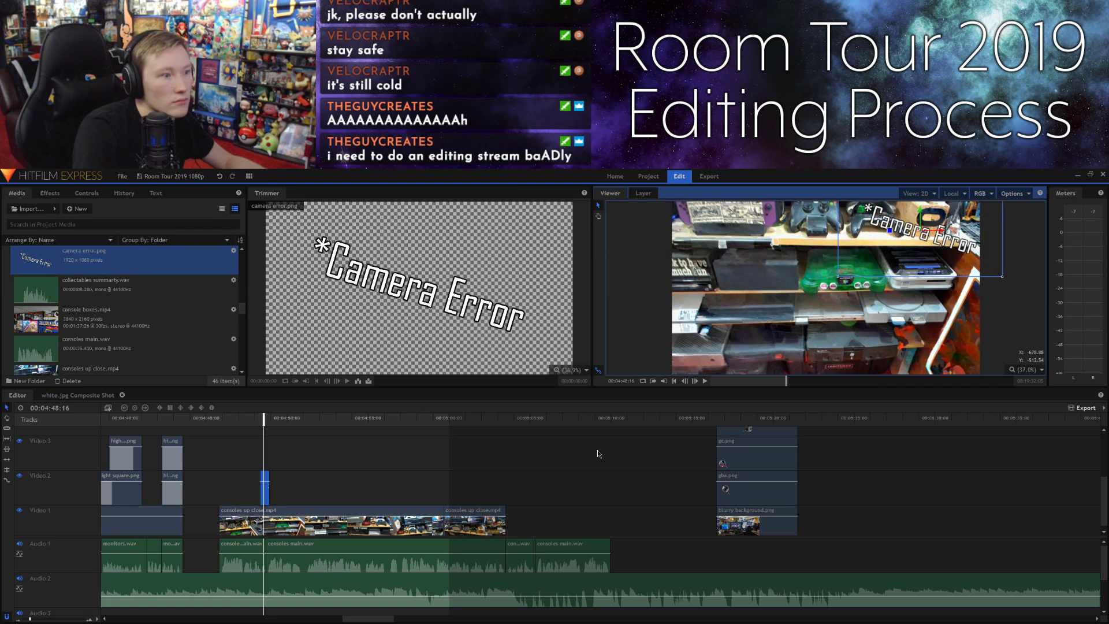
left_click(573, 474)
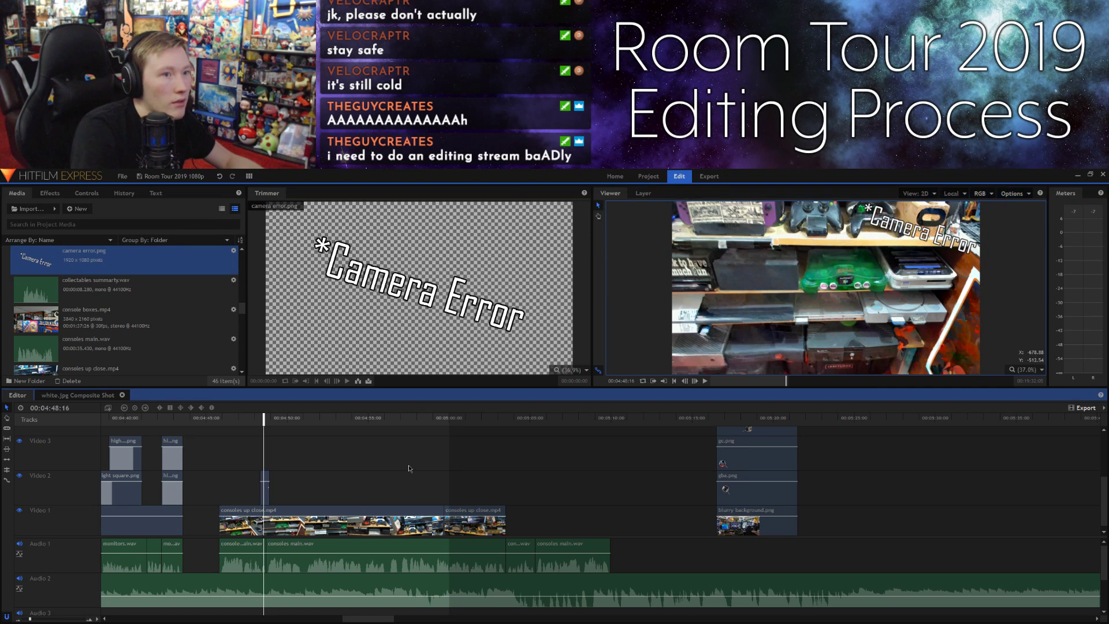
Step: Play back the repositioned "*Camera Error" overlay from 00:04:46:27 and the console section from its start through the last narration clip
left_click(238, 425)
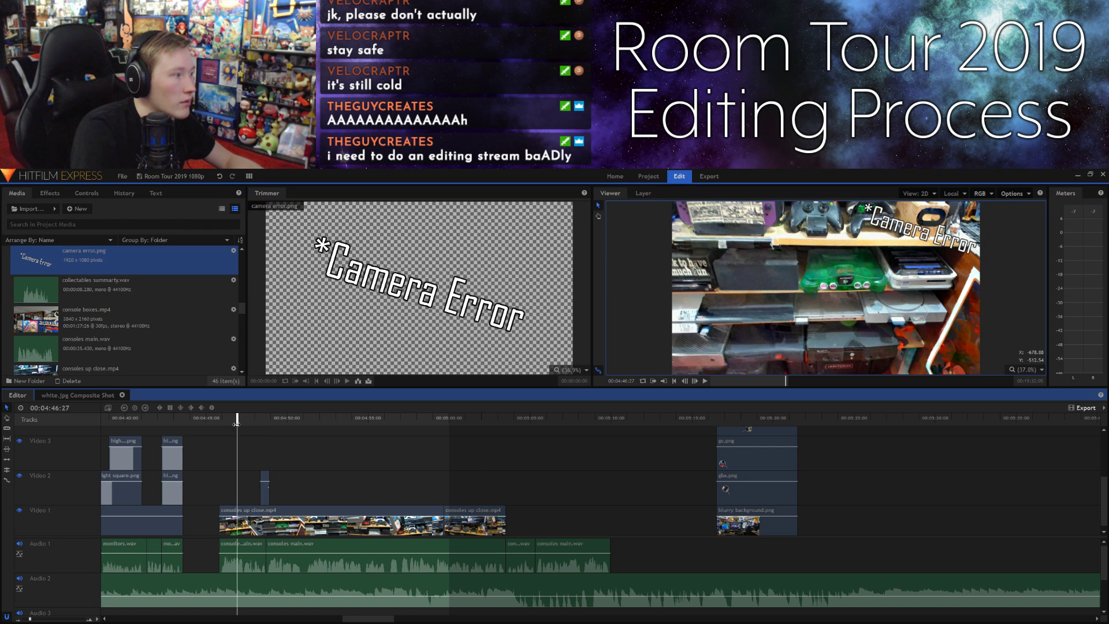
key("space")
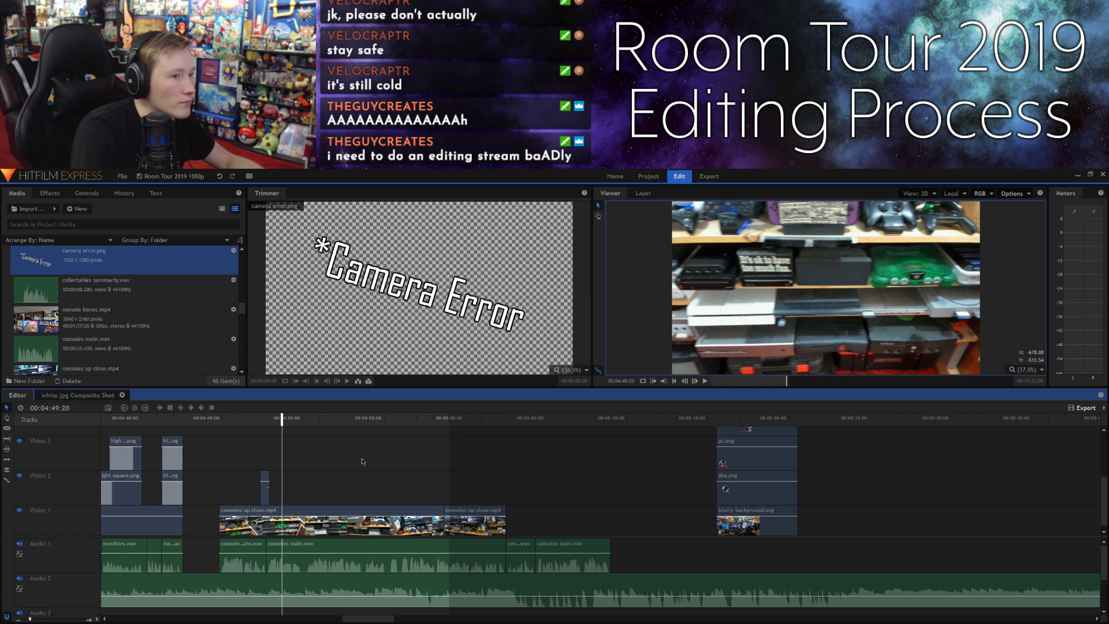
left_click(219, 428)
key("space")
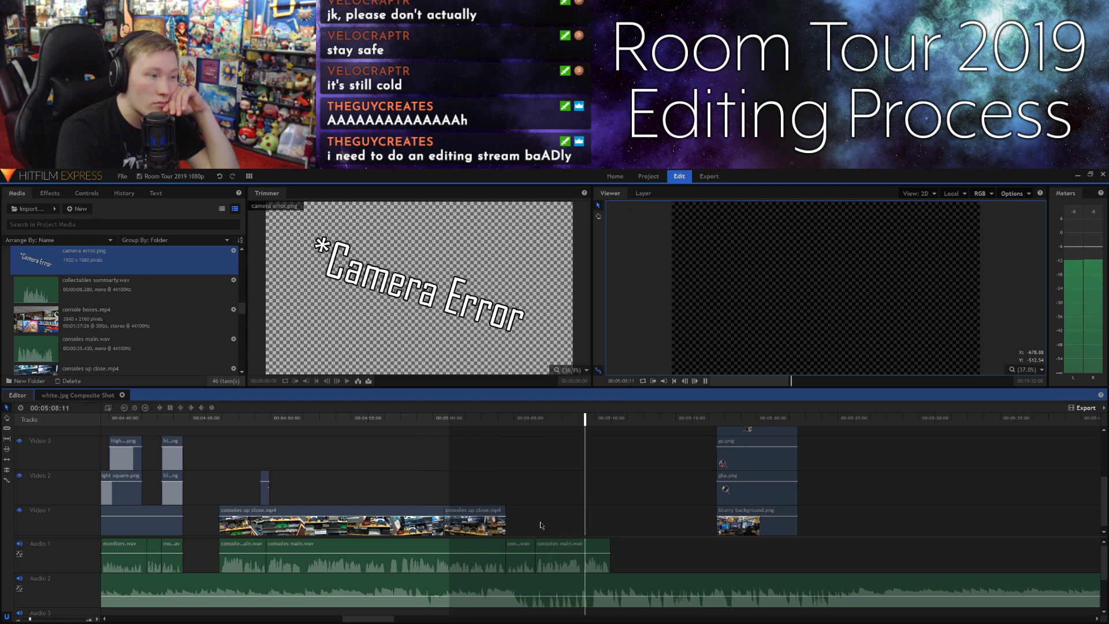
Step: Delete the two trailing consoles main.wav clips that run past the end of the console footage
left_click_drag(530, 519, 556, 553)
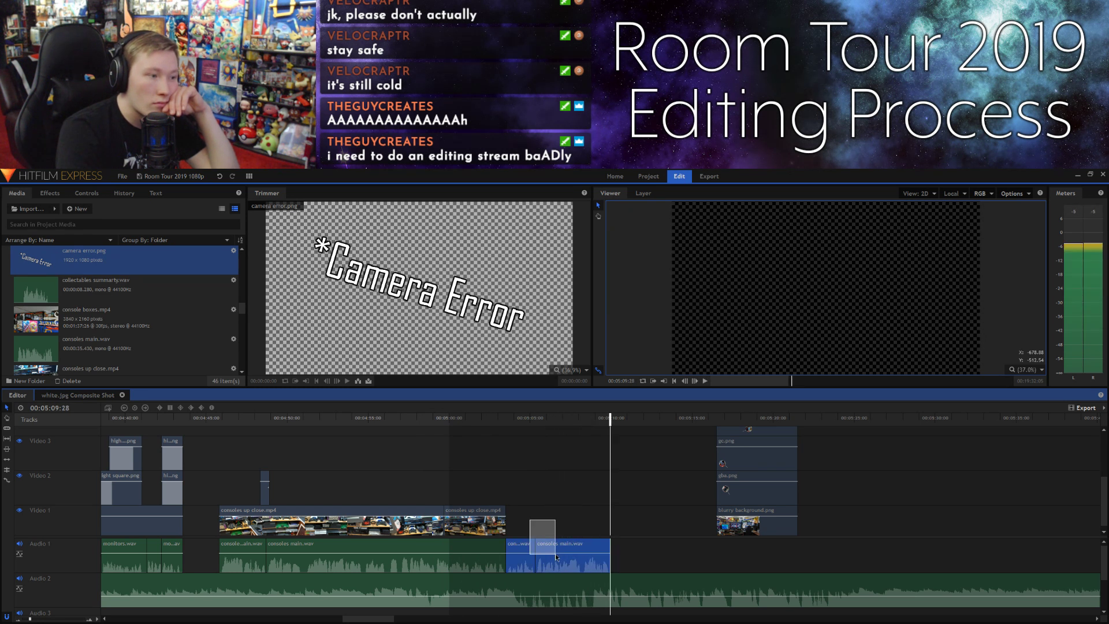
key("Delete")
left_click(501, 422)
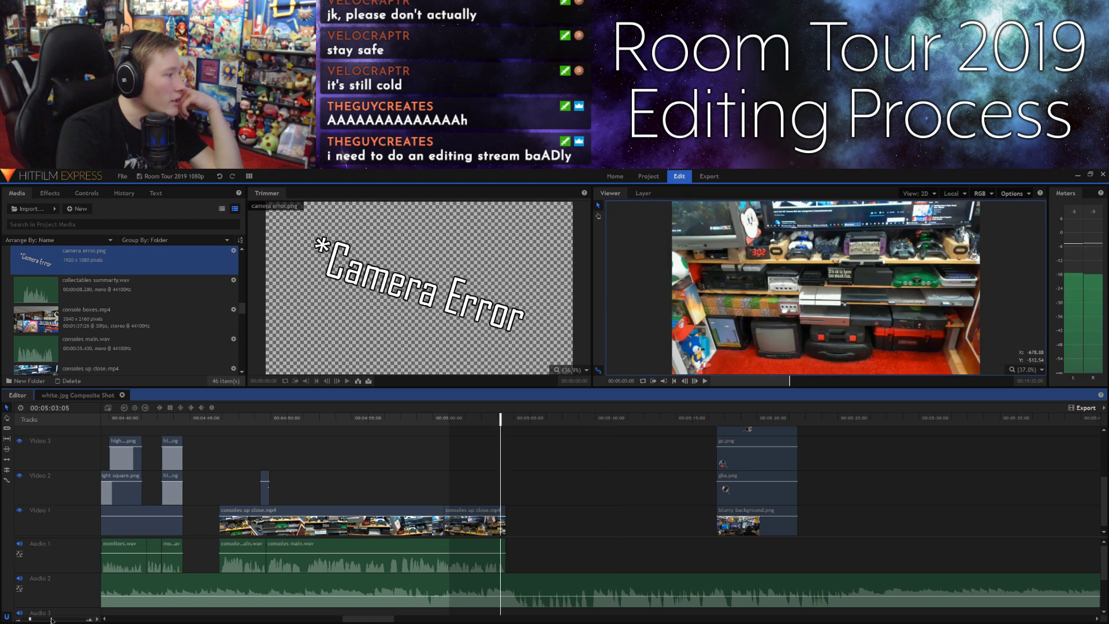
Step: Inspect the end of the console footage and narration, with the playhead at their shared end at 00:05:03:15
left_click(51, 619)
left_click(69, 619)
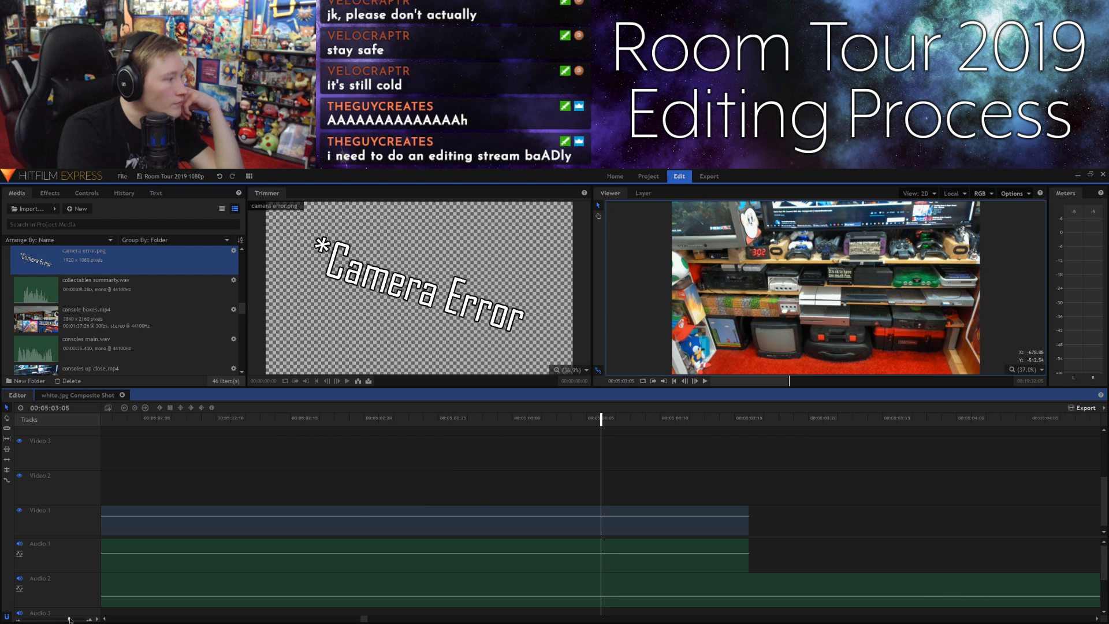
left_click_drag(69, 619, 33, 620)
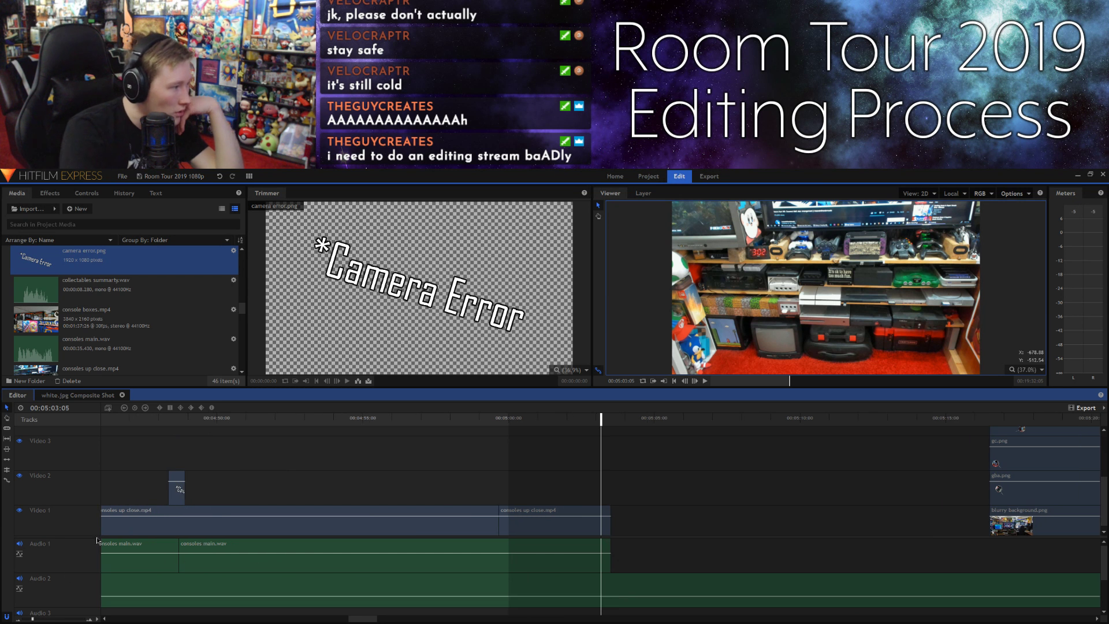
left_click(41, 620)
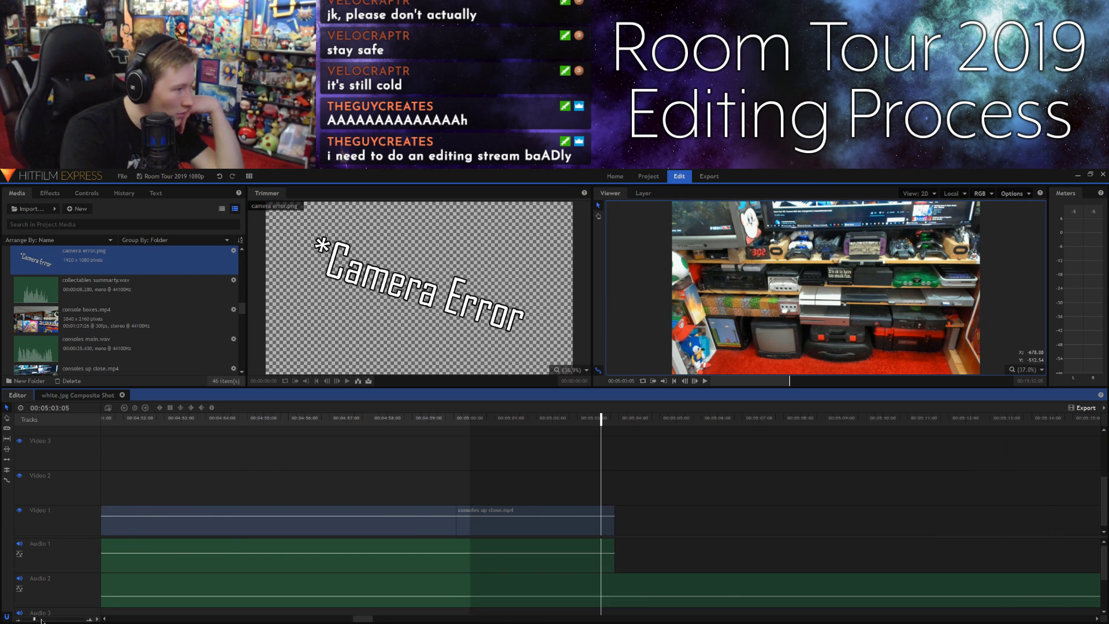
scroll(41, 620, "down", 1)
scroll(173, 620, "up", 1)
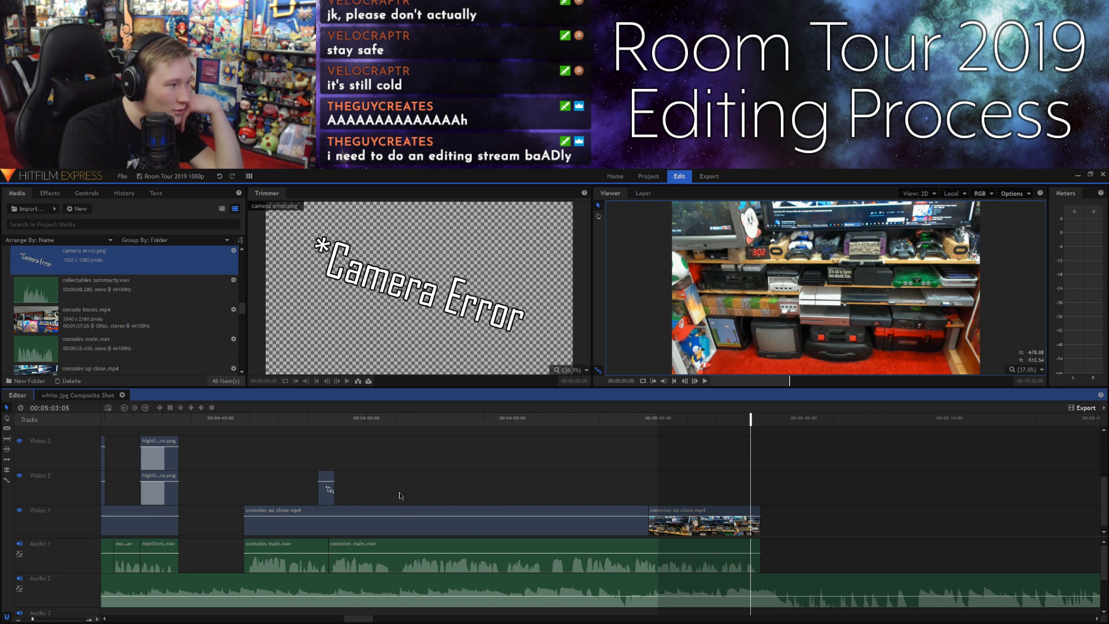
left_click(504, 549)
left_click(304, 511)
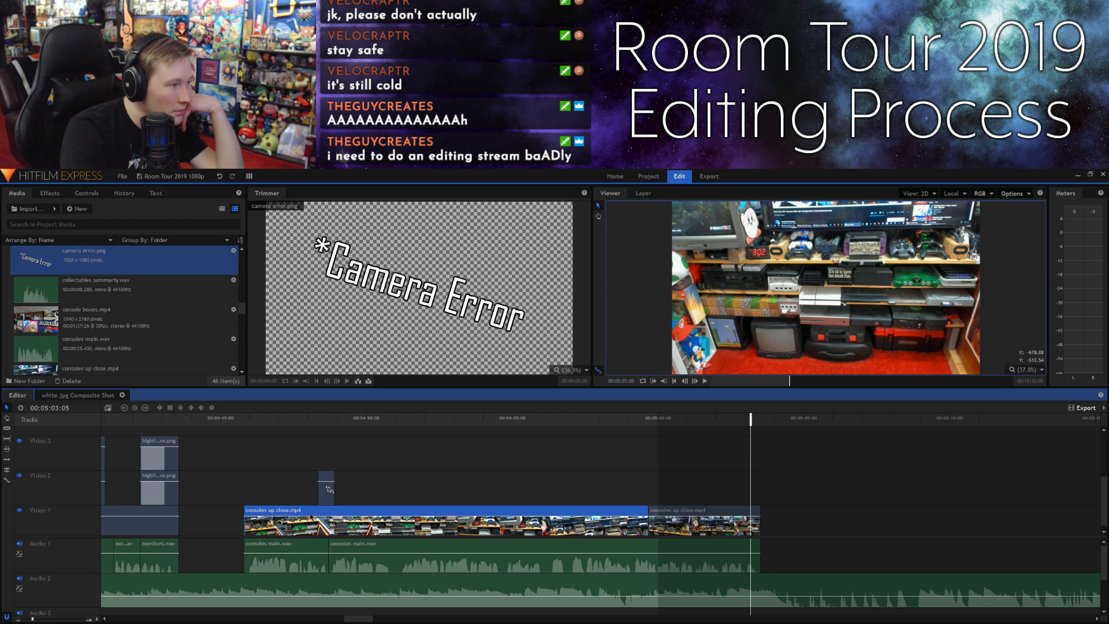
left_click(774, 479)
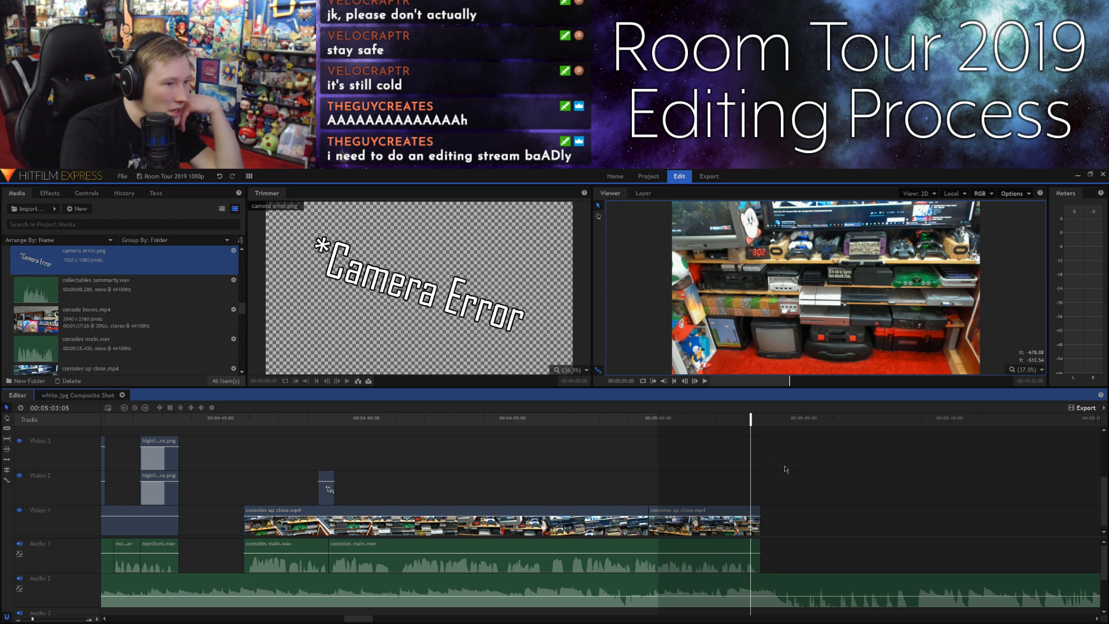
left_click(760, 420)
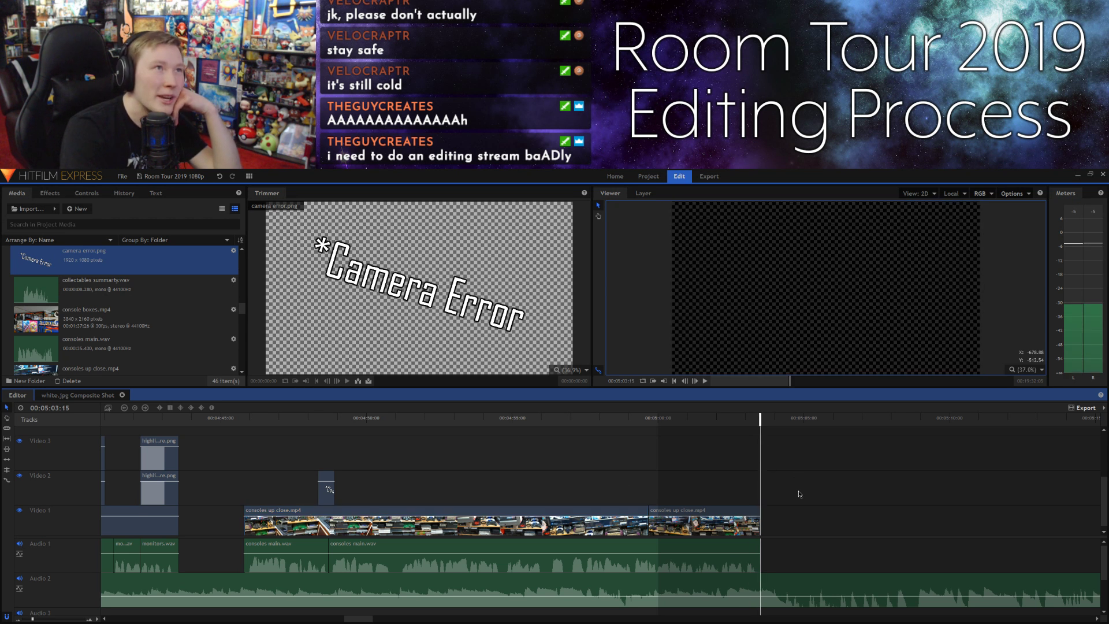
Step: Play back the whole console section from 00:04:45:10, then return the playhead to 00:04:45:17
left_click(243, 420)
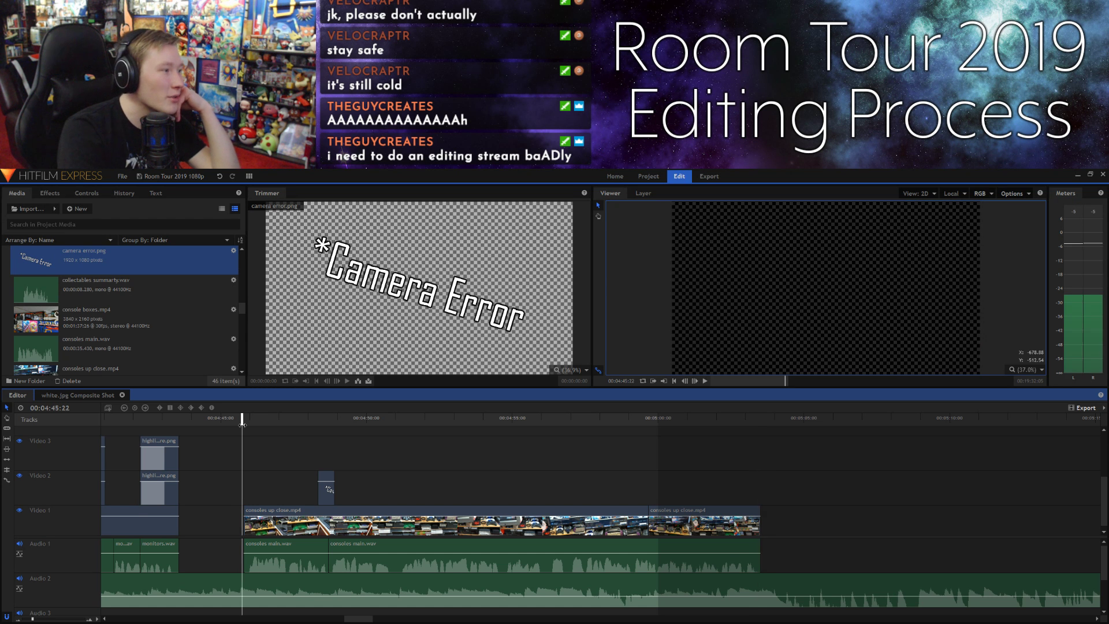
left_click(230, 420)
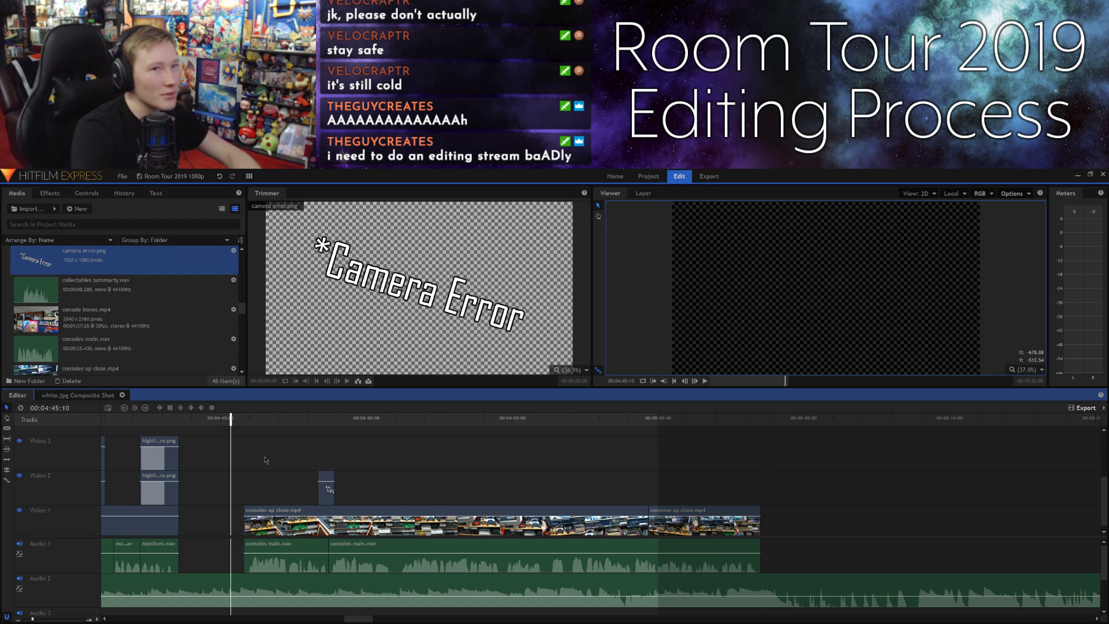
key("space")
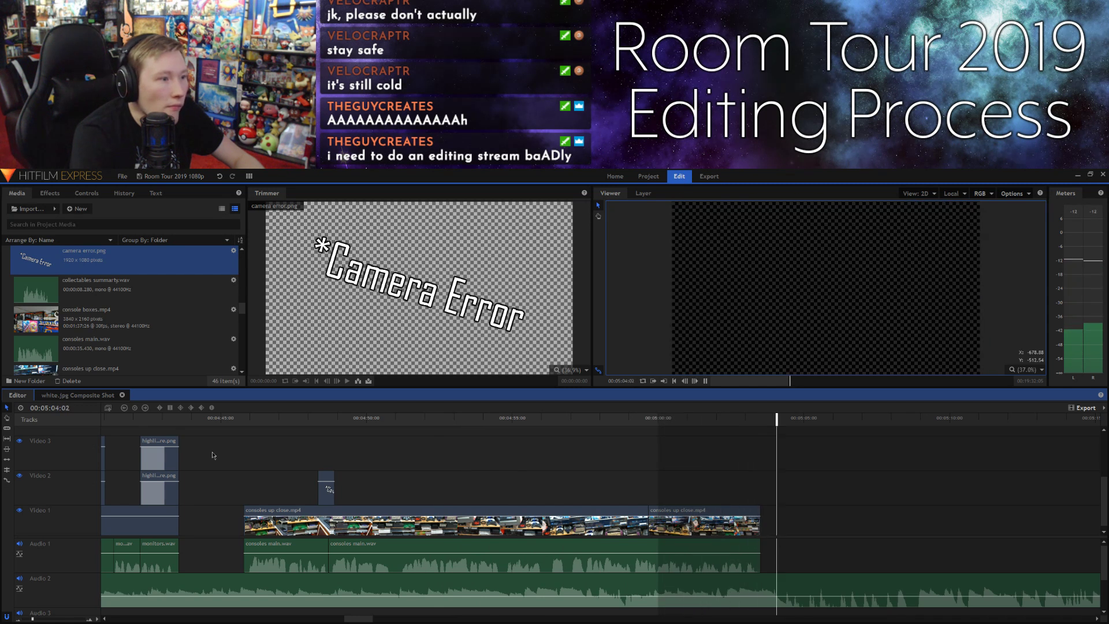
key("space")
left_click(238, 424)
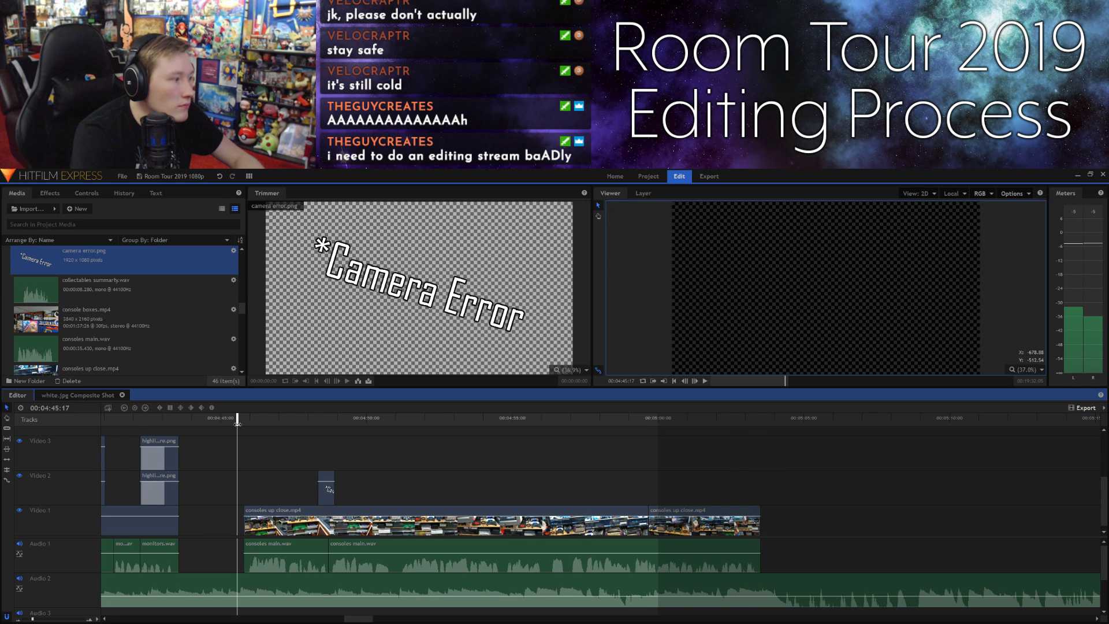
Step: Move all console close-up, camera error.png and consoles main.wav clips together so they start directly after the monitors section
left_click_drag(36, 617, 30, 619)
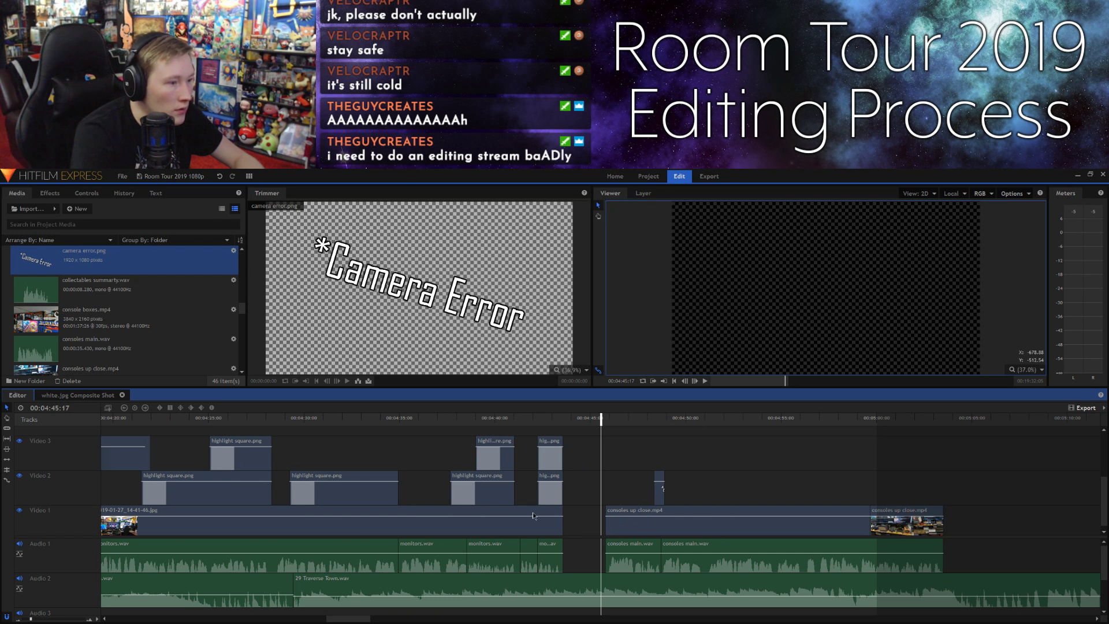
left_click_drag(586, 480, 942, 572)
left_click_drag(634, 548, 589, 532)
key("Up")
Step: Split 2019-01-27_14-41-46.jpg at 00:04:43:15 and move its two-frame end piece to Video 2, starting at 00:04:43:17
left_click_drag(39, 618, 52, 619)
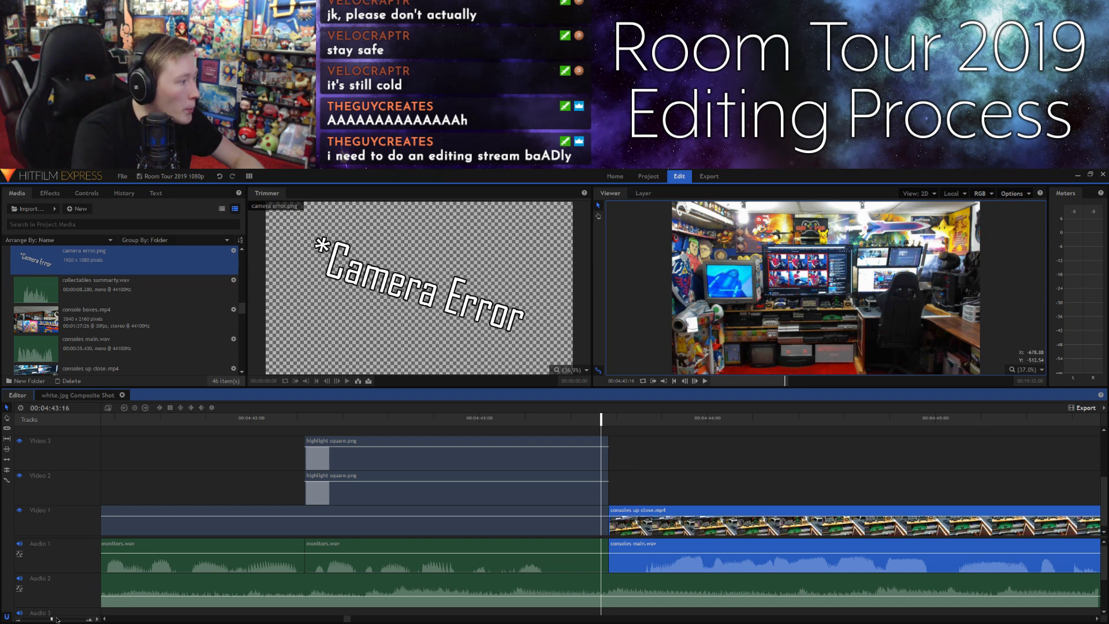
left_click(64, 619)
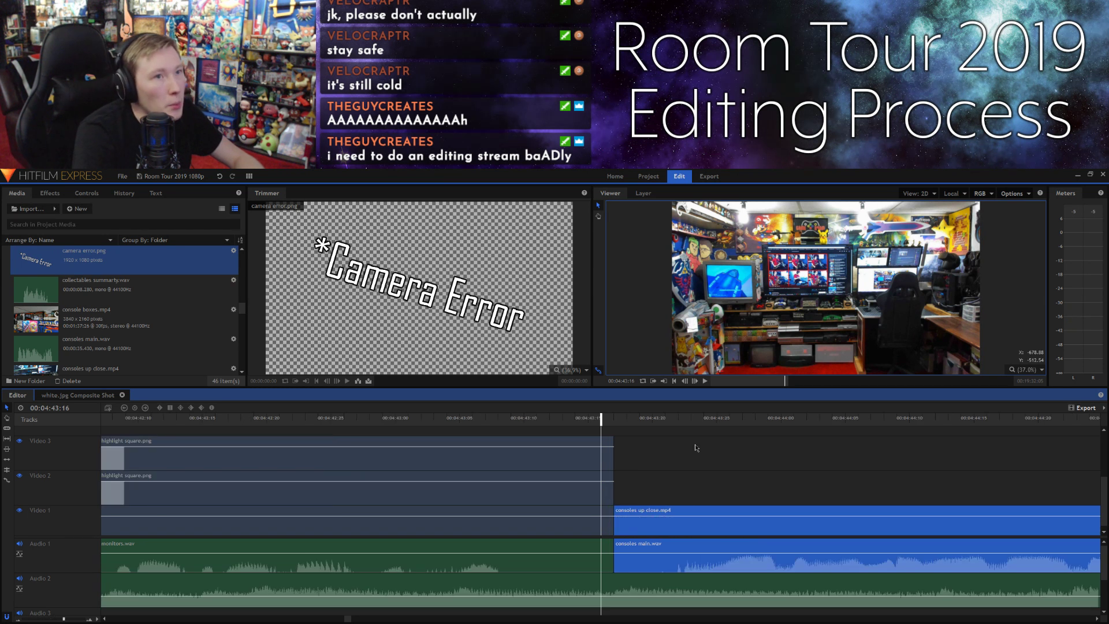
left_click(588, 421)
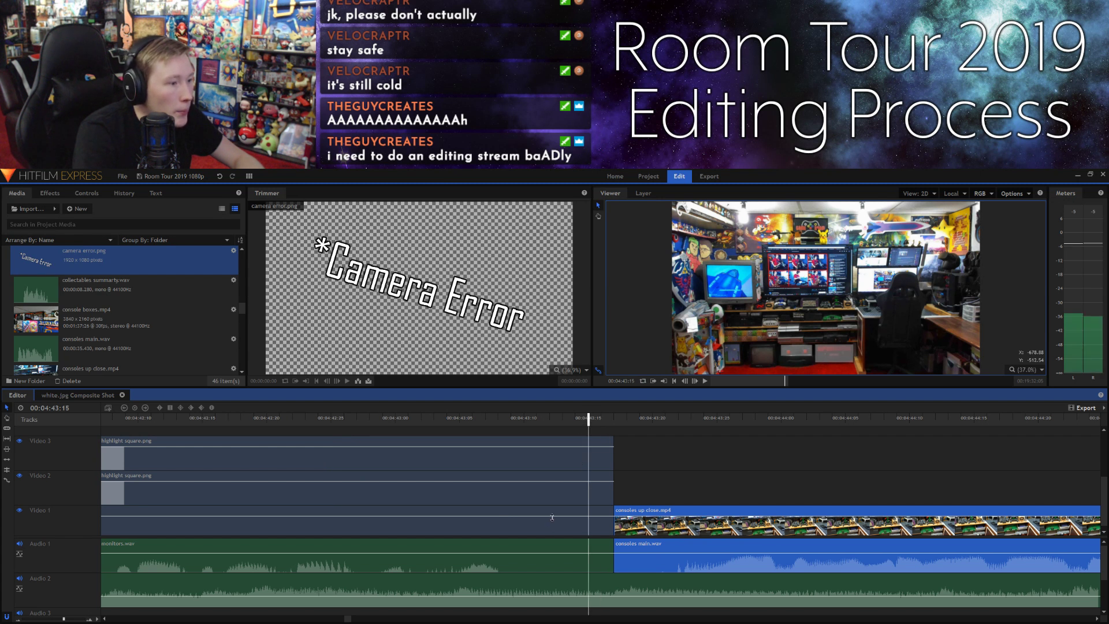
left_click(577, 515)
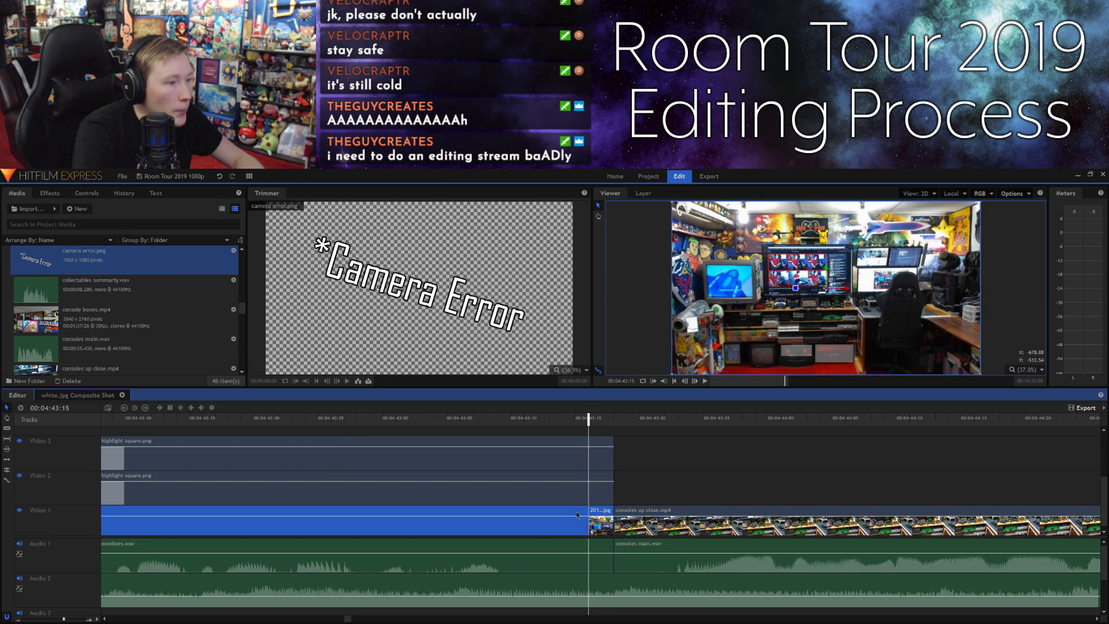
mouse_move(599, 513)
left_mouse_down()
mouse_move(623, 489)
mouse_move(601, 513)
mouse_move(613, 513)
left_mouse_up()
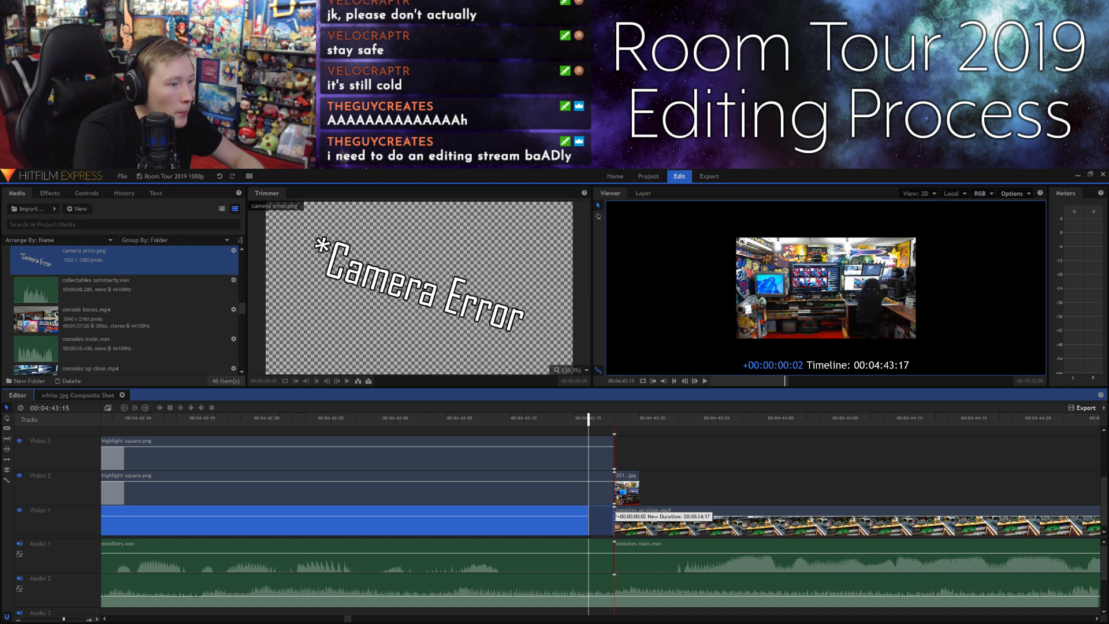
left_click(617, 426)
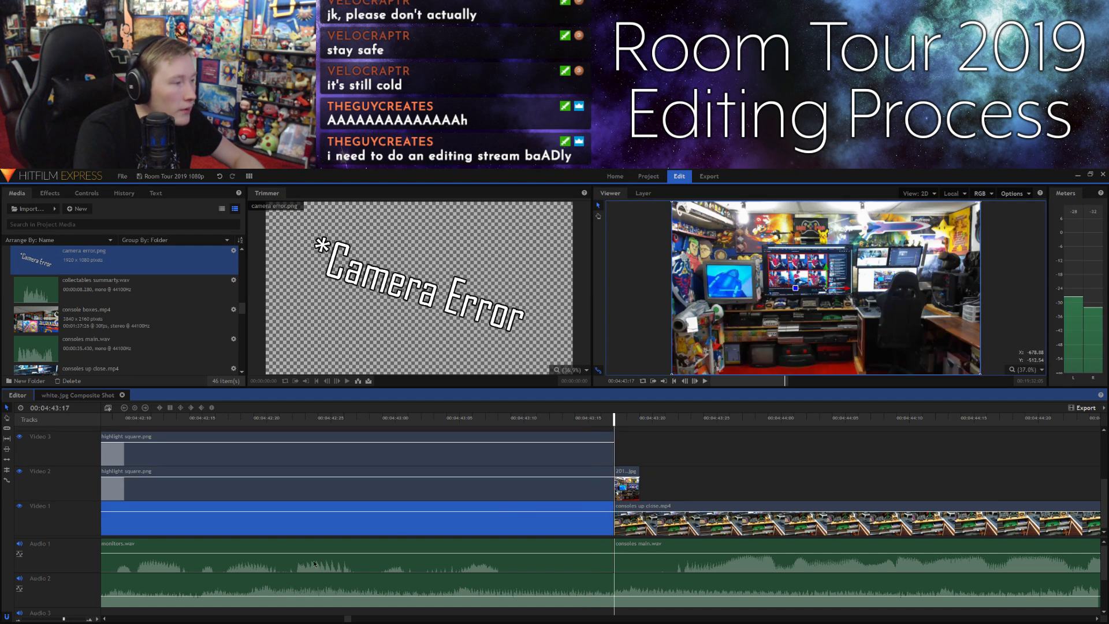
Step: Extend the photo piece on Video 2 to five frames and split it into single frames at 00:04:43:18, 00:04:43:19, 00:04:43:20 and 00:04:43:21
left_click(72, 620)
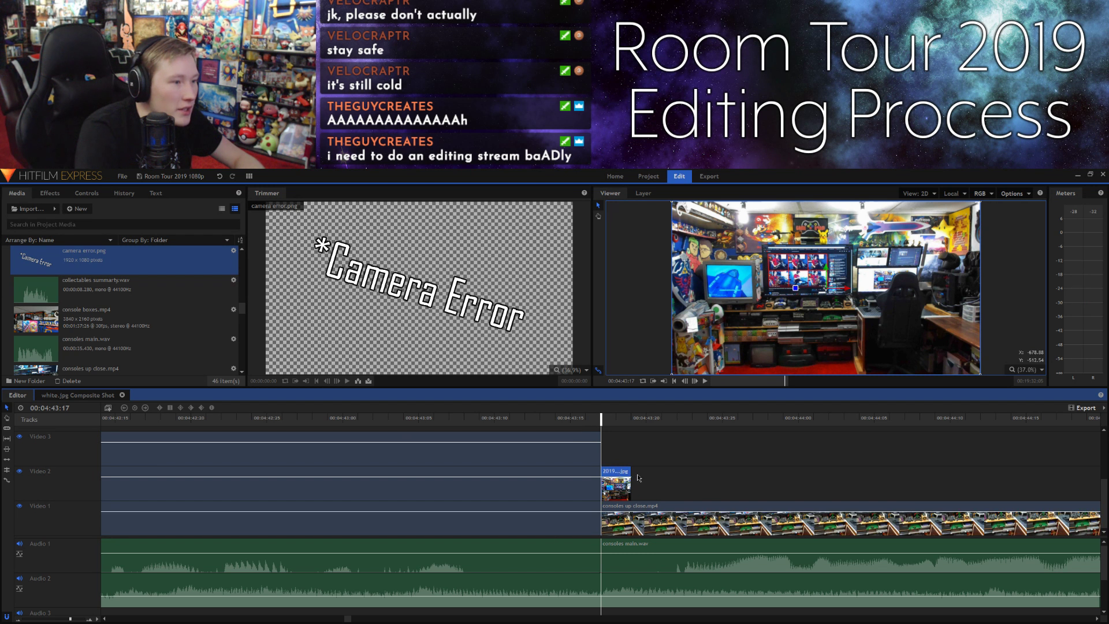
left_click_drag(631, 478, 678, 478)
left_click(617, 424)
key("ctrl+shift+d")
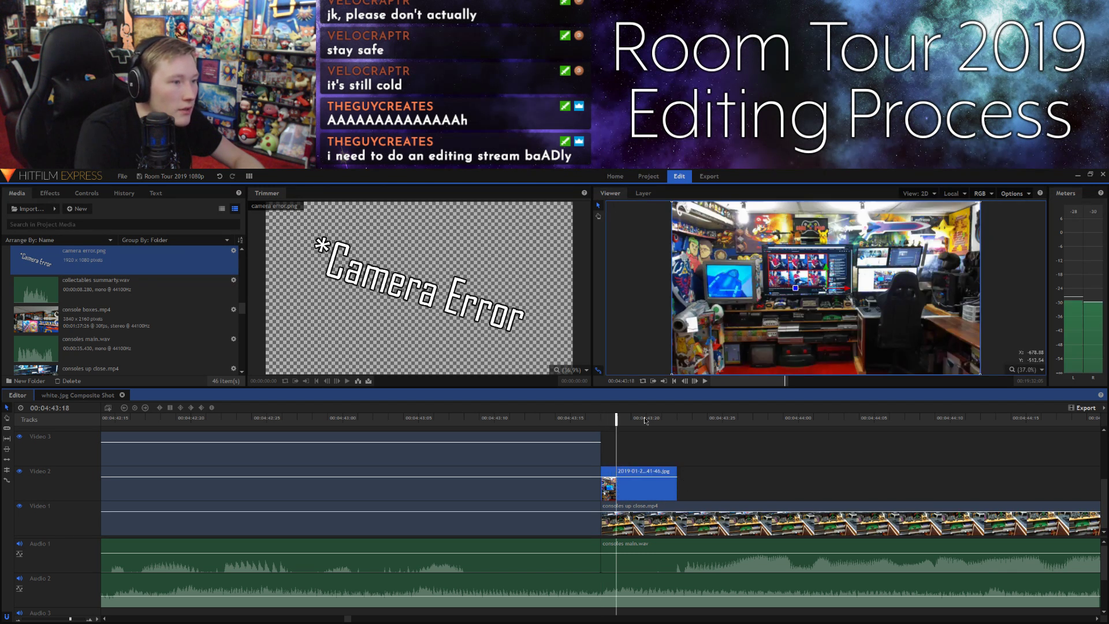
left_click(631, 421)
key("ctrl+shift+d")
left_click(647, 421)
key("ctrl+shift+d")
left_click(662, 421)
key("ctrl+shift+d")
Step: Trim the ends of the last highlight square.png clips on Video 2 and Video 3 back by about five frames
left_click(625, 446)
left_click_drag(583, 430, 542, 490)
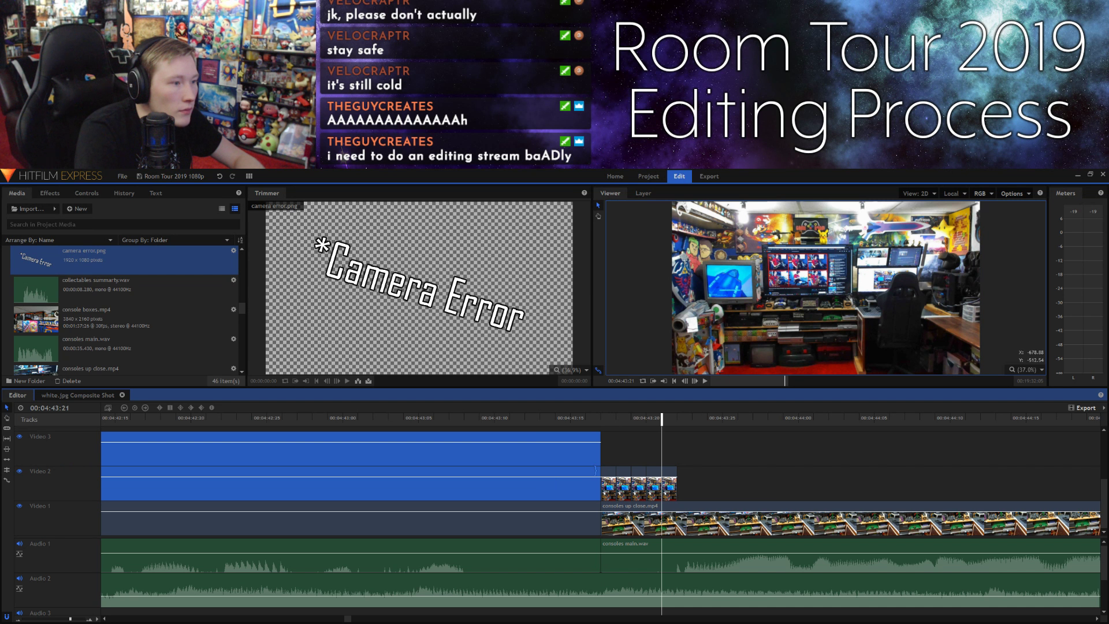
left_click_drag(606, 462, 534, 471)
left_click(560, 476)
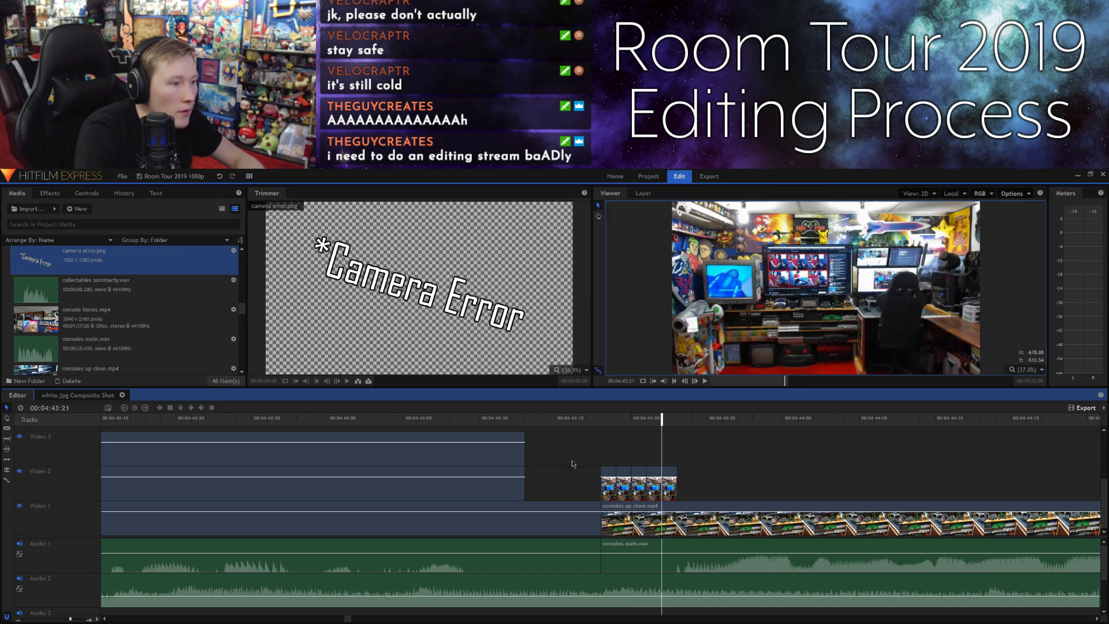
Step: Extend the last single-frame photo piece on Video 2 by two frames and split it at 00:04:43:22 and 00:04:43:23
left_click(670, 474)
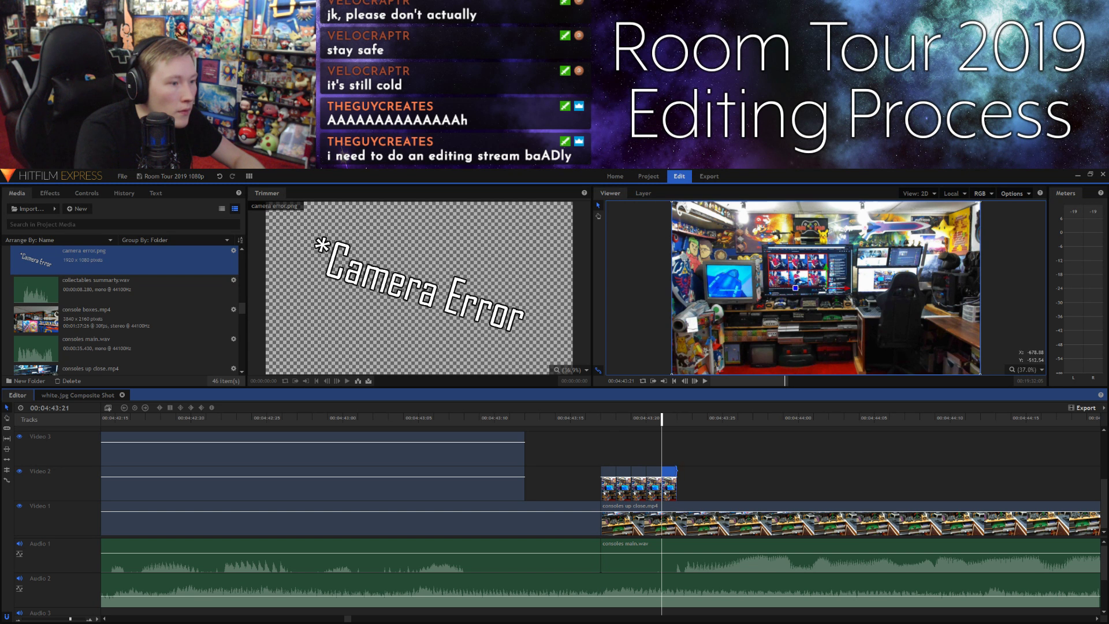
left_click_drag(676, 474, 706, 475)
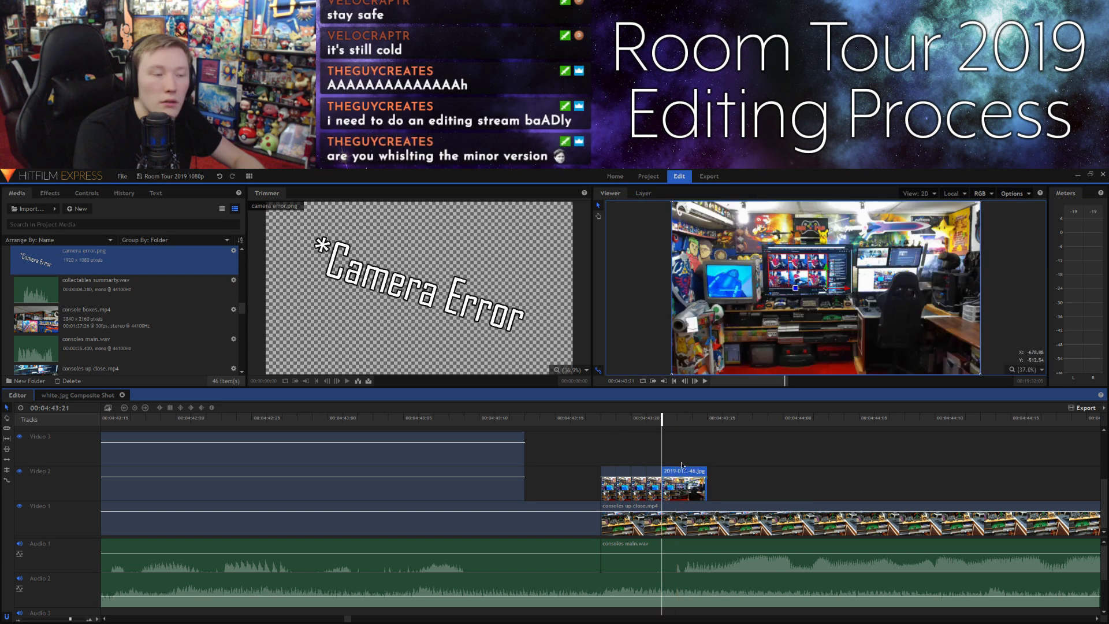
key("Right")
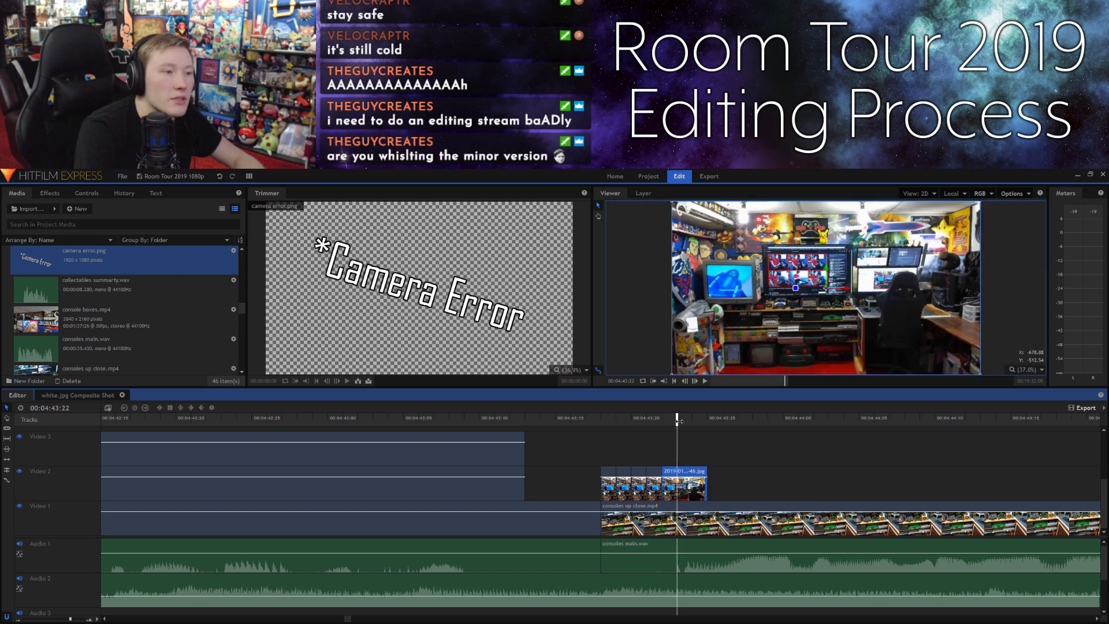
key("Right")
left_click(679, 453)
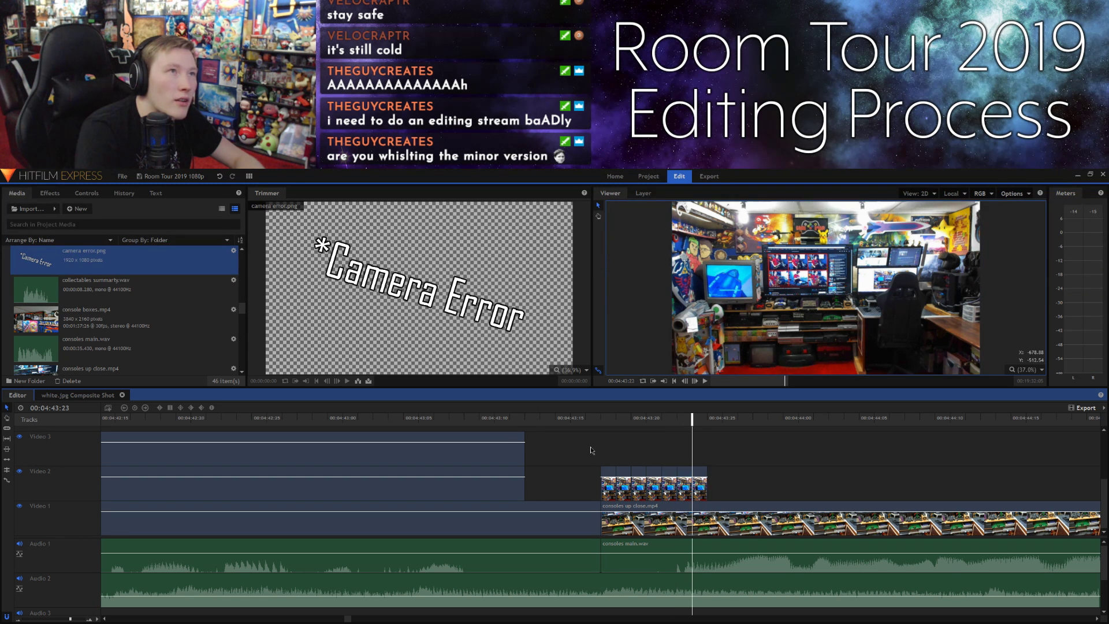
Step: Lower the opacity of the single-frame photo pieces on Video 2 from 00:04:43:17 to blend the photo into consoles up close.mp4
left_click(605, 423)
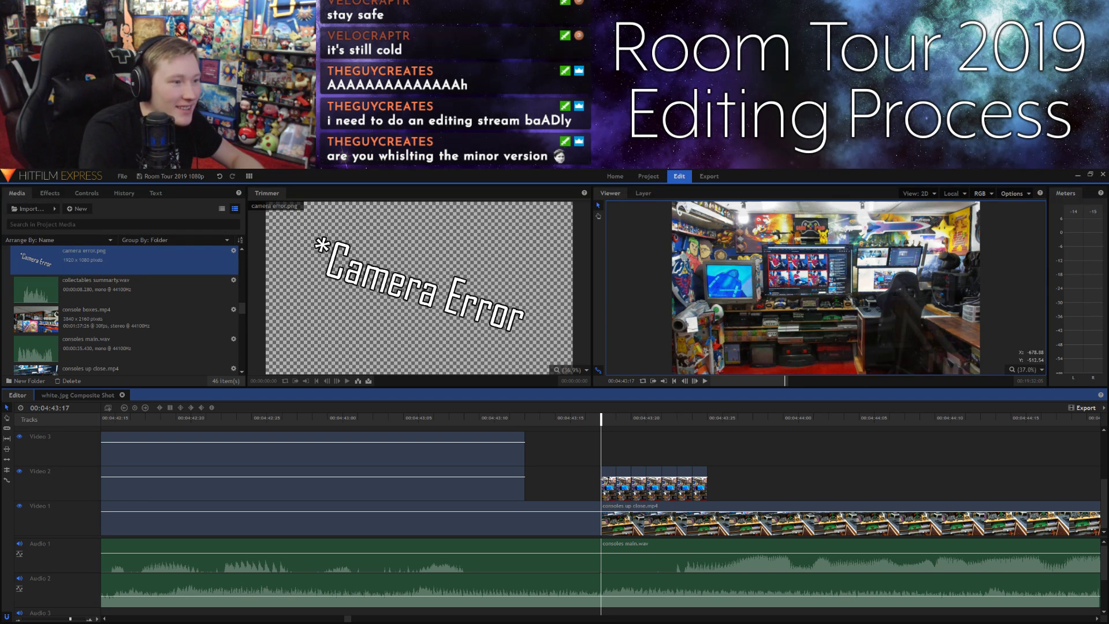
left_click_drag(625, 479, 701, 497)
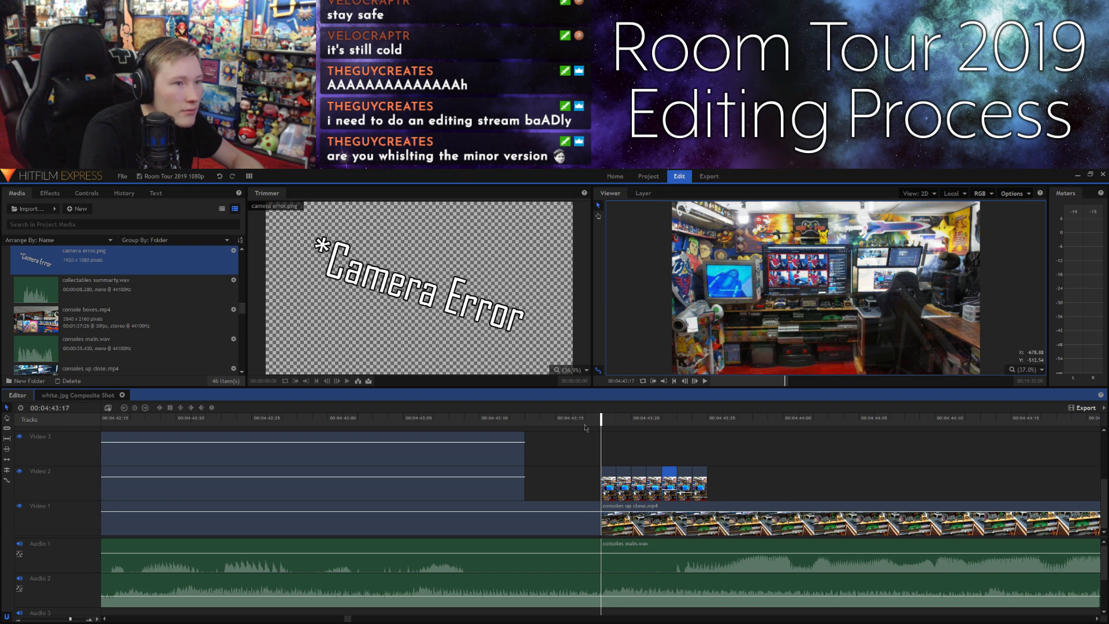
Step: Step frame by frame through the photo transition into the consoles section, from 00:04:43:16 to 00:04:43:26
left_click(587, 422)
left_click(695, 383)
left_click(695, 383)
left_click(695, 383)
left_click(695, 383)
left_click(695, 383)
left_click(695, 383)
left_click(695, 383)
left_click(695, 384)
left_click(695, 383)
left_click(695, 383)
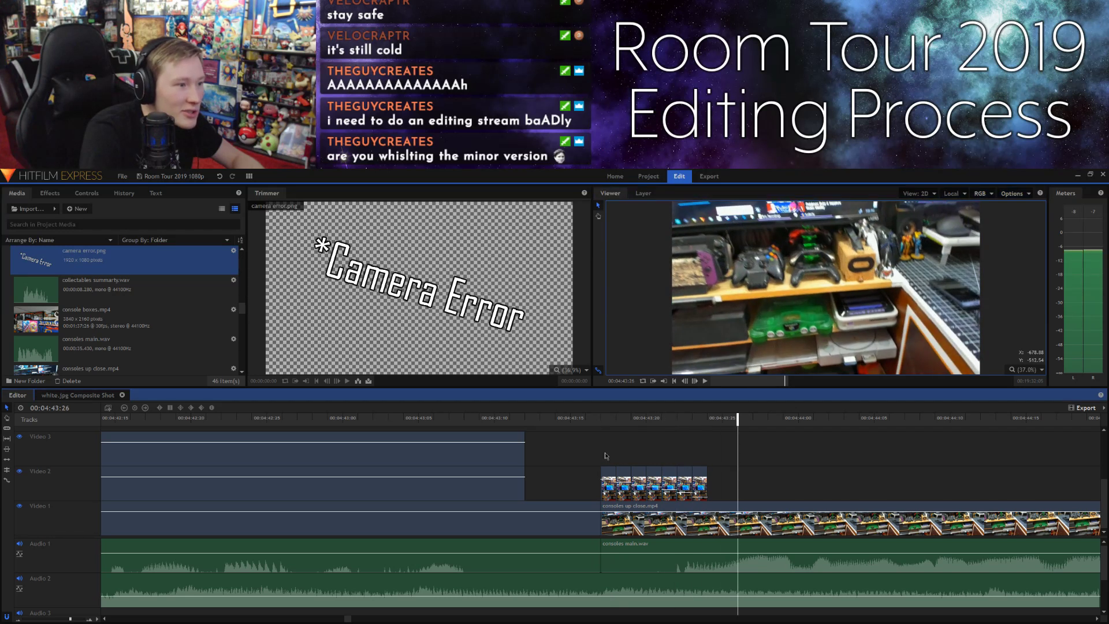
Step: Play back the consoles section from 00:04:43:26 to the end of its last clip to review picture and sound
left_click_drag(70, 619, 31, 620)
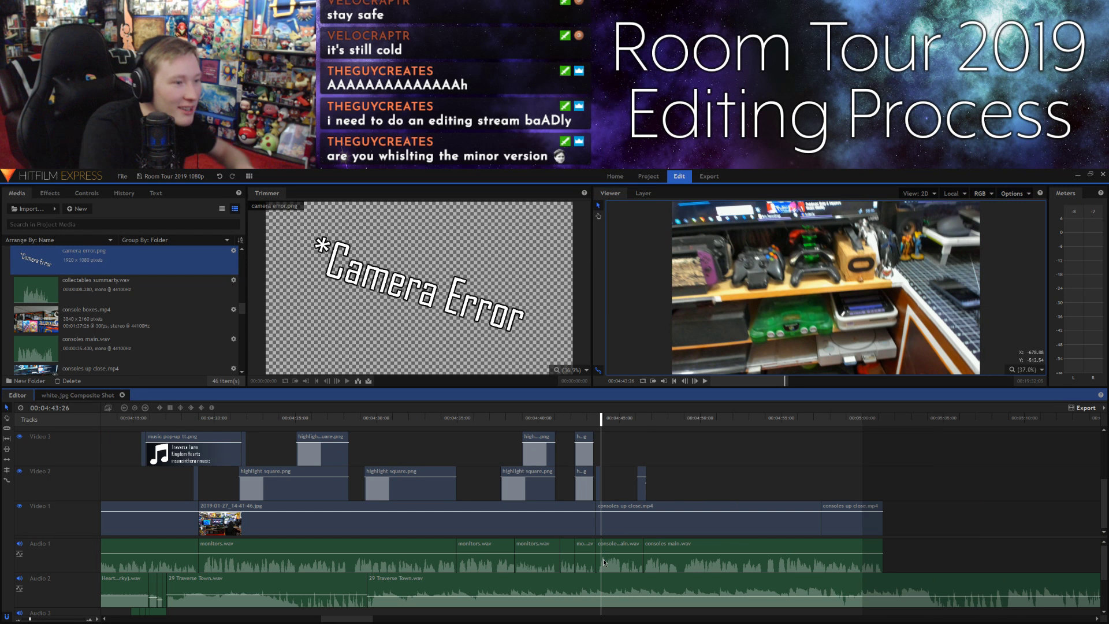
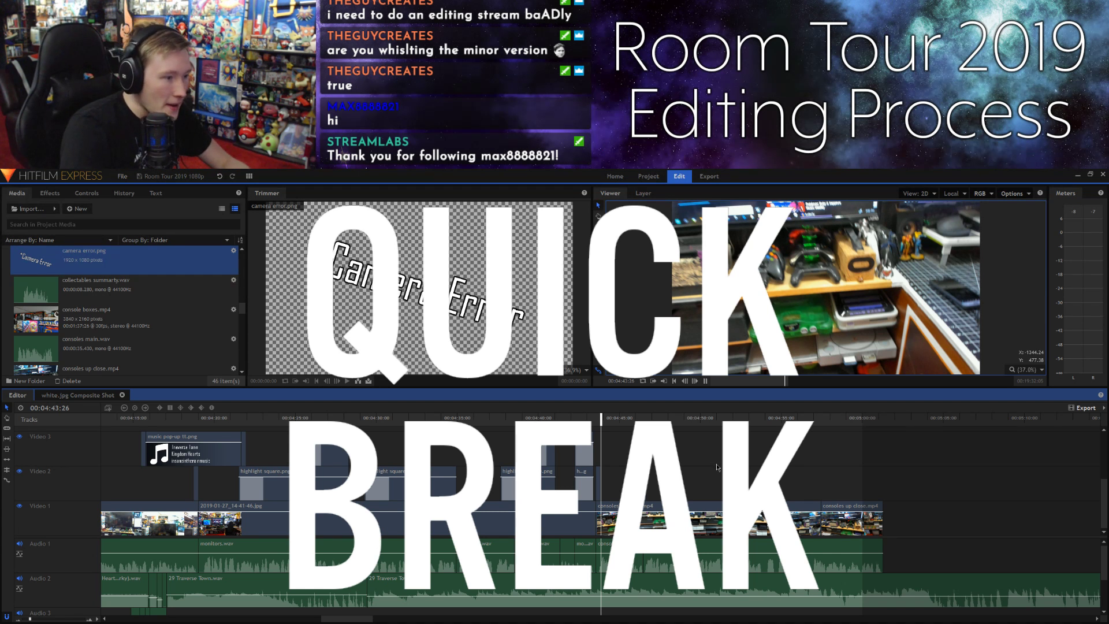
key("space")
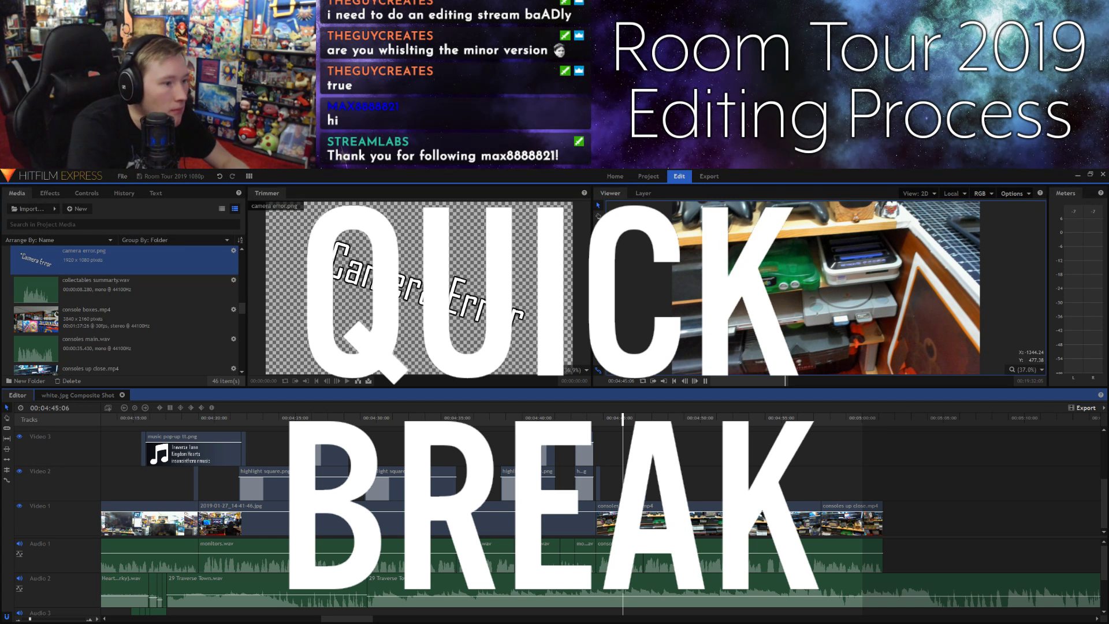
key("space")
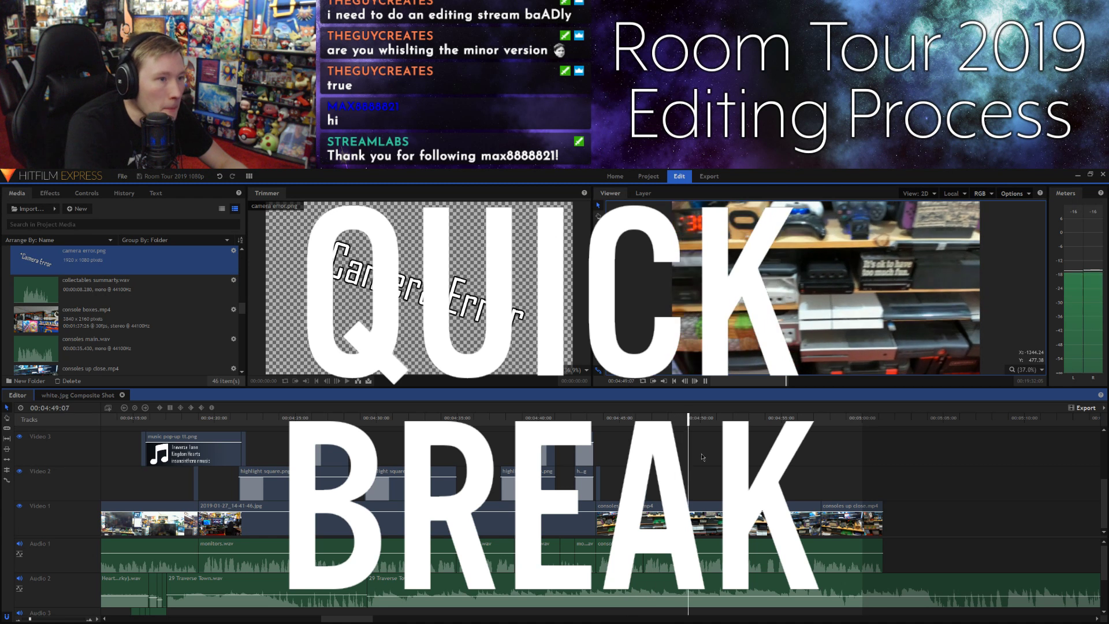
left_click(758, 333)
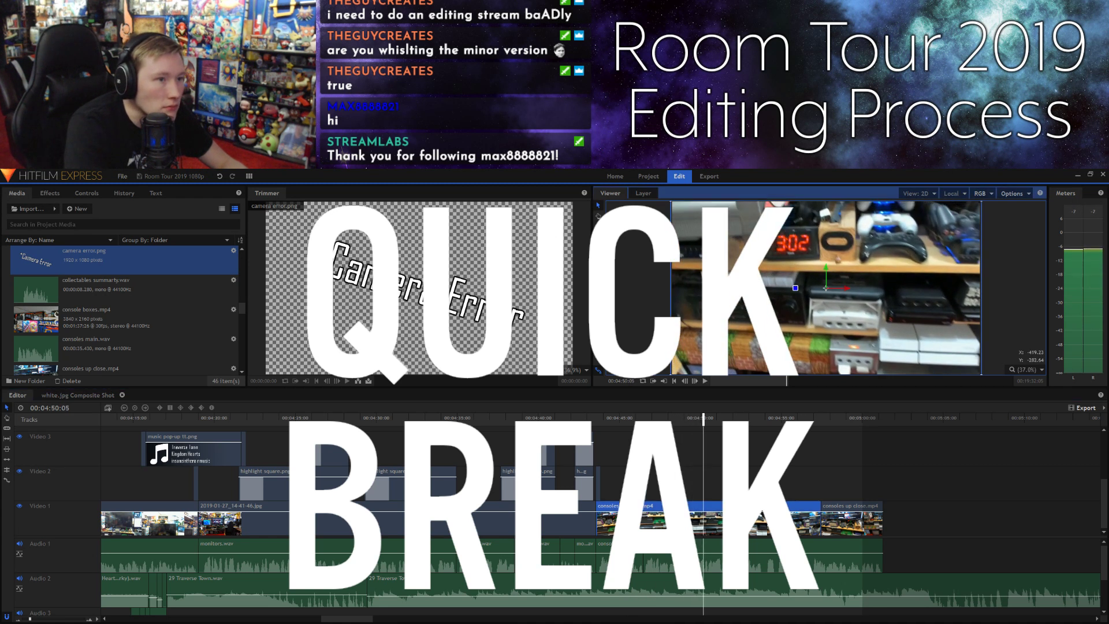
left_click(750, 454)
key("space")
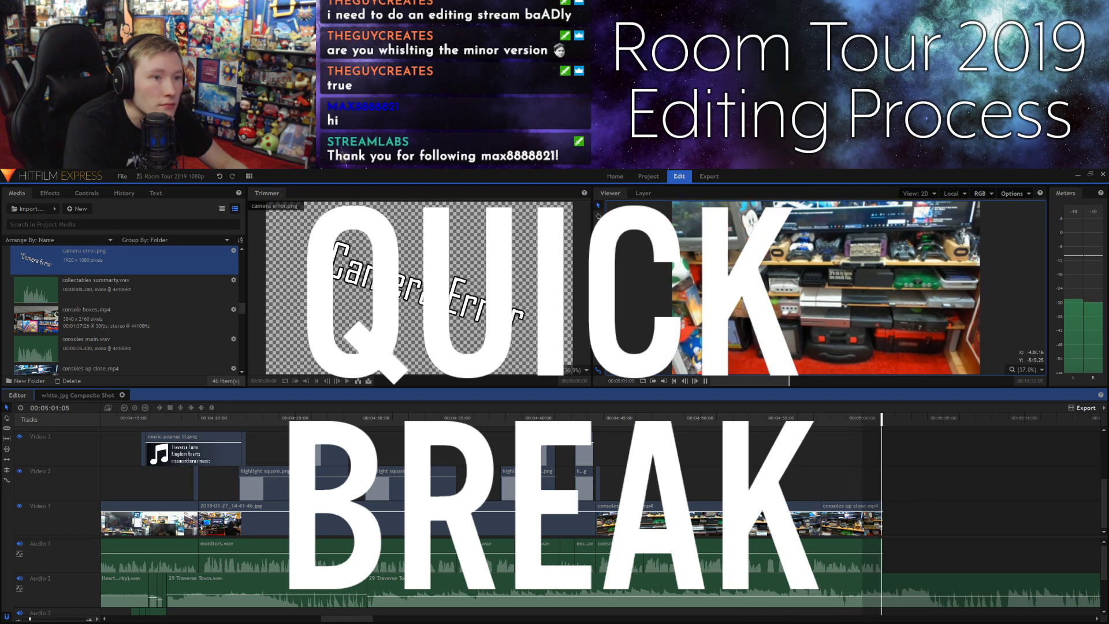
key("space")
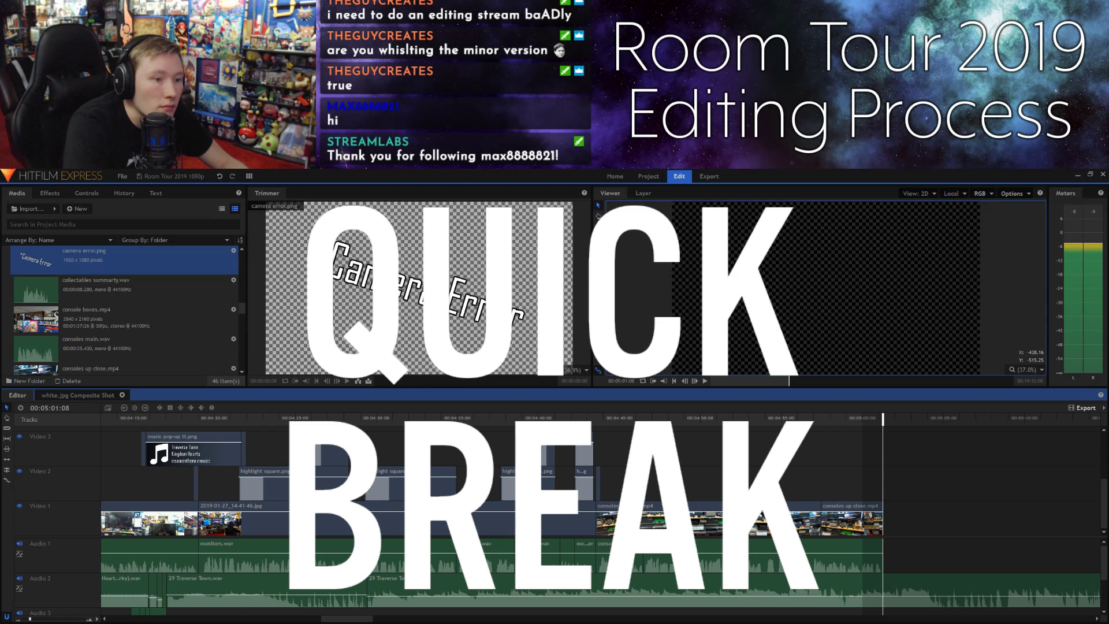
Step: Replay the final second or two of the consoles section and inspect the timeline beyond its last clip
left_click(857, 417)
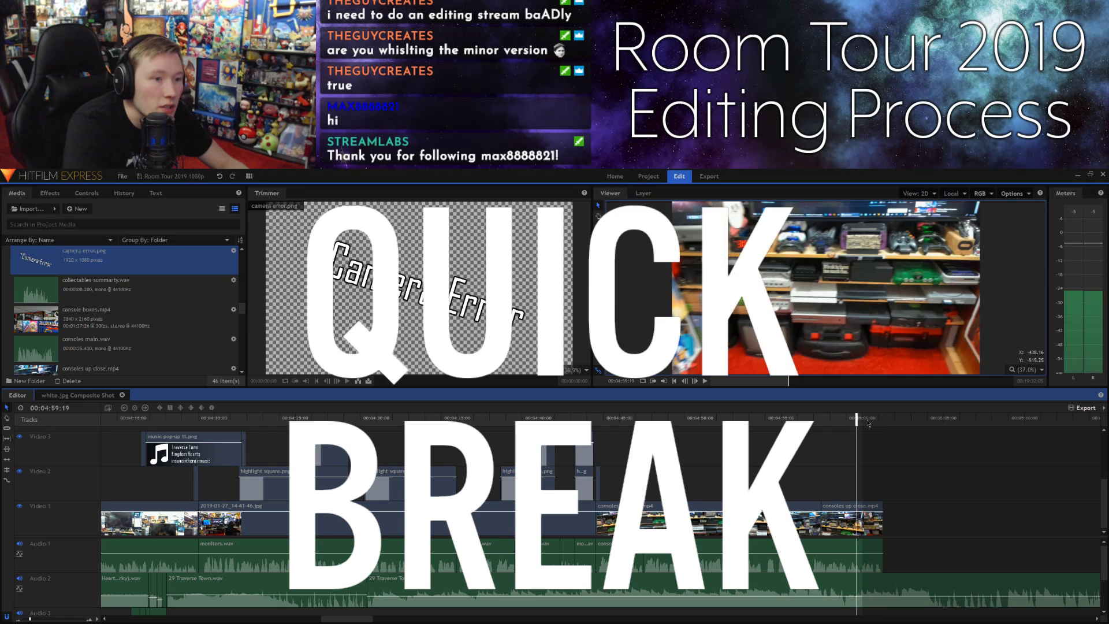
left_click(867, 418)
key("space")
key("space")
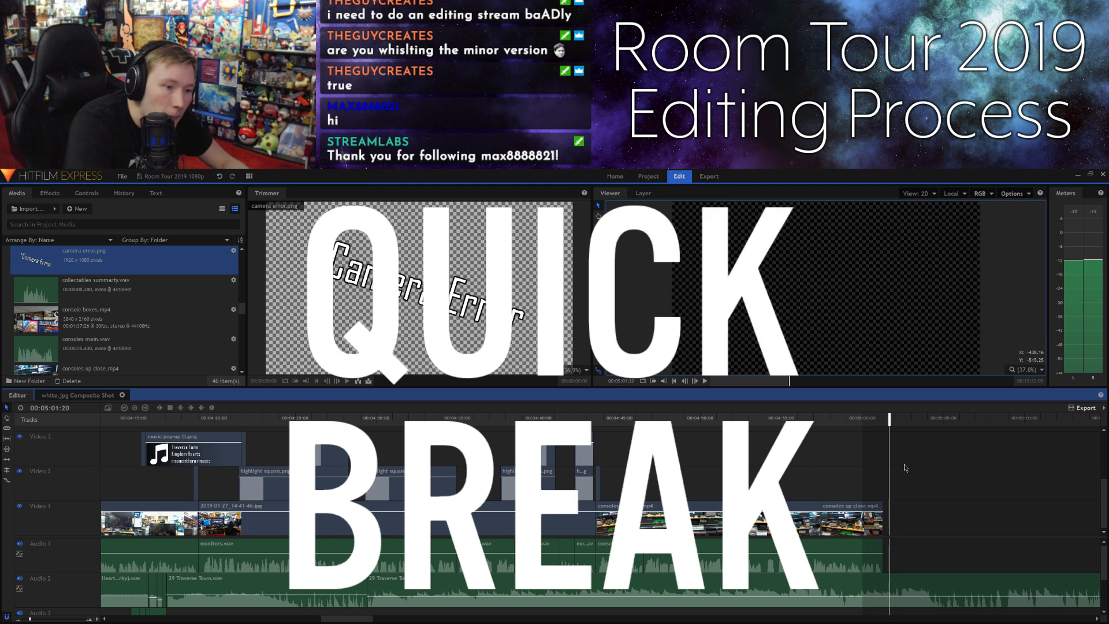
left_click(870, 418)
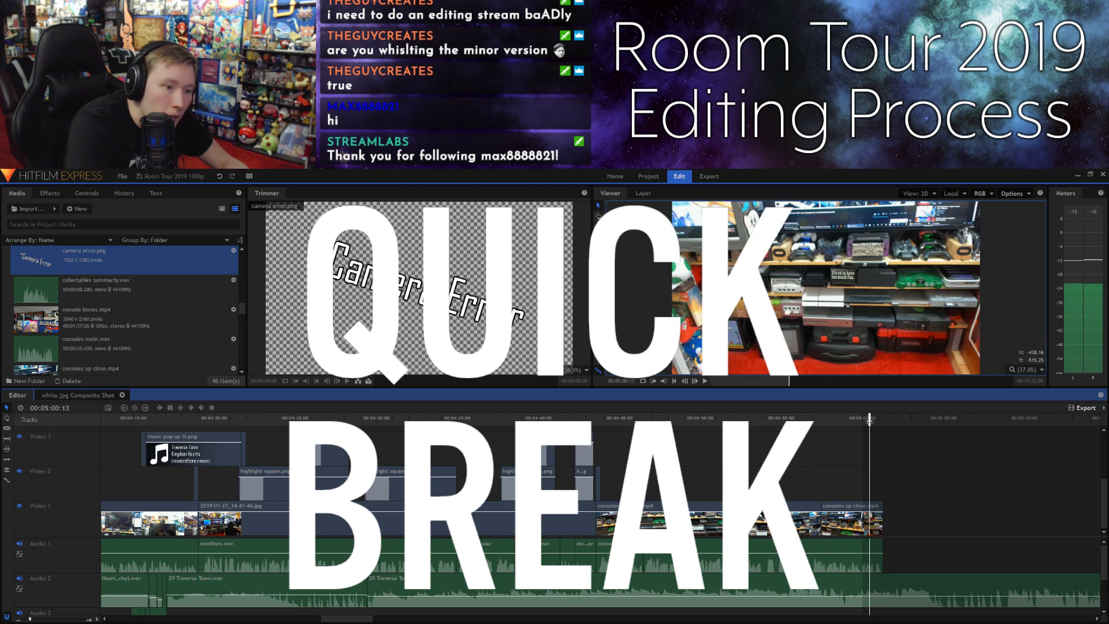
key("space")
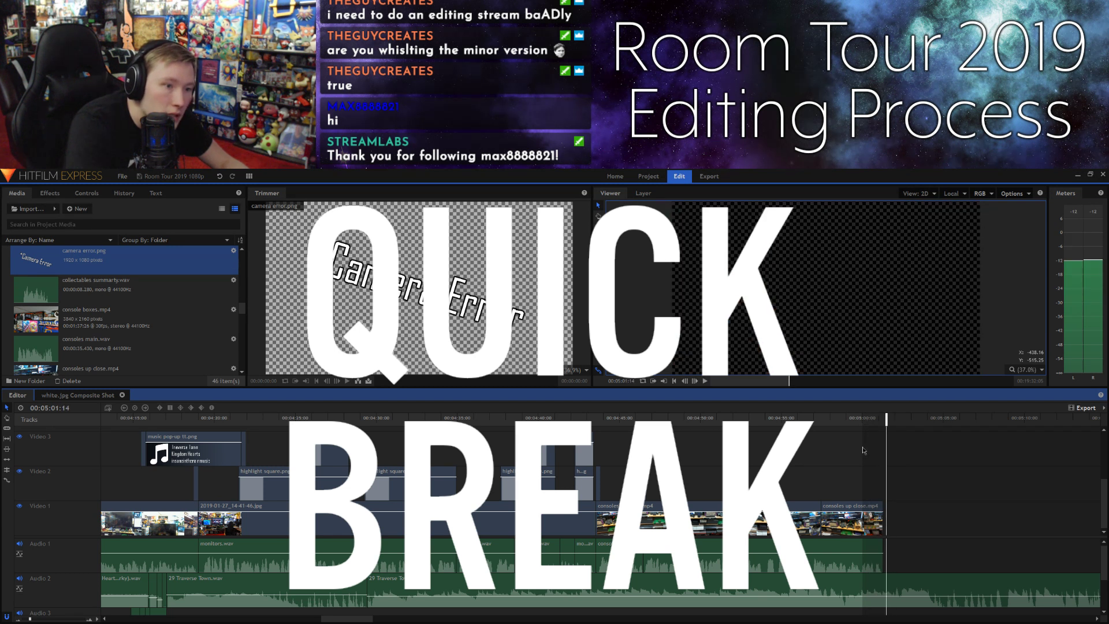
left_click_drag(344, 620, 367, 622)
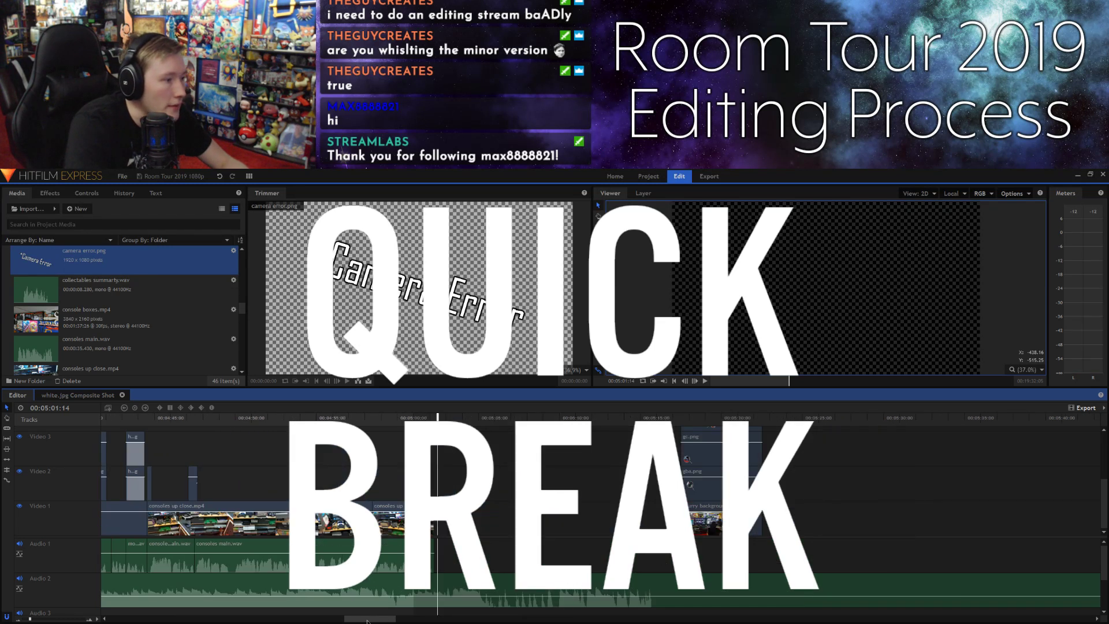
Step: Place 2019-01-27_14-56-35.jpg on Video 1 directly after the last consoles up close.mp4 clip
key("space")
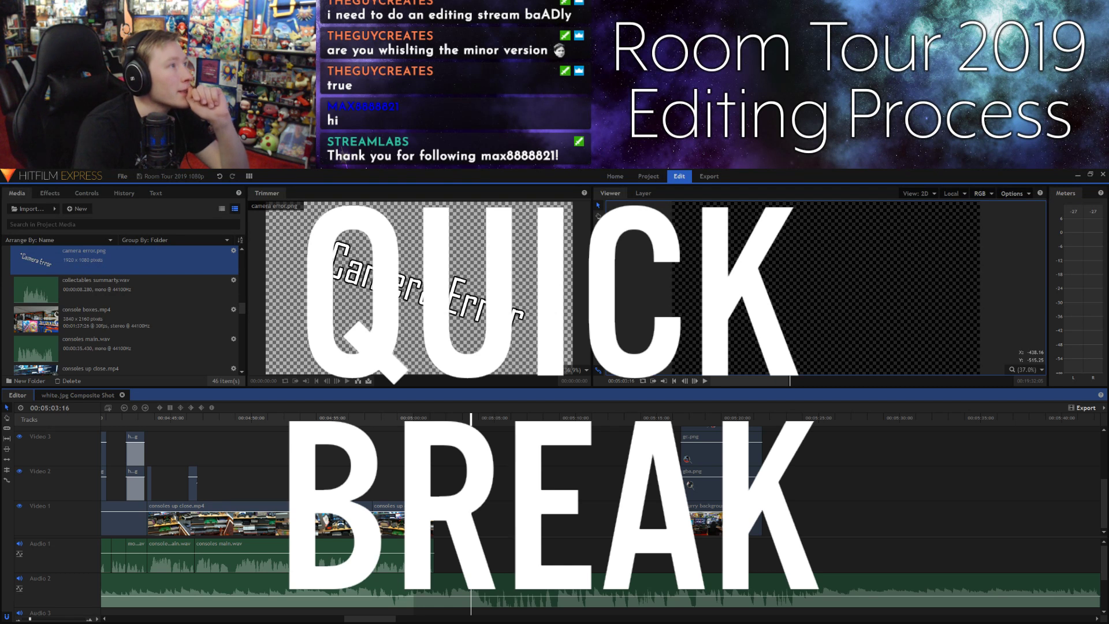
left_click_drag(1, 324, 133, 330)
left_click_drag(419, 289, 480, 522)
left_click(429, 418)
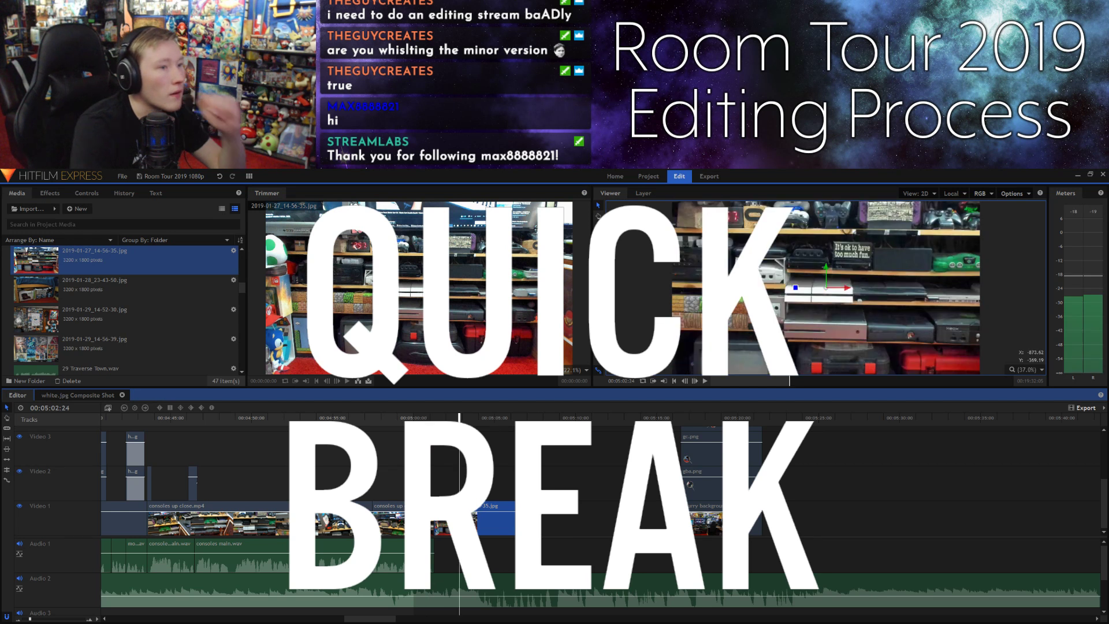
Step: Scale down and reposition the console shelf photo in the viewer so the whole picture fills the frame
left_click(699, 280)
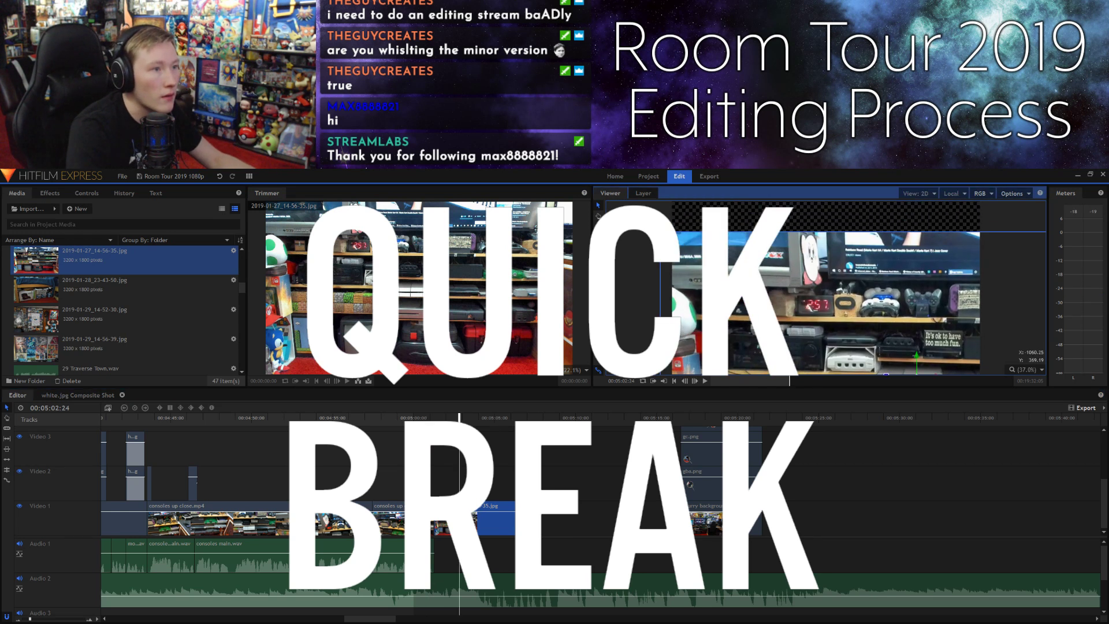
left_click_drag(661, 232, 775, 296)
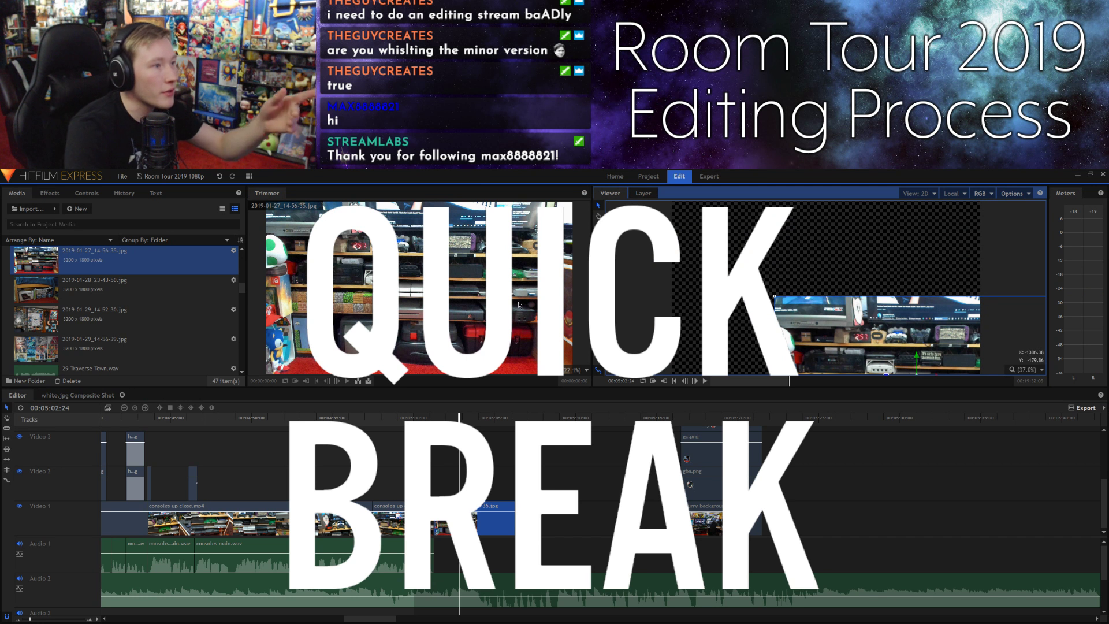
left_click_drag(823, 324, 734, 237)
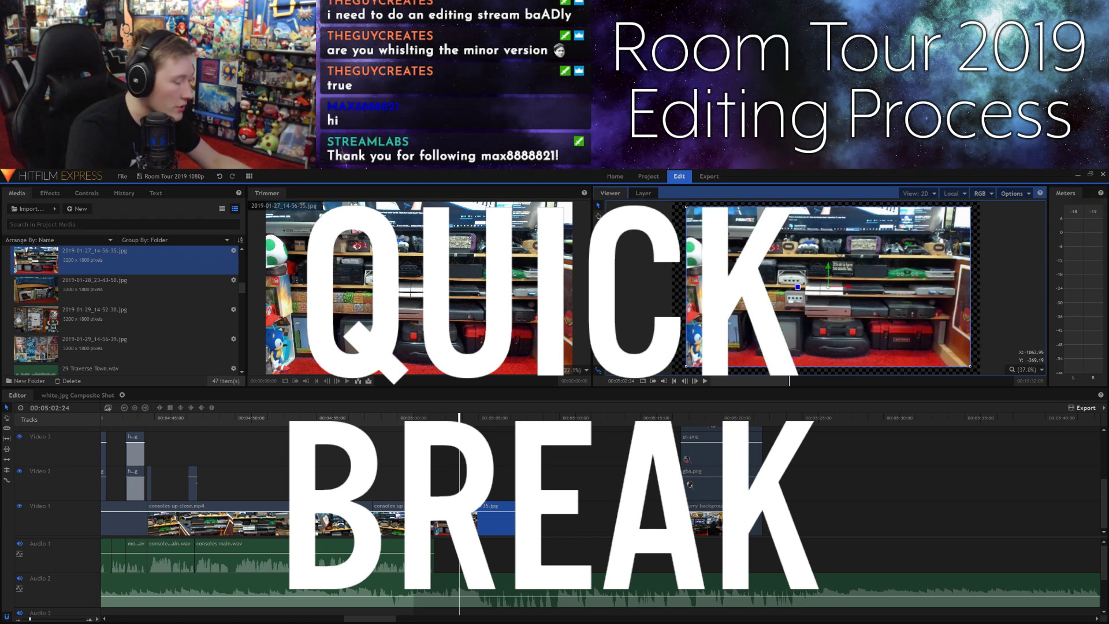
left_click_drag(687, 370, 674, 383)
Step: Nudge the shelf photo left and down to fine-tune its alignment with the frame edges, leaving it deselected
key("Left")
key("Left")
key("Left")
key("Left")
key("Left")
key("Left")
key("Left")
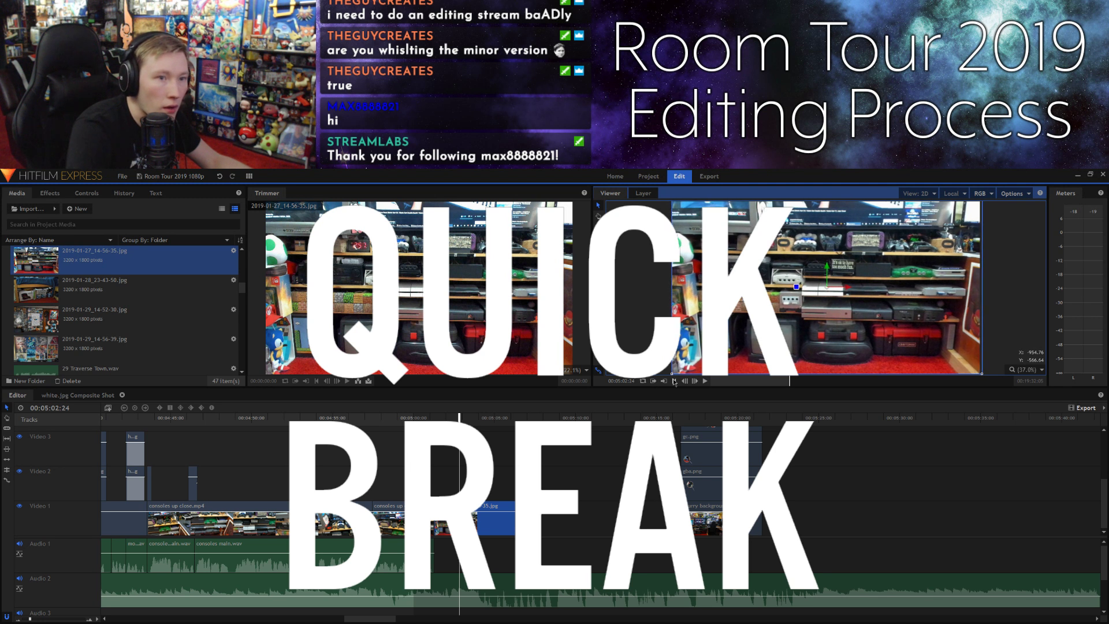
key("Left")
key("Down")
key("Down")
key("Down")
key("Down")
key("Down")
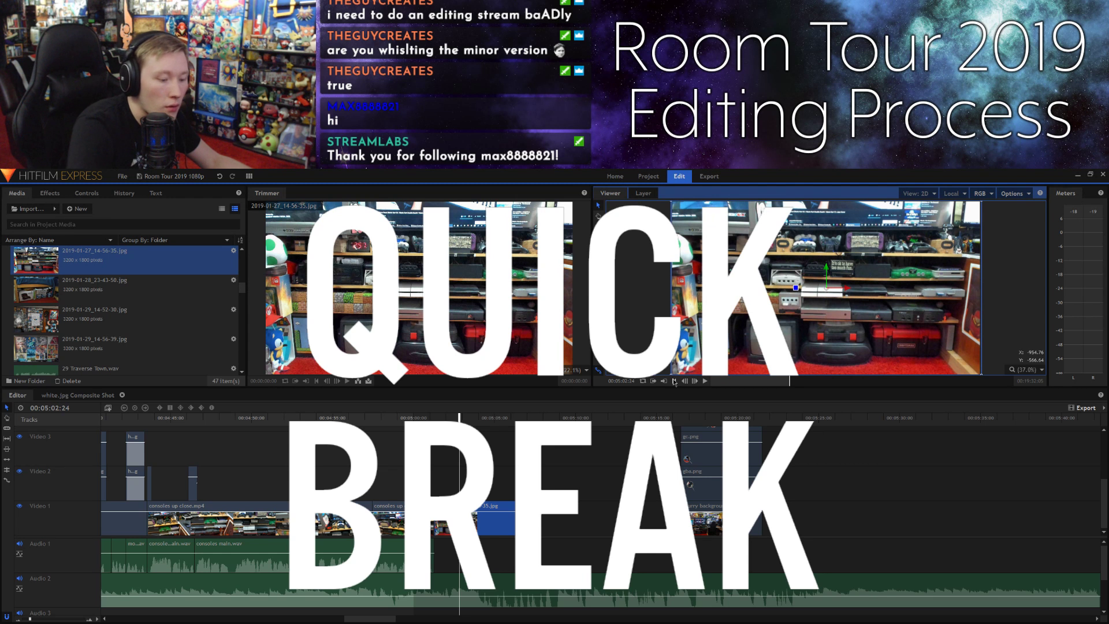
left_click(1023, 289)
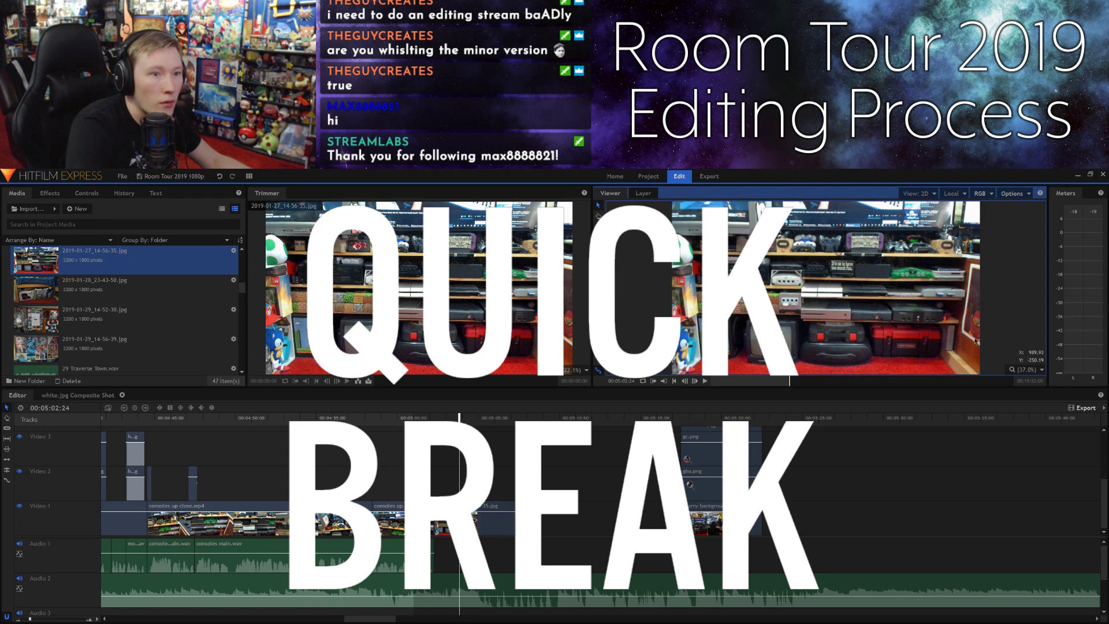
left_click(884, 487)
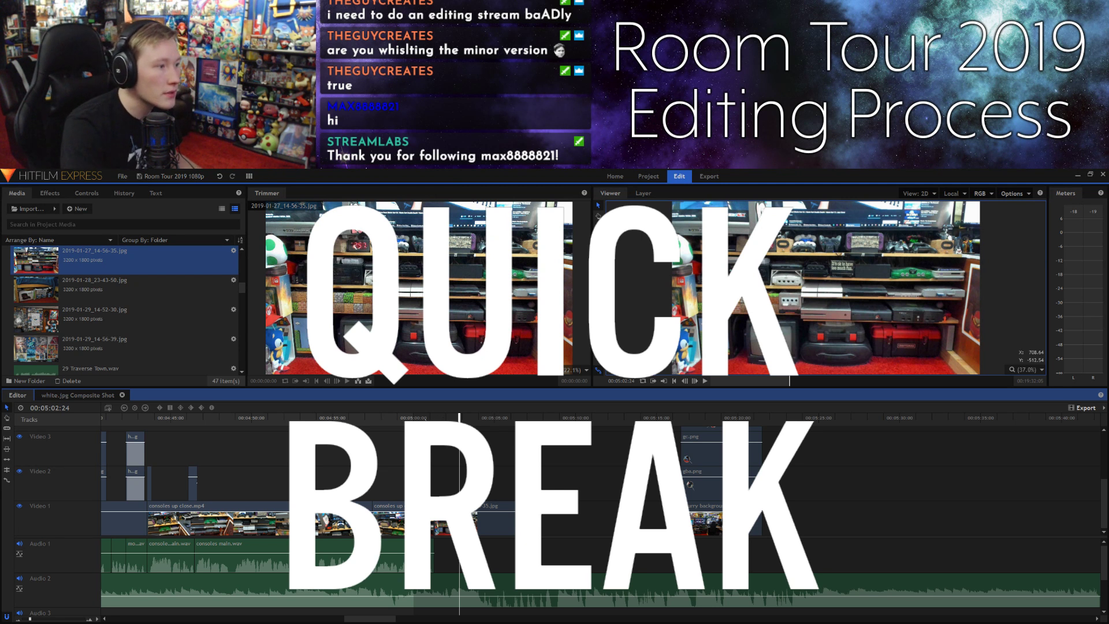
Step: Load console numbers.wav for trimming and listen through it to locate where the first usable narration passage starts
mouse_move(459, 417)
left_mouse_down()
mouse_move(429, 417)
mouse_move(438, 418)
left_mouse_up()
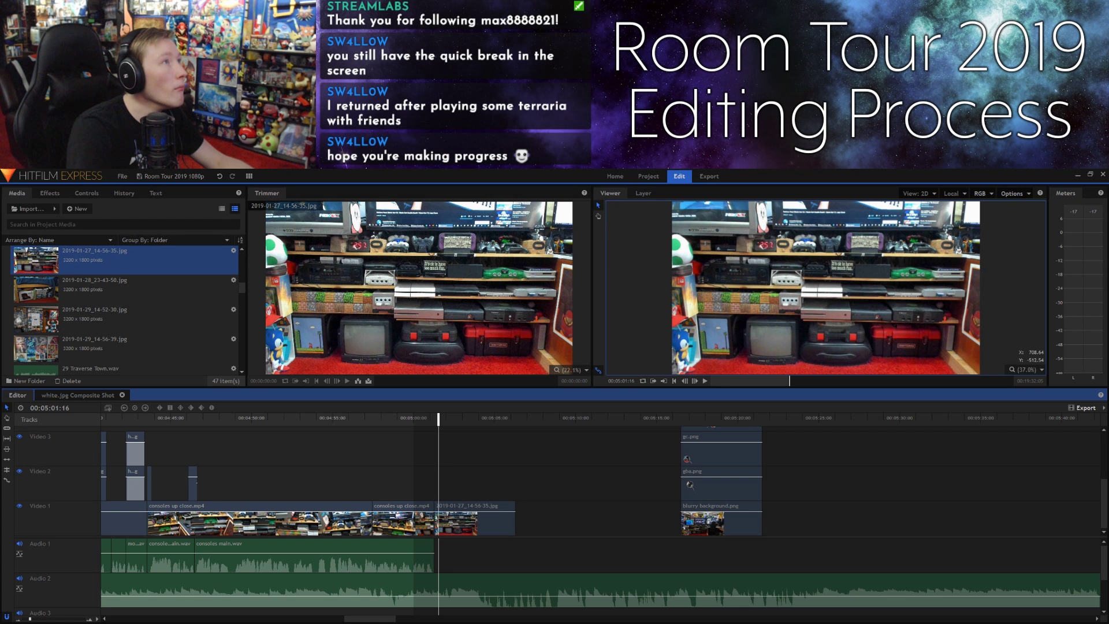
left_click_drag(126, 373, 129, 344)
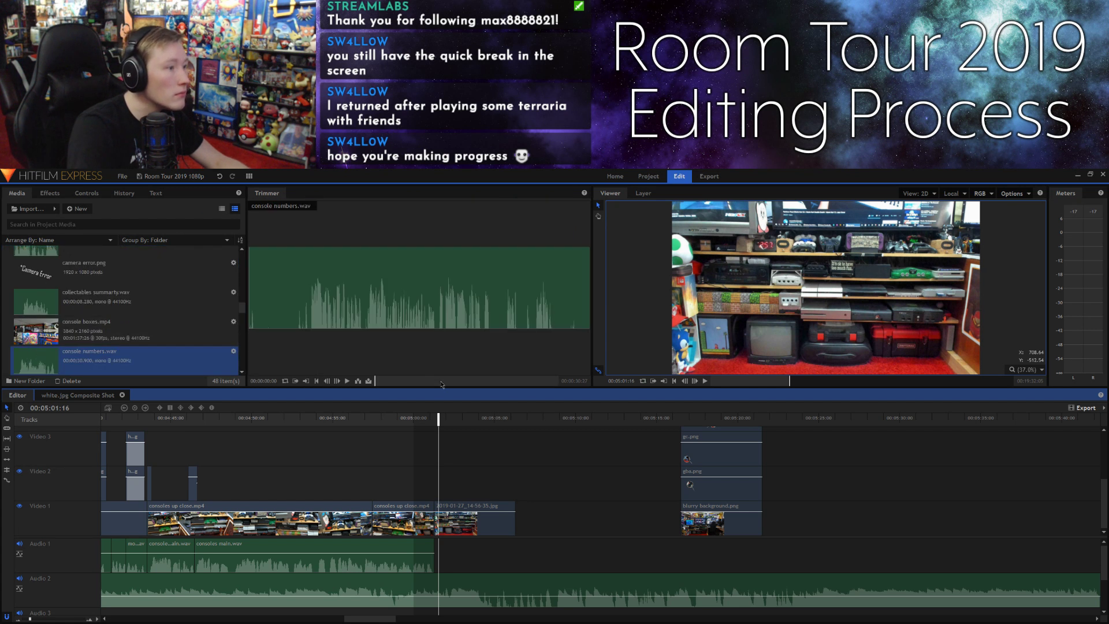
left_click(379, 359)
key("space")
left_click(416, 381)
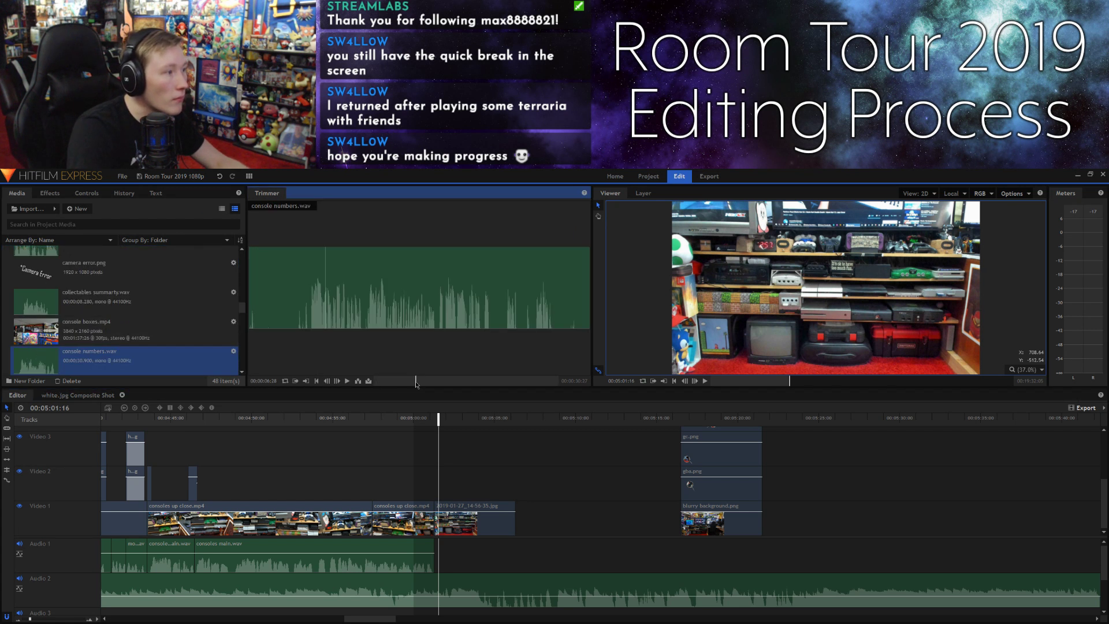
left_click_drag(404, 380, 401, 380)
key("space")
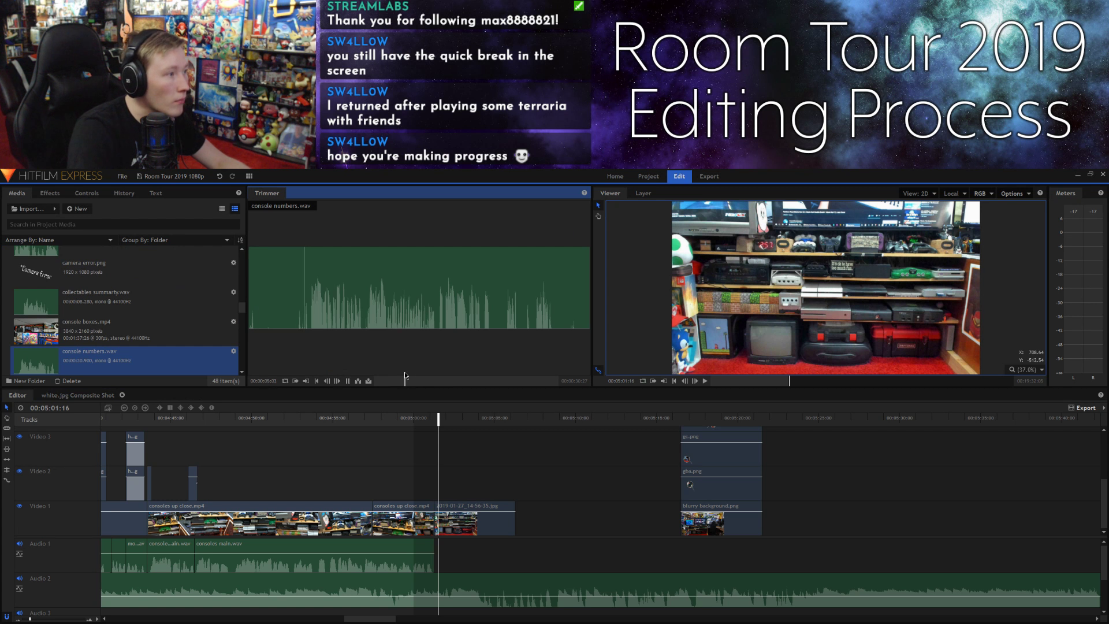
left_click(437, 381)
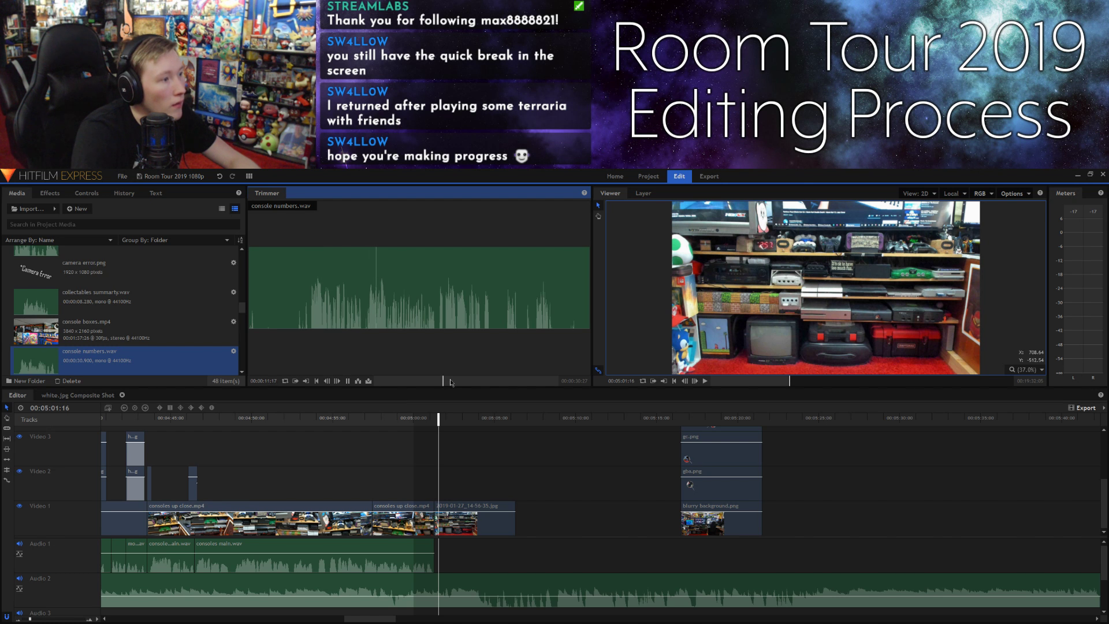
left_click(478, 381)
key("space")
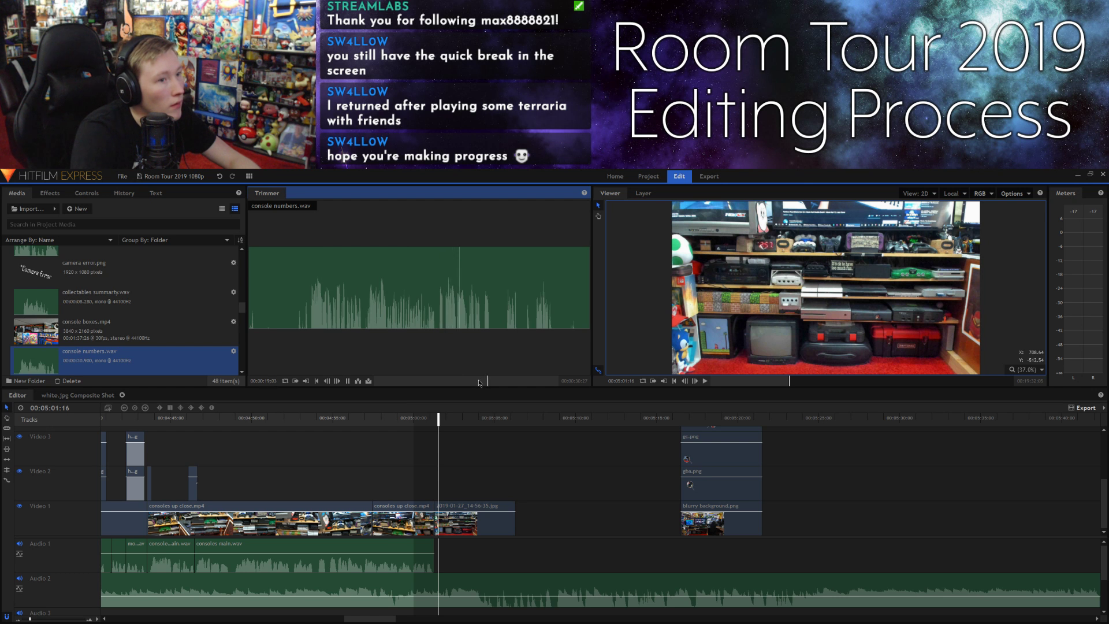
left_click(431, 381)
left_click(409, 382)
key("space")
key("space")
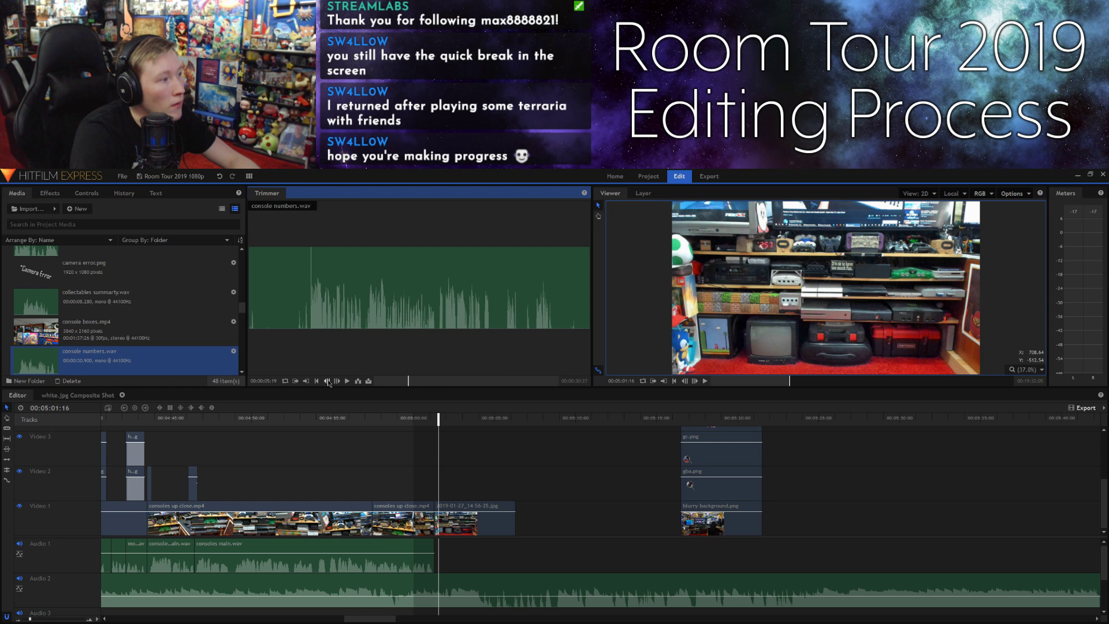
Step: Mark the first narration passage of console numbers.wav and place it on Audio 1, aligning the shelf photo with its start
left_click(296, 381)
key("space")
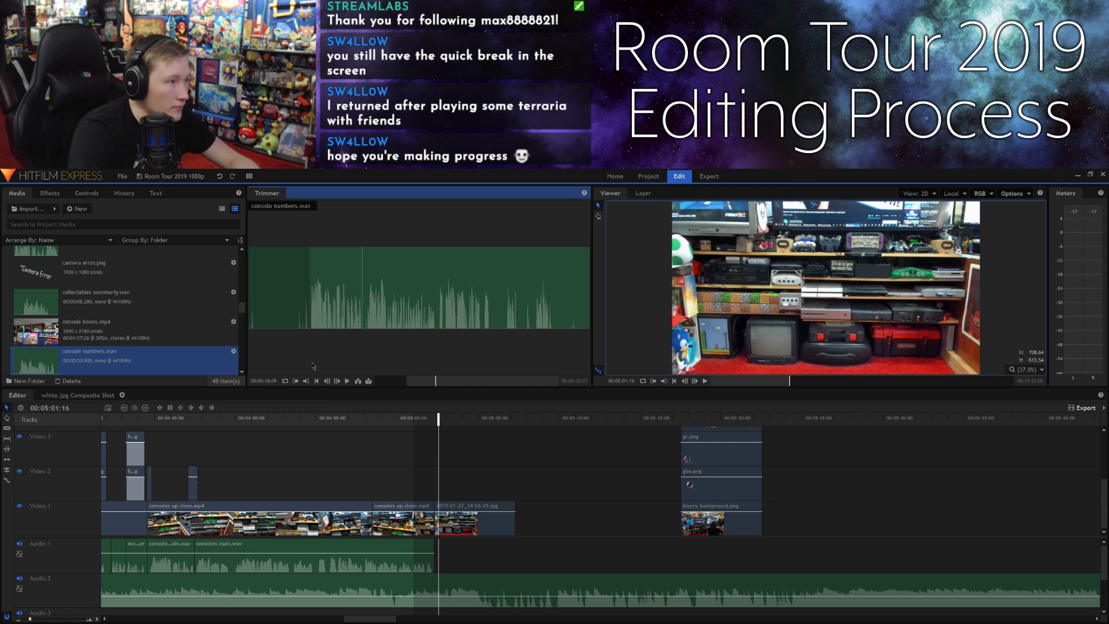
left_click(306, 382)
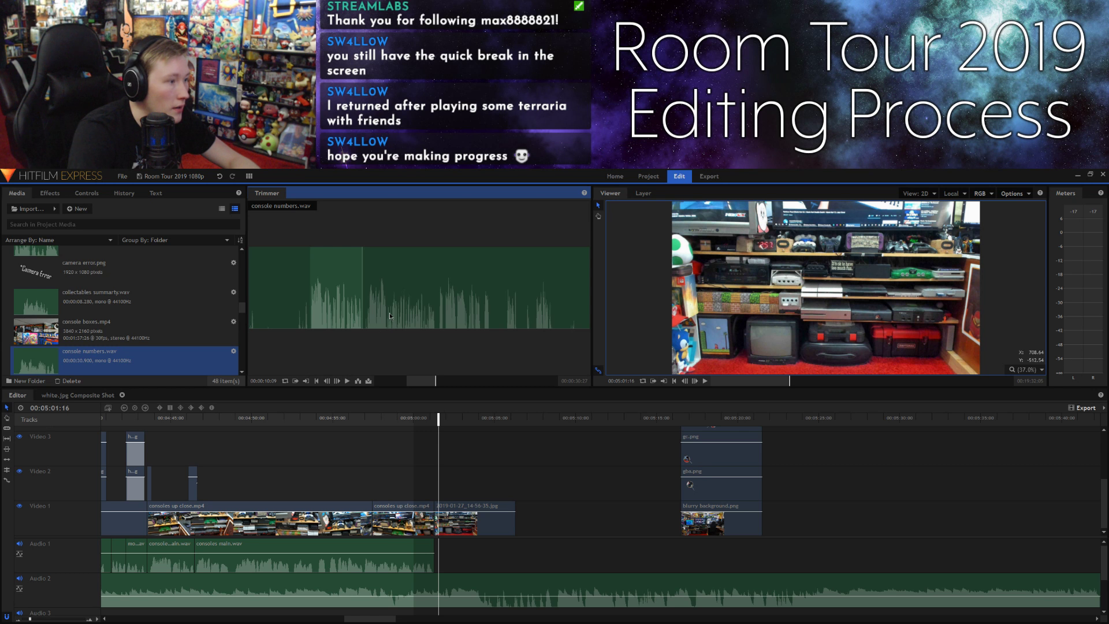
left_click_drag(341, 293, 482, 511)
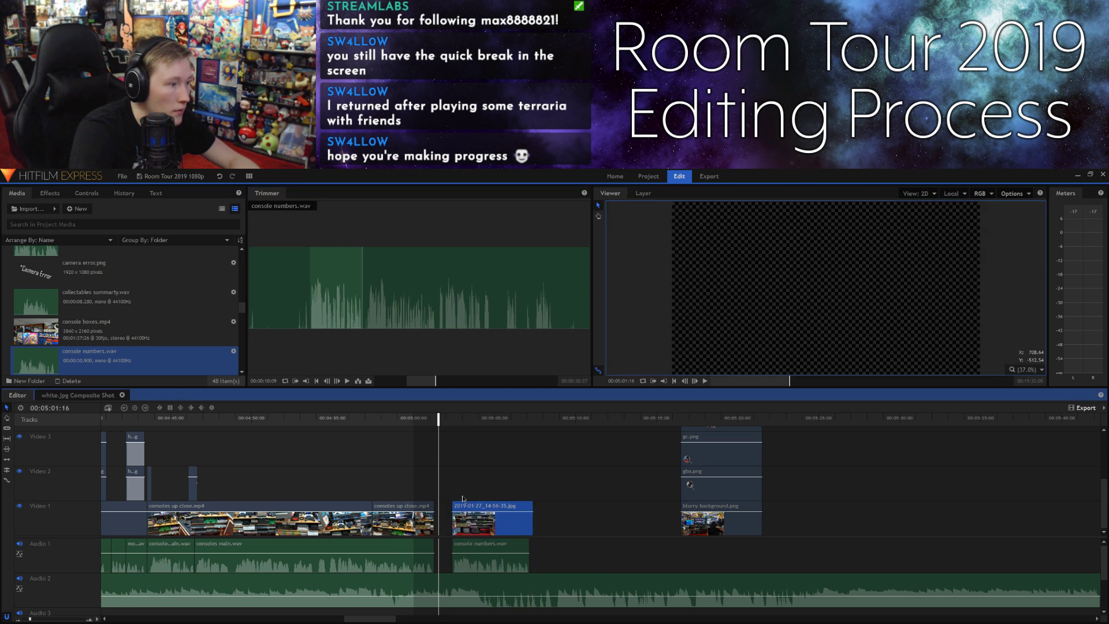
Step: Mark the second, longer passage of console numbers.wav and append it to the first narration clip on Audio 1
left_click(439, 365)
key("space")
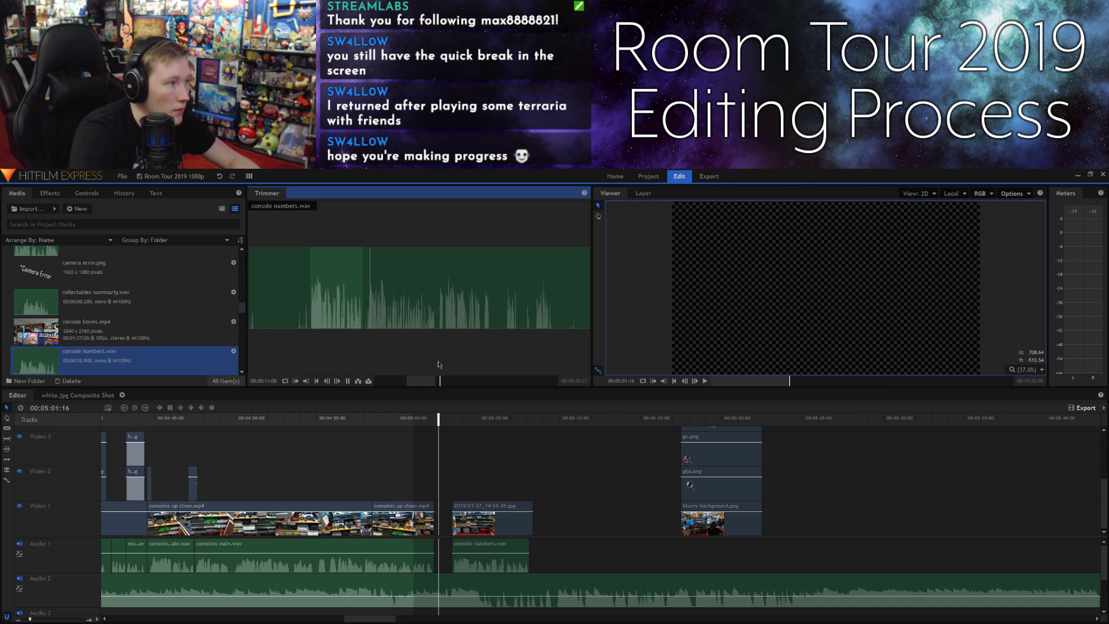
left_click(434, 382)
key("space")
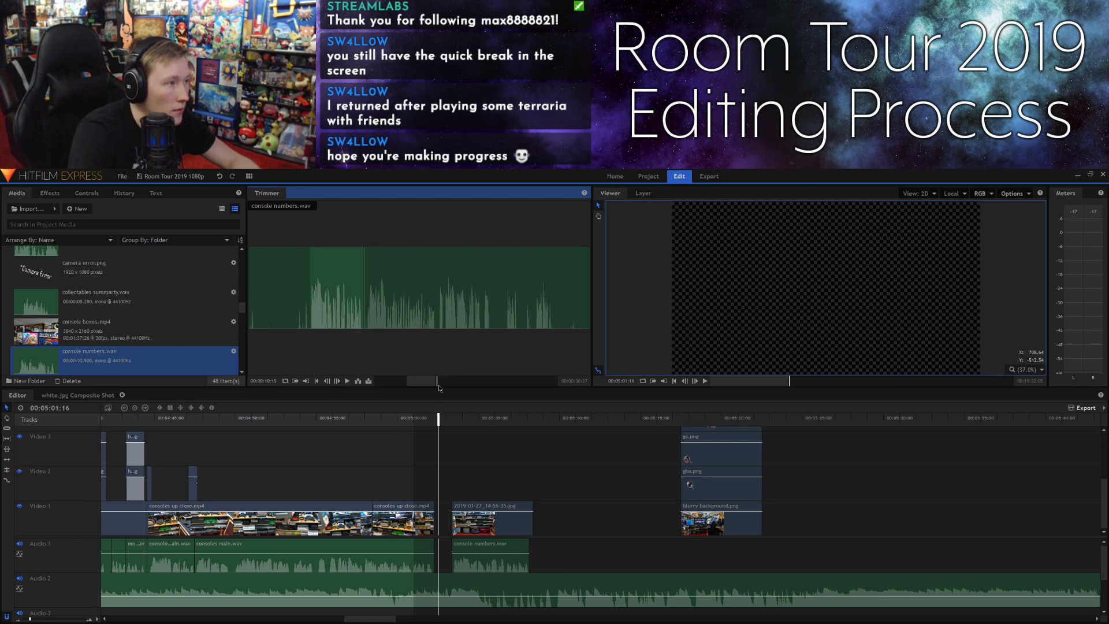
key("space")
left_click(327, 381)
key("space")
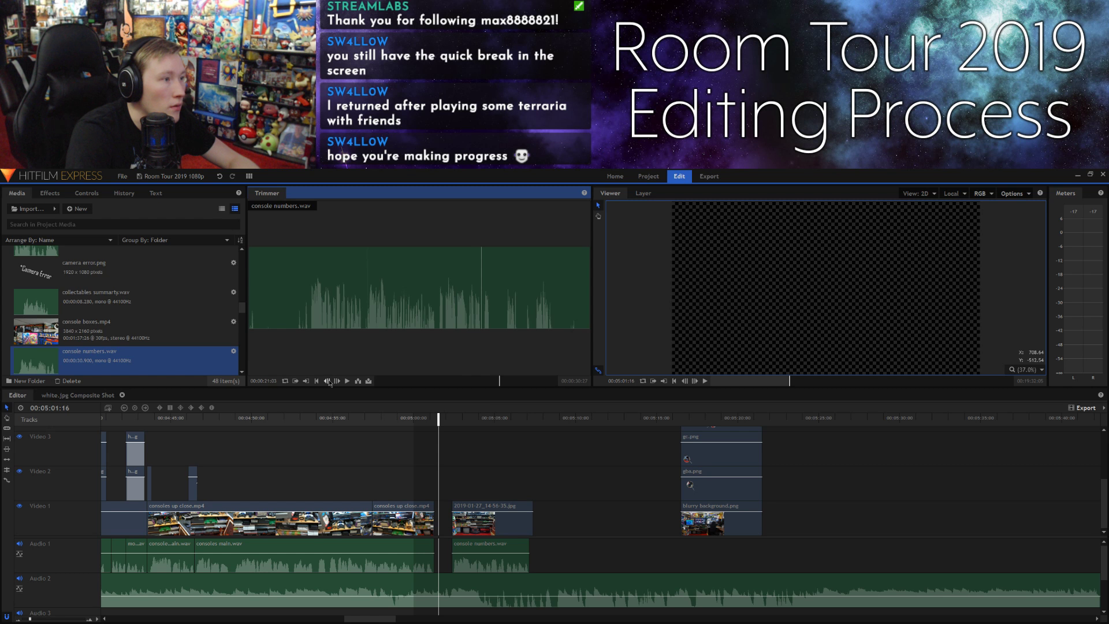
left_click(306, 382)
left_click_drag(445, 297, 531, 550)
Step: Mark the short passage near the end of console numbers.wav and append it after the second narration clip on Audio 1
left_click(460, 351)
key("space")
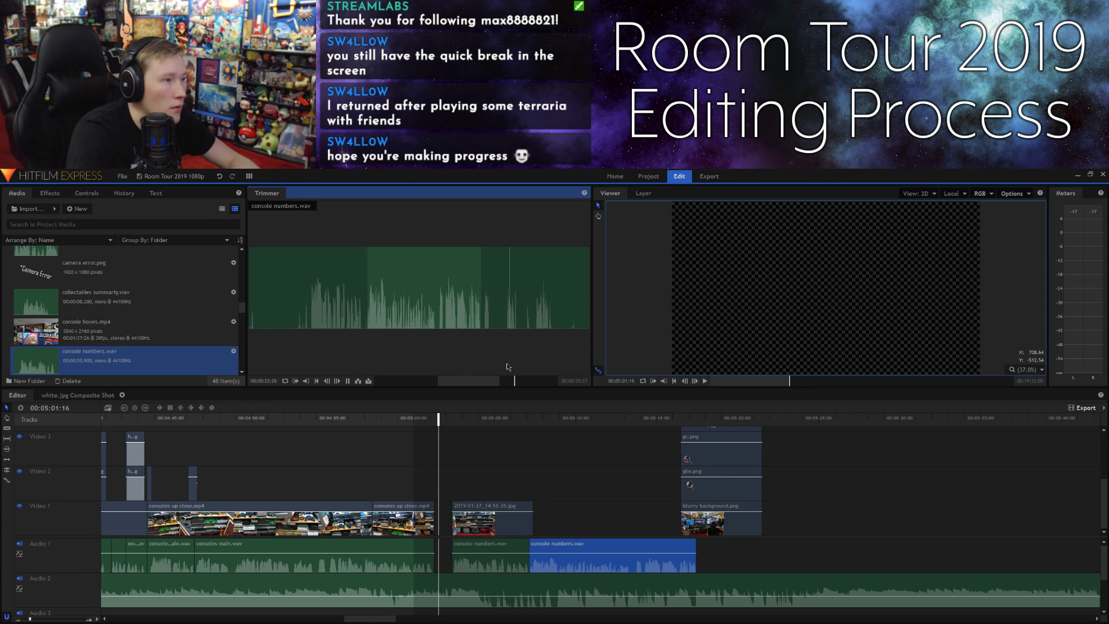
key("space")
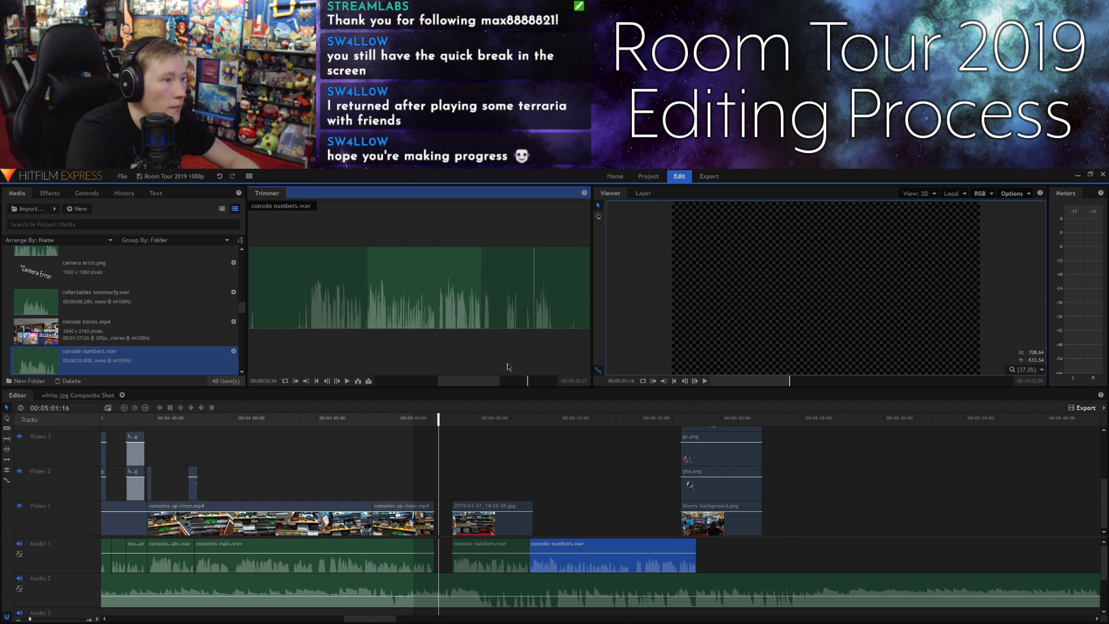
left_click(295, 382)
key("space")
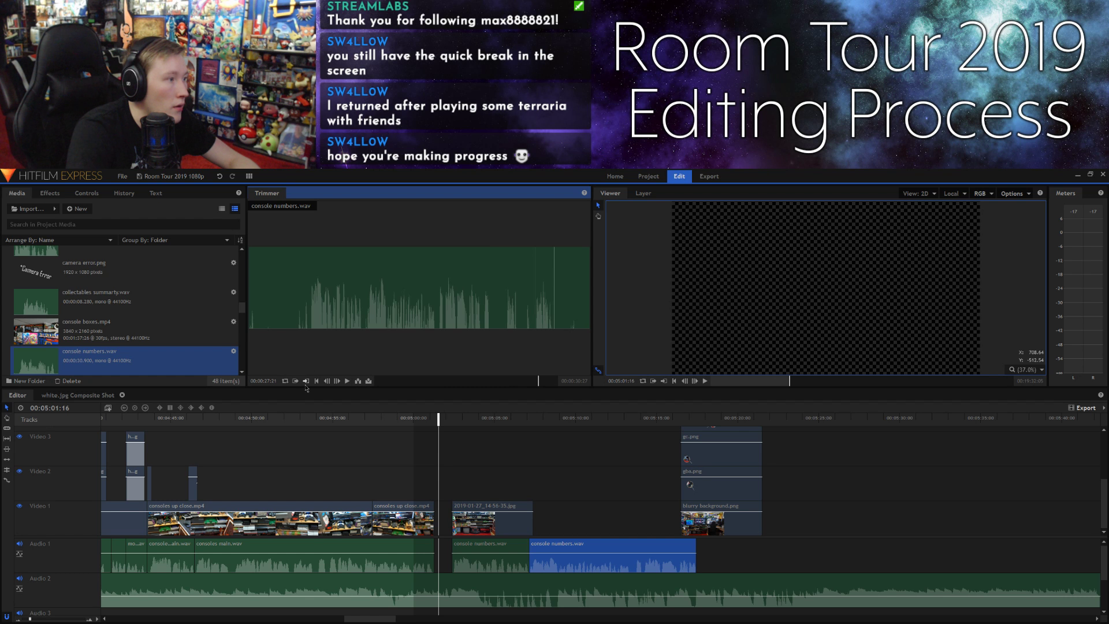
left_click(307, 381)
left_click_drag(565, 441, 703, 550)
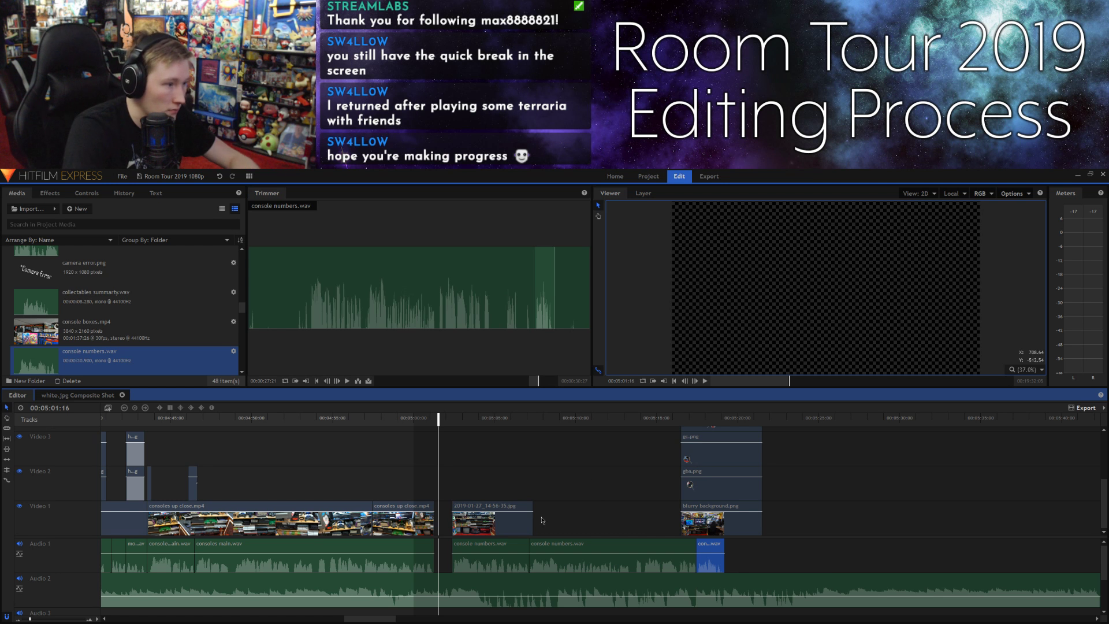
Step: Move the stack of blurry background.png and console image clips about 10 seconds later on the timeline
left_click_drag(643, 522, 800, 420)
scroll(811, 463, "up", 1)
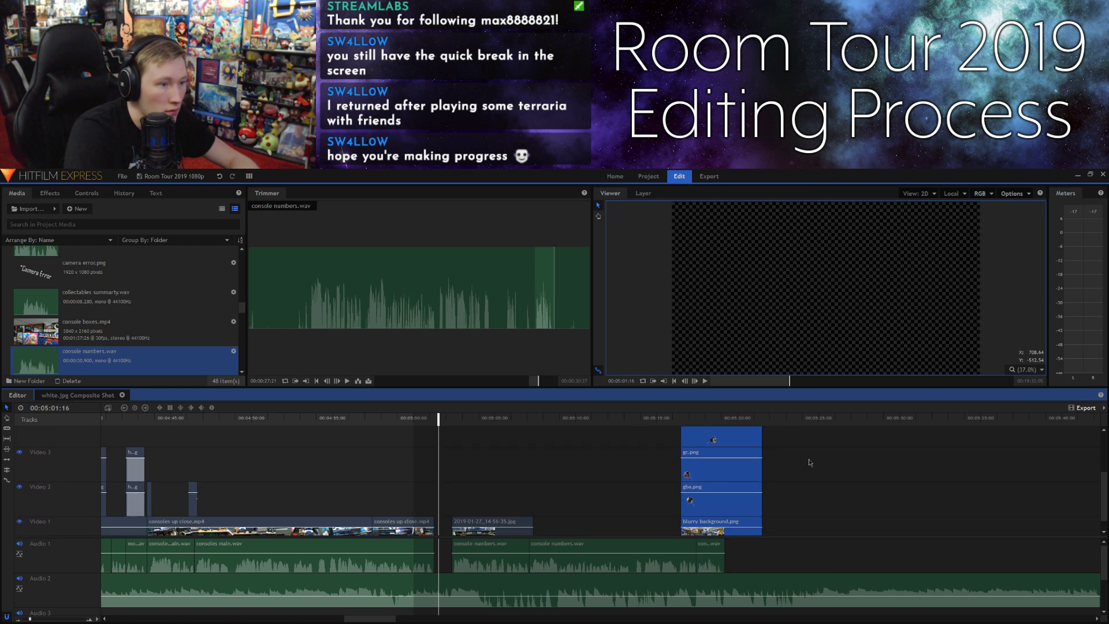
scroll(755, 477, "down", 1)
left_click_drag(703, 490, 863, 490)
left_click(738, 501)
scroll(738, 501, "up", 5)
scroll(671, 495, "up", 1)
left_click_drag(664, 488, 879, 453)
scroll(684, 494, "down", 3)
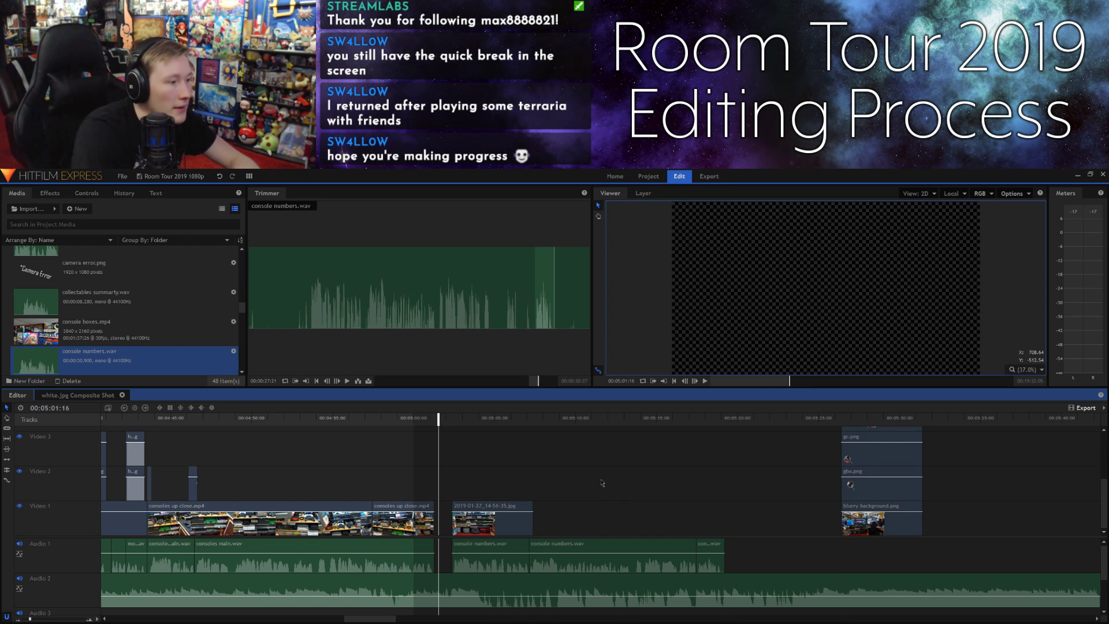
Step: Extend the shelf photo on Video 1 to the end of the last narration clip and play the section back
left_click_drag(537, 510, 726, 537)
key("space")
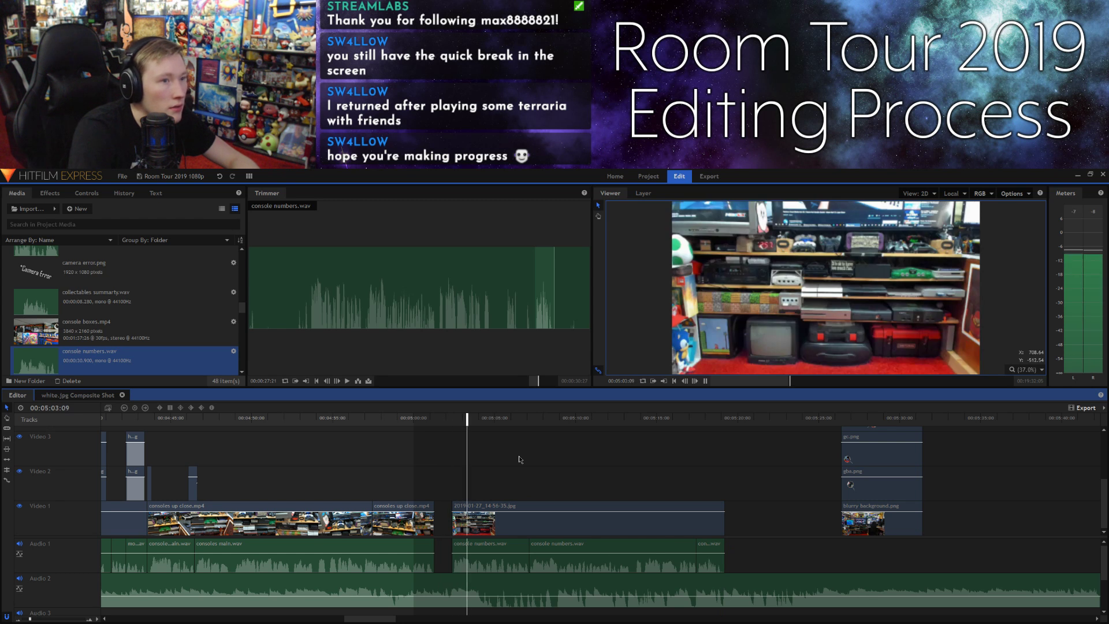
left_click(784, 322)
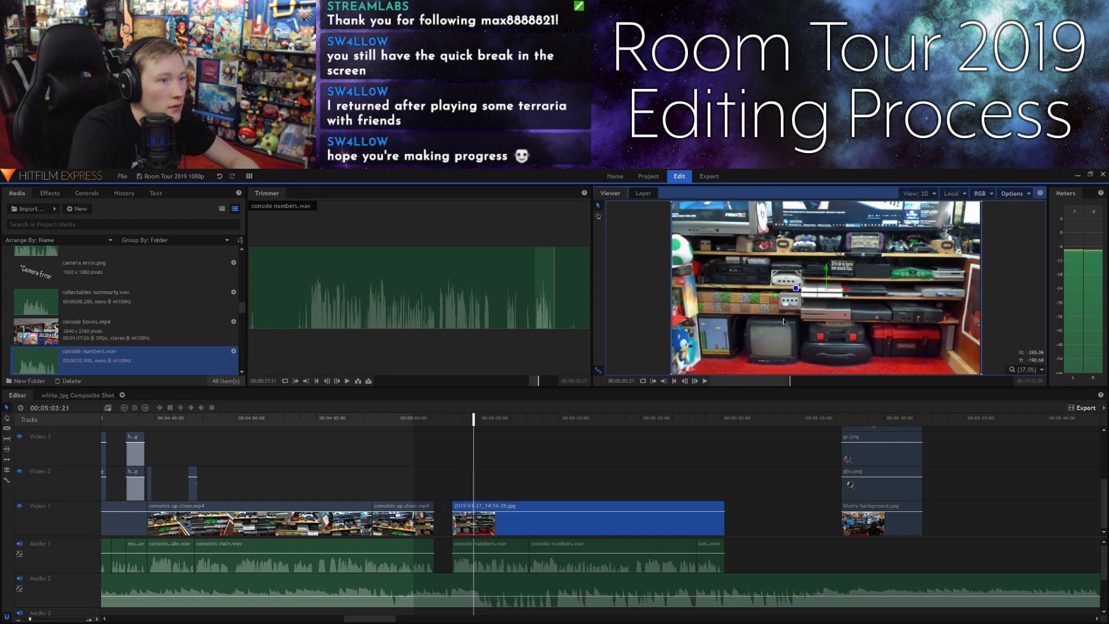
left_click(586, 477)
key("space")
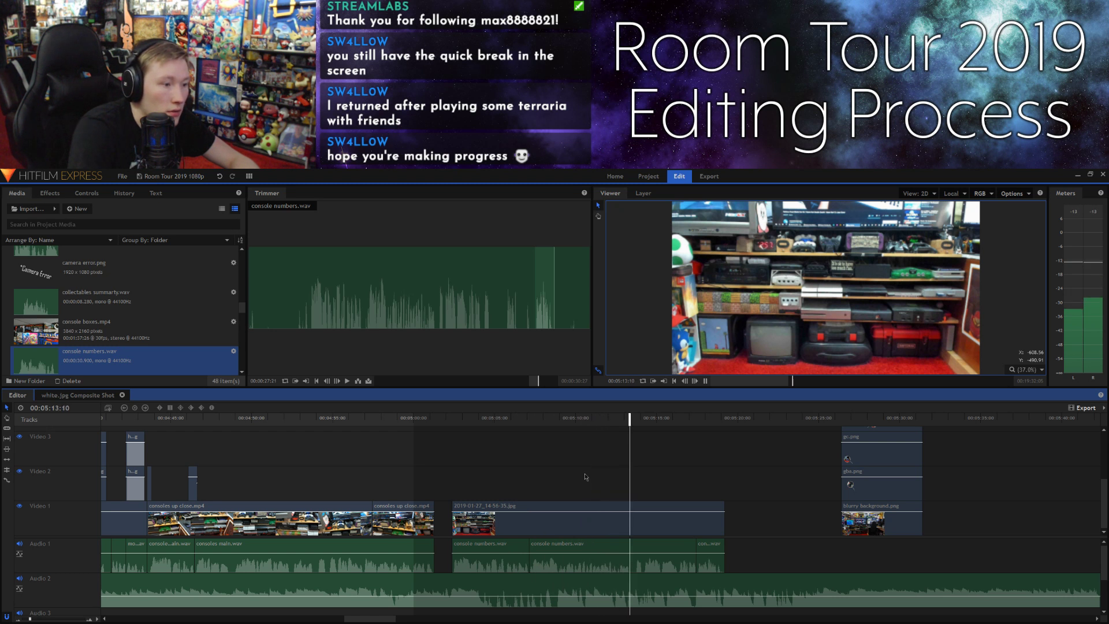
Step: Cut the second narration clip on Audio 1 at the pause just after 5:13 and play on from there
key("space")
left_click(649, 548)
key("ctrl+shift+d")
left_click(692, 463)
key("space")
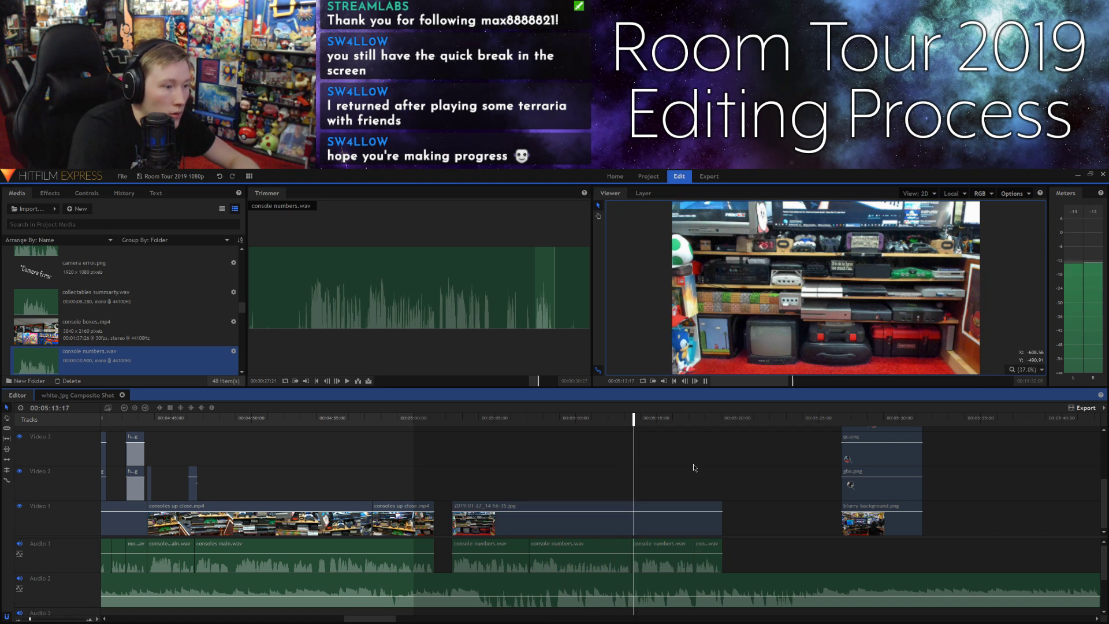
Step: Trim the short pause out of the narration at 5:14:01 on Audio 1, close the gap, and shorten the shelf photo to match
left_click(639, 417)
left_click(686, 381)
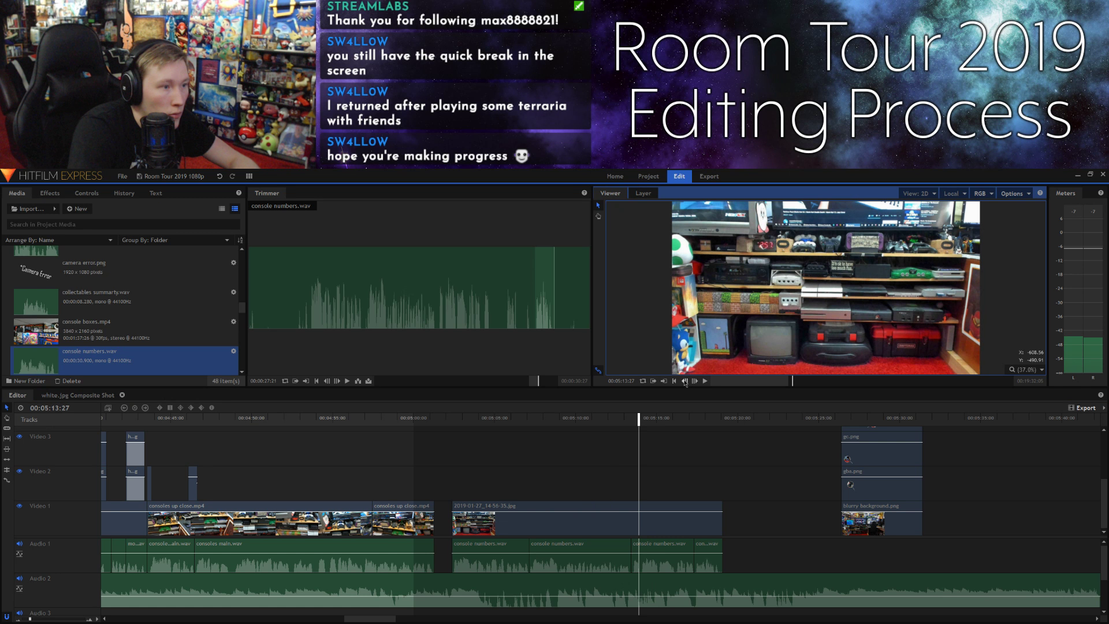
left_click(653, 547)
key("space")
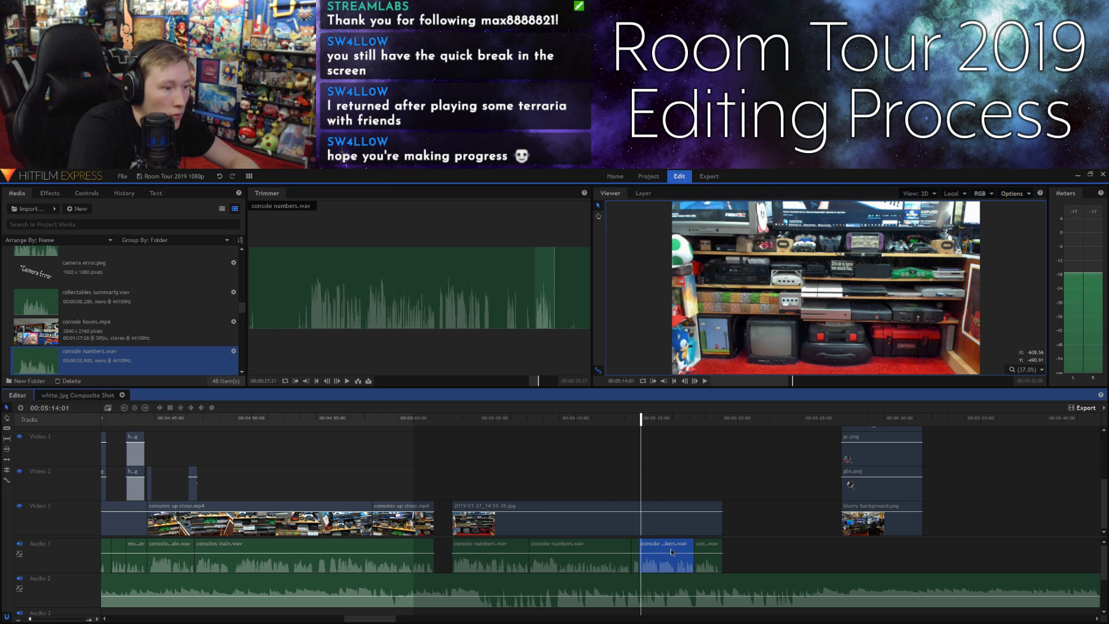
left_click_drag(744, 553, 665, 550)
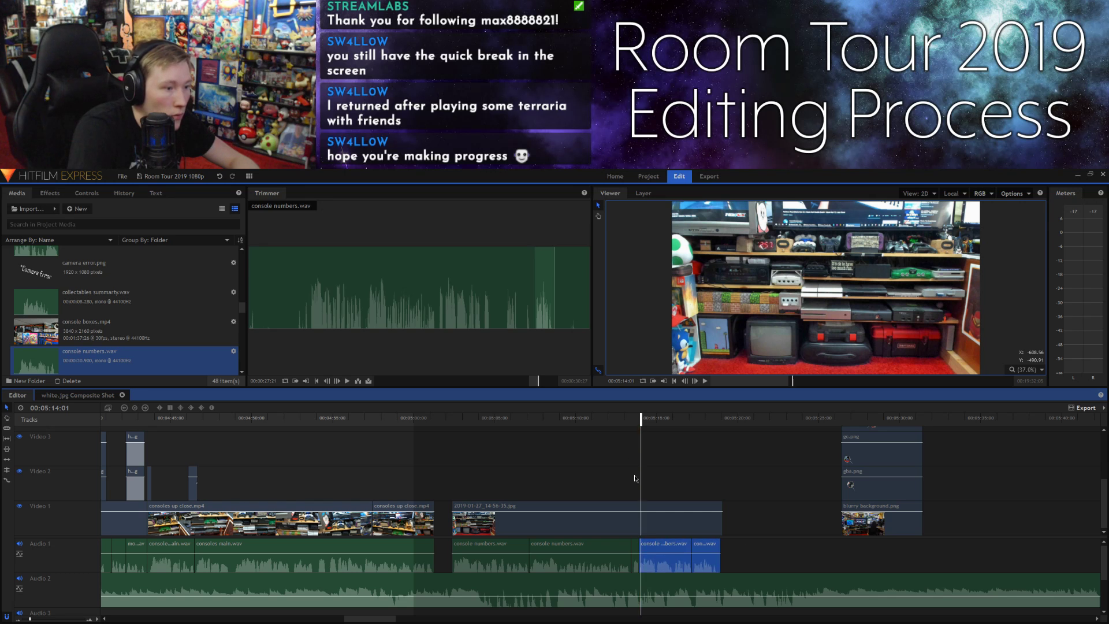
left_click_drag(722, 513, 721, 513)
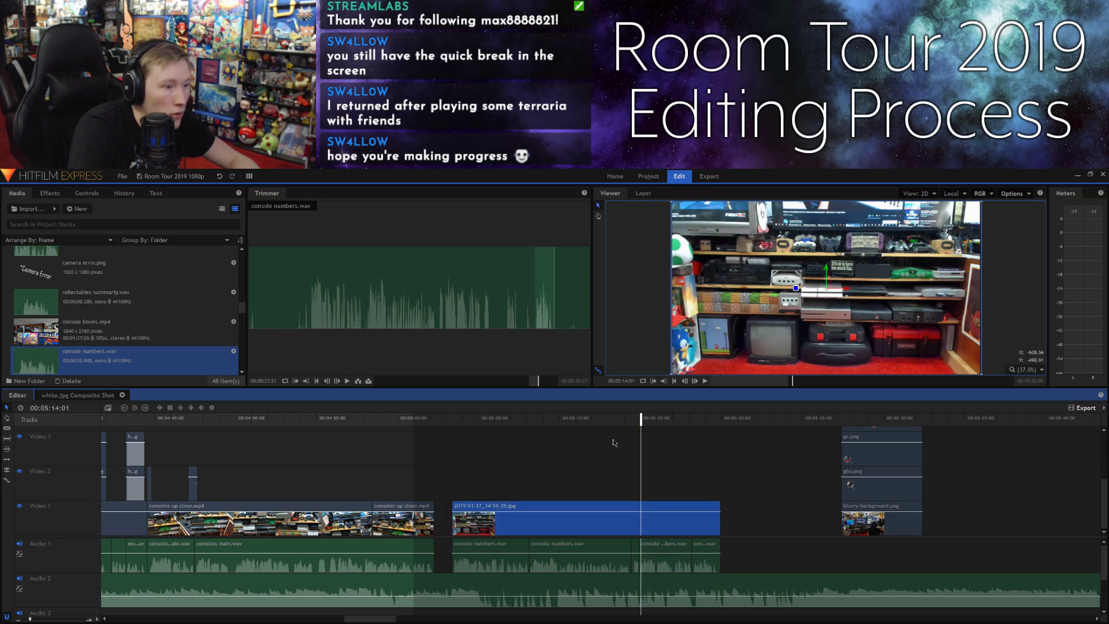
Step: Play back from about 5:13, trim the start of the last narration clip at 5:17:07, and close the gap
left_click(614, 440)
left_click(626, 419)
key("space")
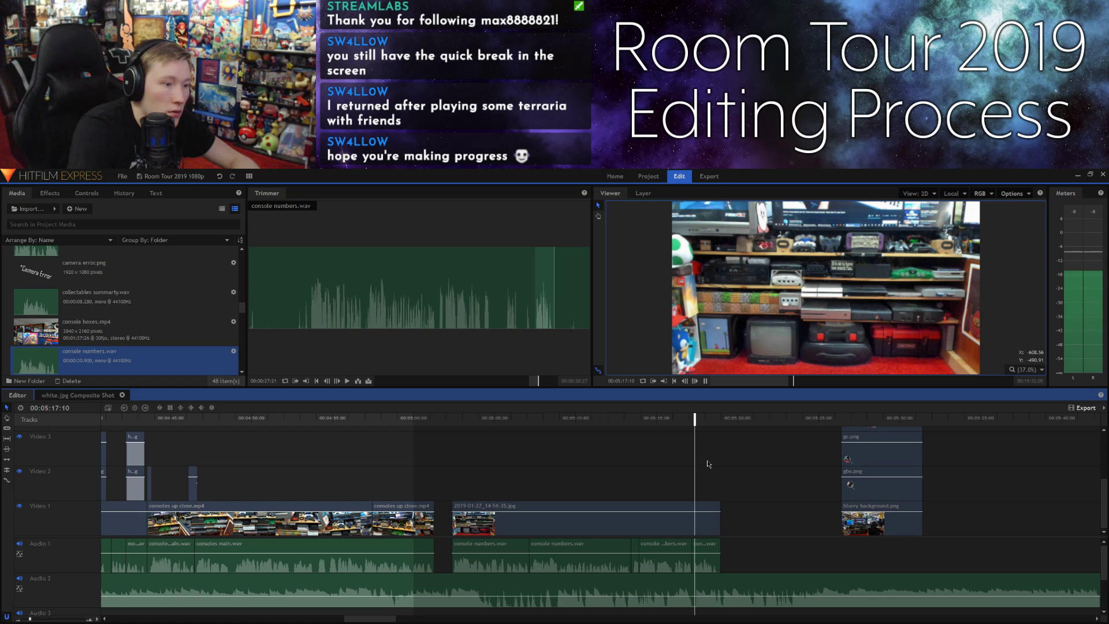
key("space")
left_click(690, 421)
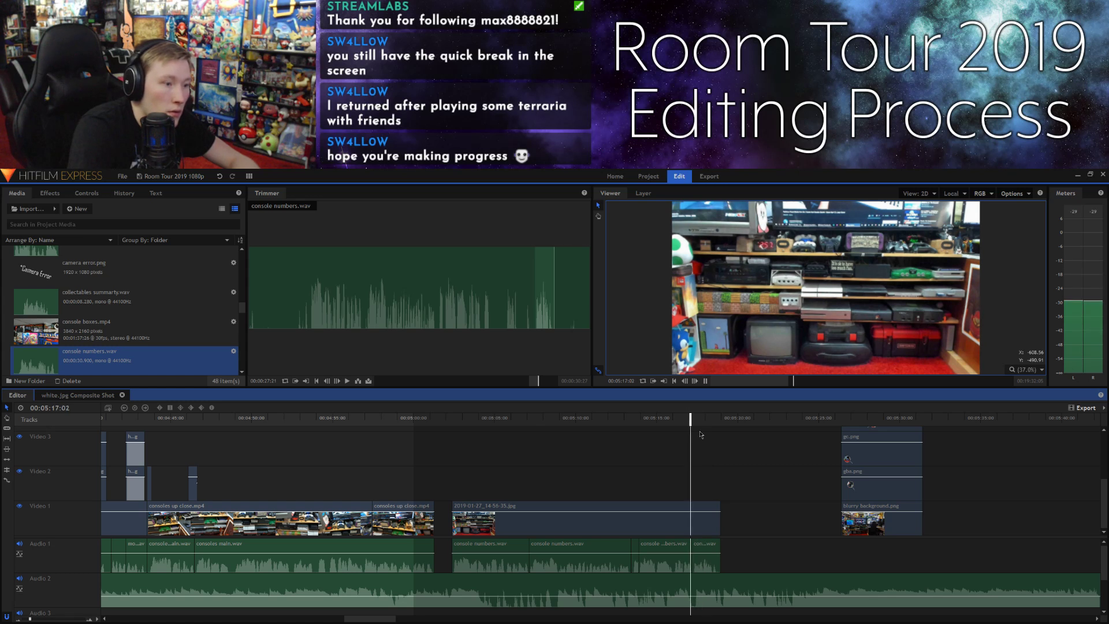
left_click(698, 383)
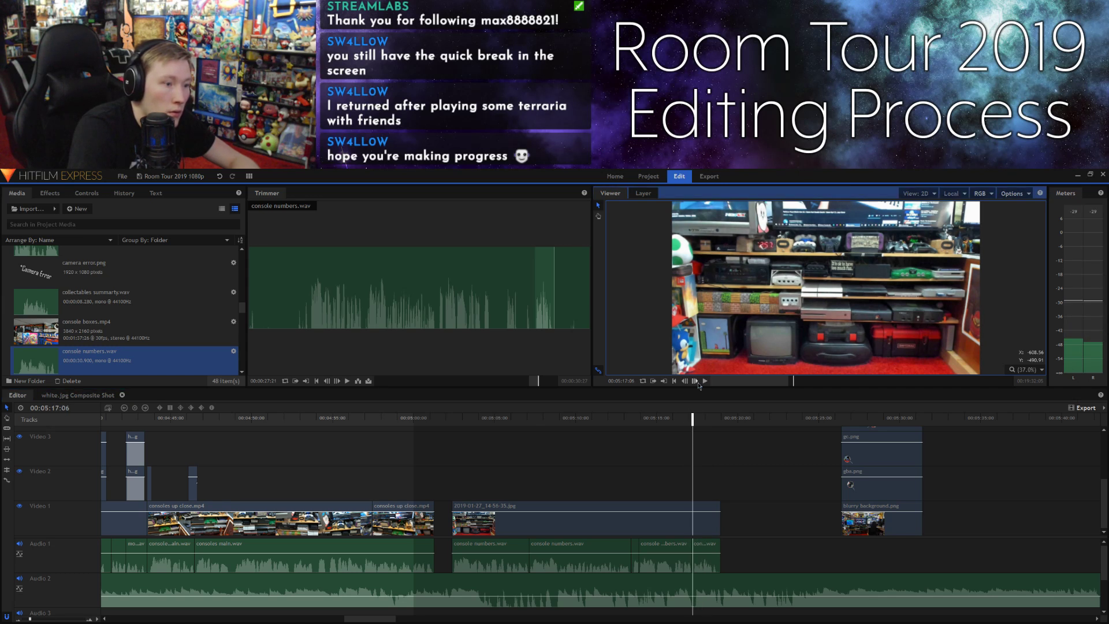
left_click(698, 383)
left_click(698, 383)
left_click(687, 382)
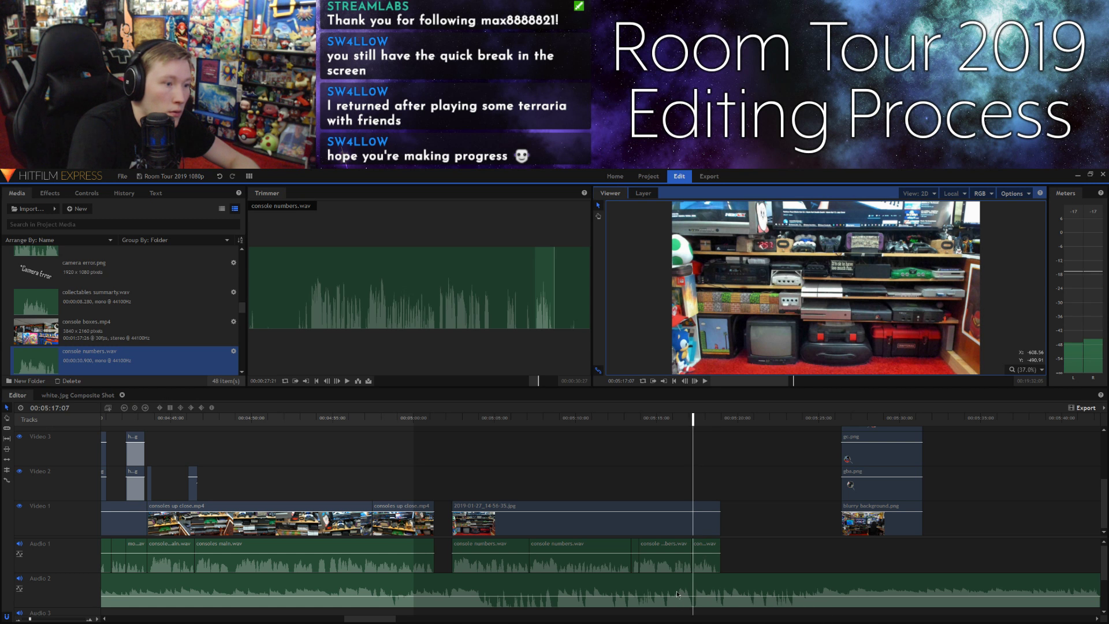
left_click(708, 569)
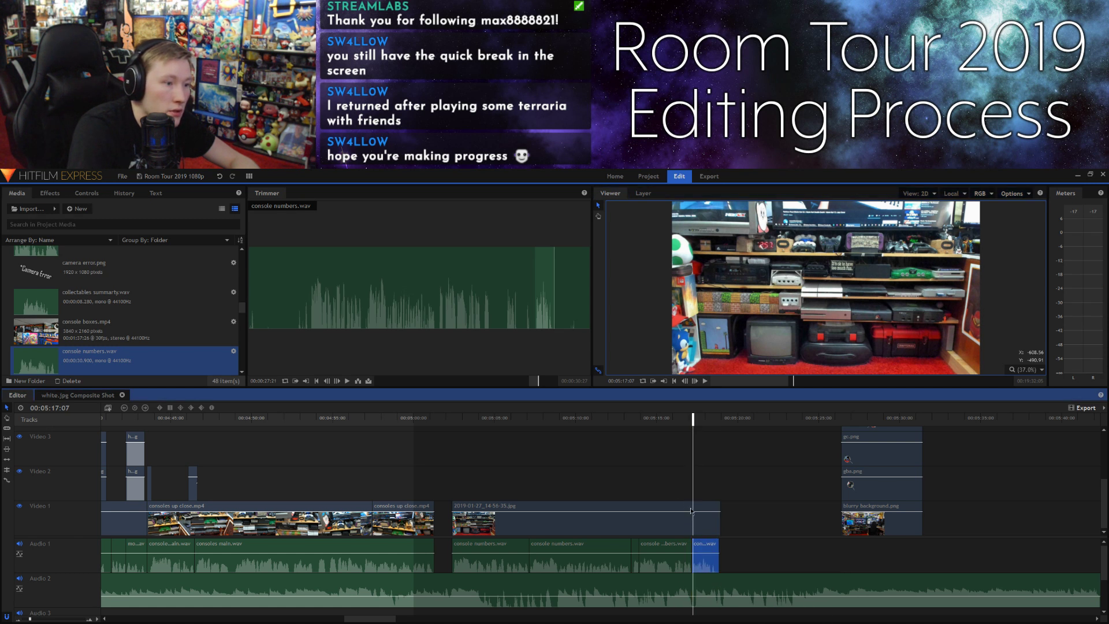
Step: Shorten the shelf photo to the end of the last narration clip and play back from 5:15:18
left_click(666, 420)
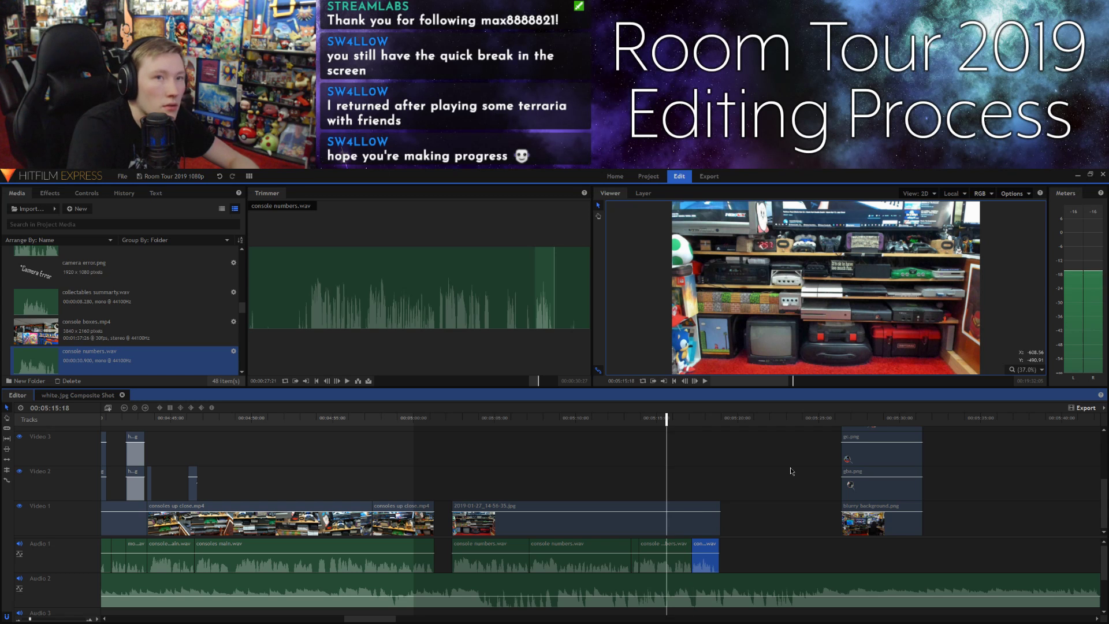
left_click(717, 521)
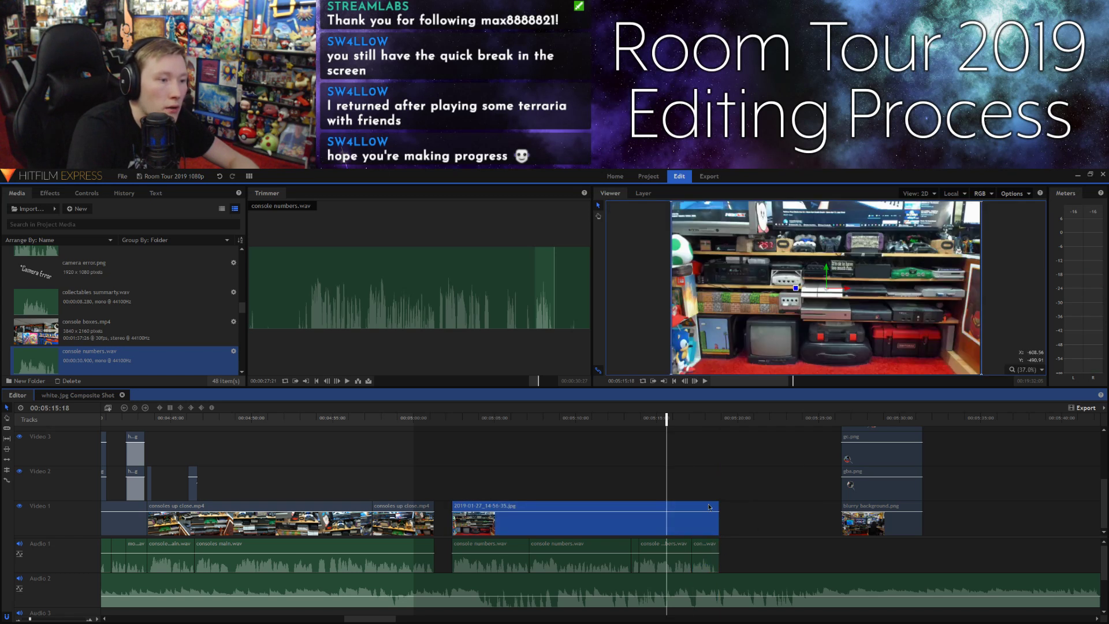
left_click(653, 457)
key("space")
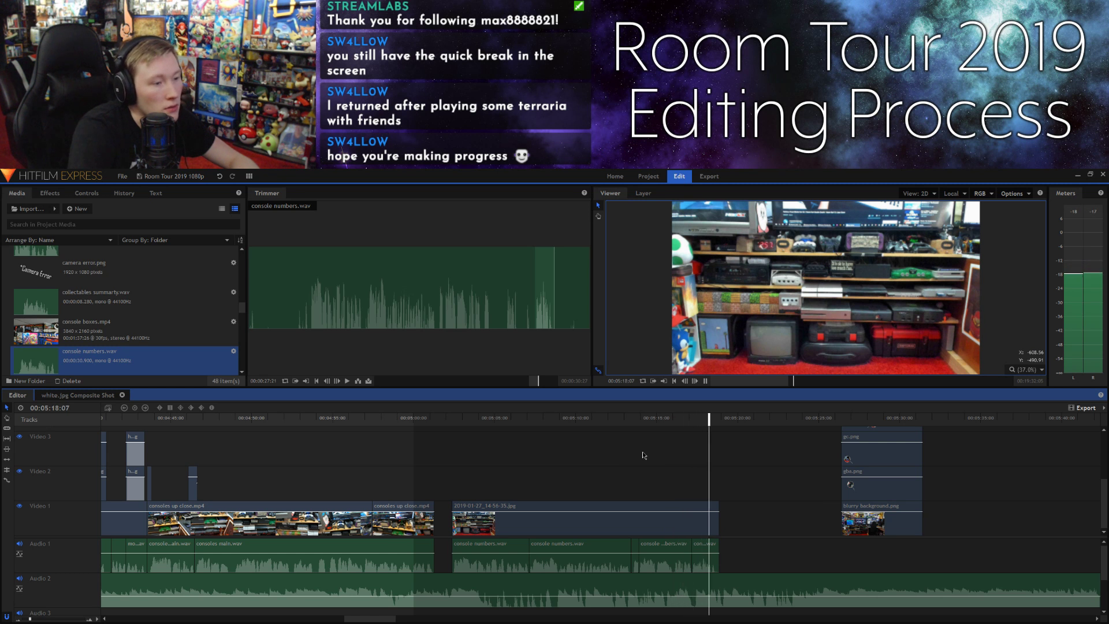
key("space")
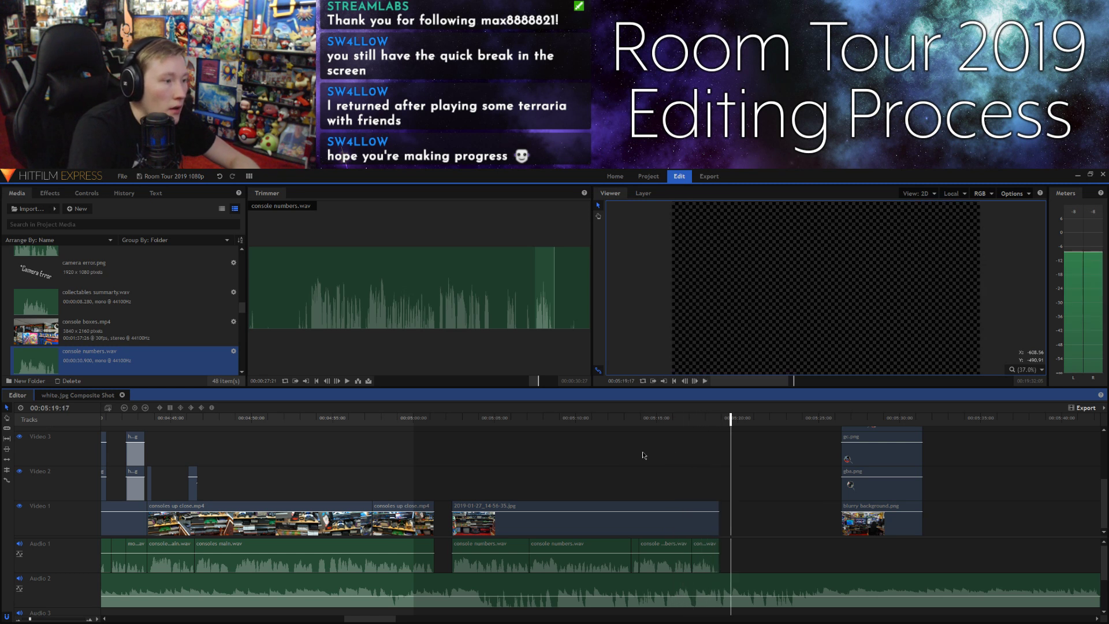
key("space")
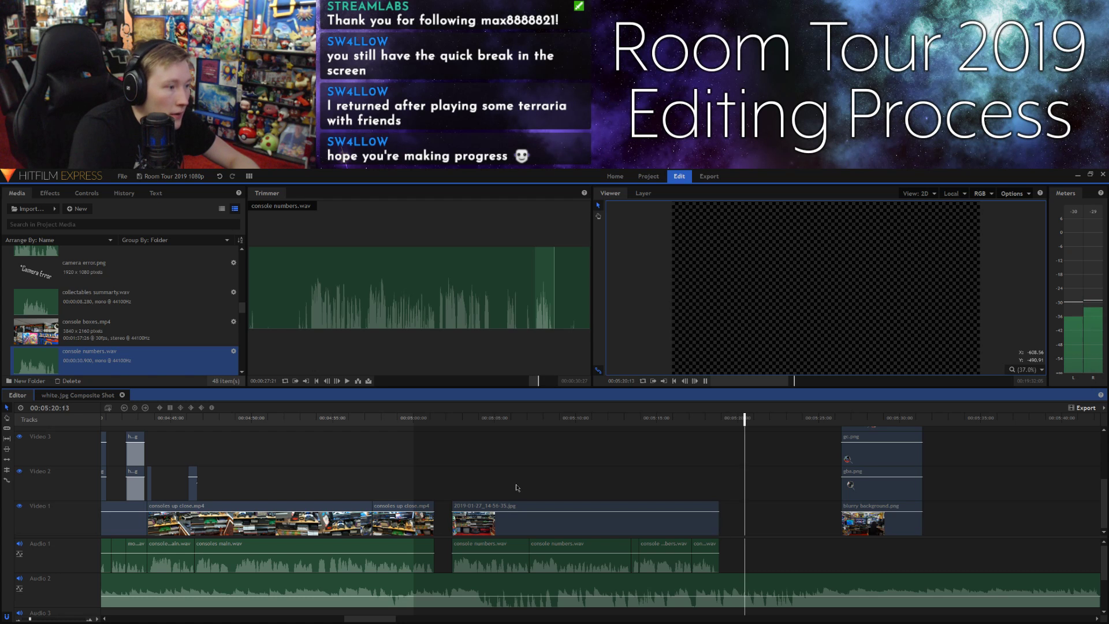
Step: Move the shelf photo and its narration clips together back to the end of consoles up close.mp4
left_click_drag(469, 478, 714, 576)
left_click_drag(497, 530, 483, 530)
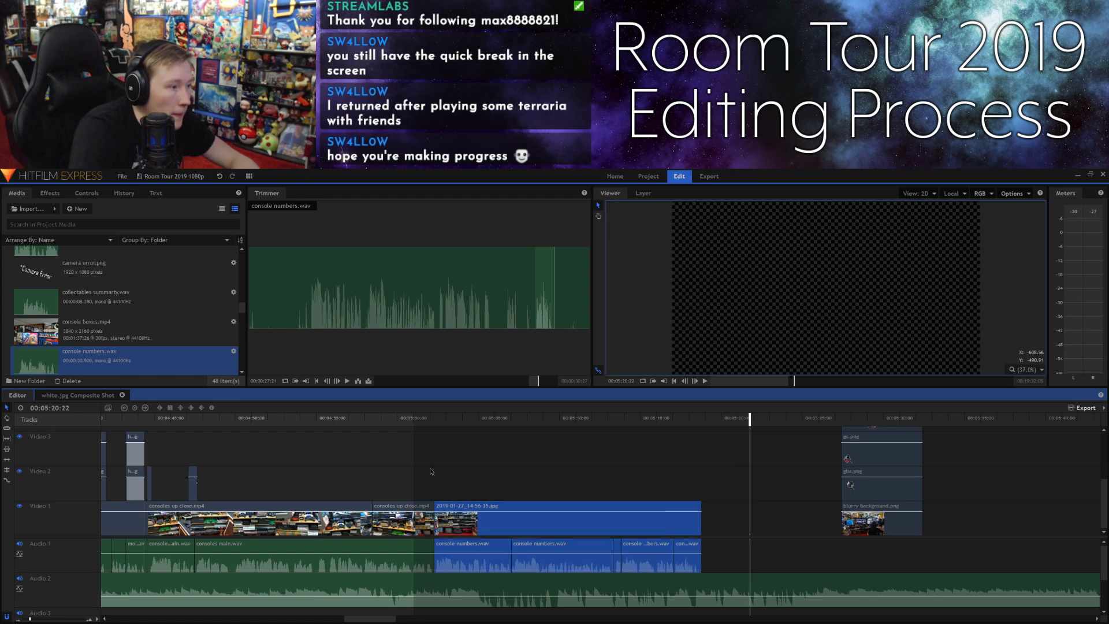
left_click(429, 422)
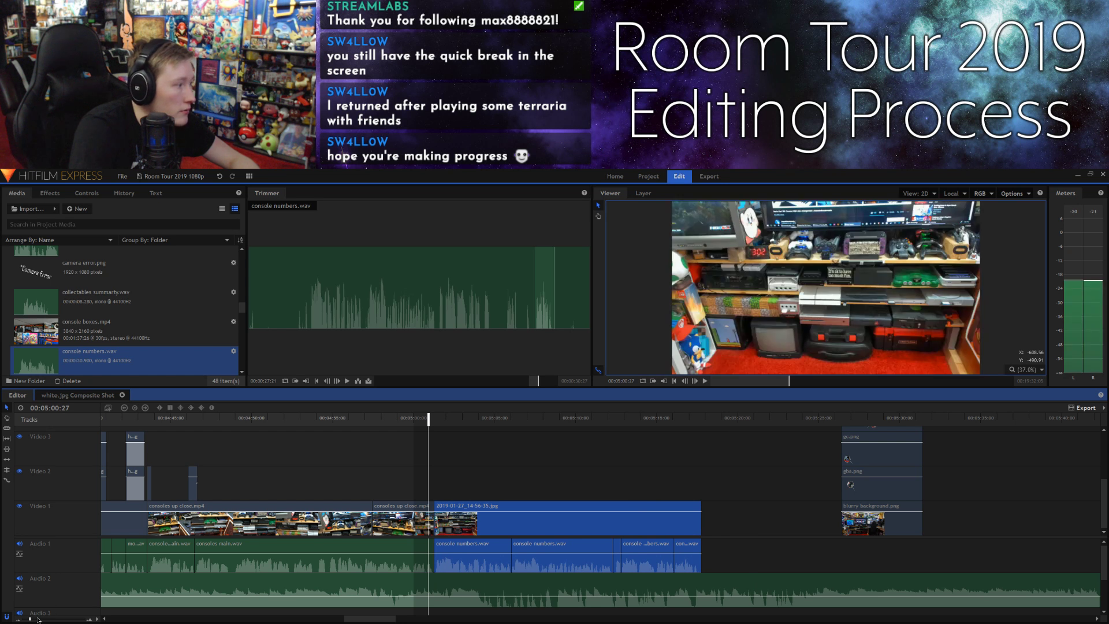
Step: Cut the shelf photo at 5:01:13, place the short piece on Video 2 before the photo's start, and close the gap on Video 1
left_click_drag(30, 619, 46, 620)
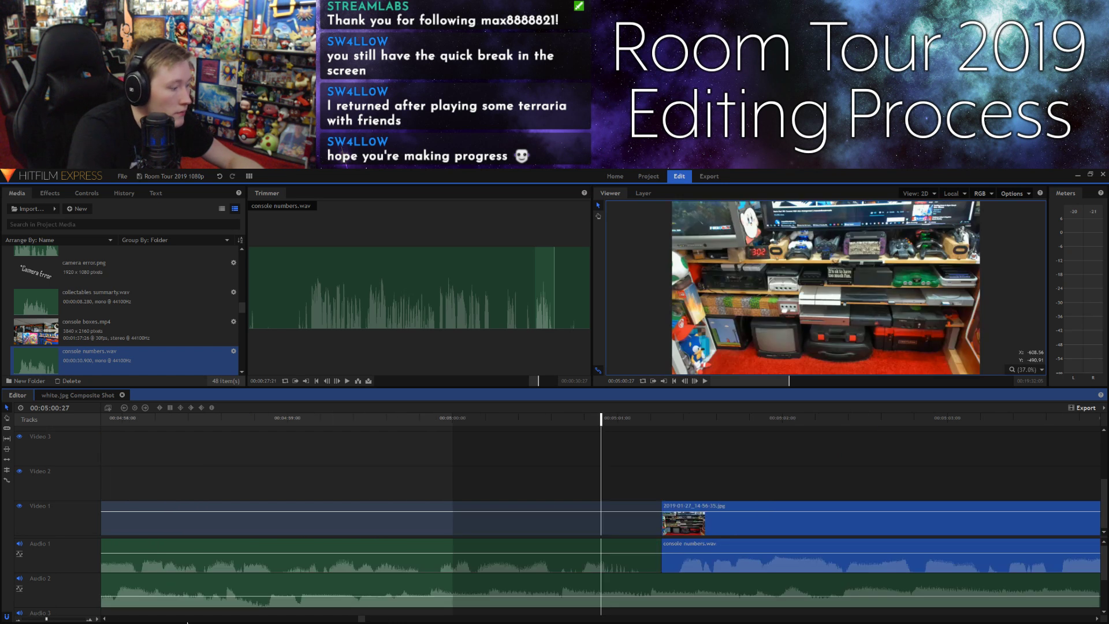
scroll(443, 552, "up", 2)
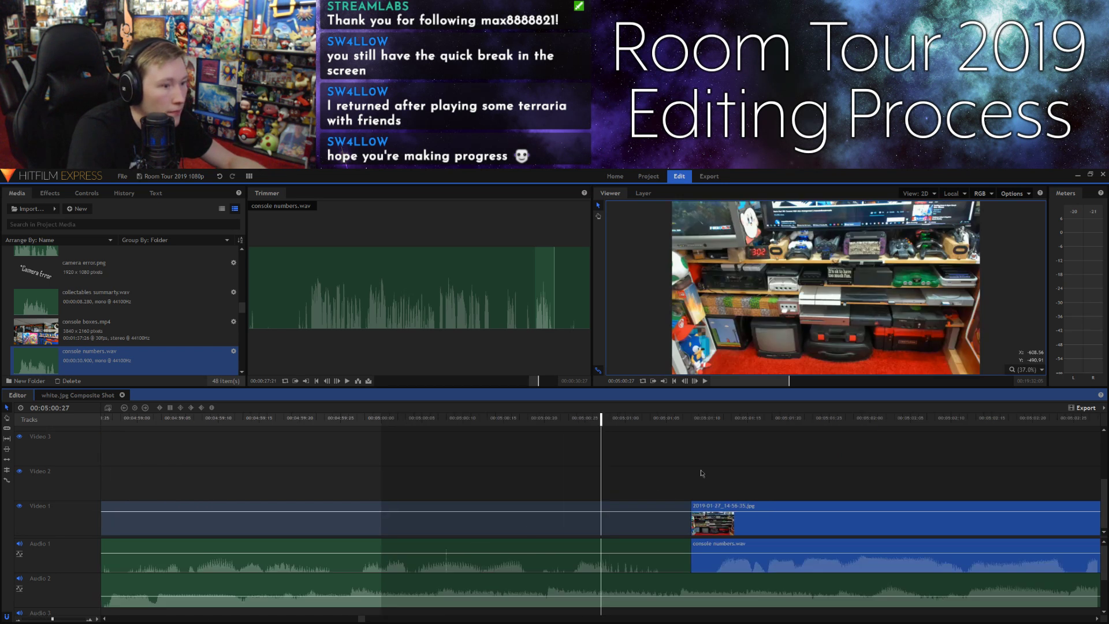
left_click(775, 474)
left_click(725, 508)
key("ctrl+shift+d")
left_click_drag(726, 509, 688, 482)
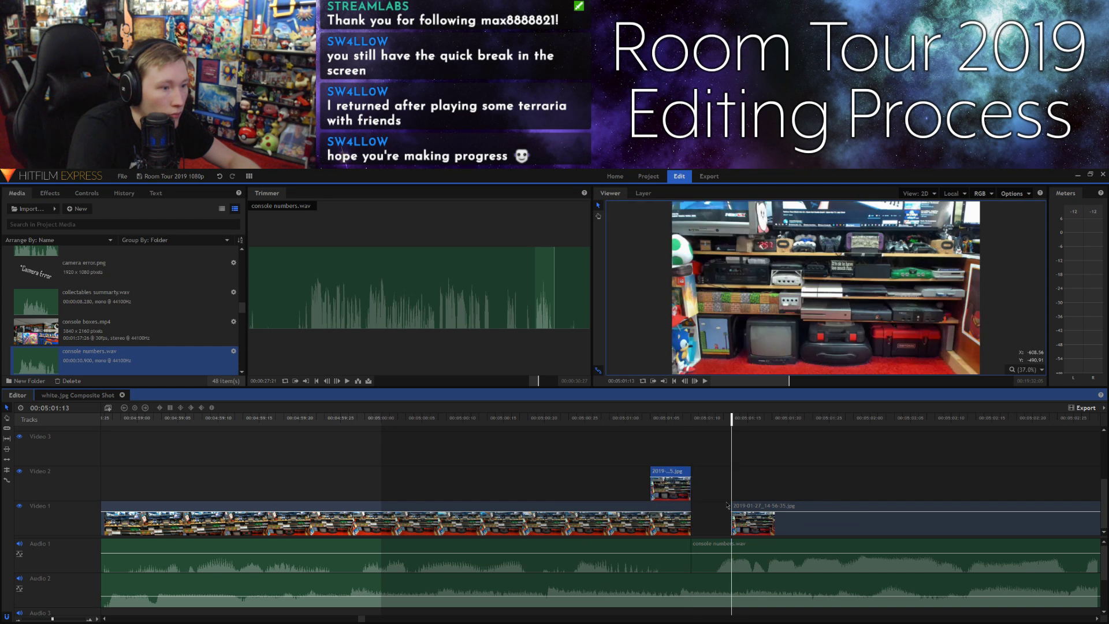
left_click_drag(741, 509, 702, 508)
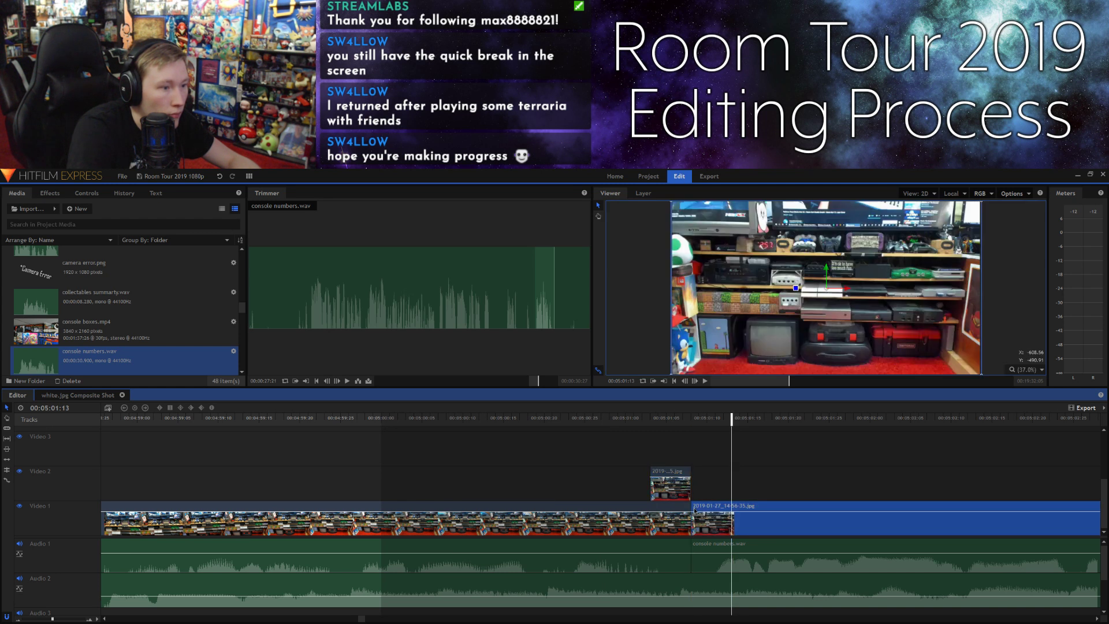
Step: Extend the start of the photo piece on Video 2 to about 5:01:02 and cut it into six single-frame slices
left_click_drag(646, 473, 640, 478)
left_click(651, 422)
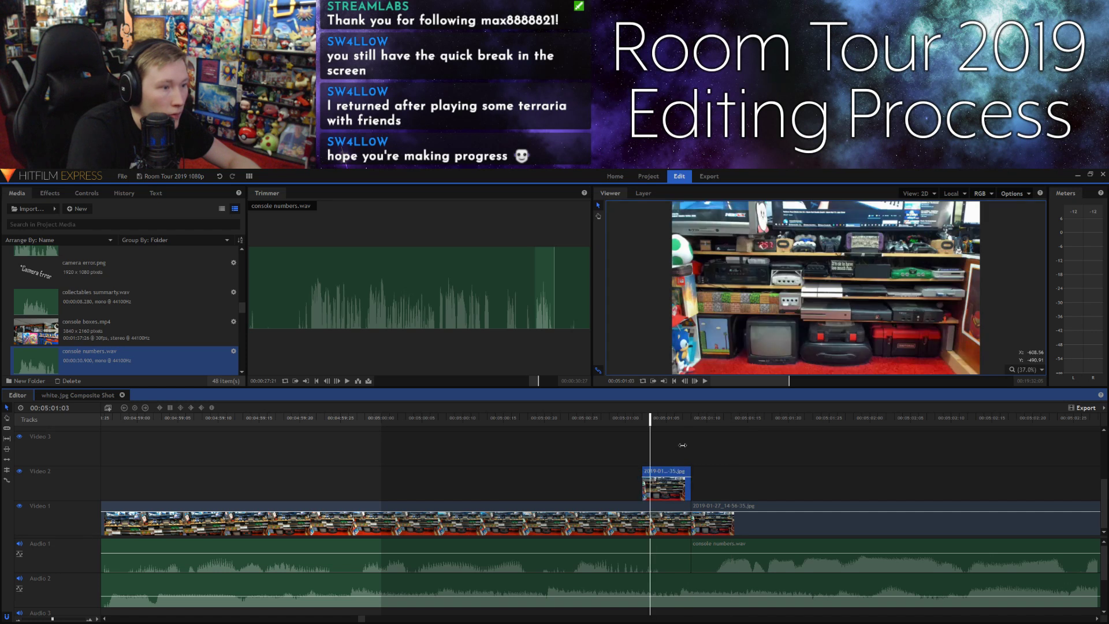
left_click(660, 422)
left_click(668, 422)
left_click(675, 421)
left_click(683, 421)
left_click(715, 453)
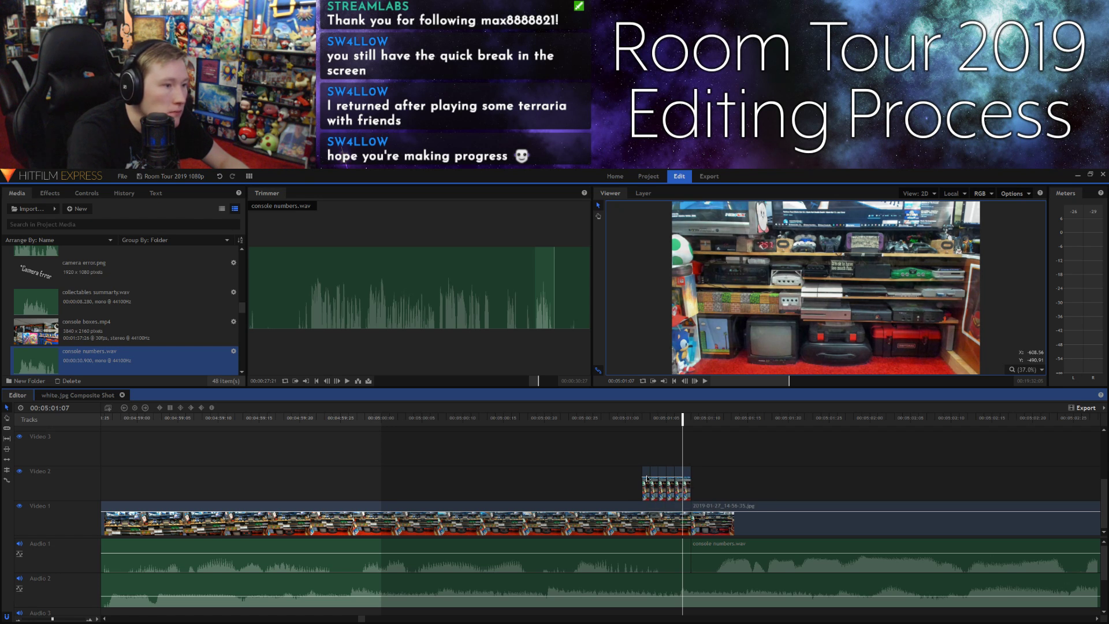
Step: Adjust the opacity of the Video 2 slices in steps to fade into the shelf photo, and play back the transition
mouse_move(646, 477)
left_mouse_down()
mouse_move(642, 498)
mouse_move(674, 475)
mouse_move(654, 493)
left_mouse_up()
left_click(626, 426)
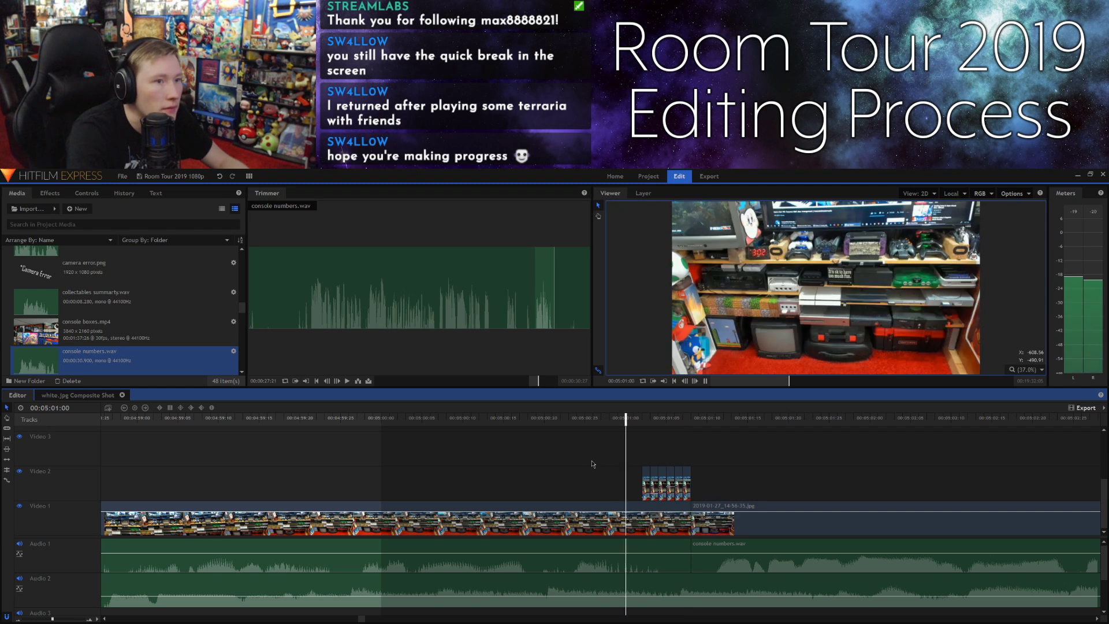
key("space")
key("space")
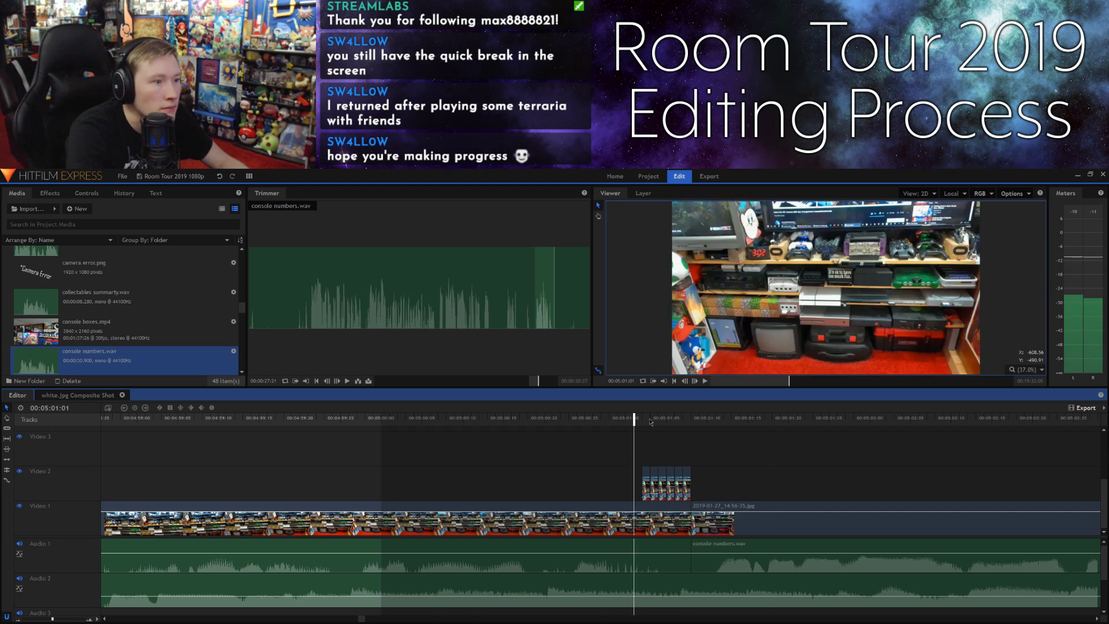
left_click(695, 381)
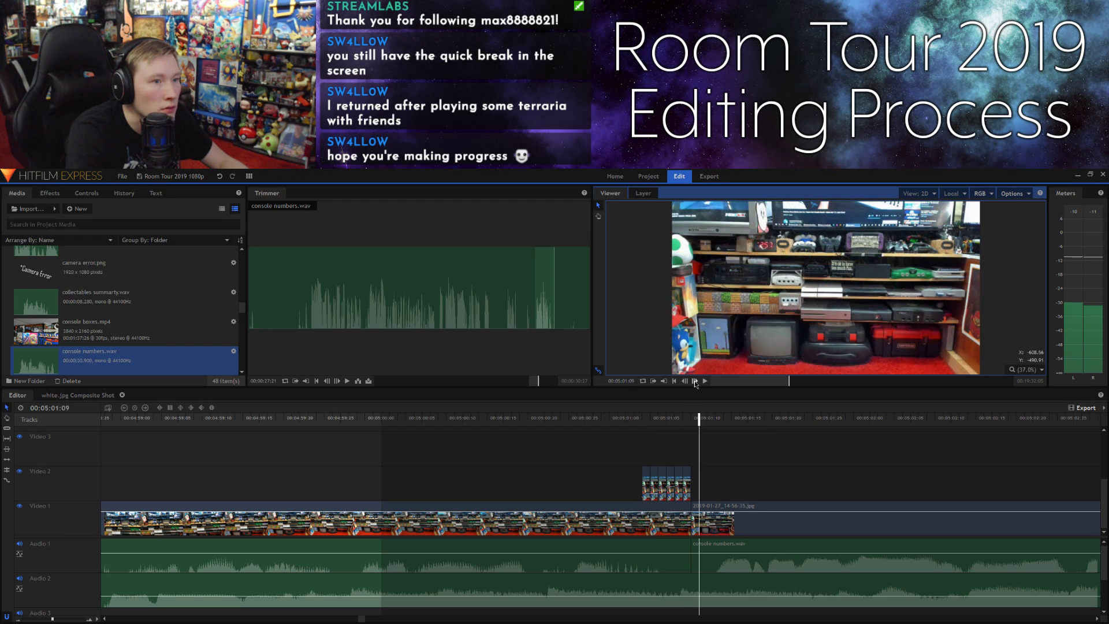
left_click(652, 452)
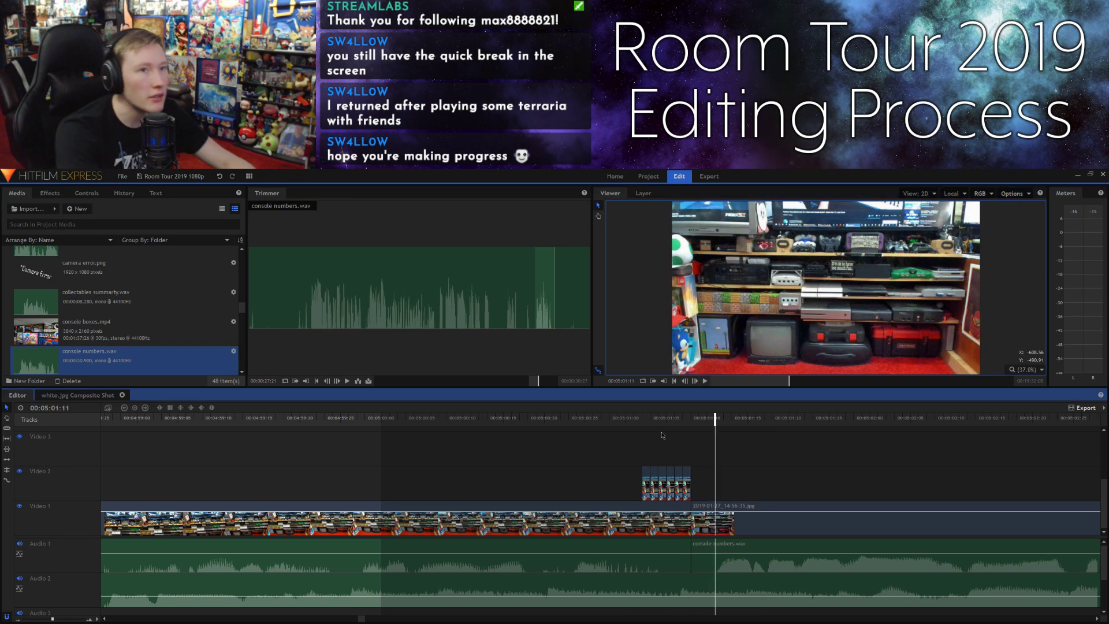
left_click(624, 423)
left_click(421, 423)
key("space")
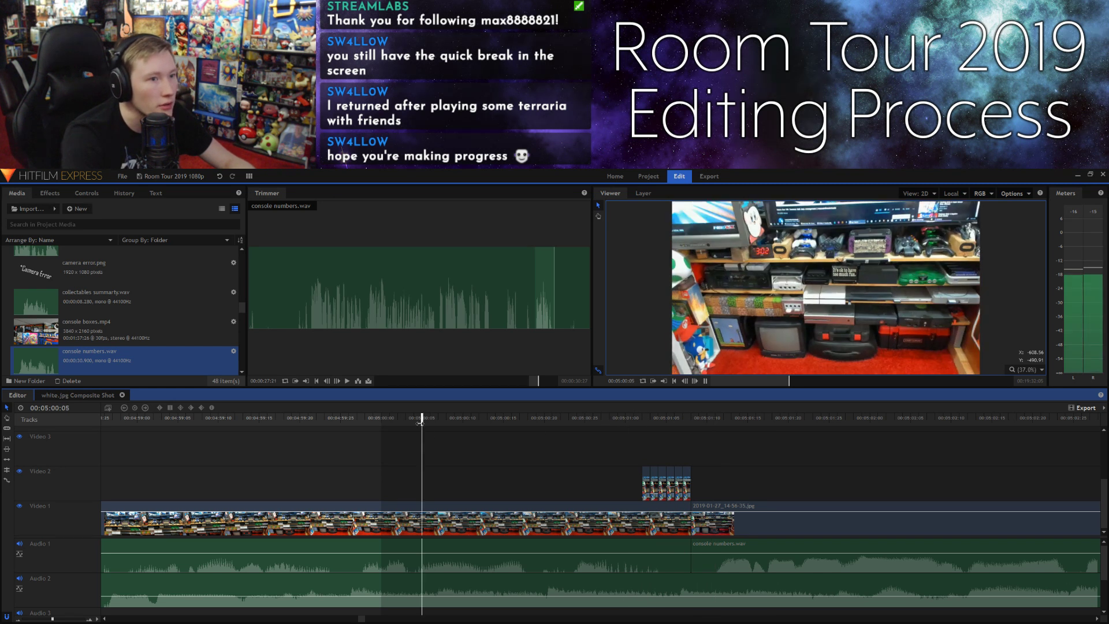
key("space")
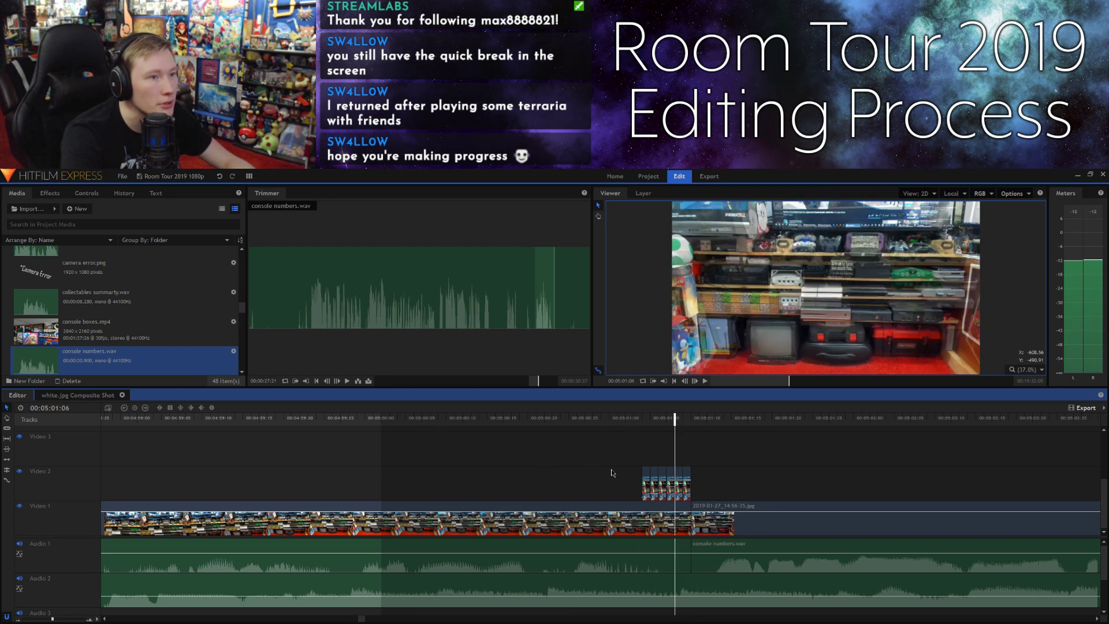
key("space")
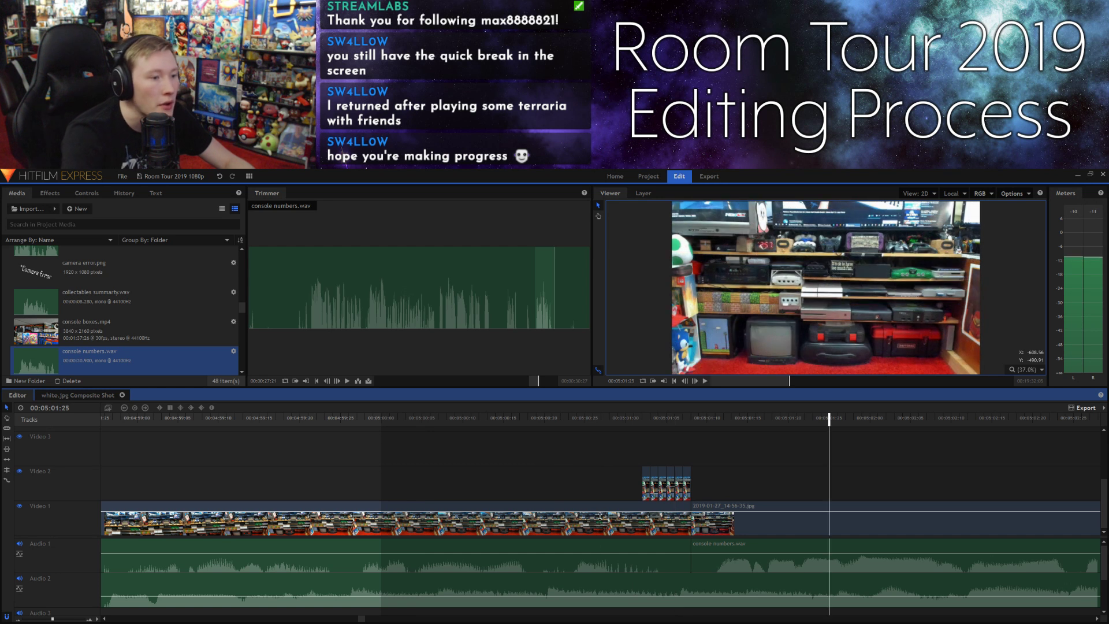
Step: Review the timeline around the console section and play from just after 5:00 to the end of the last narration clip
left_click_drag(52, 619, 44, 619)
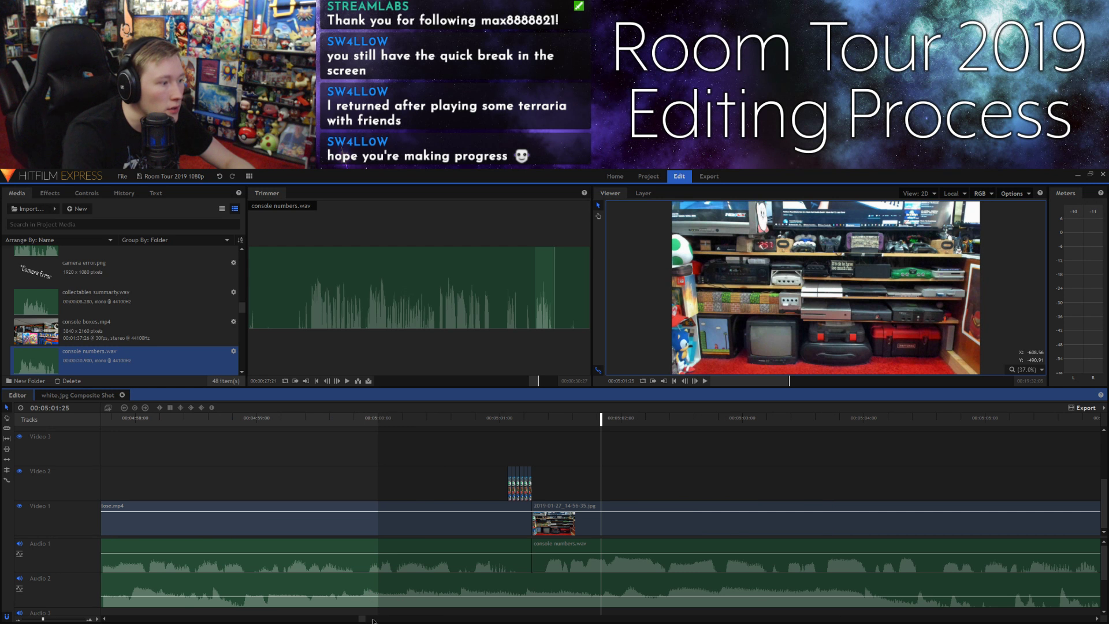
scroll(555, 451, "down", 4)
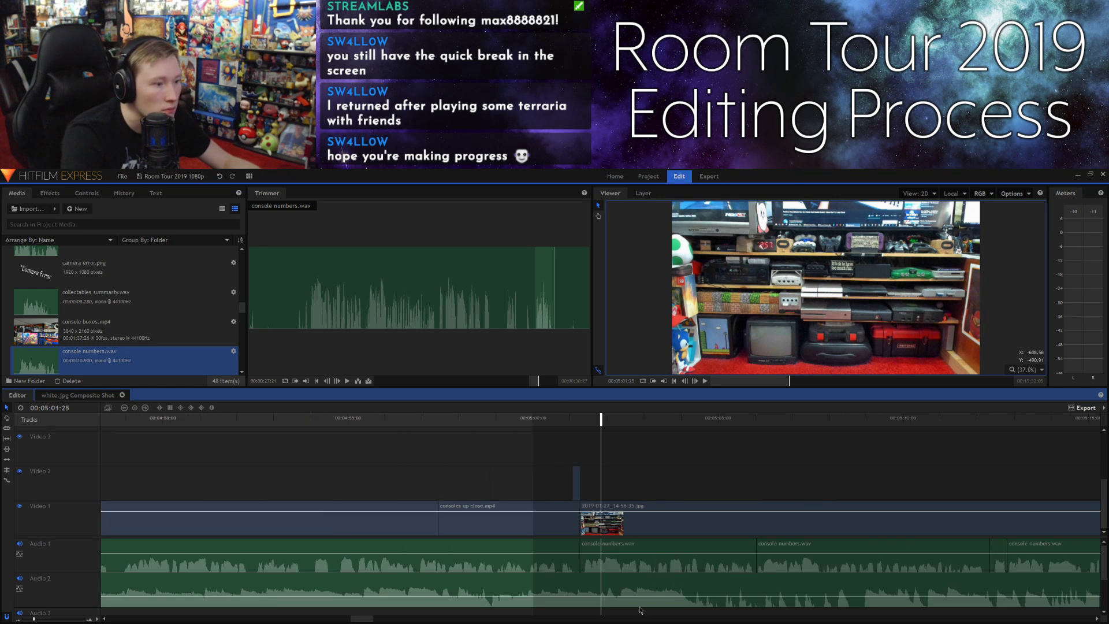
scroll(642, 618, "right", 3)
scroll(643, 621, "left", 1)
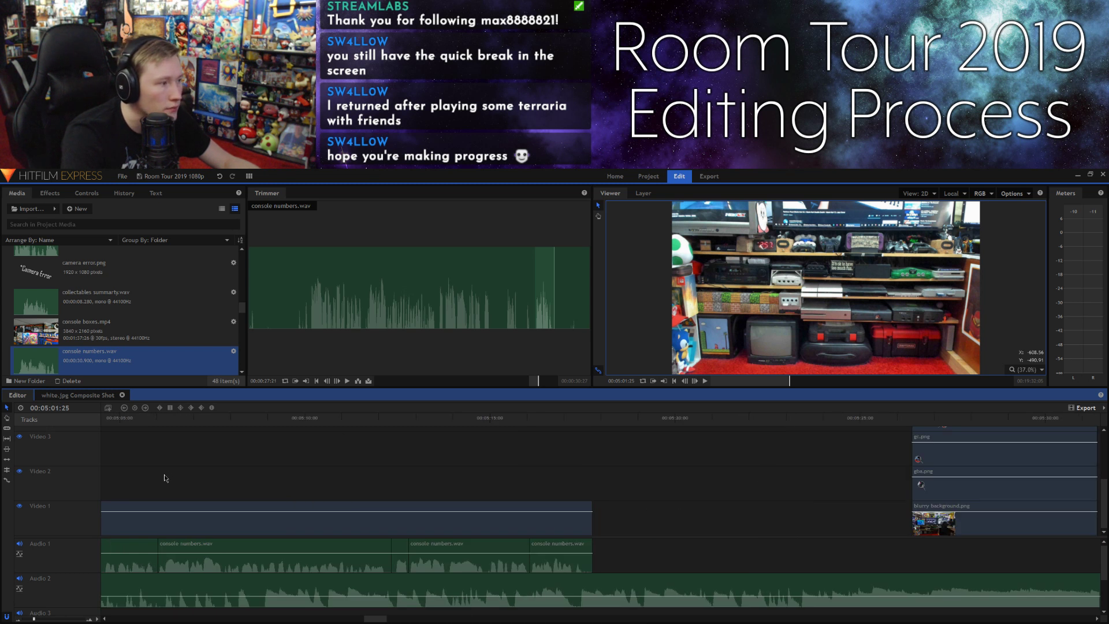
scroll(255, 498, "down", 10)
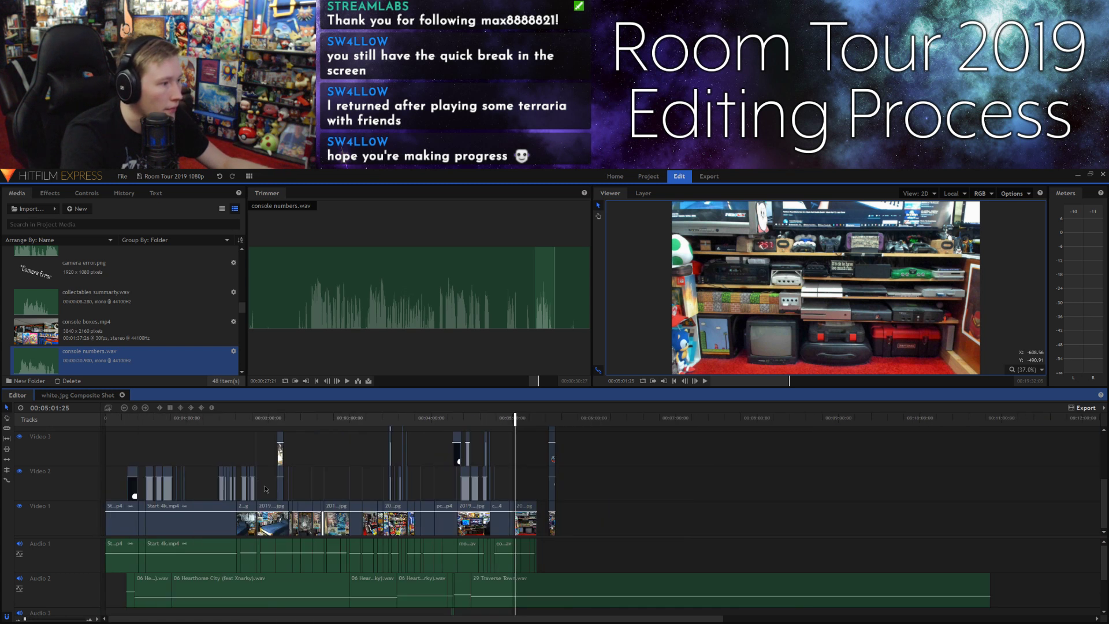
scroll(265, 489, "up", 5)
scroll(657, 464, "up", 3)
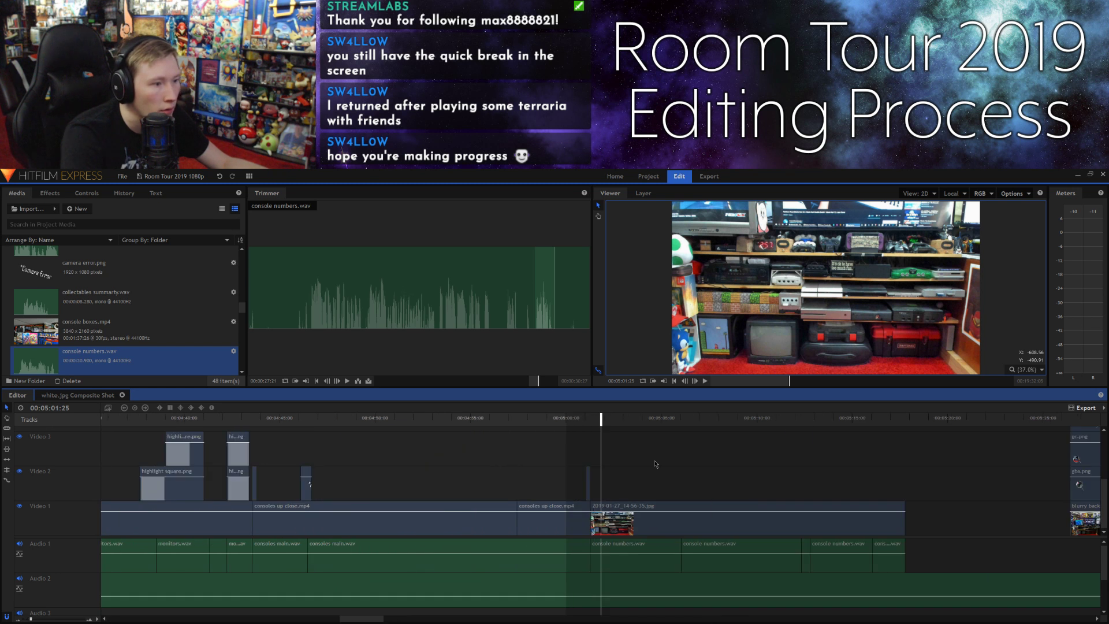
left_click(576, 420)
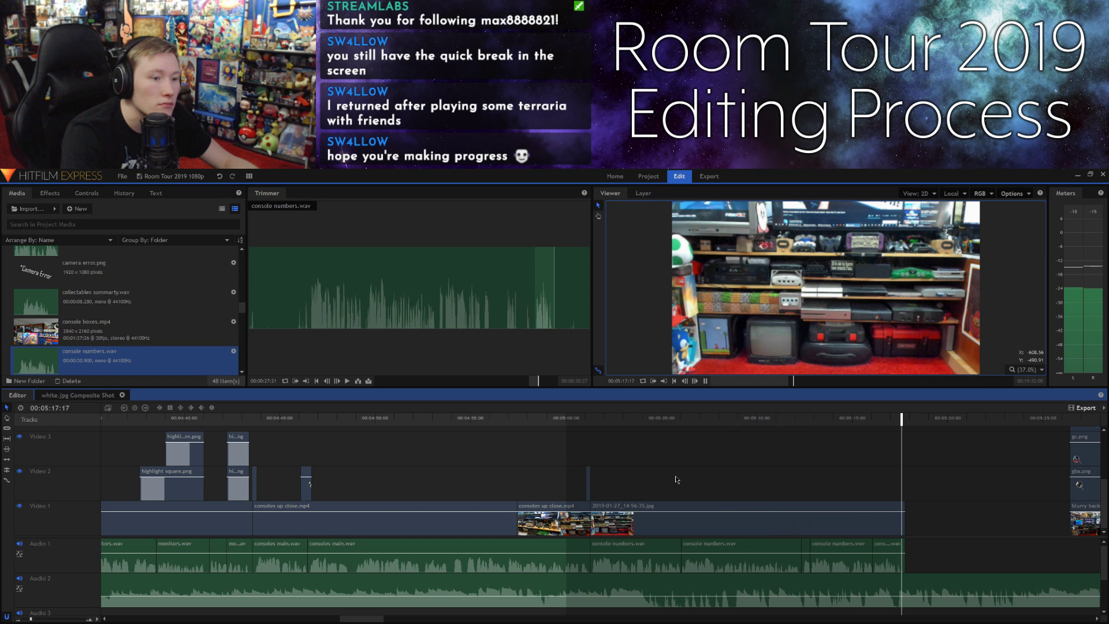
Step: Check the end of the console numbers narration under the shelf photo at several points between 5:10 and 5:17
key("space")
key("space")
key("space")
left_click(761, 416)
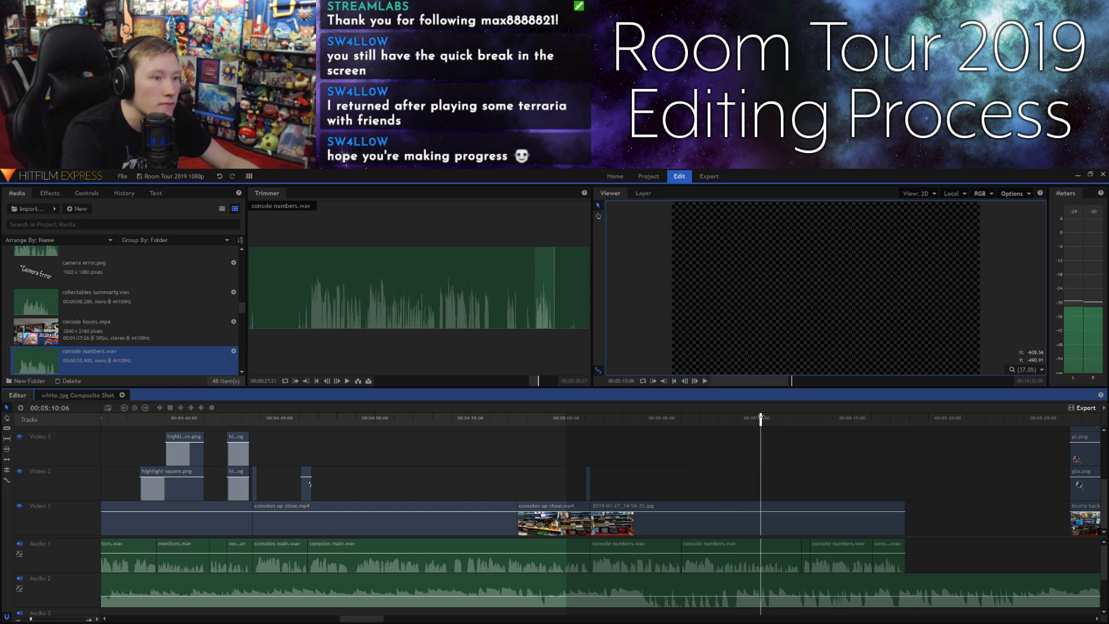
scroll(649, 619, "down", 3)
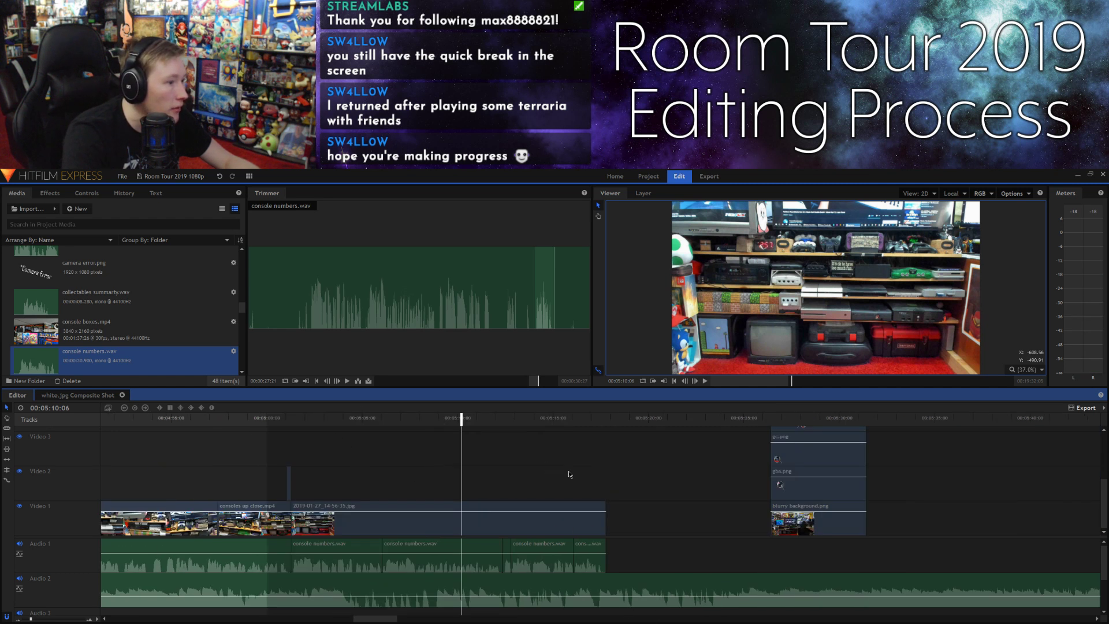
left_click(582, 426)
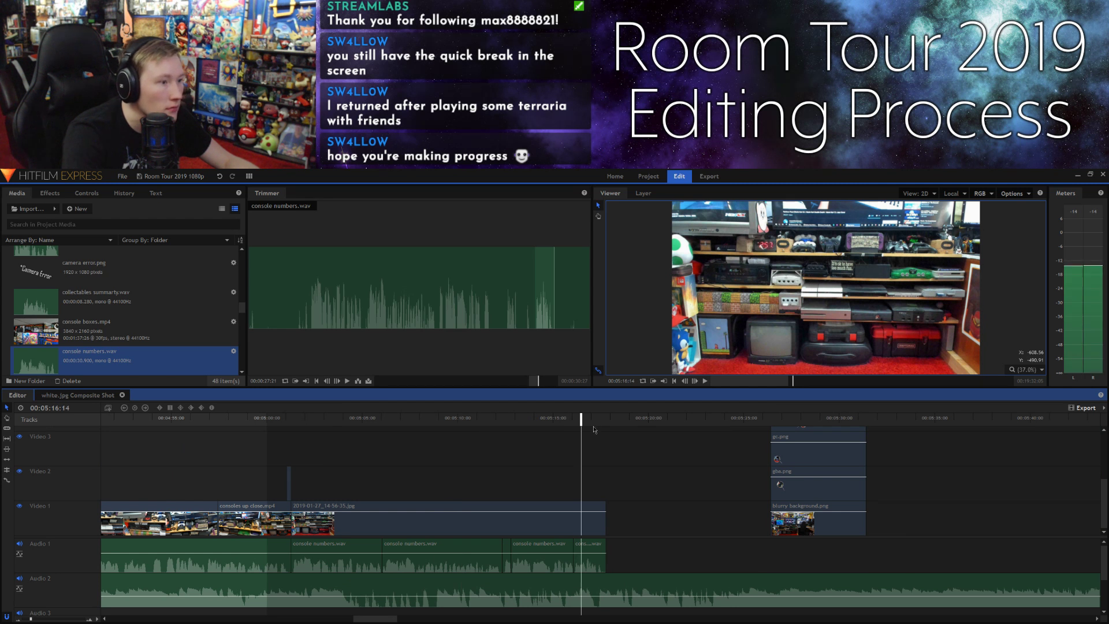
left_click(594, 426)
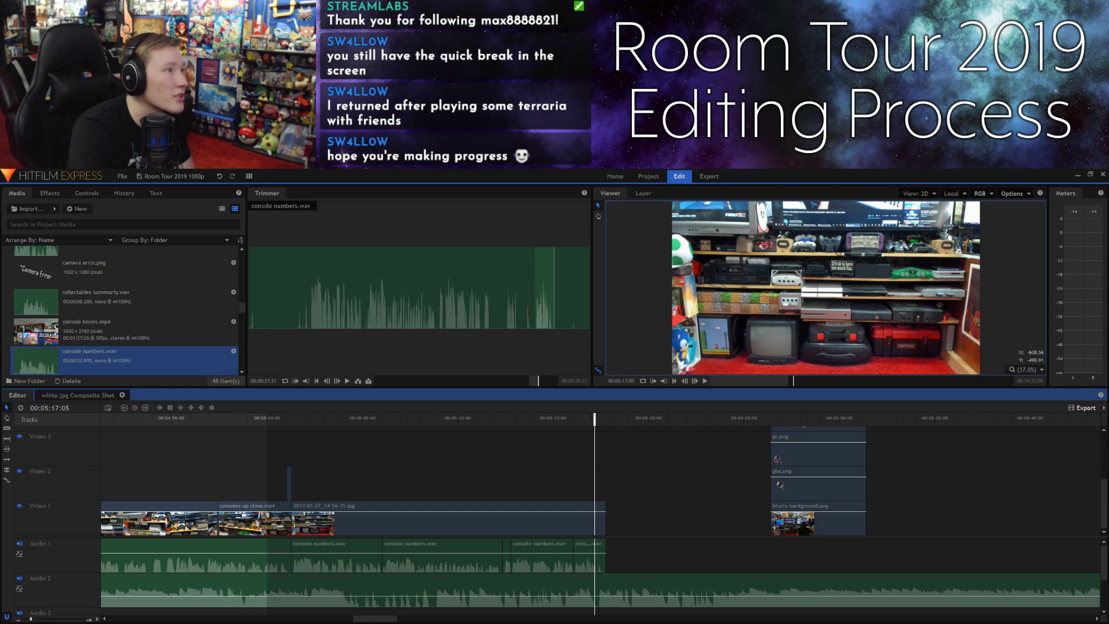
Step: Import untitled.wav into the project media, load it in the Trimmer and cue it to about 22 seconds
left_click_drag(249, 252, 106, 300)
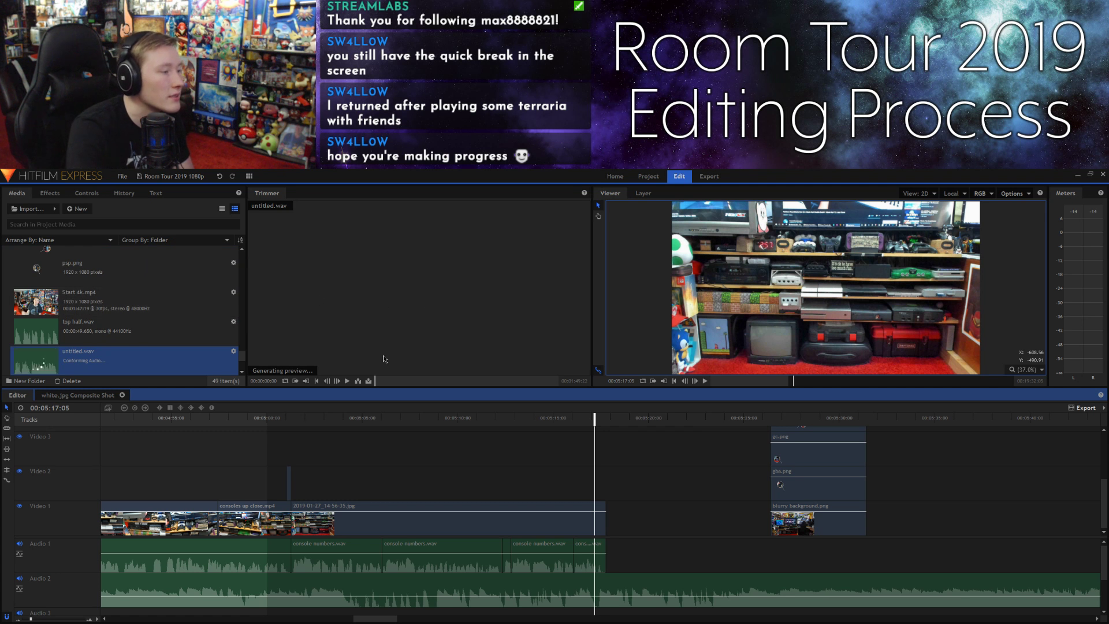
left_click_drag(435, 386, 431, 384)
left_click(421, 357)
key("space")
left_click(387, 380)
mouse_move(397, 384)
left_mouse_down()
mouse_move(452, 381)
mouse_move(417, 382)
left_mouse_up()
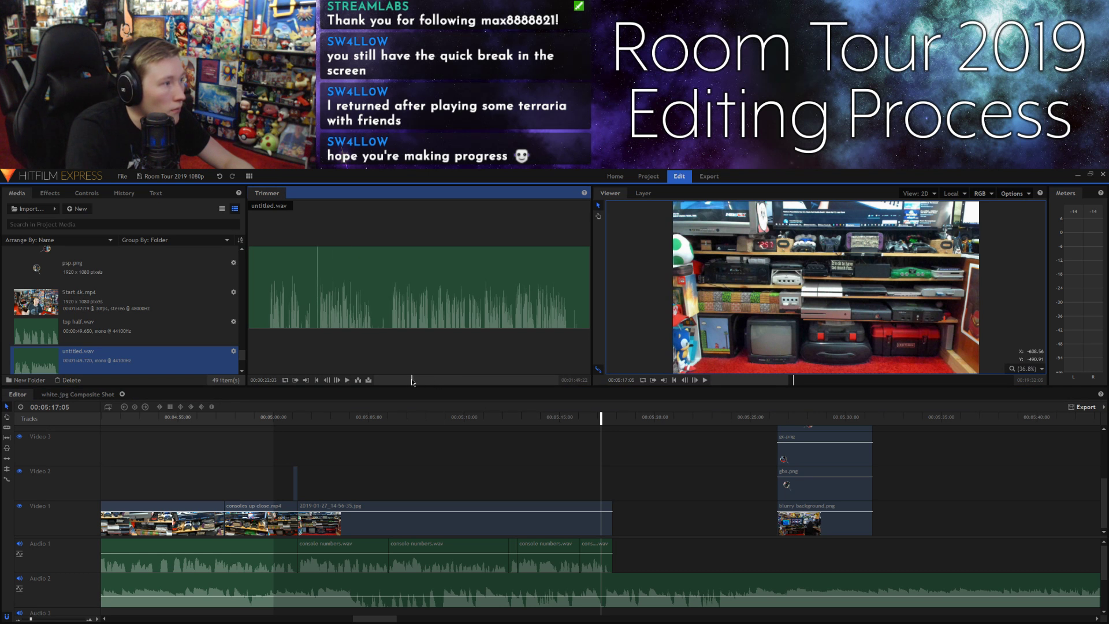
Step: Mark untitled.wav from about 22 to 34 seconds and place that segment on Audio 1 directly after the last console numbers clip
left_click(294, 382)
key("space")
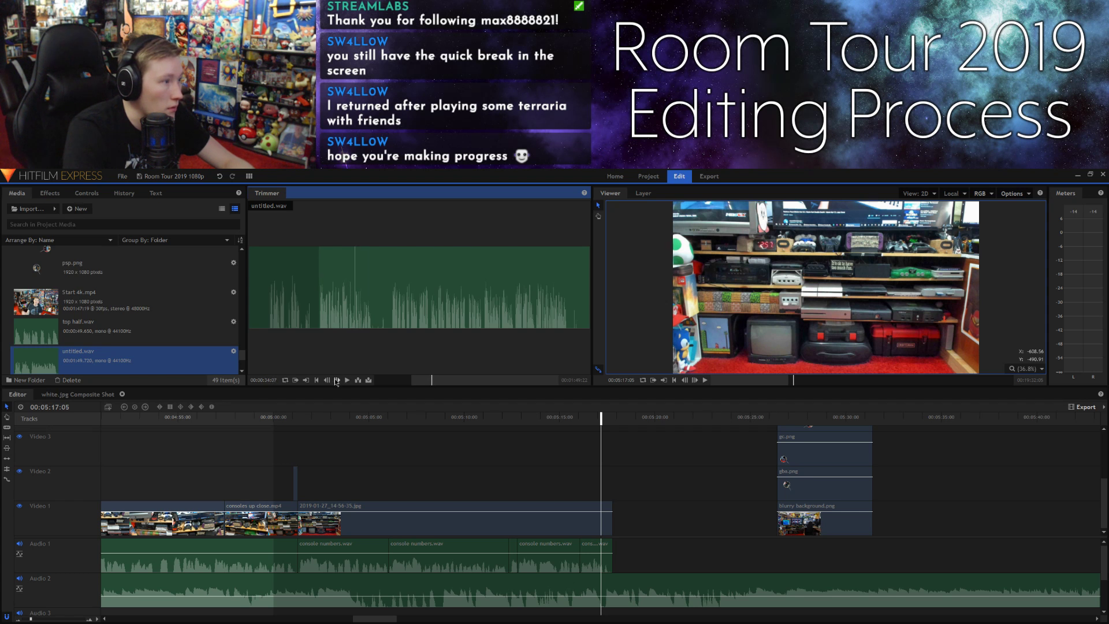
left_click(306, 381)
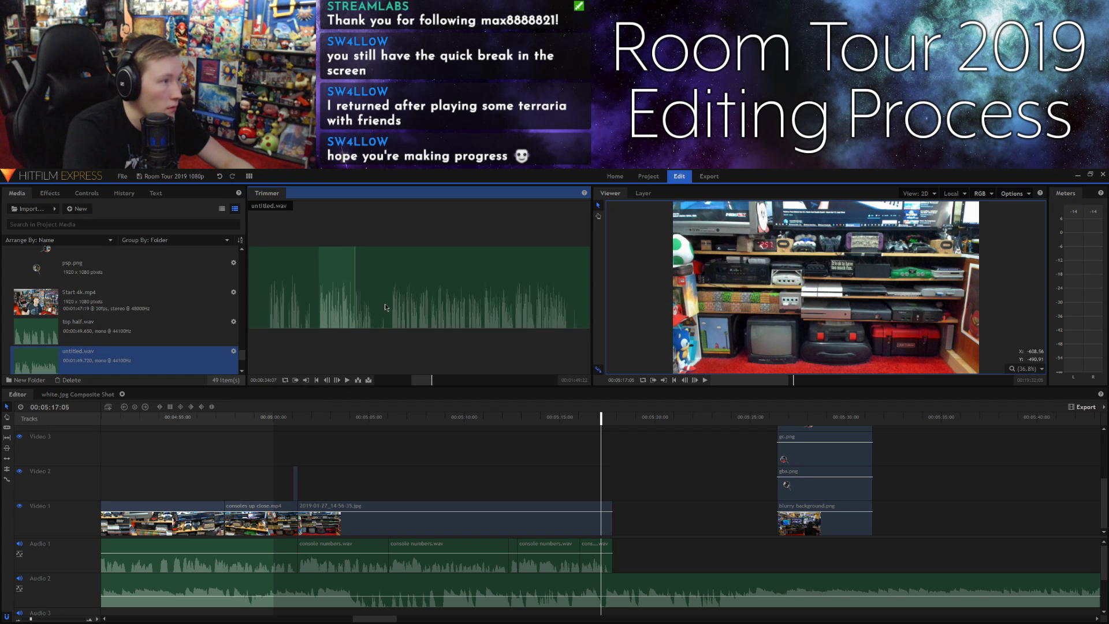
left_click_drag(341, 310, 617, 548)
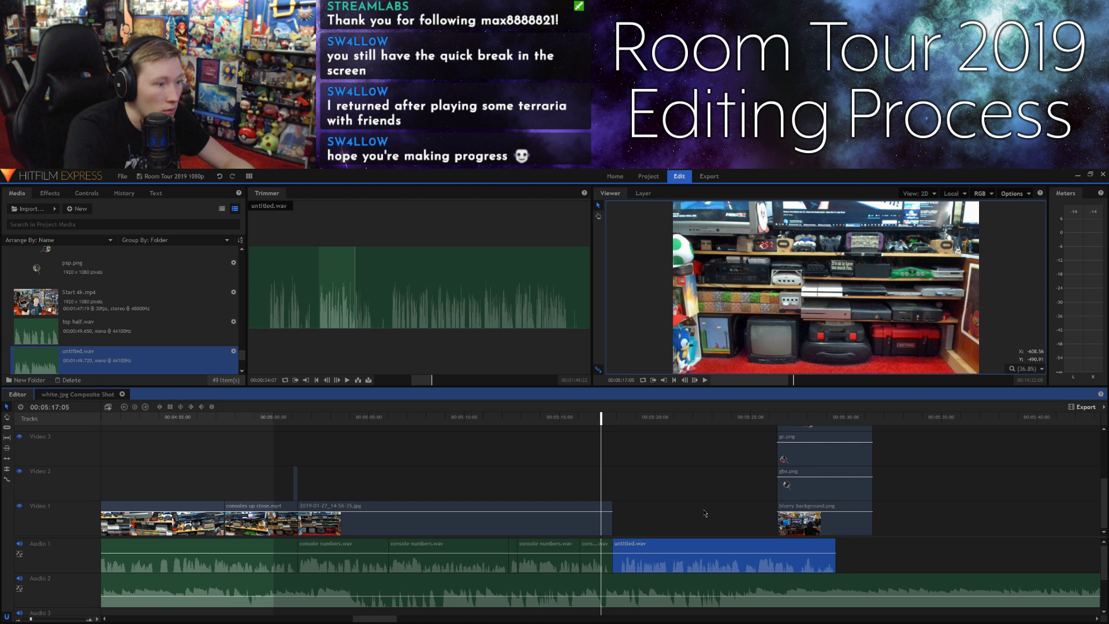
Step: Move the whole stack of overlay images and the blurry background, across all video tracks, to start at about 5:38
left_click_drag(746, 513, 942, 420)
left_click_drag(793, 461, 934, 459)
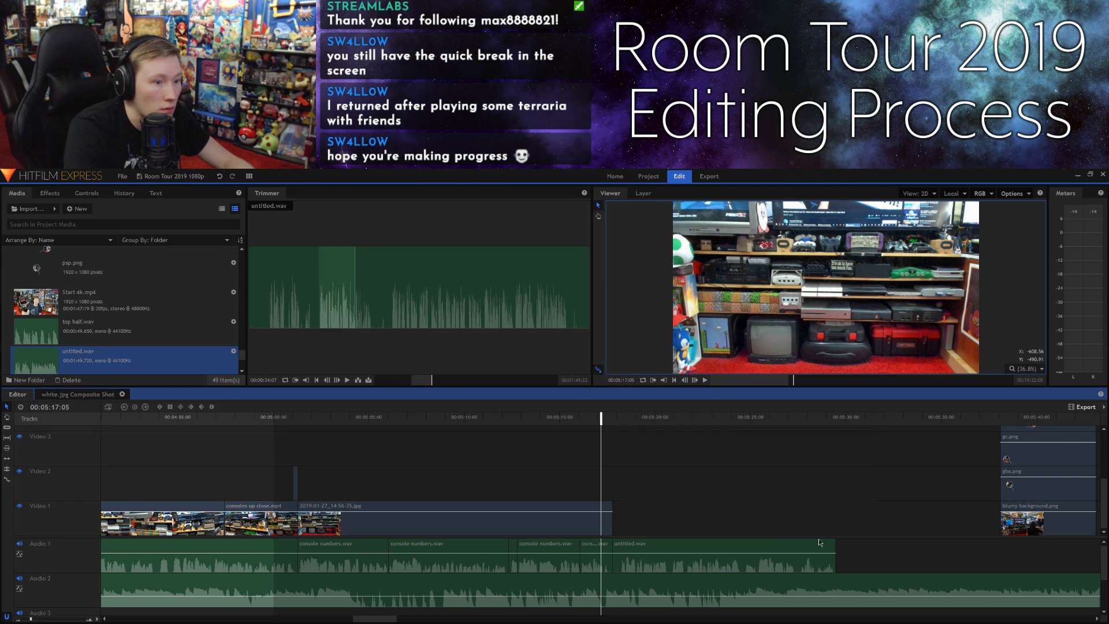
scroll(820, 520, "up", 3)
left_click_drag(743, 446, 1034, 484)
scroll(823, 477, "down", 3)
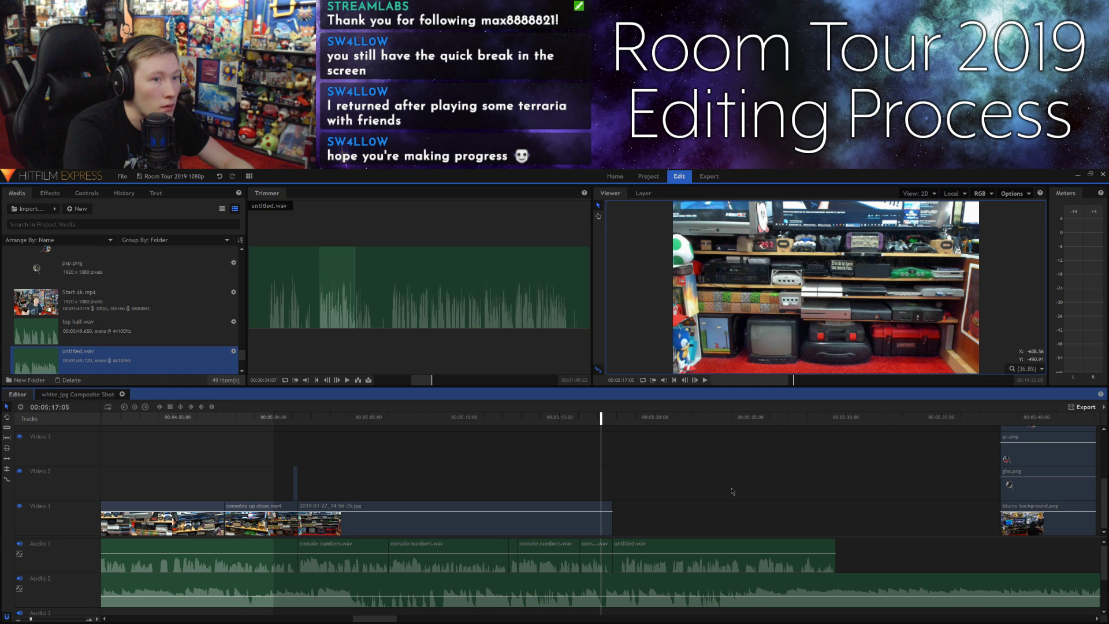
Step: Extend the end of the shelf photo on Video 1 to about 5:32 so it covers the new narration
key("space")
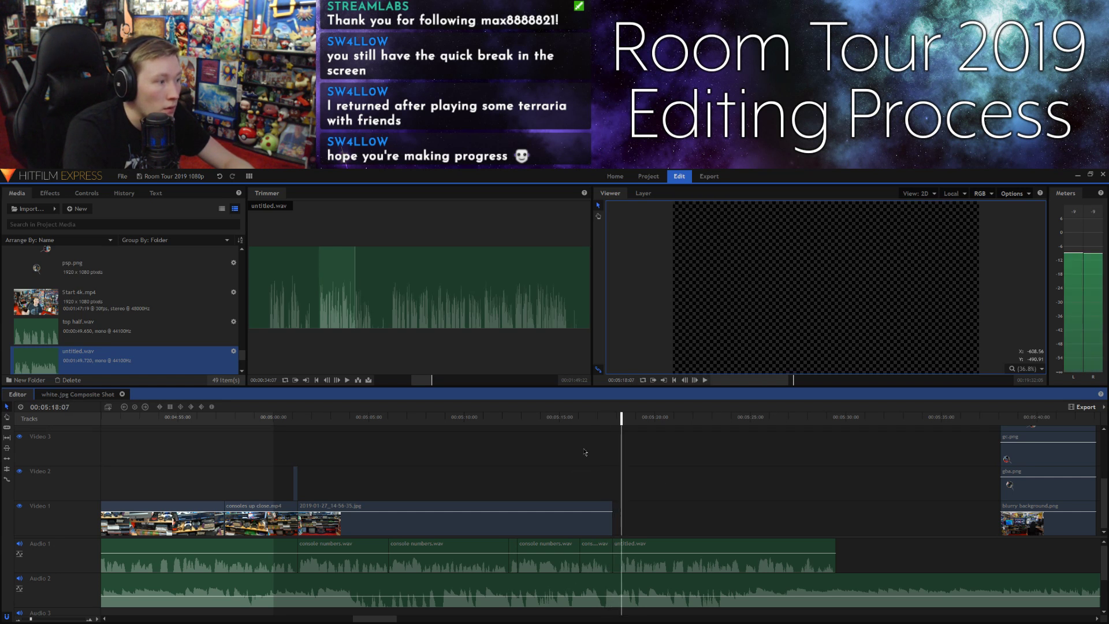
left_click_drag(616, 522, 796, 487)
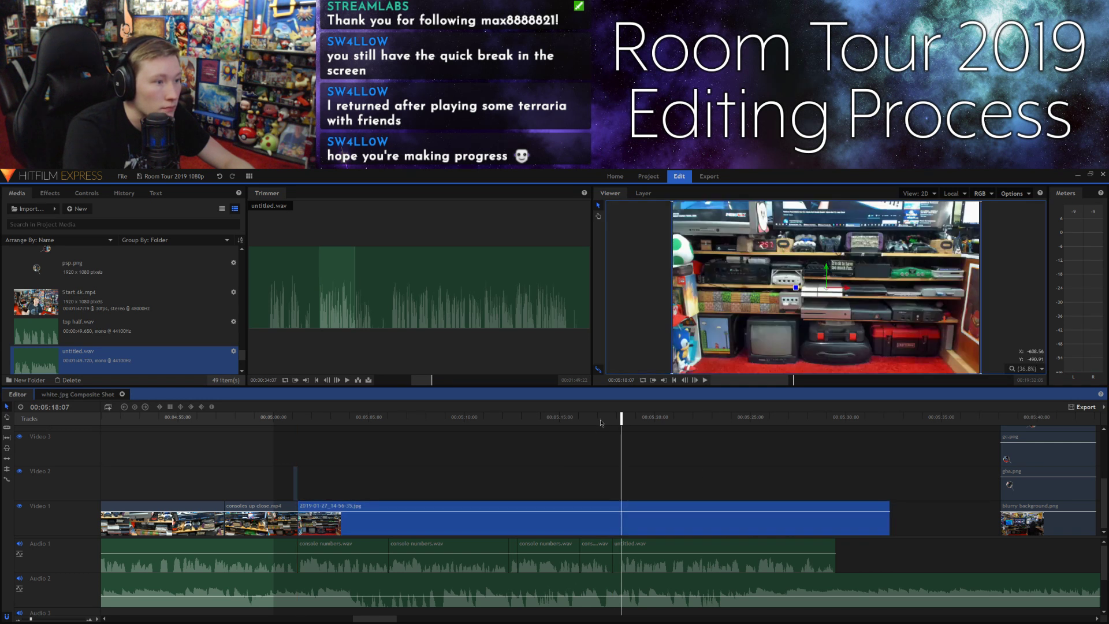
Step: Trim the start of the untitled.wav clip to 5:18:01, close the gap to the preceding narration, and play back the join
left_click(601, 419)
key("space")
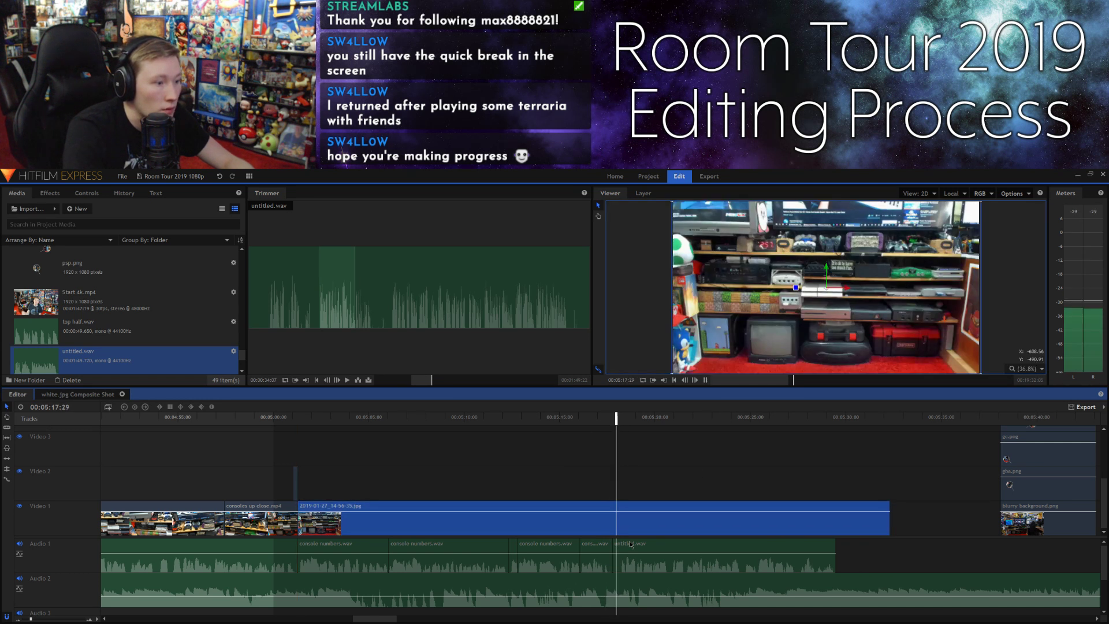
left_click(631, 545)
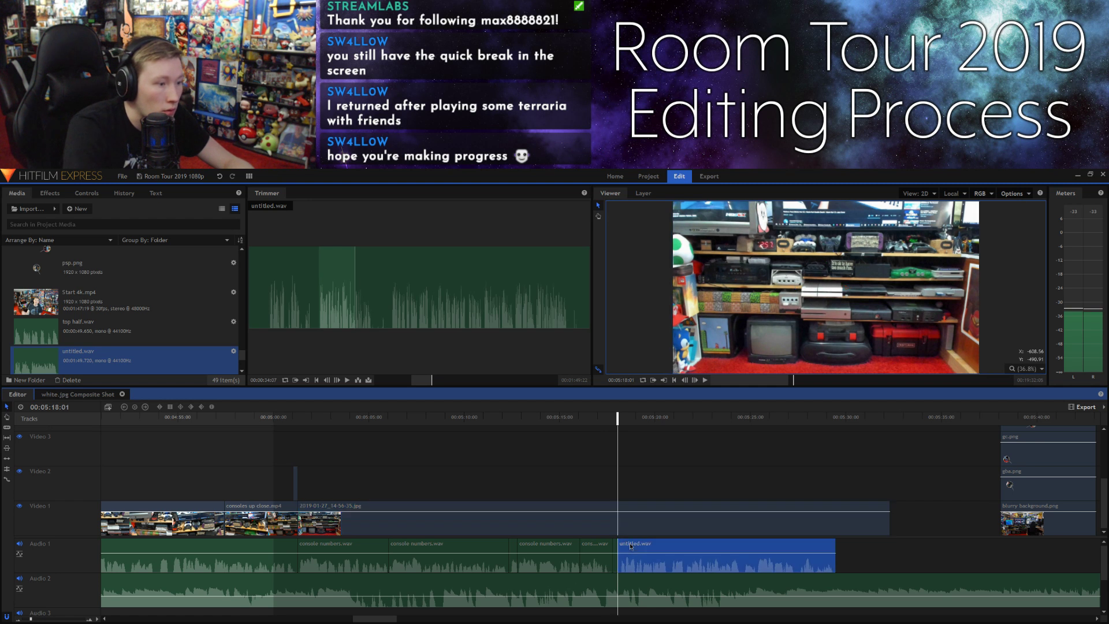
left_click_drag(631, 546, 629, 548)
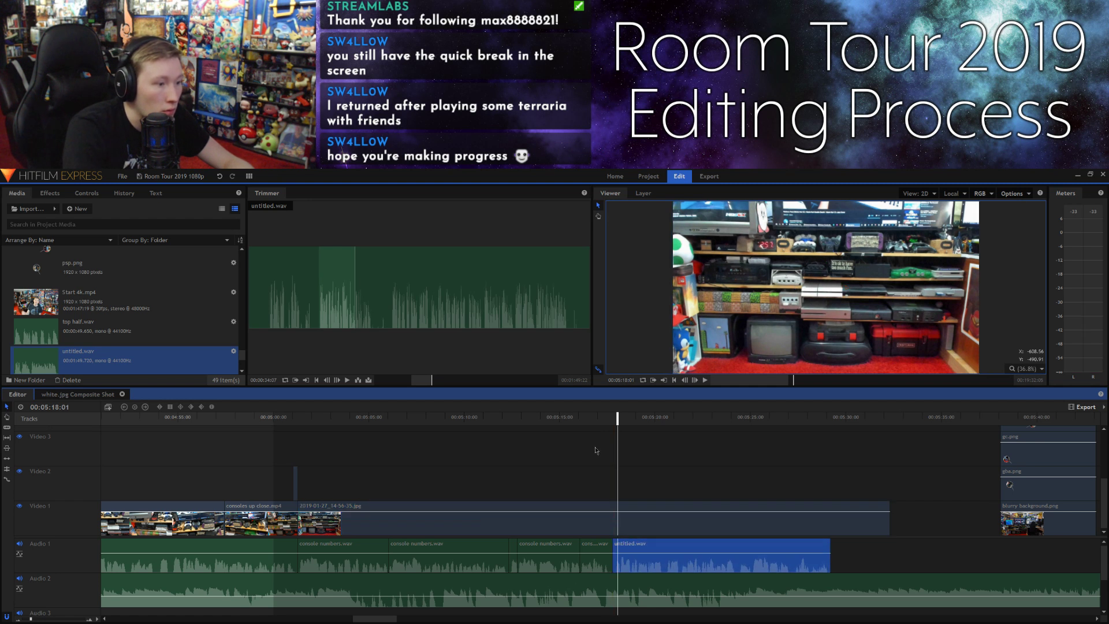
left_click(595, 419)
key("space")
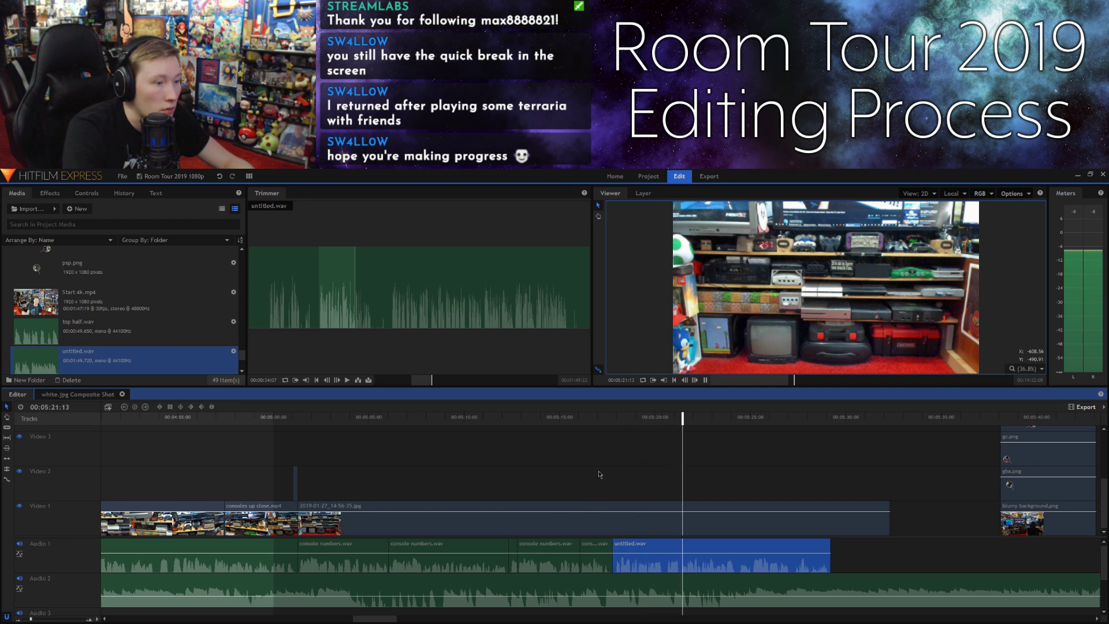
Step: Move the overlay image stack with its blurry background, including the upper video tracks, further along to start at about 6:15
scroll(766, 620, "down", 4)
scroll(757, 619, "up", 2)
scroll(594, 553, "down", 1)
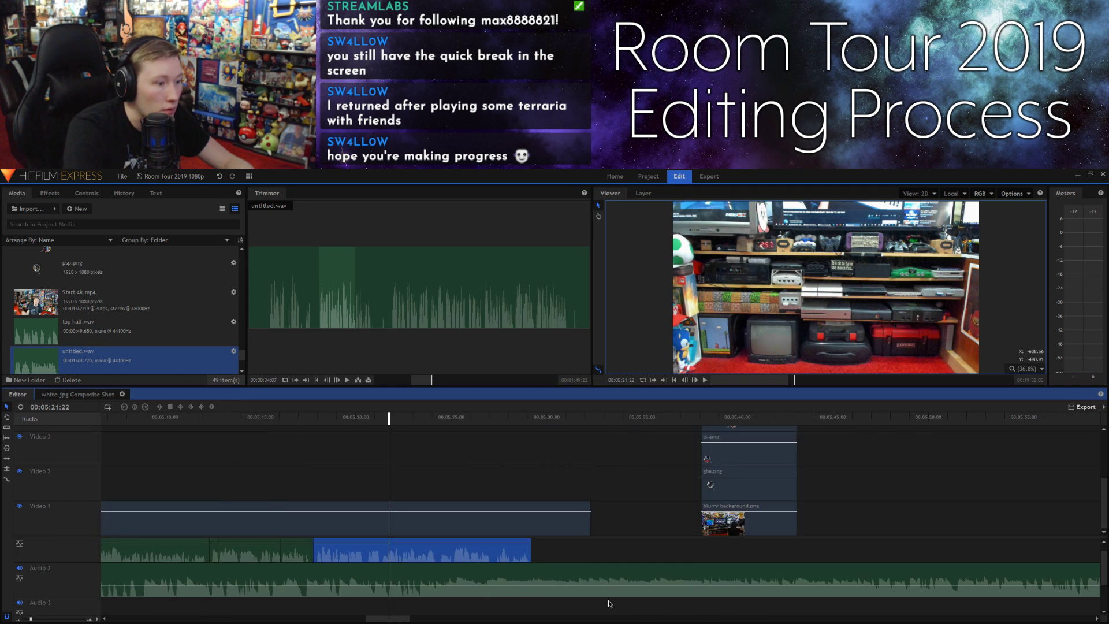
scroll(612, 546, "up", 1)
left_click_drag(659, 516, 812, 427)
left_click_drag(755, 495, 1055, 507)
scroll(398, 515, "up", 3)
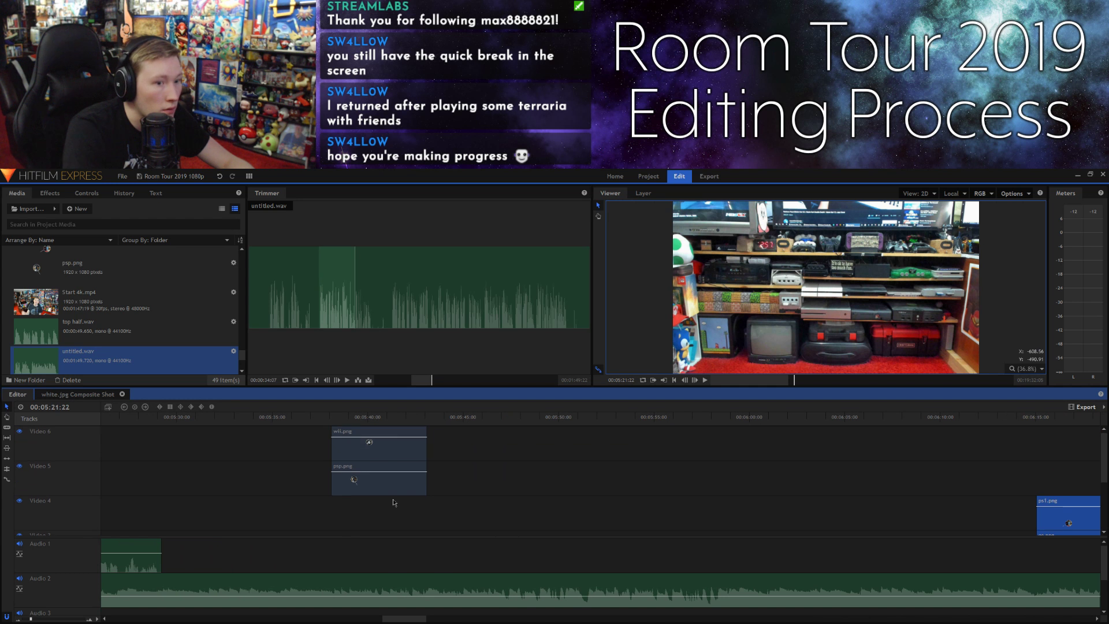
left_click_drag(305, 449, 439, 525)
left_click_drag(359, 481, 1060, 484)
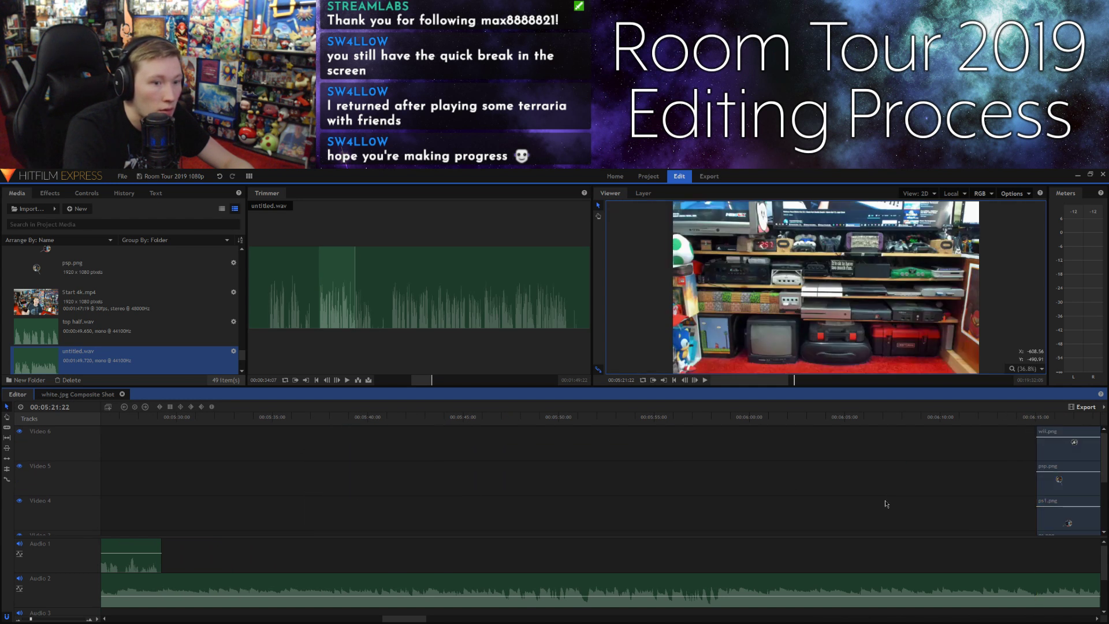
Step: Review the timeline up to the moved overlay stack and play the console section from about 5:01 to 5:31
scroll(354, 552, "down", 1)
scroll(355, 551, "up", 2)
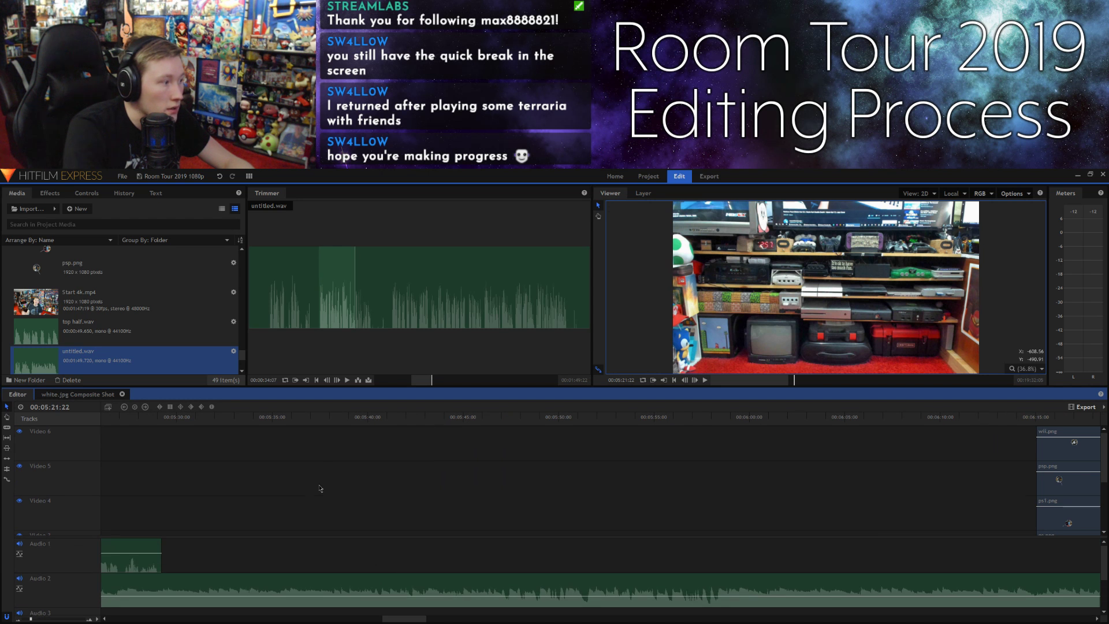
scroll(321, 488, "down", 3)
scroll(216, 620, "left", 5)
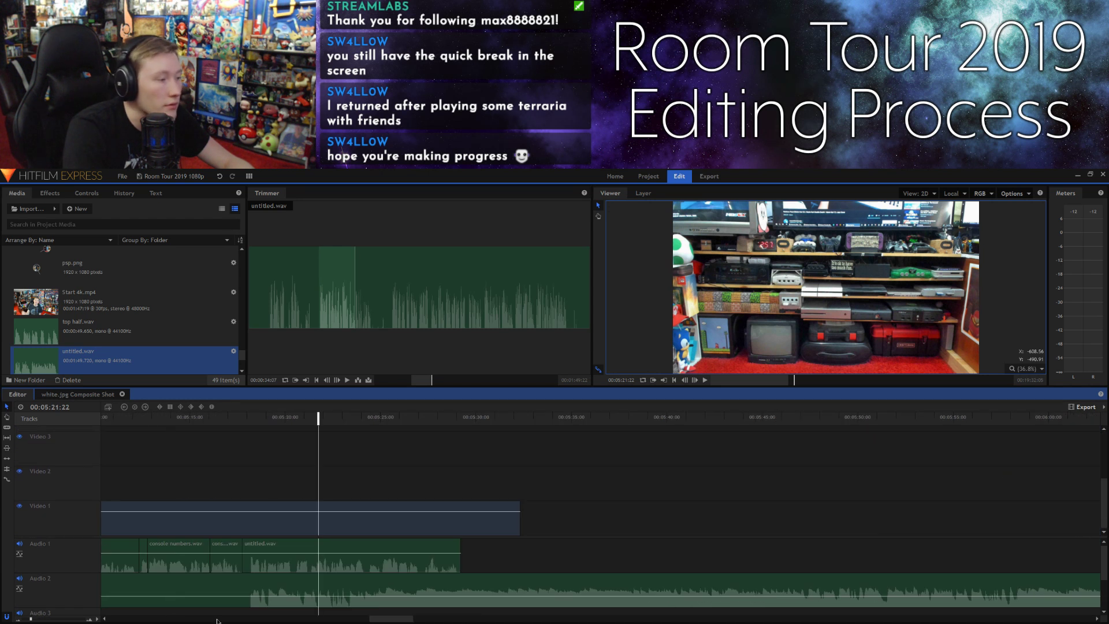
scroll(218, 620, "left", 3)
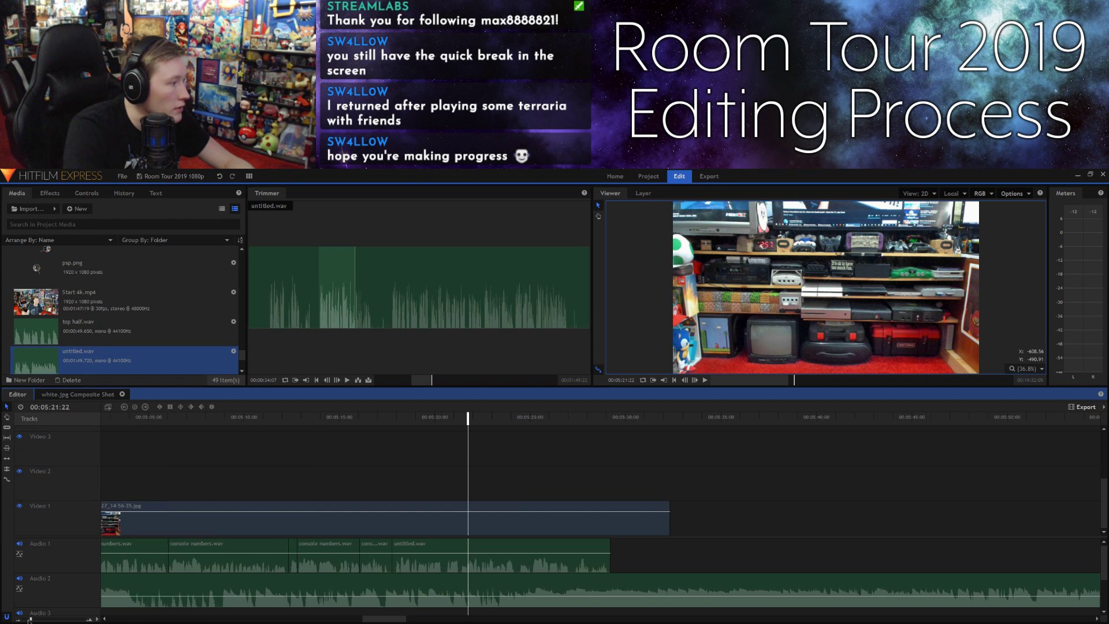
left_click_drag(29, 620, 27, 620)
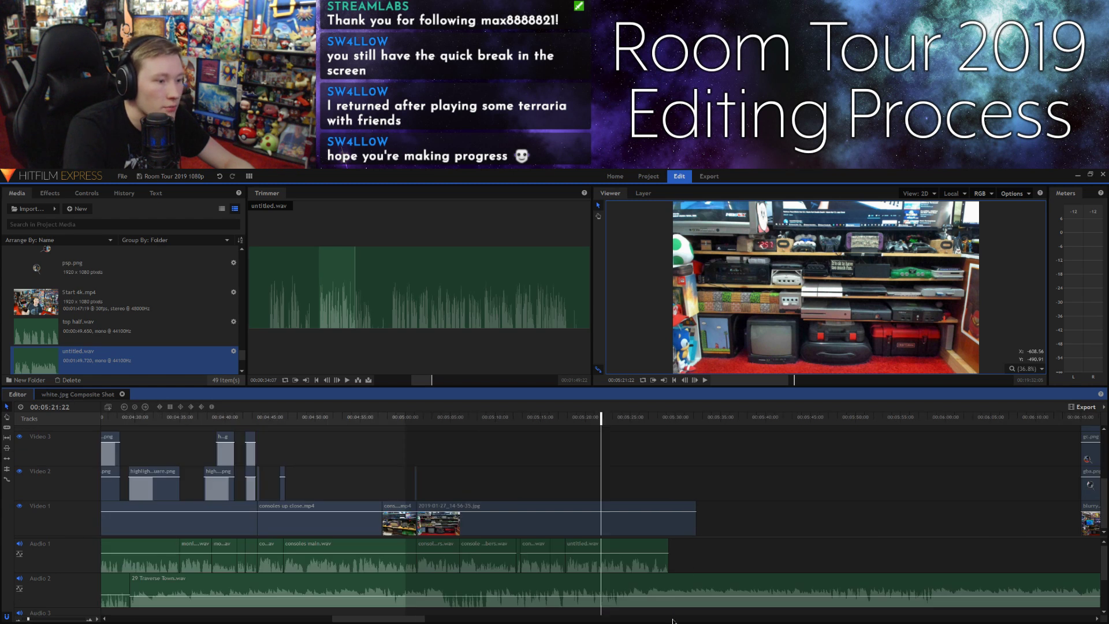
scroll(673, 621, "right", 5)
left_click(648, 418)
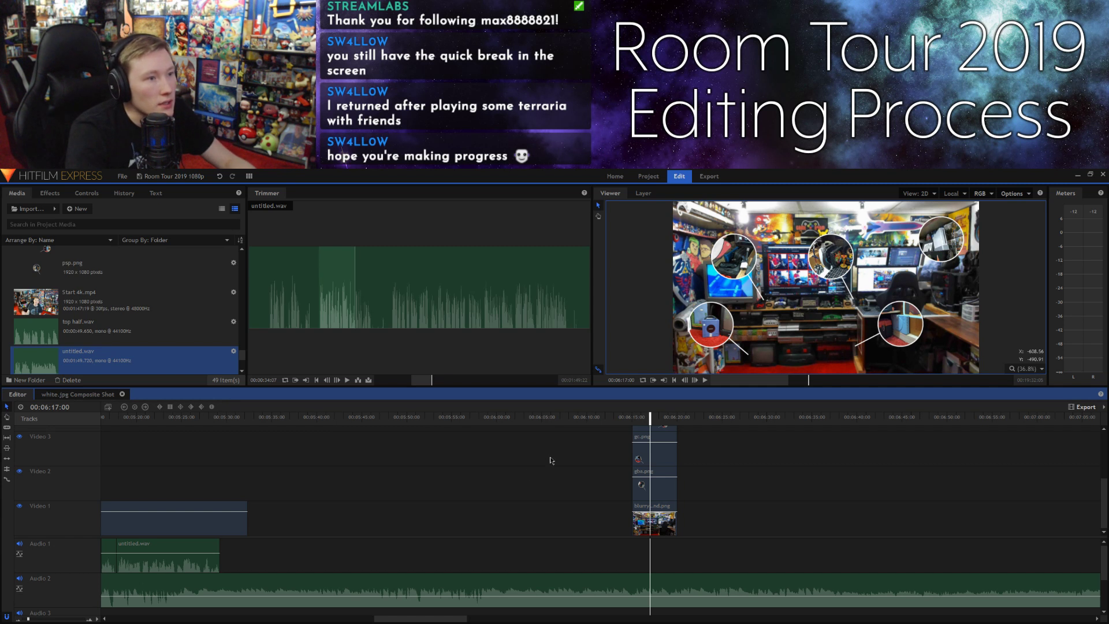
left_click(603, 418)
scroll(250, 479, "left", 5)
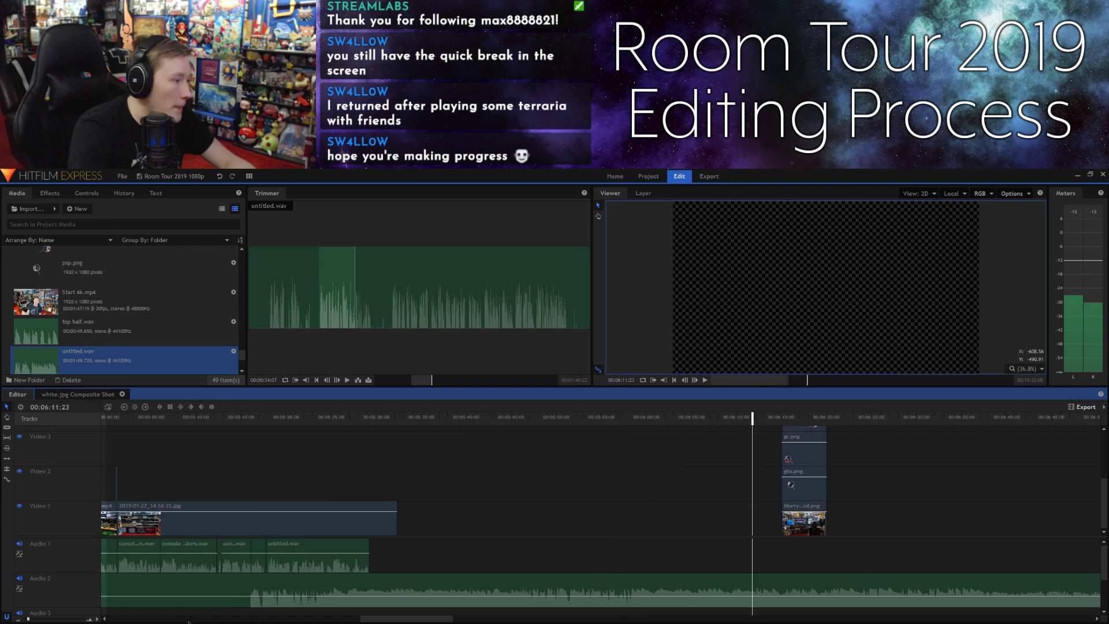
left_click(267, 421)
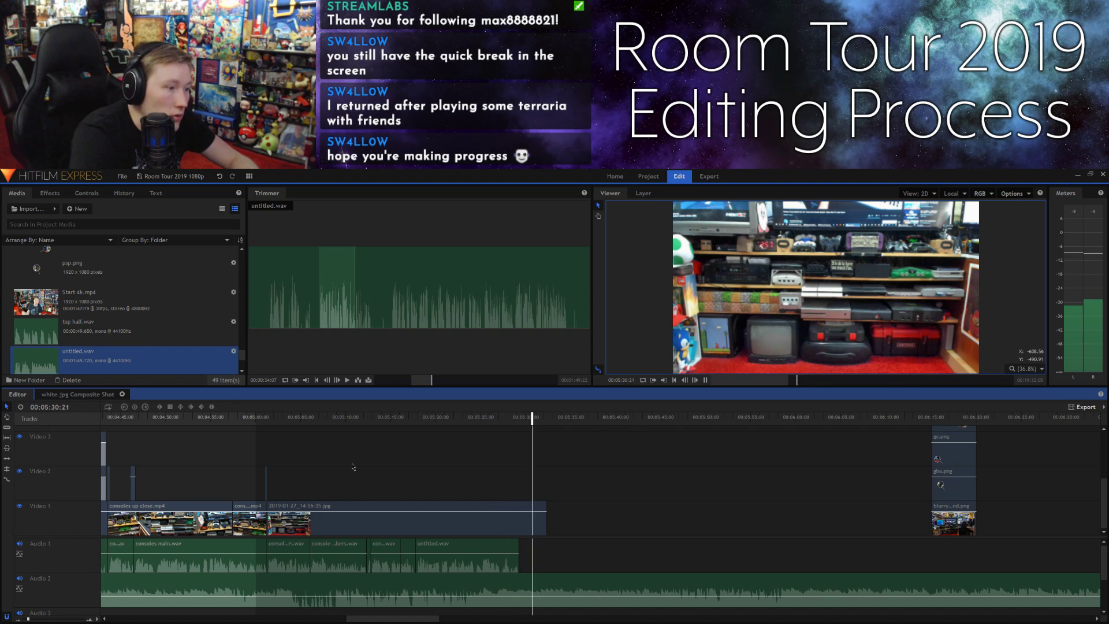
key("space")
Step: Mark untitled.wav from about 45 to 50 seconds in the Trimmer and place the segment on Audio 1 after the previous narration clip
left_click(398, 358)
key("space")
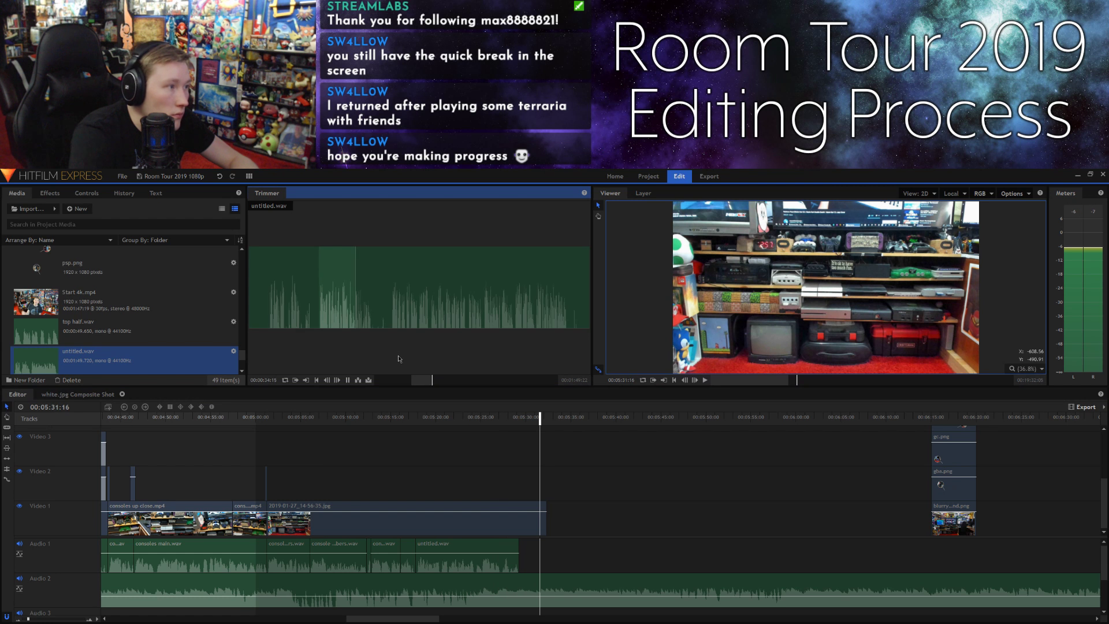
left_click_drag(430, 383, 451, 386)
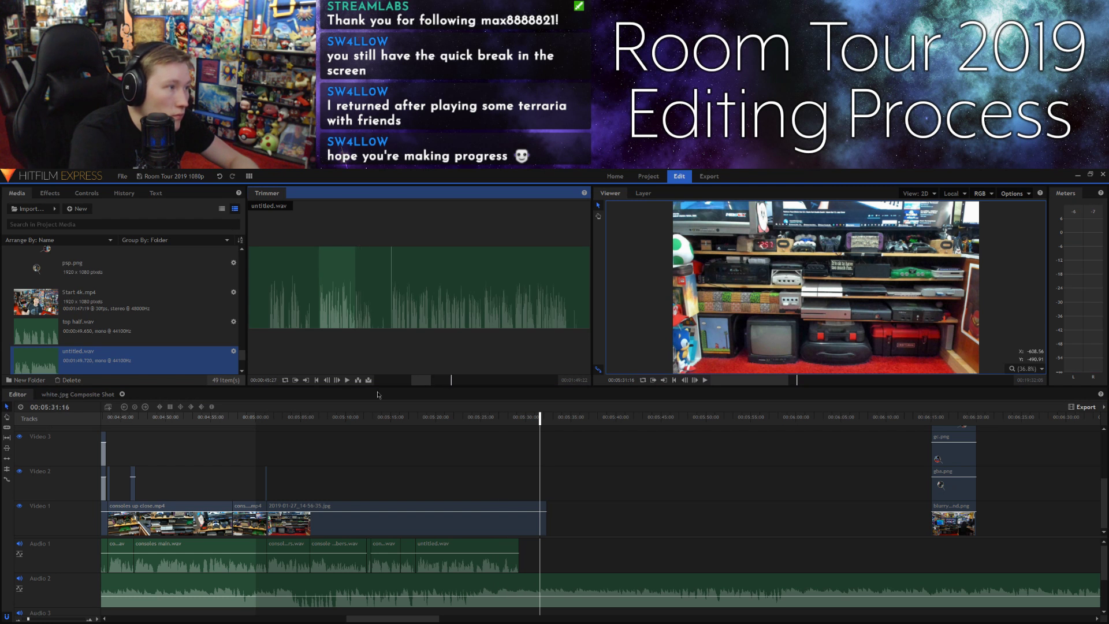
left_click(299, 380)
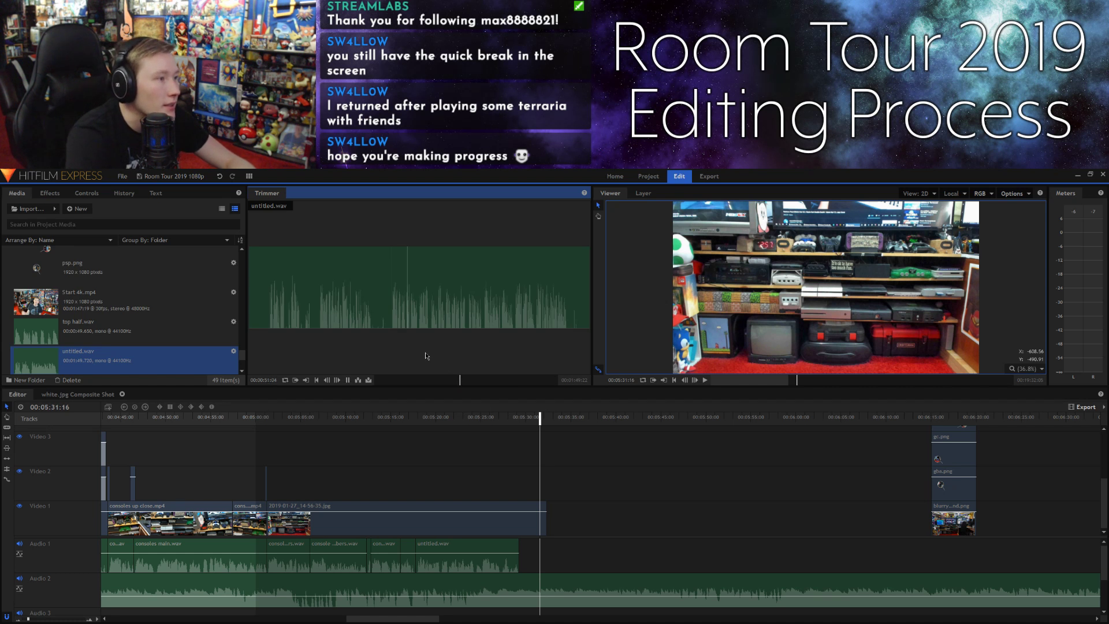
left_click_drag(456, 382, 459, 382)
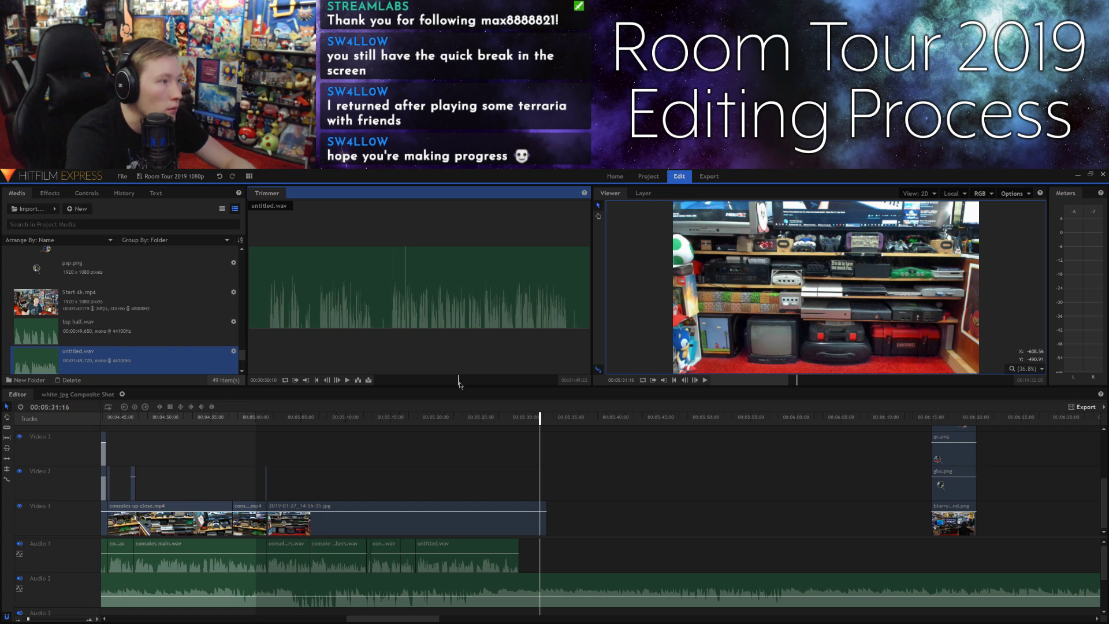
left_click(305, 380)
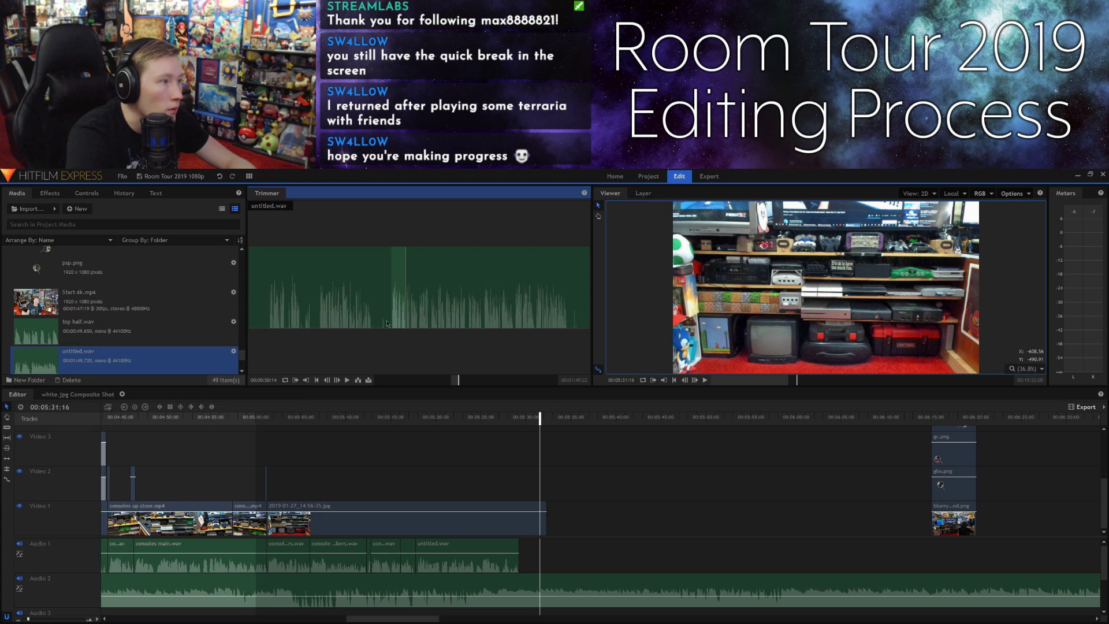
left_click_drag(426, 379, 528, 546)
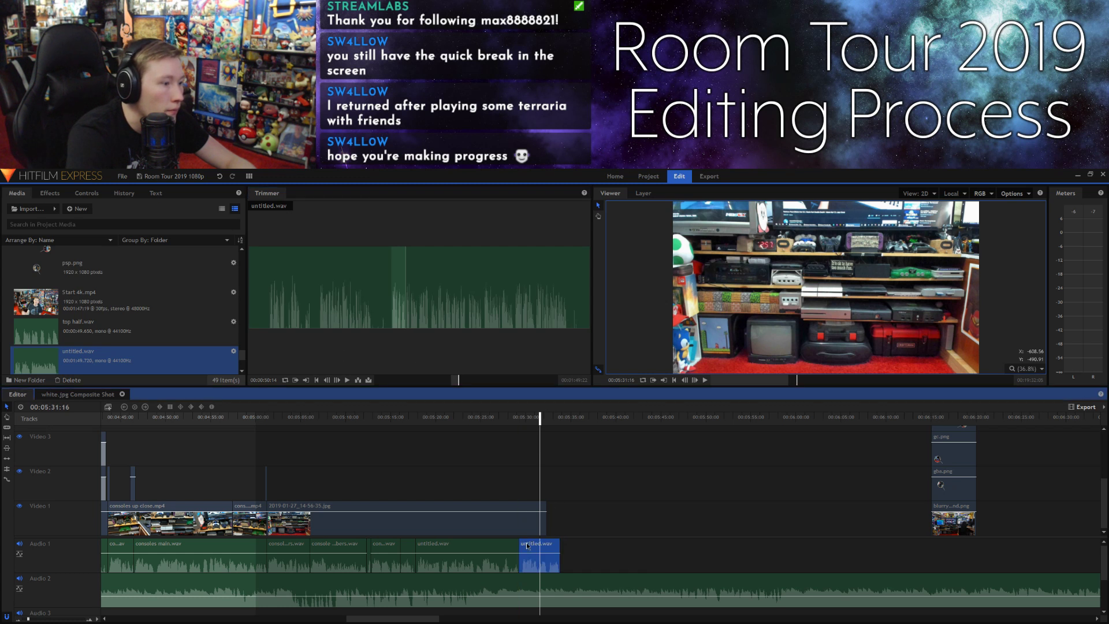
Step: Mark untitled.wav from about 52 to 58 seconds in the Trimmer and place the segment on Audio 1 against the previous narration clip
left_click(518, 354)
key("space")
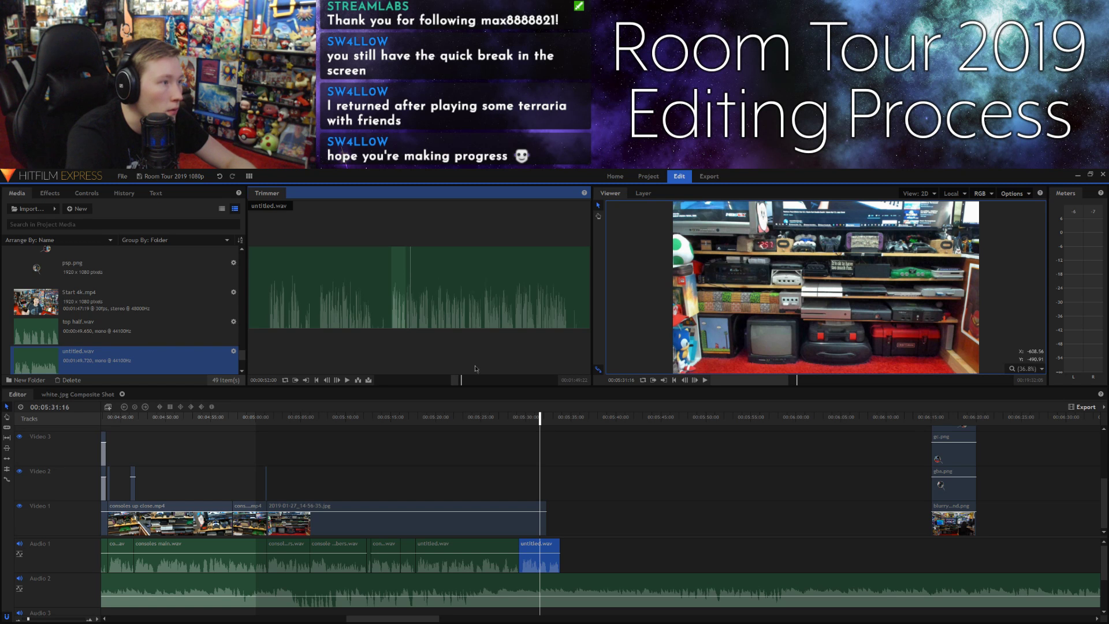
left_click(294, 381)
key("space")
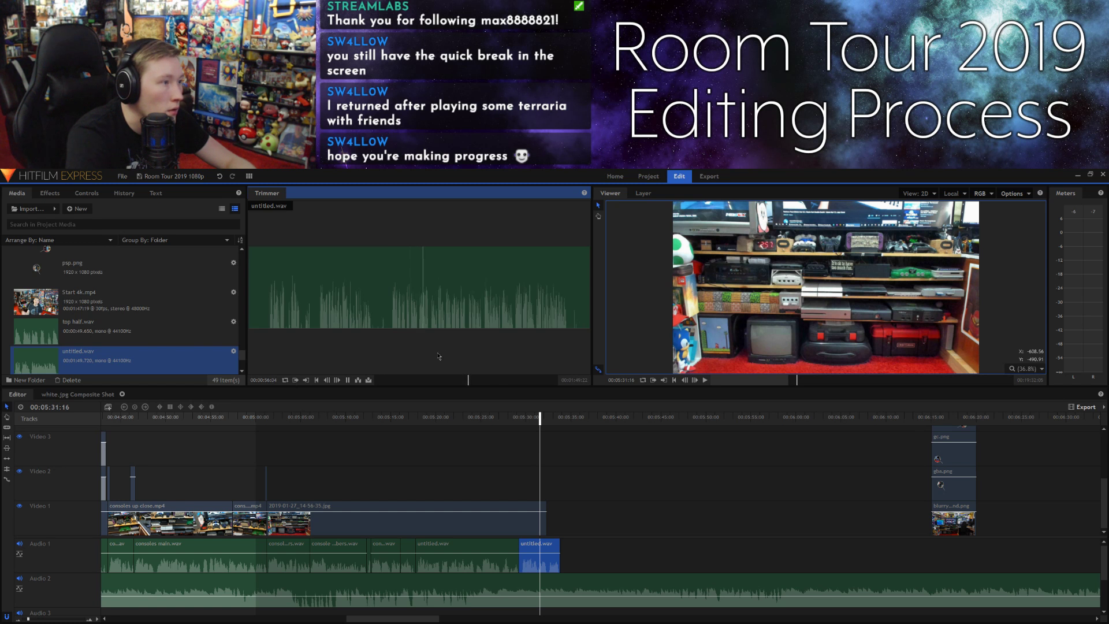
key("space")
left_click(308, 382)
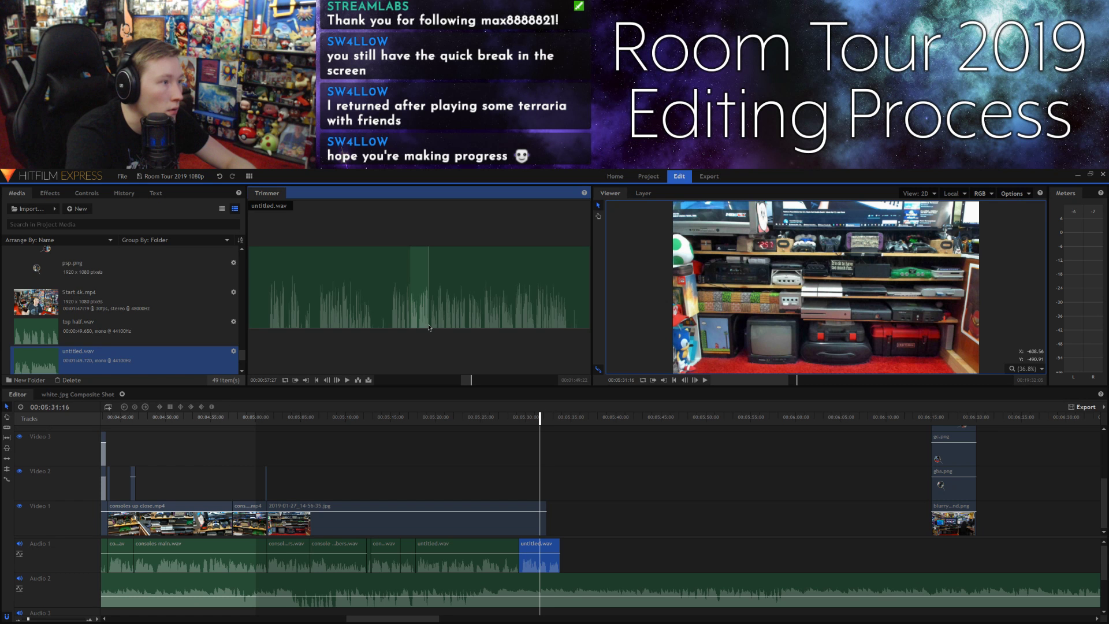
left_click_drag(469, 363, 598, 556)
left_click_drag(572, 552, 563, 552)
Step: Mark untitled.wav from about 58 seconds to 1:02:18 in the Trimmer and place the segment at the end of Audio 1's narration
left_click(488, 368)
key("space")
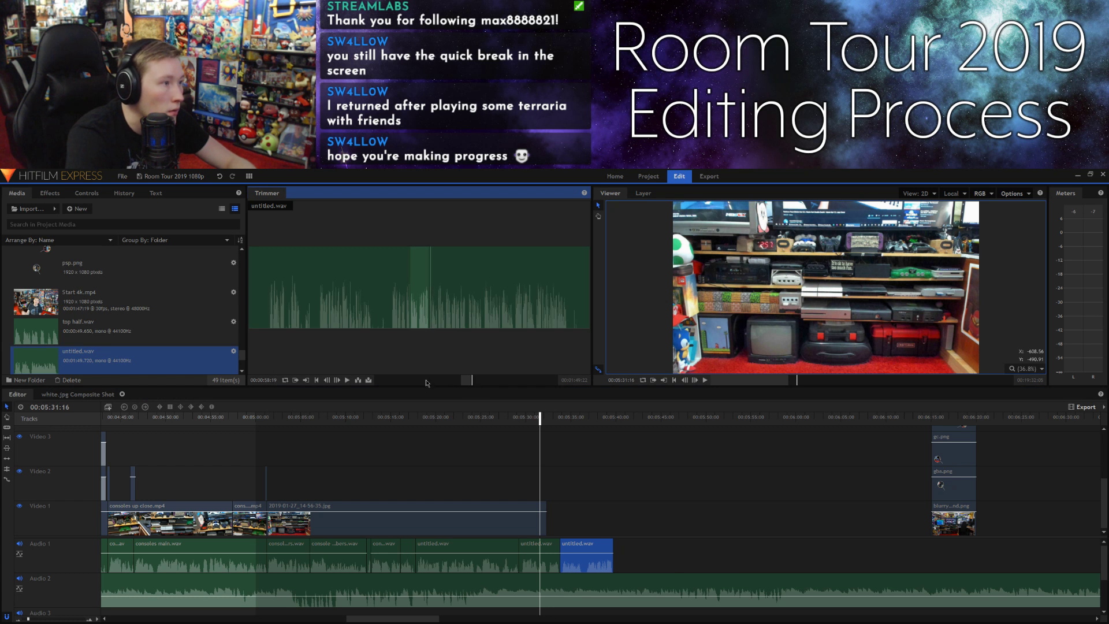
left_click(296, 381)
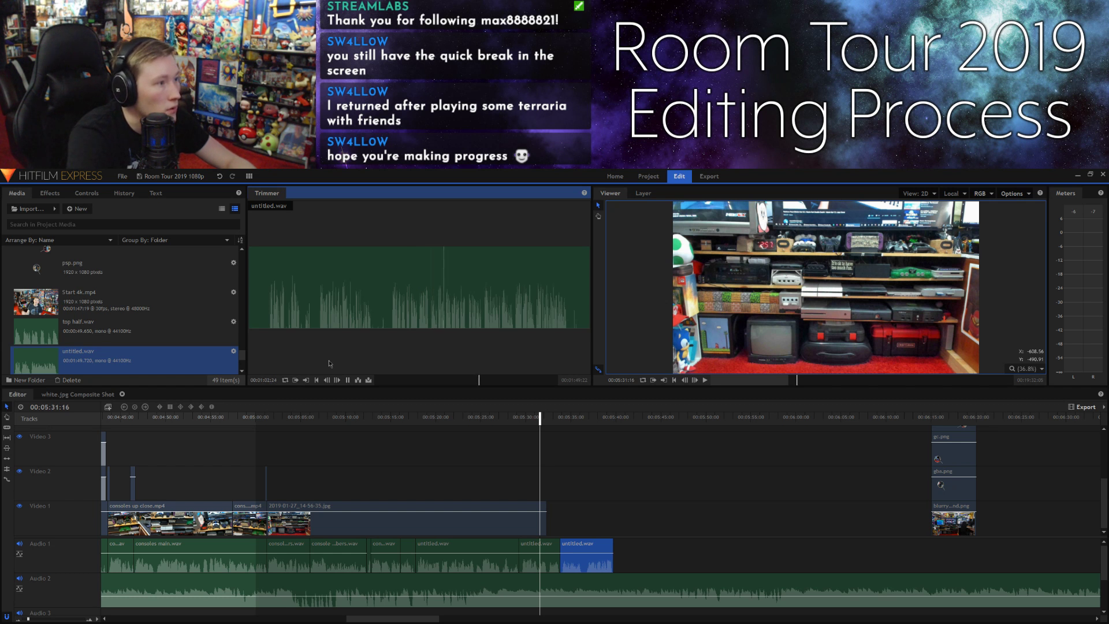
left_click(477, 382)
key("space")
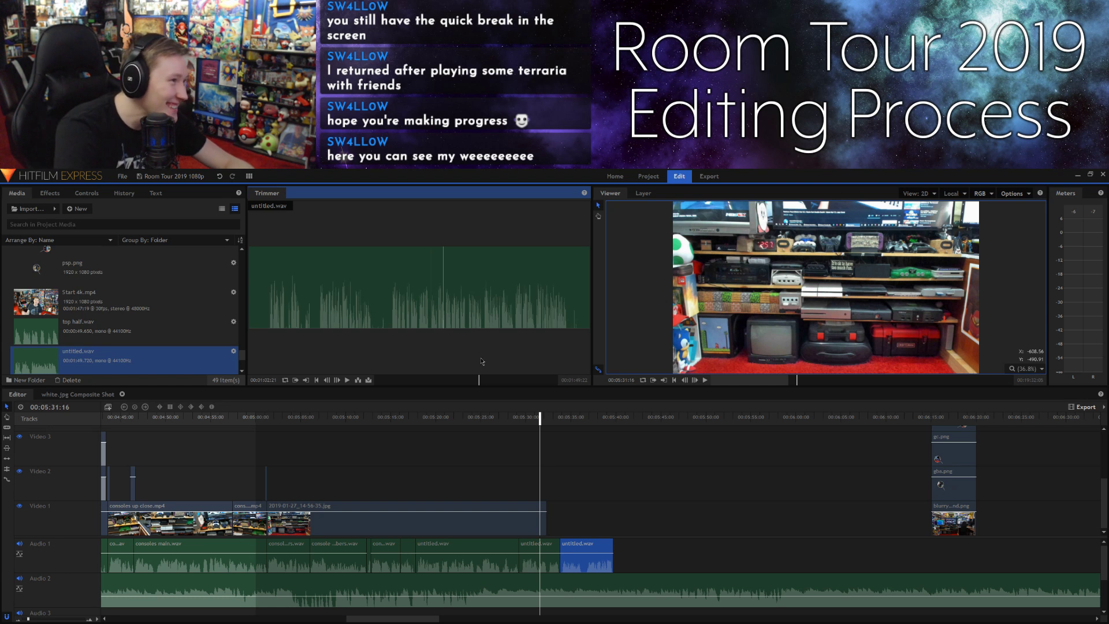
left_click(477, 382)
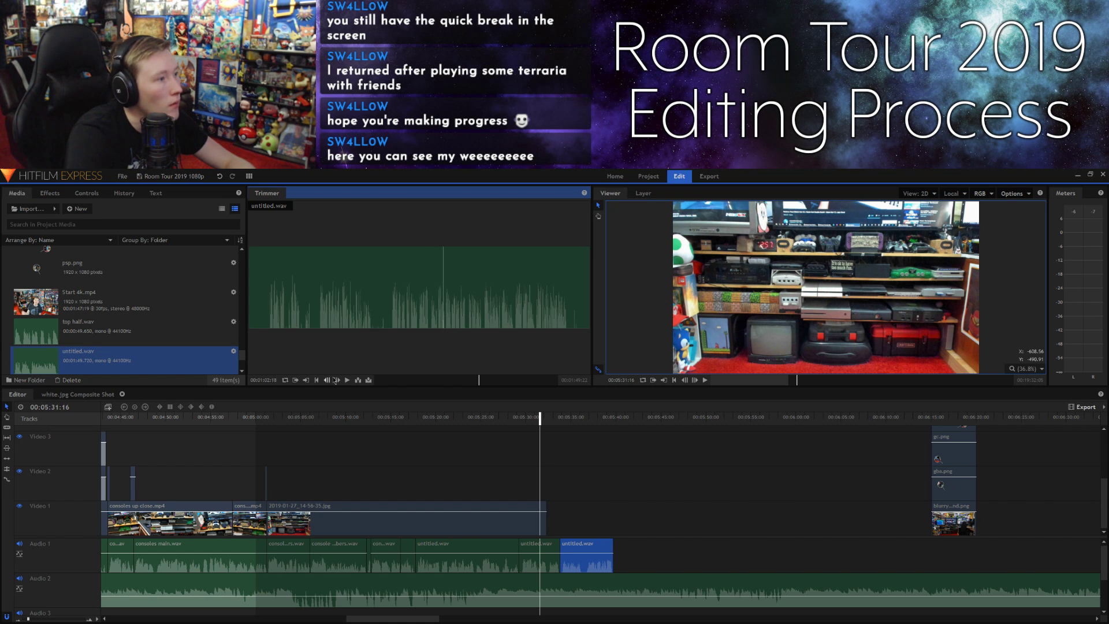
left_click(471, 382)
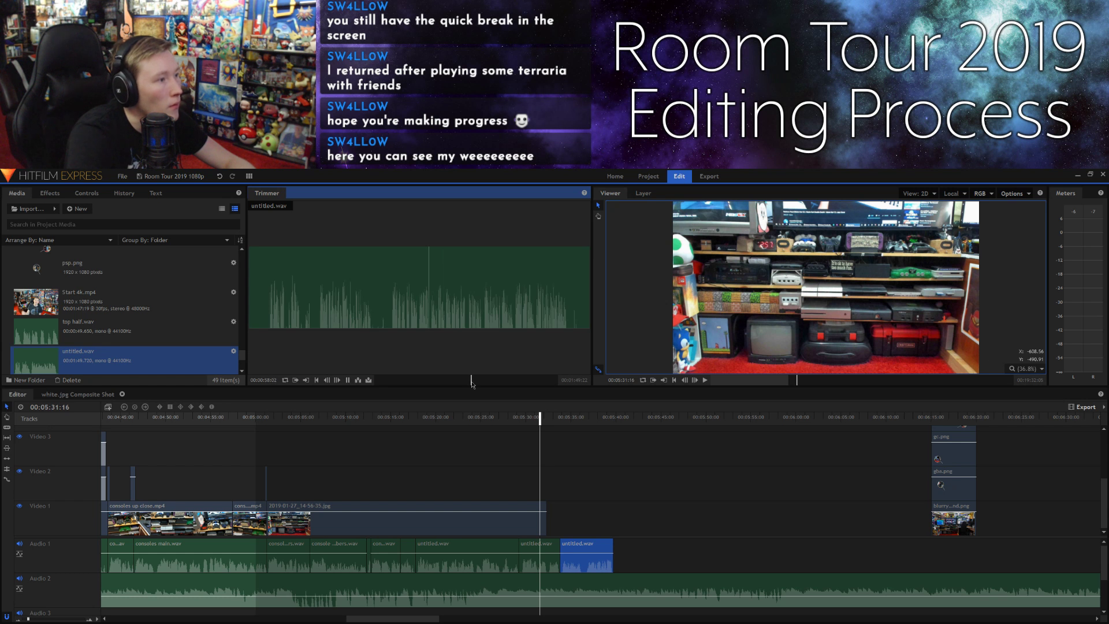
key("space")
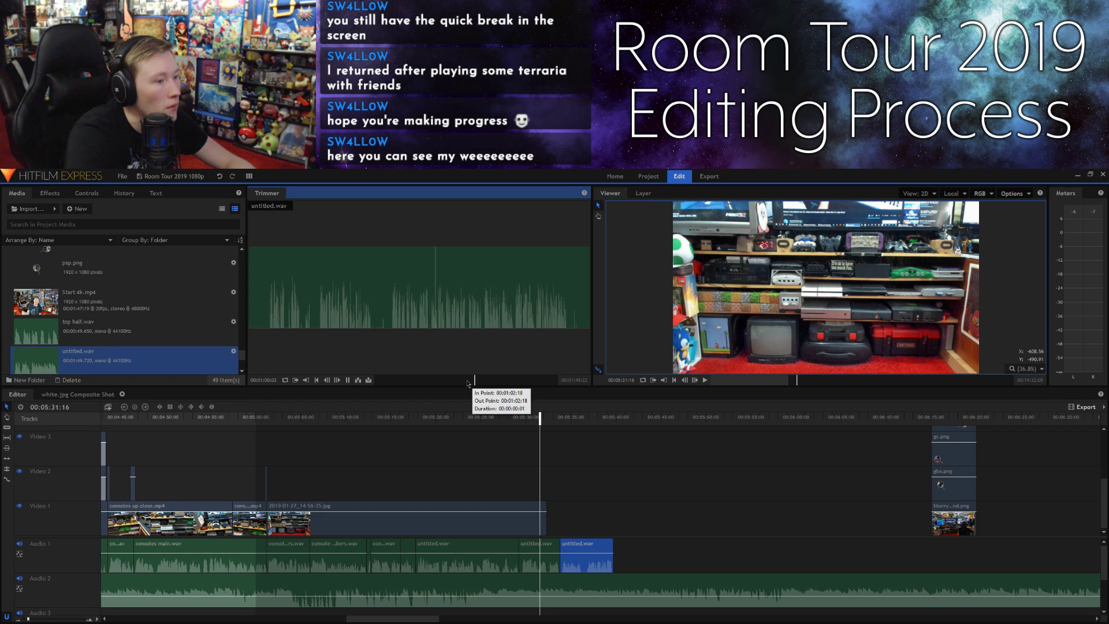
left_click(468, 382)
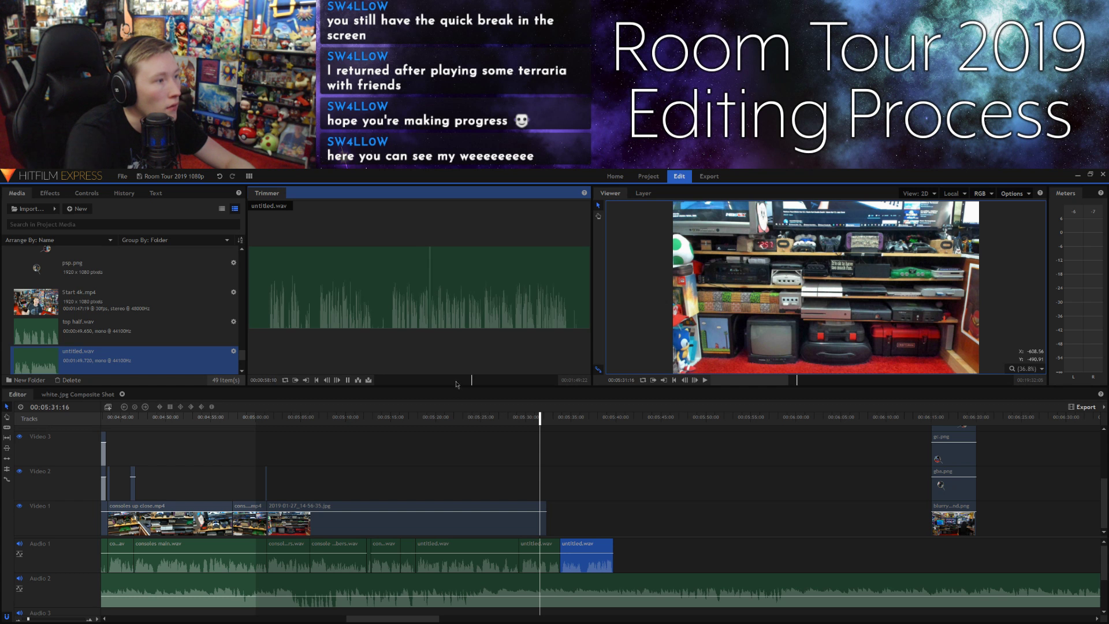
left_click(296, 381)
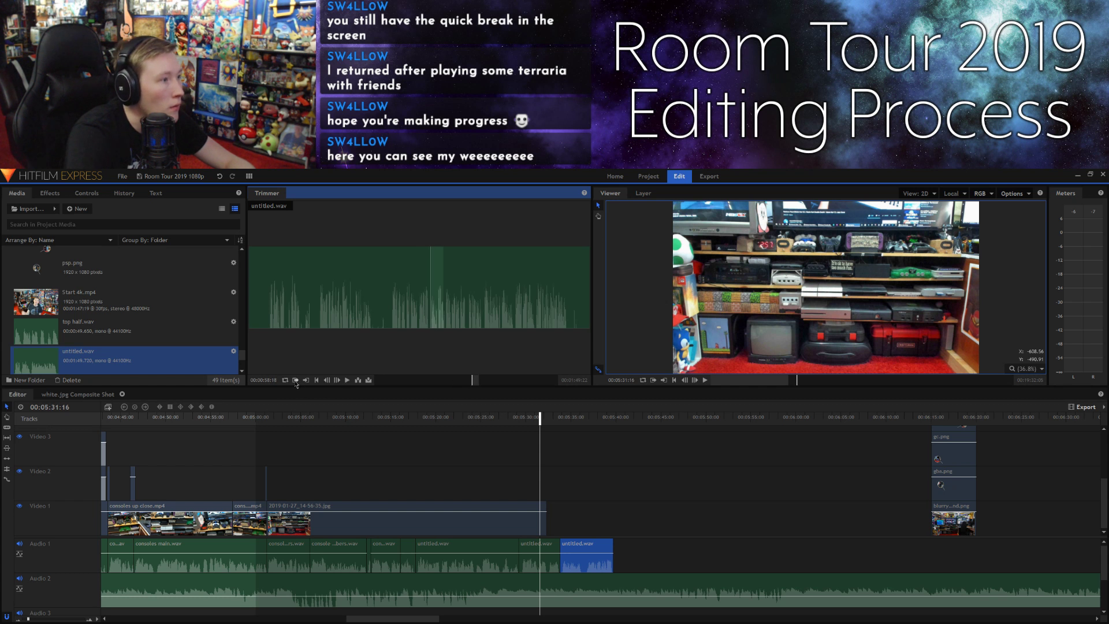
left_click_drag(446, 309, 623, 543)
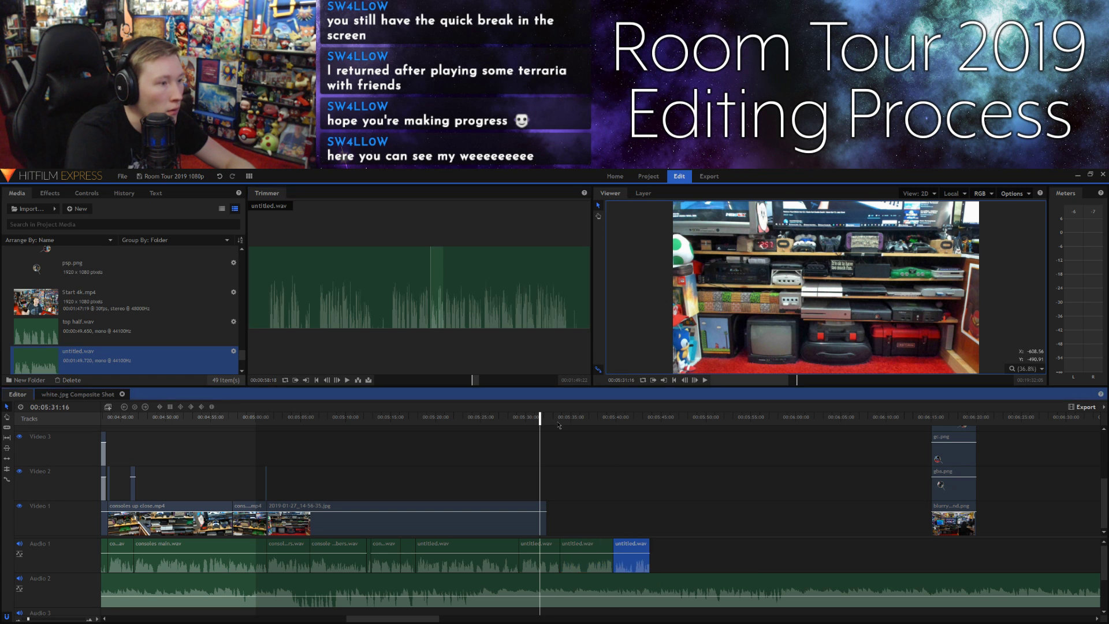
Step: Split the second-to-last untitled.wav clip at 5:36:10, trim the pause after the cut, and close the gap with the clips behind it
key("space")
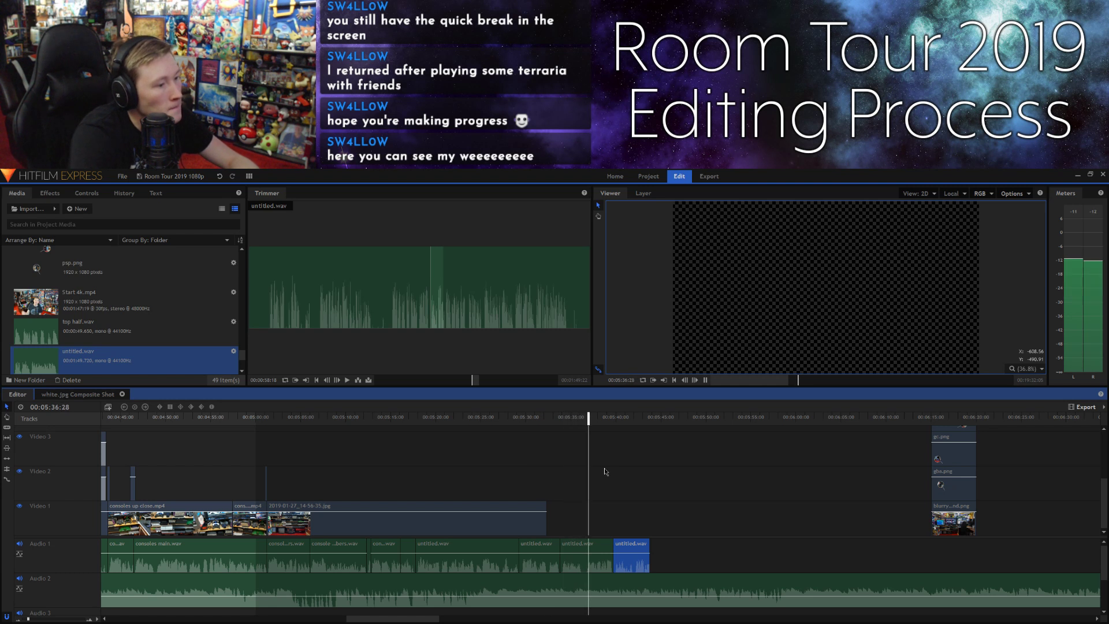
left_click_drag(599, 420, 581, 420)
left_click(598, 556)
key("ctrl+shift+d")
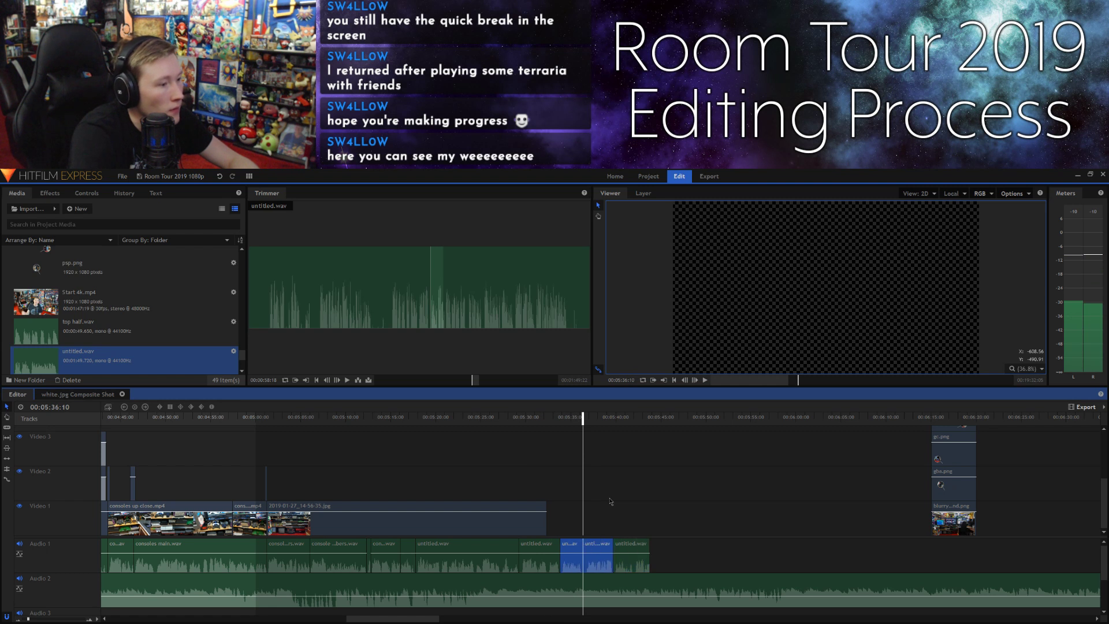
key("space")
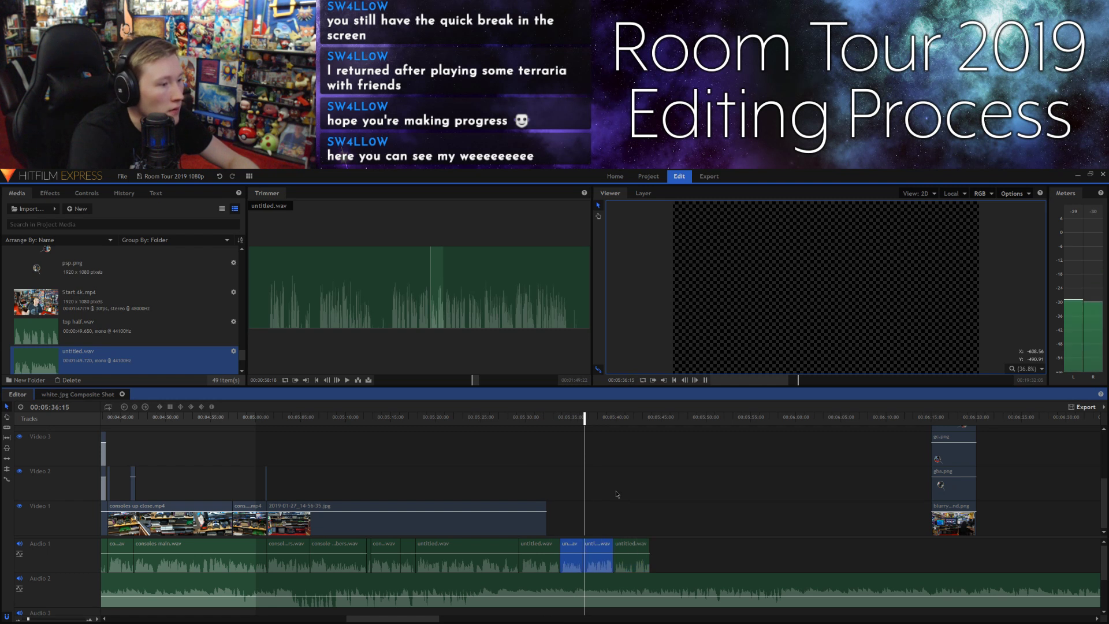
left_click(599, 552)
left_click_drag(678, 557, 593, 569)
key("space")
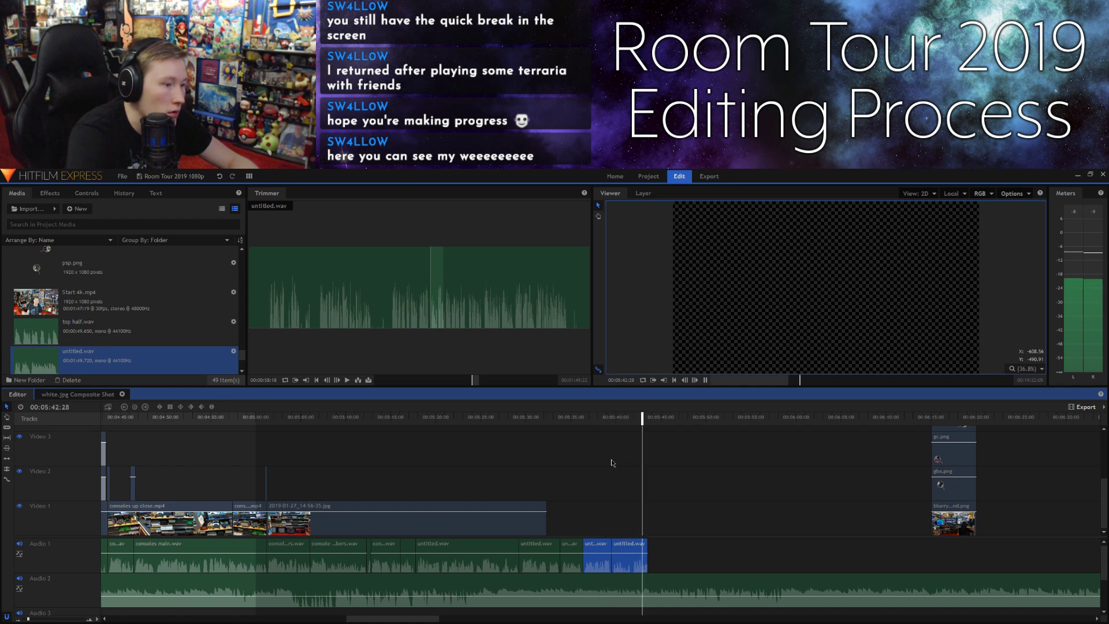
key("space")
Step: Mark untitled.wav from about 1:03 to 1:10 in the Trimmer and place the segment on Audio 1 starting at 5:43:16
left_click(482, 352)
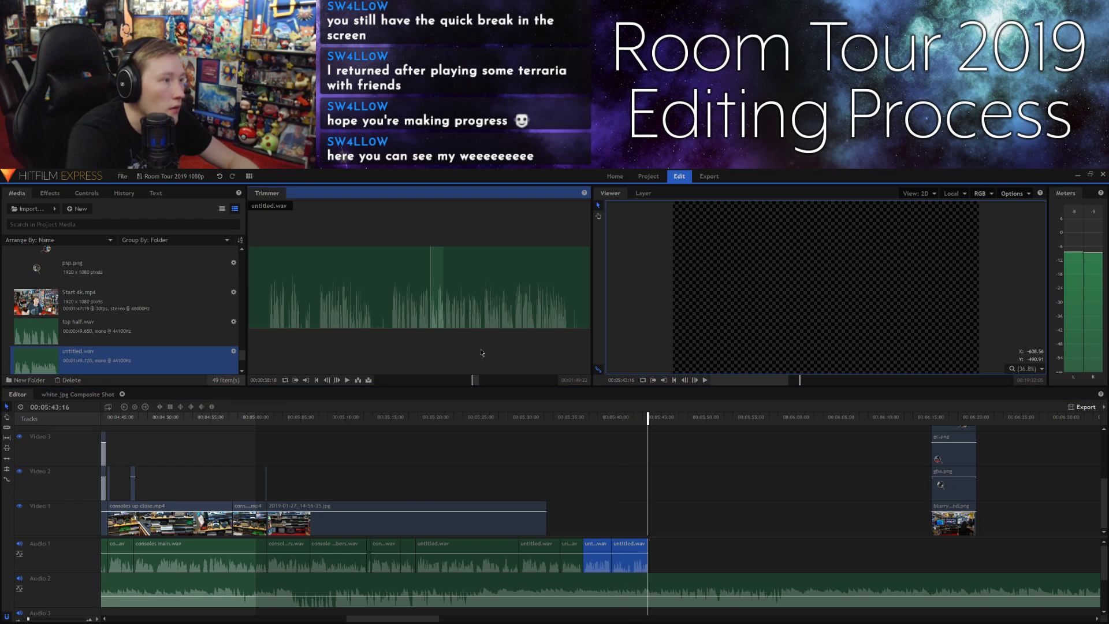
left_click(479, 381)
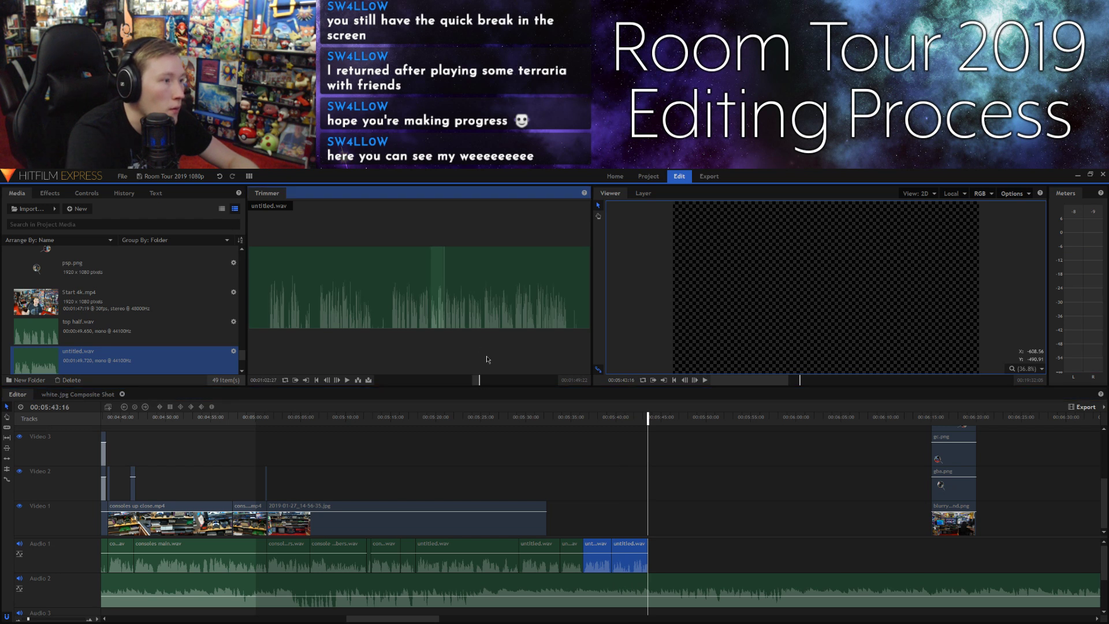
key("space")
left_click(296, 380)
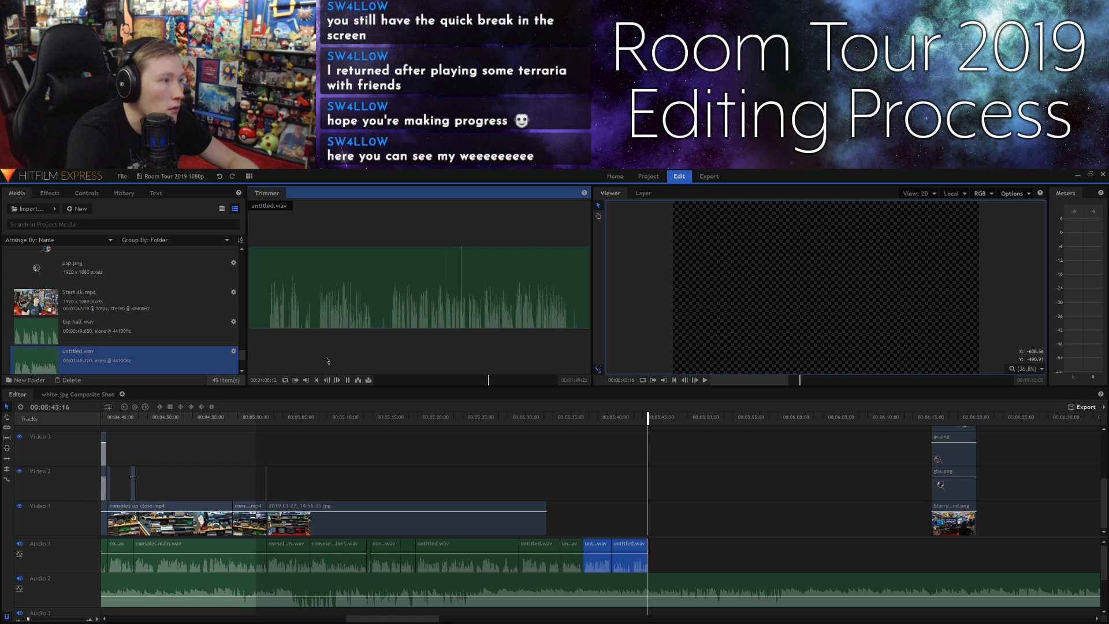
left_click(490, 380)
key("space")
left_click(307, 381)
left_click_drag(455, 295, 650, 548)
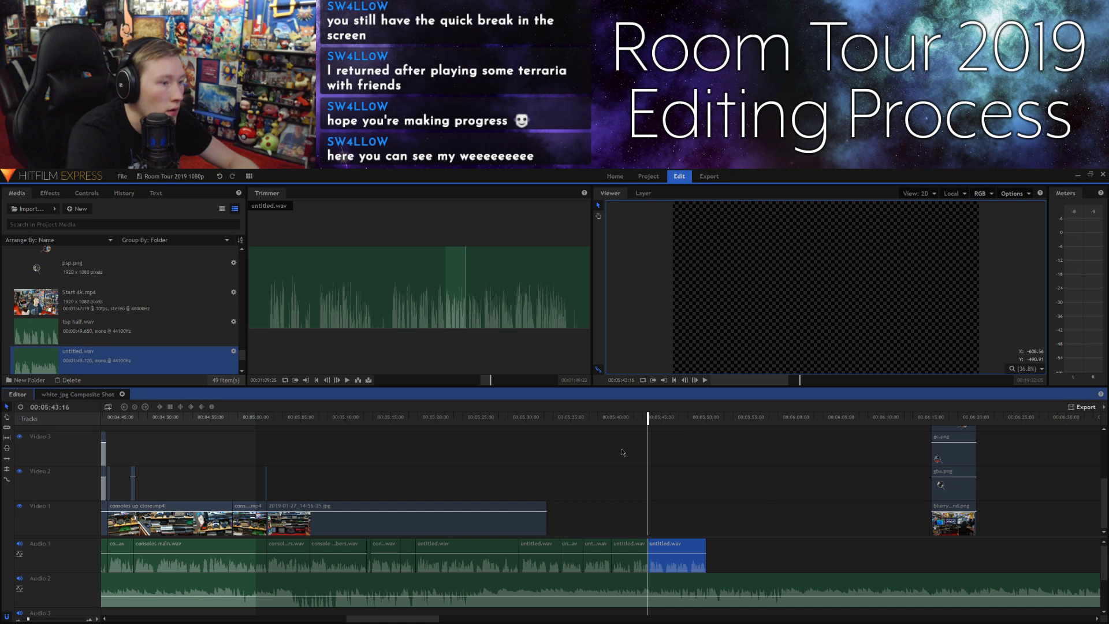
Step: Mark untitled.wav from about 1:10 to 1:15 in the Trimmer and append the segment to the narration on Audio 1
left_click(482, 366)
key("space")
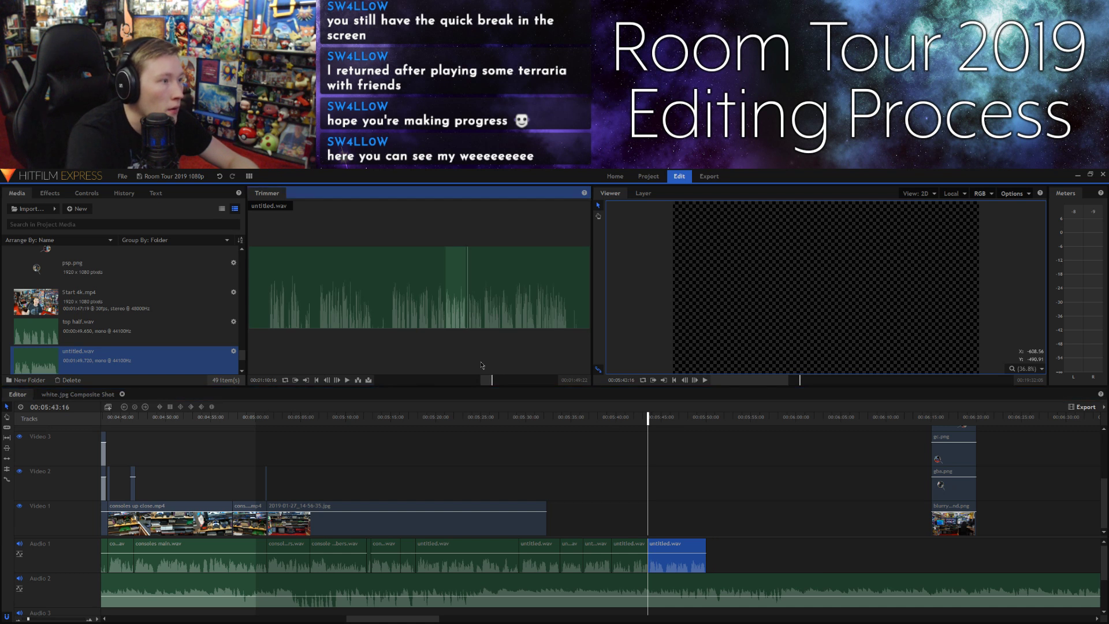
left_click(296, 380)
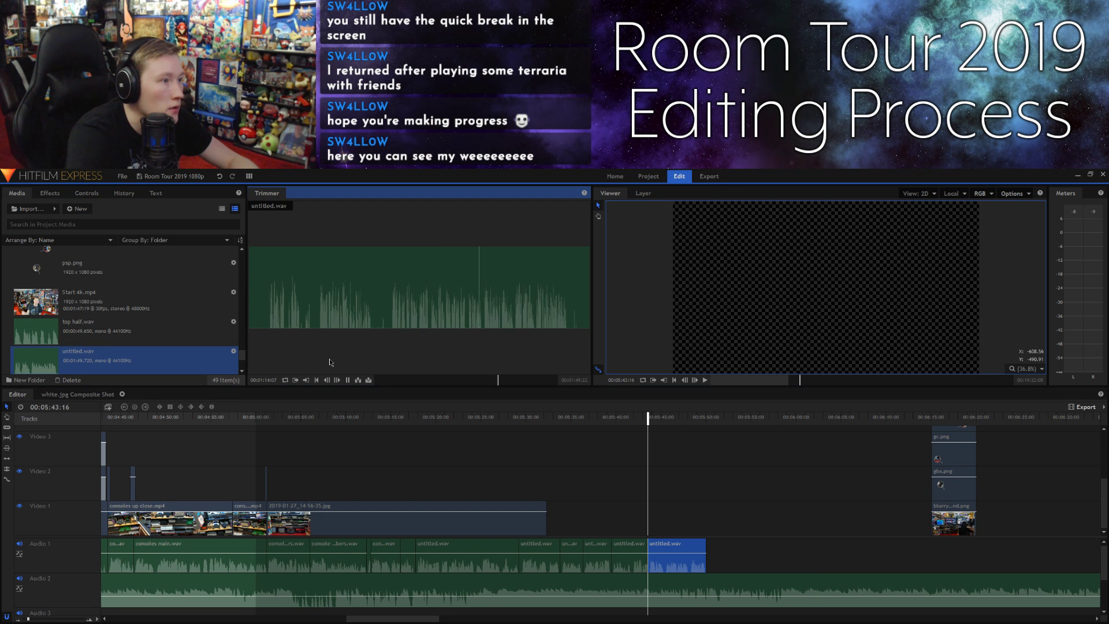
left_click(306, 382)
left_click_drag(468, 319, 708, 555)
Step: Mark untitled.wav from about 1:15 to 1:25 in the Trimmer and append the segment to the narration on Audio 1
left_click(486, 363)
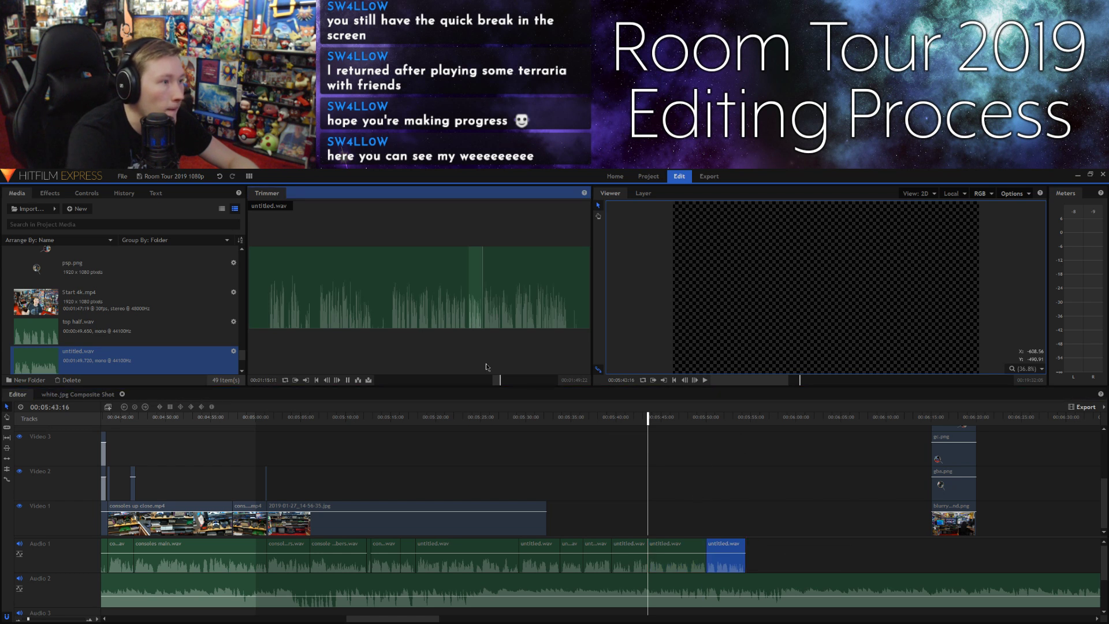
left_click(295, 380)
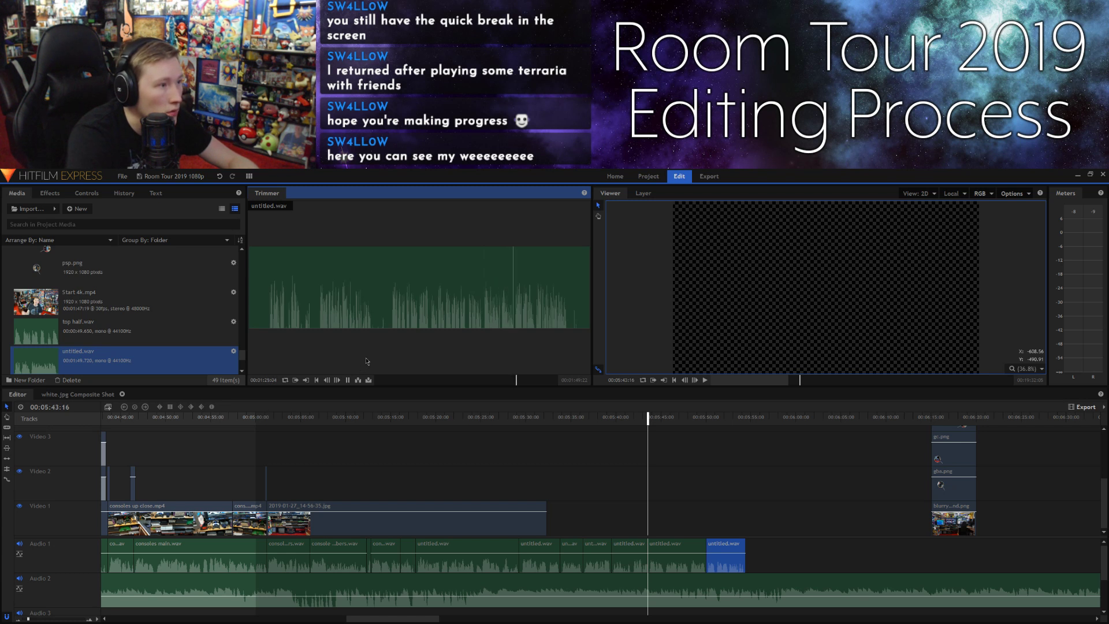
left_click(307, 380)
left_click_drag(498, 294, 747, 557)
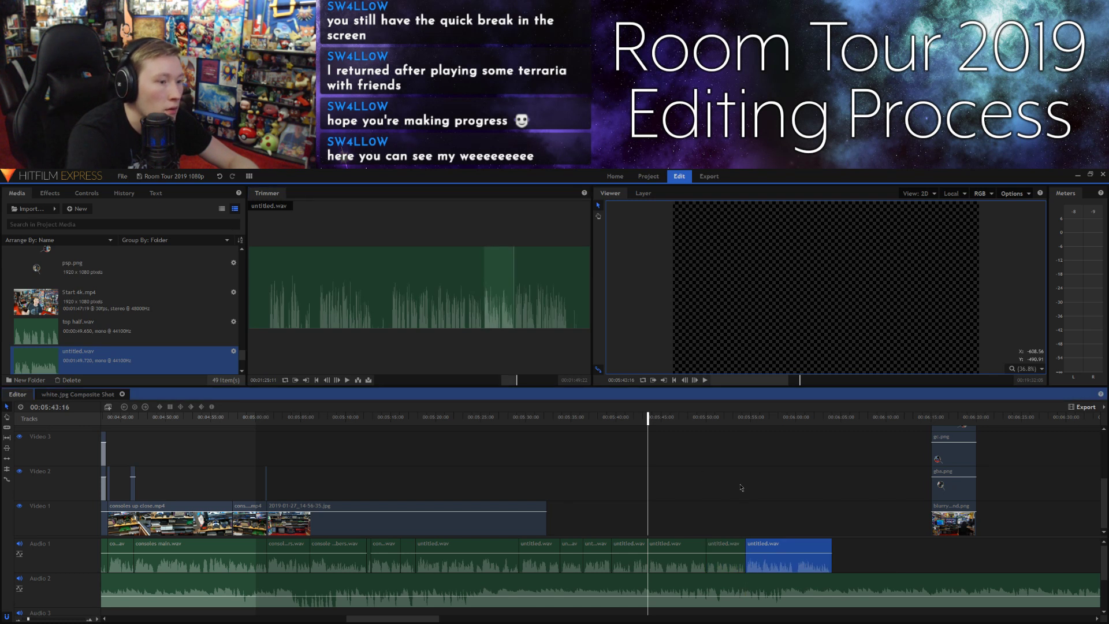
Step: Move the overlay image stack, including the upper video tracks, further along to start at about 6:29, and play the narration briefly from 5:43:16
left_click_drag(921, 518, 988, 433)
left_click_drag(942, 495, 1063, 495)
scroll(988, 495, "up", 2)
scroll(951, 483, "up", 1)
left_click_drag(901, 474, 1048, 455)
left_click(887, 482)
scroll(864, 505, "down", 3)
scroll(862, 500, "down", 1)
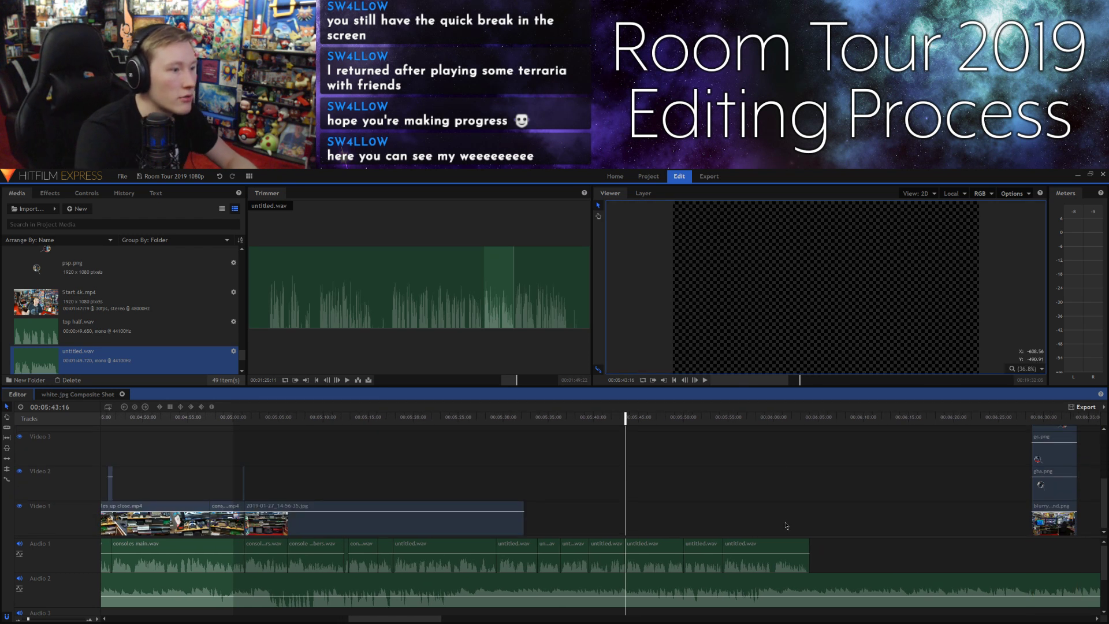
scroll(686, 617, "right", 3)
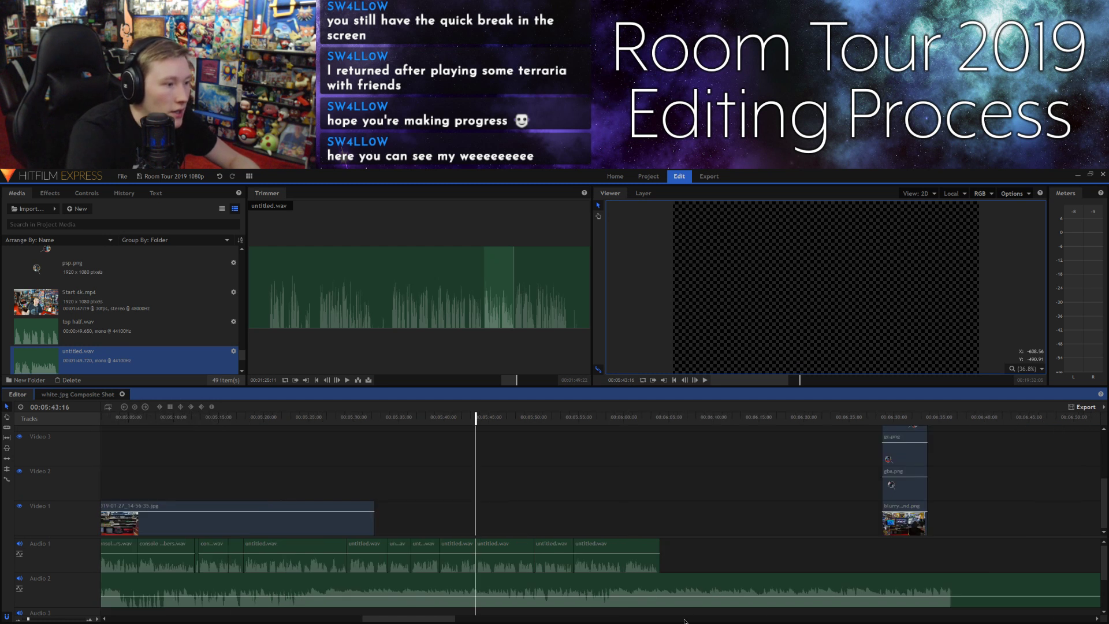
key("space")
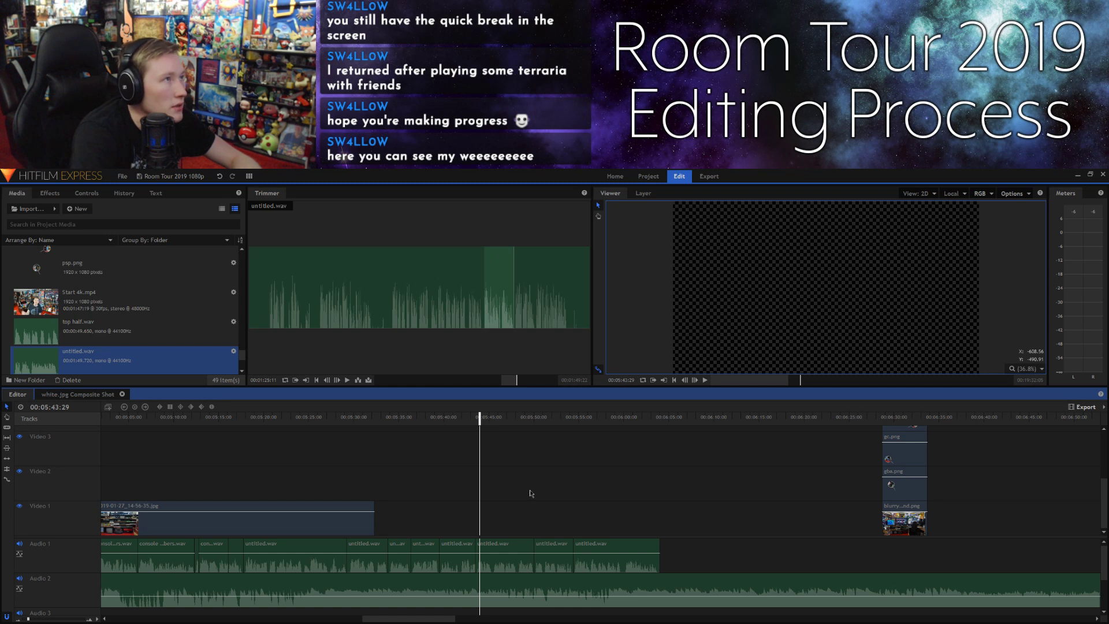
key("space")
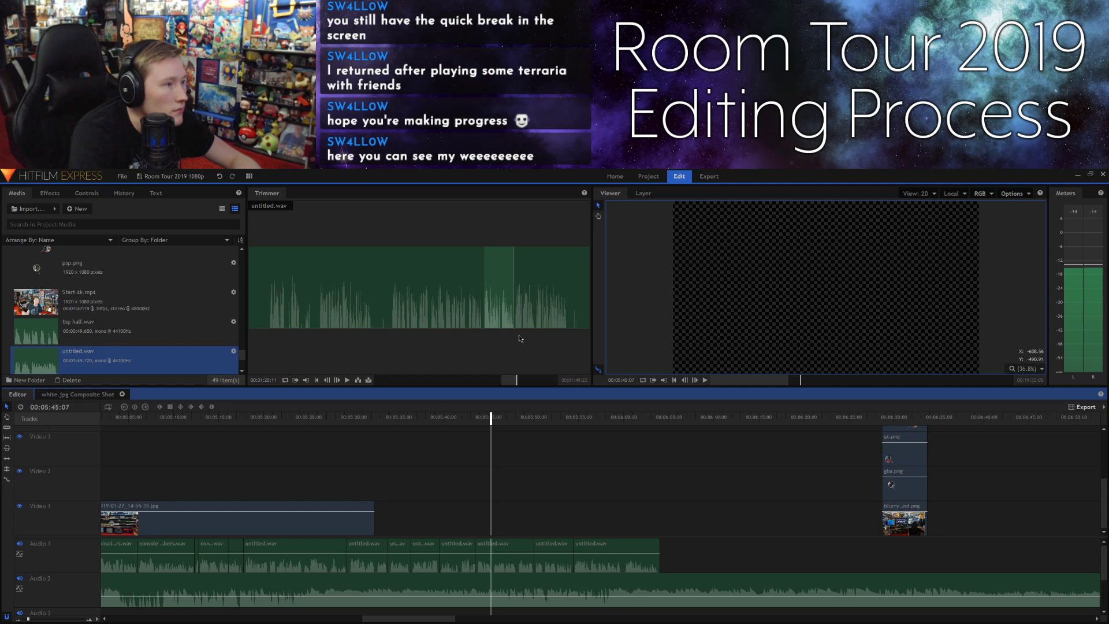
Step: Mark untitled.wav from about 1:26 to 1:32 in the Trimmer, append the segment to the narration on Audio 1, and play the timeline briefly
left_click(529, 355)
key("space")
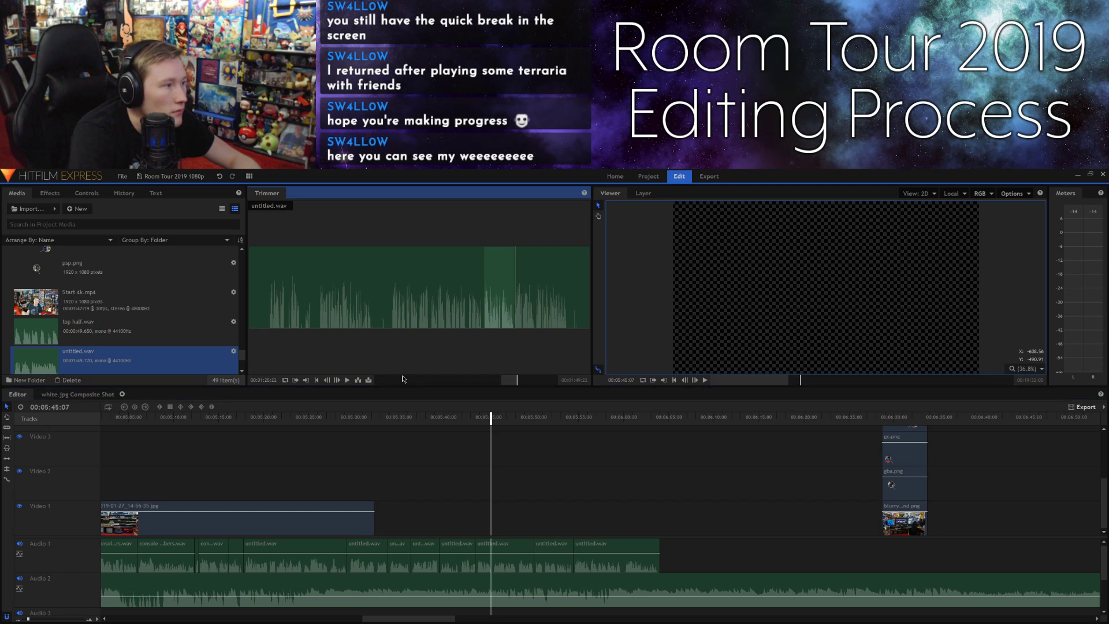
left_click(294, 380)
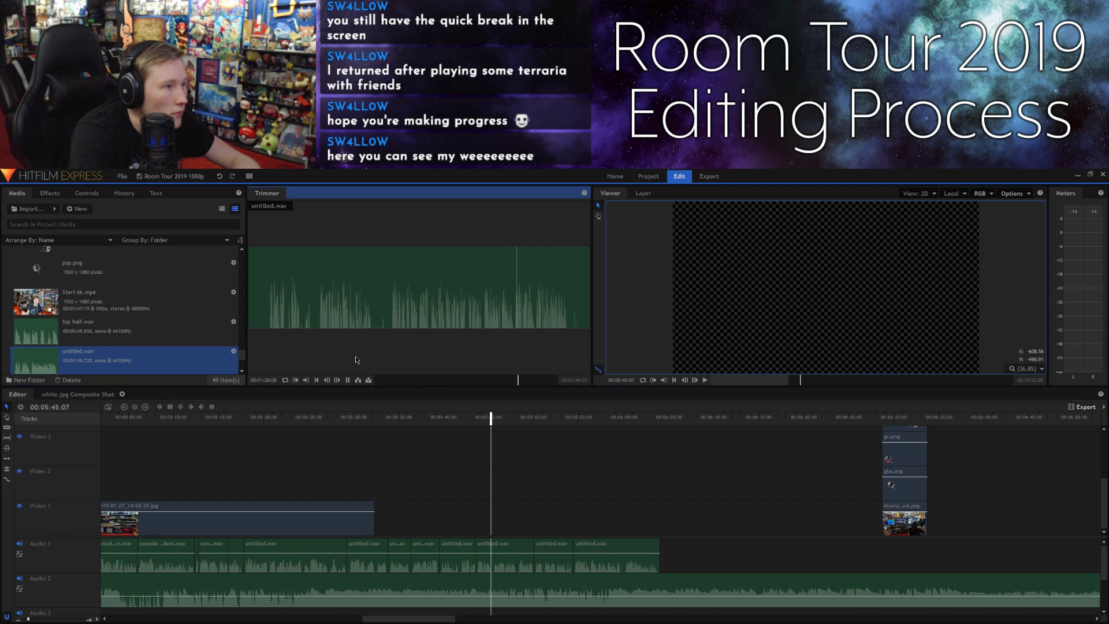
left_click_drag(521, 380, 518, 386)
key("space")
key("space")
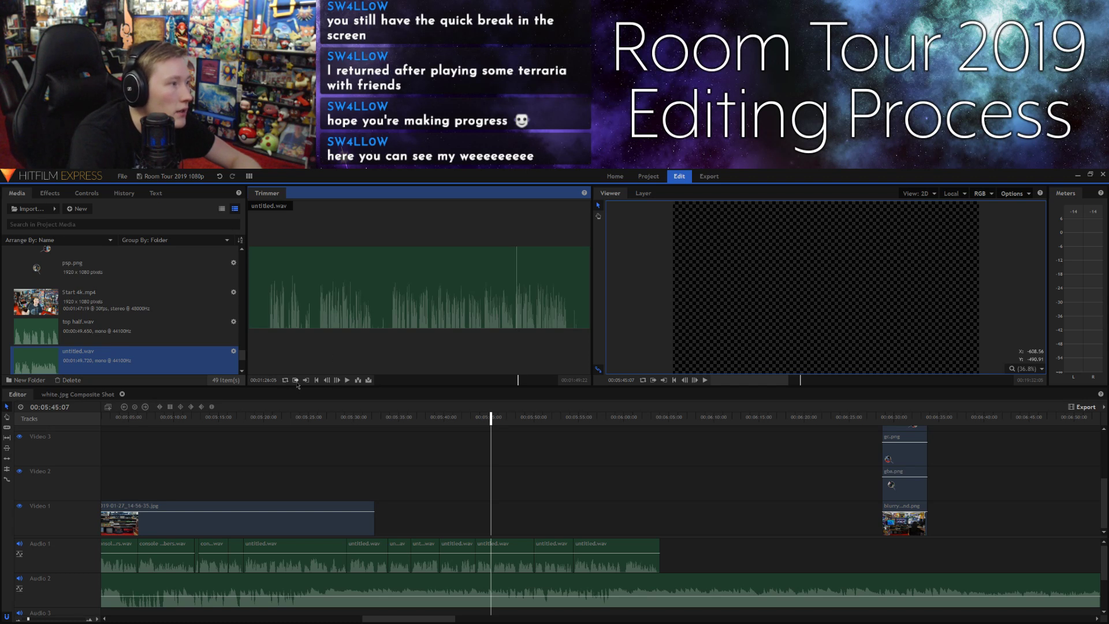
key("space")
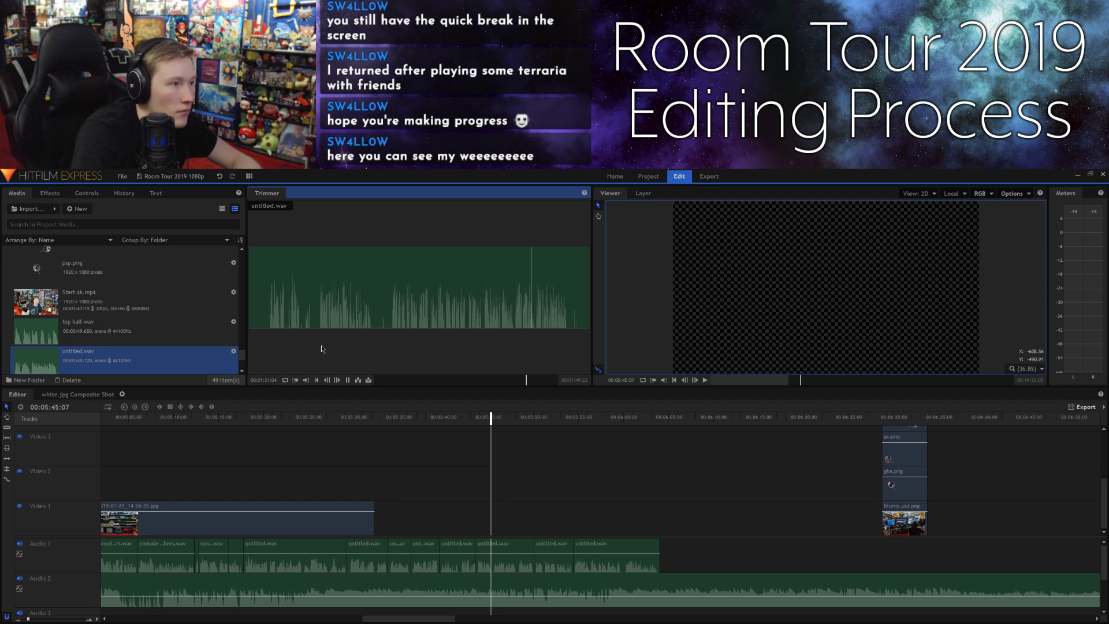
left_click(305, 380)
left_click_drag(525, 319, 665, 560)
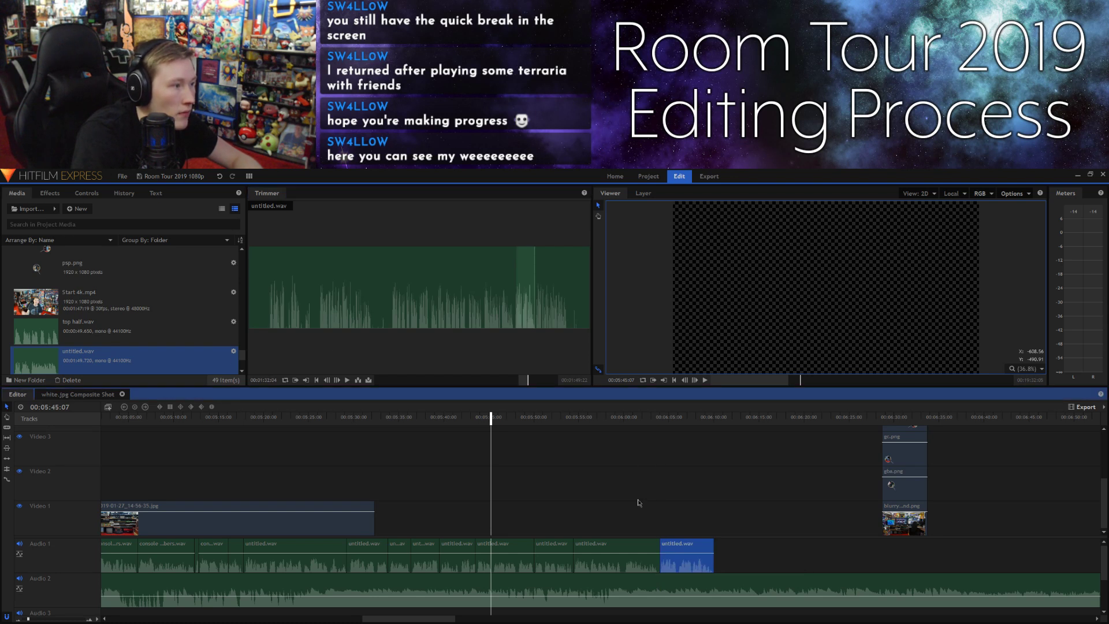
key("space")
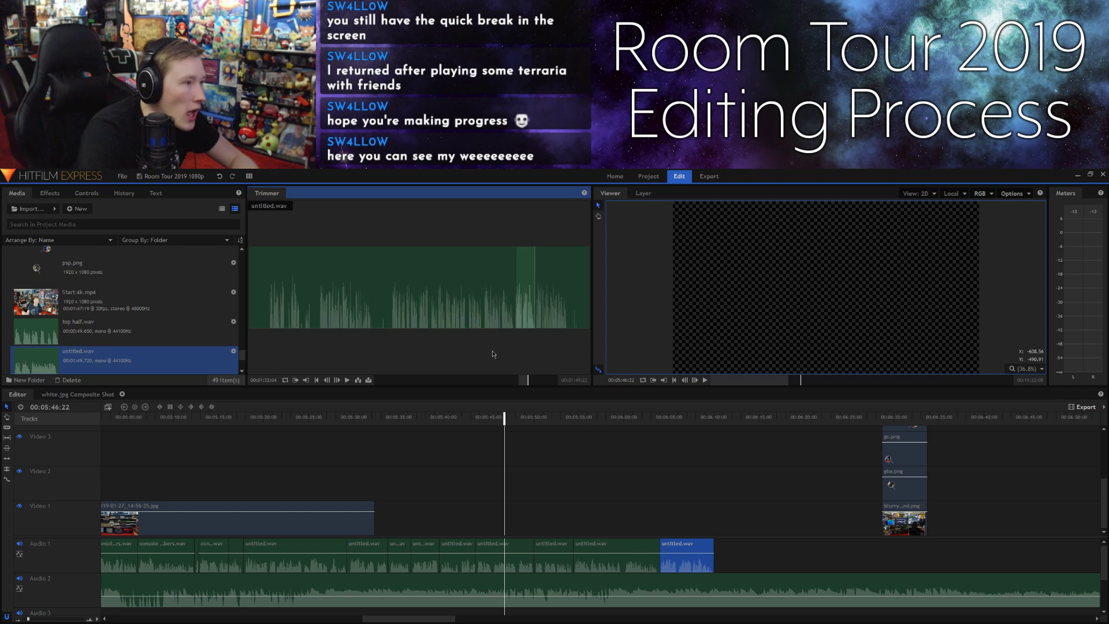
Step: Mark untitled.wav from about 1:35 to 1:42 in the Trimmer and append the segment to the narration on Audio 1
key("space")
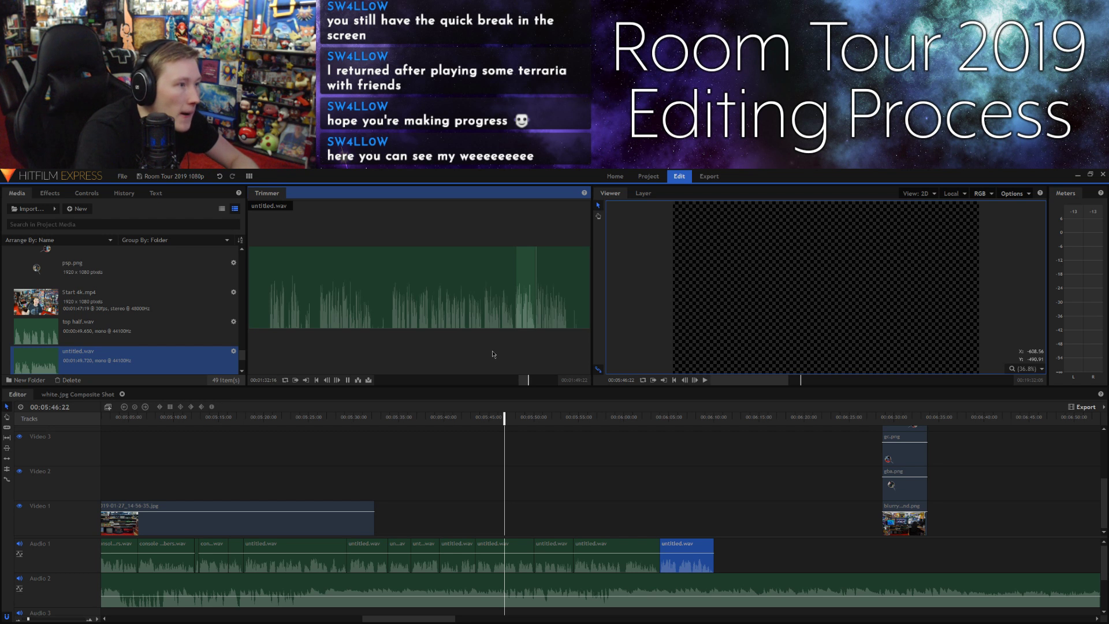
left_click(532, 382)
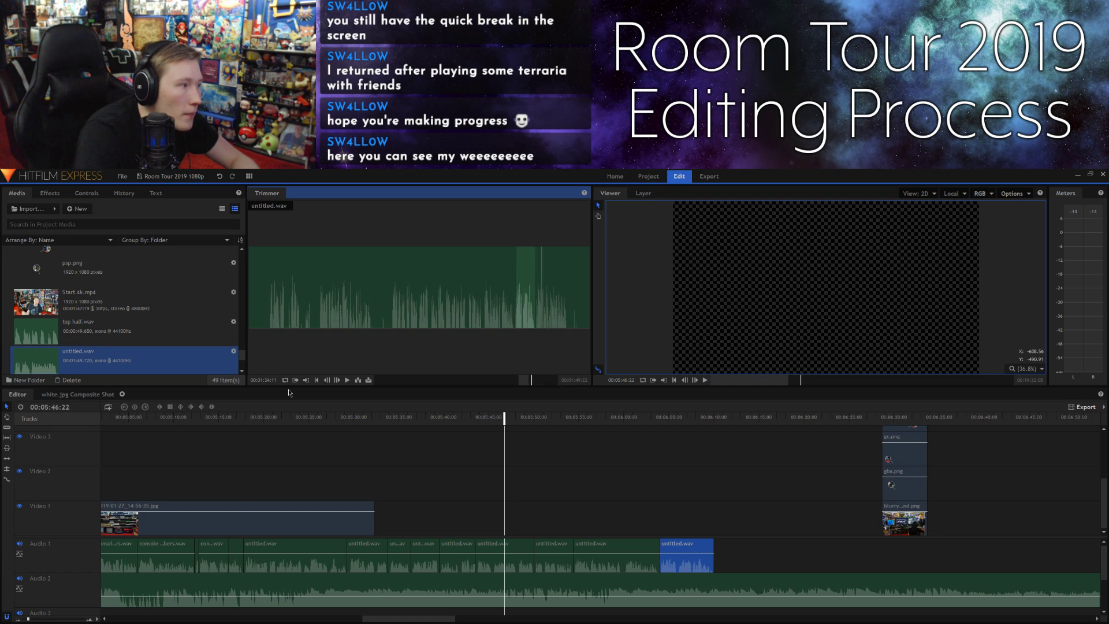
key("space")
left_click(296, 380)
key("space")
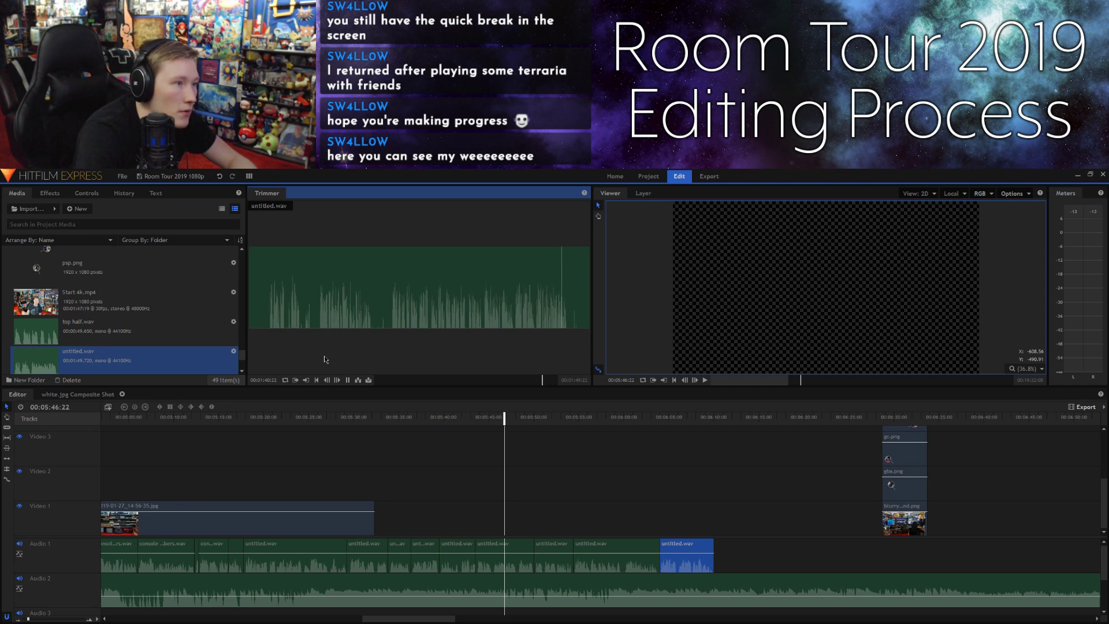
key("space")
left_click(306, 381)
left_click_drag(549, 309, 716, 554)
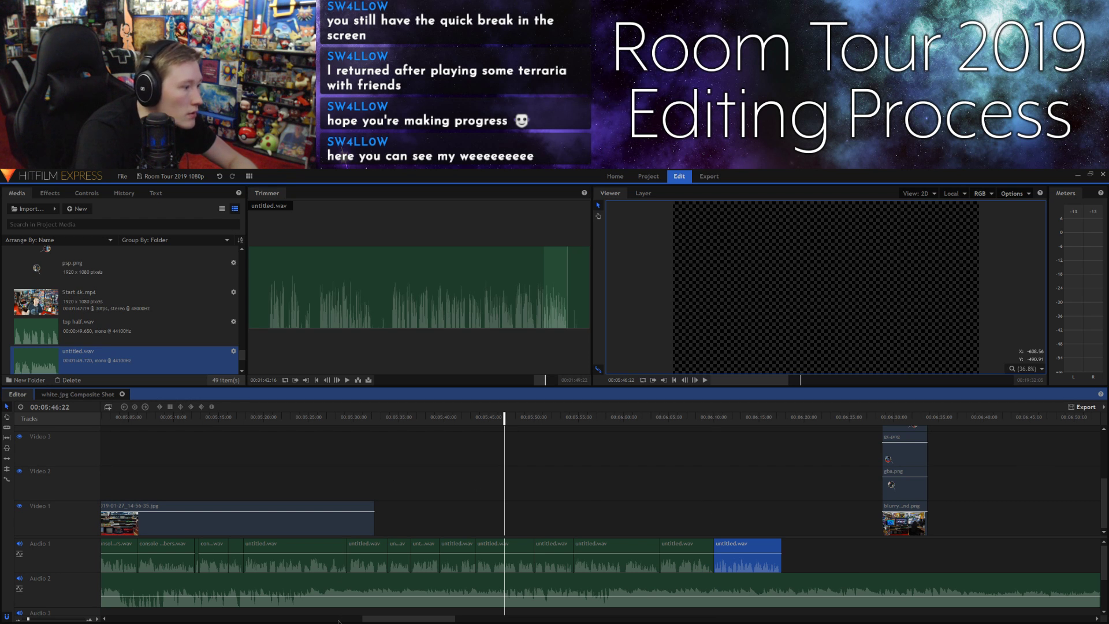
Step: Play the timeline between about 4:33 and 4:38 to find where the monitors.wav narration should be cut
scroll(339, 621, "left", 3)
left_click(511, 422)
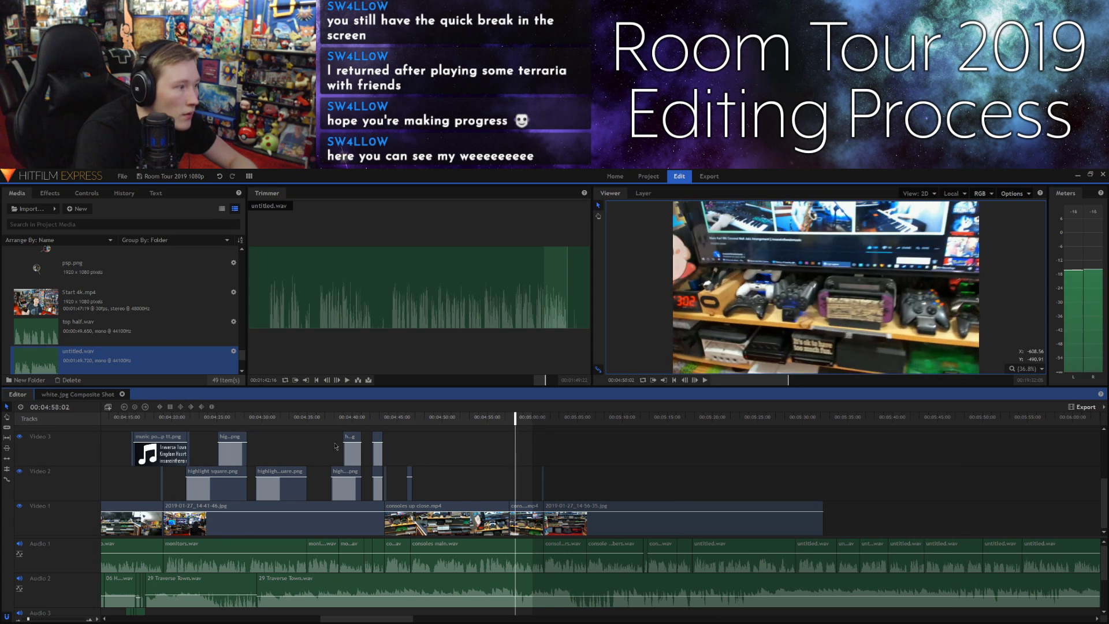
left_click(352, 422)
left_click(326, 421)
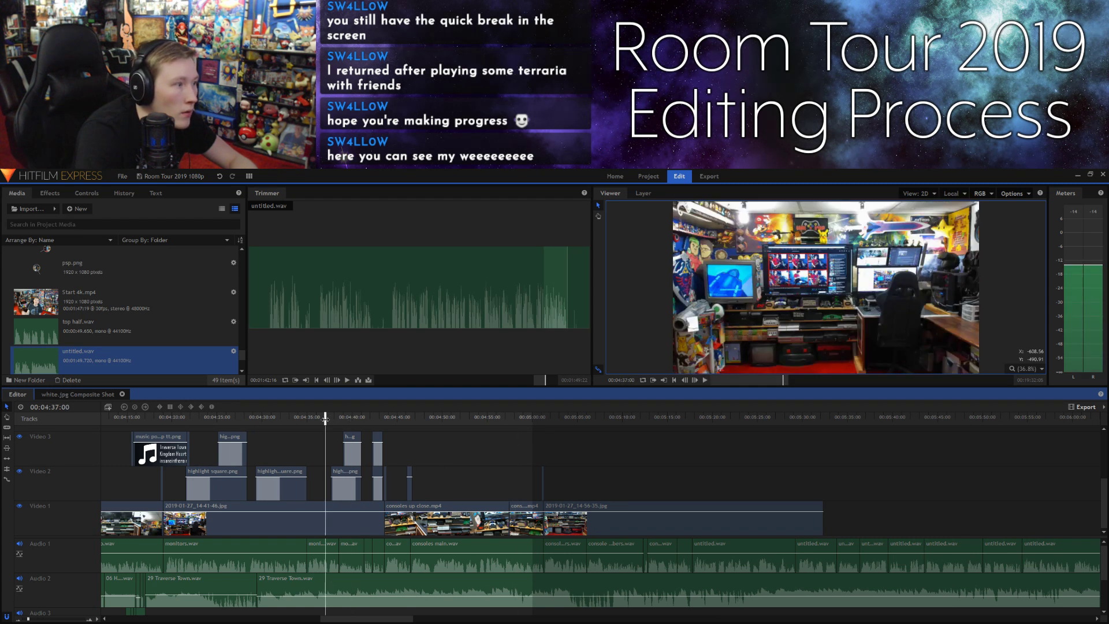
key("space")
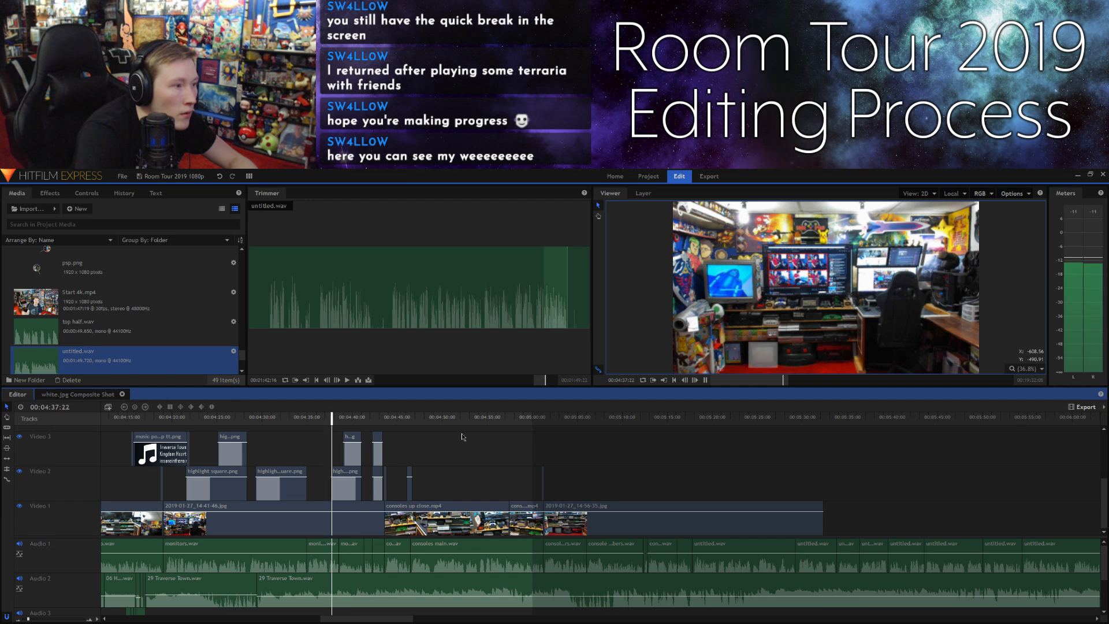
left_click(302, 423)
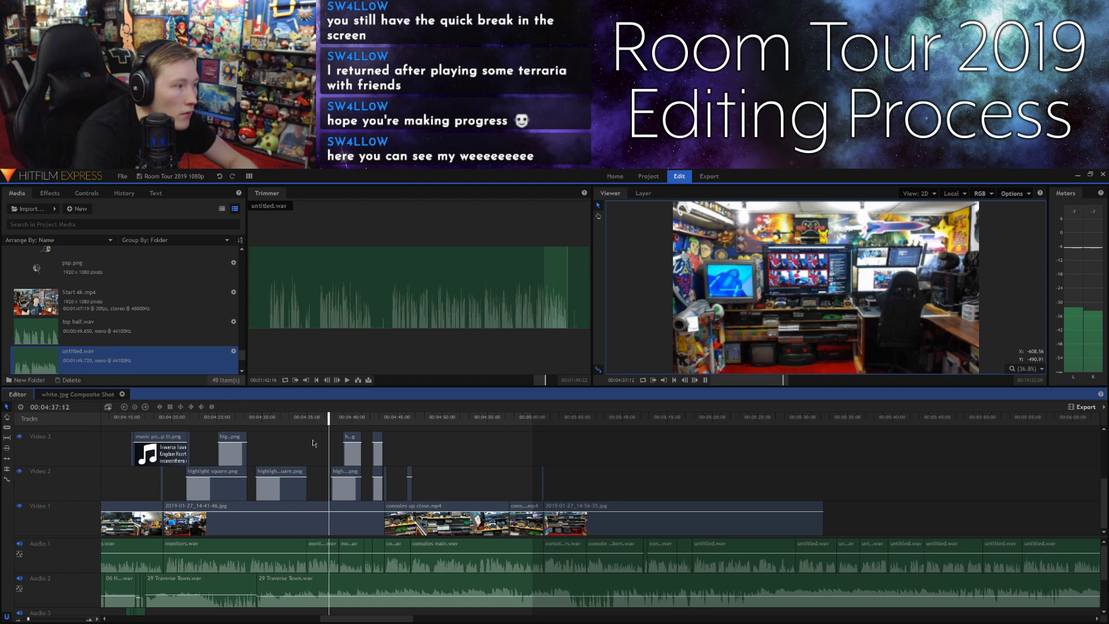
key("space")
left_click(295, 418)
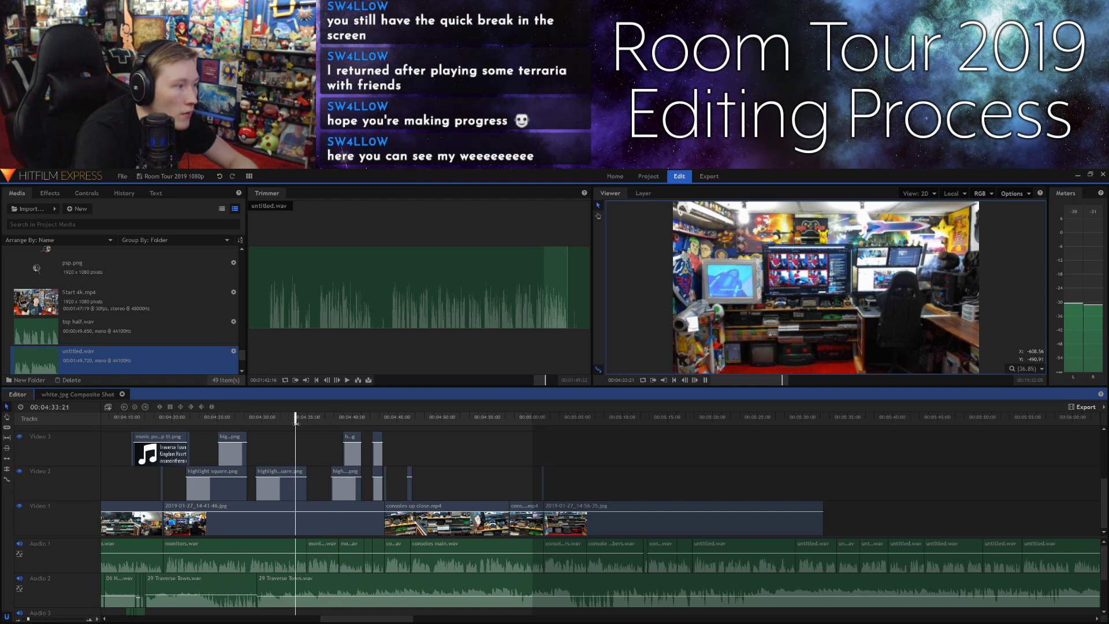
key("space")
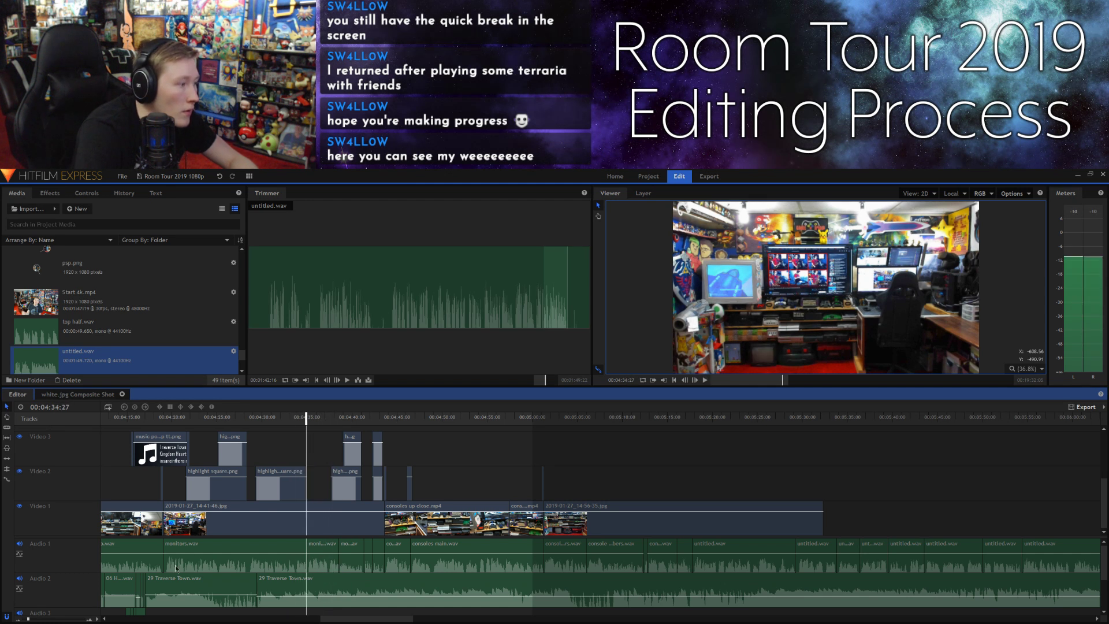
Step: Split the 2019-01-27_14-41-46.jpg clip on Video 1 at 4:34:28, aligned with the start of the next monitors.wav clip
left_click(34, 620)
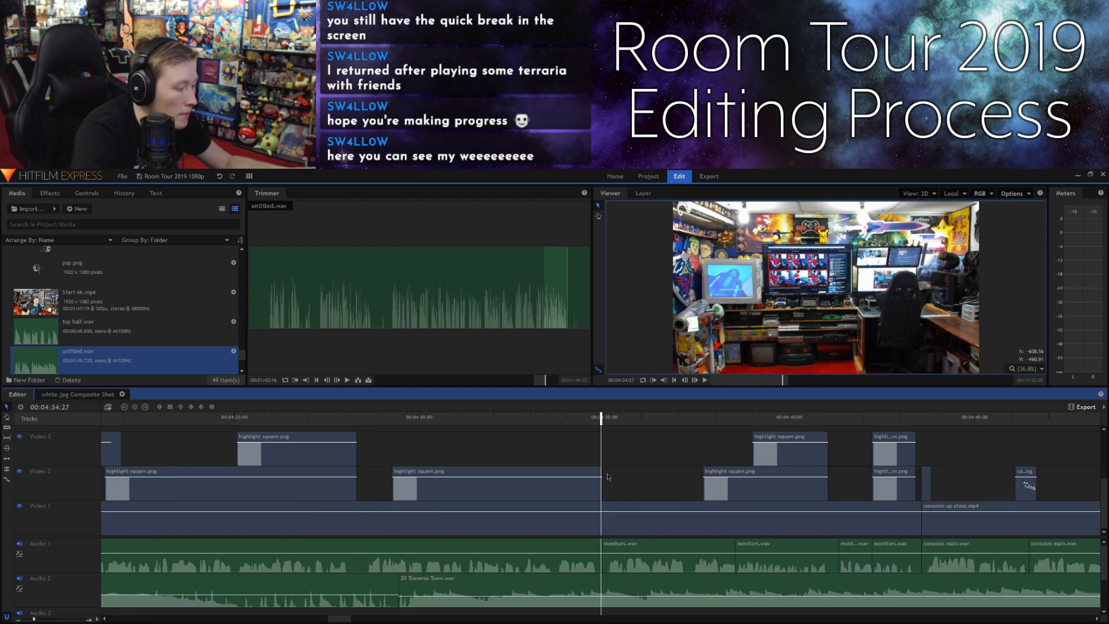
key("=")
key("=")
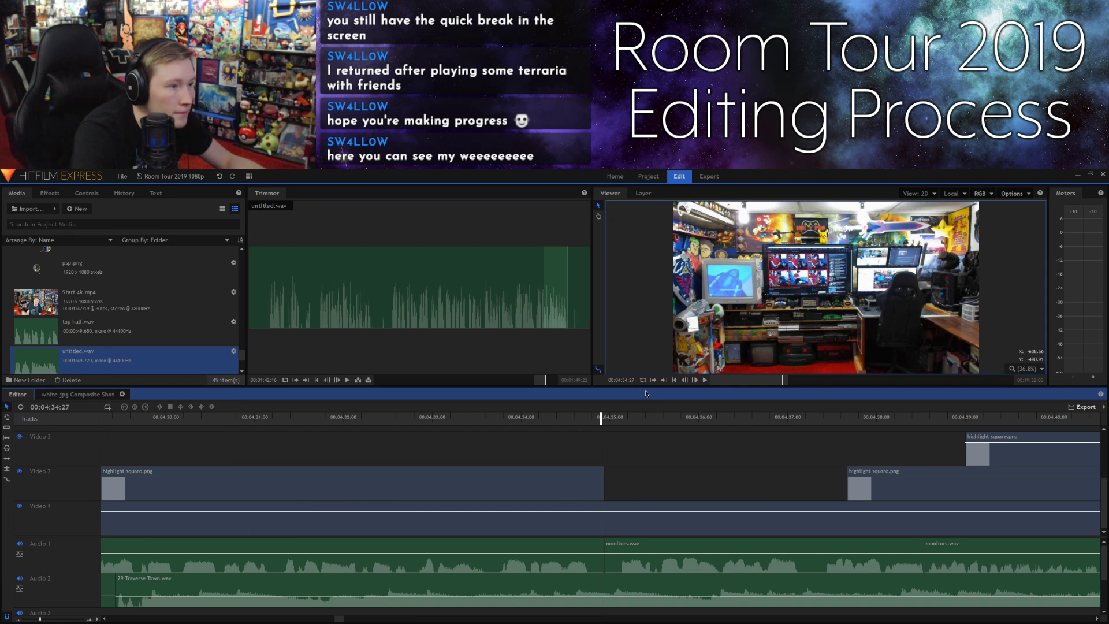
left_click(696, 381)
left_click(635, 531)
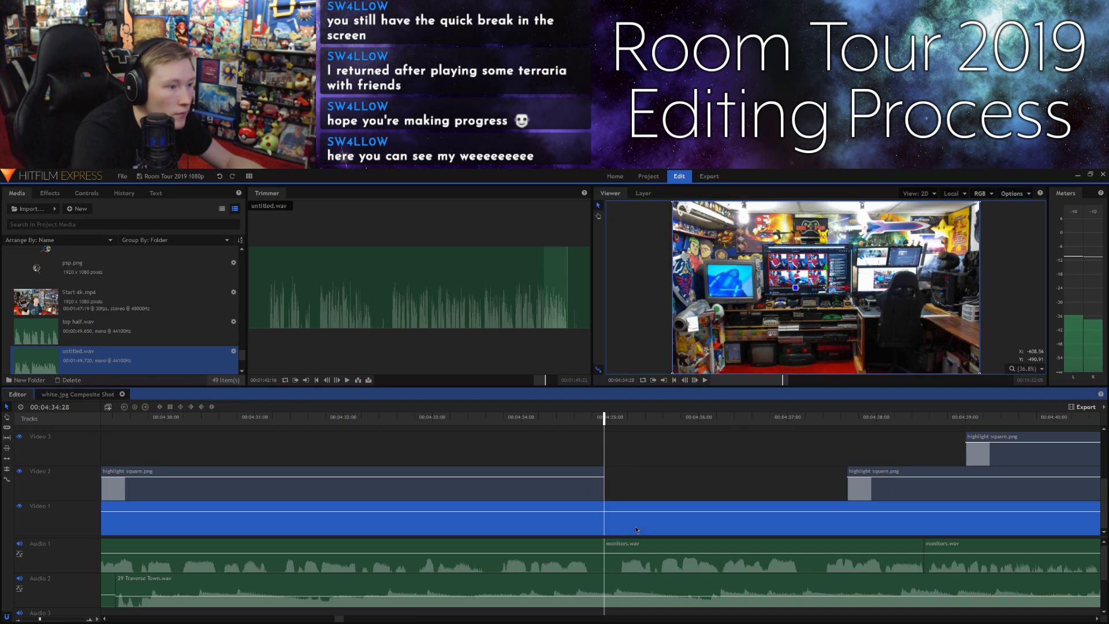
left_click(675, 473)
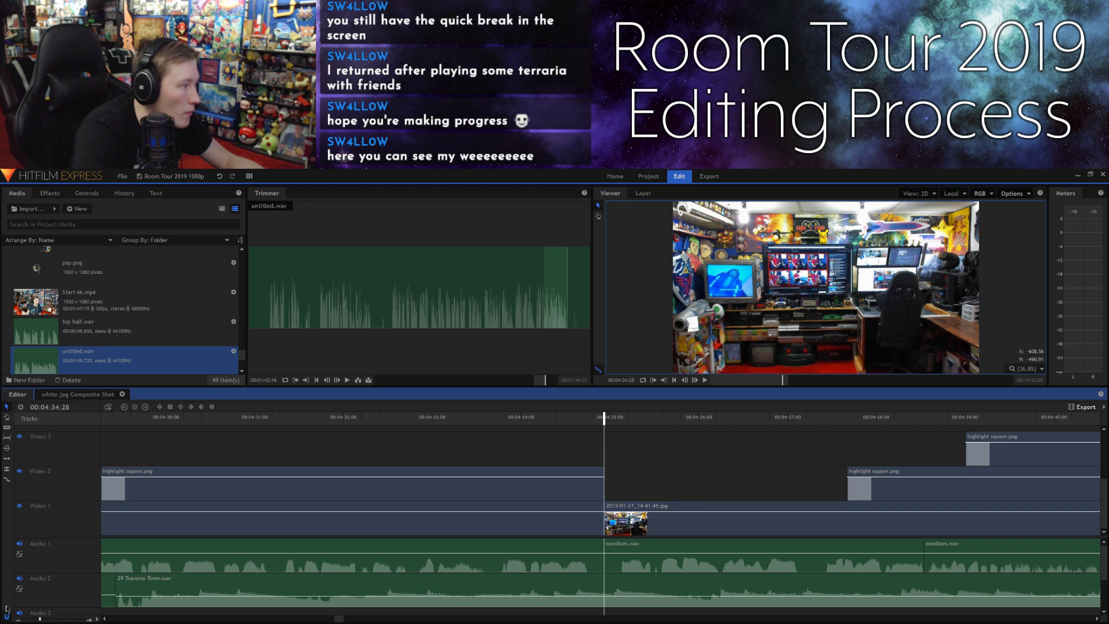
Step: Play the monitors section up to 4:43:12 and delete its Video 1 image and highlight square clips from 4:34:28 onward
left_click_drag(39, 620, 26, 620)
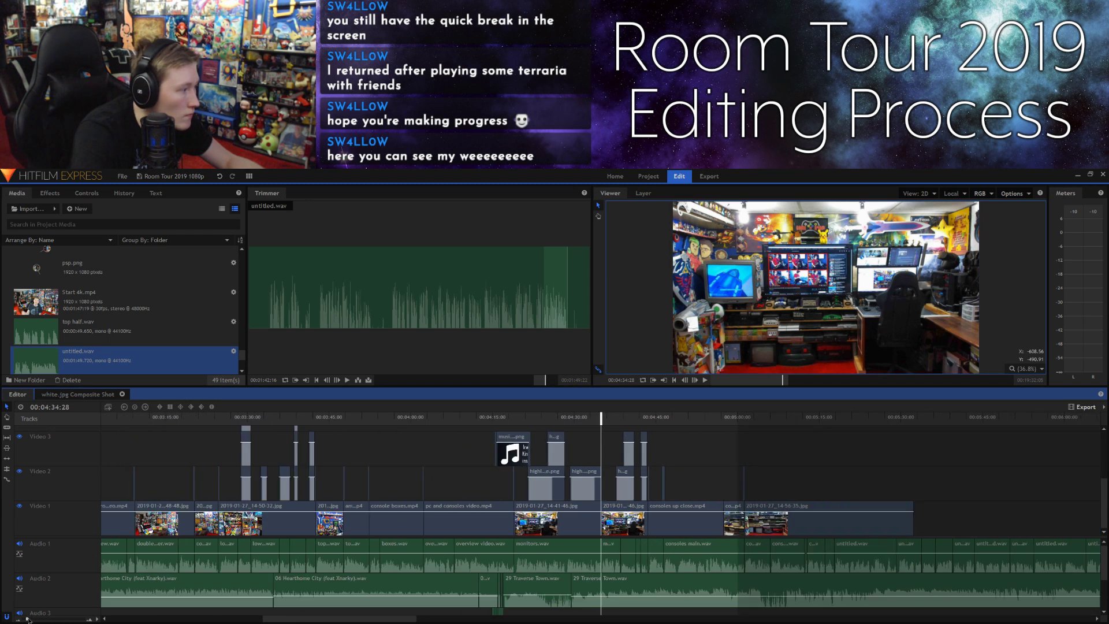
left_click_drag(27, 620, 31, 621)
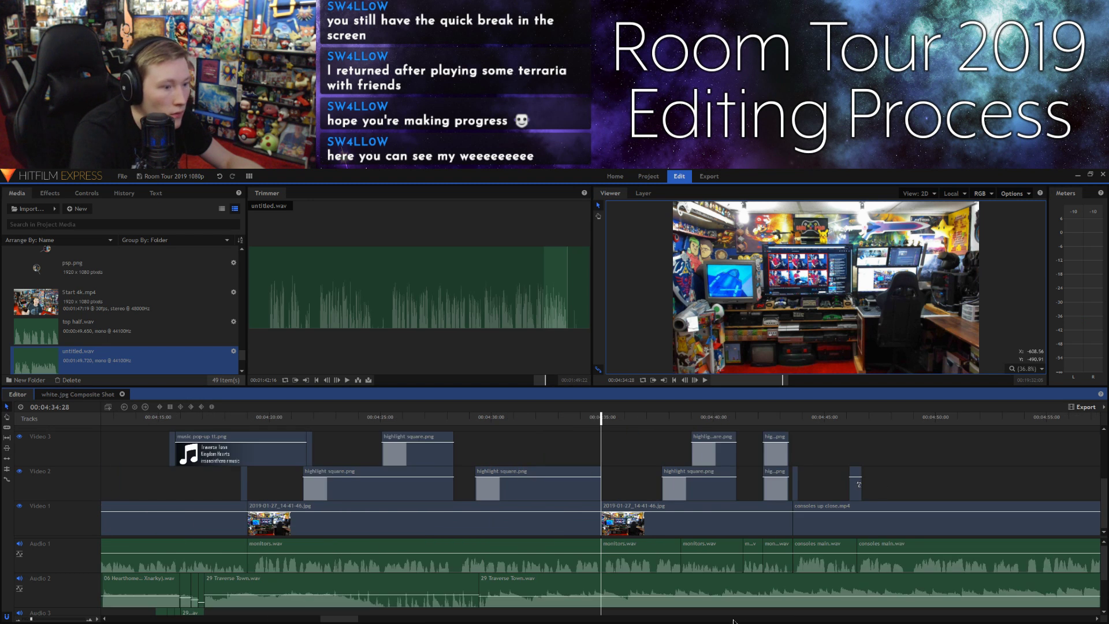
scroll(734, 621, "right", 3)
key("space")
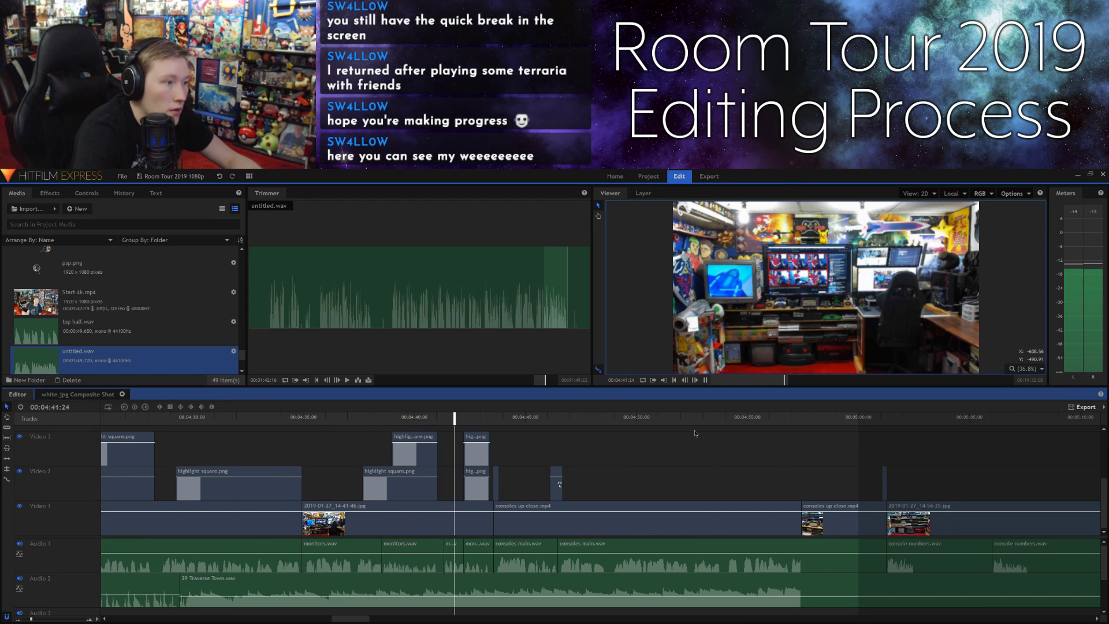
key("space")
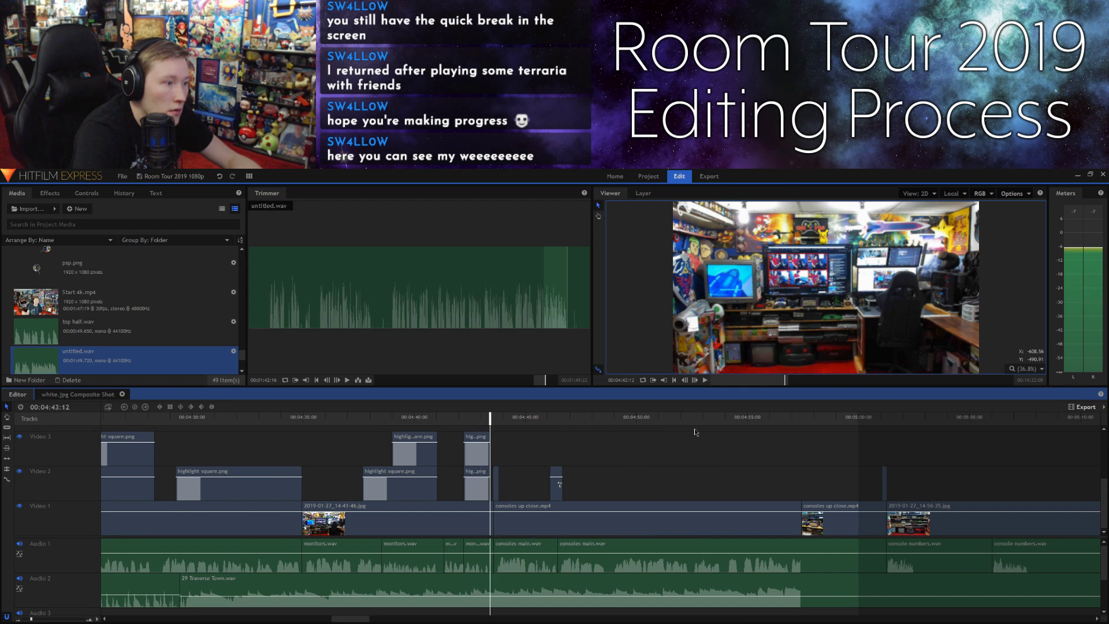
left_click(343, 550)
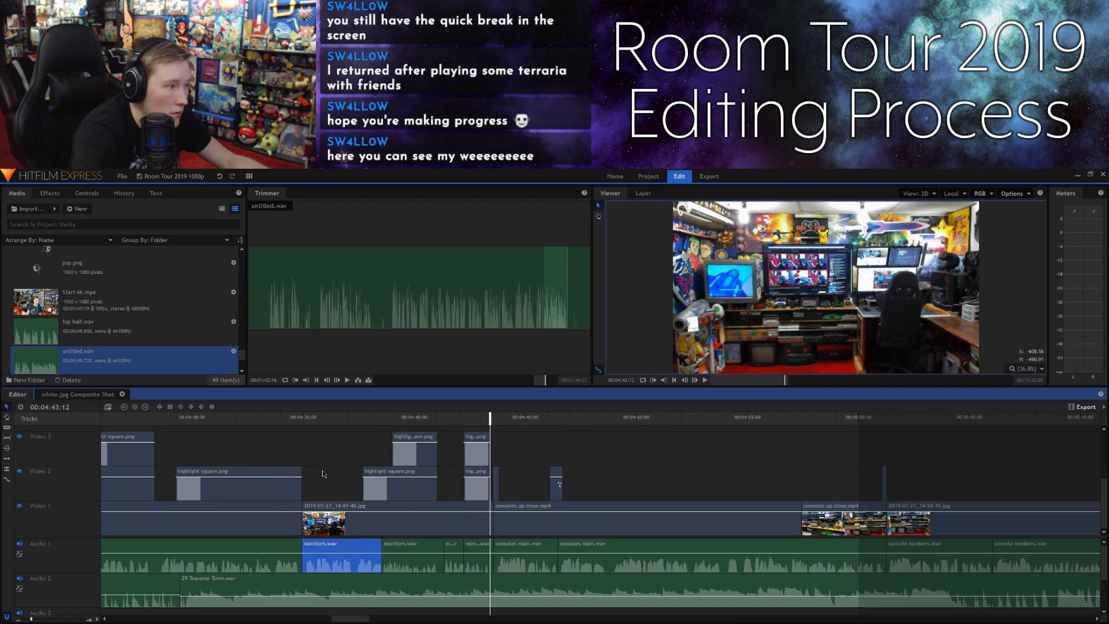
left_click_drag(316, 442, 483, 526)
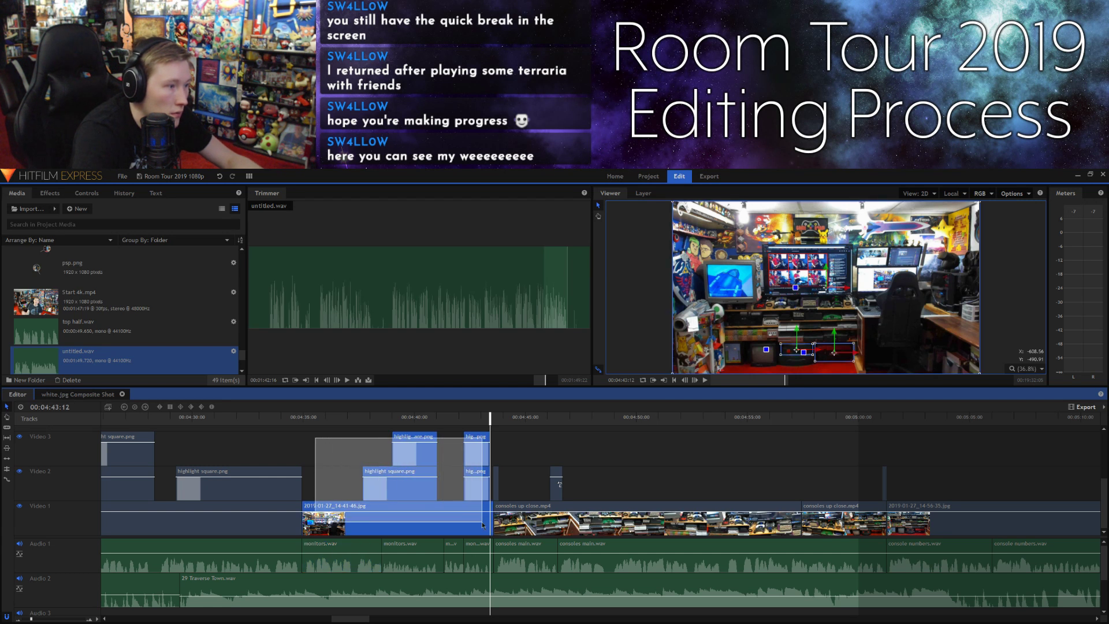
left_click_drag(482, 523, 482, 523)
key("Delete")
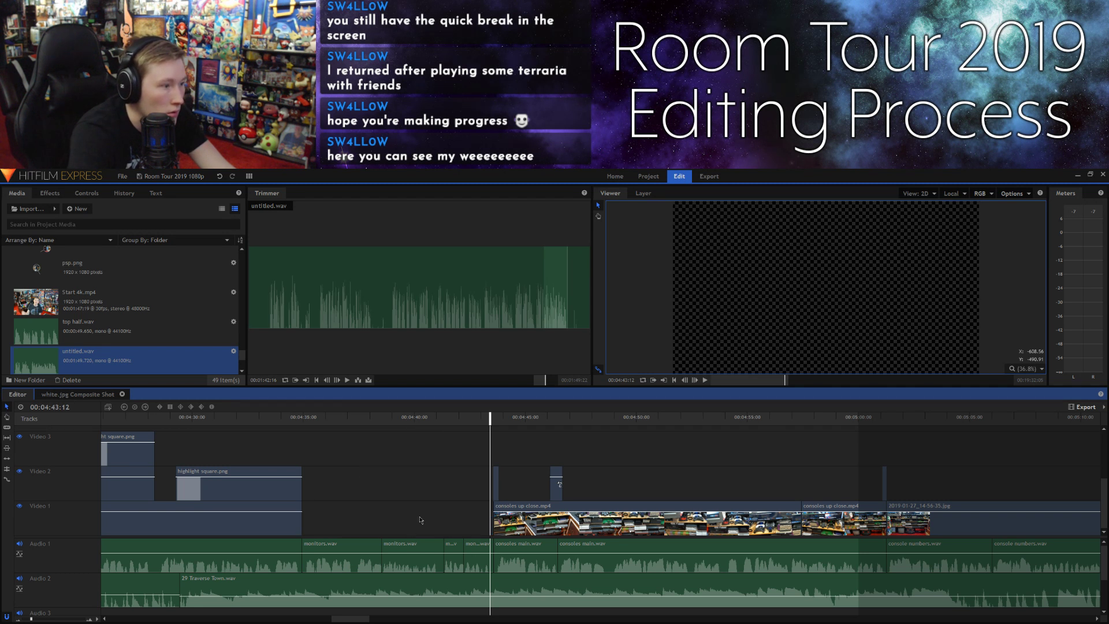
Step: Cut the four monitors.wav clips between 4:34:28 and about 4:43 and paste them at the end of the Audio 1 narration
left_click_drag(353, 532, 472, 564)
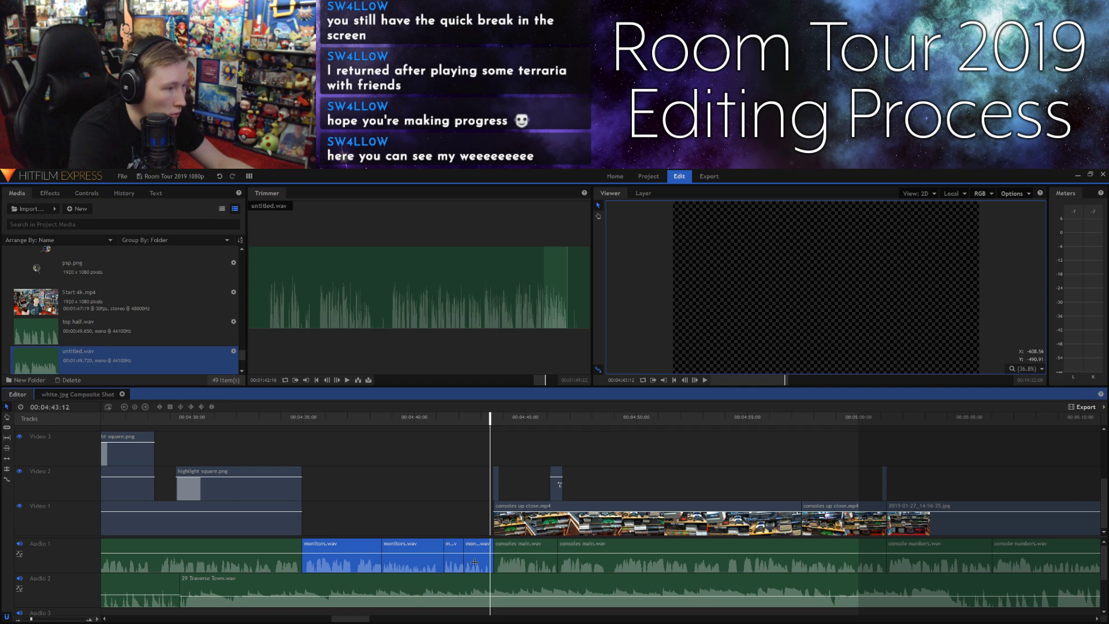
key("Delete")
scroll(361, 620, "right", 10)
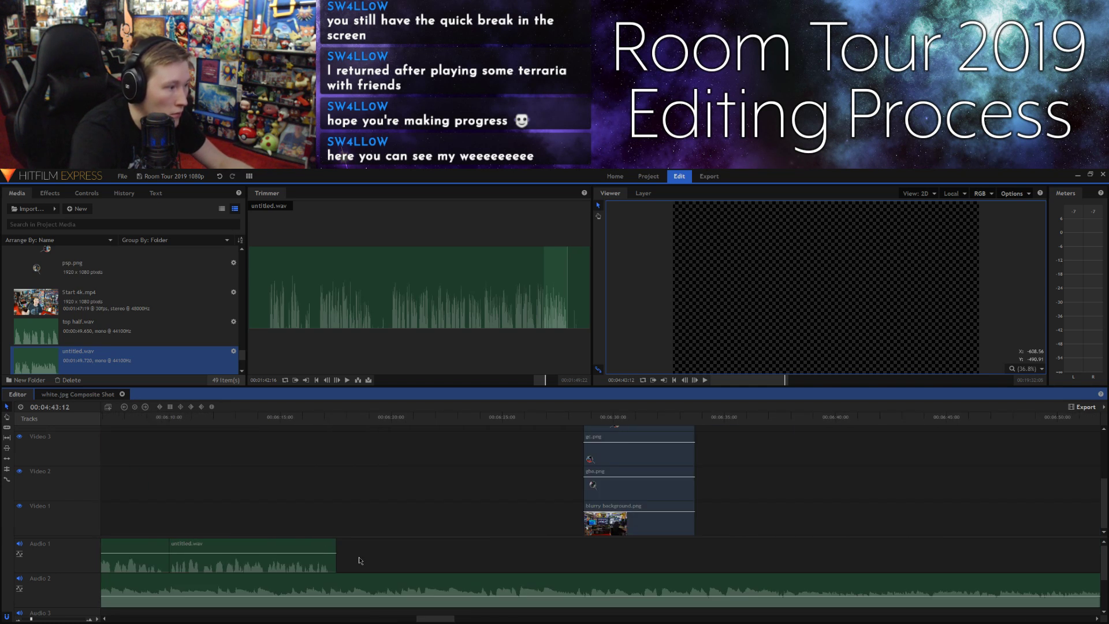
right_click(359, 560)
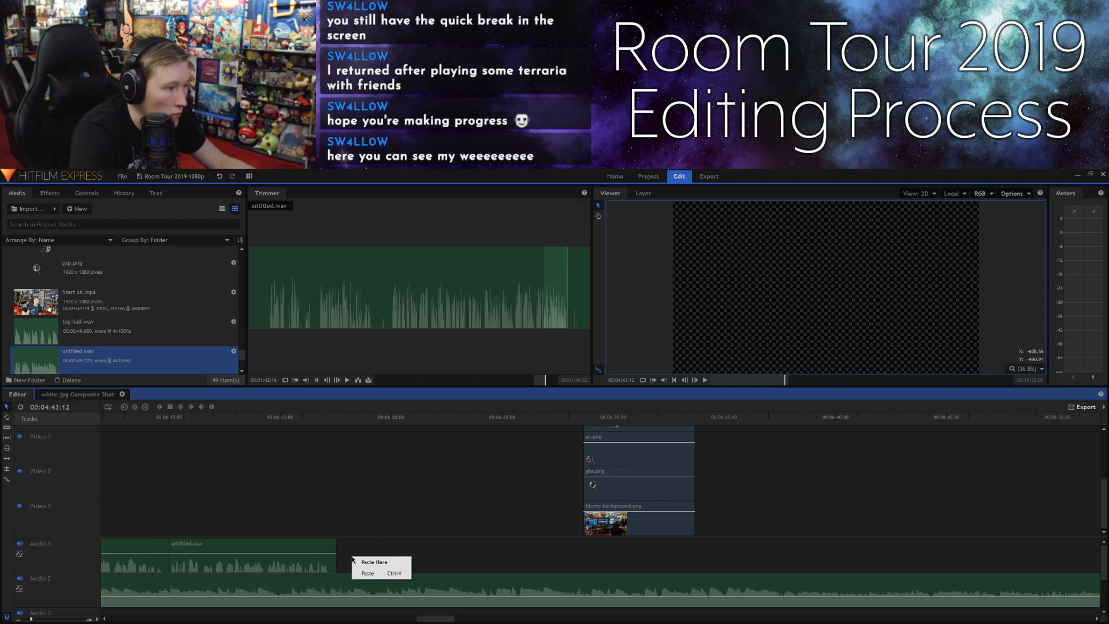
left_click(362, 564)
left_click_drag(374, 550, 349, 532)
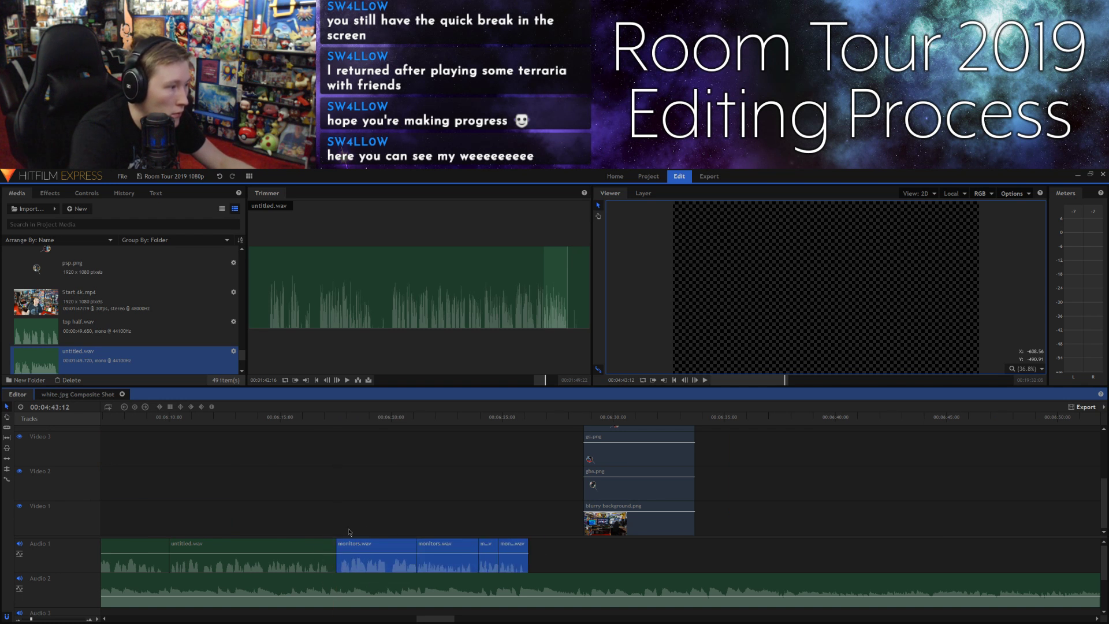
Step: Trim the last untitled.wav clip to end at 6:17:08, move the four monitors.wav clips against it, and play the join
left_click_drag(317, 426, 330, 425)
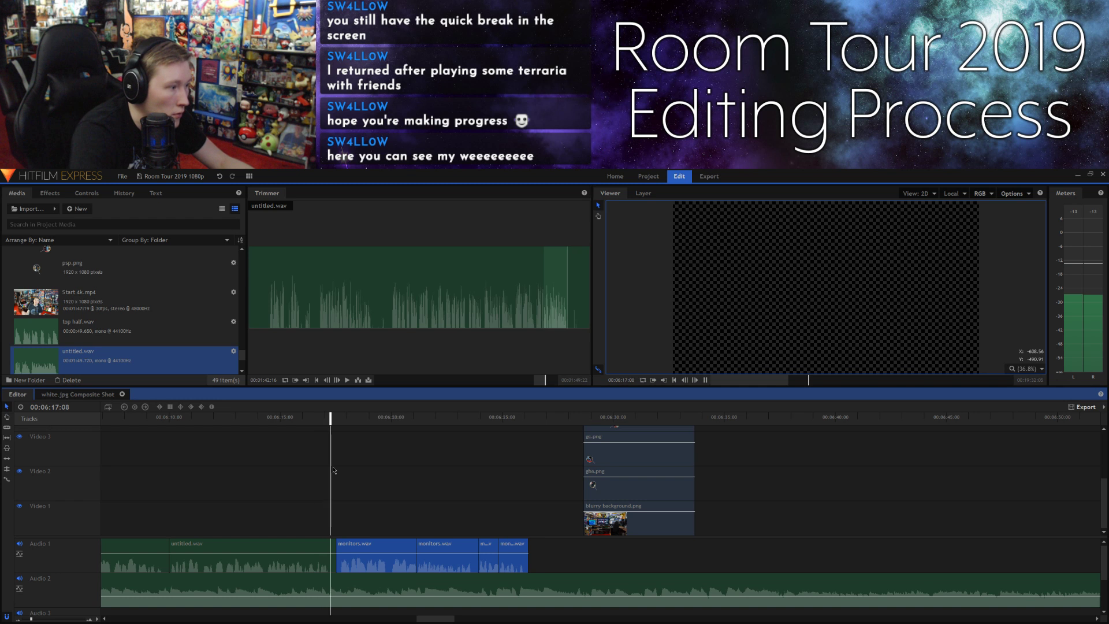
left_click(325, 550)
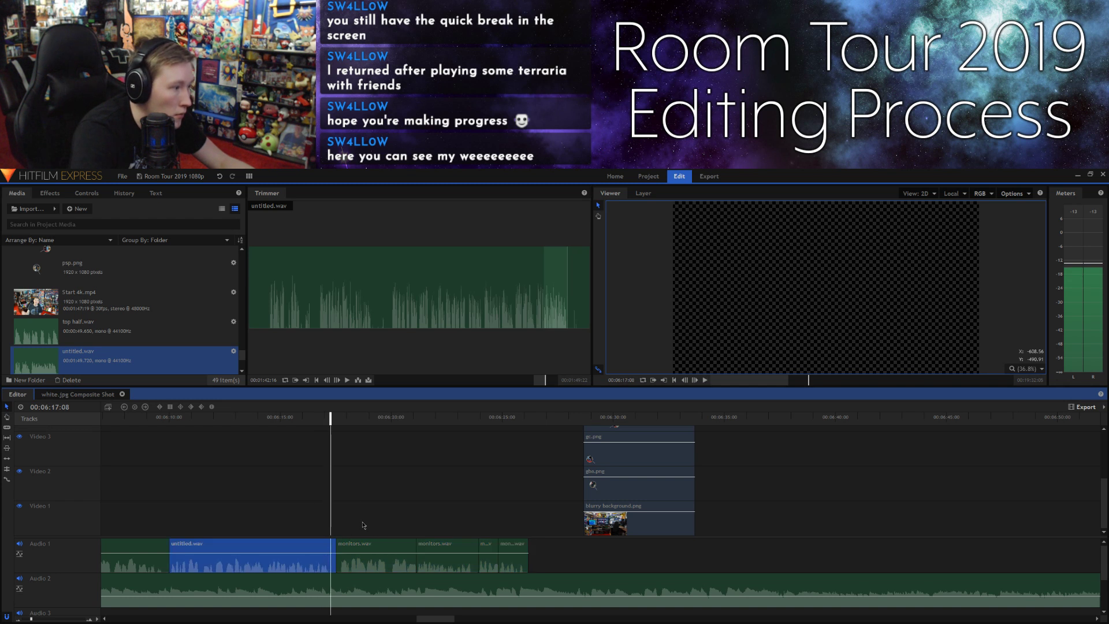
key("ctrl+shift+d")
key("space")
key("space")
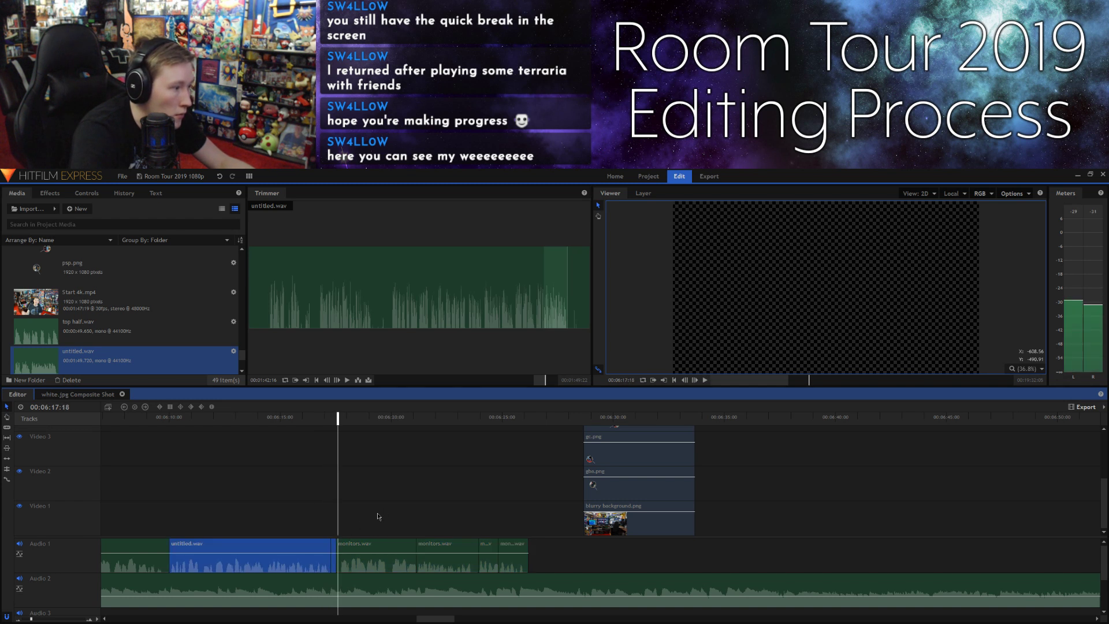
left_click(358, 548)
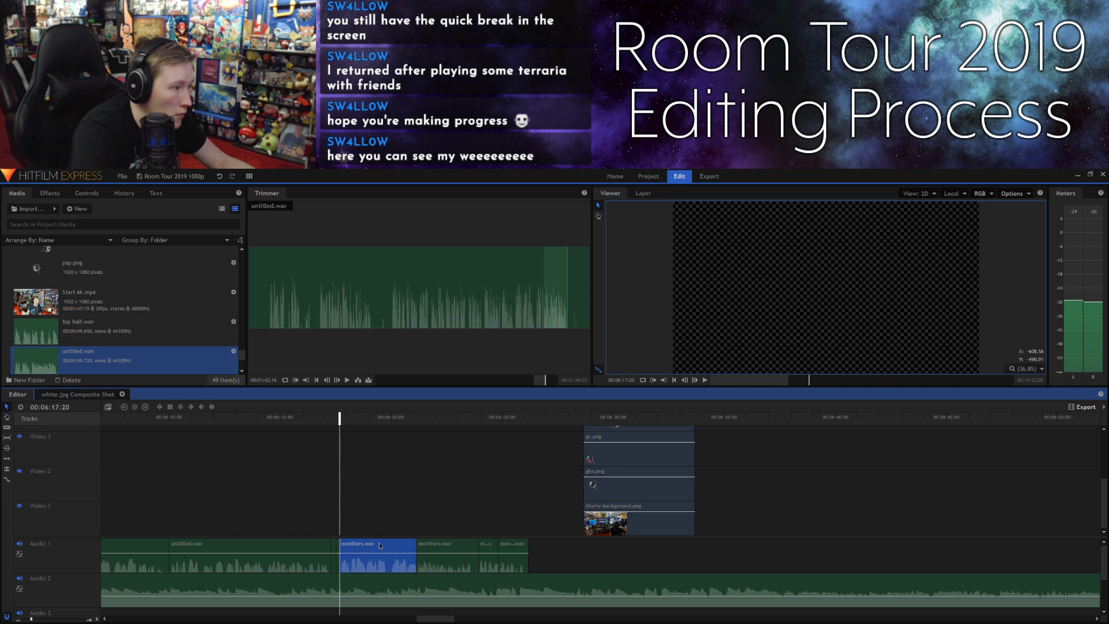
left_click_drag(570, 555, 345, 549)
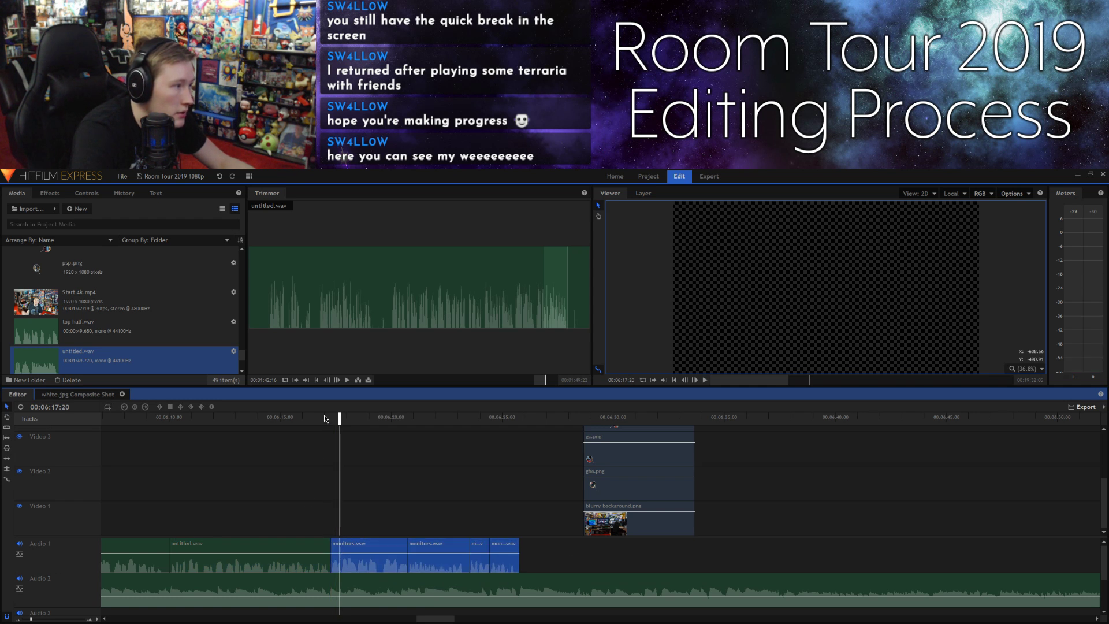
left_click_drag(325, 417, 319, 417)
Step: Extend the consoles image on Video 1 to the end of the narration at about 6:26, and play the timeline from about 6:10
scroll(199, 621, "up", 6)
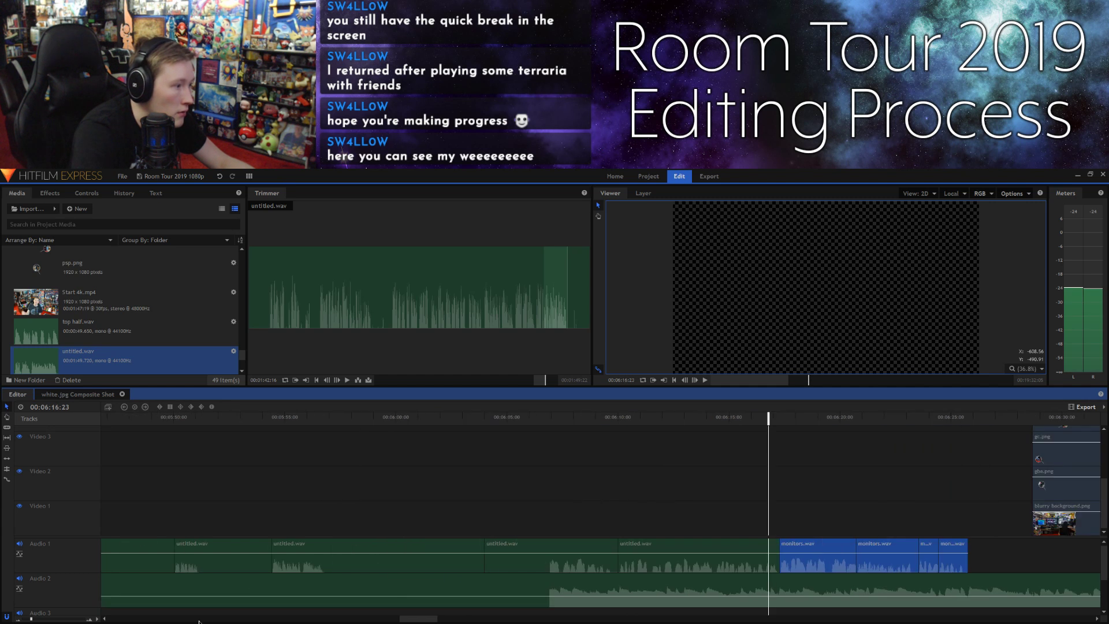
left_click(234, 513)
left_click_drag(233, 513, 1007, 513)
left_click_drag(1100, 512, 984, 513)
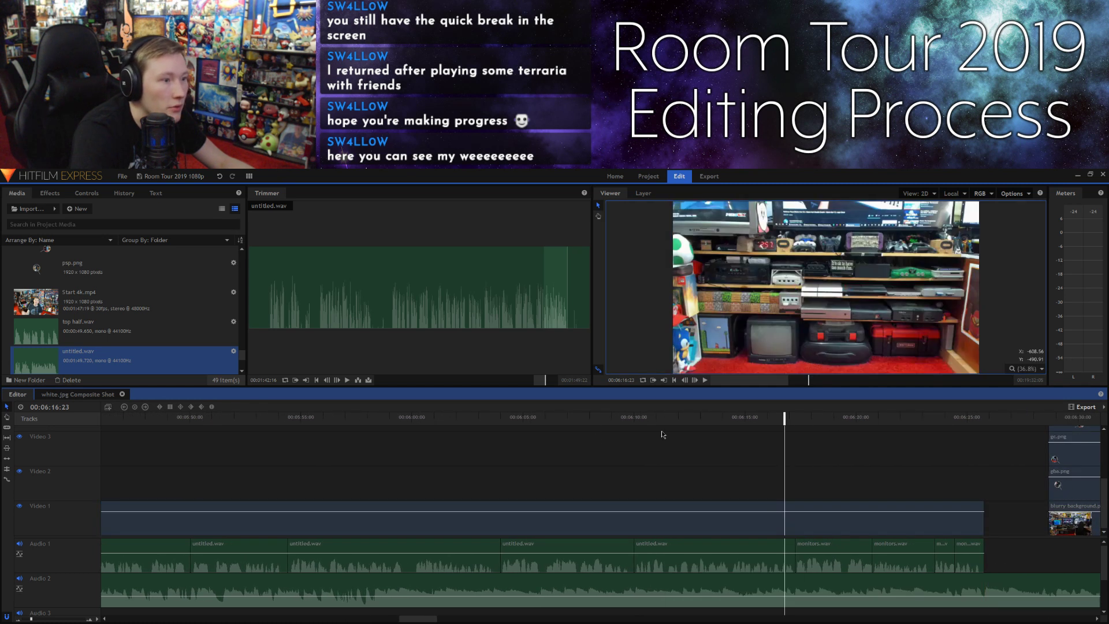
left_click(636, 421)
key("space")
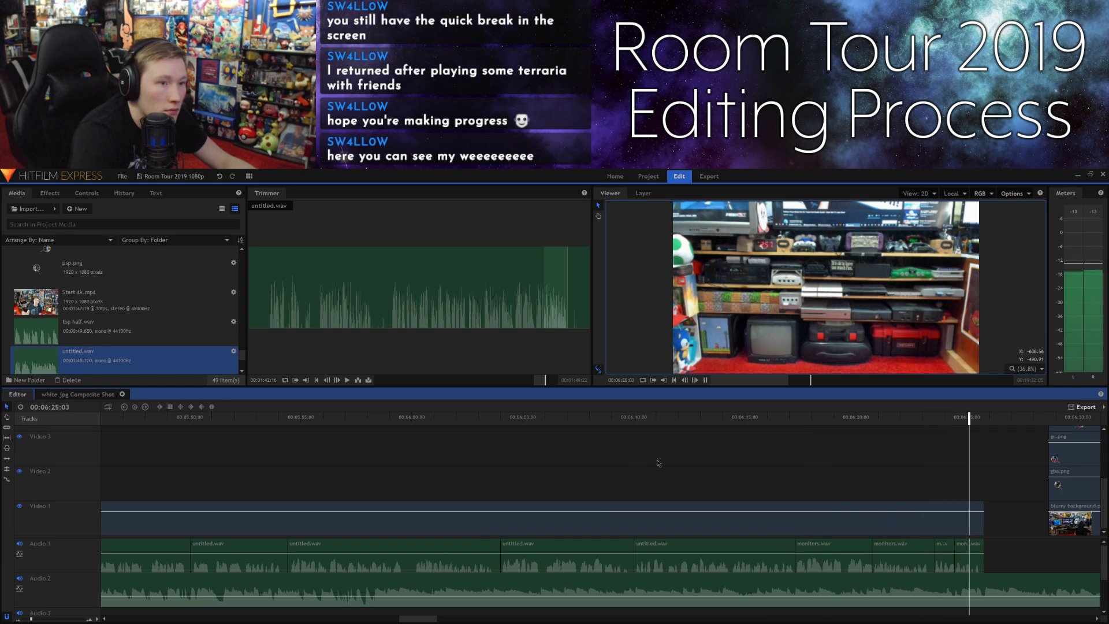
key("space")
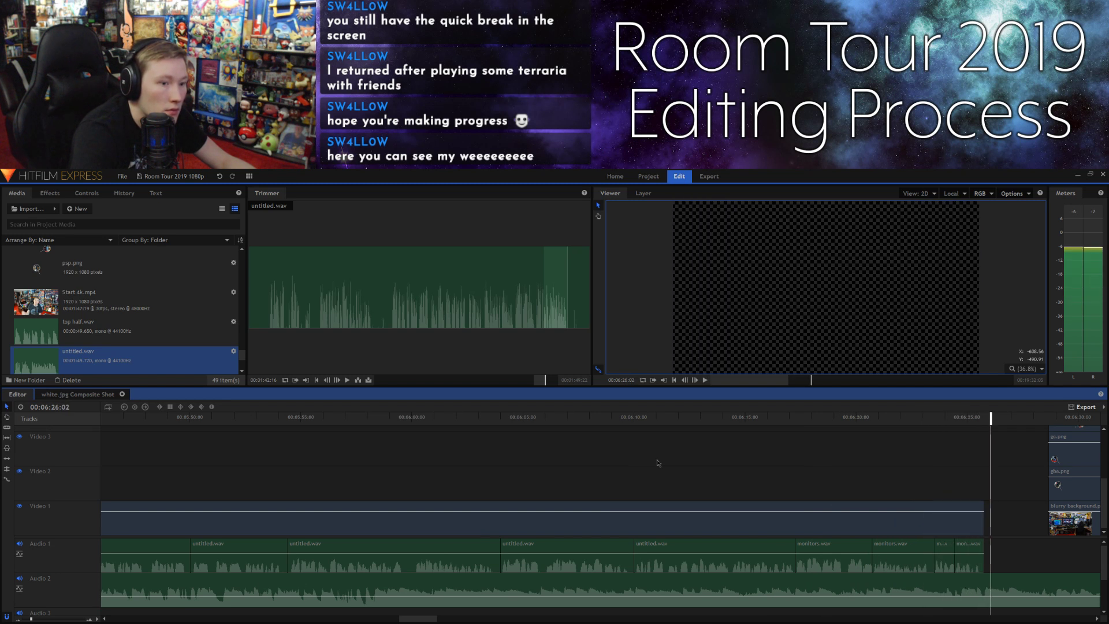
left_click_drag(434, 616, 428, 617)
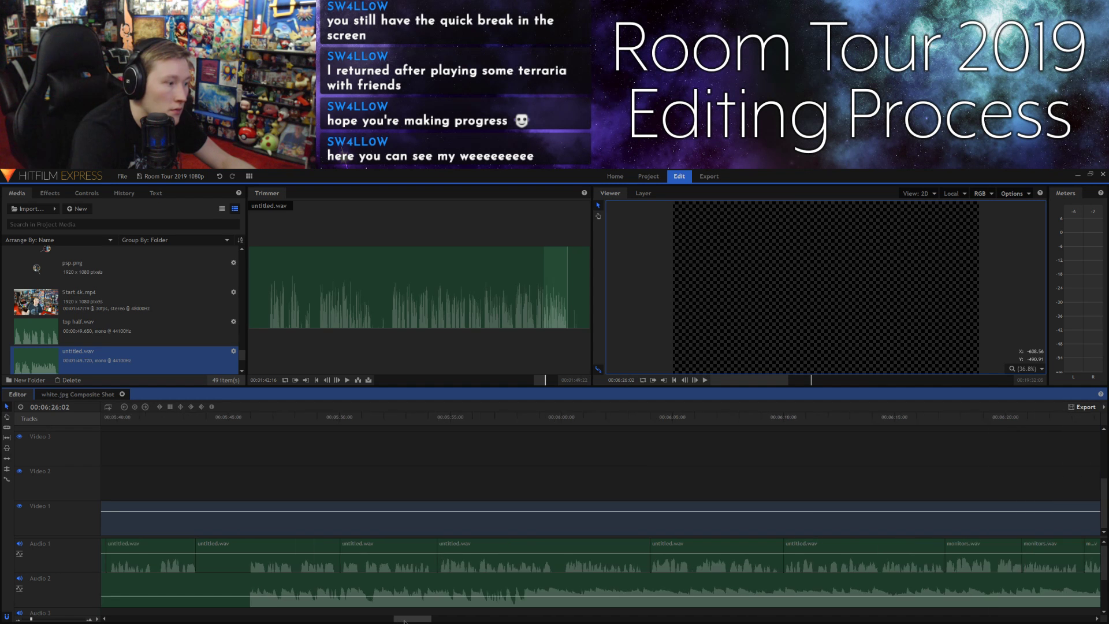
Step: Move all consoles section clips earlier to close the gap at about 4:34, and play the join
left_click_drag(30, 619, 26, 619)
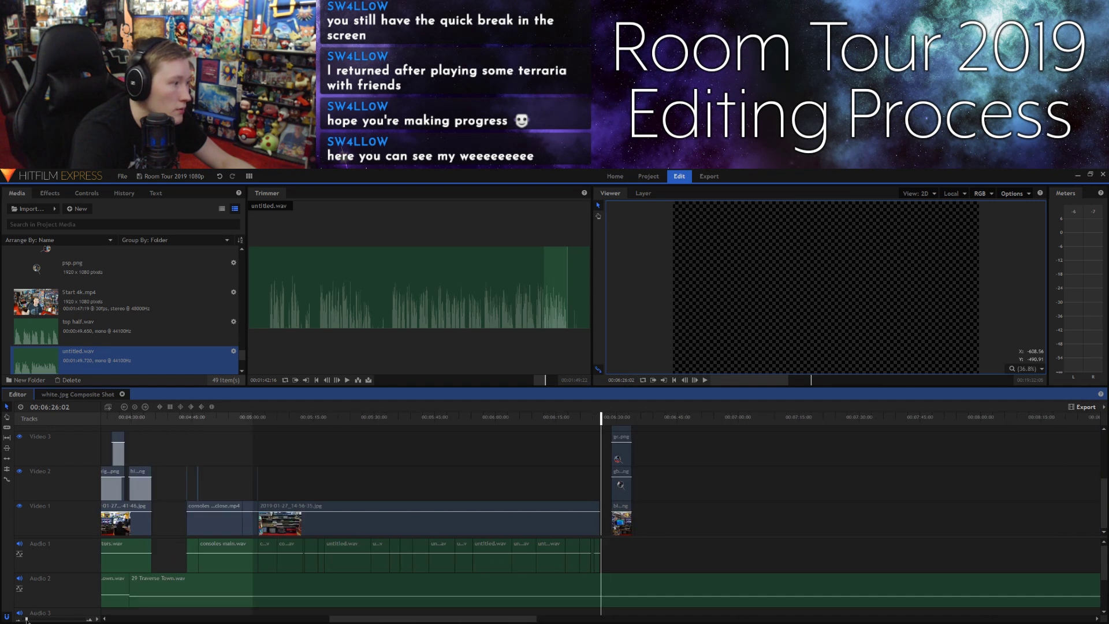
mouse_move(171, 557)
left_mouse_down()
mouse_move(389, 458)
mouse_move(609, 469)
left_mouse_up()
left_click_drag(316, 528, 251, 527)
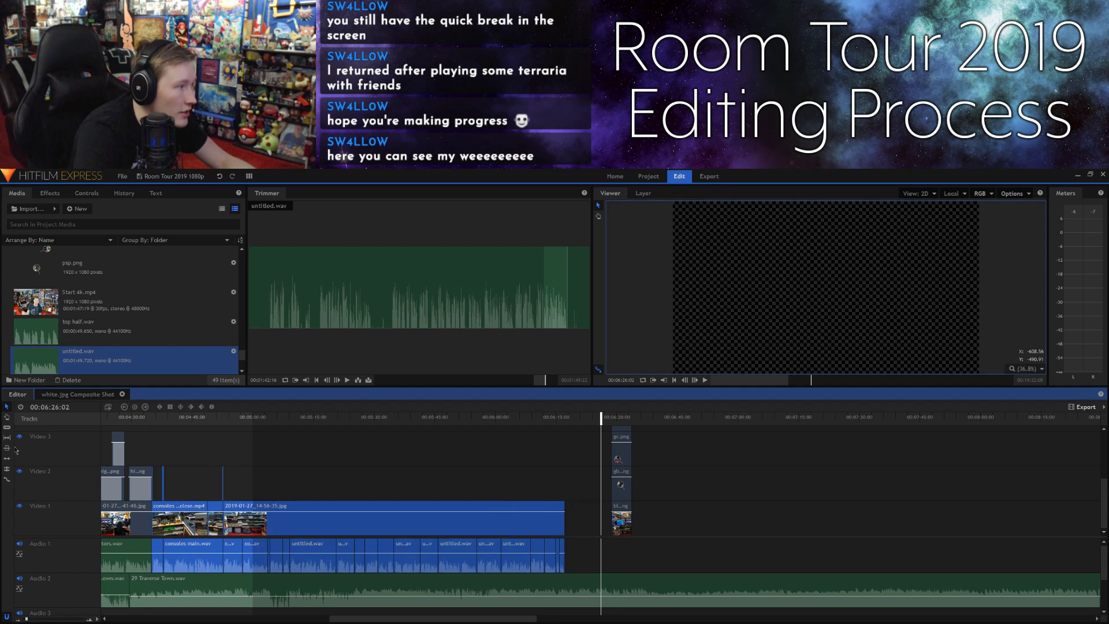
left_click(149, 440)
left_click(149, 424)
key("space")
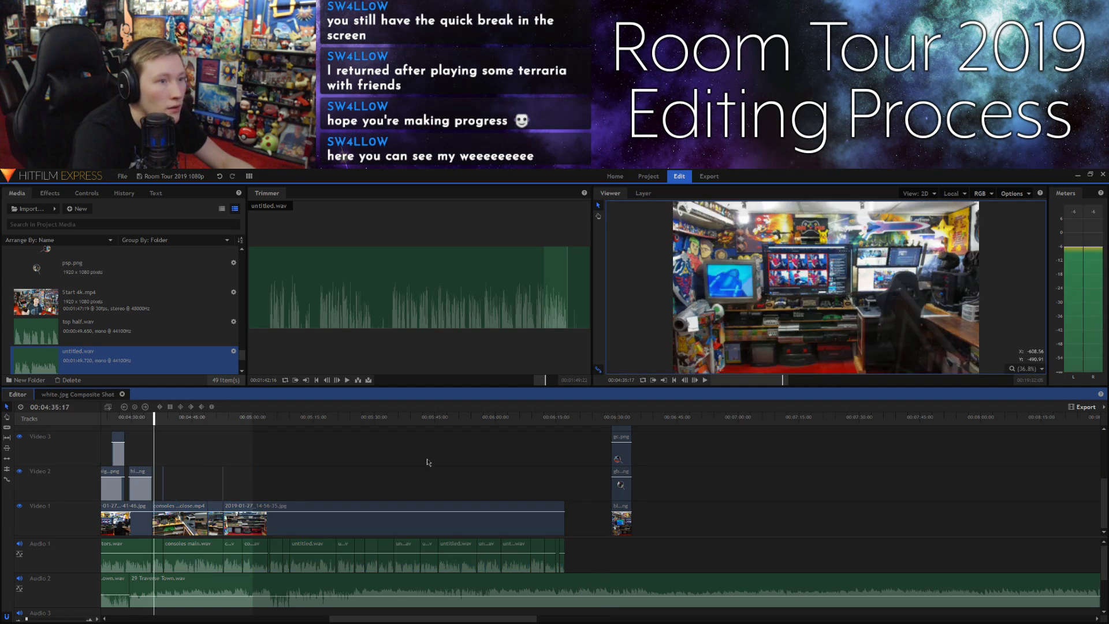
key("space")
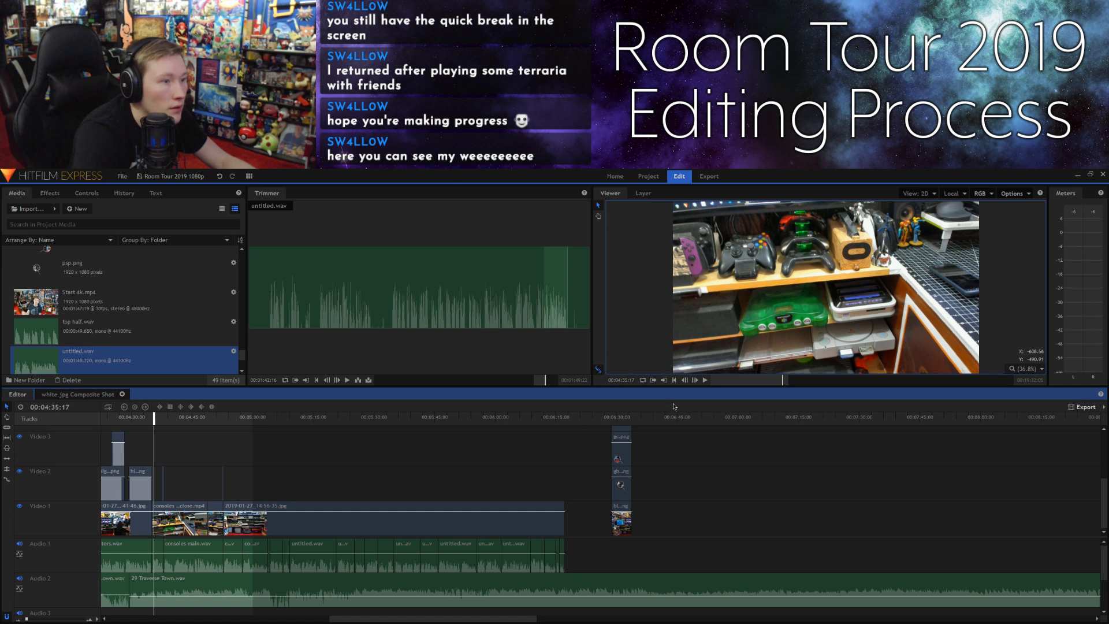
Step: Return to about 4:34:23 and play the consoles section up to about 5:12:22
left_click(686, 381)
left_click(686, 381)
left_click(686, 381)
left_click(687, 382)
left_click(686, 381)
left_click(687, 381)
left_click(686, 382)
left_click(687, 382)
left_click(687, 381)
left_click(686, 382)
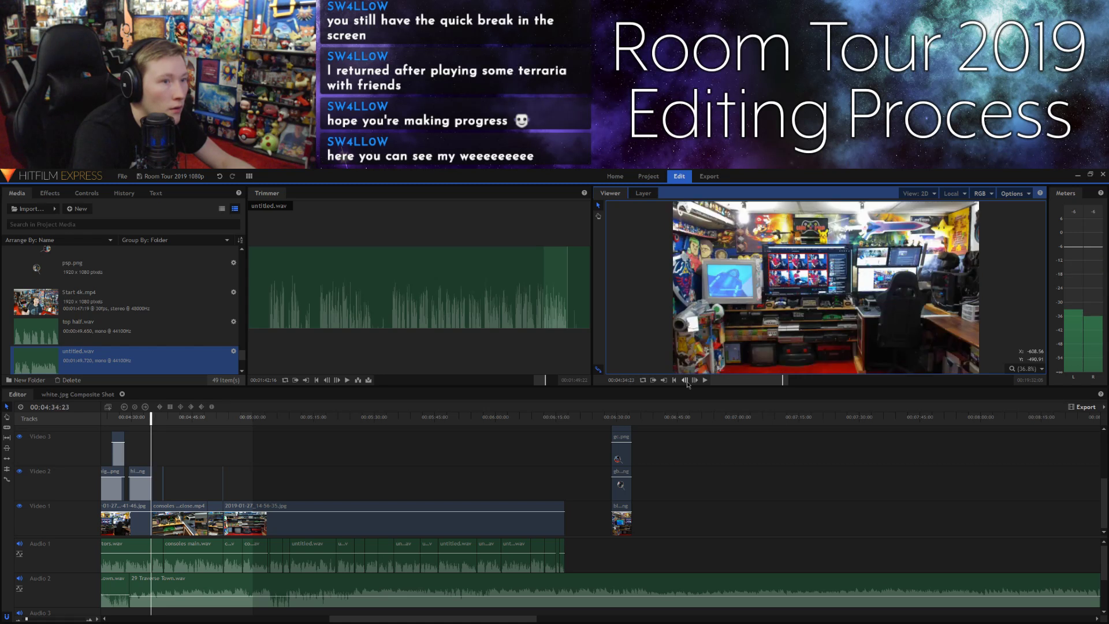
left_click(711, 477)
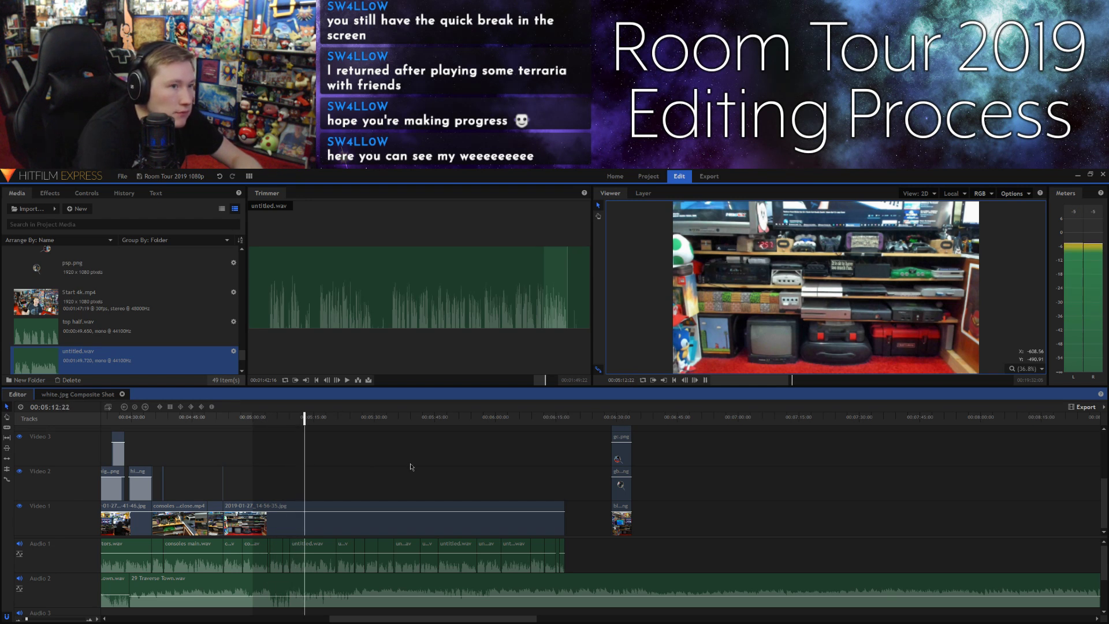
key("space")
Step: Place highlight square.png on Video 2 at 5:12:20, above the consoles image
left_click(685, 380)
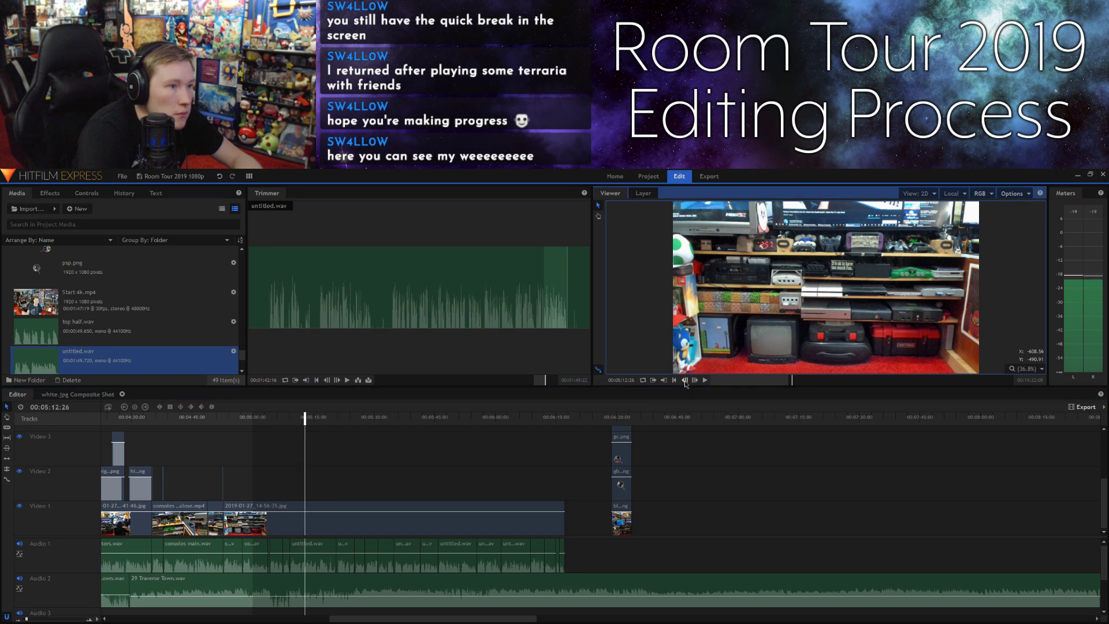
left_click(684, 380)
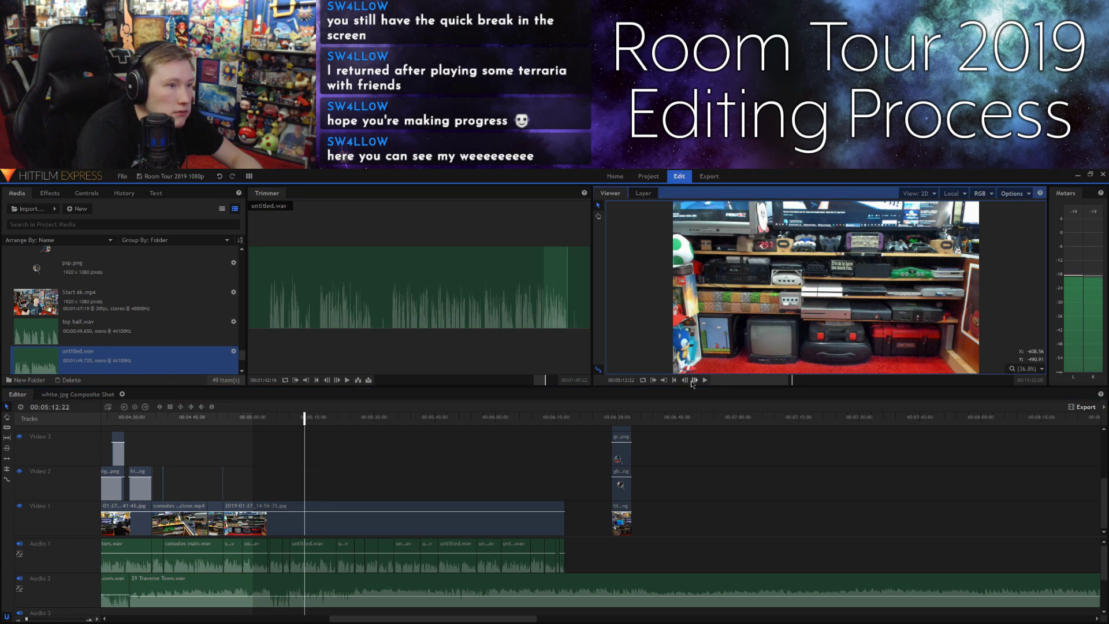
key("space")
left_click(685, 380)
left_click(685, 380)
left_click(684, 380)
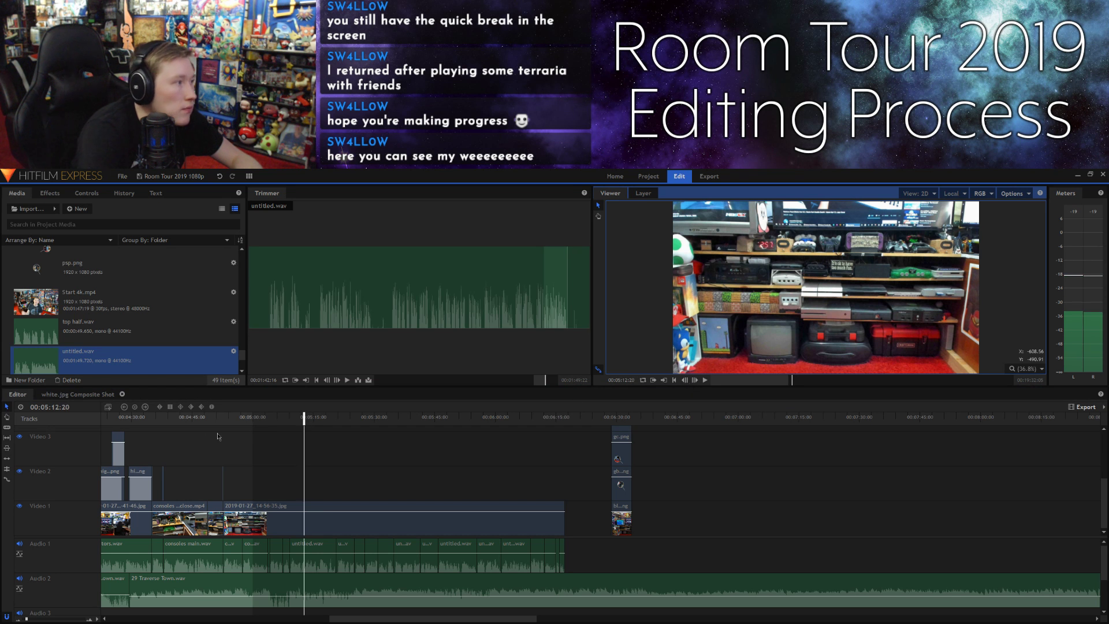
scroll(119, 288, "up", 4)
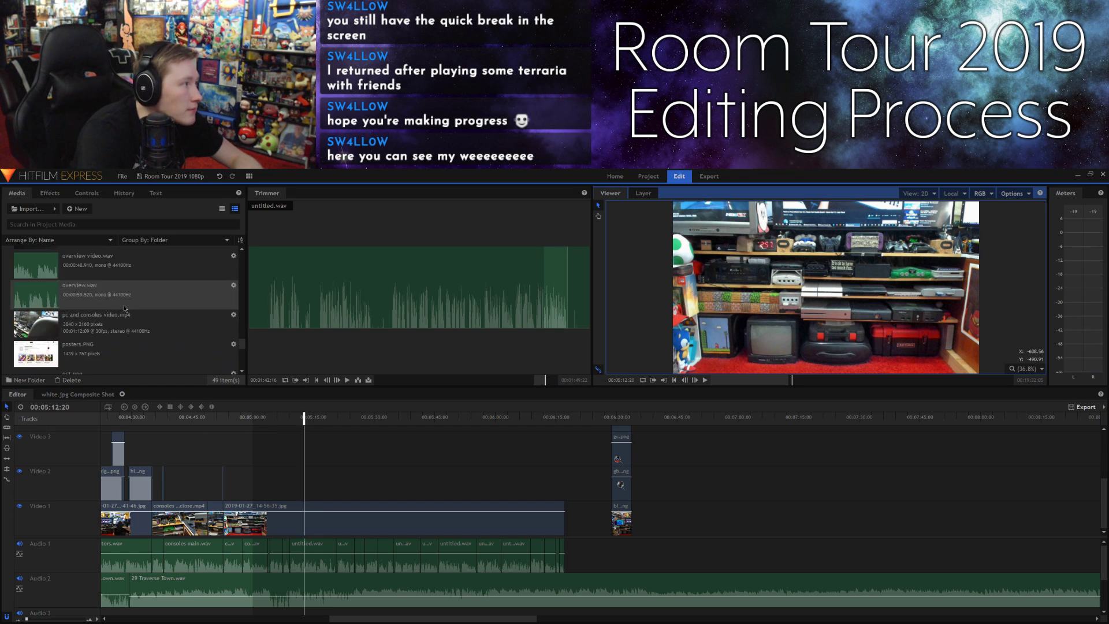
scroll(125, 308, "up", 6)
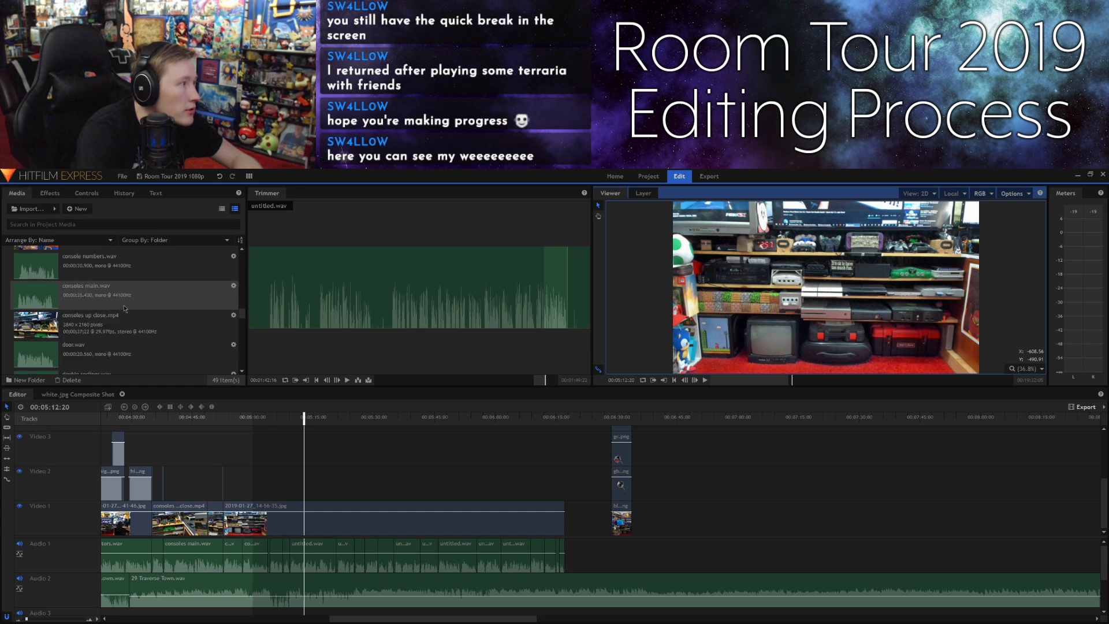
scroll(124, 308, "down", 5)
left_click_drag(117, 321, 306, 495)
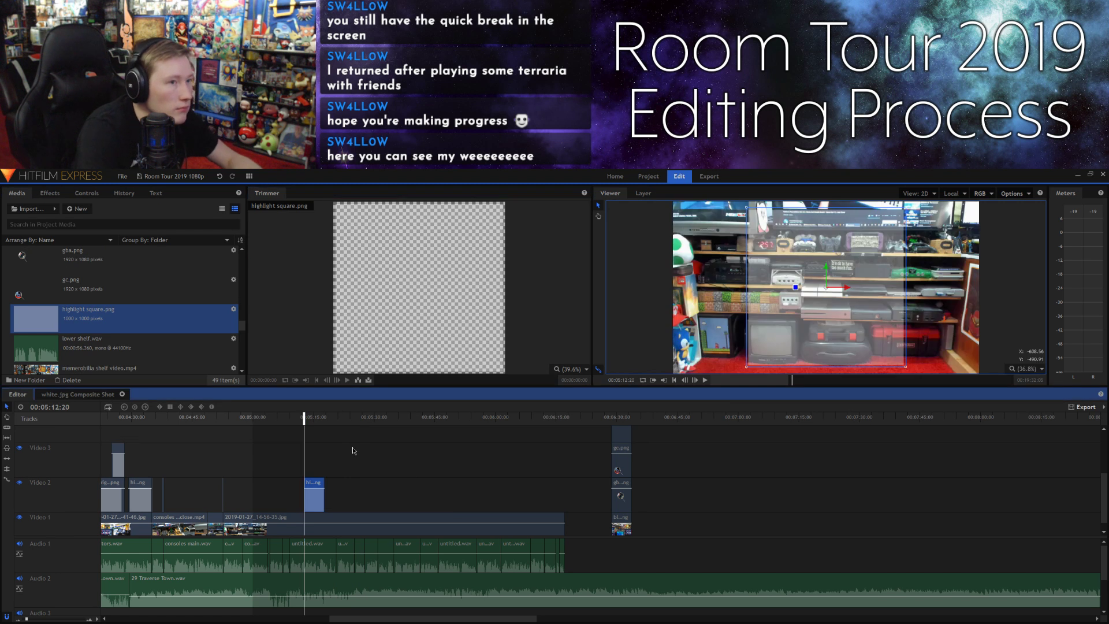
Step: Shrink the highlight square to cover only the single grey item right of centre on the top shelf
left_click_drag(747, 368, 855, 248)
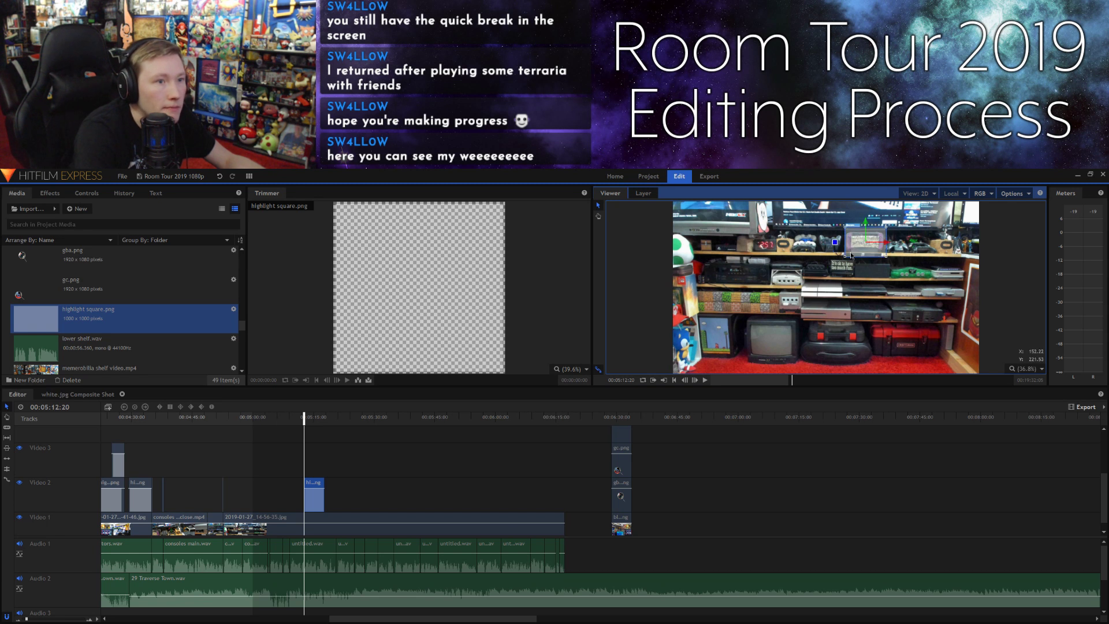
left_click_drag(845, 255, 869, 228)
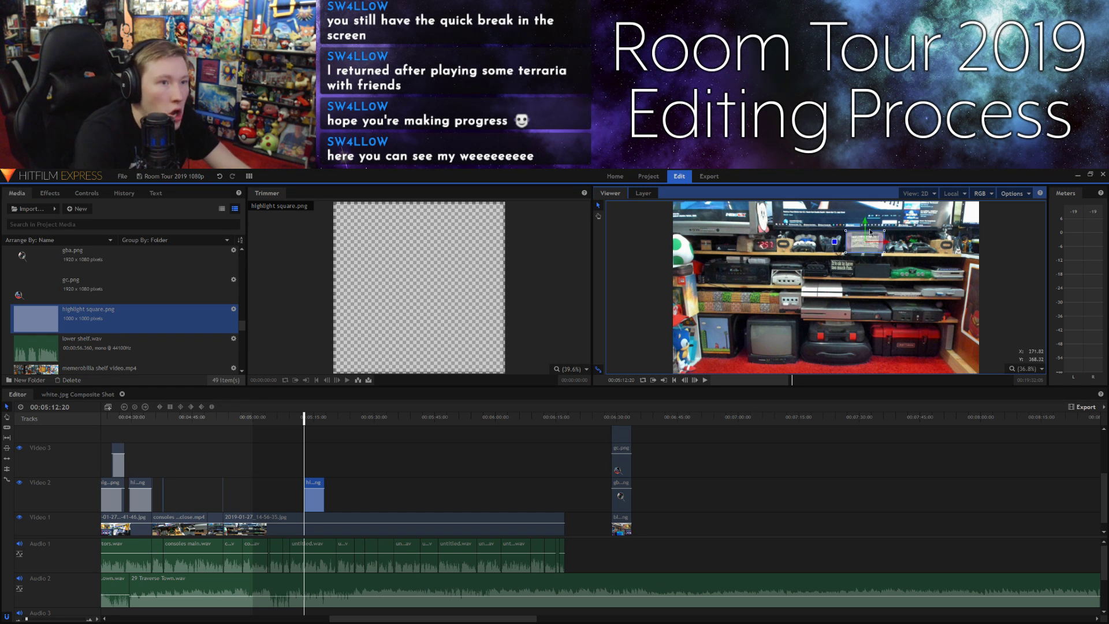
left_click(771, 482)
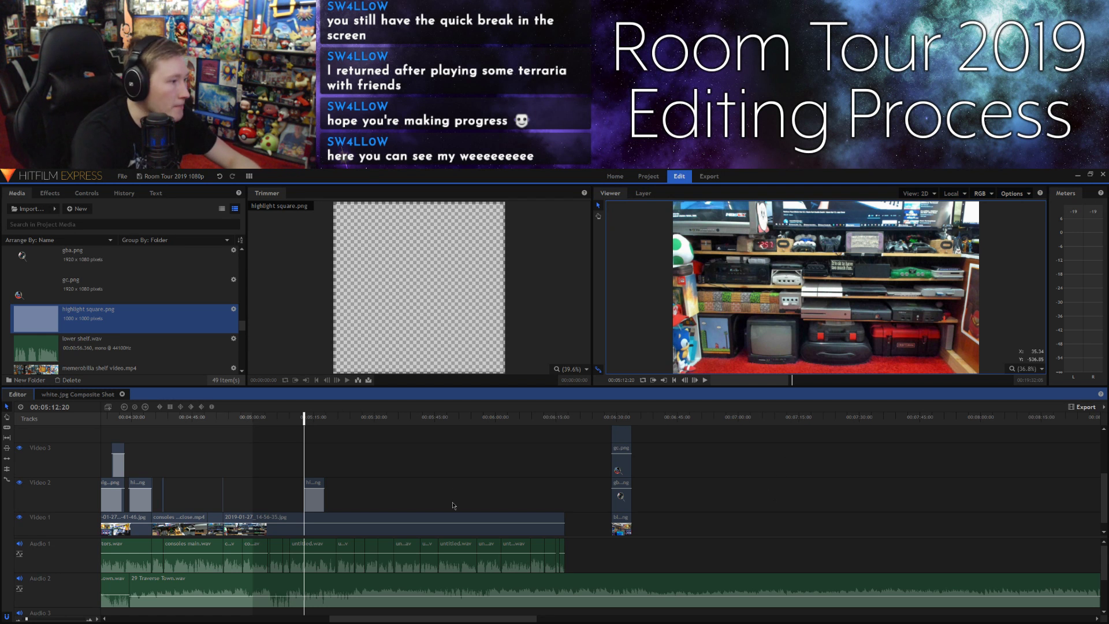
Step: Play the narration from 5:12:20 and adjust the highlight square clip to end at 5:17:27
key("space")
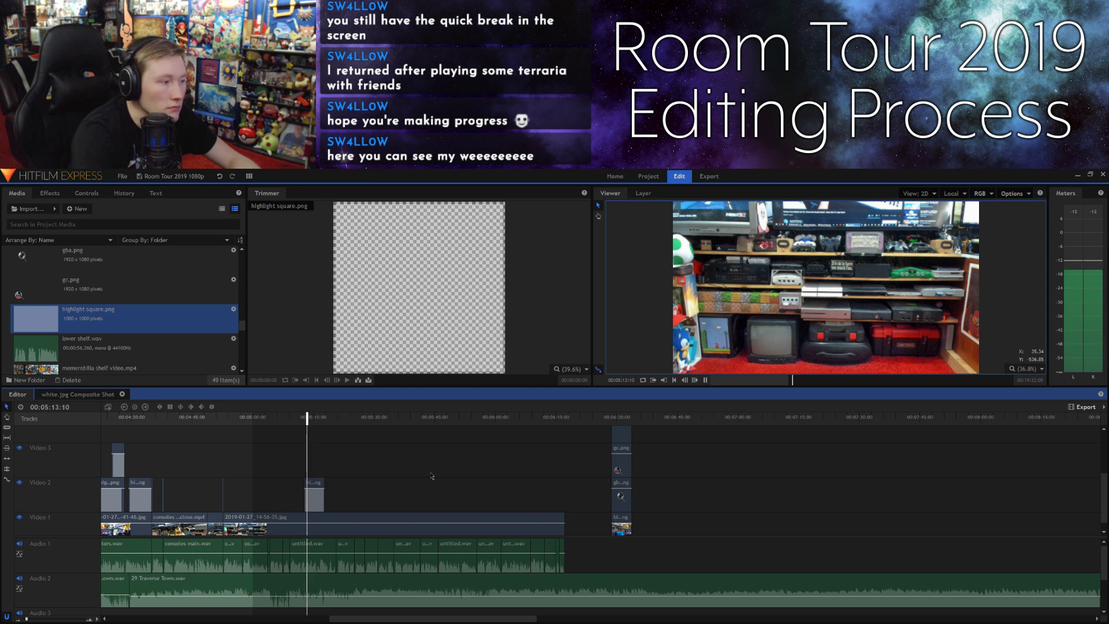
key("space")
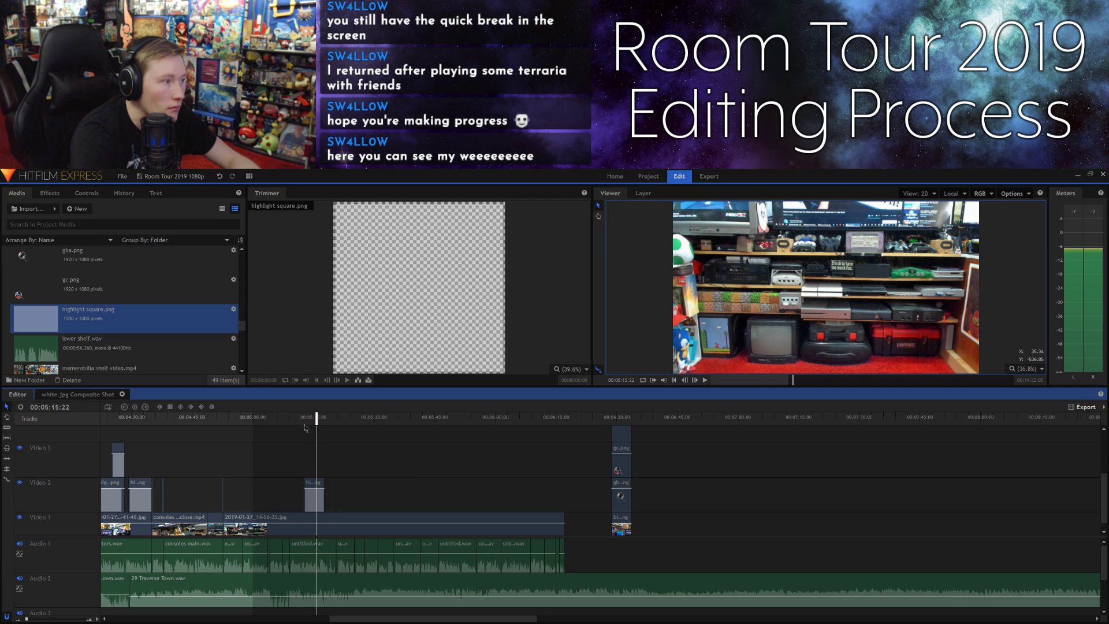
left_click(326, 482)
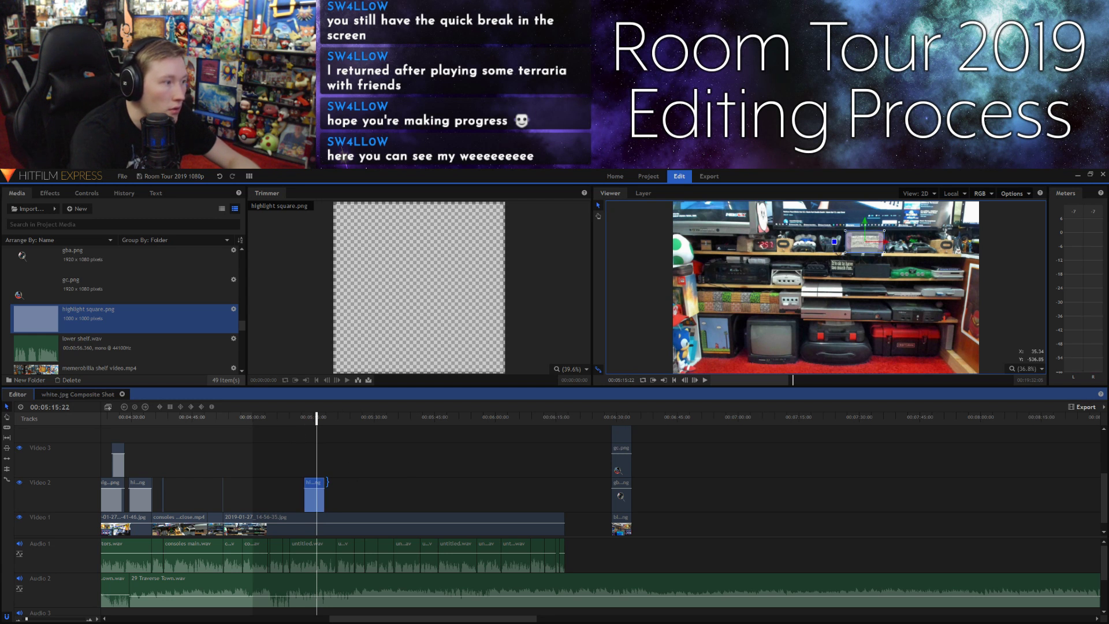
mouse_move(327, 481)
left_mouse_down()
mouse_move(317, 486)
mouse_move(326, 486)
left_mouse_up()
left_click(339, 489)
key("space")
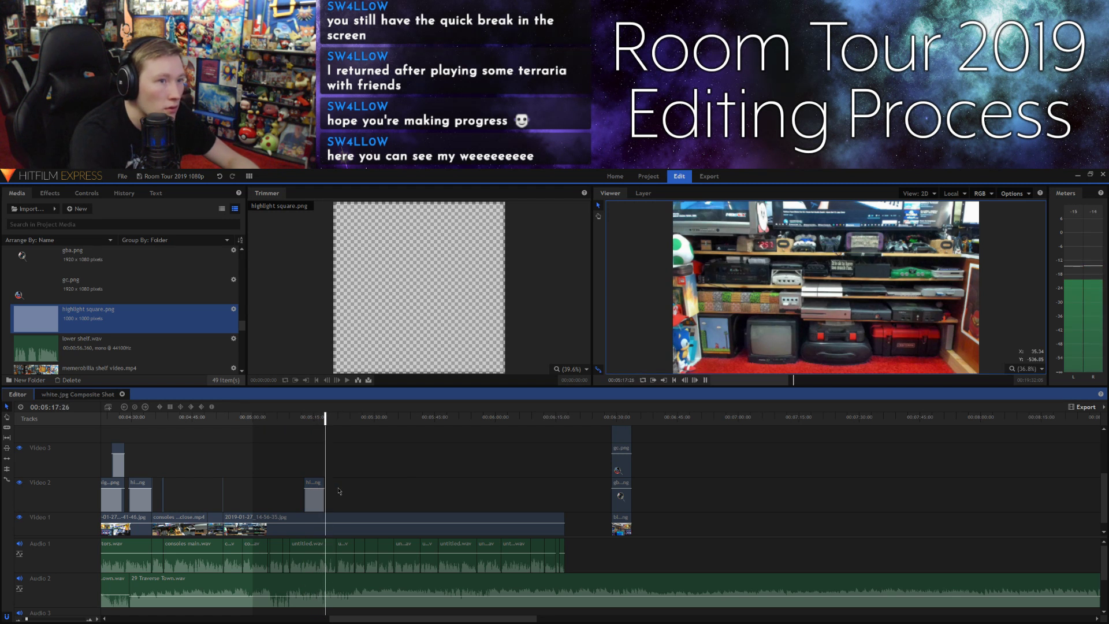
left_click_drag(324, 490, 326, 488)
left_click(333, 488)
Step: Add a second highlight square on Video 2 at 5:17:27 and flatten it into a strip across the top shelf's controllers
left_click_drag(377, 268, 327, 497)
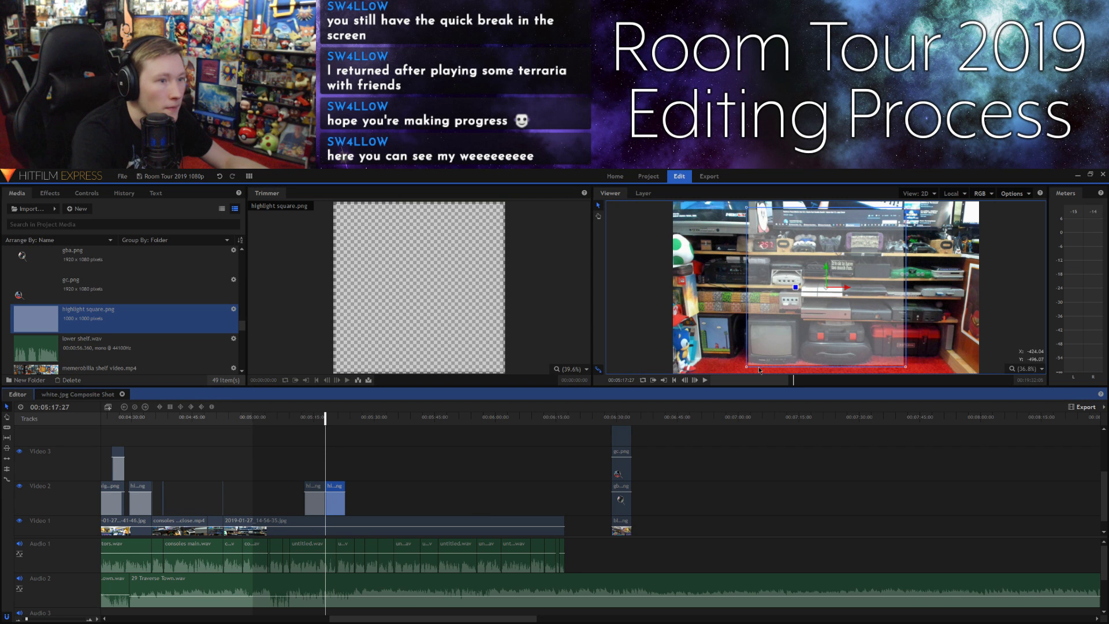
left_click_drag(747, 367, 789, 258)
left_click(561, 456)
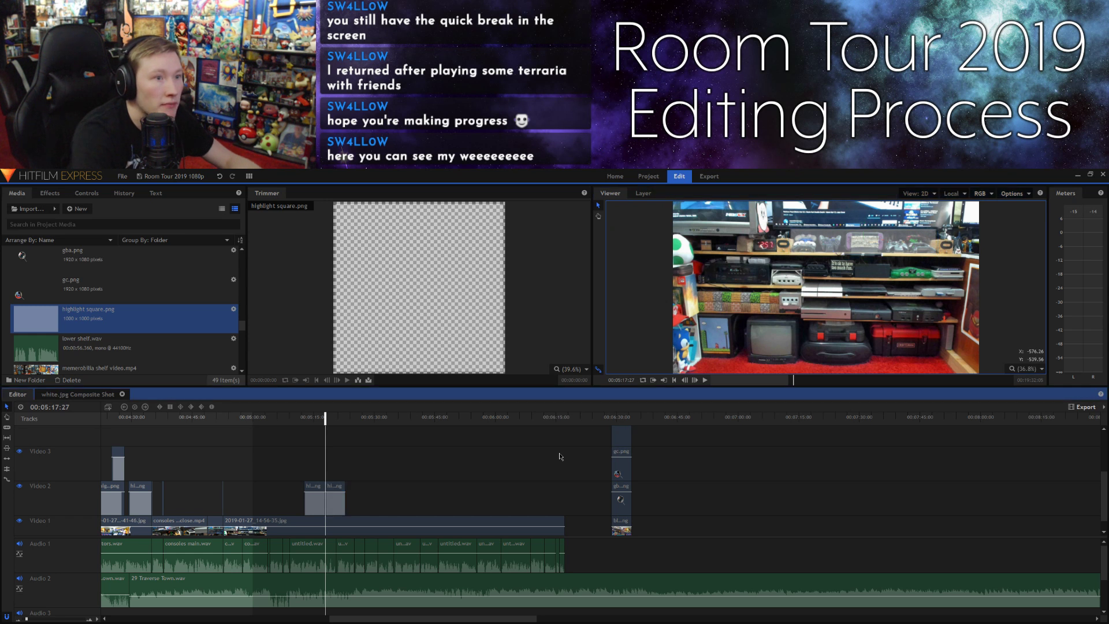
Step: Play through both highlight squares and trim the second one to end at about 5:20
left_click(299, 418)
key("space")
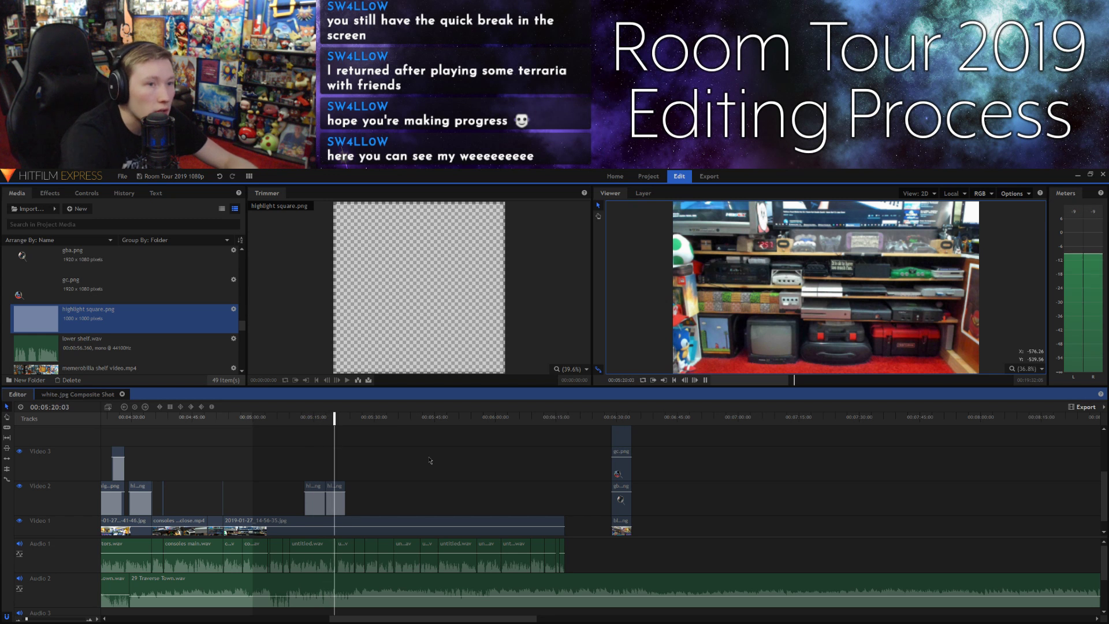
key("space")
key("space")
left_click_drag(349, 492, 336, 492)
Step: Play to 5:22:24, add a third highlight square there on Video 2, and shrink it over the console at the second shelf's middle
key("space")
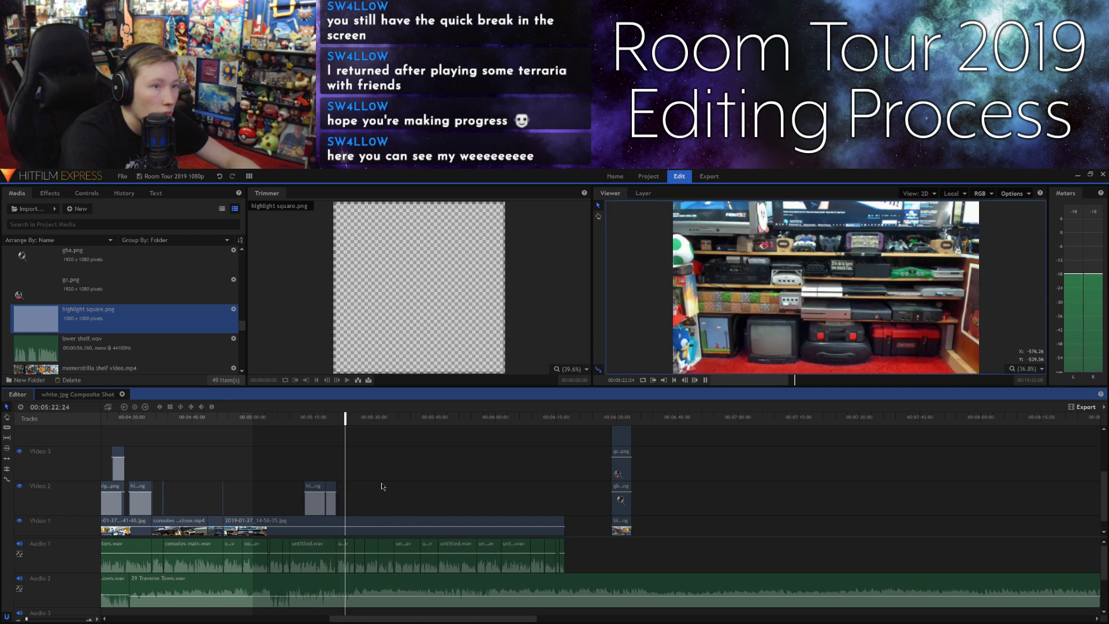
key("space")
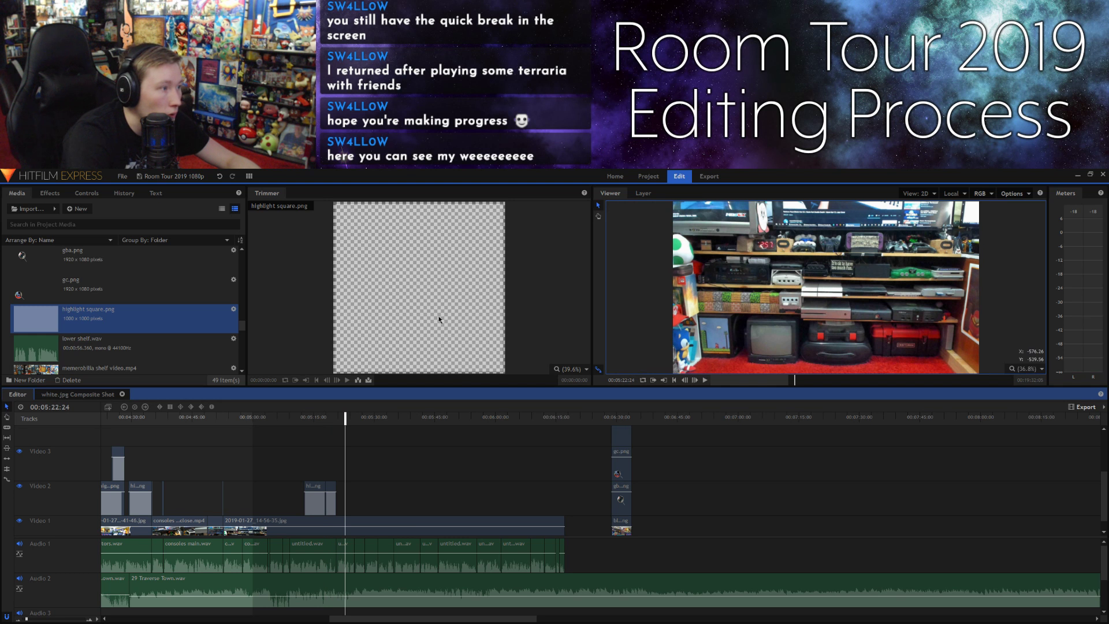
left_click_drag(439, 319, 351, 495)
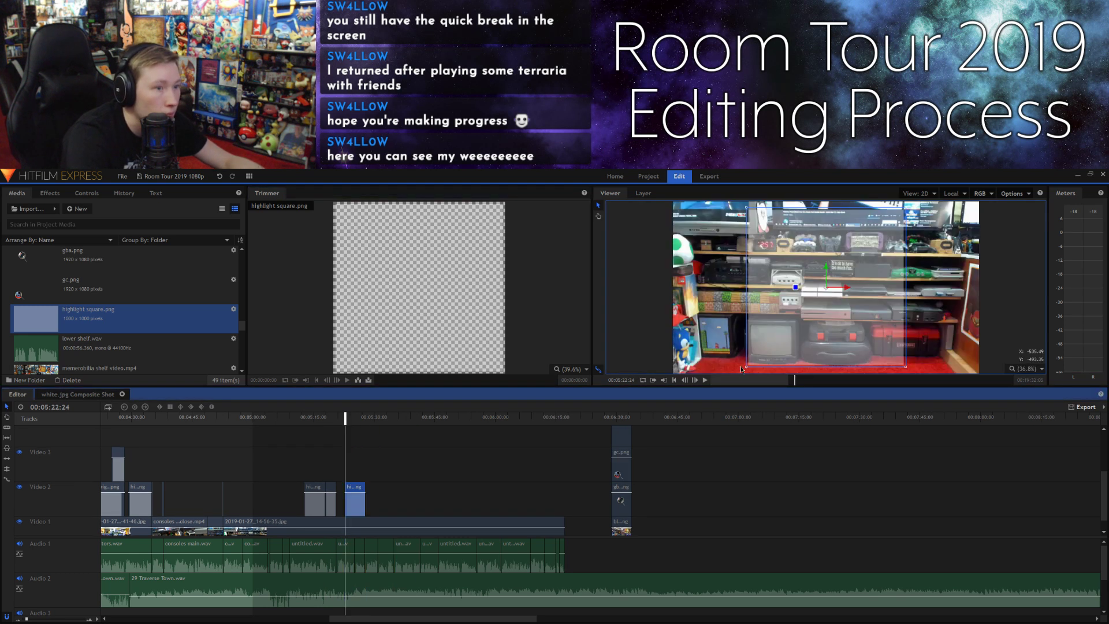
left_click_drag(747, 368, 806, 275)
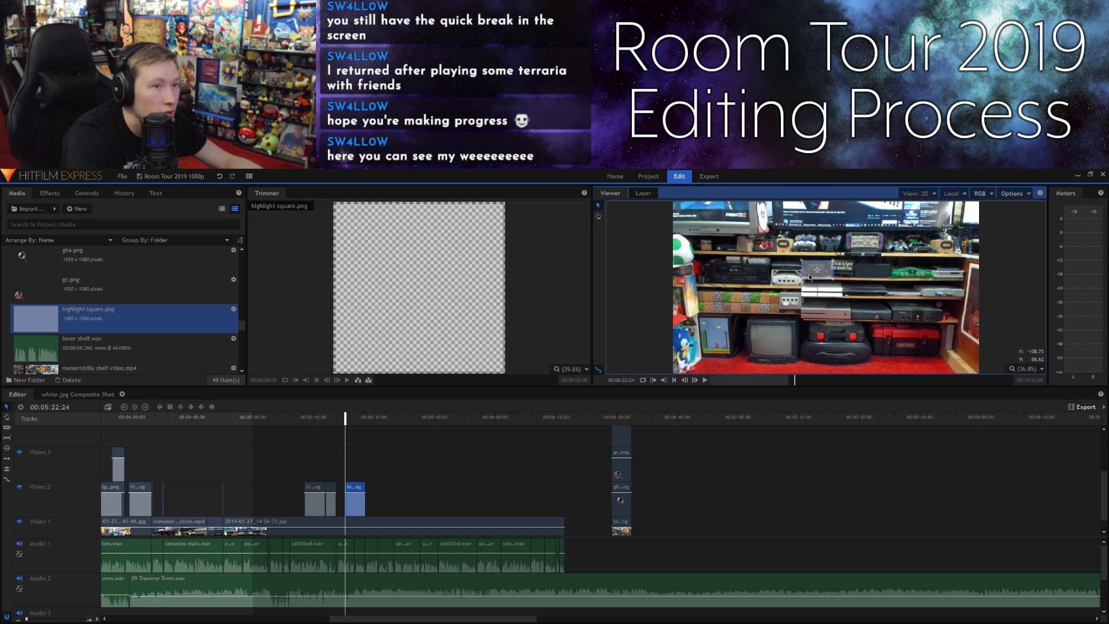
Step: Fine-tune the lower-left corner of the 5:22:24 highlight square to fit the second-shelf console
left_click(33, 620)
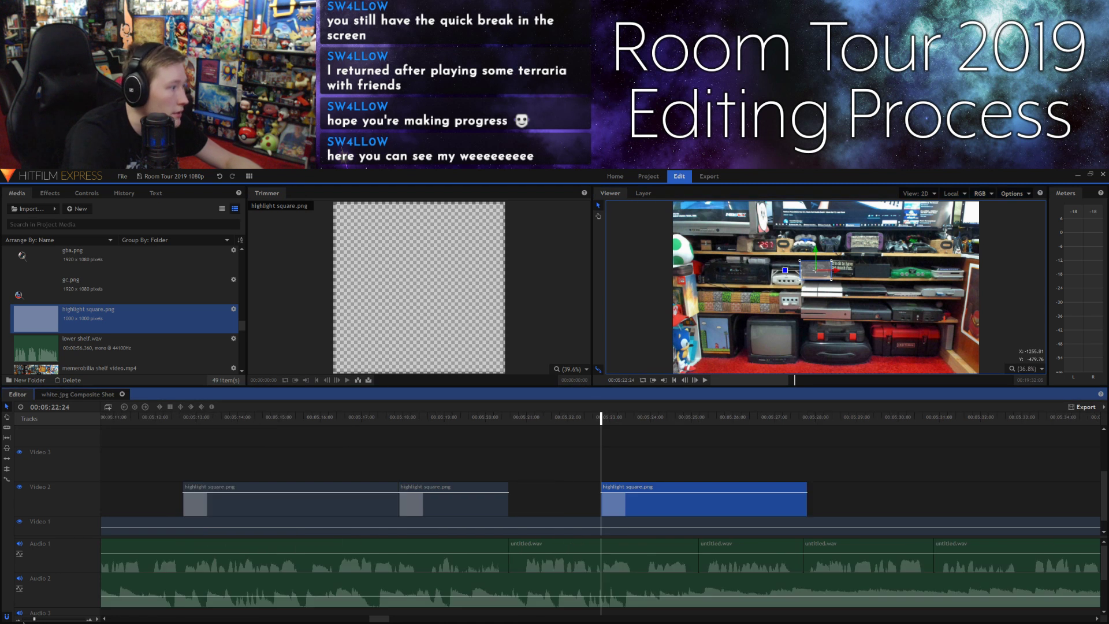
left_click(31, 620)
left_click_drag(378, 619, 395, 619)
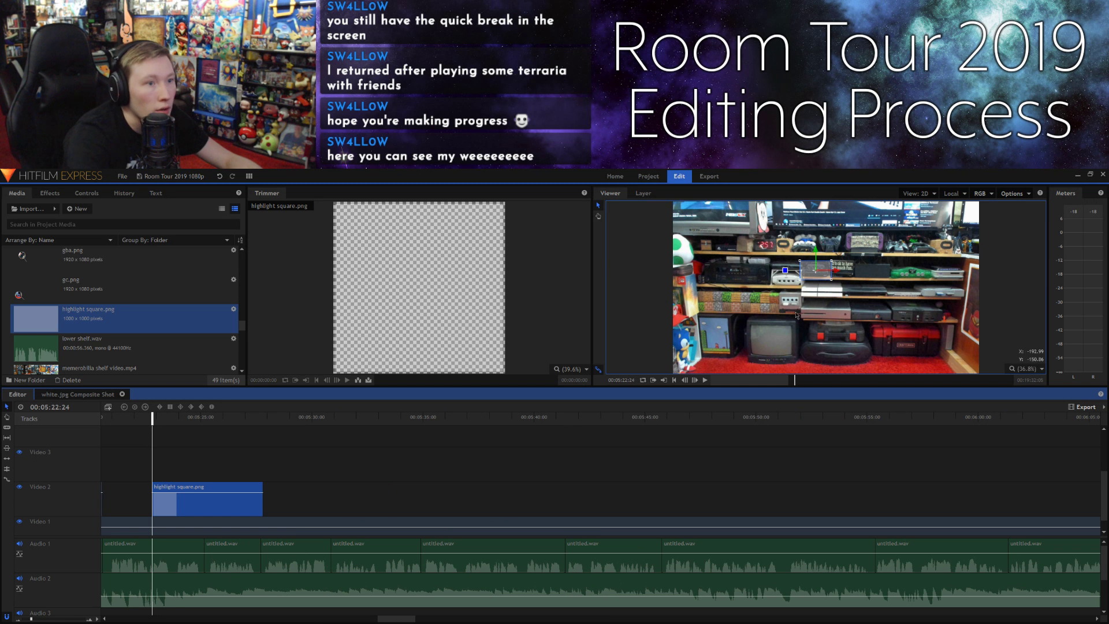
left_click(802, 282)
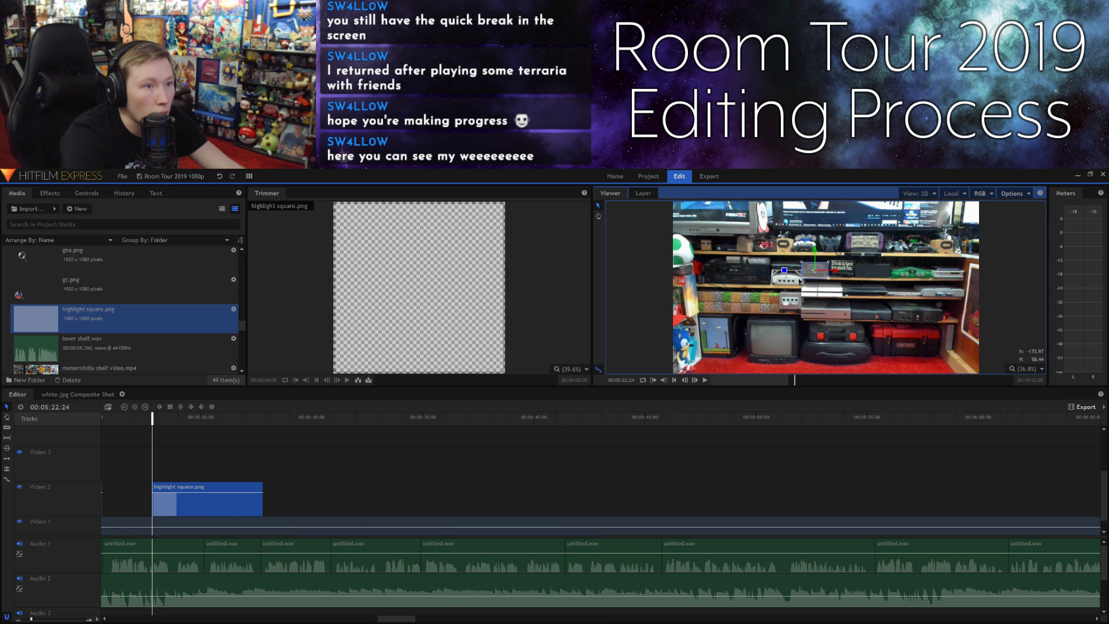
left_click_drag(803, 282, 801, 281)
left_click(765, 473)
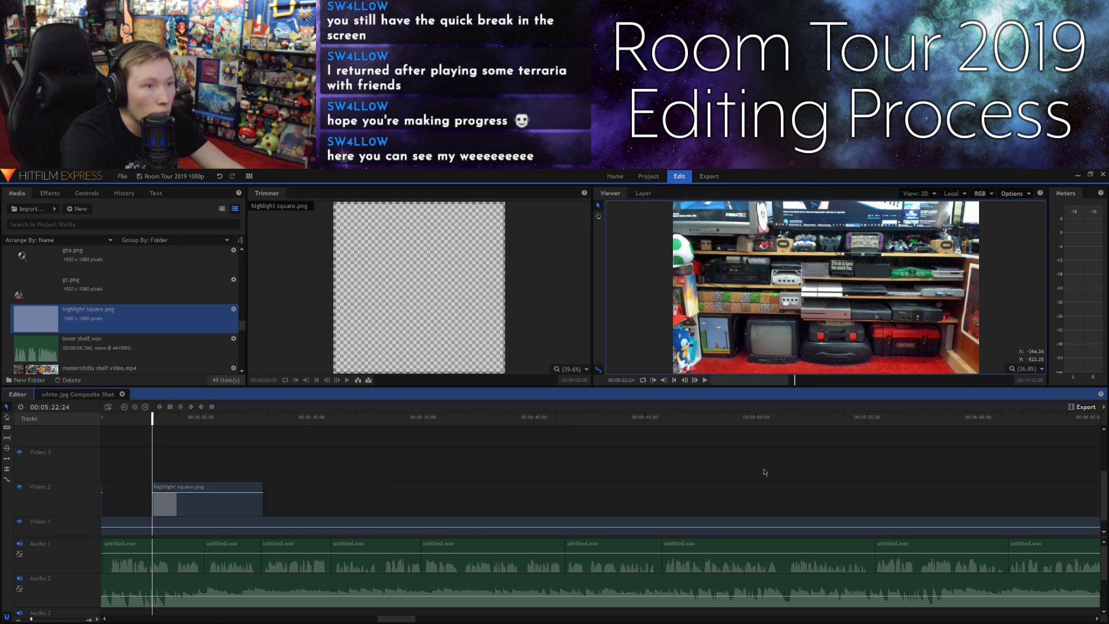
left_click(817, 275)
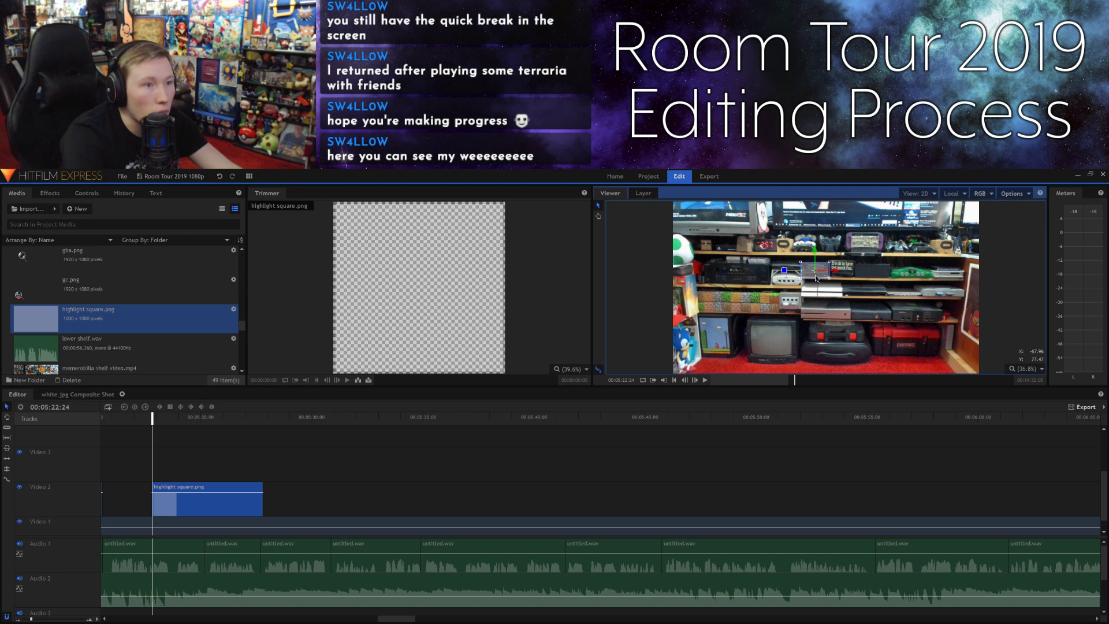
left_click(722, 474)
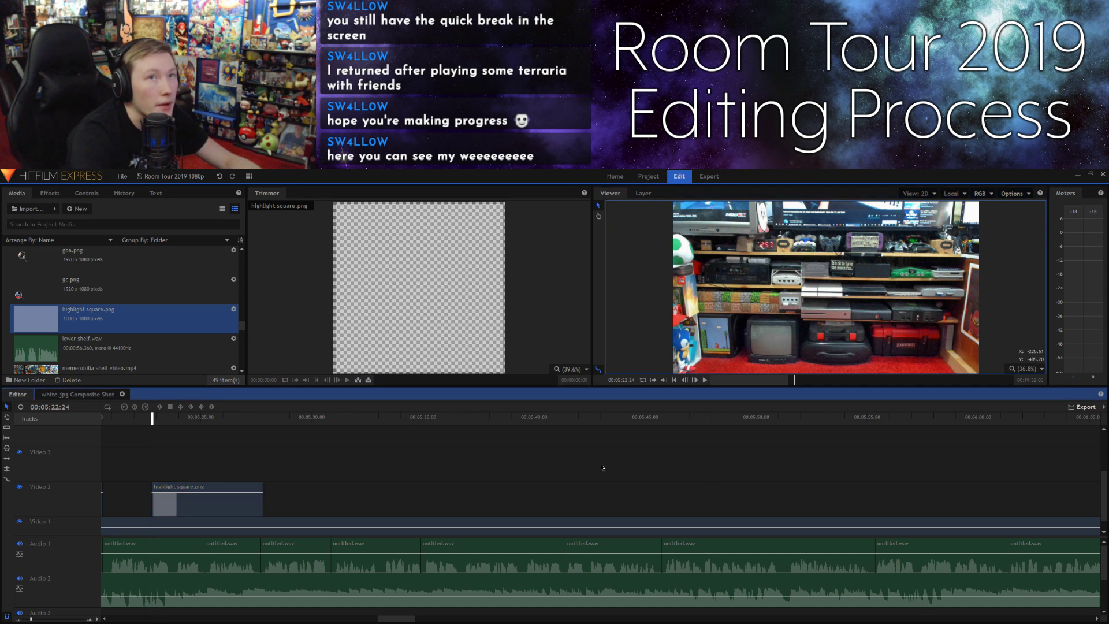
Step: Play on to 5:23:27 and split the third highlight square clip at that frame
key("space")
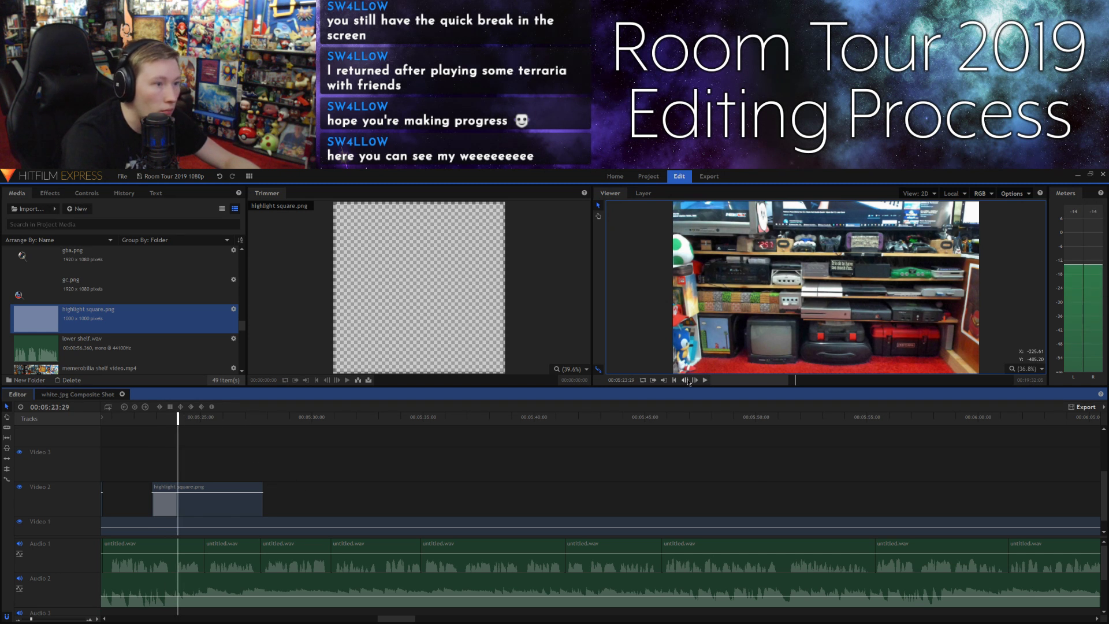
left_click(685, 380)
left_click(686, 380)
left_click(193, 487)
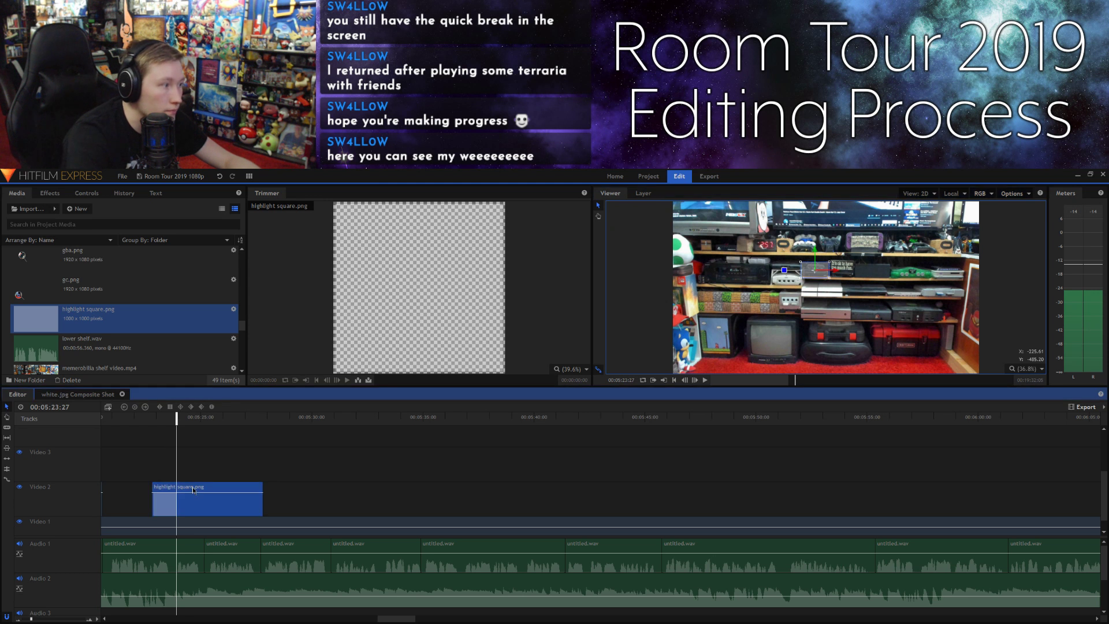
key("ctrl+shift+d")
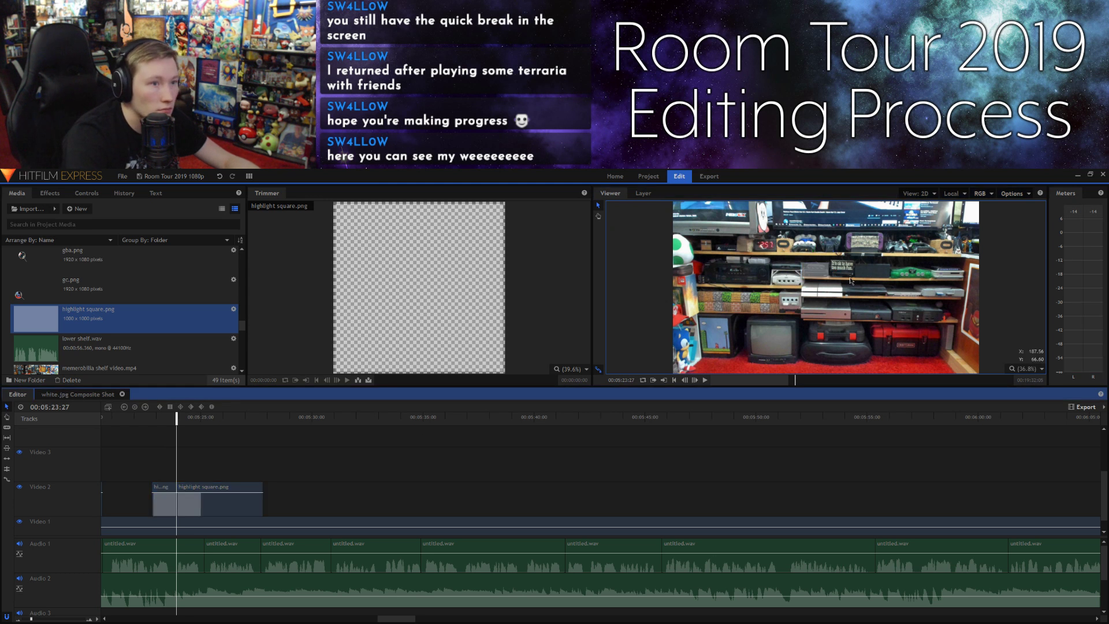
Step: Move the highlight square after 5:23:27 onto the next console along the second shelf and resize it to fit
key("space")
left_click(806, 278)
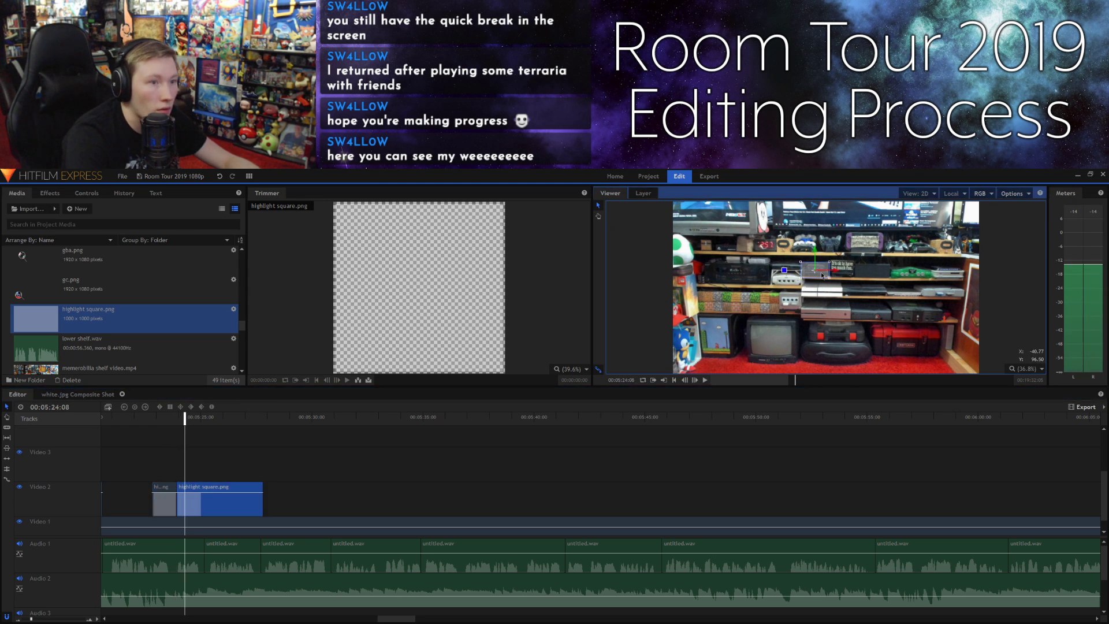
mouse_move(836, 276)
left_mouse_down()
mouse_move(862, 275)
mouse_move(844, 255)
left_mouse_up()
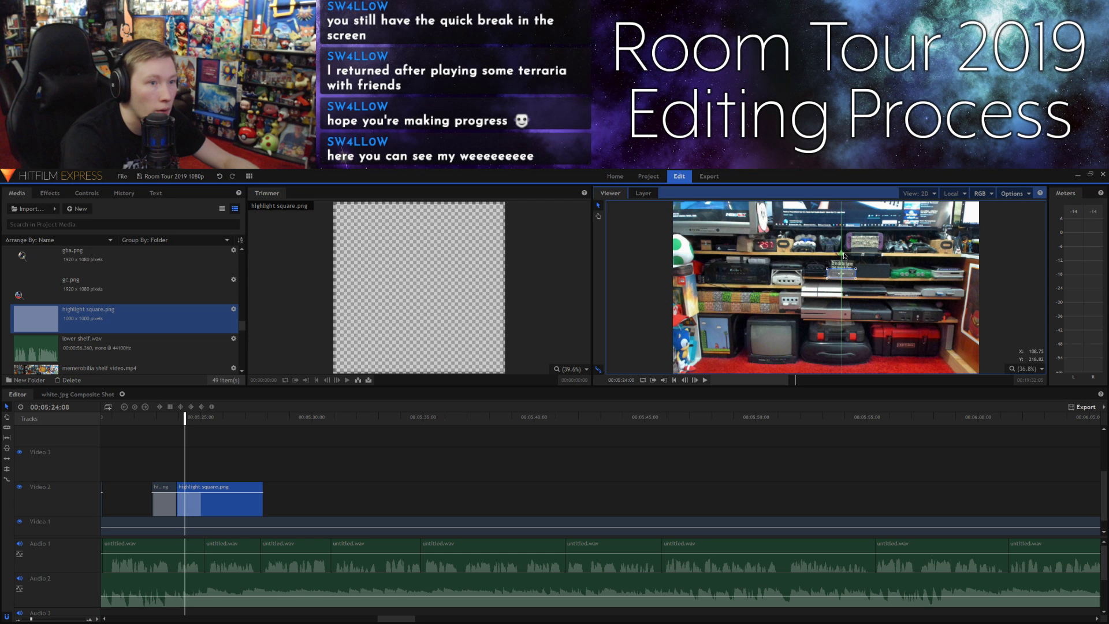
left_click(644, 481)
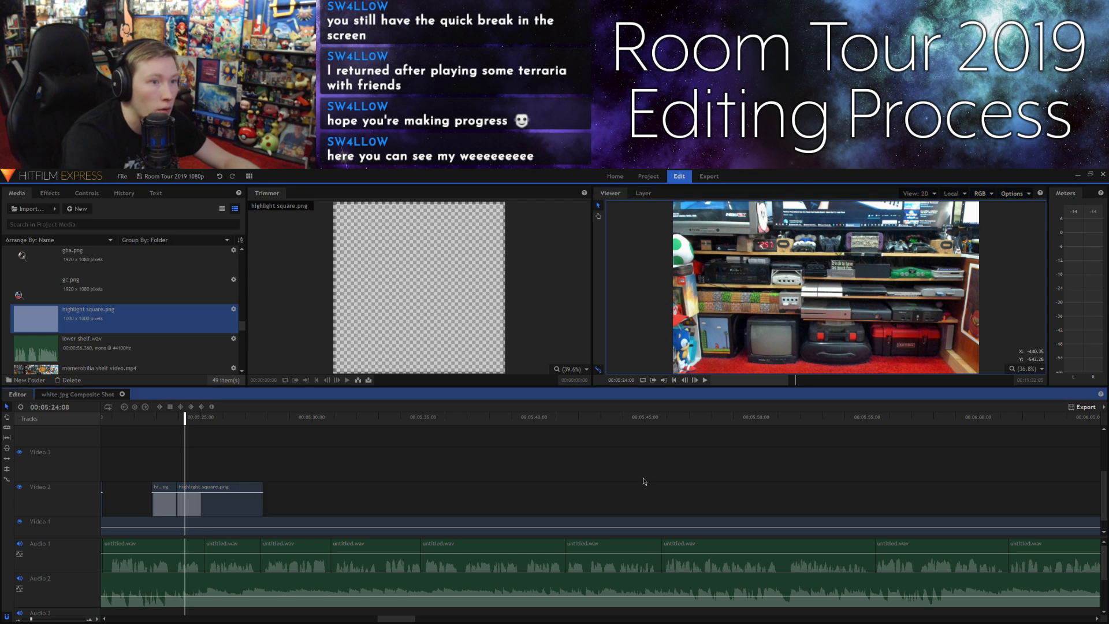
left_click(842, 277)
left_click_drag(859, 273, 863, 274)
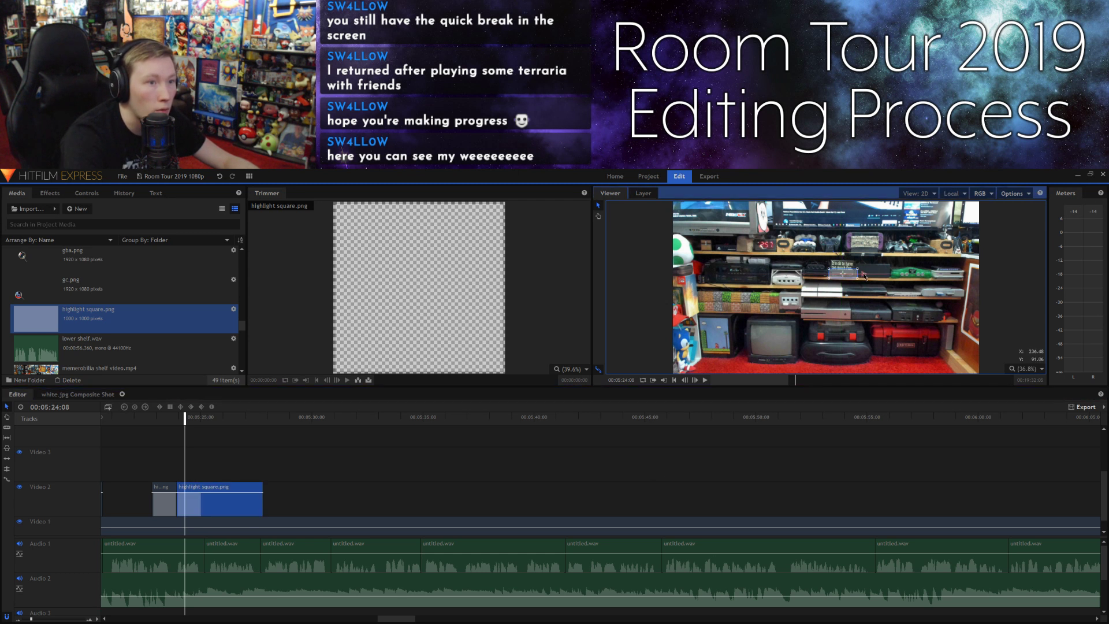
left_click(551, 478)
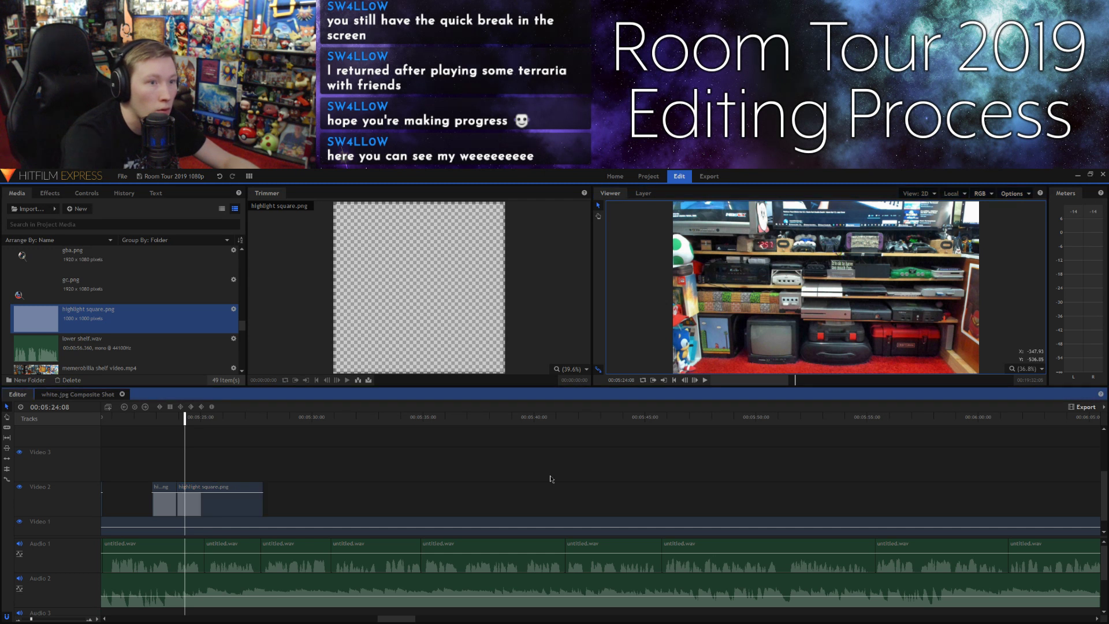
Step: Play on to 5:25:10 and split the last highlight square clip on Video 2 at that frame
key("space")
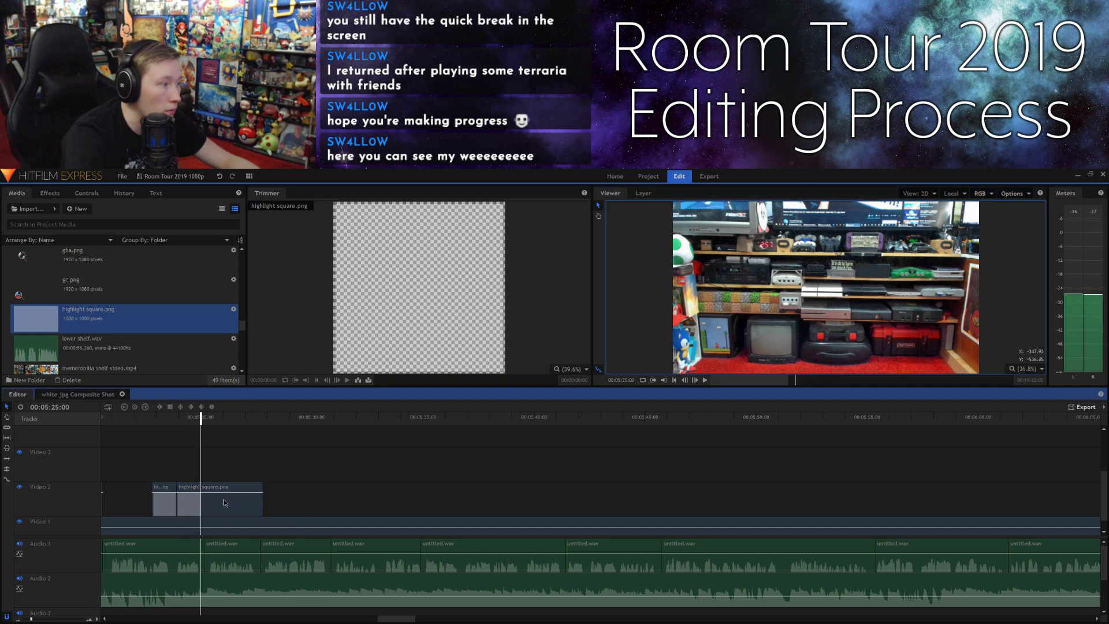
left_click(686, 381)
left_click(685, 381)
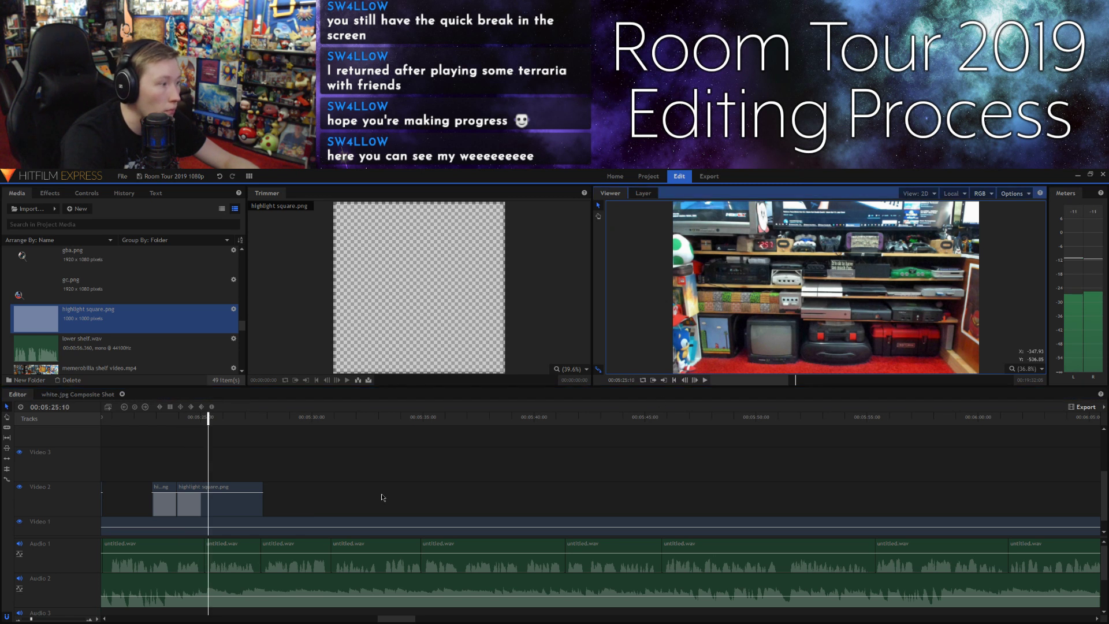
left_click(230, 513)
key("ctrl+shift+d")
left_click(230, 513)
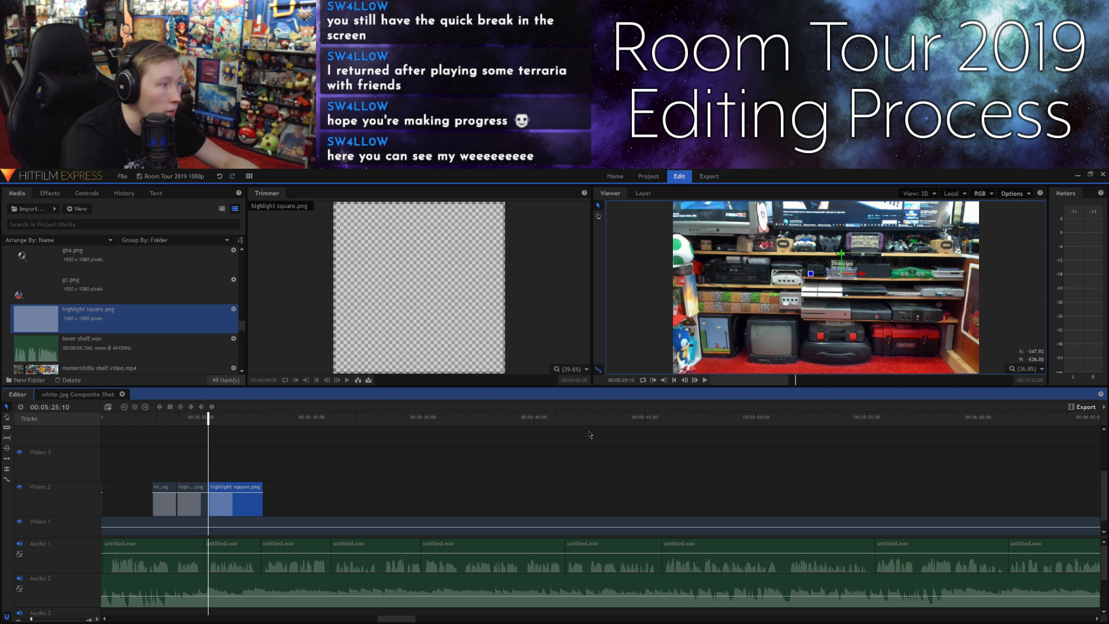
Step: Move the highlight square after 5:25:10 over the grey console just before the green one and adjust its corners to fit
left_click(849, 300)
key("space")
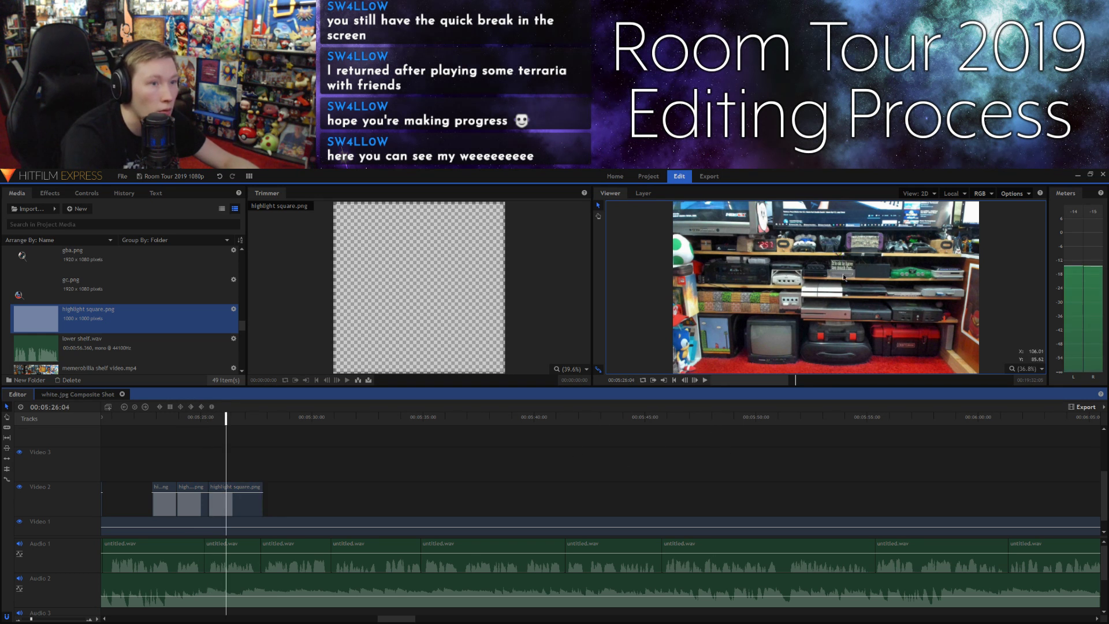
left_click(866, 279)
mouse_move(867, 278)
left_mouse_down()
mouse_move(895, 278)
mouse_move(862, 280)
left_mouse_up()
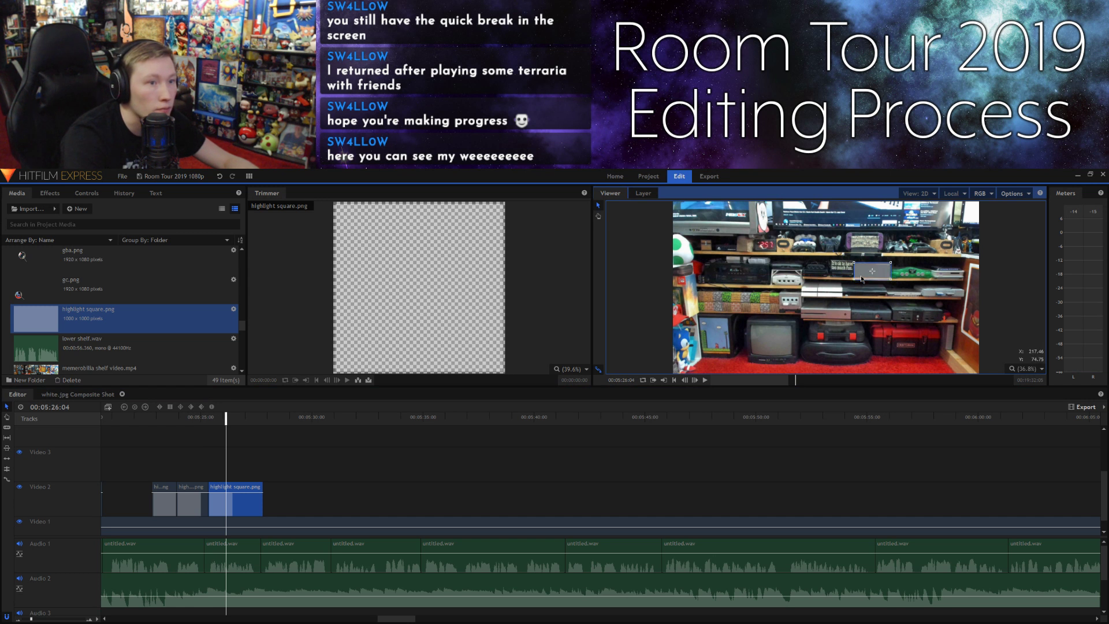
left_click_drag(855, 281, 853, 283)
left_click(771, 468)
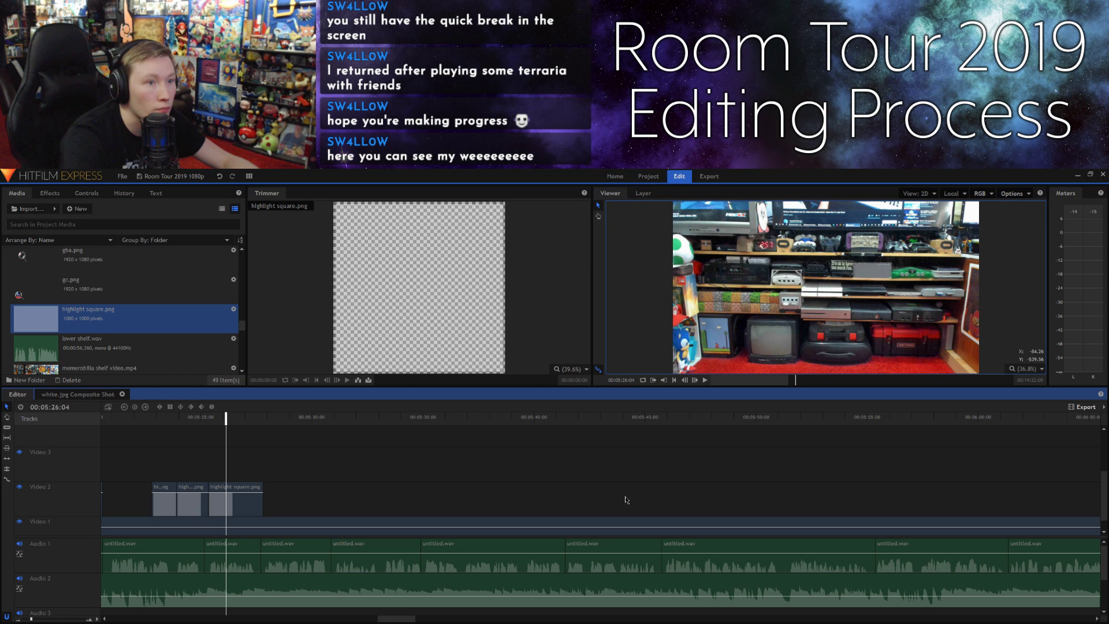
Step: Play on to 5:27:24, extend the last highlight square clip to about 5:29:09, and split it at 5:27:24
key("space")
key("space")
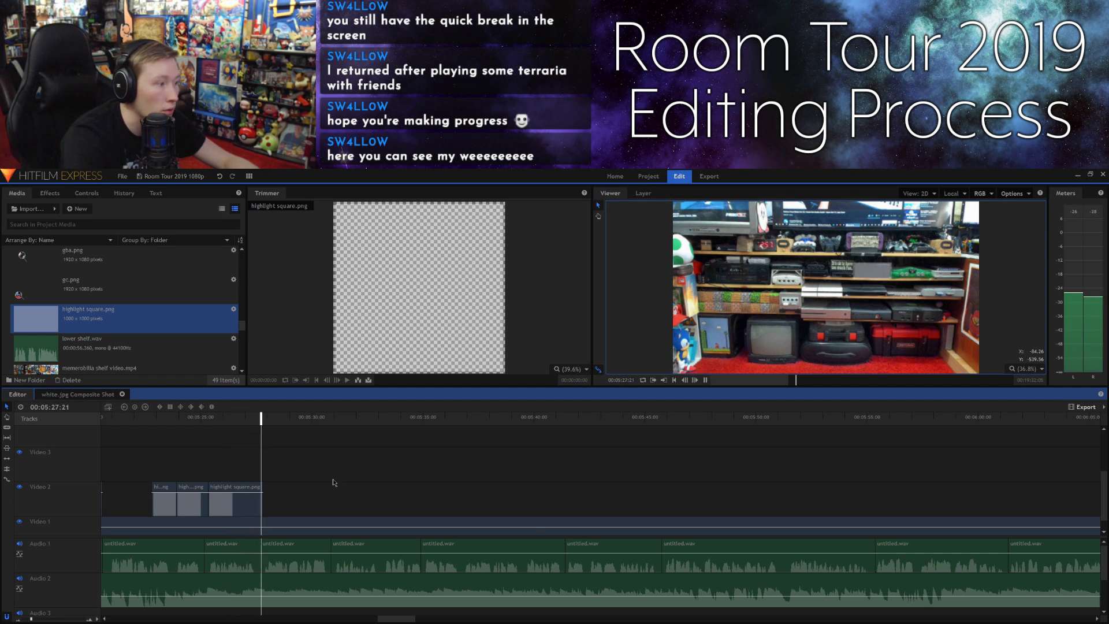
left_click_drag(266, 494, 296, 495)
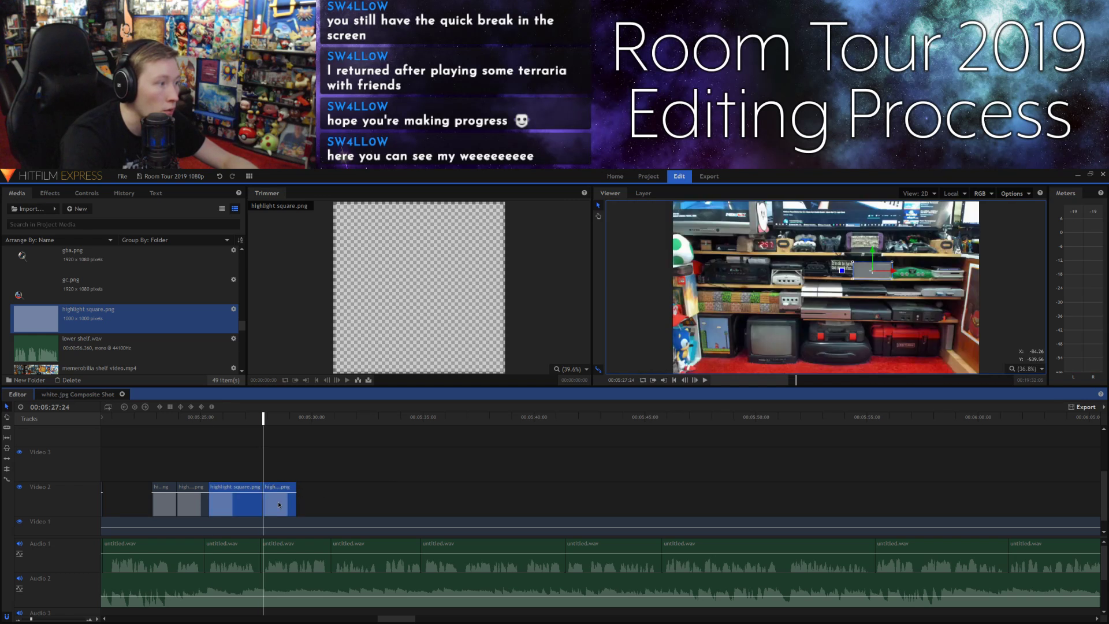
left_click(315, 502)
Step: Move the highlight square after 5:27:24 over the green console on the second shelf and adjust its corners to fit
key("space")
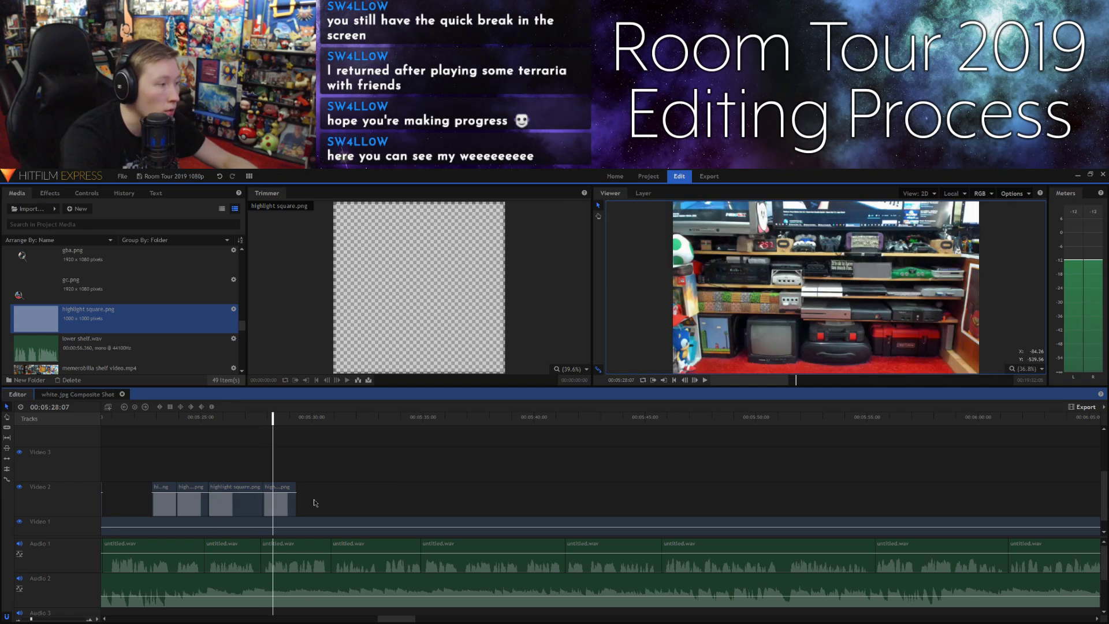
left_click(280, 501)
left_click_drag(894, 272, 935, 271)
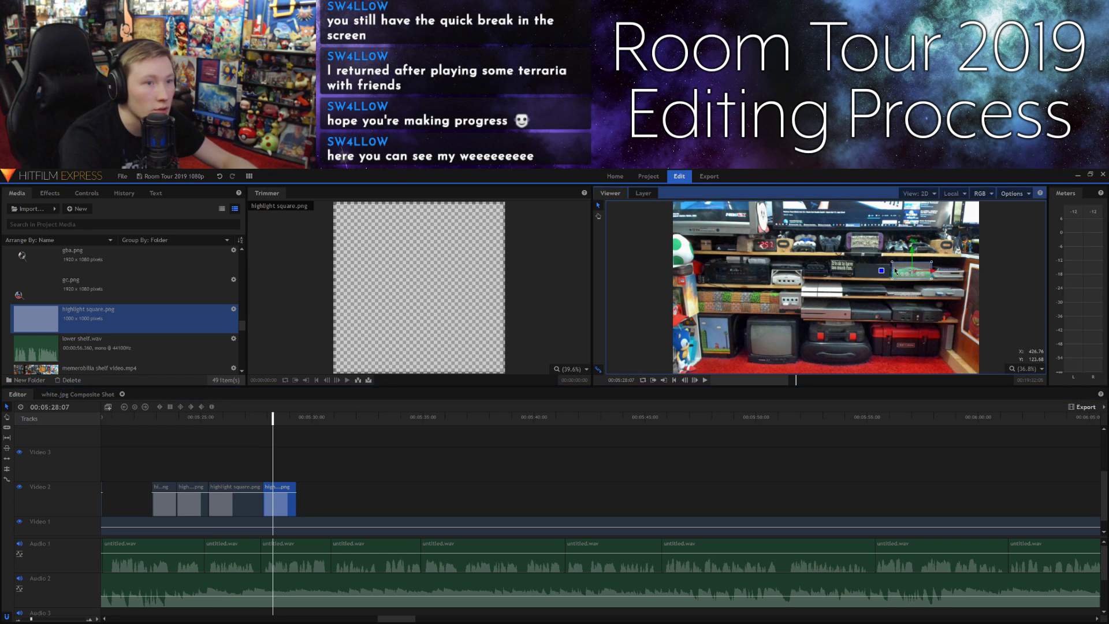
left_click(893, 263)
left_click(898, 270)
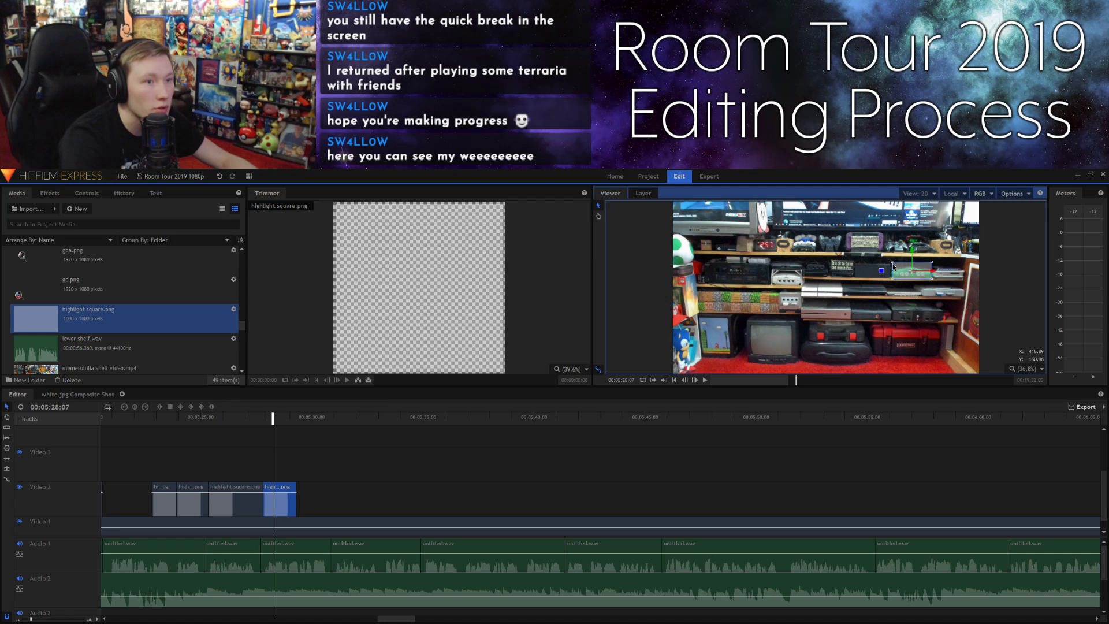
mouse_move(892, 265)
left_mouse_down()
mouse_move(913, 255)
mouse_move(891, 266)
left_mouse_up()
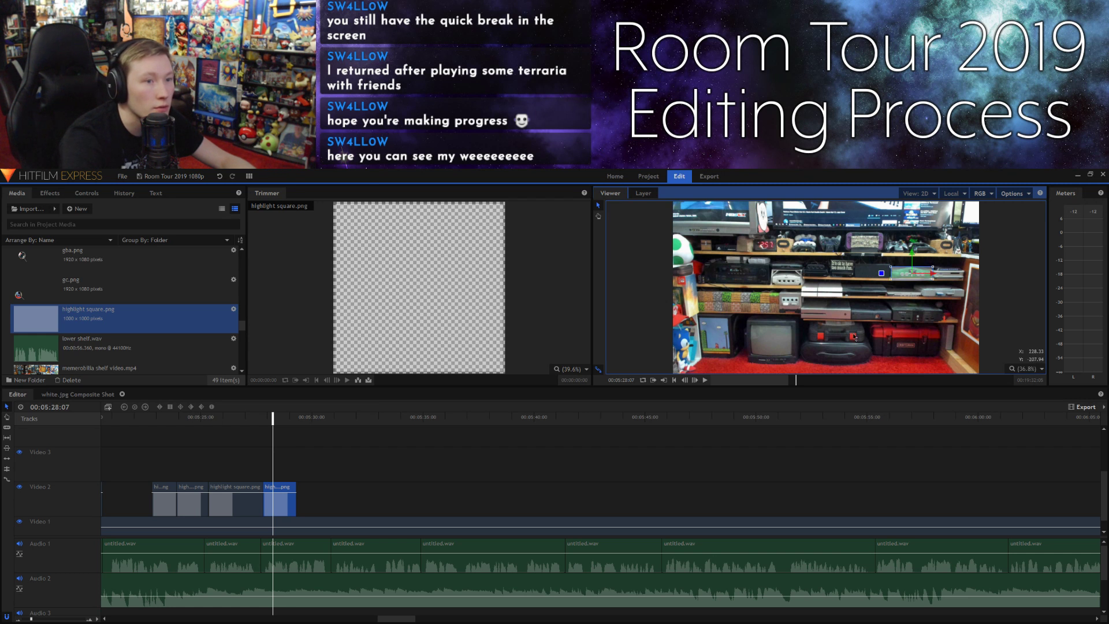
left_click(798, 501)
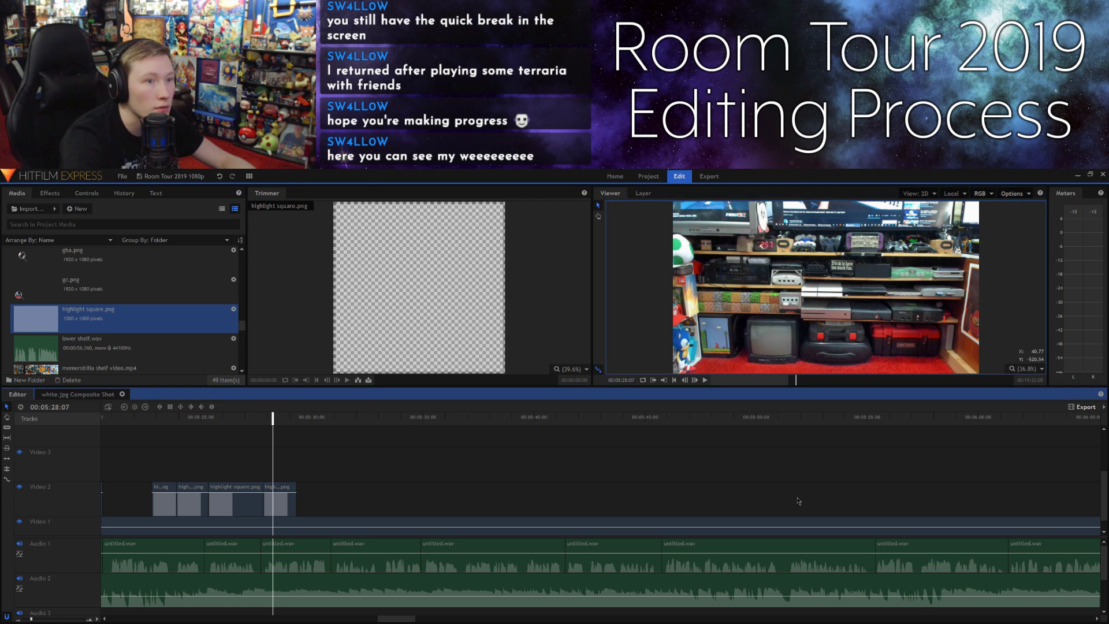
left_click(913, 271)
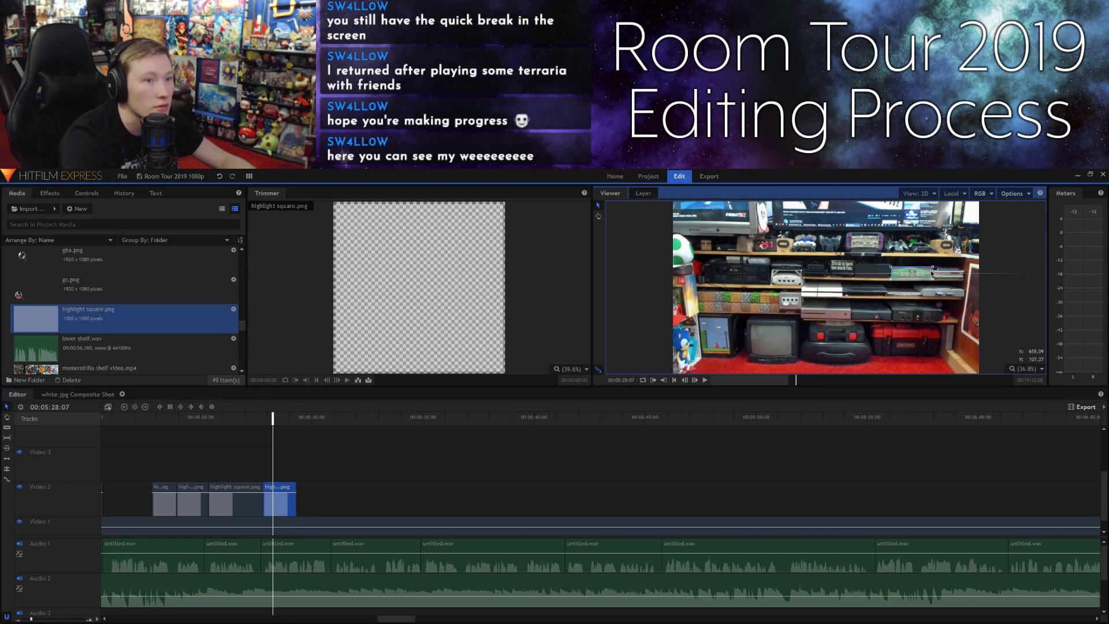
left_click(627, 479)
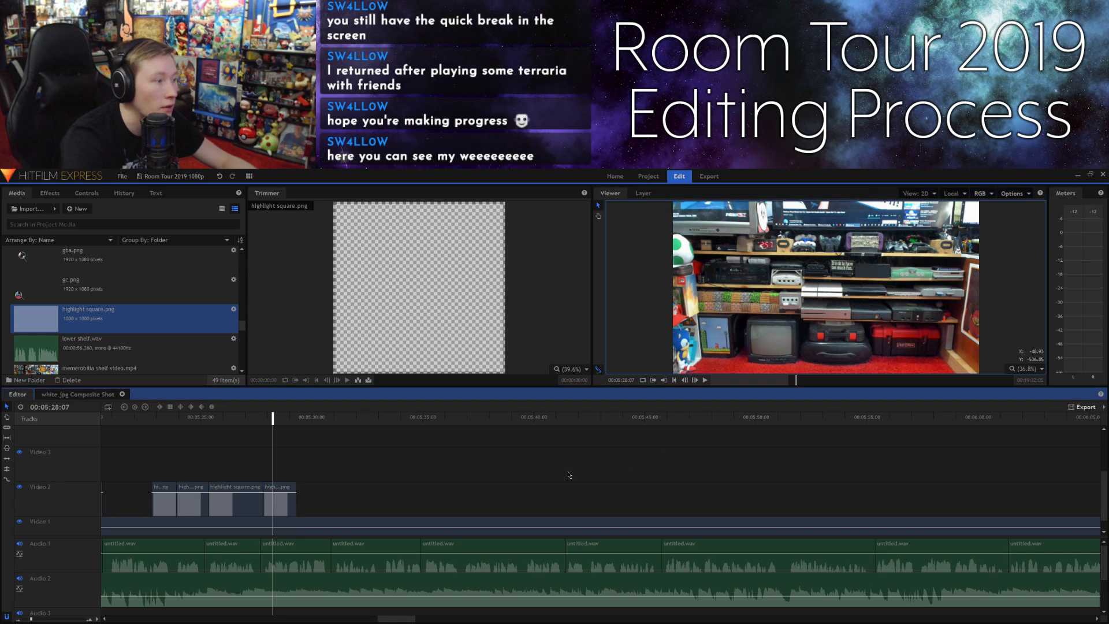
Step: Play on to 5:29:07 and extend the green console's highlight square clip to about 5:32:22
key("space")
key("space")
left_click(285, 419)
key("space")
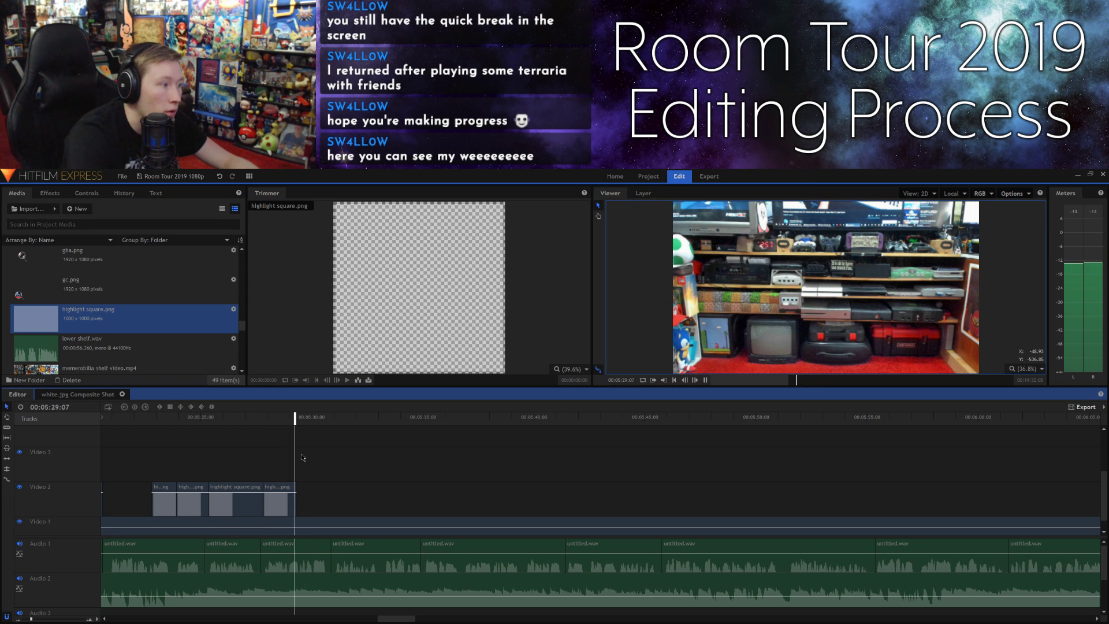
left_click_drag(299, 504, 373, 503)
left_click(393, 504)
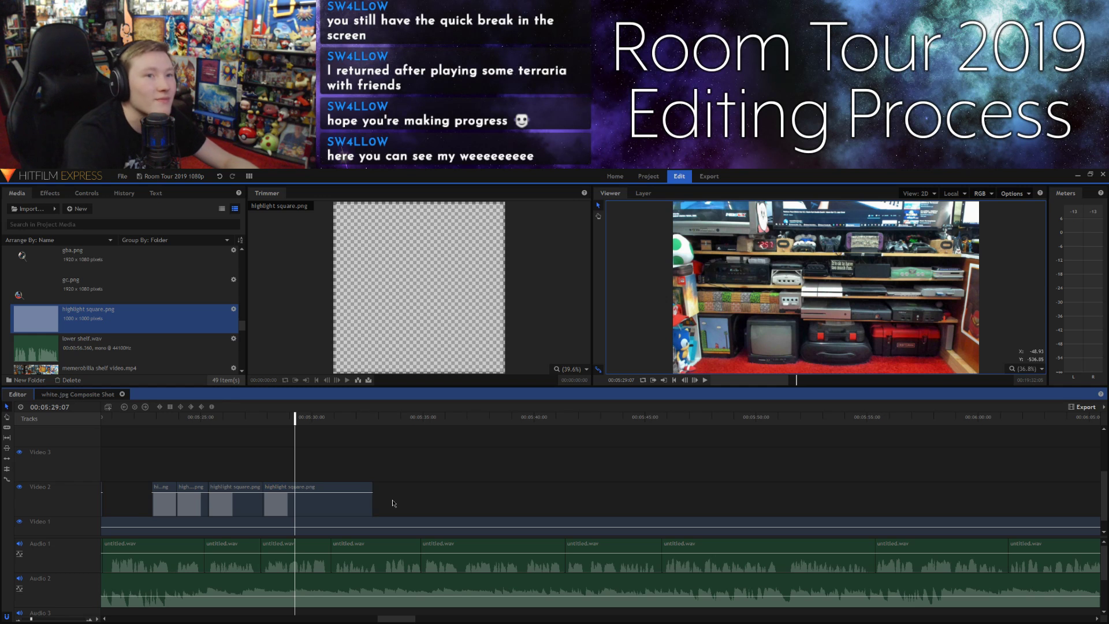
Step: Step the playhead to 5:29:11 and split the last highlight square clip on Video 2 at that frame
key("space")
left_click(705, 380)
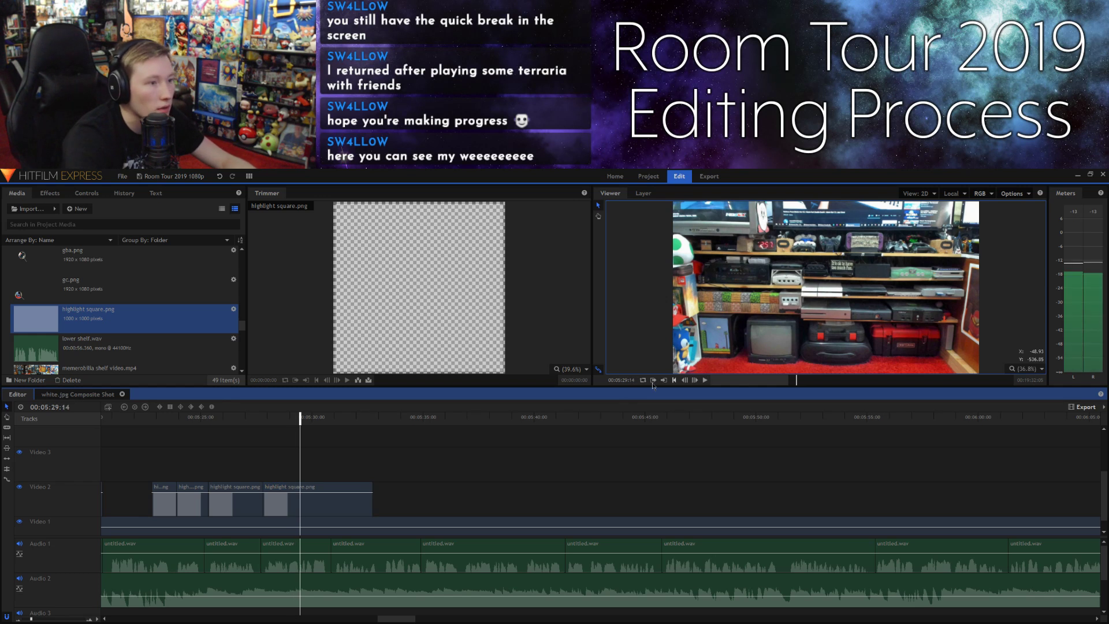
left_click(685, 381)
left_click(684, 380)
left_click(684, 380)
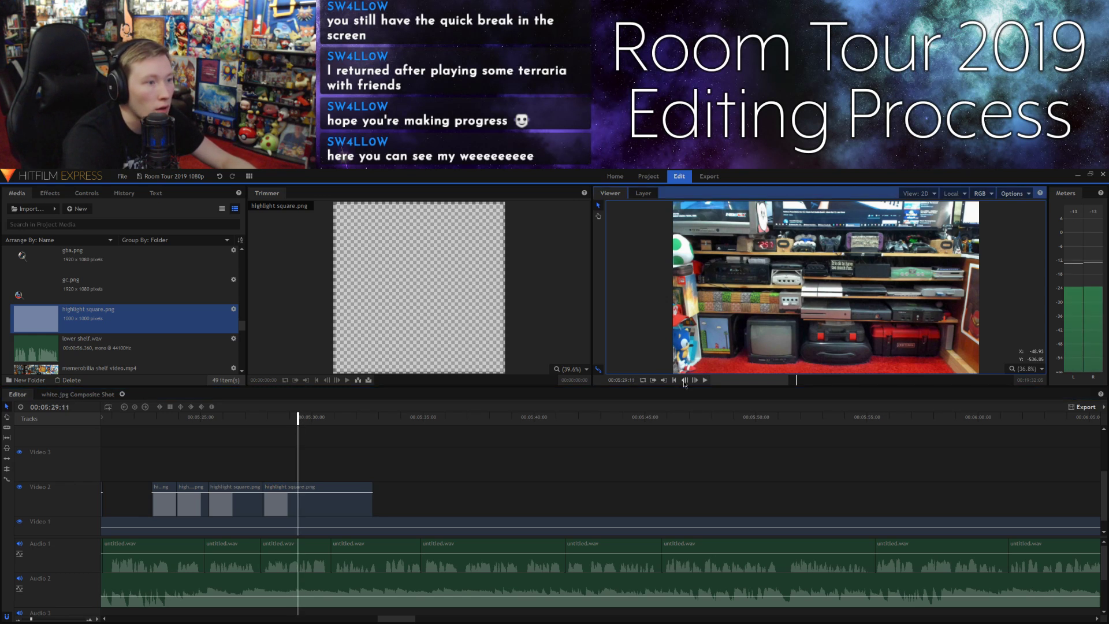
left_click(321, 508)
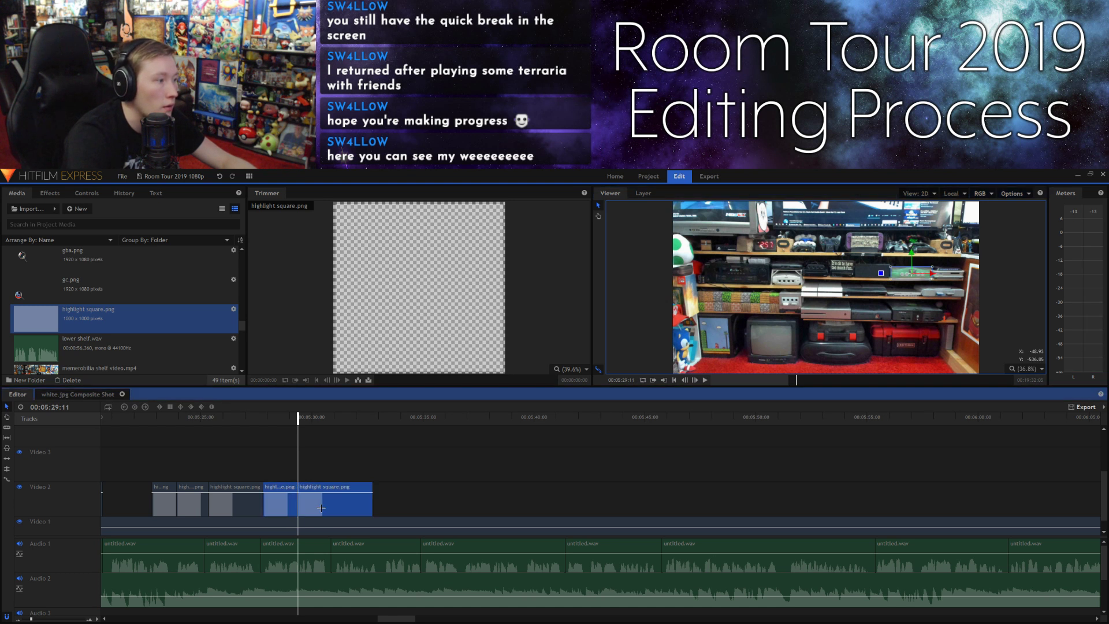
key("ctrl+shift+d")
Step: Place the highlight square after 5:29:11 over the rightmost console on the second shelf and adjust its lower-left corner
mouse_move(942, 278)
left_mouse_down()
mouse_move(973, 276)
mouse_move(931, 281)
left_mouse_up()
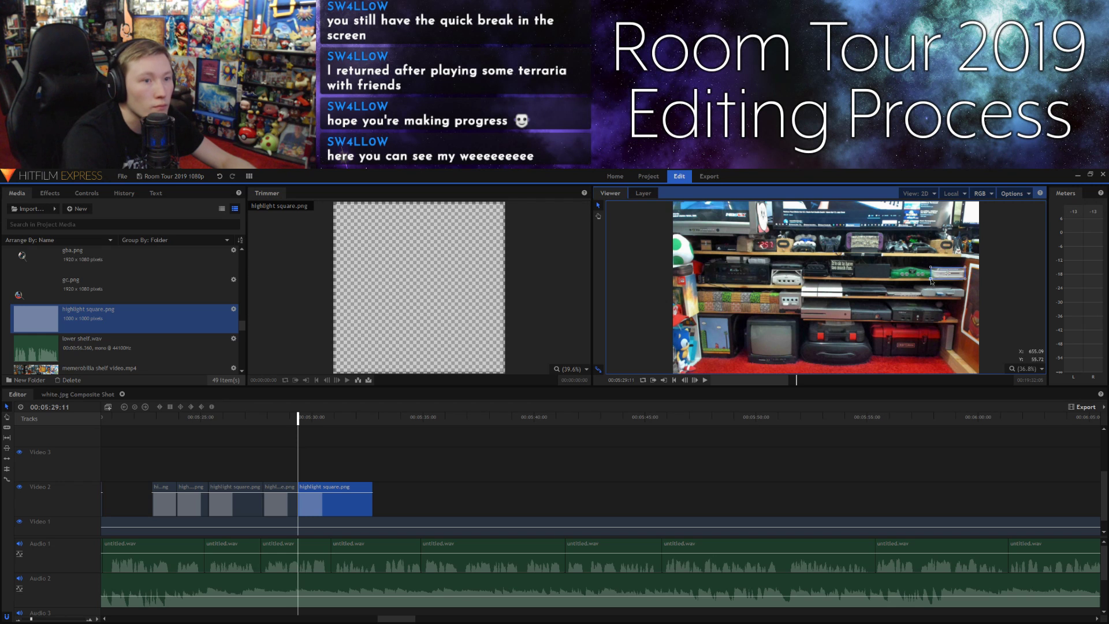
left_click_drag(942, 278, 941, 278)
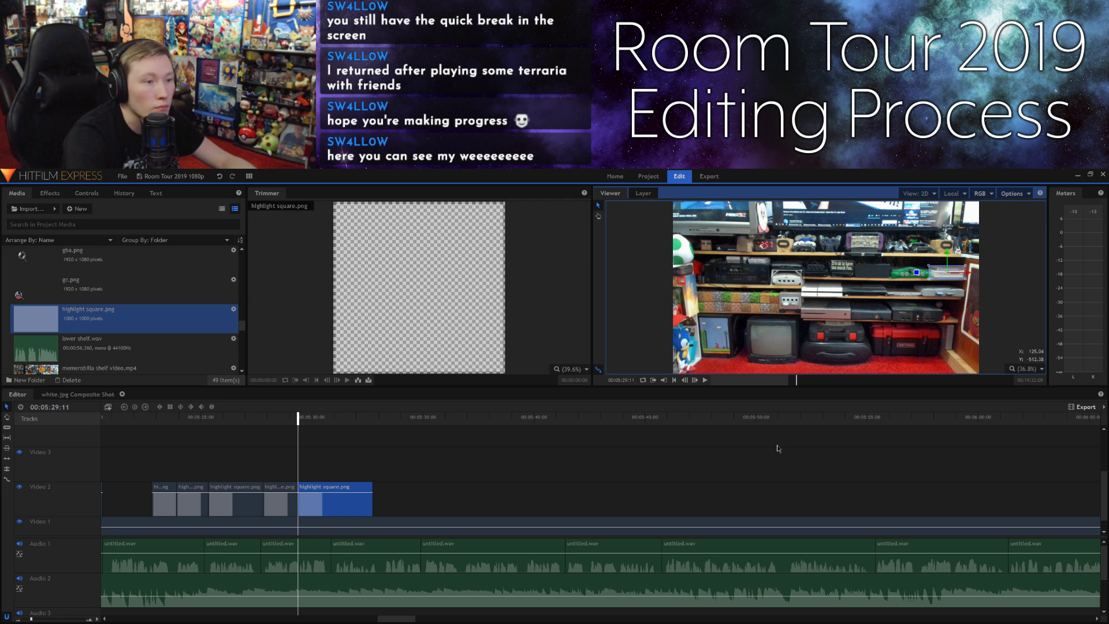
left_click(752, 454)
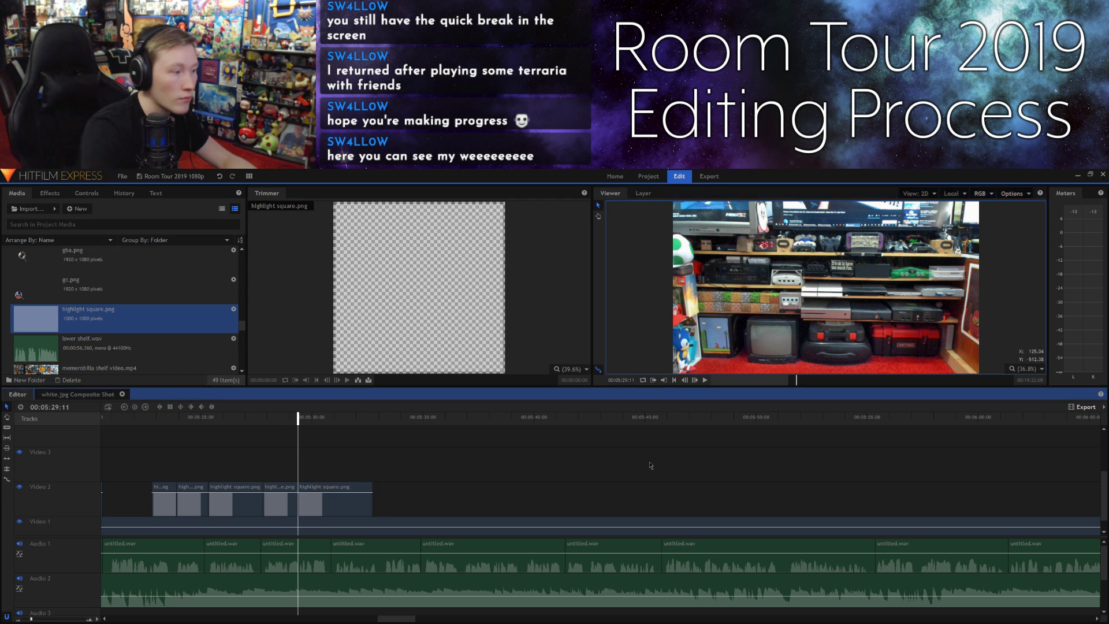
Step: Play on to 5:32:22 and extend the last highlight square clip on Video 2 to about 5:56
key("space")
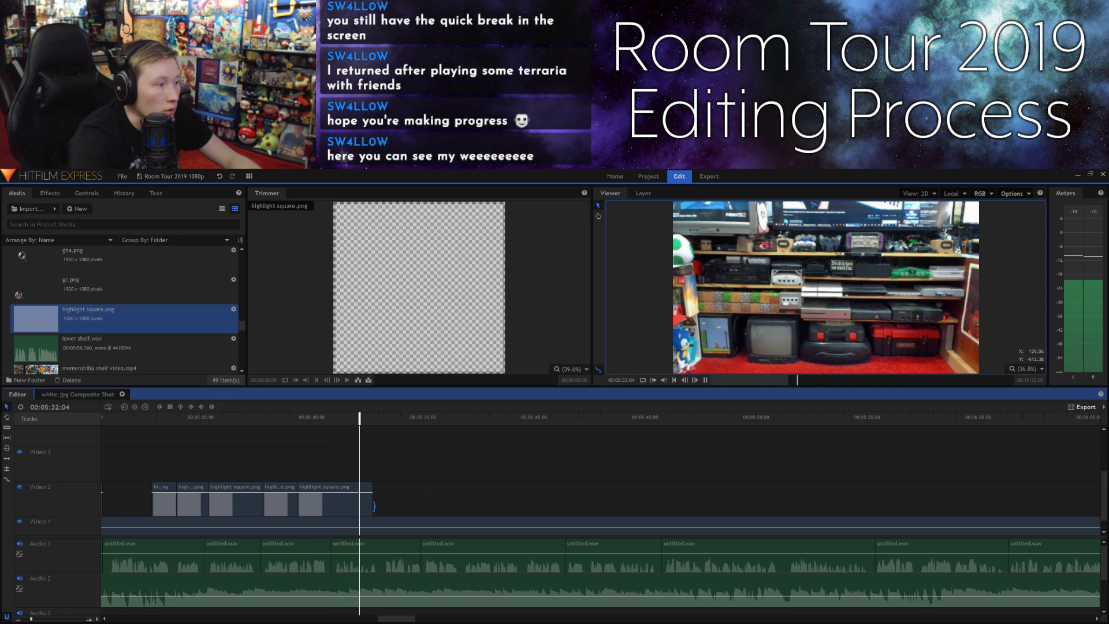
left_click_drag(372, 498, 920, 479)
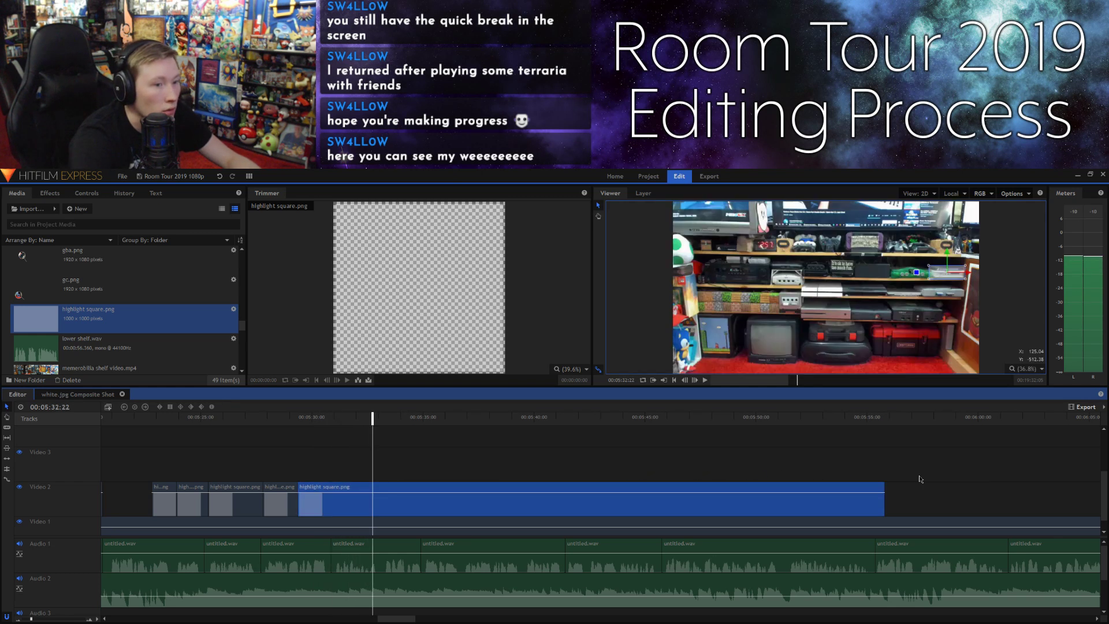
left_click(920, 479)
Step: Play on to 5:45:22 and split the last highlight square clip on Video 2 at that frame
key("space")
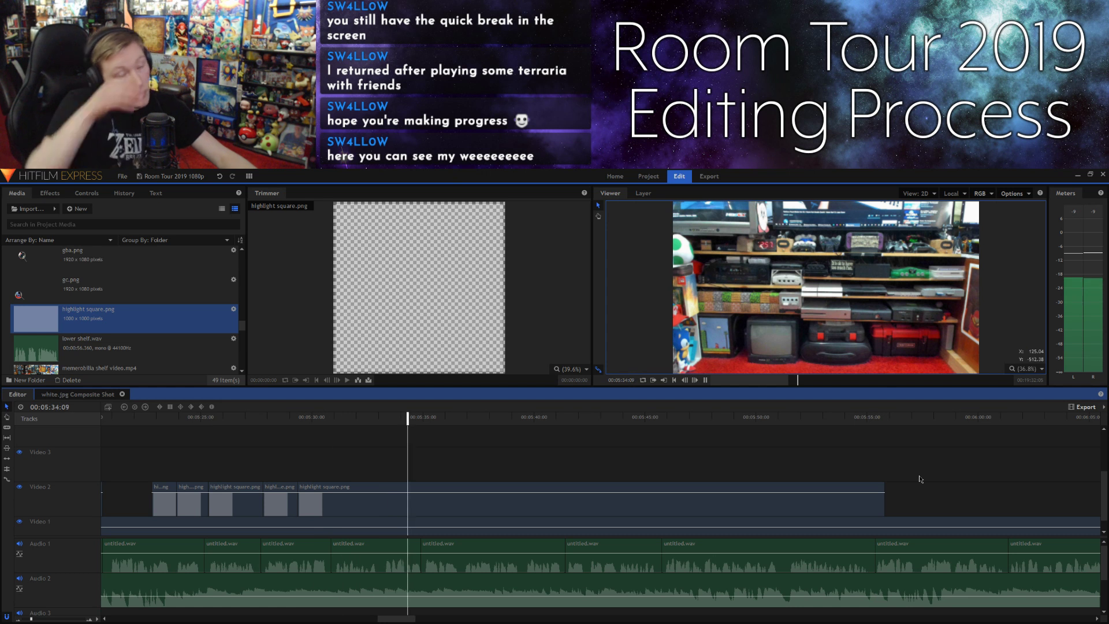
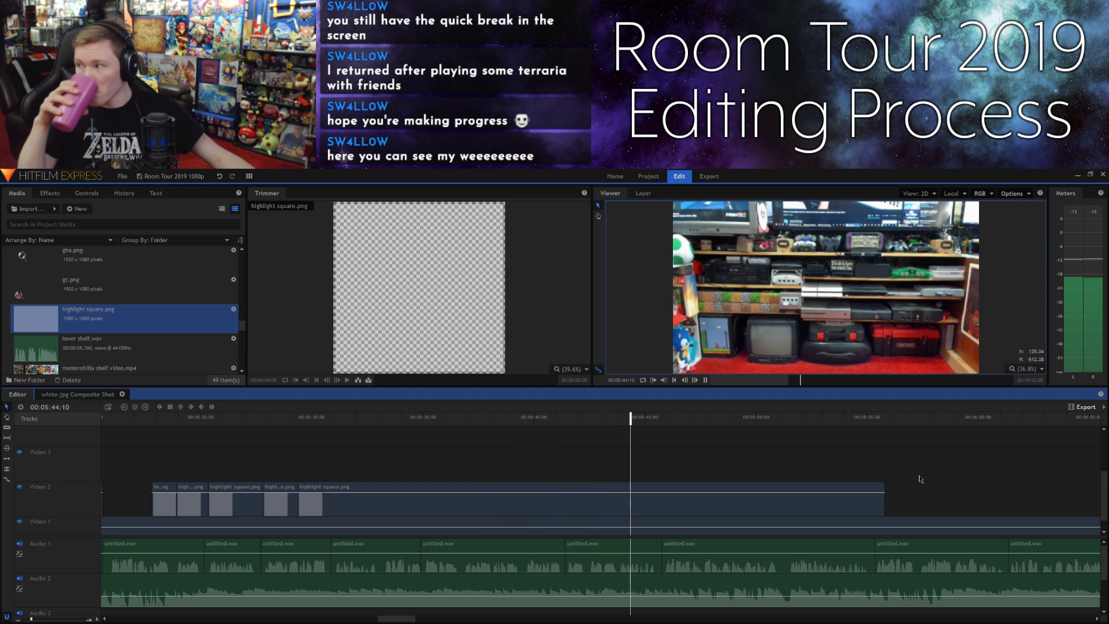
key("space")
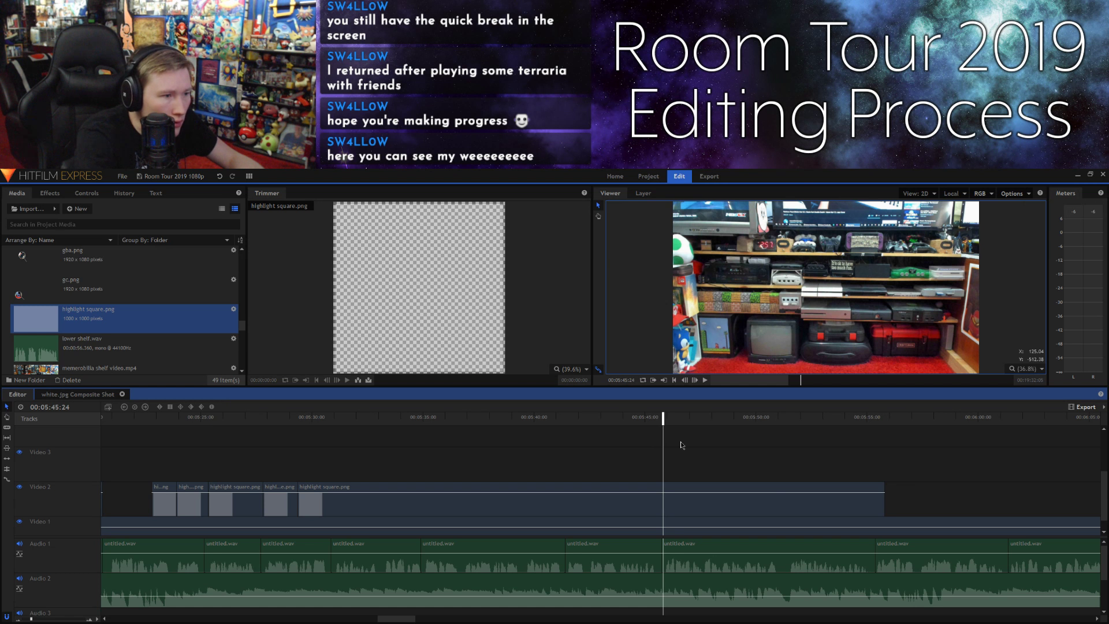
left_click(656, 421)
key("space")
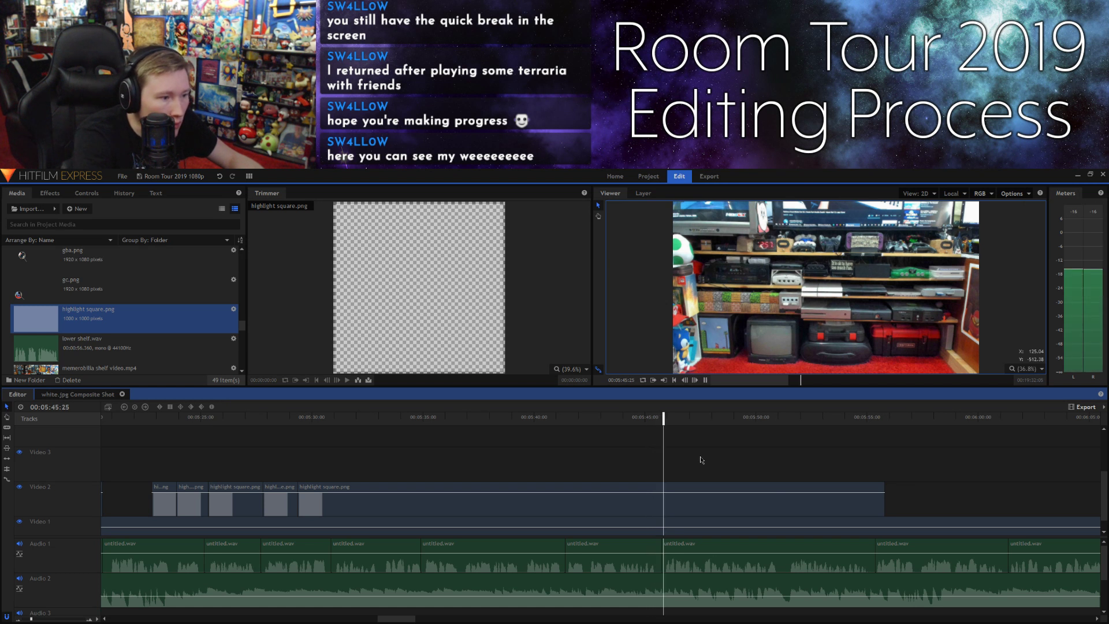
key("space")
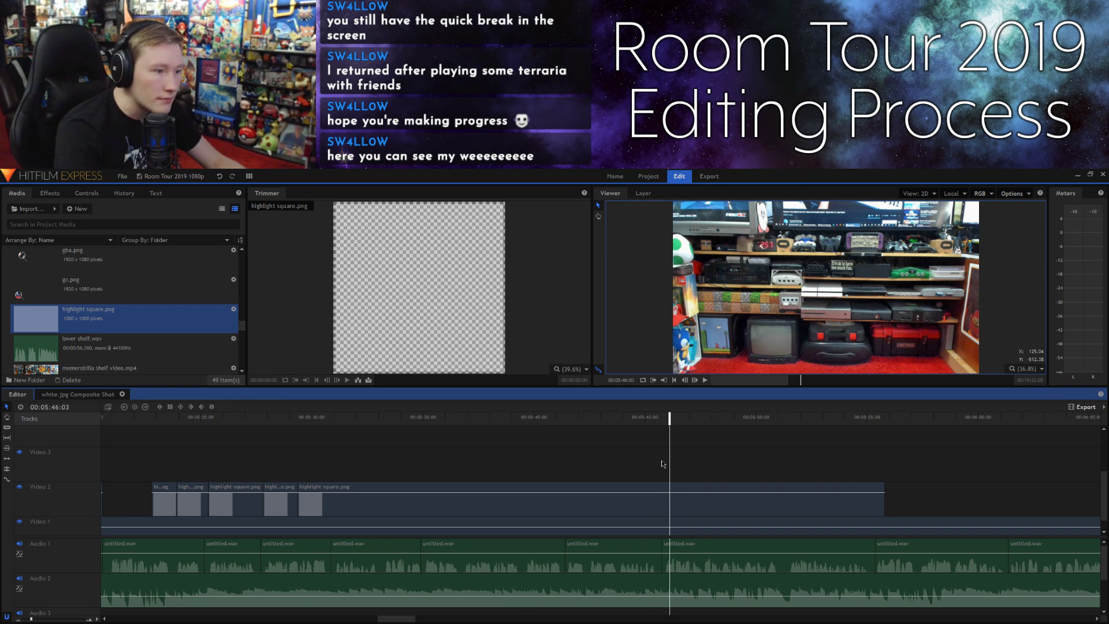
key("space")
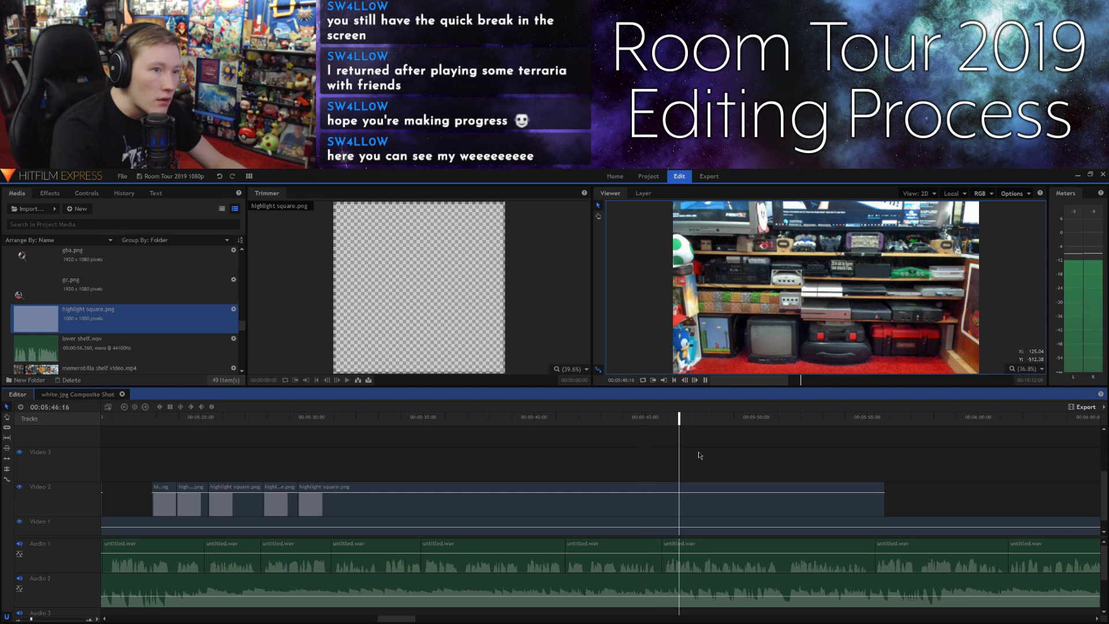
left_click(650, 425)
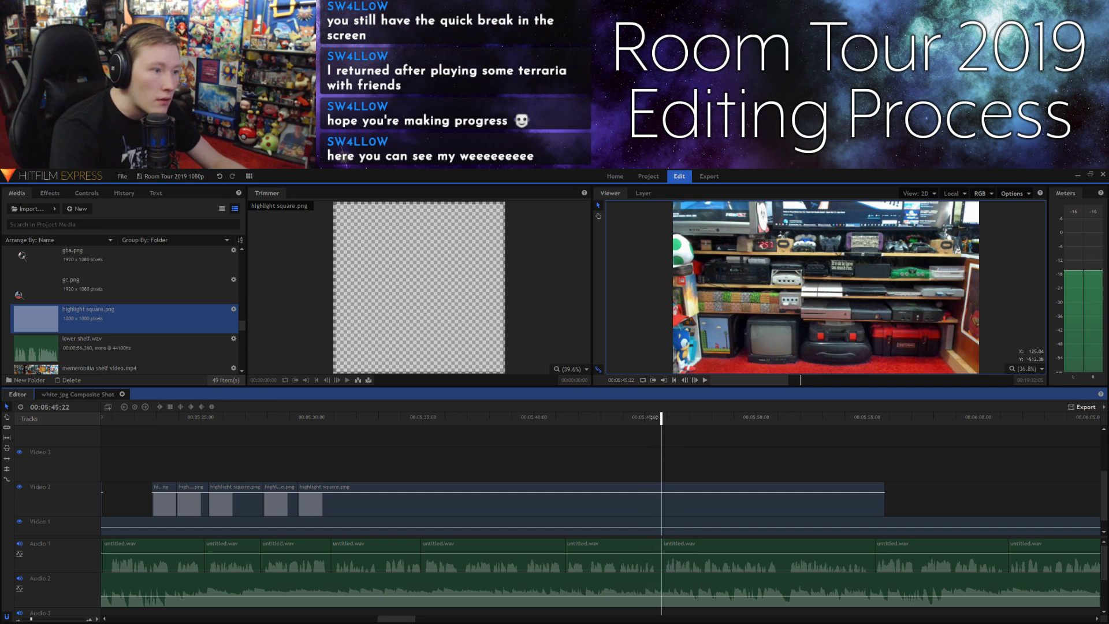
left_click(677, 488)
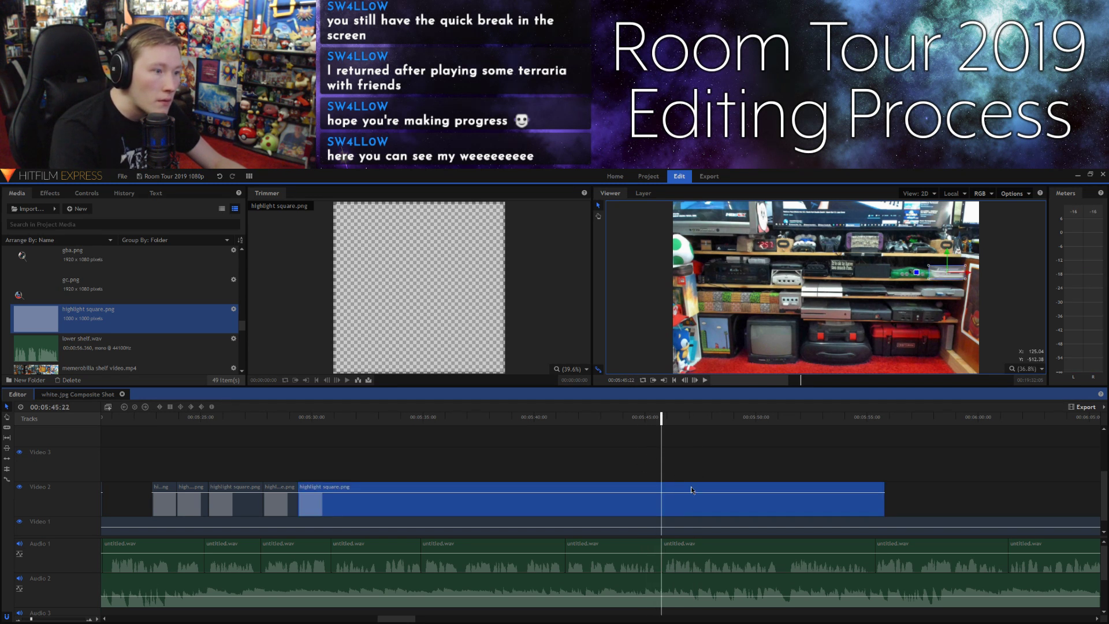
key("ctrl+shift+d")
left_click(697, 457)
Step: Trim the last highlight square clip's start to 5:47:02 and place its square over the white console on the third shelf
key("space")
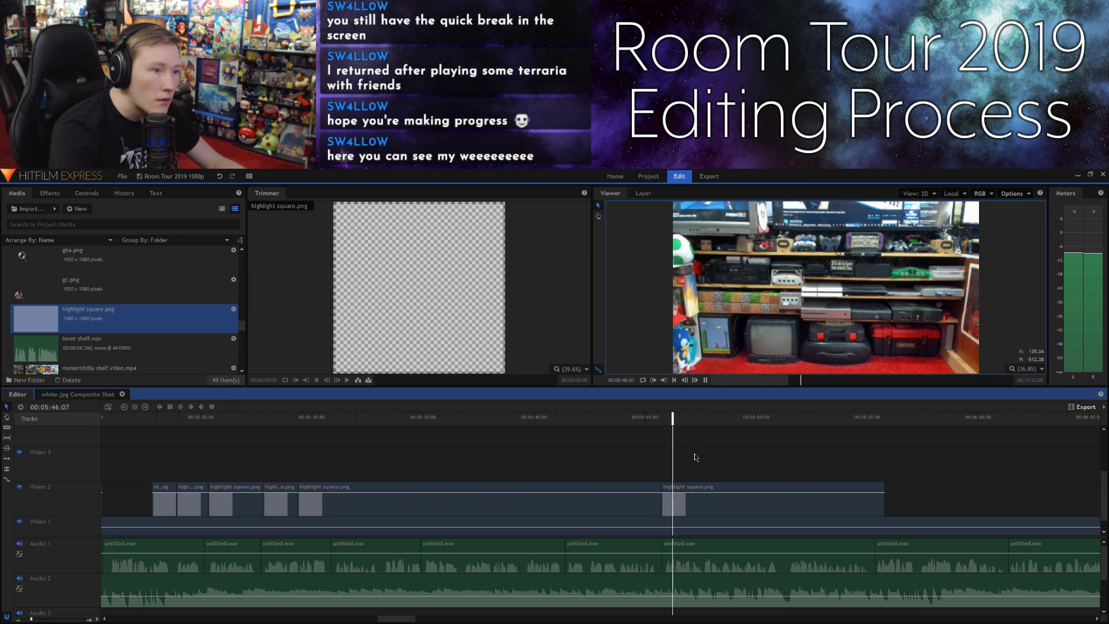
key("space")
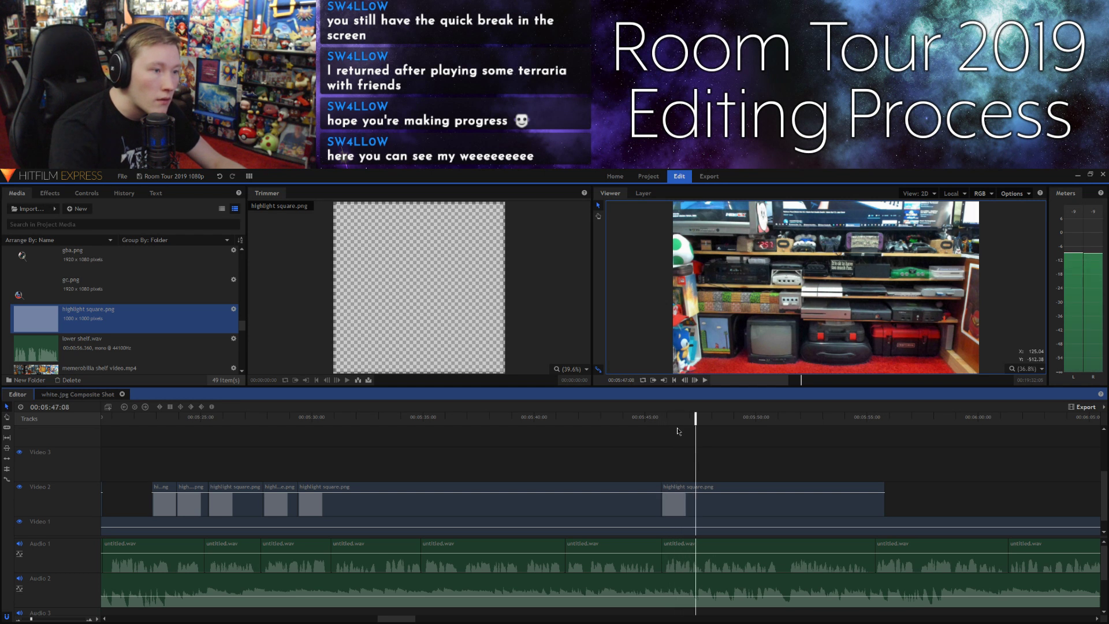
left_click(685, 380)
left_click(685, 380)
left_click(685, 380)
left_click(685, 380)
left_click(685, 381)
left_click(686, 381)
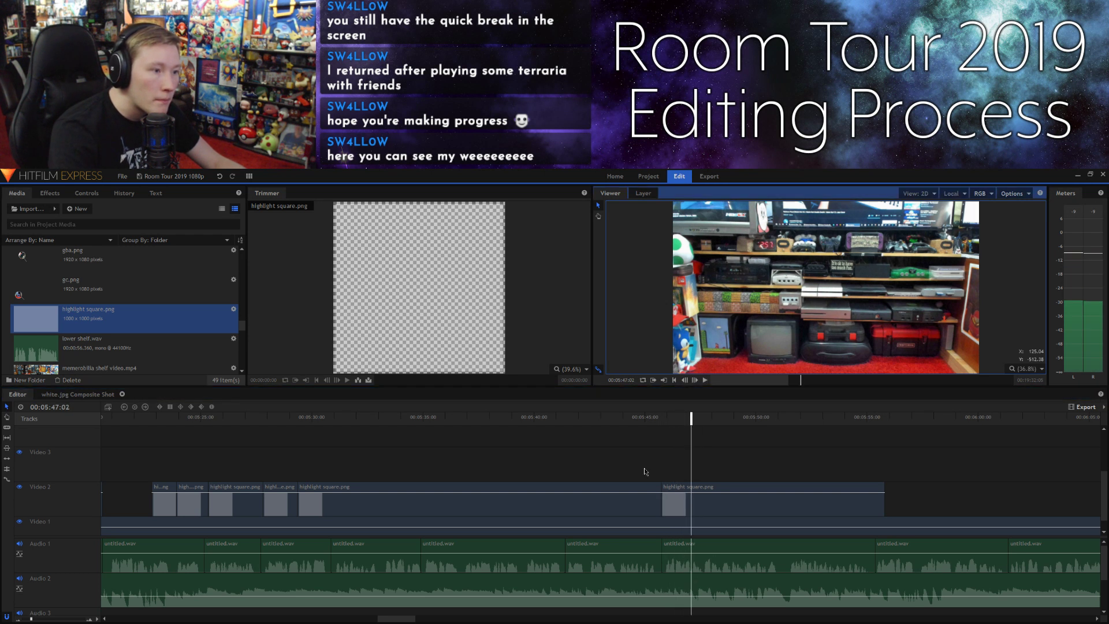
left_click(679, 491)
left_click_drag(662, 489, 692, 489)
left_click_drag(938, 275, 801, 301)
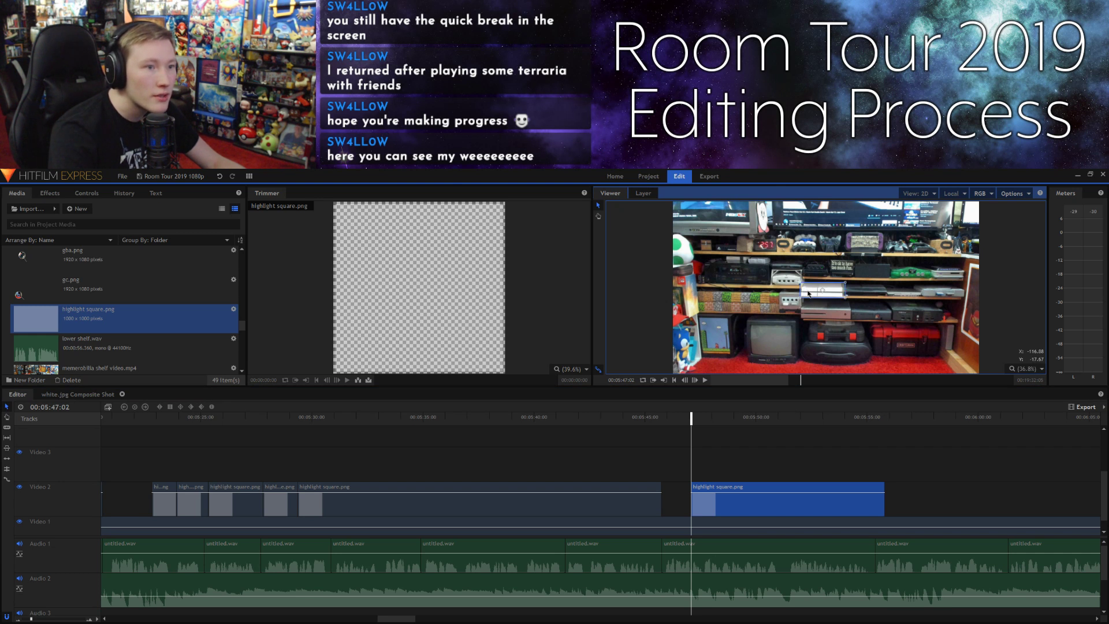
left_click(751, 464)
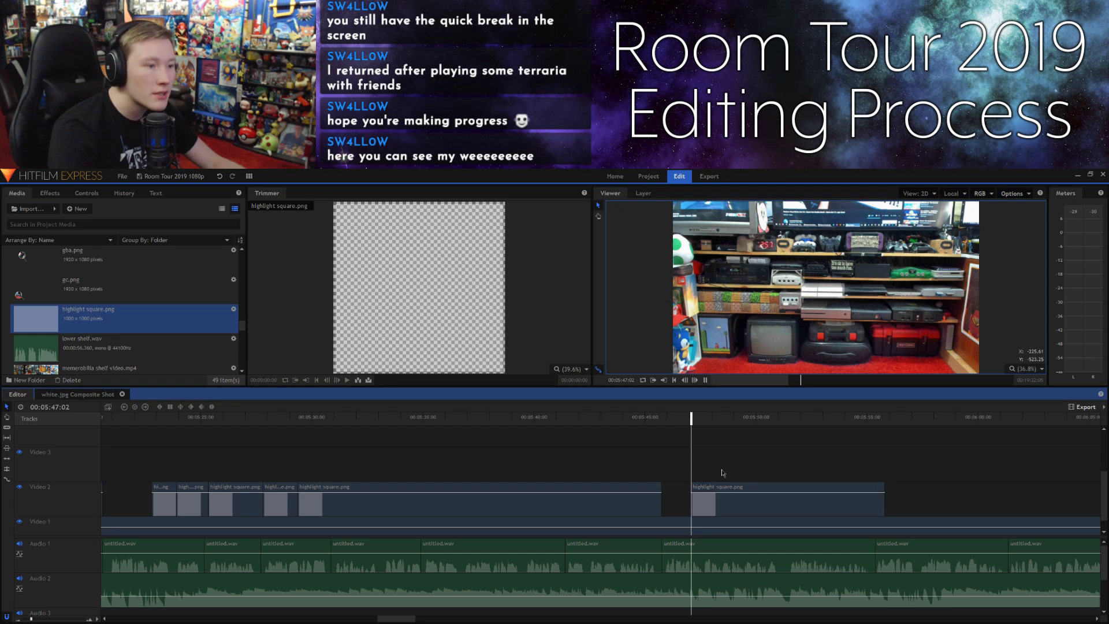
Step: Find the next narration cue at 5:47:28 and split the last highlight square clip on Video 2 there
key("space")
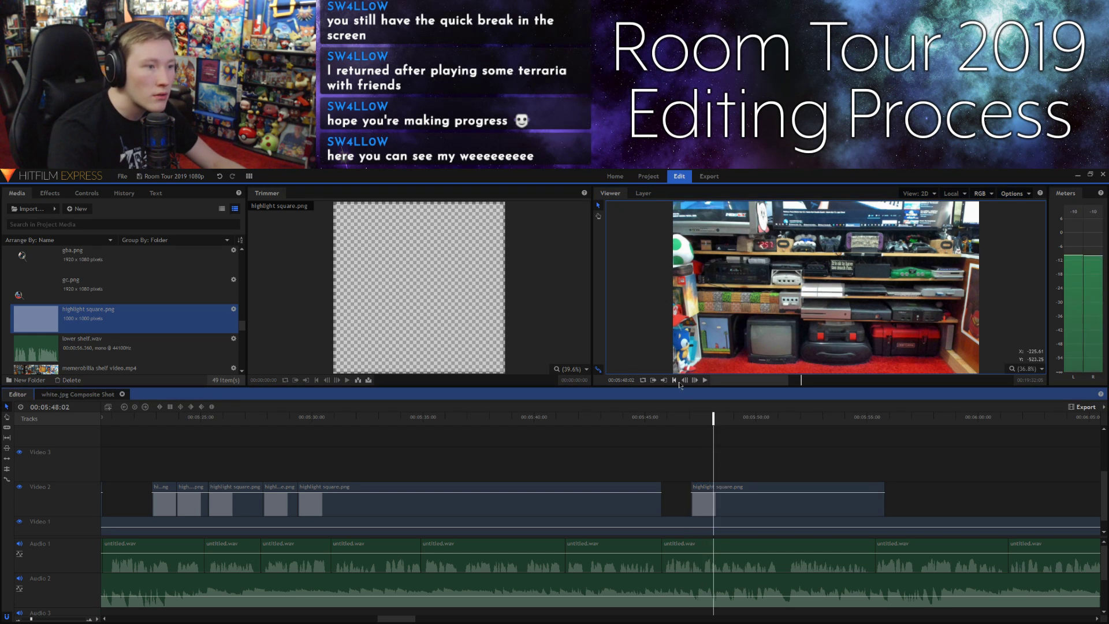
left_click(675, 381)
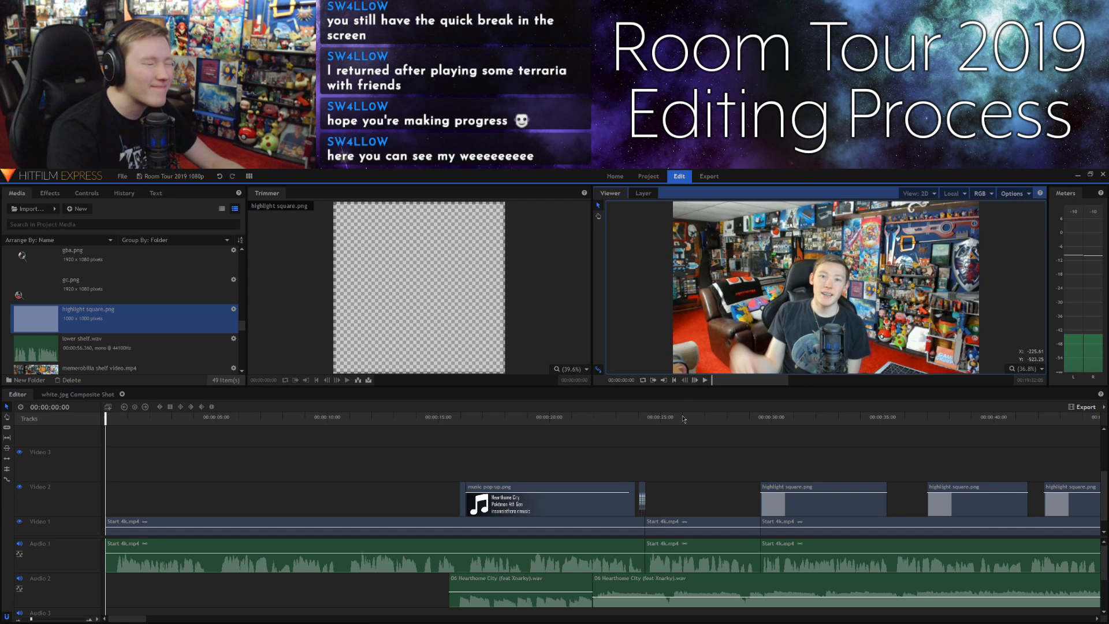
left_click_drag(136, 620, 419, 619)
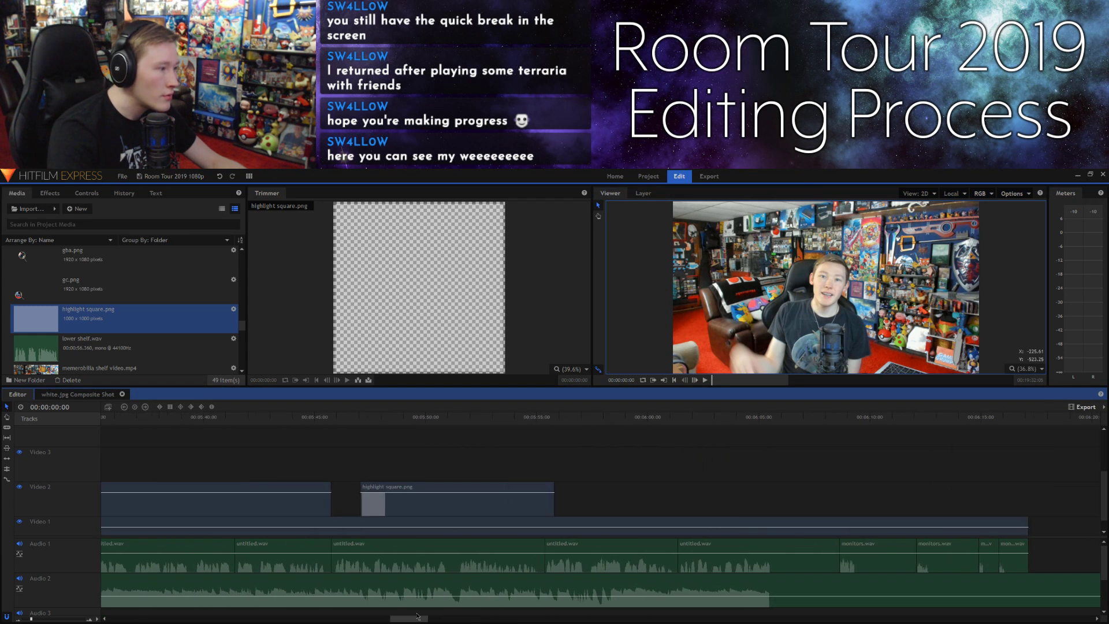
left_click(382, 423)
key("space")
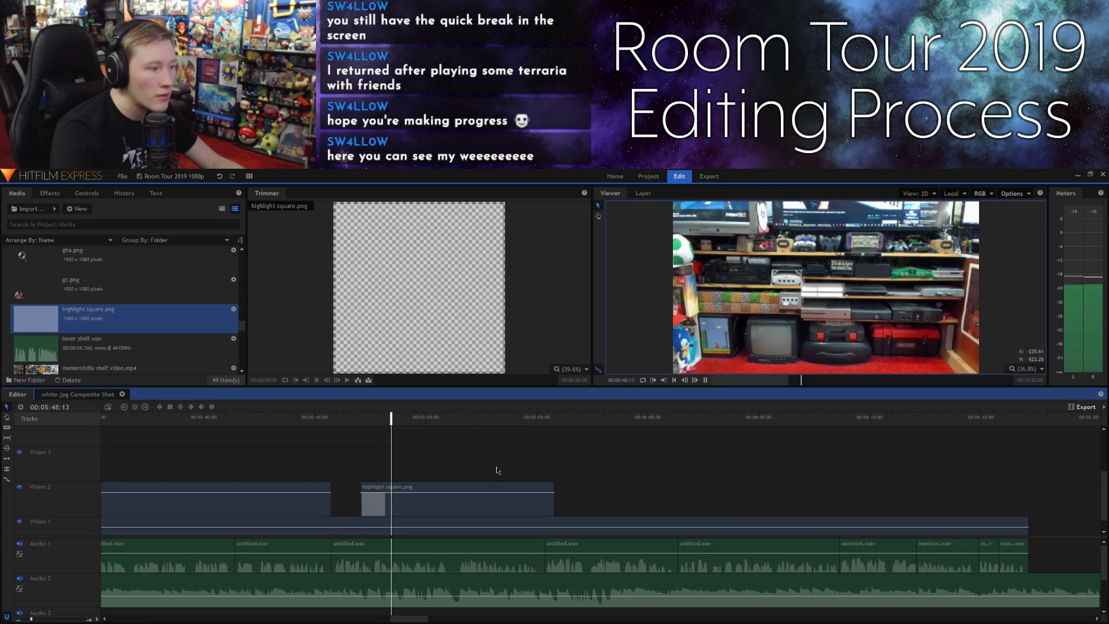
left_click(365, 421)
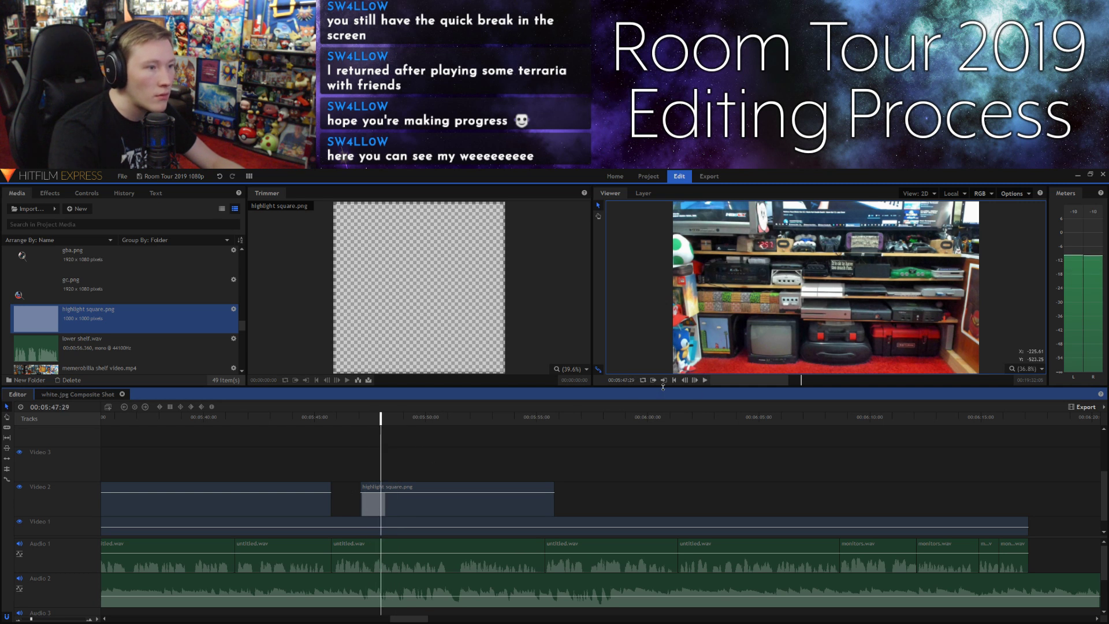
left_click(689, 381)
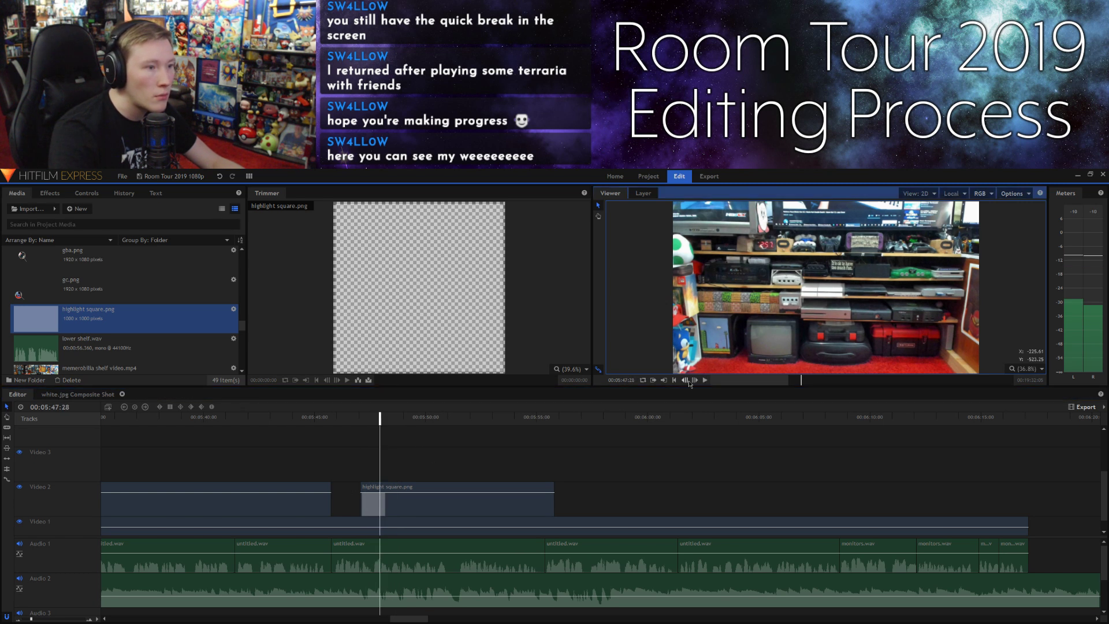
left_click(403, 495)
key("ctrl+shift+d")
left_click(412, 462)
Step: Play on, step the playhead to 5:48:25 and split the last highlight square clip on Video 2 at that frame
key("space")
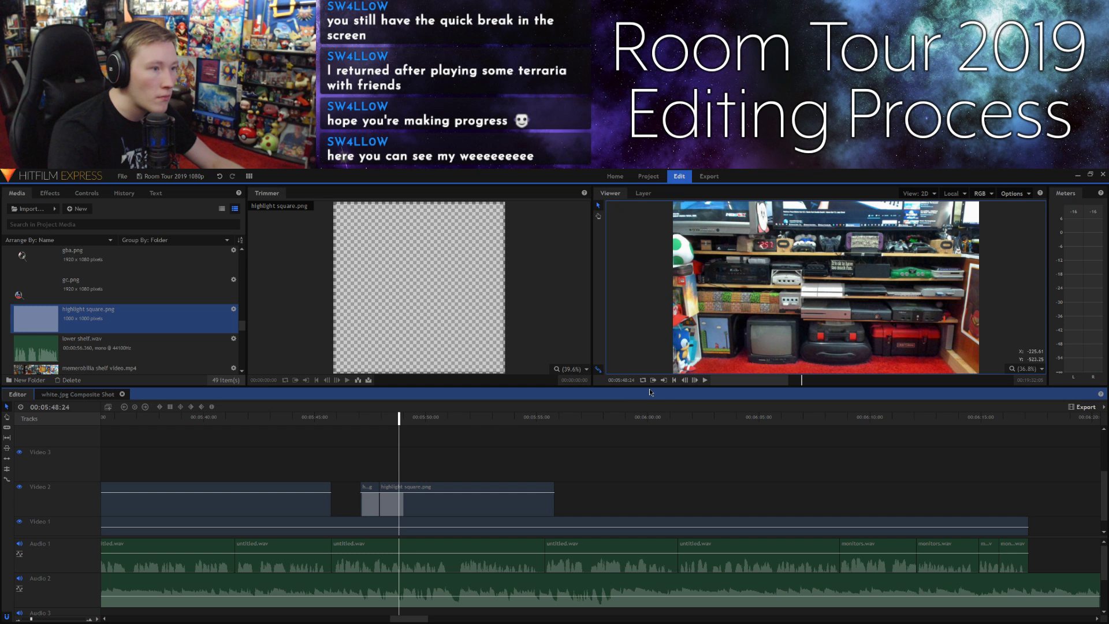
key("space")
key("space")
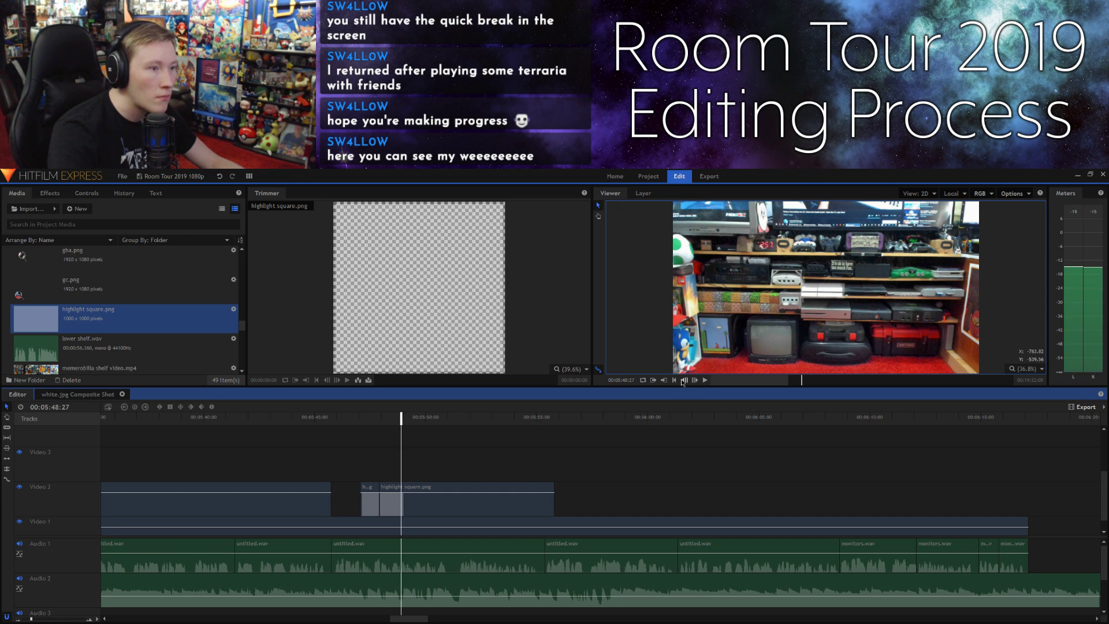
left_click(684, 380)
left_click(684, 381)
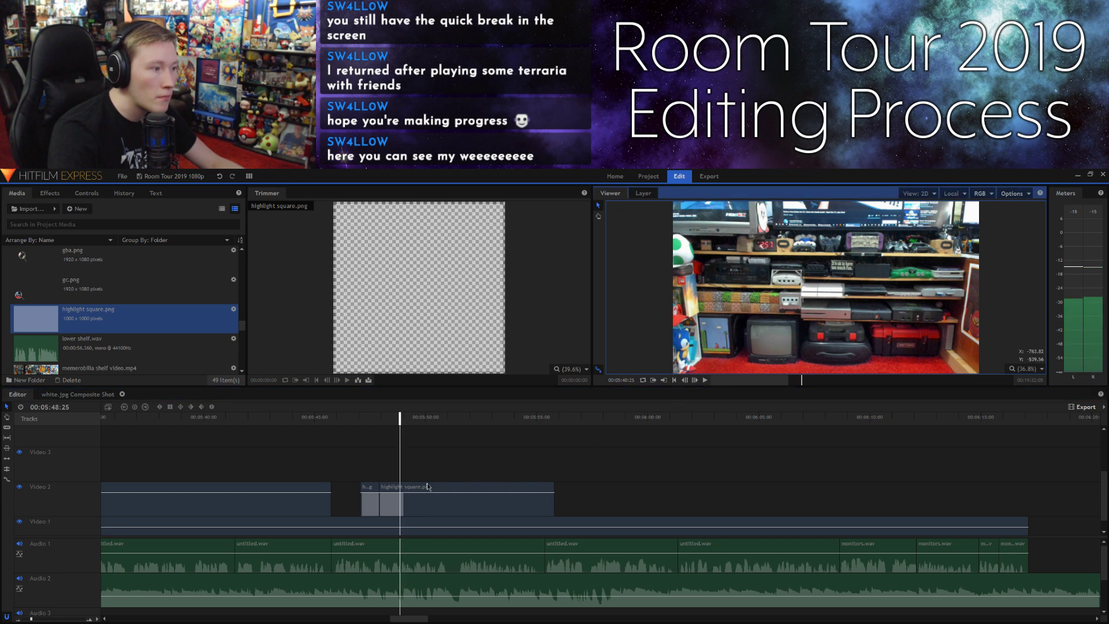
left_click(695, 380)
left_click(685, 380)
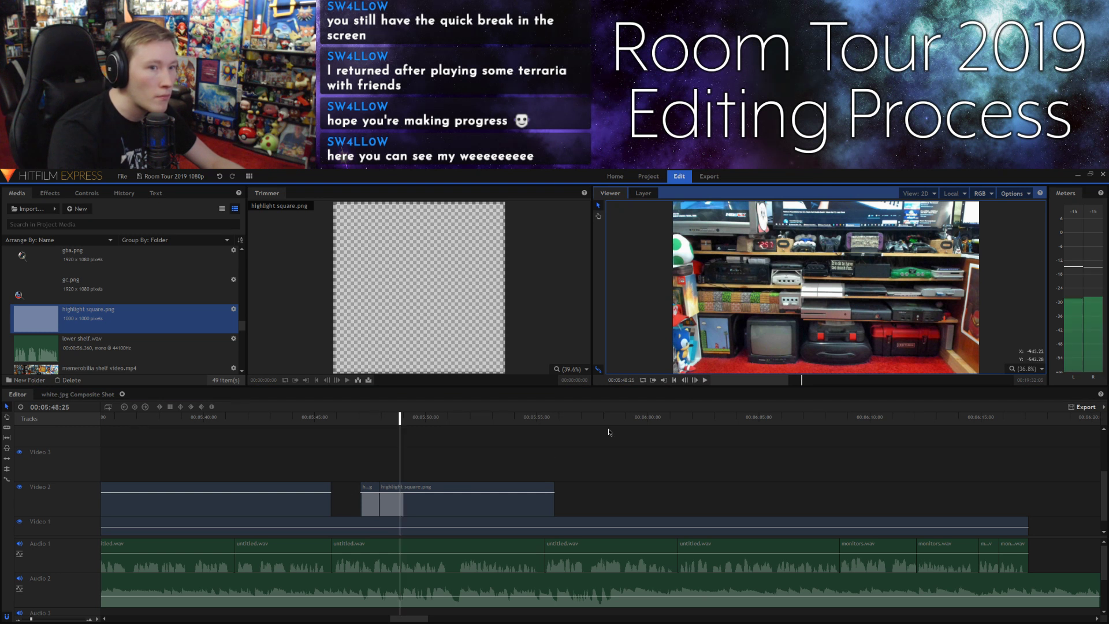
left_click(465, 490)
left_click(441, 463)
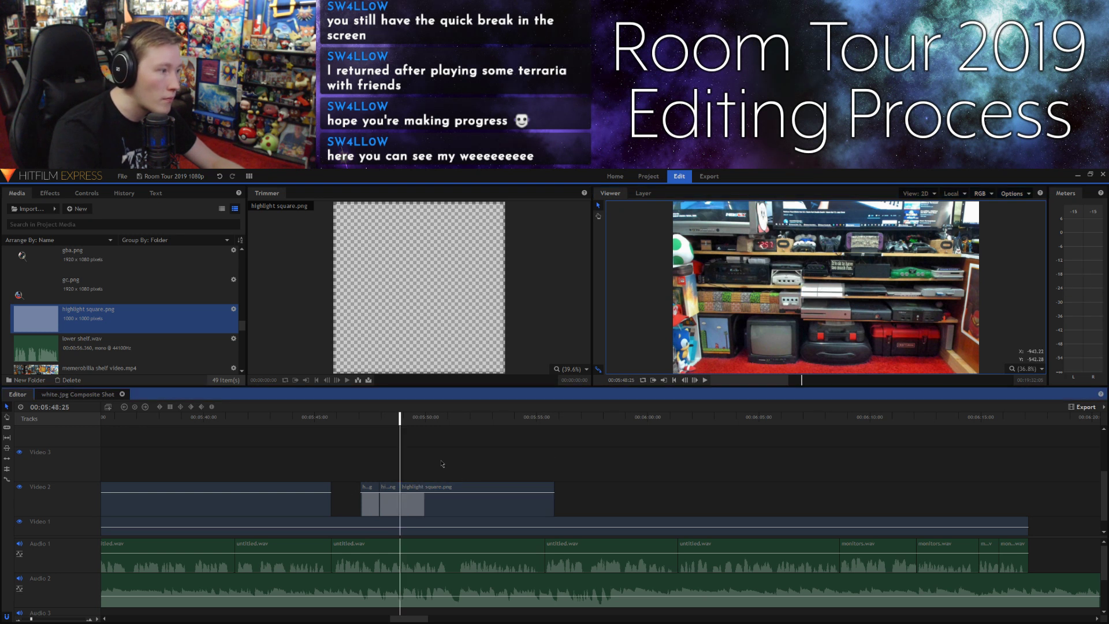
Step: Move the highlight square between 5:47:28 and 5:48:25 over the black console beside the white one on the third shelf
left_click(388, 417)
left_click(383, 487)
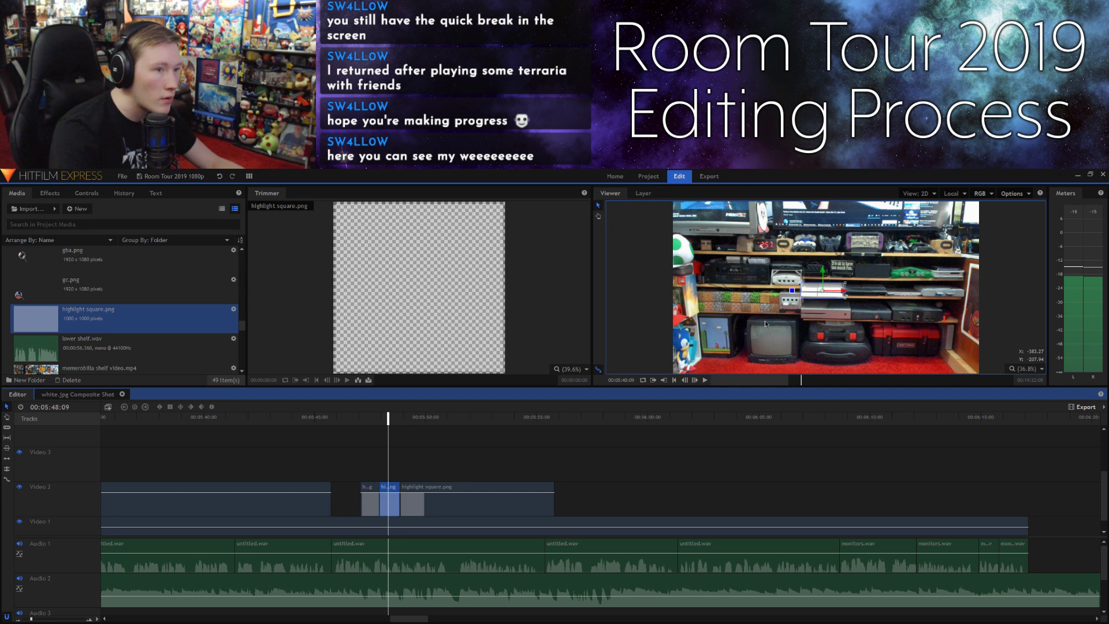
left_click_drag(841, 293, 885, 295)
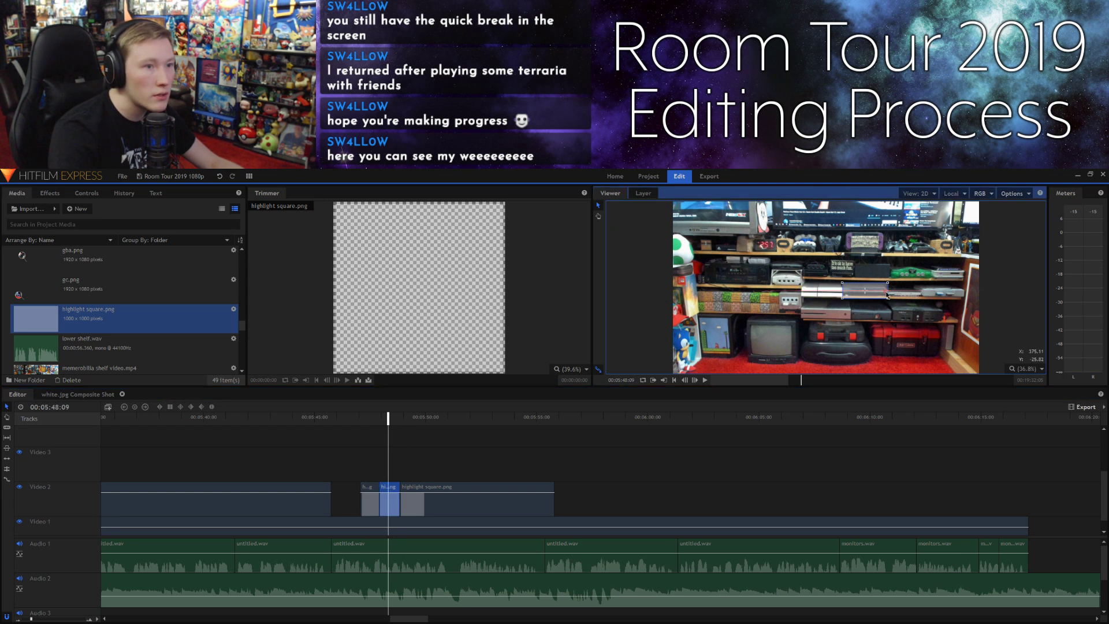
left_click(735, 495)
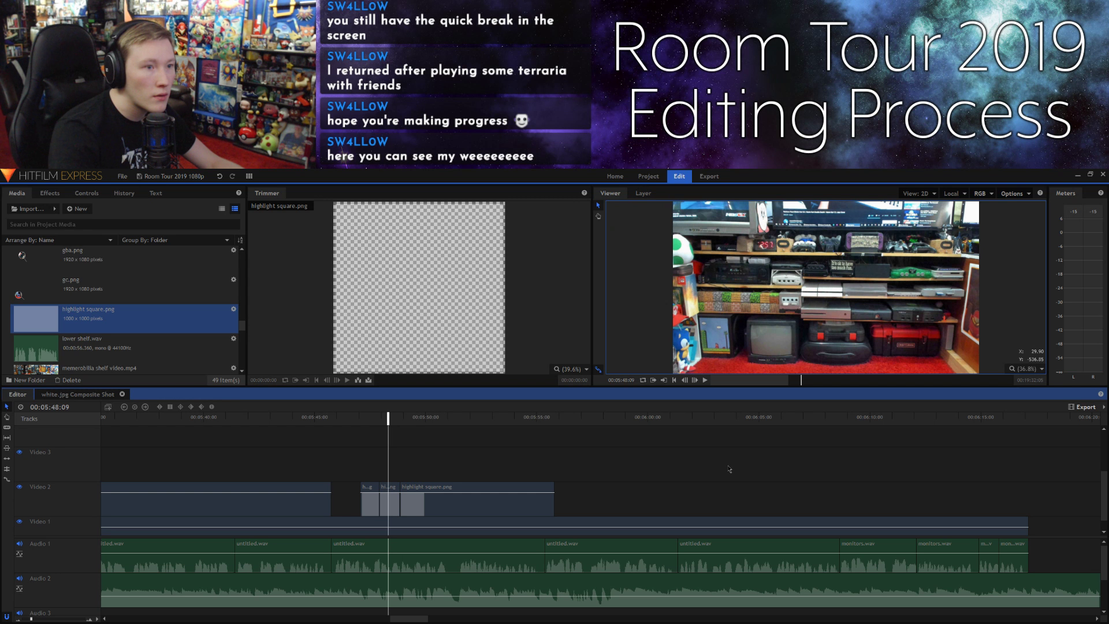
Step: Place the highlight square after 5:48:25 over the third console from the white one on the third shelf and adjust its lower-left corner
left_click(435, 422)
left_click(832, 294)
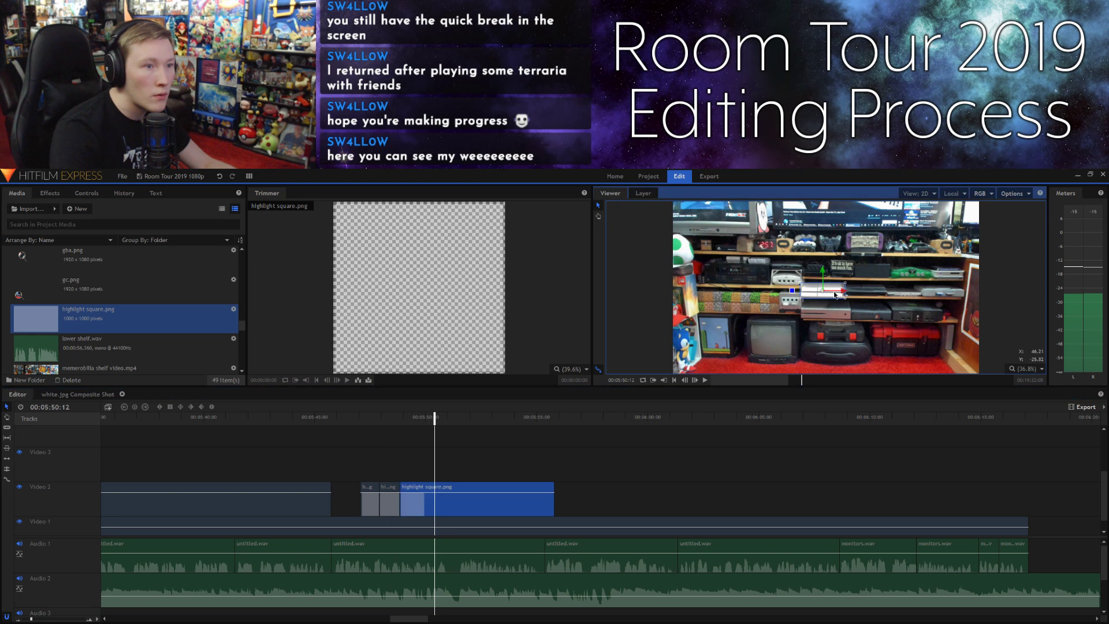
left_click_drag(841, 292, 895, 296)
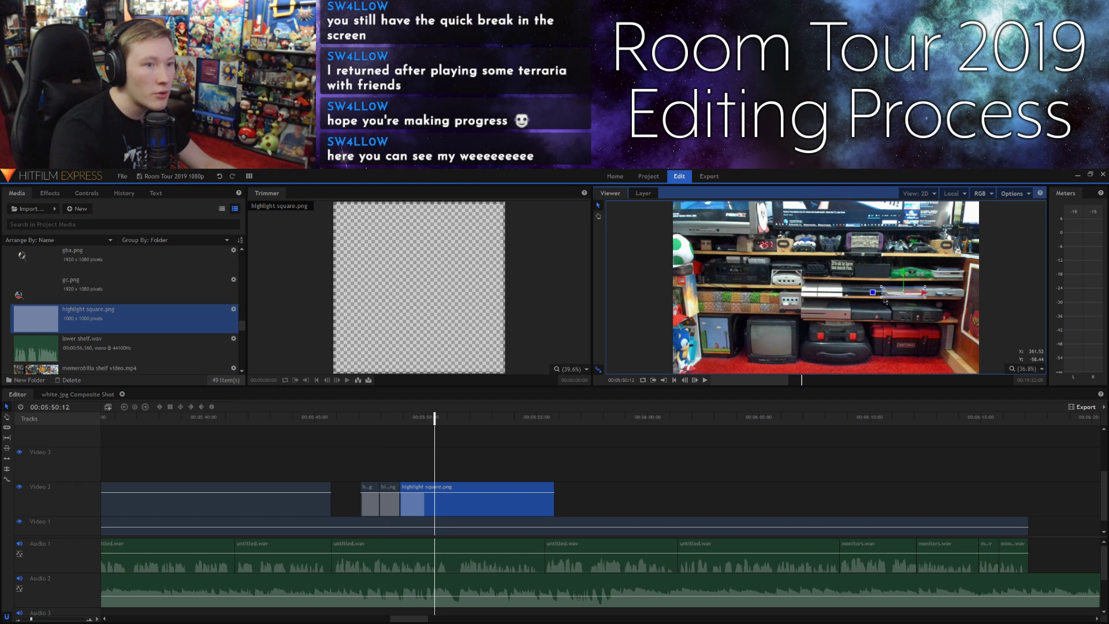
left_click_drag(883, 301, 891, 295)
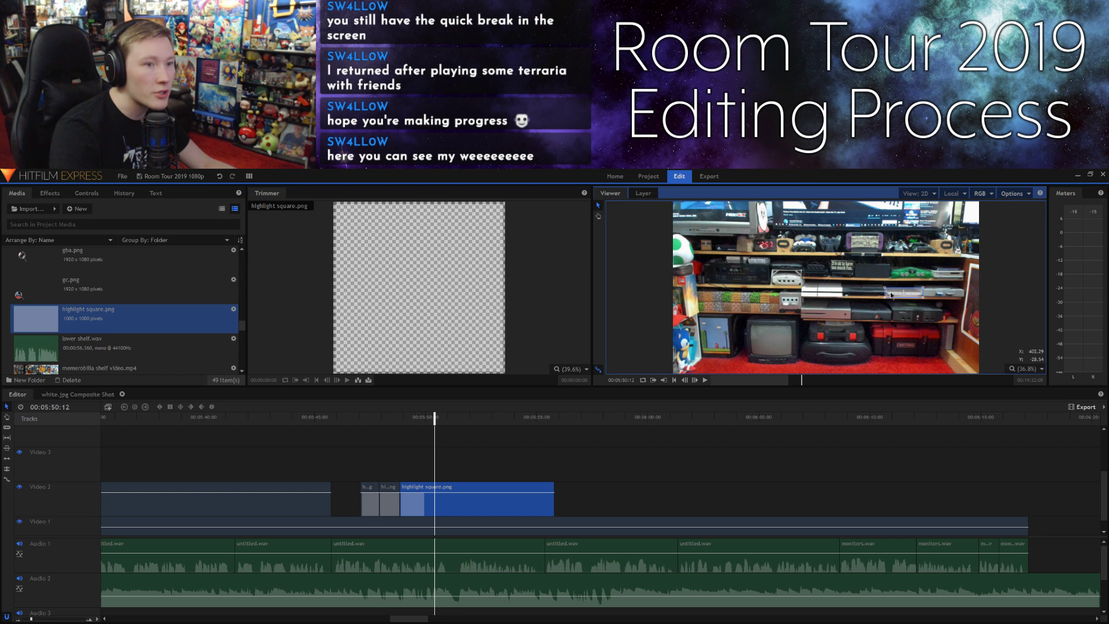
left_click(729, 478)
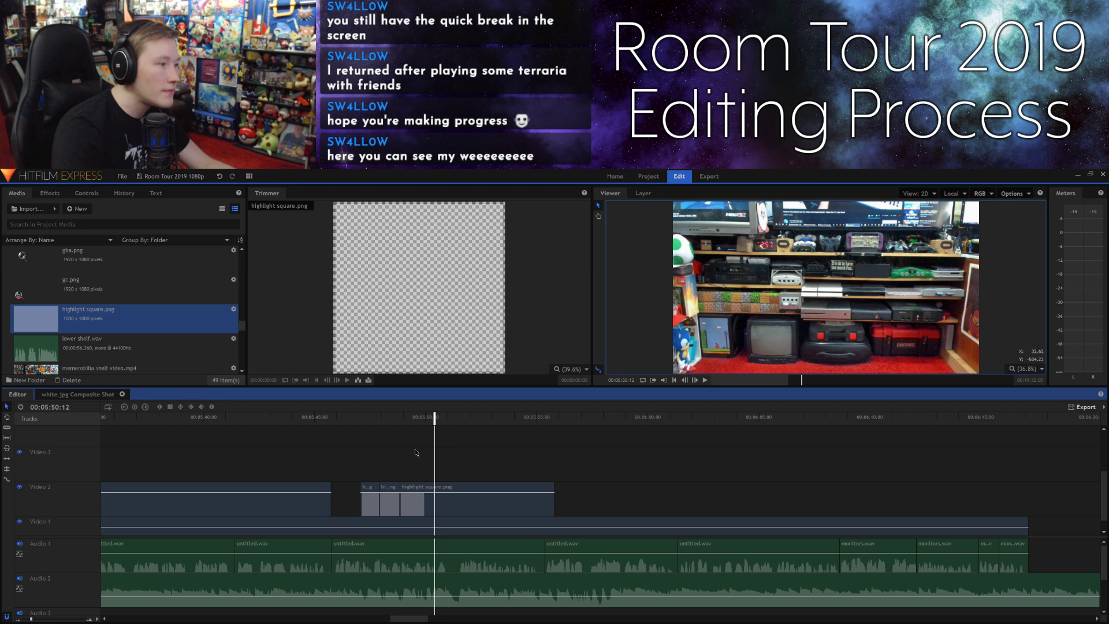
Step: Play back the narration, step the playhead to the cue at 5:49:29 and split the last highlight square clip on Video 2 there
key("space")
left_click(403, 419)
key("space")
key("space")
key("space")
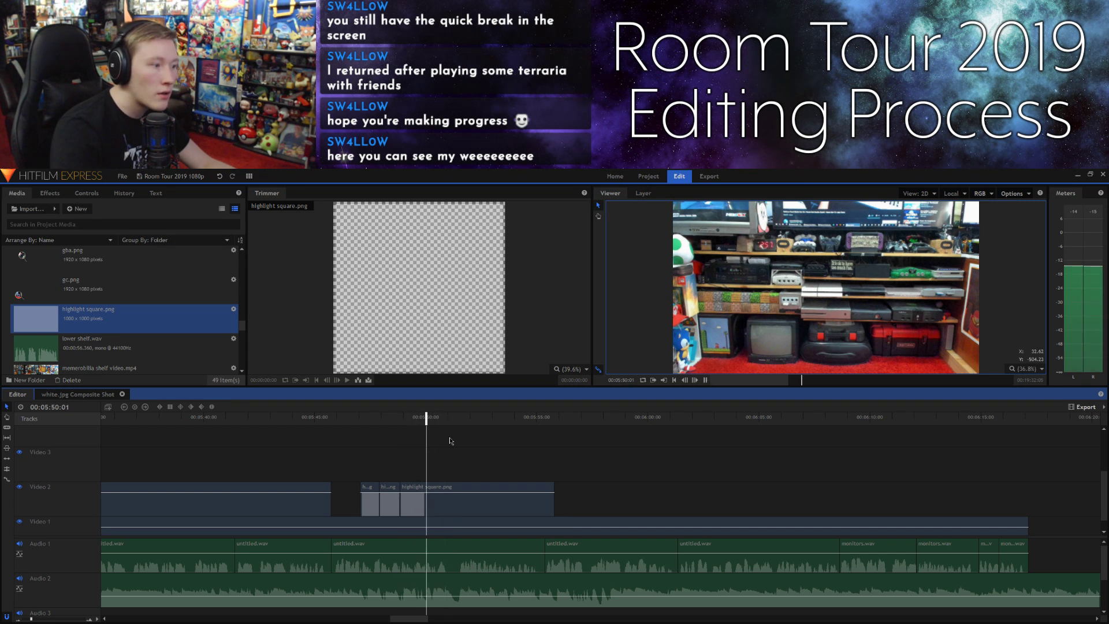
left_click(685, 381)
left_click(685, 380)
left_click(685, 380)
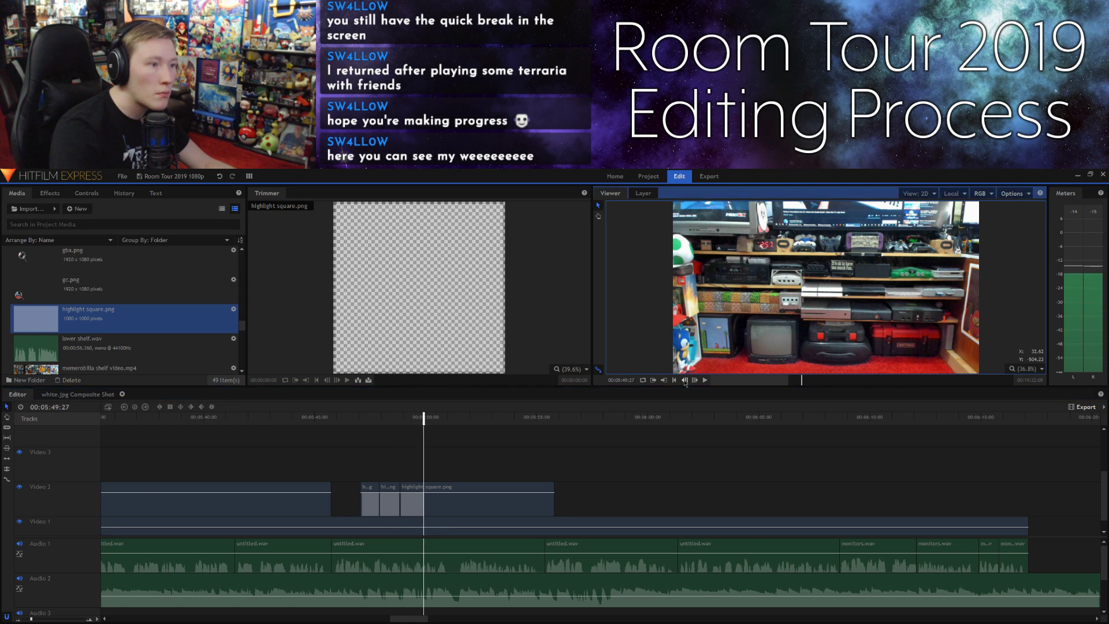
left_click(696, 381)
left_click(695, 381)
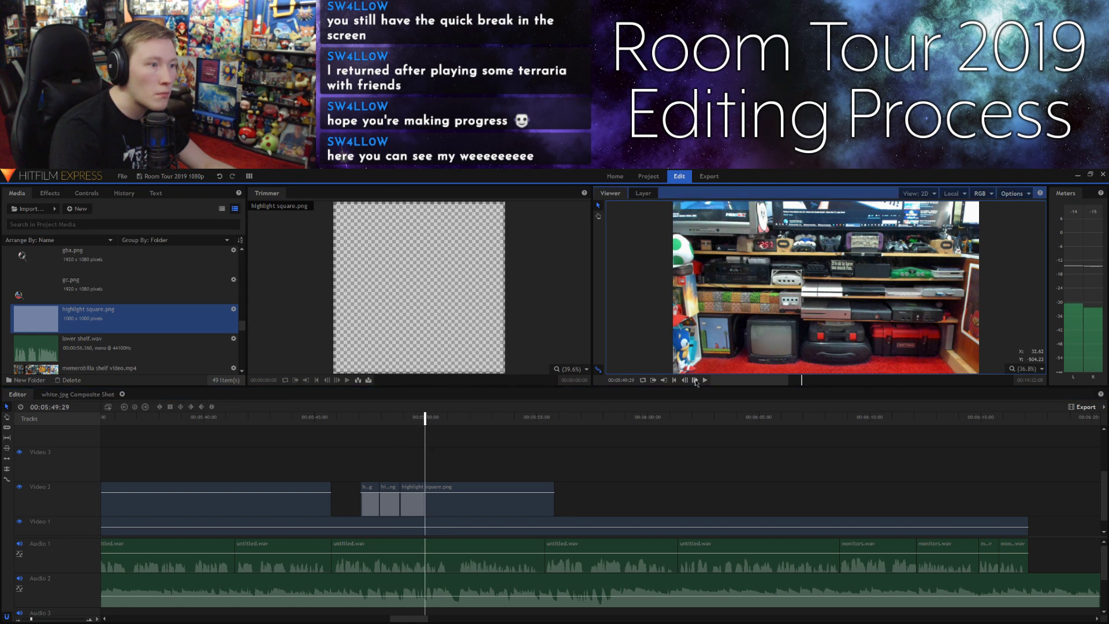
left_click(696, 381)
left_click(685, 380)
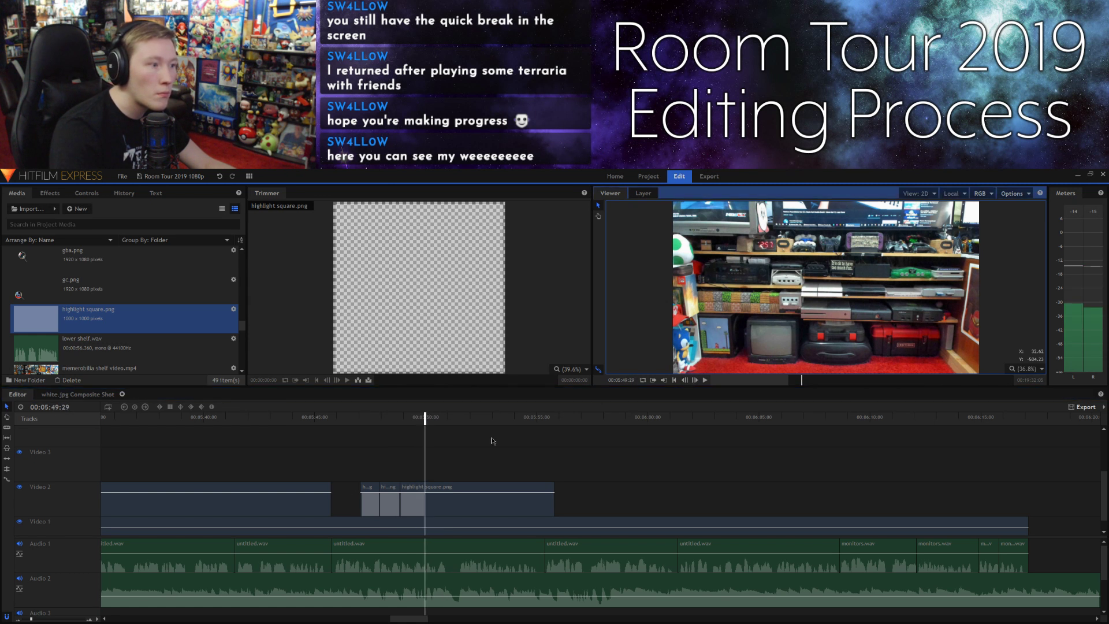
left_click(439, 490)
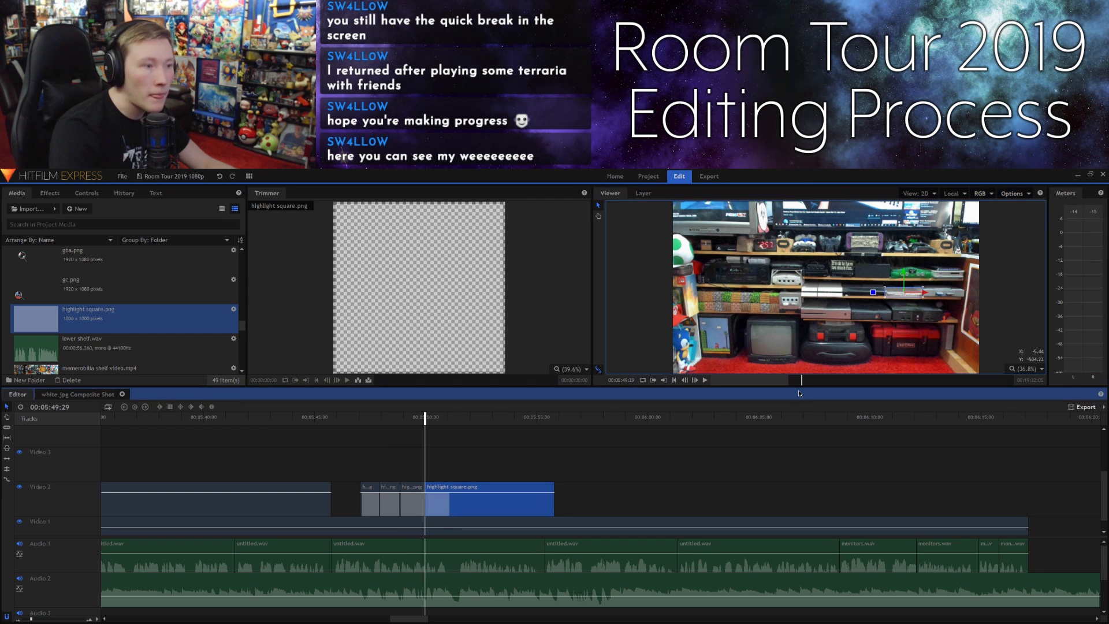
Step: Move the highlight square after 5:49:29 over the rightmost console on the third shelf
left_click(463, 420)
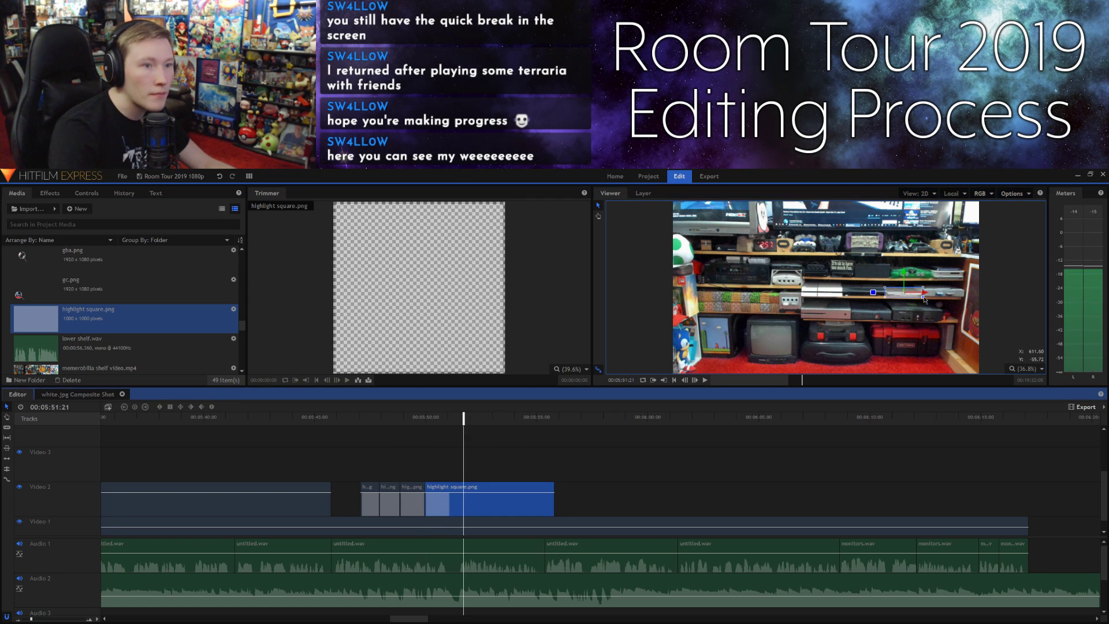
mouse_move(928, 297)
left_mouse_down()
mouse_move(945, 297)
mouse_move(920, 299)
mouse_move(930, 298)
left_mouse_up()
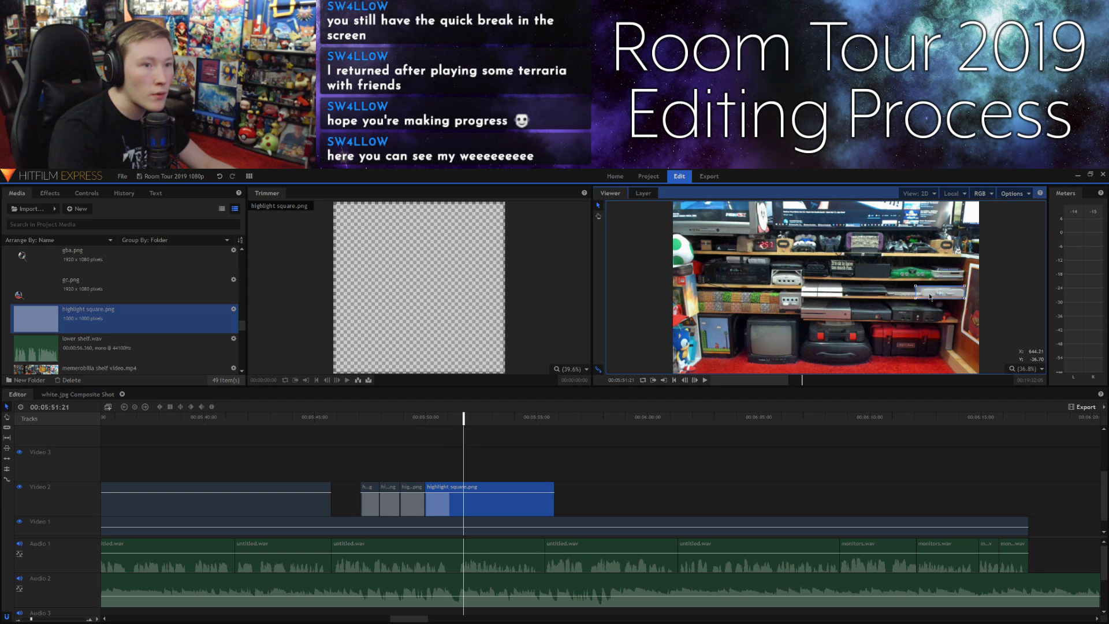
left_click(738, 465)
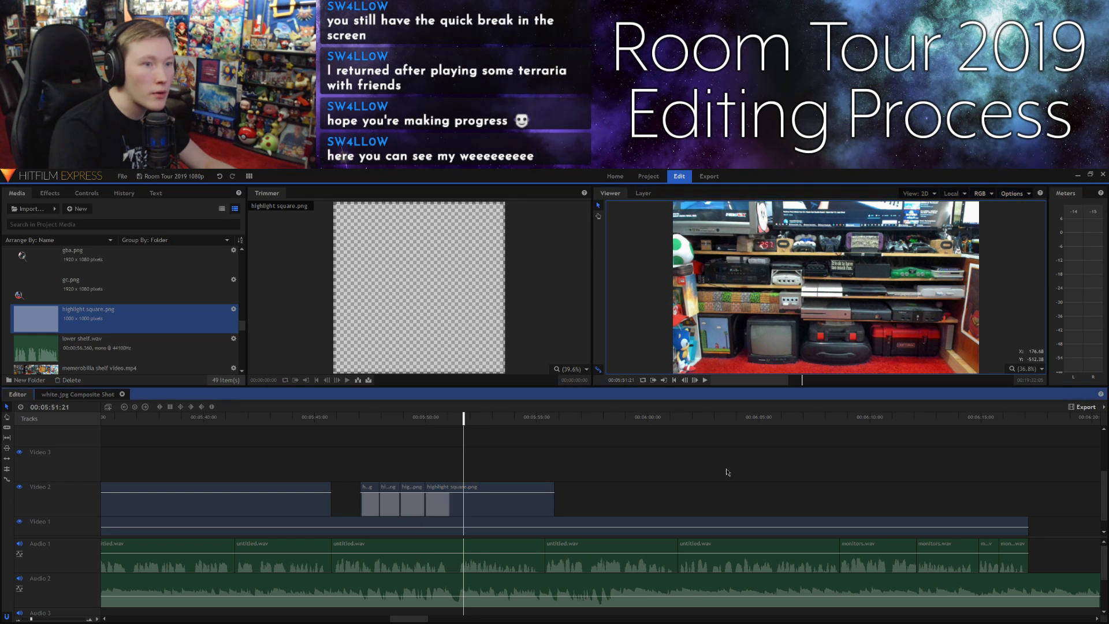
Step: Review the highlights from before 5:47 and shorten the last highlight square clip on Video 2 to end at about 5:51:00
left_click(358, 424)
key("space")
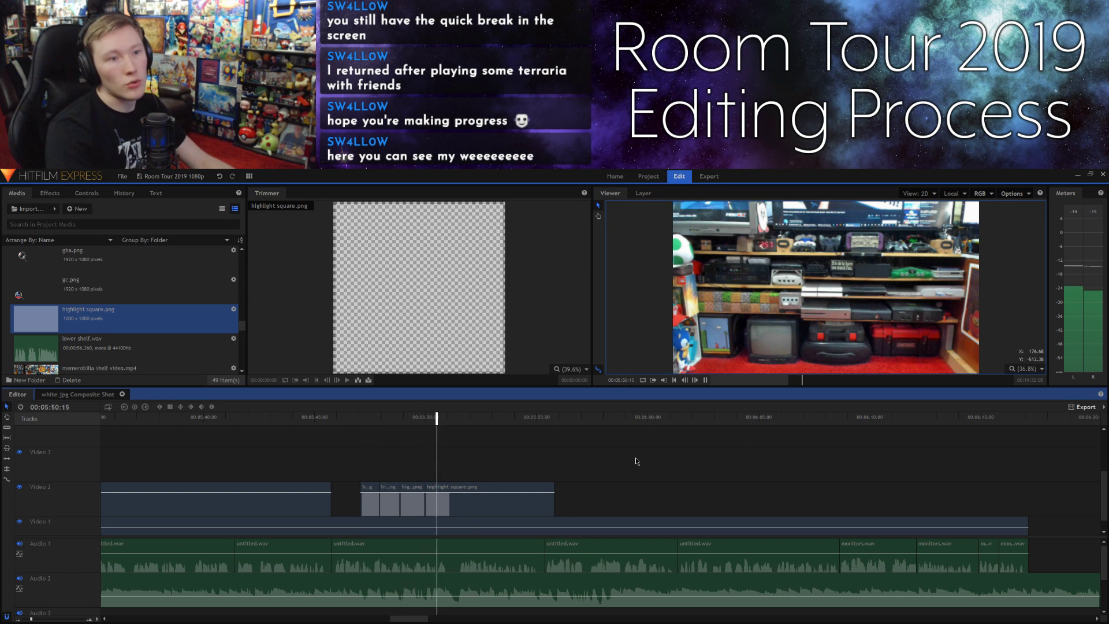
key("space")
left_click_drag(555, 497, 452, 500)
left_click(470, 500)
Step: Find the next narration cue at 5:52:08 and paste a copy of the last highlight square clip on Video 2, starting there
key("space")
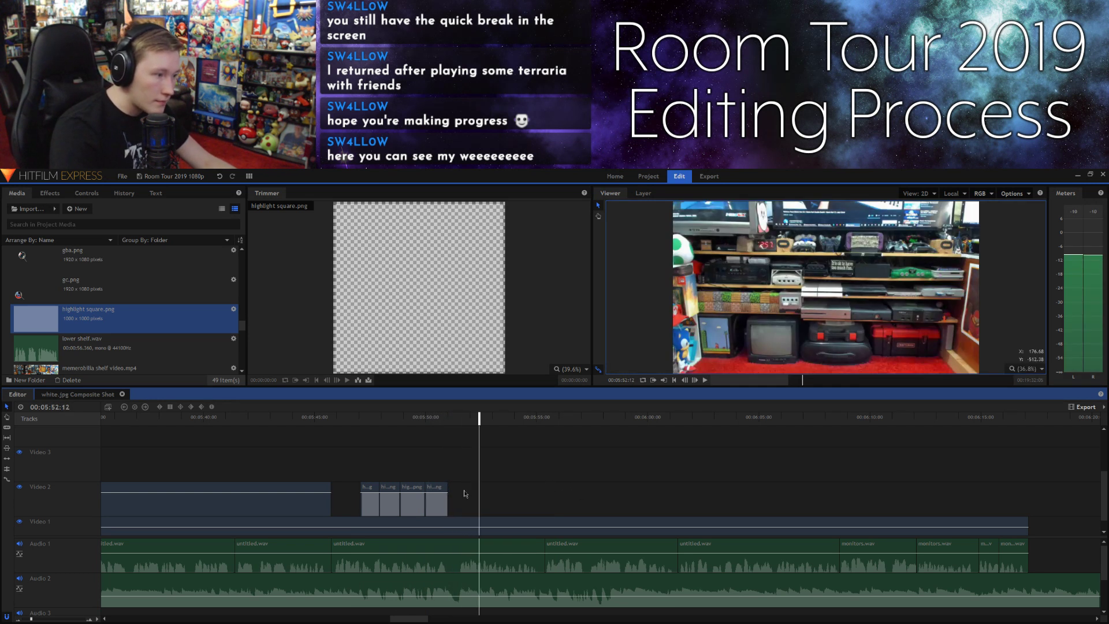
left_click(686, 381)
left_click(687, 381)
left_click(687, 380)
left_click(687, 380)
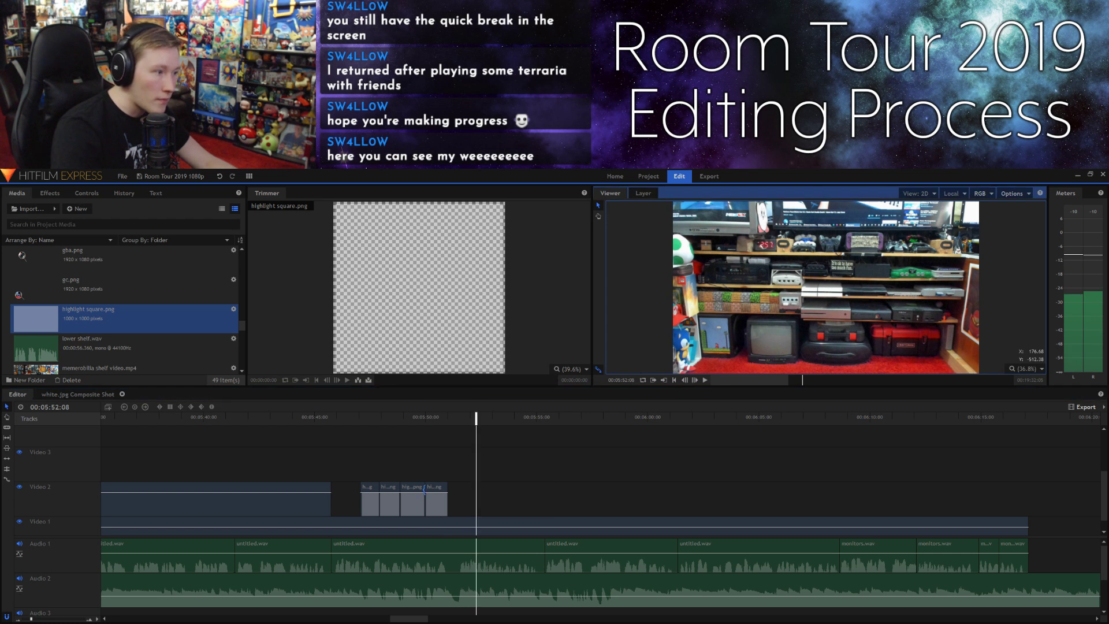
left_click(432, 491)
right_click(431, 490)
left_click(455, 382)
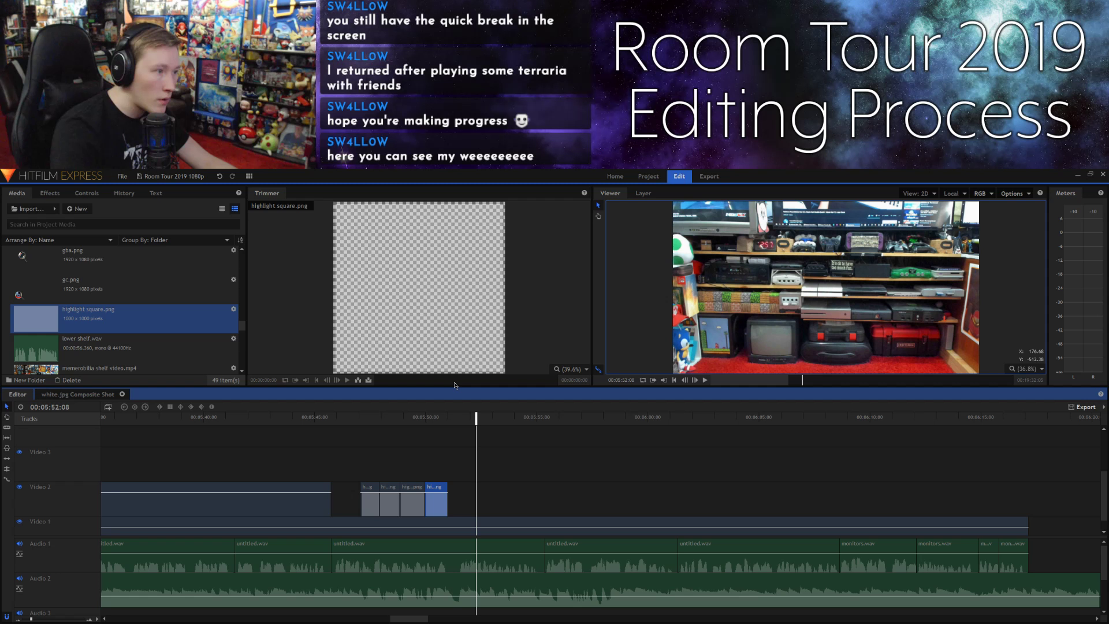
right_click(487, 507)
left_click(517, 518)
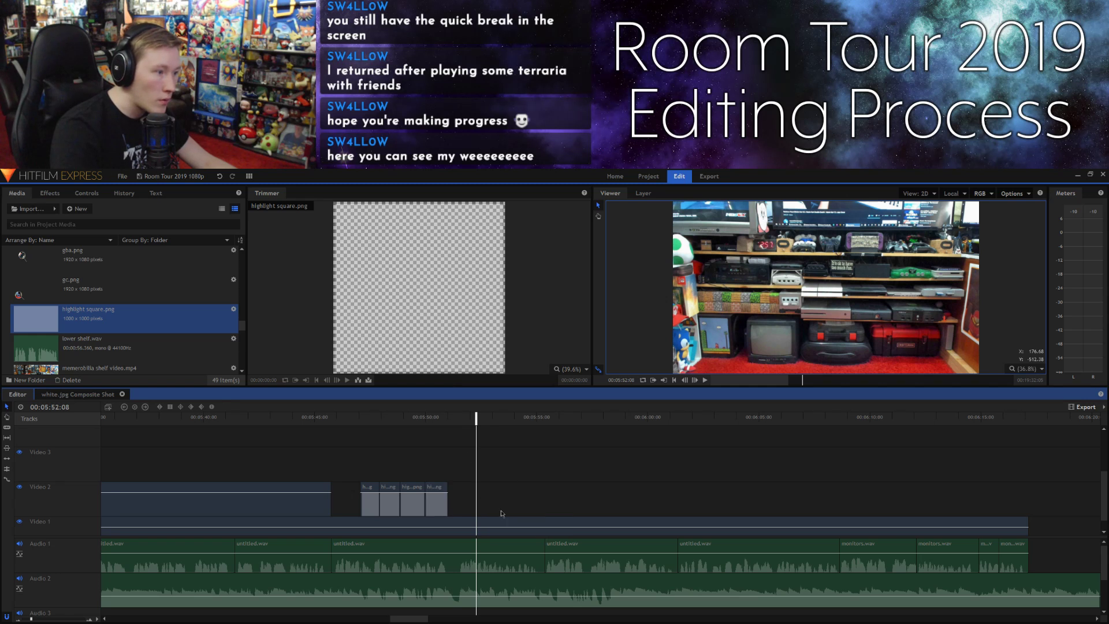
left_click_drag(500, 488, 489, 488)
left_click(545, 494)
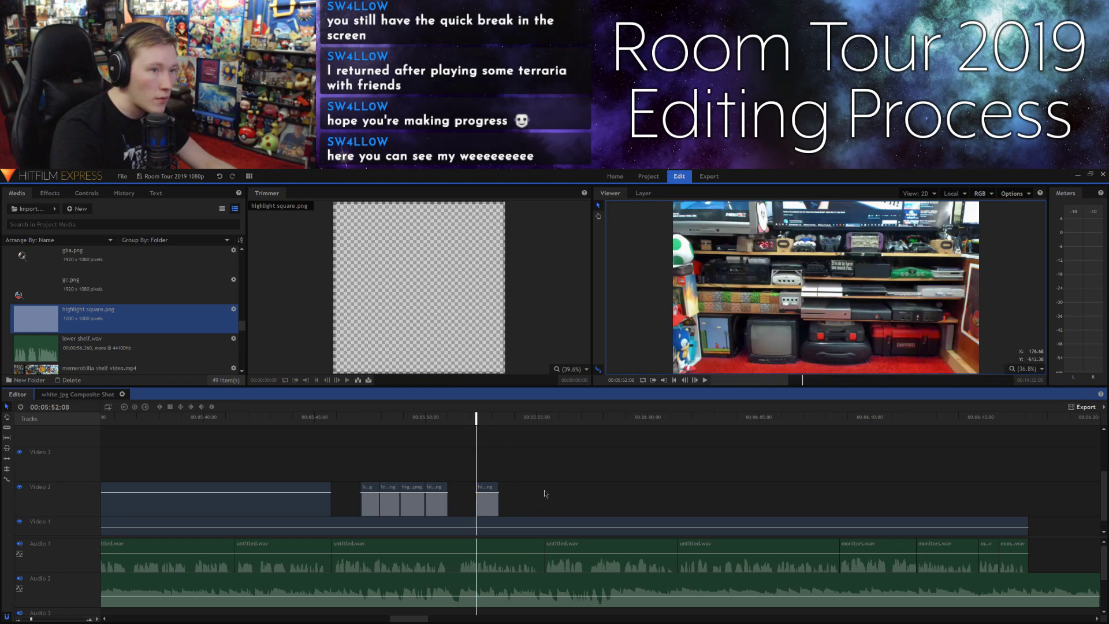
Step: Move the highlight square starting at 5:52:08 over the leftmost console in the row beneath the third shelf
left_click(492, 501)
left_click_drag(936, 289, 810, 317)
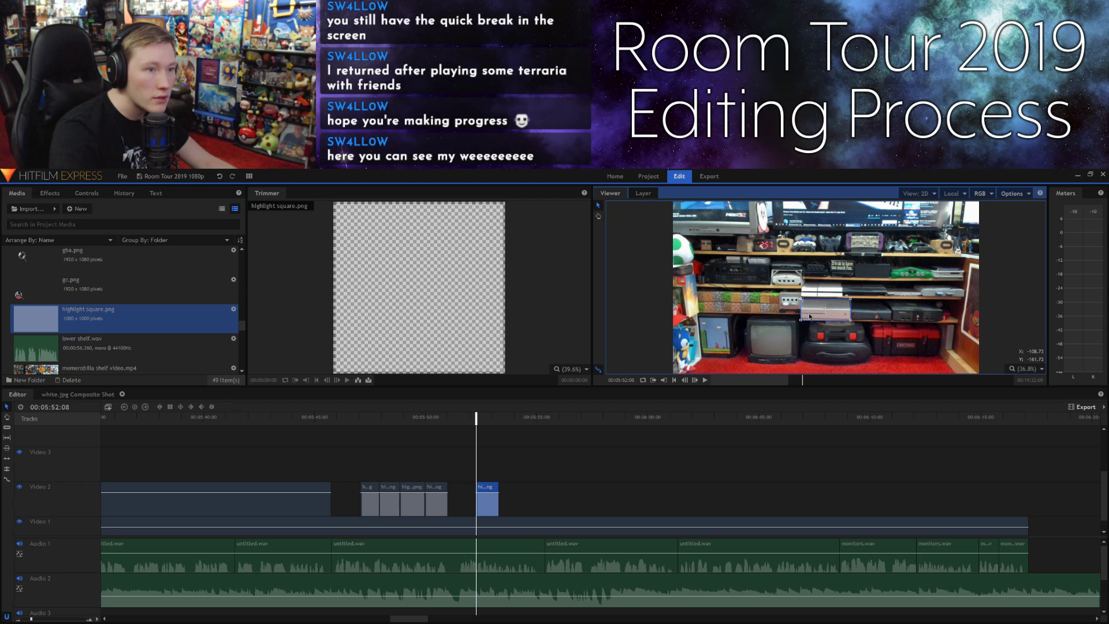
left_click(698, 459)
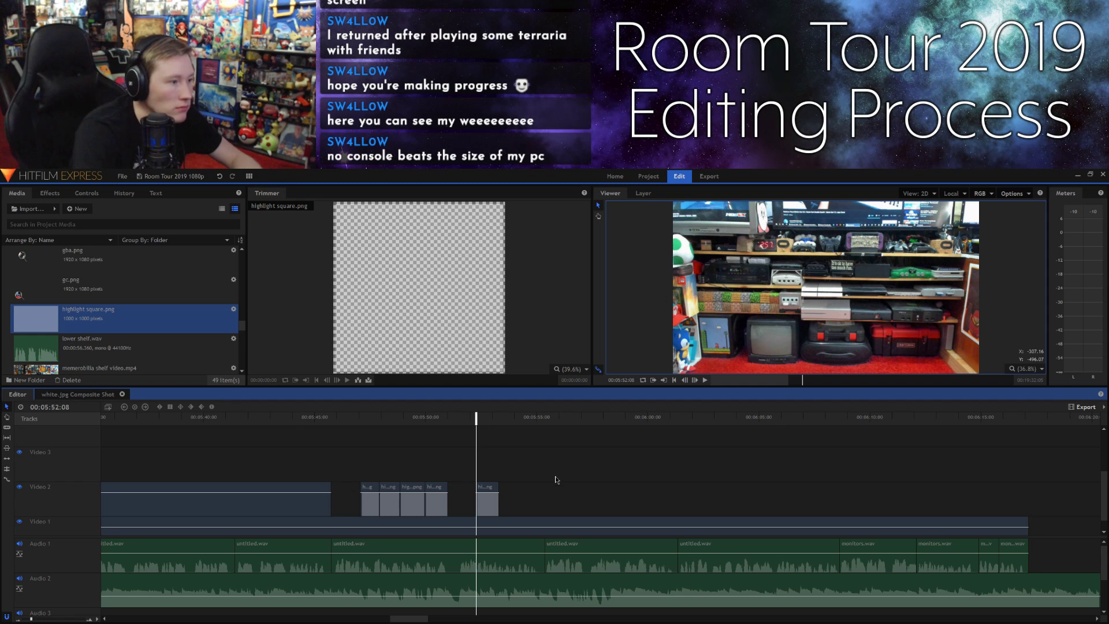
Step: Split the pasted highlight square clip on Video 2 at the 5:52:29 cue and extend its second part past 5:55:00
key("space")
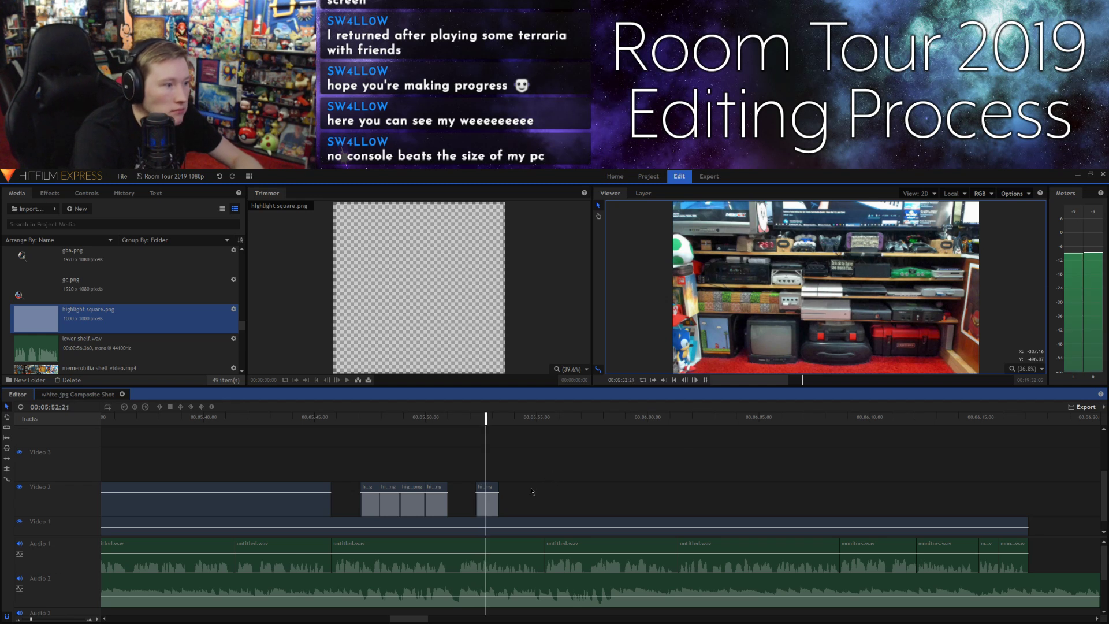
key("space")
left_click_drag(486, 421, 494, 421)
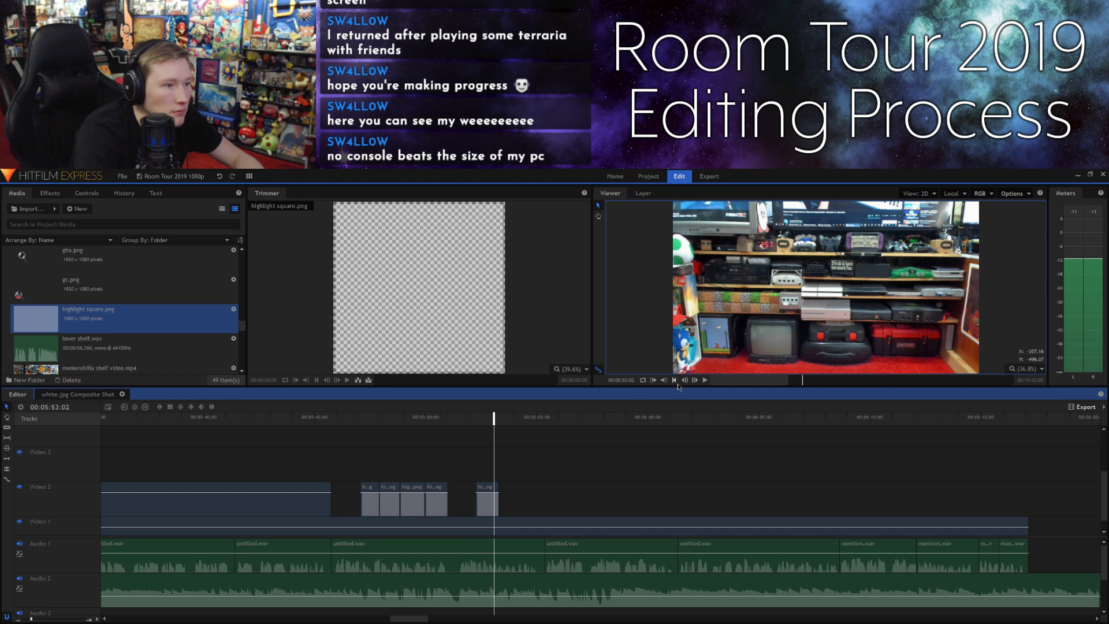
left_click(685, 381)
left_click(685, 380)
left_click(685, 380)
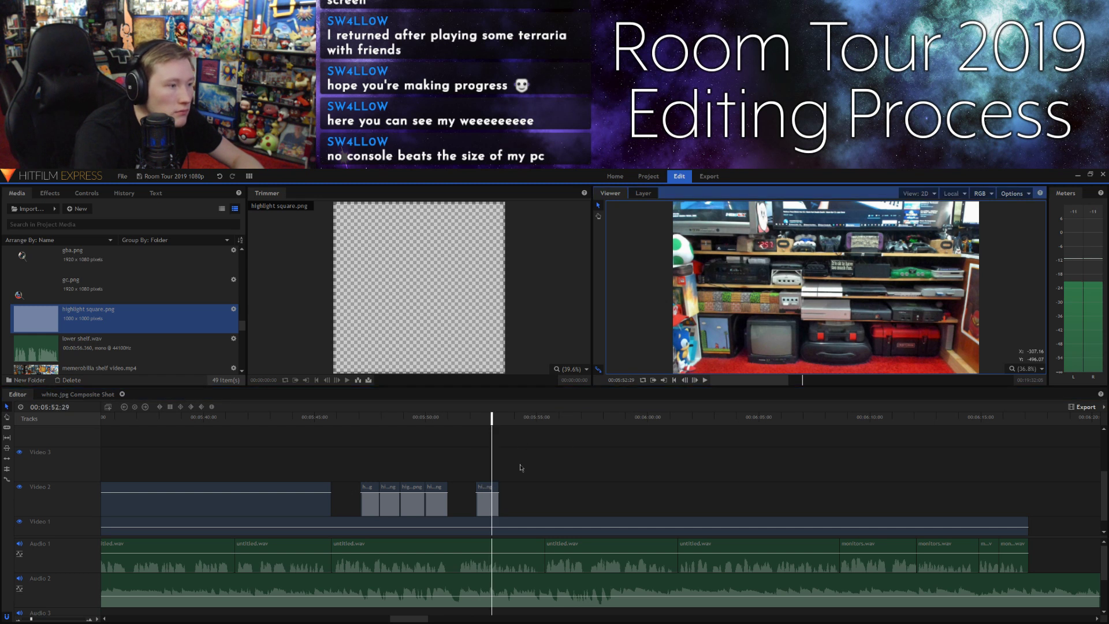
left_click(495, 488)
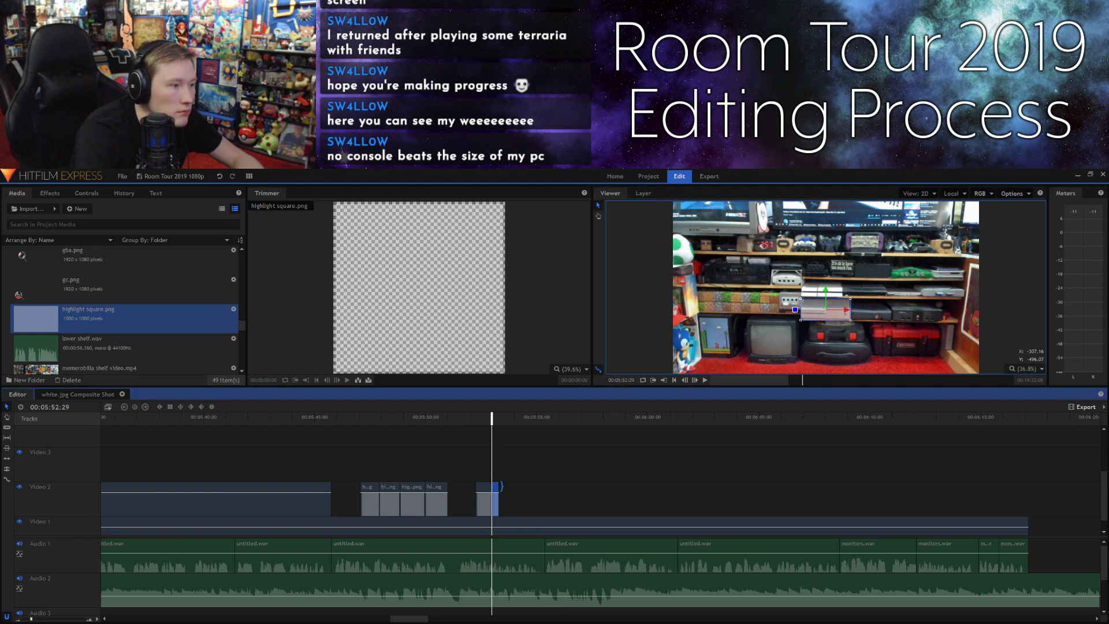
left_click_drag(502, 490, 545, 490)
Step: Place the highlight square after 5:52:29 over the second console in the row beneath the third shelf and fine-tune its position
key("space")
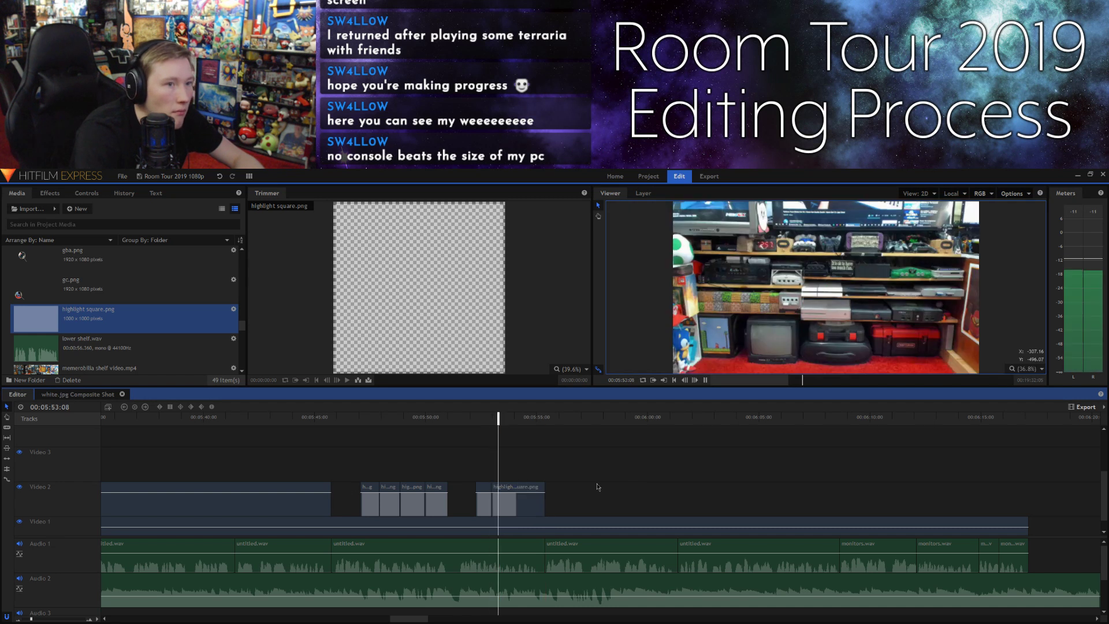
left_click(500, 494)
mouse_move(844, 309)
left_mouse_down()
mouse_move(894, 309)
mouse_move(852, 297)
left_mouse_up()
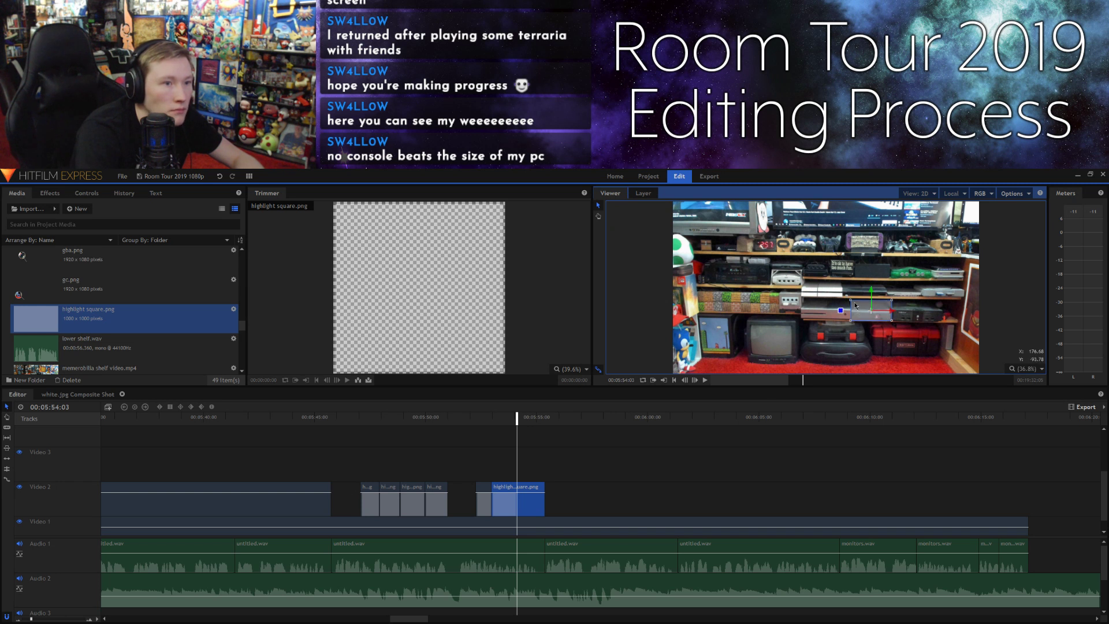
mouse_move(851, 301)
left_mouse_down()
mouse_move(849, 323)
mouse_move(856, 316)
left_mouse_up()
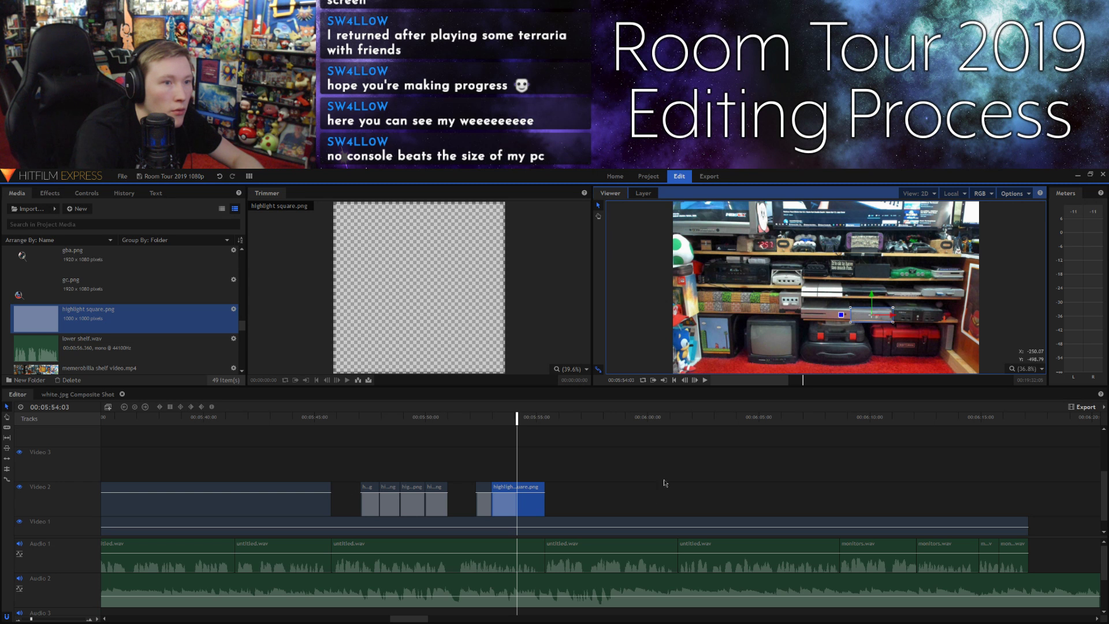
left_click(680, 468)
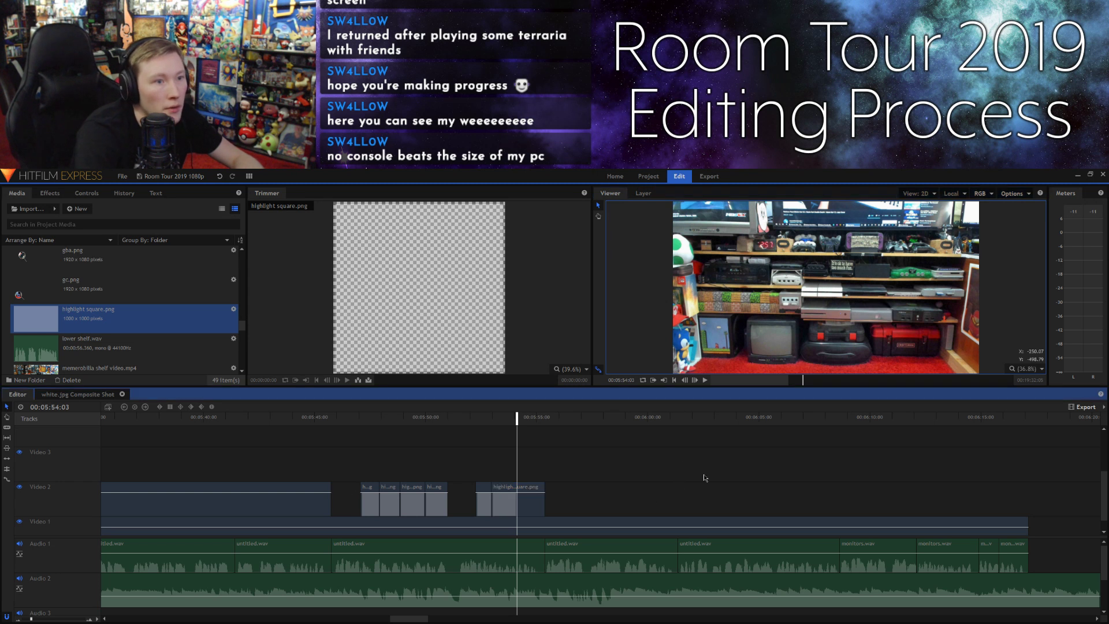
left_click(870, 319)
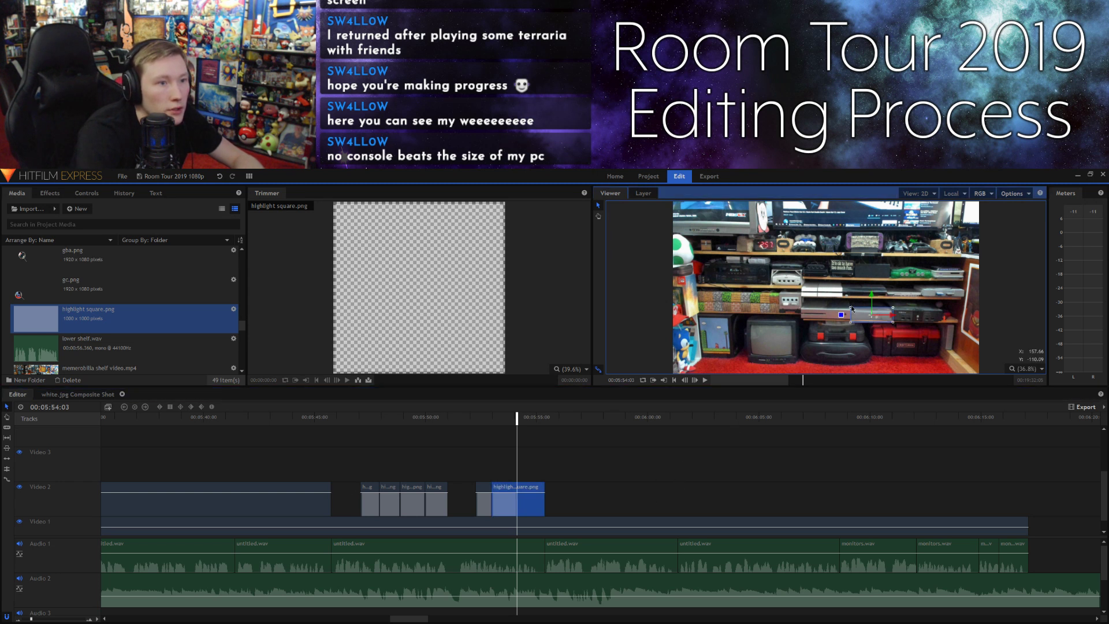
left_click_drag(851, 304, 854, 308)
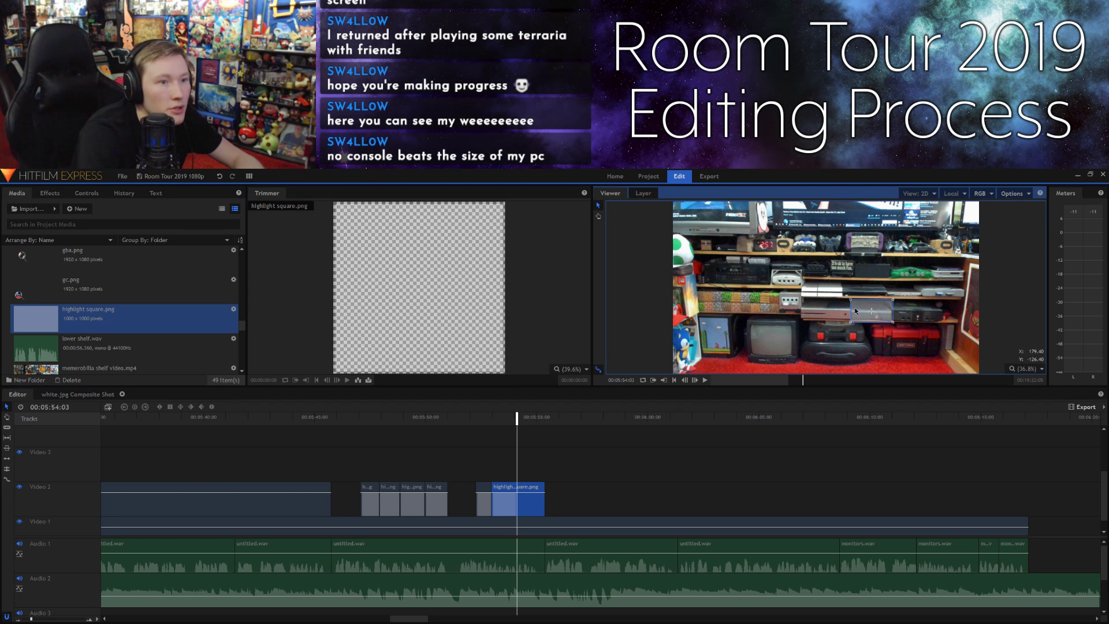
left_click(689, 498)
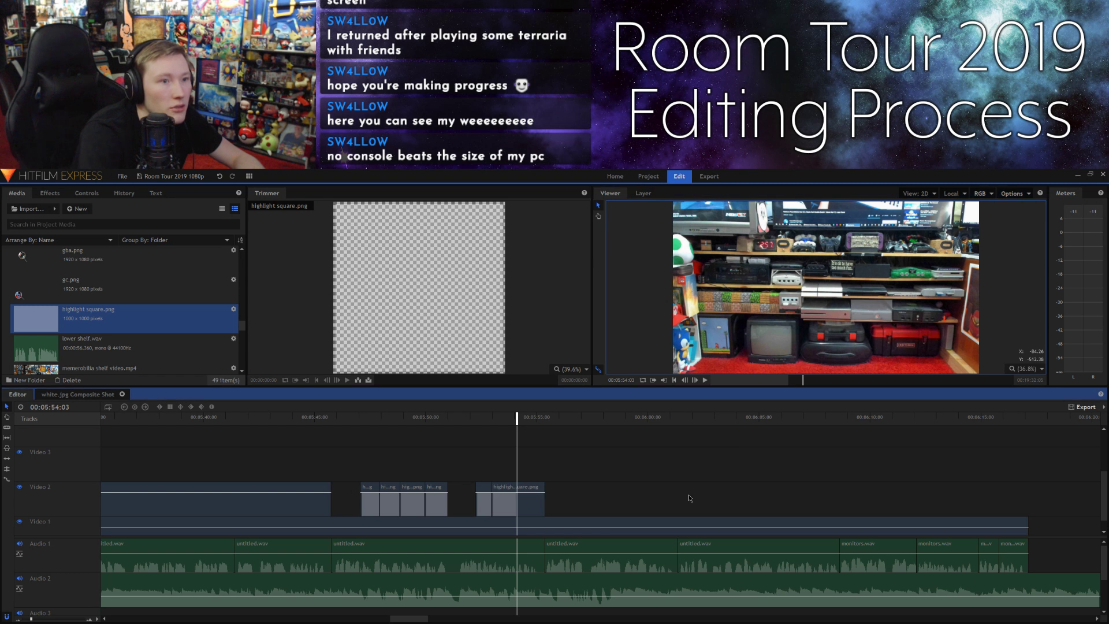
Step: Replay the narration, step the playhead to 5:54:04 and split the last highlight square clip on Video 2 at that frame
left_click(535, 491)
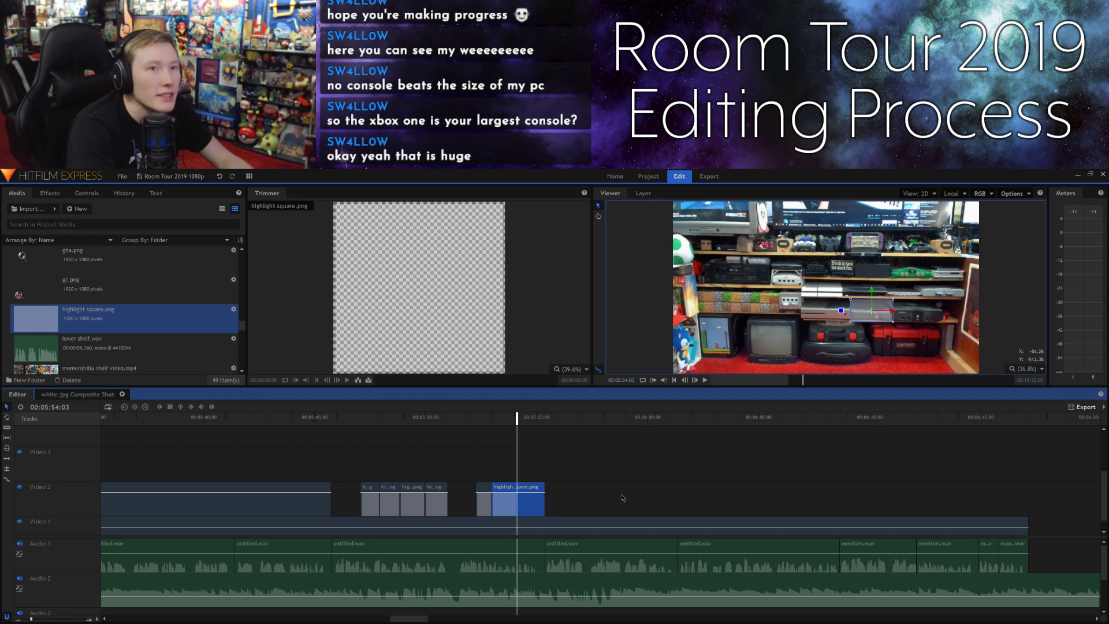
left_click(647, 484)
key("space")
key("space")
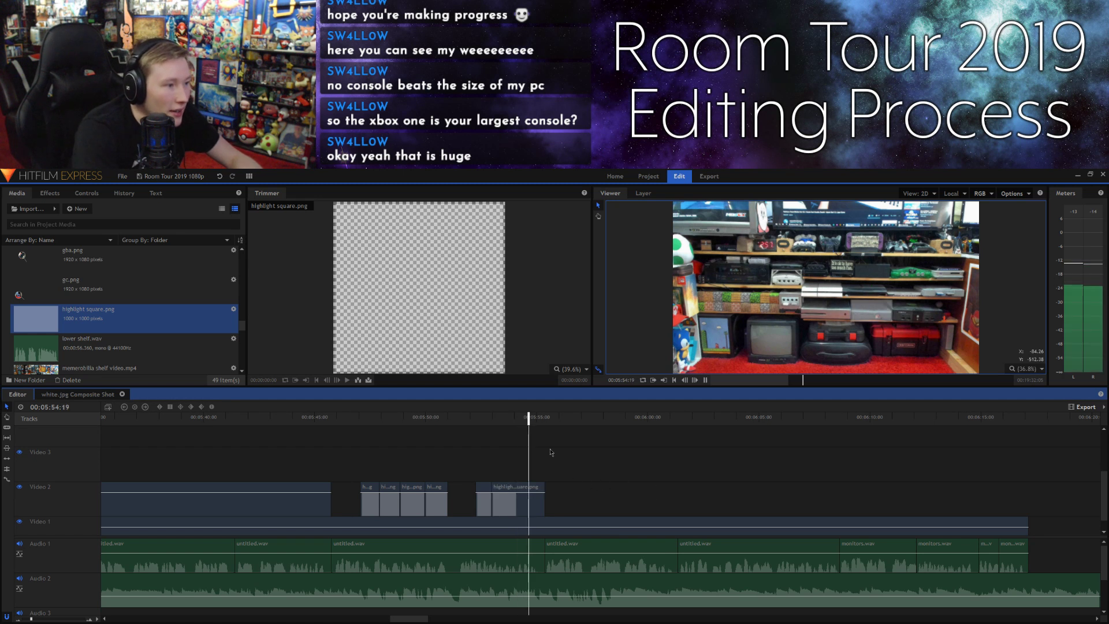
left_click(506, 420)
key("space")
key("space")
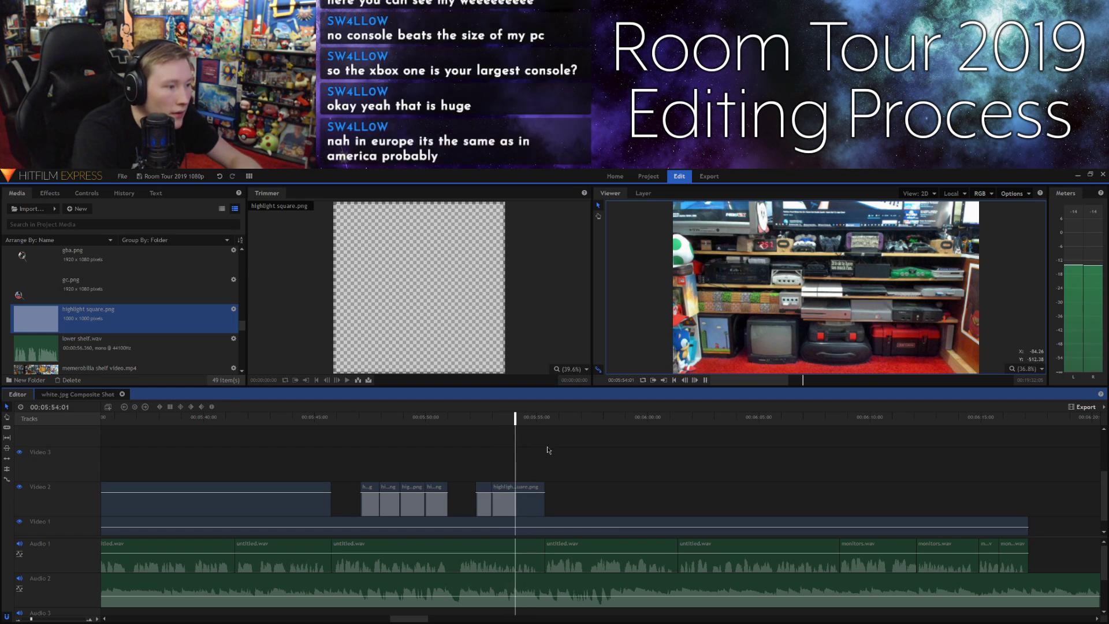
left_click(694, 380)
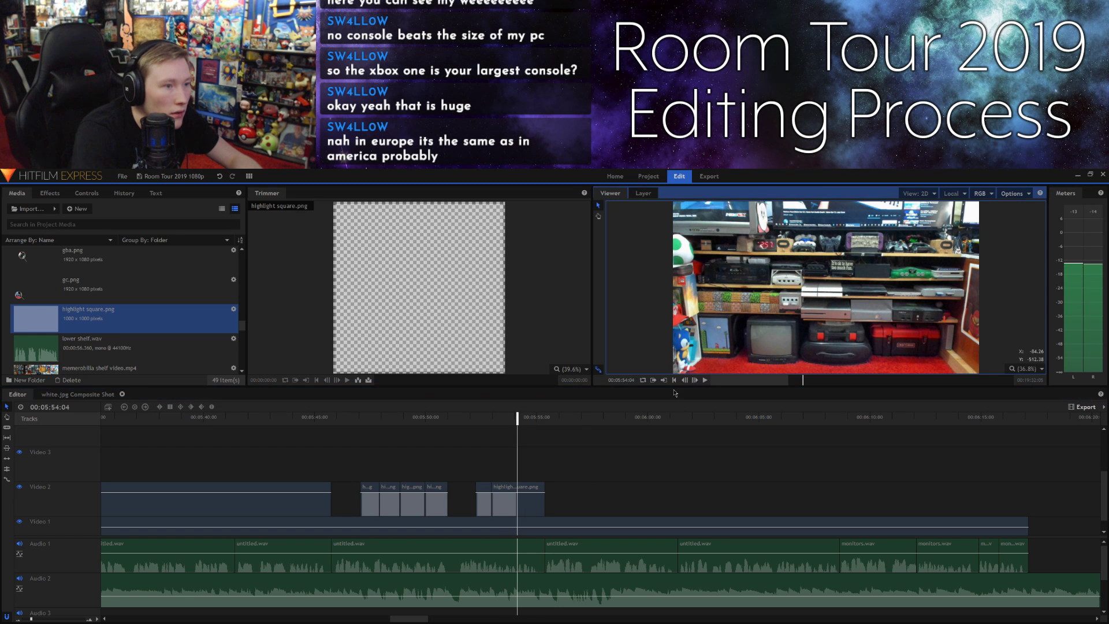
left_click(533, 487)
key("ctrl+shift+d")
left_click(537, 467)
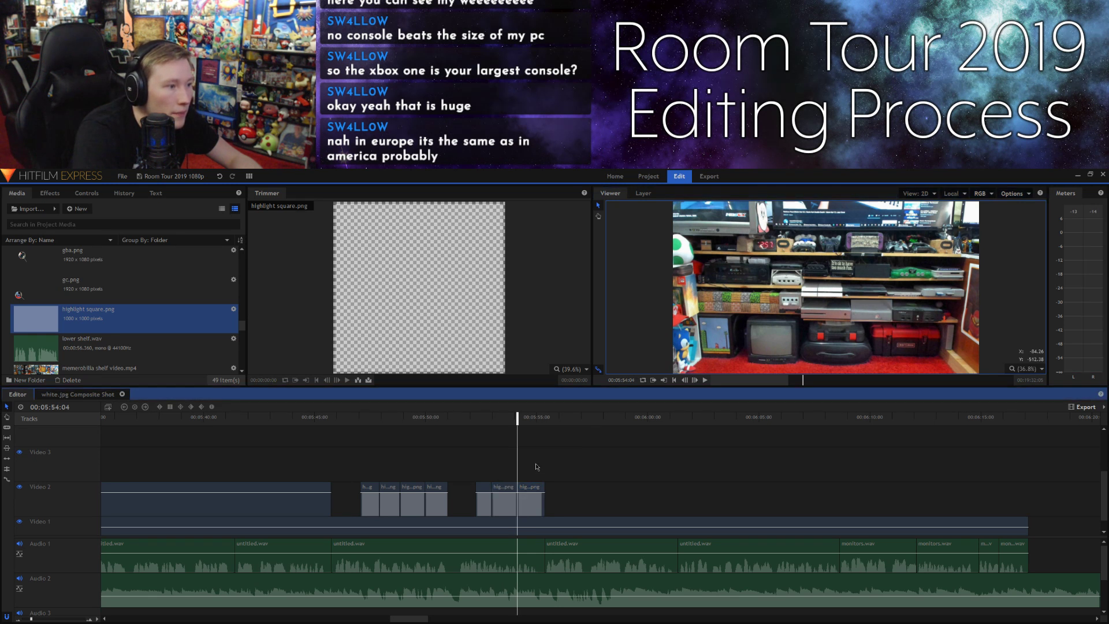
Step: Move the highlight square after 5:54:04 over the third console in the row beneath the third shelf
left_click(527, 491)
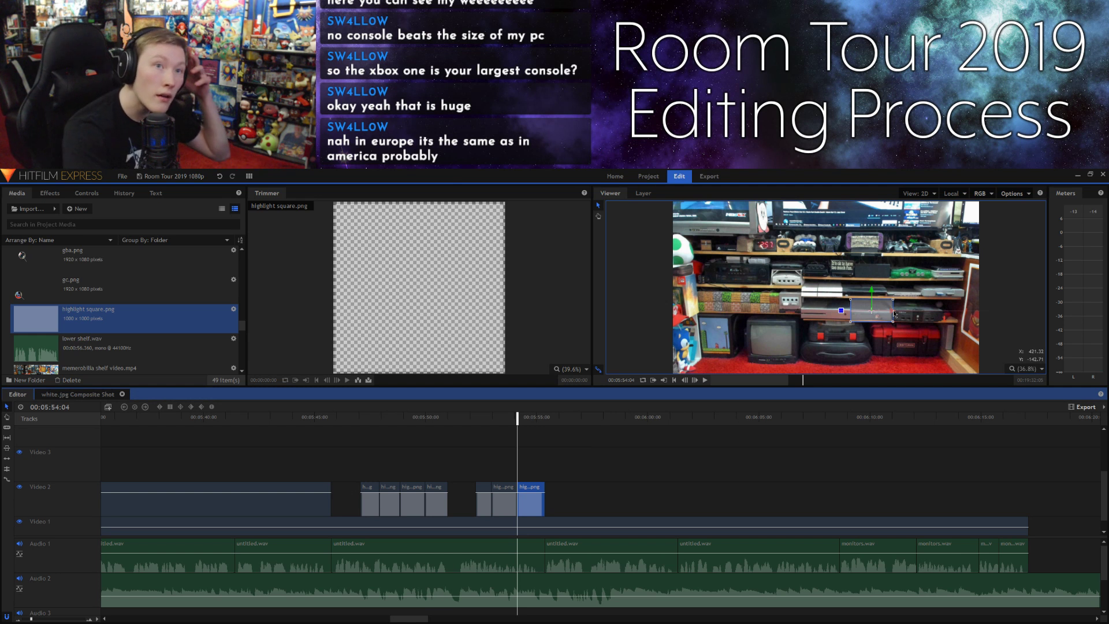
mouse_move(894, 313)
left_mouse_down()
mouse_move(941, 309)
mouse_move(892, 325)
left_mouse_up()
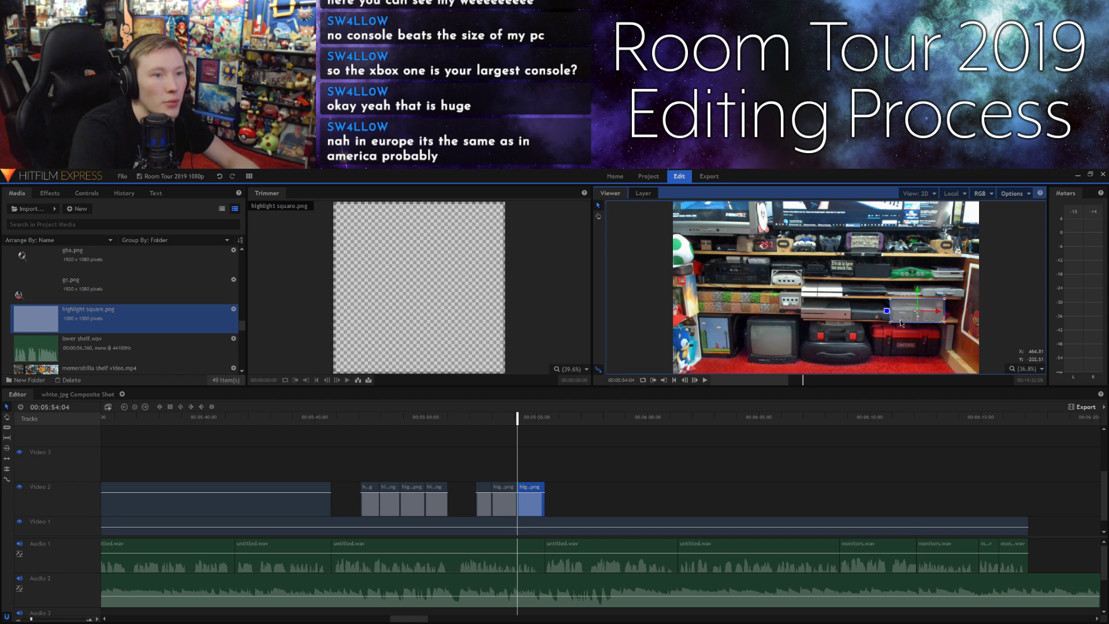
left_click(836, 472)
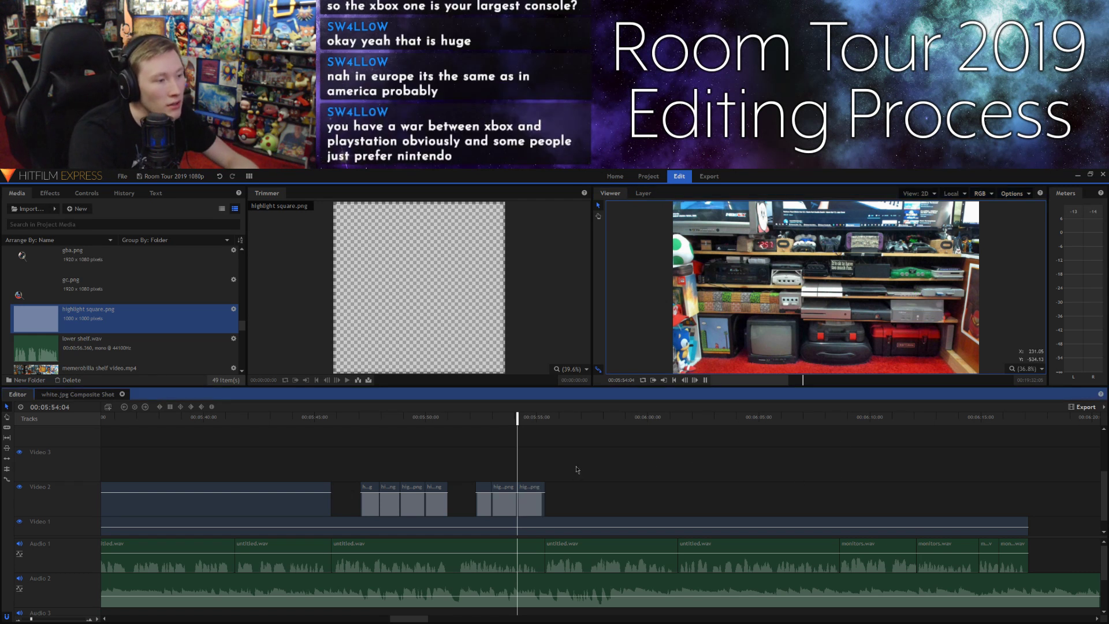
Step: Play the narration to 5:55:05 and trim the last highlight square clip on Video 2 to end at that frame
key("space")
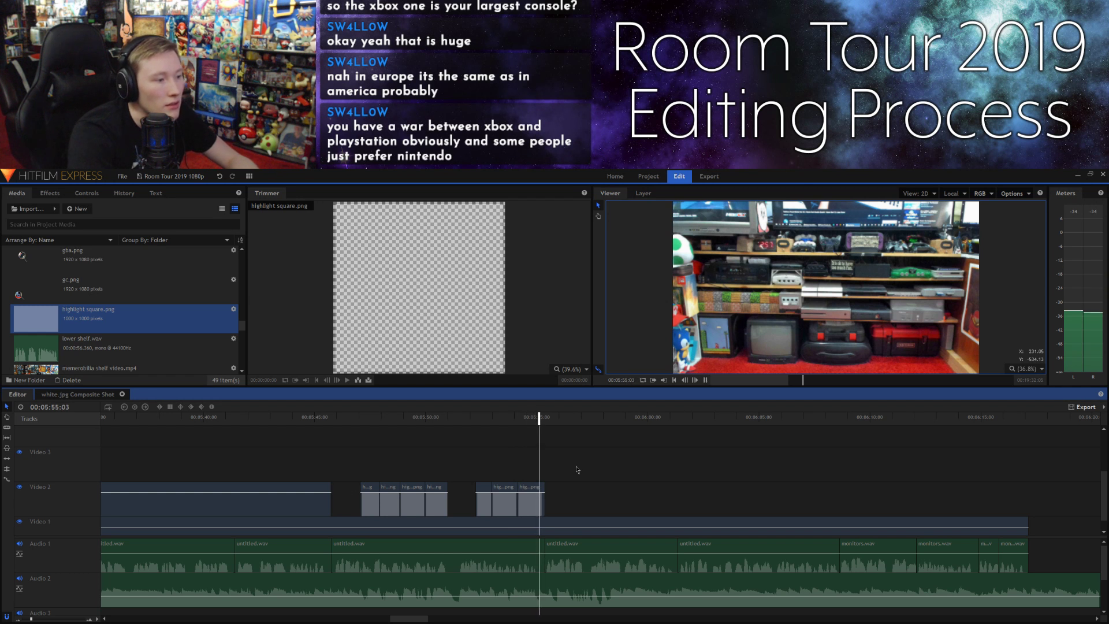
key("space")
left_click_drag(544, 497, 541, 497)
left_click(557, 498)
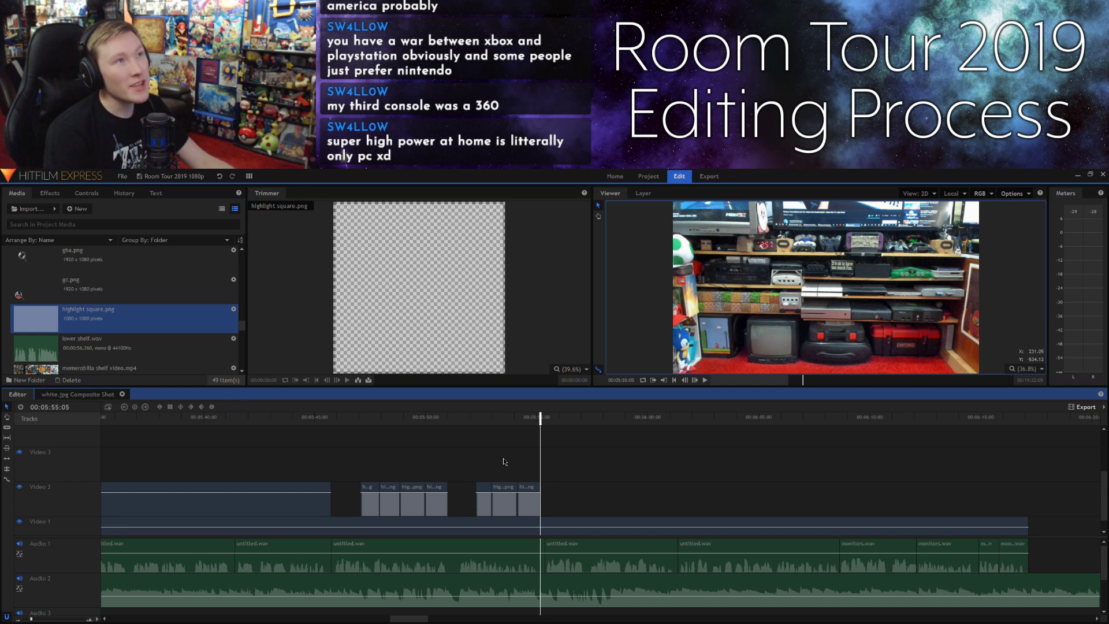
Step: Add highlight square.png to Video 2 at the 5:57:18 narration cue and shrink it over a console in the row below the controllers
key("space")
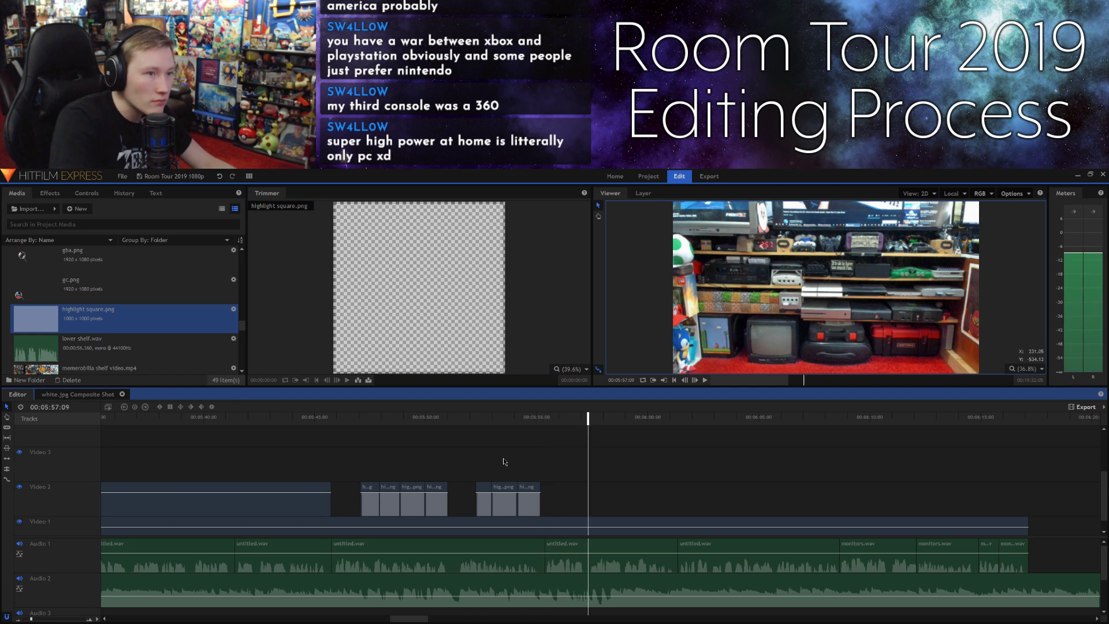
key("space")
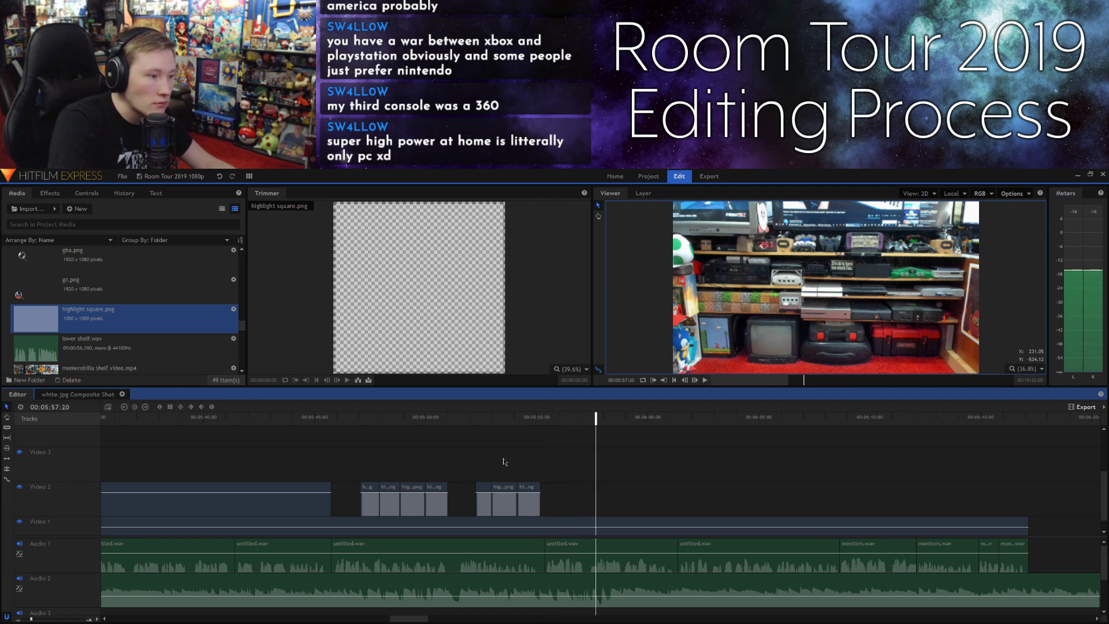
left_click(686, 381)
left_click(686, 380)
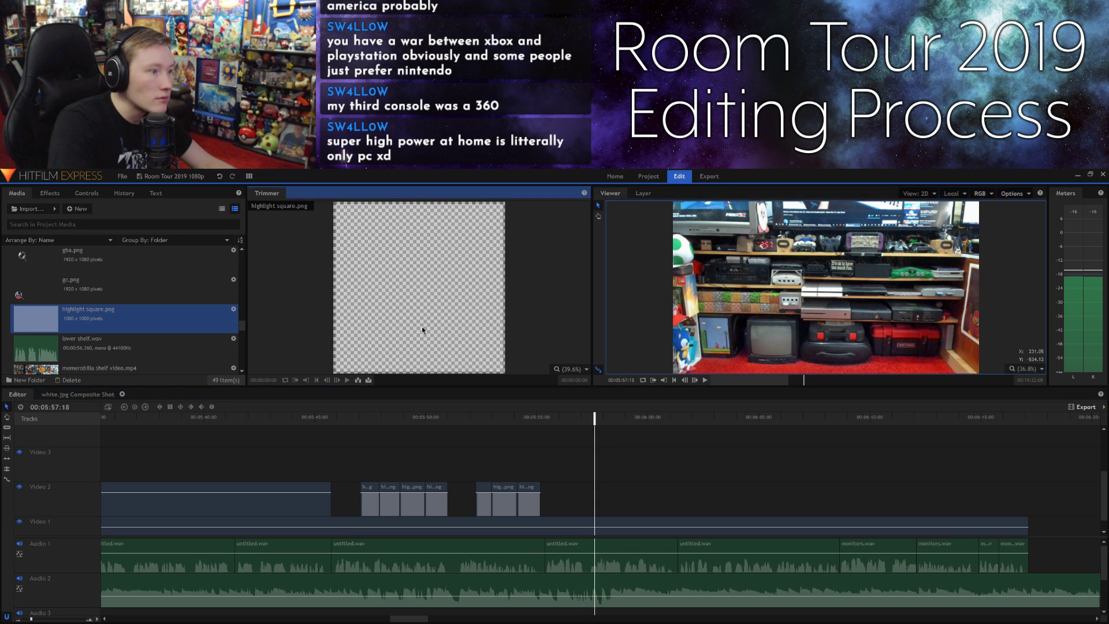
left_click_drag(422, 327, 601, 494)
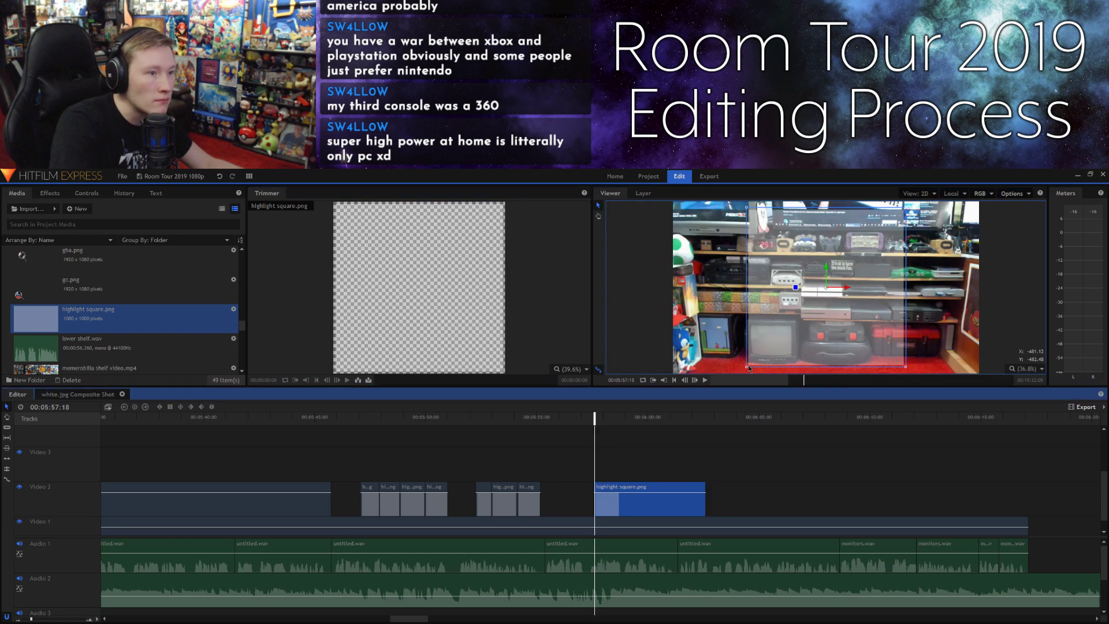
left_click_drag(749, 371, 776, 265)
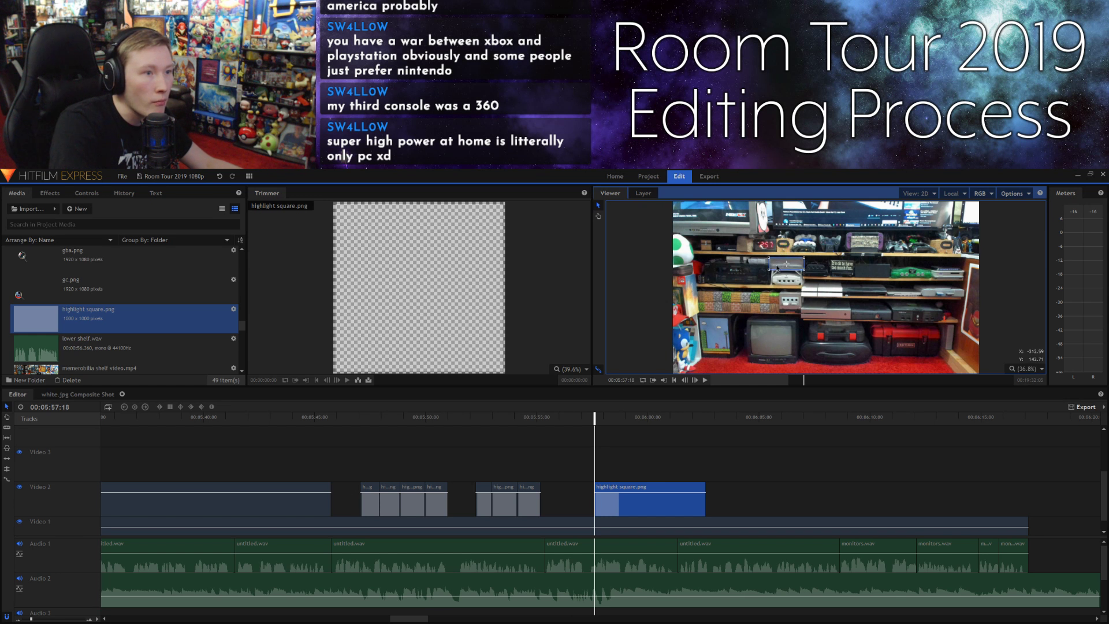
left_click(696, 467)
Step: Replay the narration, step the playhead to 5:58:29 and split the new highlight square clip on Video 2 at that frame
key("space")
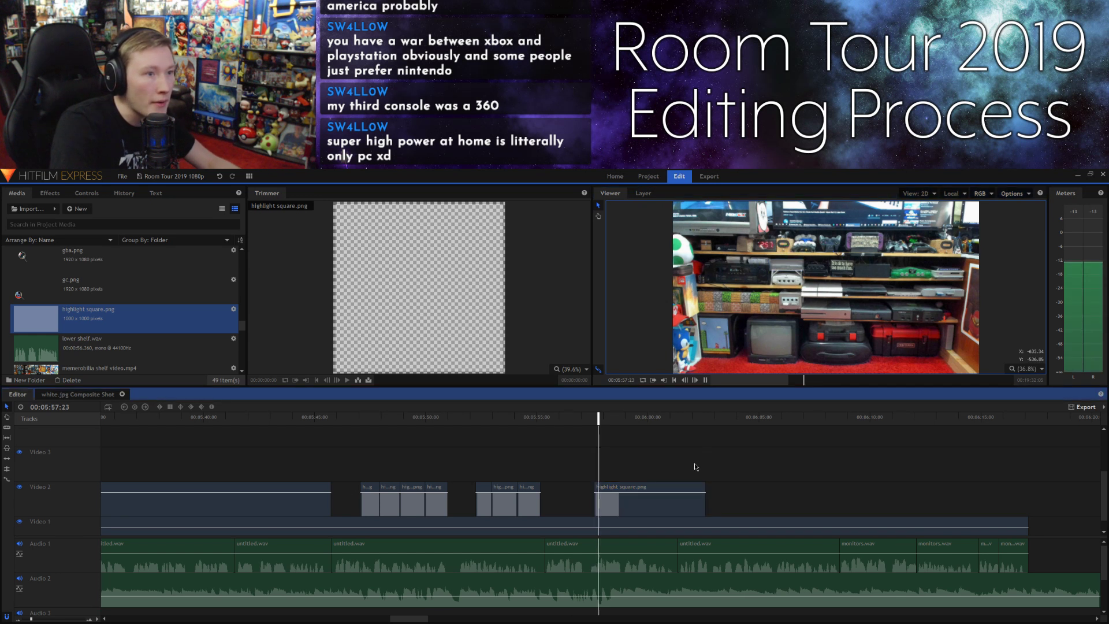
key("space")
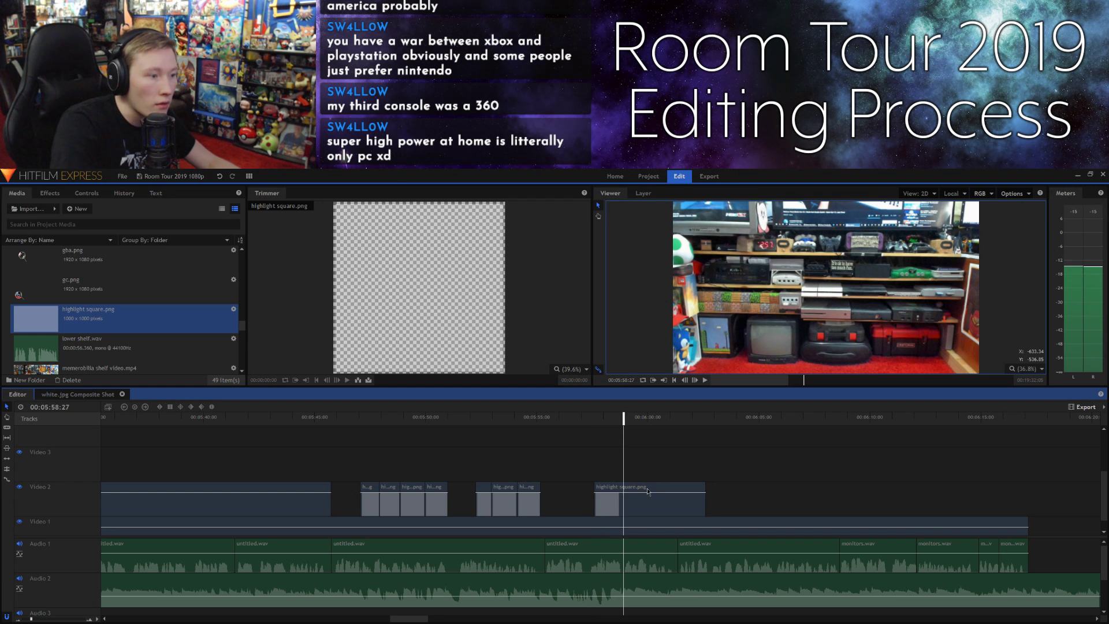
key("space")
key("space")
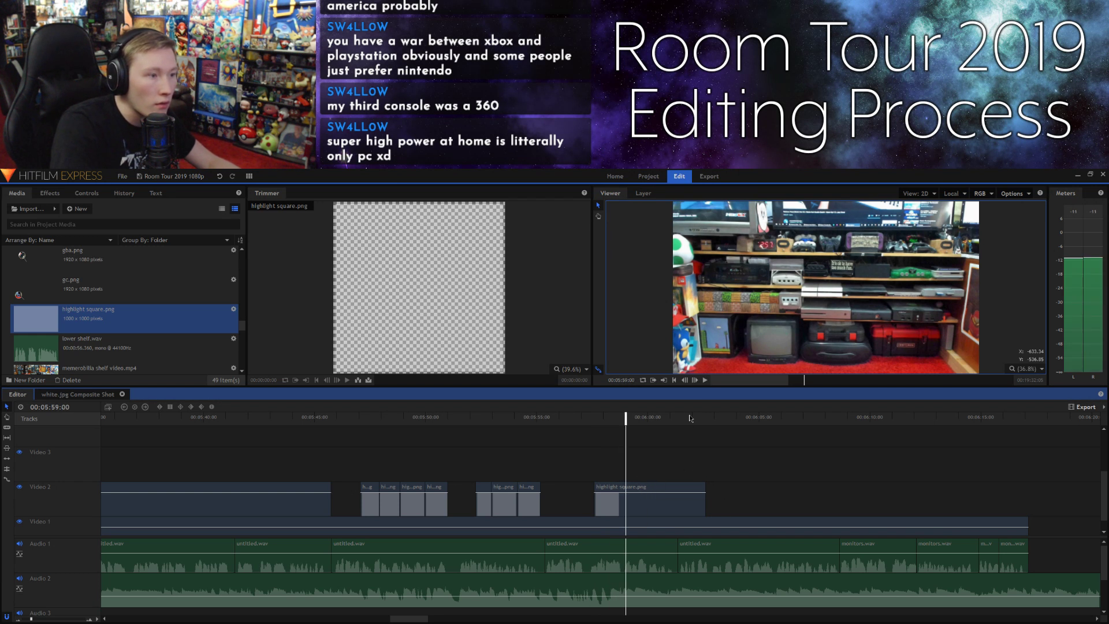
key("Left")
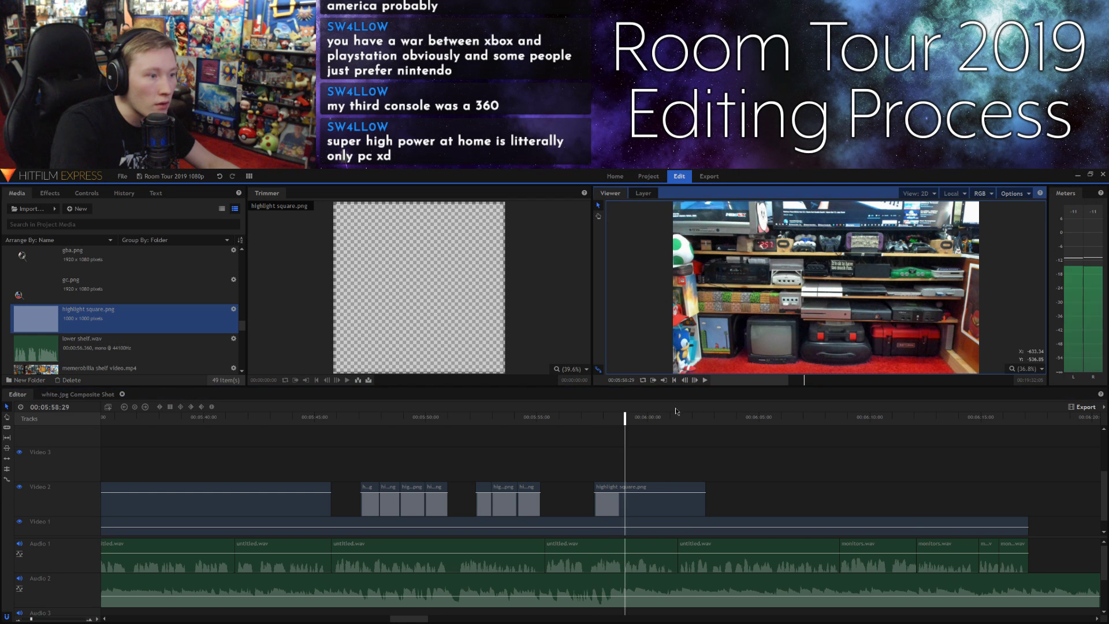
left_click(667, 485)
key("ctrl+shift+d")
left_click(666, 485)
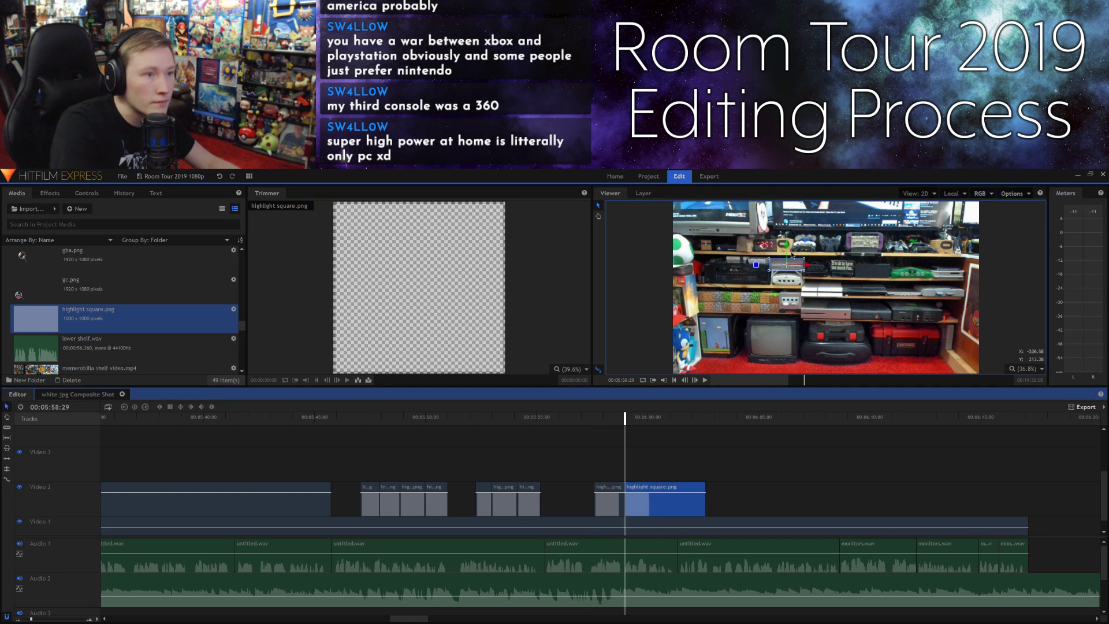
Step: Move the highlight square after 5:58:29 down over the console directly beneath and play the narration on to 5:59:28
left_click_drag(786, 250, 805, 275)
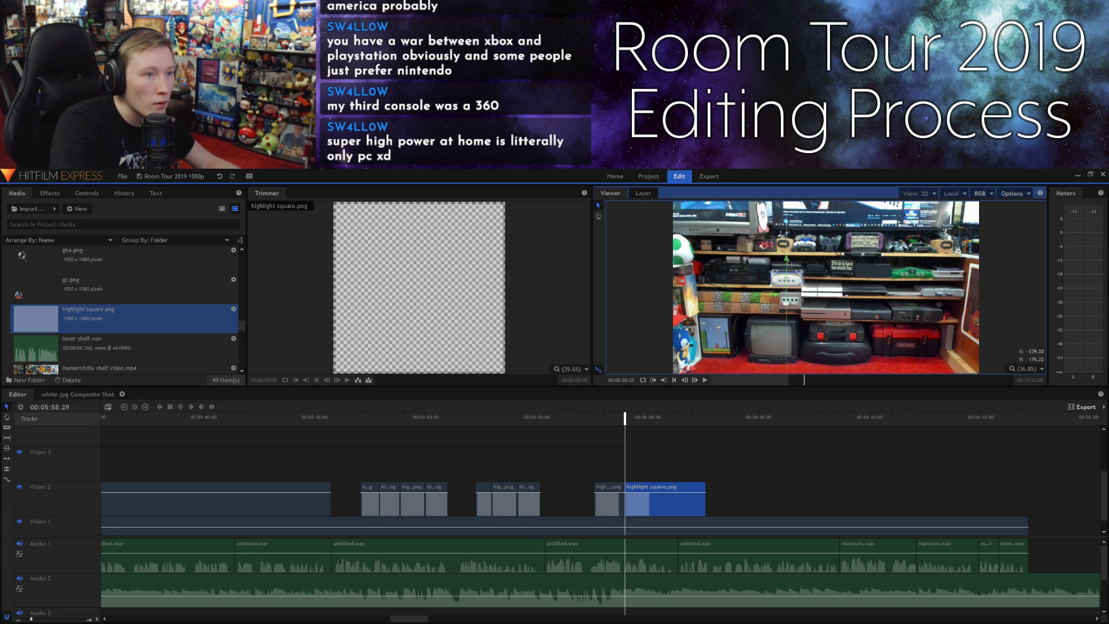
left_click(674, 457)
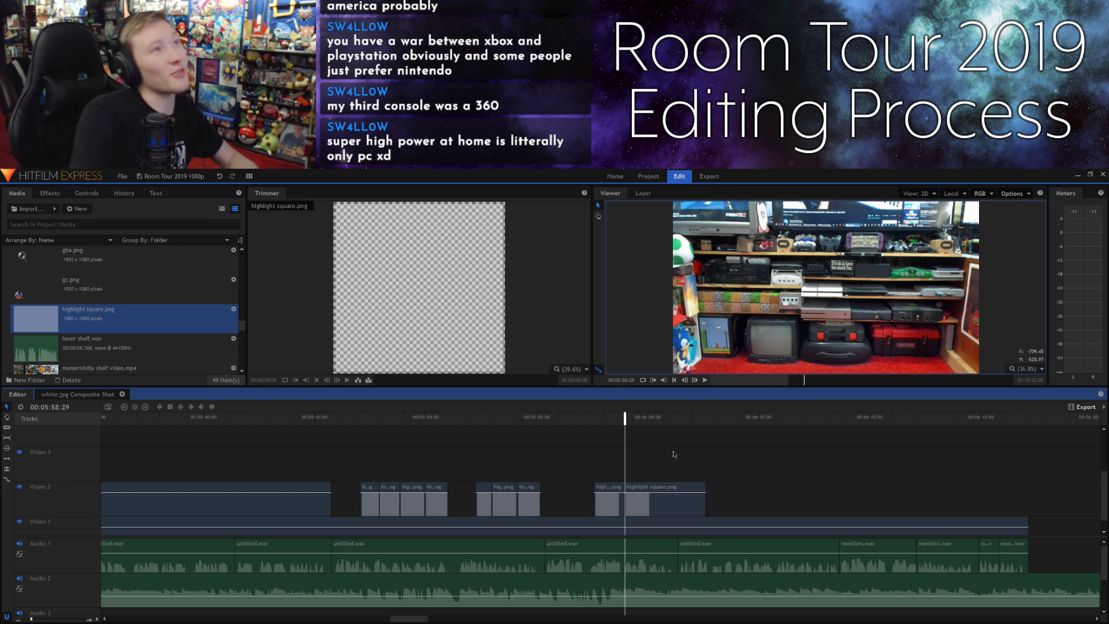
key("space")
key("space")
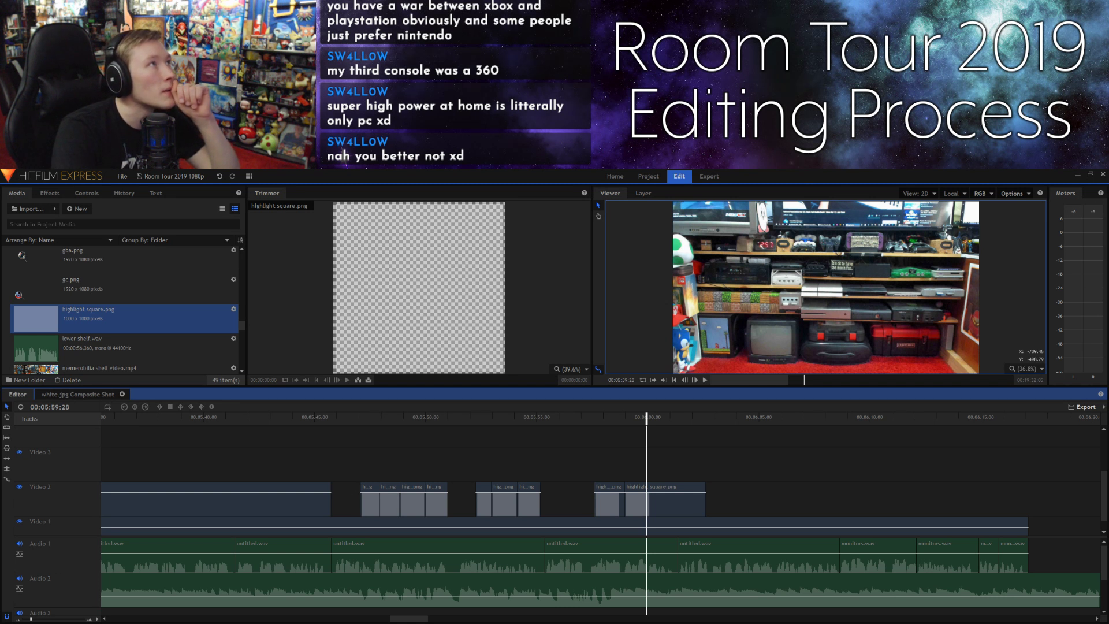
Step: Switch to YouTube, look through the Twitch Streams playlists from January 2019 back to November 2018, and open and pause the 11/8 Deltarune video
left_click_drag(346, 169, 576, 221)
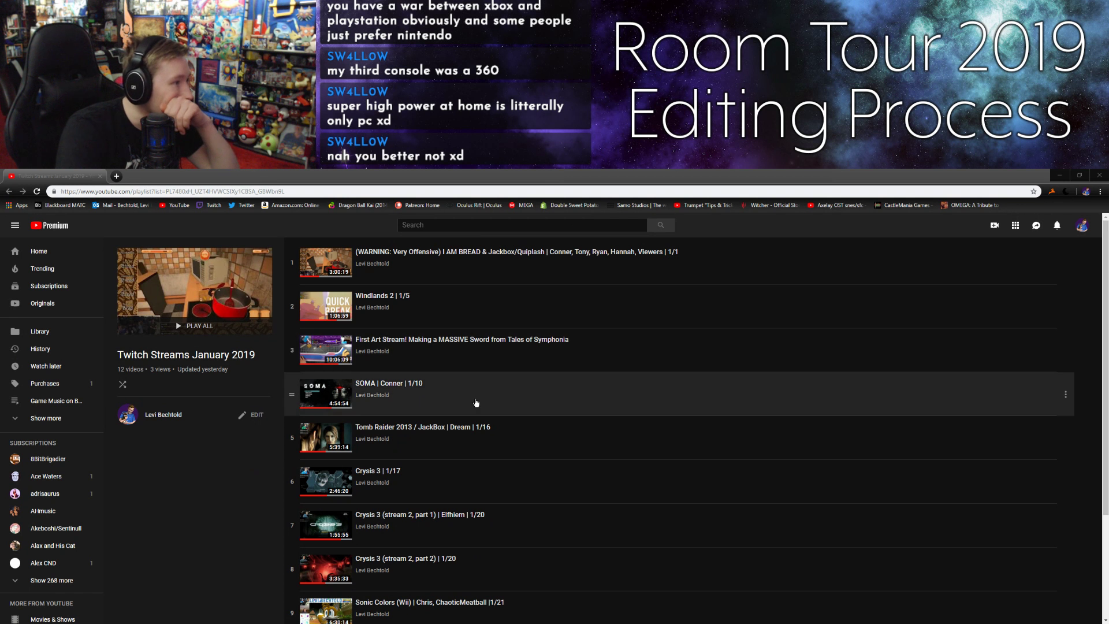
scroll(476, 399, "down", 1)
scroll(476, 400, "down", 2)
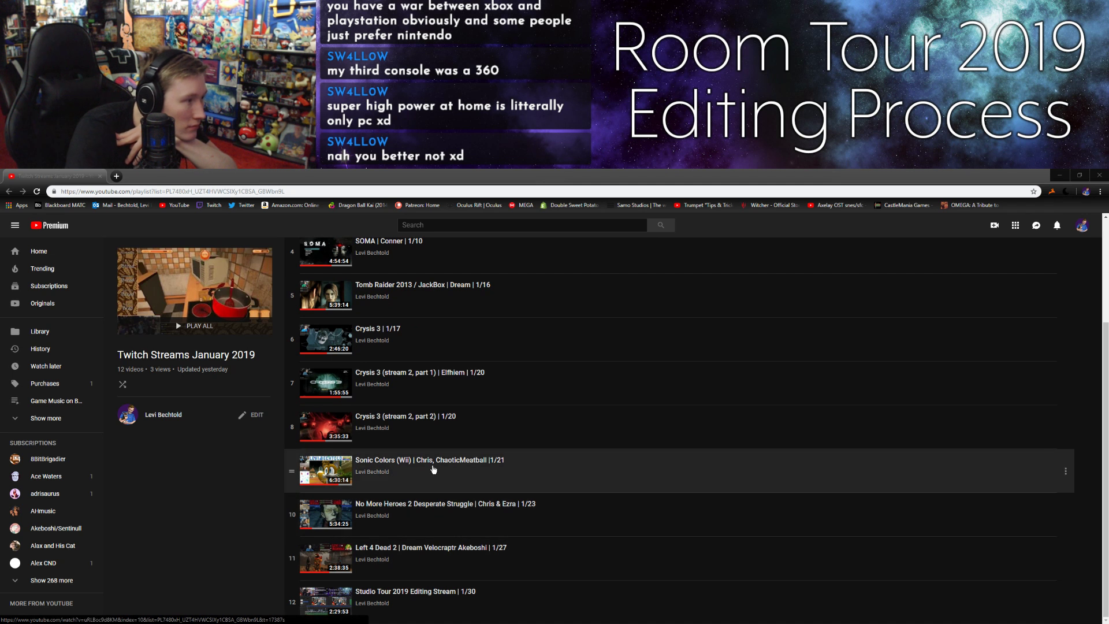
scroll(421, 432, "up", 3)
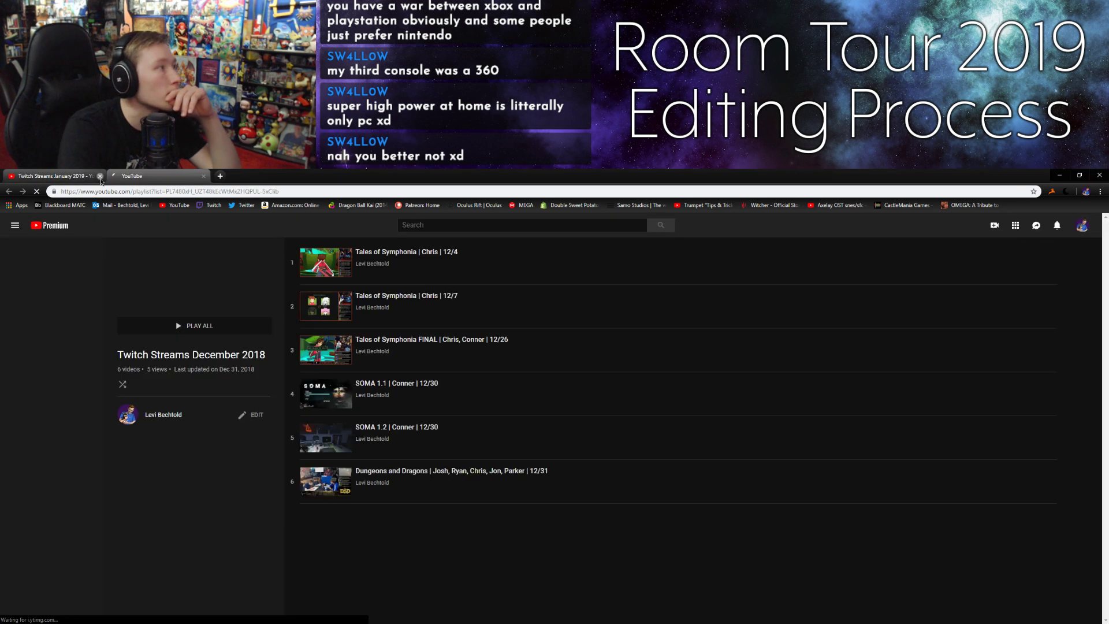
left_click(100, 176)
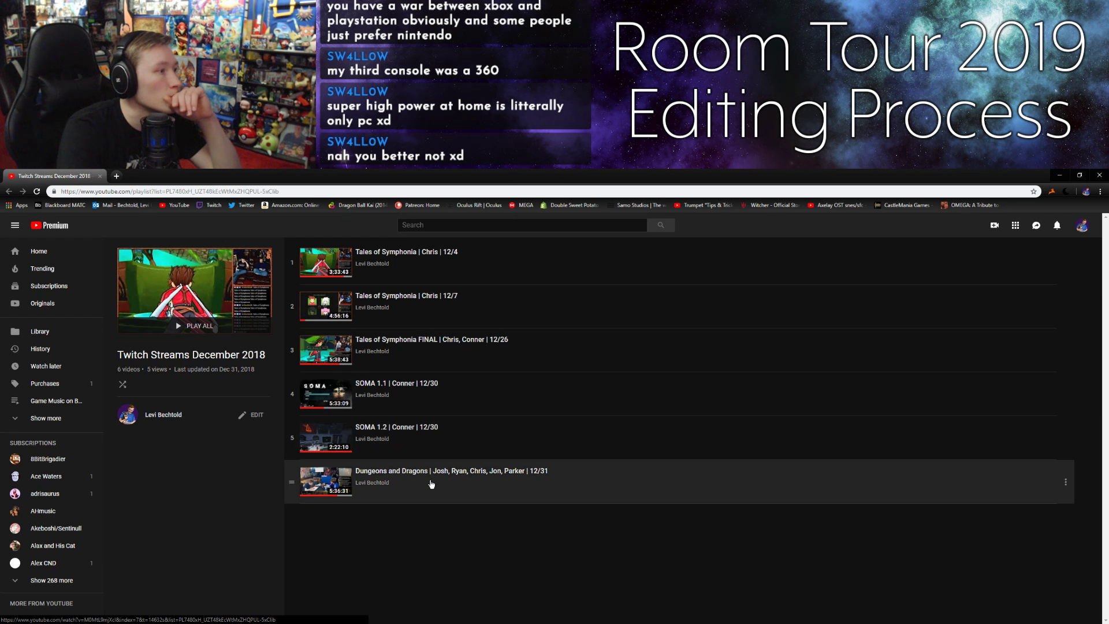
left_click(432, 266)
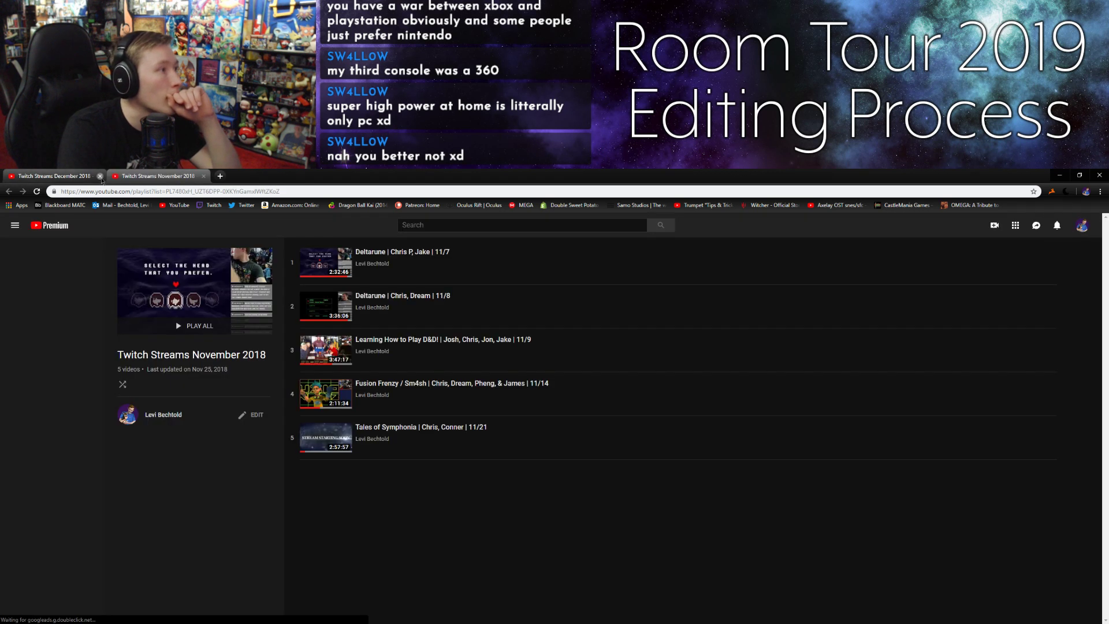
left_click(100, 176)
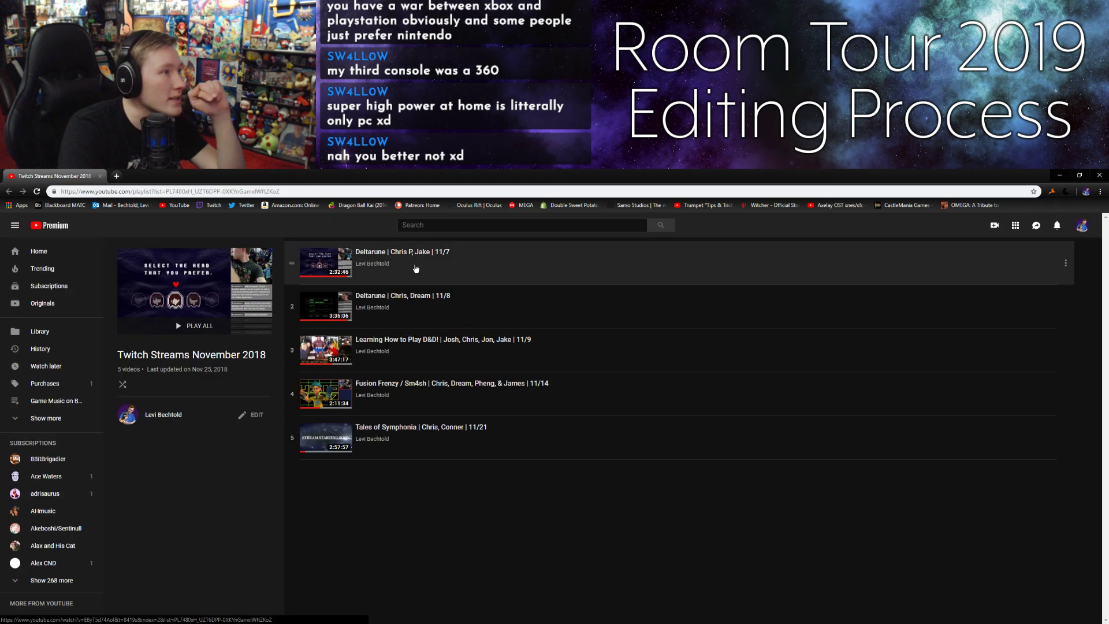
left_click(398, 297)
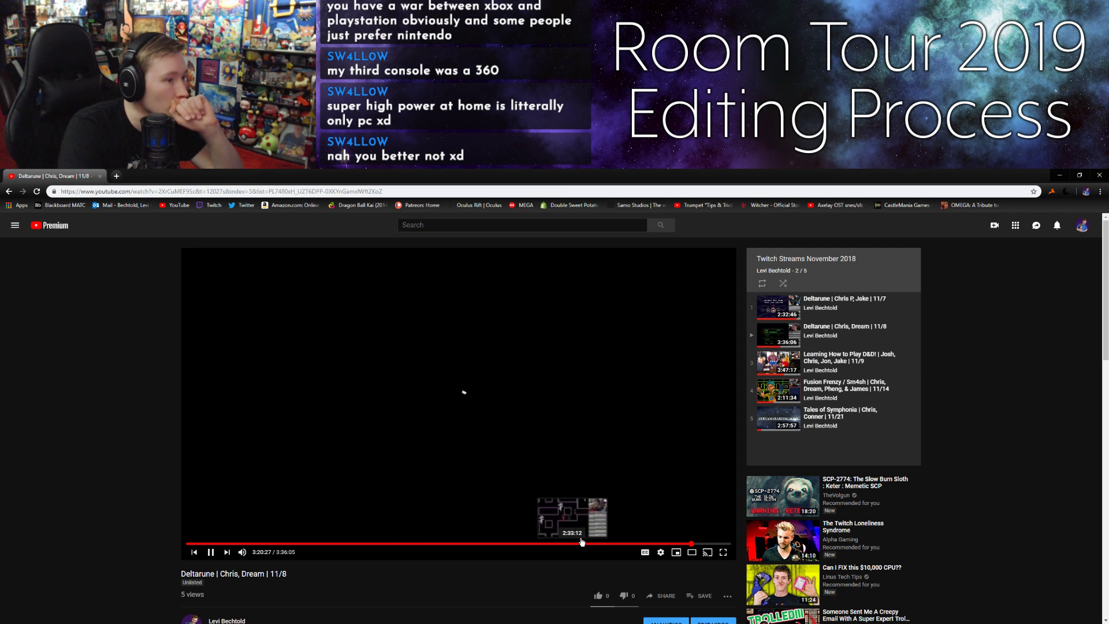
left_click(625, 363)
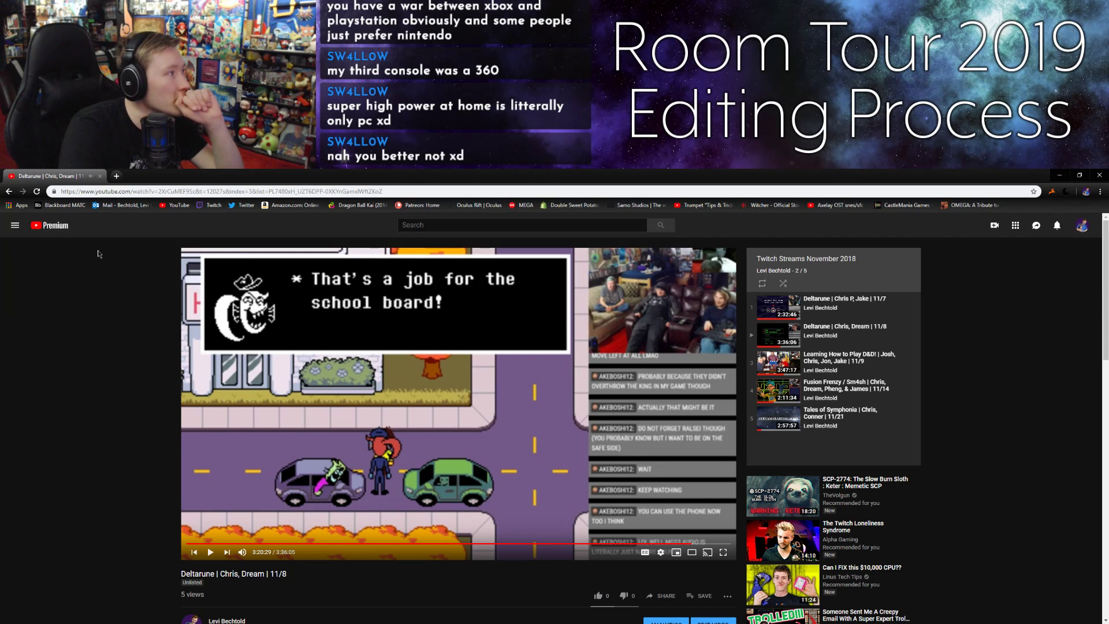
Step: Close the sword photo in the Photos viewer, switch to Photoshop and unlock the photo's Background layer
key("alt+Tab")
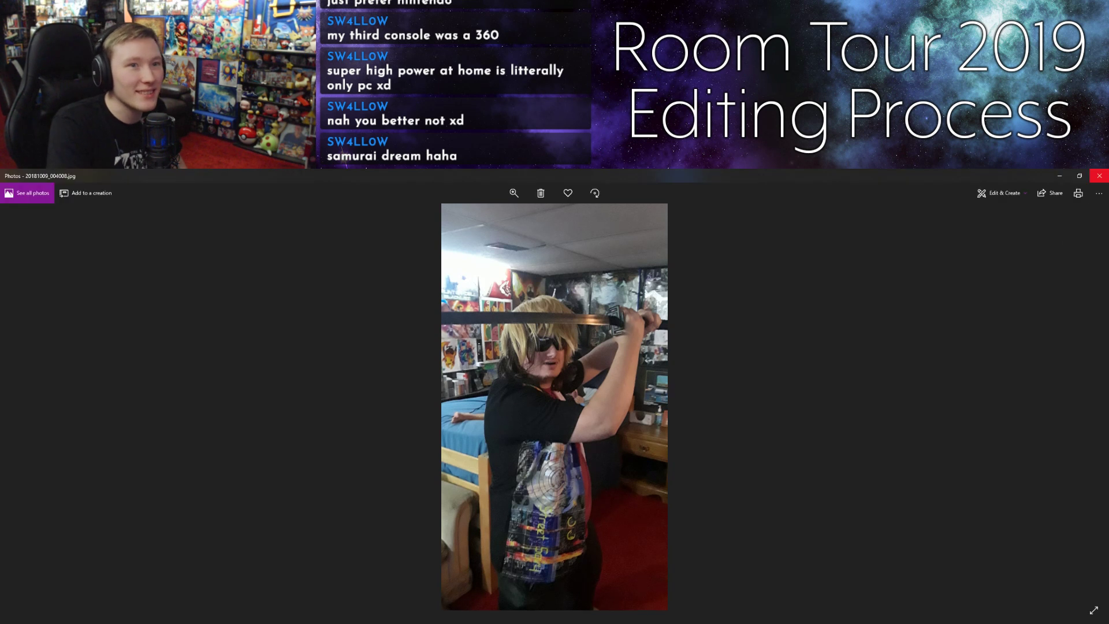
left_click(1096, 181)
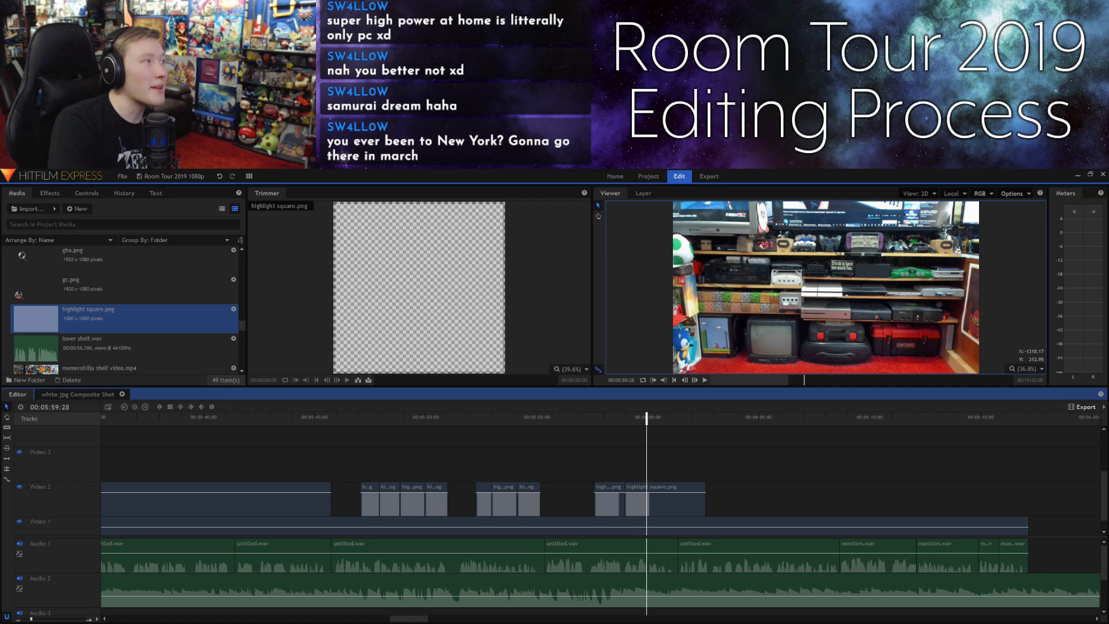
key("alt+Tab")
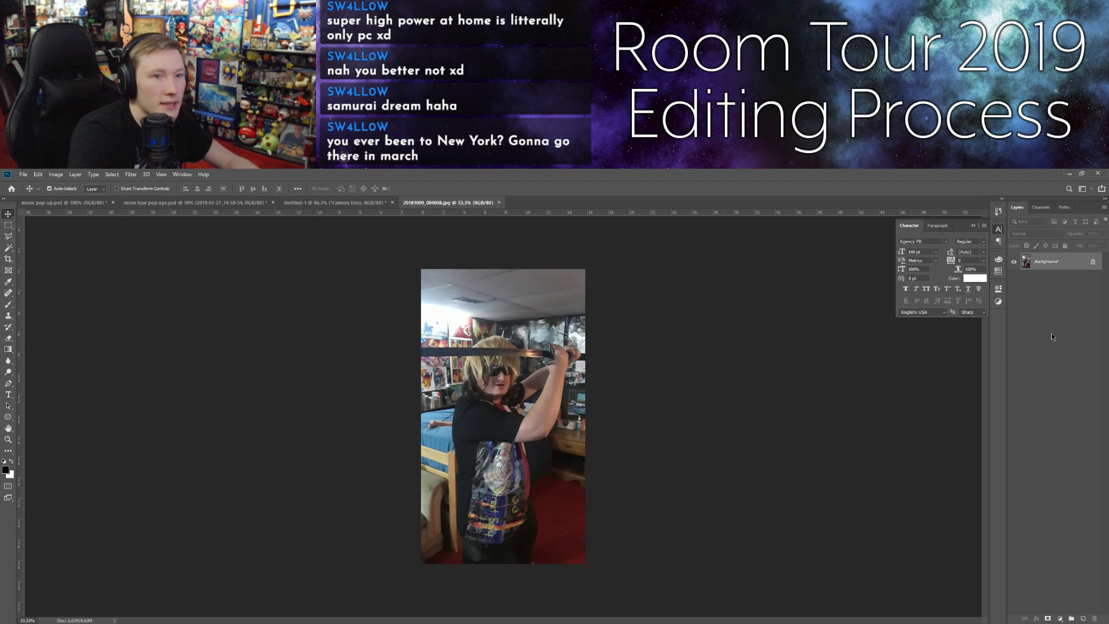
left_click(1089, 264)
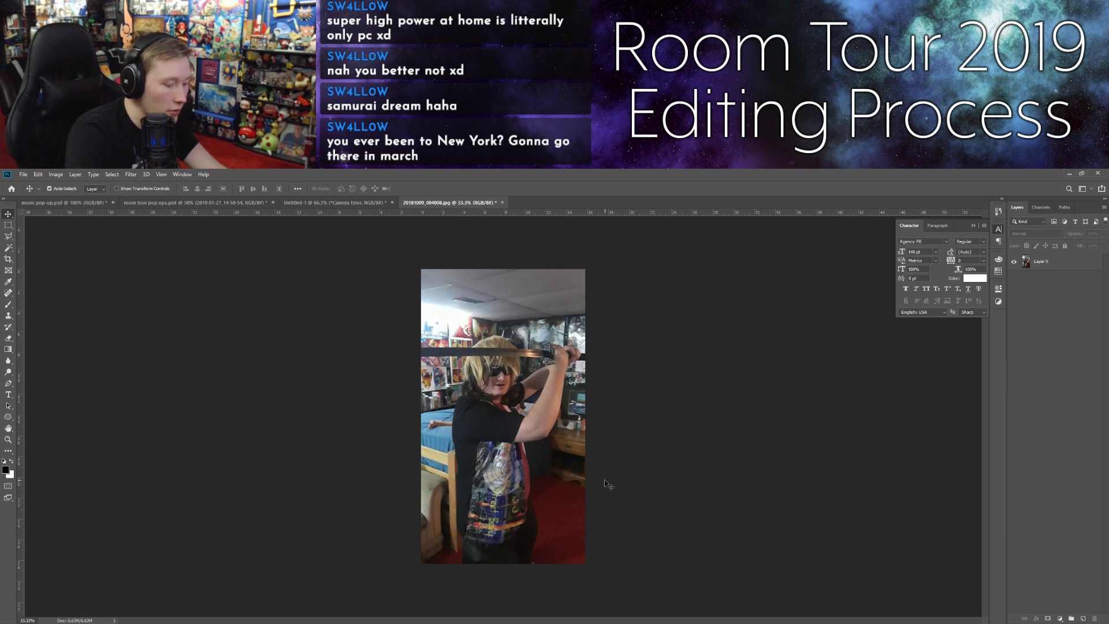
Step: Start a Polygonal Lasso selection of the figure in the sword photo, tracing the lower edge of the printed bag at 200% zoom
key("ctrl+plus")
key("ctrl+plus")
key("ctrl+plus")
key("ctrl+plus")
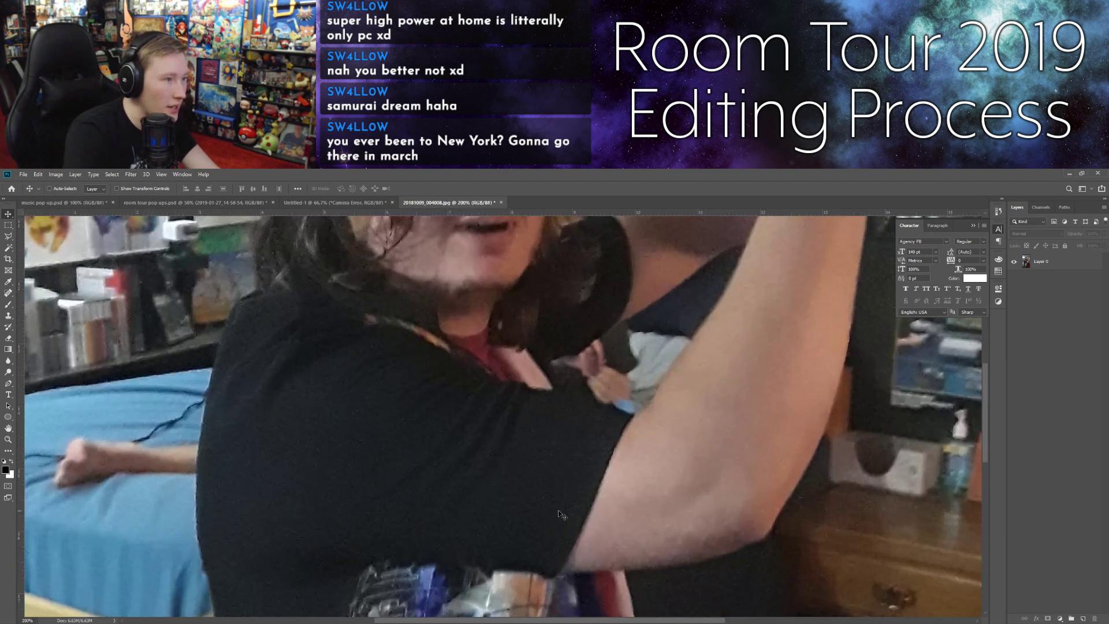
left_click_drag(442, 514, 457, 289)
left_click_drag(390, 584, 452, 404)
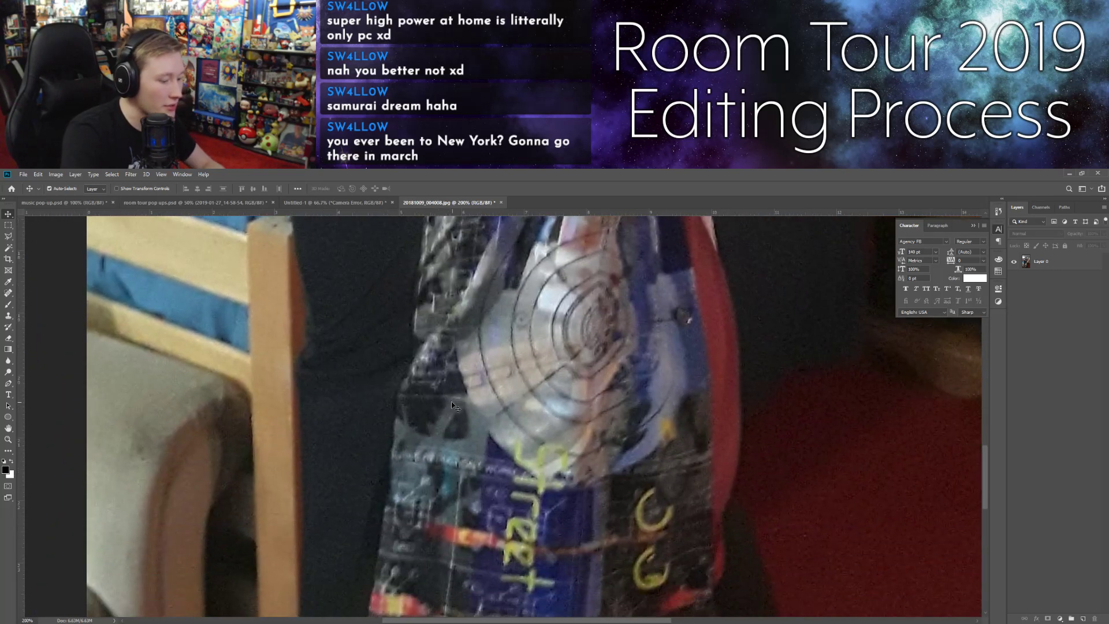
key("l")
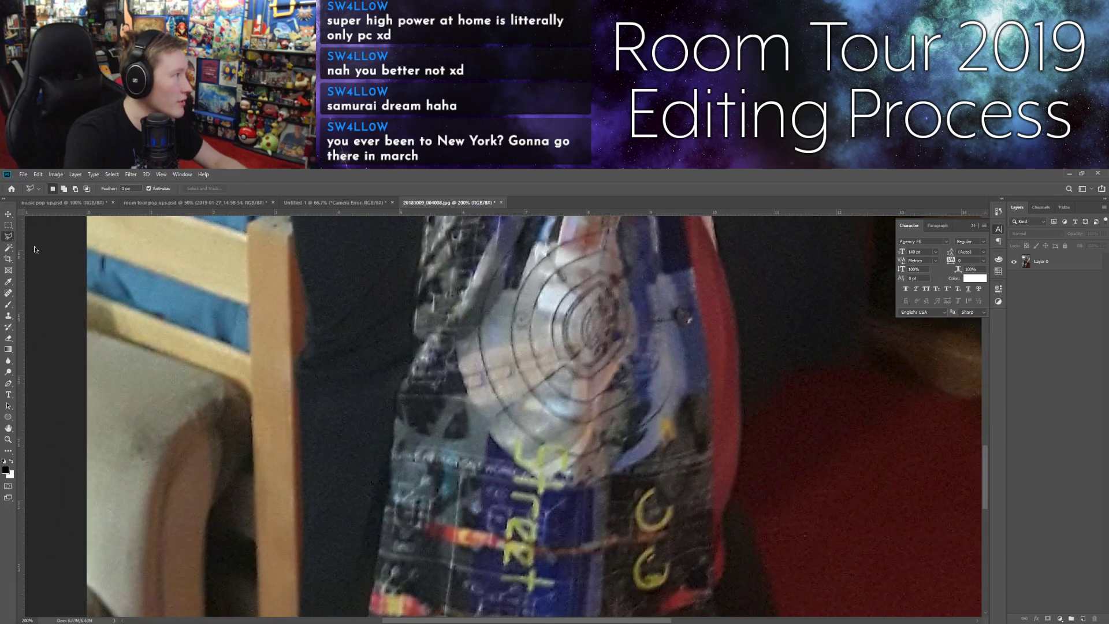
mouse_move(380, 585)
left_mouse_down()
mouse_move(405, 555)
mouse_move(416, 488)
mouse_move(389, 362)
mouse_move(401, 597)
left_mouse_up()
left_click_drag(440, 404, 439, 530)
left_click_drag(444, 480, 443, 516)
key("ctrl+minus")
key("ctrl+minus")
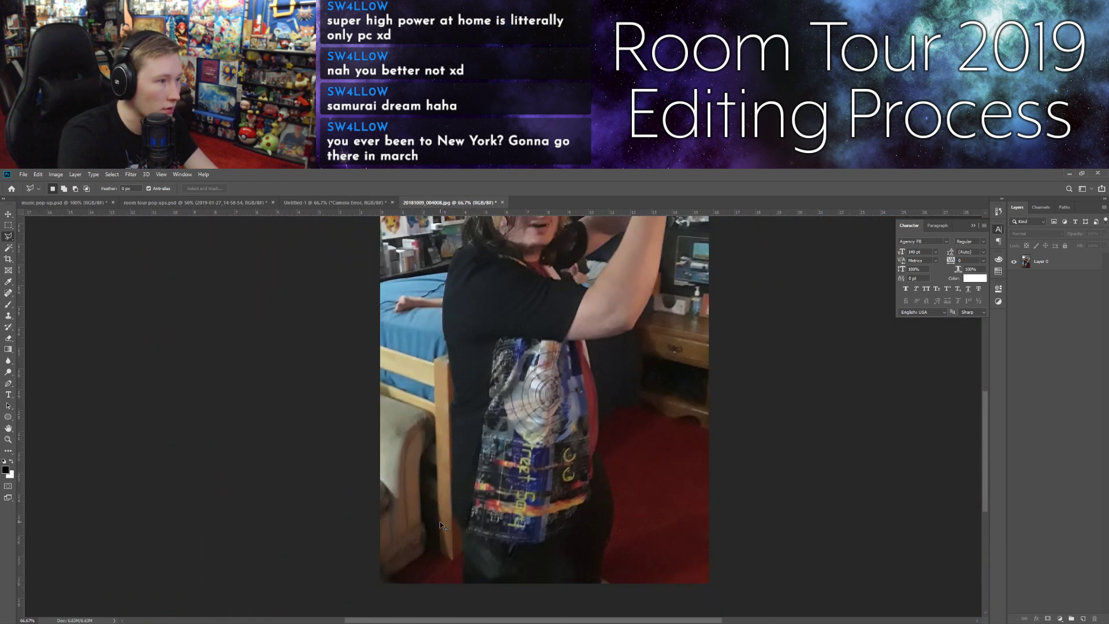
key("ctrl+plus")
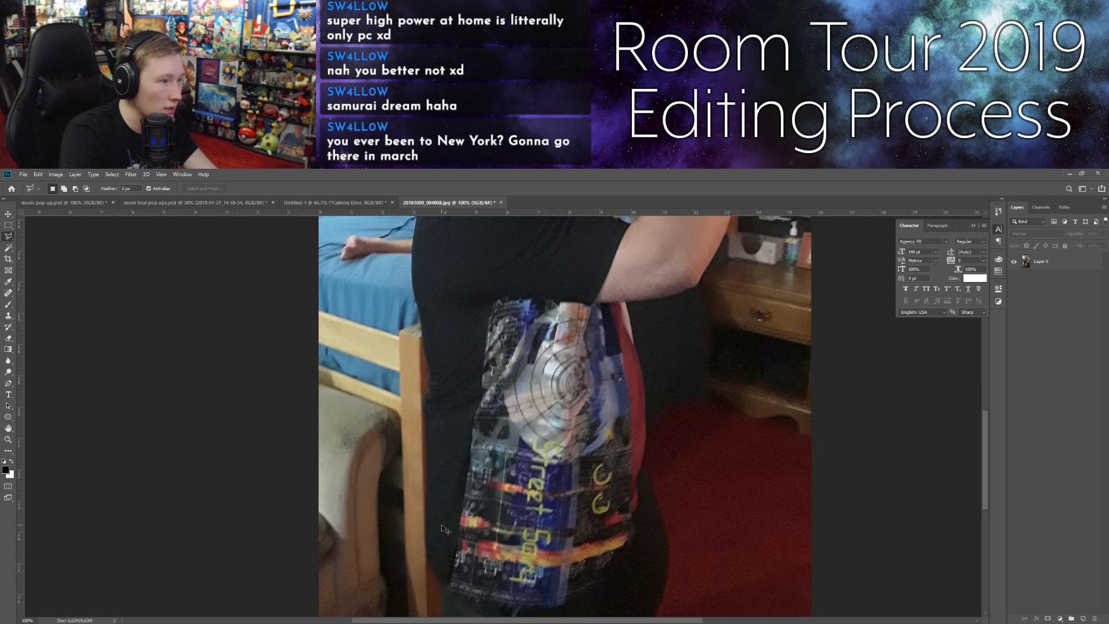
key("ctrl+plus")
left_click_drag(465, 546, 482, 268)
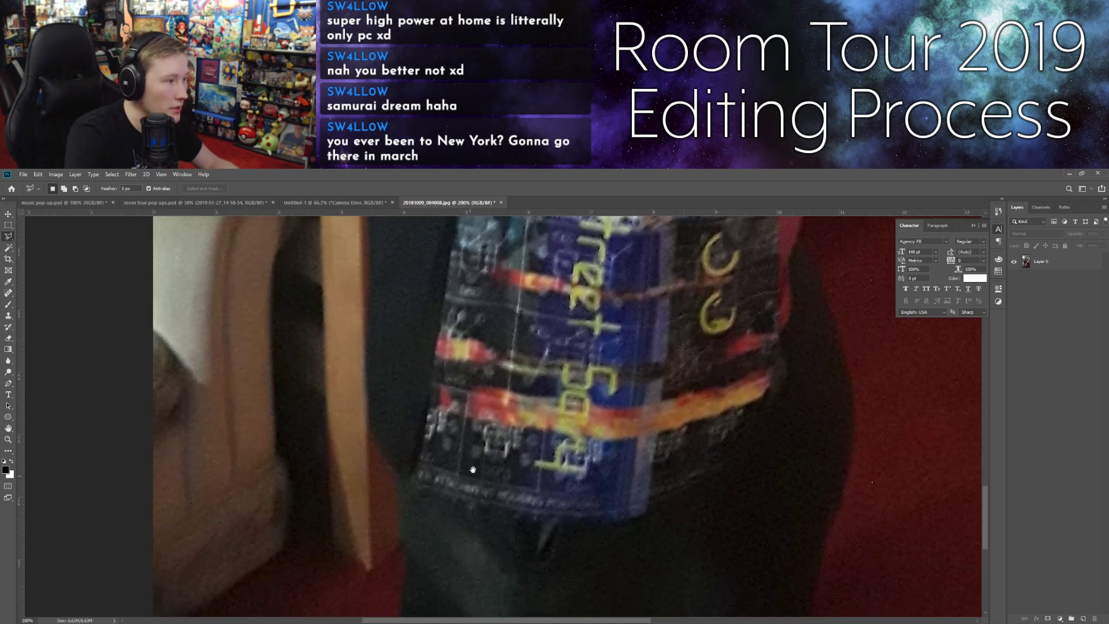
left_click(396, 416)
left_click(414, 446)
left_click(462, 467)
left_click(603, 493)
left_click(674, 483)
left_click(776, 409)
Step: Continue the lasso outline upward along the printed bag's red outer edge toward the raised arm
left_click(797, 349)
left_click(799, 303)
left_click(808, 275)
left_click(807, 235)
mouse_move(812, 237)
left_mouse_down()
mouse_move(739, 495)
mouse_move(672, 568)
left_mouse_up()
left_click(681, 508)
left_click(682, 432)
left_click(676, 360)
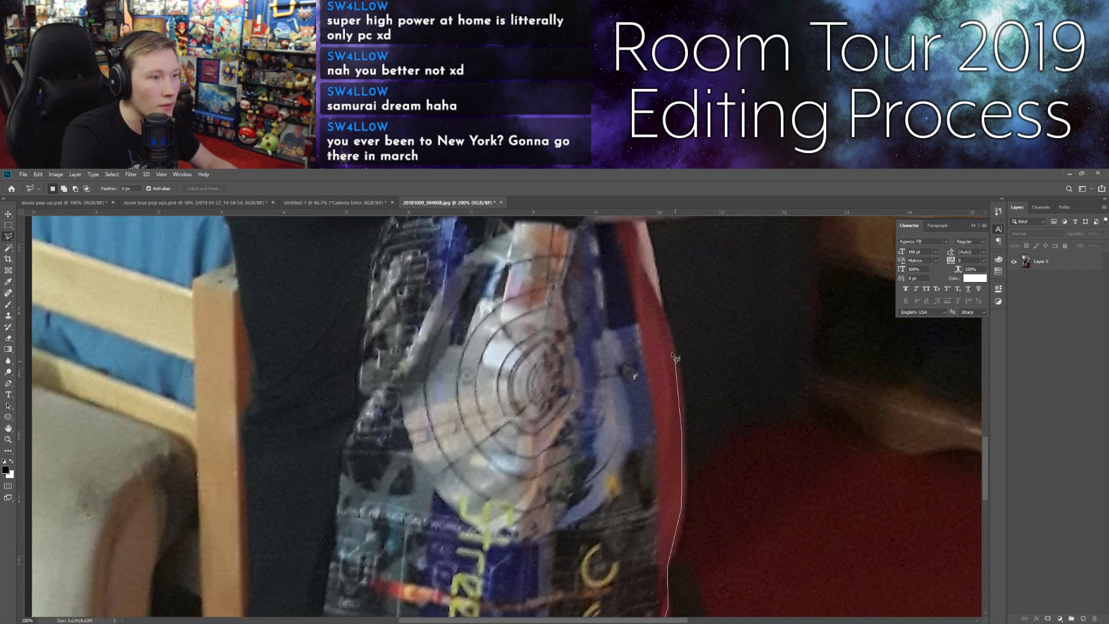
Step: Continue the lasso outline under the raised arm, around the elbow and up the outer edge of the forearm
left_click_drag(655, 259, 648, 507)
left_click(685, 498)
left_click(781, 468)
left_click(838, 371)
left_click(861, 293)
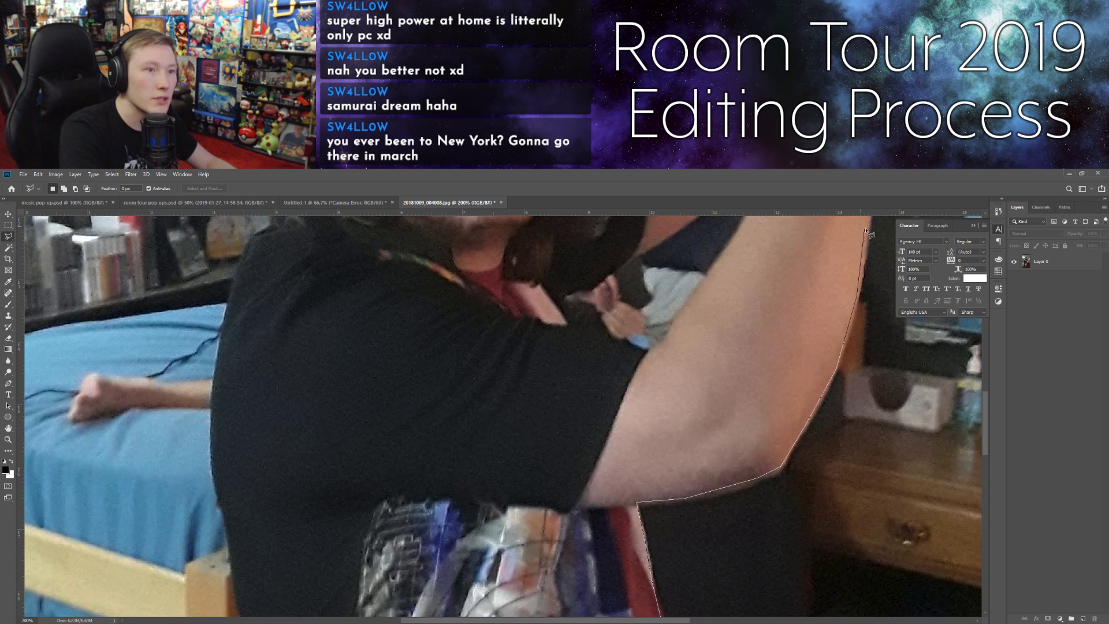
left_click(866, 230)
mouse_move(866, 230)
left_mouse_down()
mouse_move(644, 558)
mouse_move(634, 596)
left_mouse_up()
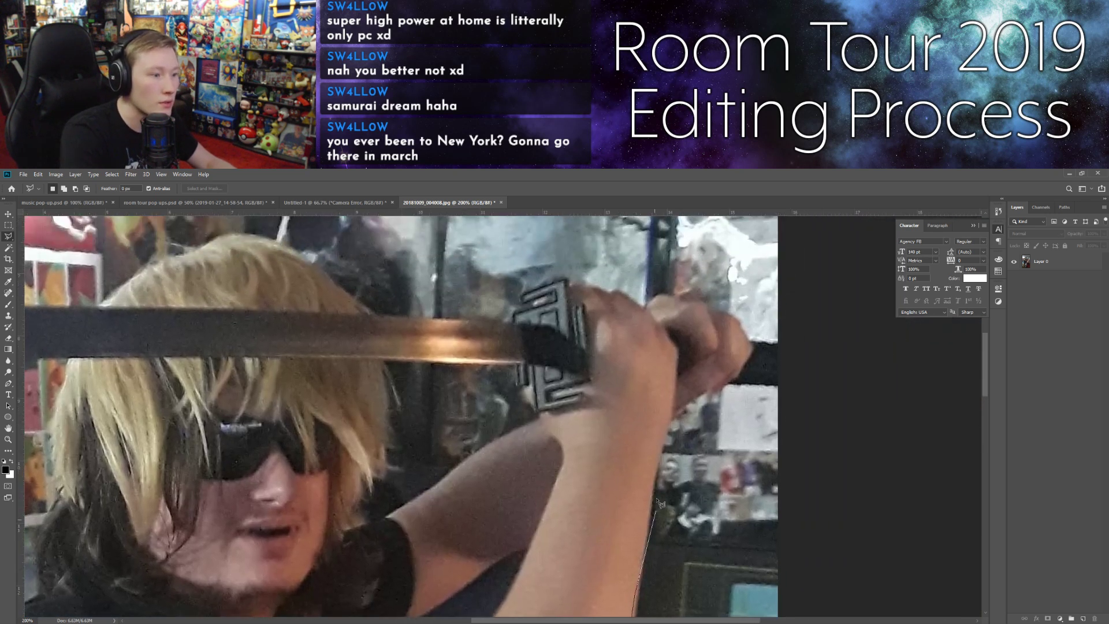
Step: Extend the lasso outline past the wrist and around the outer hand gripping the sword handle
left_click(652, 482)
left_click(668, 417)
left_click(685, 402)
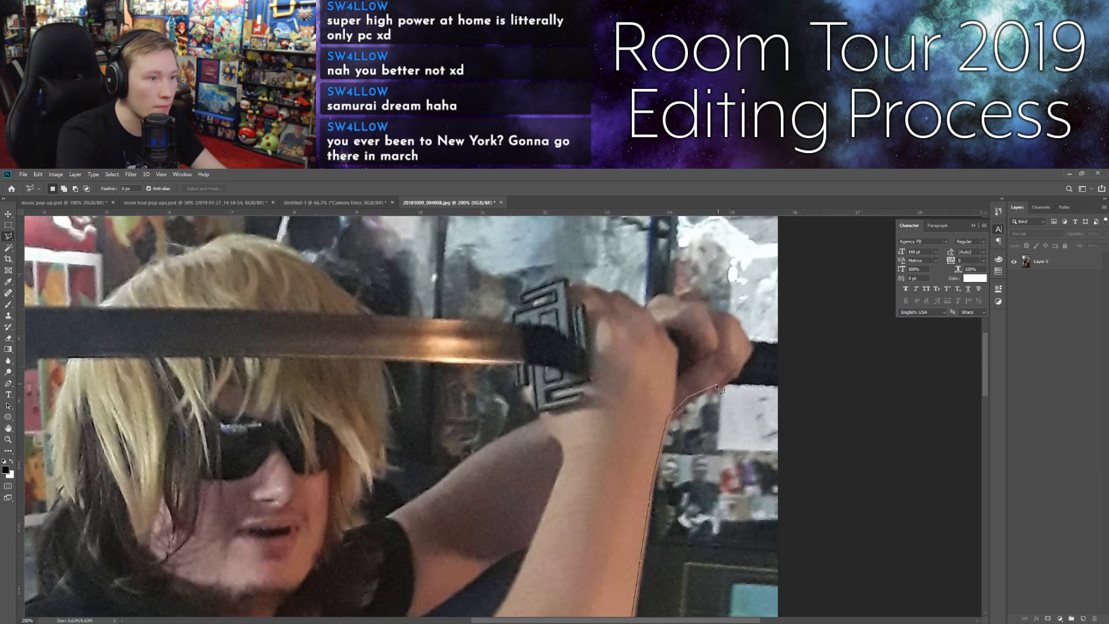
left_click(715, 392)
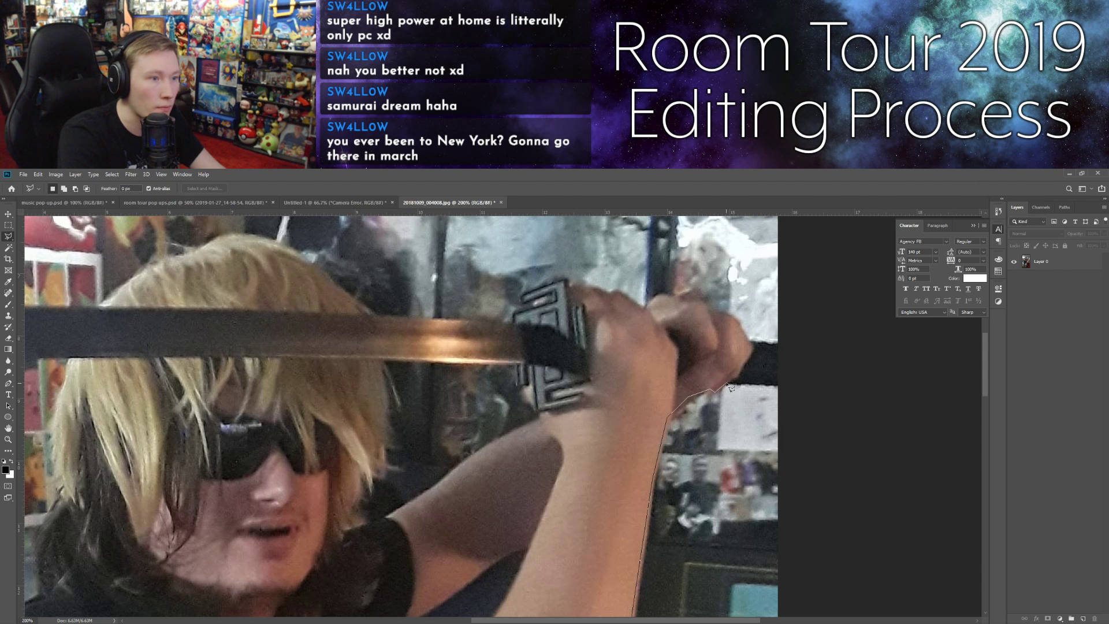
left_click(735, 376)
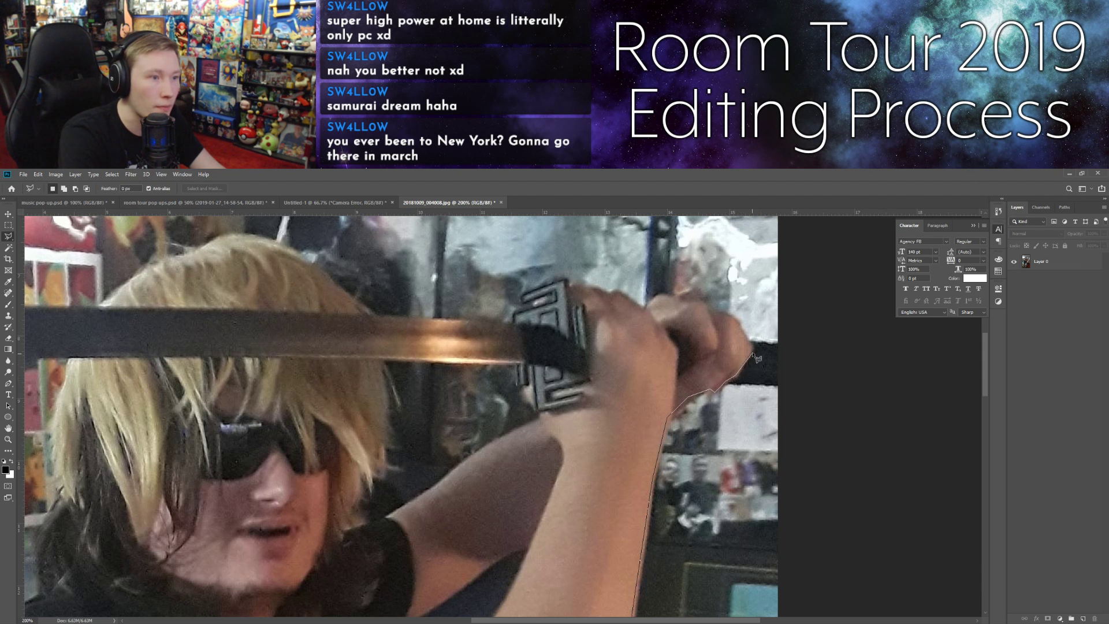
left_click(734, 319)
left_click(690, 290)
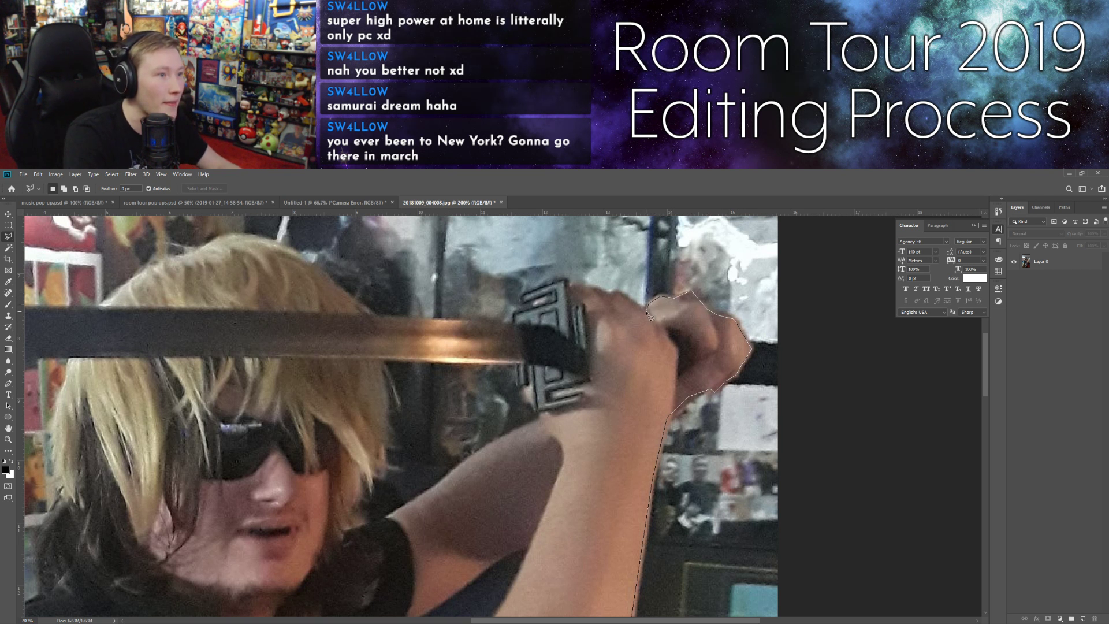
Step: Trace the lasso over the near hand's knuckles and around the sword guard to the blade's upper edge
left_click(612, 296)
left_click(595, 288)
left_click(577, 284)
left_click(567, 280)
left_click(521, 292)
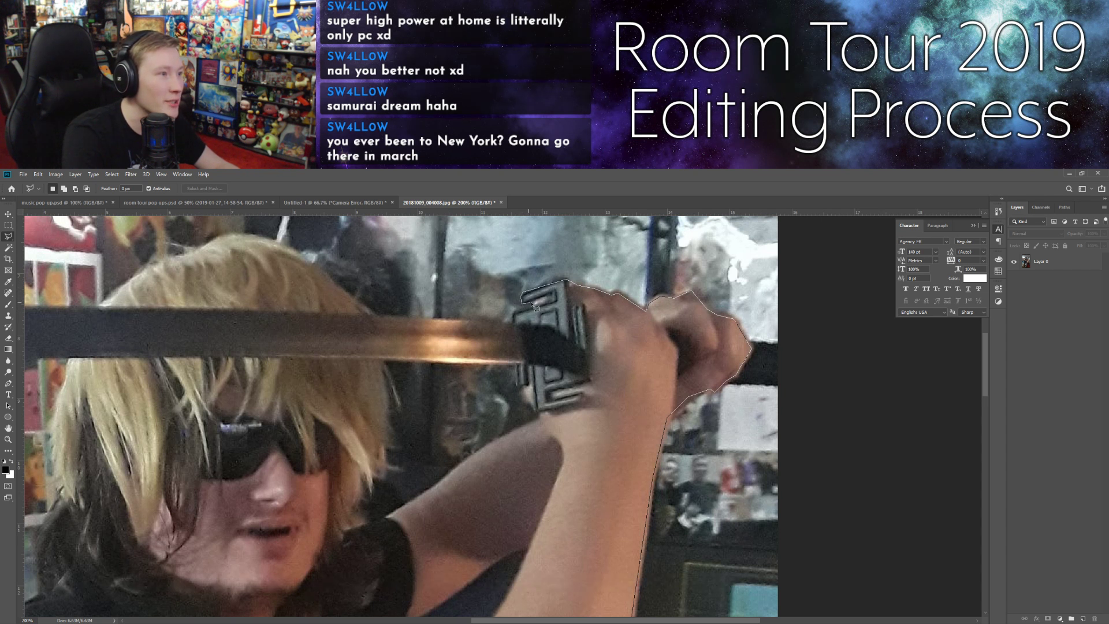
left_click(513, 313)
left_click(512, 323)
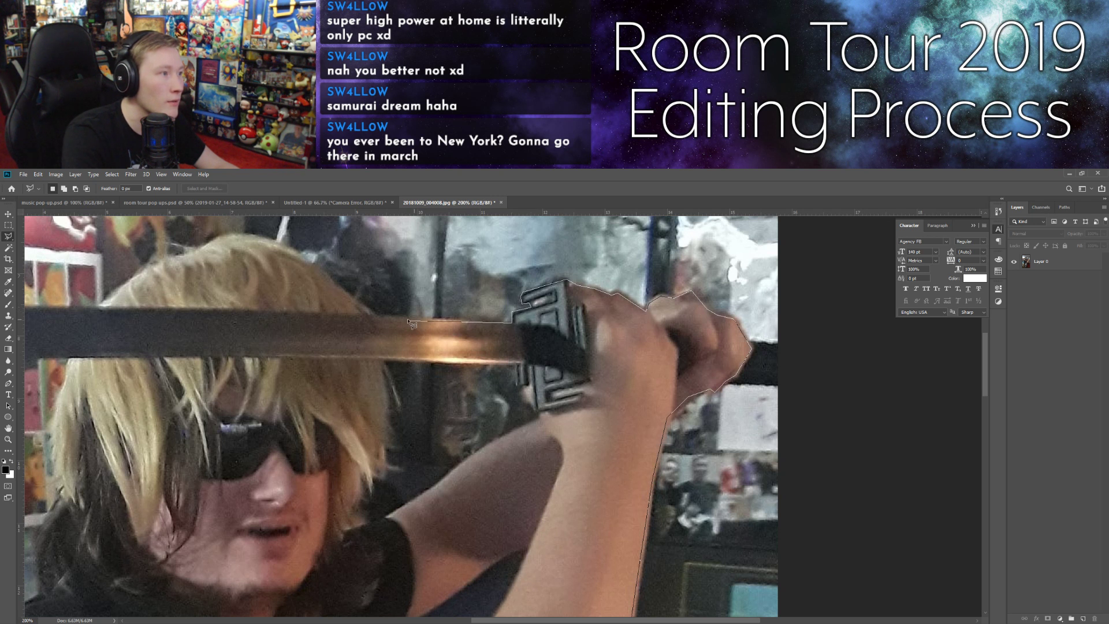
Step: Continue the lasso along the blade's upper edge and over the top of the blond hair toward the blade's far end
left_click(377, 315)
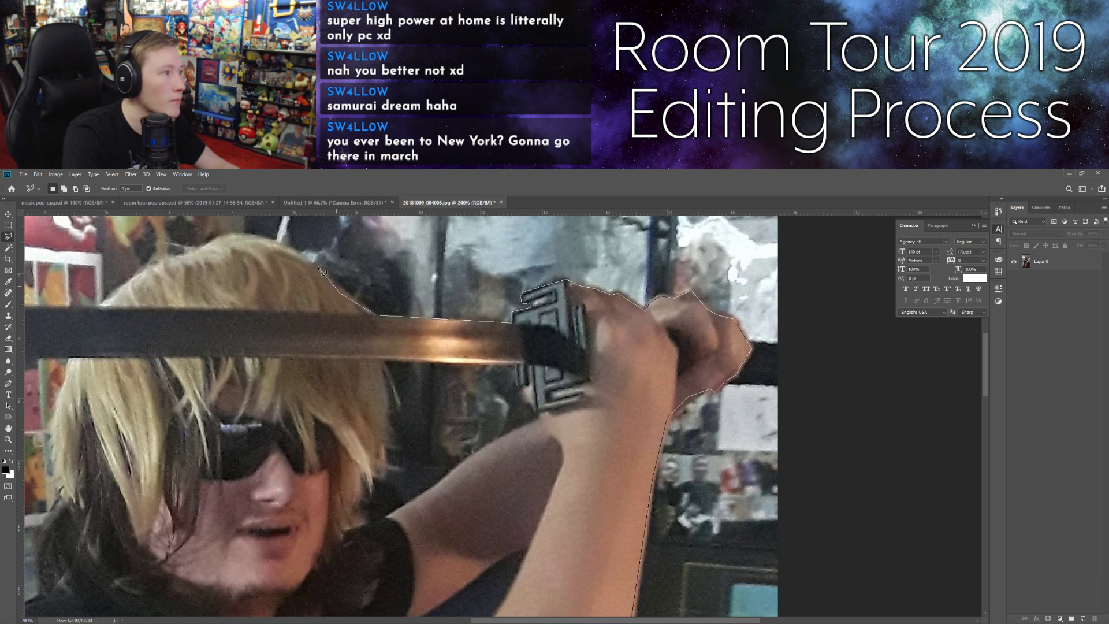
left_click(251, 238)
left_click(190, 257)
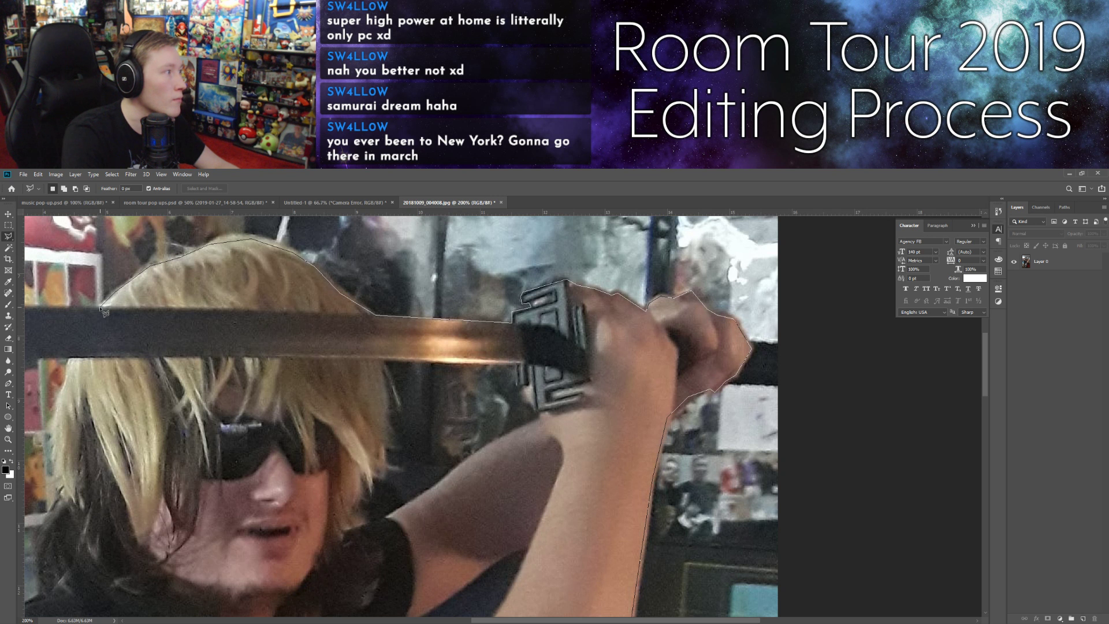
left_click_drag(141, 310, 575, 338)
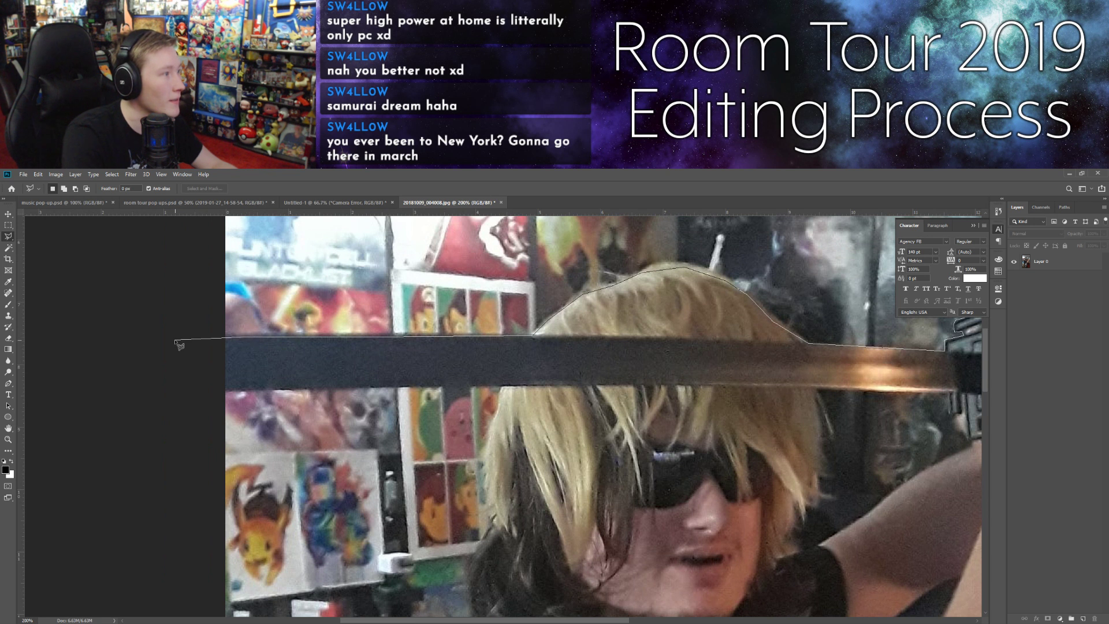
Step: Close the lasso loosely down the figure's back side to the bag's bottom corner and add a layer mask from the selection
scroll(180, 346, "down", 4)
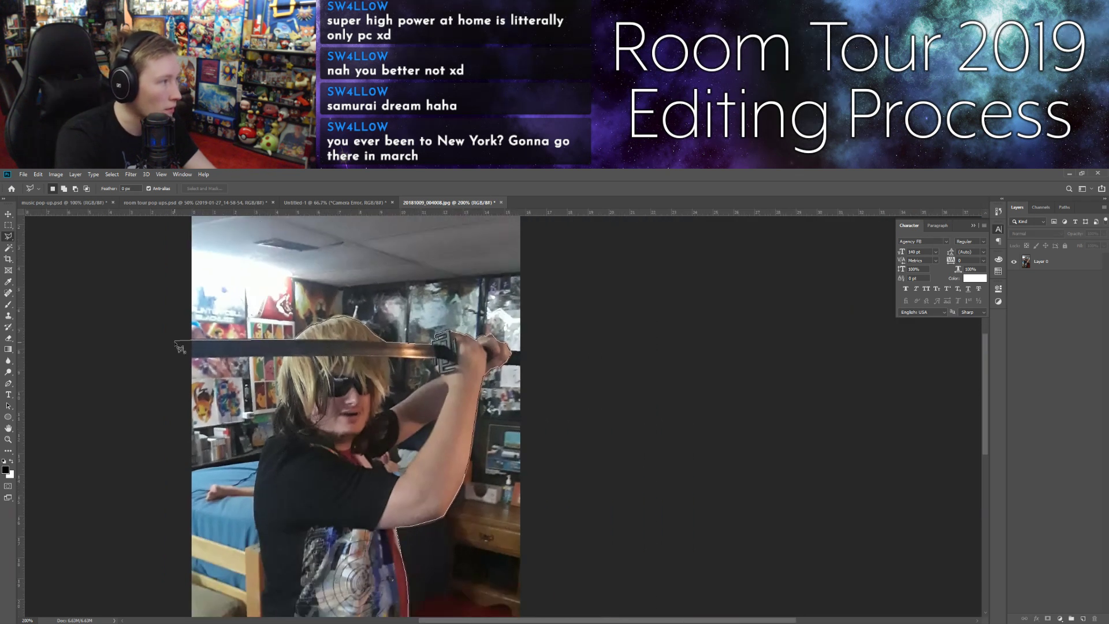
scroll(180, 347, "down", 1)
left_click(180, 347)
scroll(180, 347, "down", 1)
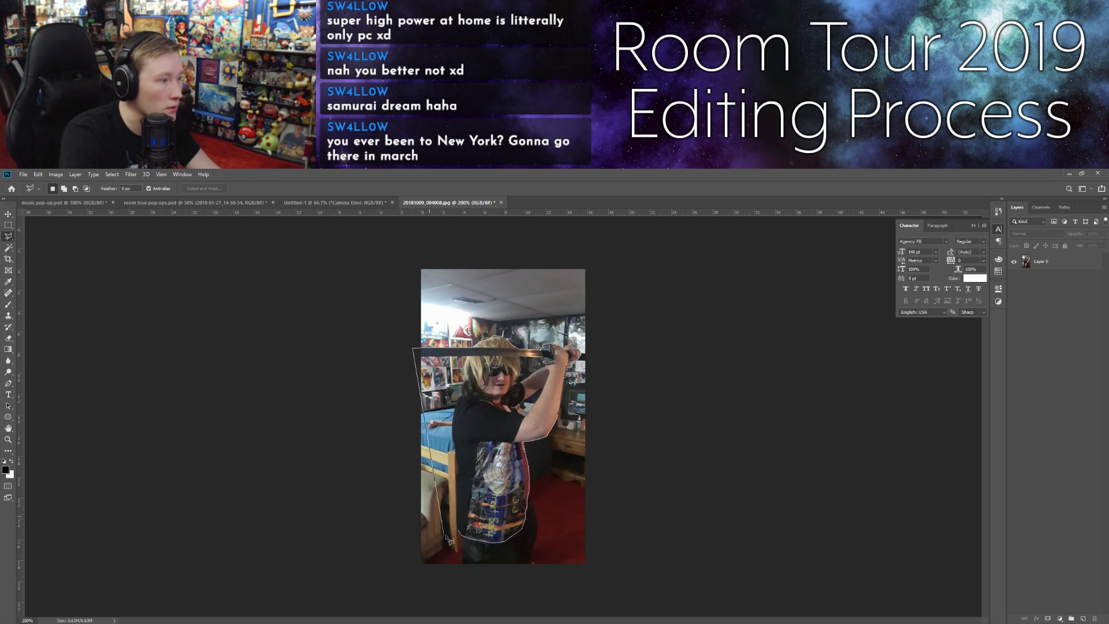
left_click(462, 536)
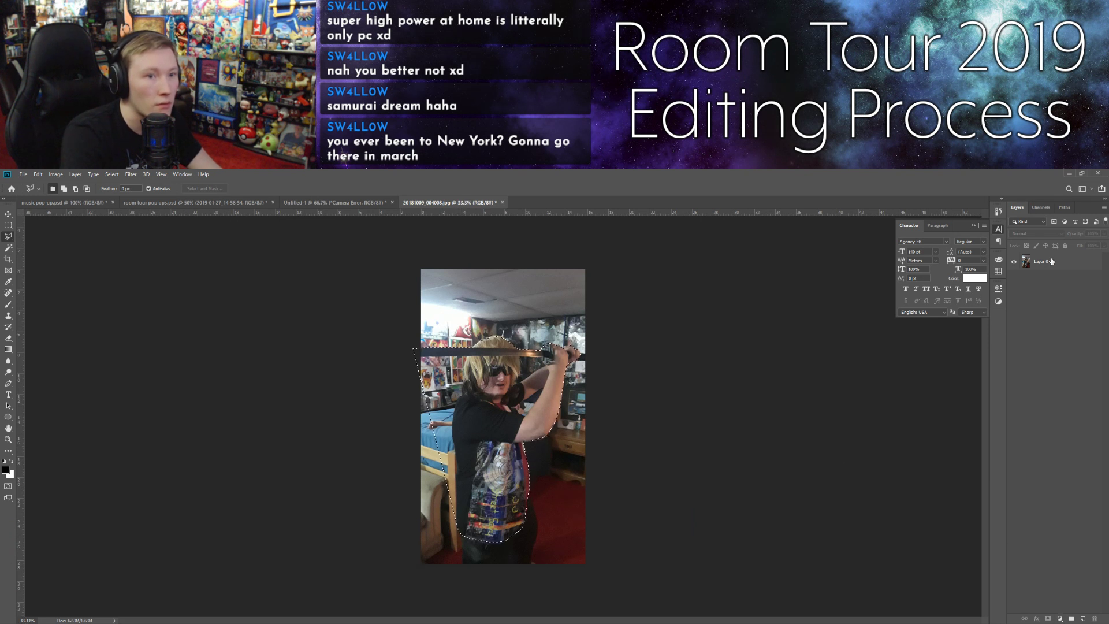
left_click(1024, 261)
left_click(1048, 619)
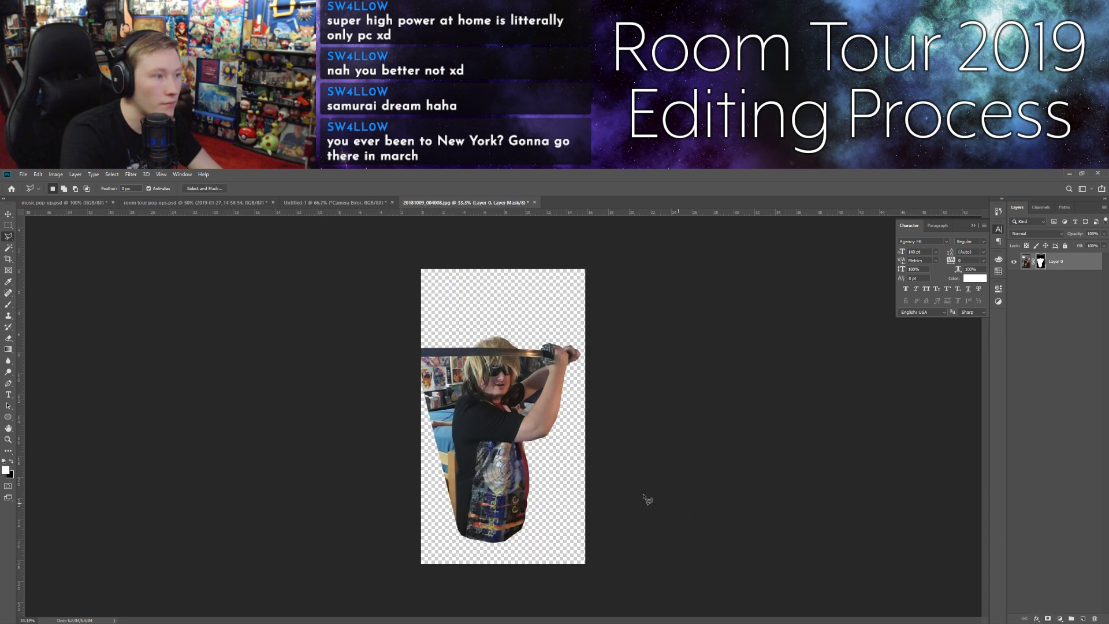
Step: Start a lasso along the figure's back edge, tracing from the bag's bottom corner up the shirt and shoulder to the hair
key("ctrl+plus")
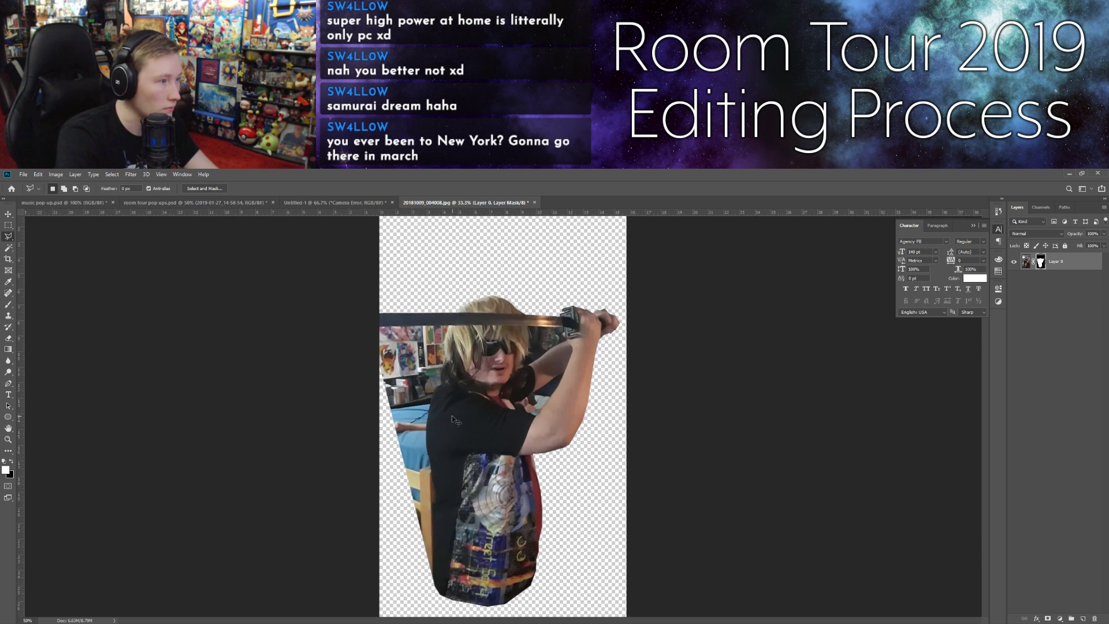
key("ctrl+plus")
mouse_move(387, 476)
left_mouse_down()
mouse_move(396, 458)
mouse_move(491, 404)
mouse_move(486, 306)
left_mouse_up()
mouse_move(527, 554)
left_mouse_down()
mouse_move(526, 227)
mouse_move(516, 410)
mouse_move(531, 548)
mouse_move(523, 499)
mouse_move(529, 524)
mouse_move(539, 494)
mouse_move(518, 342)
left_mouse_up()
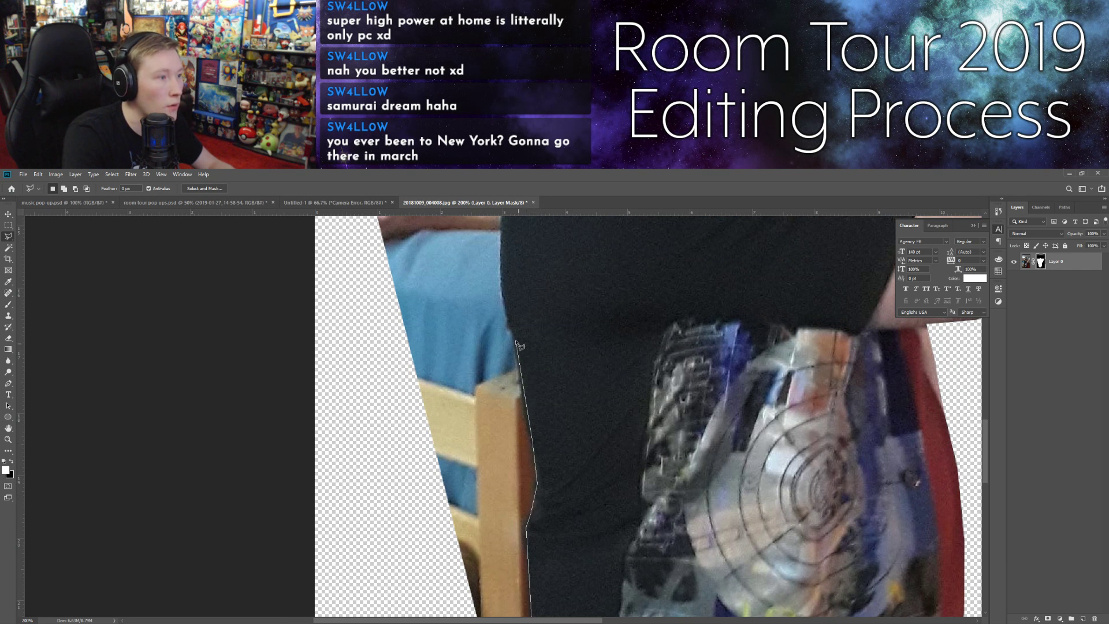
mouse_move(506, 300)
left_mouse_down()
mouse_move(512, 230)
mouse_move(500, 232)
mouse_move(519, 511)
mouse_move(529, 418)
mouse_move(557, 360)
left_mouse_up()
mouse_move(583, 310)
left_mouse_down()
mouse_move(569, 269)
mouse_move(583, 261)
mouse_move(574, 286)
mouse_move(600, 238)
mouse_move(587, 323)
mouse_move(599, 462)
left_mouse_up()
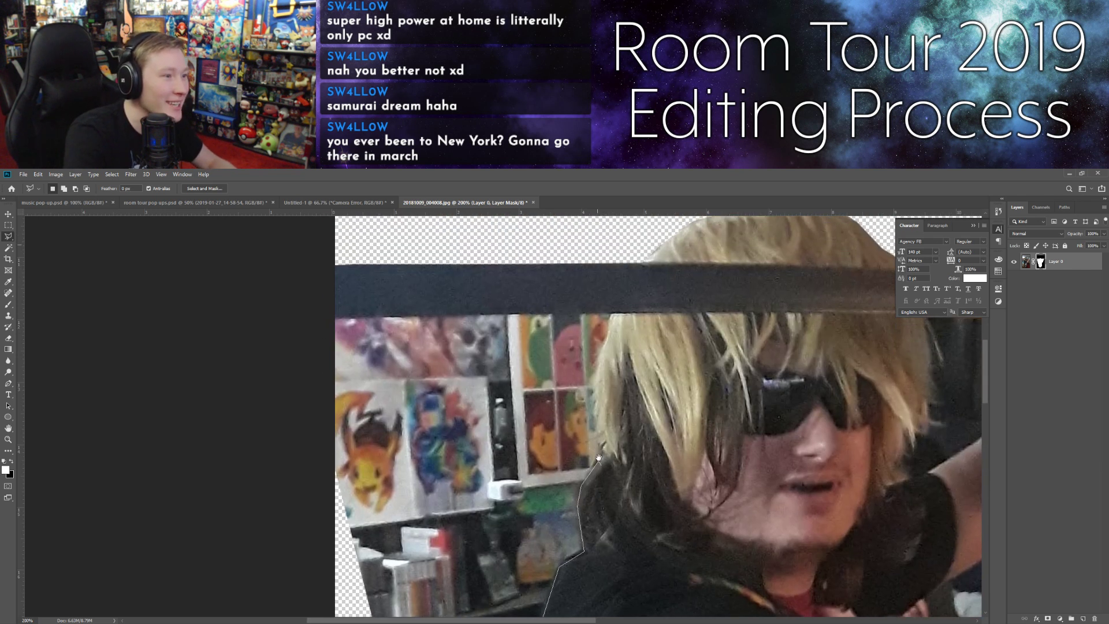
left_click_drag(595, 385, 601, 371)
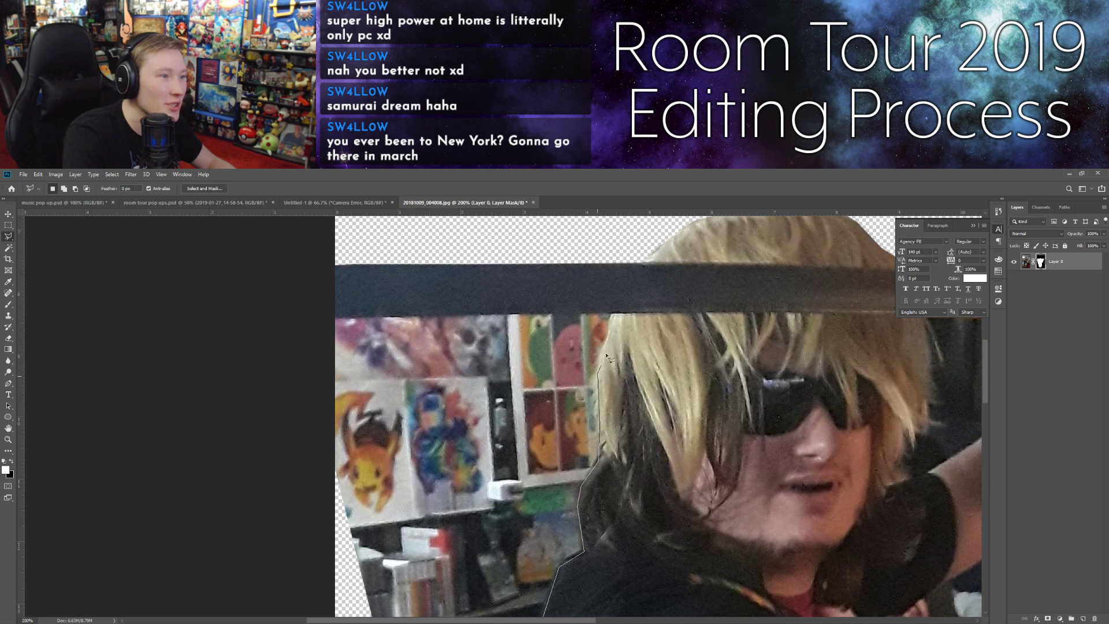
Step: Close the lasso around the leftover background behind the figure, clear it from the mask and deselect
mouse_move(614, 315)
left_mouse_down()
mouse_move(483, 315)
mouse_move(387, 298)
mouse_move(320, 320)
mouse_move(260, 508)
mouse_move(243, 622)
mouse_move(180, 621)
mouse_move(226, 579)
left_mouse_up()
left_click(247, 542)
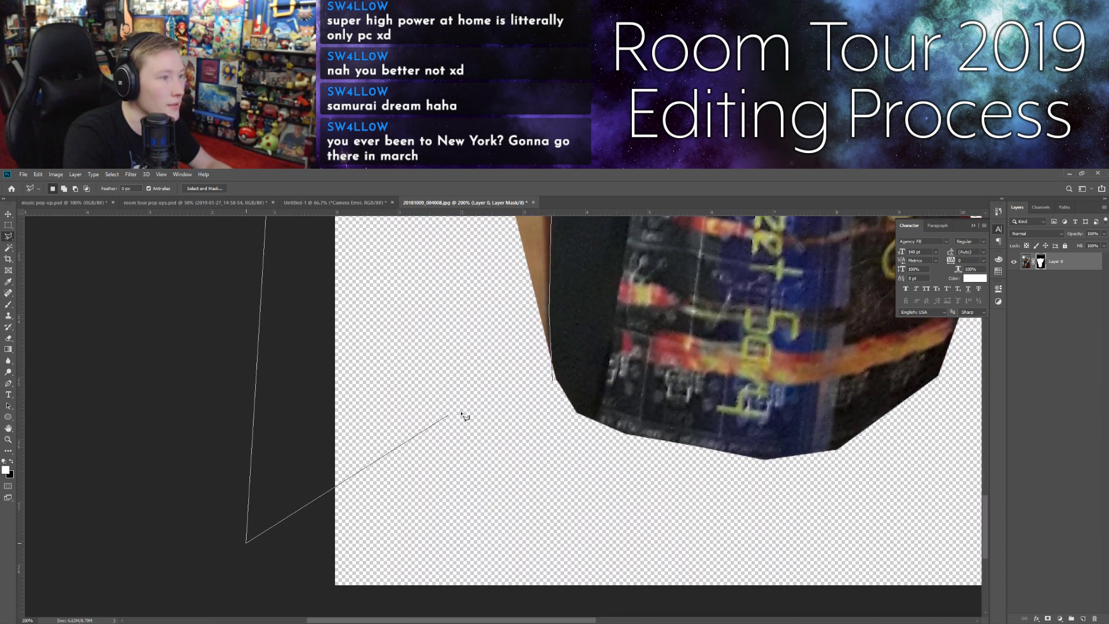
left_click(553, 382)
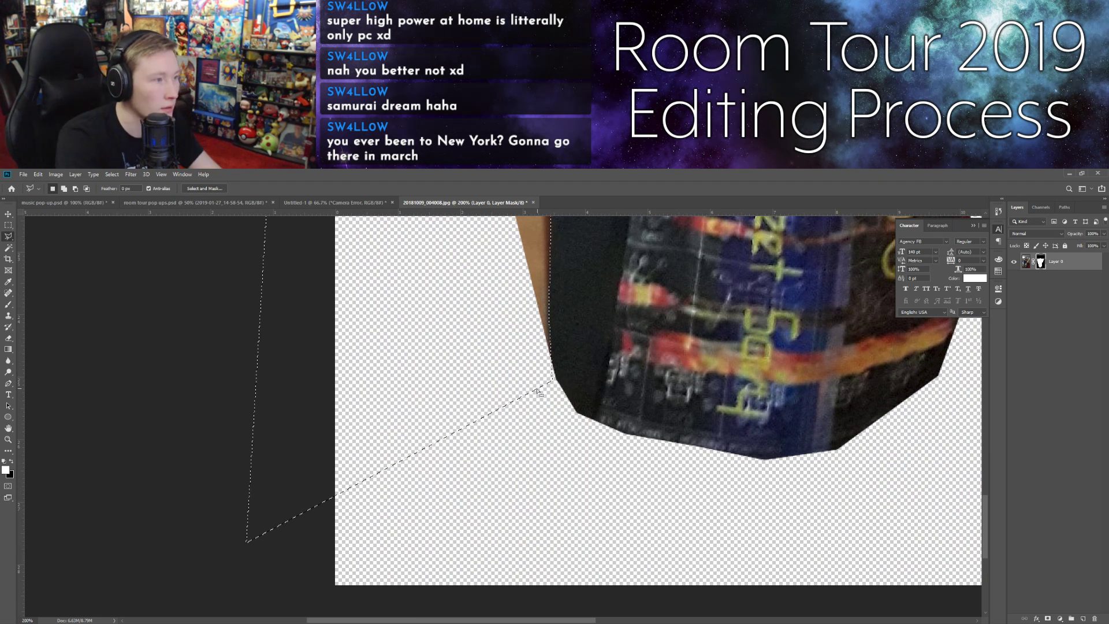
key("Delete")
key("ctrl+d")
Step: Lasso the background gap enclosed by the blade, hair, far arm and sword guard, clear it from the mask and deselect
left_click_drag(433, 346, 336, 597)
left_click_drag(509, 282, 375, 612)
mouse_move(464, 231)
left_mouse_down()
mouse_move(454, 549)
mouse_move(287, 512)
mouse_move(222, 540)
left_mouse_up()
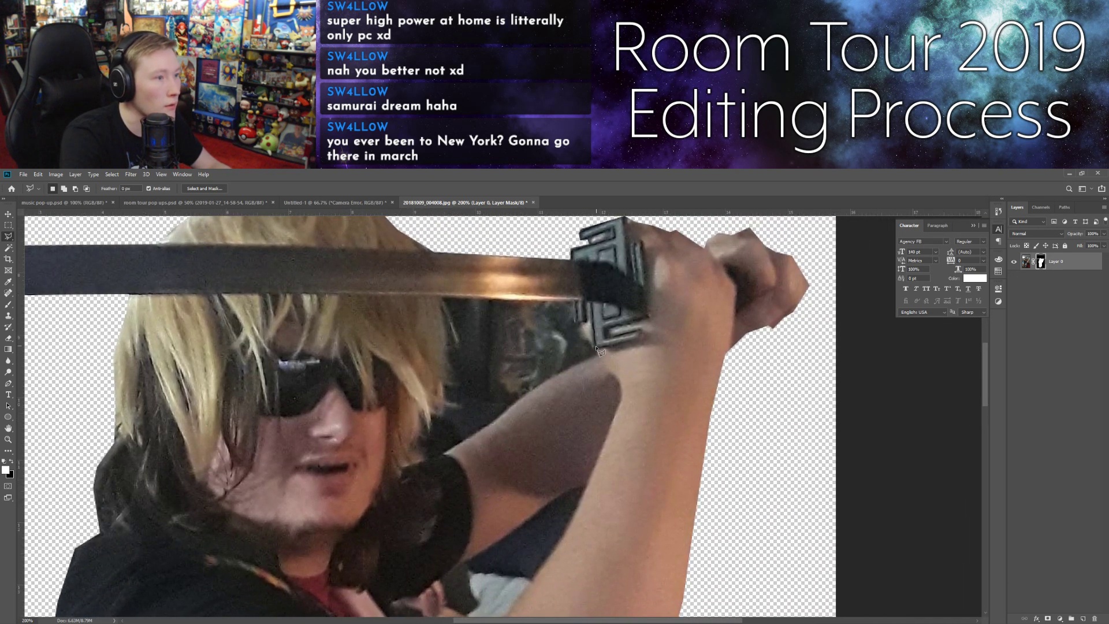
left_click(570, 298)
left_click(440, 298)
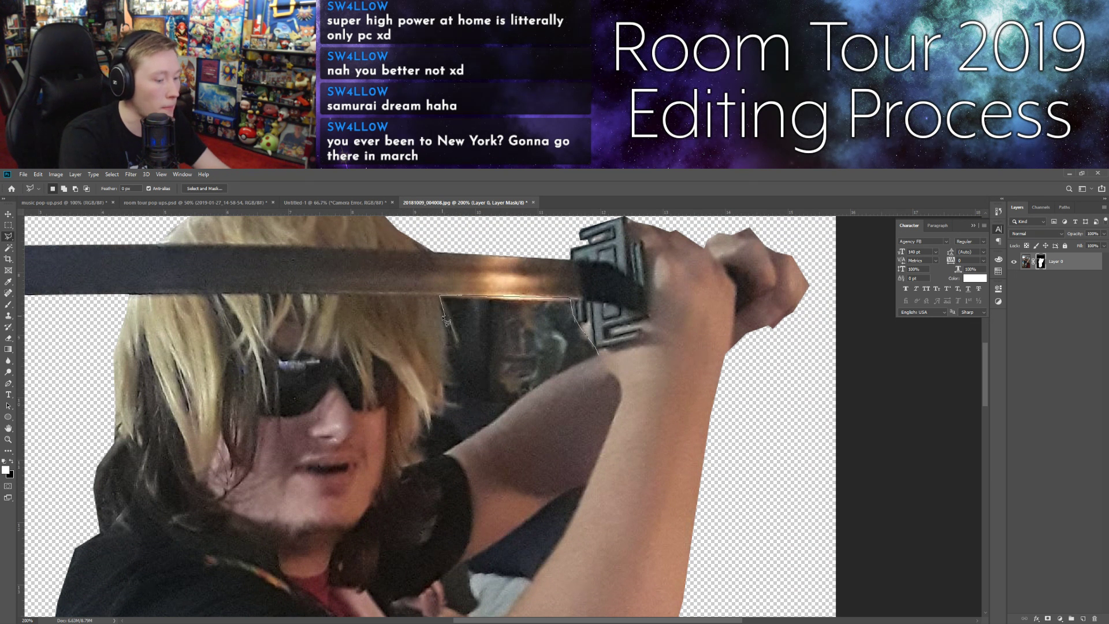
left_click(445, 345)
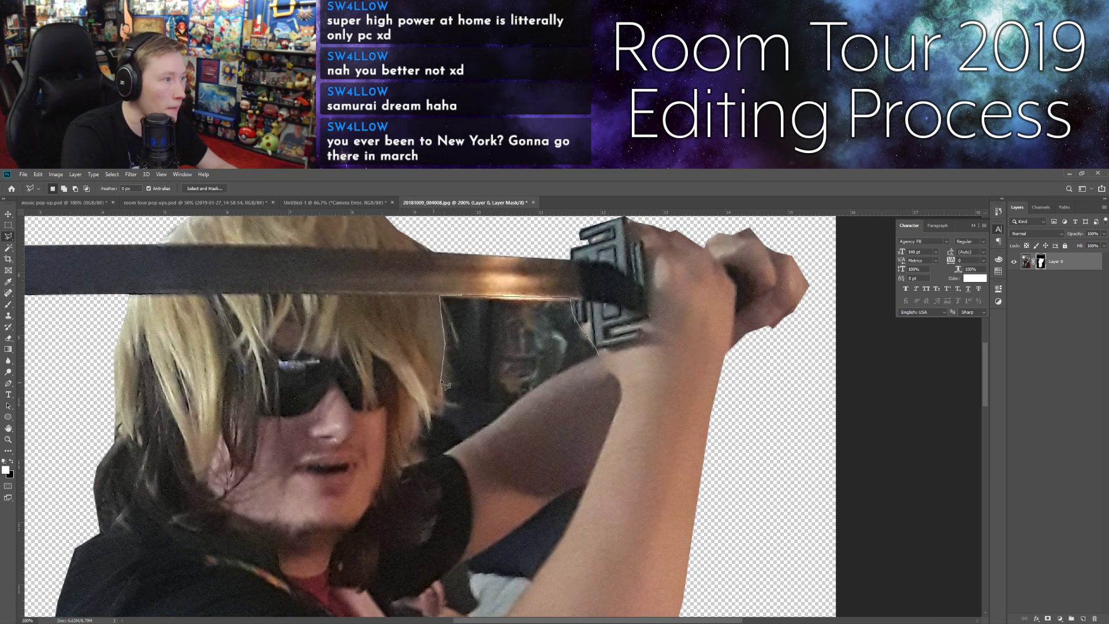
left_click(442, 413)
left_click(426, 413)
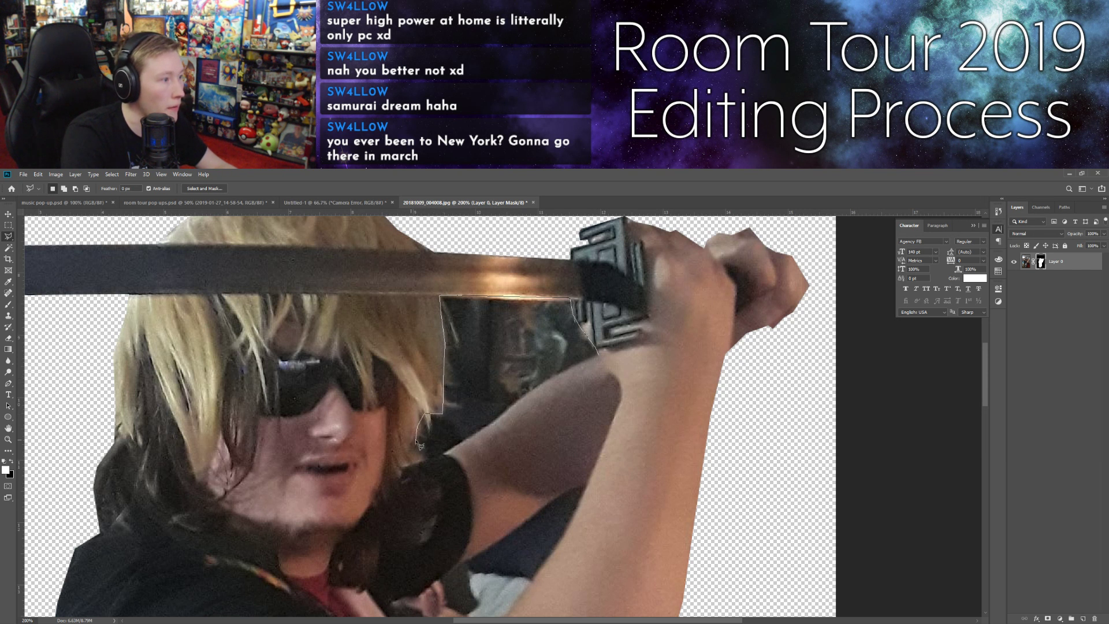
left_click(401, 465)
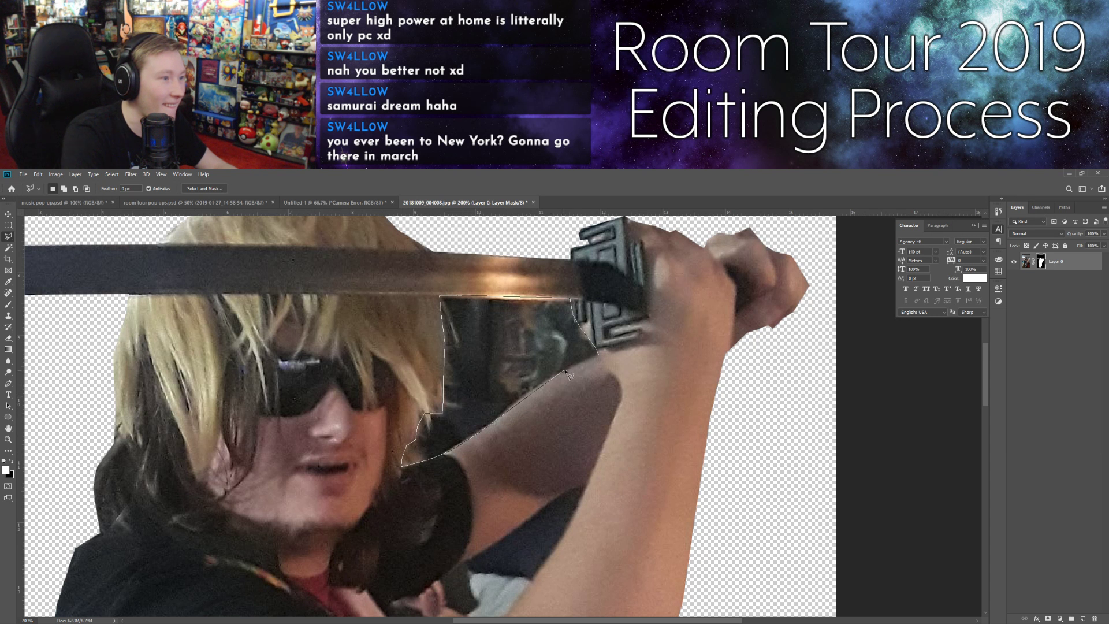
left_click(598, 354)
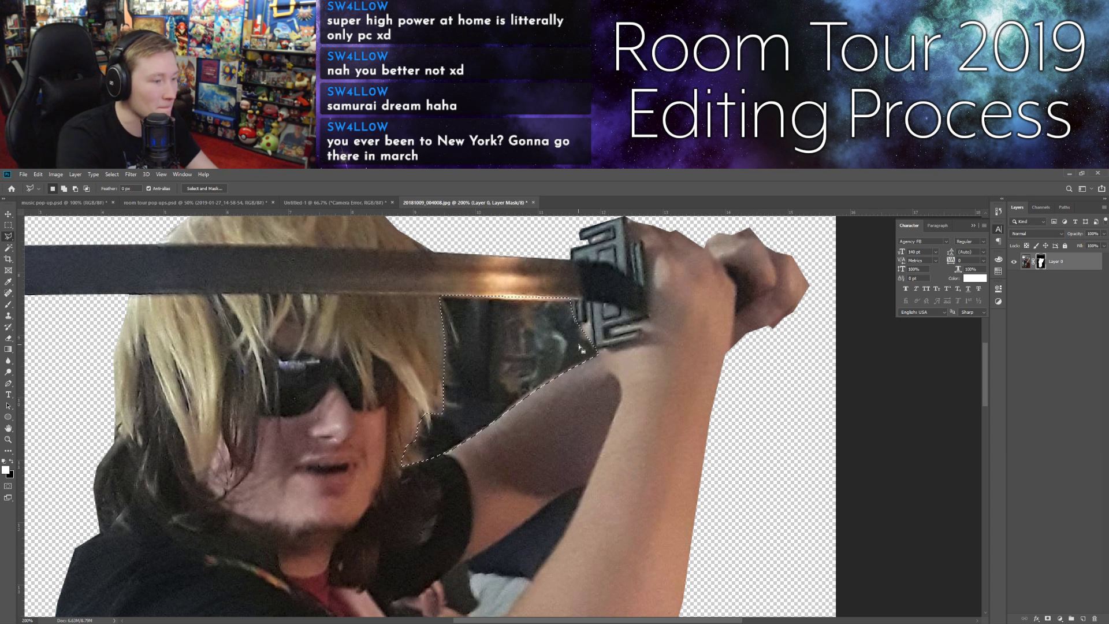
key("Delete")
key("ctrl+d")
Step: Lasso the background gap between the two arms and the shirt, clear it from the mask and deselect
mouse_move(487, 556)
left_mouse_down()
mouse_move(494, 424)
mouse_move(487, 465)
left_mouse_up()
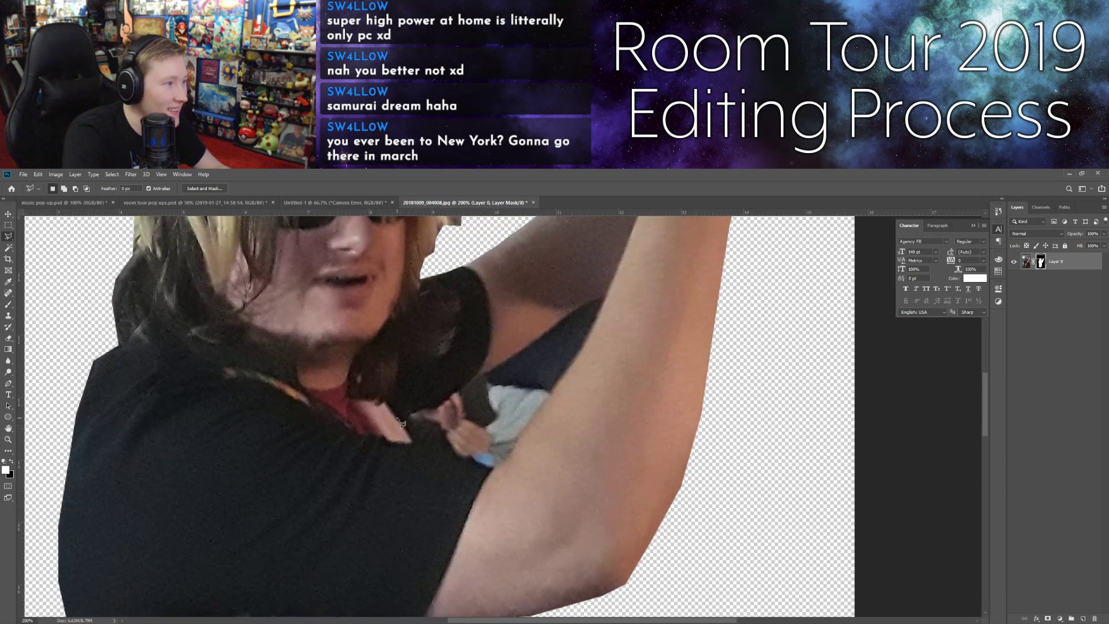
left_click(414, 446)
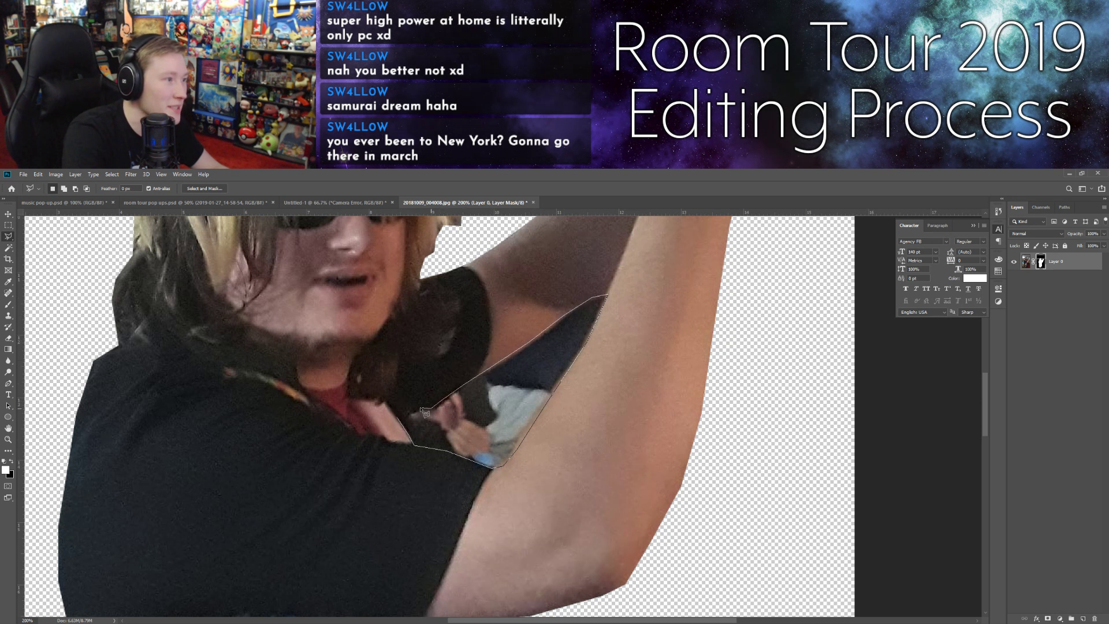
left_click(400, 420)
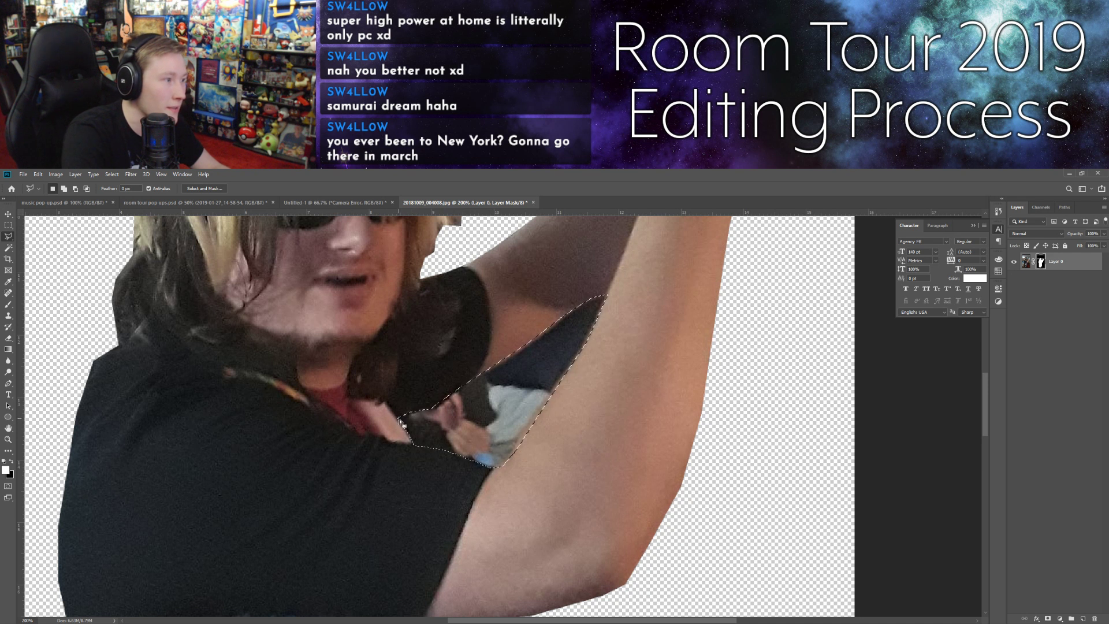
key("Delete")
key("ctrl+d")
scroll(497, 433, "down", 4)
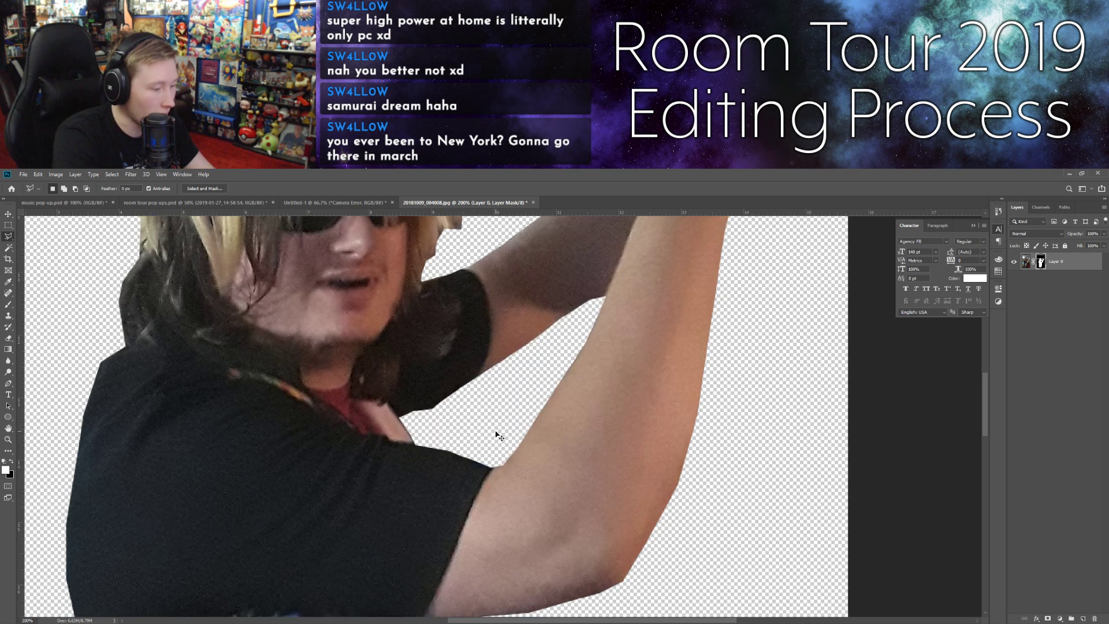
mouse_move(560, 502)
left_mouse_down()
mouse_move(552, 468)
mouse_move(549, 542)
mouse_move(550, 510)
left_mouse_up()
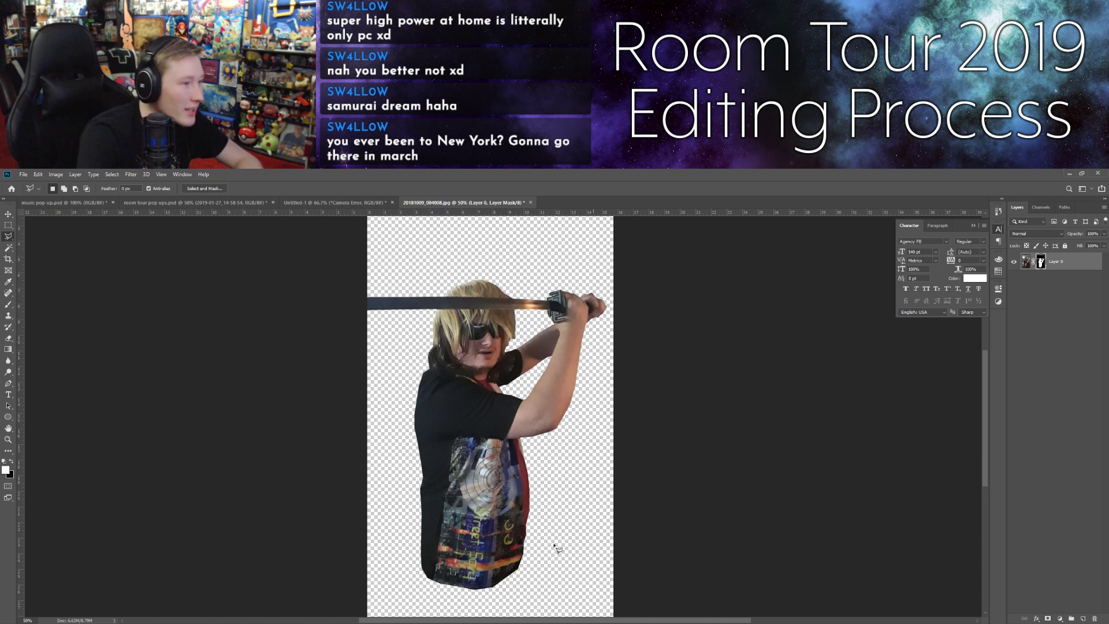
left_click(23, 174)
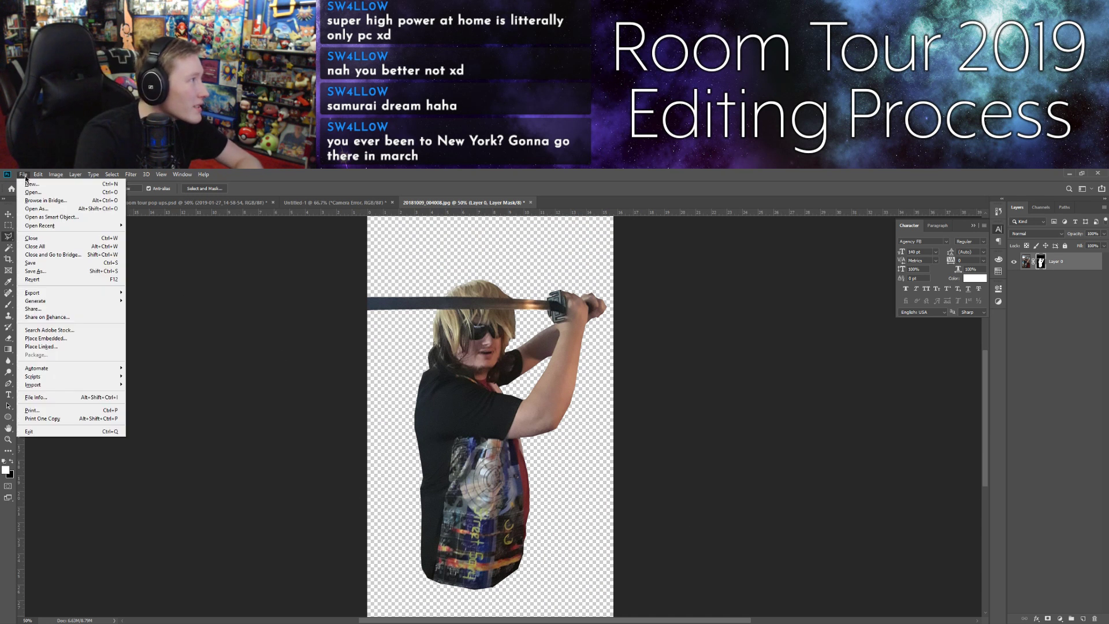
mouse_move(51, 295)
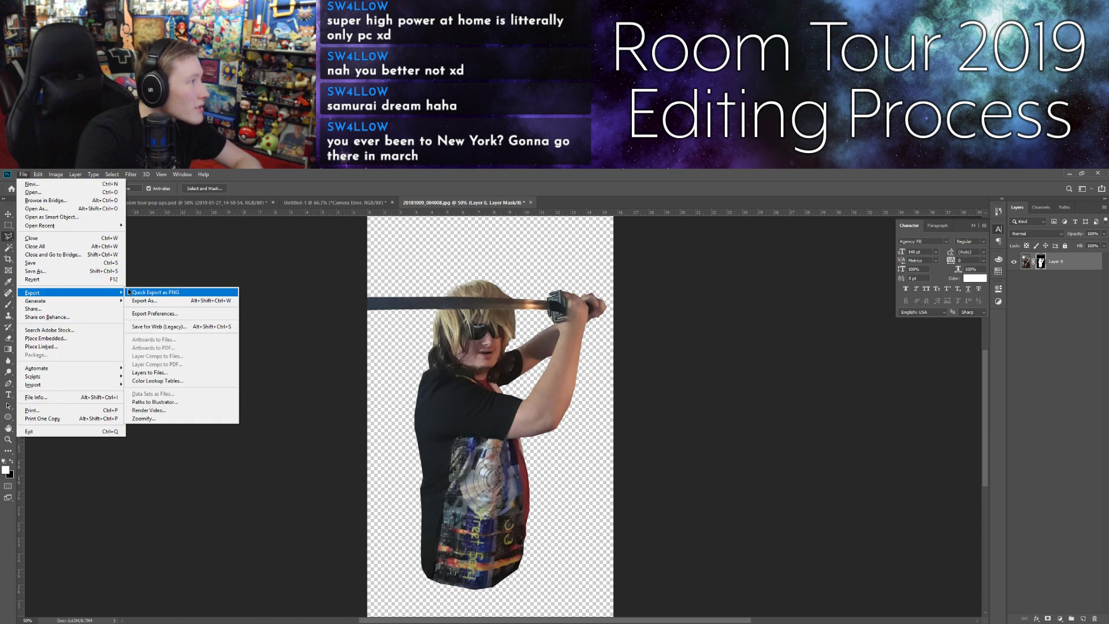
left_click(138, 293)
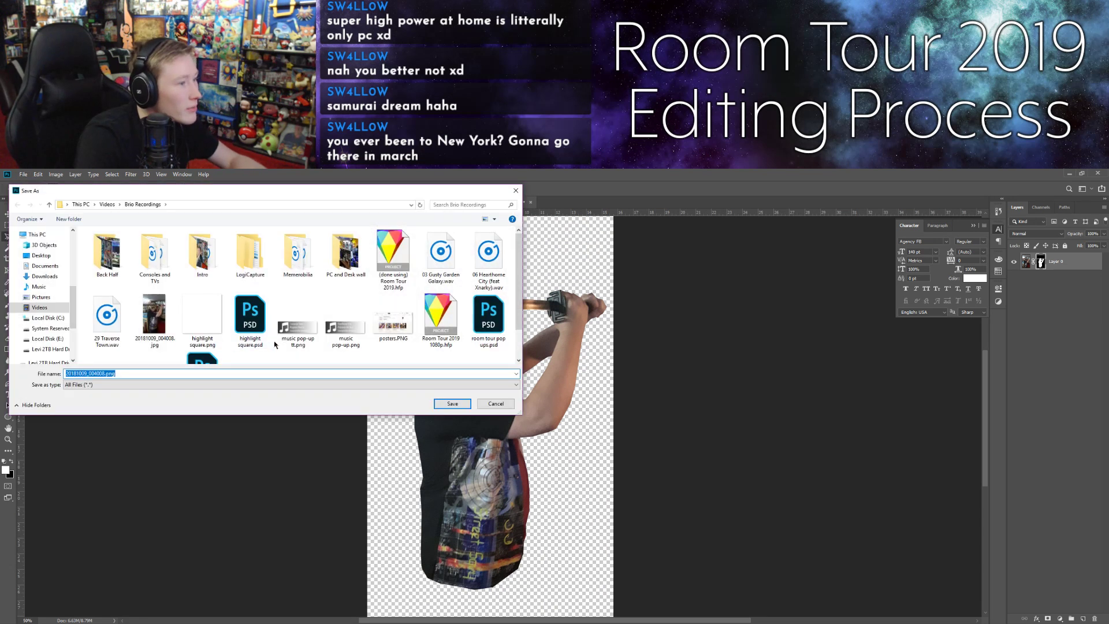
left_click(485, 403)
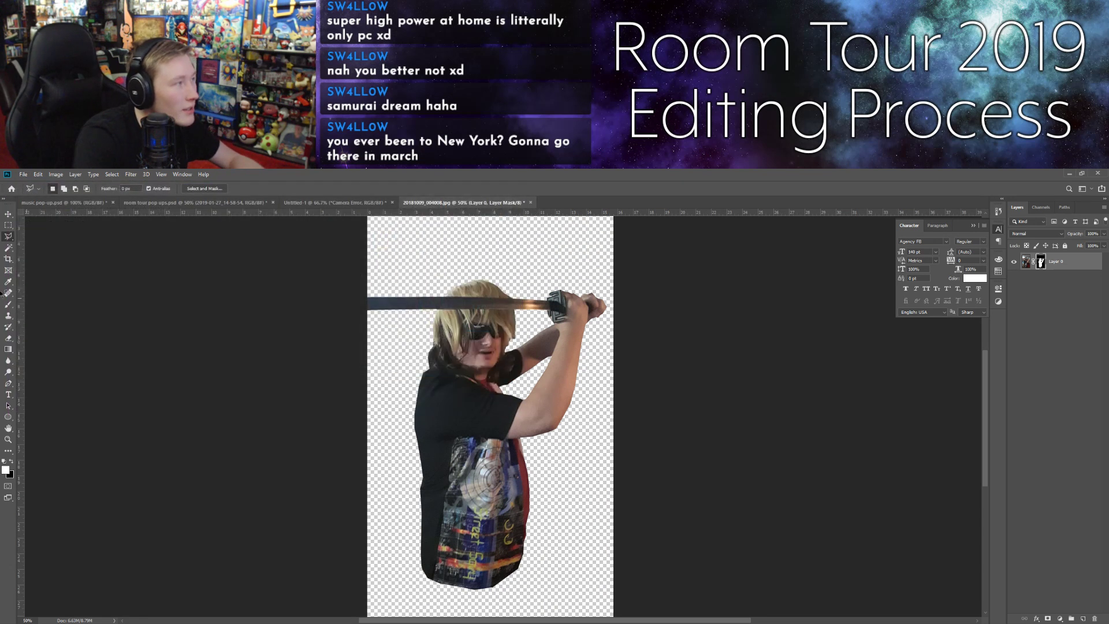
left_click(8, 215)
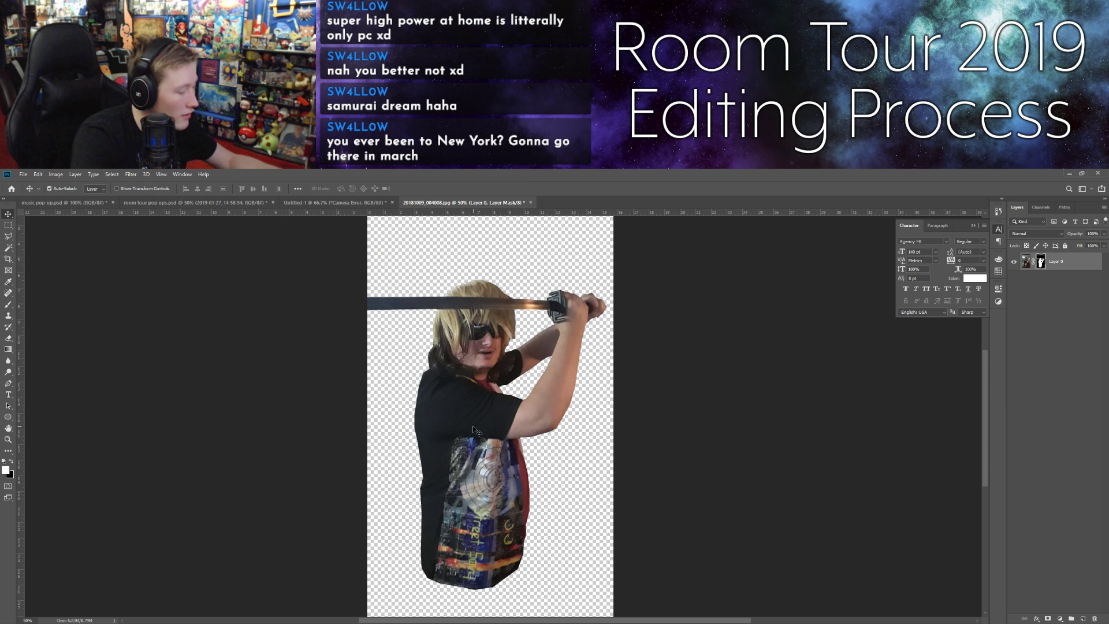
key("ctrl+shift+s")
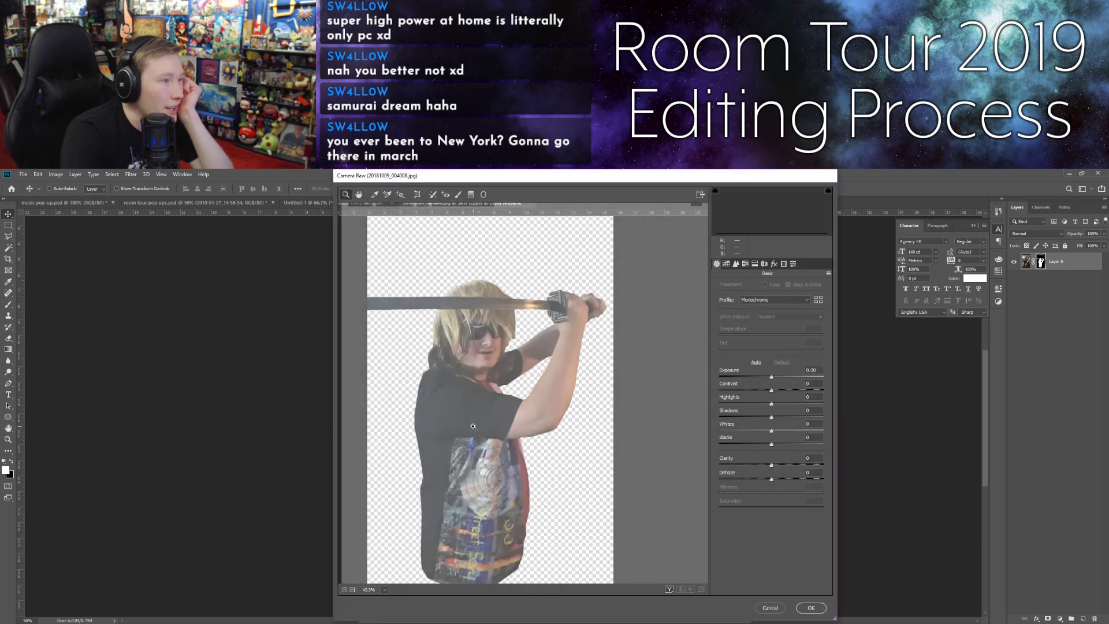
left_click(776, 608)
Step: Apply the Camera Raw filter to the figure layer's image with Vibrance +16, Saturation +28 and Exposure +0.60
left_click(1024, 263)
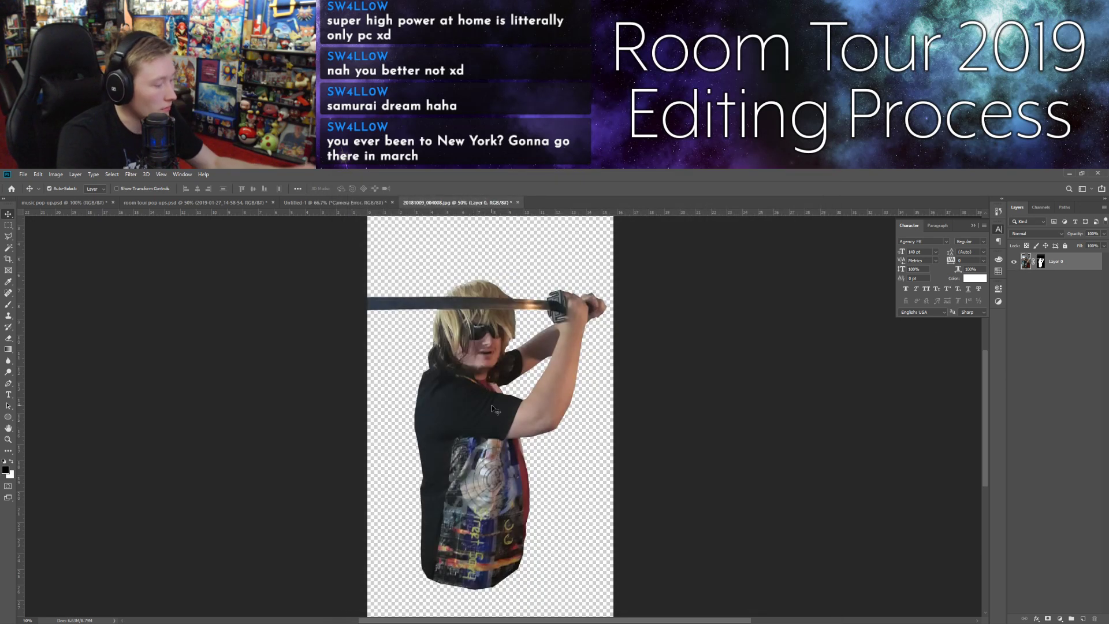
key("ctrl+shift+a")
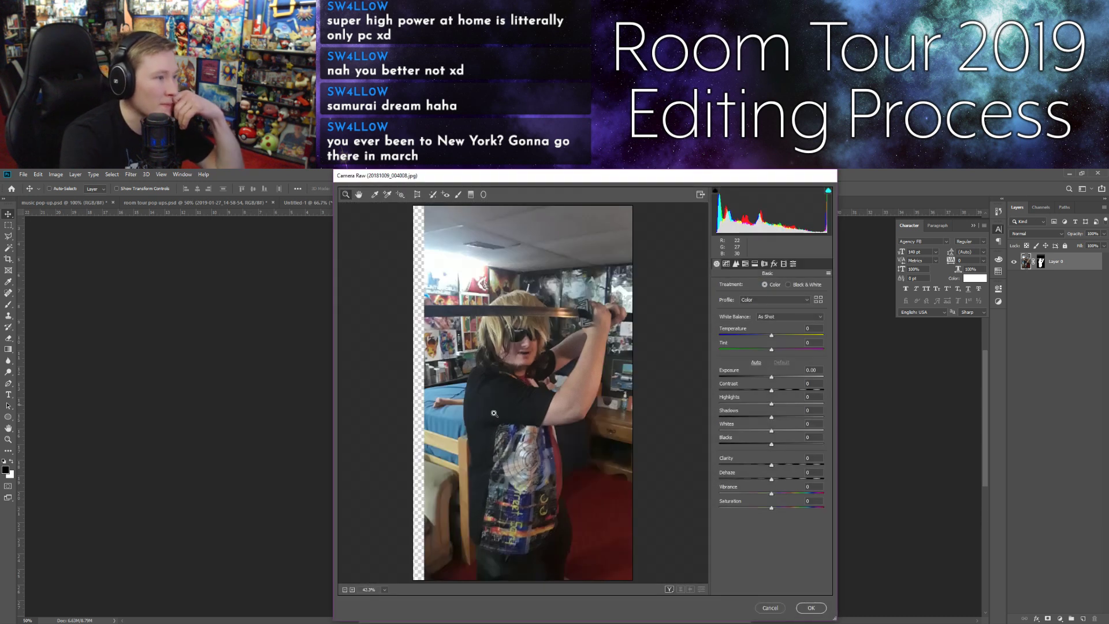
left_click(526, 473)
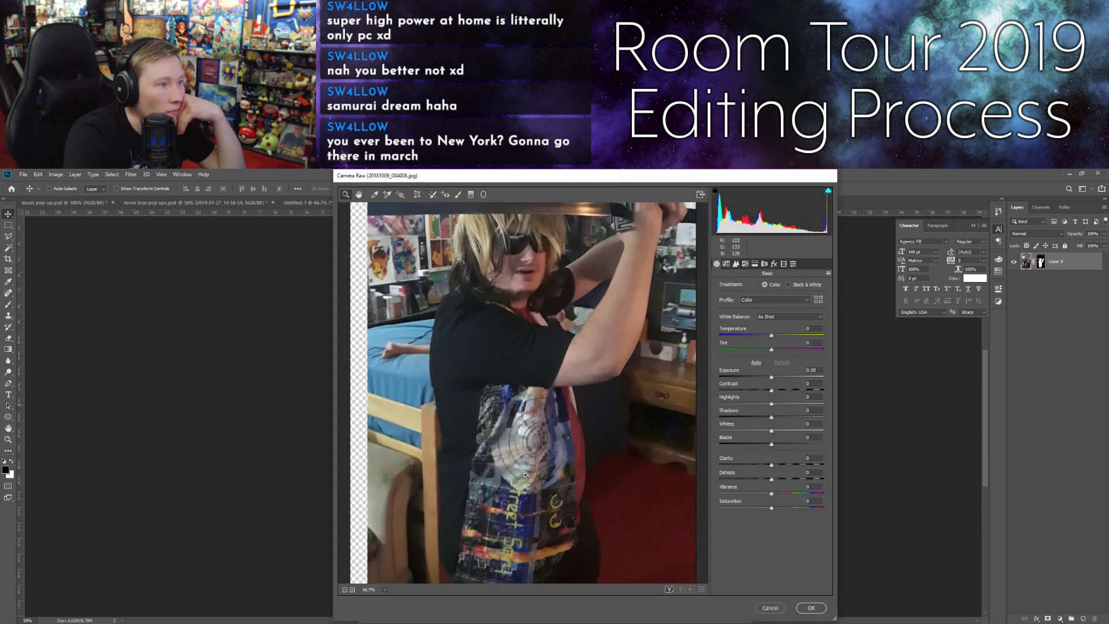
scroll(563, 371, "up", 3)
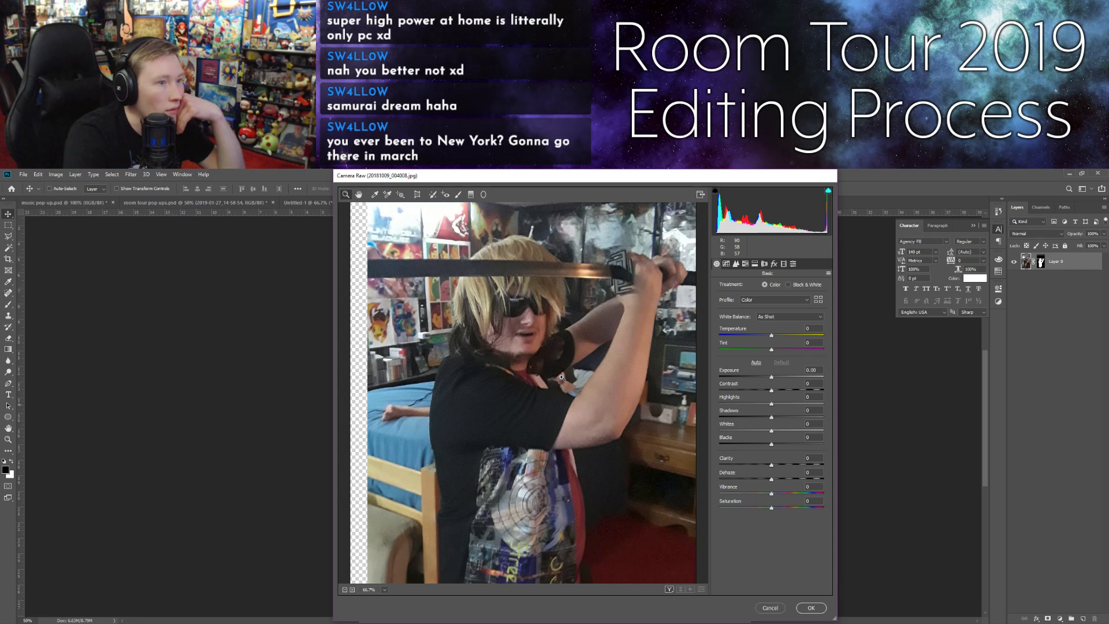
left_click_drag(773, 495, 786, 508)
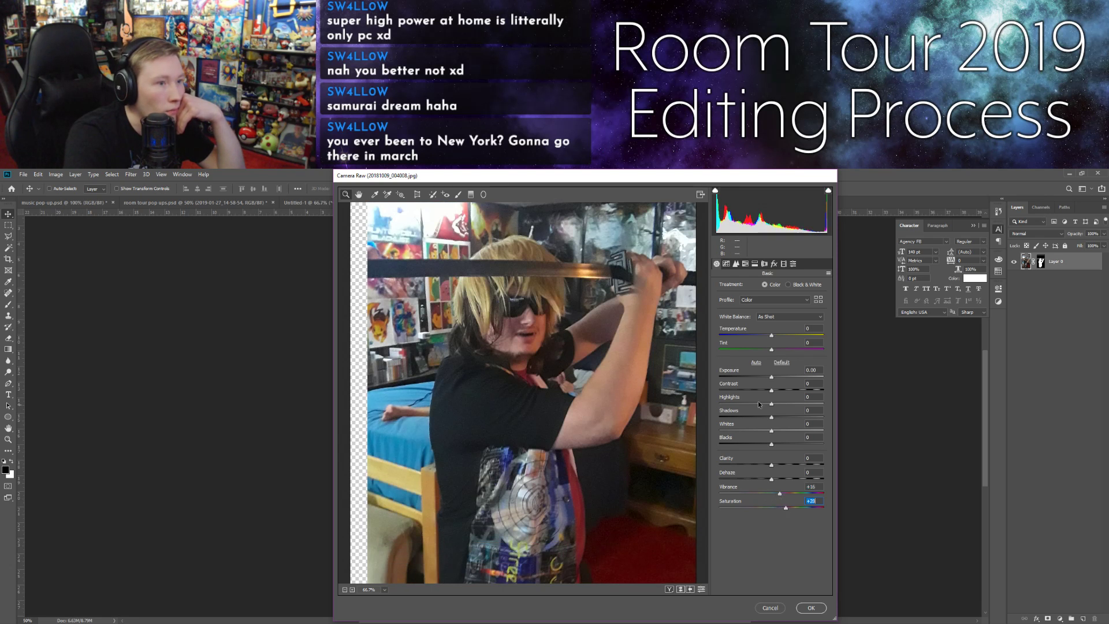
left_click_drag(772, 378, 779, 380)
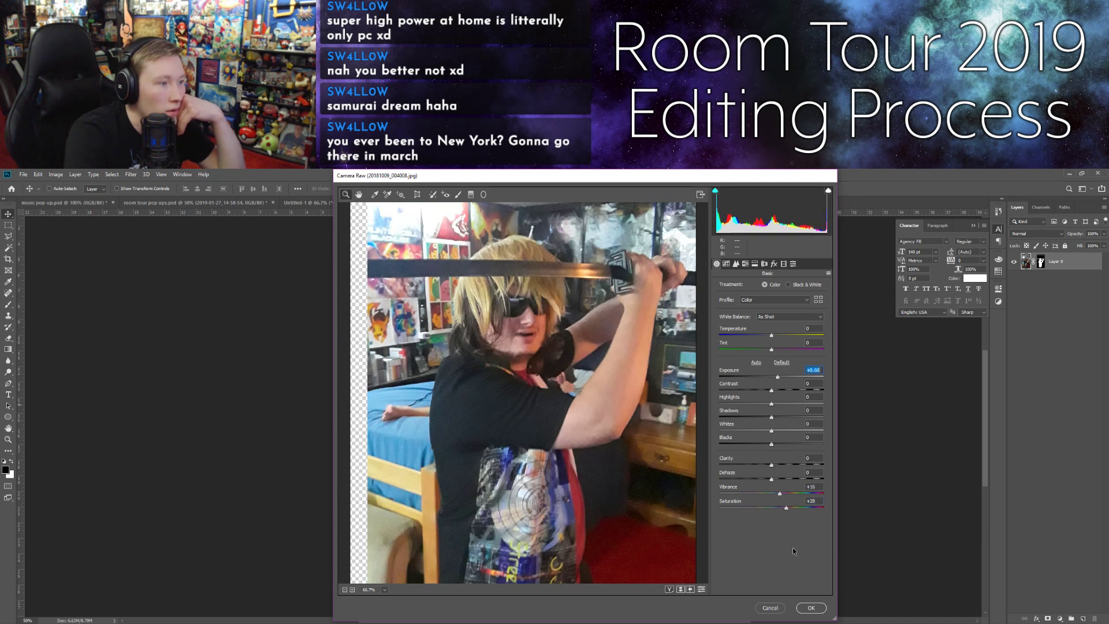
left_click(808, 608)
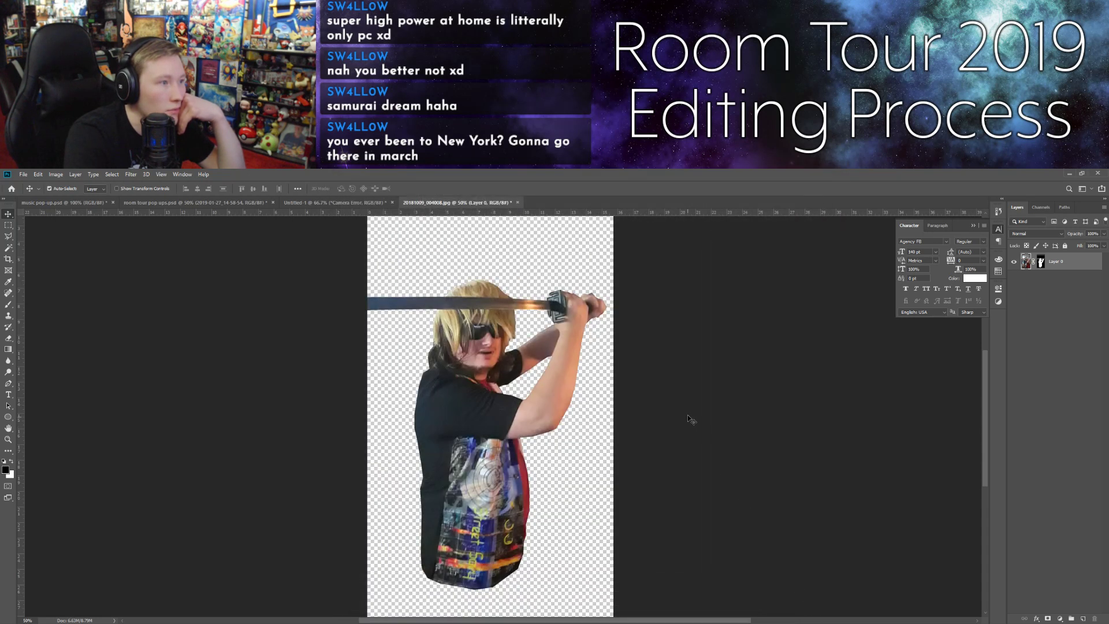
Step: Quick-export the cutout as a PNG named "dream slash" in the Brio Recordings folder and return to HitFilm Express
left_click(23, 174)
mouse_move(104, 293)
left_click(156, 294)
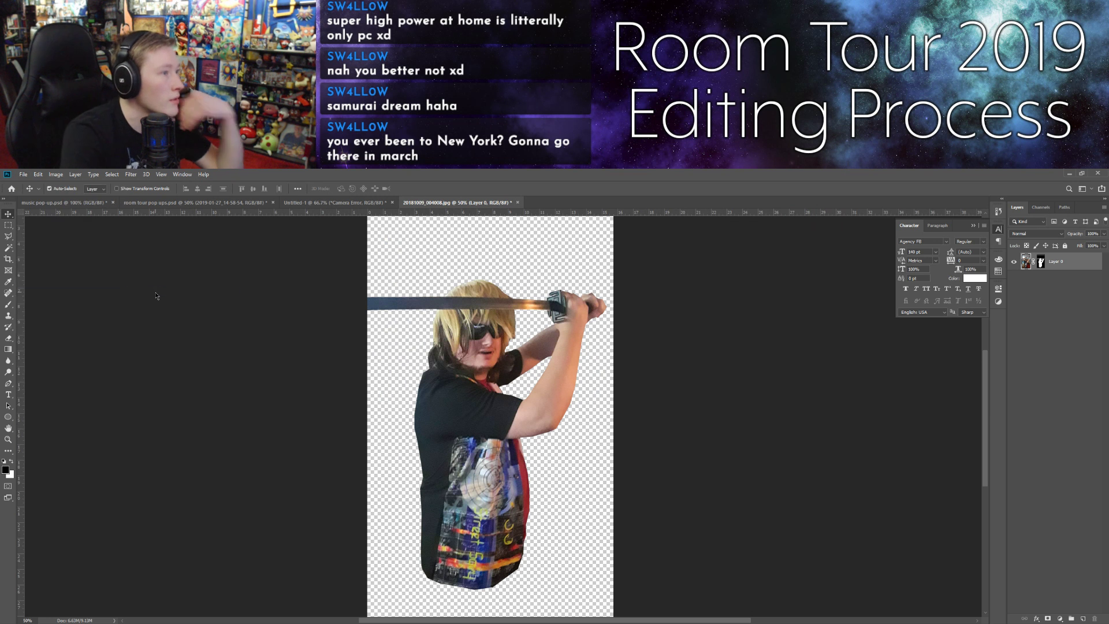
type("0")
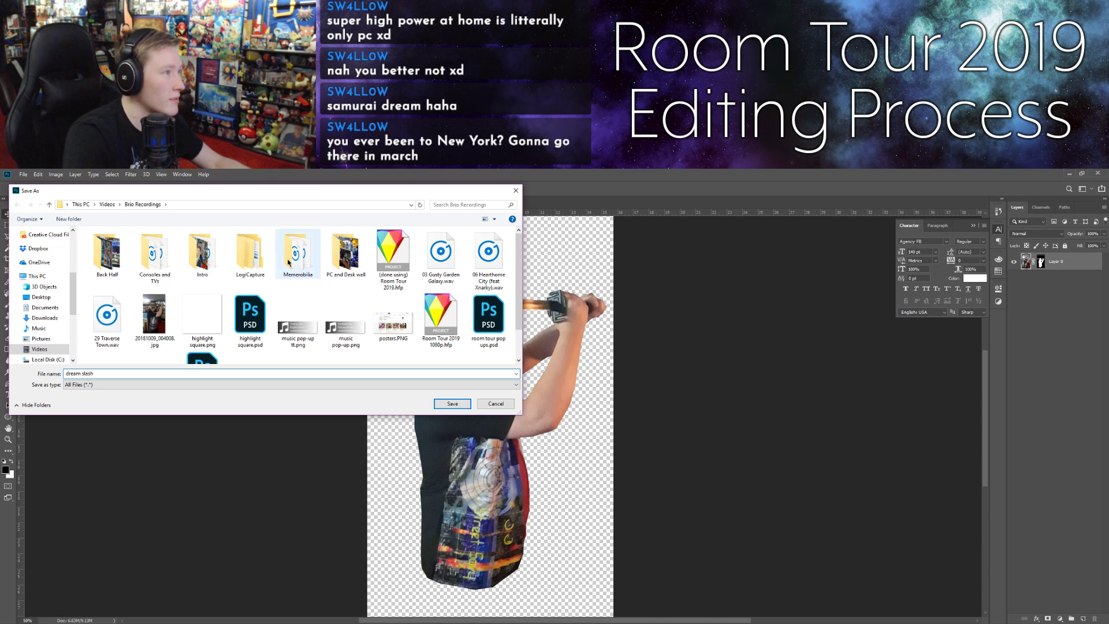
left_click(454, 403)
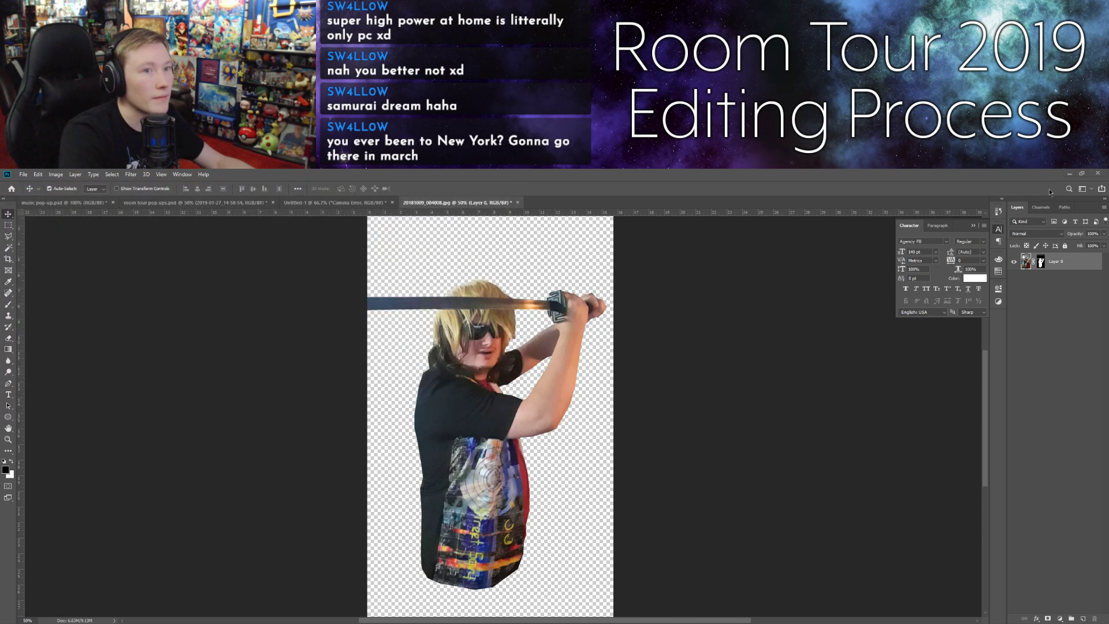
left_click(1069, 173)
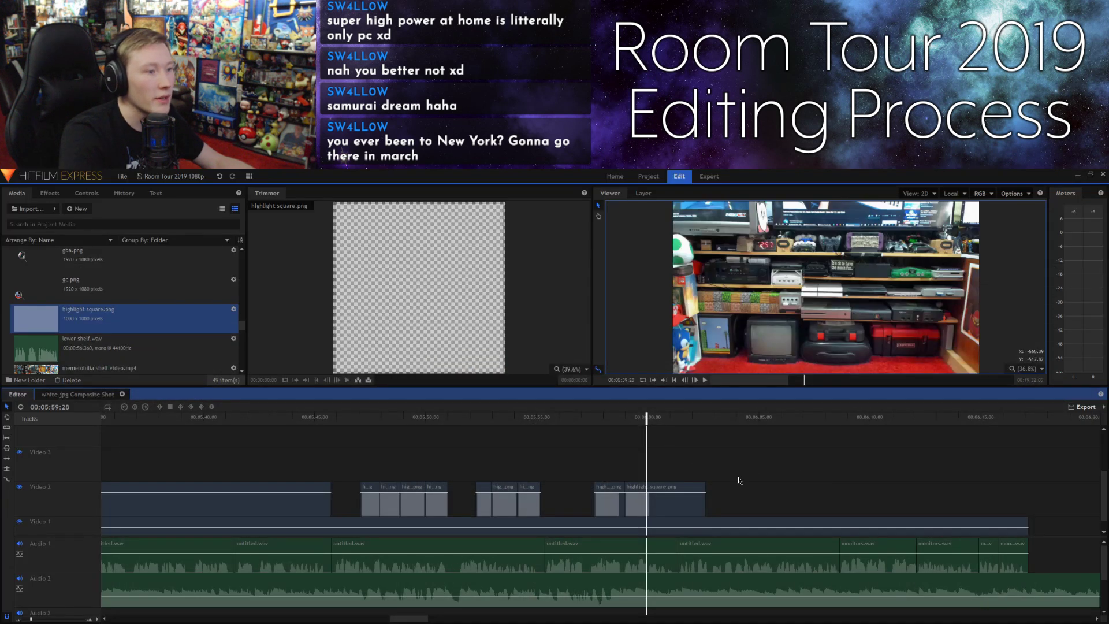
Step: Import dream slash.png into the project media
left_click_drag(52, 255, 81, 283)
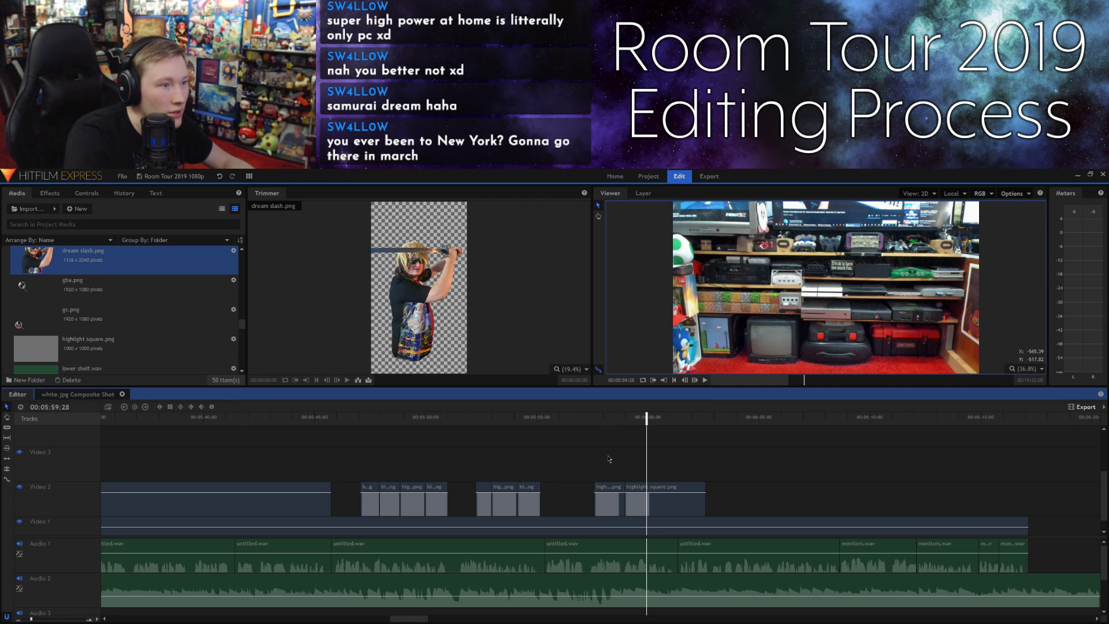
Step: Split the last highlight square clip on Video 2 at 00:06:00:16
mouse_move(634, 418)
left_mouse_down()
mouse_move(647, 417)
mouse_move(626, 417)
left_mouse_up()
key("space")
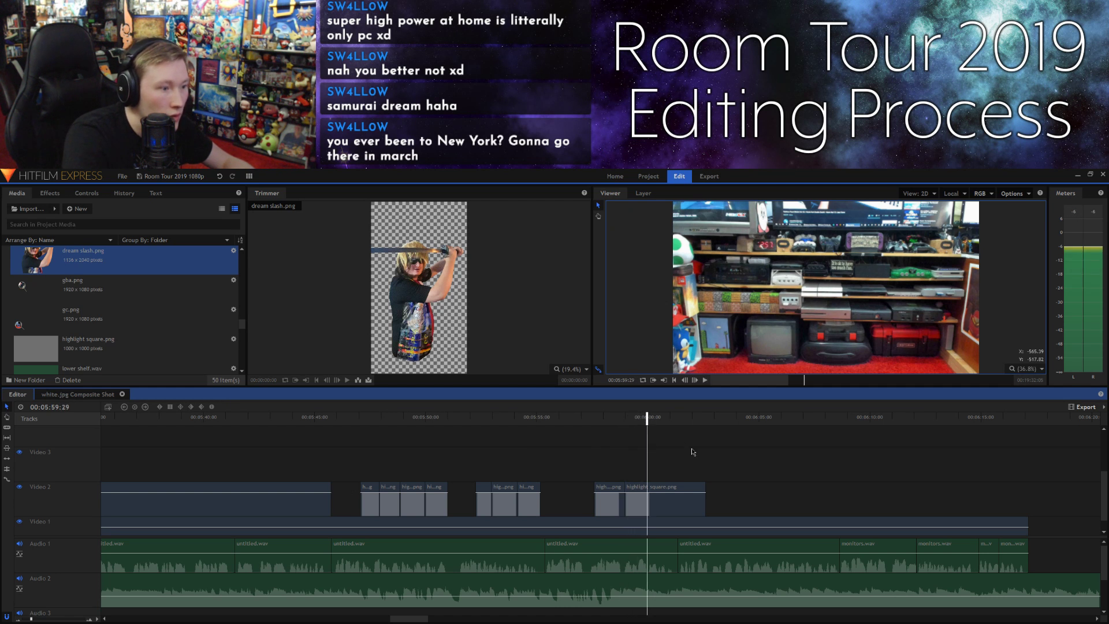
key("space")
key("space")
left_click_drag(648, 421, 660, 432)
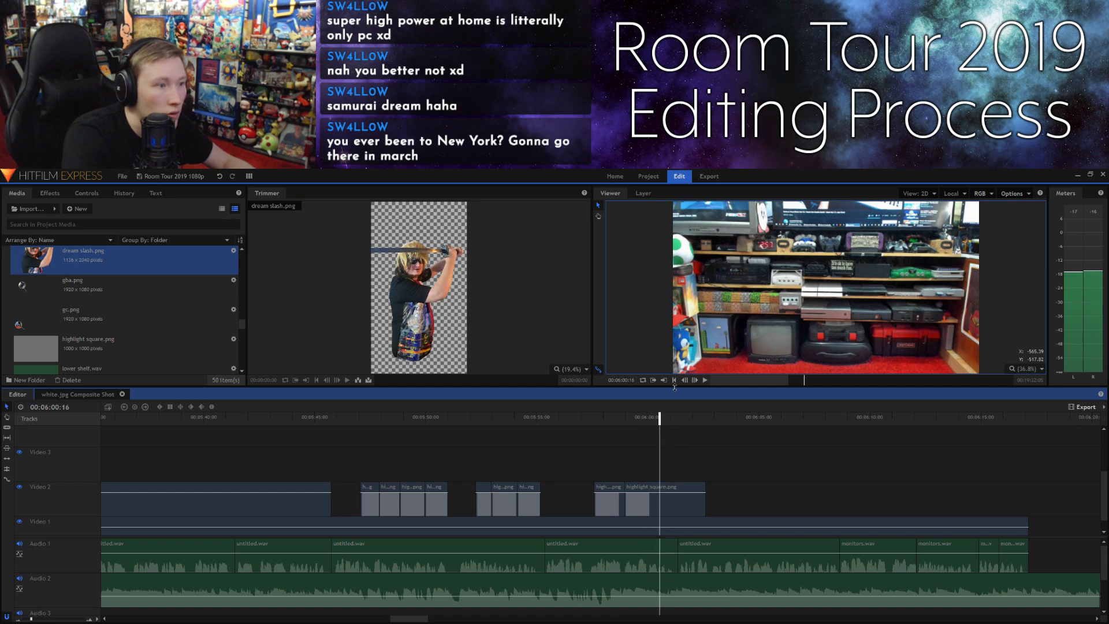
left_click(696, 381)
left_click(686, 382)
left_click(686, 382)
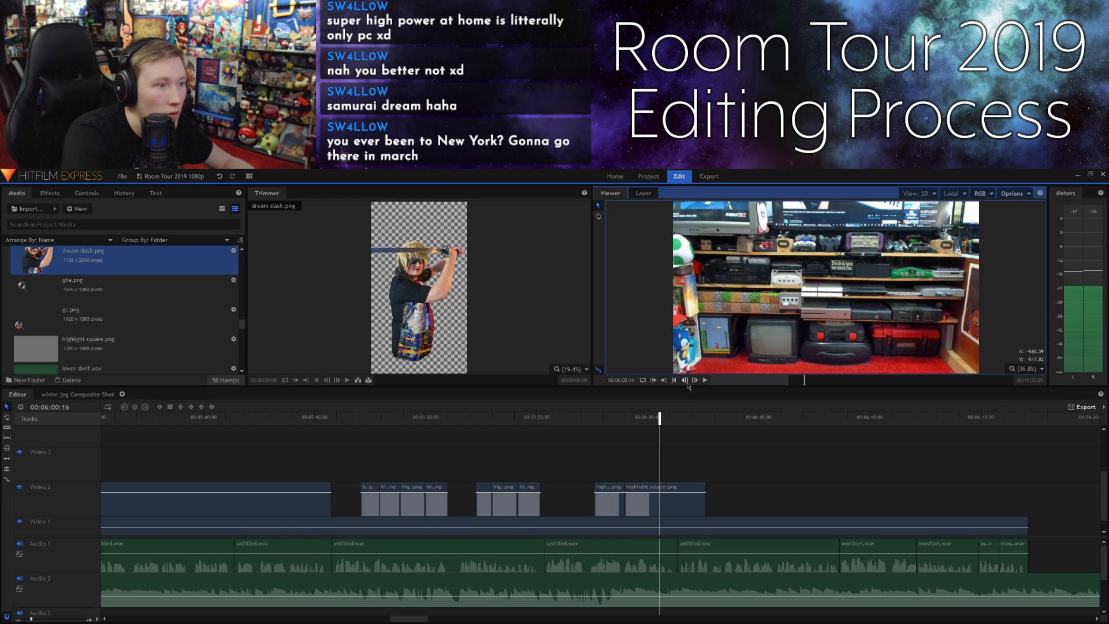
left_click(696, 382)
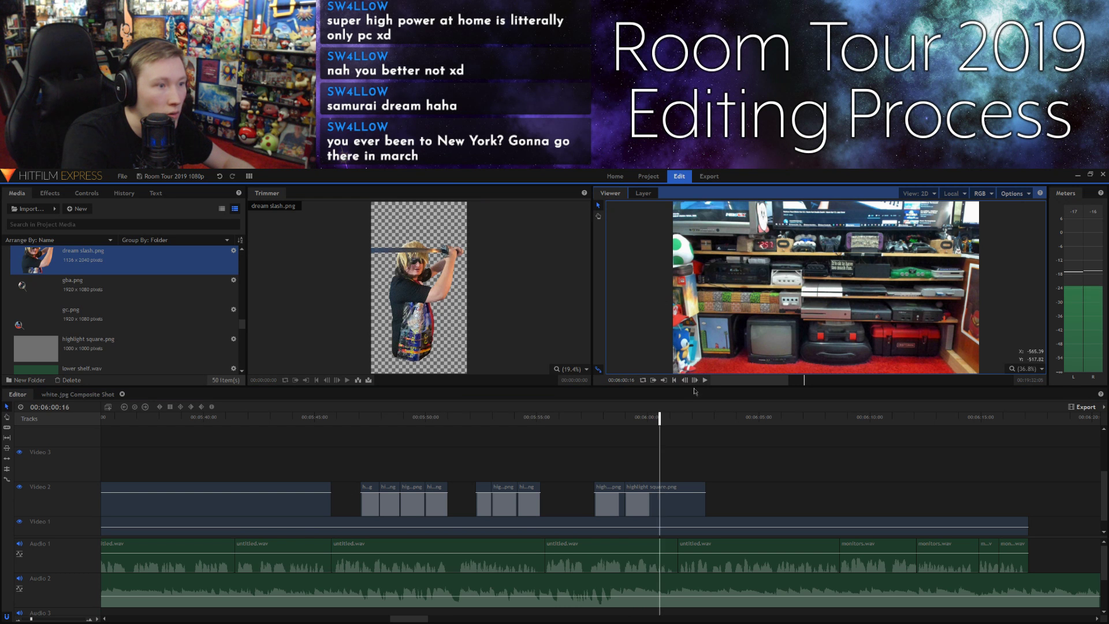
left_click(683, 491)
key("ctrl+shift+d")
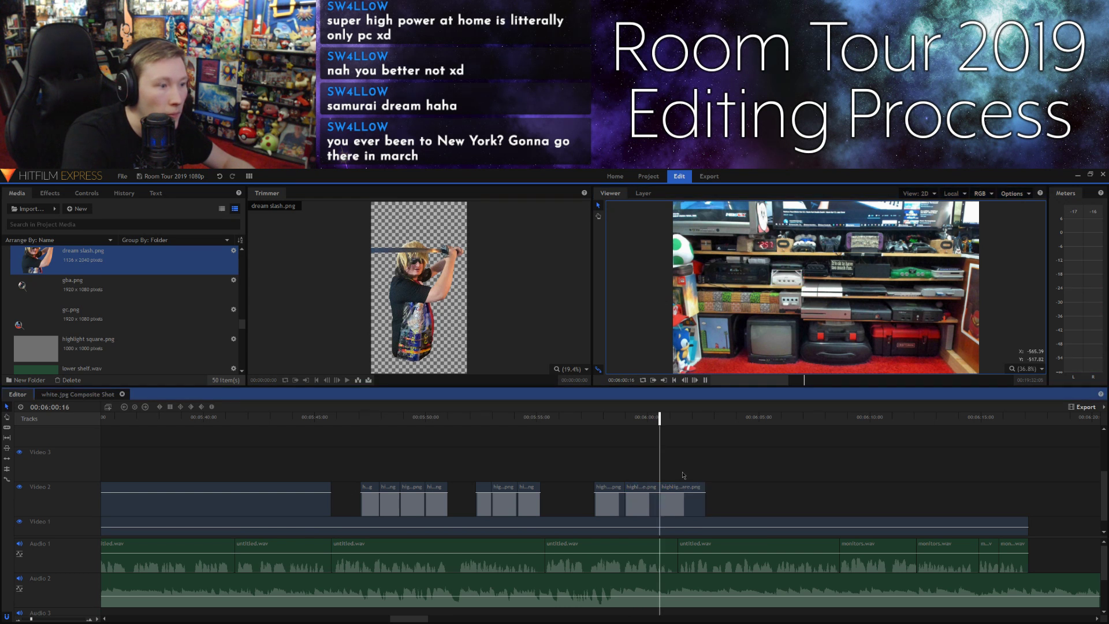
Step: Move the split-off last highlight square down onto the white console one shelf lower, and play the section
key("Right")
key("Right")
key("Right")
left_click(792, 282)
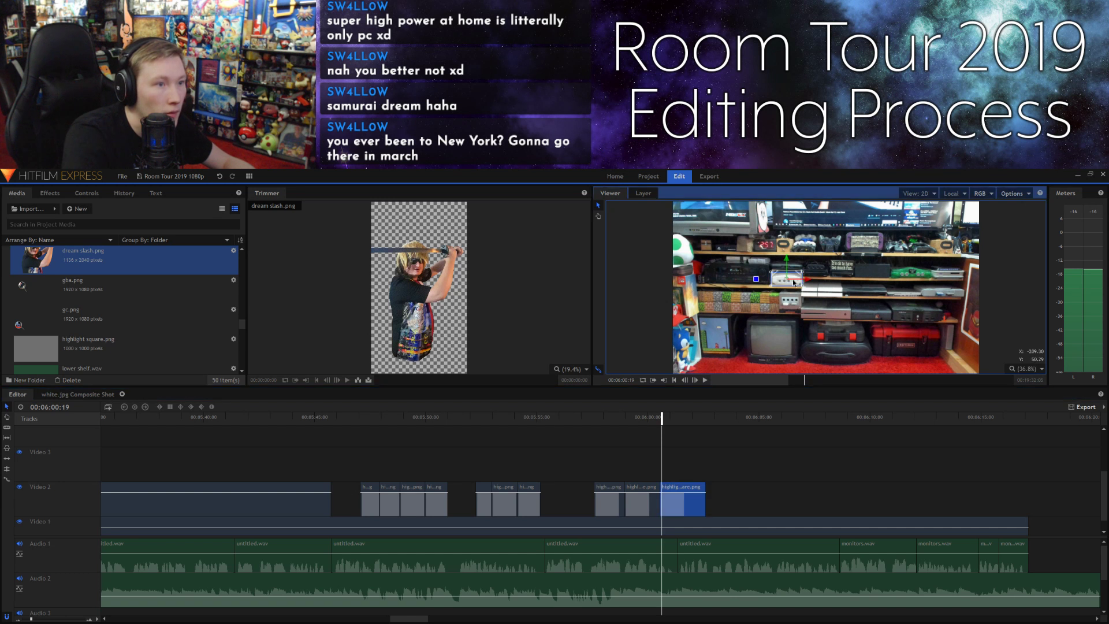
left_click_drag(789, 277, 779, 301)
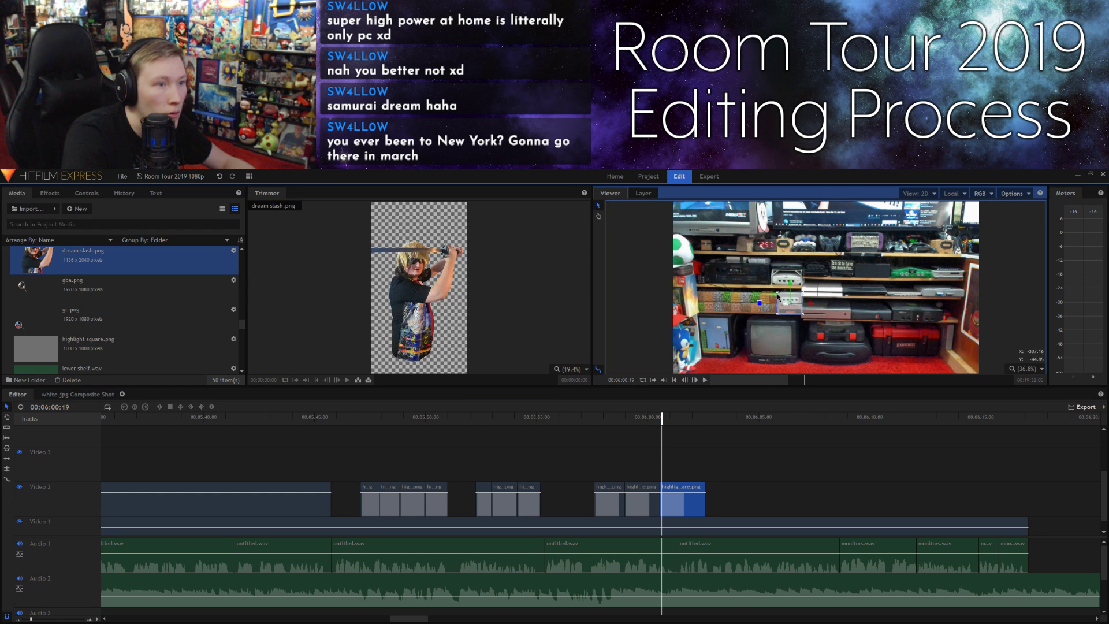
left_click_drag(778, 290, 781, 300)
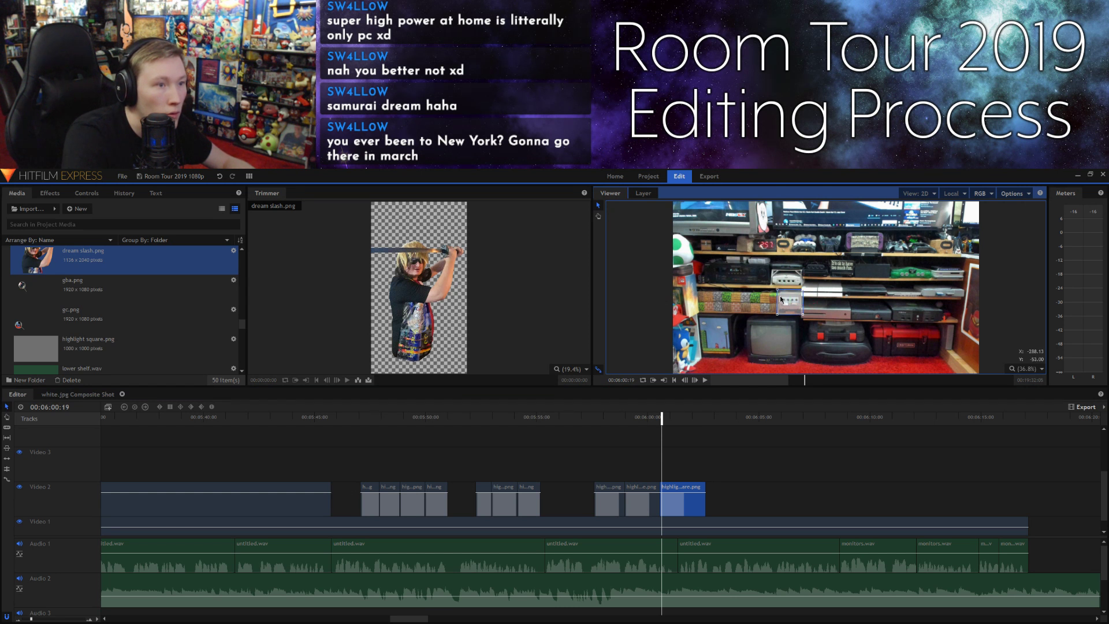
left_click(744, 462)
key("space")
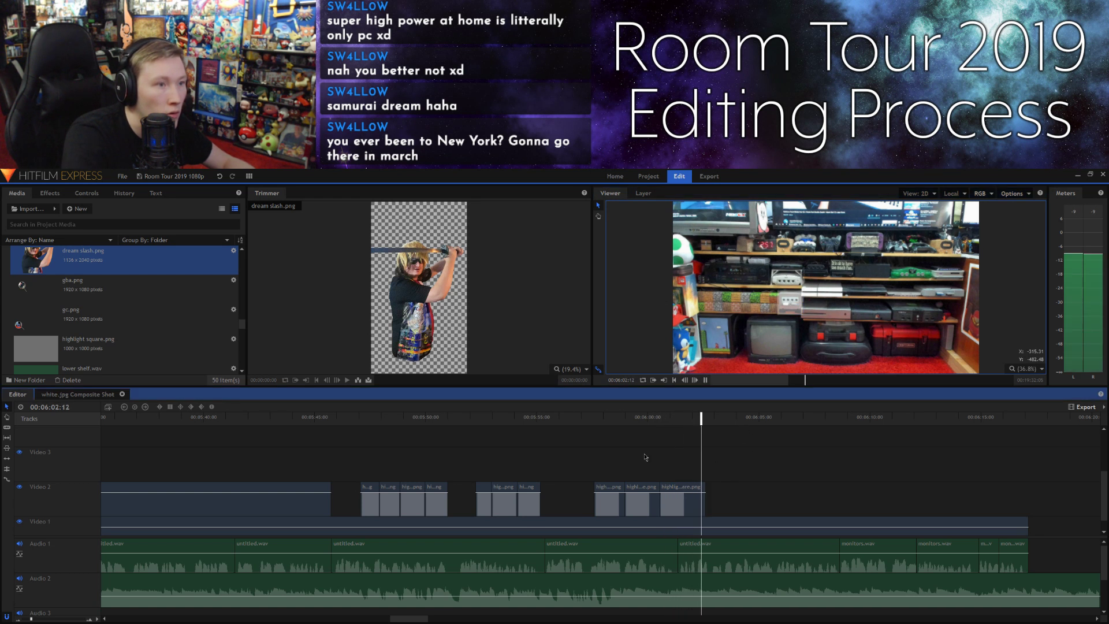
Step: Place dream slash.png on Video 3, aligned with the start of the second-to-last highlight square clip, and shorten it to under a second
left_click(632, 420)
left_click_drag(632, 420, 635, 421)
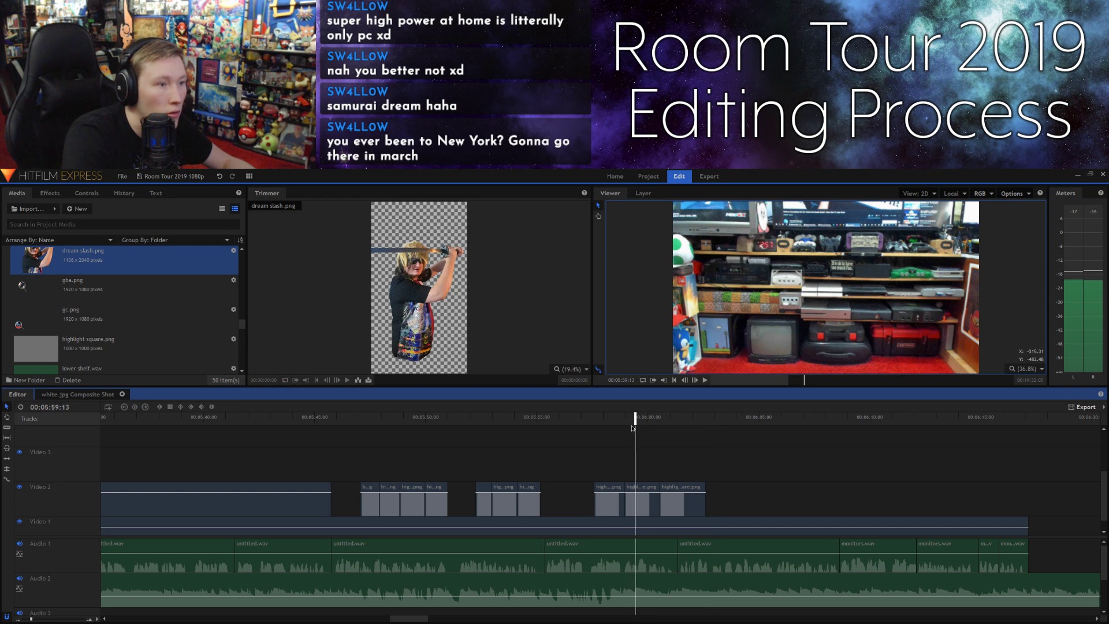
left_click(487, 357)
mouse_move(632, 471)
left_mouse_down()
mouse_move(643, 471)
mouse_move(632, 471)
left_mouse_up()
left_click_drag(737, 469, 643, 470)
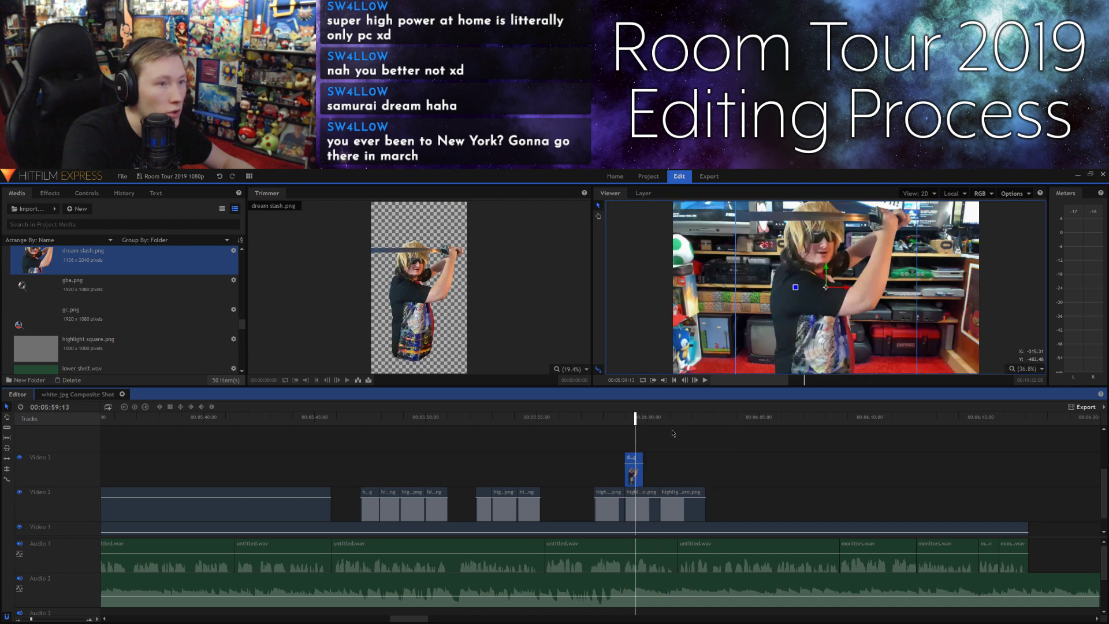
Step: Scale the dream slash figure down to roughly two shelves high and position it over the white consoles in the middle of the shelving
left_click_drag(758, 208, 756, 327)
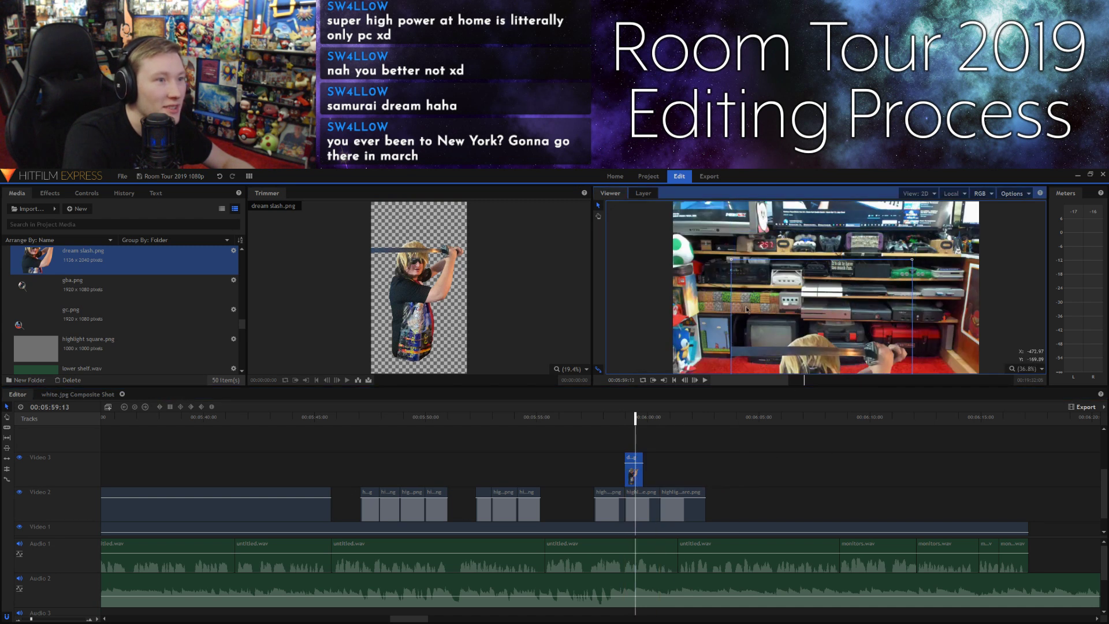
left_click_drag(732, 262, 767, 314)
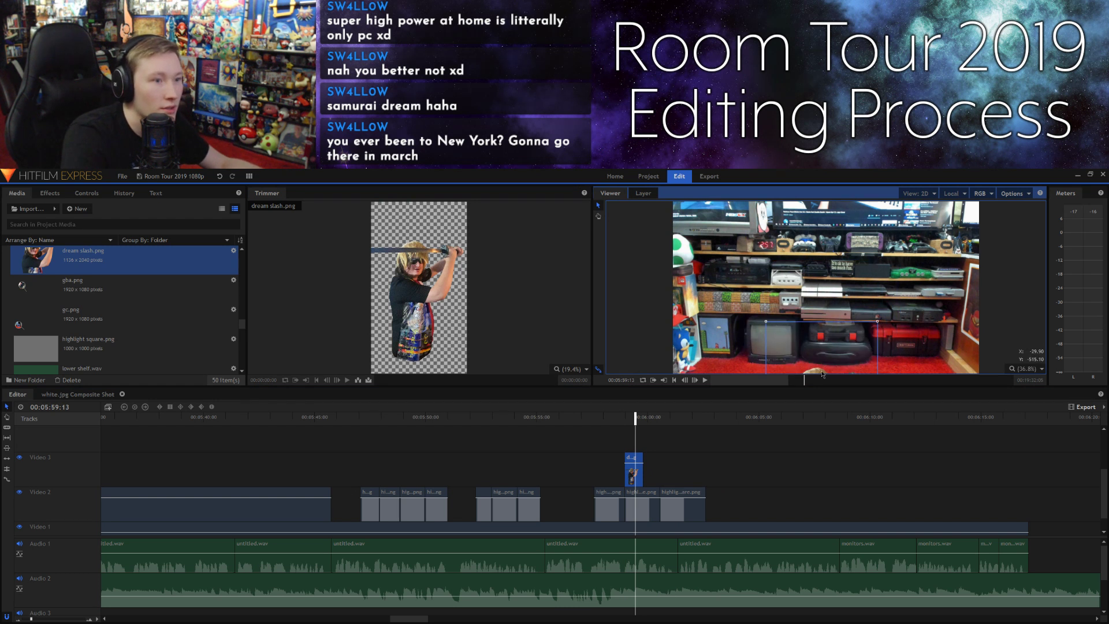
left_click_drag(822, 370, 781, 254)
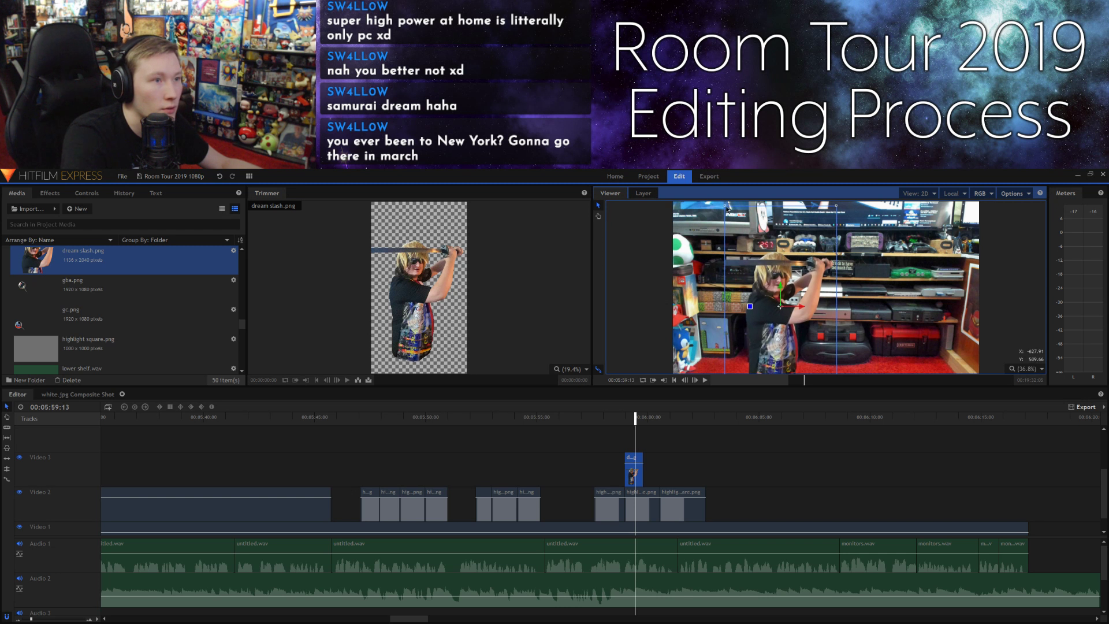
left_click_drag(727, 208, 757, 264)
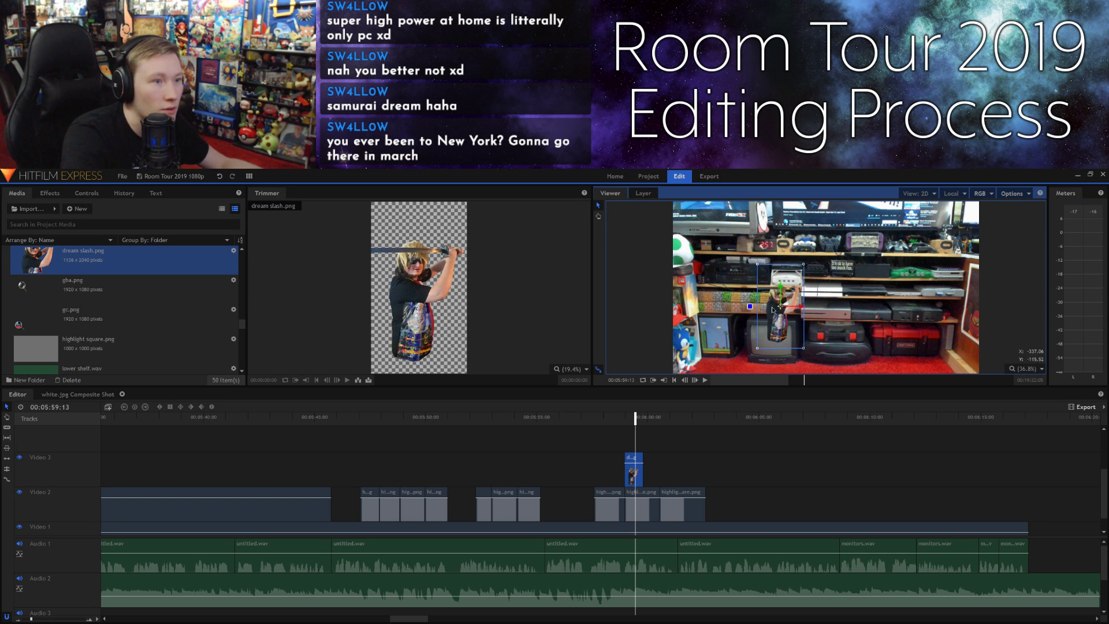
left_click_drag(776, 327, 785, 299)
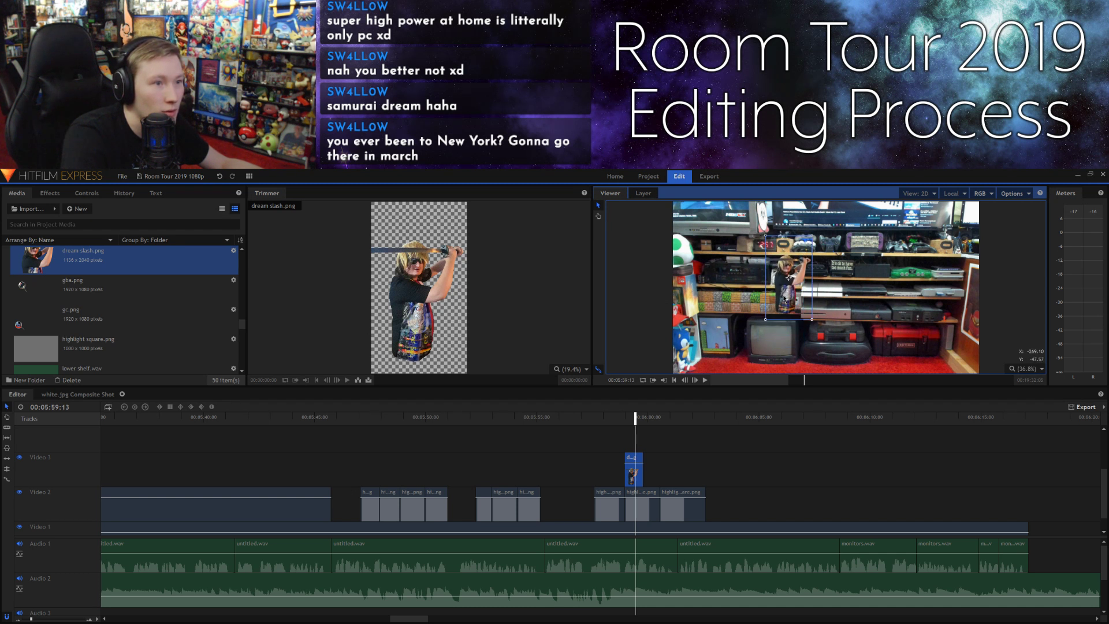
Step: Check the timing frame by frame and shift the dream slash clip on Video 3 slightly later
left_click(626, 424)
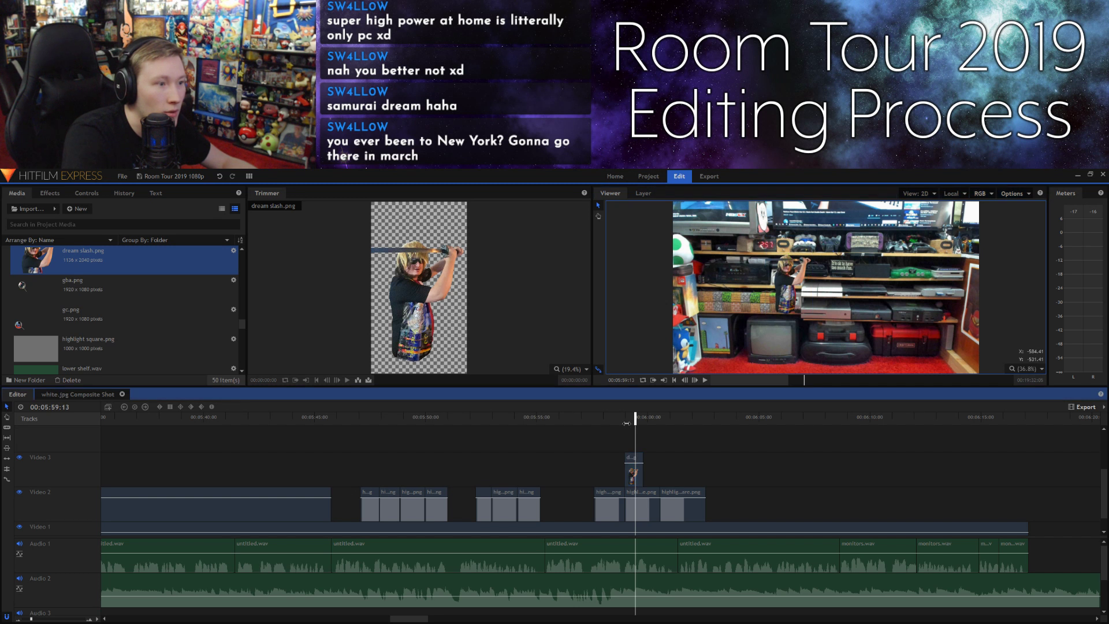
left_click(625, 422)
key(".")
key(".")
key(".")
key(".")
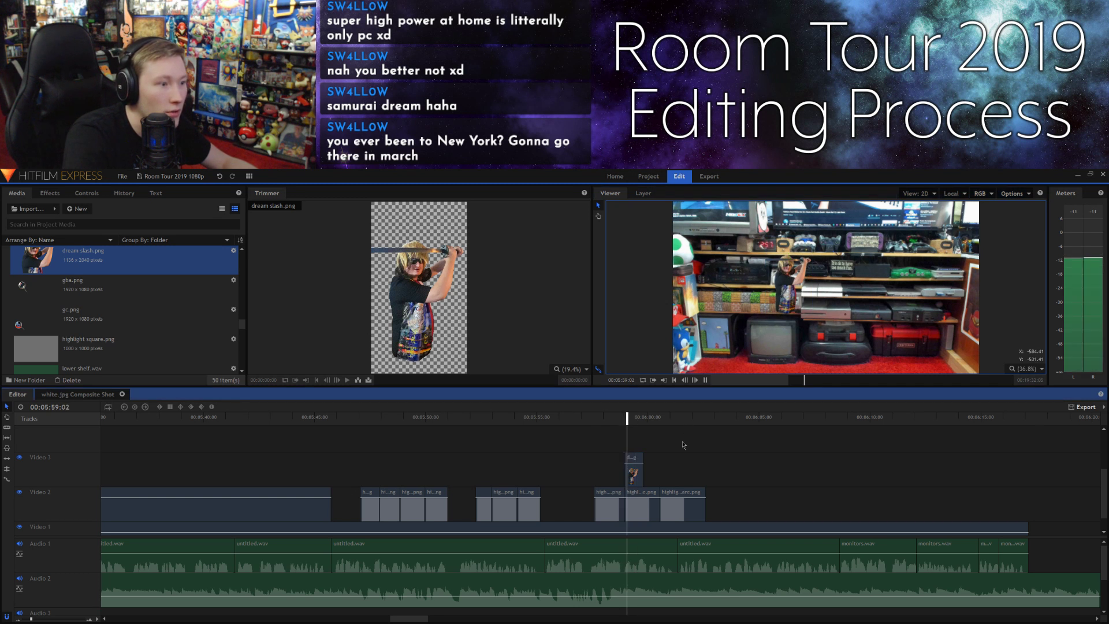
key(".")
left_click(695, 379)
left_click(695, 380)
left_click_drag(639, 461, 645, 460)
Step: Trim the end of the dream slash clip back to 00:05:59:13 and play the section
key(".")
key(".")
key(".")
key(".")
key(".")
key(".")
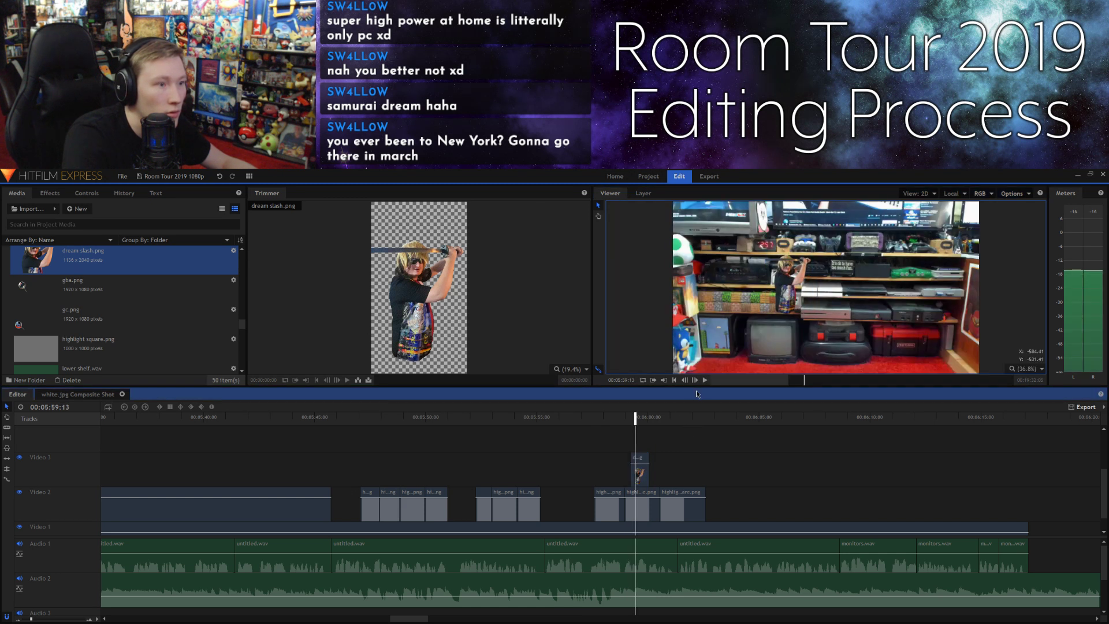
left_click(695, 381)
left_click(686, 381)
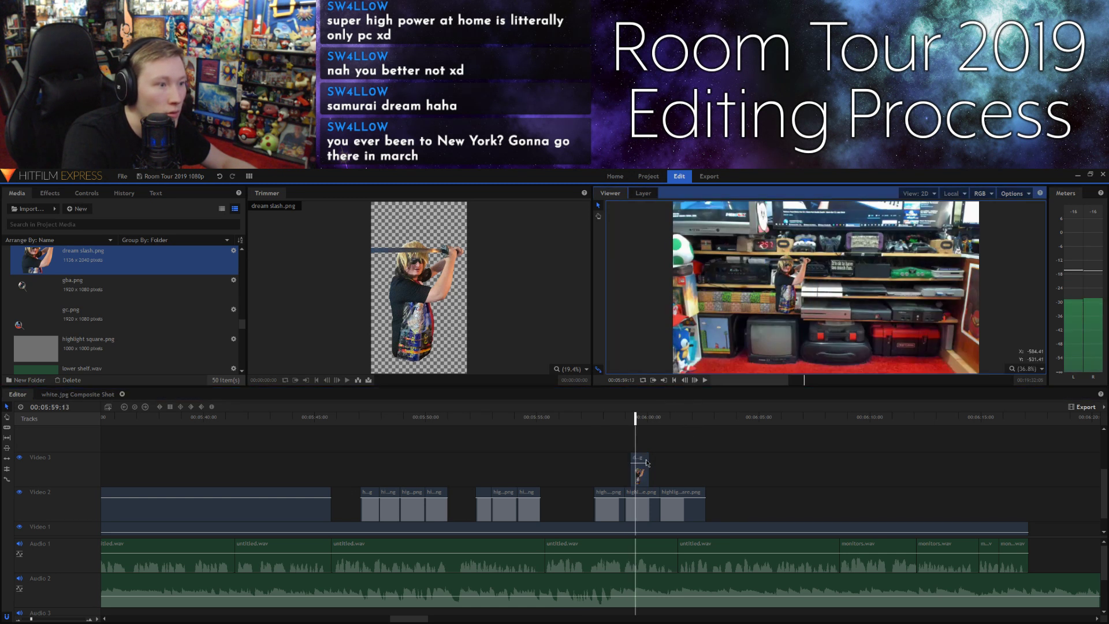
left_click_drag(653, 467, 636, 467)
left_click(614, 445)
left_click_drag(635, 420, 639, 420)
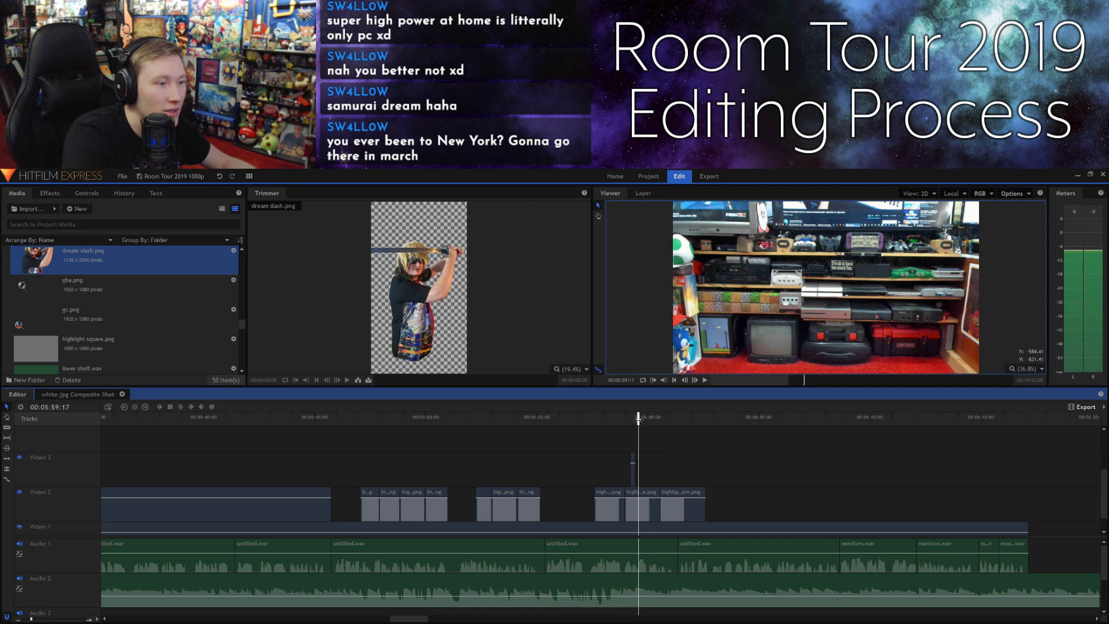
key("space")
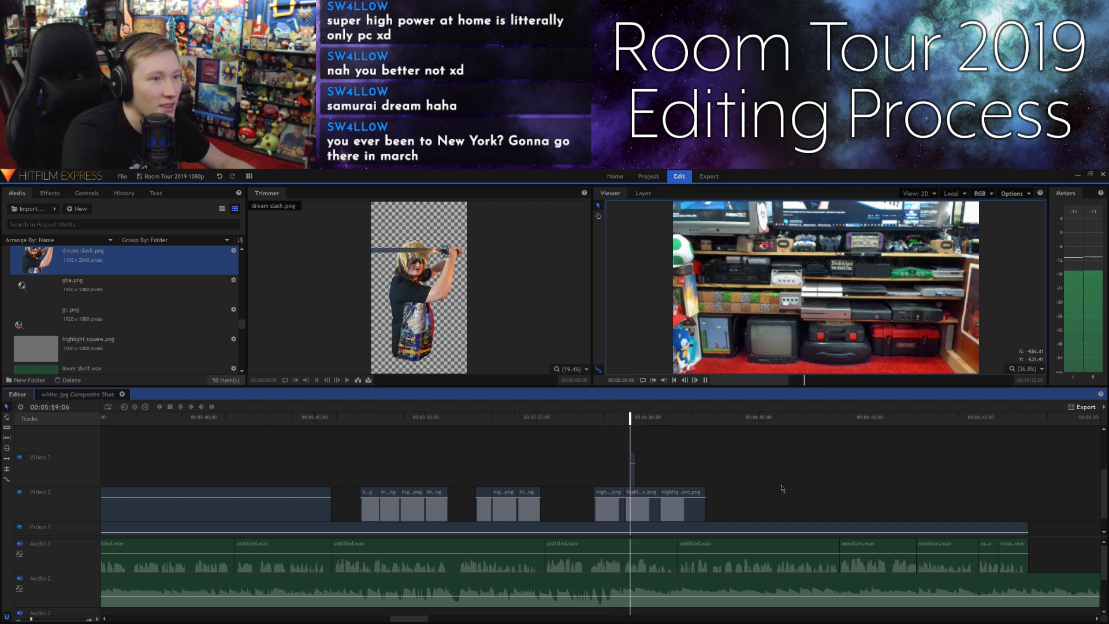
key("space")
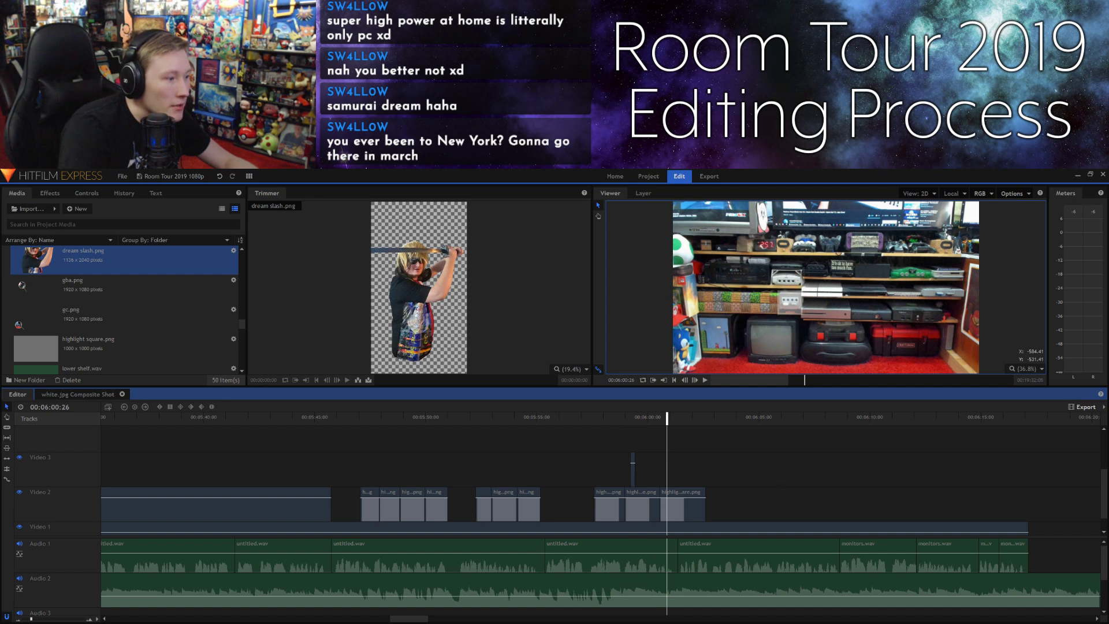
Step: Switch to Photoshop and make the figure's layer mask active, with white as foreground colour and the Polygonal Lasso tool ready
key("alt+Tab")
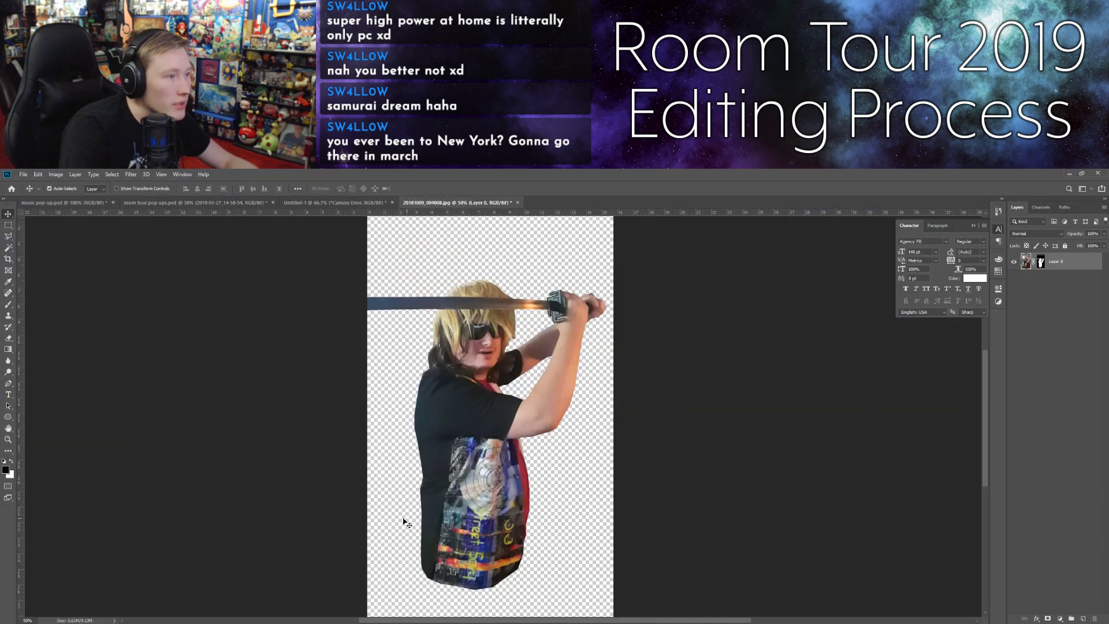
left_click(1041, 262)
key("x")
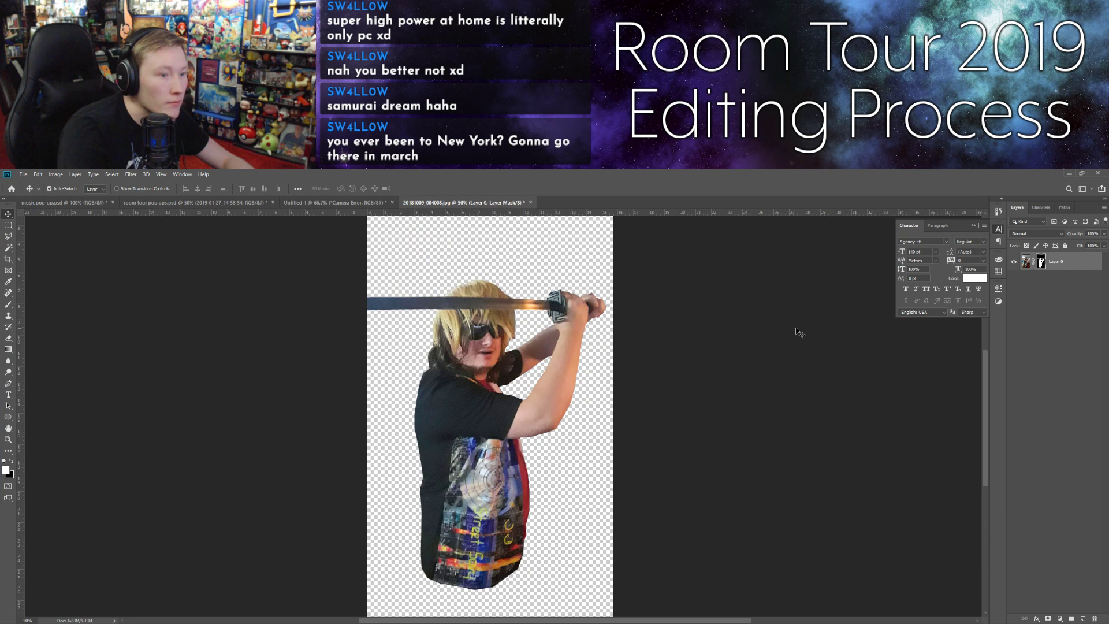
key("l")
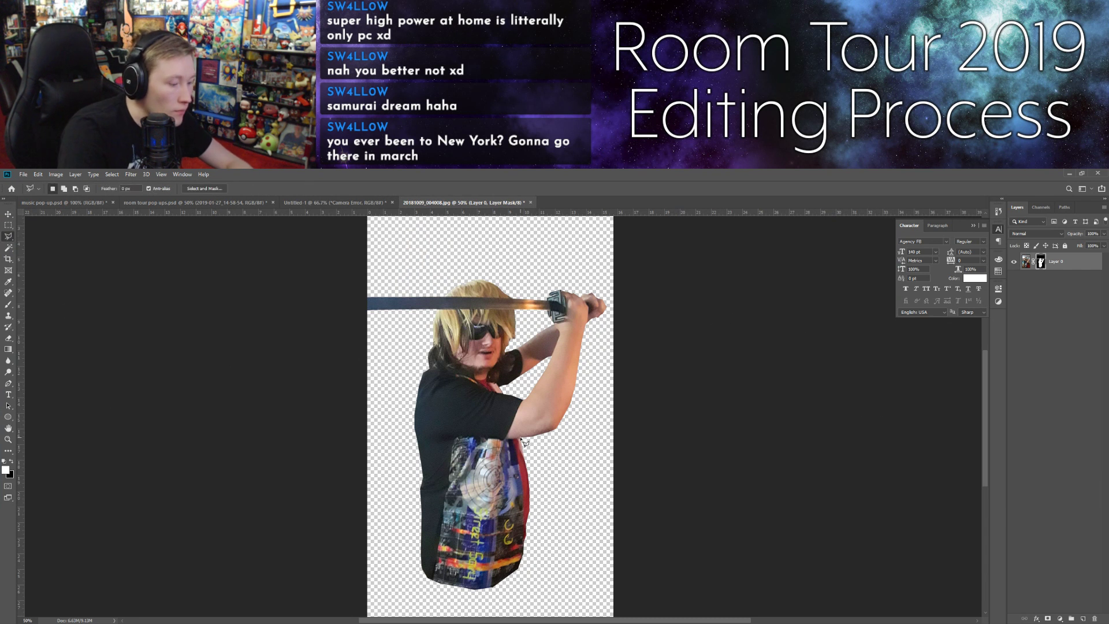
Step: Outline the torso below the raised arm and sleeve with the Polygonal Lasso and clear it from the layer mask, removing the selection
scroll(523, 442, "up", 2)
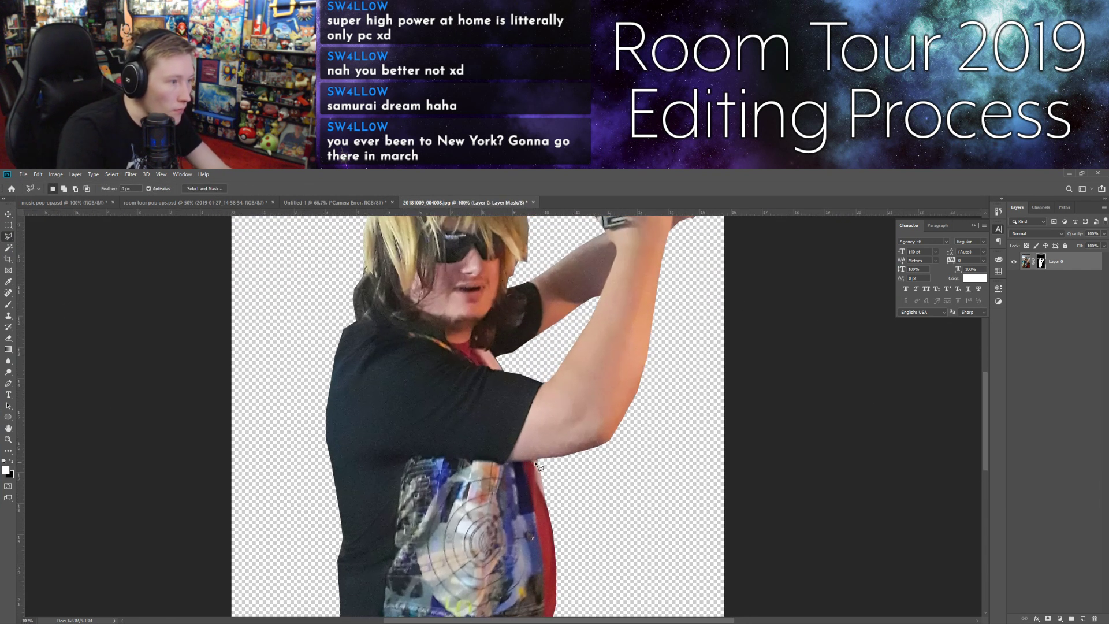
left_click(542, 461)
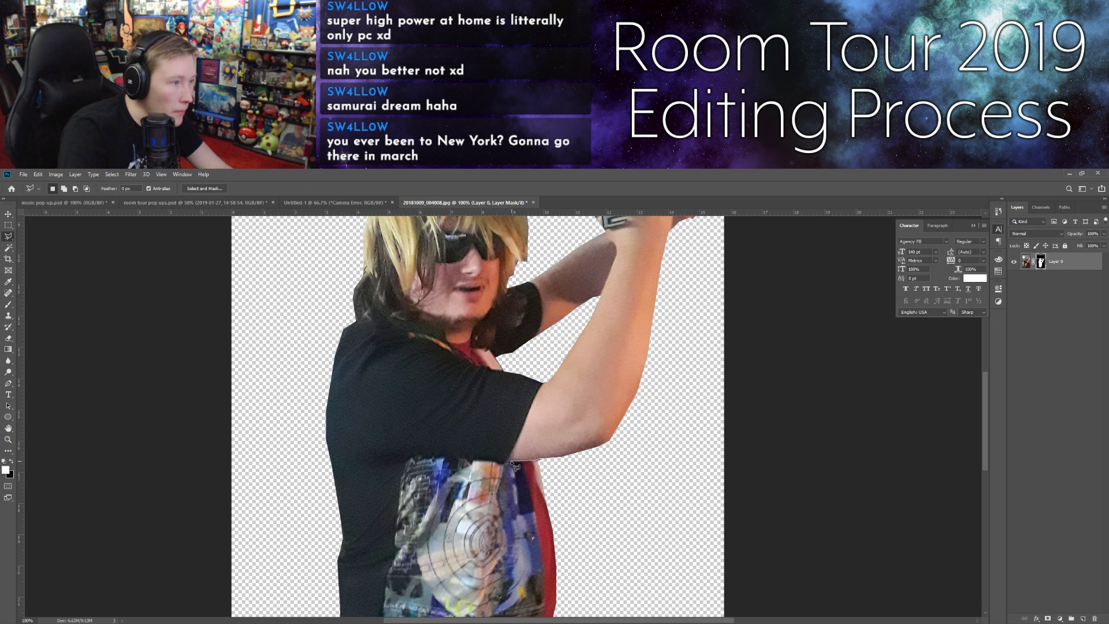
left_click(495, 462)
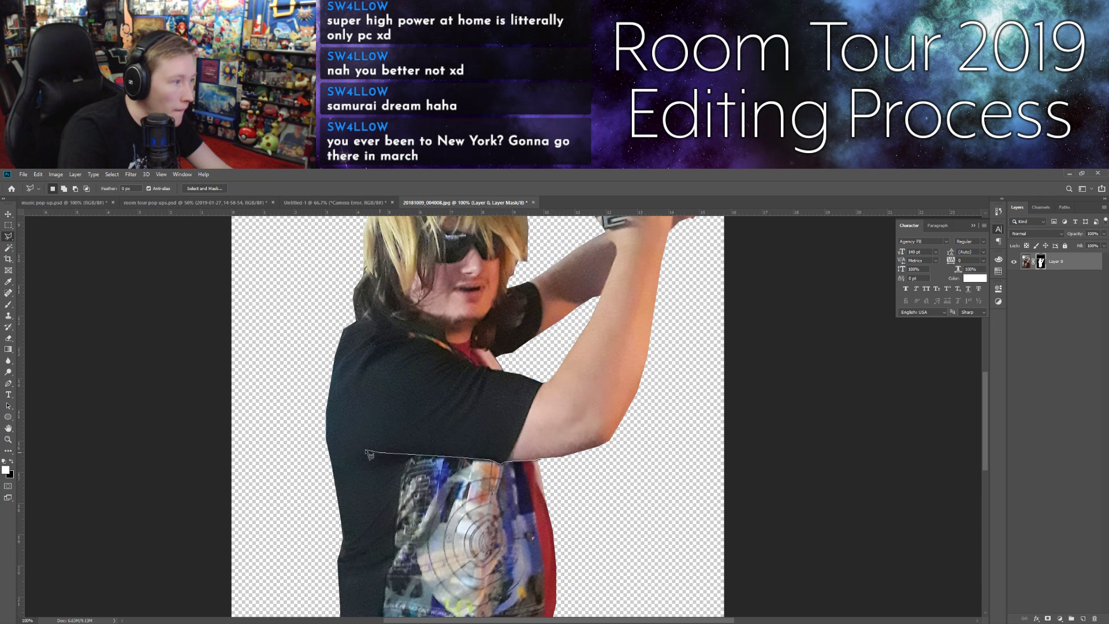
left_click(345, 449)
left_click(317, 395)
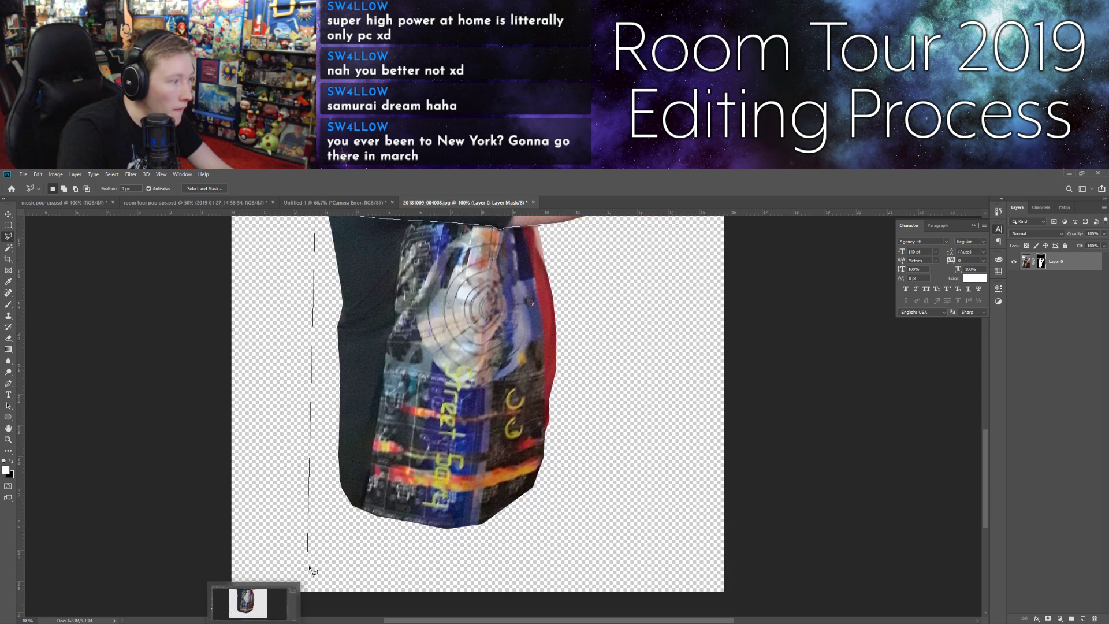
left_click(309, 558)
left_click(607, 548)
left_click(593, 226)
key("BackSpace")
left_click(541, 253)
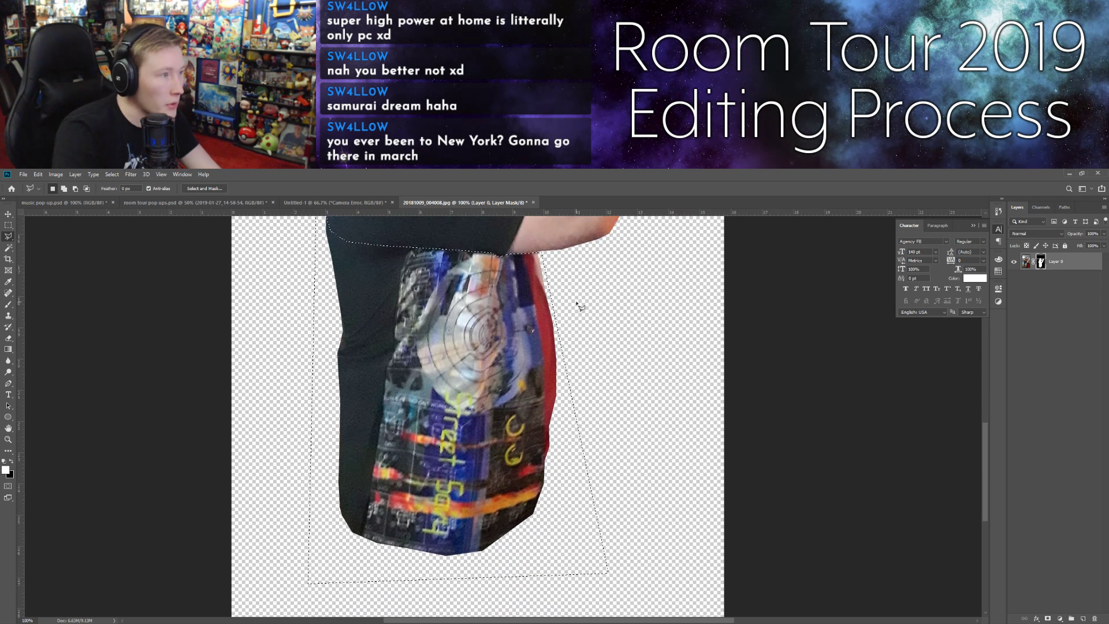
key("Delete")
key("ctrl+d")
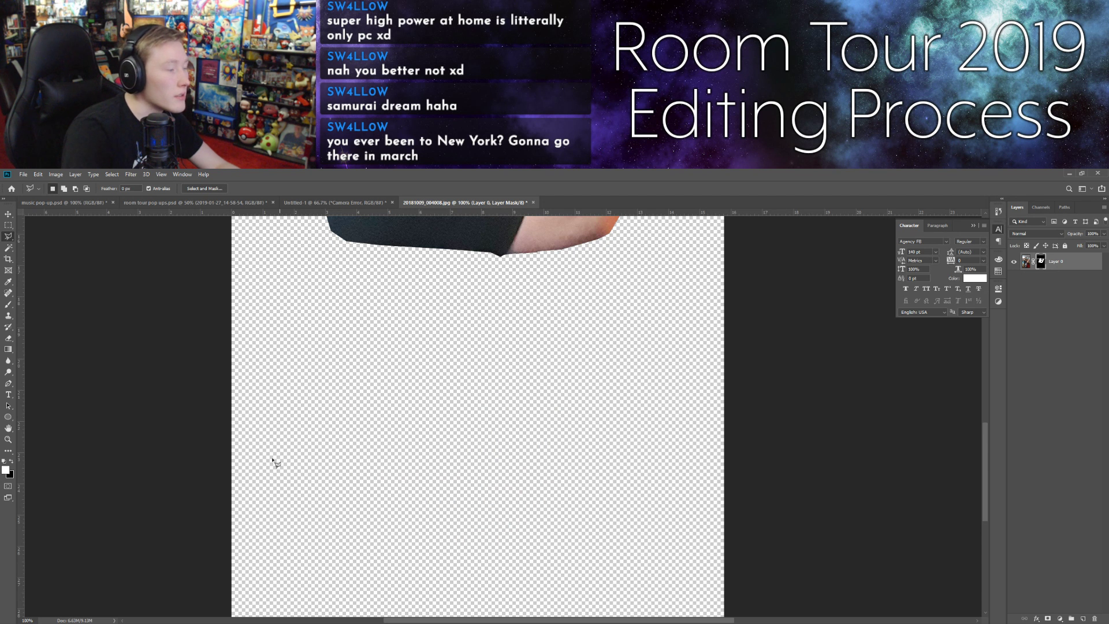
Step: Export the masked figure as dream slash.png in the Brio Recordings folder, overwriting the existing file, and switch back to HitFilm
left_click(21, 175)
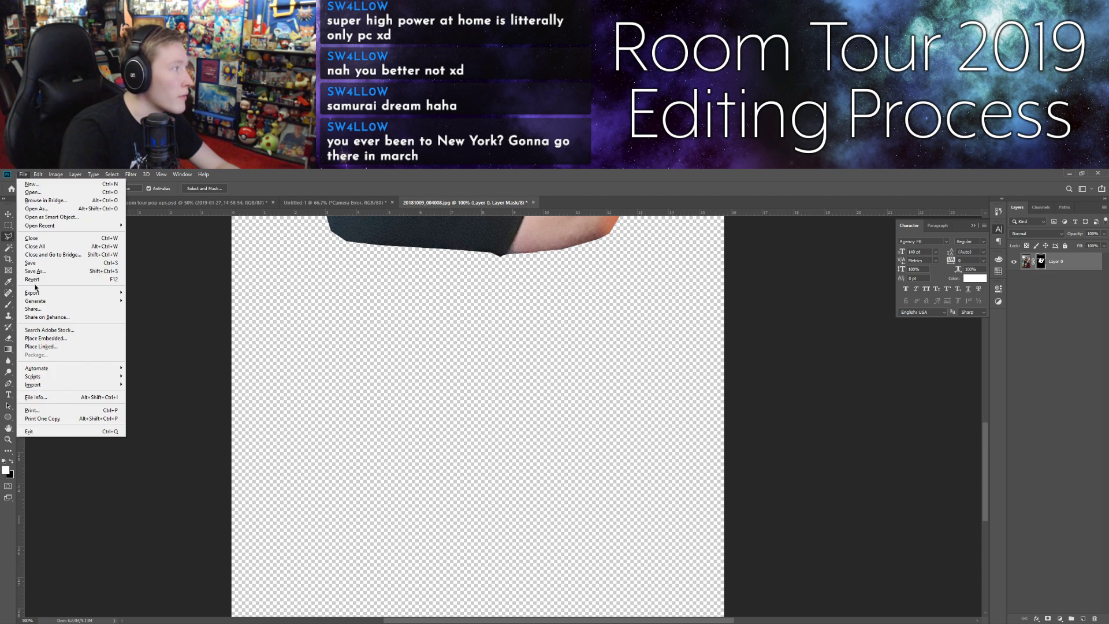
mouse_move(69, 292)
left_click(143, 293)
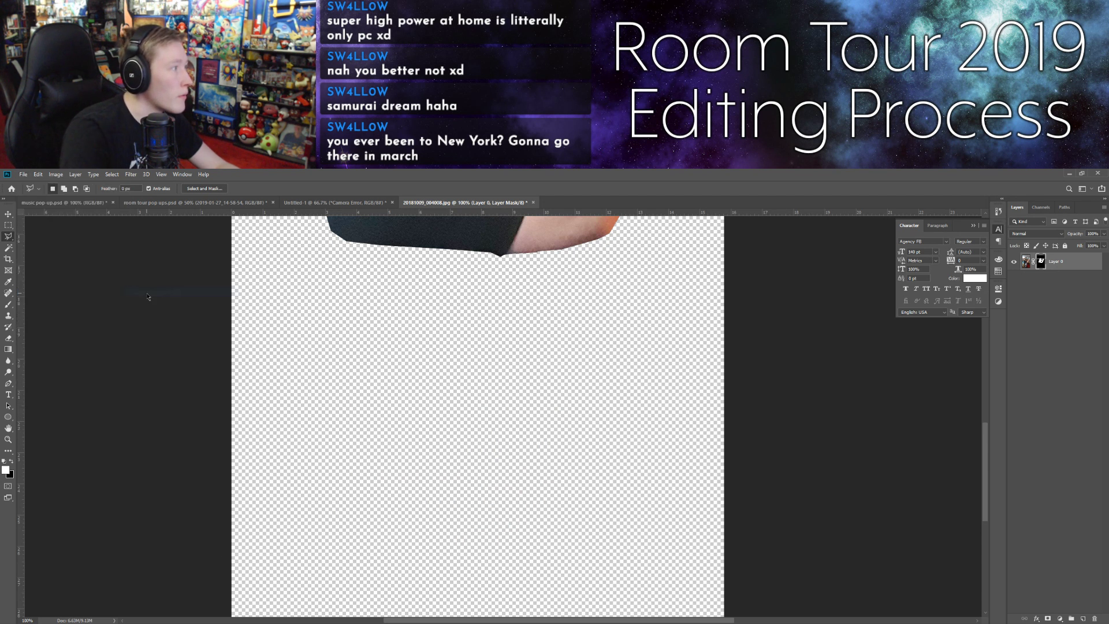
left_click(204, 320)
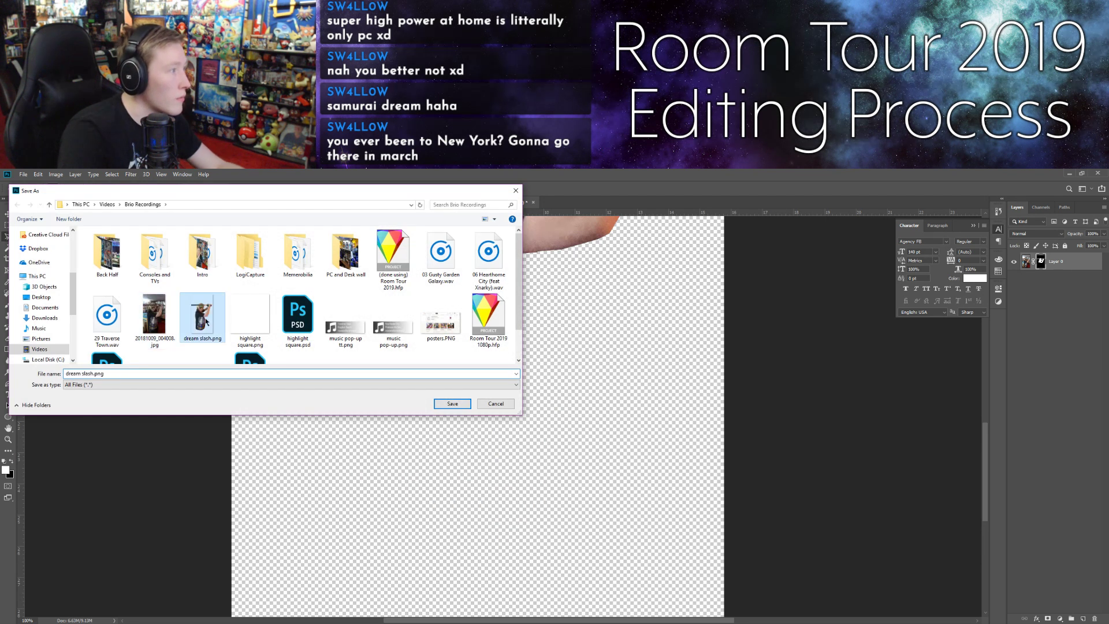
left_click(452, 404)
left_click(577, 400)
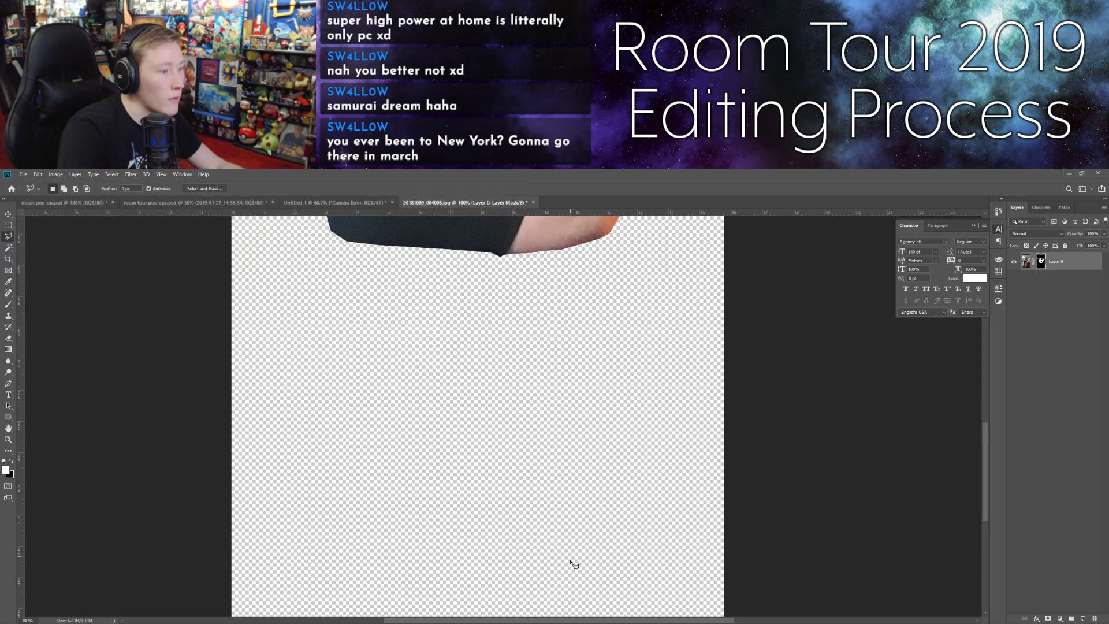
key("alt+Tab")
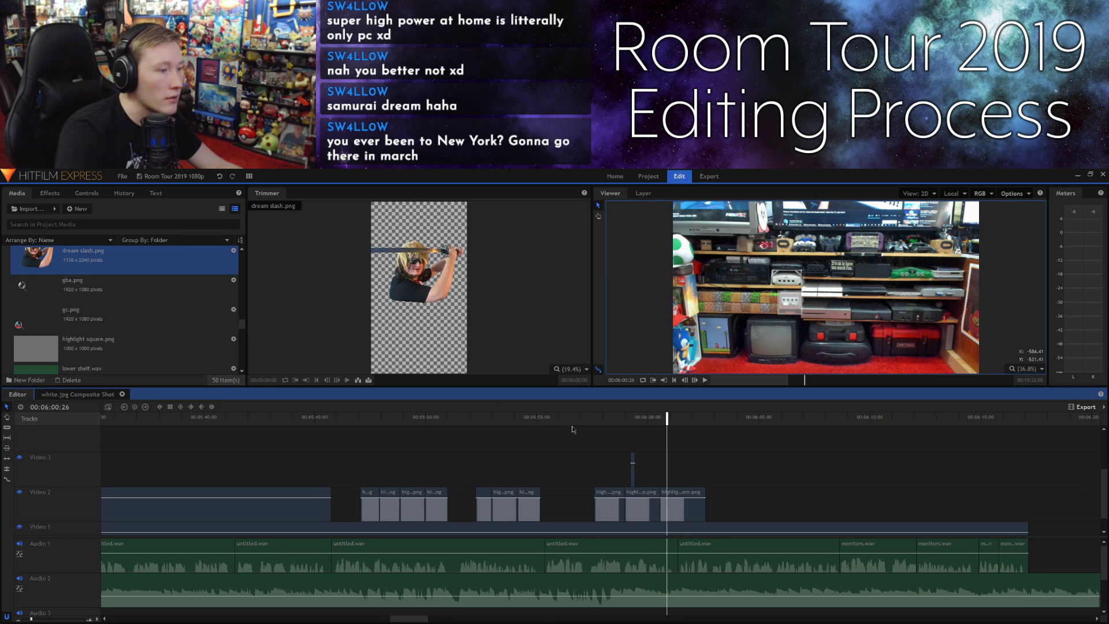
Step: At 00:05:59:11, reposition the dream slash cut-out in the Viewer so the figure sits slightly lower and further left on the console shelf
left_click(634, 419)
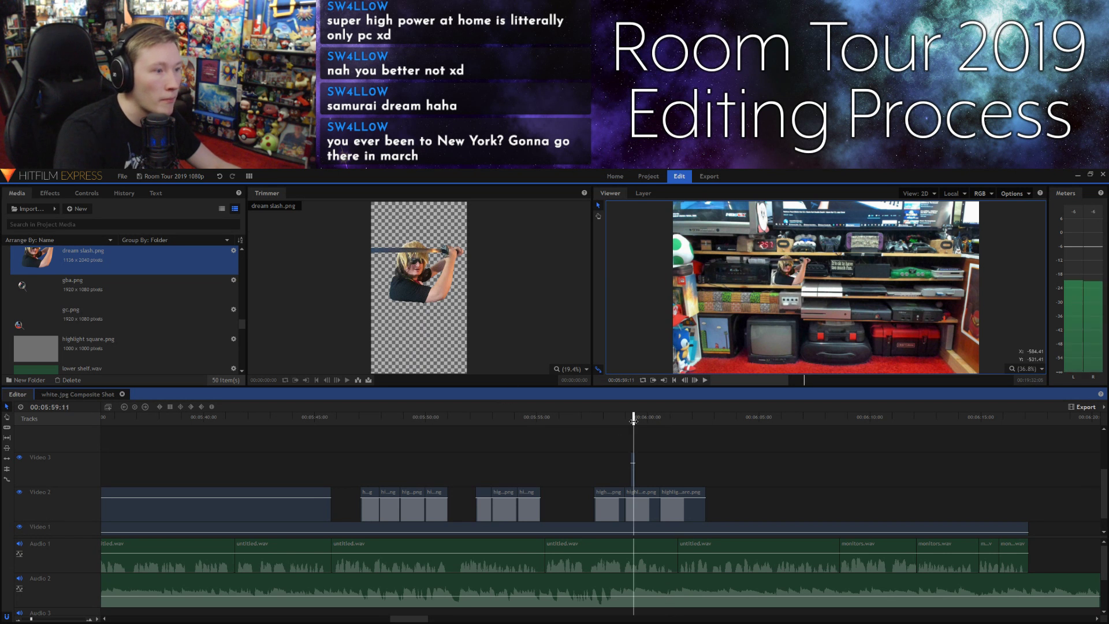
left_click(786, 261)
left_click_drag(790, 261, 790, 266)
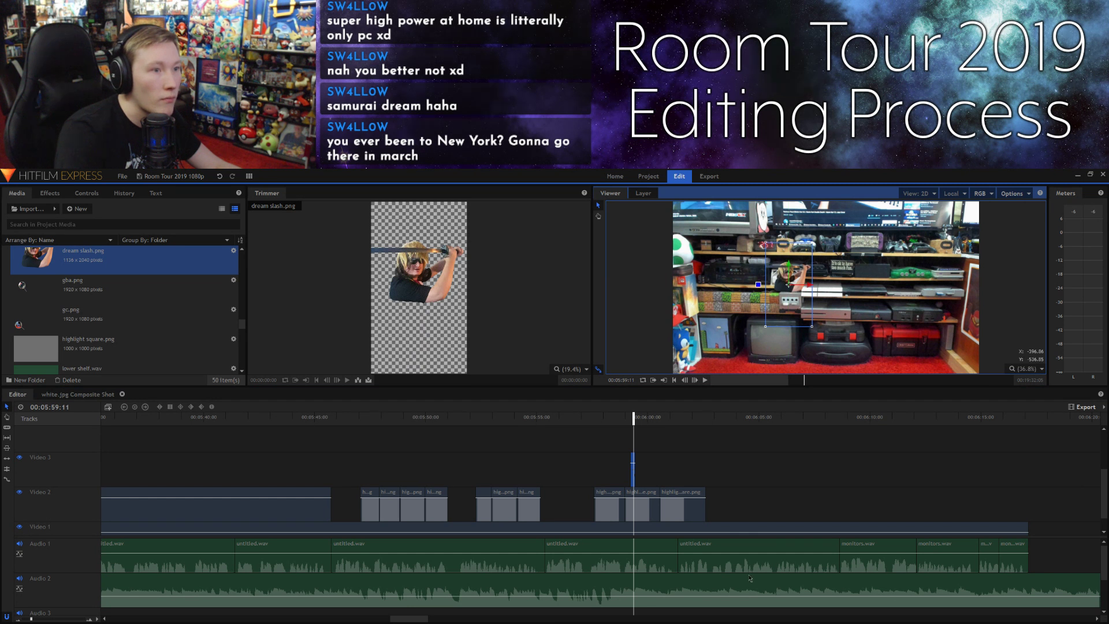
left_click(795, 500)
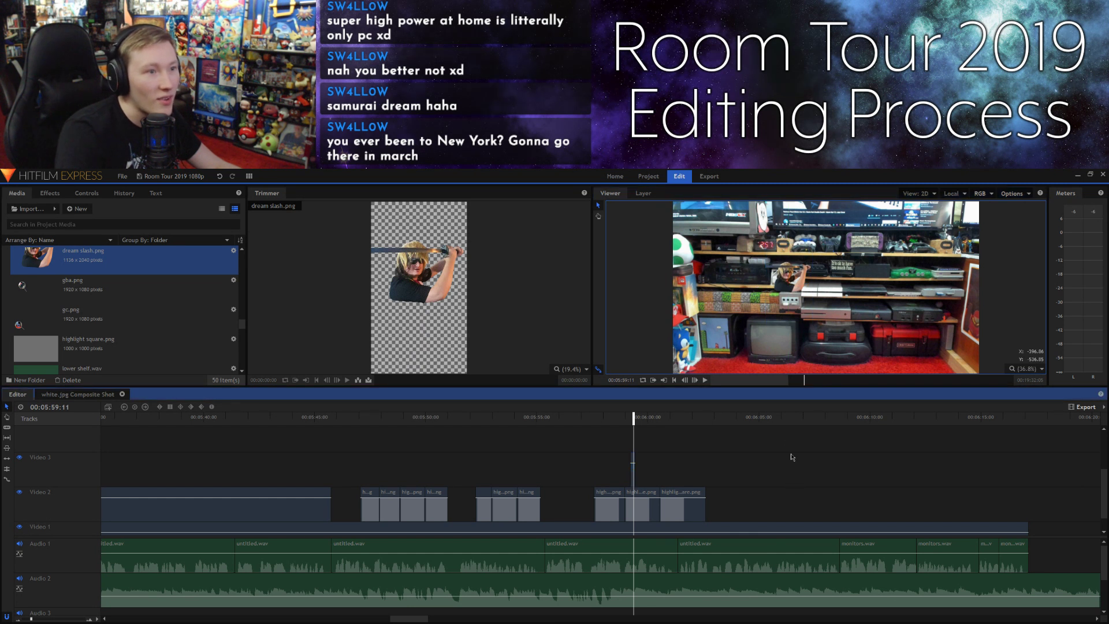
left_click(795, 290)
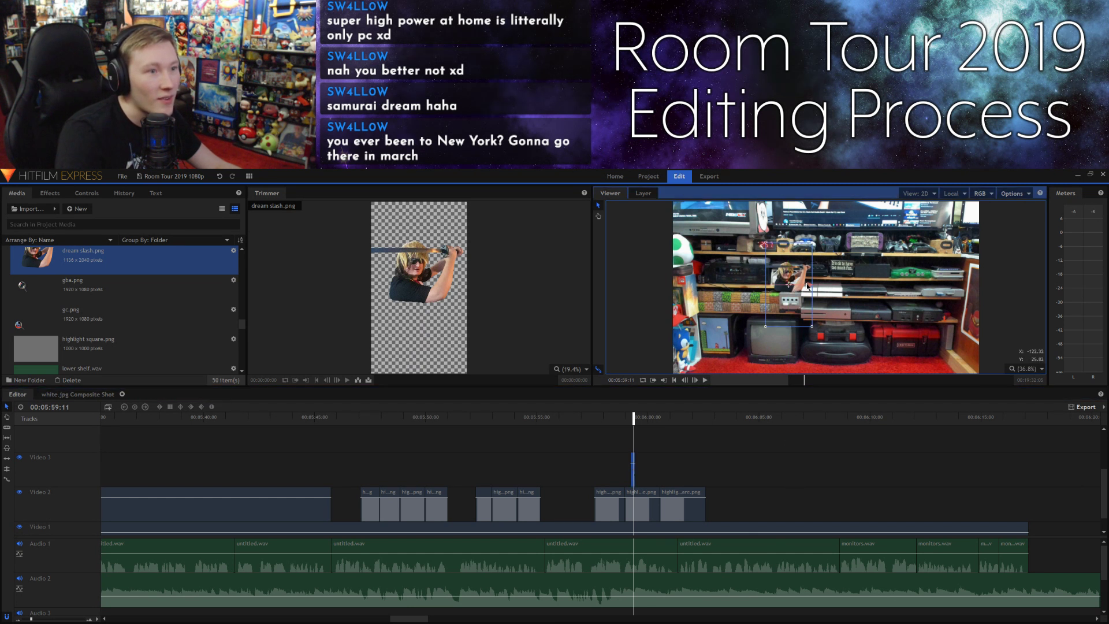
left_click_drag(805, 289, 804, 285)
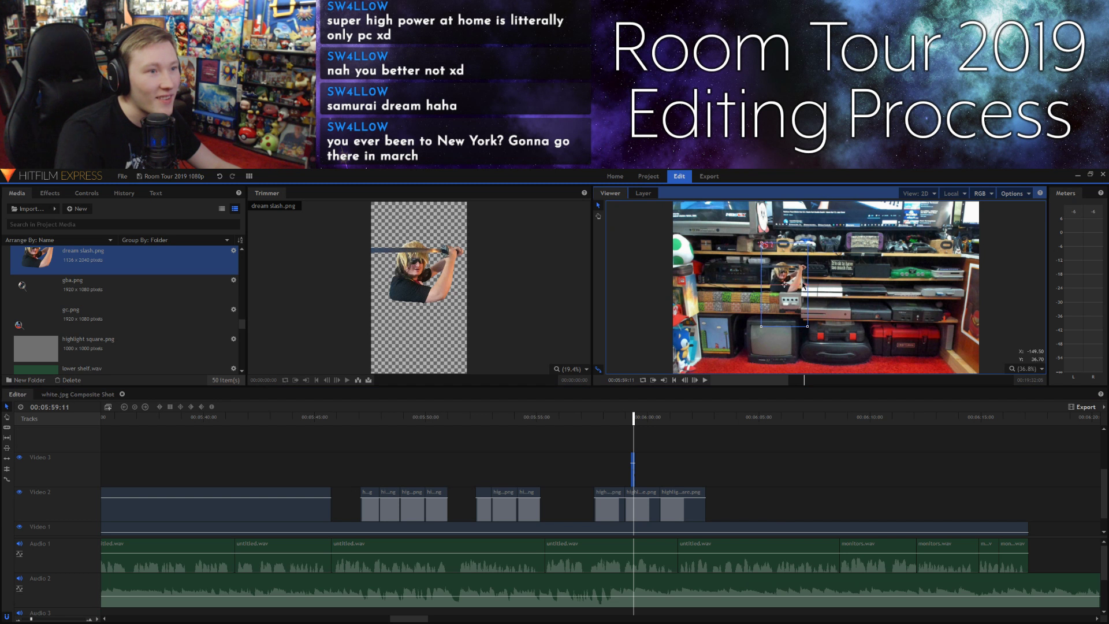
left_click(811, 469)
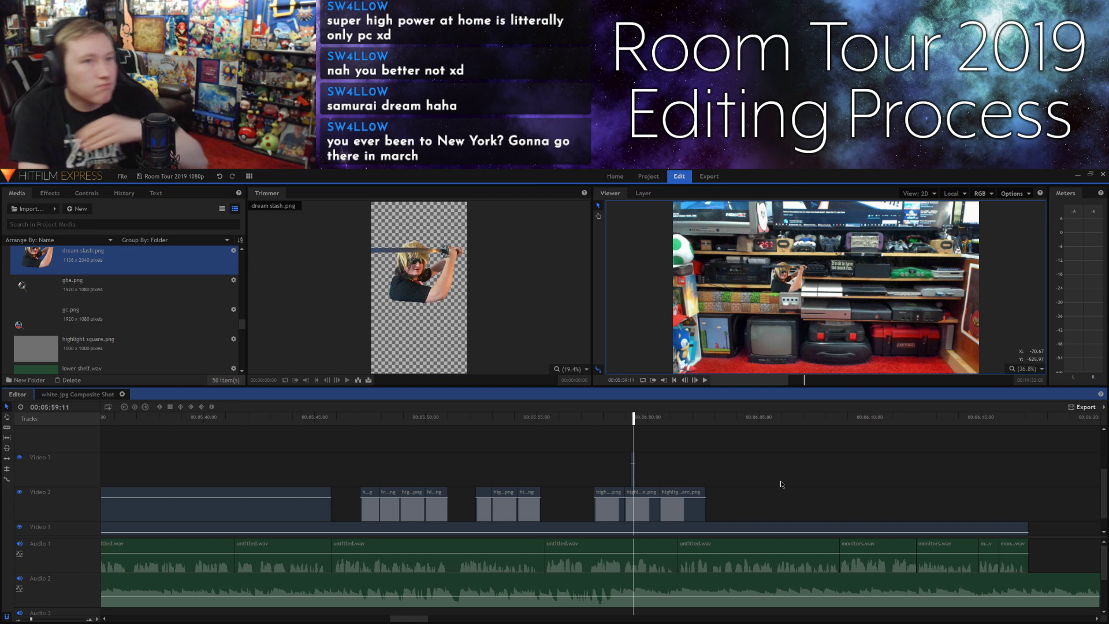
Step: Trim the end of the last highlight square clip on Video 2 back to about 00:06:01 and replay the section
left_click(621, 419)
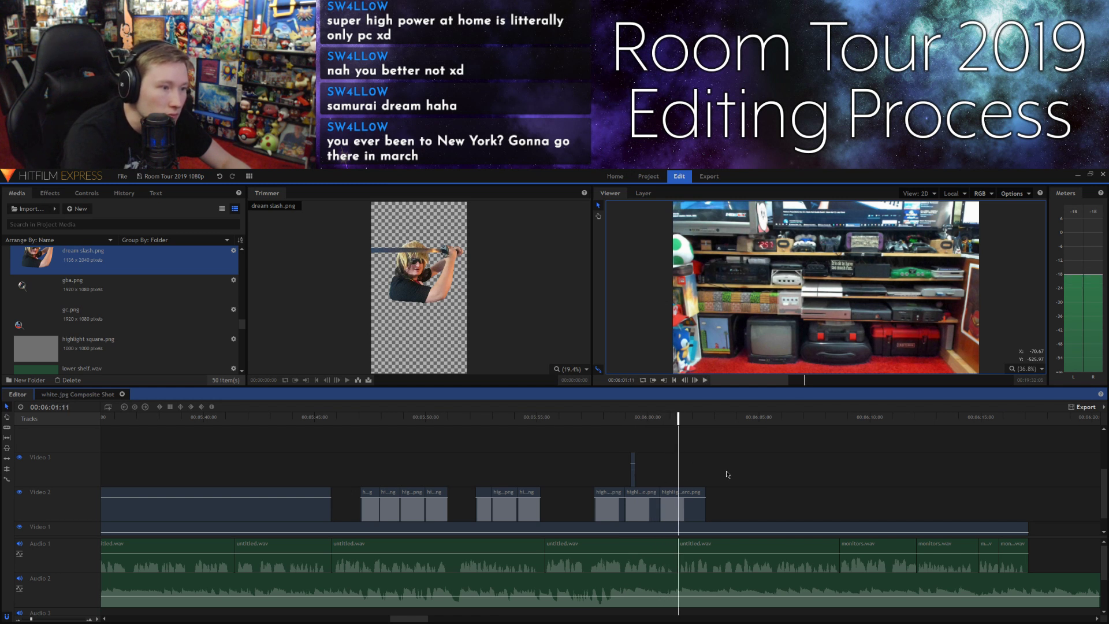
left_click_drag(705, 493, 673, 496)
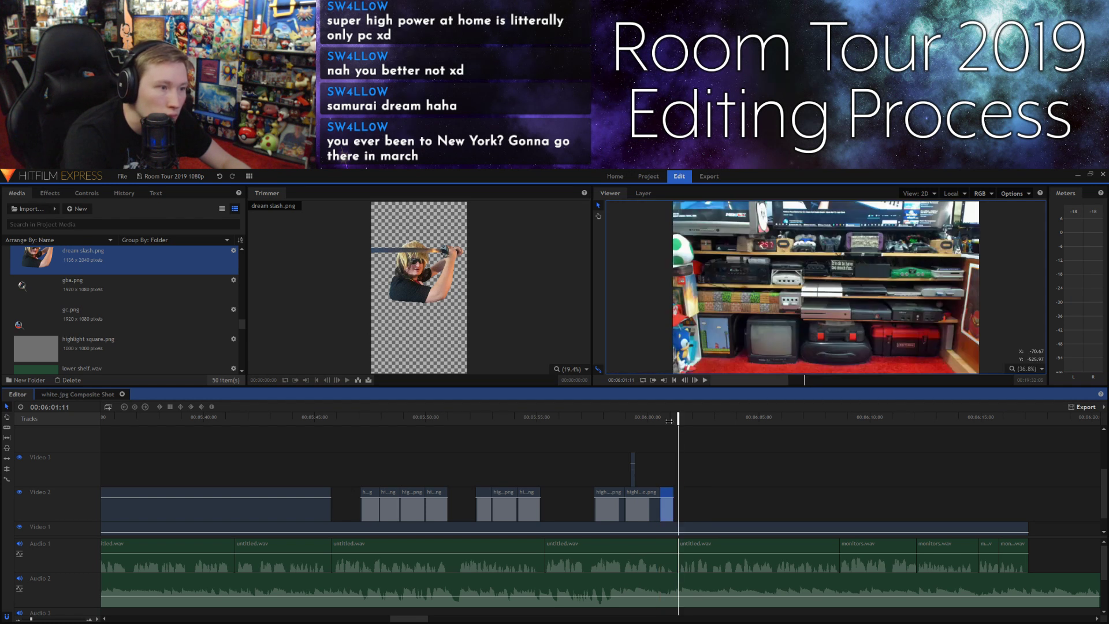
left_click(661, 421)
key("space")
left_click(655, 421)
key("space")
key("space")
left_click(689, 460)
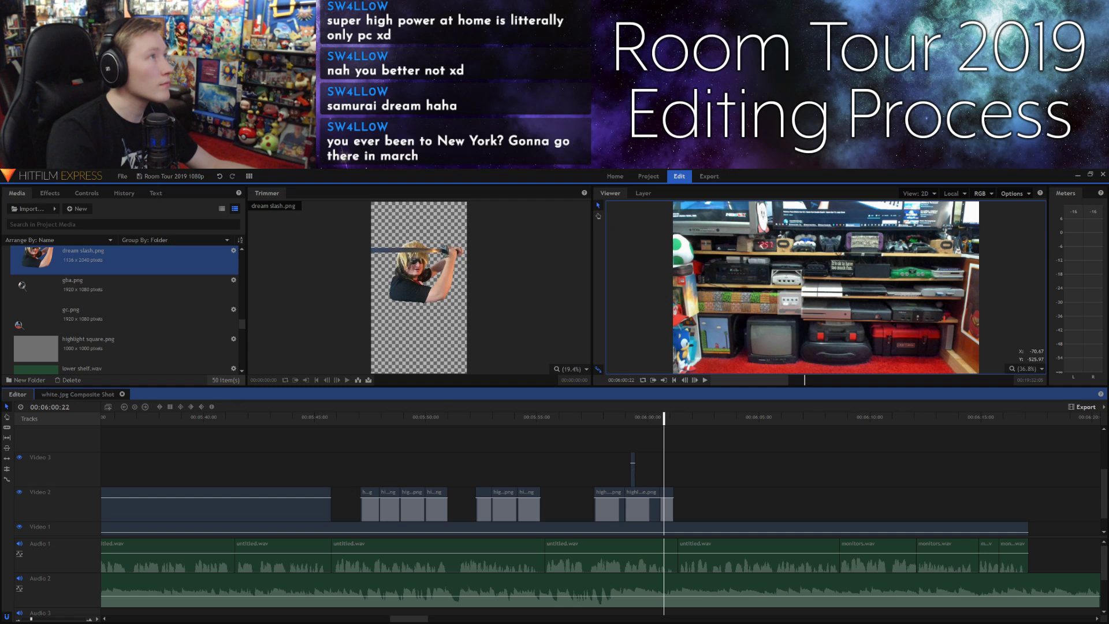
Step: Add gameboy player.wav to the project media and set its in point at 00:00:00:22 in the Trimmer, where speech begins
left_click_drag(99, 275, 99, 312)
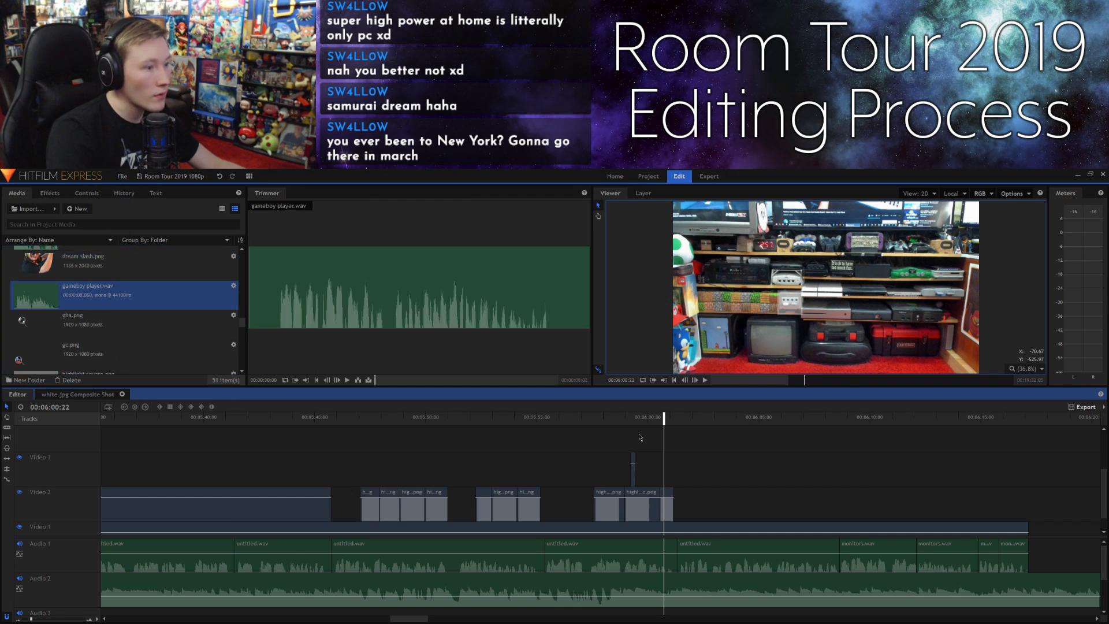
left_click_drag(654, 422, 662, 423)
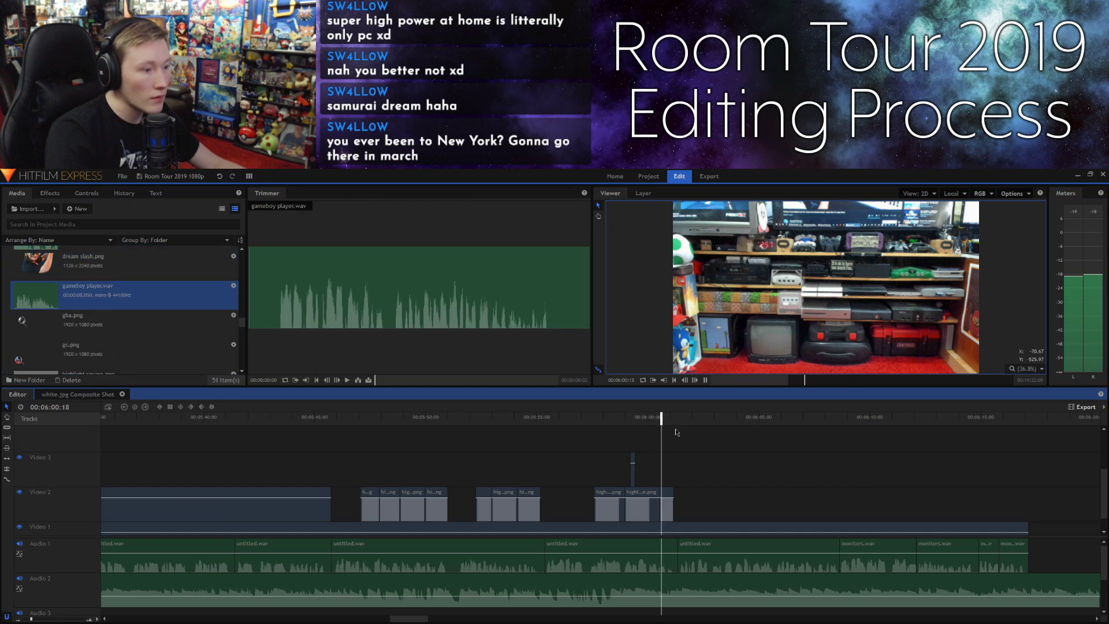
left_click(653, 420)
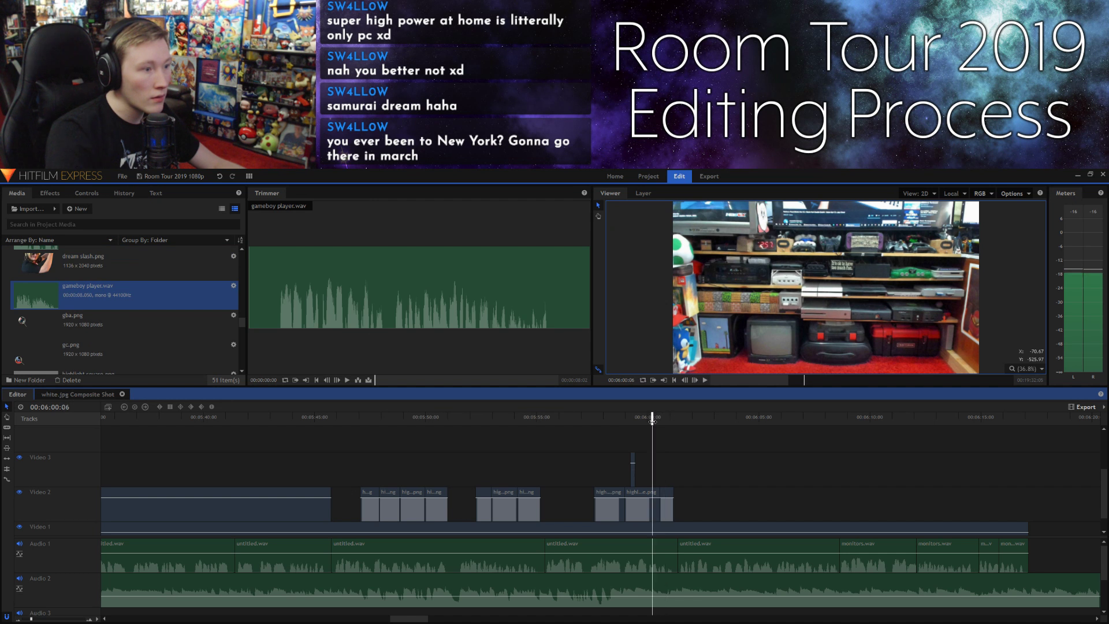
left_click_drag(93, 248, 226, 286)
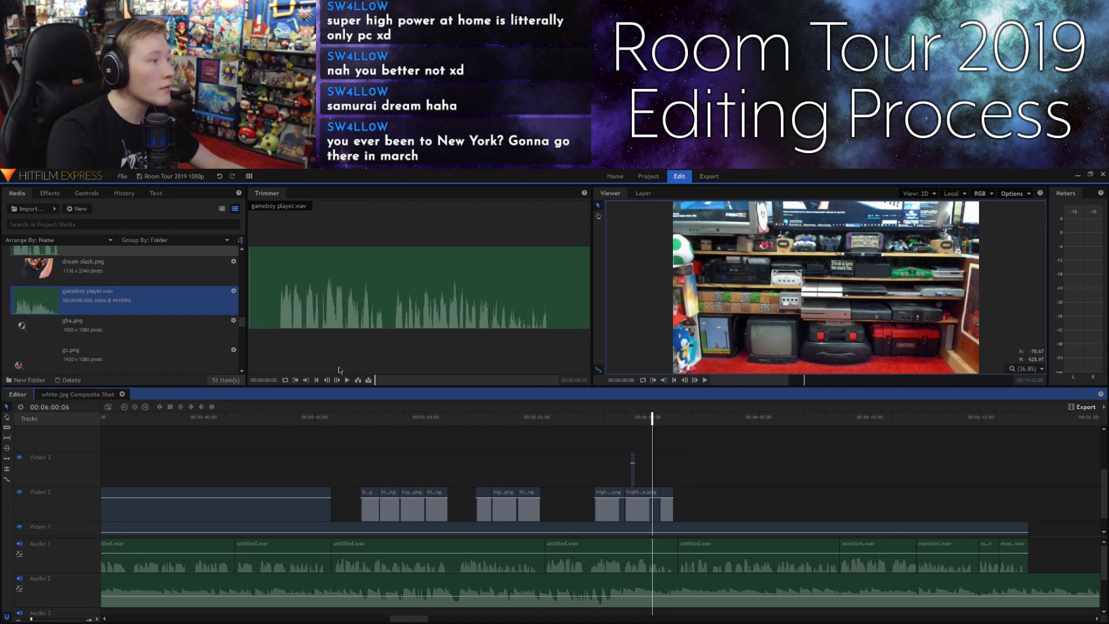
left_click(347, 380)
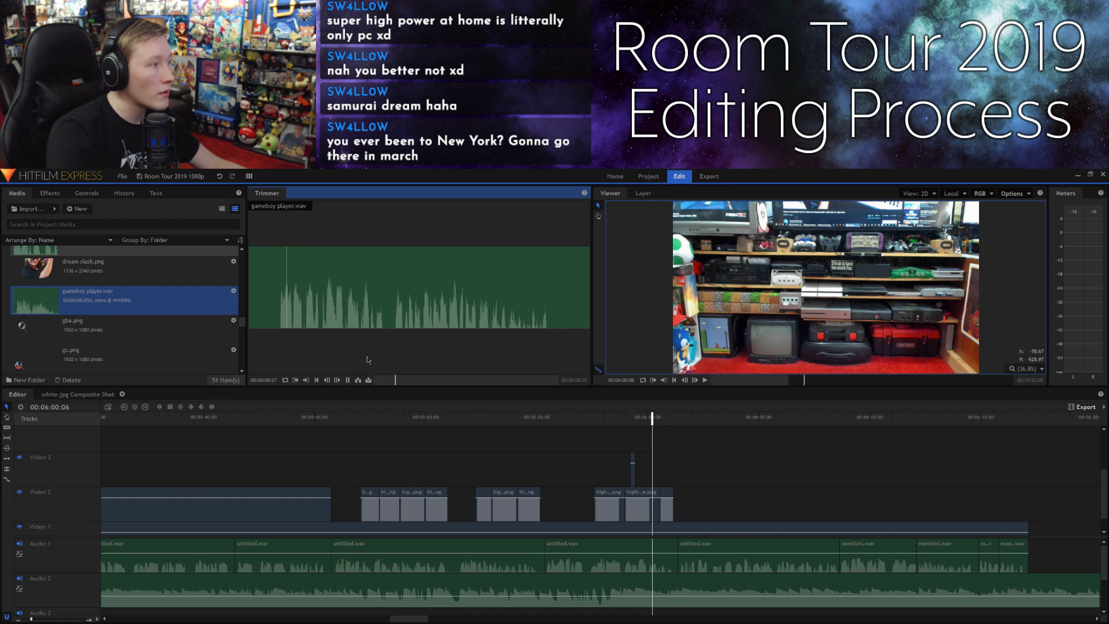
left_click_drag(389, 380, 386, 380)
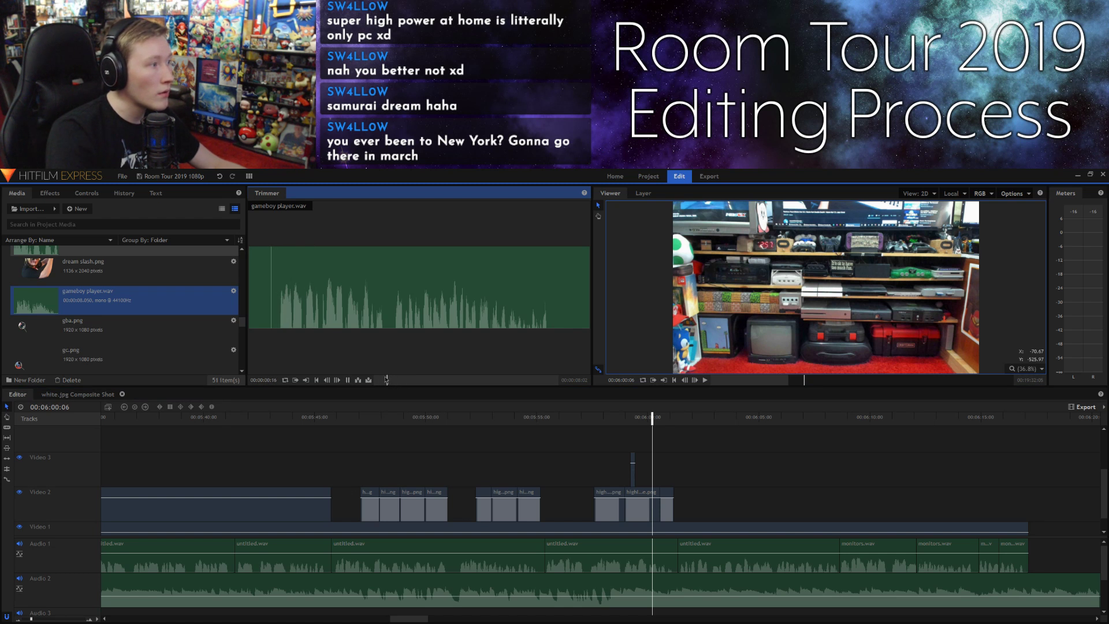
left_click(354, 379)
left_click(295, 380)
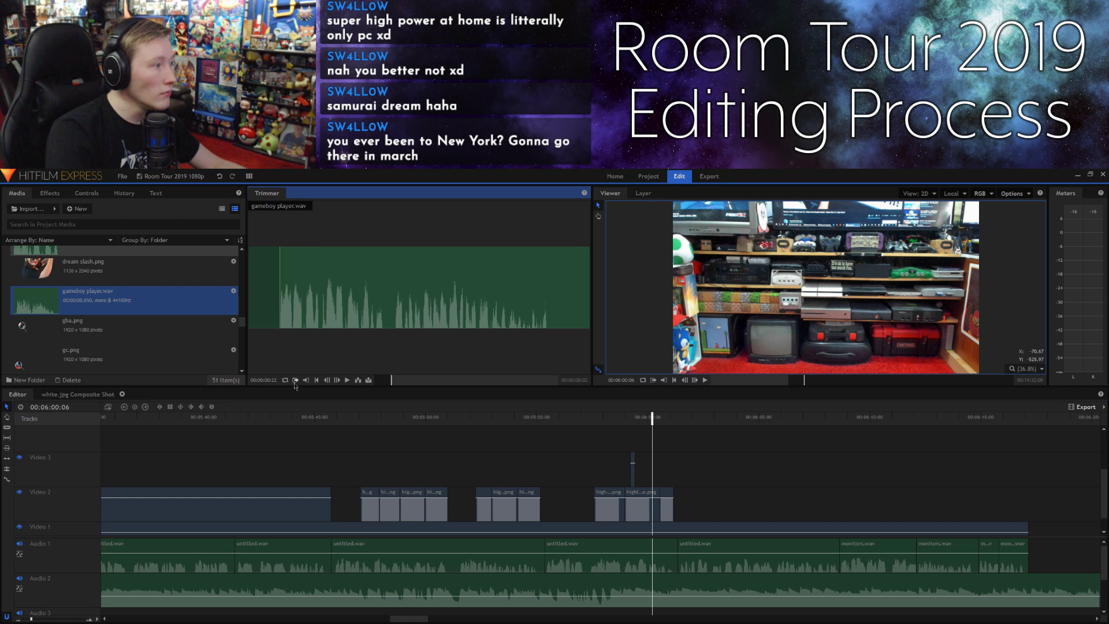
Step: Split the untitled.wav narration on Audio 1 at 00:05:59:29 and delete the short piece after the cut
left_click_drag(647, 422, 649, 421)
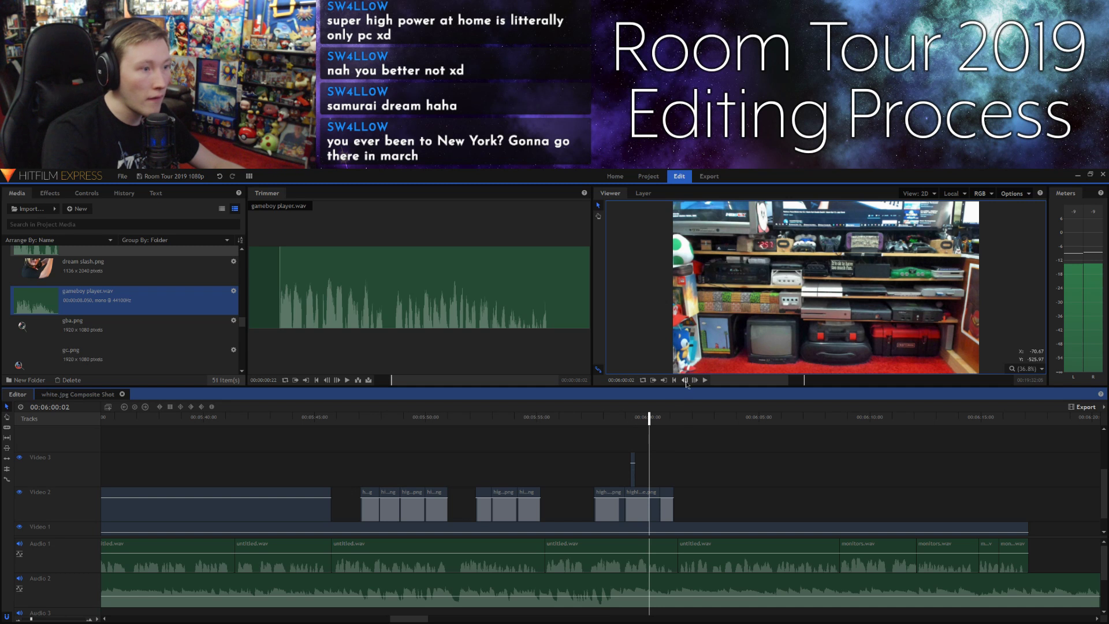
left_click(685, 380)
left_click(685, 380)
left_click(685, 381)
left_click(695, 380)
left_click(686, 380)
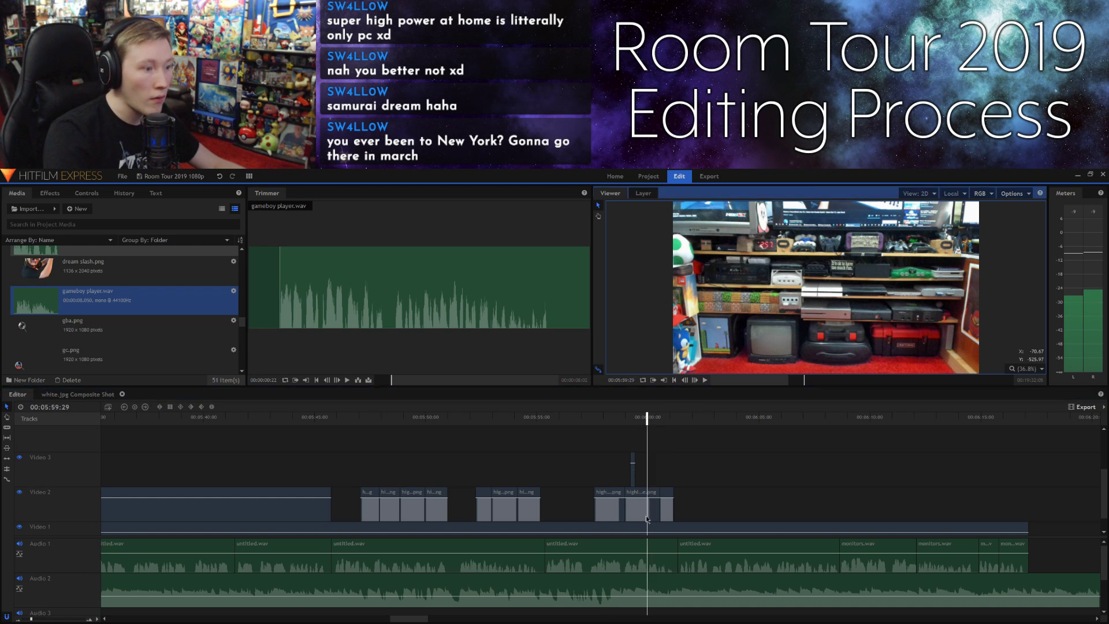
left_click(662, 552)
key("ctrl+shift+d")
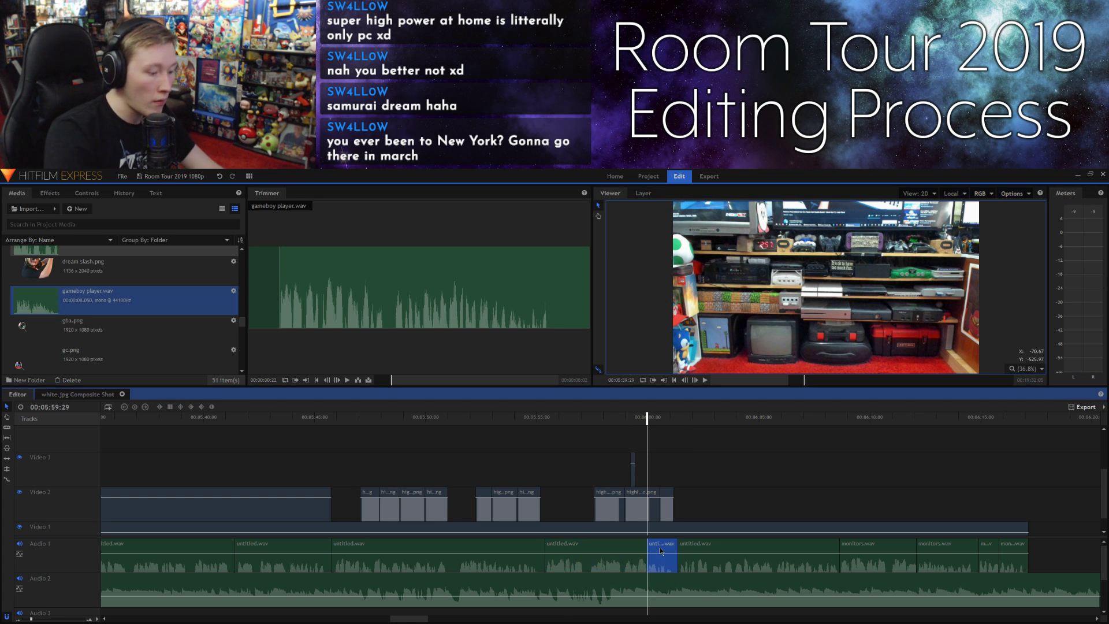
key("Delete")
Step: Shift all narration clips after the gap on Audio 1 about 3 seconds later and play the section, stopping at 00:06:01:00
left_click_drag(662, 551, 1017, 567)
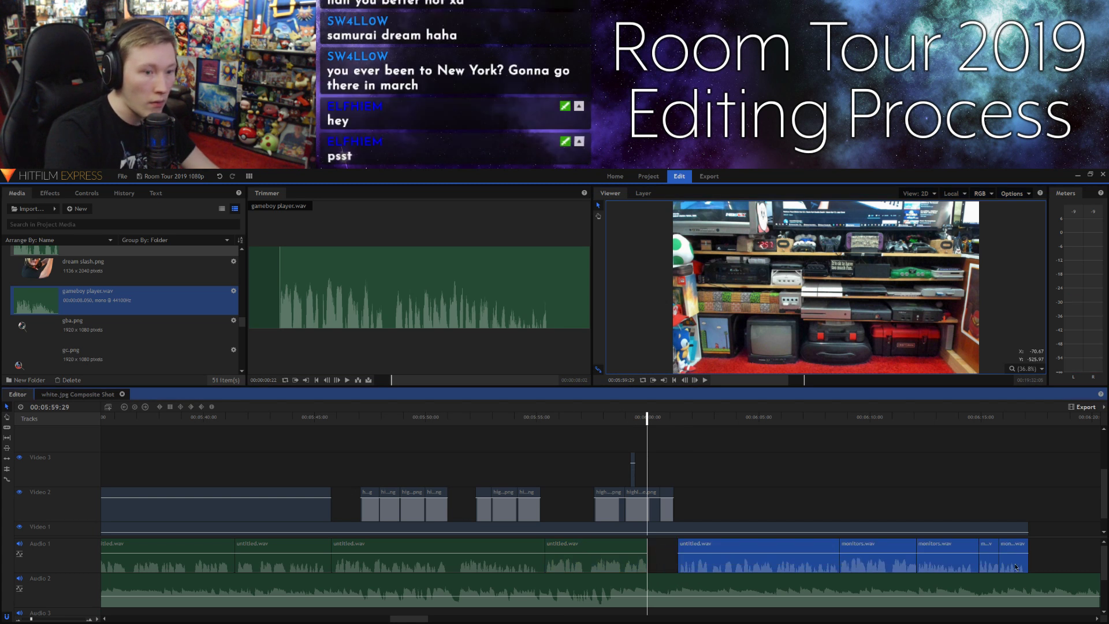
left_click_drag(873, 565, 958, 571)
left_click_drag(939, 569, 931, 554)
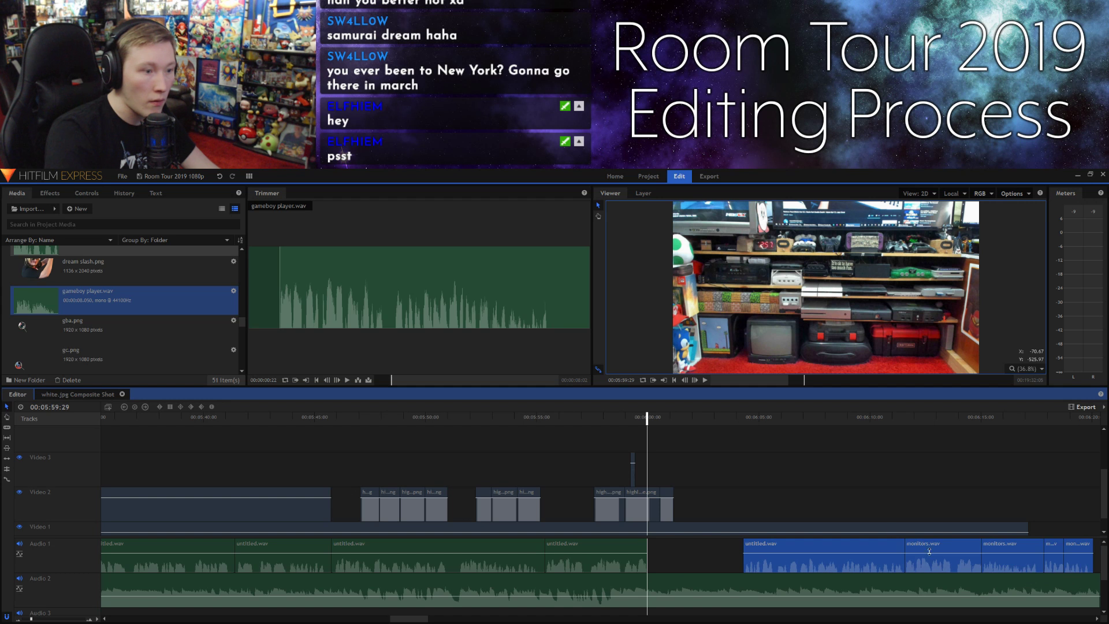
scroll(703, 513, "down", 1)
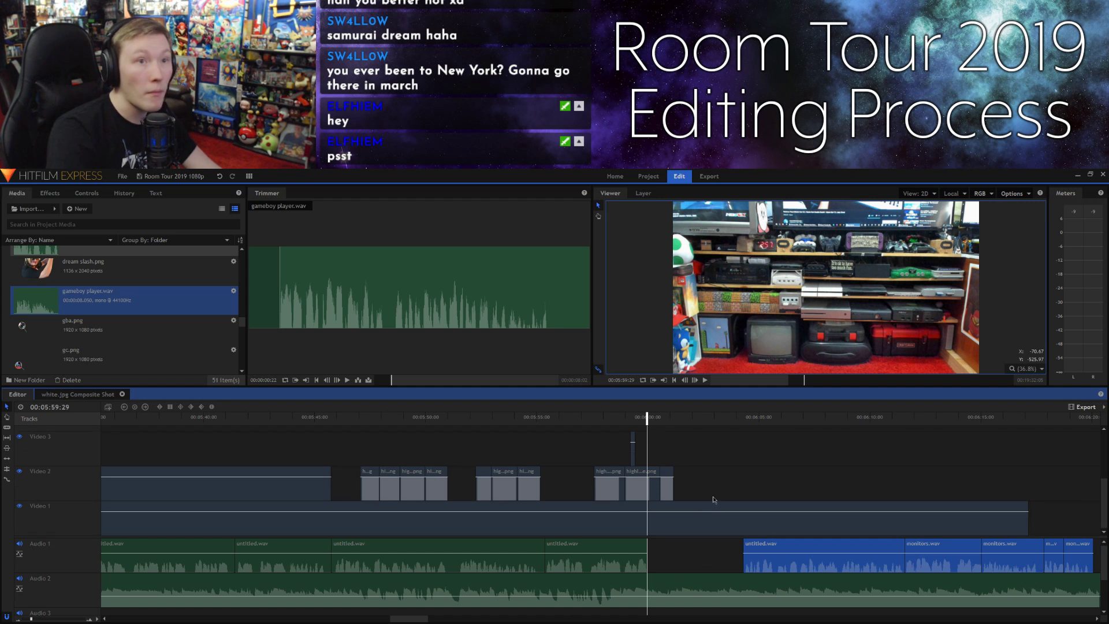
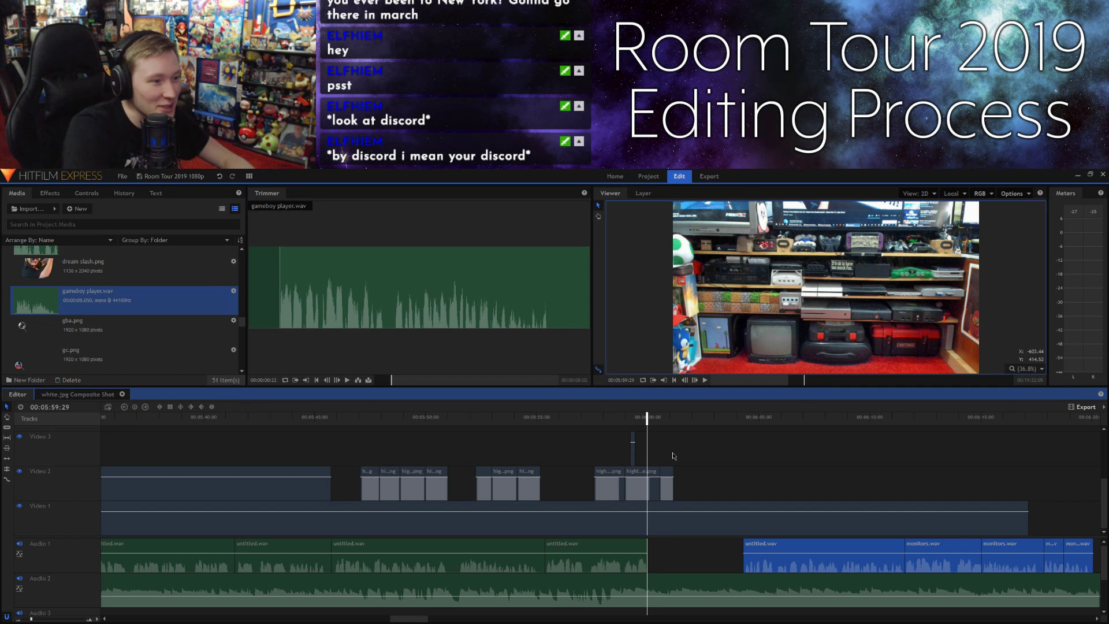
key("space")
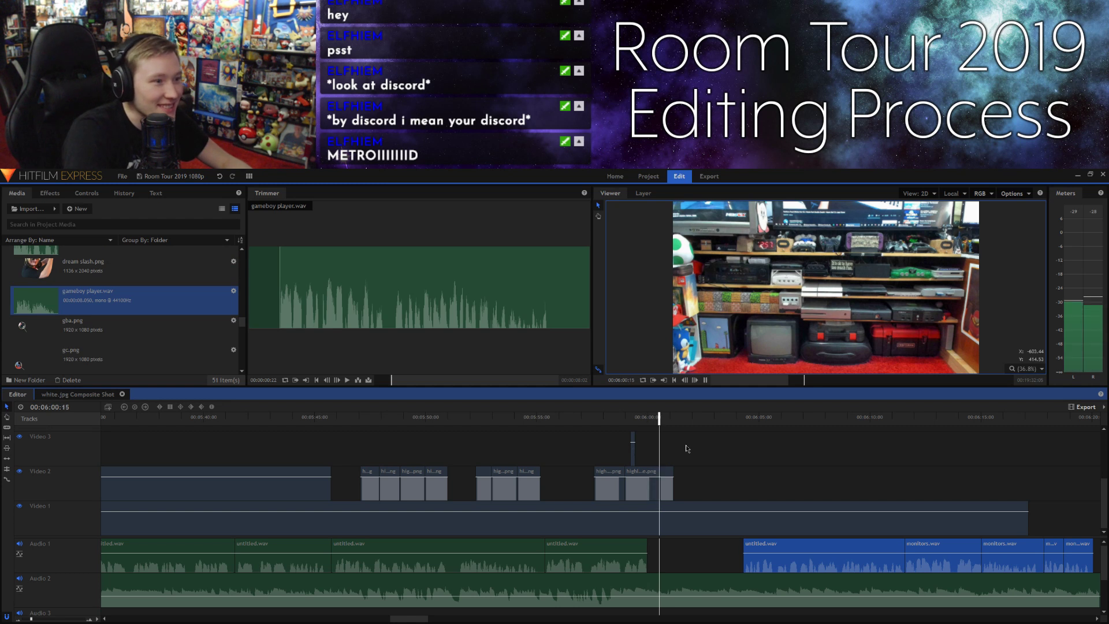
key("space")
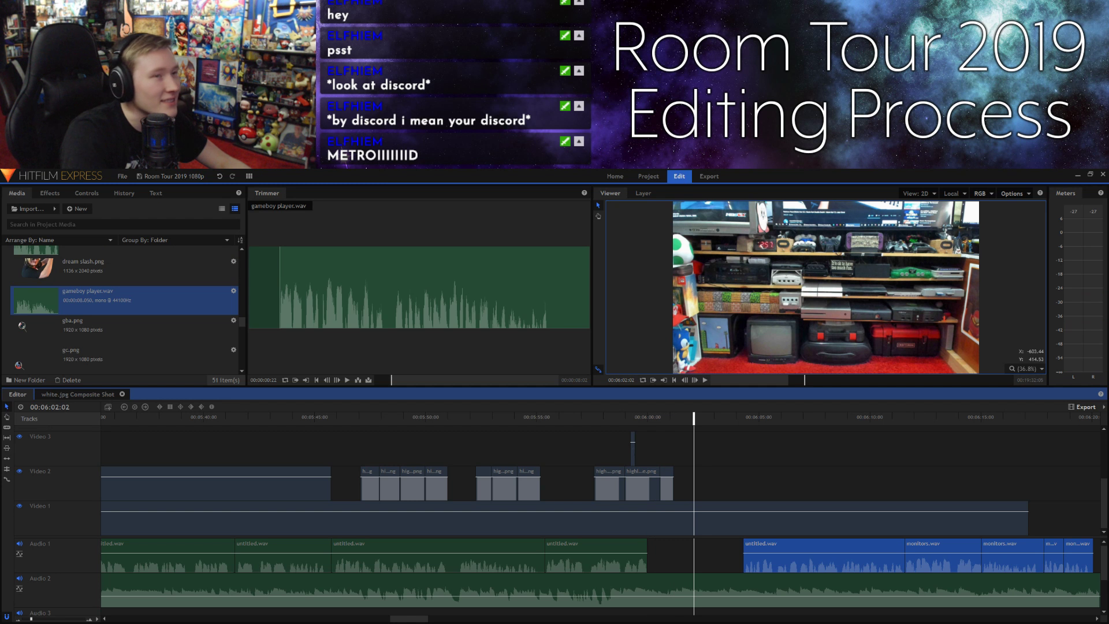
left_click(590, 417)
key("space")
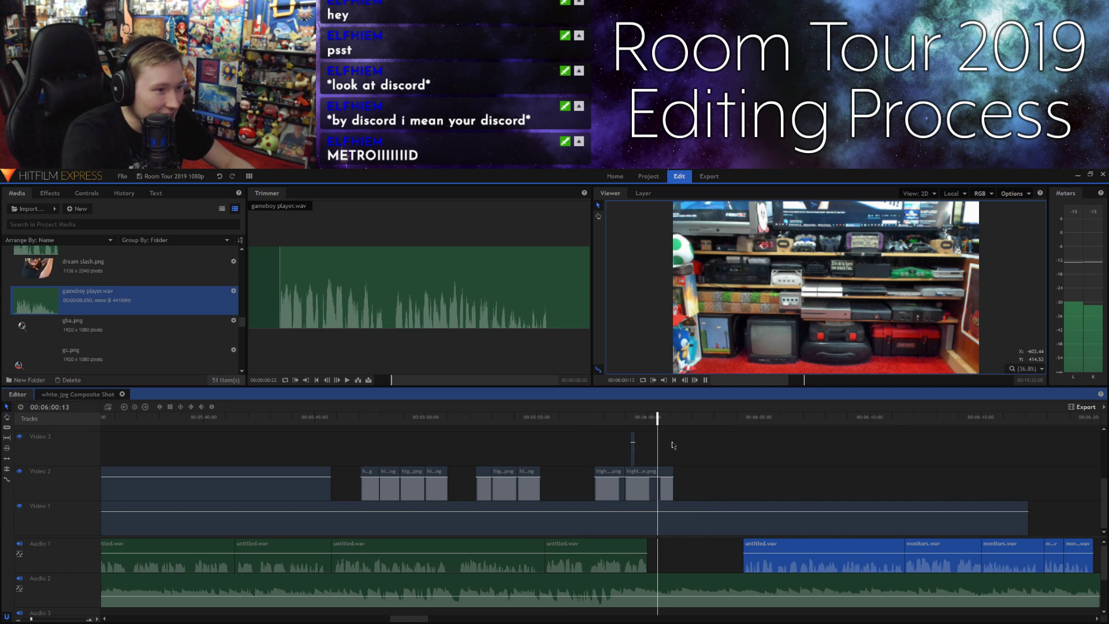
key("space")
Step: Play gameboy player.wav through in the Trimmer and set its out point at 00:00:07:03, where speech ends
left_click(373, 347)
key("space")
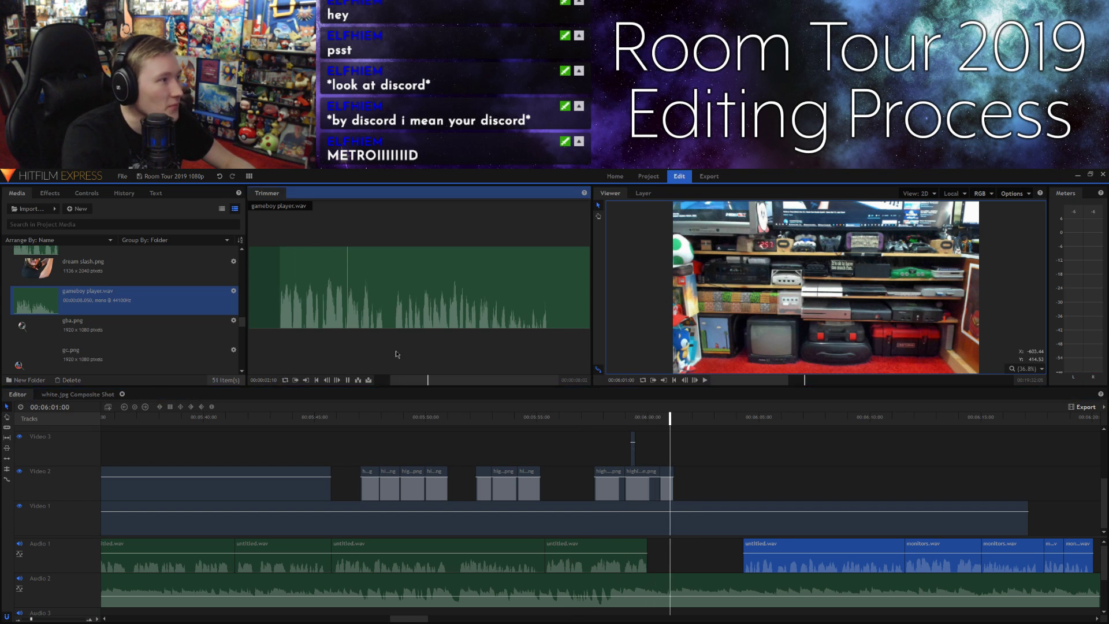
key("space")
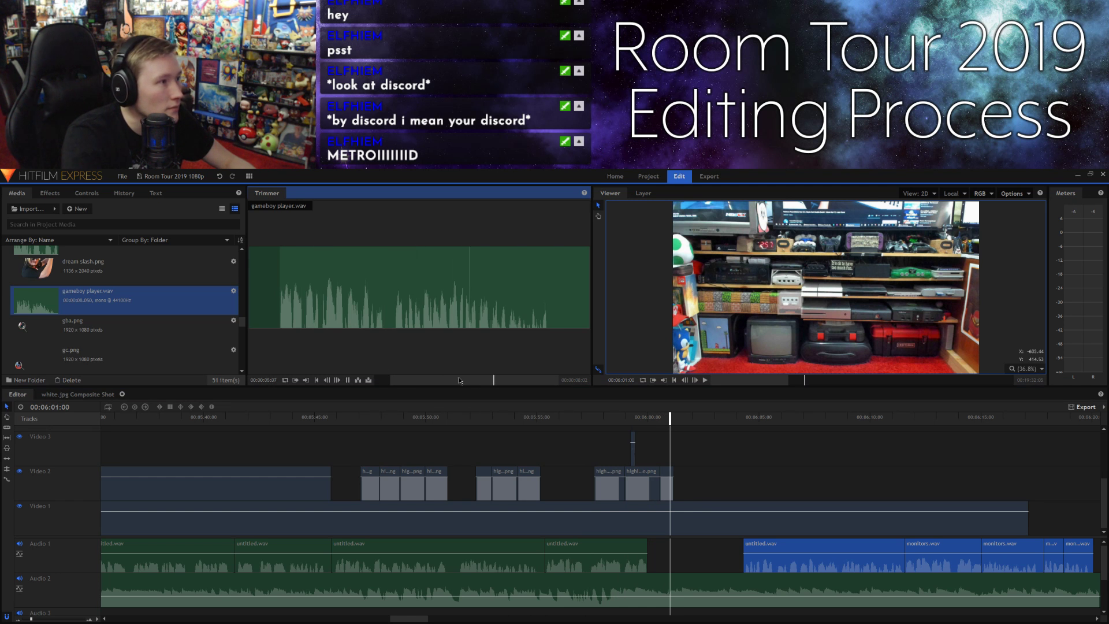
key("space")
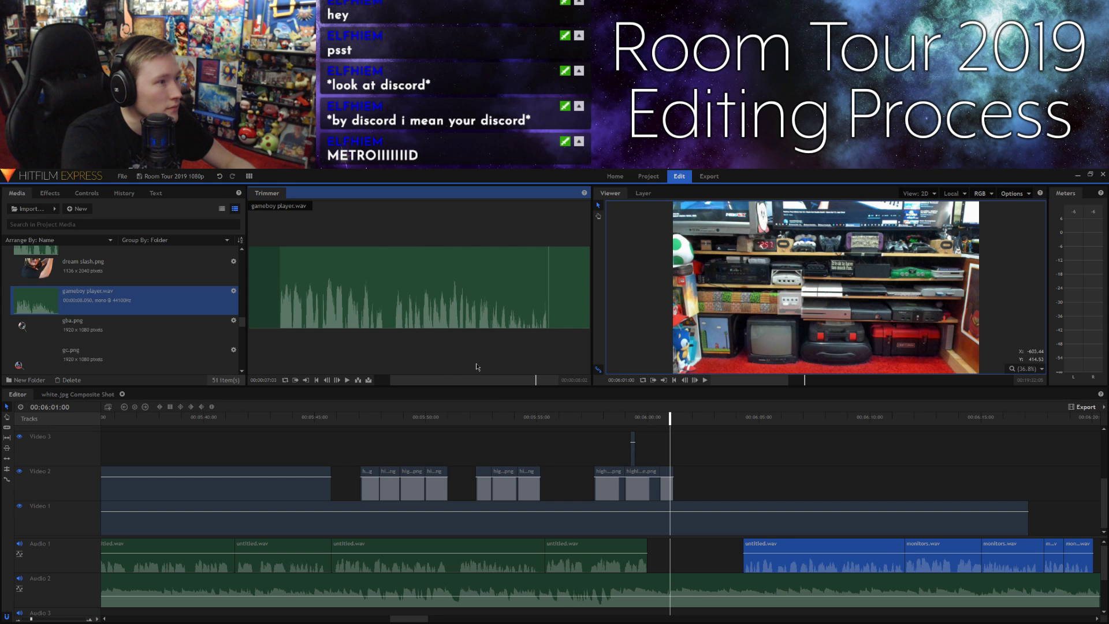
left_click_drag(401, 315, 342, 253)
scroll(500, 487, "down", 3)
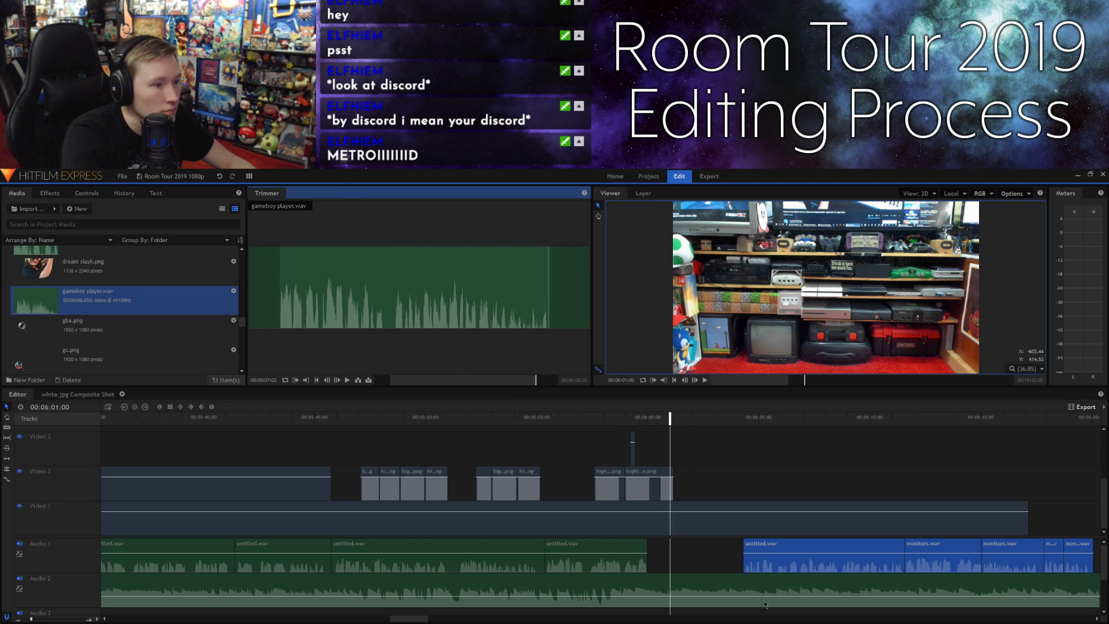
Step: Place the trimmed gameboy player.wav at the start of the Audio 1 gap and butt the following narration clips directly against its end
scroll(664, 595, "right", 5)
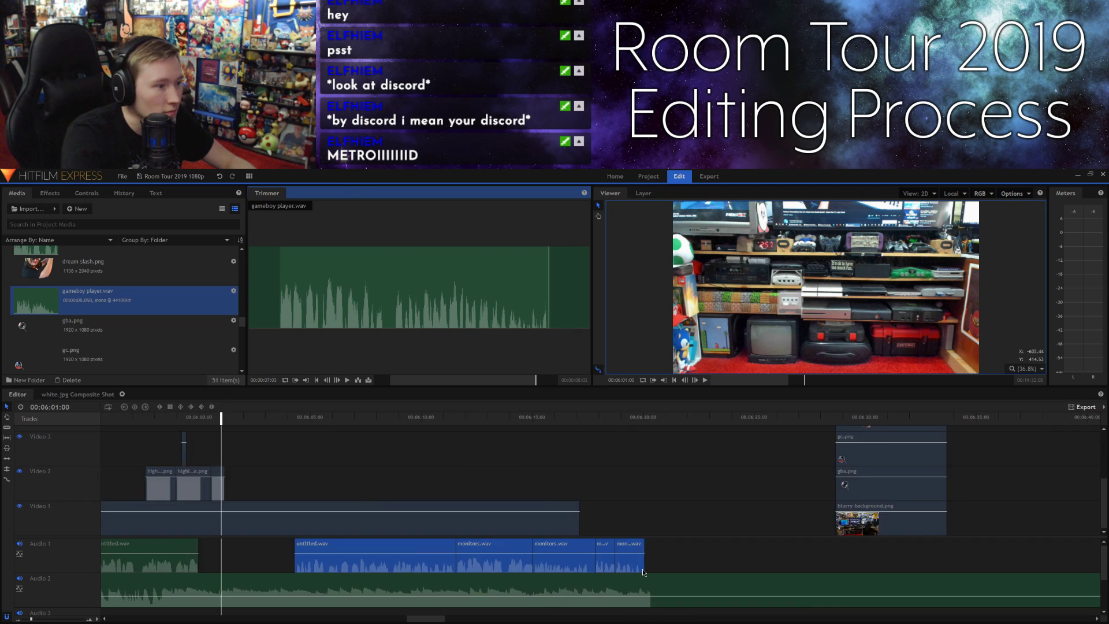
mouse_move(706, 554)
left_mouse_down()
mouse_move(321, 569)
mouse_move(451, 569)
left_mouse_up()
left_click(347, 551)
left_click_drag(322, 305, 201, 558)
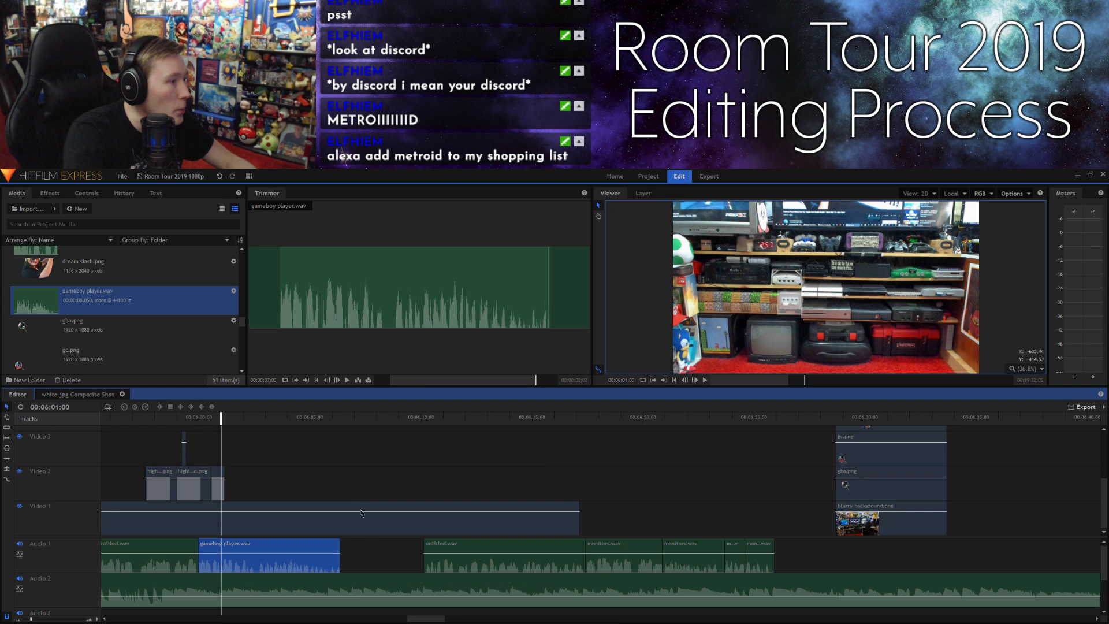
left_click_drag(379, 554, 761, 564)
left_click_drag(506, 563, 422, 564)
Step: Play the transition into gameboy player.wav and split the last highlight clip of the group on Video 2 at 00:06:00:08
left_click(192, 412)
key("space")
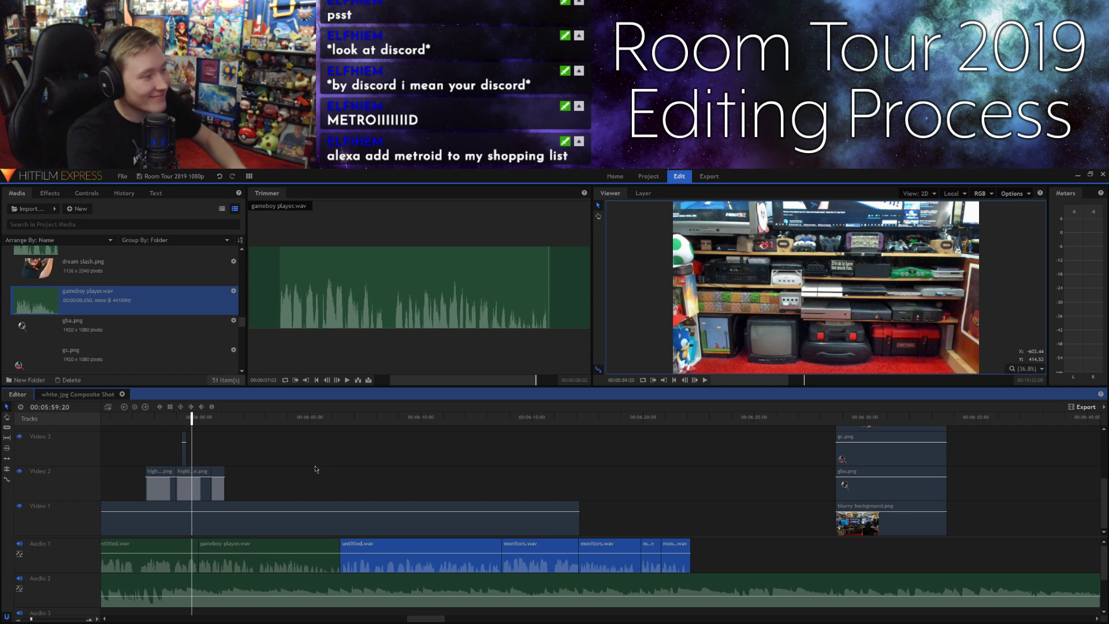
key("space")
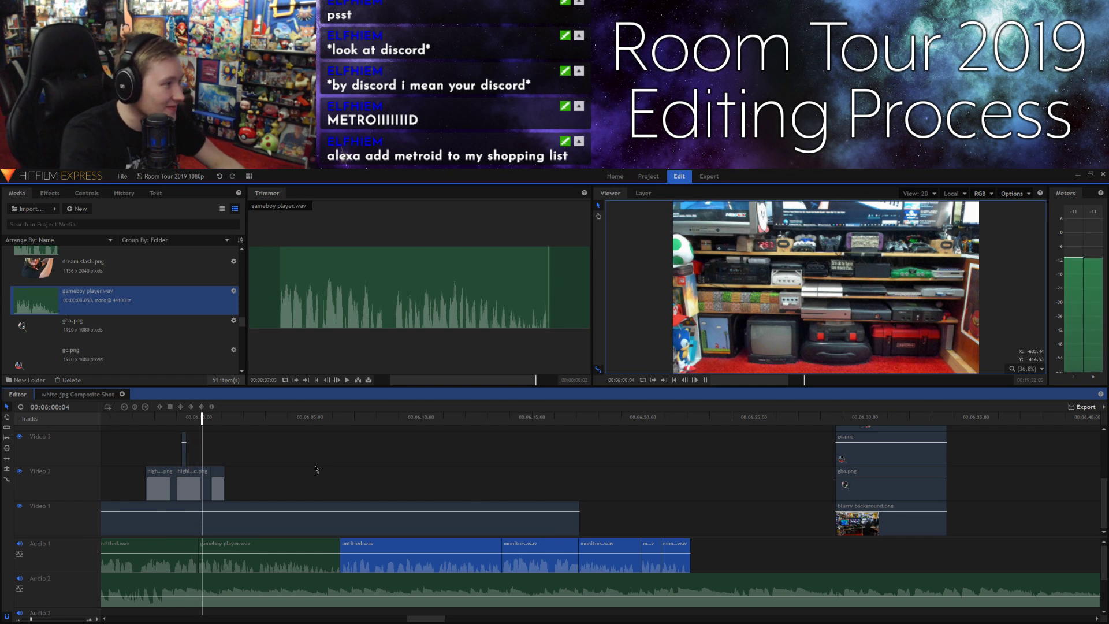
key("space")
left_click(190, 421)
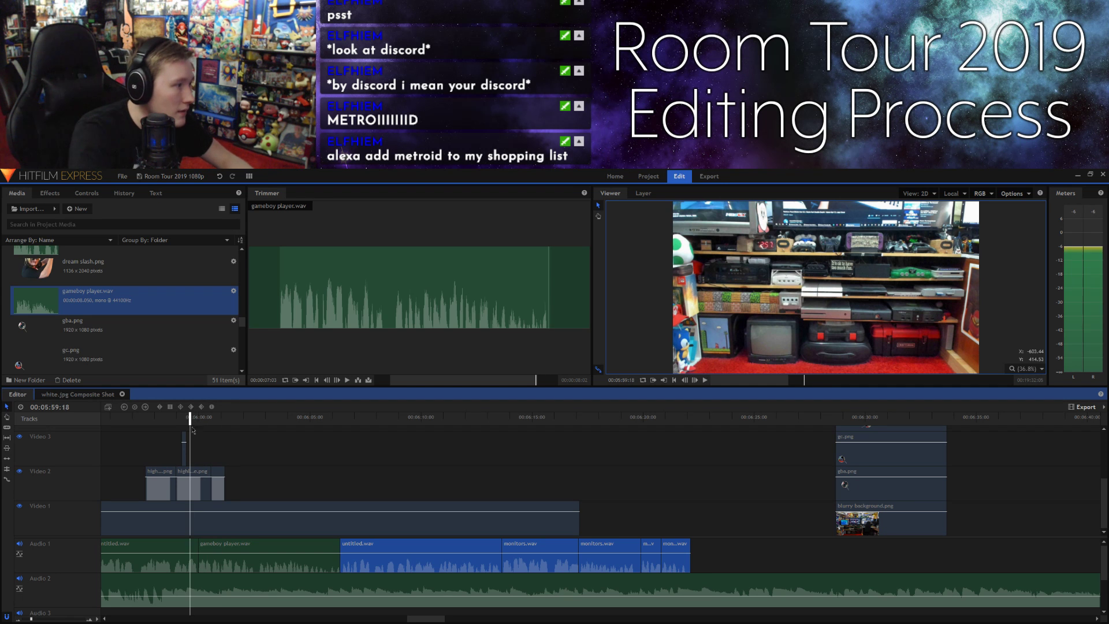
key("space")
key("space")
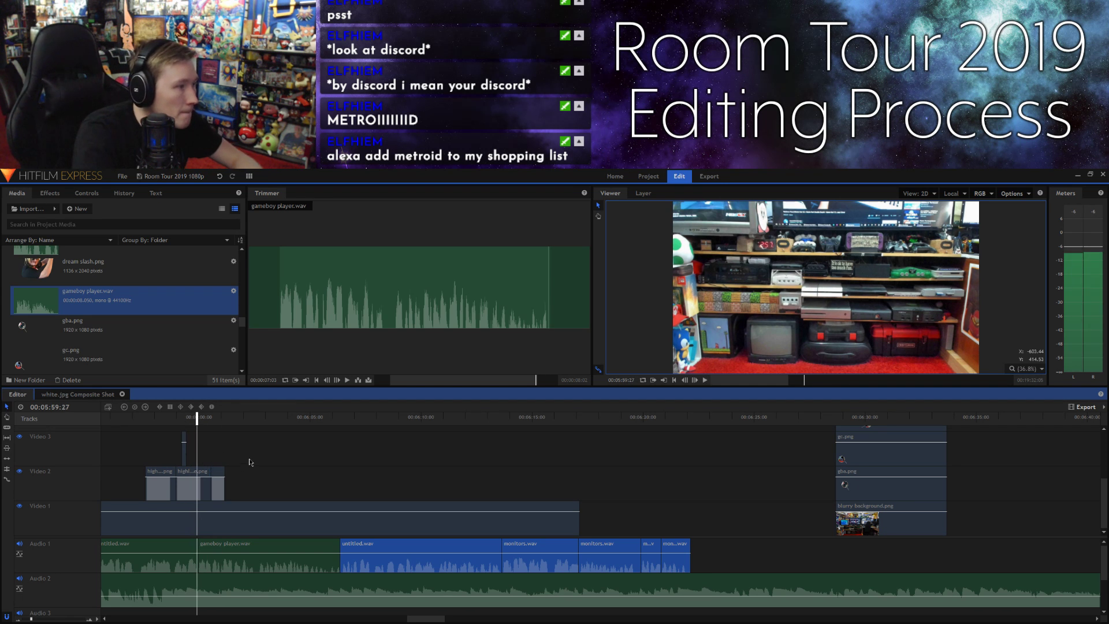
key("space")
key("space")
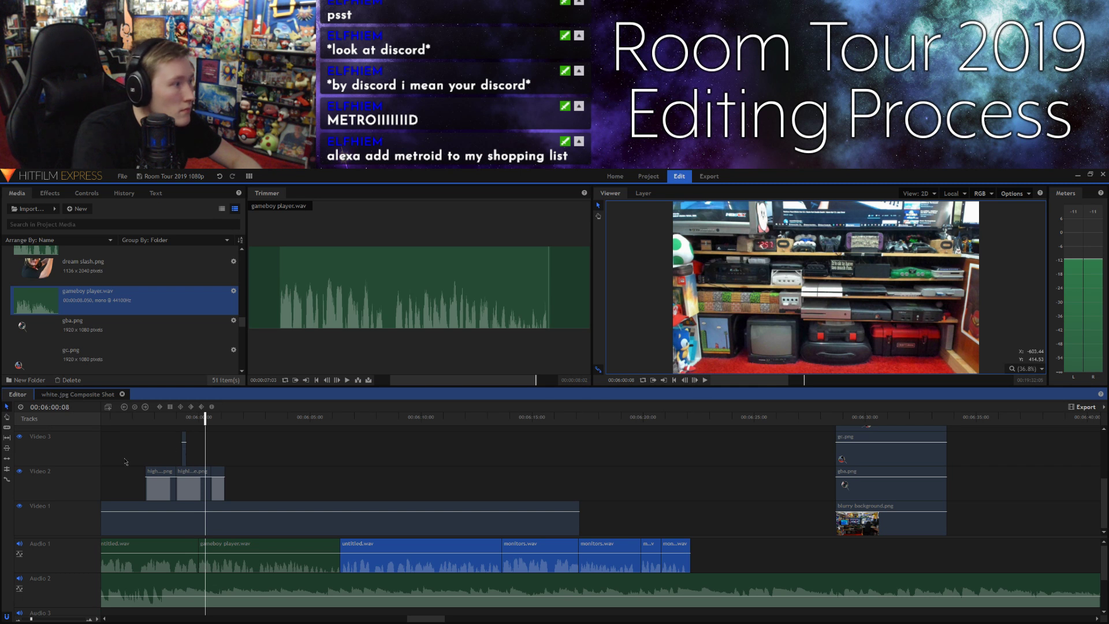
left_click(205, 474)
left_click_drag(211, 471, 205, 466)
left_click(217, 457)
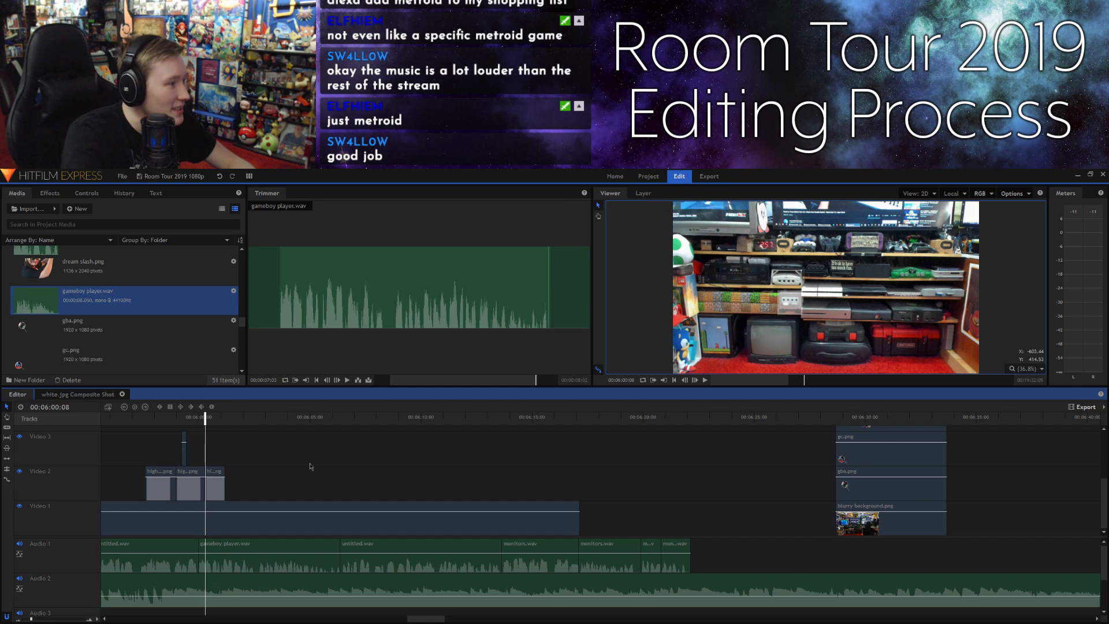
Step: Extend the split-off highlight square.png piece on Video 2 to the end of gameboy player.wav
key("space")
left_click_drag(191, 420, 219, 417)
left_click_drag(223, 477, 341, 483)
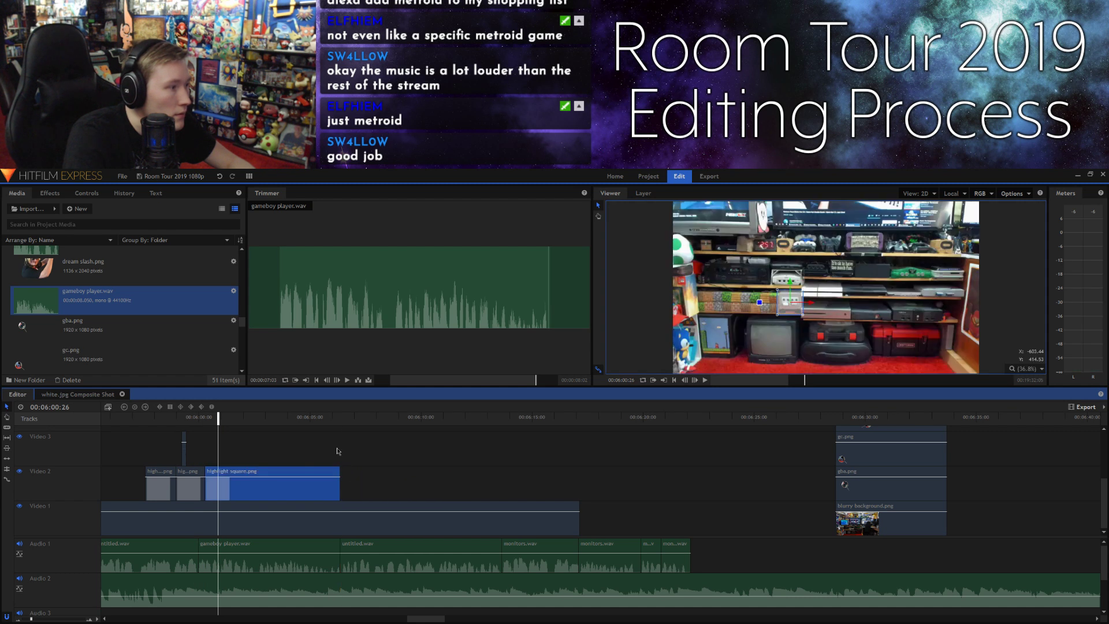
left_click(395, 453)
Step: Play on to the next console mention and place a new highlight square.png clip on Video 2 at 00:06:08:27
key("space")
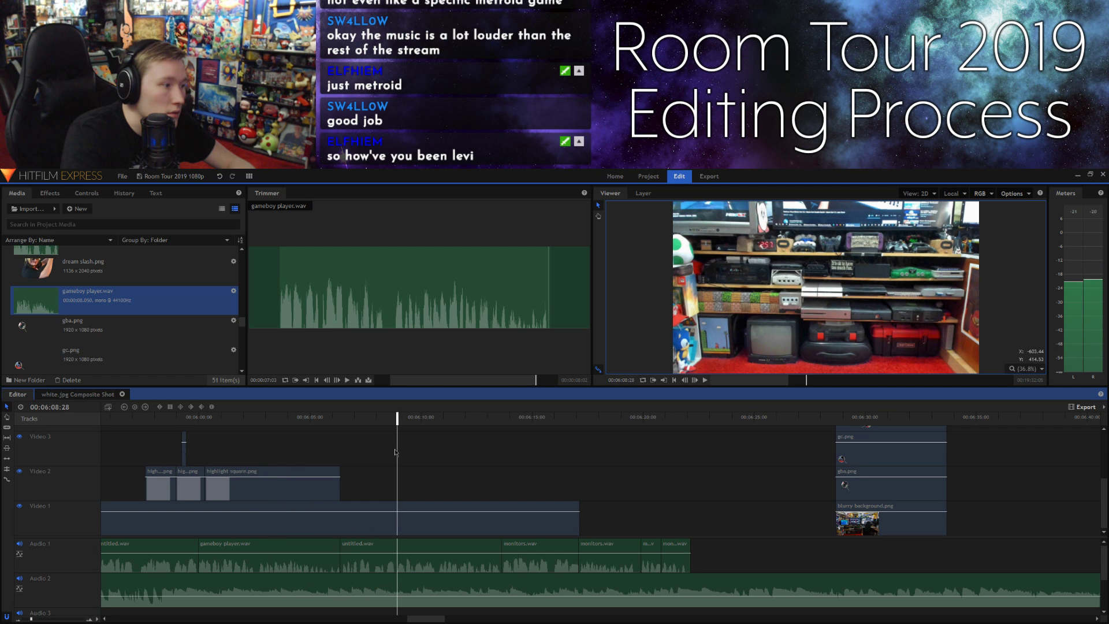
left_click(393, 424)
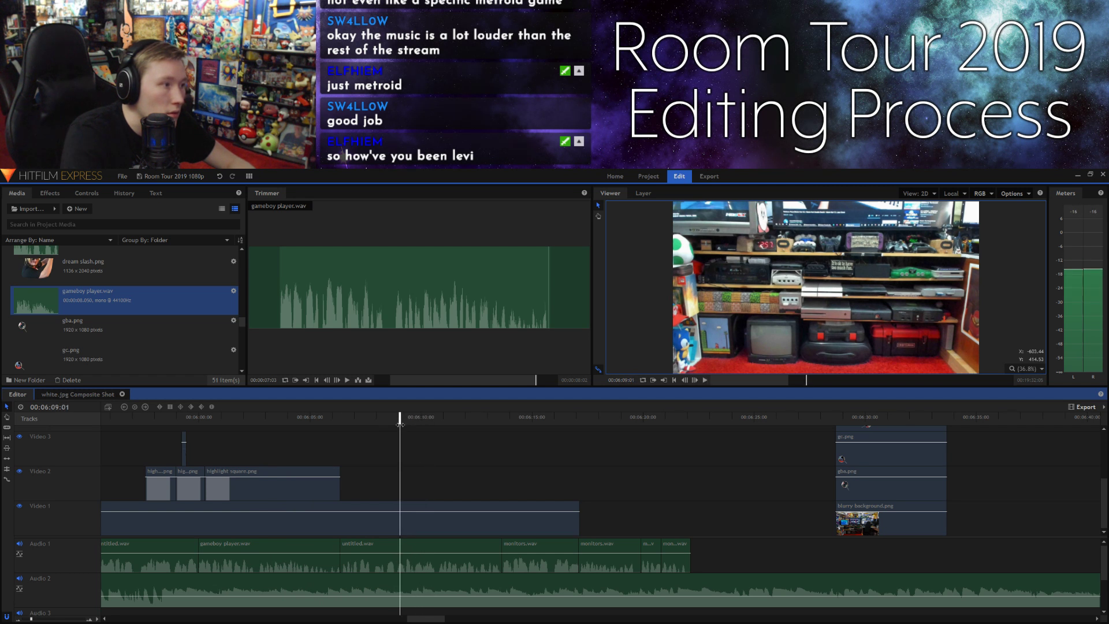
left_click_drag(399, 422, 389, 422)
key("space")
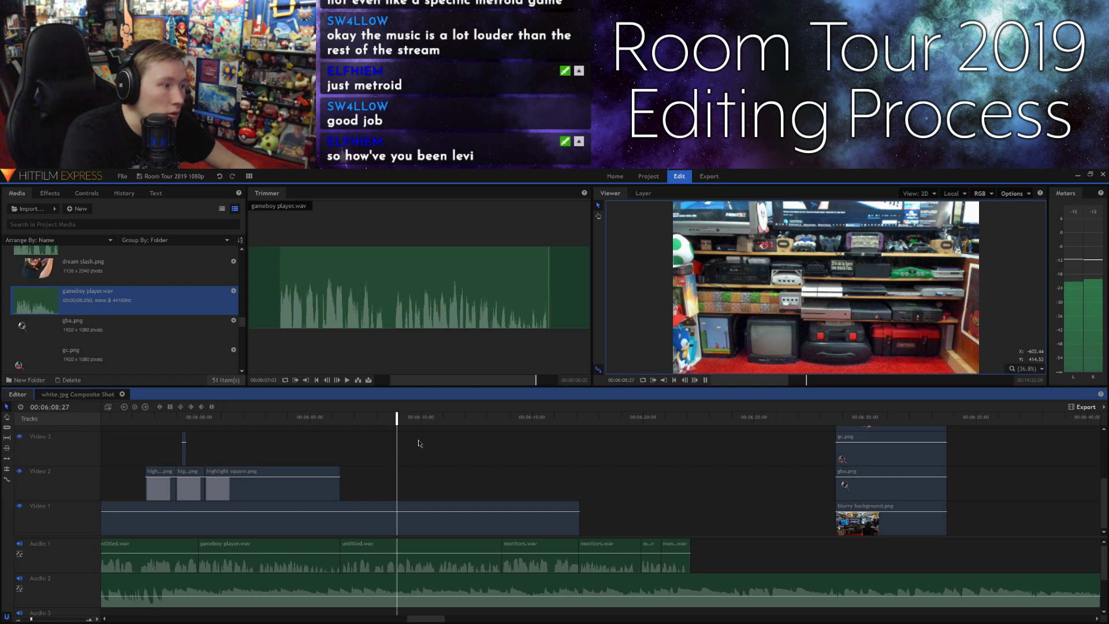
scroll(122, 334, "down", 3)
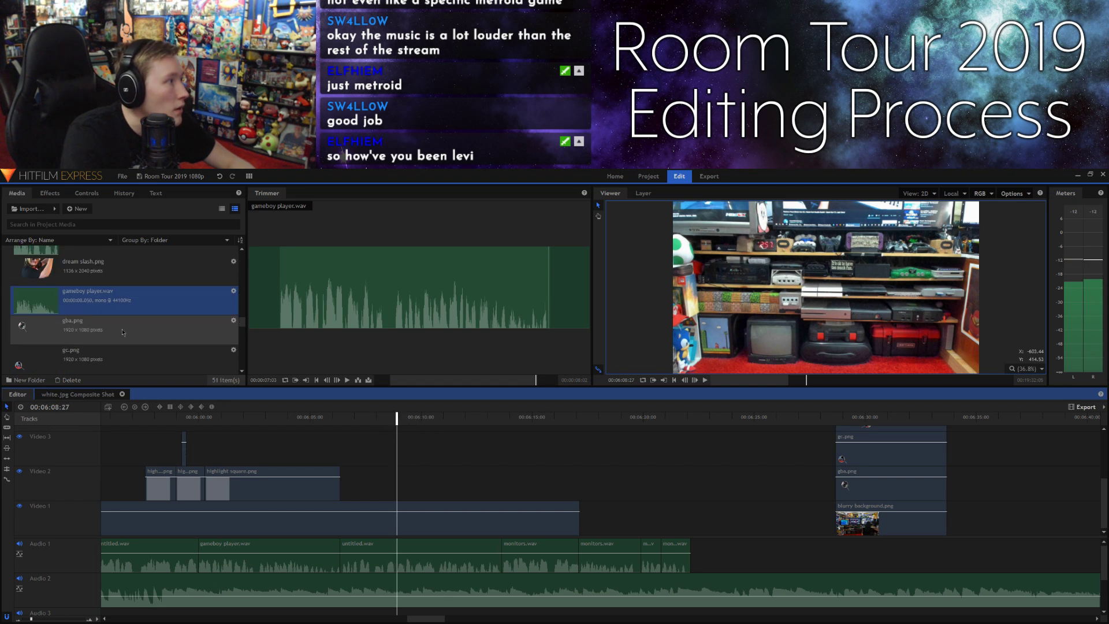
left_click(114, 309)
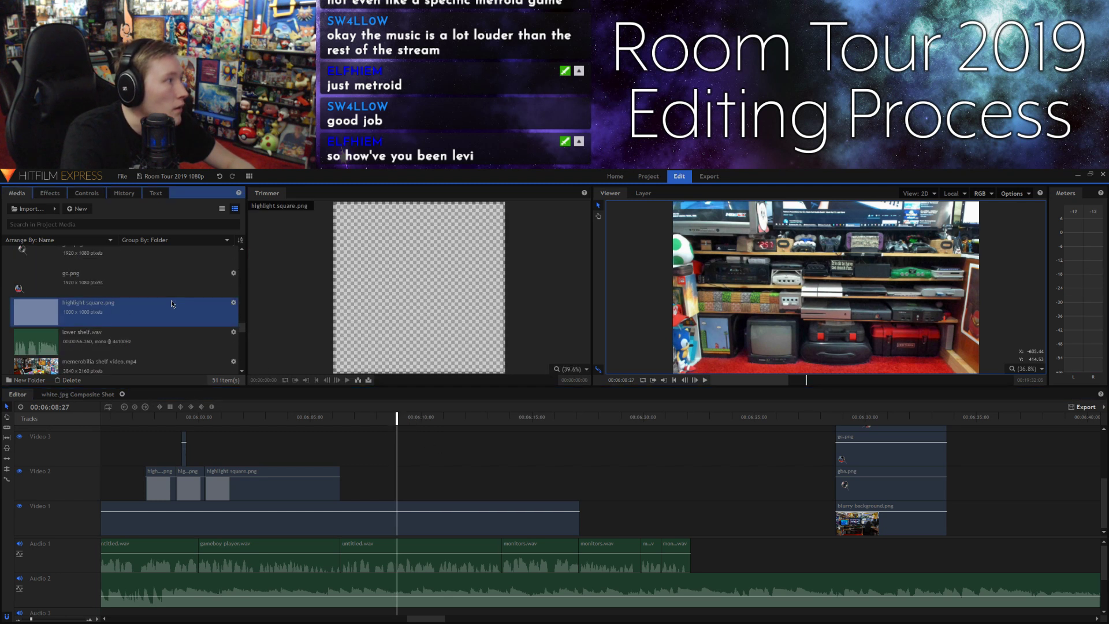
left_click(416, 299)
left_click_drag(416, 299, 404, 490)
Step: Resize the new highlight square so it covers the stacked consoles at the left end of the upper console shelf
left_click_drag(746, 369, 704, 287)
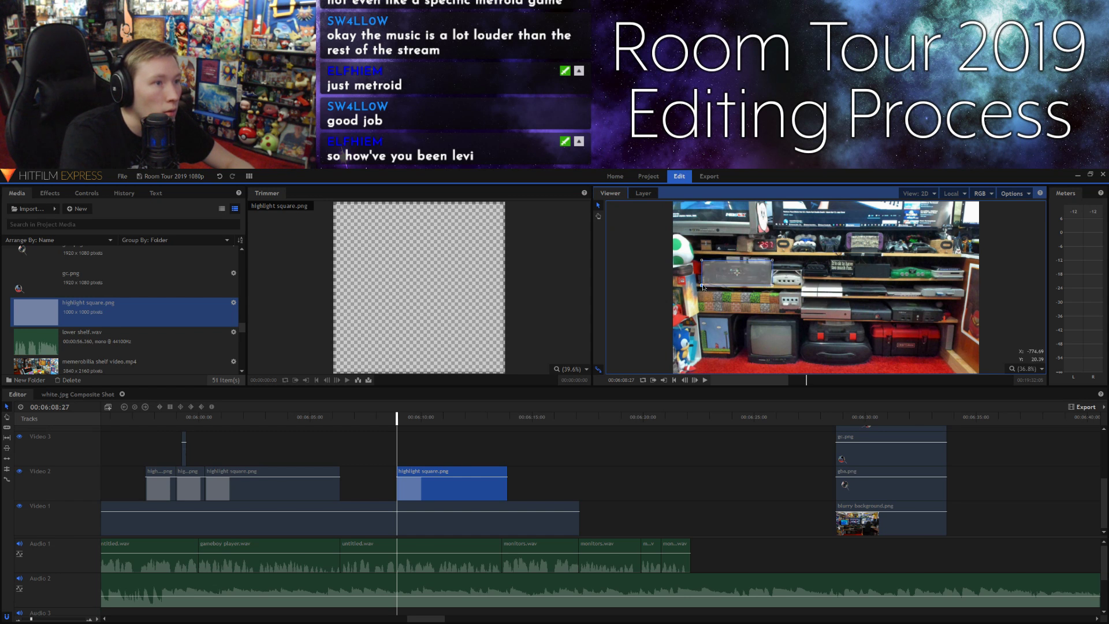
left_click(727, 486)
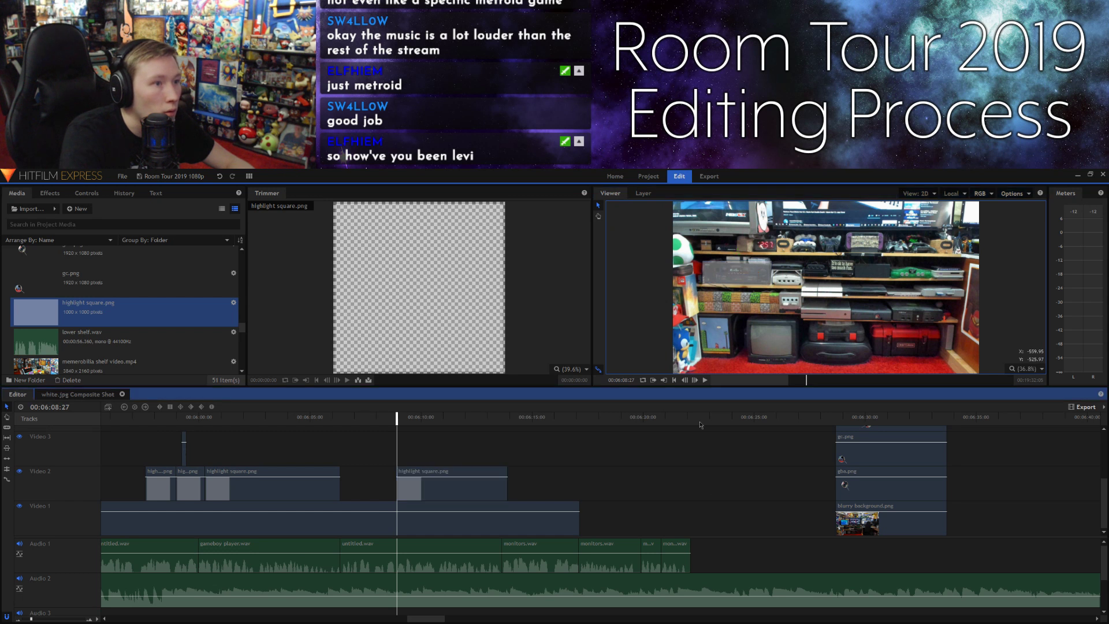
left_click(713, 275)
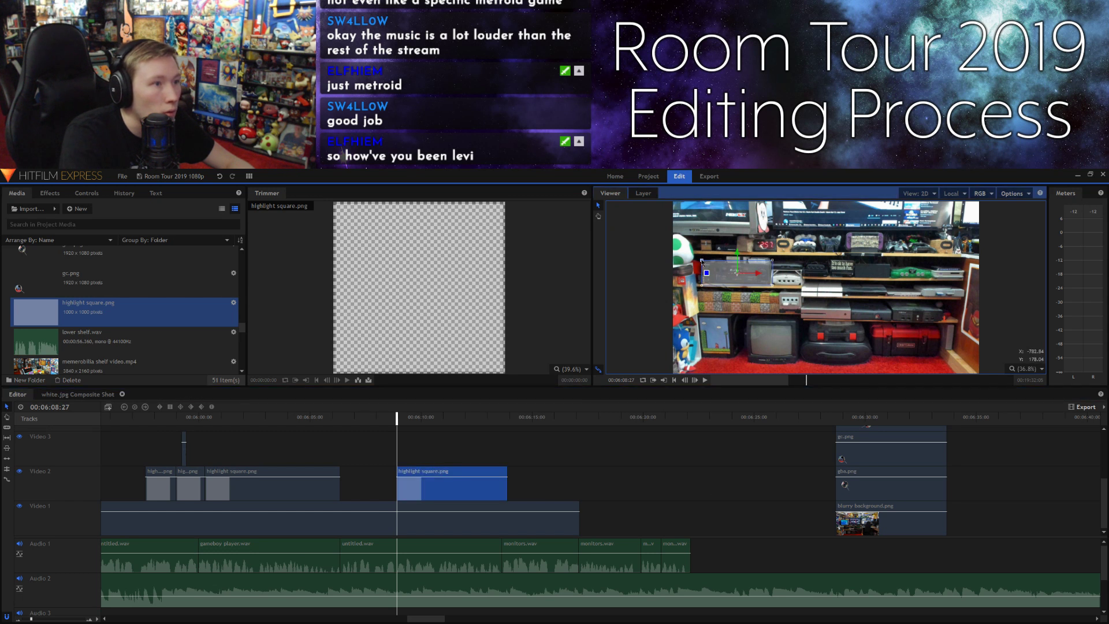
left_click_drag(702, 262, 702, 263)
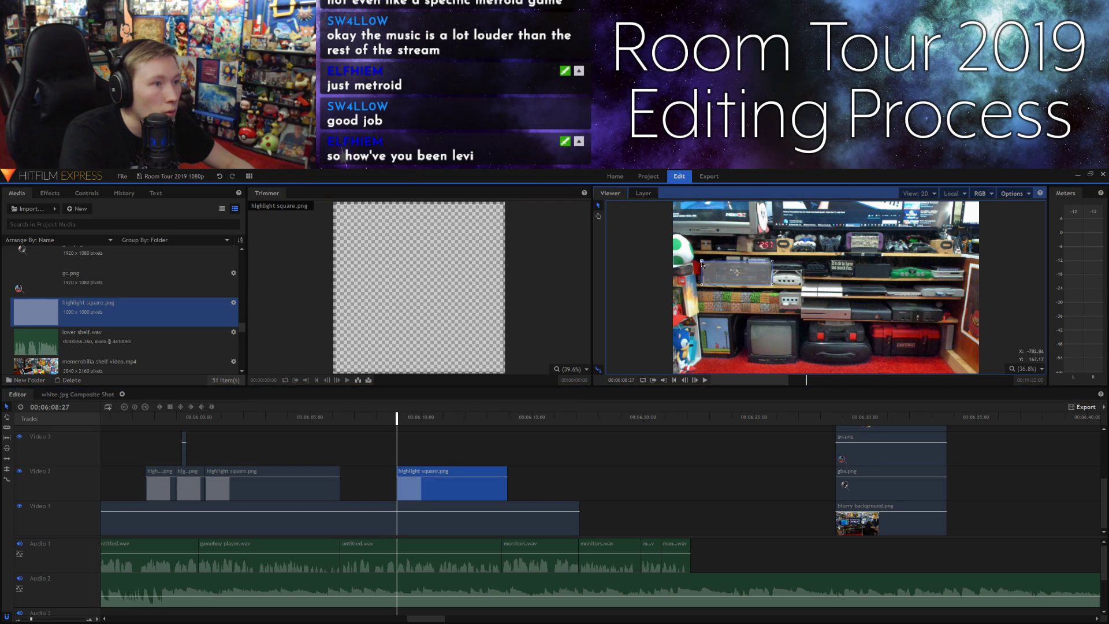
left_click(680, 484)
Step: Play the new highlight section, split the clip at 00:06:11:21 and shorten its second piece
key("space")
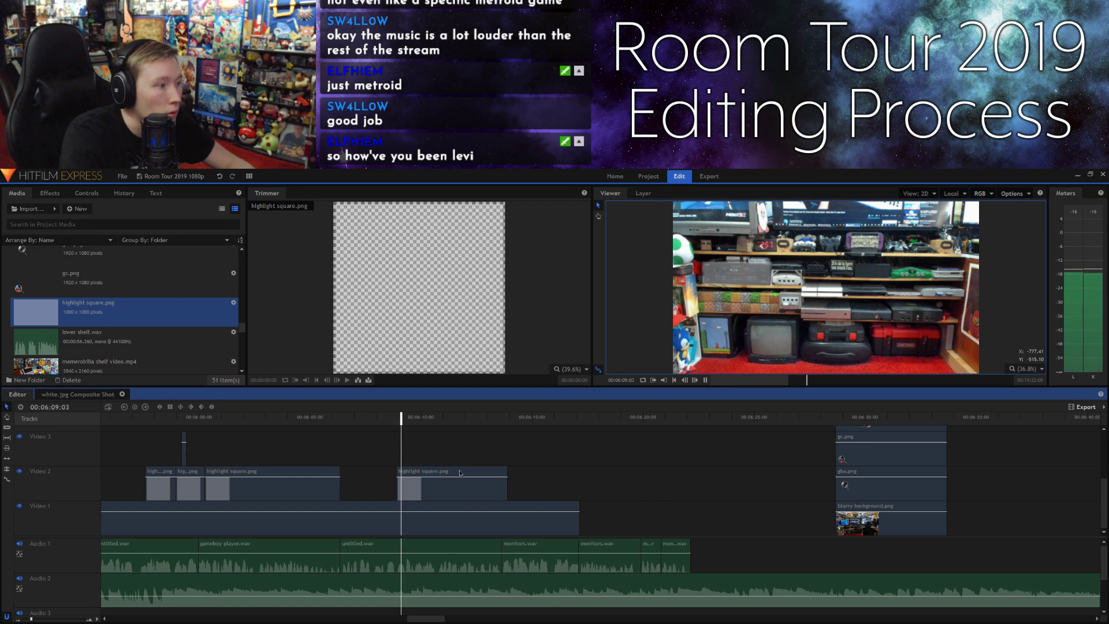
key("space")
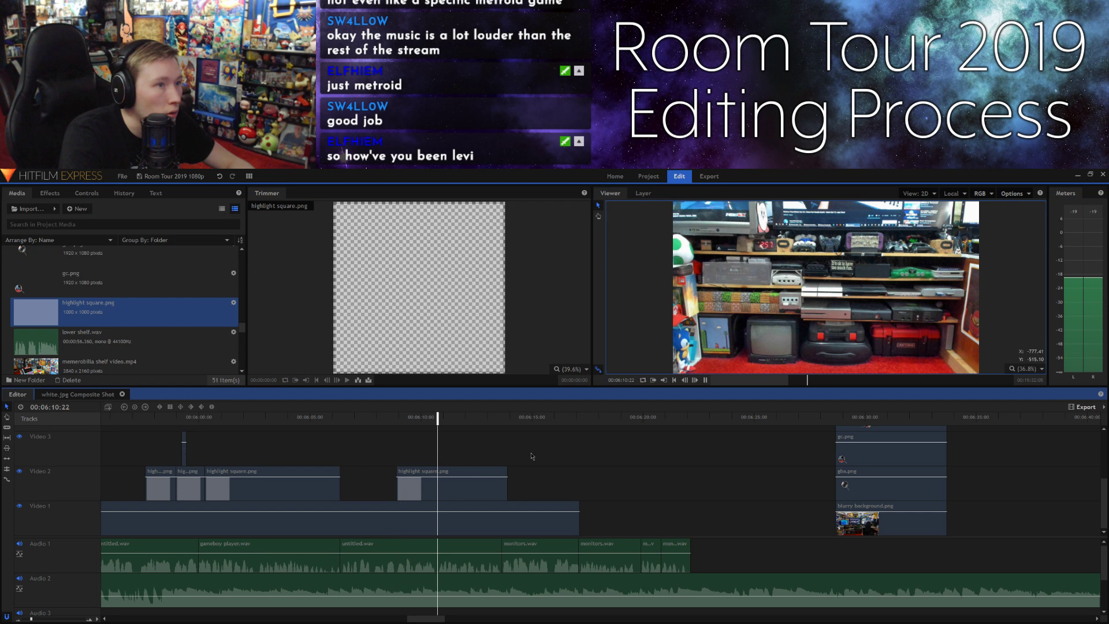
key("space")
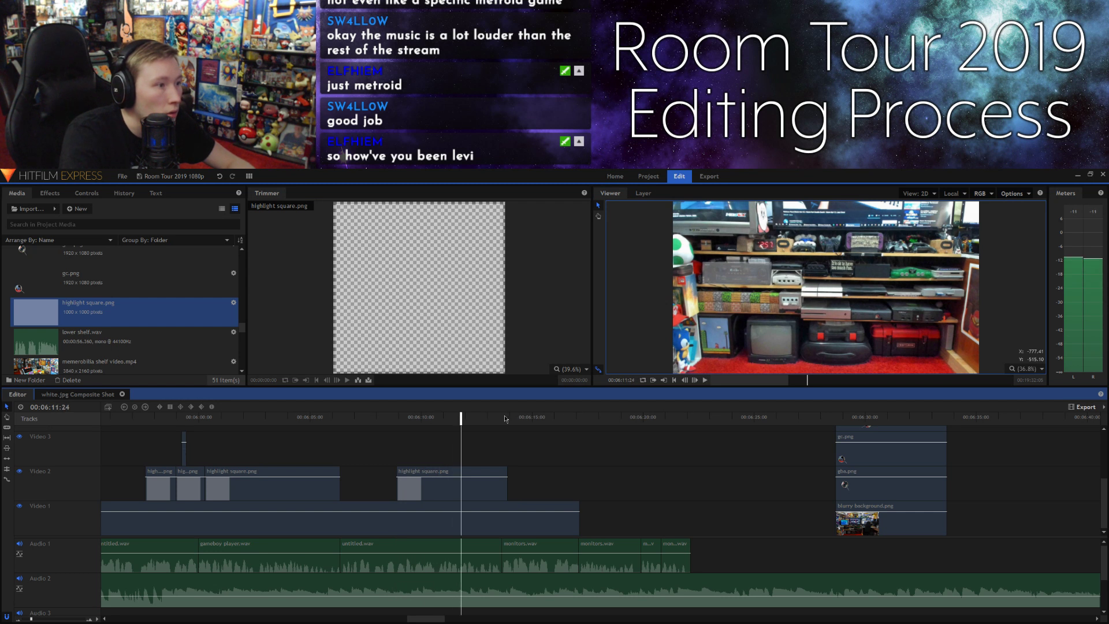
left_click(686, 380)
left_click(685, 380)
left_click(685, 380)
left_click(685, 380)
left_click(685, 380)
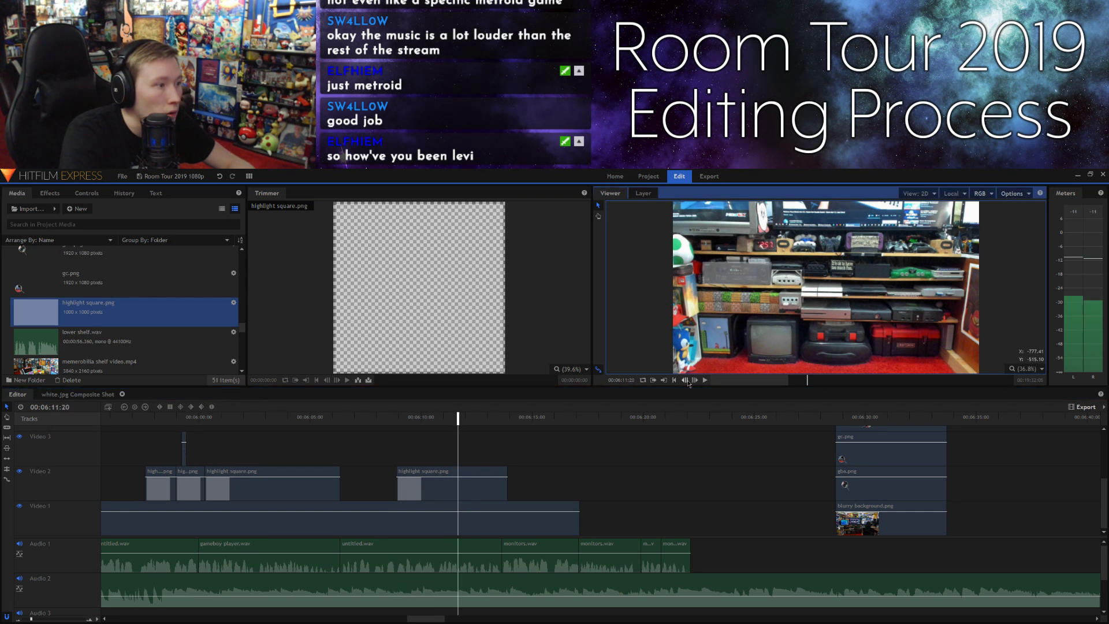
left_click(695, 380)
left_click(695, 381)
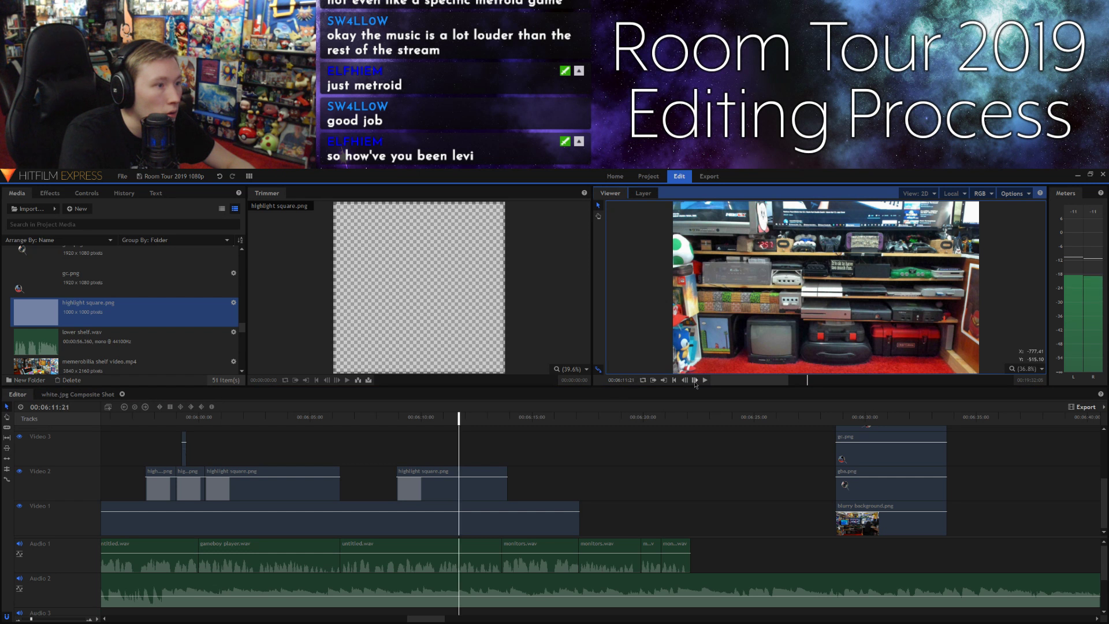
left_click_drag(511, 476, 474, 478)
left_click(490, 492)
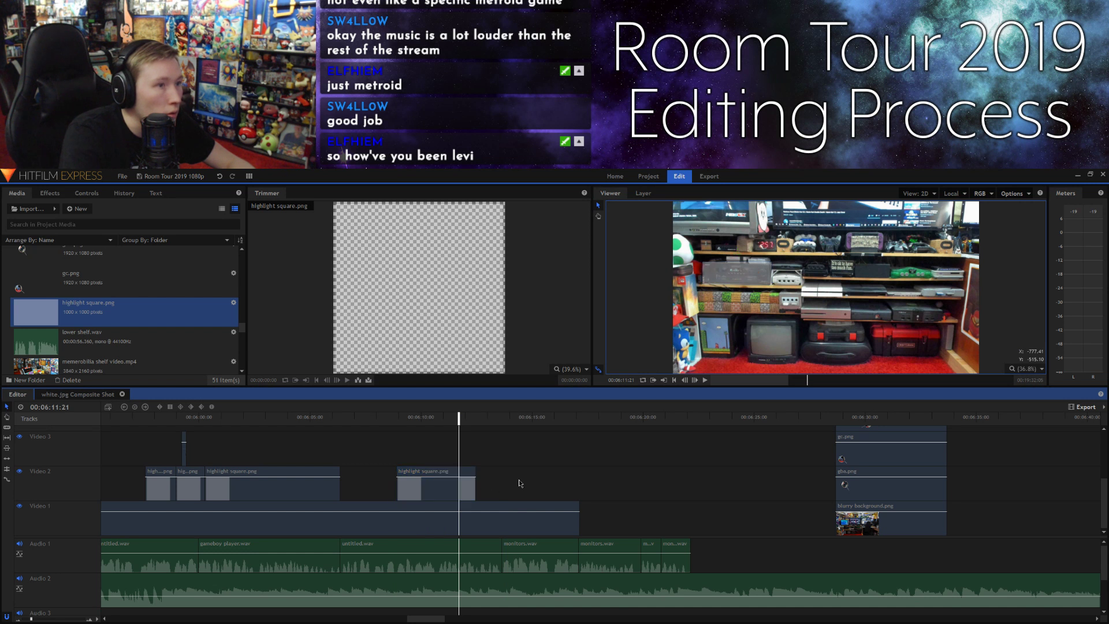
Step: Replay the narration, extend the second highlight piece by about 2 seconds and split it at 00:06:12:19
key("space")
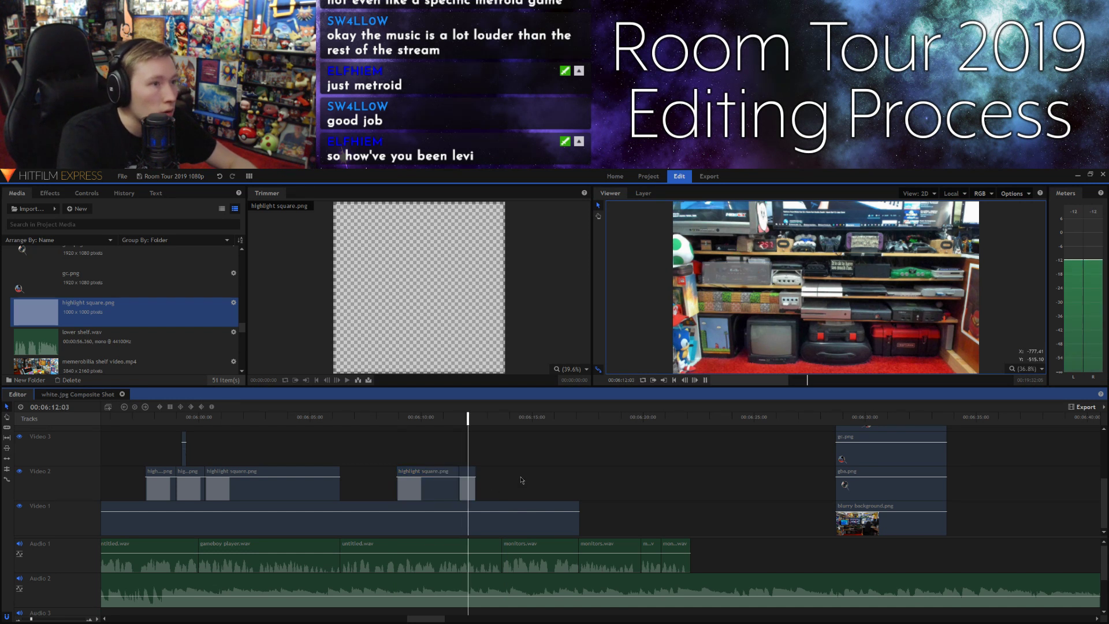
key("space")
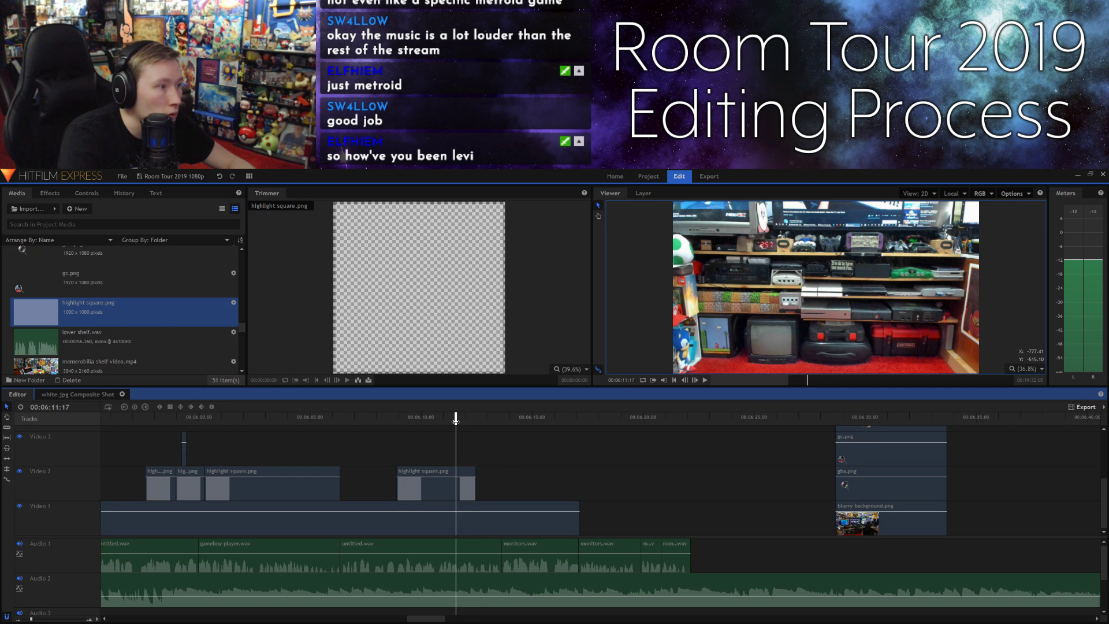
left_click(456, 426)
key("space")
key("space")
left_click_drag(479, 489, 516, 489)
key("space")
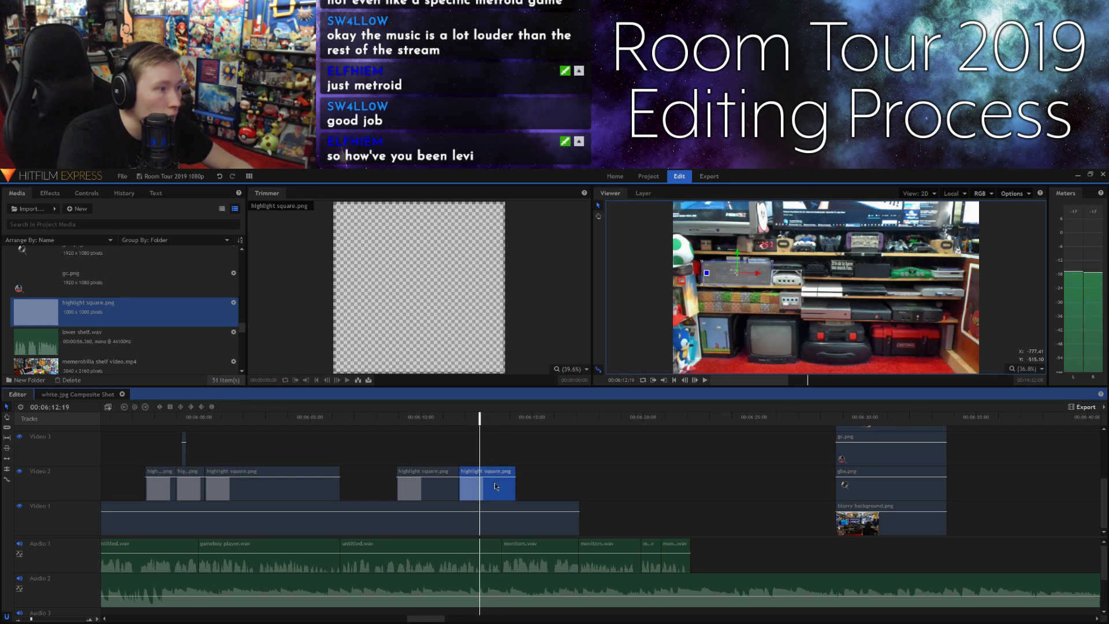
key("ctrl+shift+d")
Step: Shrink the short middle highlight piece, starting at 00:06:11:21, to the upper part of the stacked consoles
left_click(464, 417)
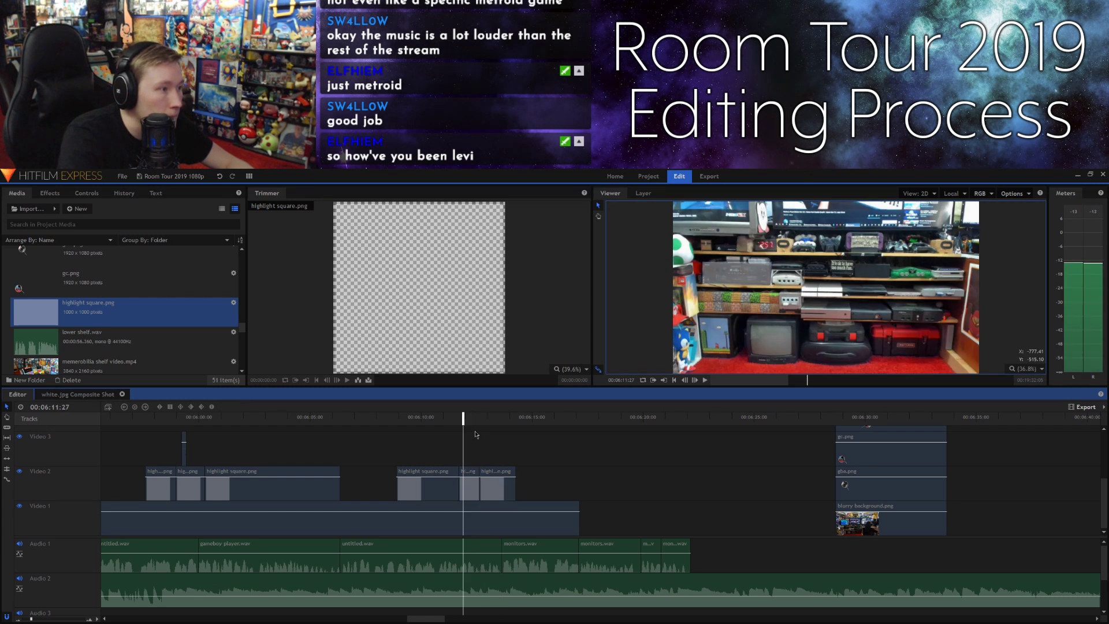
left_click(469, 488)
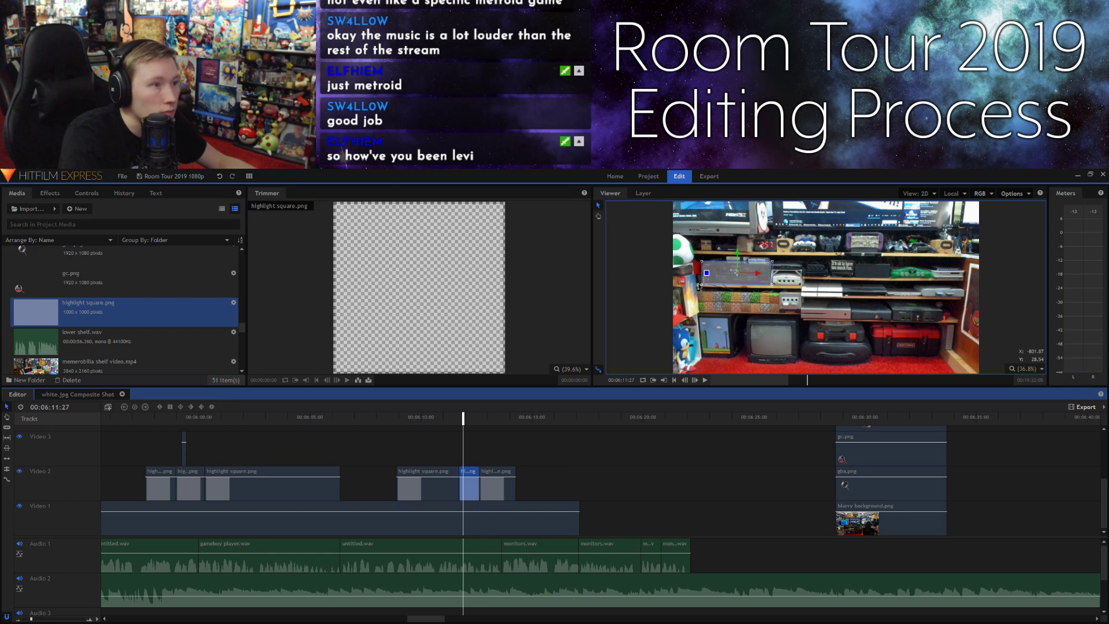
left_click_drag(702, 284, 727, 264)
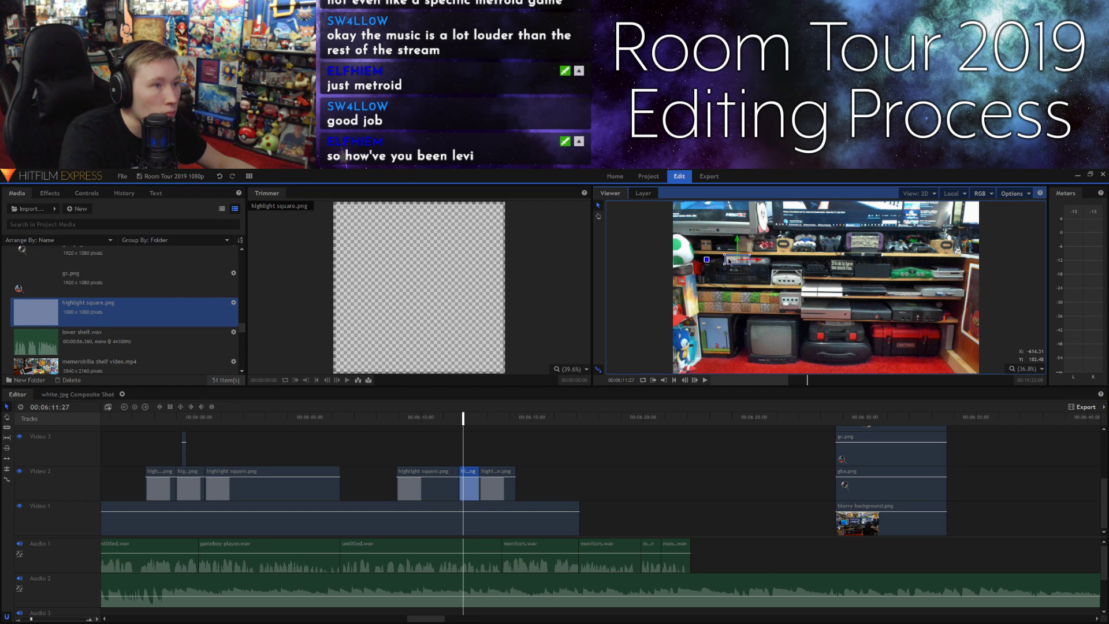
left_click(595, 451)
Step: Shrink the last highlight piece to the upper-right item of the console stack, and play the section on to 00:06:13:29
key("space")
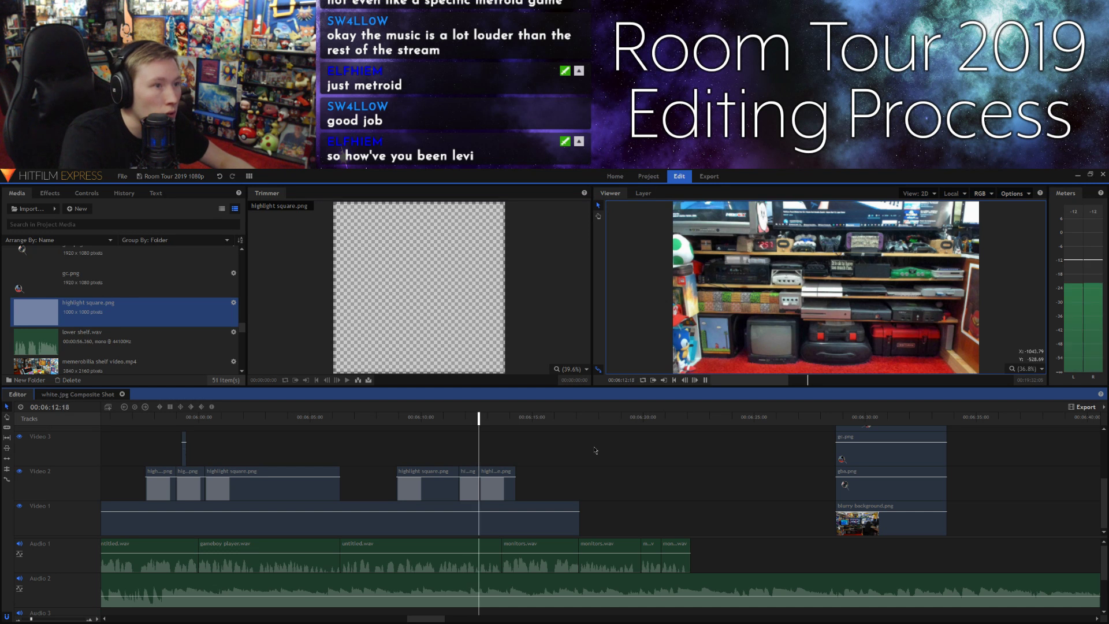
key("space")
left_click(706, 284)
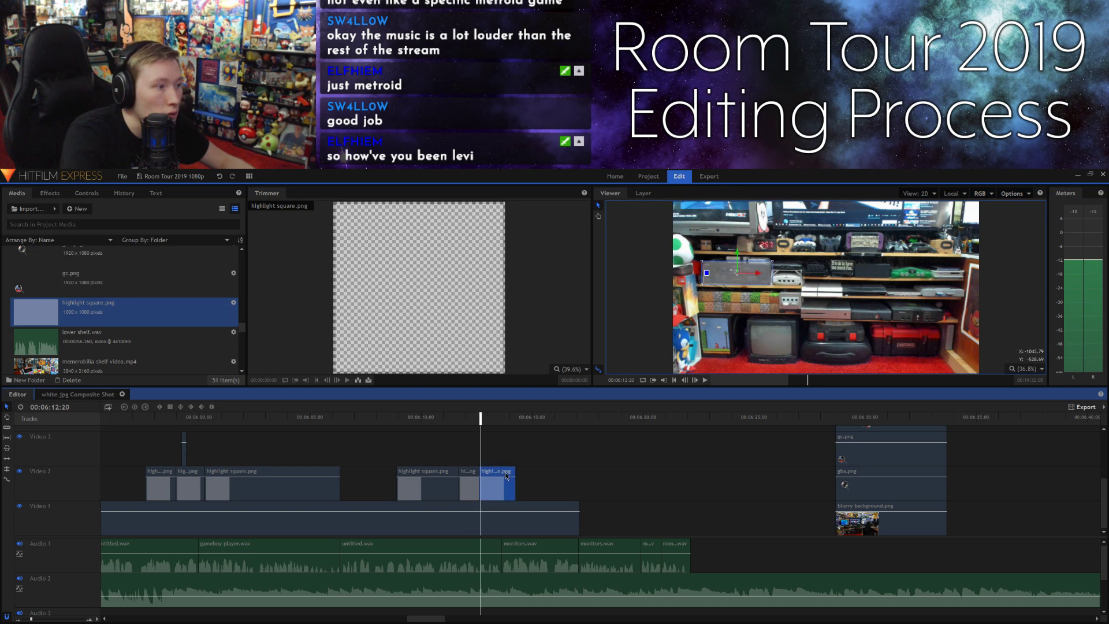
left_click(704, 287)
left_click_drag(704, 286, 754, 263)
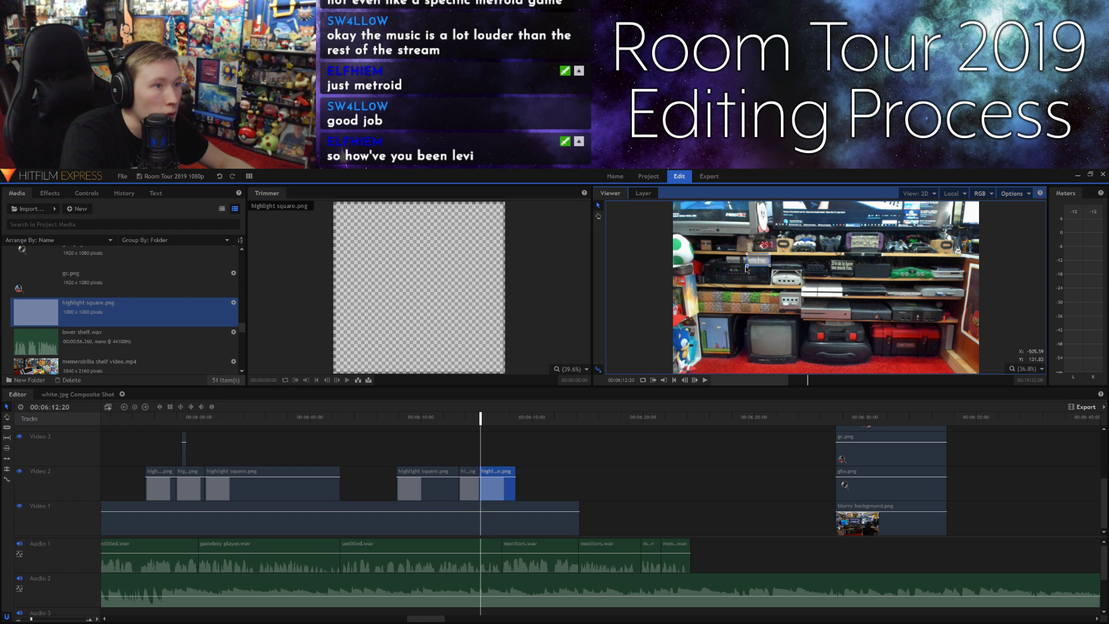
left_click(632, 482)
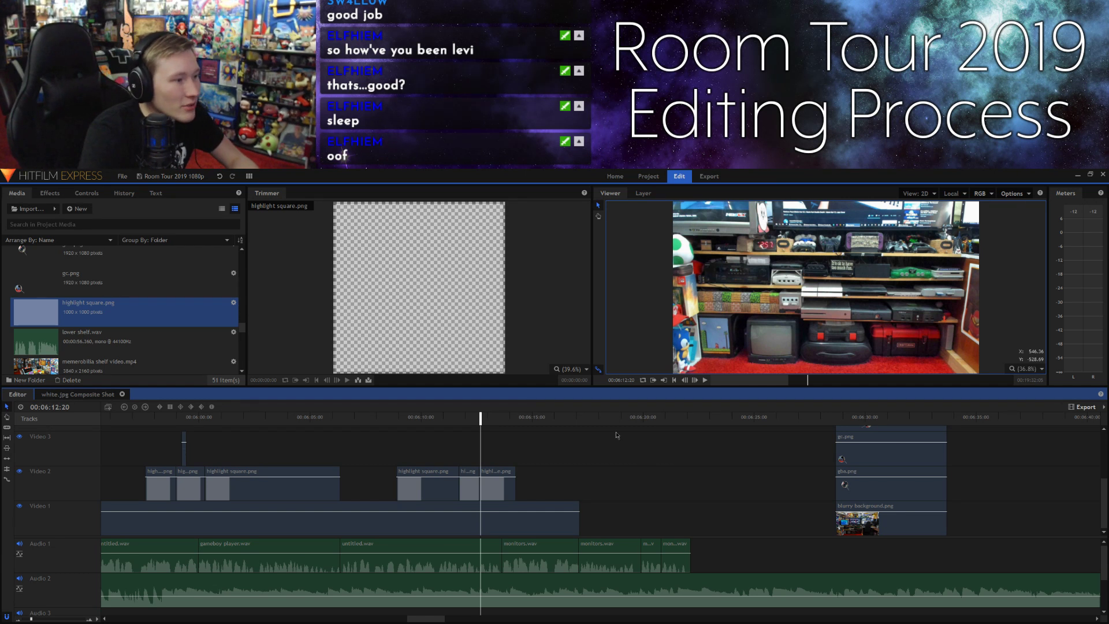
key("space")
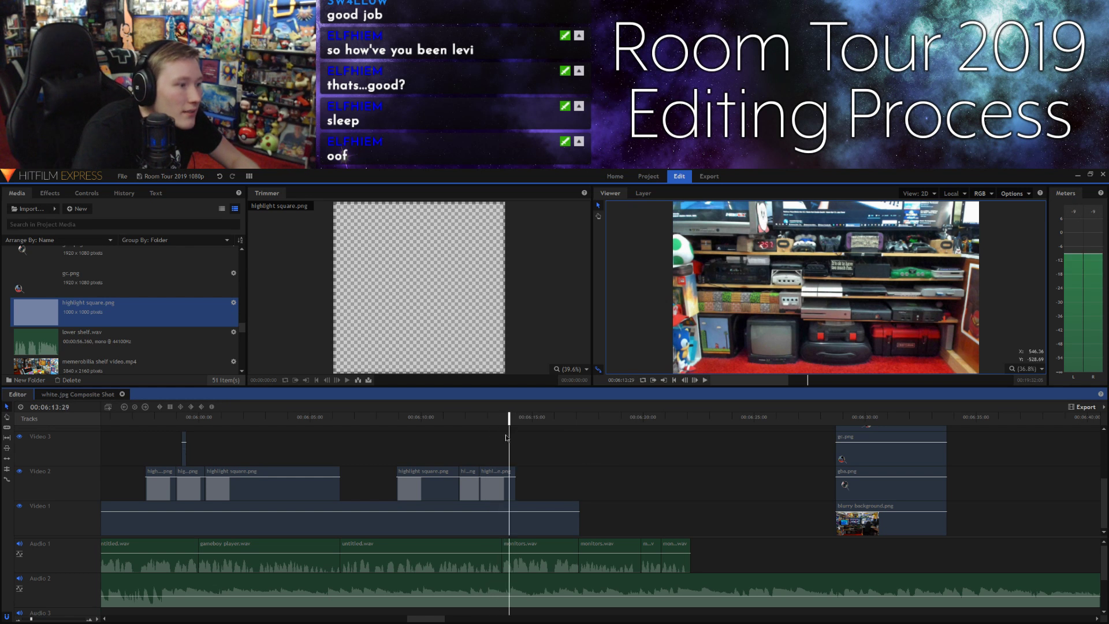
Step: Trim the end of the last console-stack highlight to where monitors.wav starts, and play the narration on past it
left_click_drag(514, 478, 501, 485)
key("space")
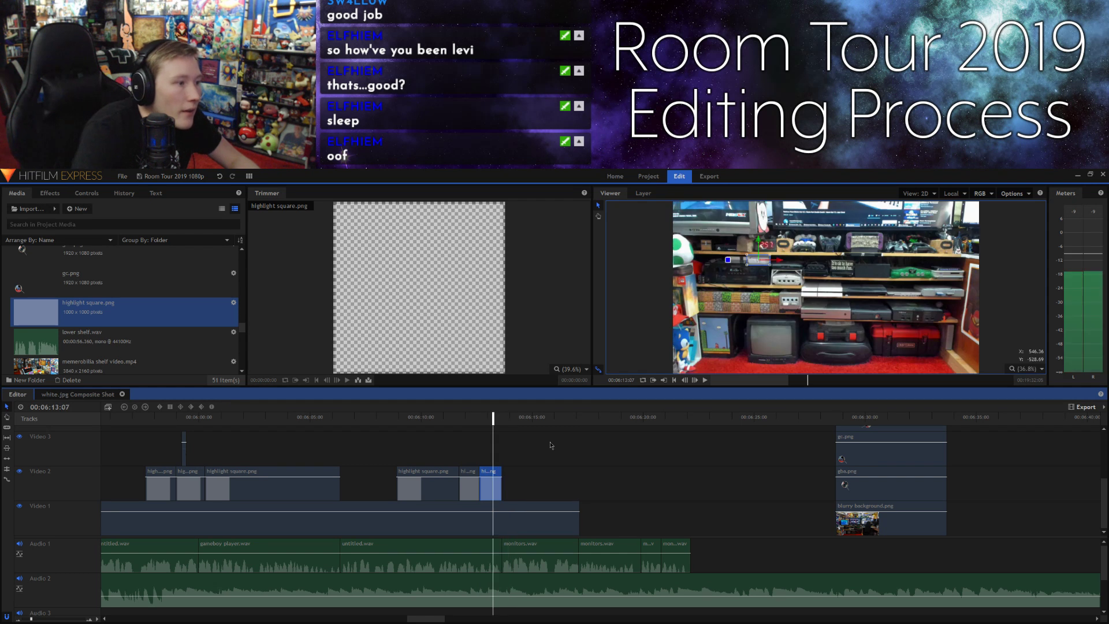
key("space")
left_click(598, 474)
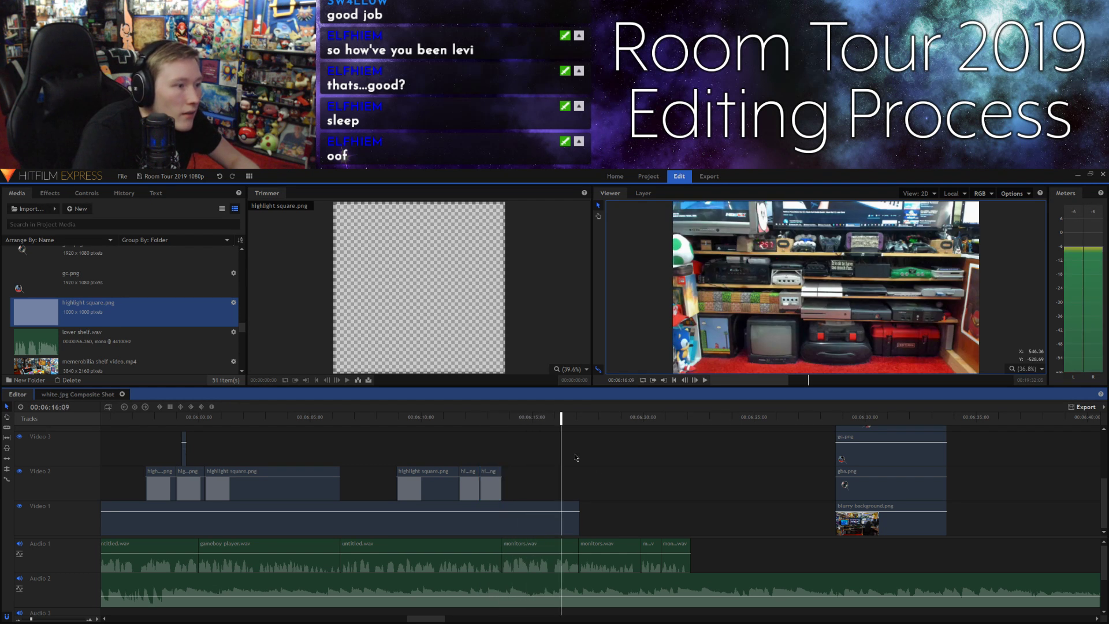
Step: Place highlight square.png on Video 2 at 00:06:16:08 and extend the shelf background clip to the end of the narration
left_click(686, 381)
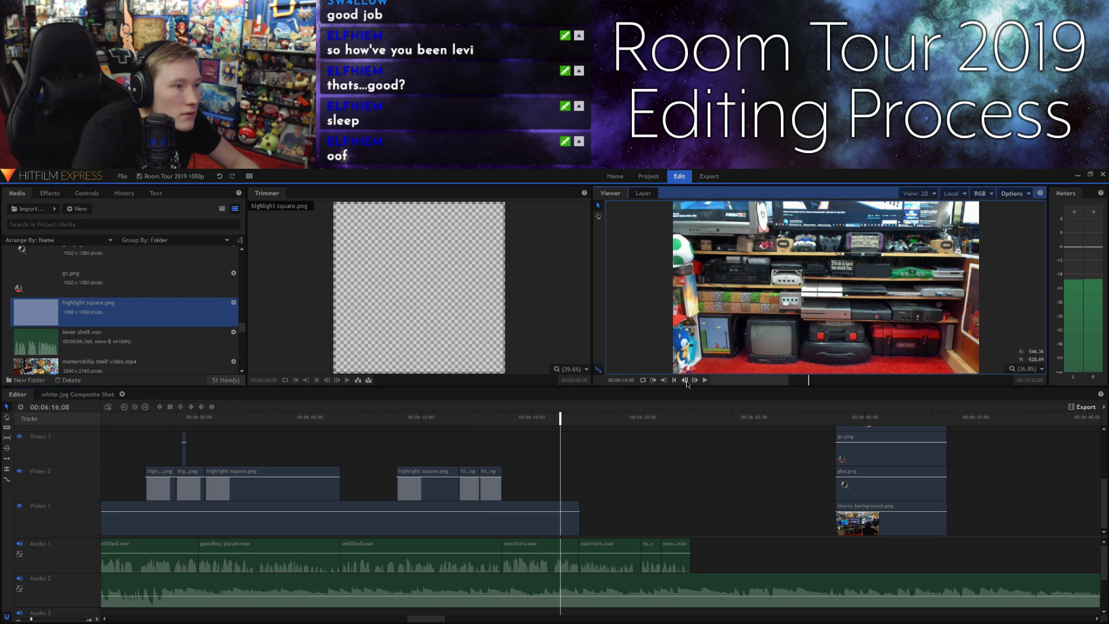
left_click(686, 381)
left_click(695, 381)
left_click_drag(337, 298, 691, 515)
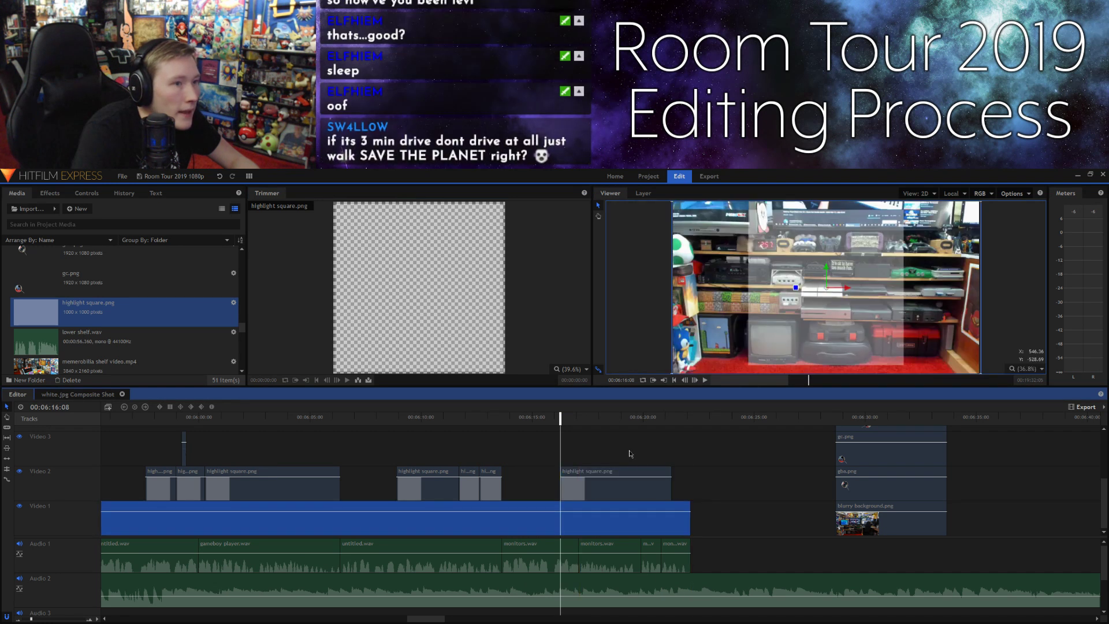
Step: Shrink the new highlight and position it over the CRT TV on the bottom shelf
left_click(754, 361)
left_click_drag(747, 366, 806, 310)
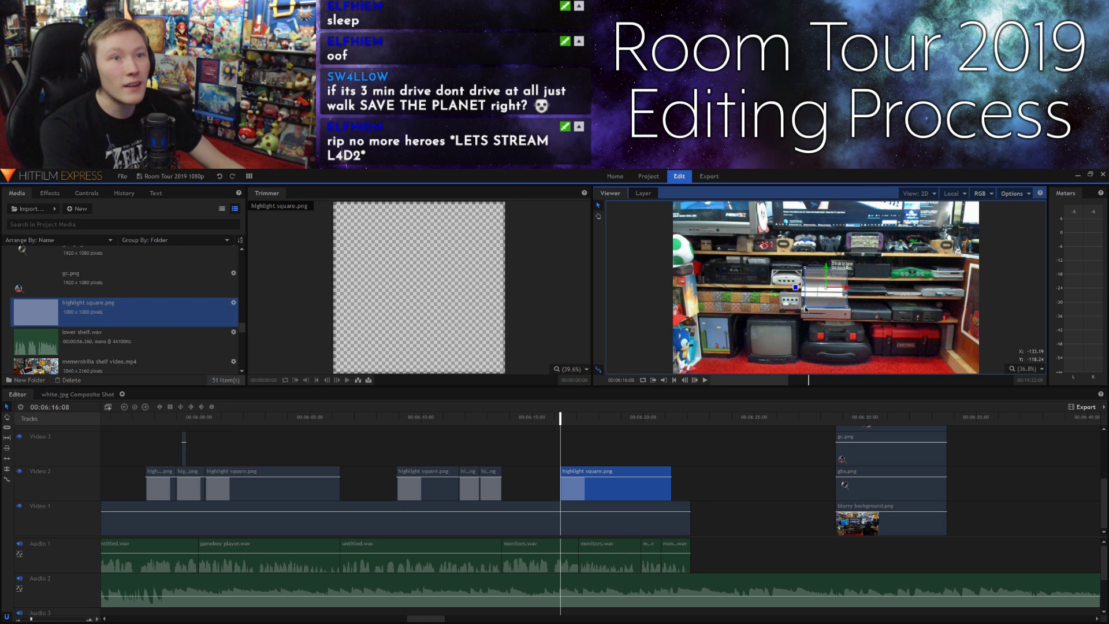
left_click_drag(806, 309, 748, 329)
left_click(760, 524)
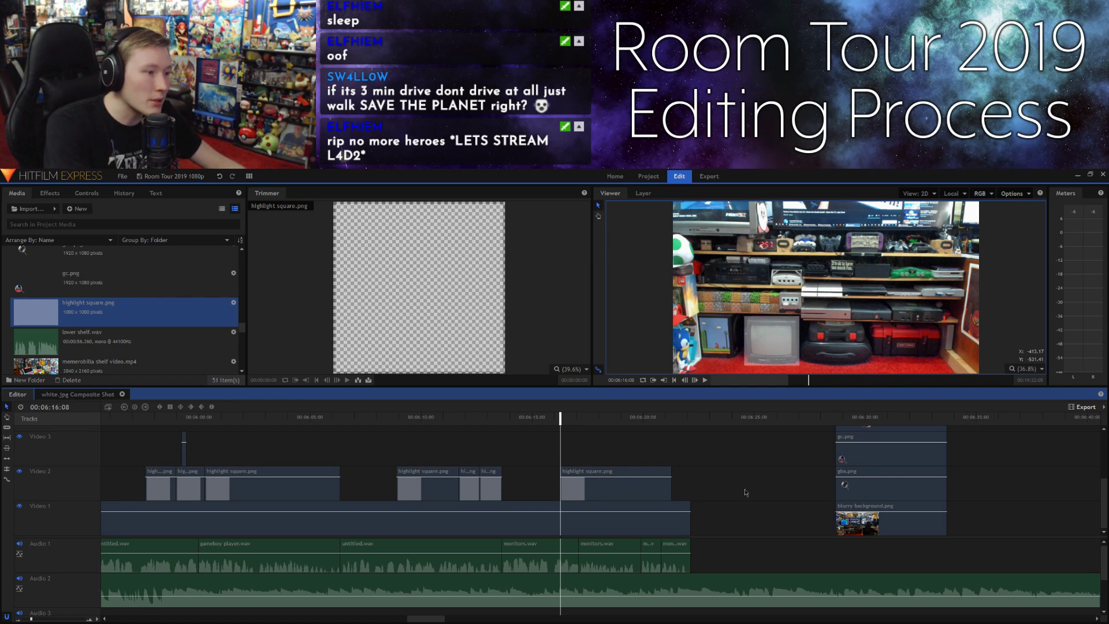
Step: Play on to 00:06:17:17, split the TV highlight there, then try shrinking its second piece and undo that resize
key("space")
key("space")
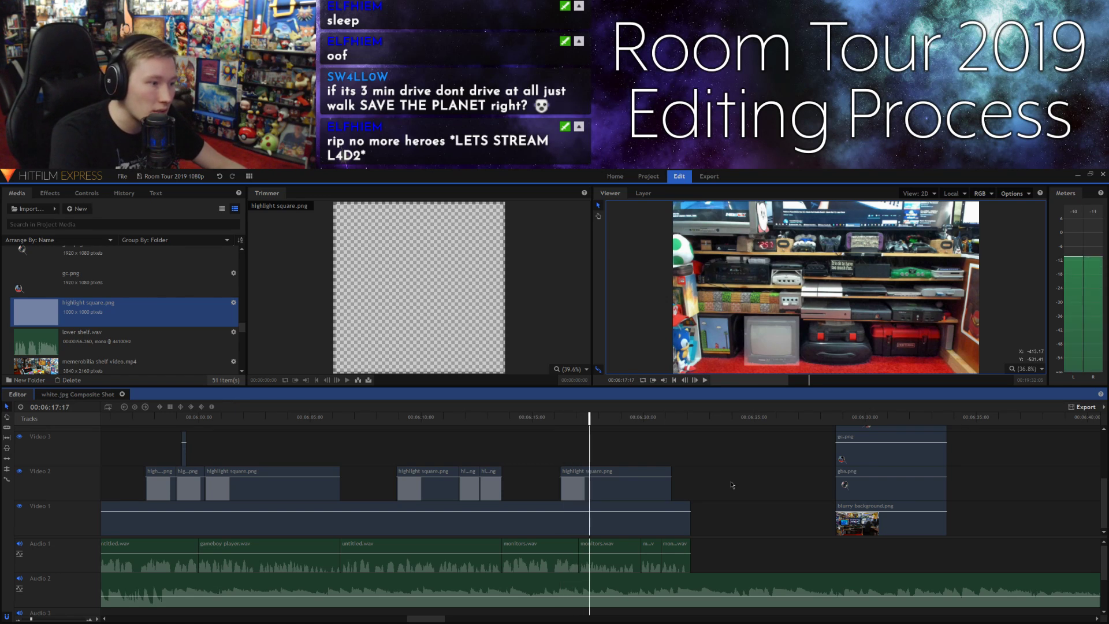
left_click(617, 471)
key("ctrl+shift+d")
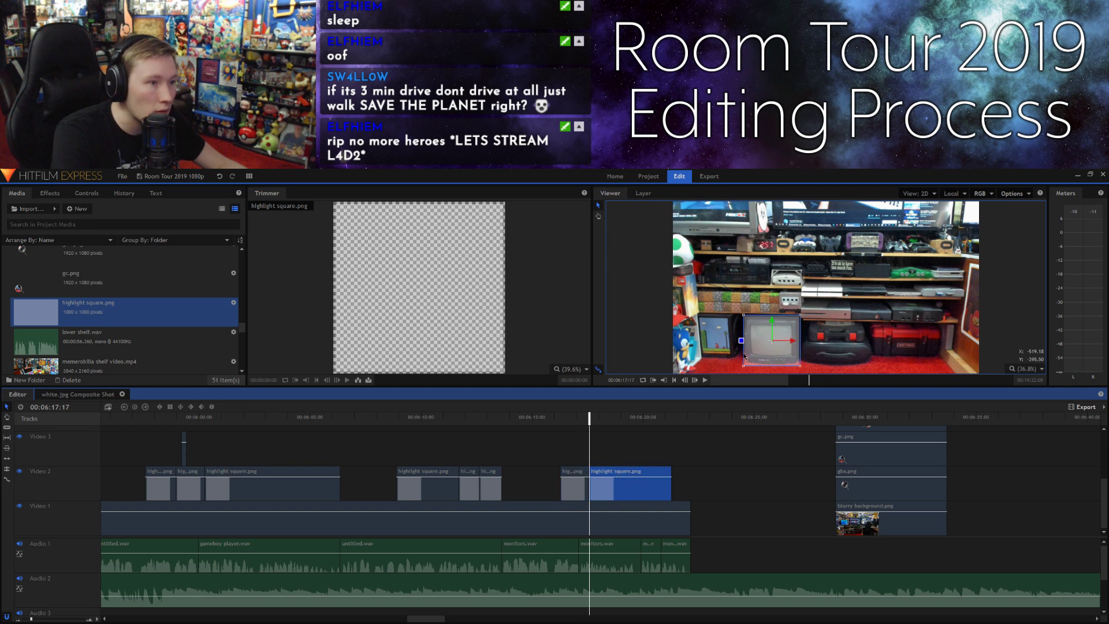
left_click_drag(744, 370, 750, 353)
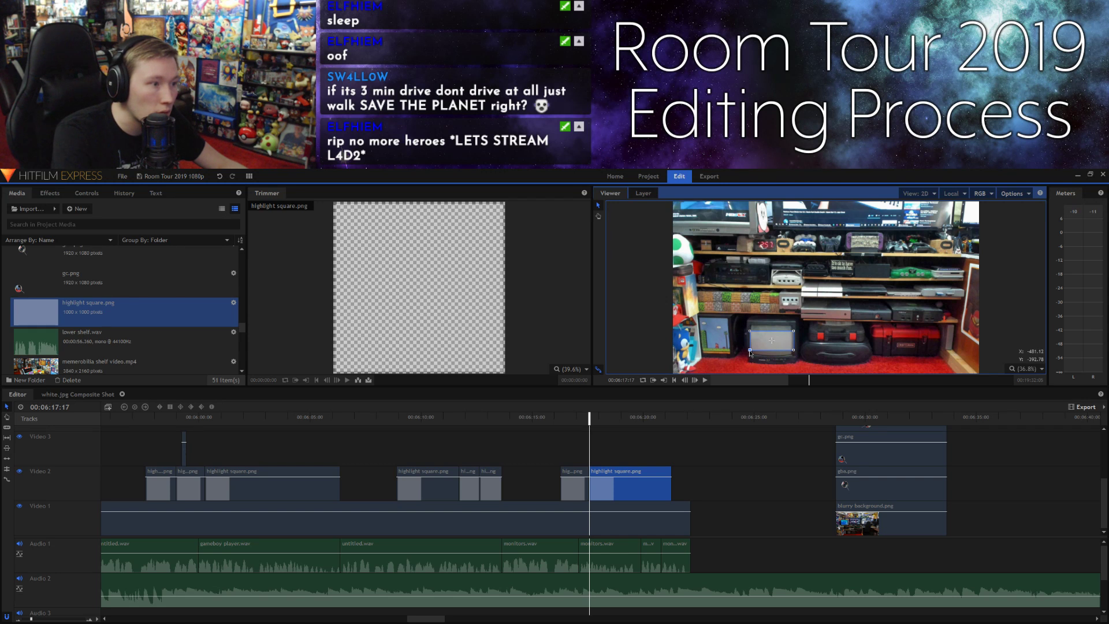
left_click(220, 177)
Step: Move the second TV highlight piece up to Video 3 and extend the Video 2 piece to the same end point
right_click(618, 470)
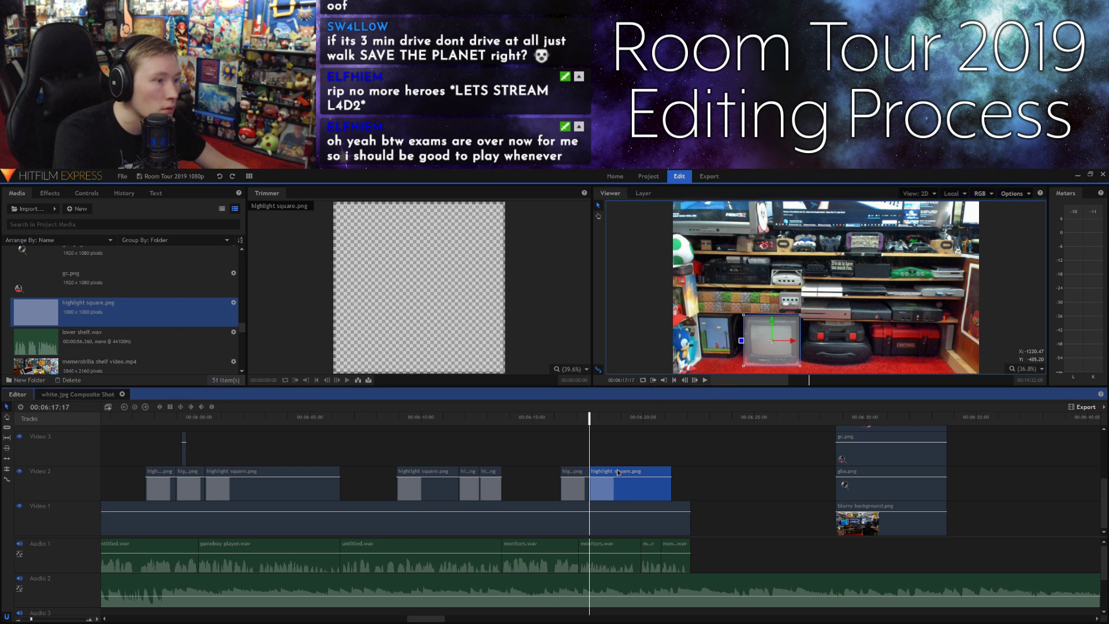
left_click(639, 360)
right_click(613, 454)
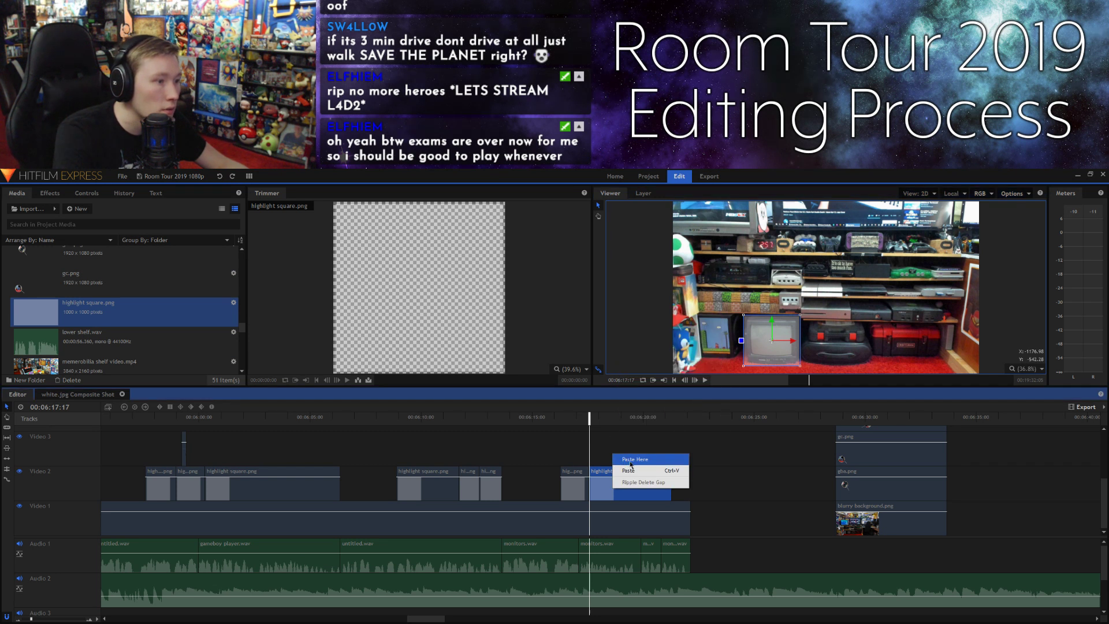
left_click(628, 460)
left_click_drag(643, 477, 671, 483)
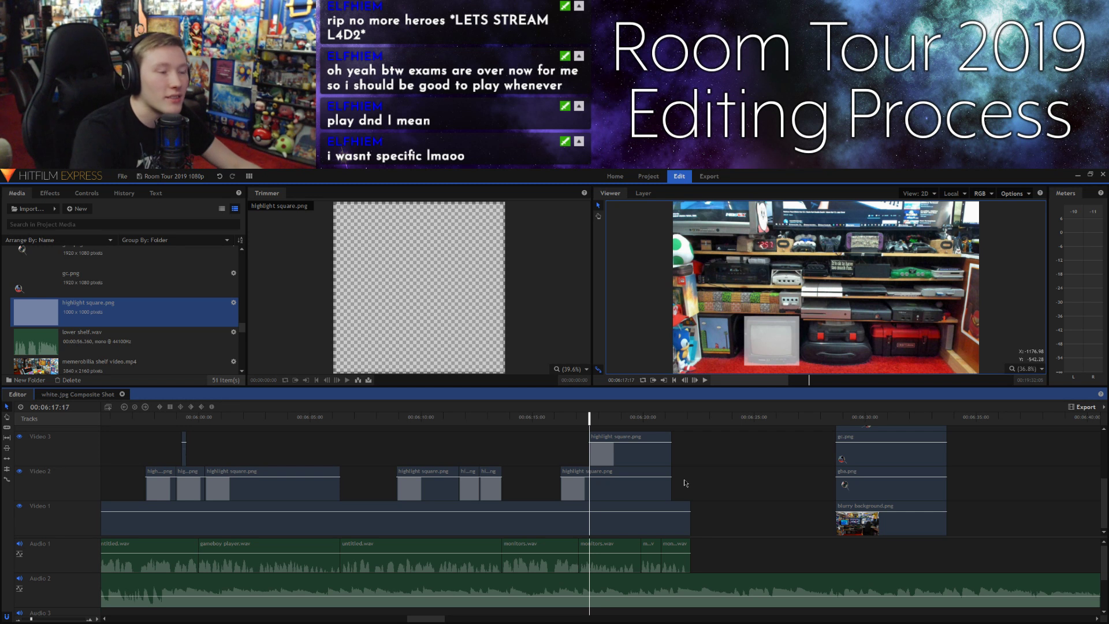
Step: Fine-tune the size and vertical position of the Video 2 highlight so it fits the CRT TV
left_click(629, 459)
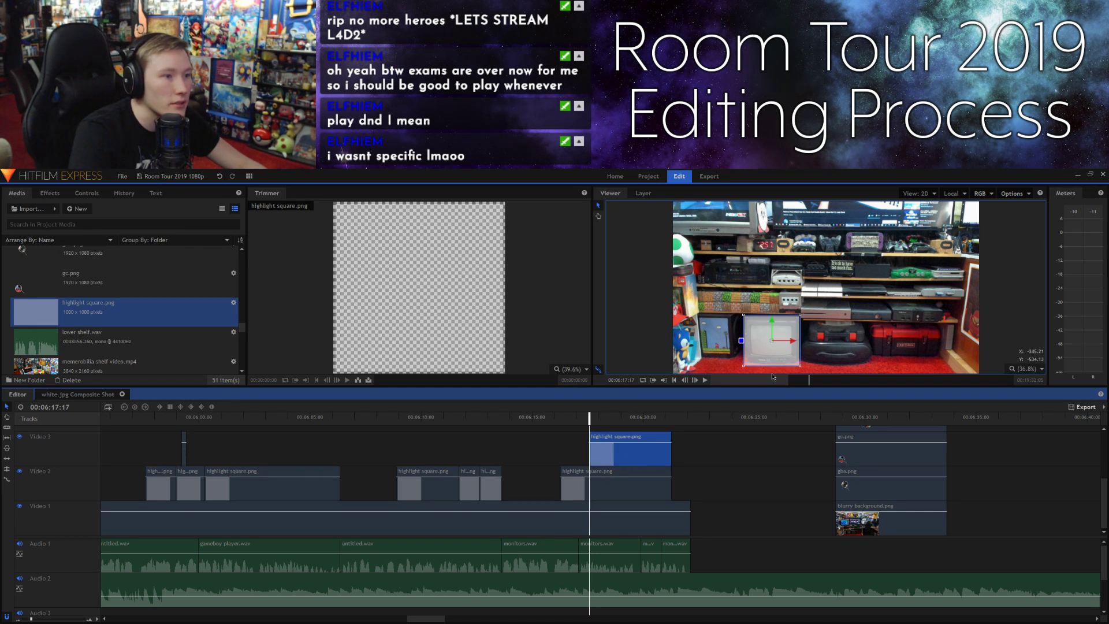
left_click(624, 487)
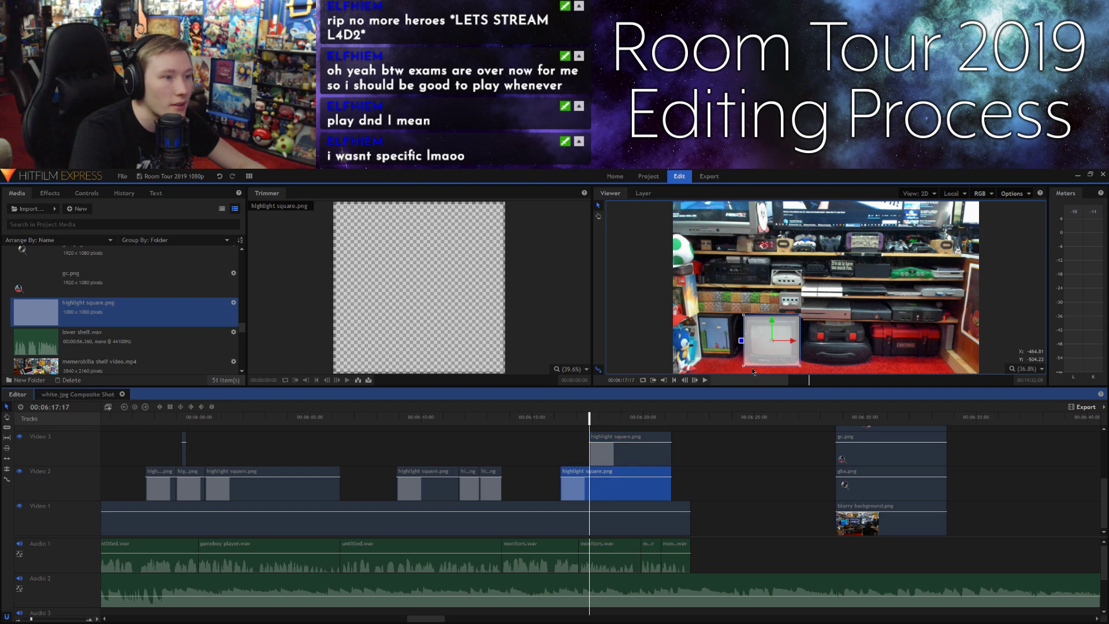
left_click(577, 426)
left_click_drag(744, 368, 746, 367)
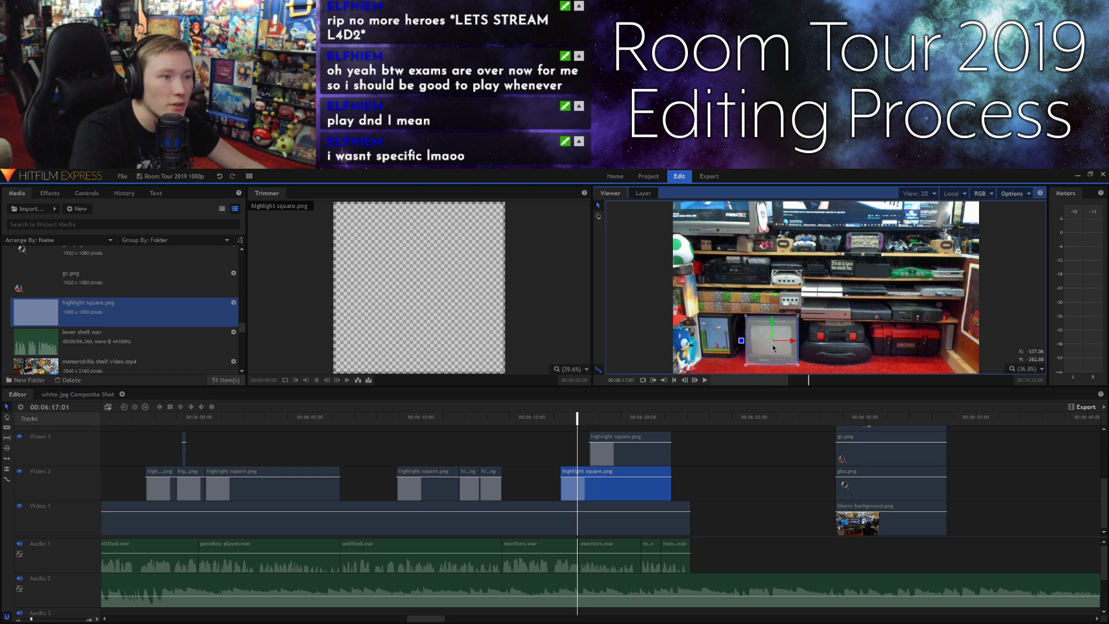
left_click_drag(772, 321, 772, 322)
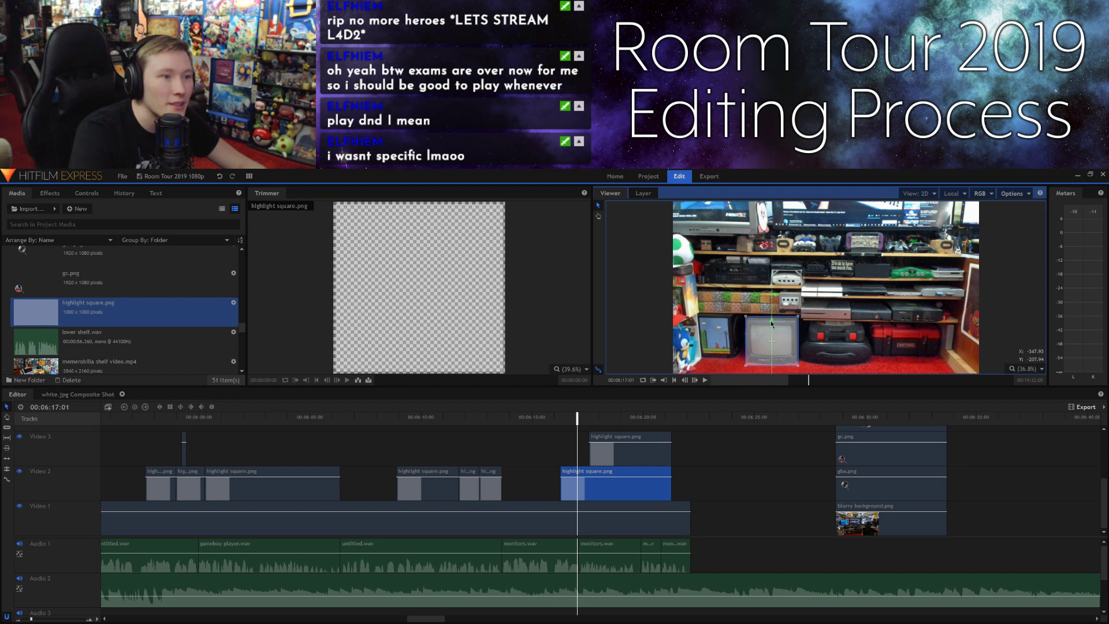
left_click(712, 481)
Step: Play on to 00:06:17:27, move the Video 3 highlight onto the lower black console beside the TV and reshape it to fit
key("space")
key("space")
left_click(795, 343)
left_click_drag(794, 343, 856, 342)
left_click_drag(806, 316, 800, 345)
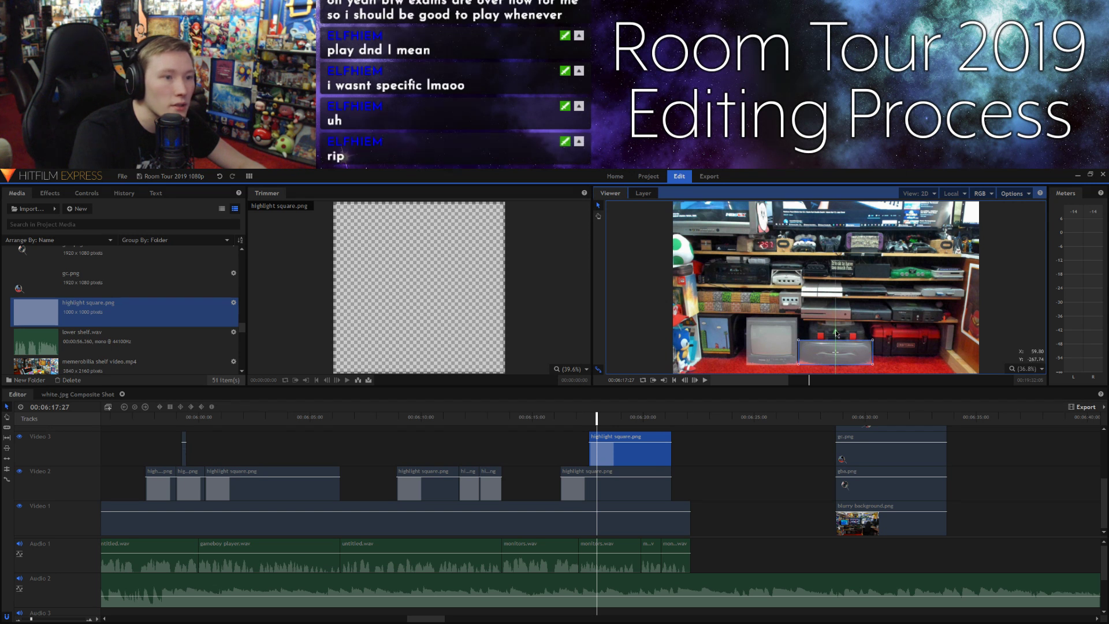
left_click(780, 480)
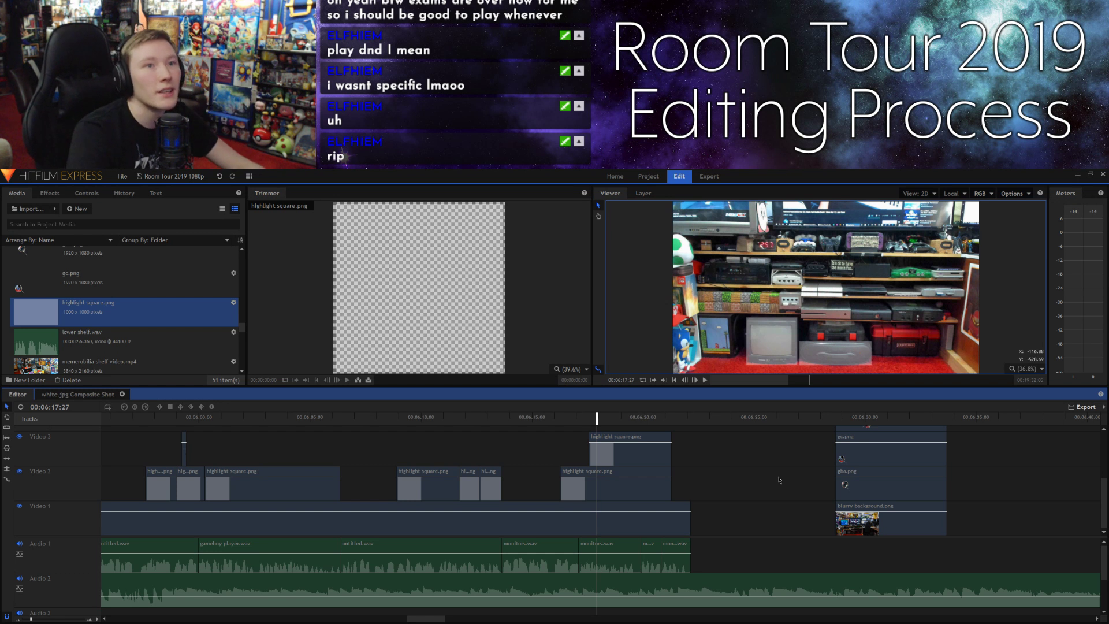
Step: Play the section and trim both overlapping highlights on Video 2 and Video 3 to end at 00:06:19:21
key("space")
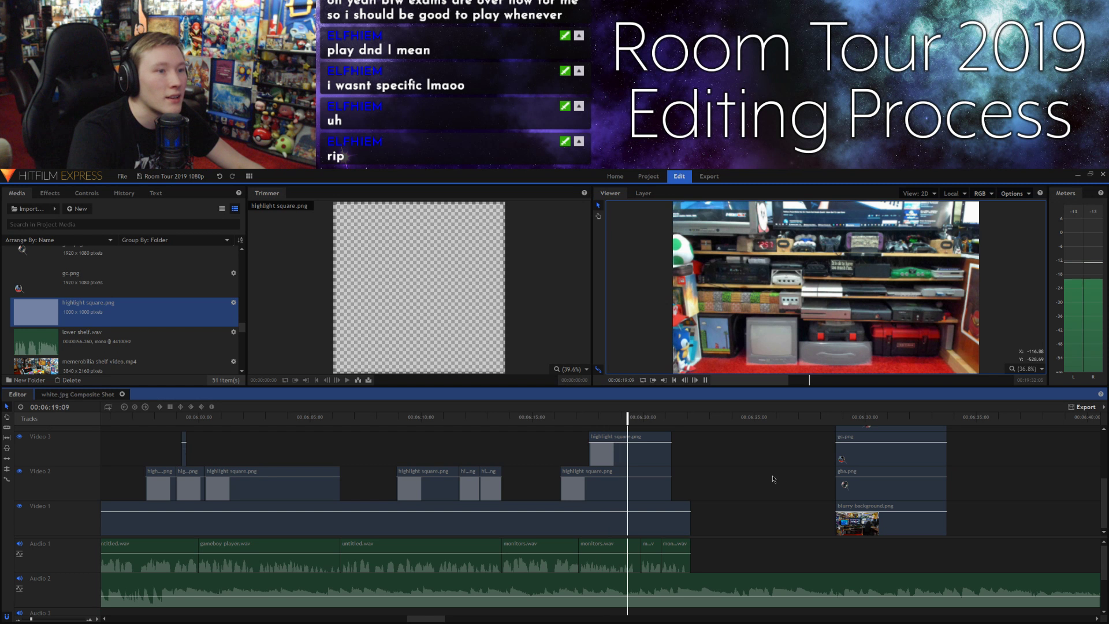
key("space")
left_click_drag(633, 418, 637, 418)
left_click_drag(690, 451, 636, 484)
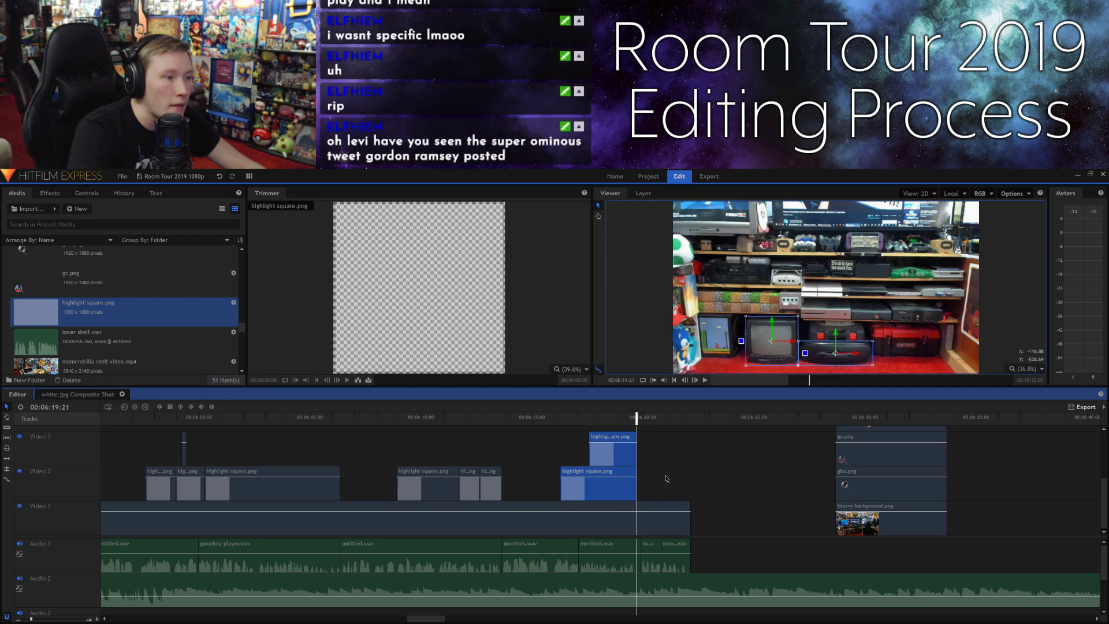
left_click(667, 478)
Step: Play the narration on, place highlight square.png on Video 2 at 00:06:21:01 and shorten it to about 1 second
key("space")
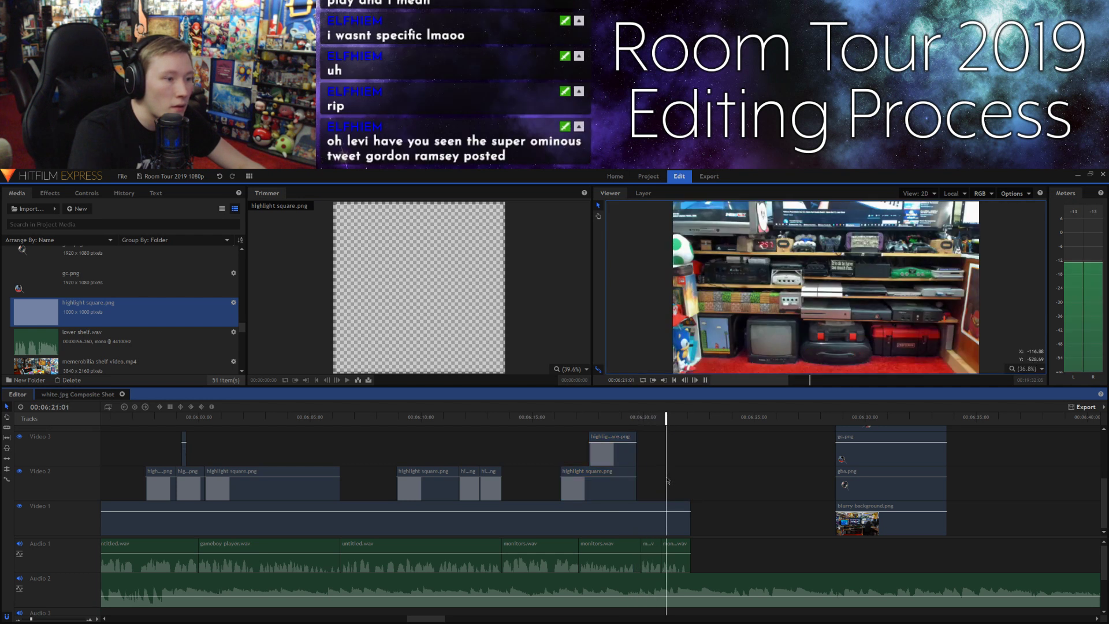
left_click(684, 382)
left_click(685, 381)
left_click(684, 380)
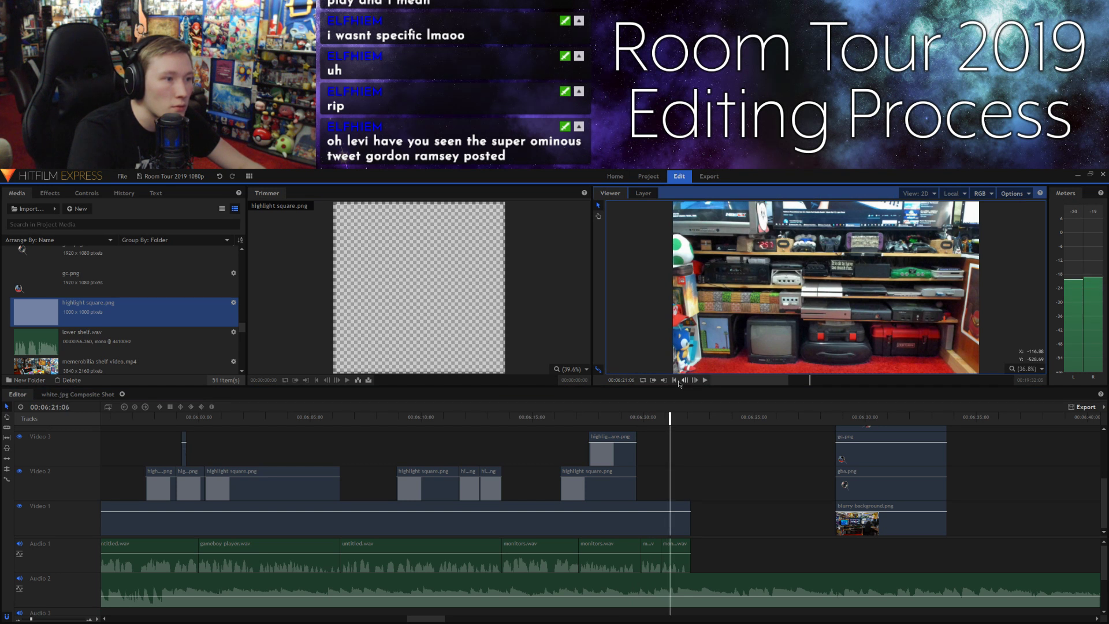
left_click(675, 380)
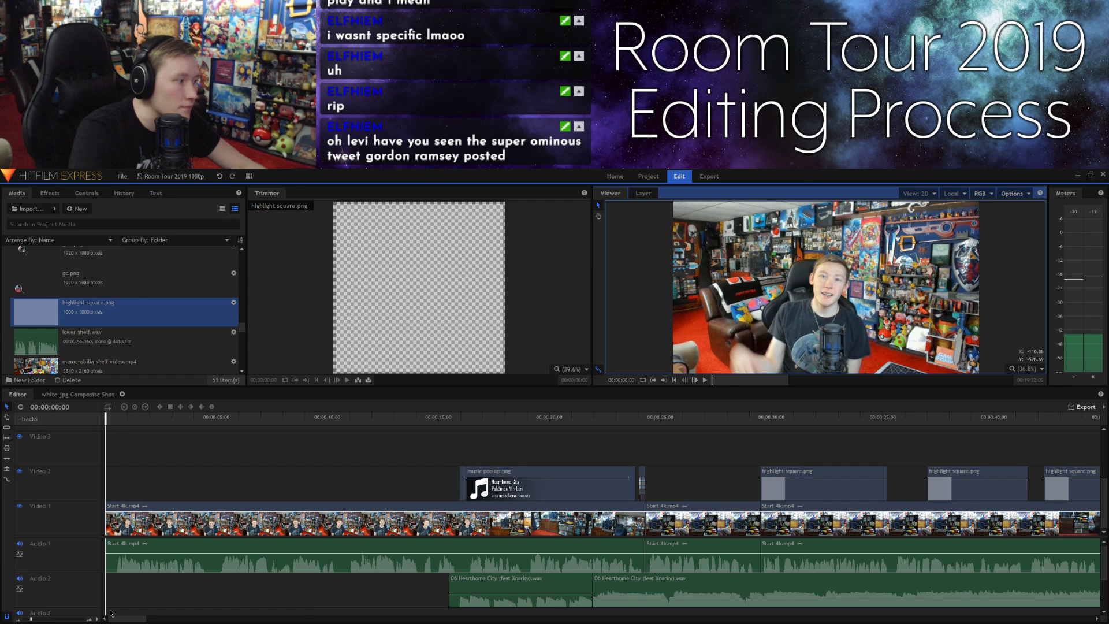
left_click_drag(131, 619, 435, 621)
left_click_drag(512, 417, 521, 418)
left_click(685, 380)
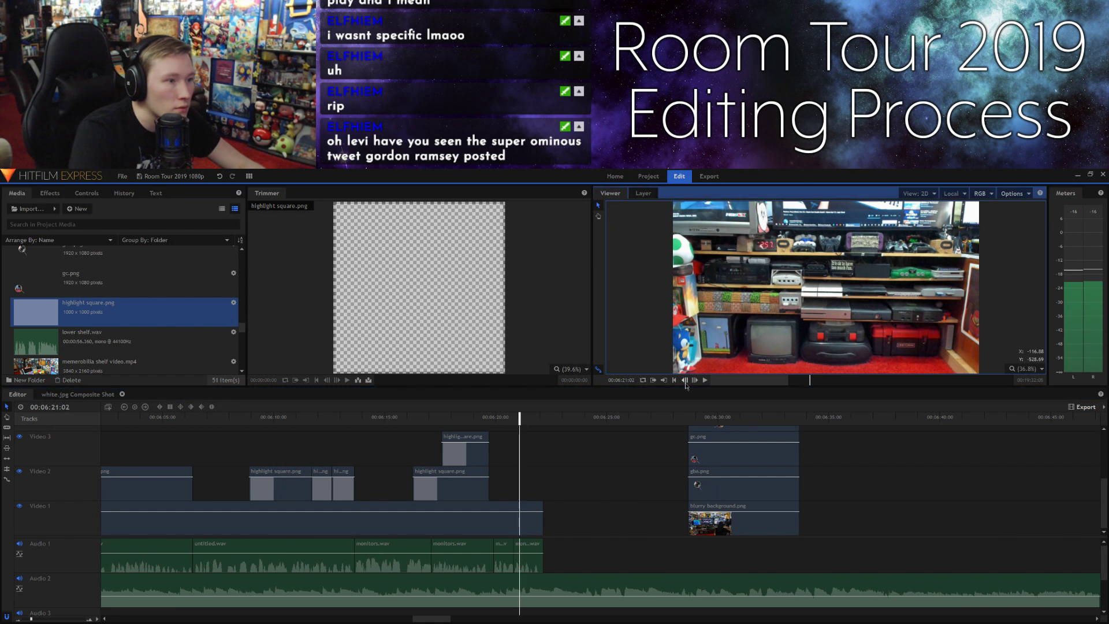
left_click(685, 379)
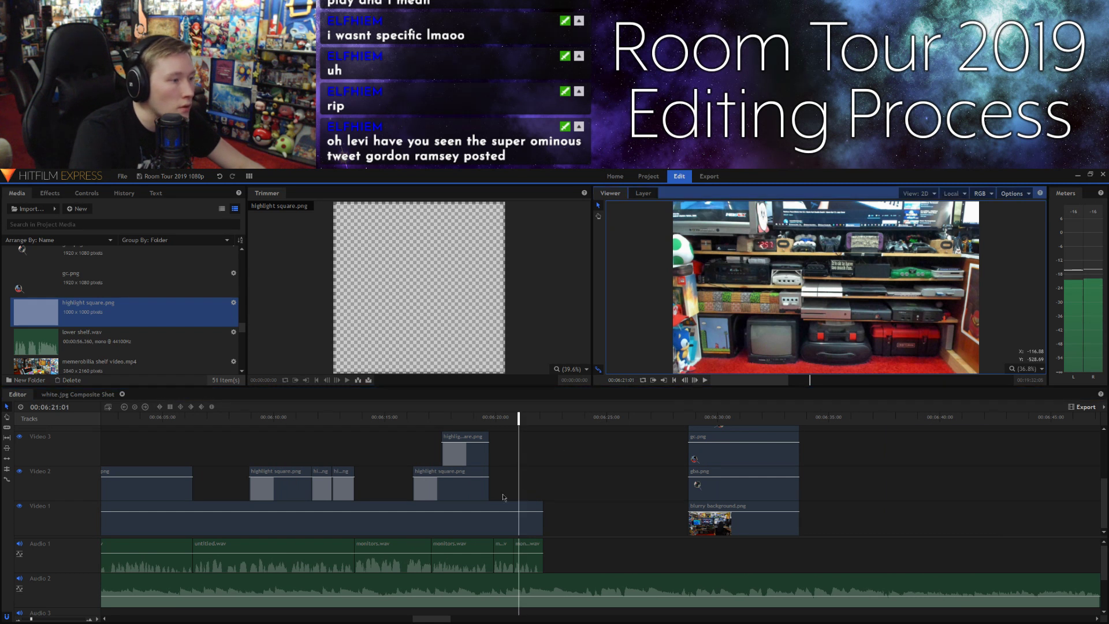
left_click_drag(419, 289, 525, 481)
left_click_drag(633, 483, 541, 485)
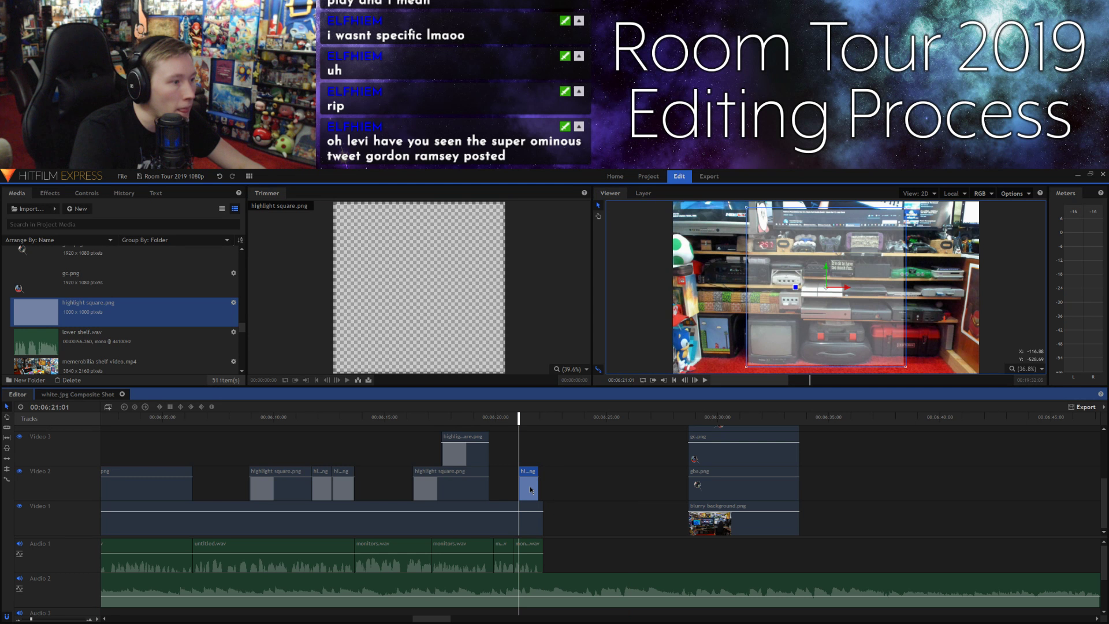
Step: Split the new highlight at 00:06:21:24 and stack its second piece directly above the first on Video 3 with matching length
left_click_drag(543, 487, 565, 486)
key("space")
key("ctrl+shift+d")
left_click_drag(548, 488, 536, 444)
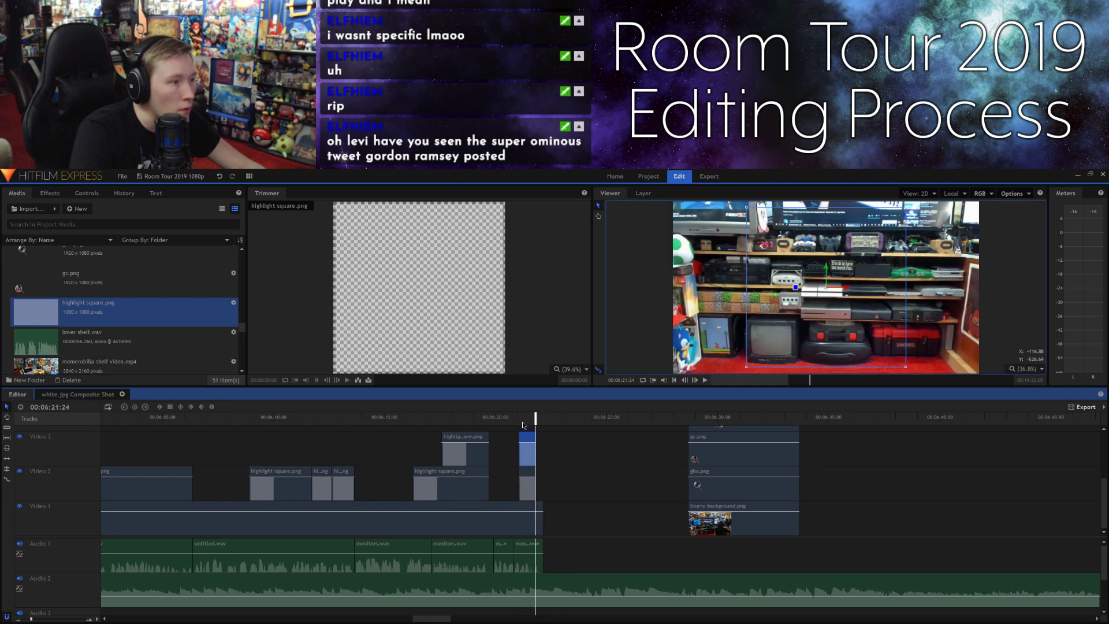
Step: At 00:06:21:07, shrink the Video 3 highlight out of the way and fit the Video 2 highlight over the red case
left_click(524, 425)
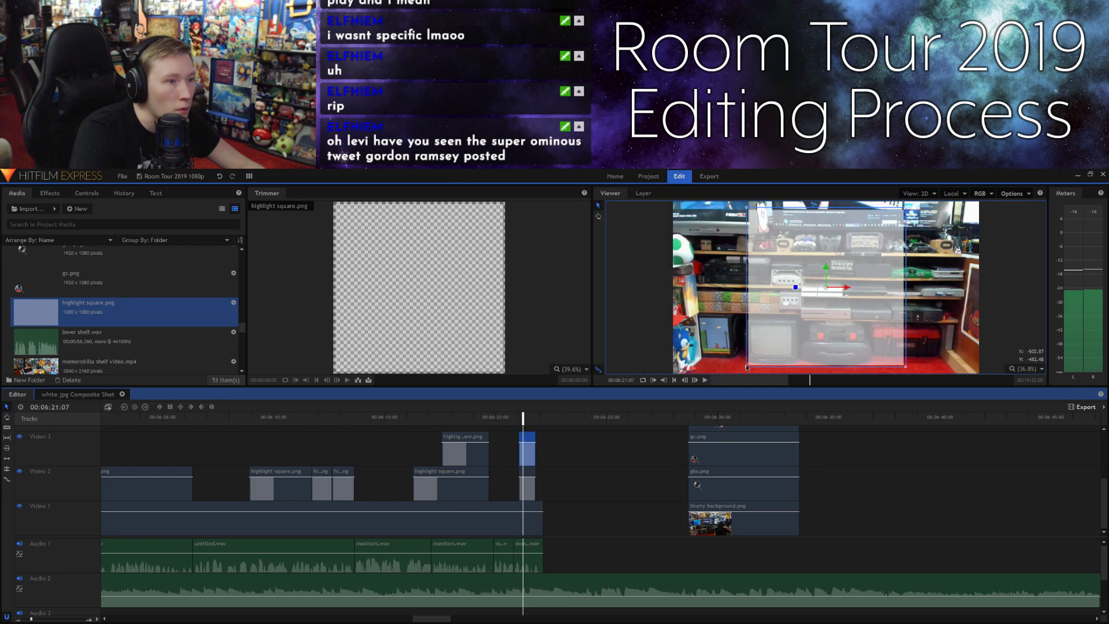
left_click_drag(774, 349, 721, 322)
left_click(785, 331)
left_click_drag(748, 366, 867, 359)
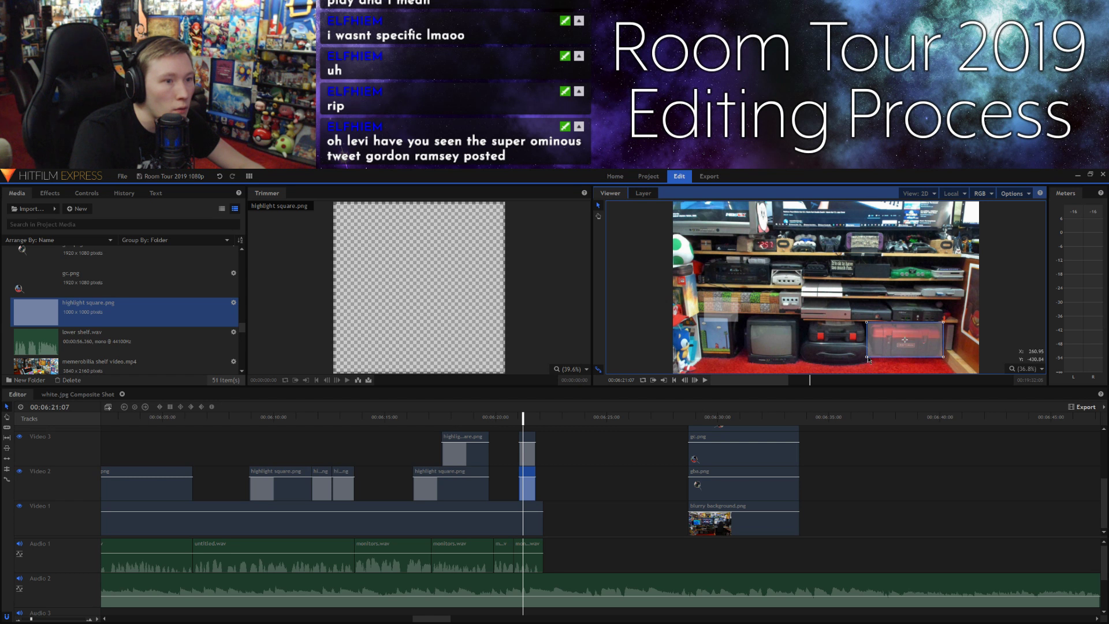
left_click_drag(867, 360, 888, 349)
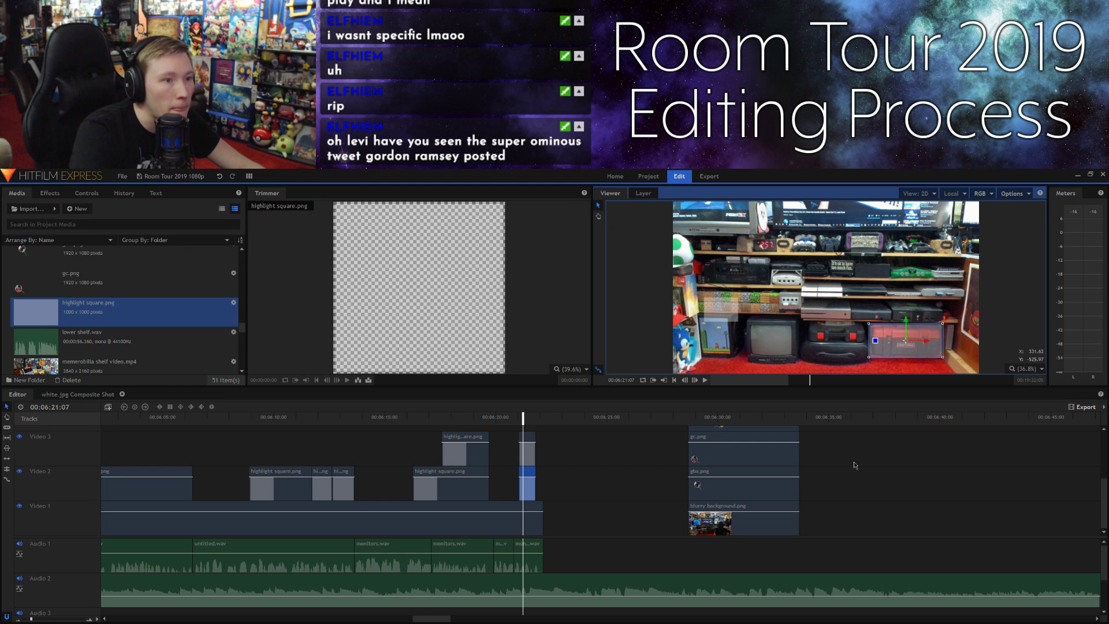
left_click(569, 448)
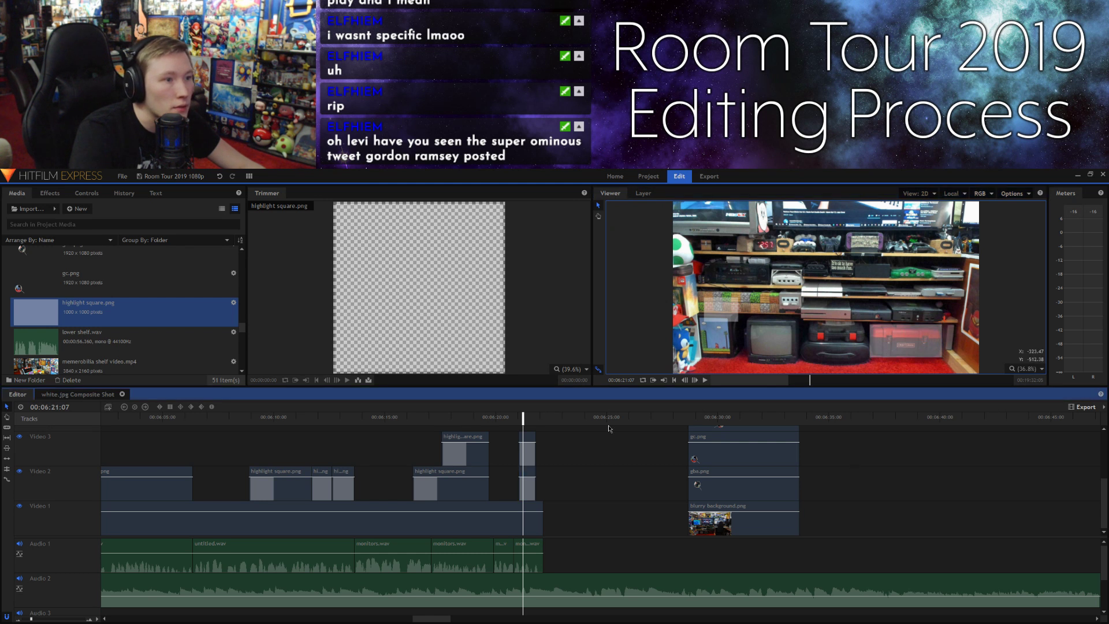
Step: Move the Video 3 highlight onto the black-and-red device beside the red case on the bottom shelf and fit it to the device's outline
left_click(721, 320)
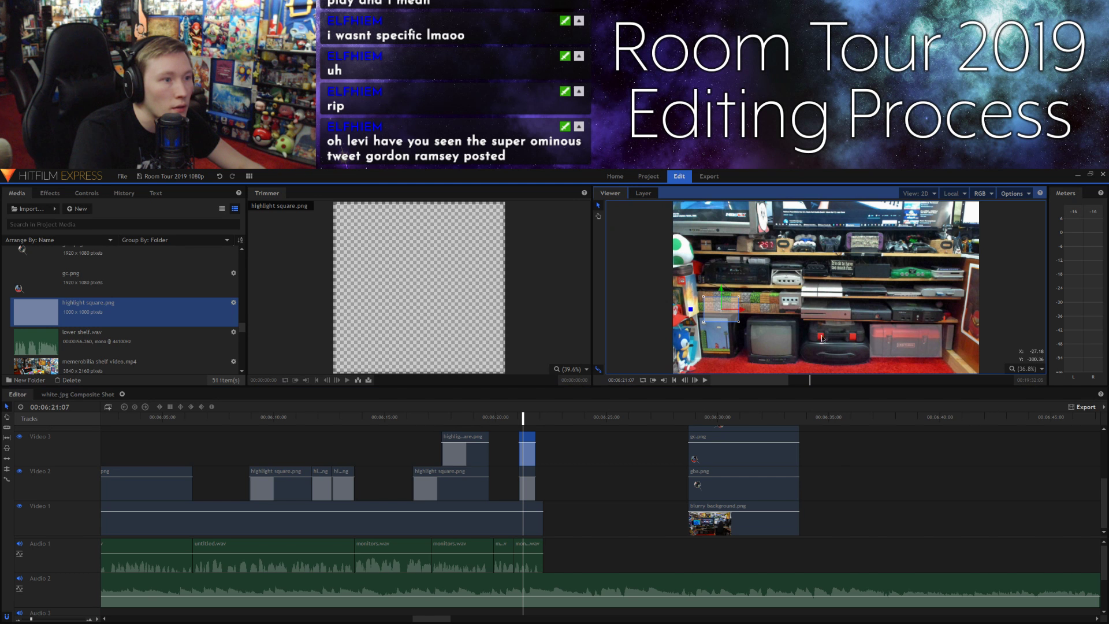
left_click_drag(723, 323, 837, 343)
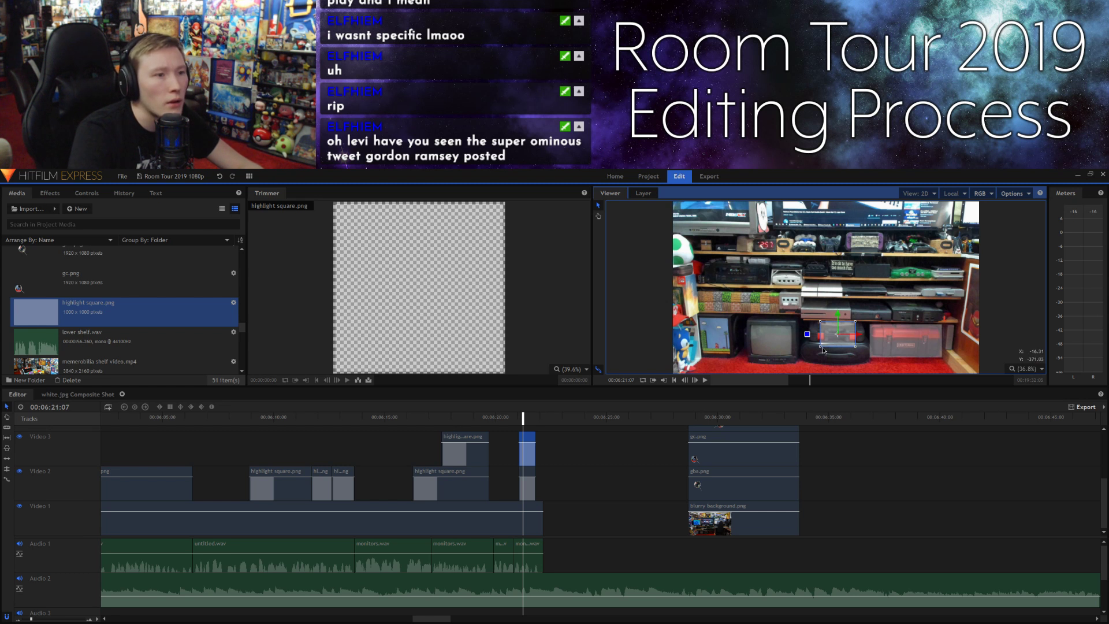
left_click_drag(821, 348, 814, 342)
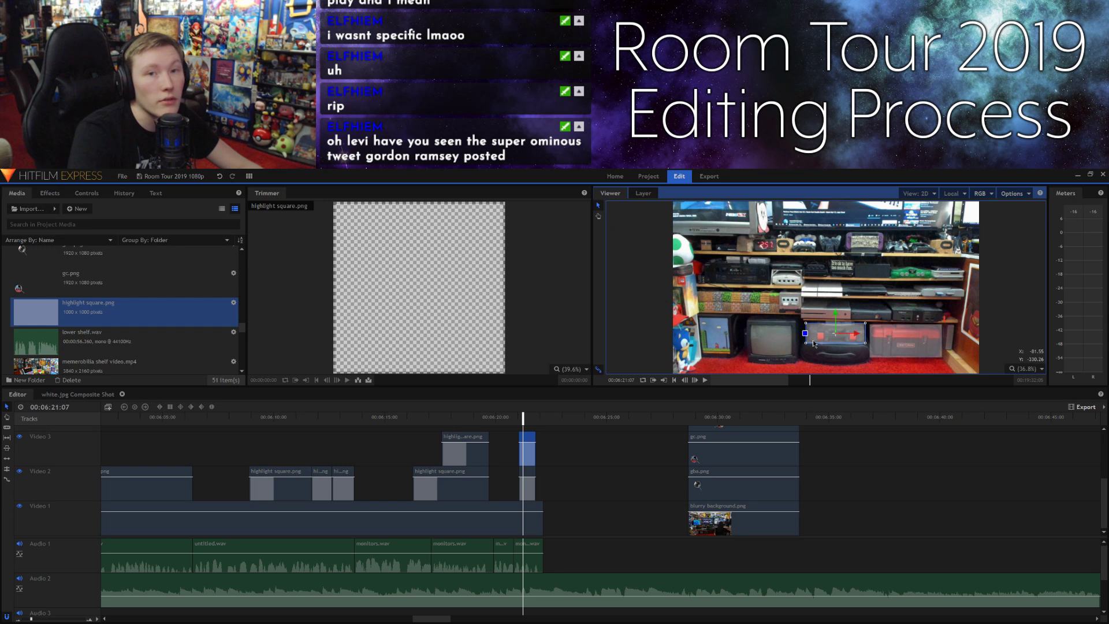
left_click_drag(806, 343, 815, 342)
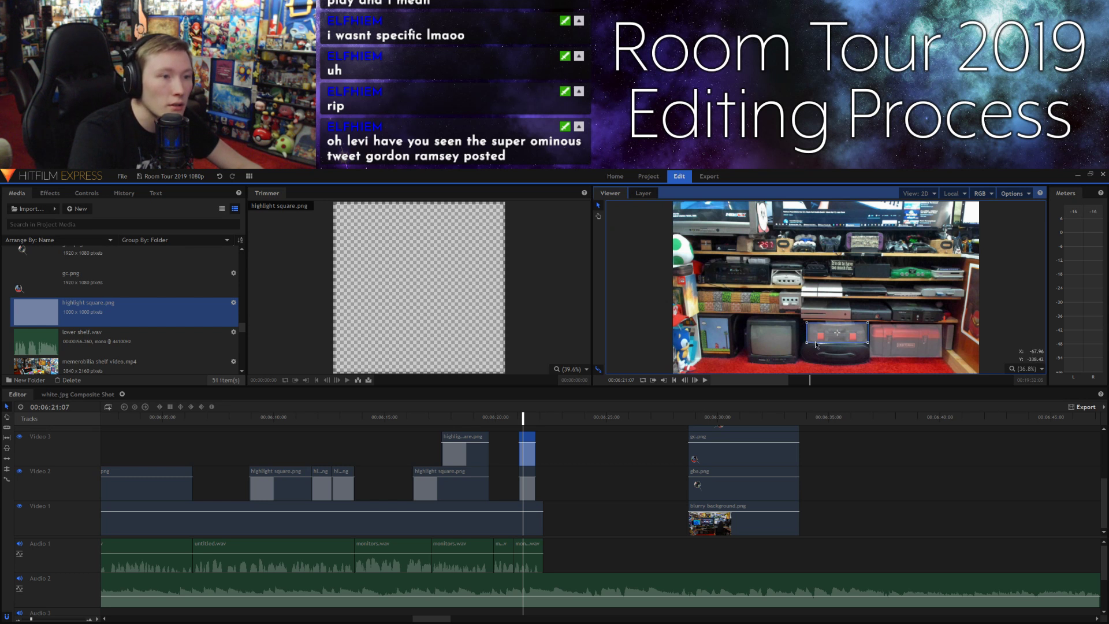
left_click(882, 496)
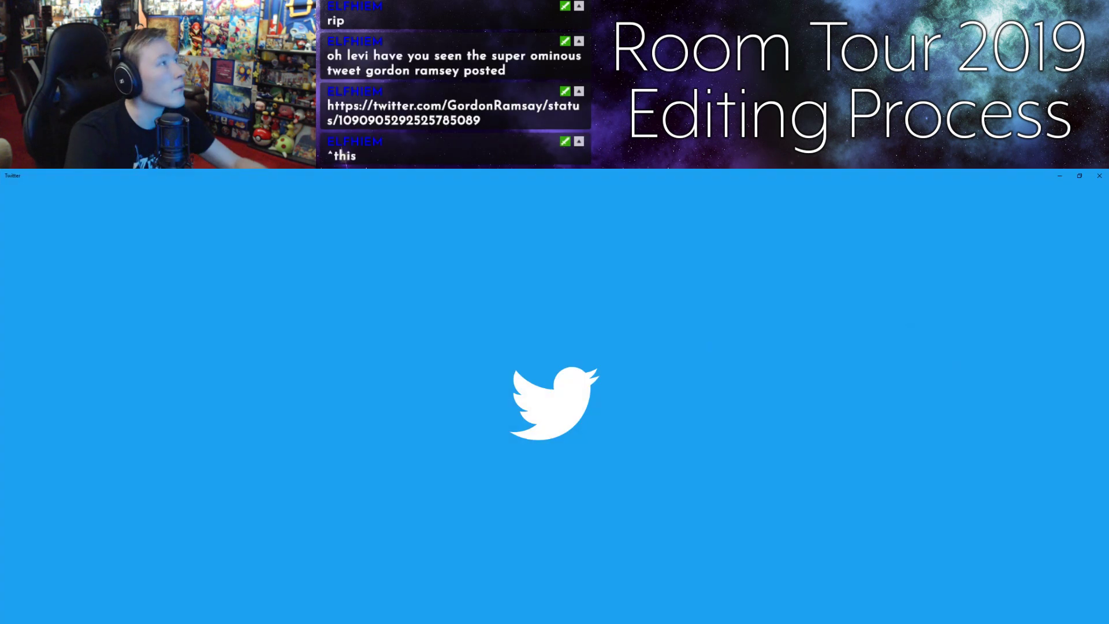
Step: Close the Twitter window, replay the highlight section and extend the Video 2 and Video 3 highlights to end at 00:06:21:28
left_click(1105, 180)
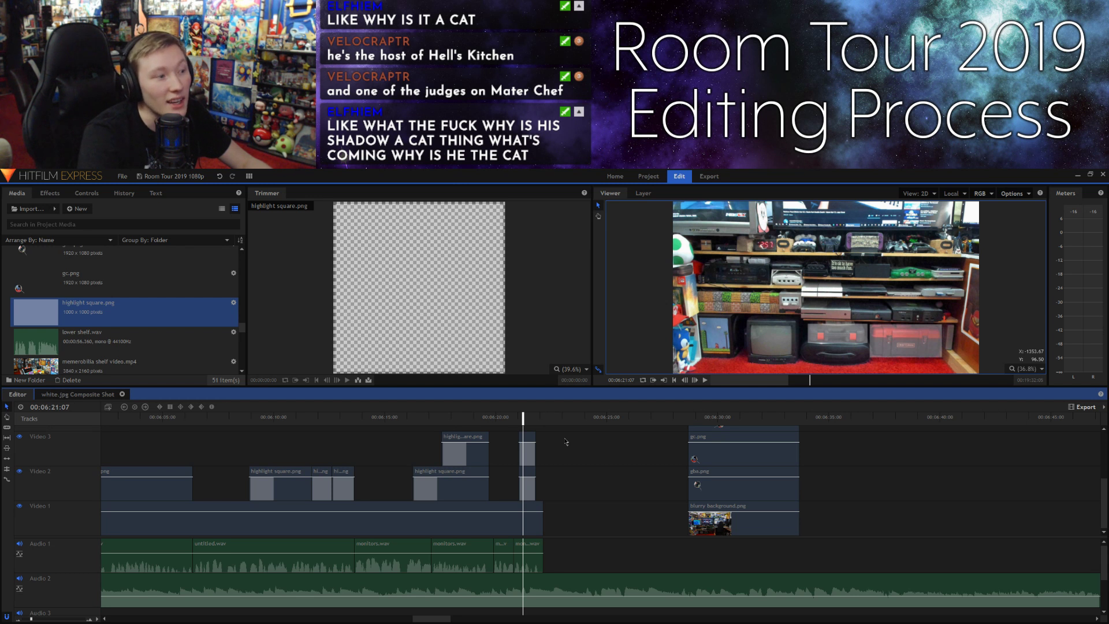
left_click(517, 417)
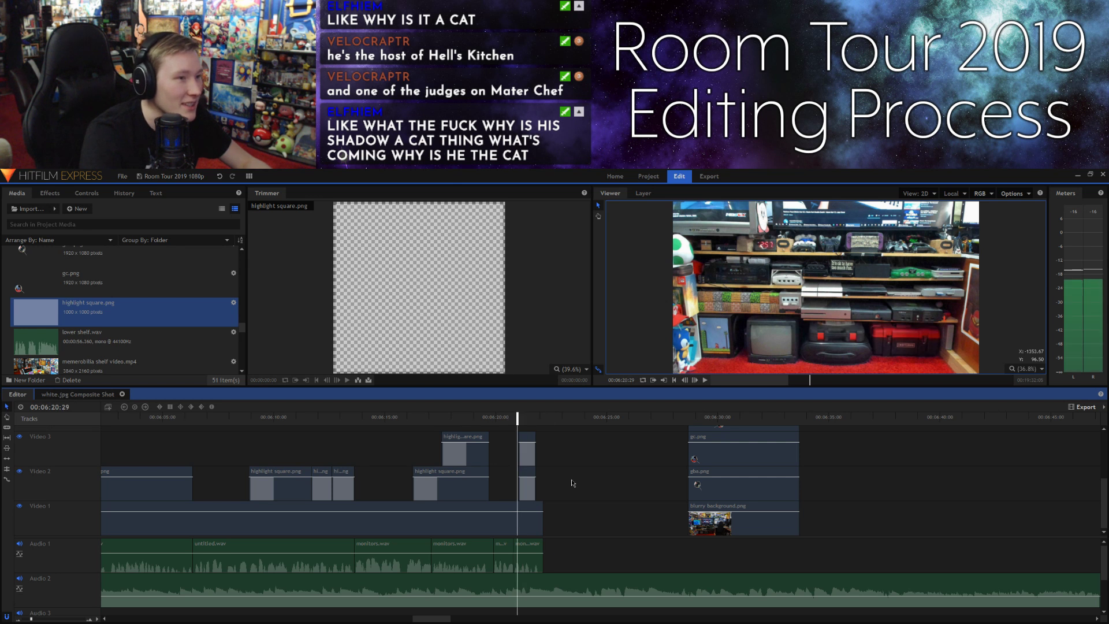
key("space")
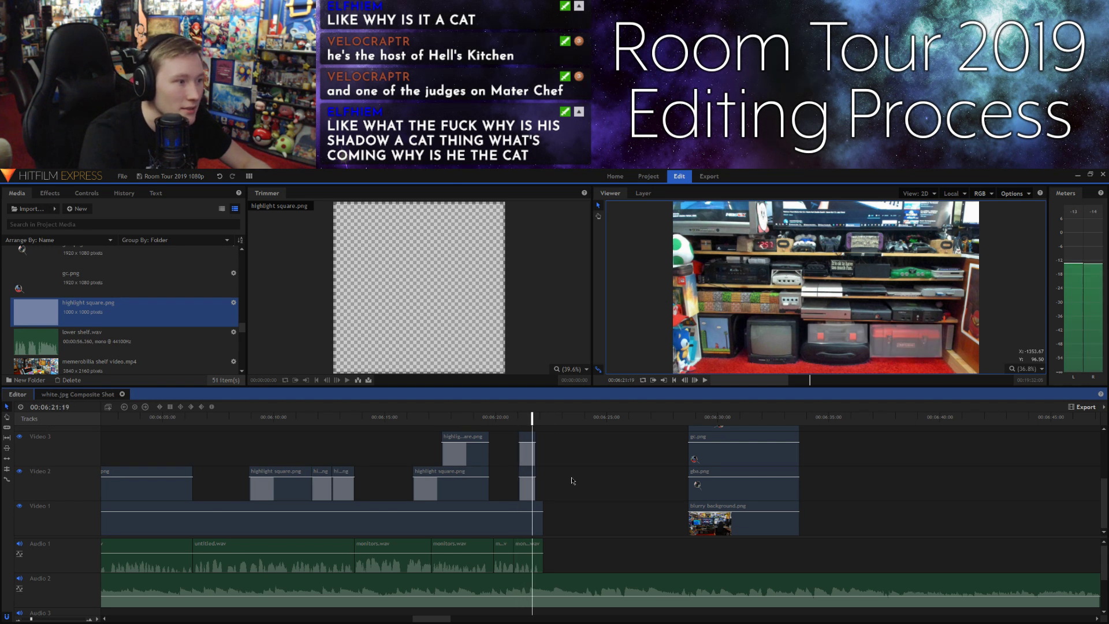
left_click_drag(548, 456, 539, 464)
left_click(548, 465)
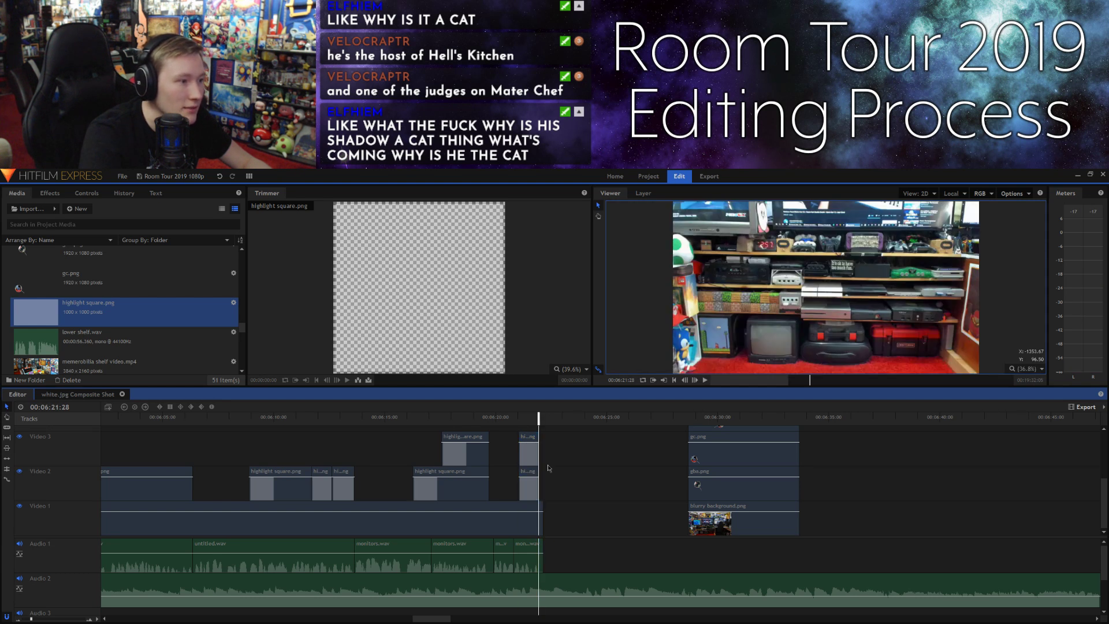
Step: Play past the end of the narration and extend the start of blurry background.png on Video 1 back to about 00:06:23:15
key("space")
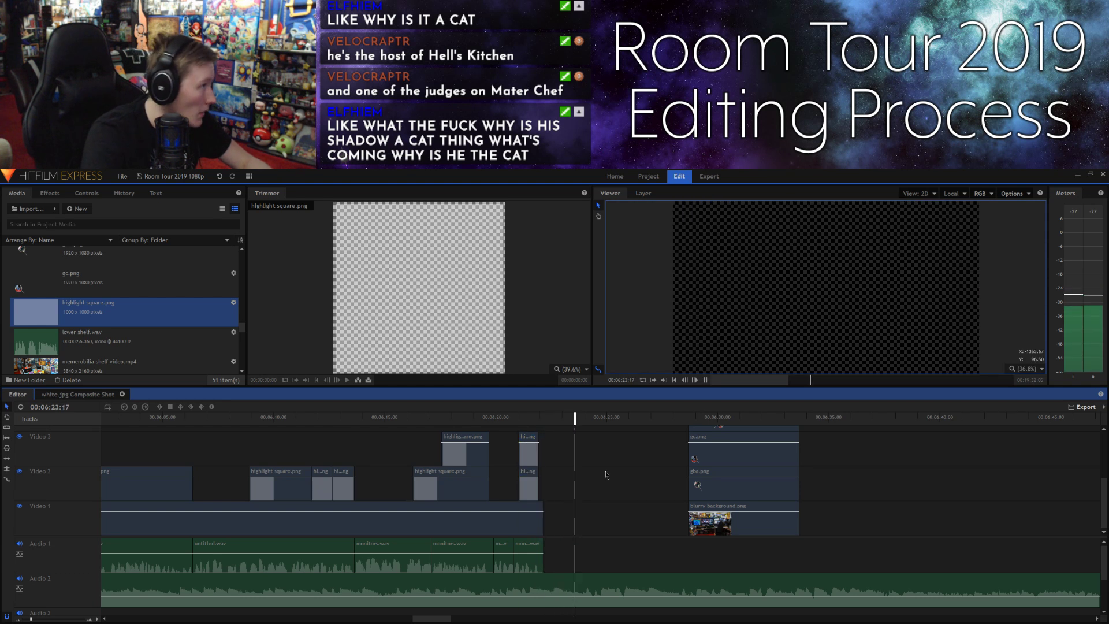
key("space")
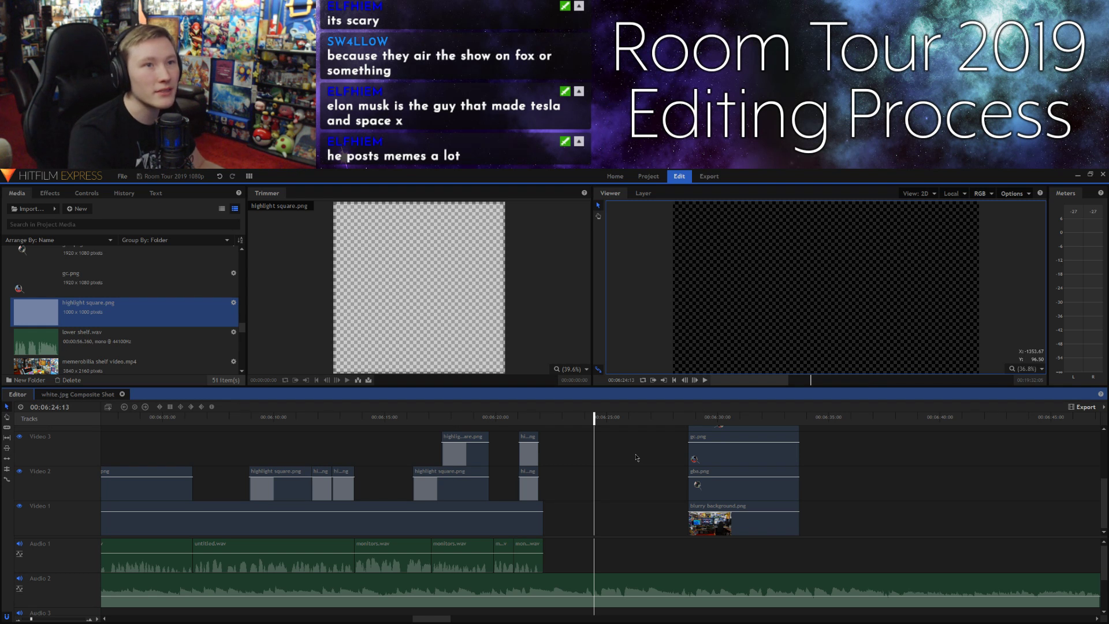
left_click(540, 422)
key("space")
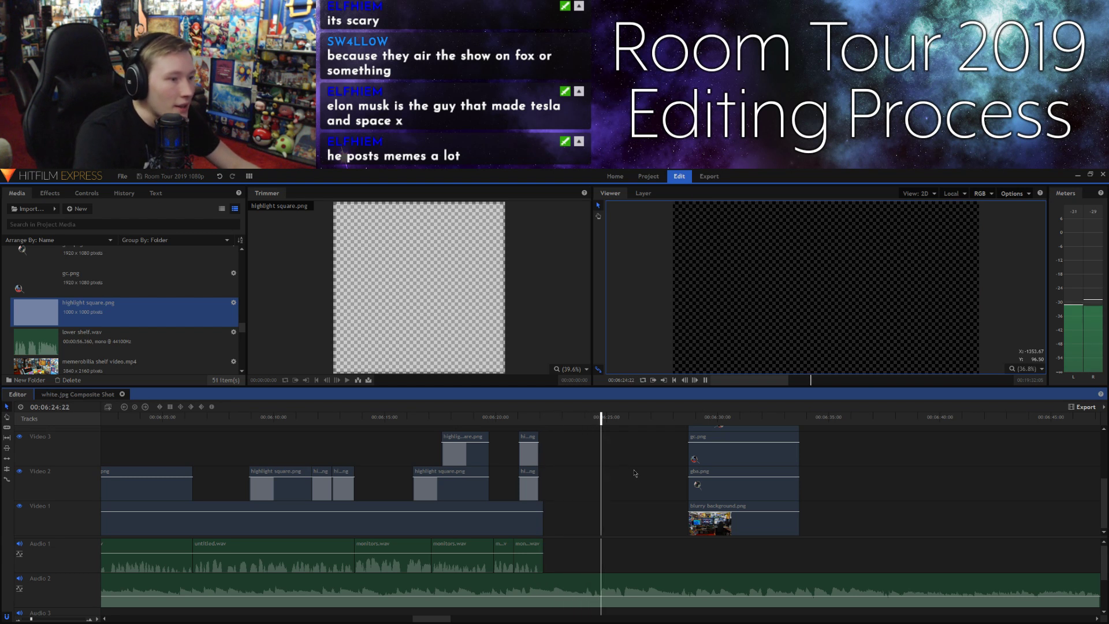
left_click_drag(685, 522, 574, 518)
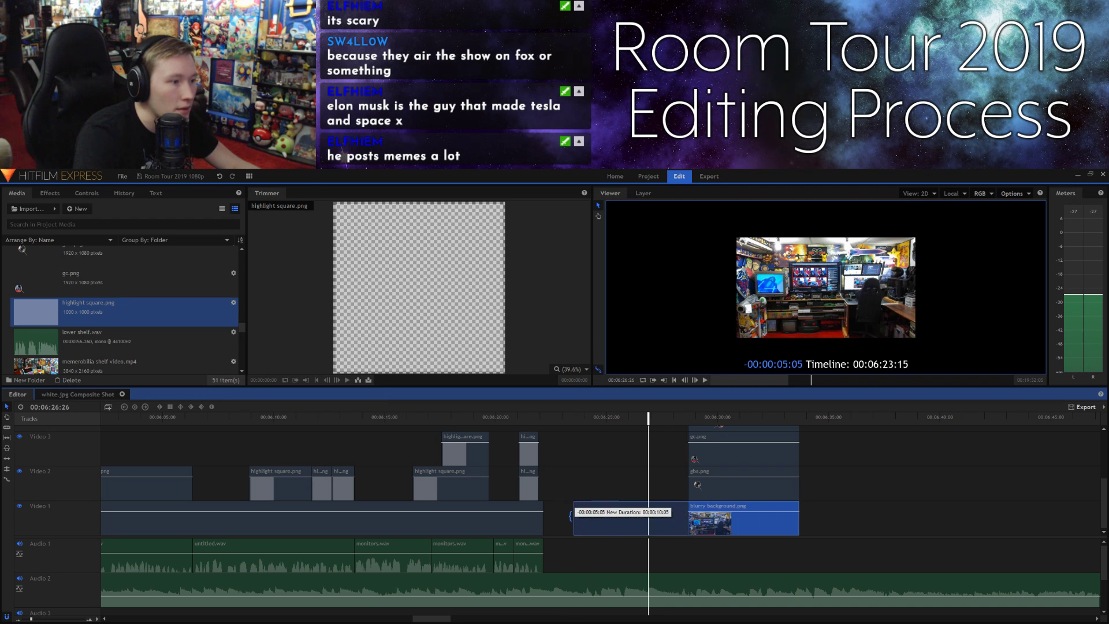
Step: Copy the 2019-01-27_14-41-46.jpg clip from the earlier monitors section on Video 1, around 00:04:23:01
left_click(406, 619)
left_click_drag(400, 619, 335, 617)
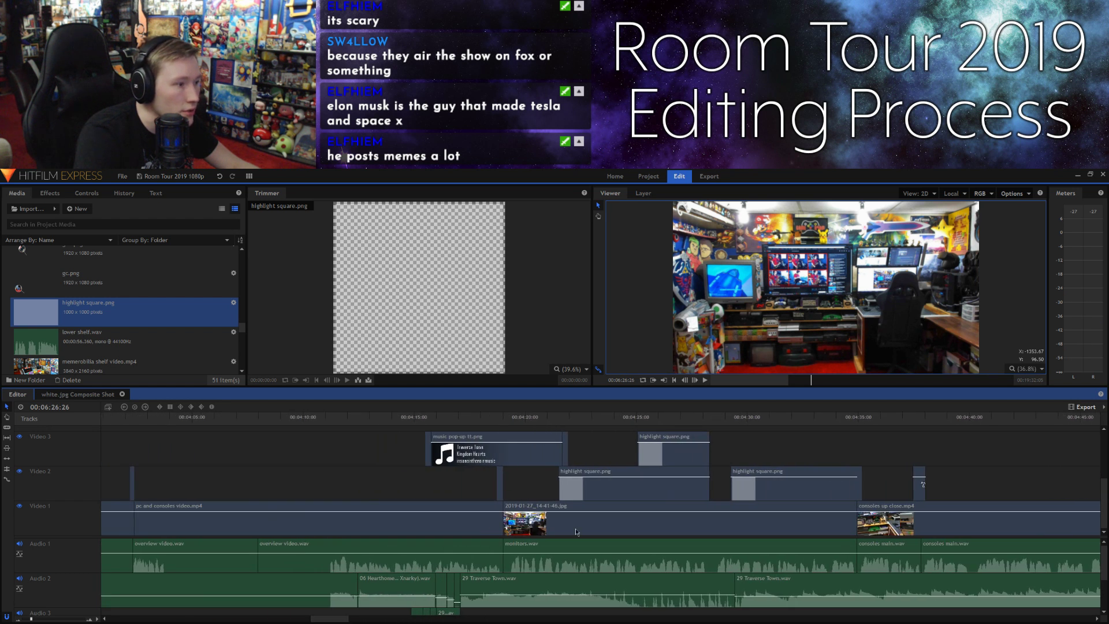
left_click(591, 523)
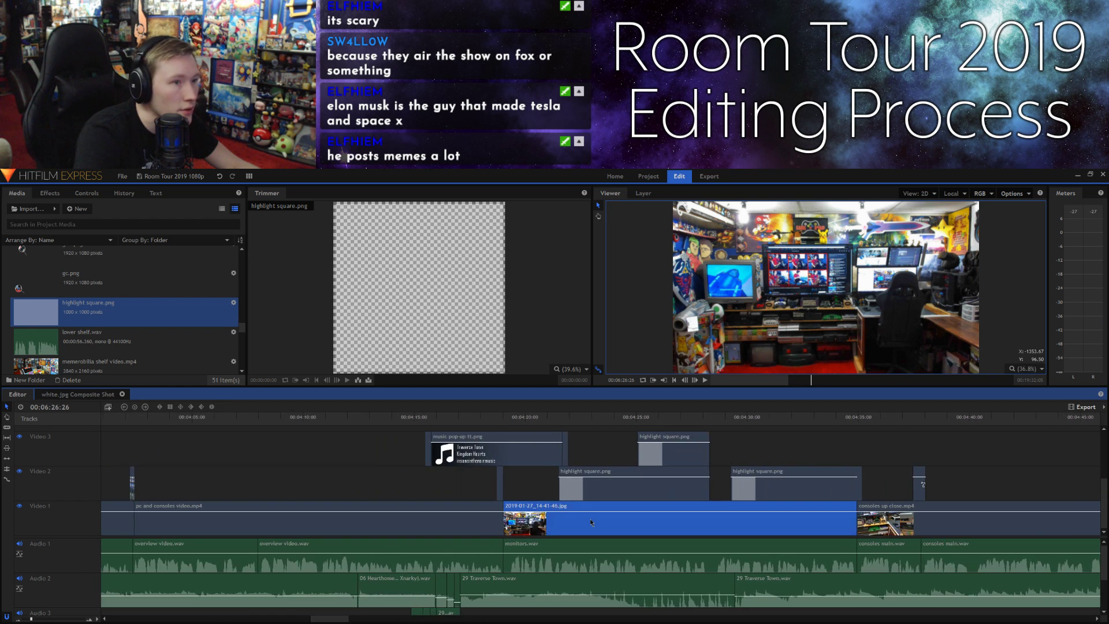
left_click(593, 417)
right_click(620, 530)
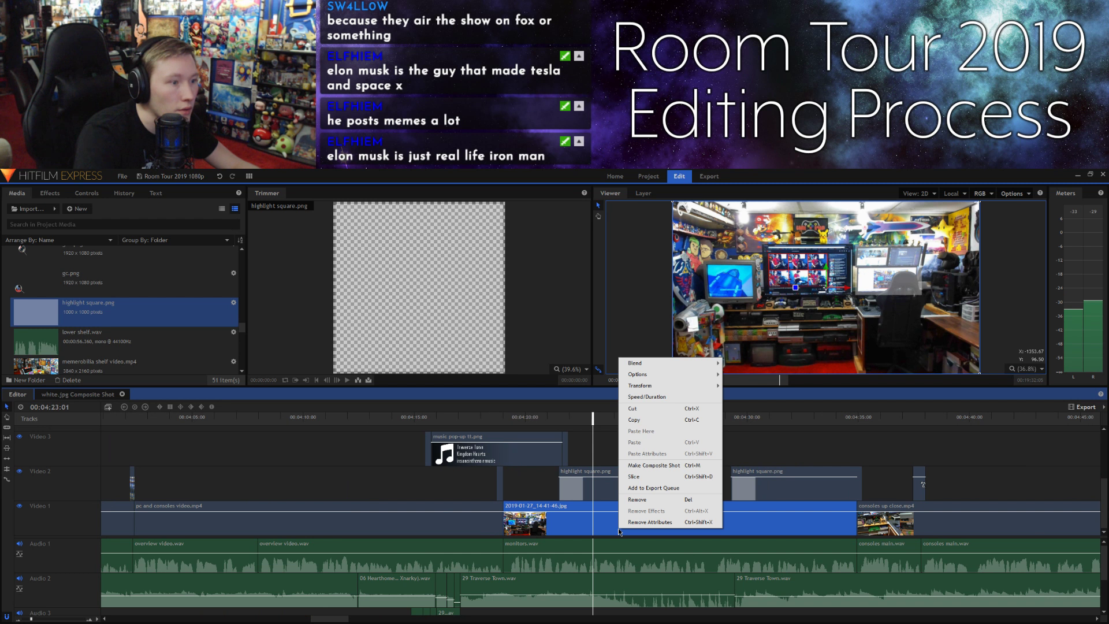
left_click(634, 421)
left_click(618, 450)
Step: Paste the copied room photo on Video 1 and fit it into the gap between the consoles shot and blurry background.png
left_click_drag(347, 618, 453, 620)
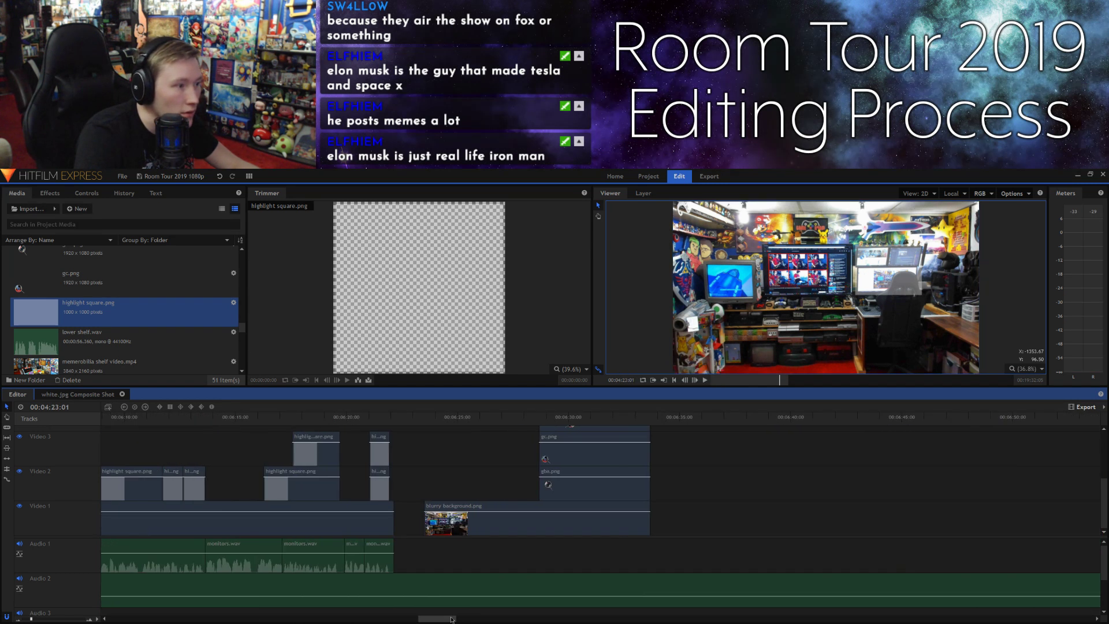
right_click(701, 515)
left_click(716, 527)
left_click_drag(1050, 517, 412, 511)
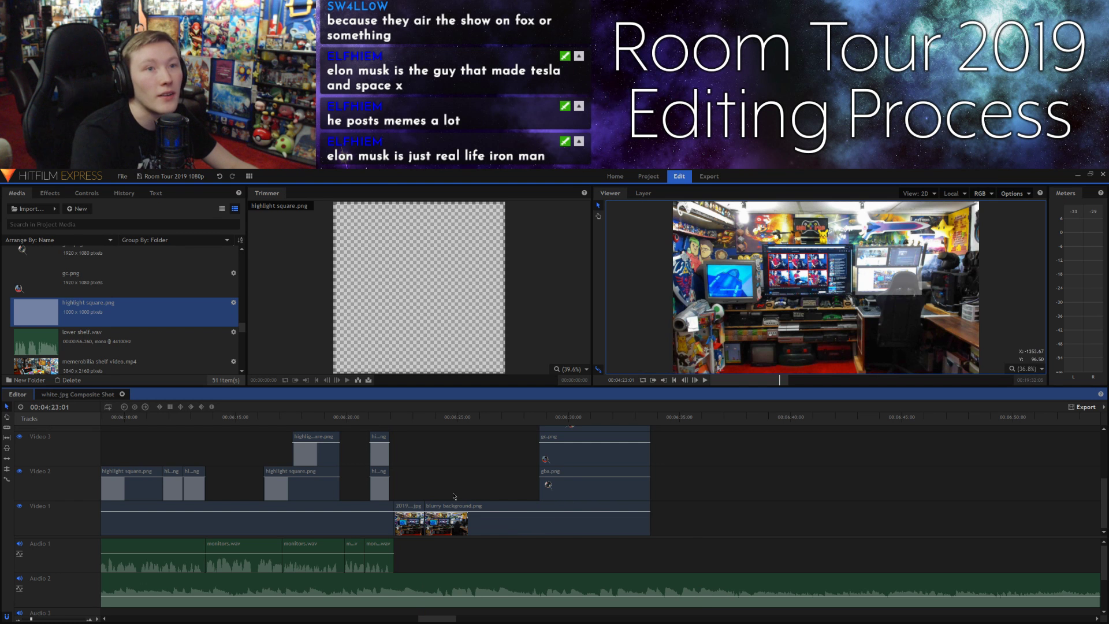
Step: Split the pasted 2019-01-27_14-41-46.jpg clip on Video 1 at 00:06:23:02
left_click(413, 421)
left_click_drag(30, 620, 43, 620)
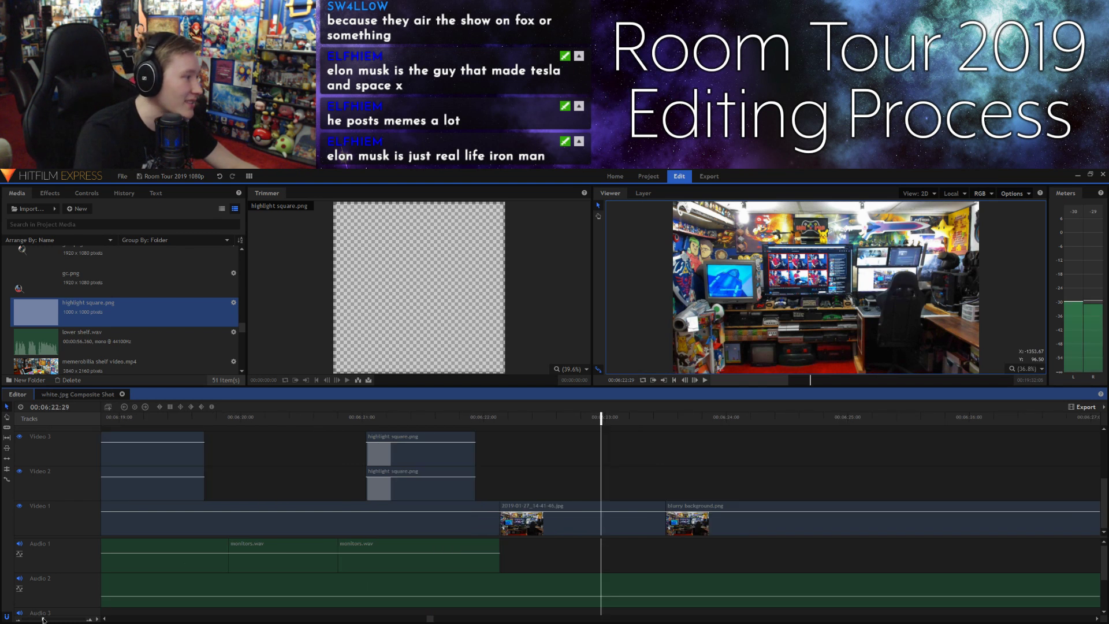
left_click(607, 418)
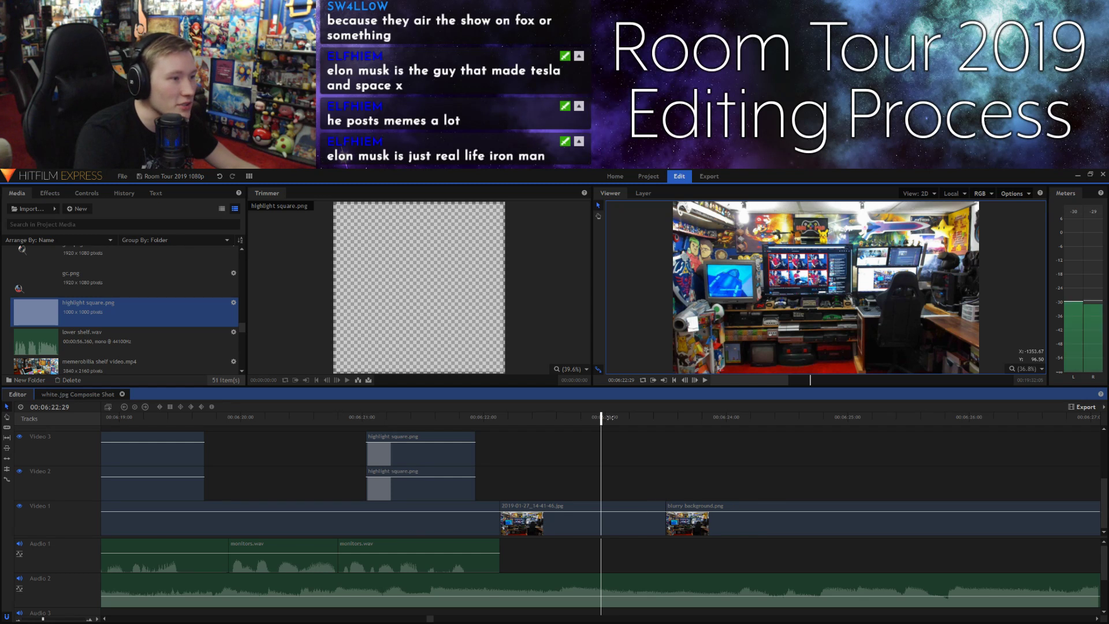
left_click(60, 619)
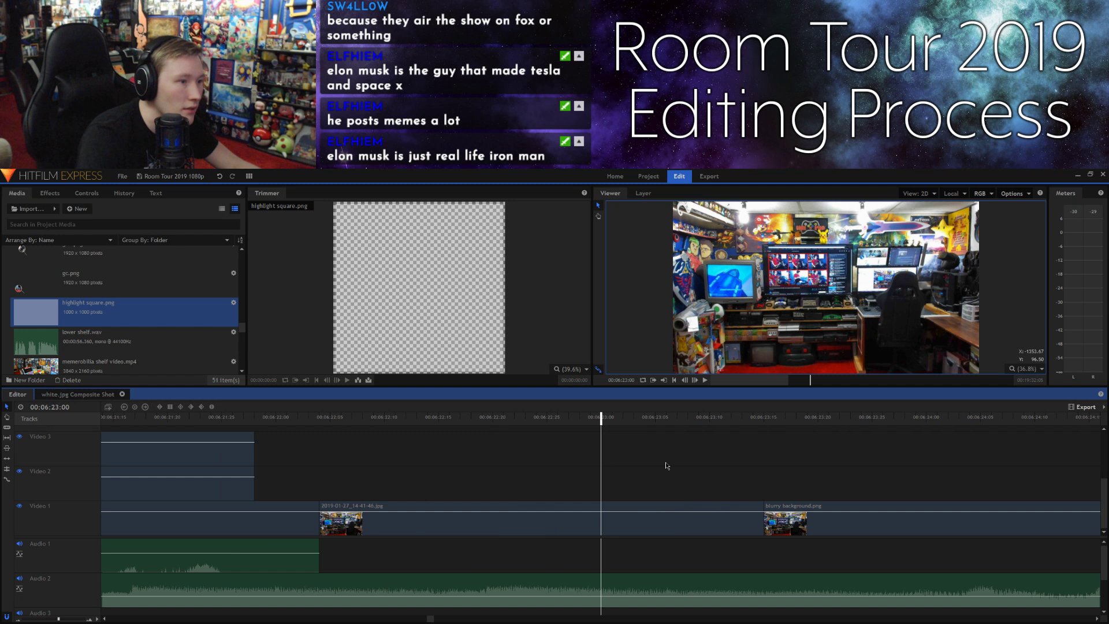
left_click(627, 518)
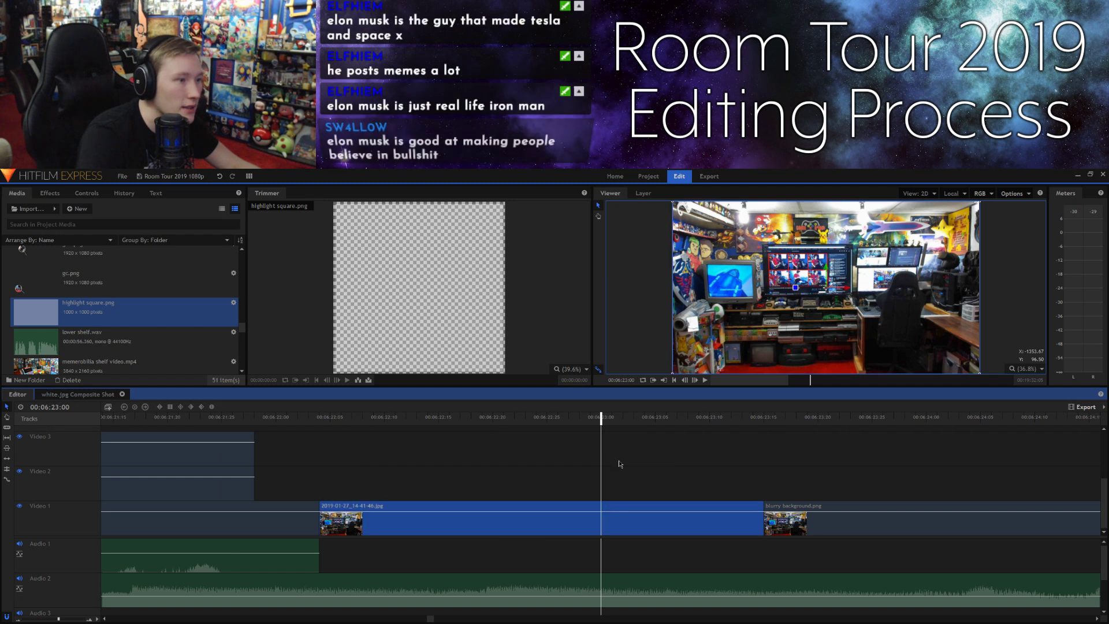
left_click(628, 419)
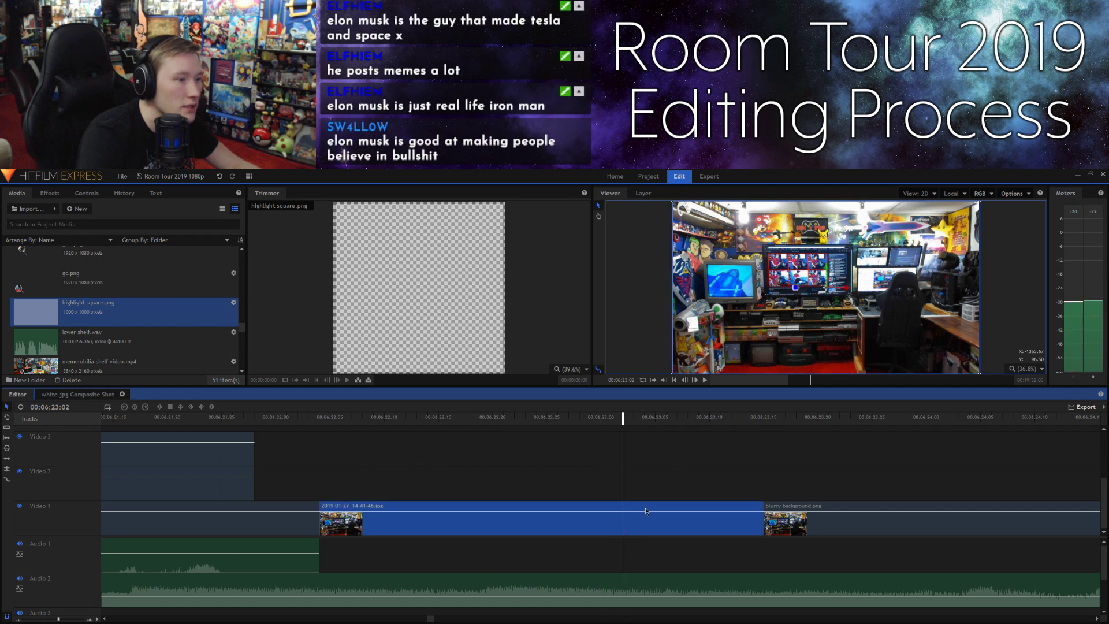
key("ctrl+shift+d")
left_click(663, 465)
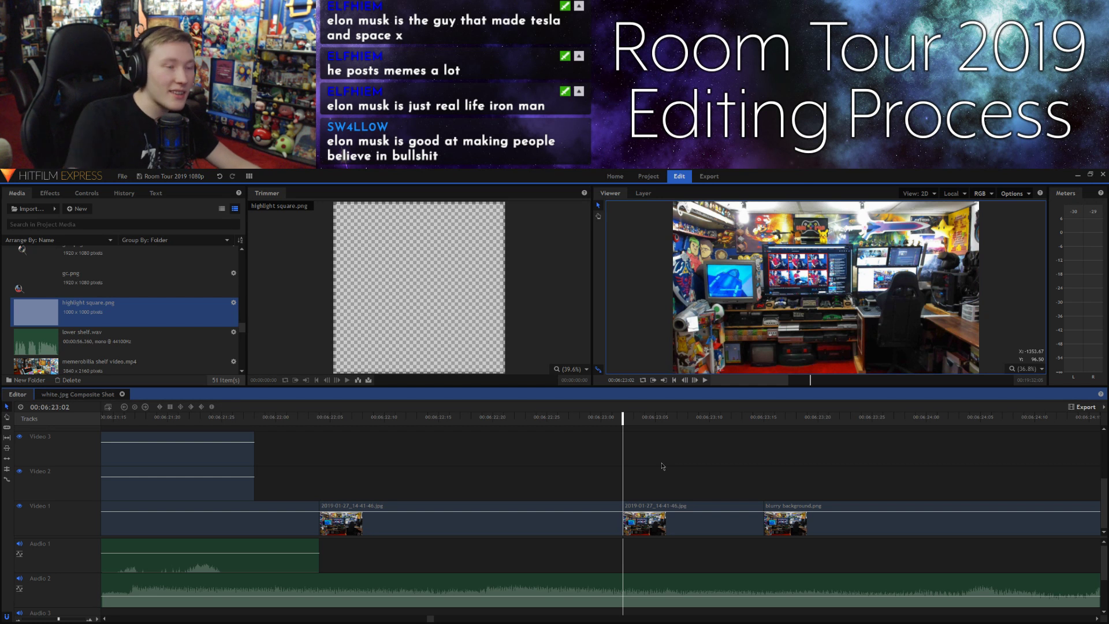
Step: Put the photo's second piece on Video 2, shortened to end where blurry background.png starts, and extend the Video 1 piece to that same point
left_click(670, 507)
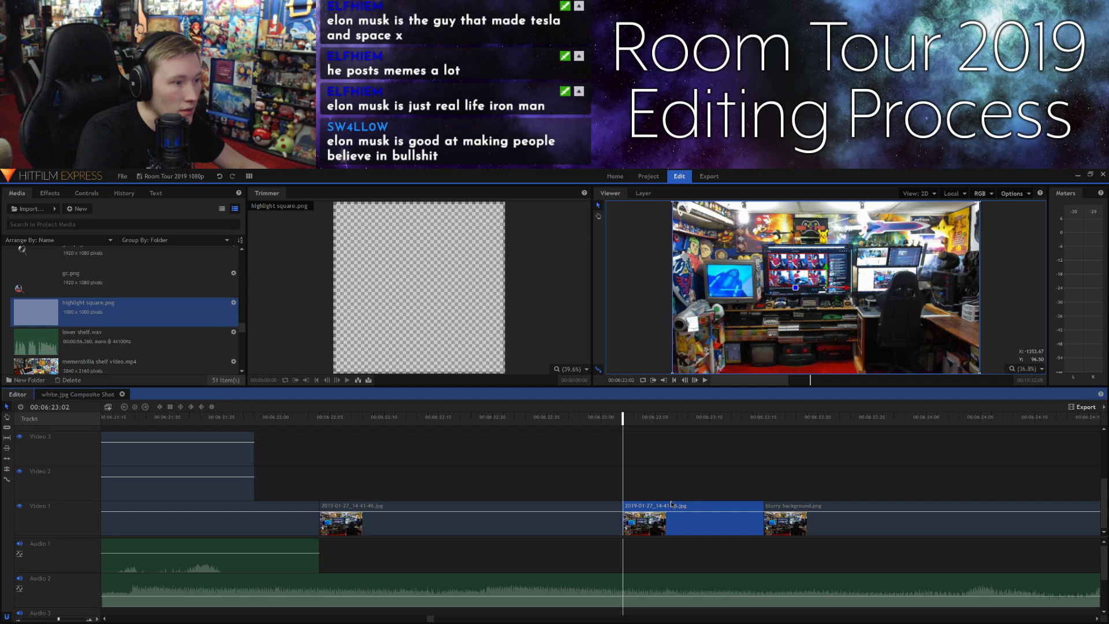
left_click_drag(671, 501, 802, 484)
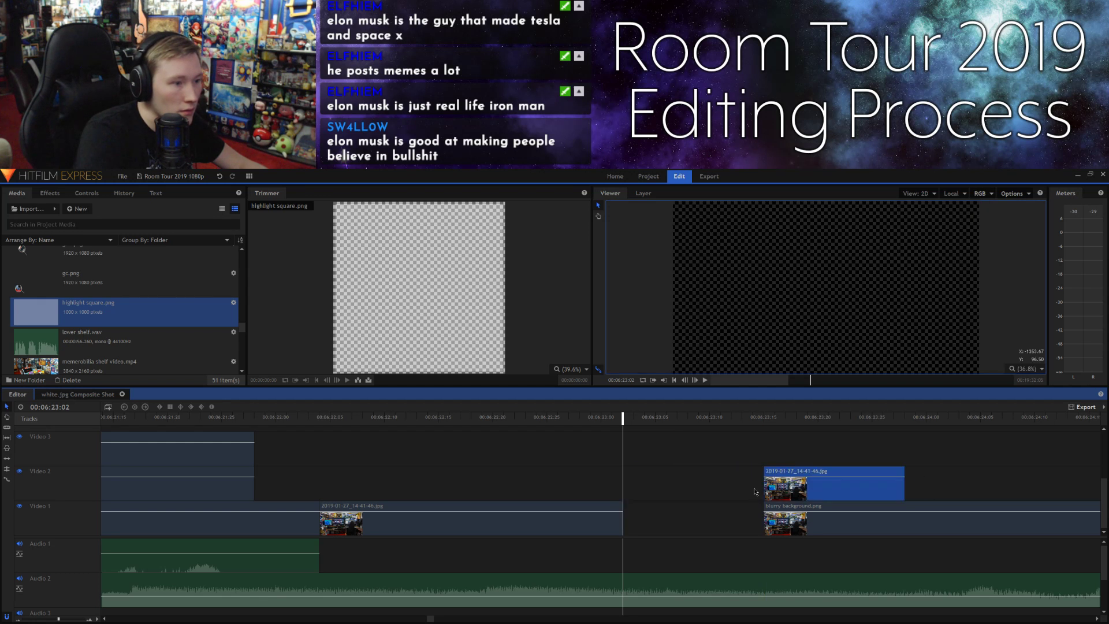
left_click_drag(626, 513, 678, 472)
left_click(652, 455)
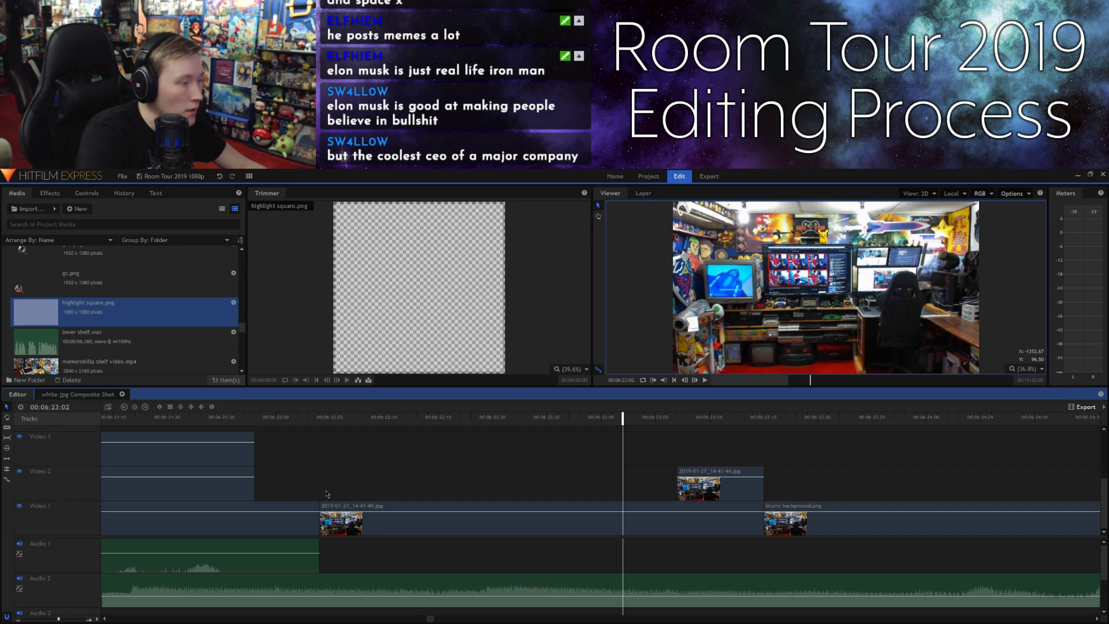
Step: Check the circled-consoles shot at 00:06:29:05, load hidden consoles.wav into the Trimmer and audition its opening narration
left_click_drag(49, 620, 27, 620)
left_click(971, 417)
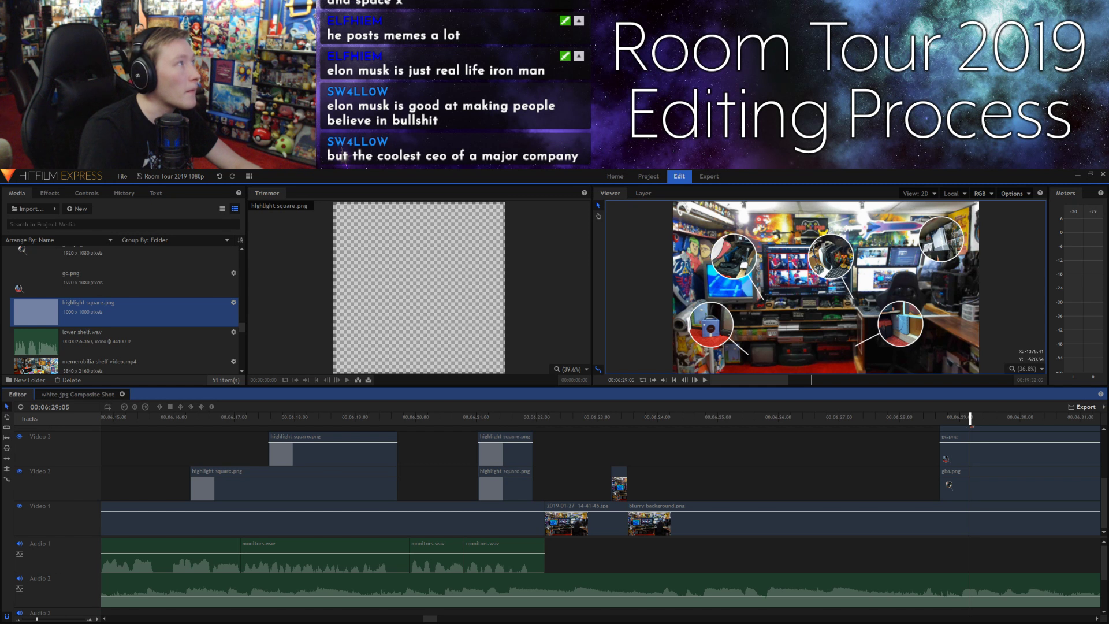
left_click_drag(220, 278, 162, 312)
key("space")
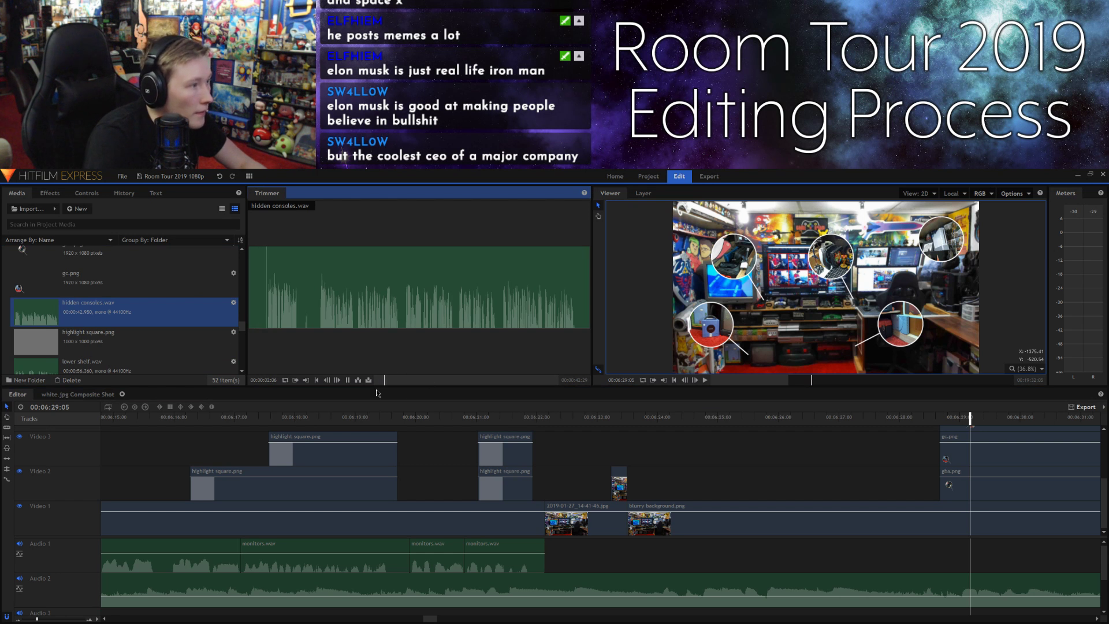
left_click_drag(400, 382, 412, 382)
key("space")
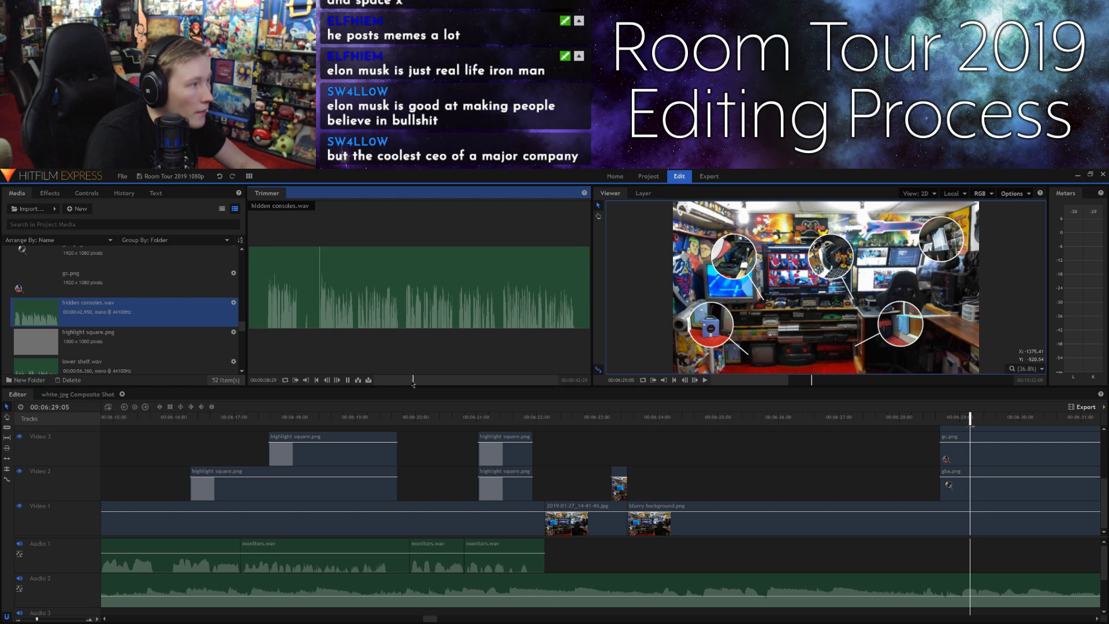
Step: Mark hidden consoles.wav from about 2 to 6 seconds and place that section on Audio 1 starting at 00:06:22:04
left_click_drag(413, 383, 385, 383)
key("space")
key("space")
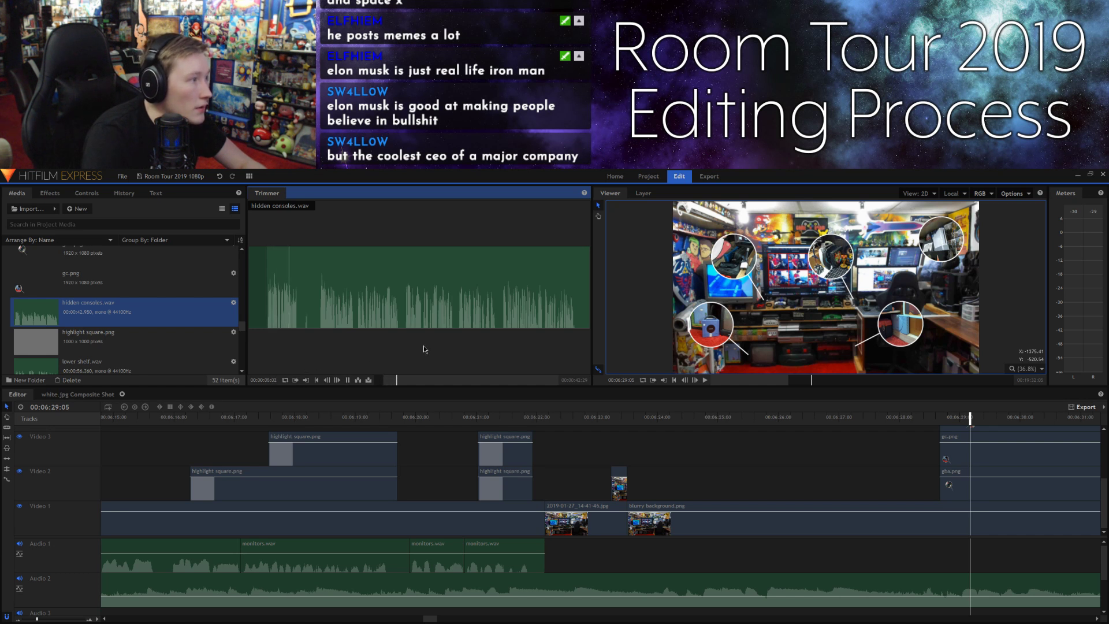
key("space")
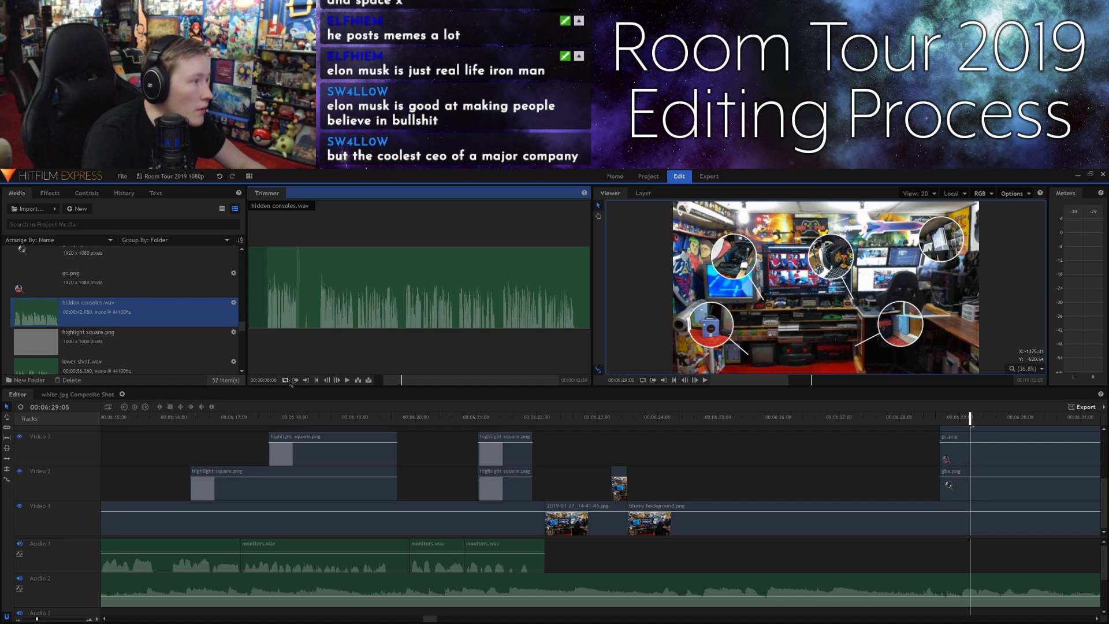
key("o")
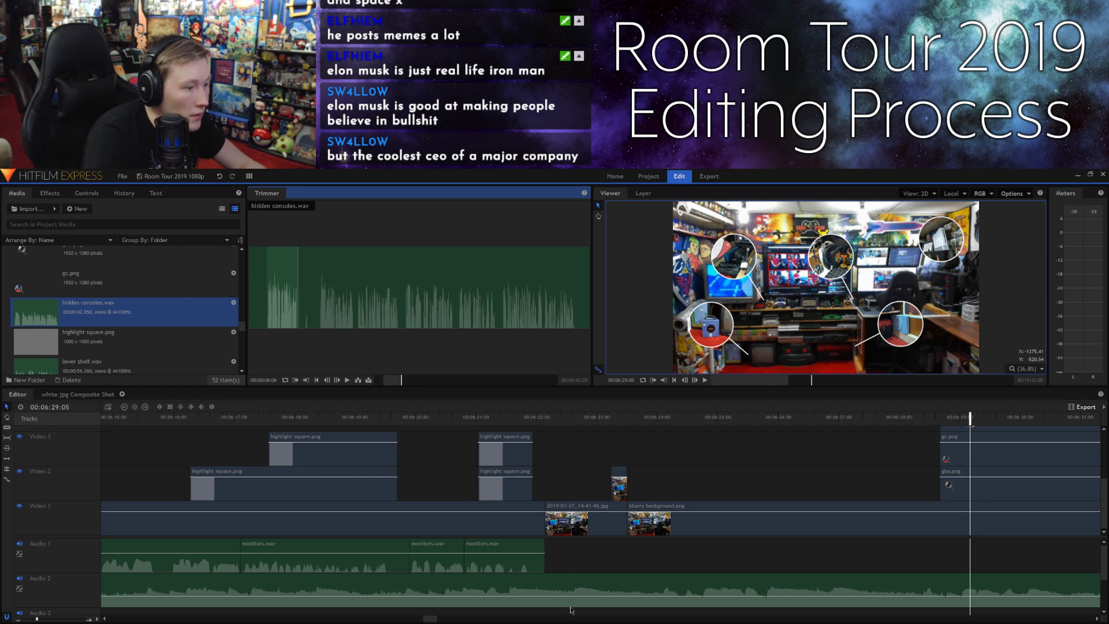
scroll(562, 620, "right", 3)
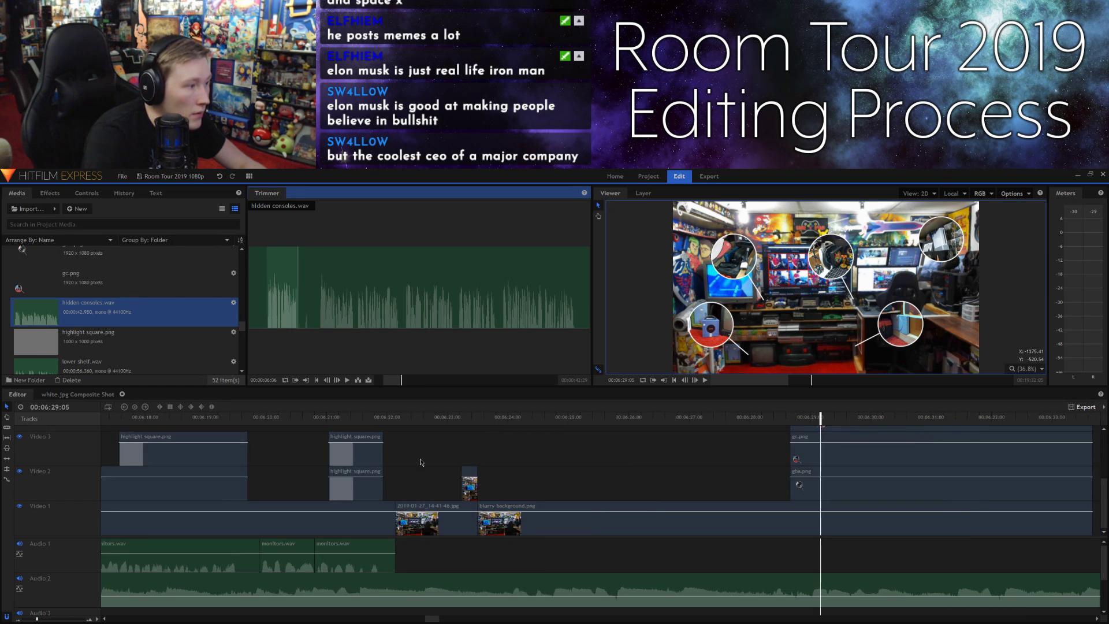
left_click_drag(289, 329, 399, 546)
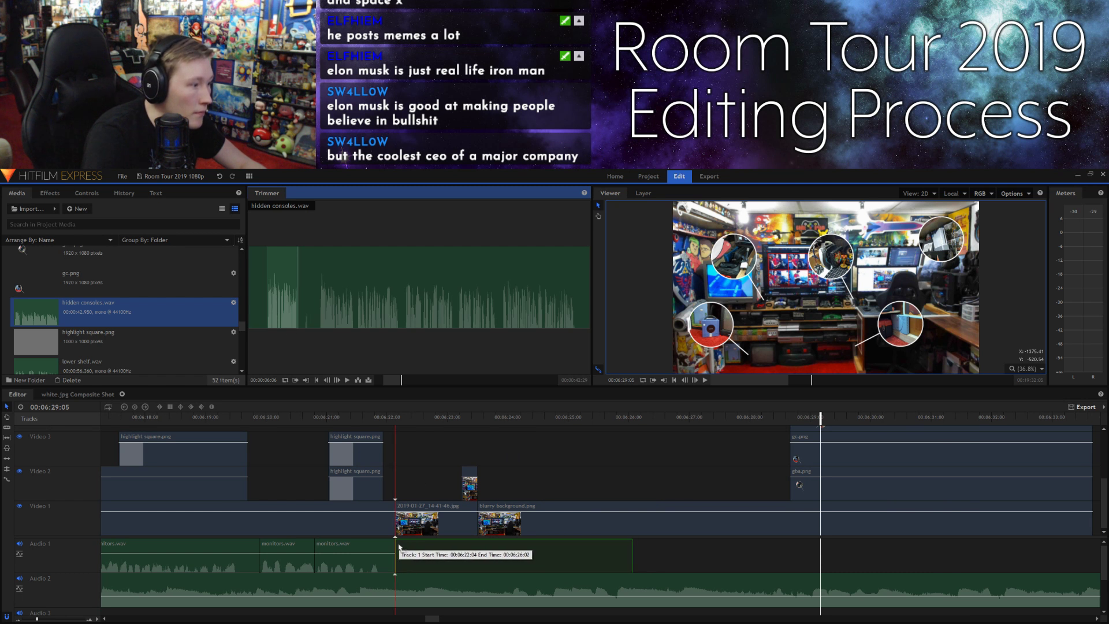
Step: Start blurry background.png at about 00:06:26:00 on Video 1 and extend the 2019-01-27_14-41-46.jpg photo to meet it
left_click(487, 511)
left_click_drag(477, 508, 629, 511)
left_click(498, 511)
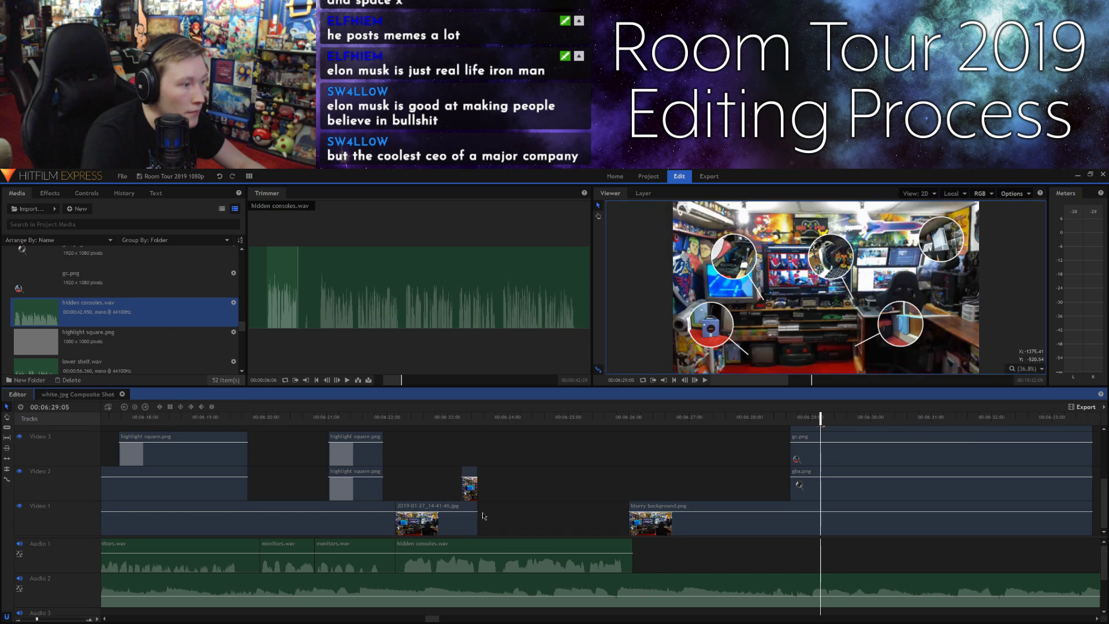
left_click_drag(482, 512, 629, 512)
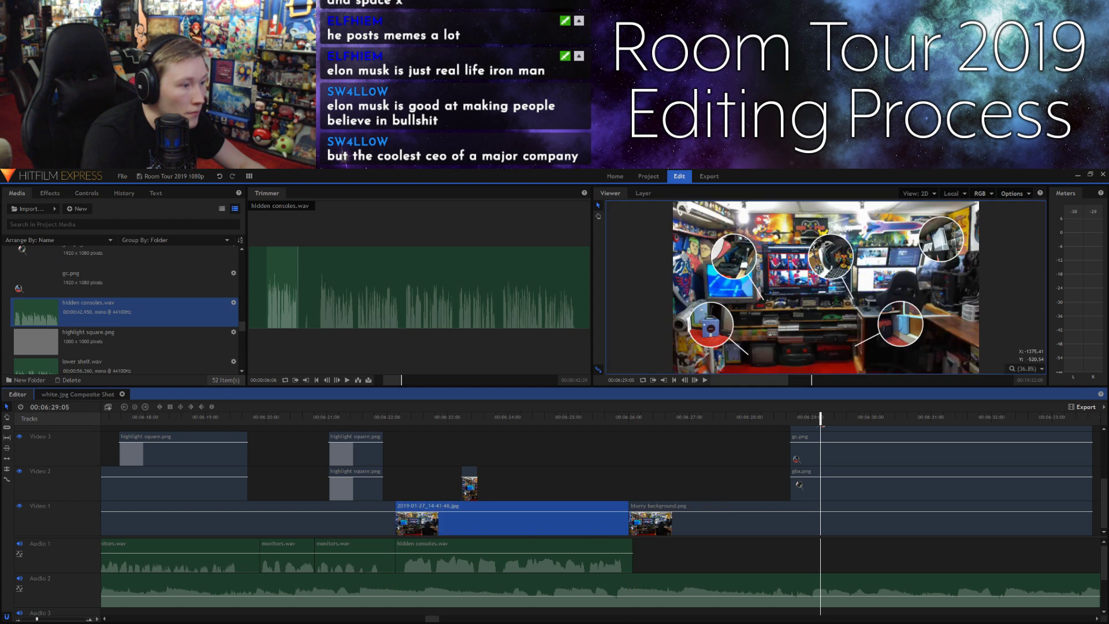
Step: Move the short photo piece on Video 2 to just before blurry background.png and play through the cut
left_click_drag(470, 475, 614, 494)
key("space")
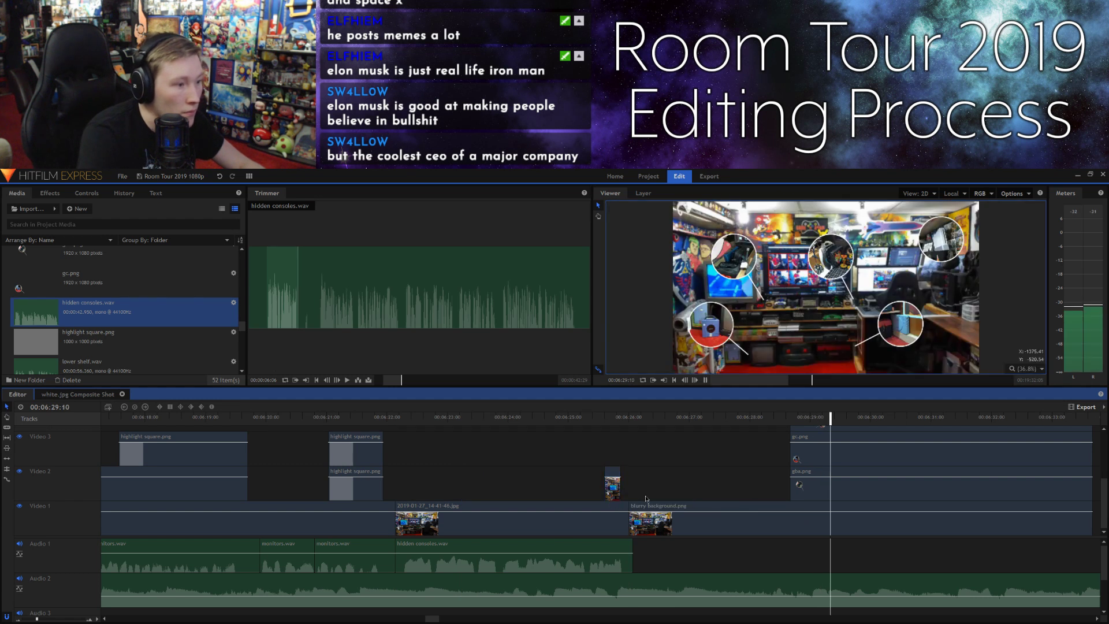
left_click(612, 425)
key("space")
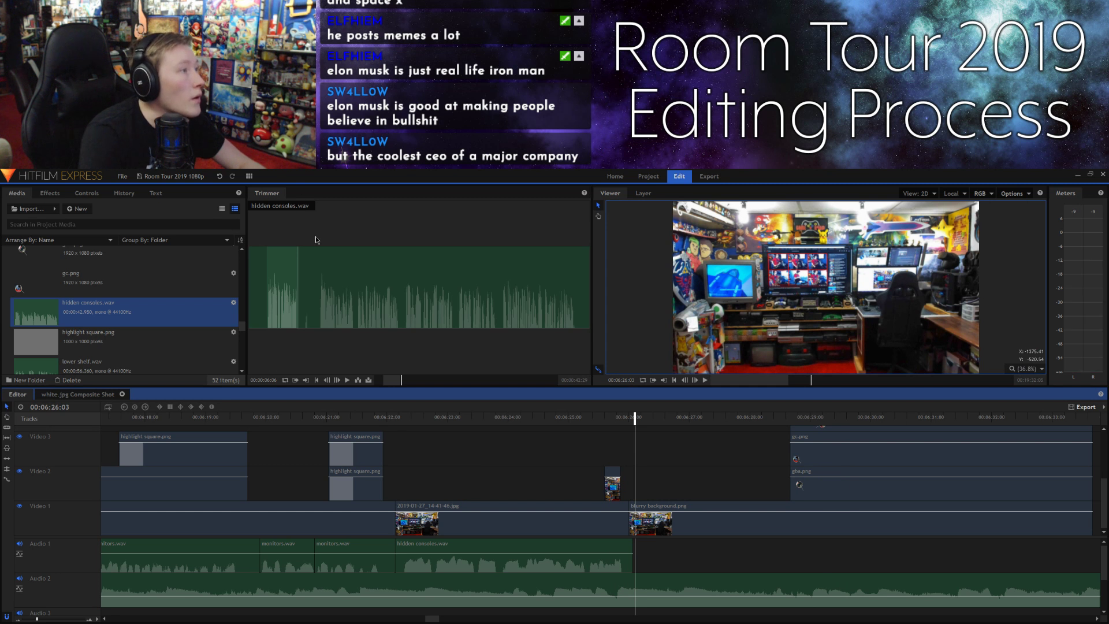
Step: Audition and mark hidden consoles.wav from about 9 to 13 seconds, placing that section on Audio 1 directly after the first hidden consoles.wav clip
left_click(396, 364)
key("space")
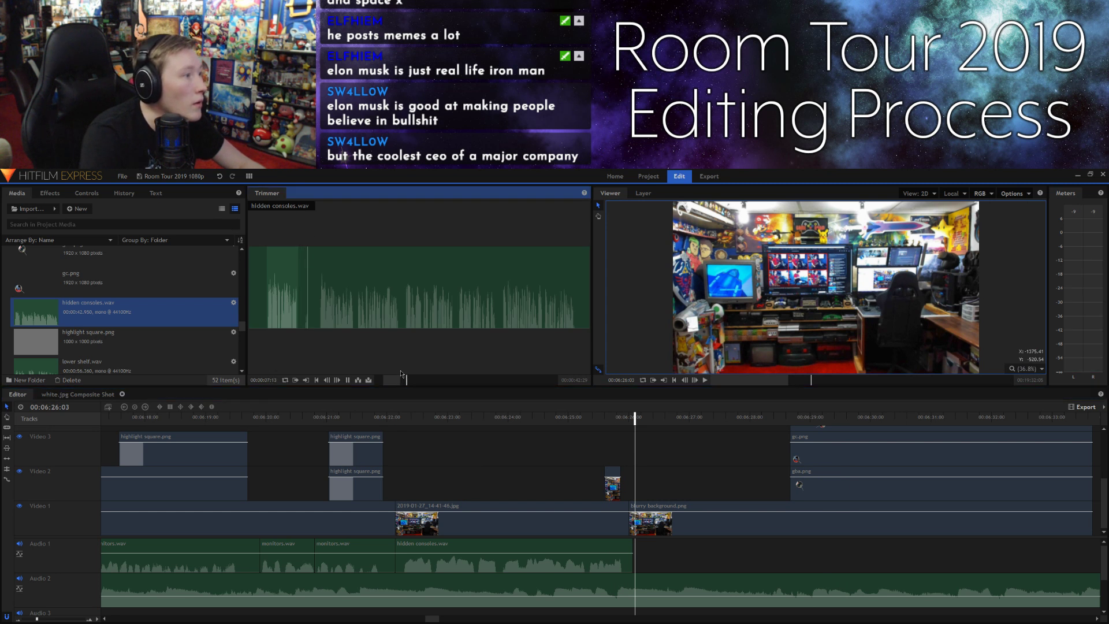
key("space")
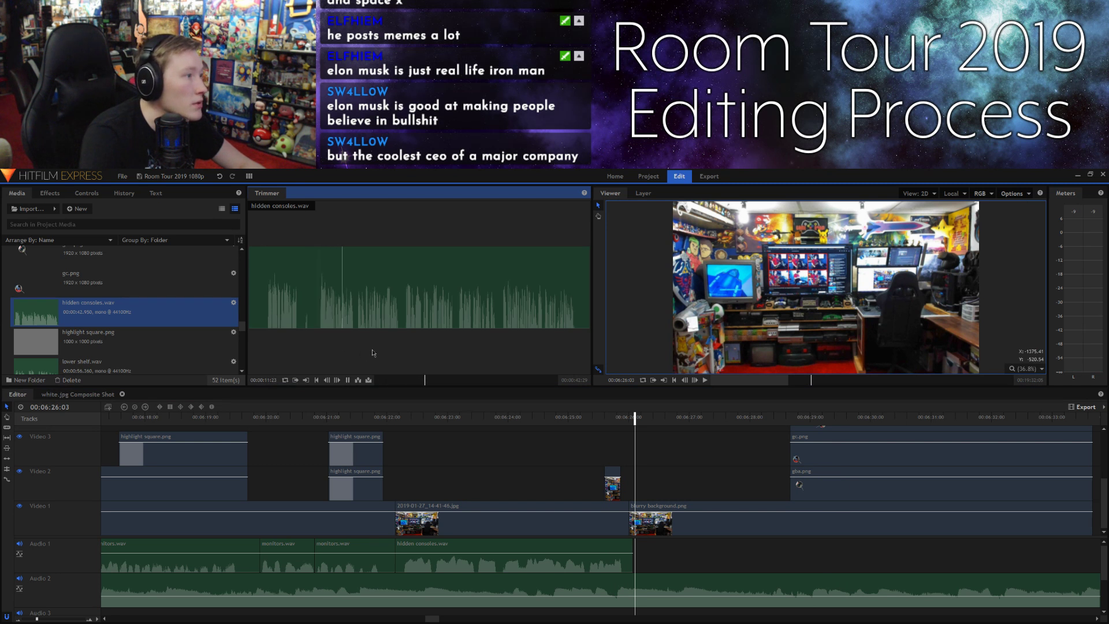
left_click(306, 380)
left_click_drag(335, 322, 636, 552)
Step: Shift the photo-to-background cut on Video 1 to the start of the second hidden consoles.wav clip and preview it
key("space")
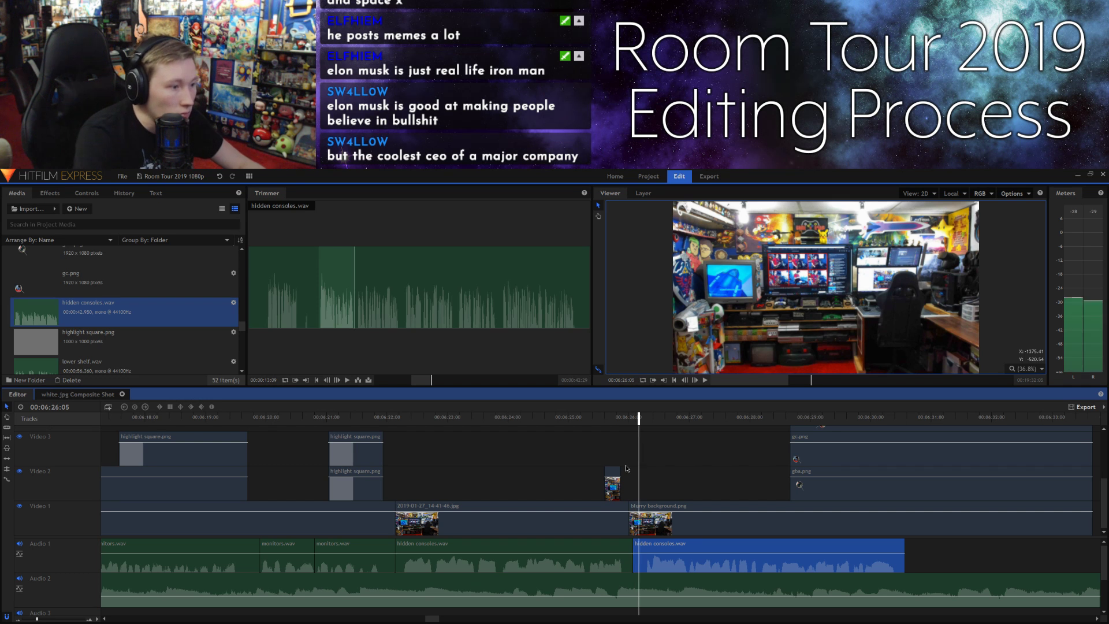
left_click_drag(629, 506, 635, 507)
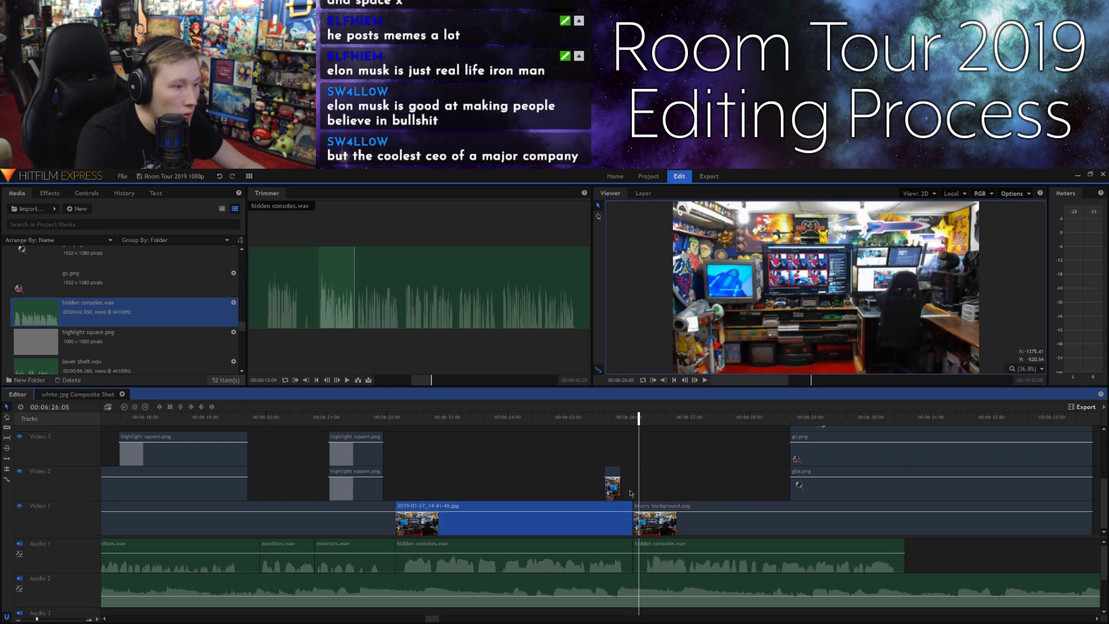
left_click(626, 458)
left_click(583, 422)
key("space")
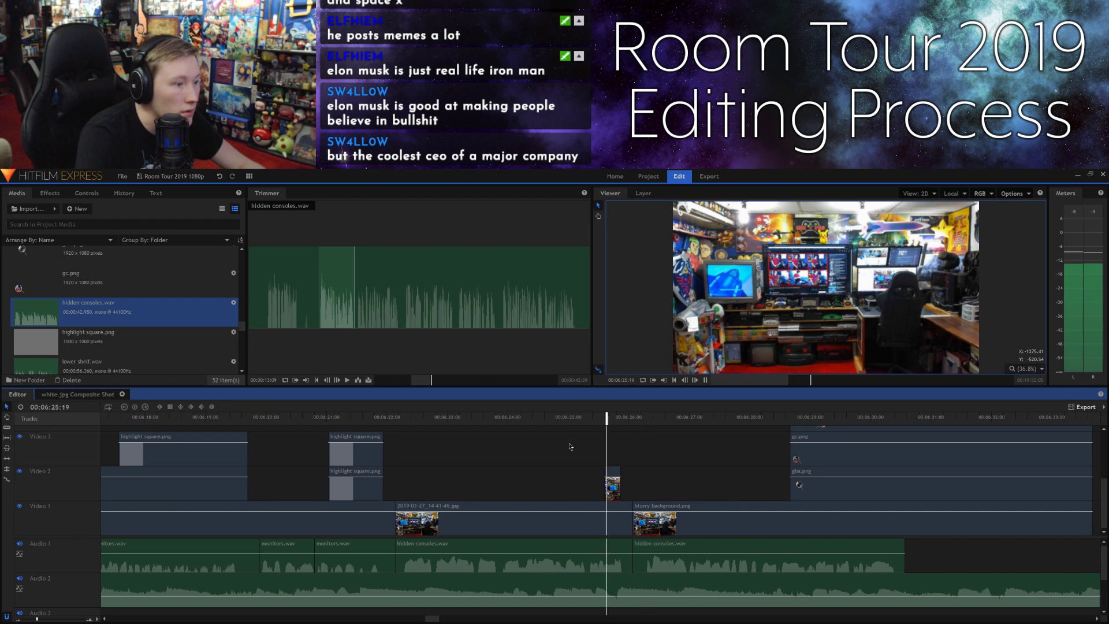
key("space")
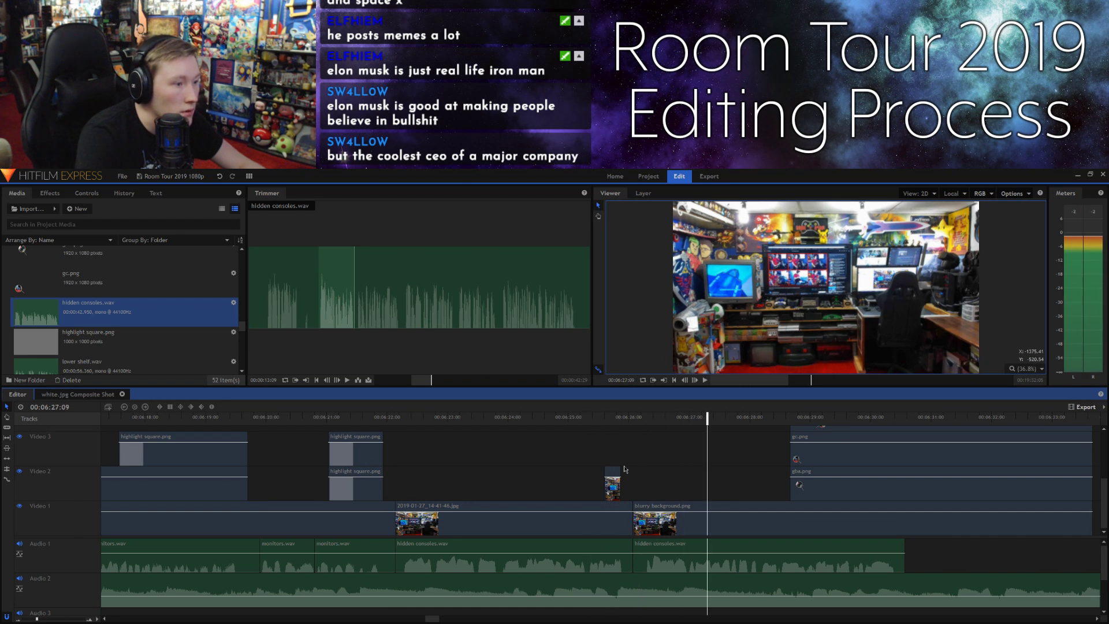
Step: End the Video 2 photo piece at the start of the second hidden consoles.wav clip, and start blurry background.png where that piece begins
left_click_drag(617, 477, 629, 477)
left_click(618, 421)
key("period")
key("period")
key("period")
key("period")
key("period")
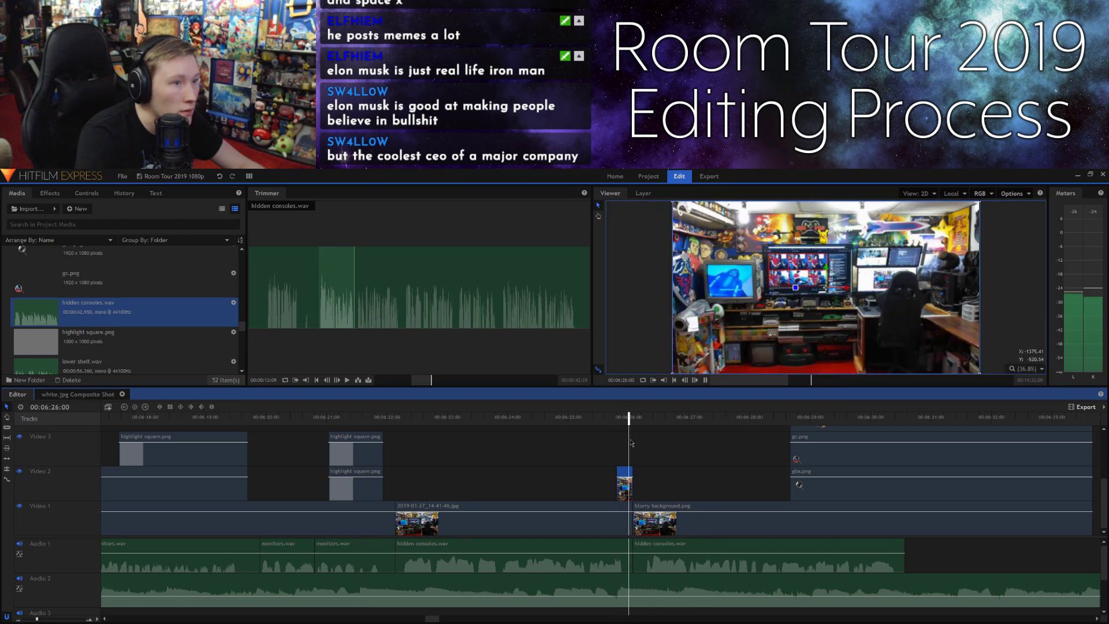
key("space")
left_click(625, 421)
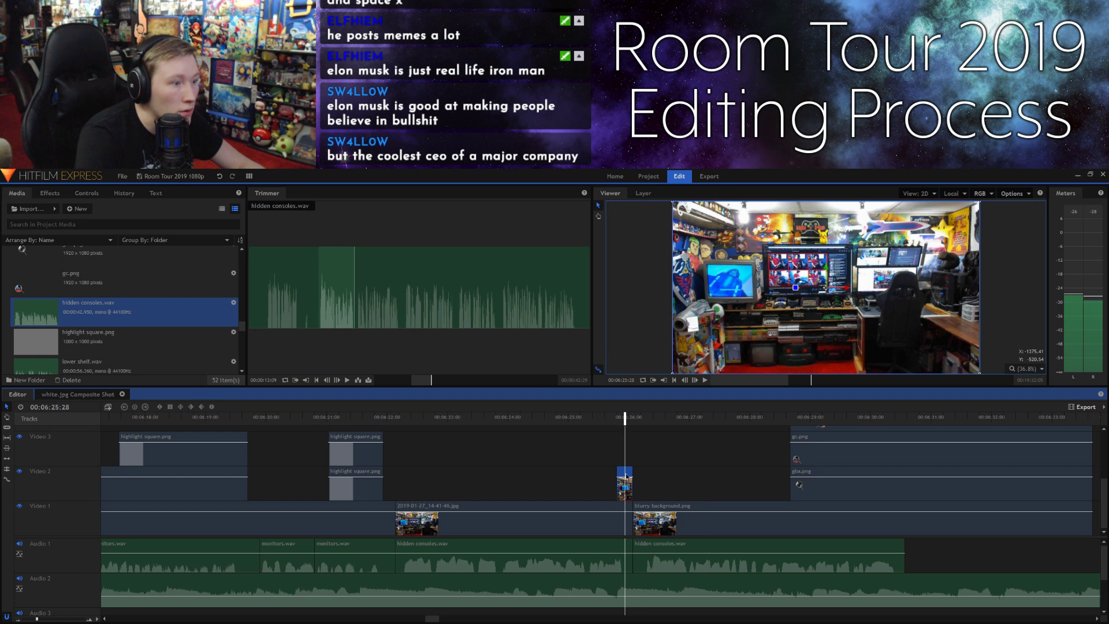
left_click(616, 508)
left_click_drag(633, 509, 617, 509)
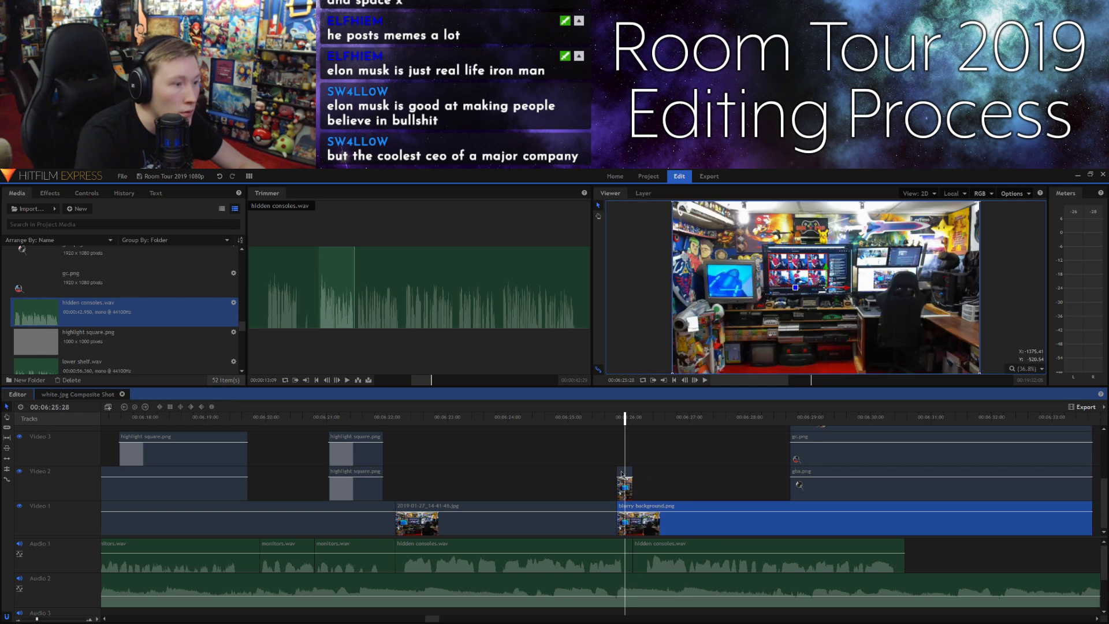
Step: Split the short photo piece on Video 2 into one-frame slices between 00:06:25:24 and 00:06:26:02
left_click(621, 473)
left_click_drag(38, 619, 49, 619)
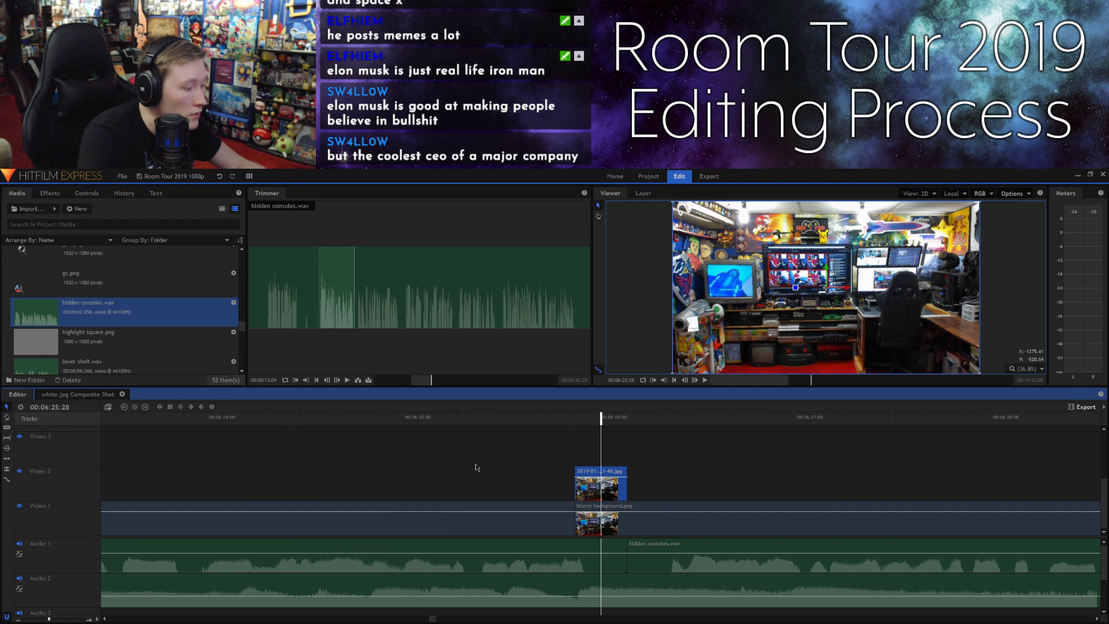
scroll(475, 464, "down", 1)
scroll(475, 464, "up", 3)
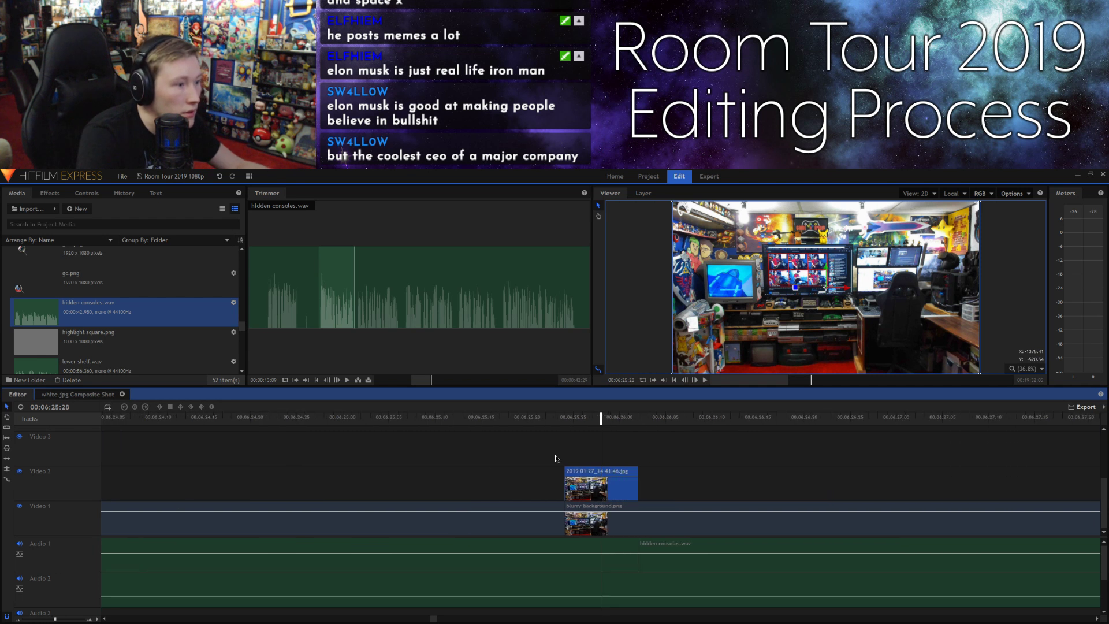
left_click(573, 417)
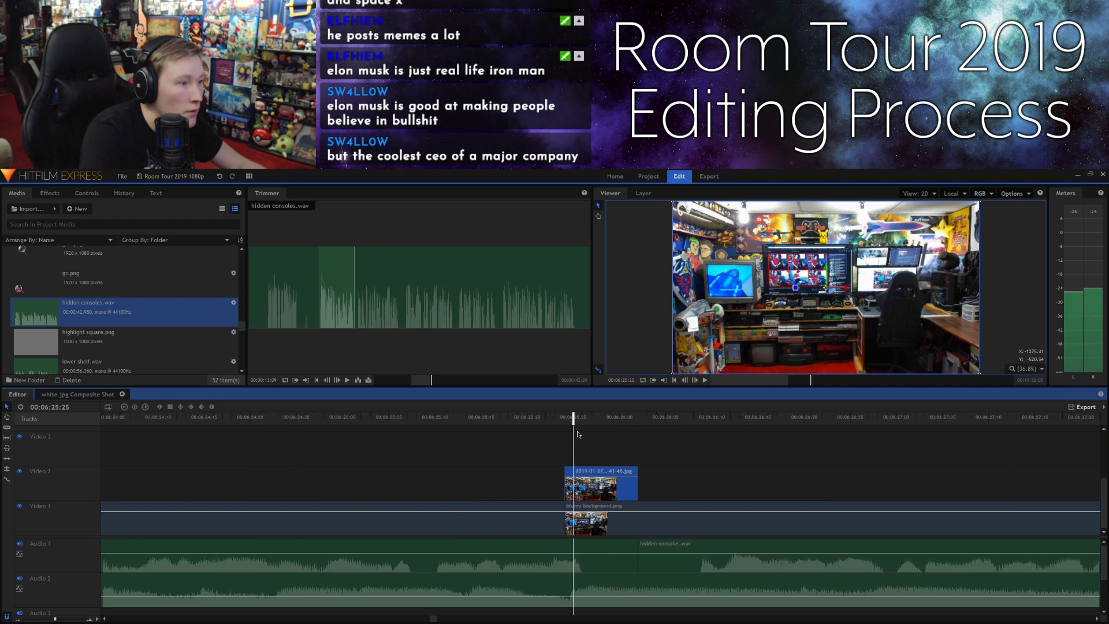
left_click_drag(580, 422, 620, 418)
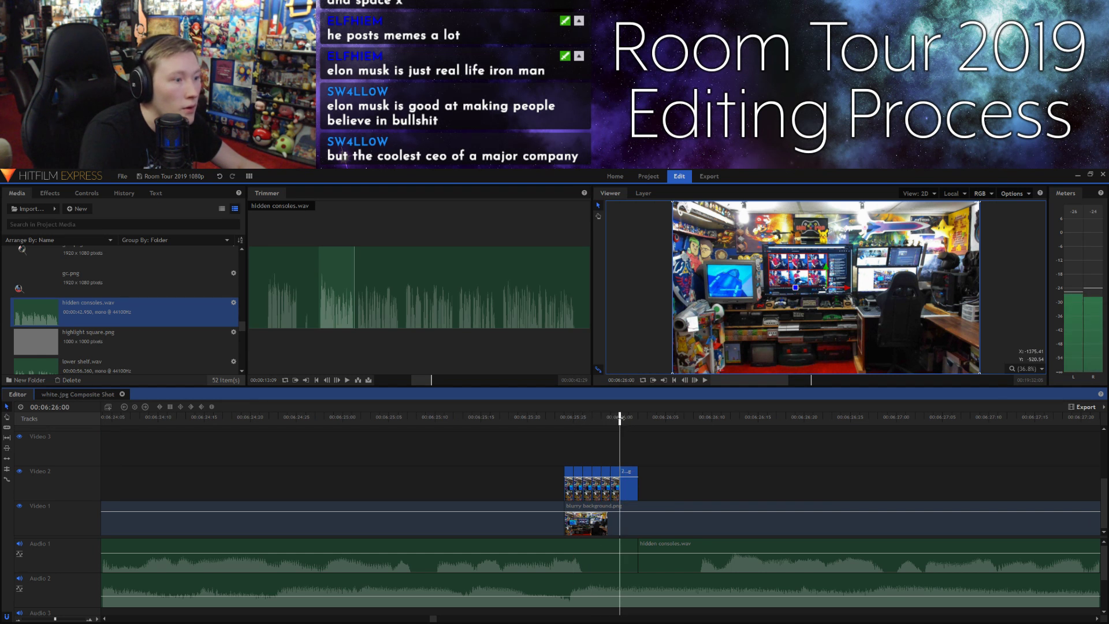
left_click(633, 422)
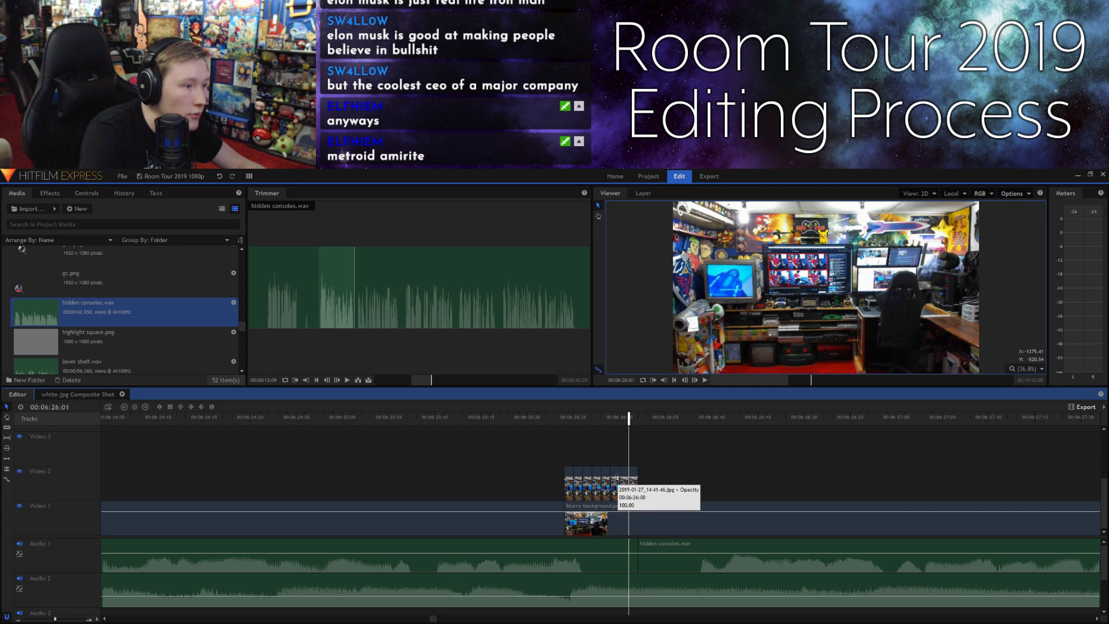
Step: Adjust the opacity levels of the last photo slices on Video 2
left_click_drag(623, 476, 625, 495)
left_click(635, 480)
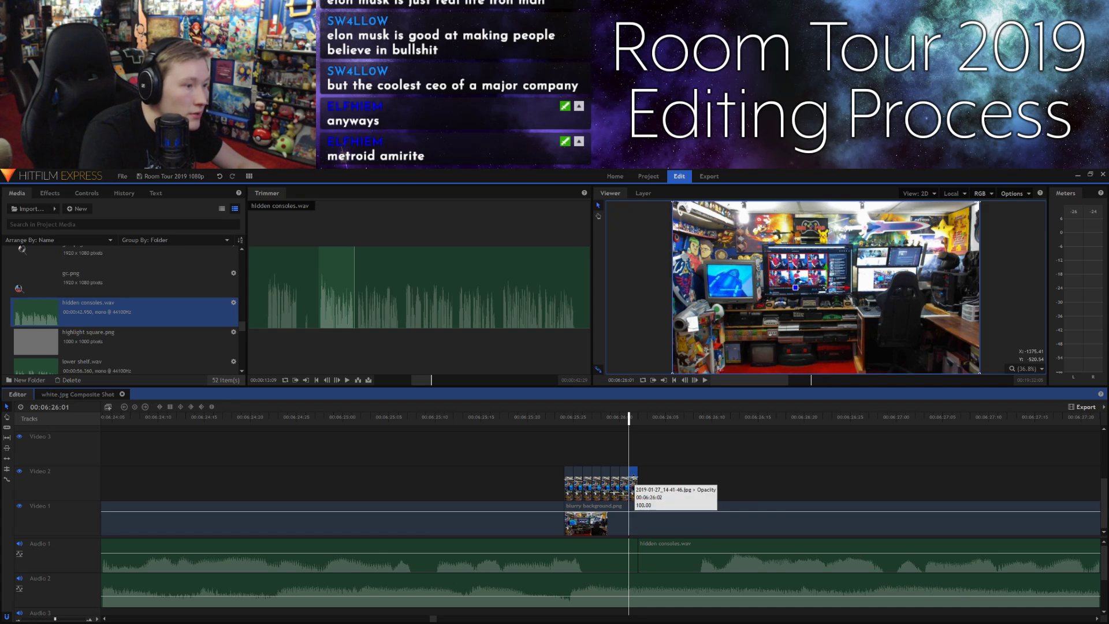
left_click(672, 503)
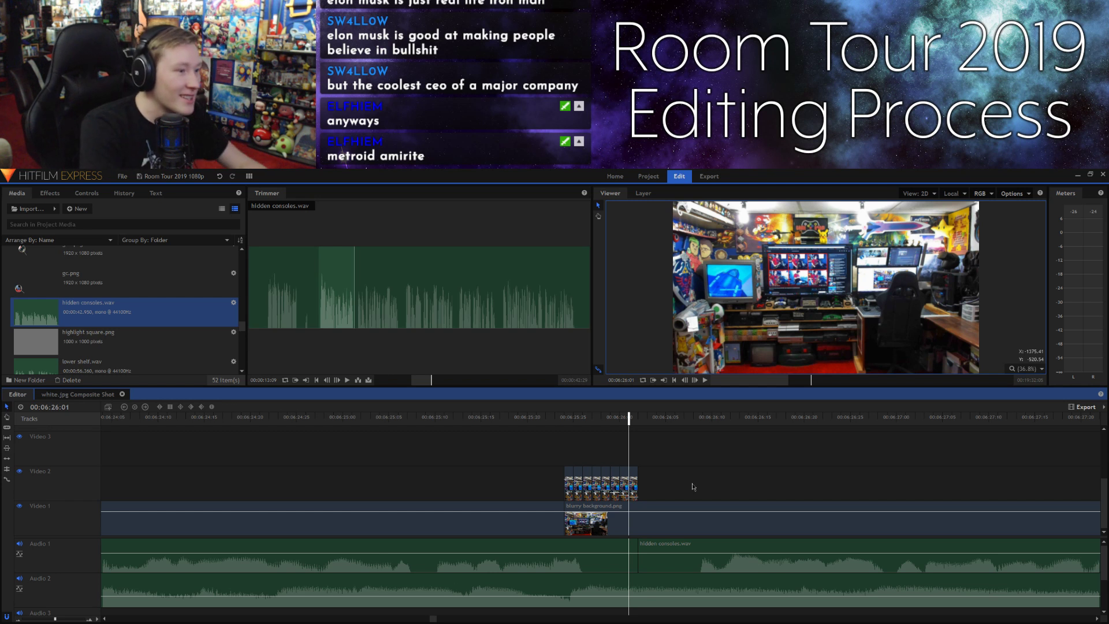
Step: Preview the sliced photo transition from 00:06:25:19 and step through its frames into blurry background.png
left_click_drag(562, 421, 521, 413)
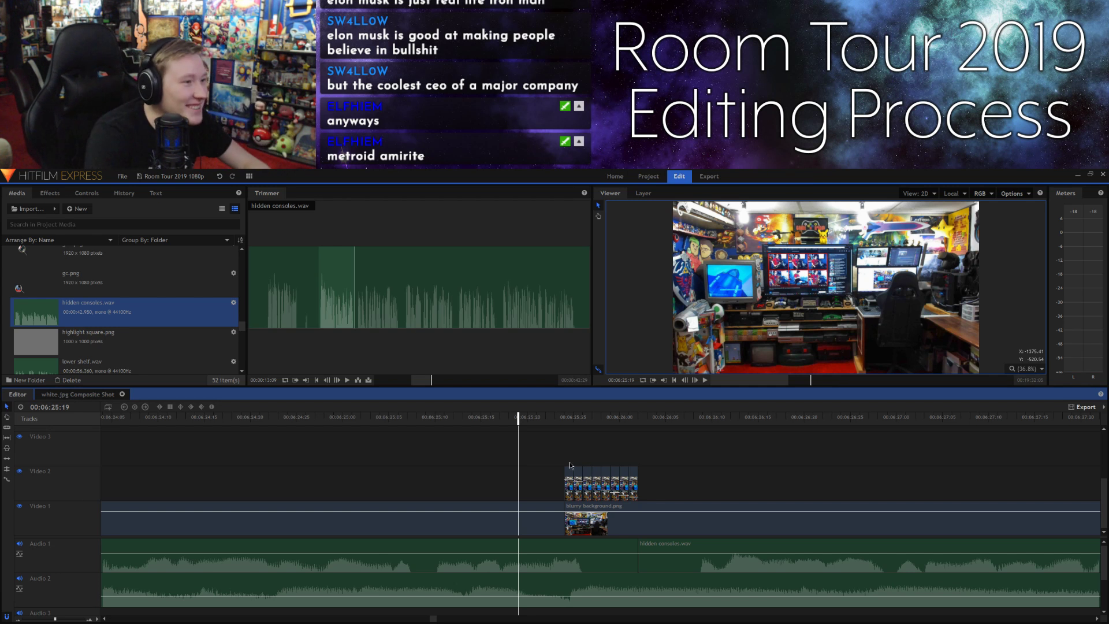
key("space")
key("space")
left_click(545, 421)
left_click(694, 380)
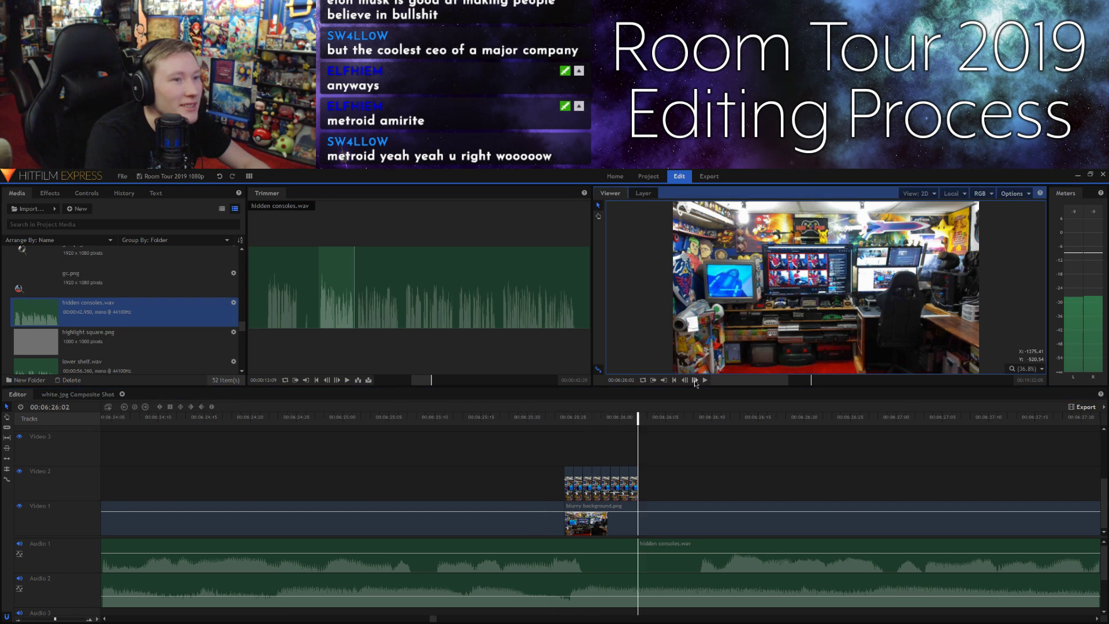
left_click(658, 478)
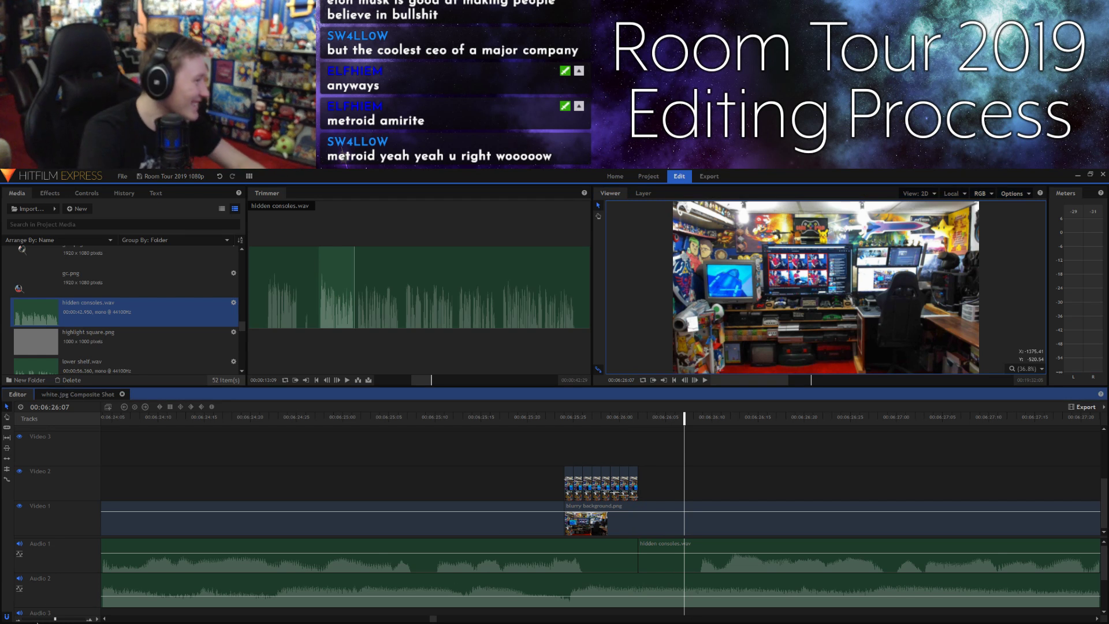
Step: Skim back through the earlier timeline, examining the console shelf, monitor and lower shelf highlight sections back to 00:03:38:25
left_click_drag(55, 619, 37, 619)
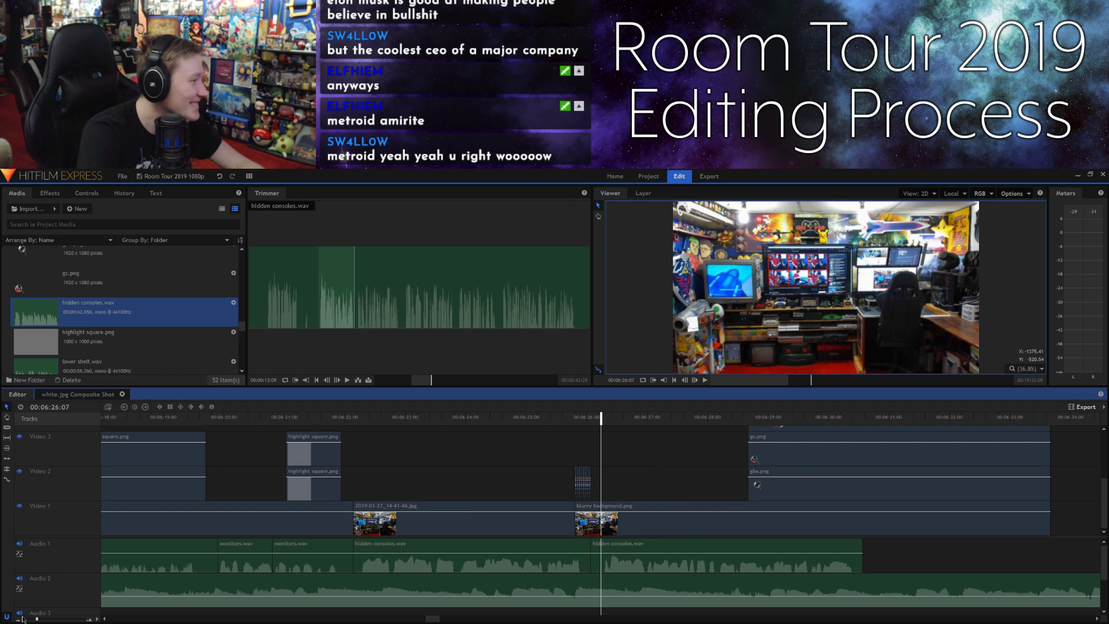
left_click_drag(37, 620, 40, 621)
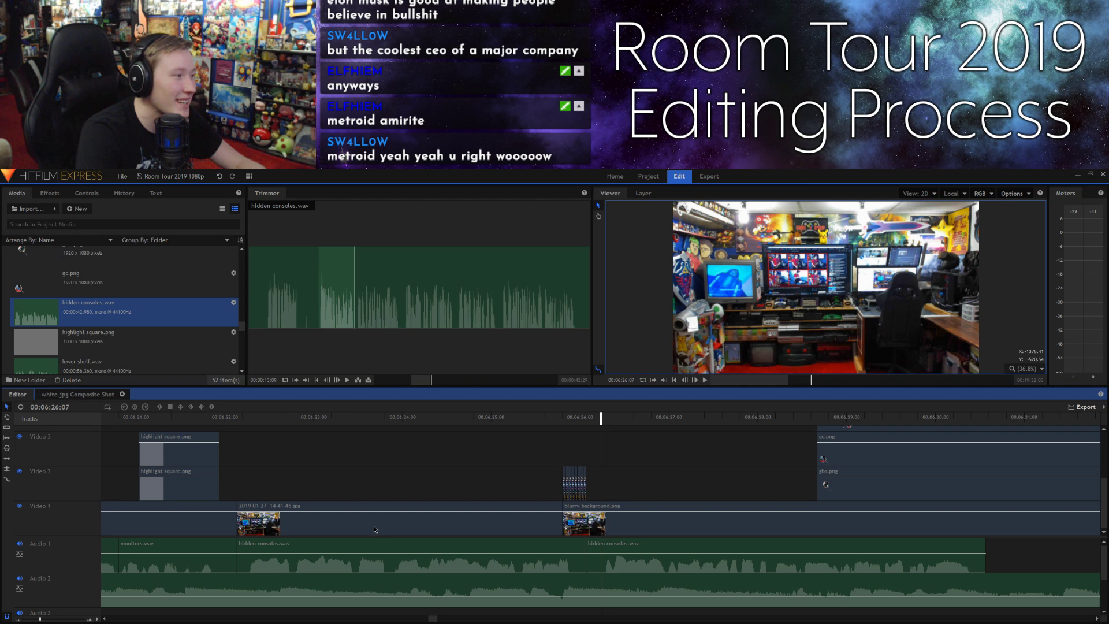
scroll(265, 620, "left", 5)
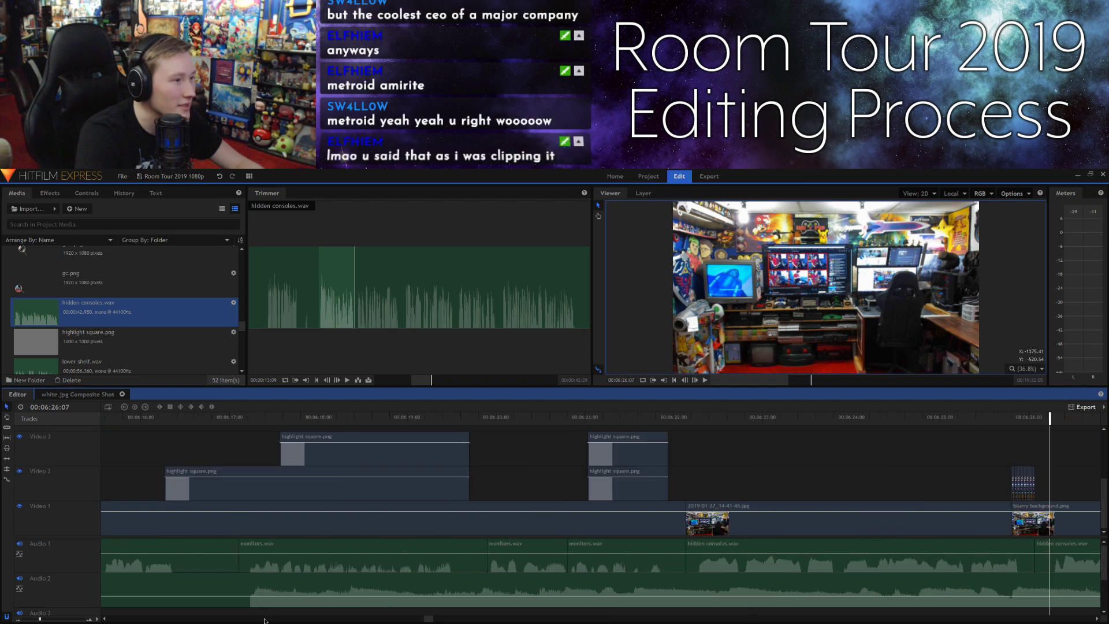
left_click(276, 420)
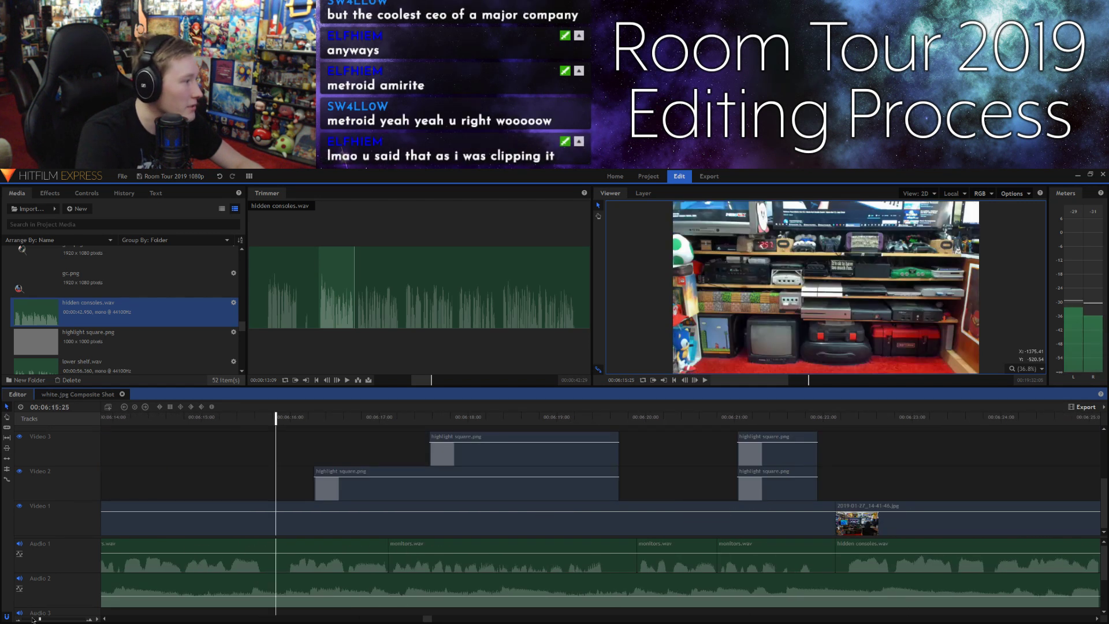
left_click_drag(32, 619, 28, 619)
left_click_drag(266, 422, 232, 421)
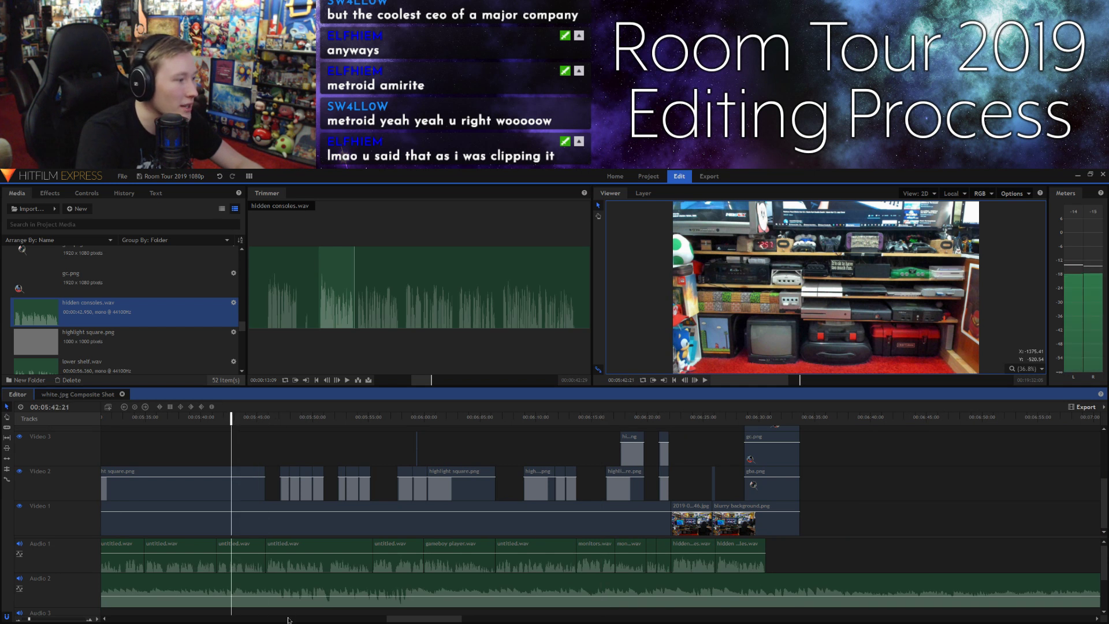
scroll(289, 620, "left", 5)
left_click(361, 419)
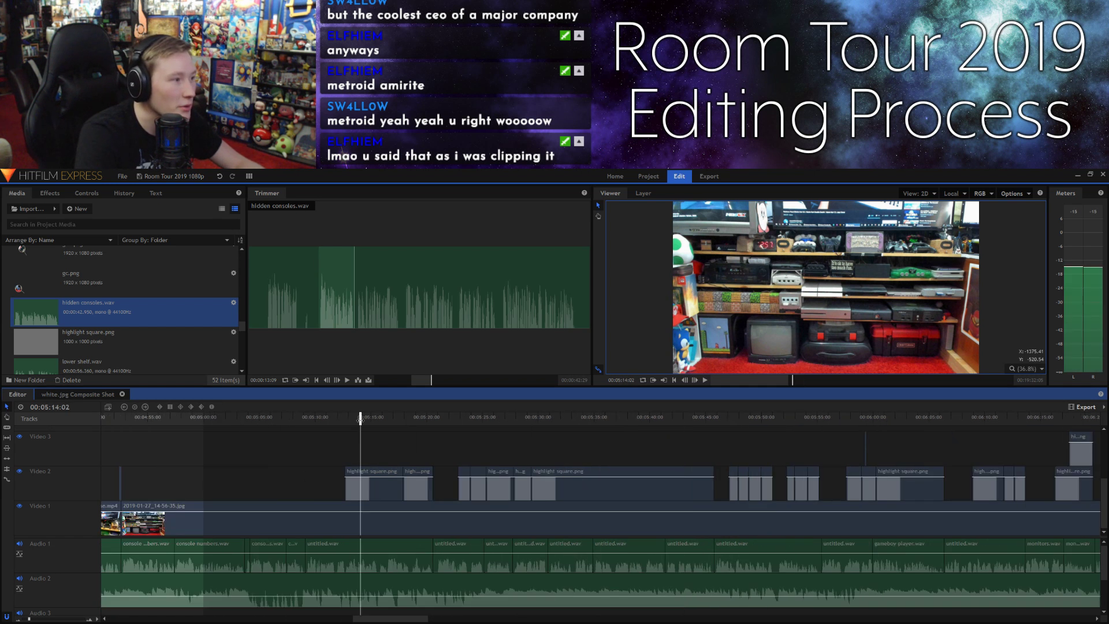
left_click(466, 422)
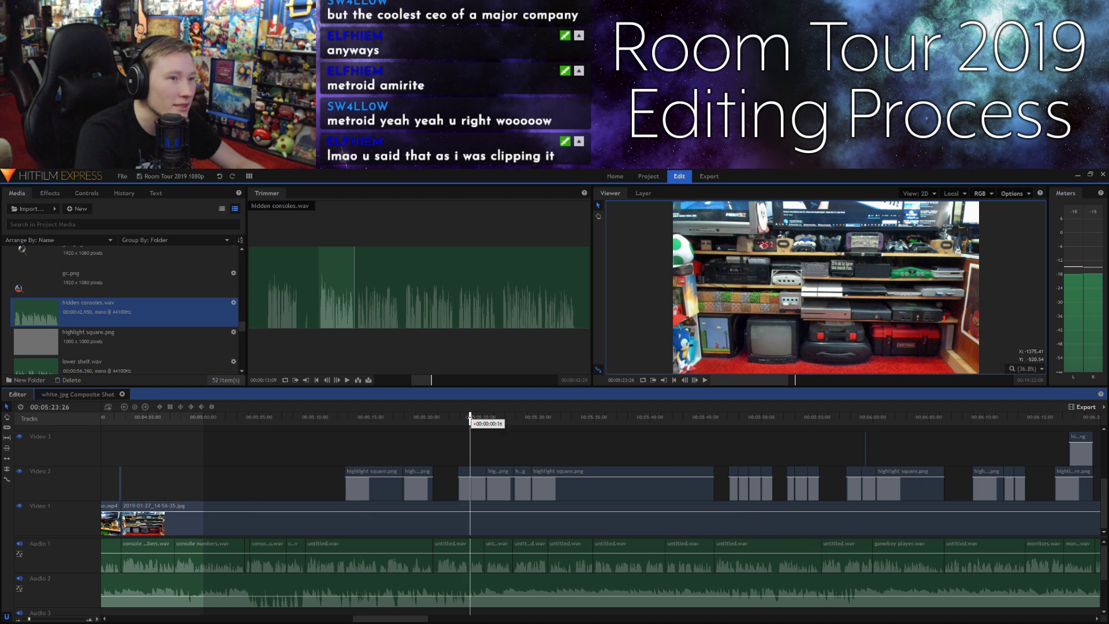
scroll(192, 581, "left", 8)
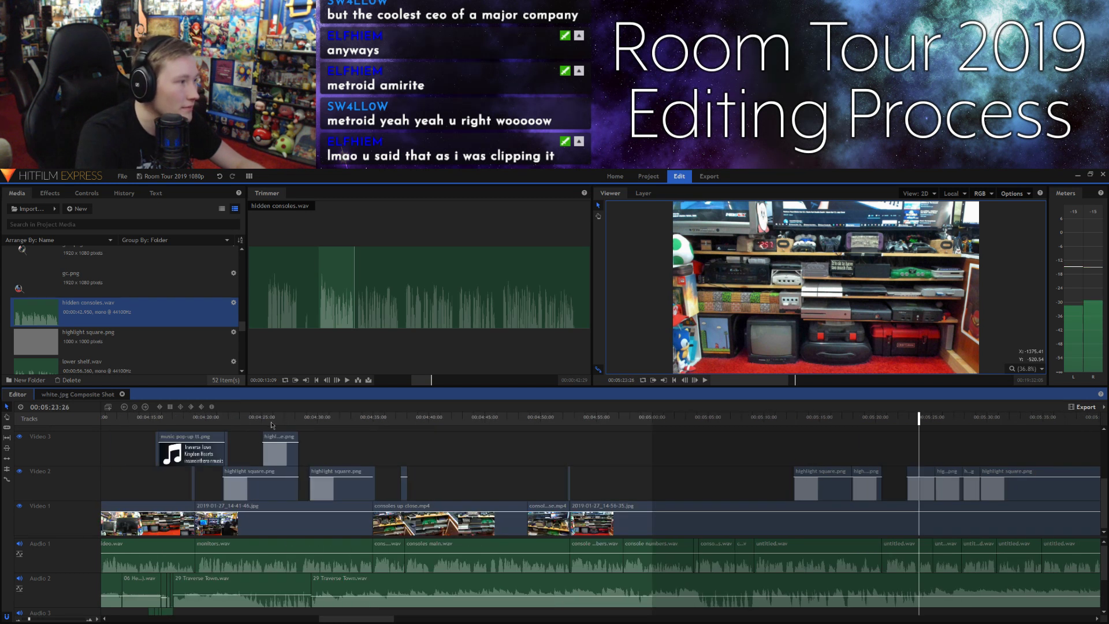
left_click(271, 421)
left_click(128, 420)
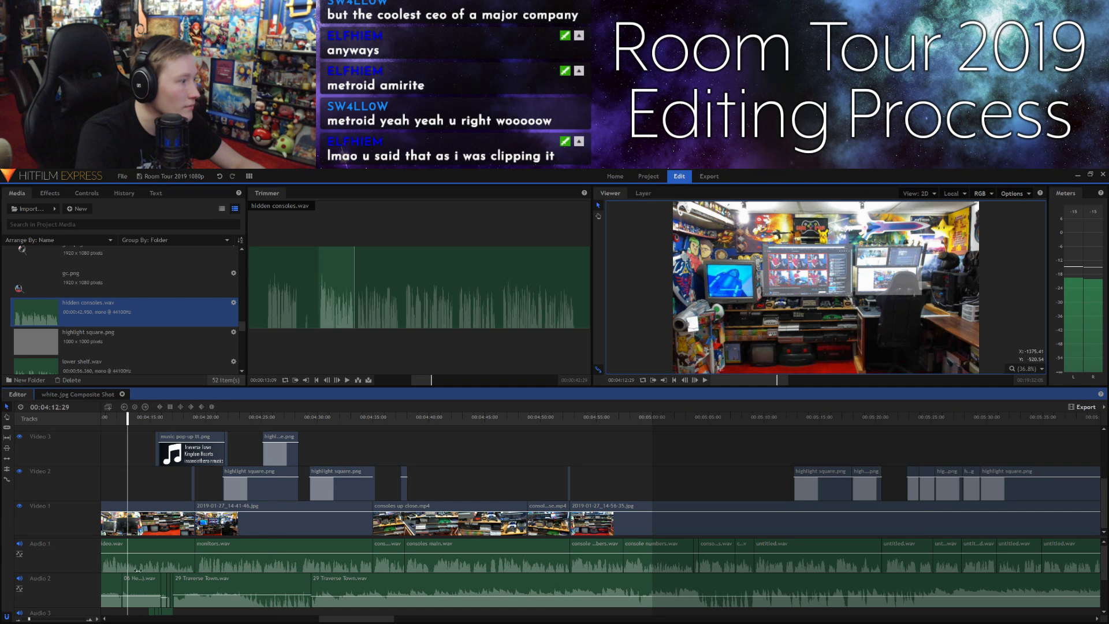
scroll(142, 617, "left", 8)
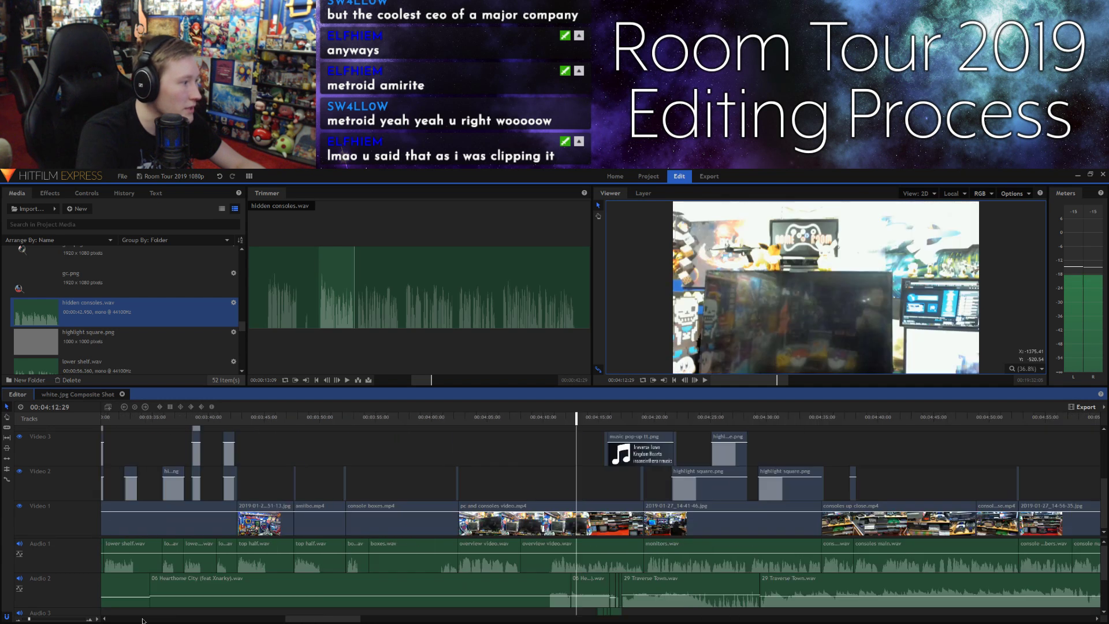
left_click(224, 419)
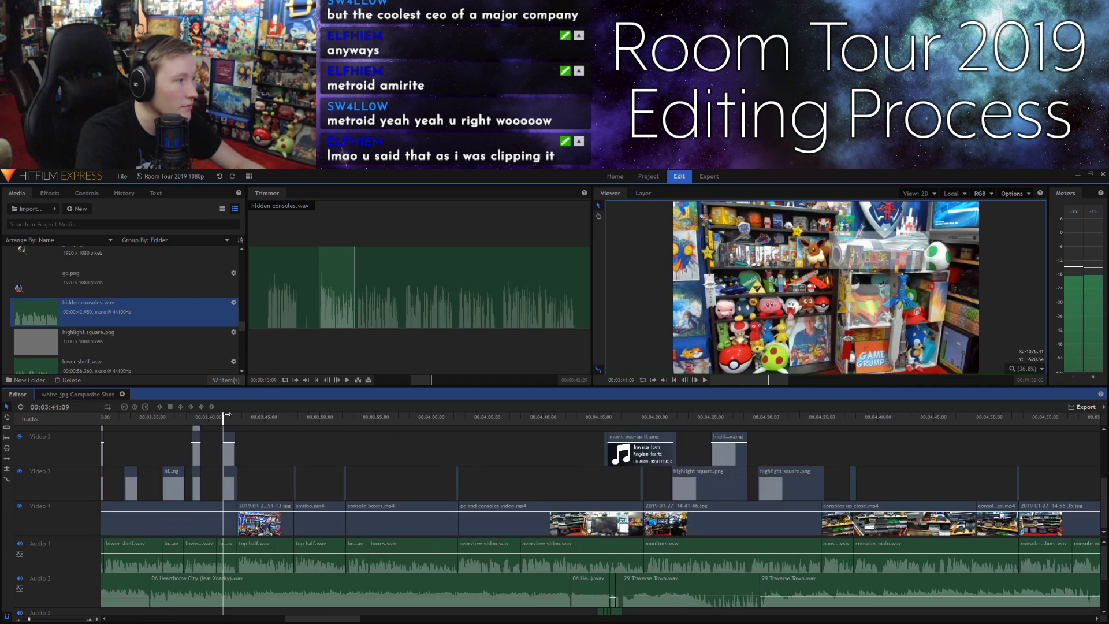
left_click(196, 416)
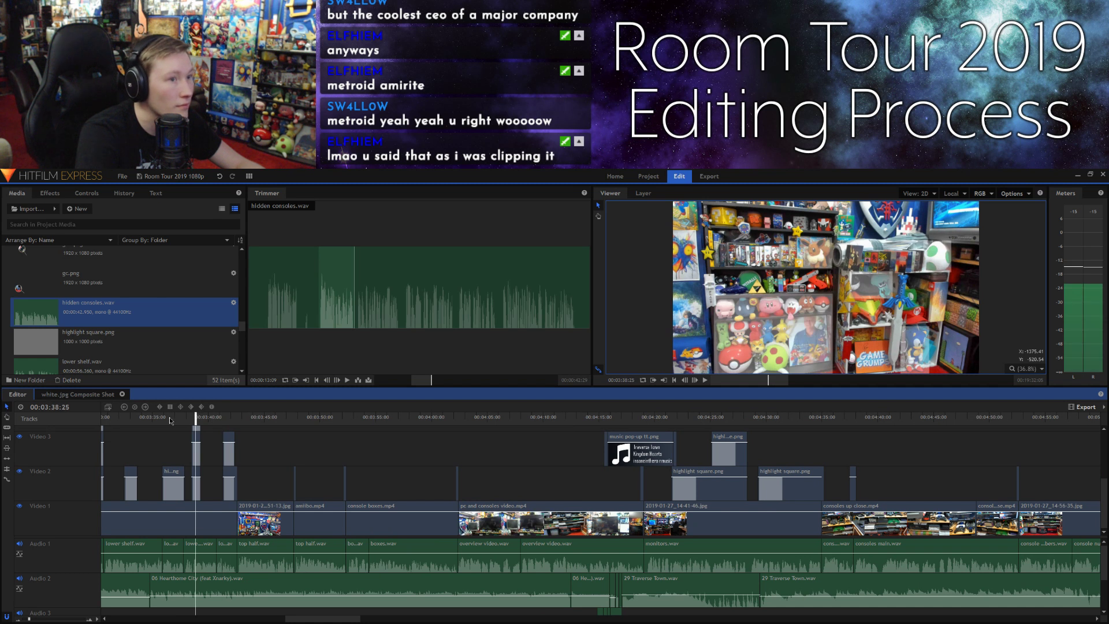
Step: Play the lower shelf highlight section from 00:03:33:18 to review its timing against the narration
left_click(170, 419)
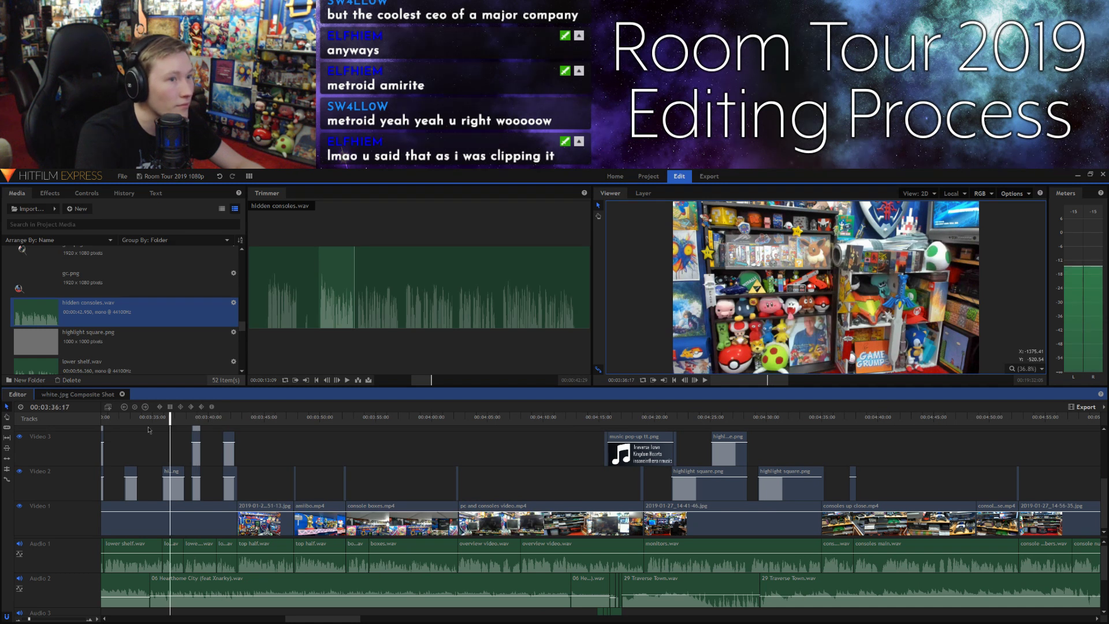
left_click(160, 418)
left_click_drag(160, 418, 136, 423)
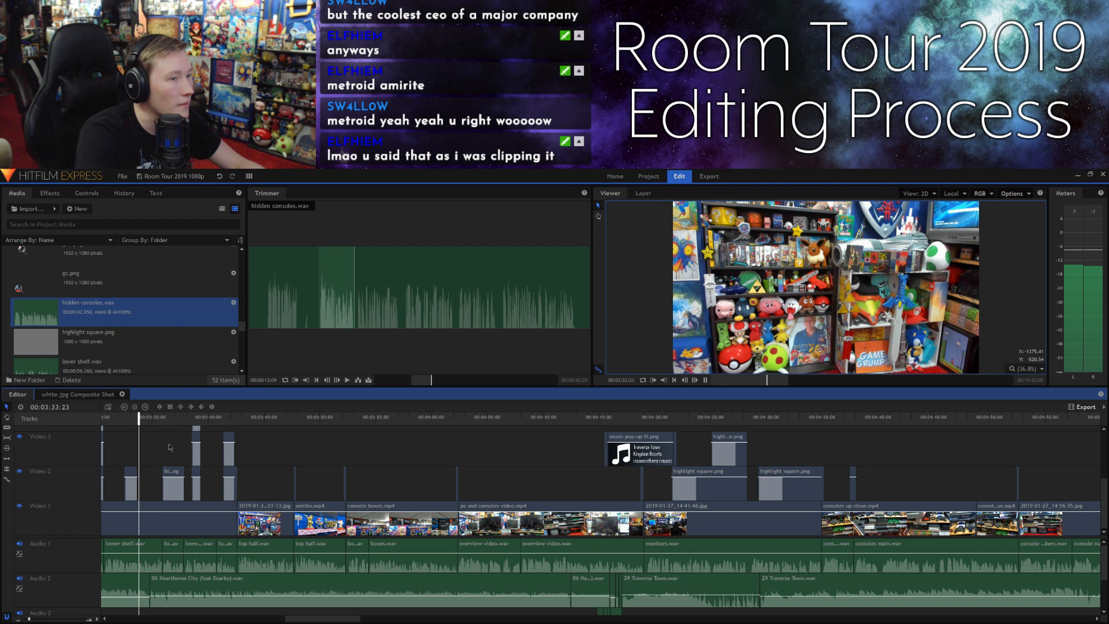
key("space")
left_click_drag(147, 421, 137, 422)
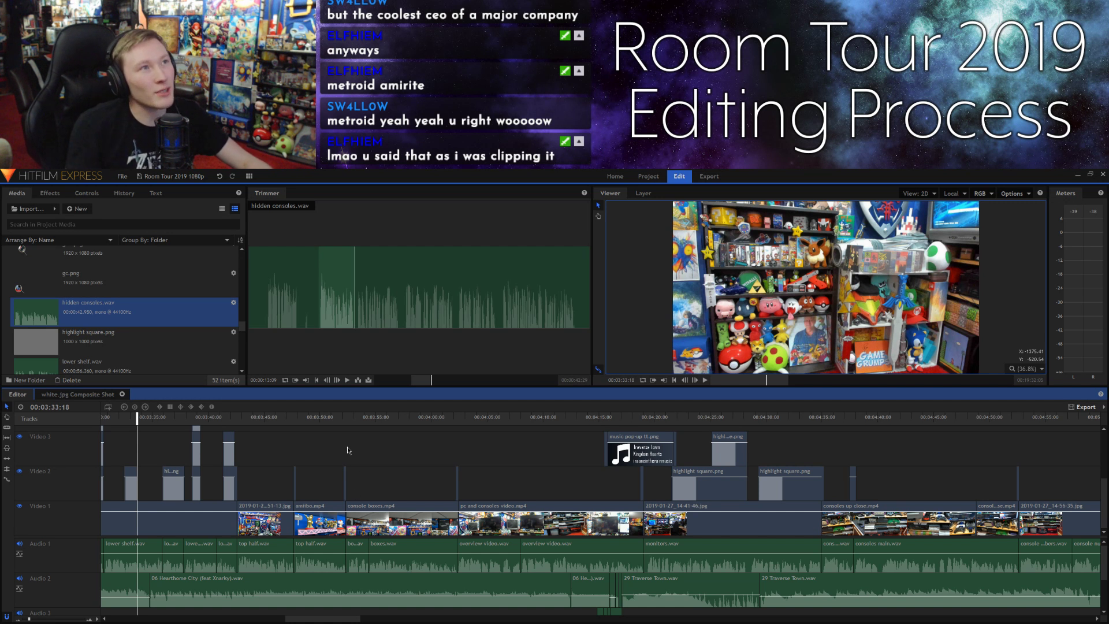
key("space")
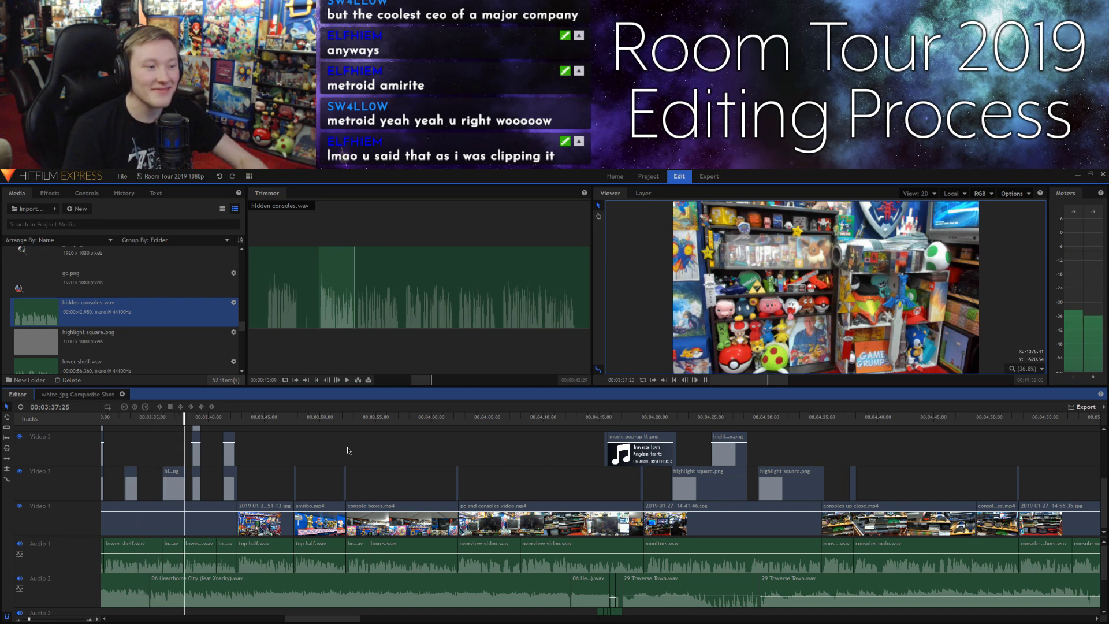
key("space")
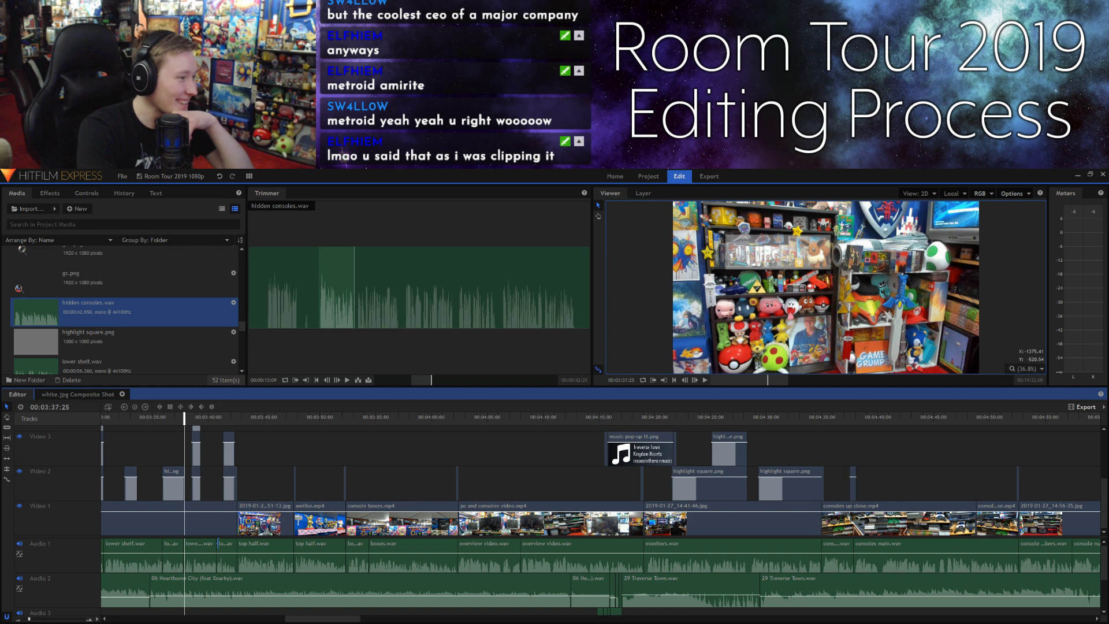
Step: Return to the hidden consoles section and replay the sliced photo-to-blurry-background transition to judge its timing against the narration
left_click_drag(301, 621, 420, 615)
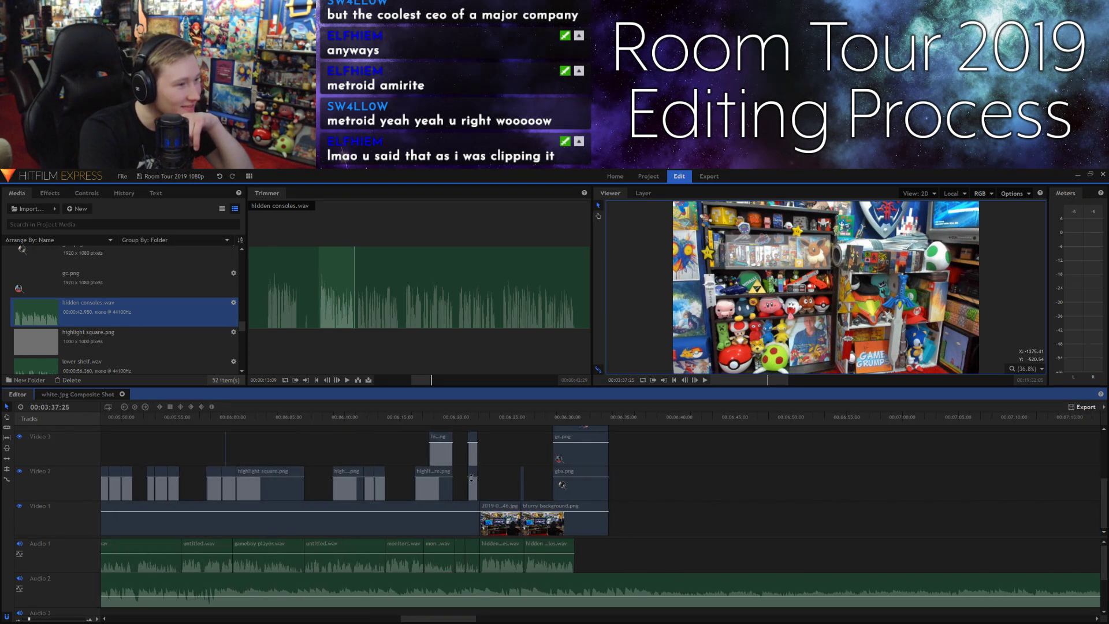
left_click(515, 420)
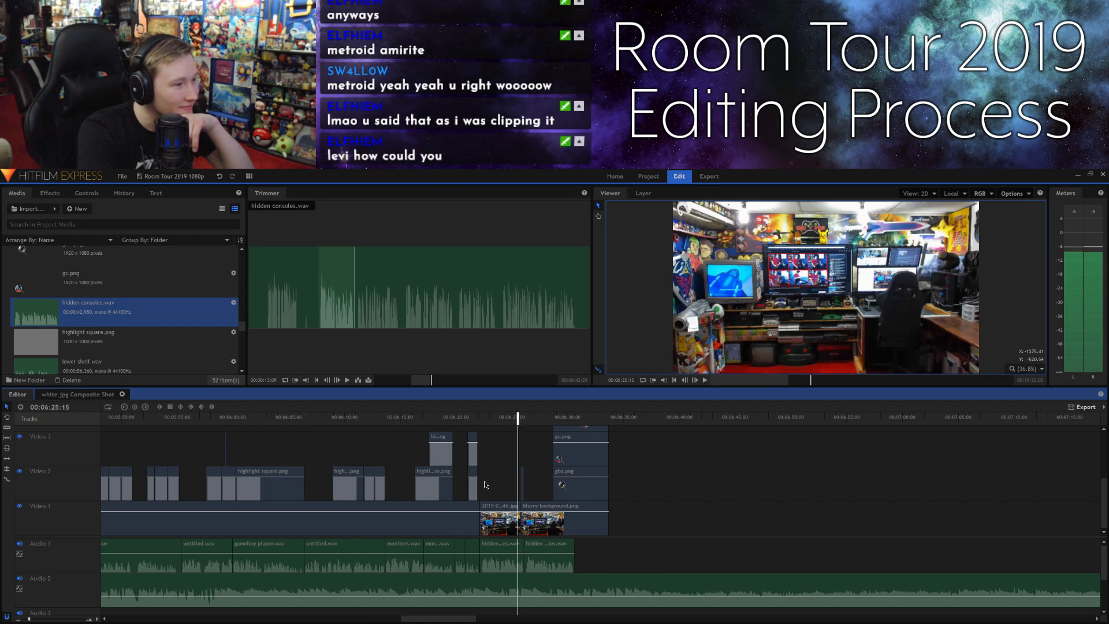
key("space")
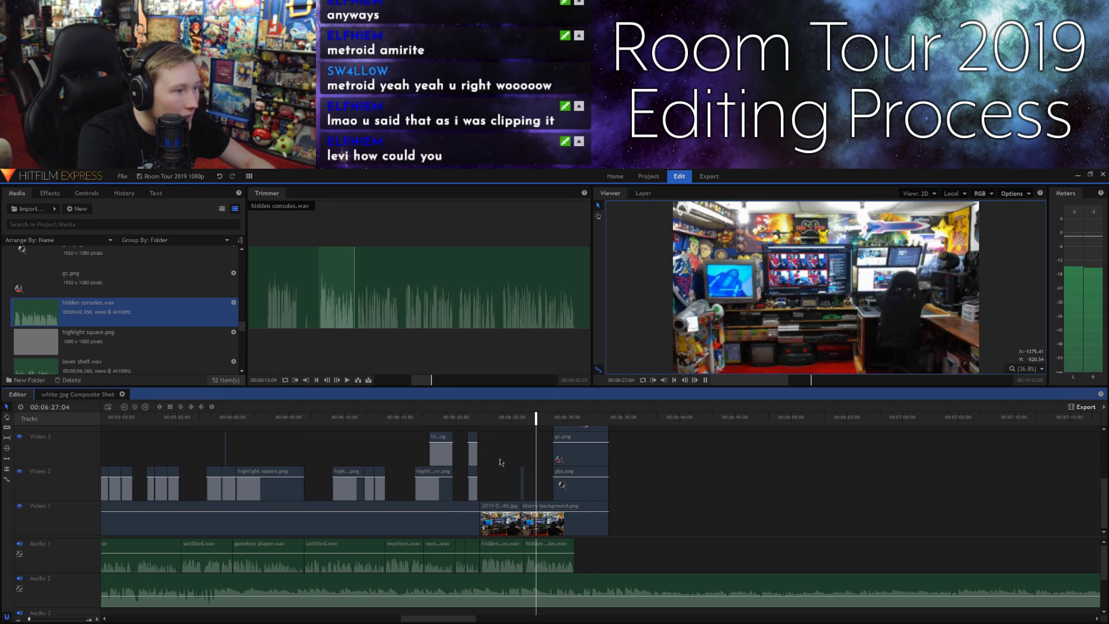
left_click(511, 418)
key("space")
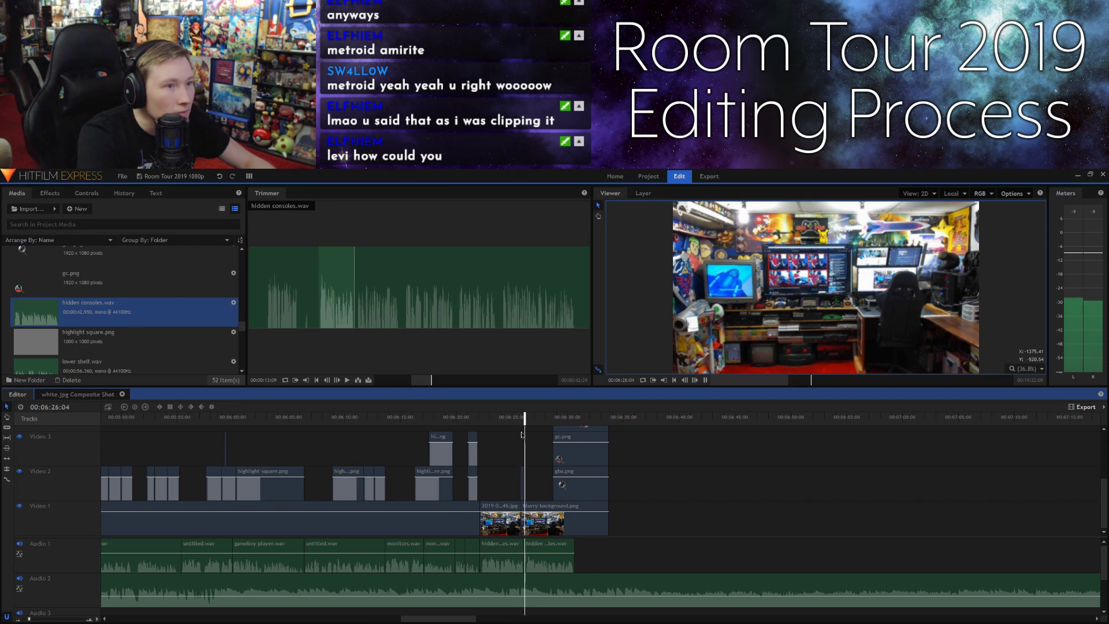
left_click(511, 419)
key("space")
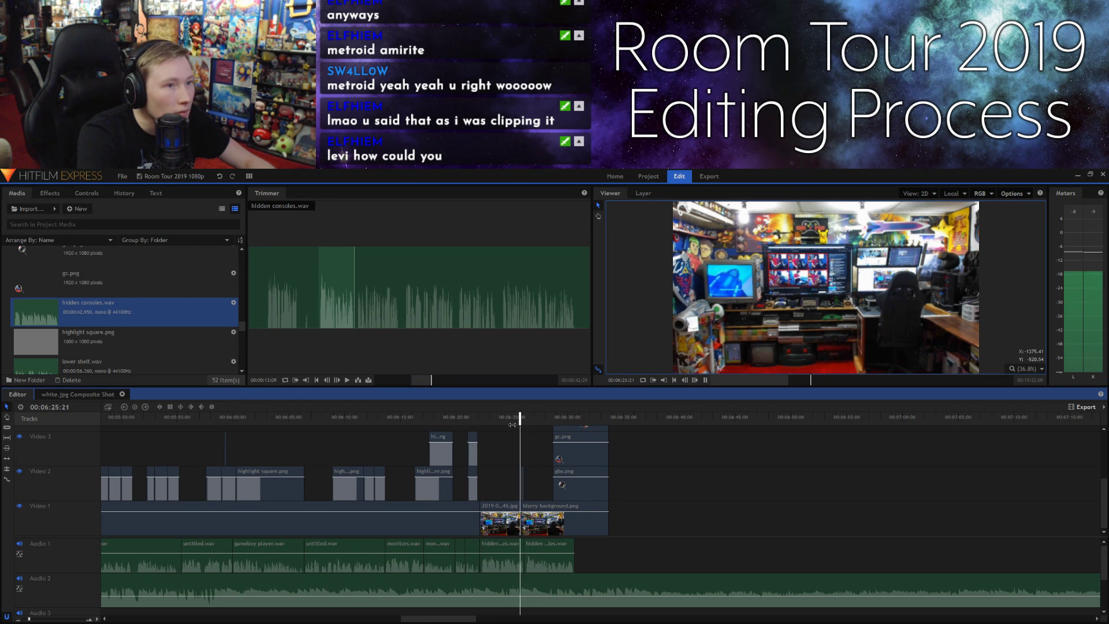
left_click(502, 418)
key("space")
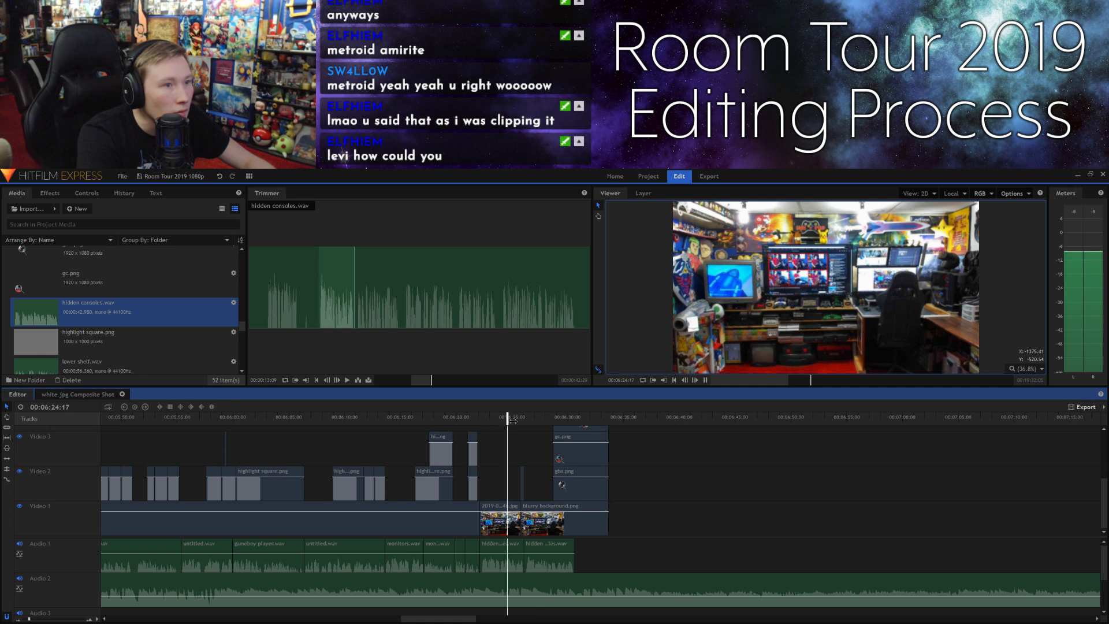
key("space")
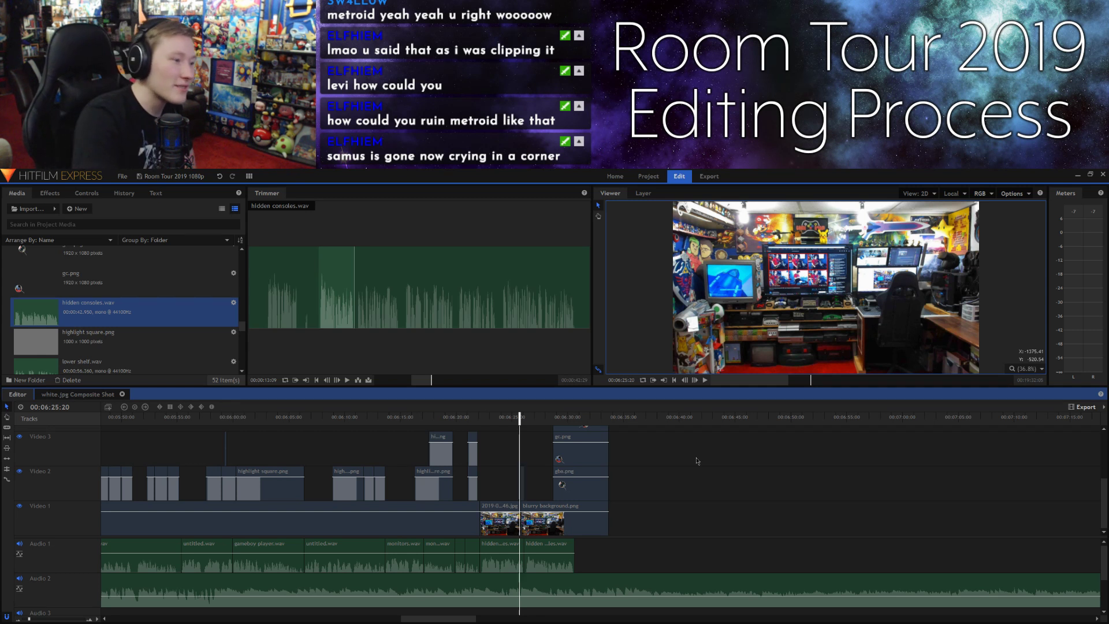
key("space")
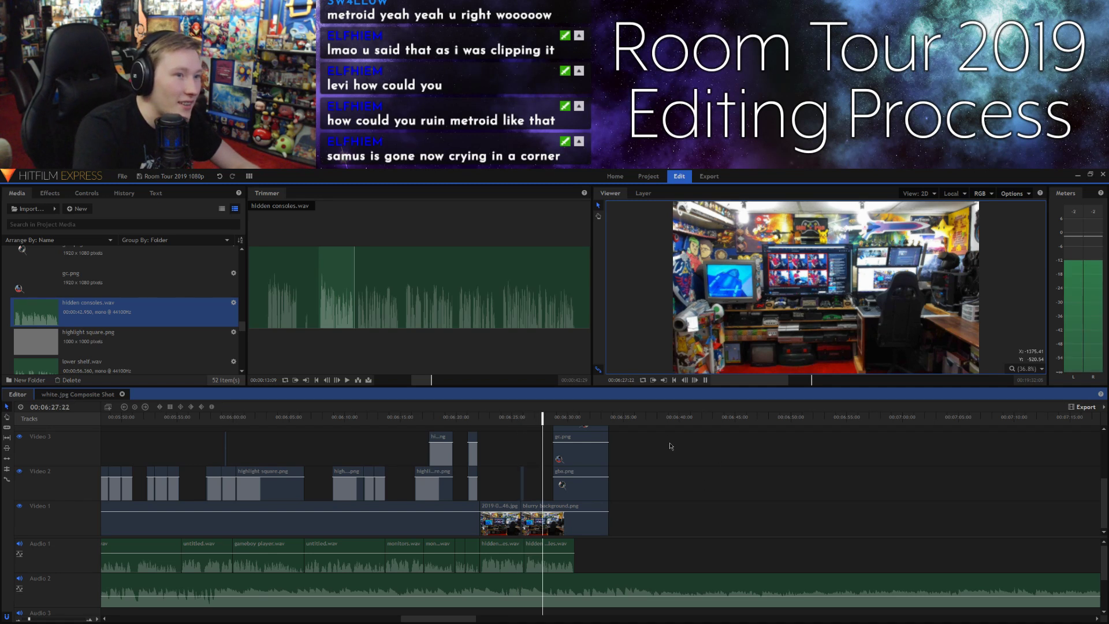
key("space")
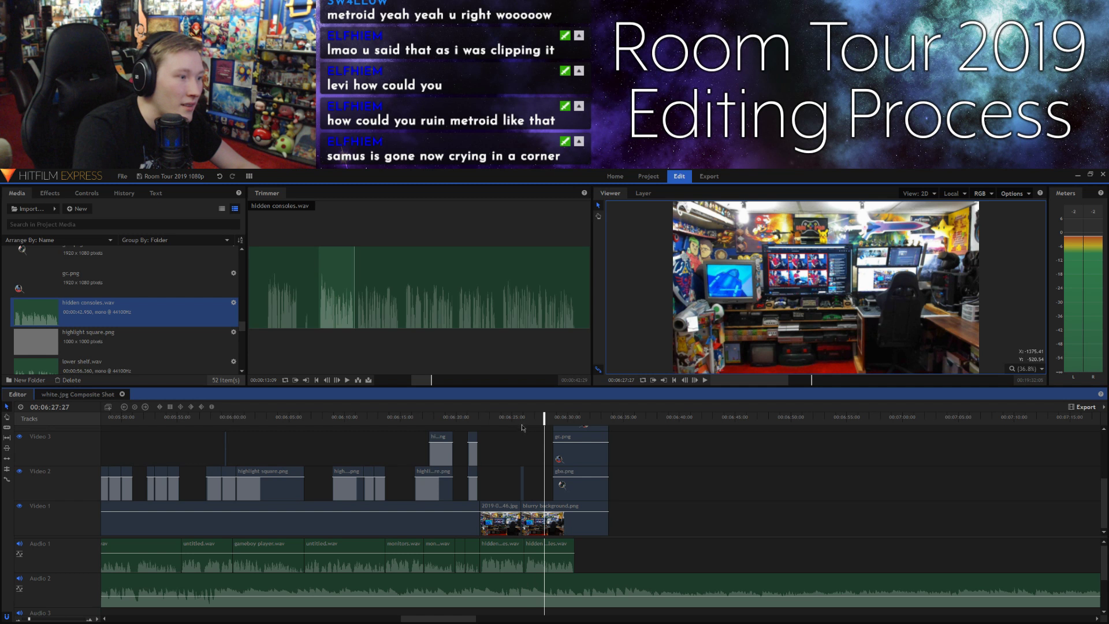
Step: Move the photo slices on Video 2 and the cut to blurry background.png on Video 1 to 00:06:27:03
left_click_drag(28, 616, 42, 620)
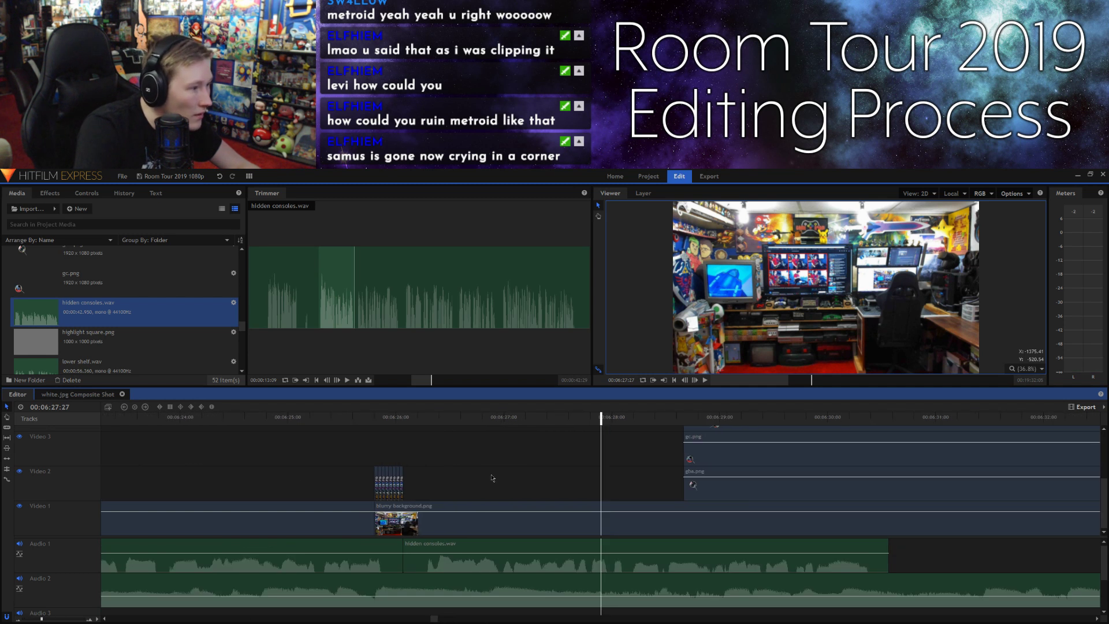
key("space")
left_click(432, 416)
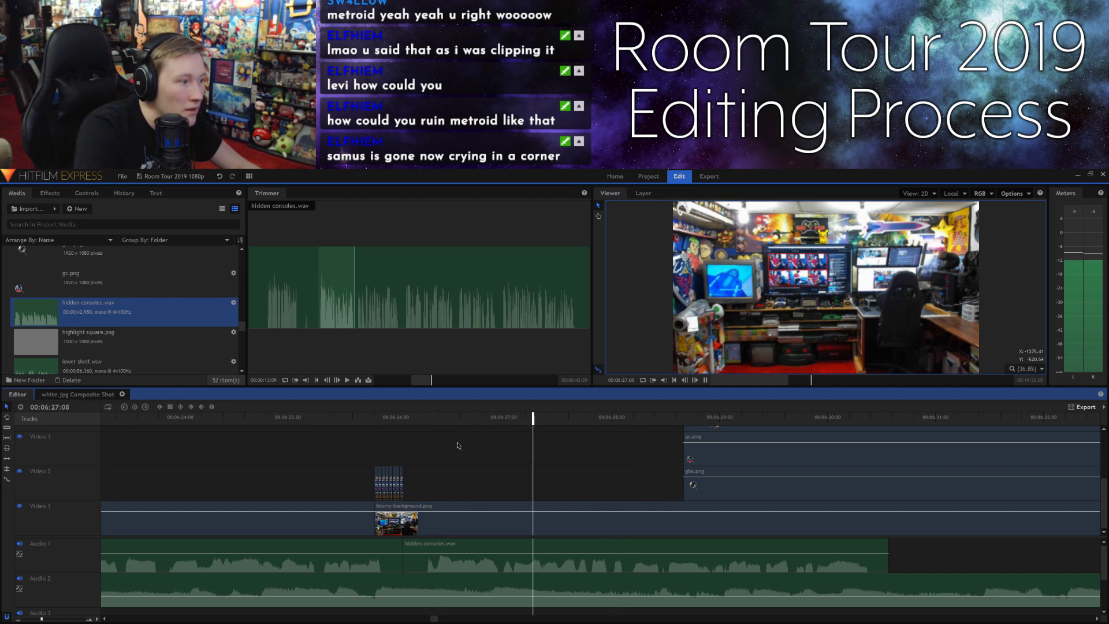
key("space")
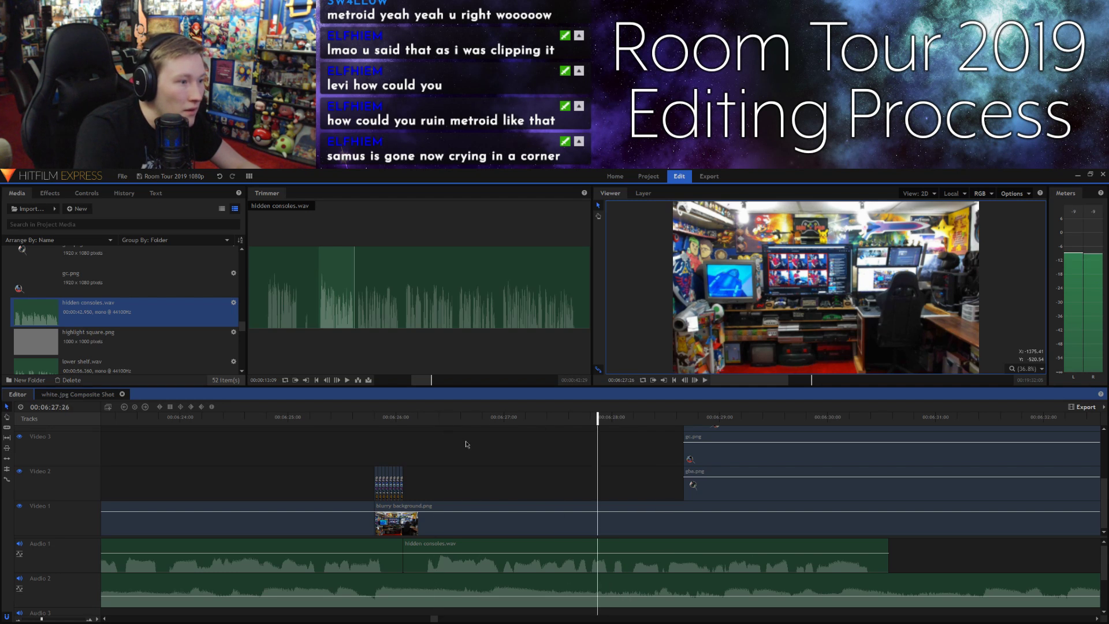
left_click(522, 421)
left_click(494, 421)
key("space")
key("space")
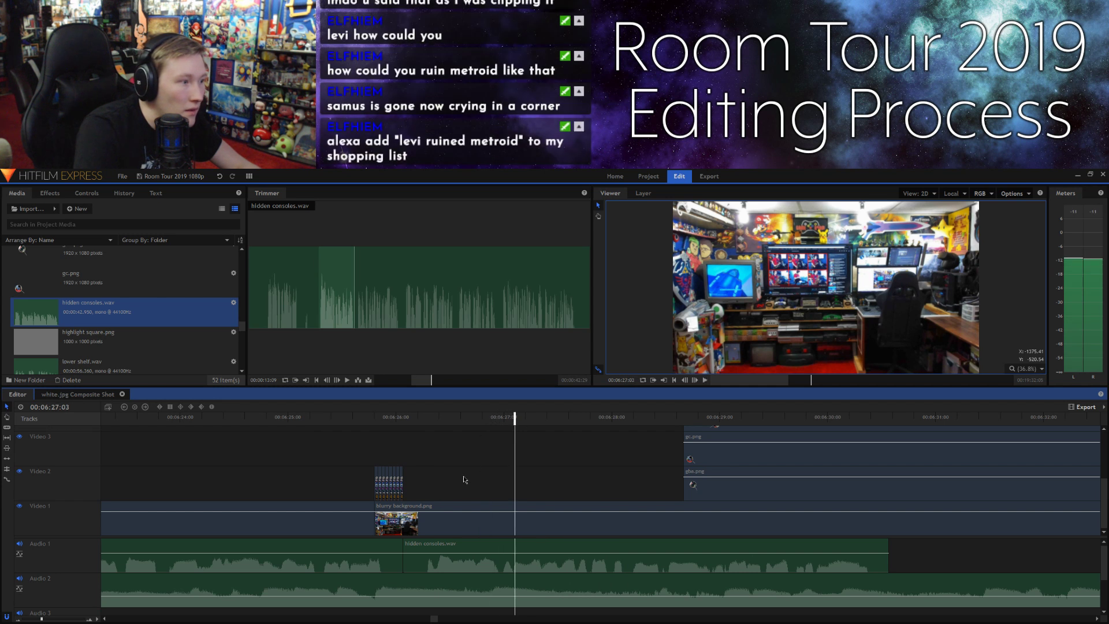
left_click_drag(373, 507, 374, 508)
left_click_drag(358, 459, 411, 489)
left_click(376, 452)
left_click_drag(376, 456, 523, 523)
left_click(484, 473)
left_click_drag(376, 516, 515, 512)
left_click(501, 484)
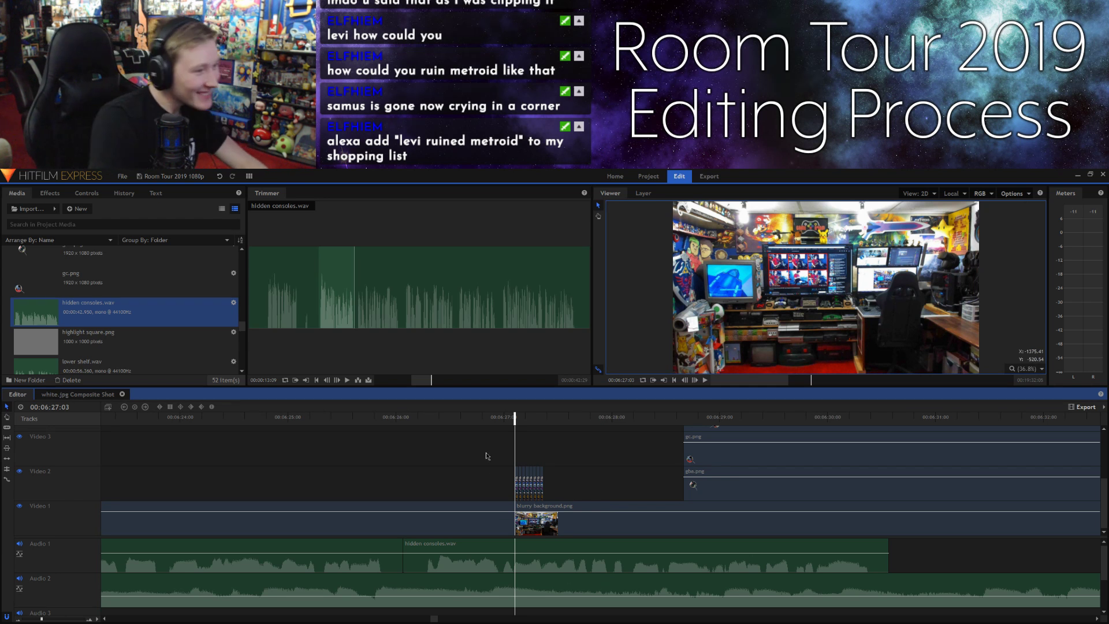
Step: Extend the start of gc.png on Video 3 back to 00:06:28:05 to match the narration, and play it
left_click(389, 417)
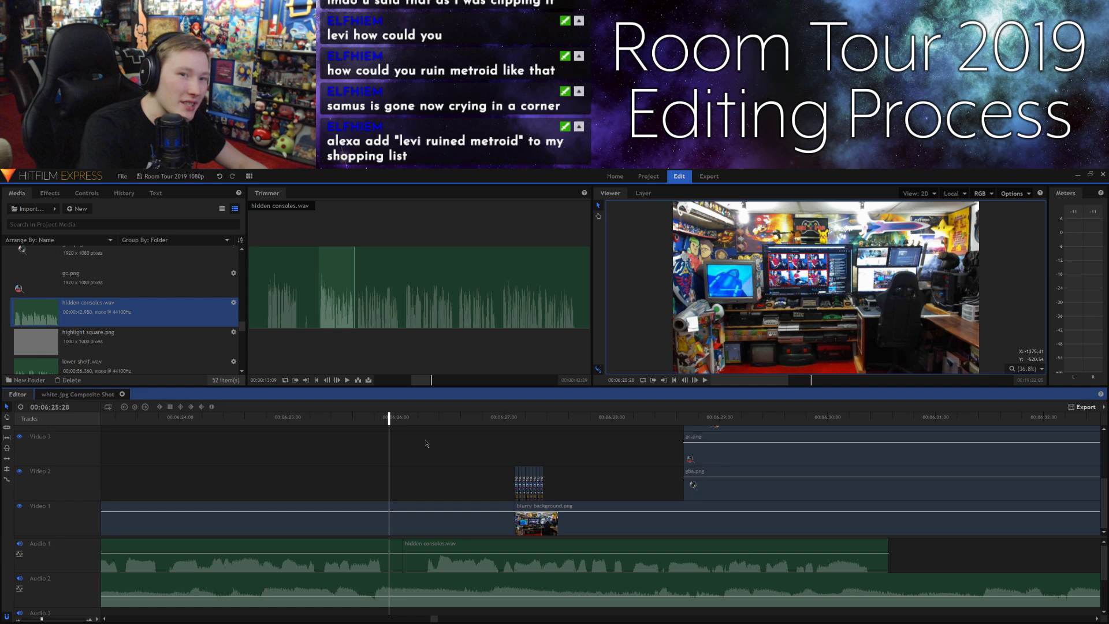
key("space")
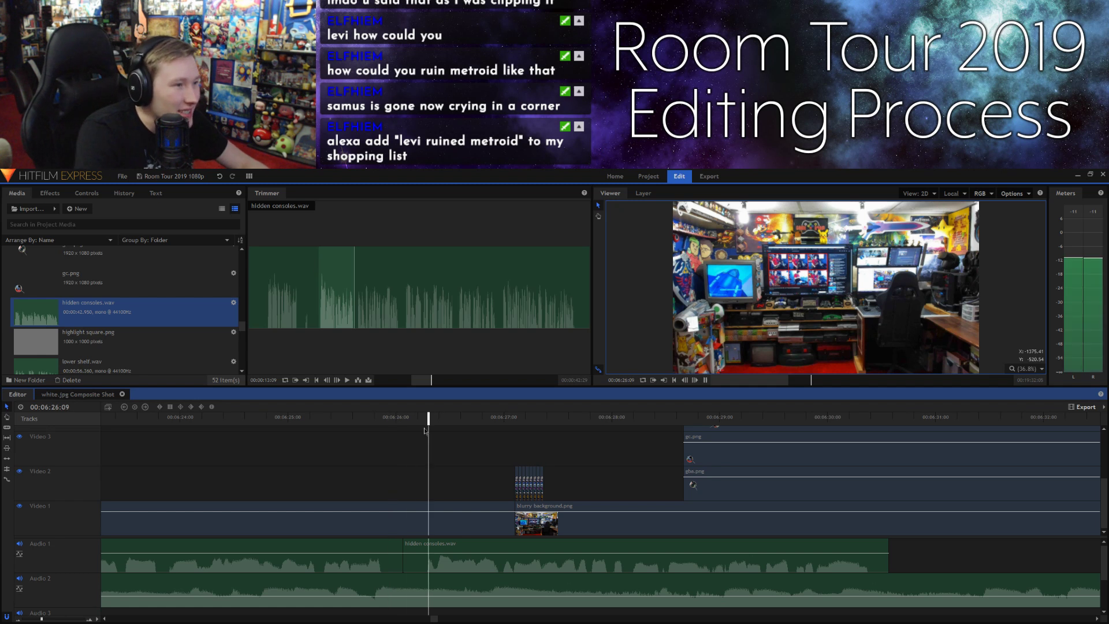
key("space")
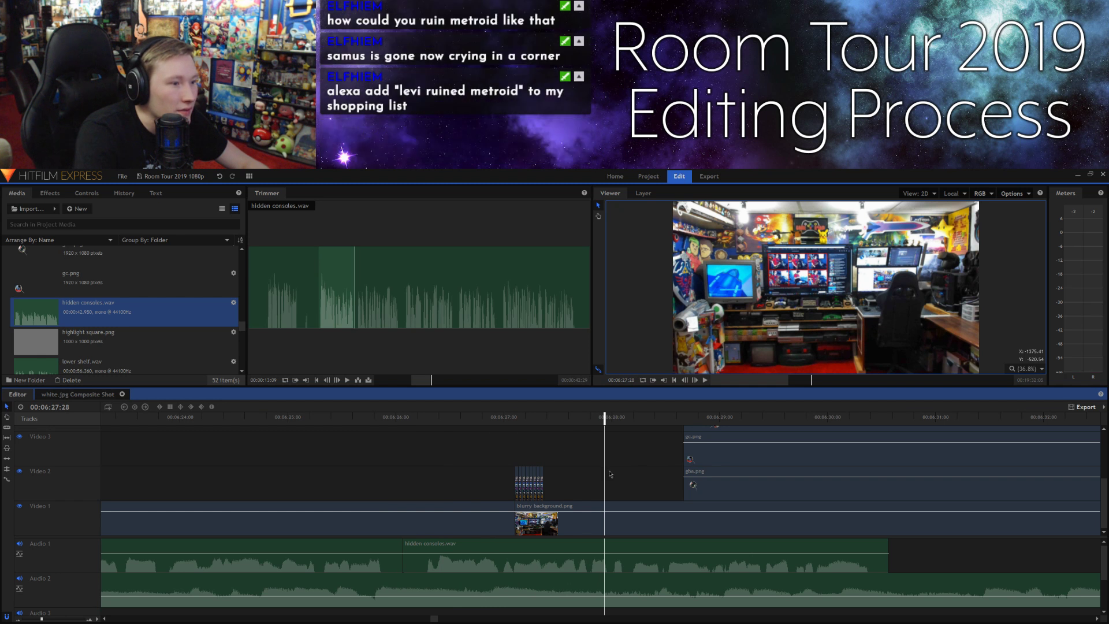
key("space")
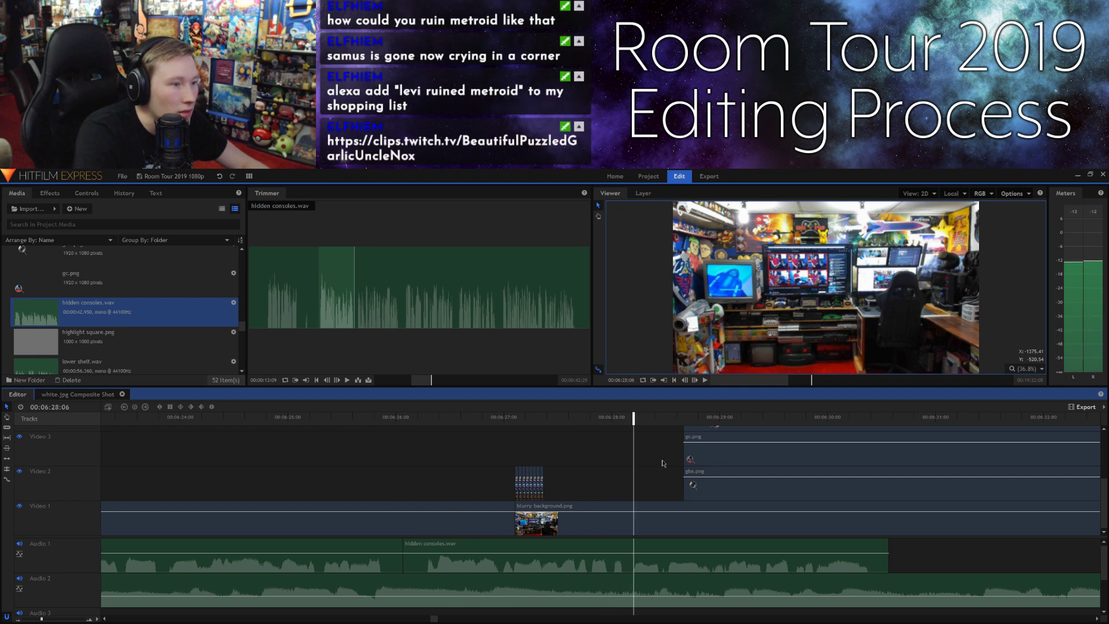
left_click(631, 419)
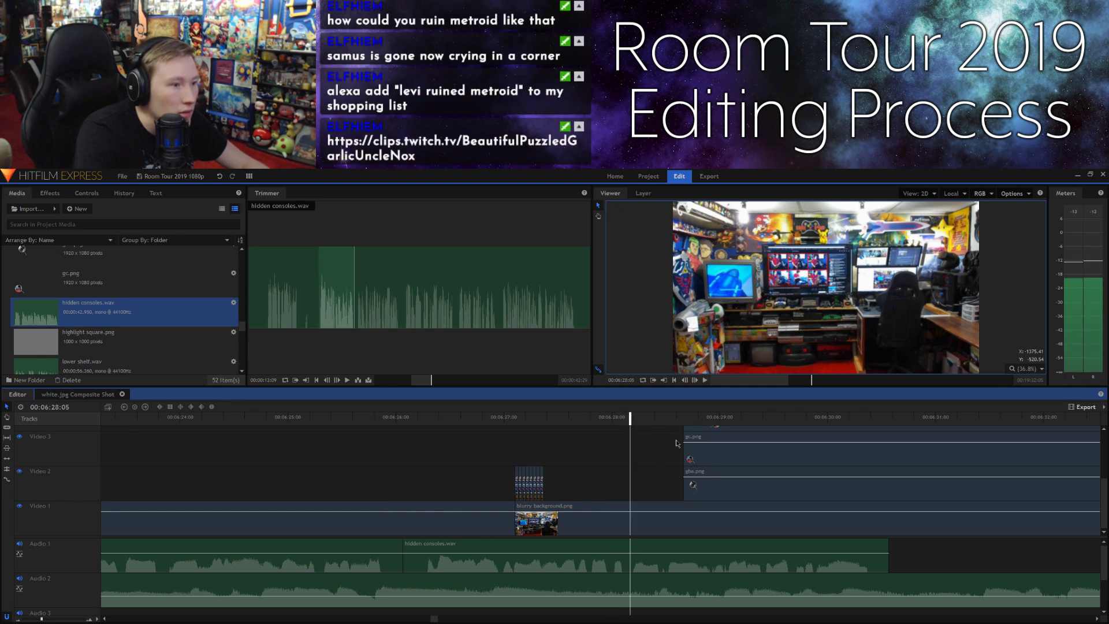
left_click_drag(680, 443, 631, 444)
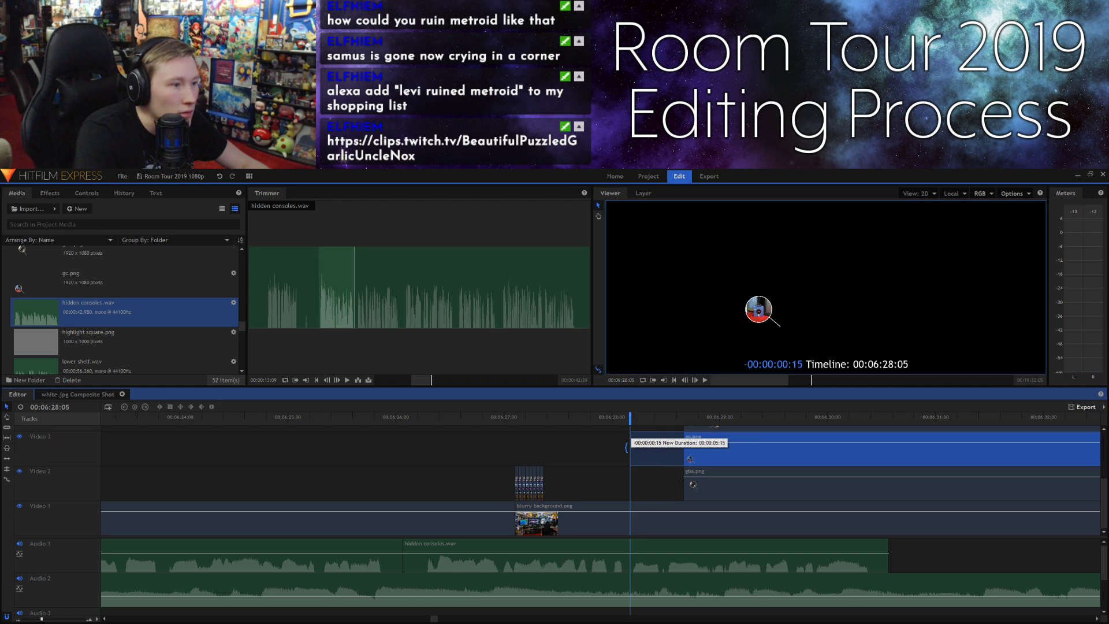
key("space")
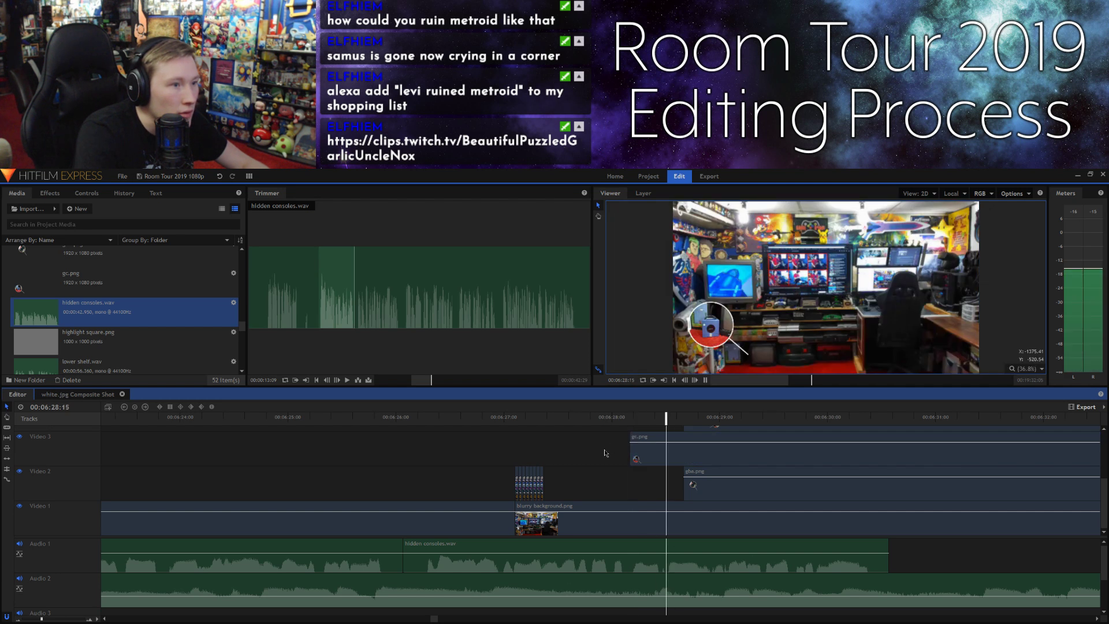
Step: Enlarge the timeline and shift the console overlay clips on Video 2, 4, 5 and 6 later to start at about 00:06:30:15
left_click_drag(42, 619, 39, 620)
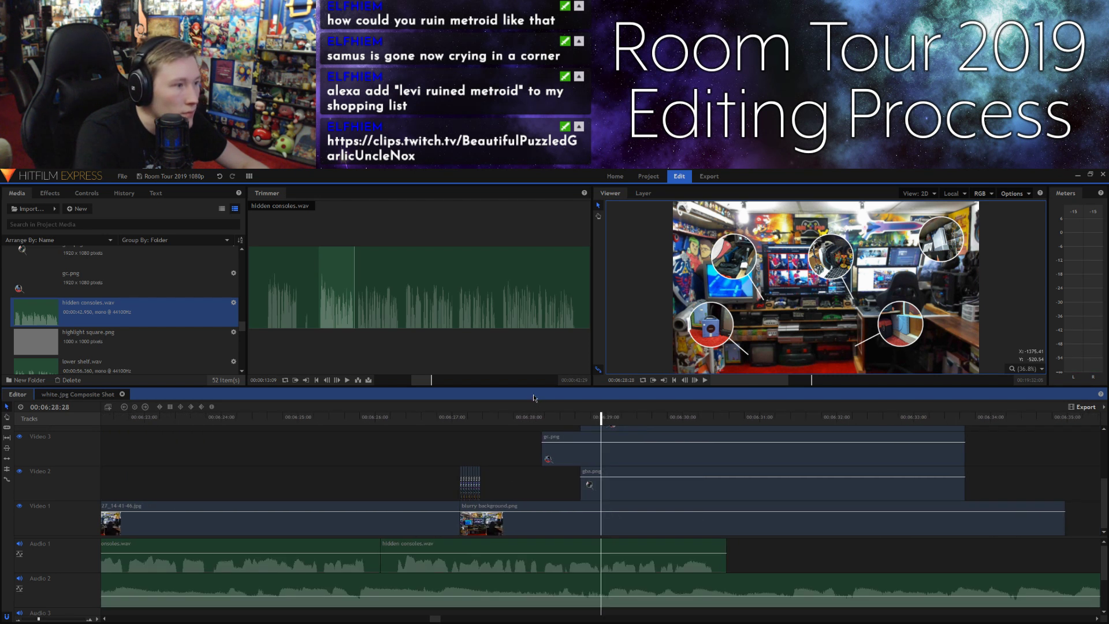
left_click_drag(530, 388, 535, 295)
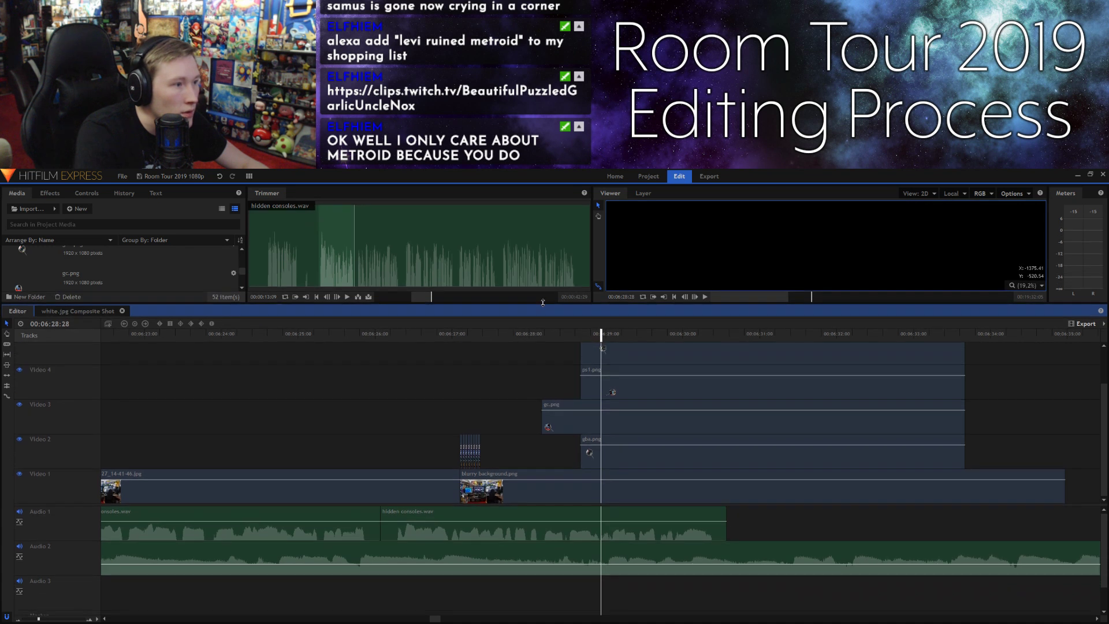
left_click_drag(528, 507, 524, 560)
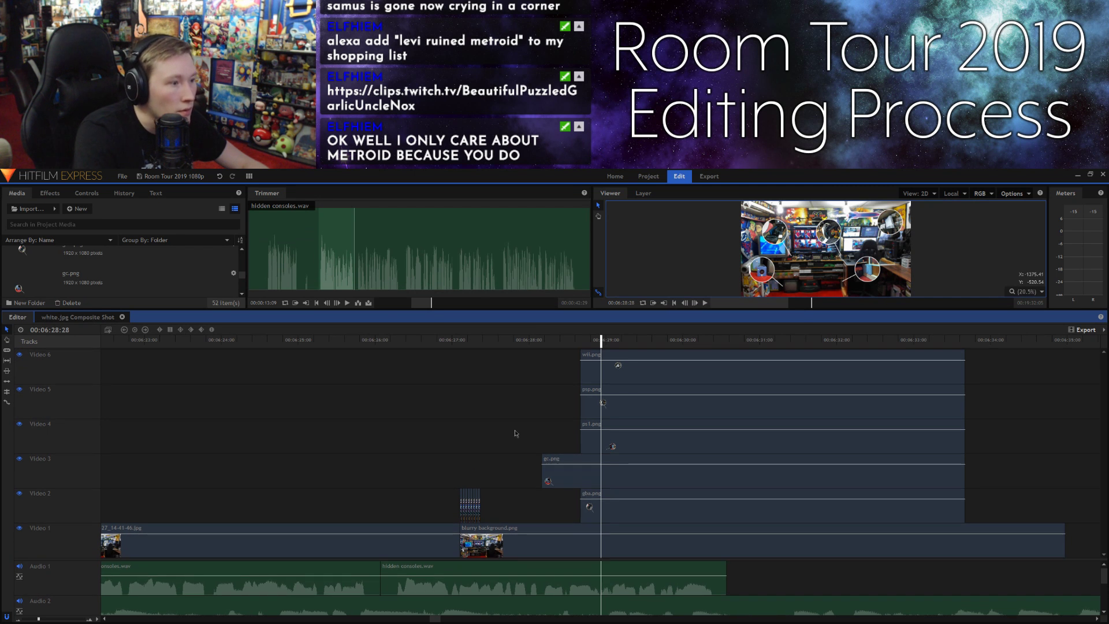
left_click_drag(568, 360, 614, 459)
left_click(560, 428)
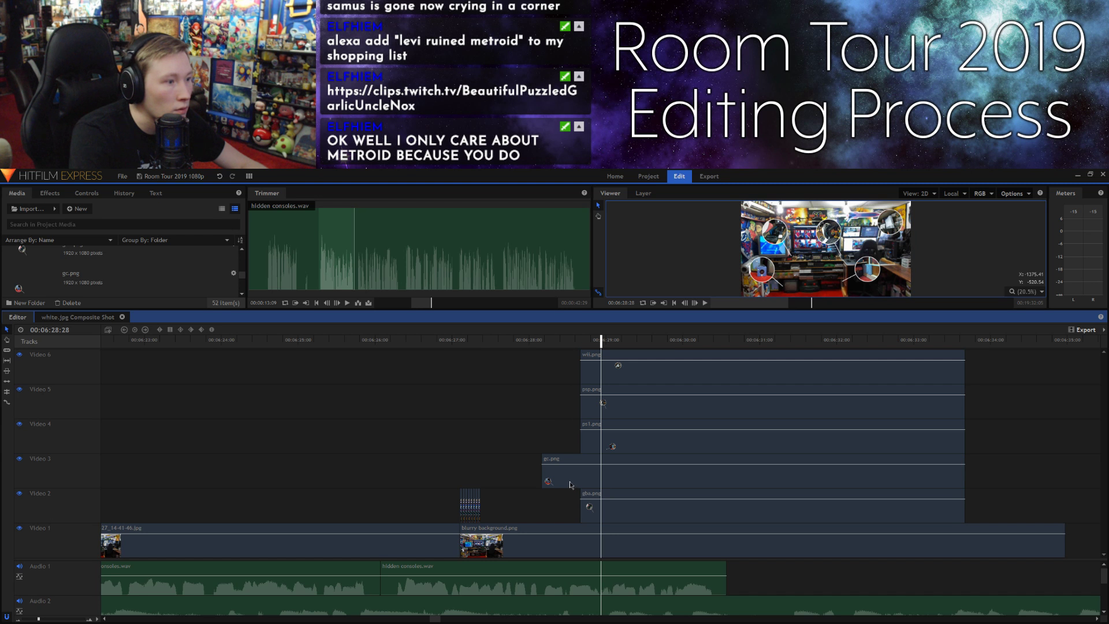
left_click_drag(556, 366, 777, 439)
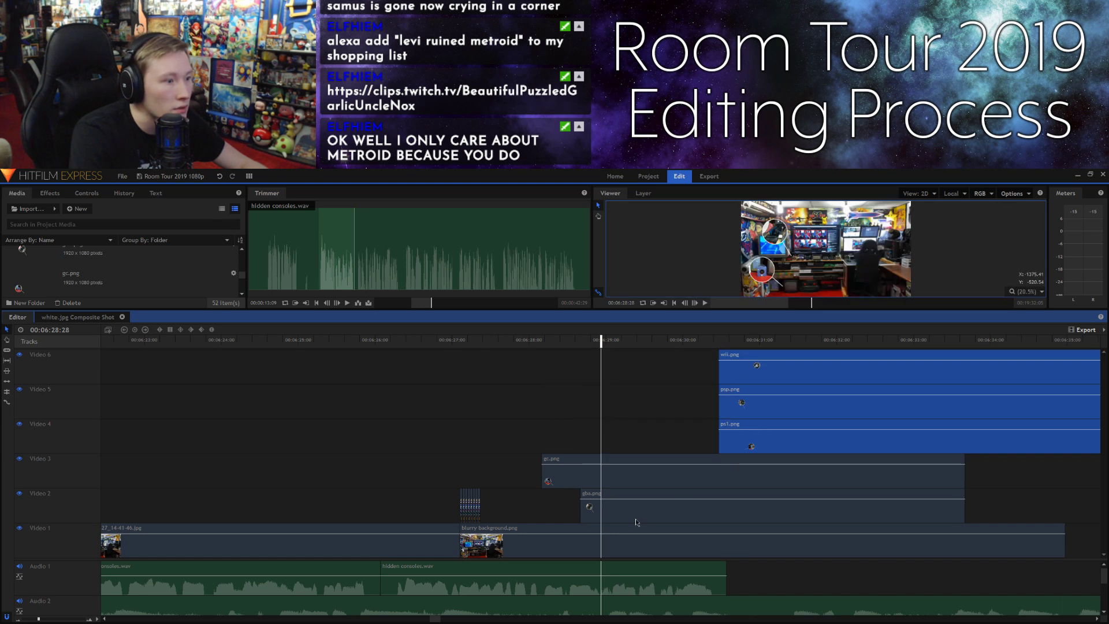
left_click(589, 509)
left_click_drag(589, 510, 727, 510)
left_click(682, 425)
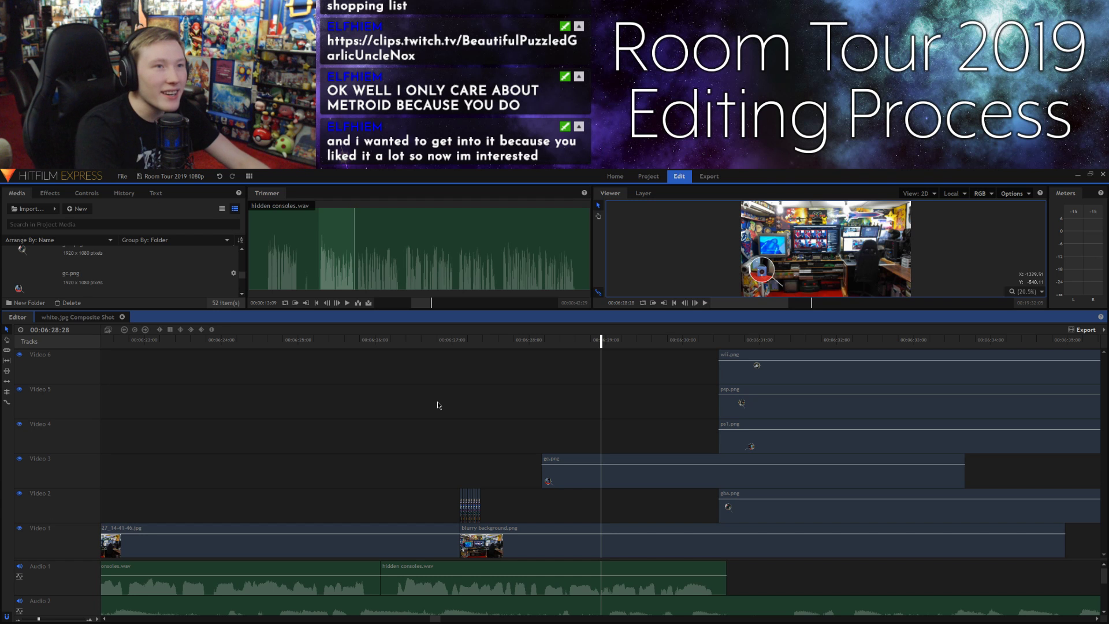
Step: Play the console overlays from the start of gc.png and return to hidden consoles.wav in the Trimmer
left_click(542, 341)
key("space")
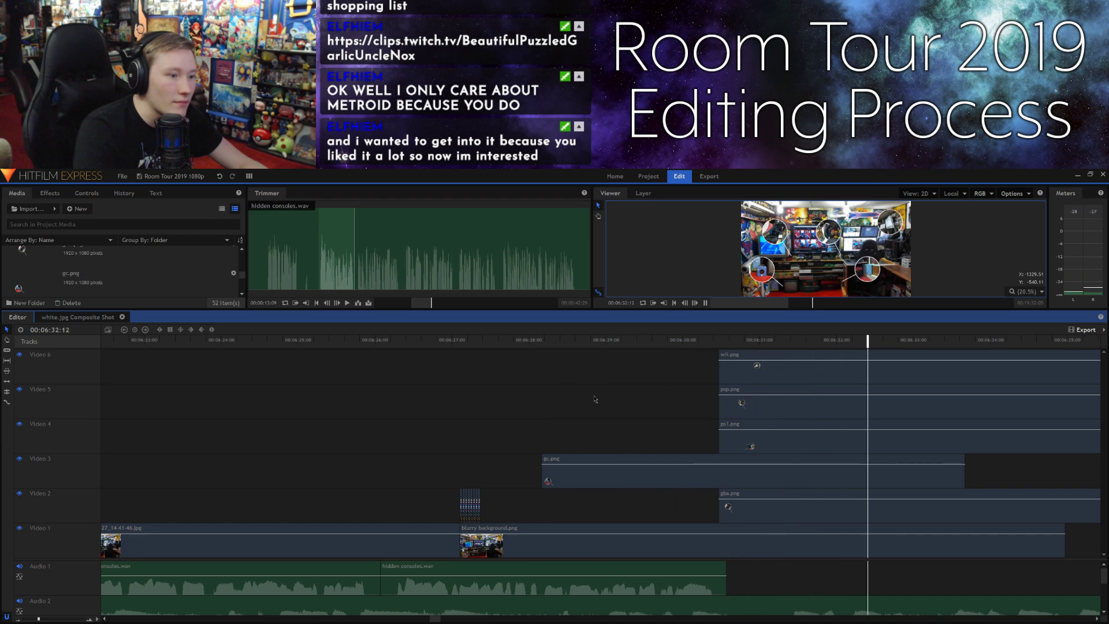
key("space")
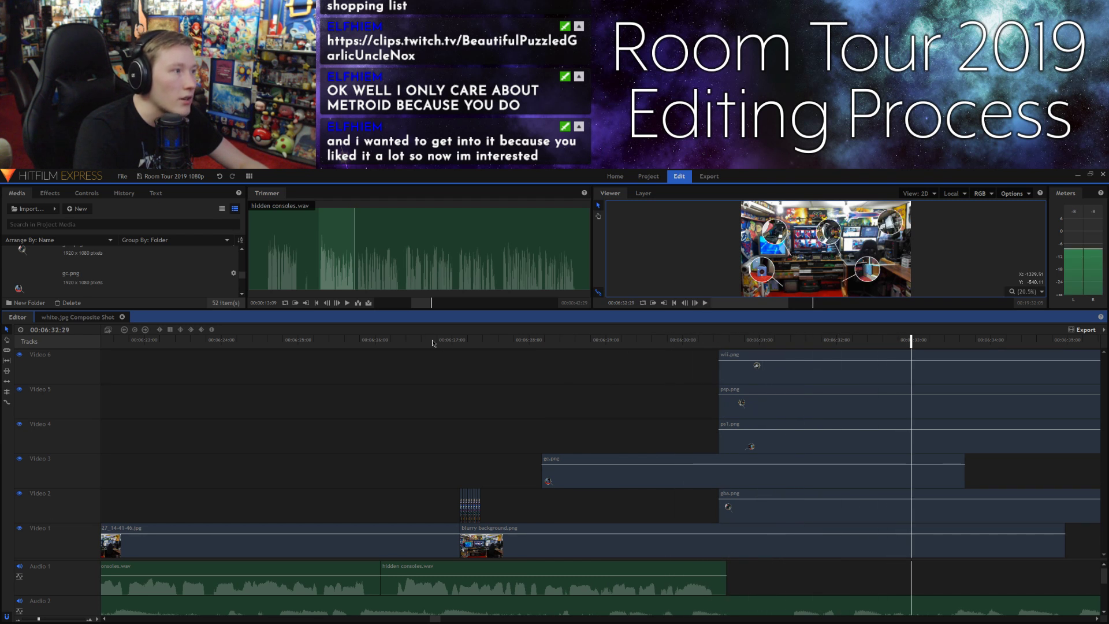
left_click(415, 269)
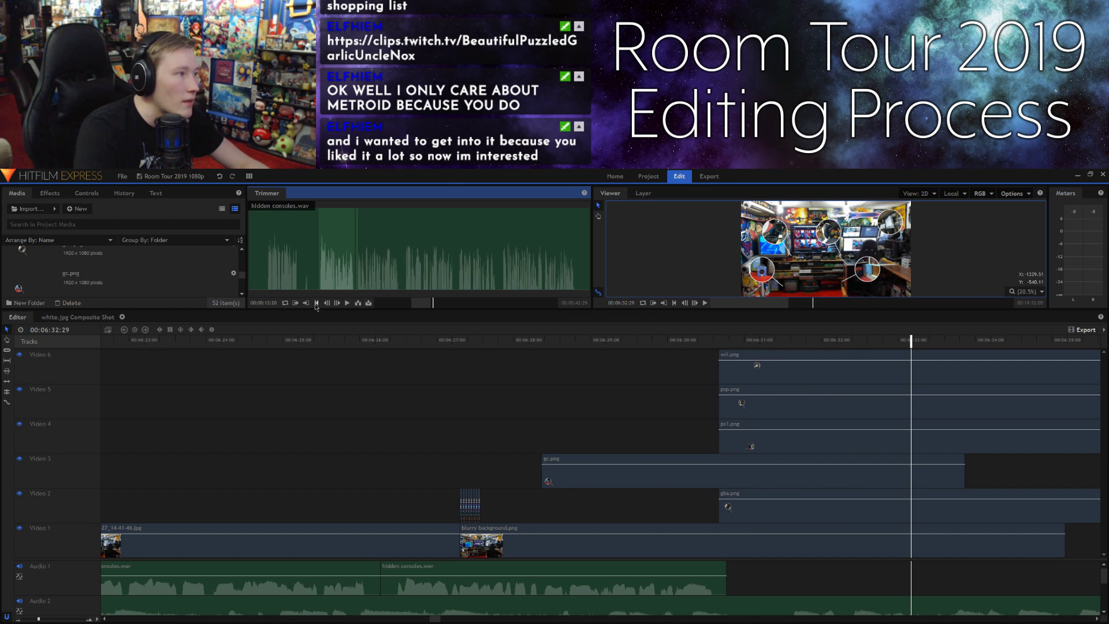
Step: Mark hidden consoles.wav from about 00:00:13:20 to 00:00:18:25 in the Trimmer and append that section to the narration on Audio 1
left_click(296, 305)
key("space")
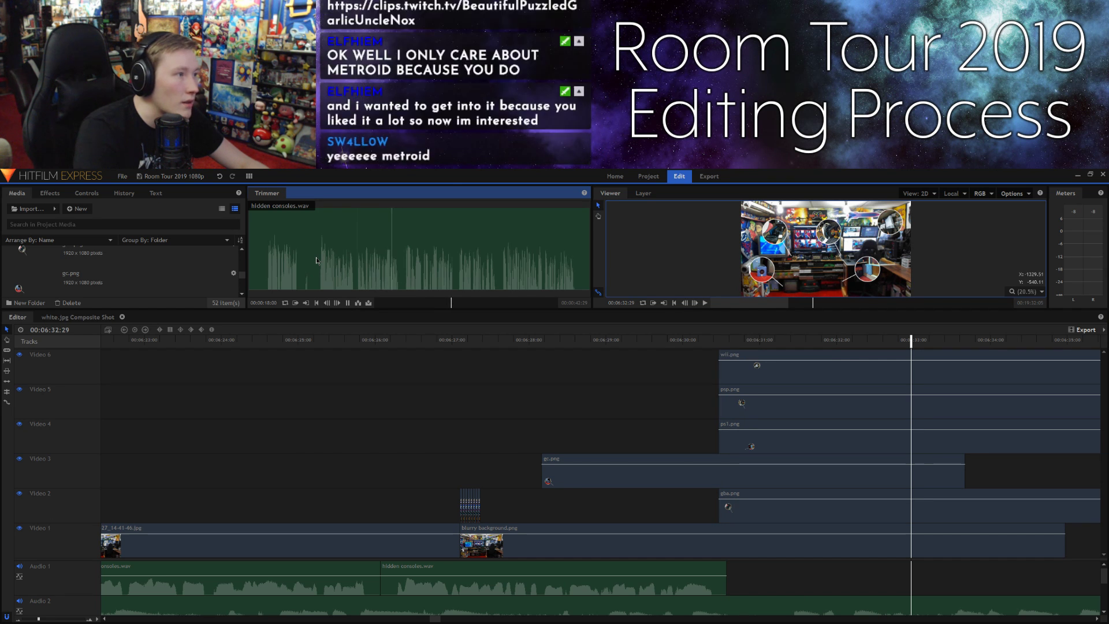
key("space")
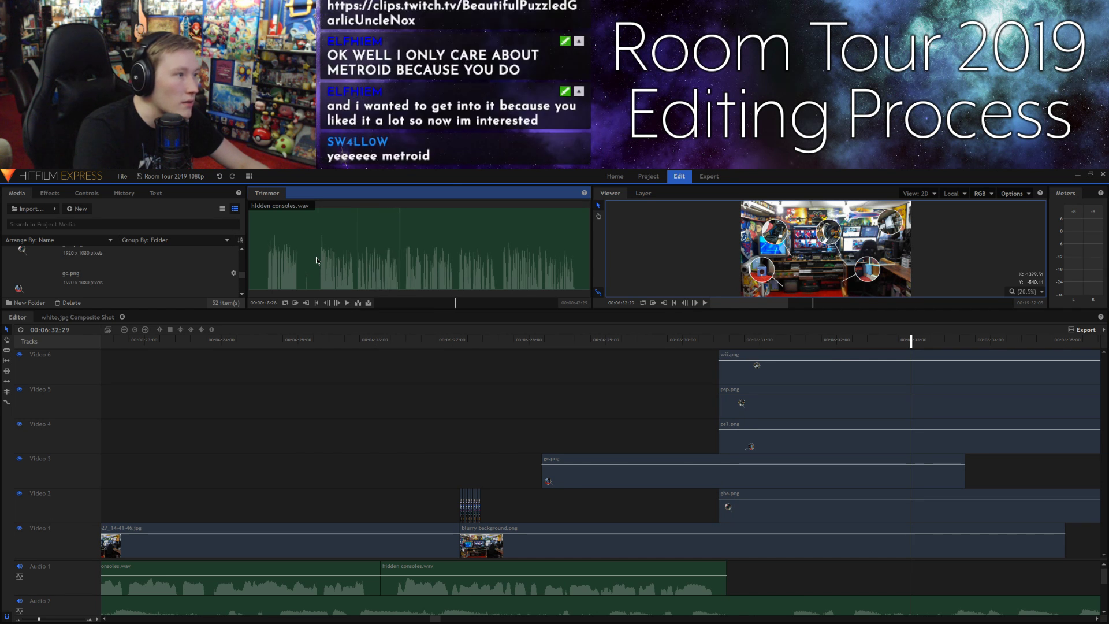
left_click(307, 304)
left_click_drag(736, 554, 727, 572)
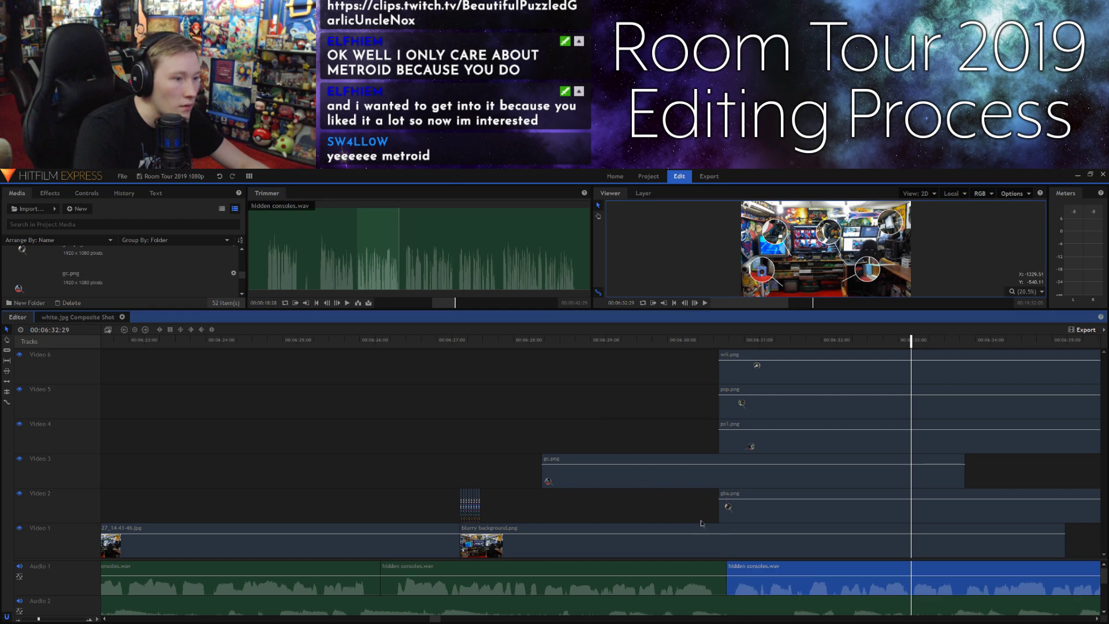
Step: Play the narration join and move the new hidden consoles.wav clip on Audio 1 back to 00:06:30:13, over the previous clip's end
left_click(665, 341)
key("space")
key("space")
left_click(685, 303)
left_click(684, 303)
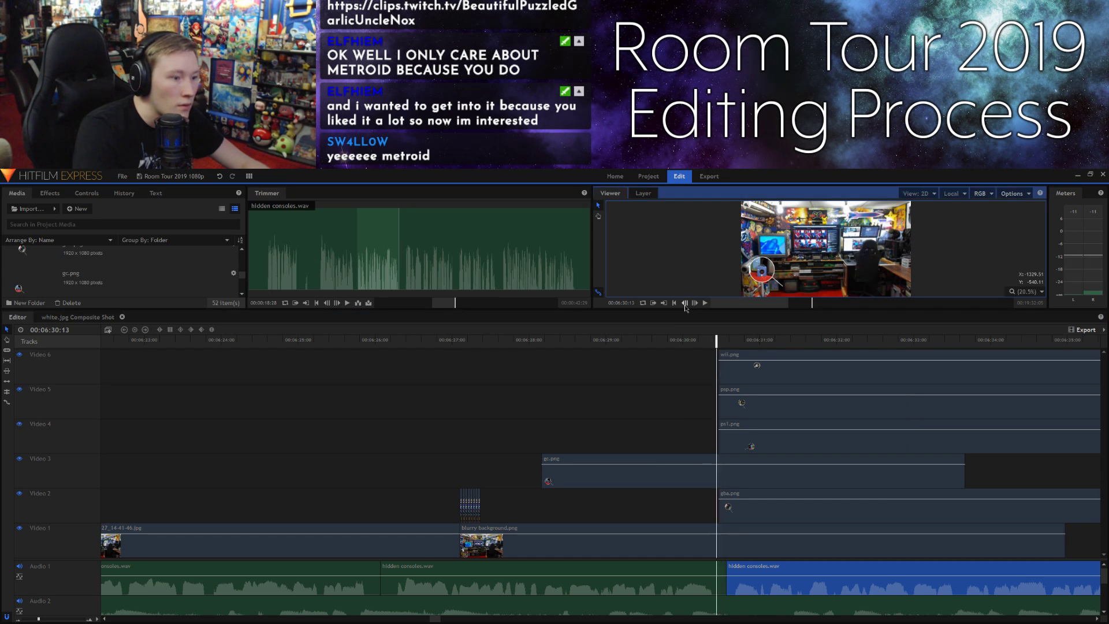
left_click(704, 572)
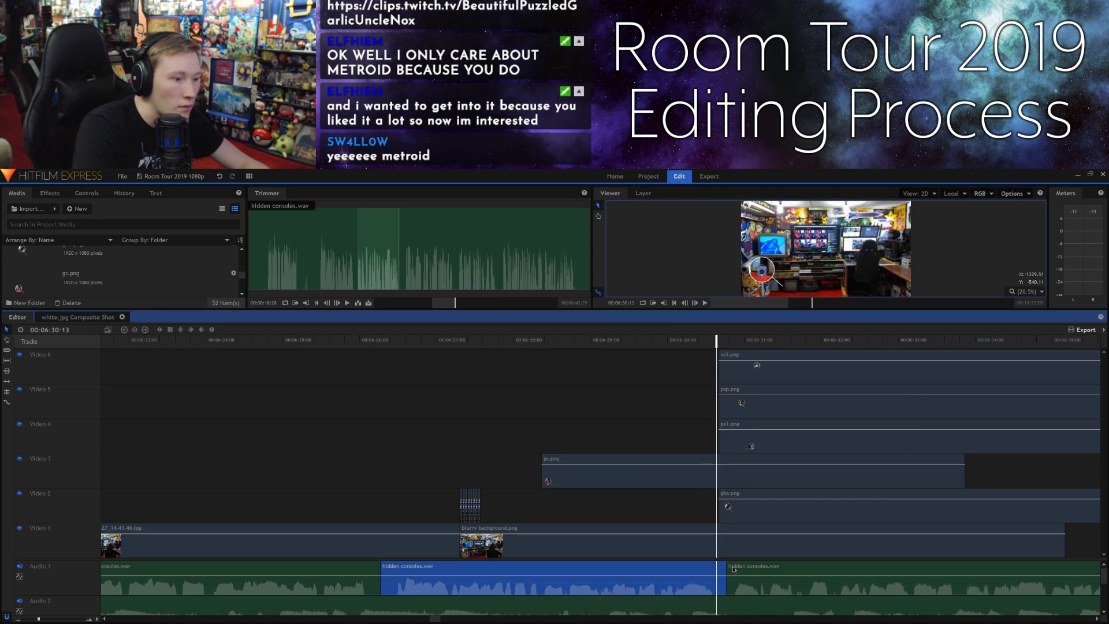
left_click(757, 574)
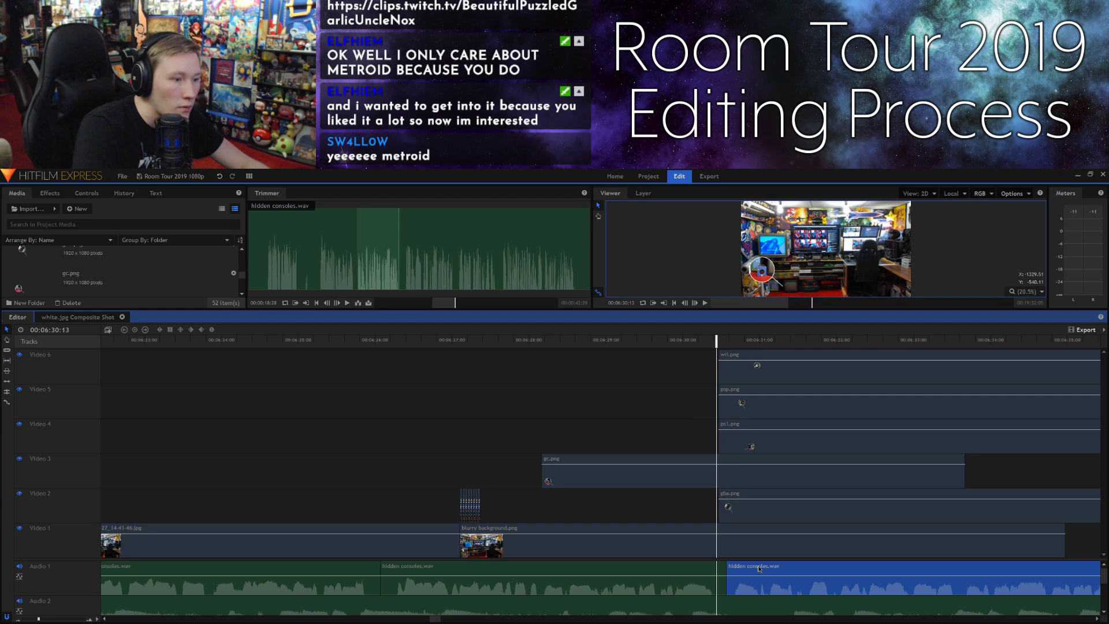
left_click_drag(742, 572, 735, 574)
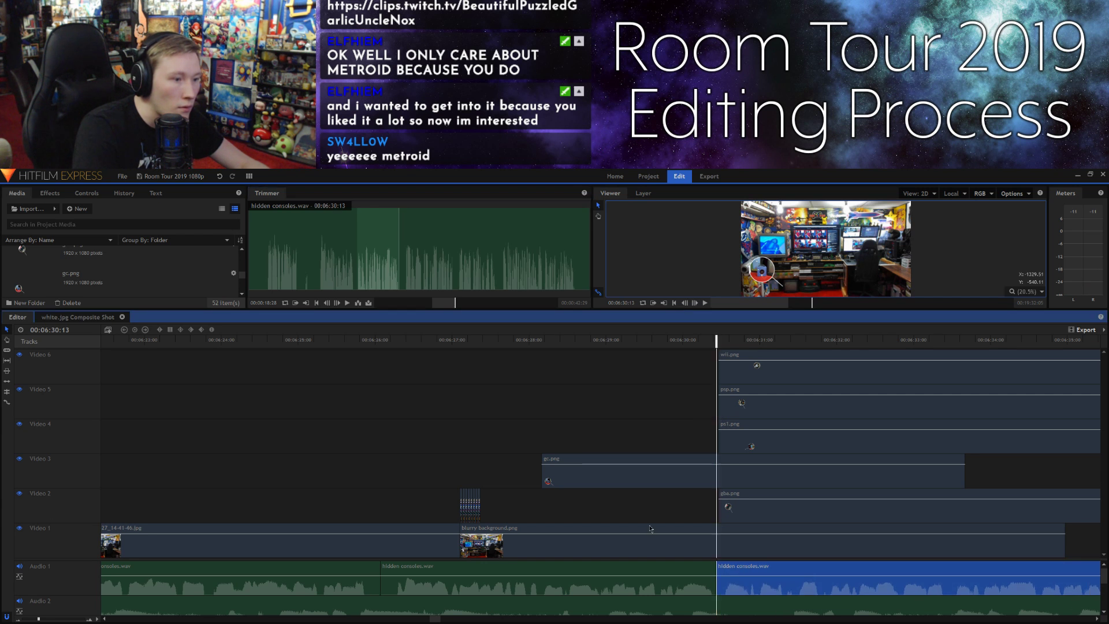
left_click(671, 342)
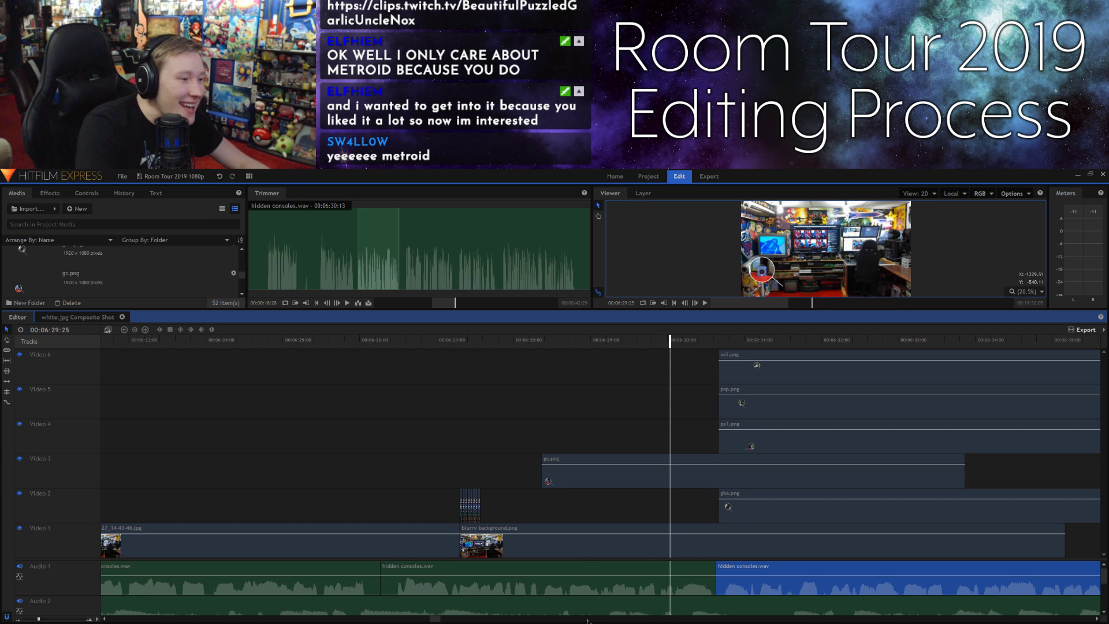
Step: Try to mark the next narration section of hidden consoles.wav in the Trimmer, ending at about 00:00:25:24
scroll(587, 622, "right", 2)
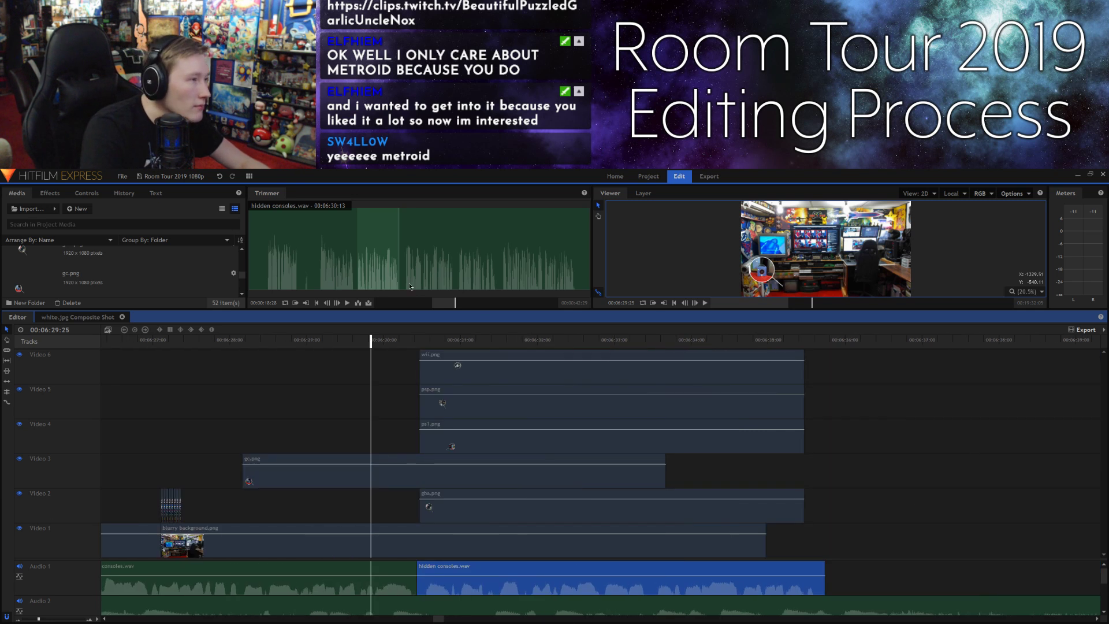
left_click(410, 287)
key("space")
left_click(347, 303)
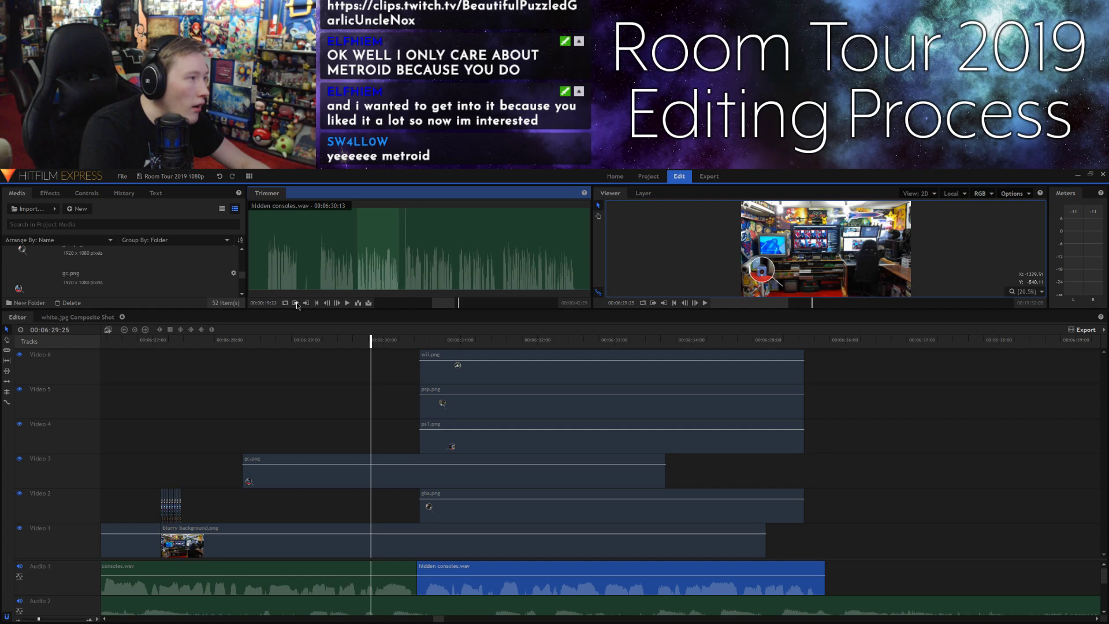
key("Delete")
key("space")
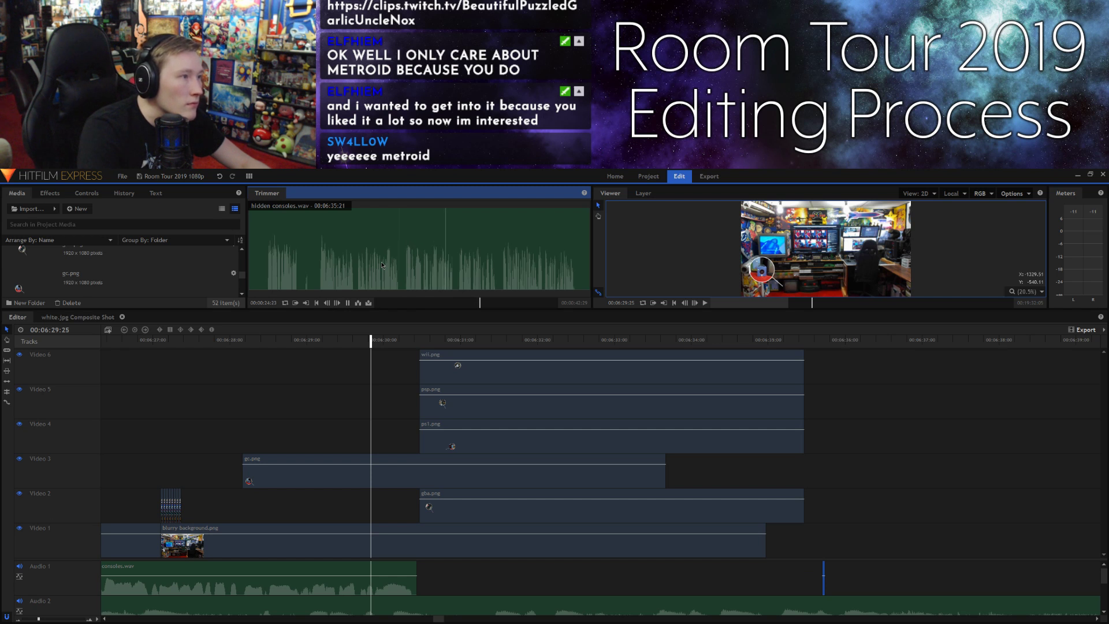
key("space")
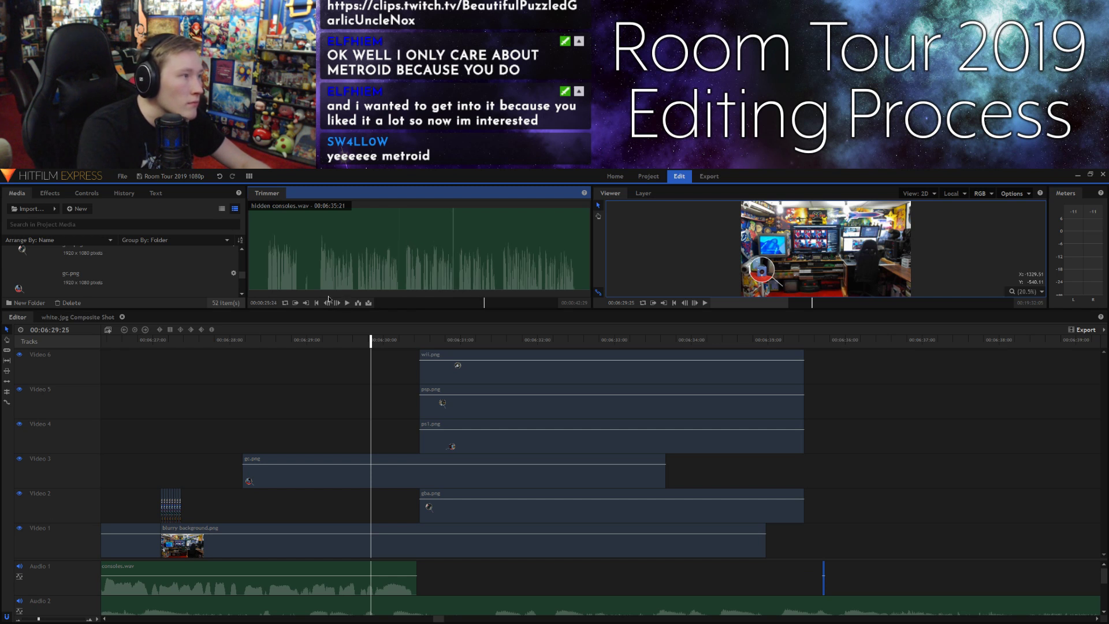
left_click(306, 303)
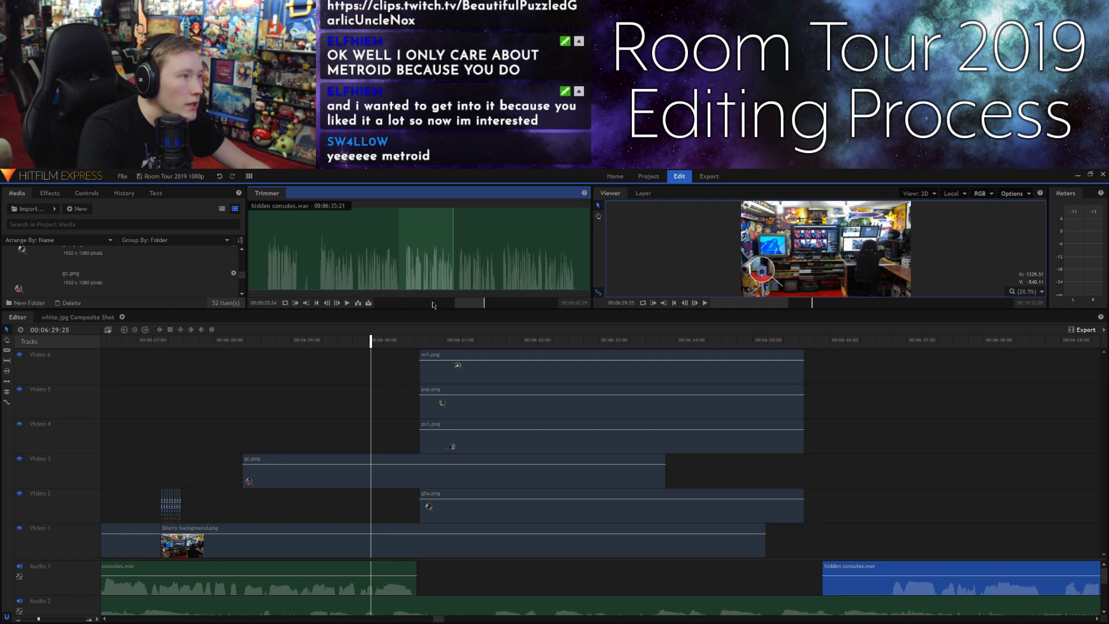
Step: Try to start the marked section at about 00:00:19:19 and place it on Audio 1 after the earlier narration
left_click(459, 303)
left_click_drag(459, 305, 460, 304)
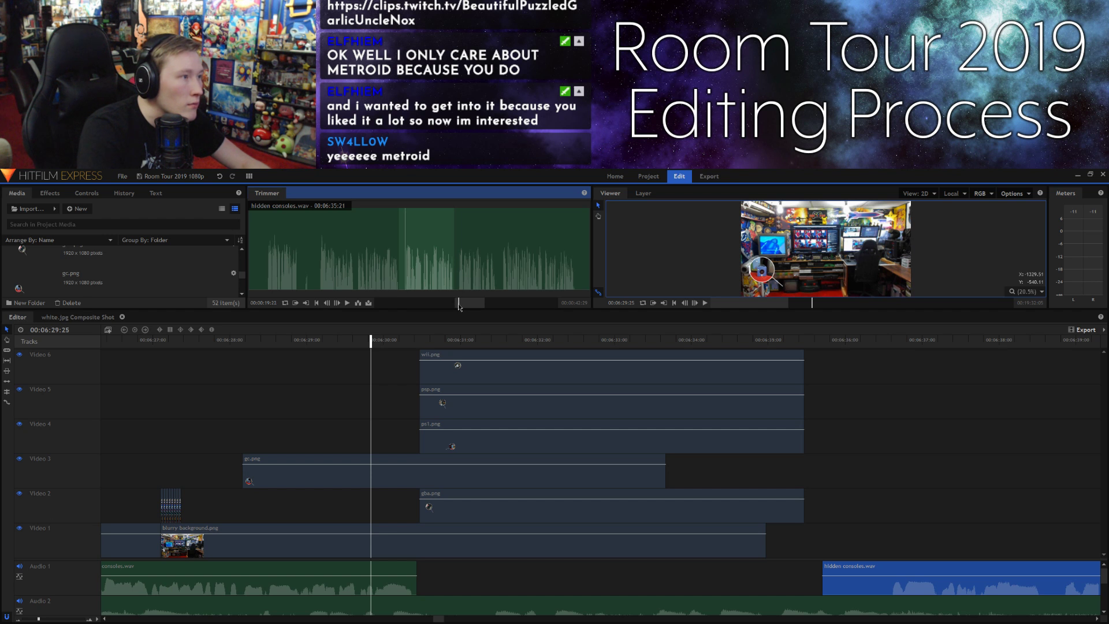
left_click(298, 304)
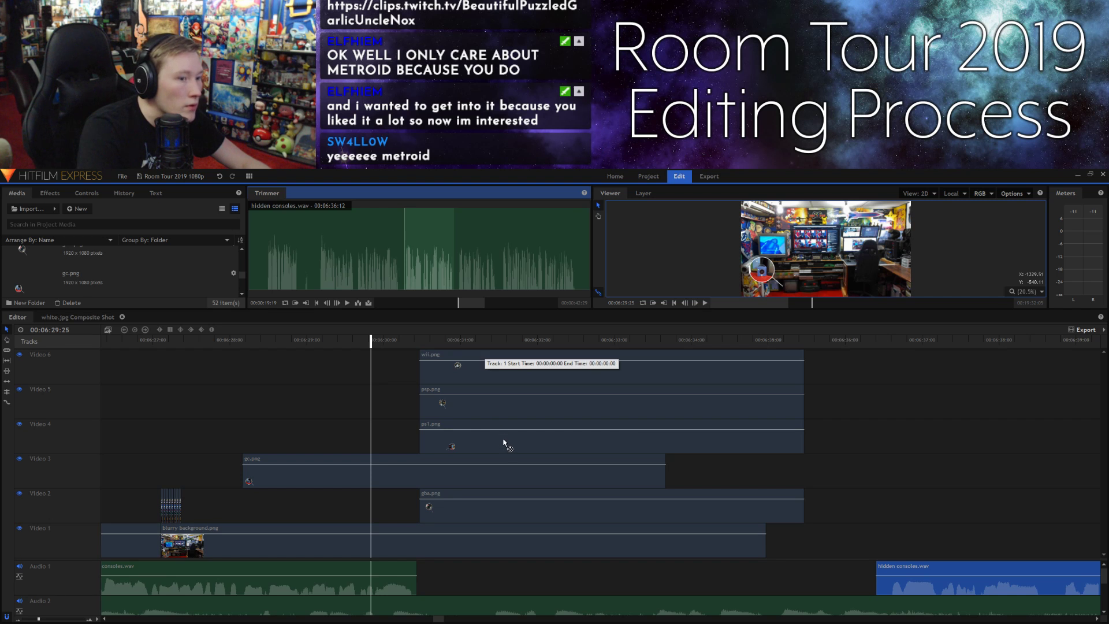
left_click_drag(526, 511, 446, 572)
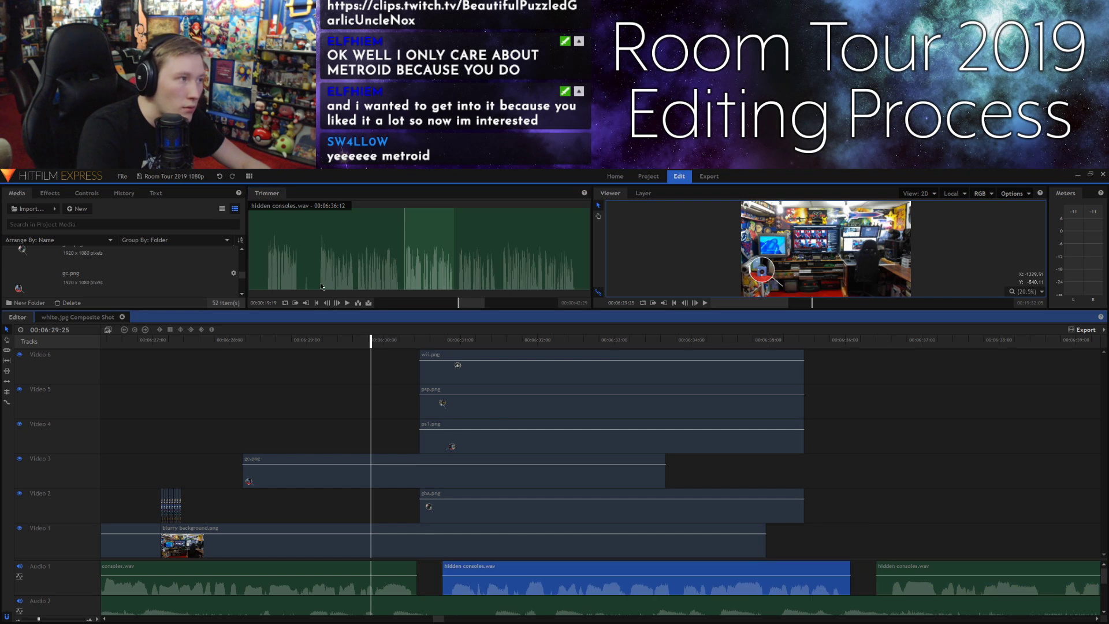
Step: Undo the clip placement and the in and out point changes to the last hidden consoles.wav clip on Audio 1
left_click(220, 177)
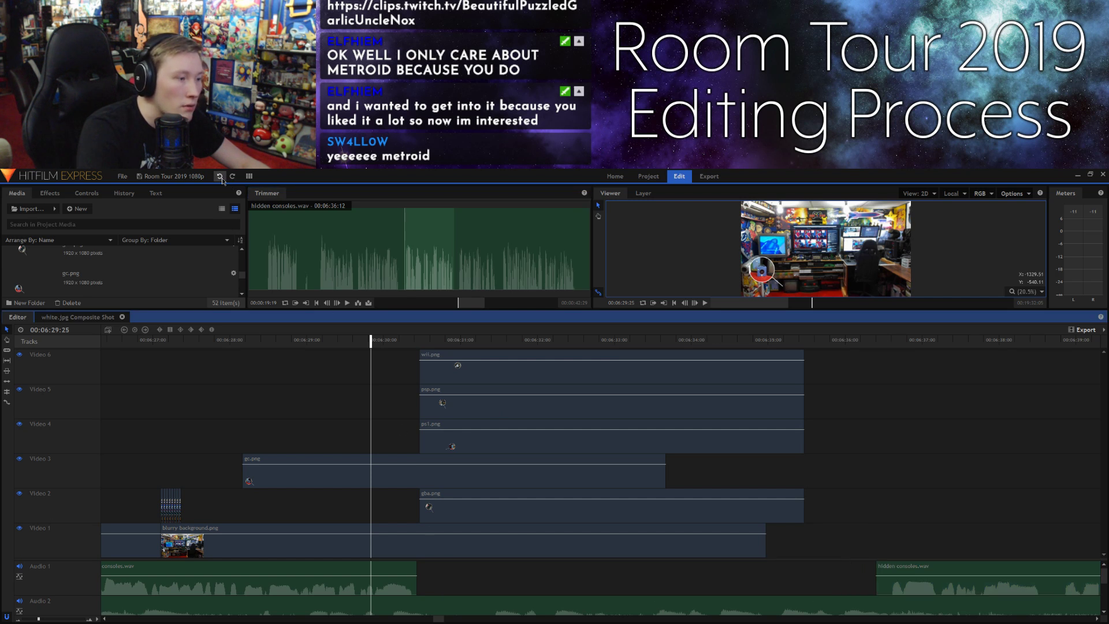
left_click(221, 177)
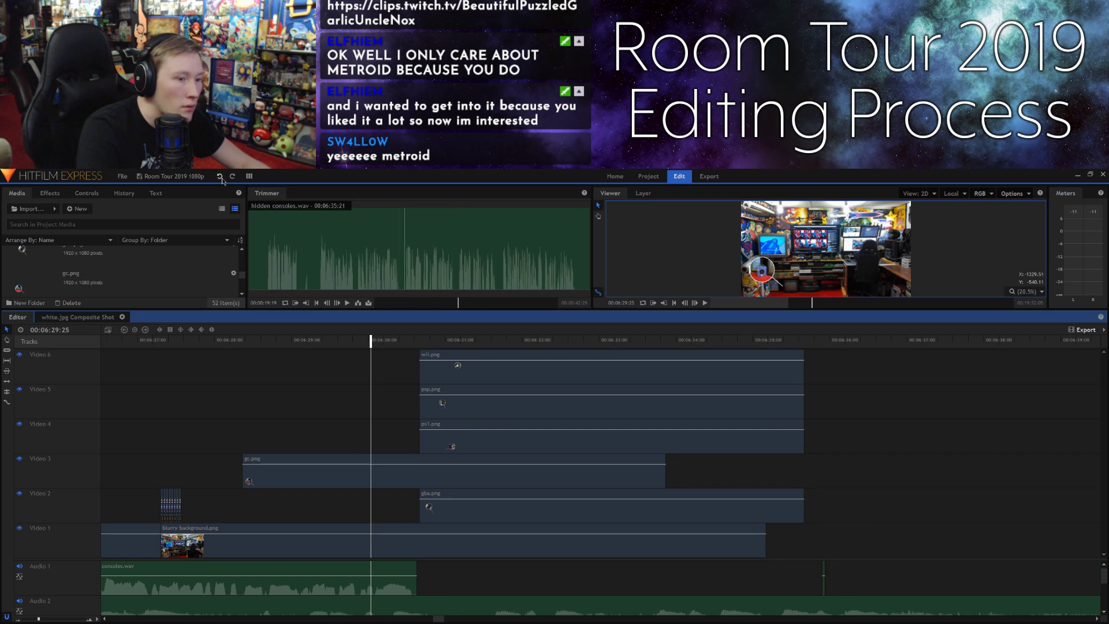
left_click(220, 177)
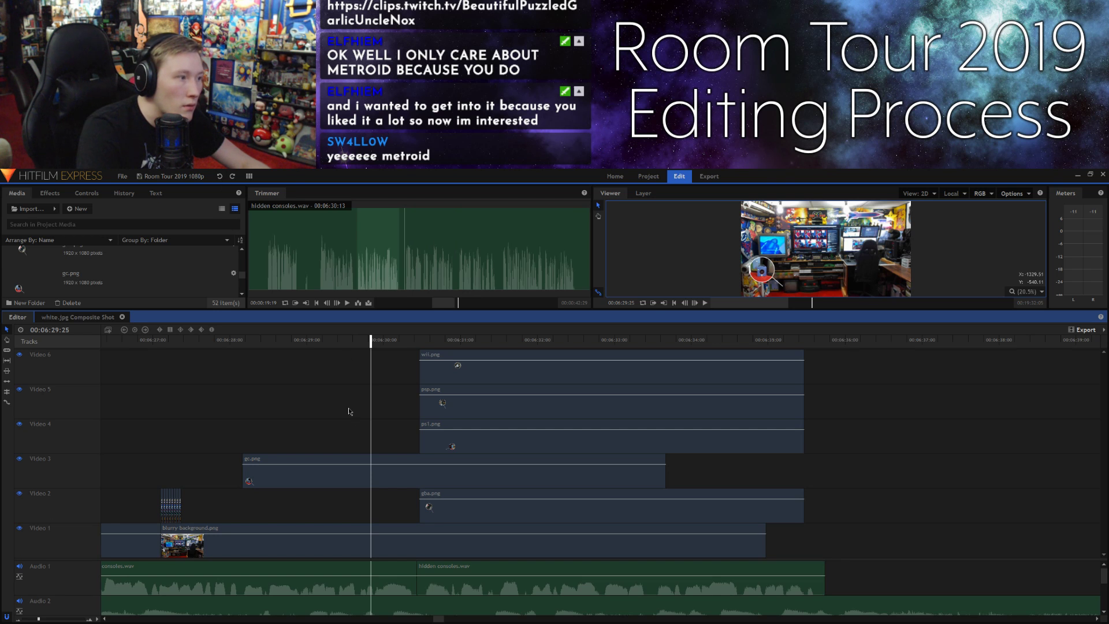
Step: Try to set new in and out points on the timeline's hidden consoles.wav clip in the Trimmer, and undo both
left_click(295, 304)
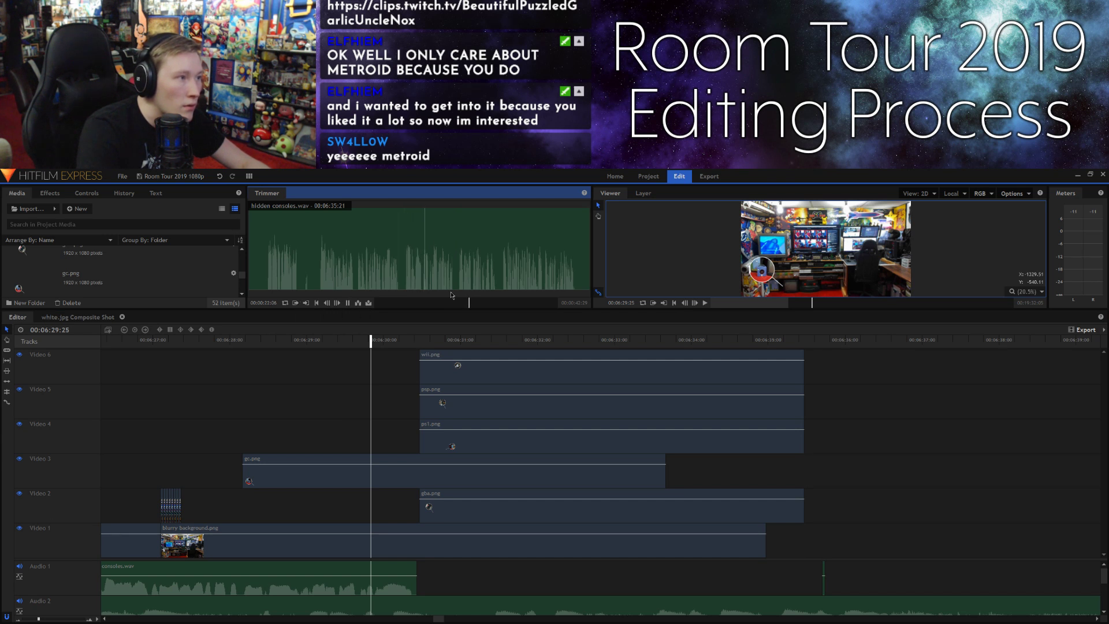
left_click(483, 305)
key("space")
key("space")
left_click(307, 303)
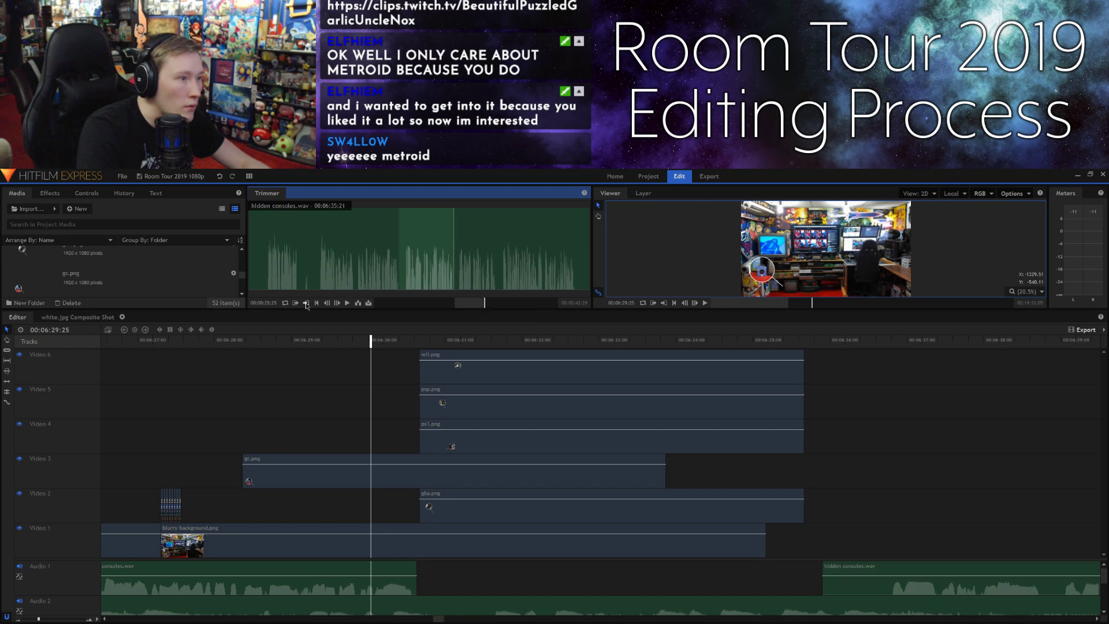
left_click(220, 177)
left_click(220, 177)
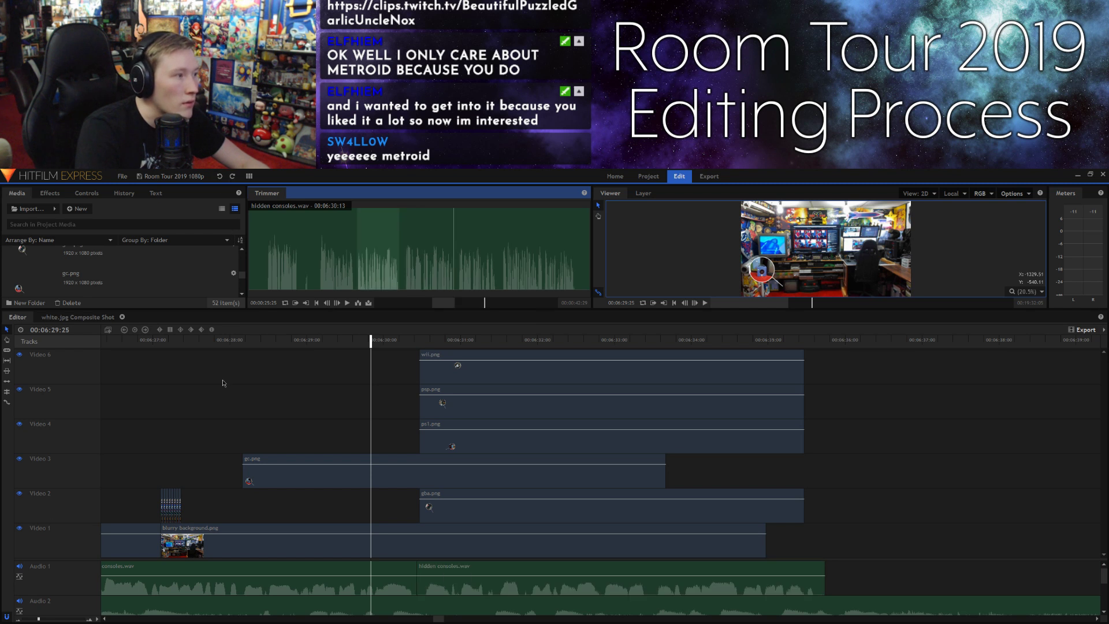
Step: Load the source hidden consoles.wav from the project media into the Trimmer and mark it from about 00:00:19:22 to 00:00:25:25
left_click(335, 391)
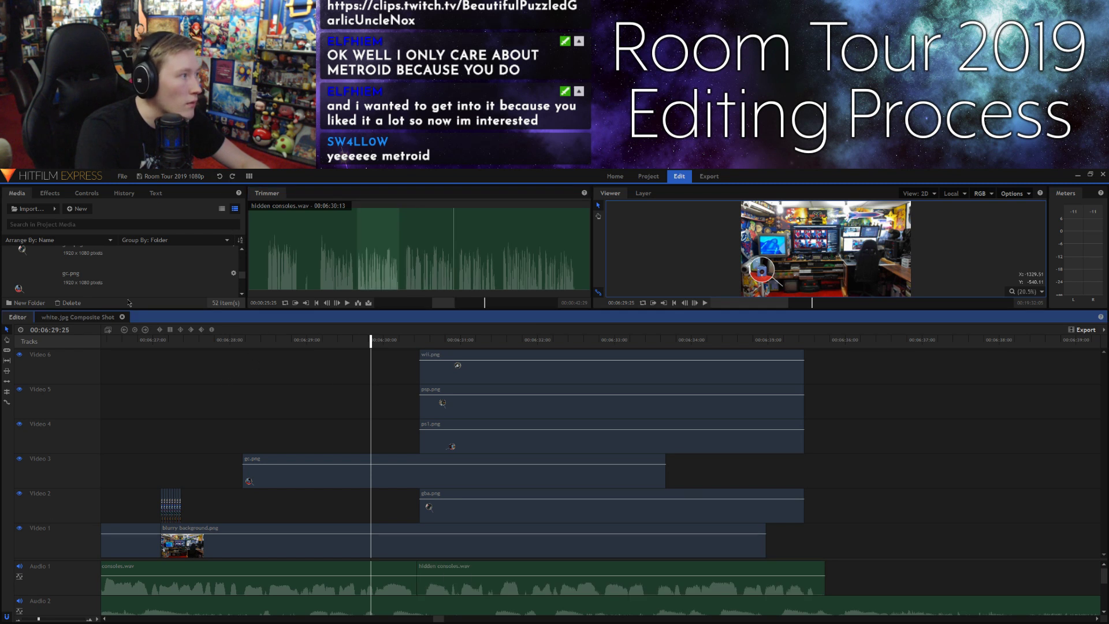
left_click_drag(163, 309, 173, 436)
left_click(133, 281)
left_click(133, 312)
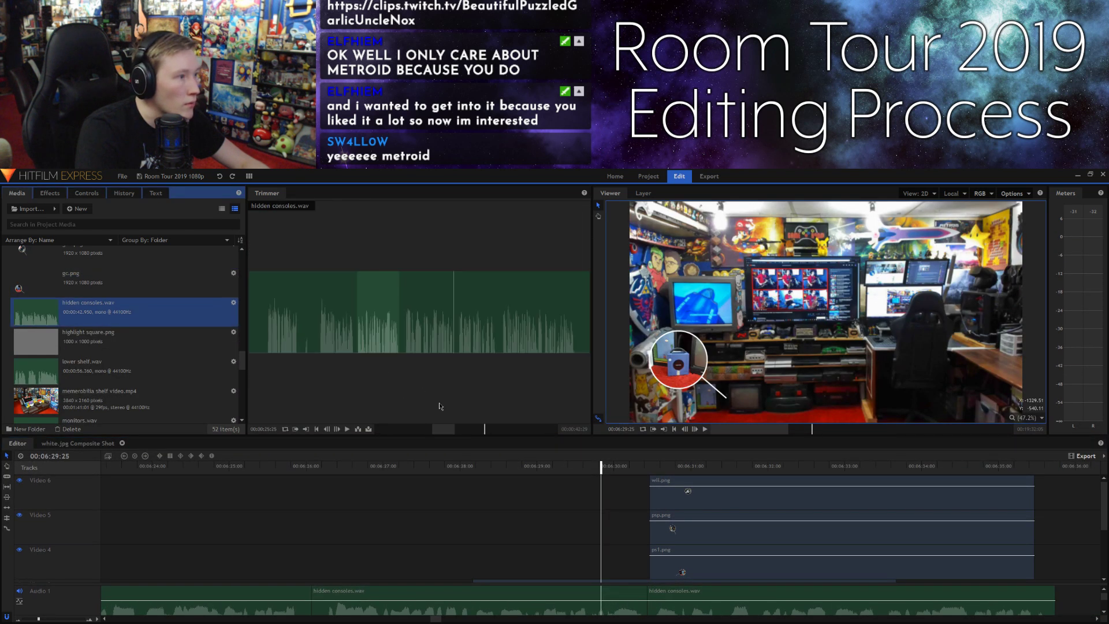
left_click(422, 400)
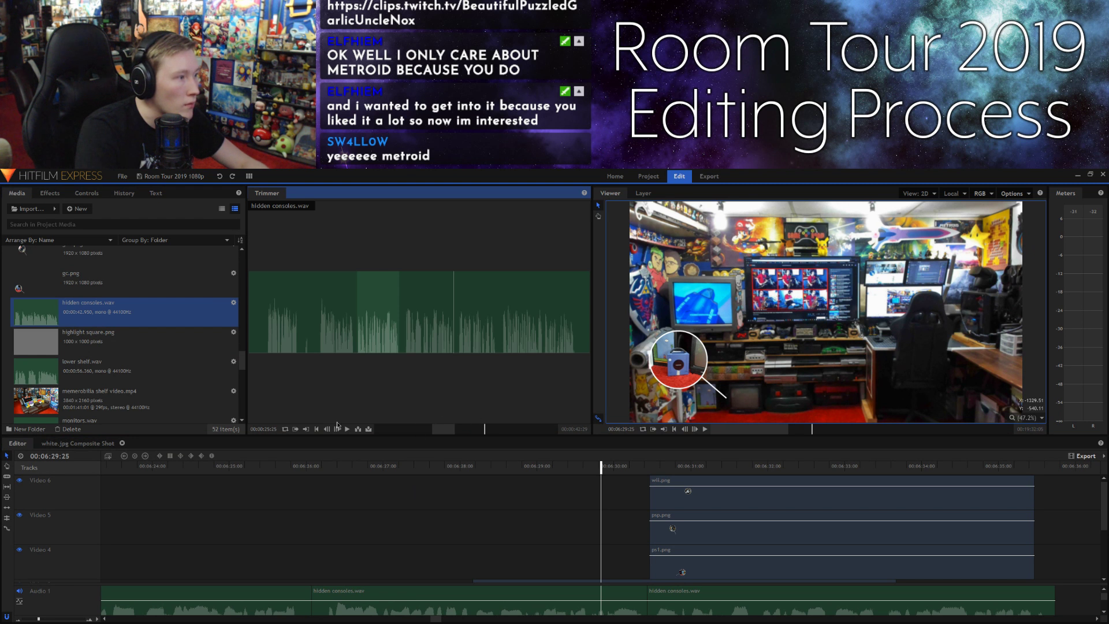
left_click(306, 429)
left_click_drag(431, 434, 459, 432)
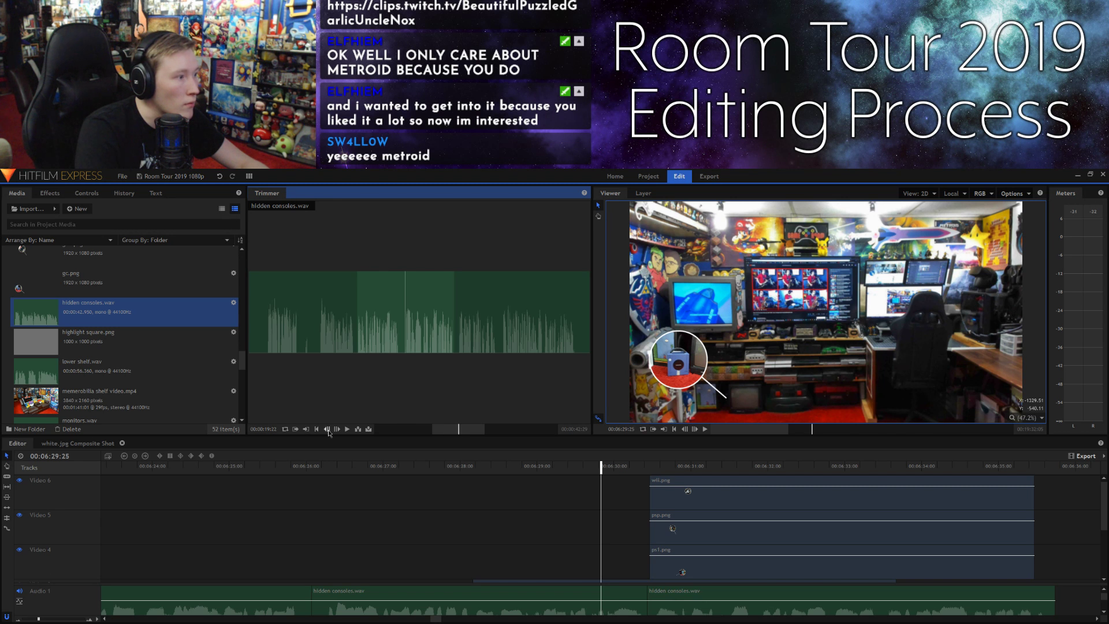
left_click(296, 430)
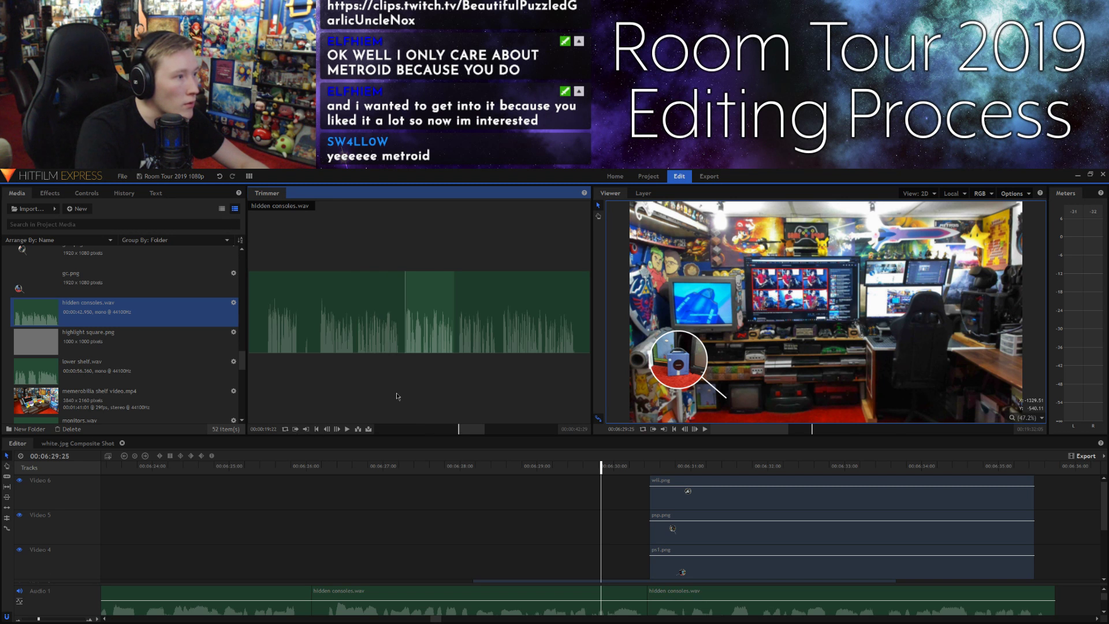
Step: Enlarge the timeline, append the marked section directly after the last narration clip on Audio 1, and play across the join
left_click_drag(366, 435, 352, 309)
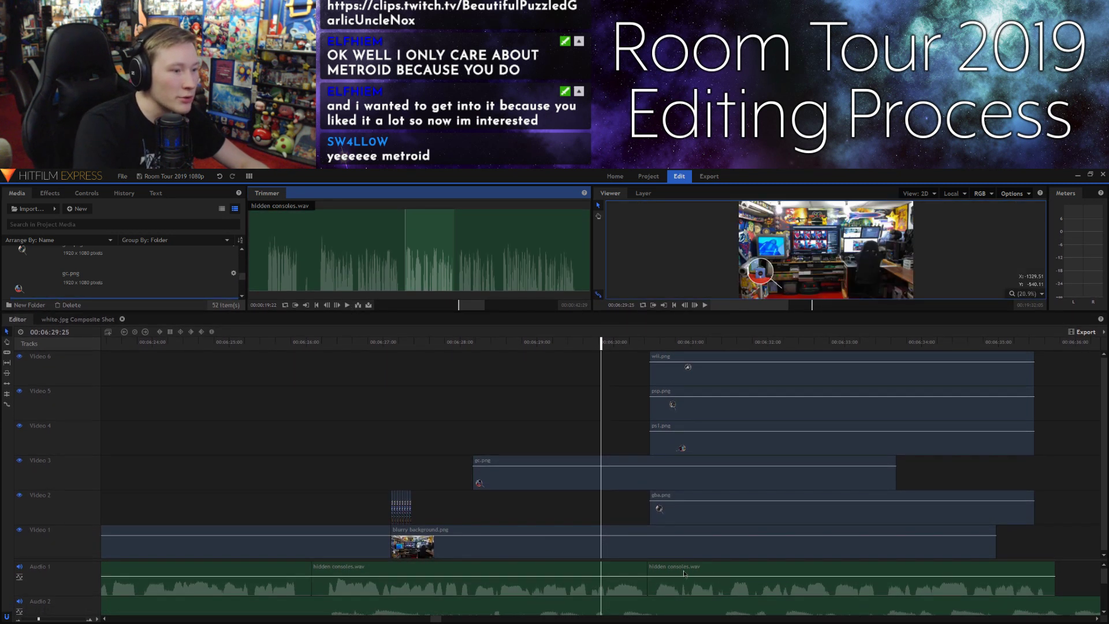
scroll(640, 620, "down", 3)
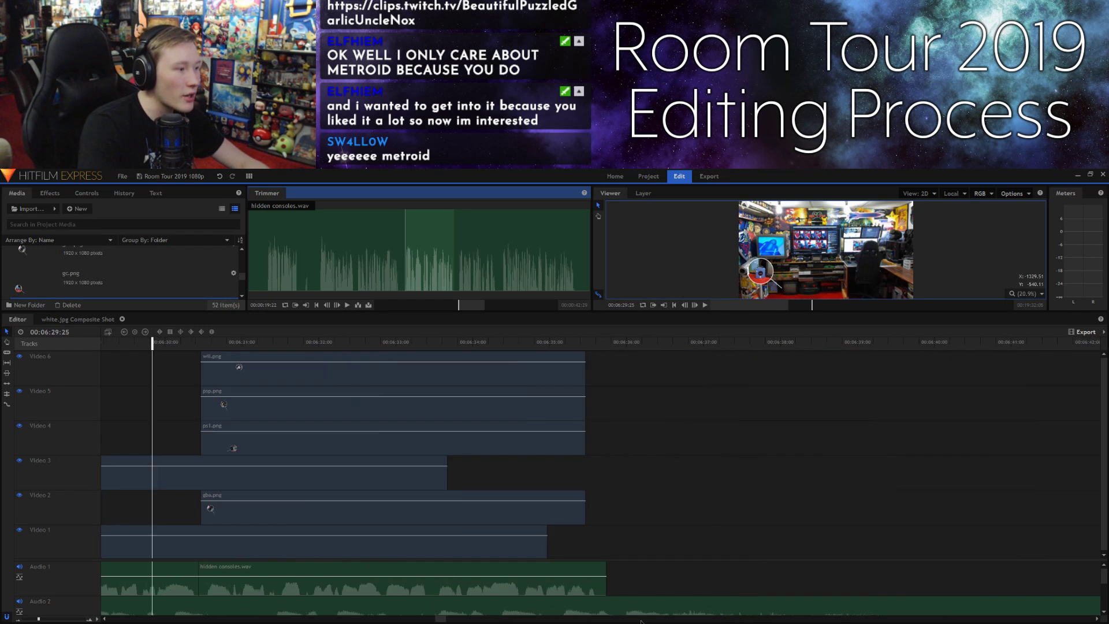
left_click_drag(435, 279, 611, 570)
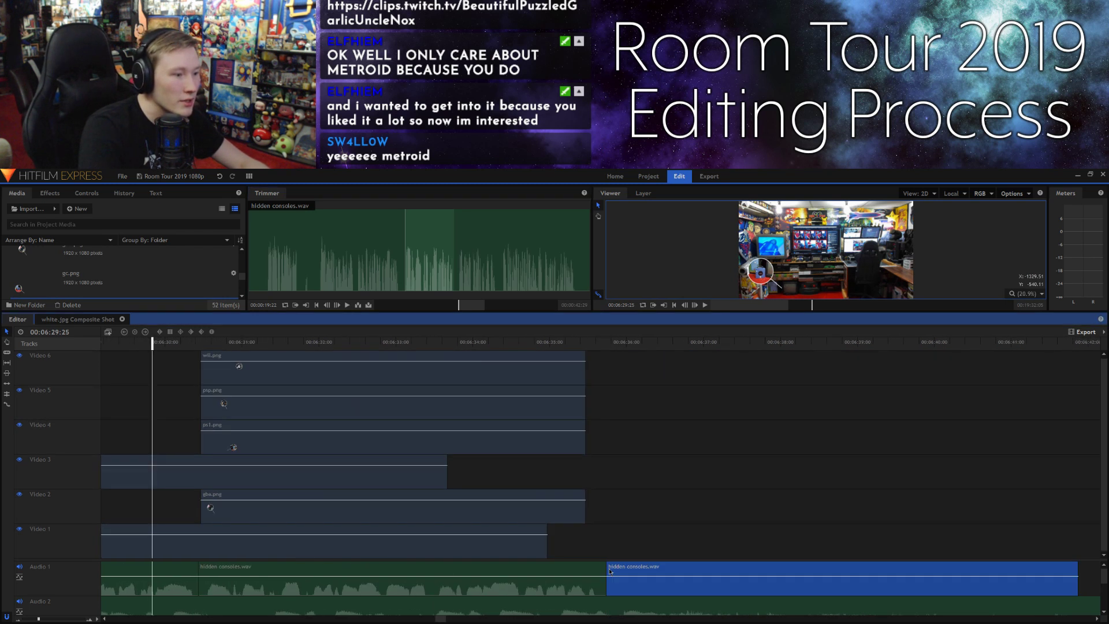
left_click(566, 341)
key("space")
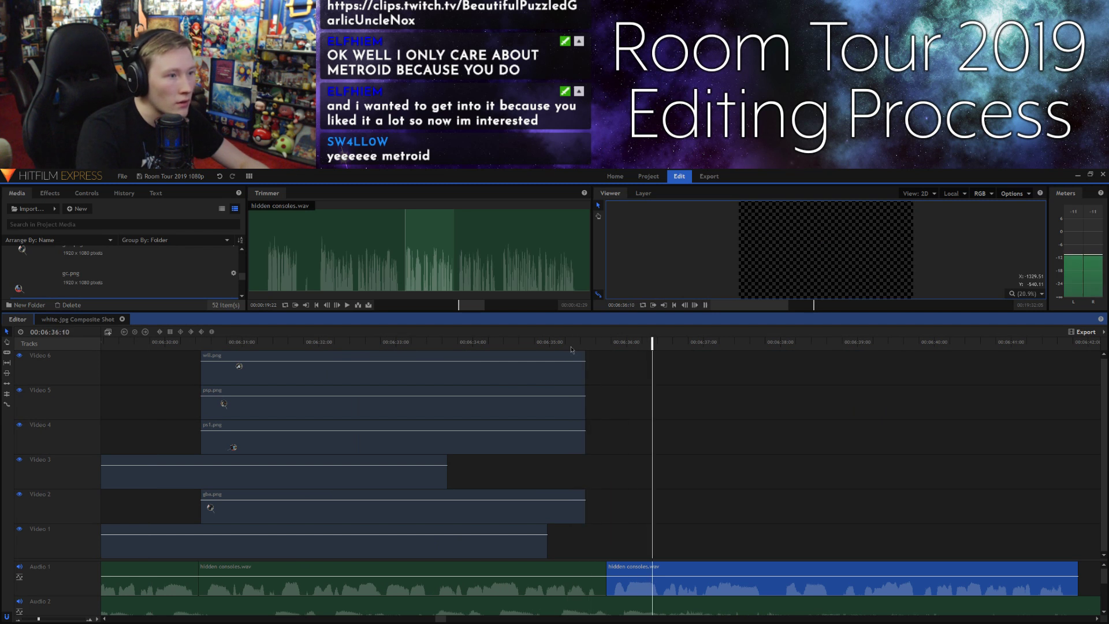
Step: Mark the next short section of hidden consoles.wav, ending at about 00:00:28:01, and append it to the narration on Audio 1
left_click(460, 286)
left_click(487, 306)
left_click_drag(488, 307, 486, 306)
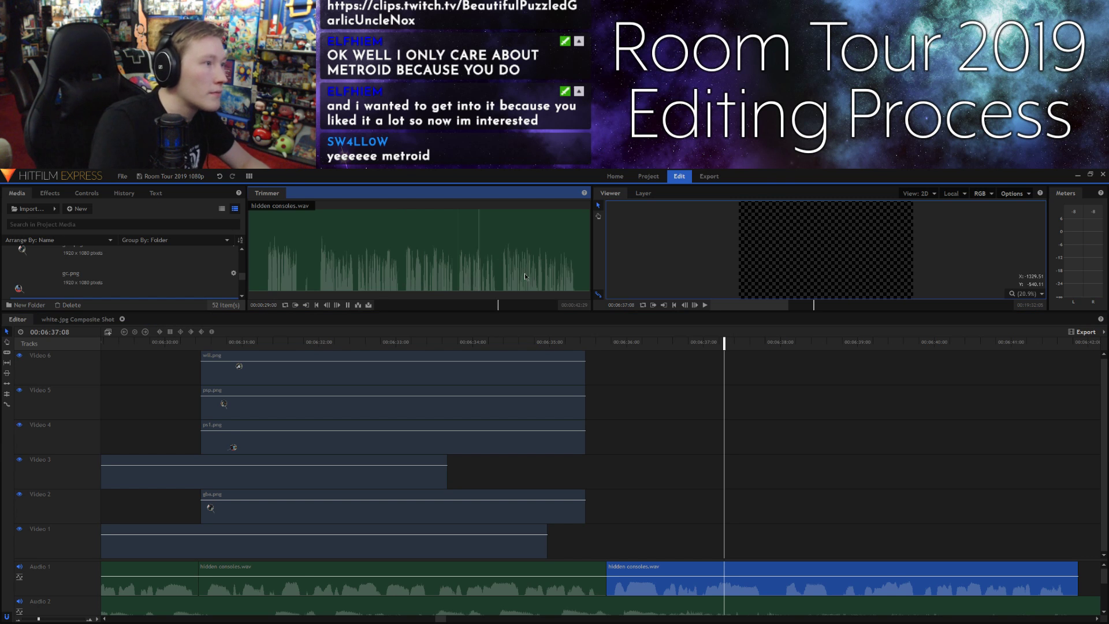
key("space")
left_click_drag(483, 307, 493, 312)
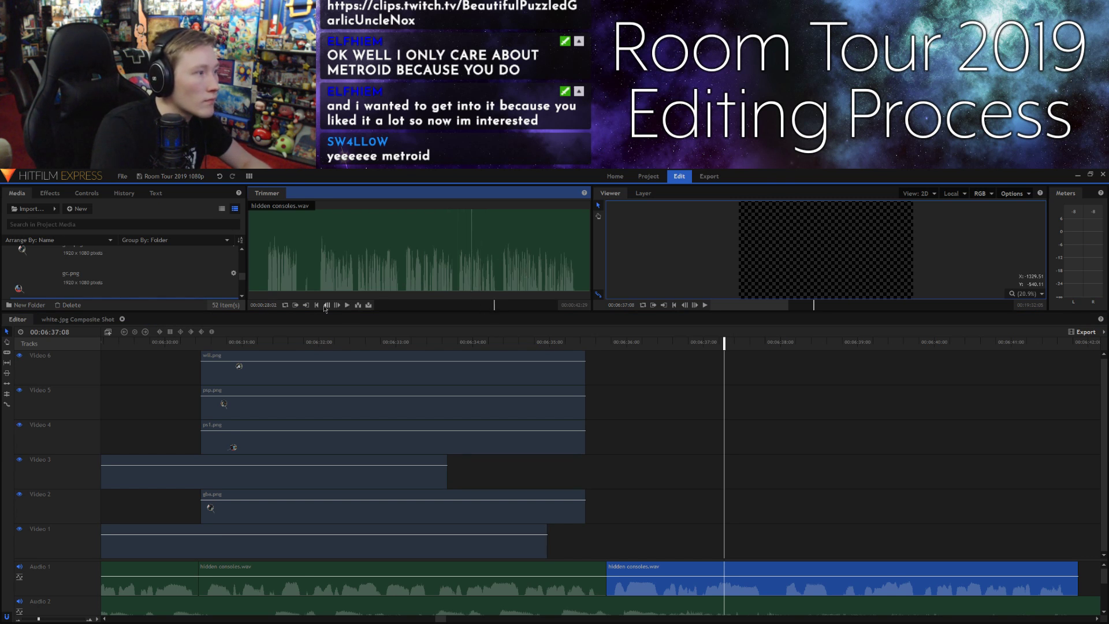
left_click(305, 305)
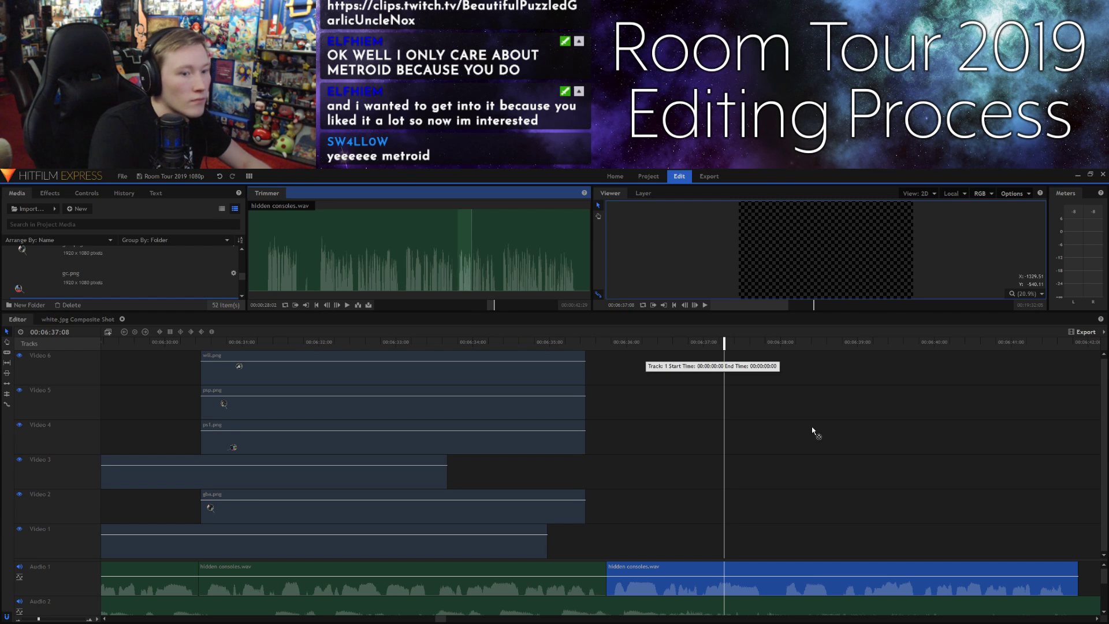
left_click_drag(1089, 579, 1080, 580)
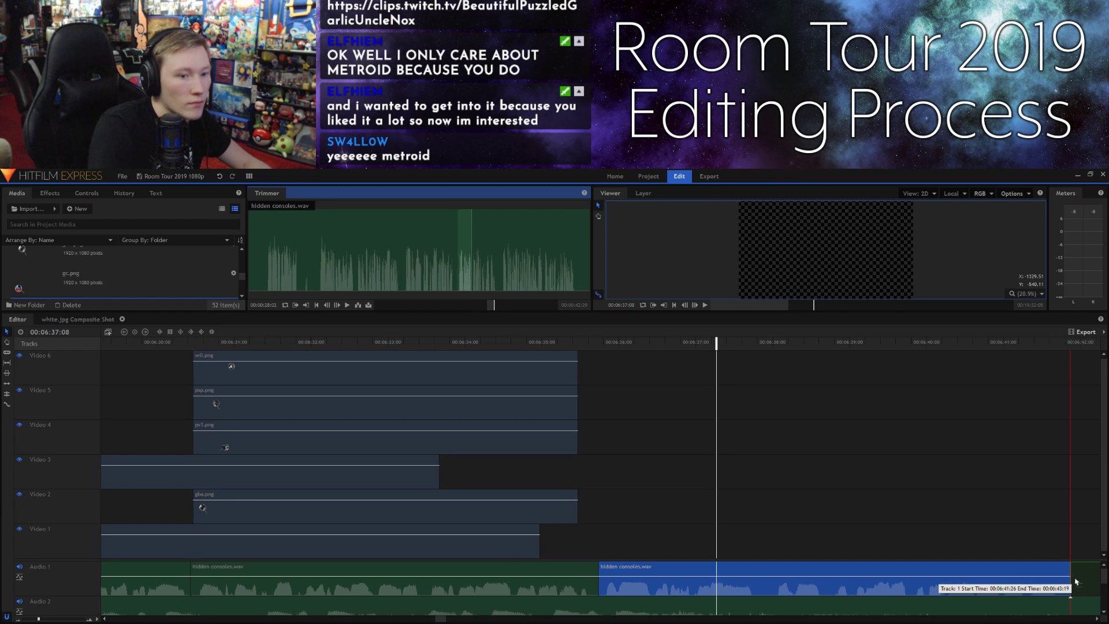
Step: Trim the last narration clip on Audio 1 to start at 00:06:42:01, then slide it back against the preceding clip
scroll(635, 520, "right", 3)
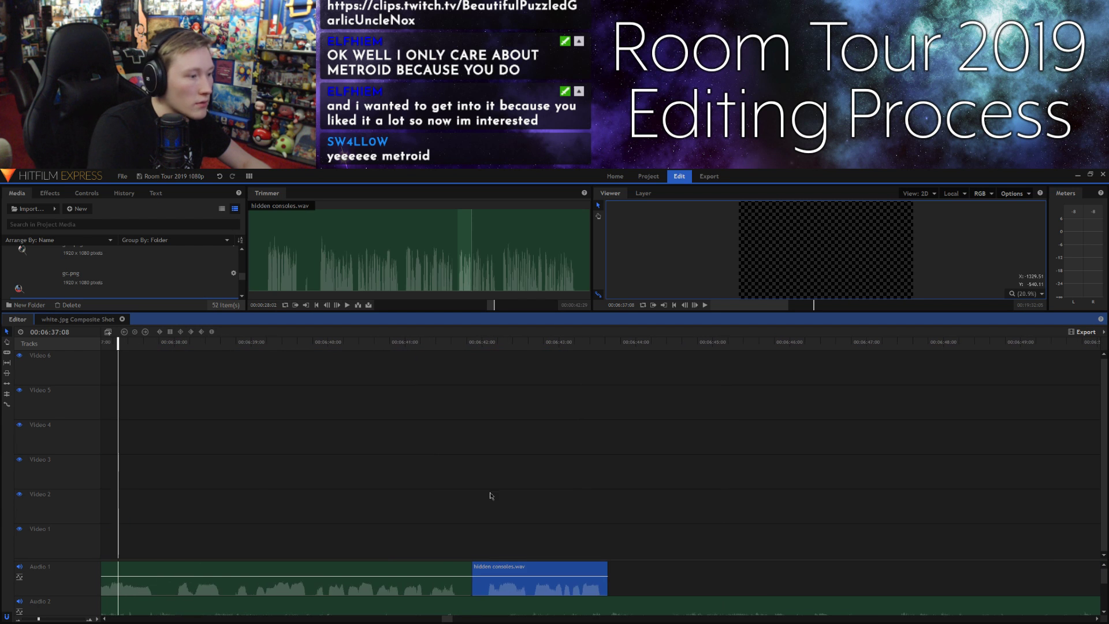
left_click(452, 347)
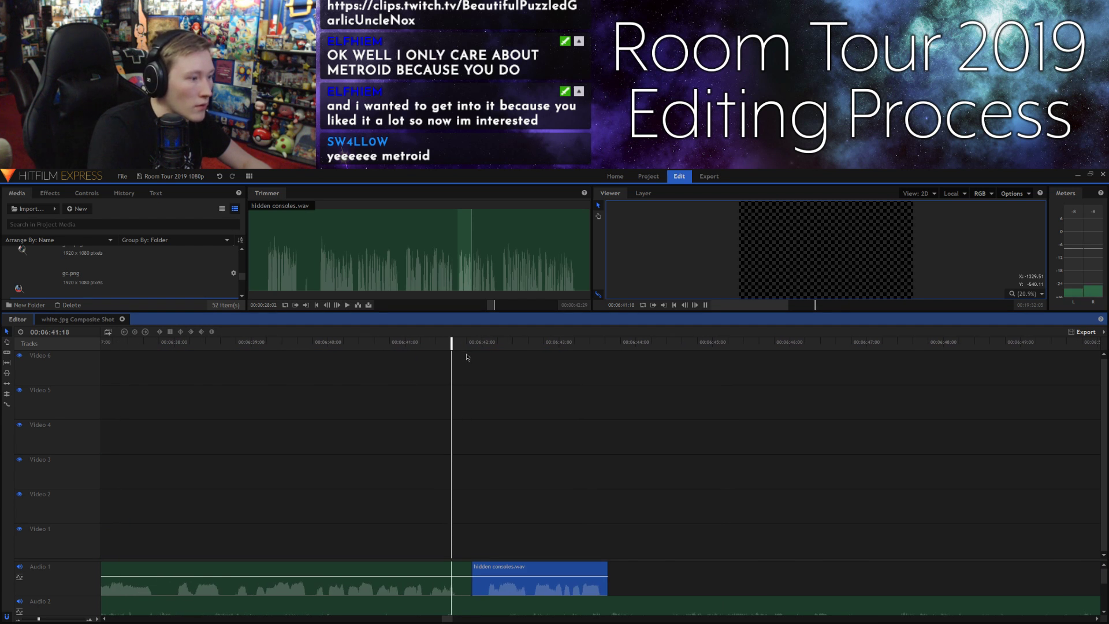
key("space")
left_click(688, 305)
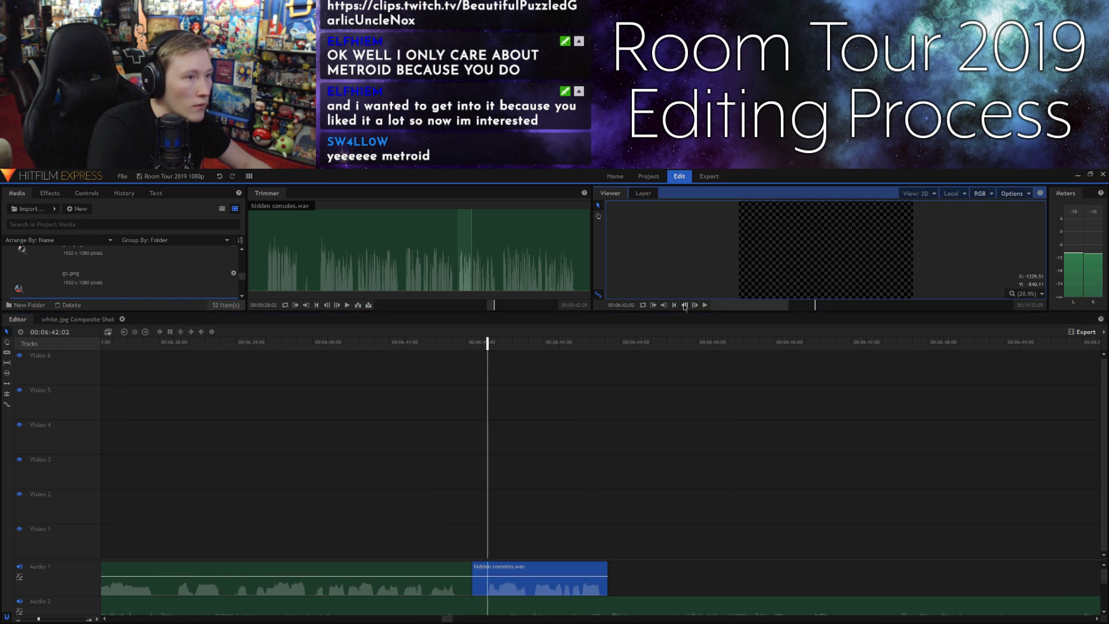
left_click(494, 576)
key("ctrl+shift+d")
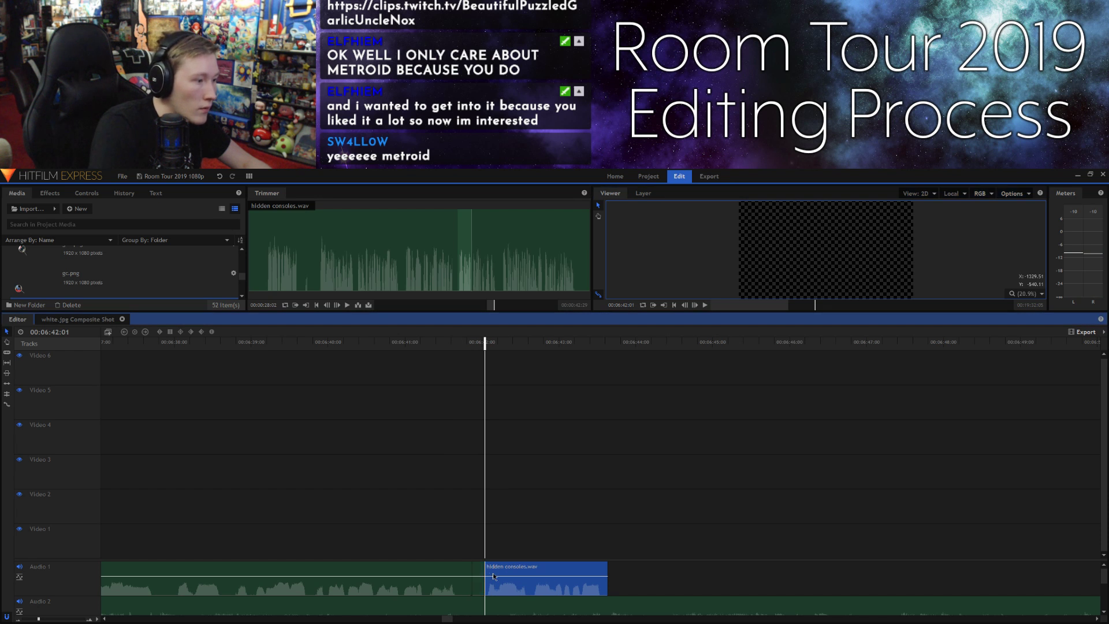
left_click_drag(500, 576, 487, 576)
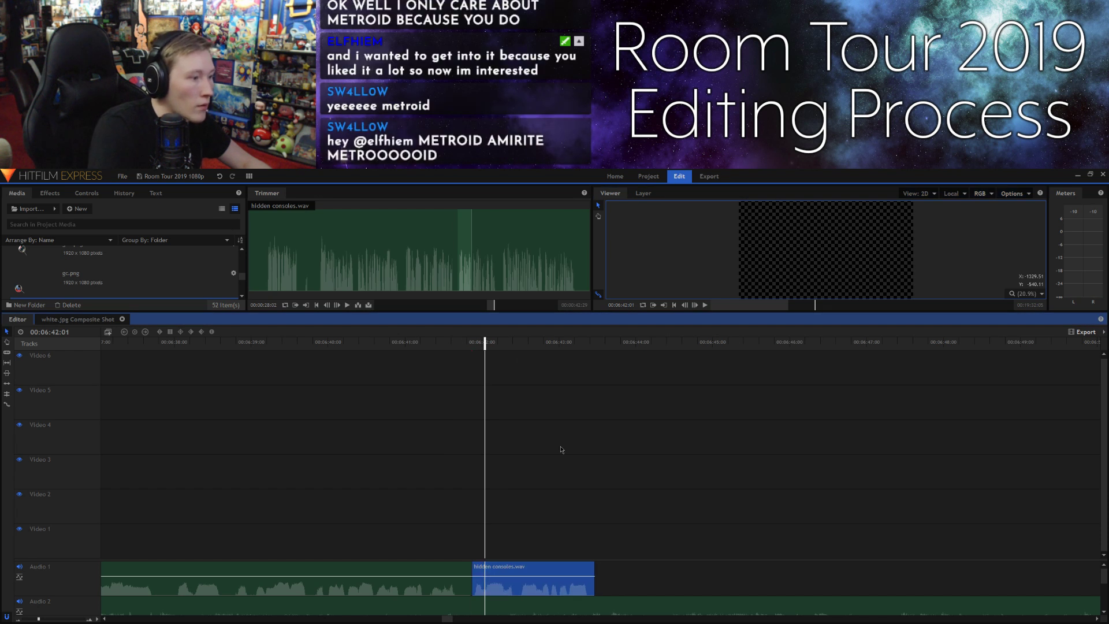
Step: Mark hidden consoles.wav from 00:00:28:17 to 00:00:31:07 in the Trimmer and append that section to the narration on Audio 1
left_click(512, 300)
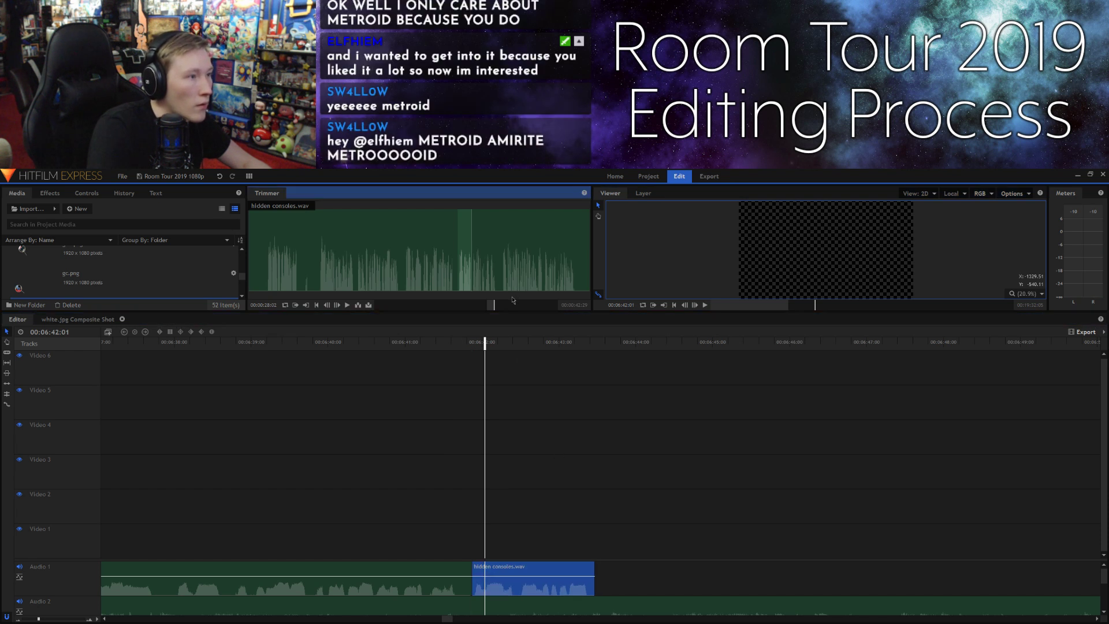
left_click(572, 494)
left_click(287, 572)
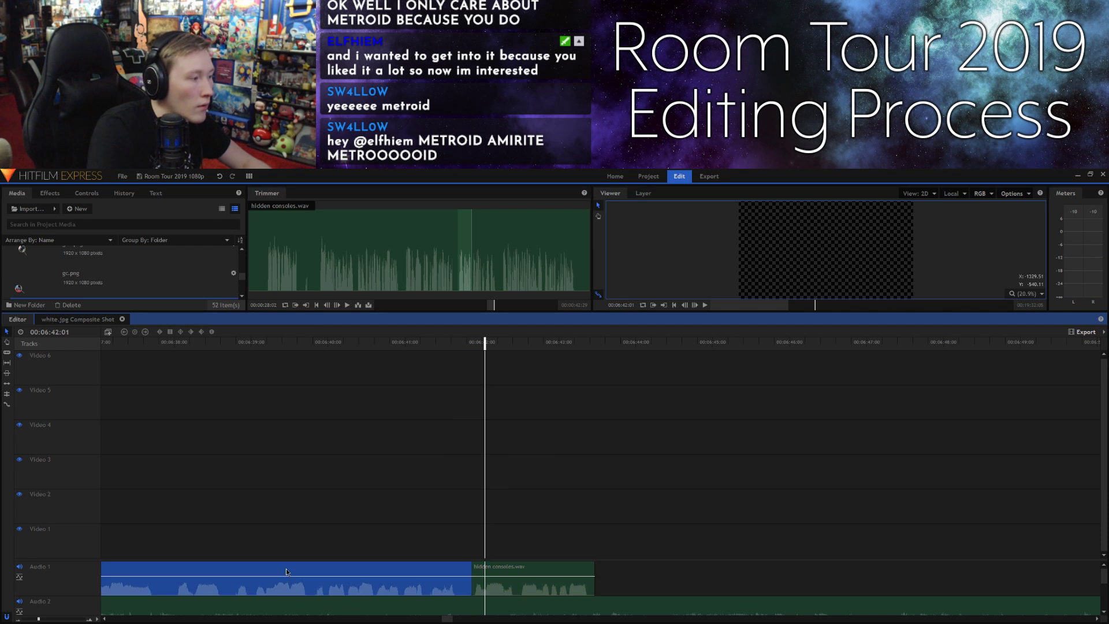
left_click(456, 298)
key("space")
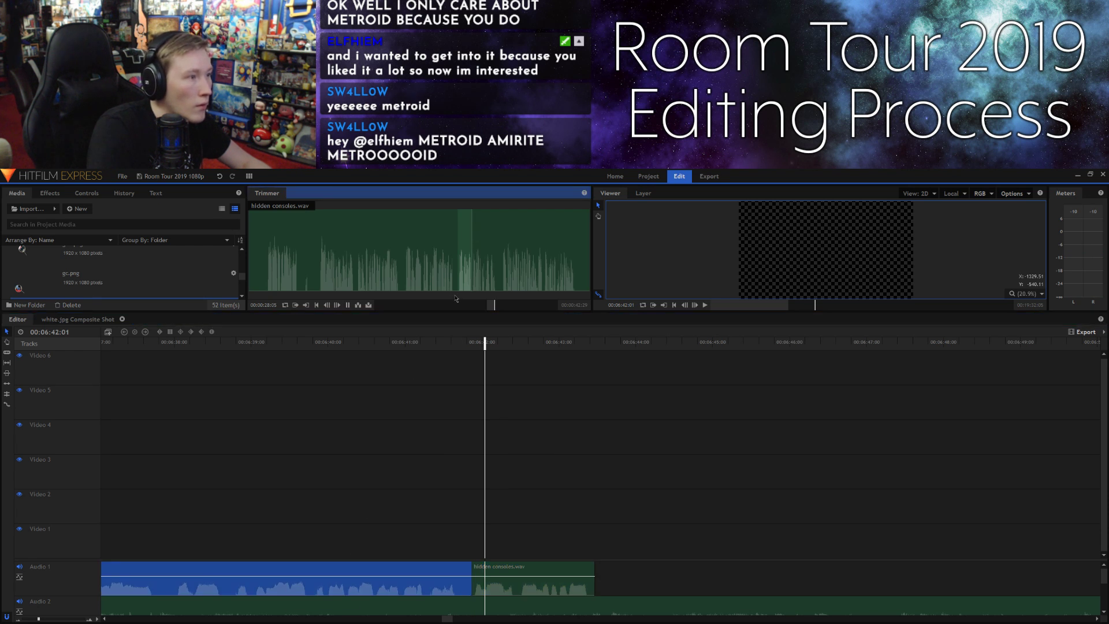
key("space")
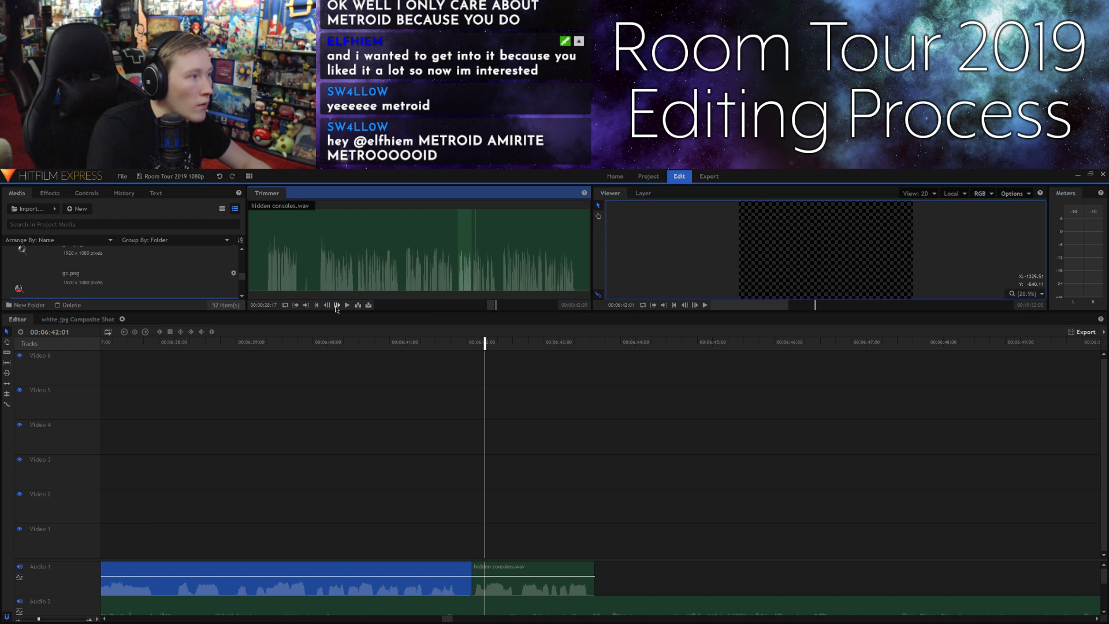
left_click(295, 306)
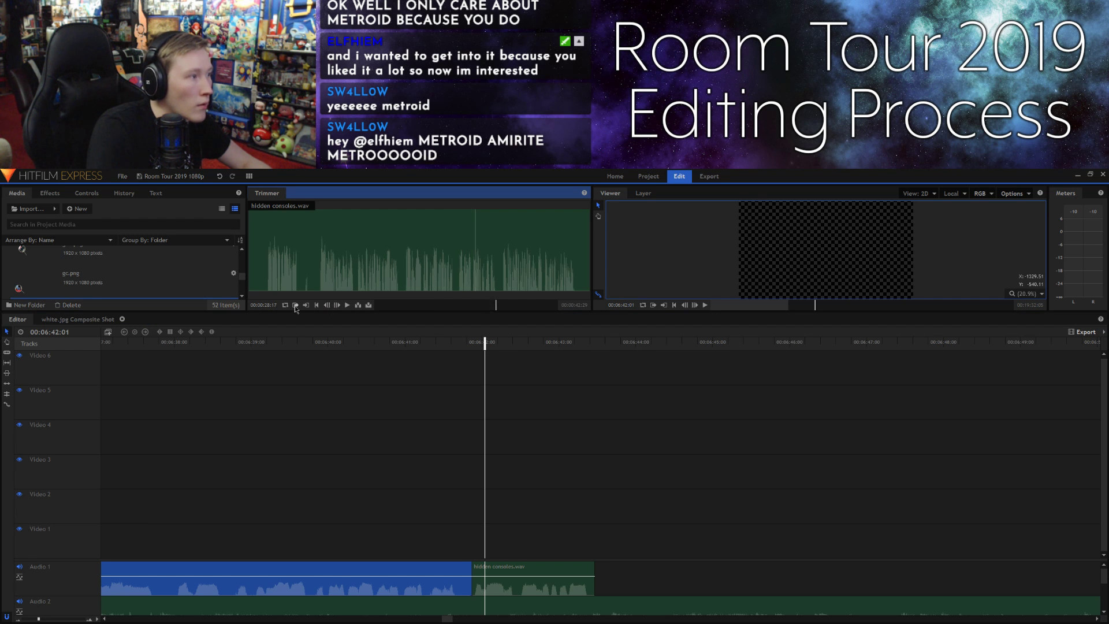
key("space")
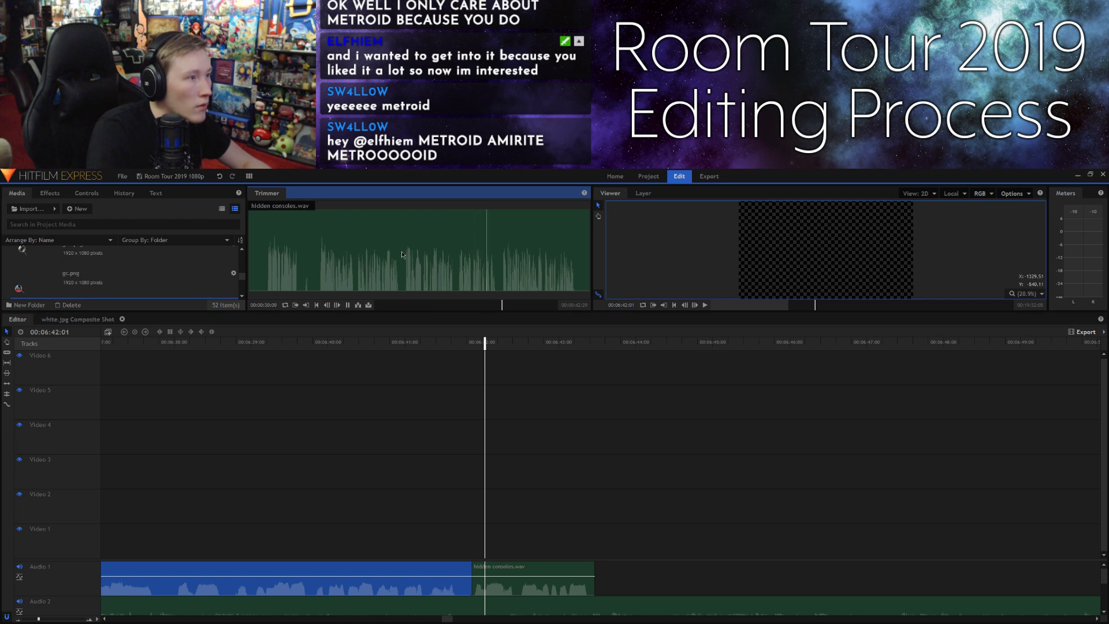
key("space")
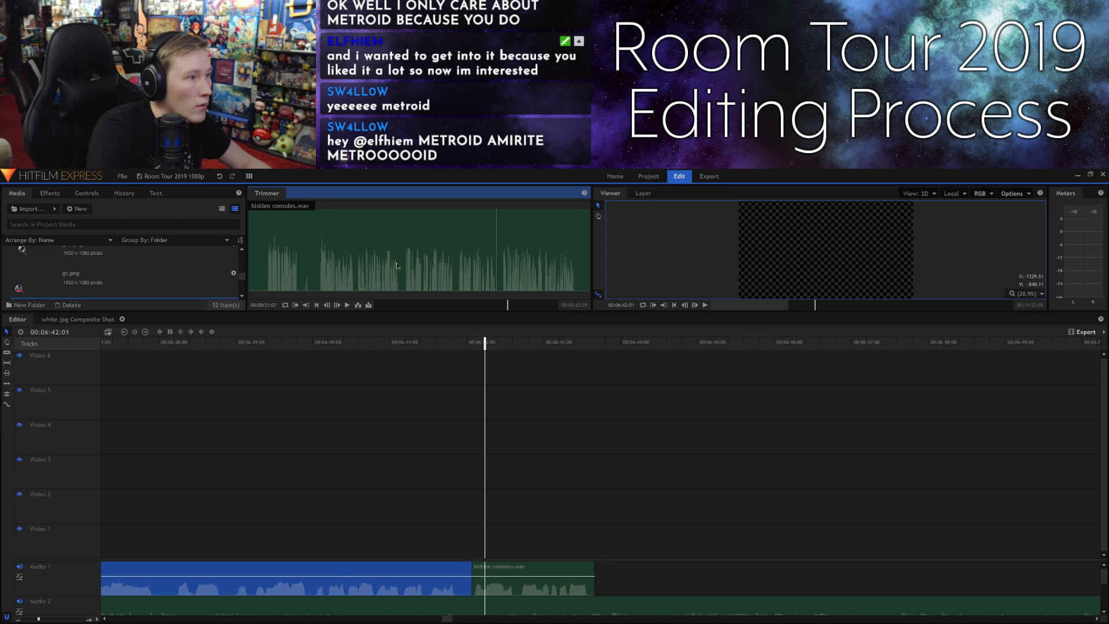
left_click(307, 306)
left_click_drag(495, 275, 596, 574)
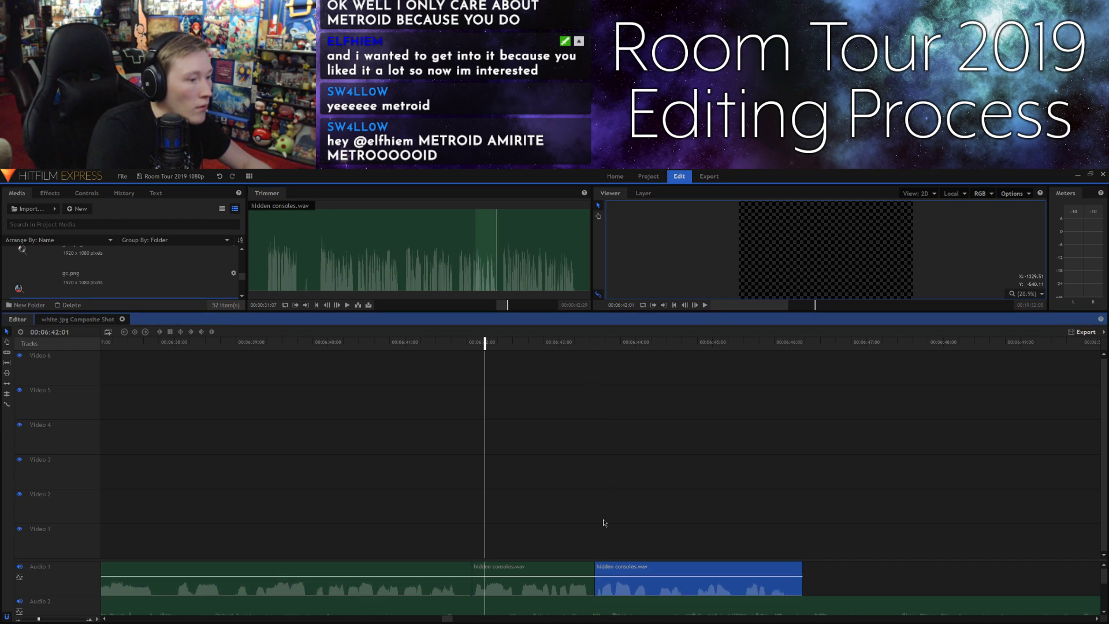
Step: Start the next section of hidden consoles.wav at 00:00:31:28, listen onward, and play the last narration clip on the timeline
left_click(502, 293)
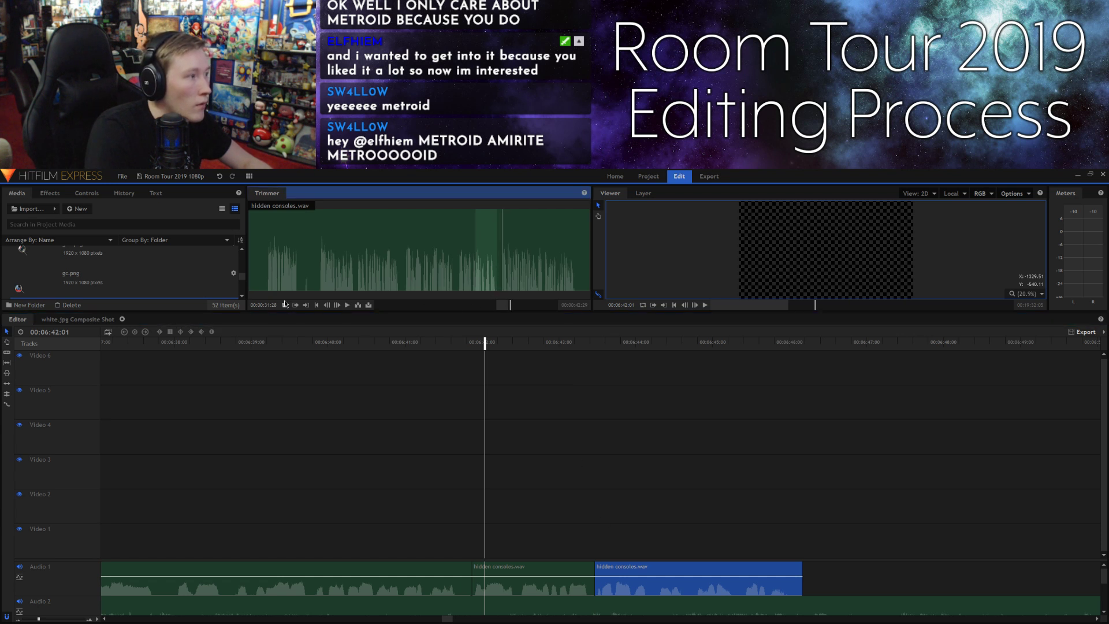
key("space")
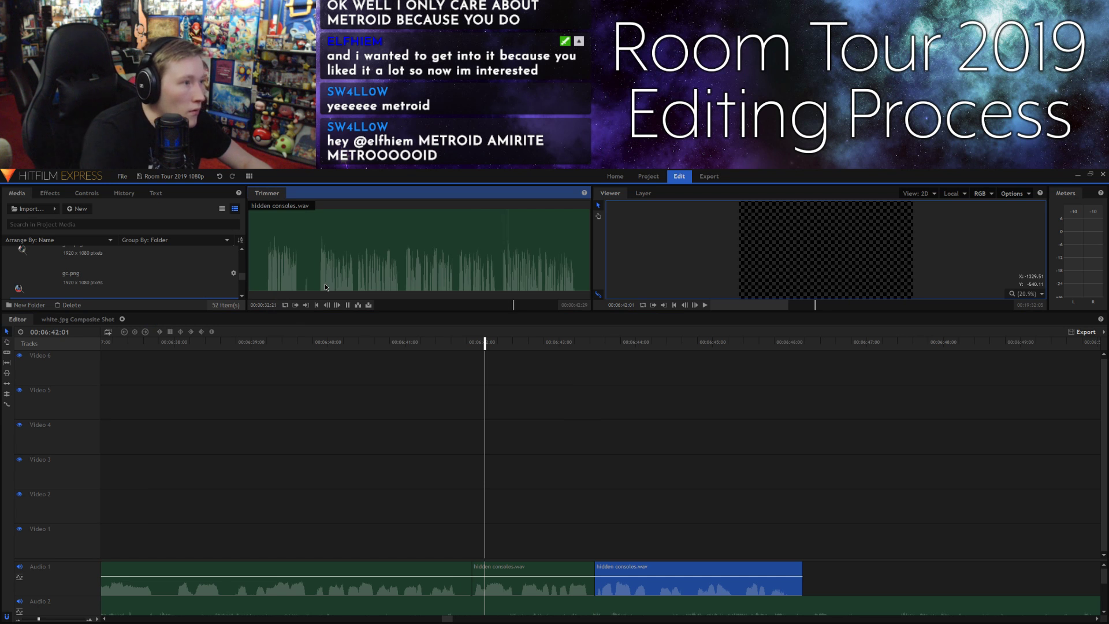
key("space")
key("space")
key("space")
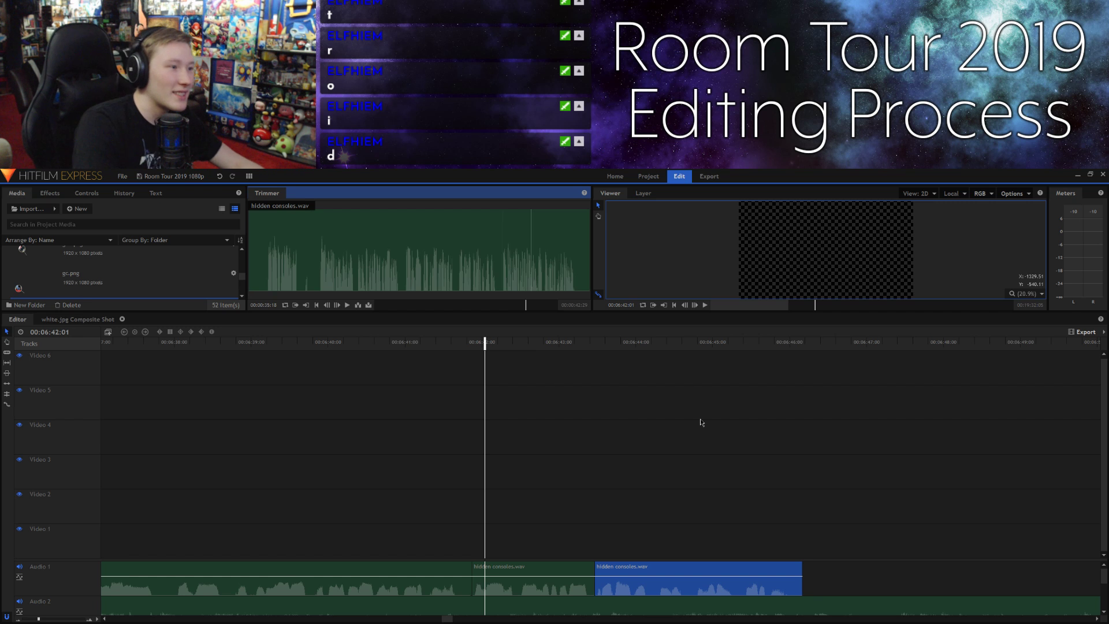
left_click(645, 452)
key("space")
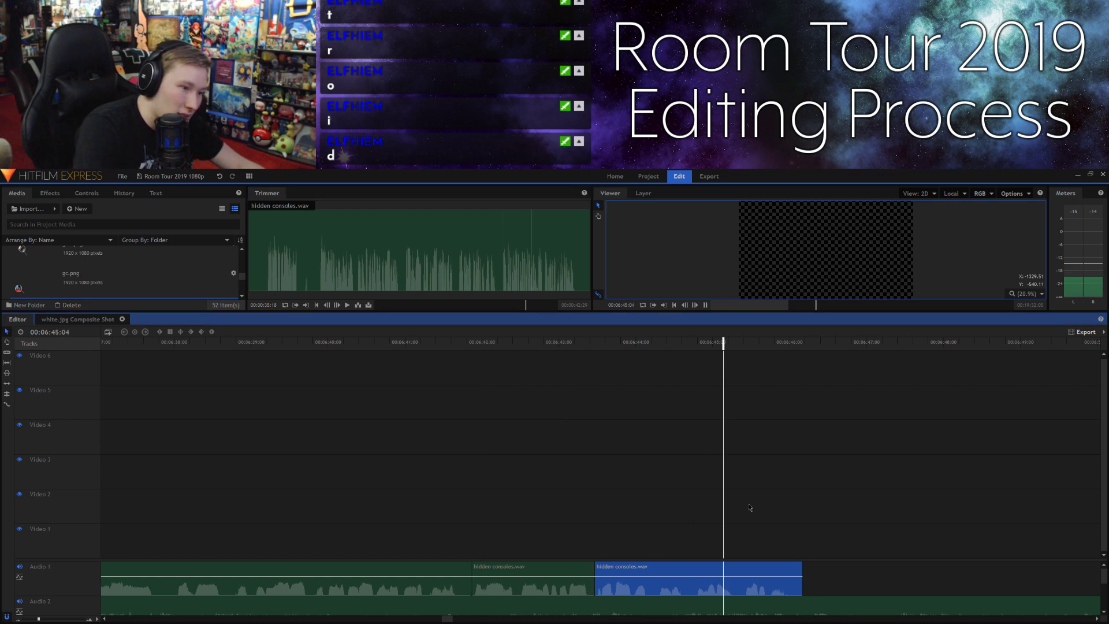
key("space")
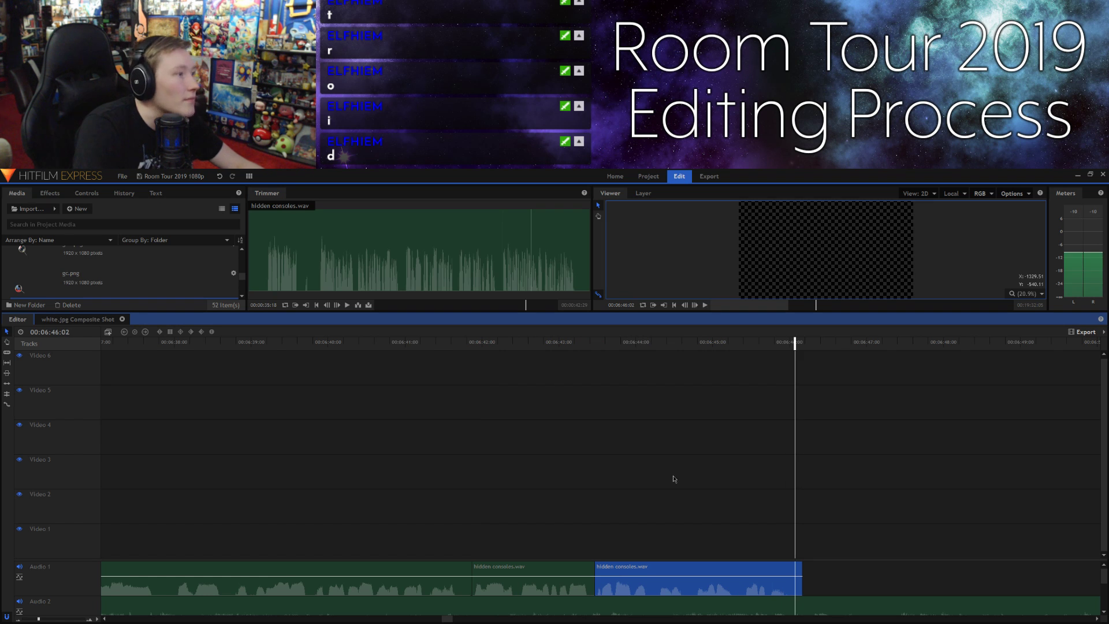
Step: End the marked section of hidden consoles.wav at 00:00:41:07 and append it after the last narration clip on Audio 1
left_click(533, 302)
key("space")
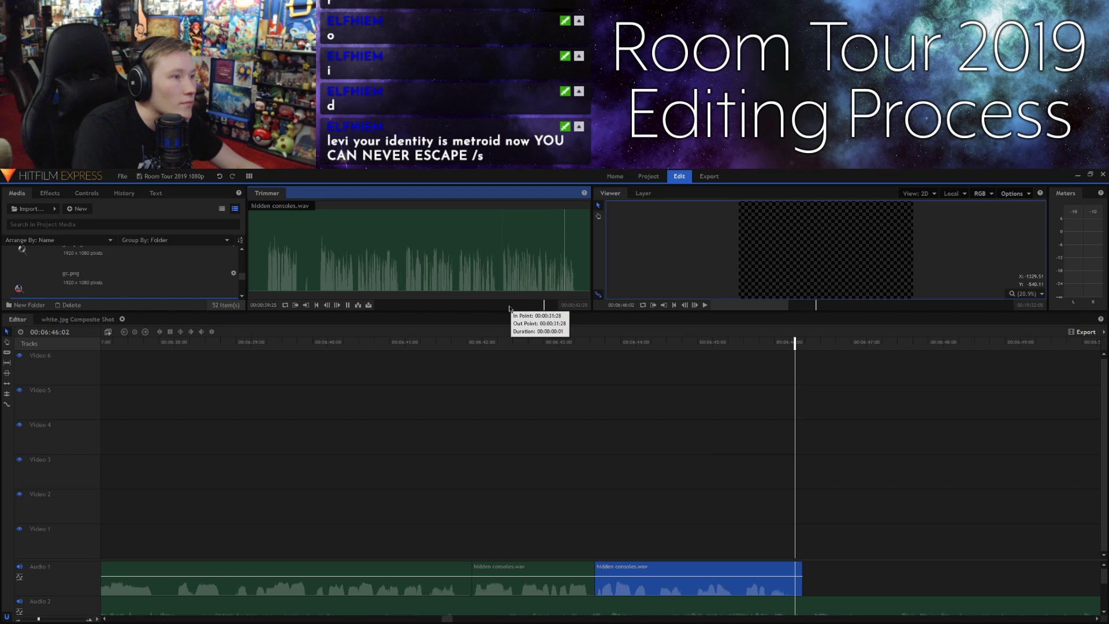
key("space")
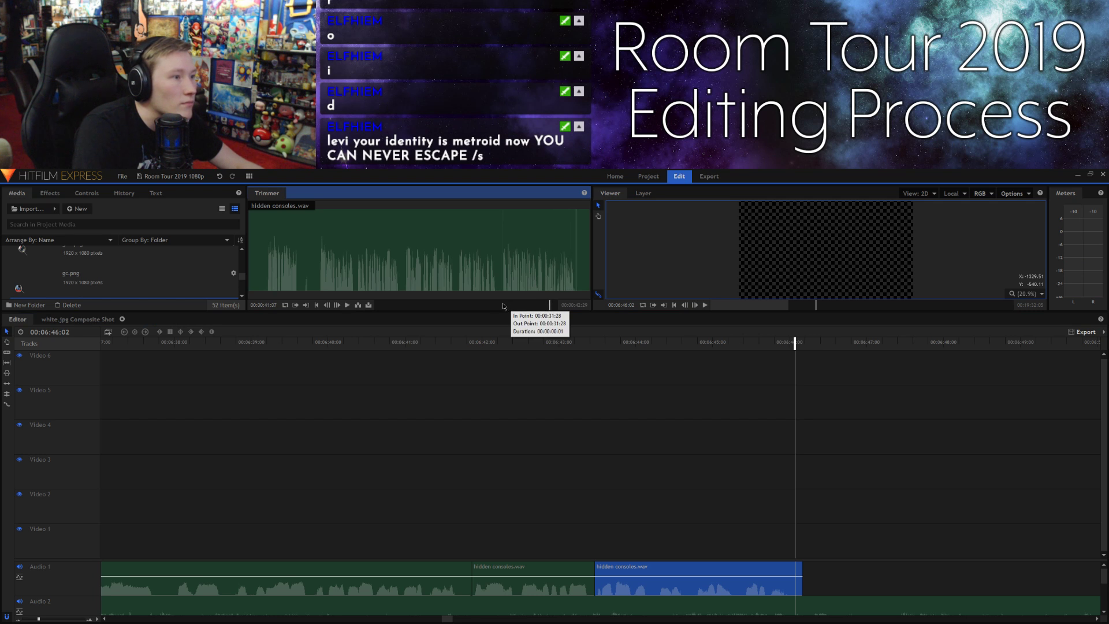
left_click(307, 306)
left_click_drag(598, 326, 804, 572)
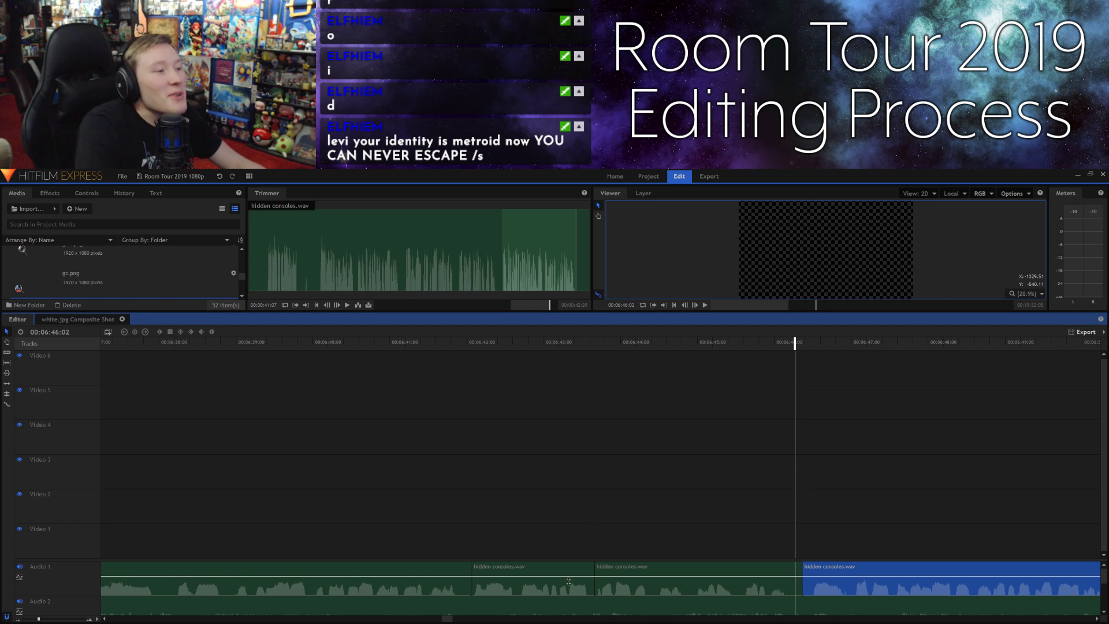
Step: Enlarge the timeline area and adjust the split between video and audio tracks so Audio 1 and Audio 2 fit below the video tracks
left_click_drag(522, 560, 514, 513)
mouse_move(453, 620)
left_mouse_down()
mouse_move(439, 620)
mouse_move(437, 600)
left_mouse_up()
left_click_drag(426, 518, 426, 544)
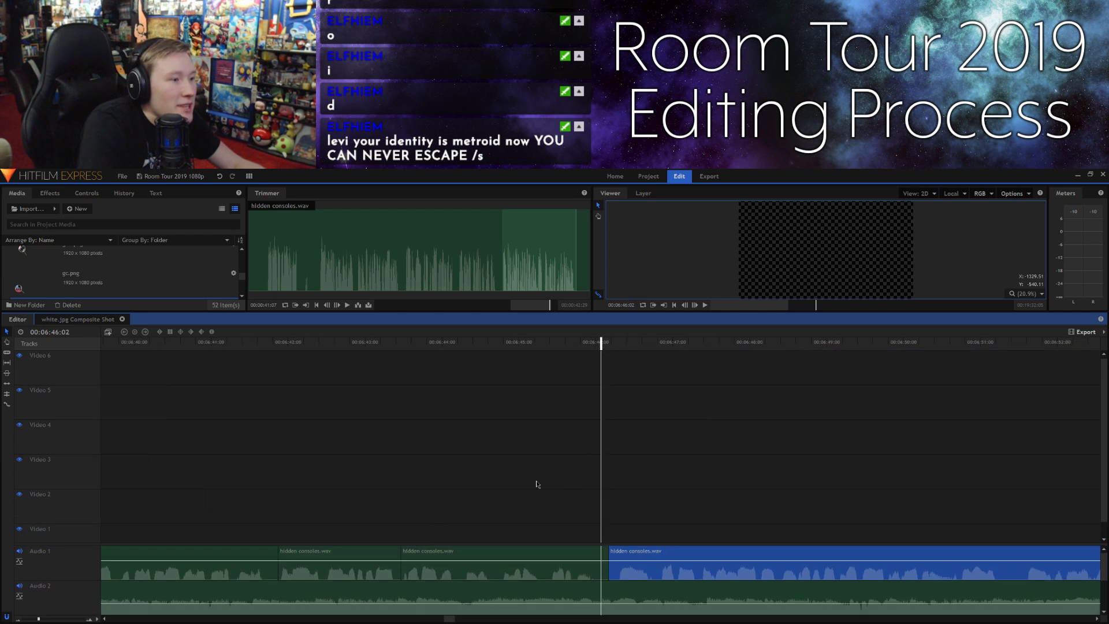
scroll(446, 527, "down", 1)
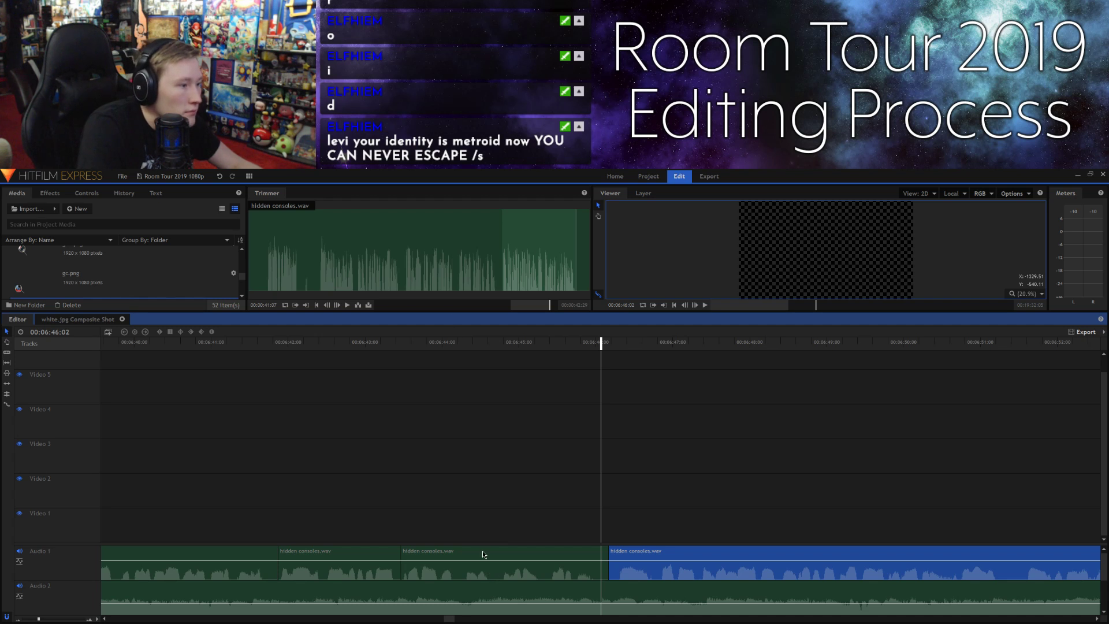
left_click_drag(480, 544, 479, 553)
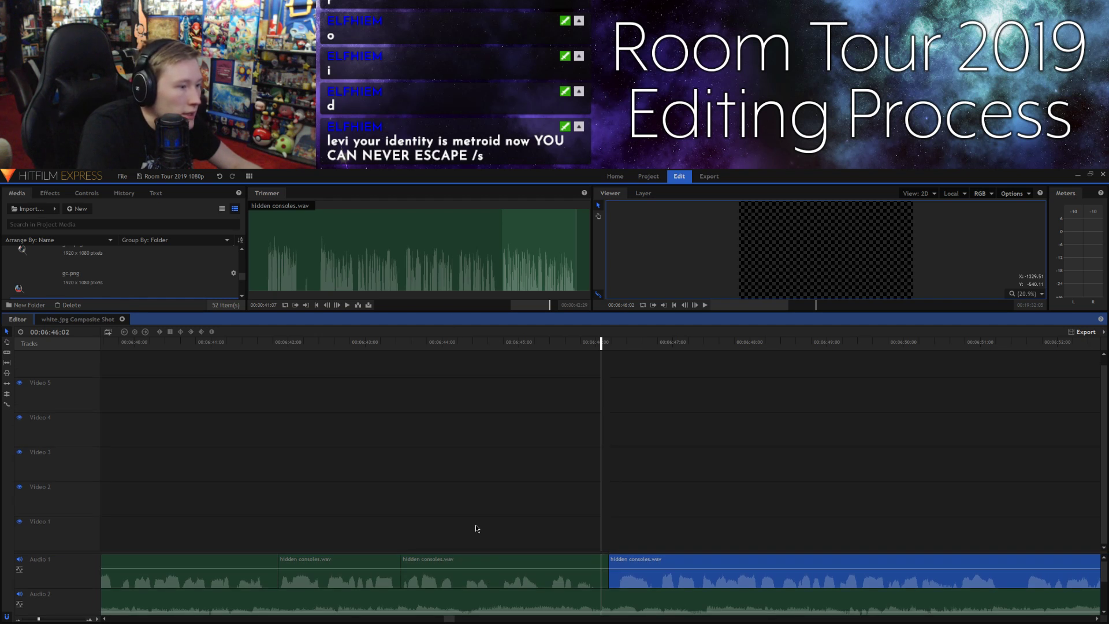
scroll(452, 620, "left", 8)
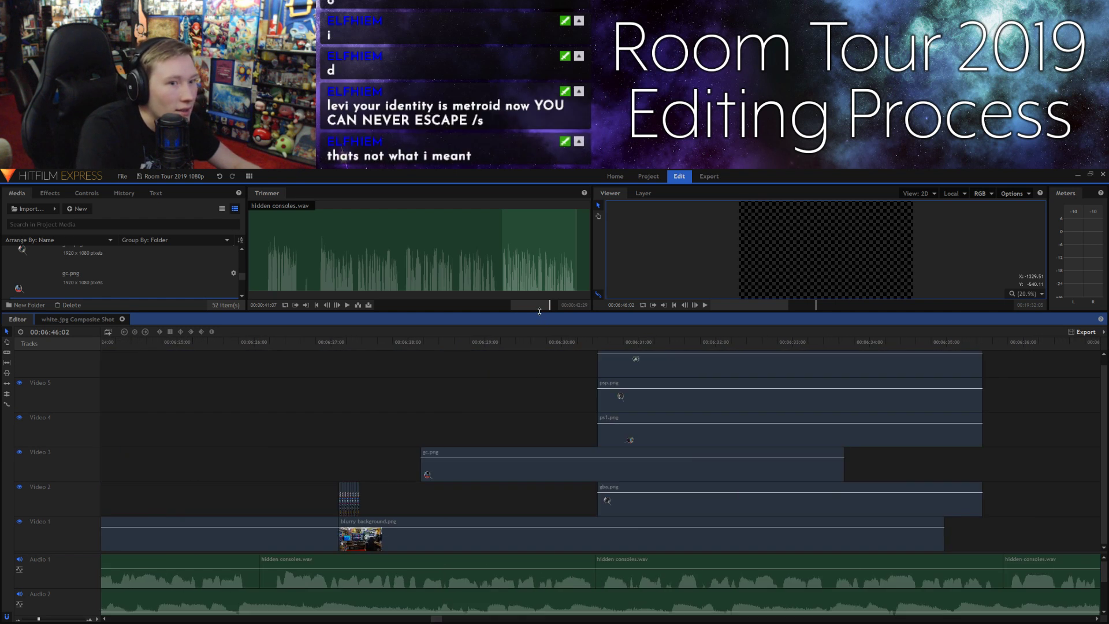
left_click_drag(539, 311, 539, 303)
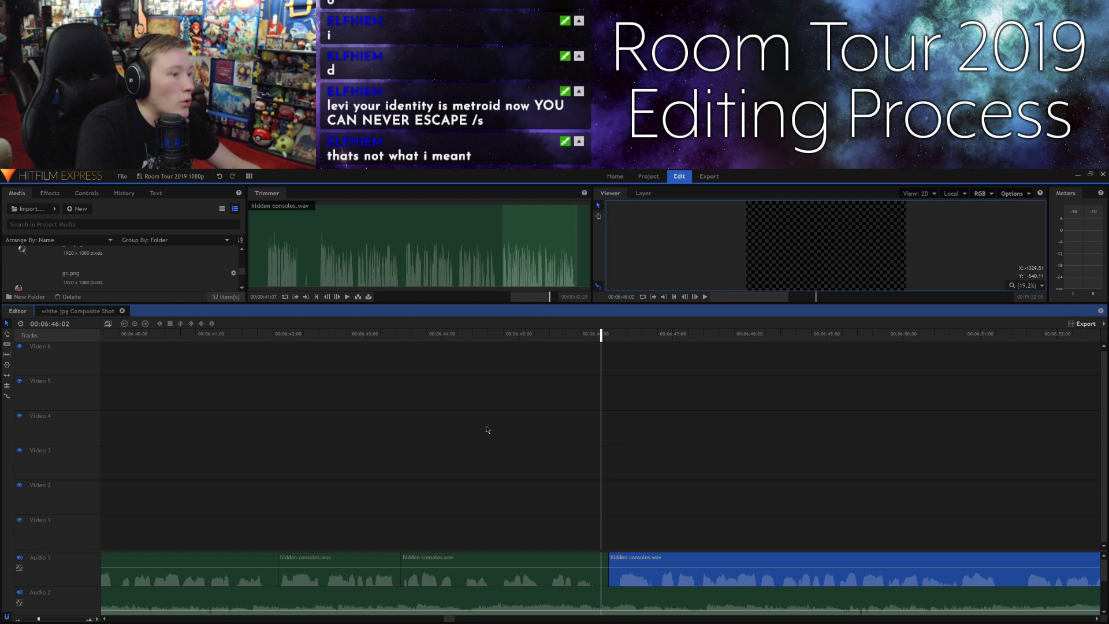
Step: Play the console overlays from 00:06:28:01 to find the narration cue, then move gba.png on Video 2 to start at 00:06:32:08
left_click(383, 334)
left_click_drag(384, 336, 141, 334)
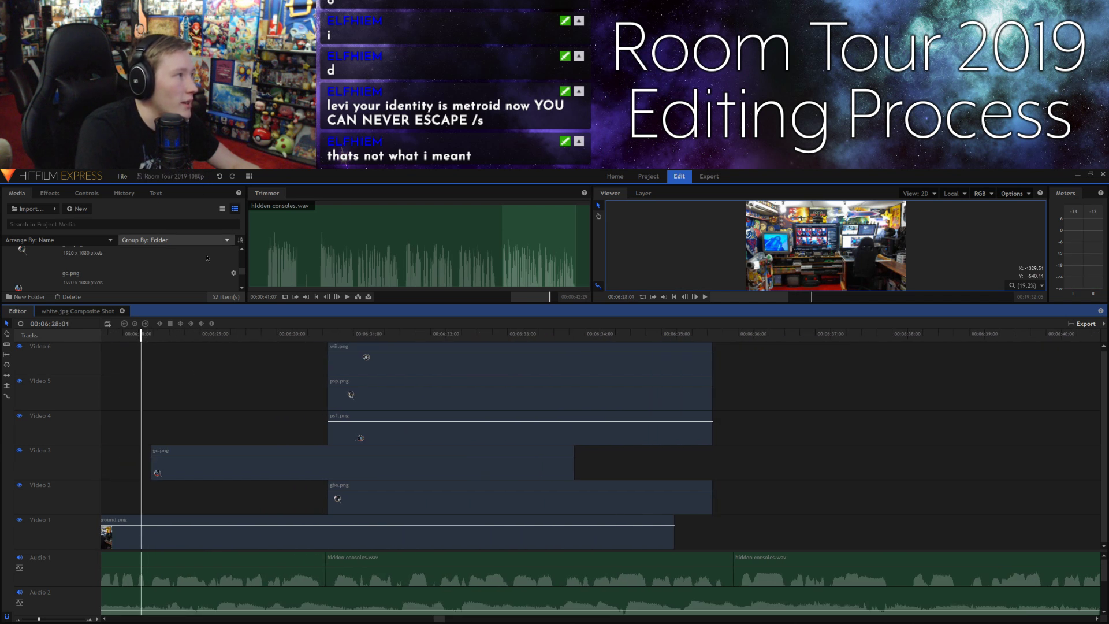
key("space")
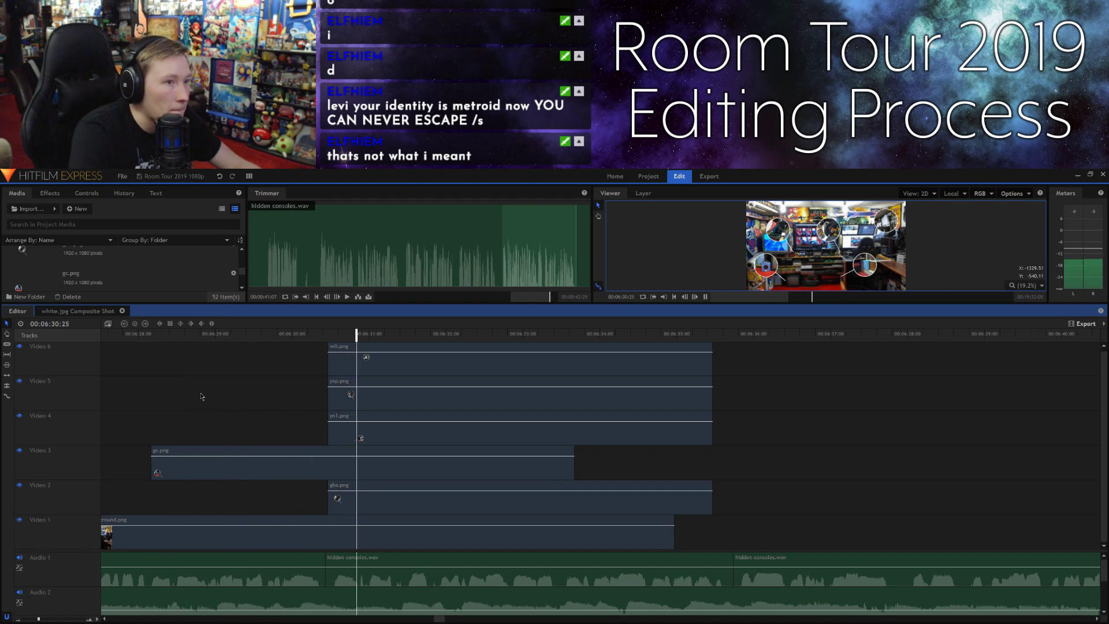
key("space")
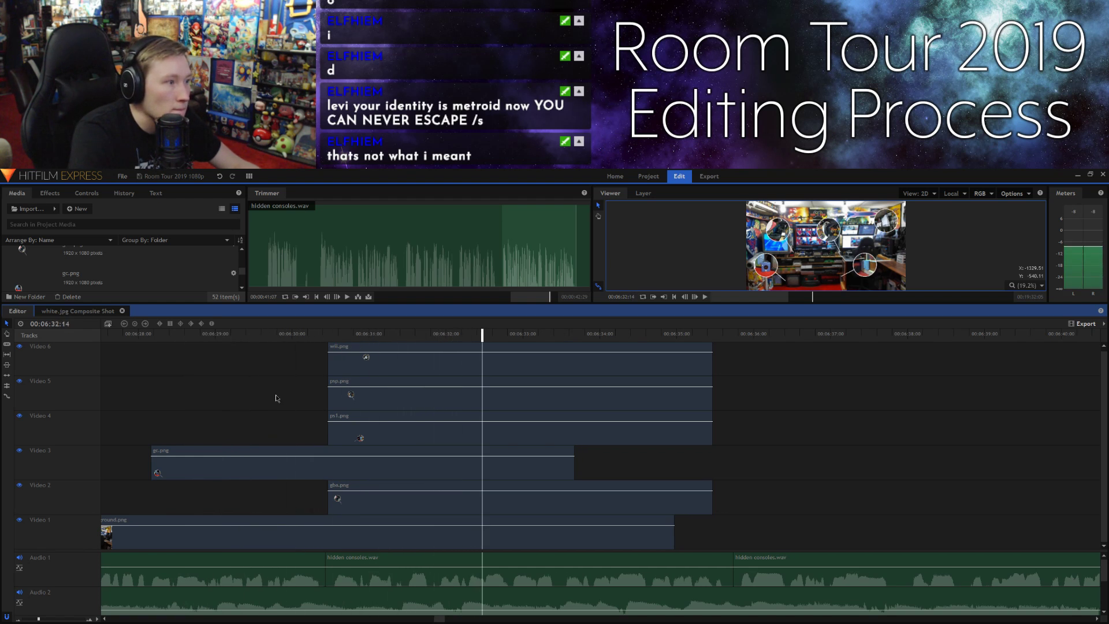
key("space")
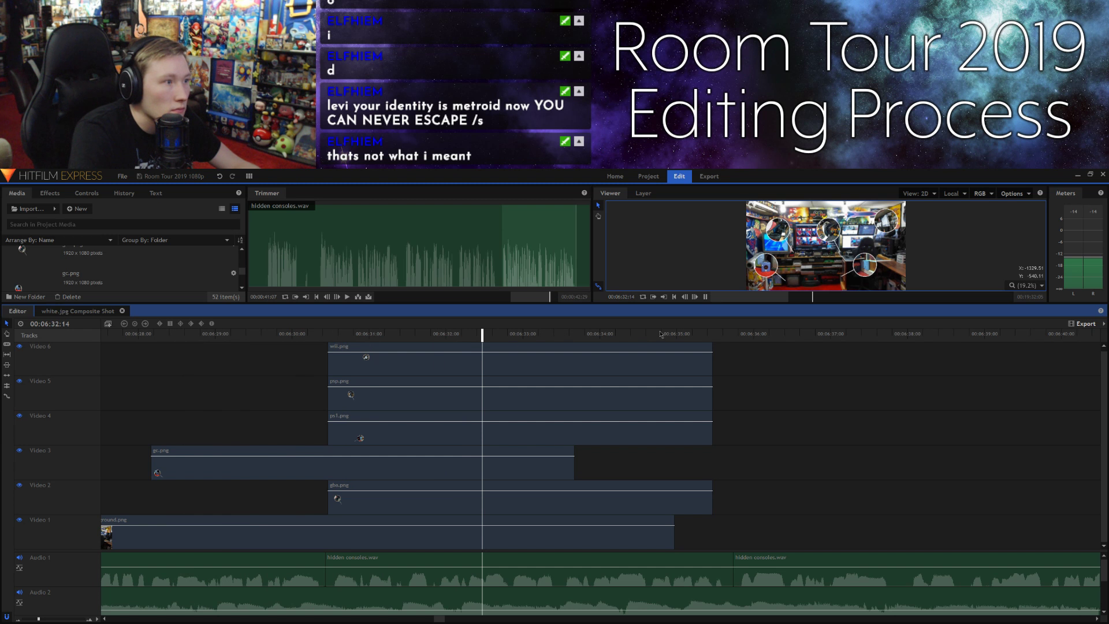
left_click(685, 296)
left_click(686, 296)
left_click(685, 296)
left_click(686, 297)
left_click(686, 296)
left_click(686, 297)
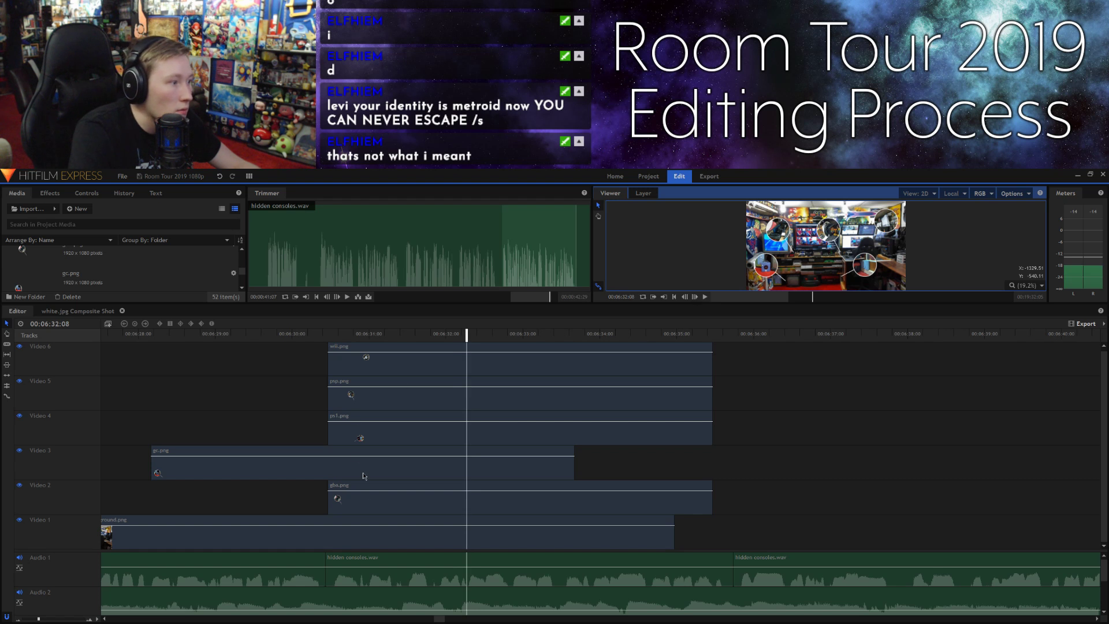
left_click_drag(371, 504, 505, 502)
left_click(647, 466)
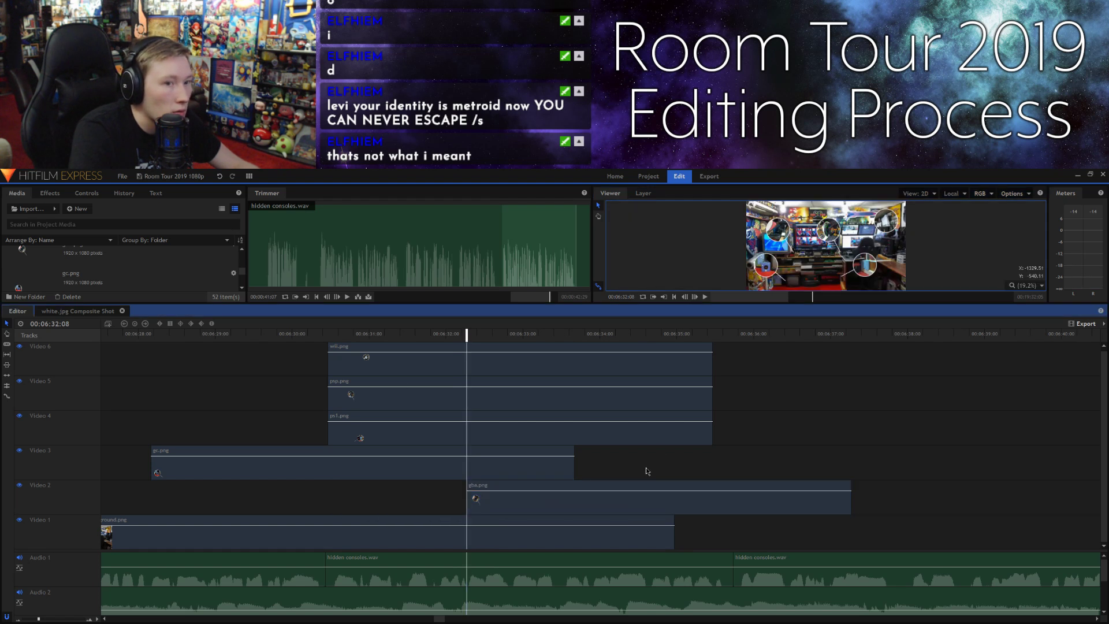
Step: Move the wii.png, psp.png and ps1.png clips together to start shortly before 00:06:40:00, playing the narration on to 00:06:39:02
key("space")
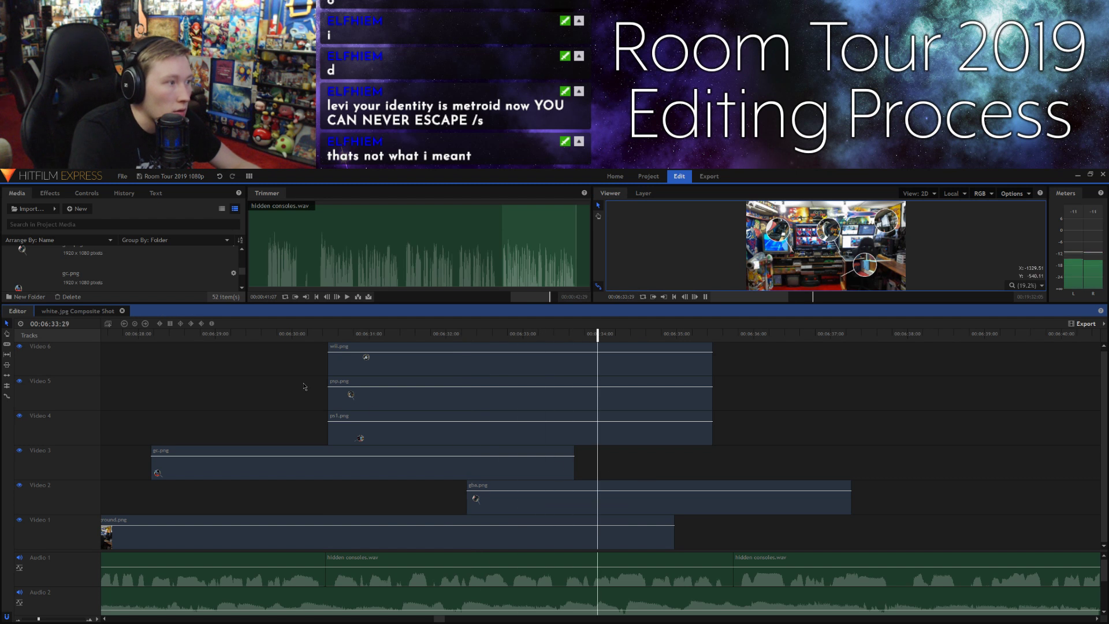
left_click_drag(293, 432, 1060, 362)
key("space")
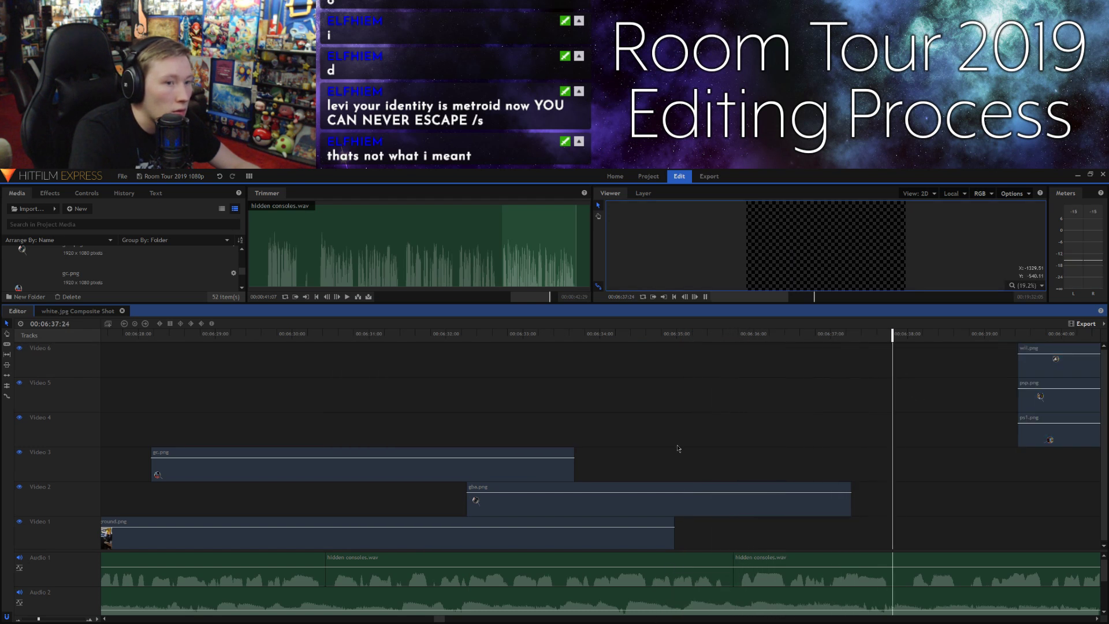
key("space")
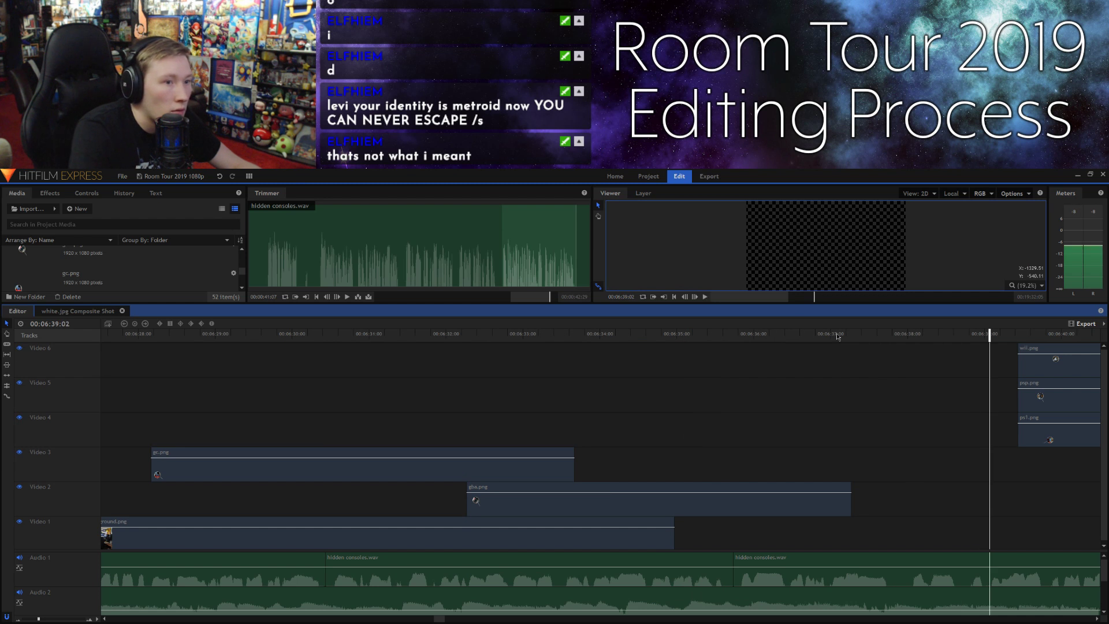
Step: Extend the start of psp.png on Video 5 back to 00:06:38:28
left_click(685, 297)
left_click(684, 297)
left_click(685, 297)
left_click(684, 296)
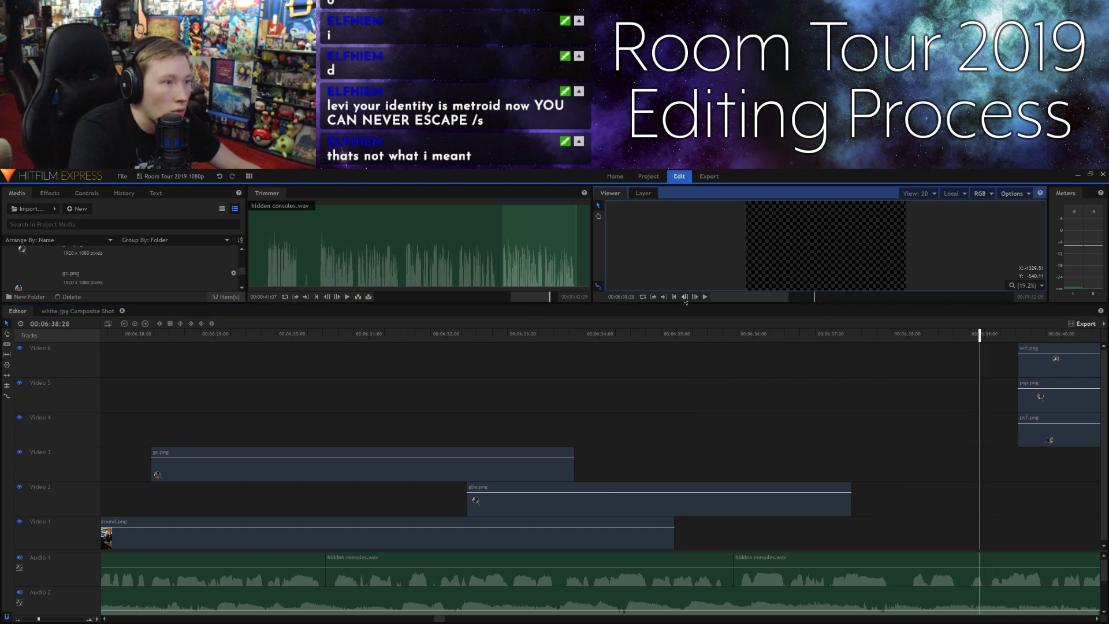
left_click(685, 297)
left_click(695, 296)
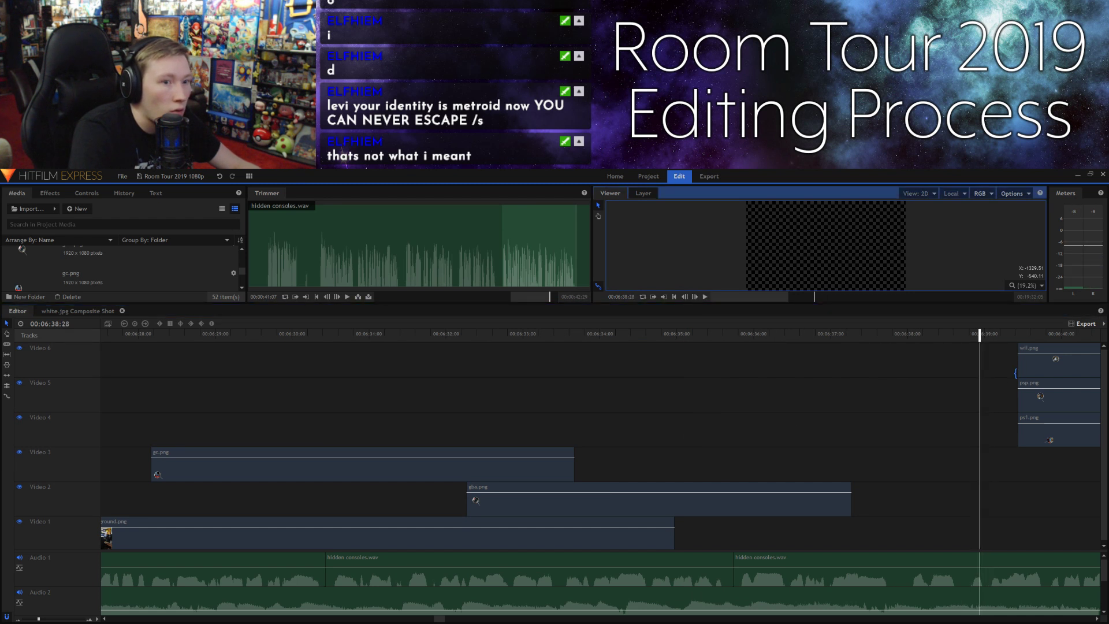
left_click_drag(1017, 392, 980, 392)
scroll(761, 622, "right", 2)
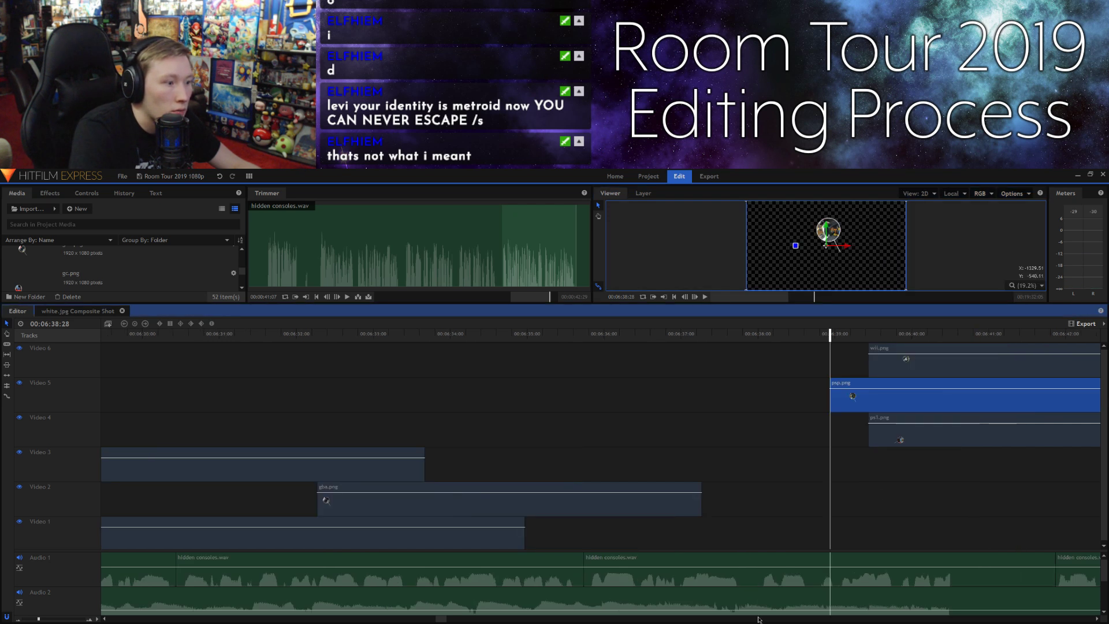
Step: Extend the blurry background clip on Video 1 to about 00:06:44:00 and play the narration on to 00:06:45:10
left_click_drag(377, 535, 1072, 528)
left_click(959, 497)
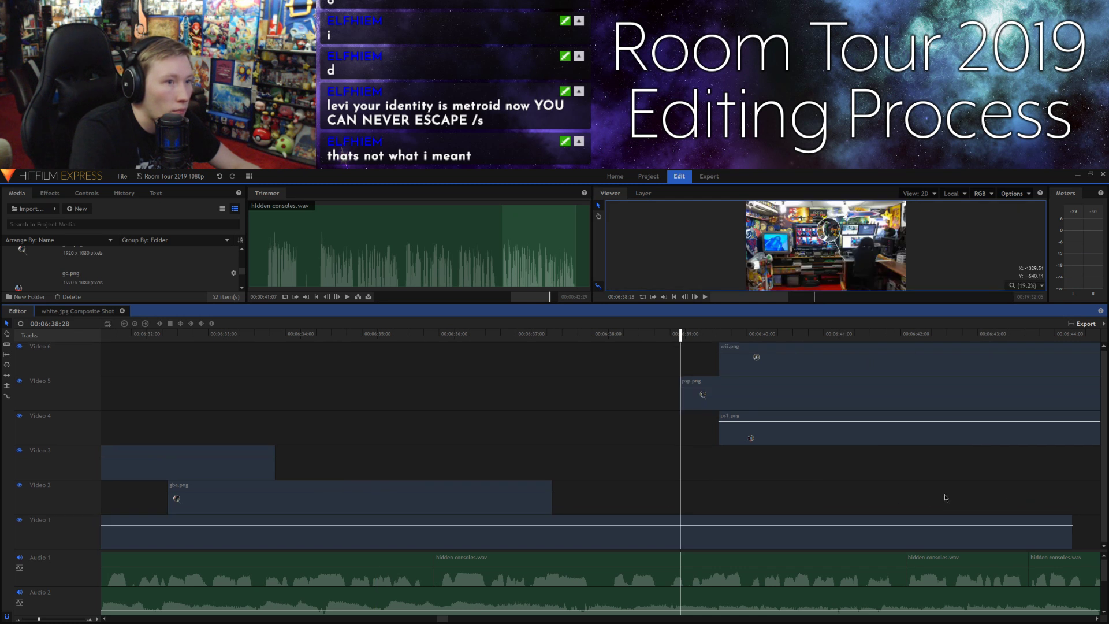
key("space")
scroll(700, 621, "right", 1)
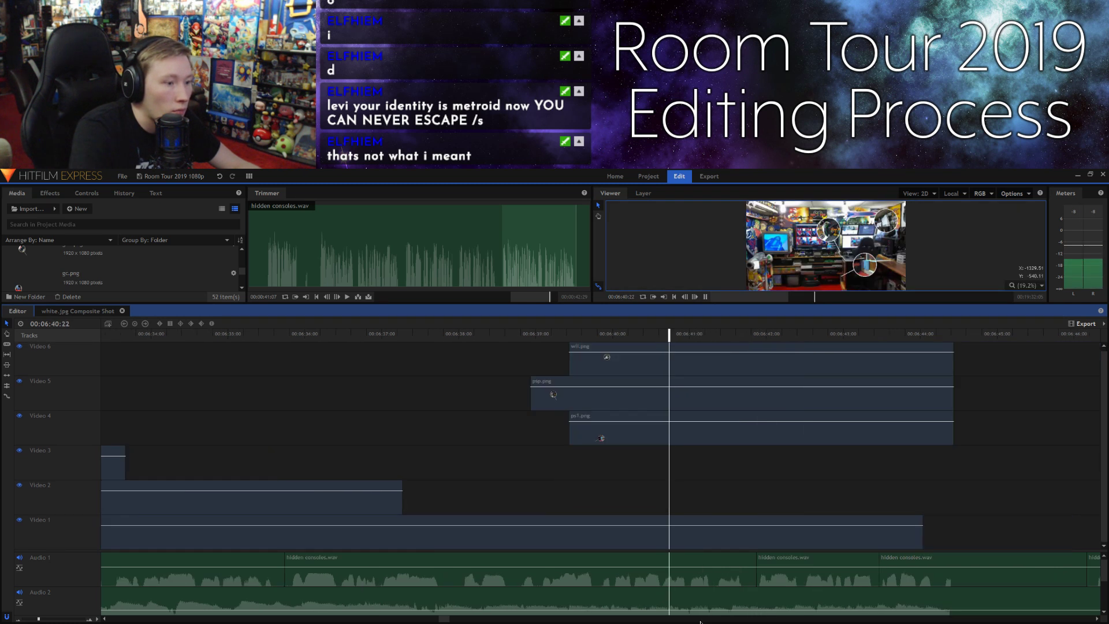
scroll(701, 622, "right", 2)
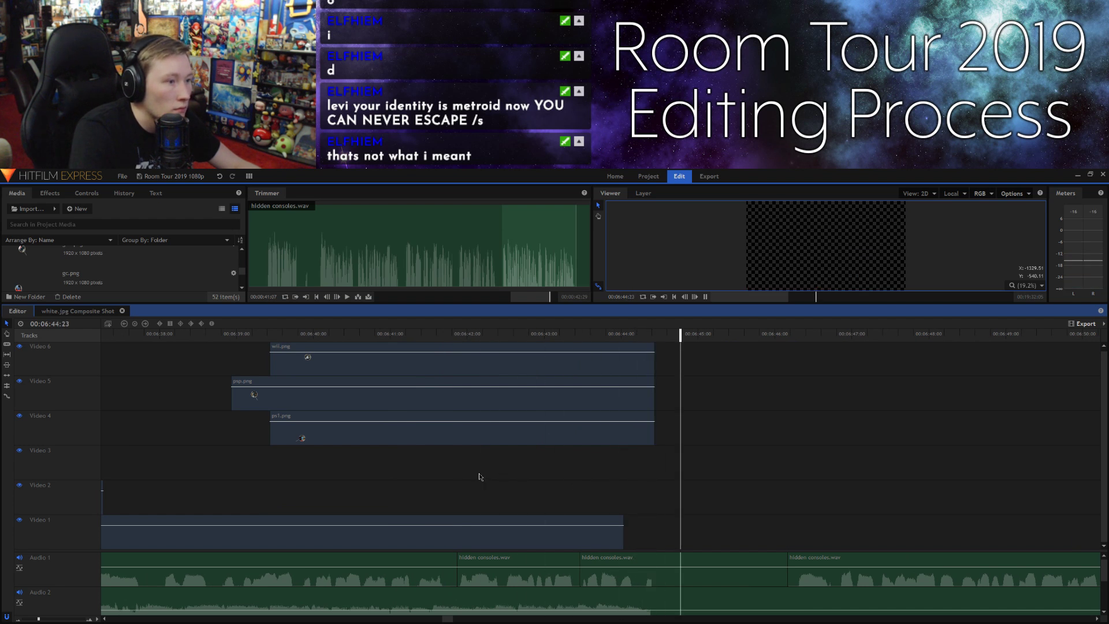
key("space")
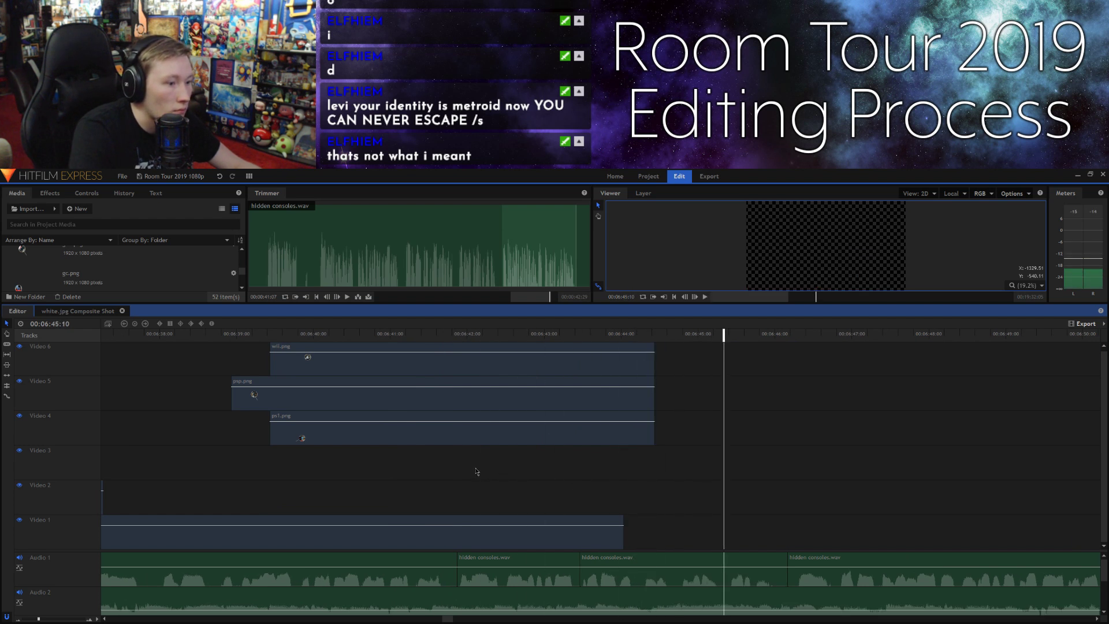
Step: Locate the spoken cue at 00:06:45:11 and move ps1.png on Video 4 to start there
key("Right")
key("Right")
key("Right")
key("Right")
key("Right")
key("Right")
key("Right")
key("Right")
key("Right")
key("Right")
key("Right")
key("Right")
left_click_drag(738, 341, 722, 347)
key("space")
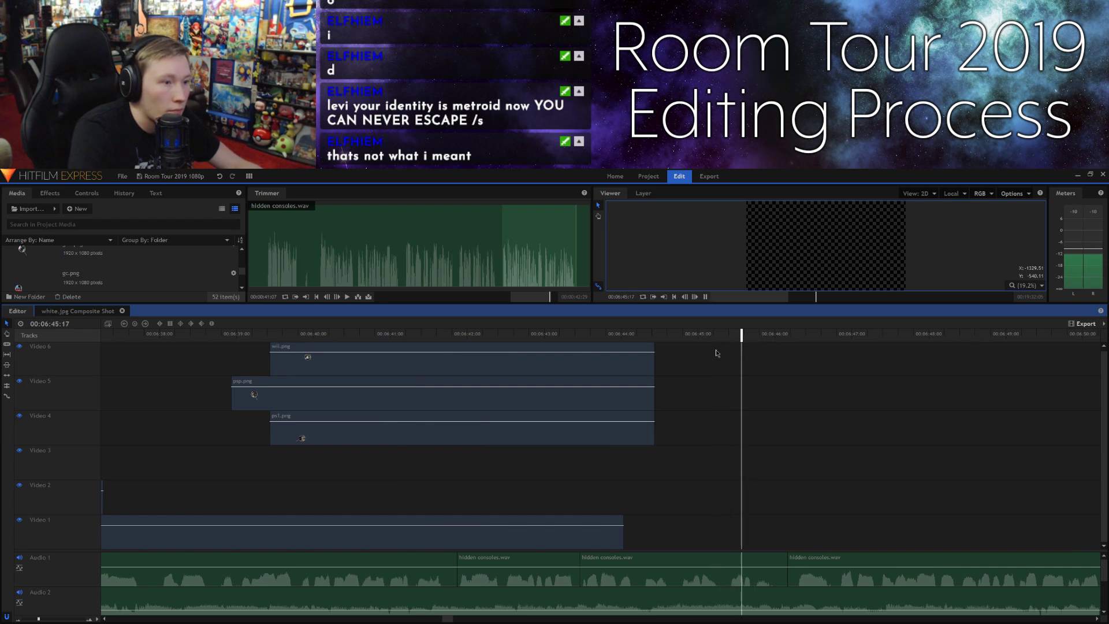
left_click(726, 338)
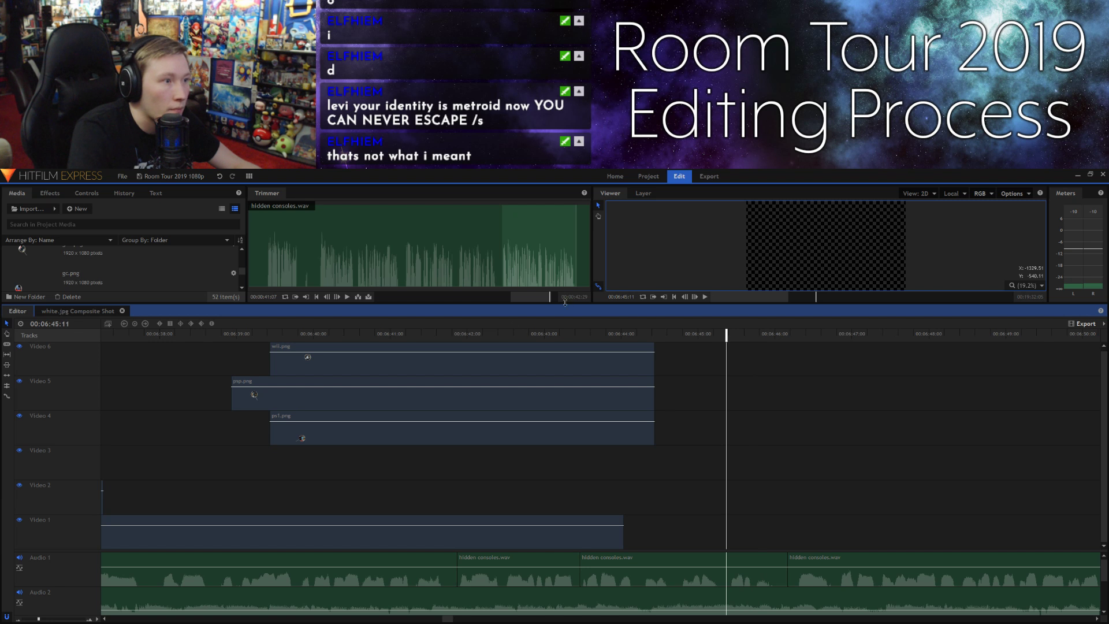
left_click(277, 436)
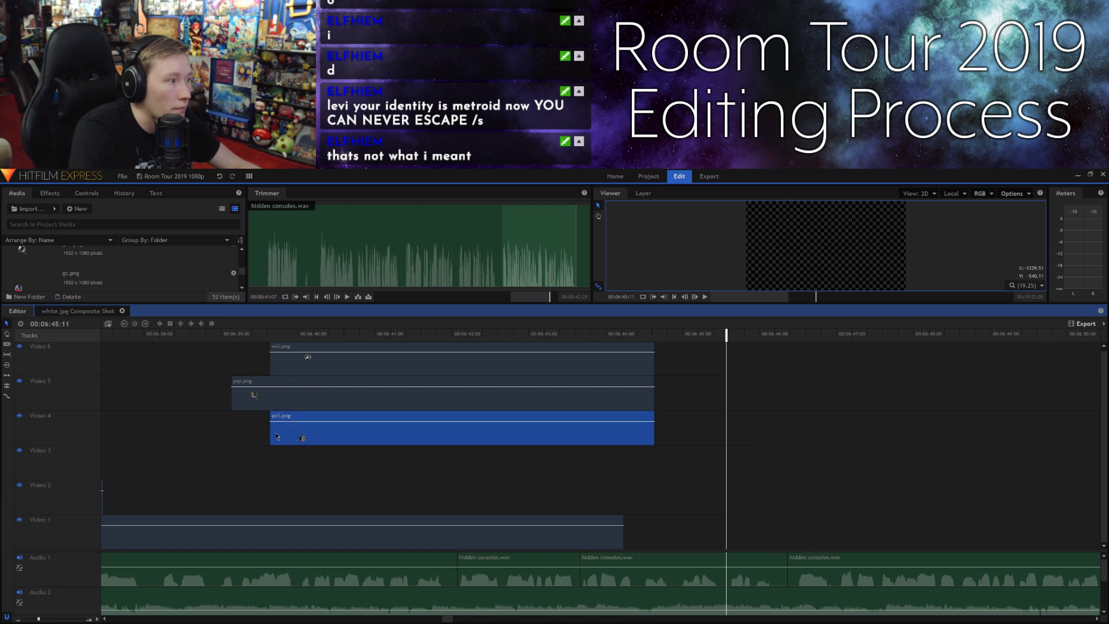
left_click_drag(277, 436, 733, 436)
Step: Play the narration to find the Wii cue, move wii.png on Video 6 to start at about 00:06:52:01, and play on to 00:06:55:14
left_click(699, 395)
key("space")
left_click_drag(530, 371, 730, 368)
left_click(712, 421)
key("space")
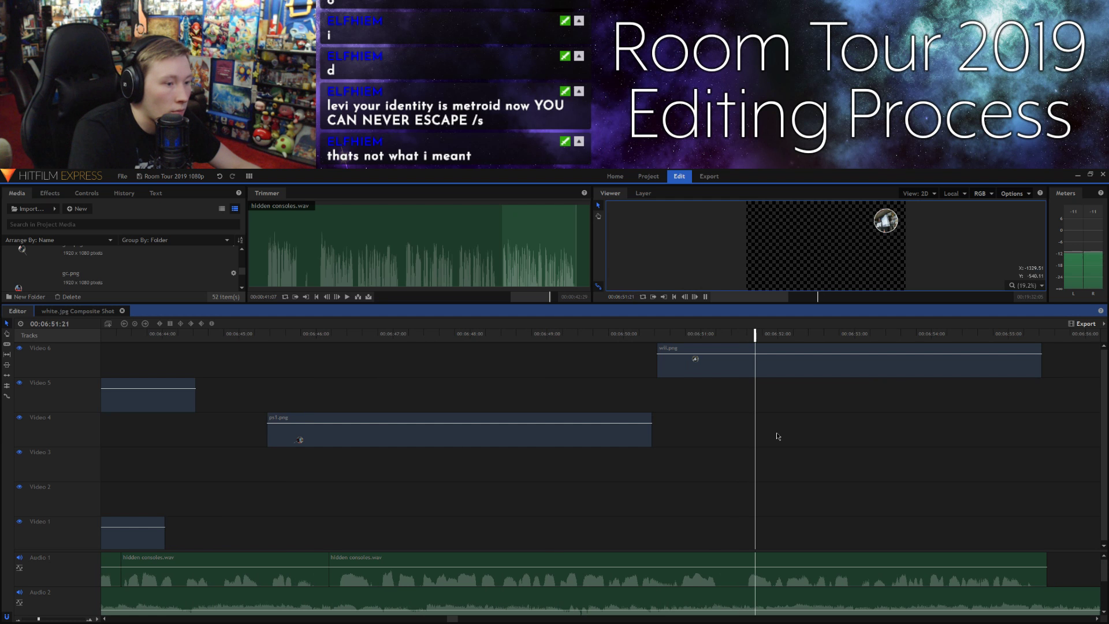
key("space")
left_click_drag(697, 370, 820, 371)
key("space")
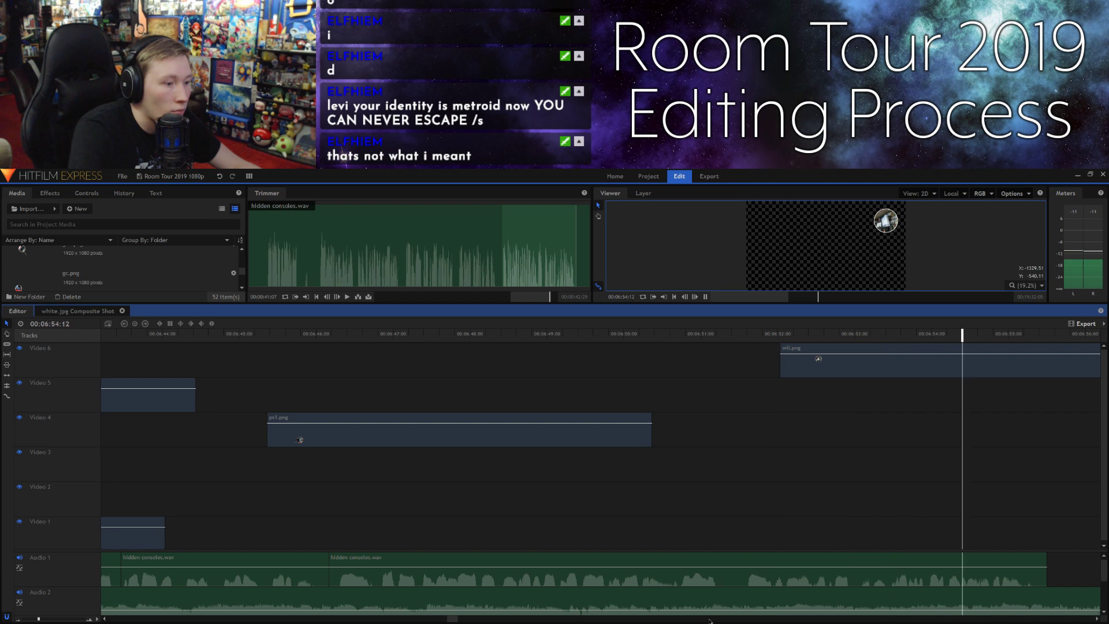
key("space")
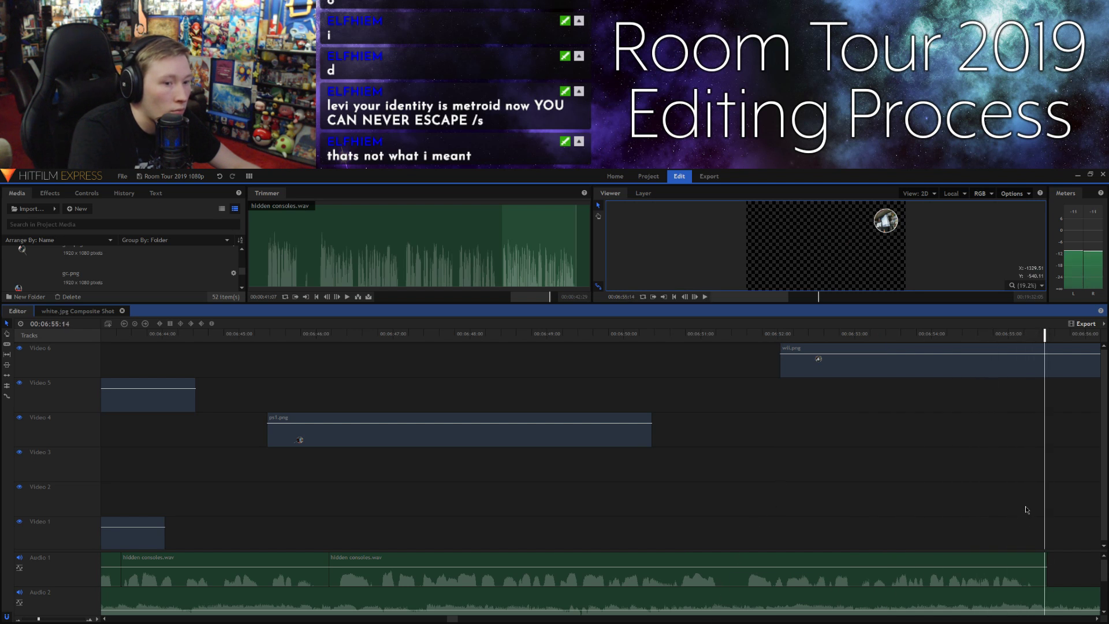
Step: Extend the blurry background, gba.png, ps1.png, psp.png and gc.png to the end of the last narration clip, and trim wii.png to the same point
left_click_drag(166, 532, 1047, 523)
left_click(720, 337)
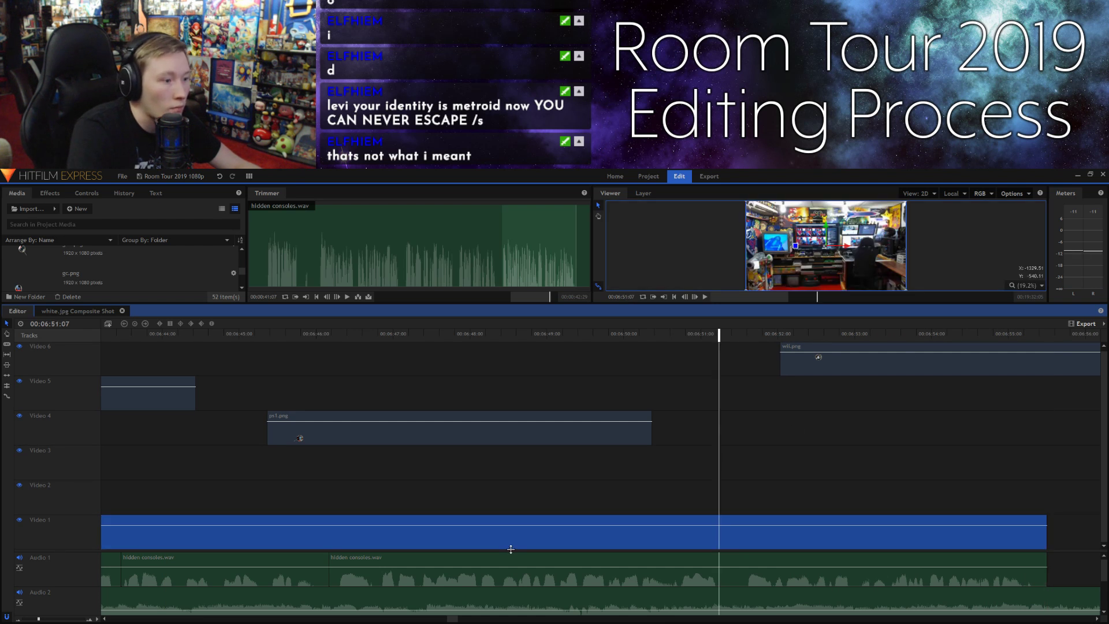
left_click_drag(38, 620, 28, 620)
left_click_drag(447, 483, 648, 491)
left_click_drag(604, 438, 650, 439)
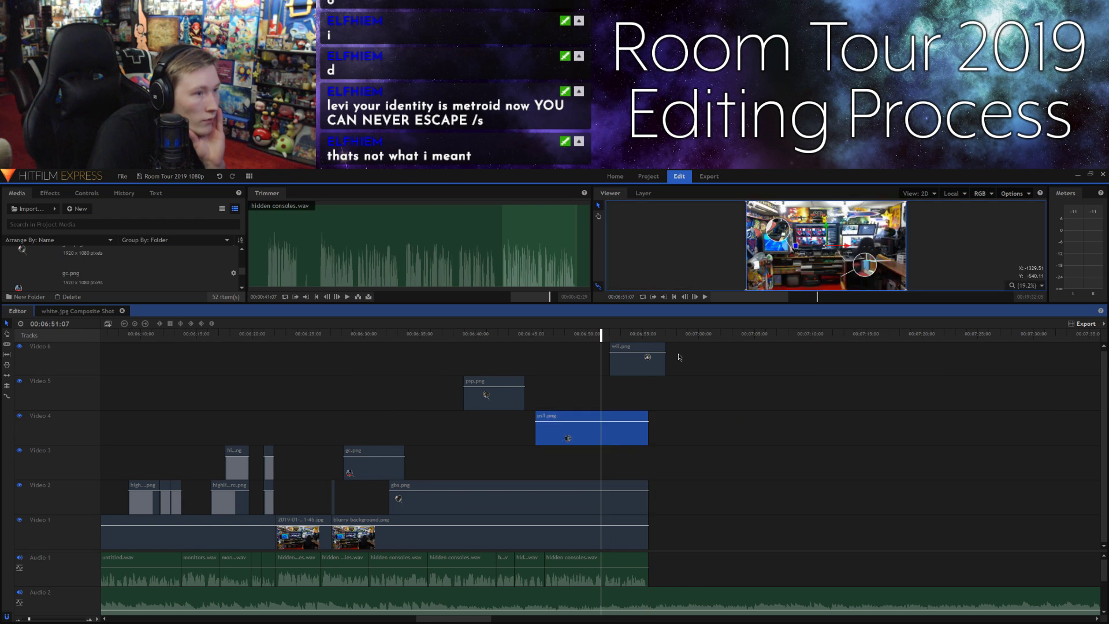
left_click_drag(666, 360, 648, 365)
left_click_drag(527, 388, 648, 390)
left_click_drag(406, 468, 649, 467)
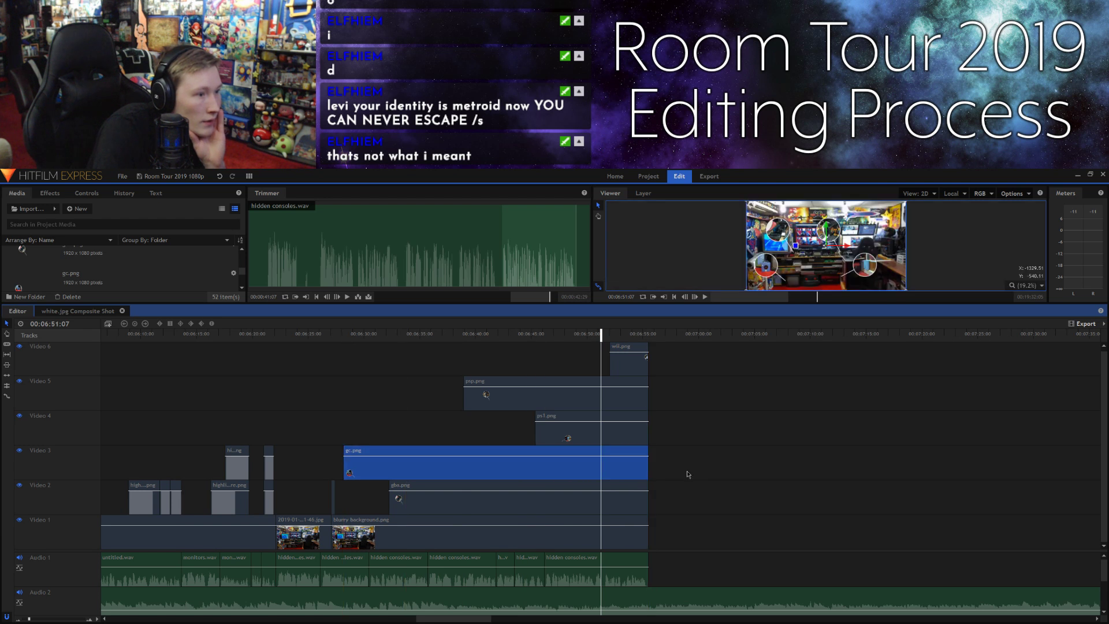
left_click(688, 474)
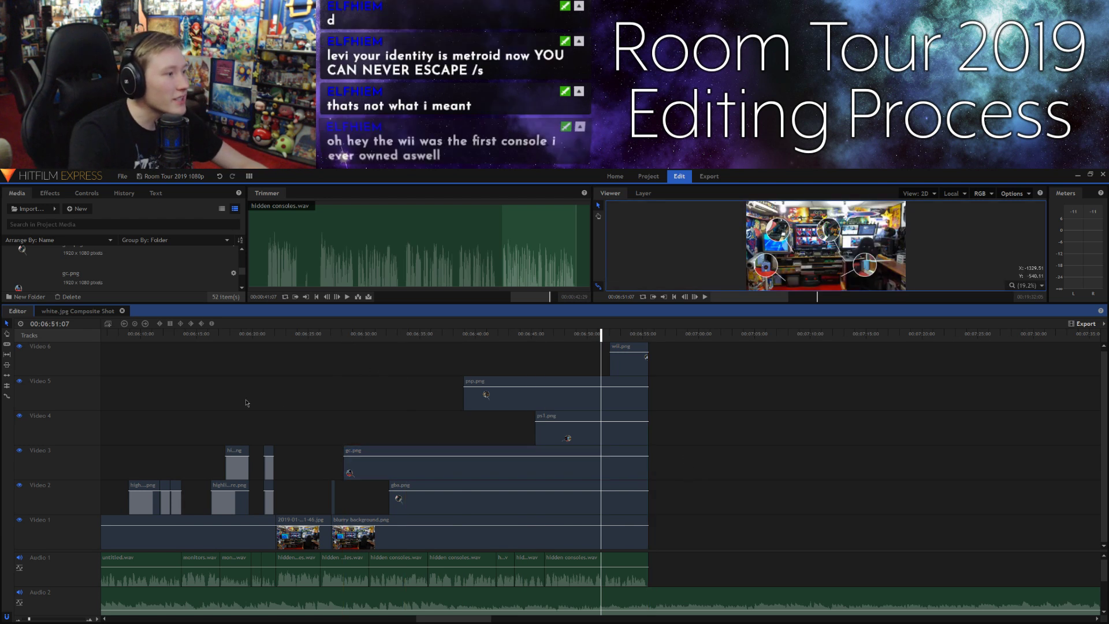
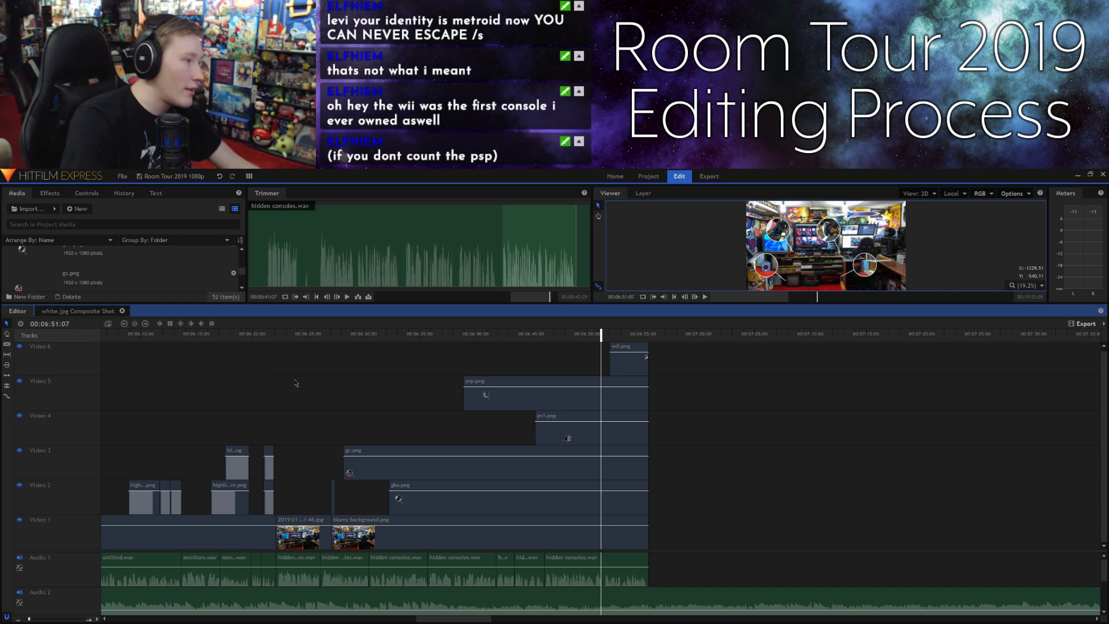
Step: Play briefly from 00:06:27:20, then examine the cut into the 2019-01-27_14-41-46.jpg photo at about 00:06:22:04 up close
left_click(340, 335)
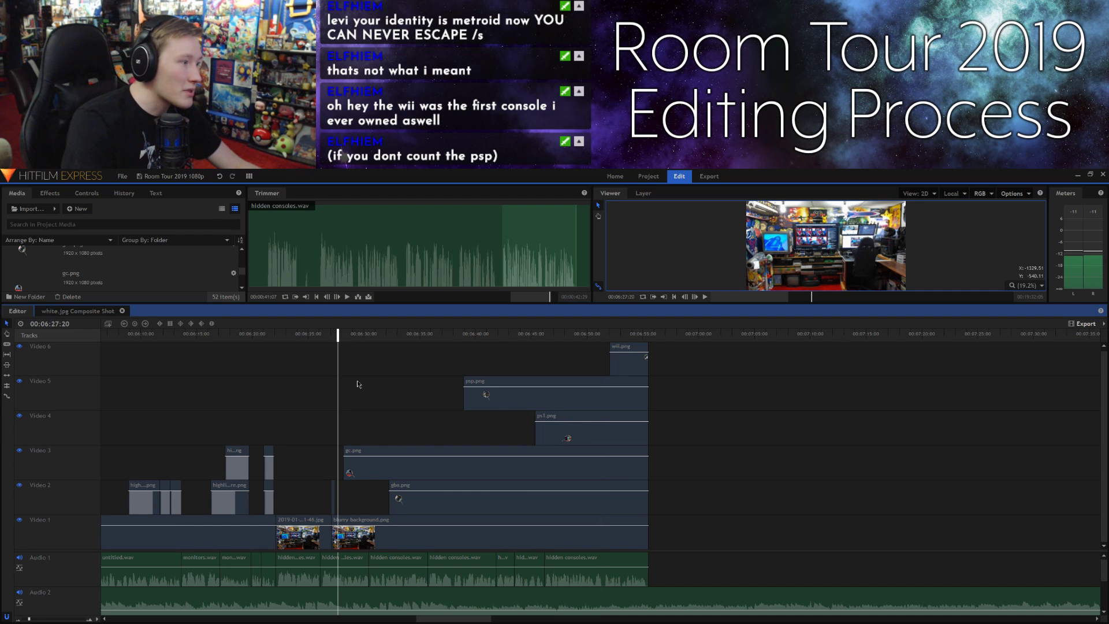
key("space")
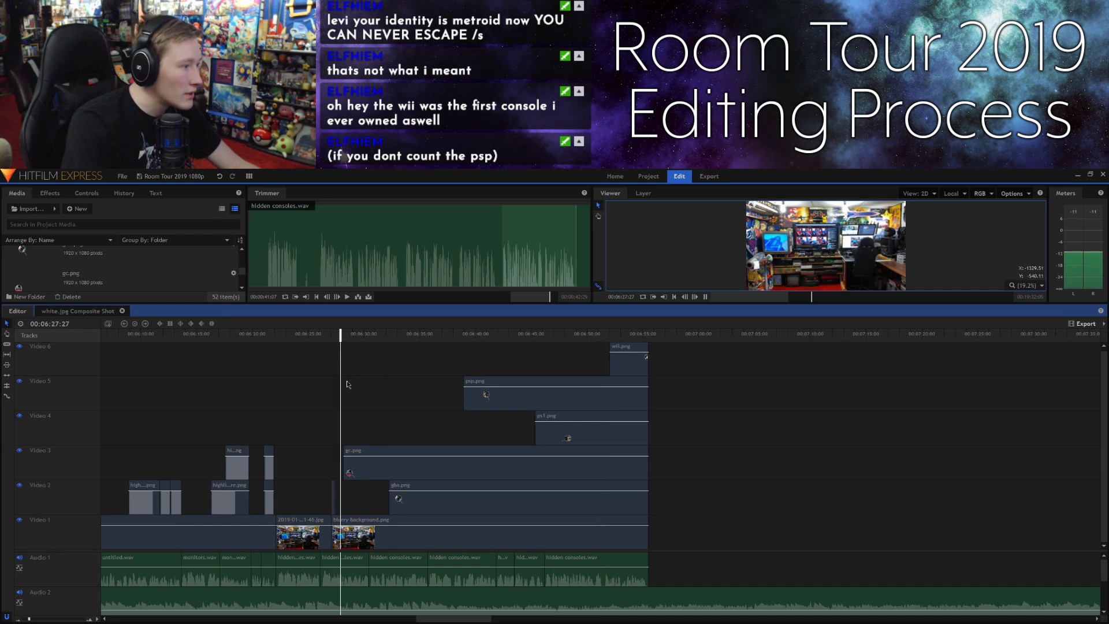
left_click(273, 336)
left_click_drag(272, 341, 275, 341)
left_click_drag(31, 620, 59, 620)
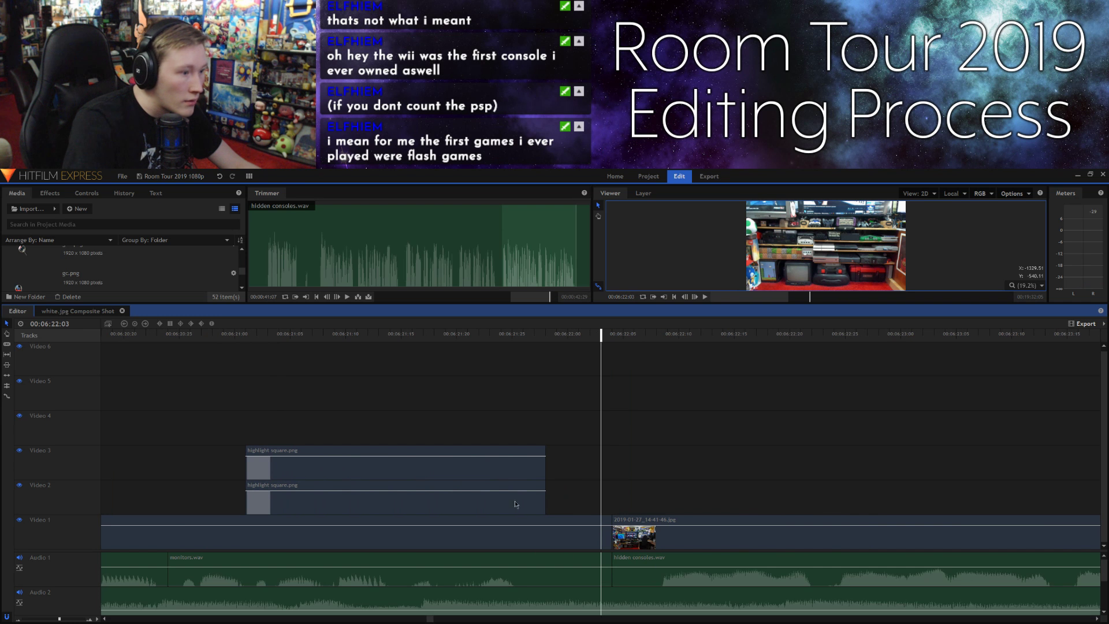
left_click_drag(578, 334, 550, 333)
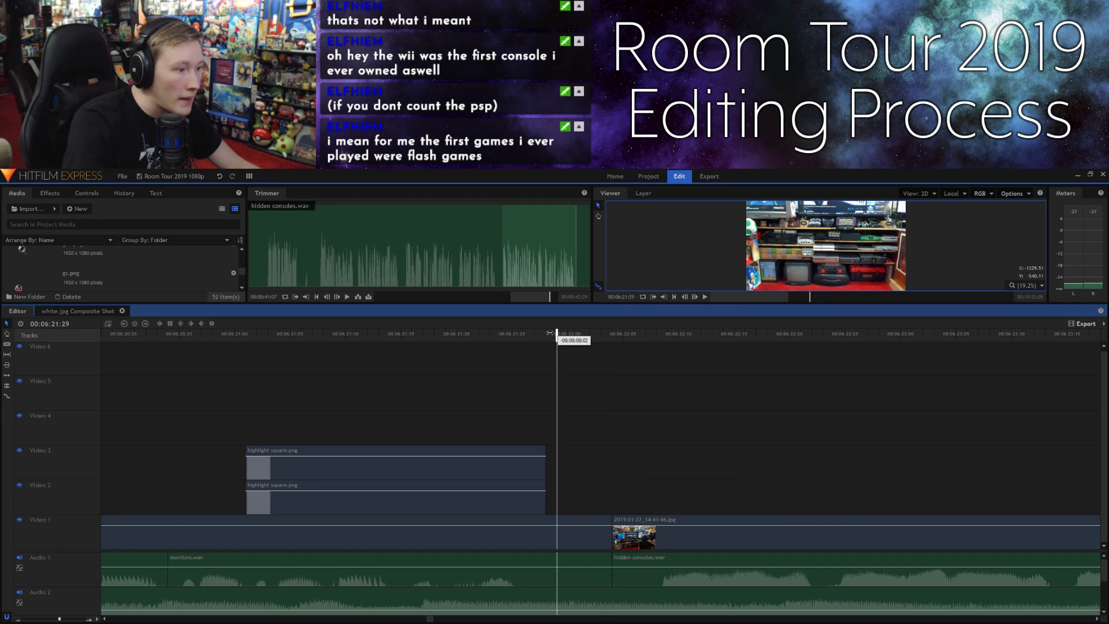
left_click(569, 525)
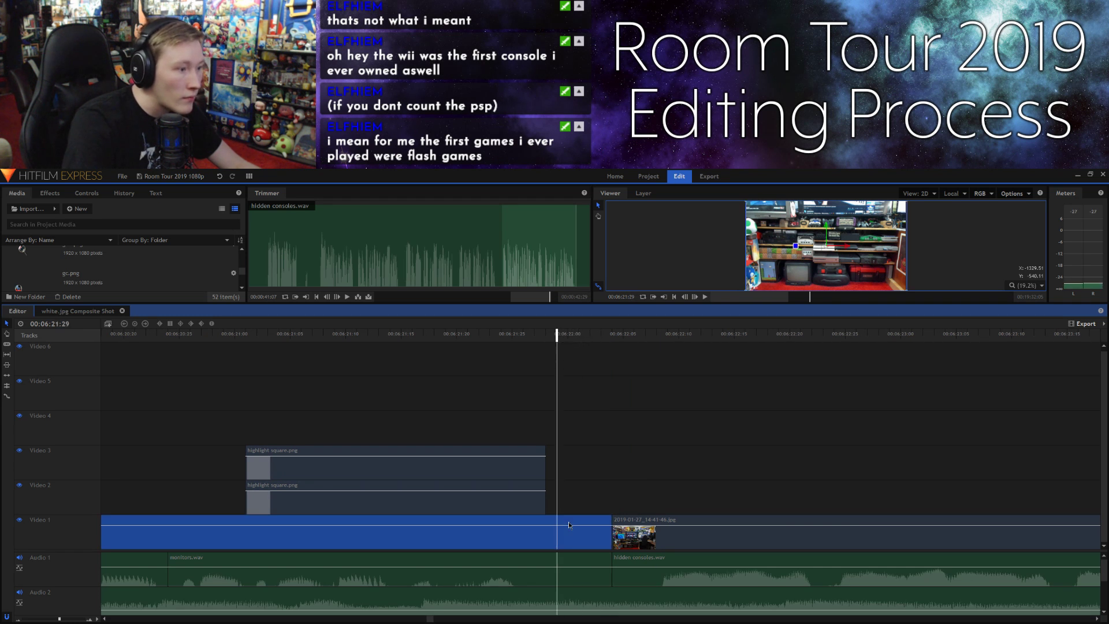
Step: Split the photo at 00:06:22:08, move the four-frame piece to Video 2 starting at 00:06:22:00, and extend the remaining photo back to the cut
left_click(657, 335)
left_click(630, 527)
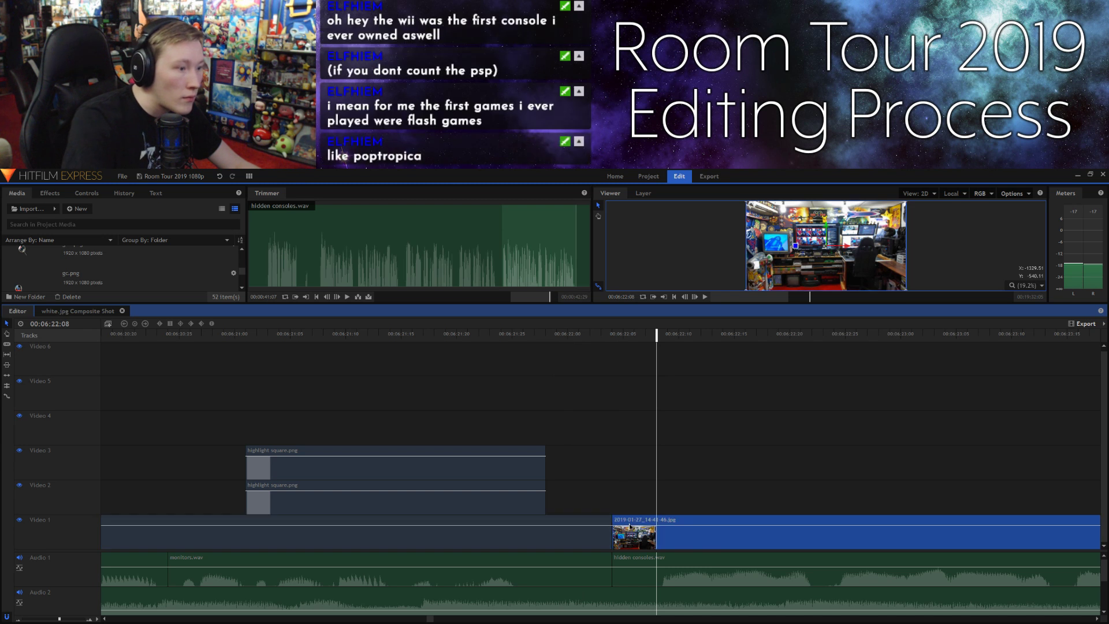
key("ctrl+shift+d")
left_click_drag(629, 523, 585, 489)
left_click_drag(651, 526, 613, 524)
left_click(579, 335)
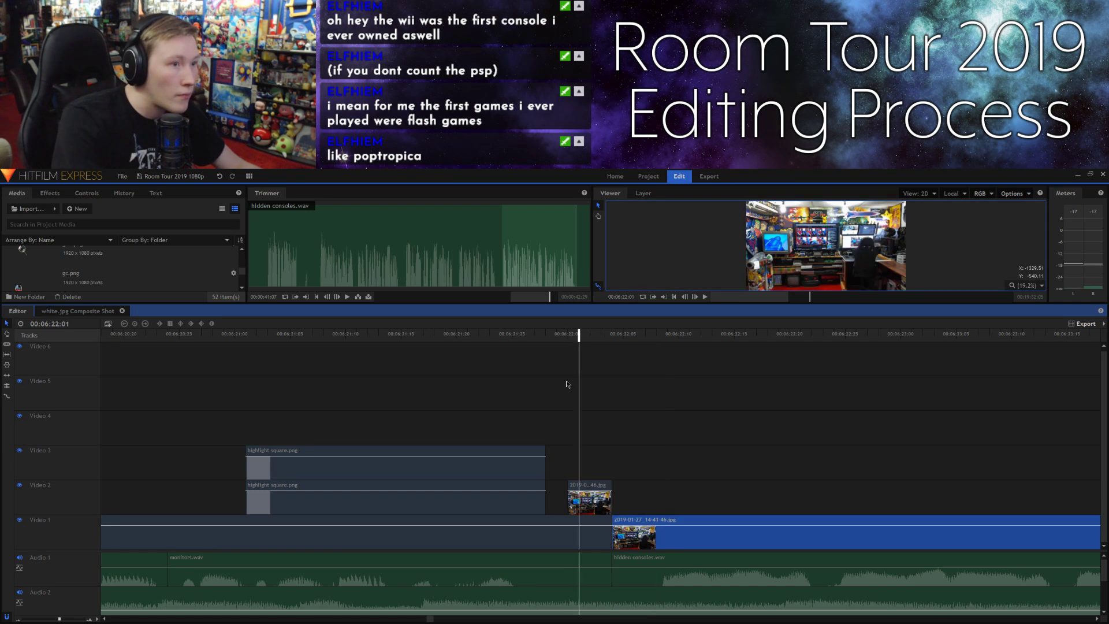
key("space")
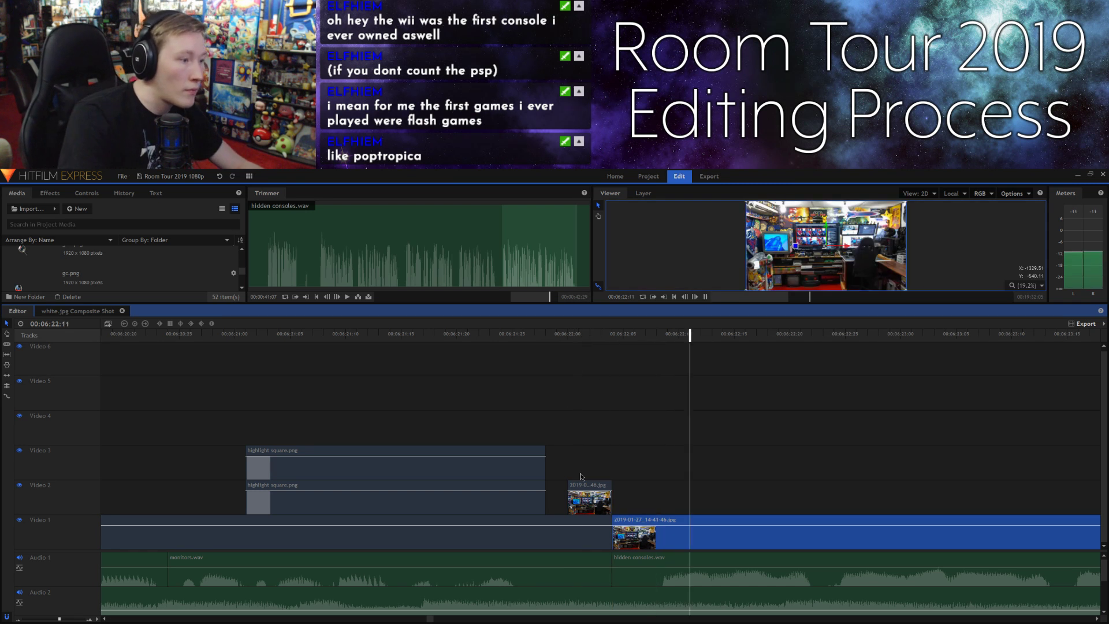
Step: Extend the photo piece on Video 2 back to the end of the highlight squares and split it into one-frame pieces
left_click(570, 335)
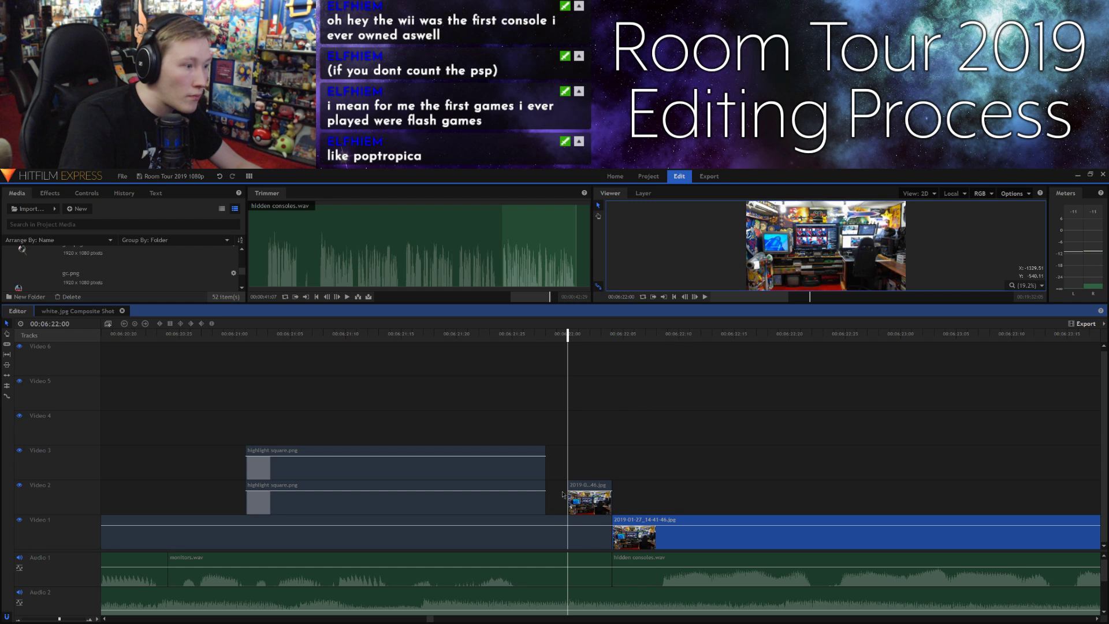
left_click_drag(564, 495, 546, 495)
key("ctrl+shift+d")
left_click(554, 337)
key("Right")
key("Right")
key("Right")
key("ctrl+shift+d")
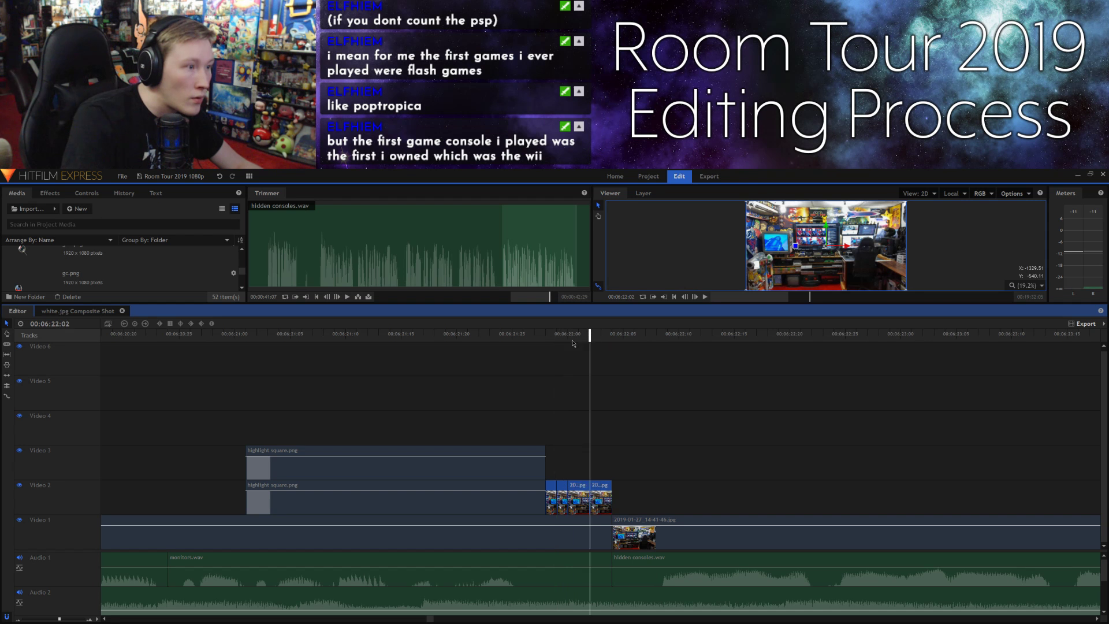
left_click(578, 335)
left_click(600, 336)
key("ctrl+shift+d")
Step: Lower the opacity of the one-frame photo pieces on Video 2 in steps to fade the photo in, and play the transition
left_click_drag(605, 490, 559, 509)
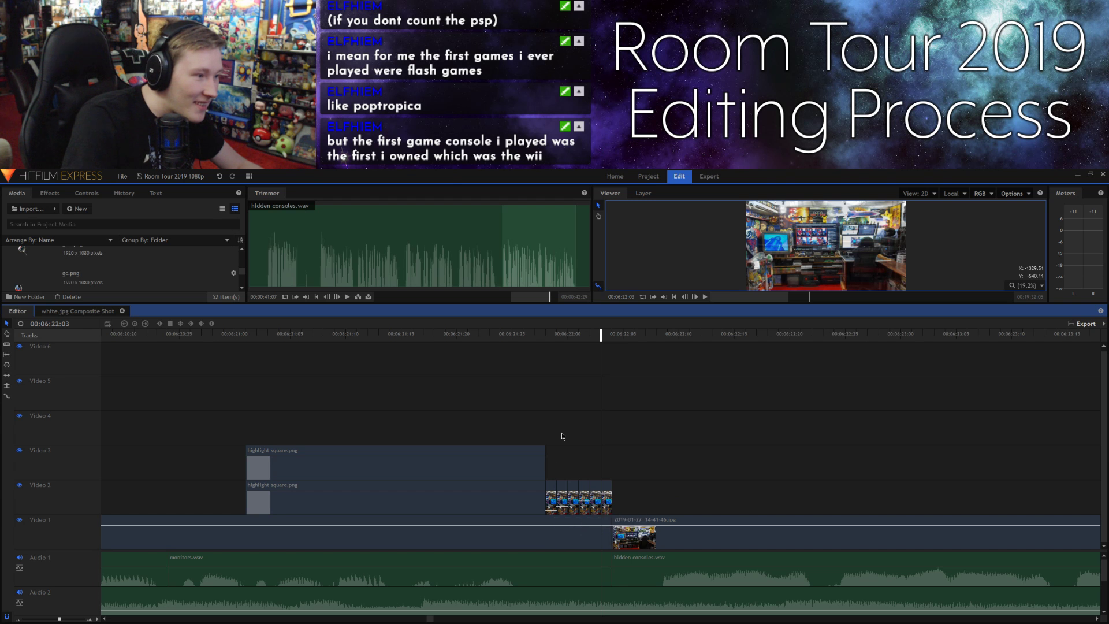
left_click(530, 336)
key("space")
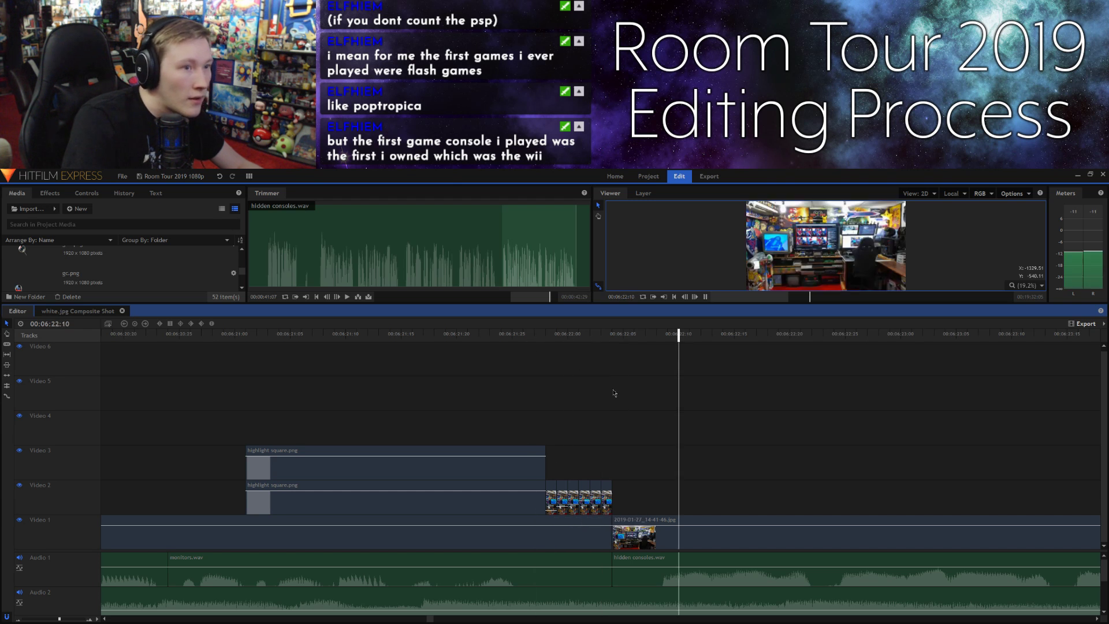
key("space")
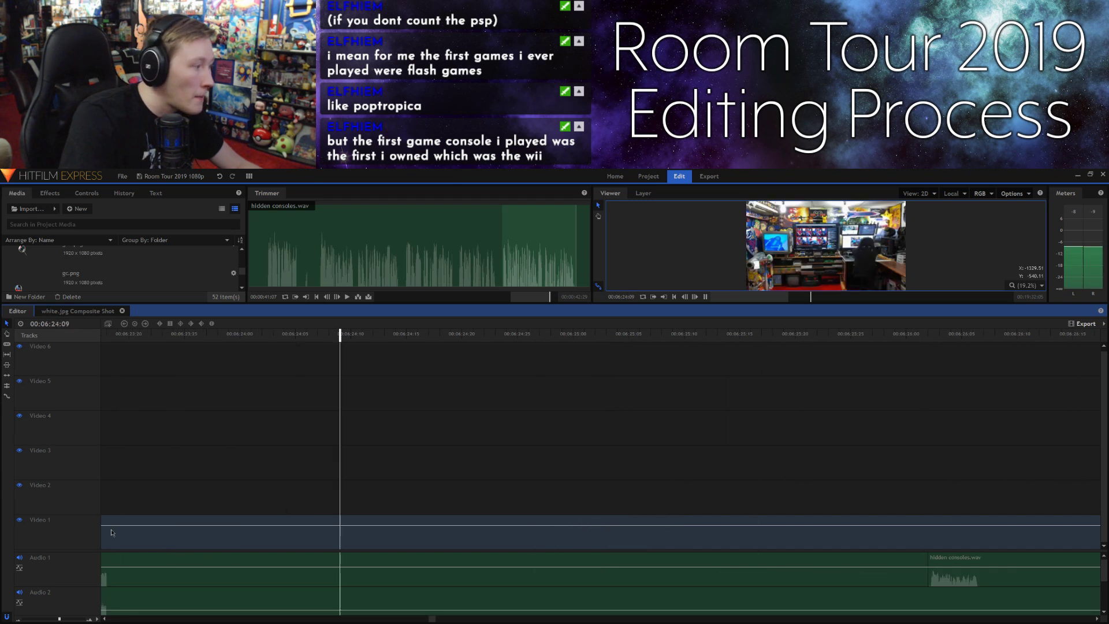
Step: Scrub through the edit from about 00:04:18:11 to just past the end of the hidden consoles clips at 00:06:57:03
left_click_drag(59, 619, 32, 619)
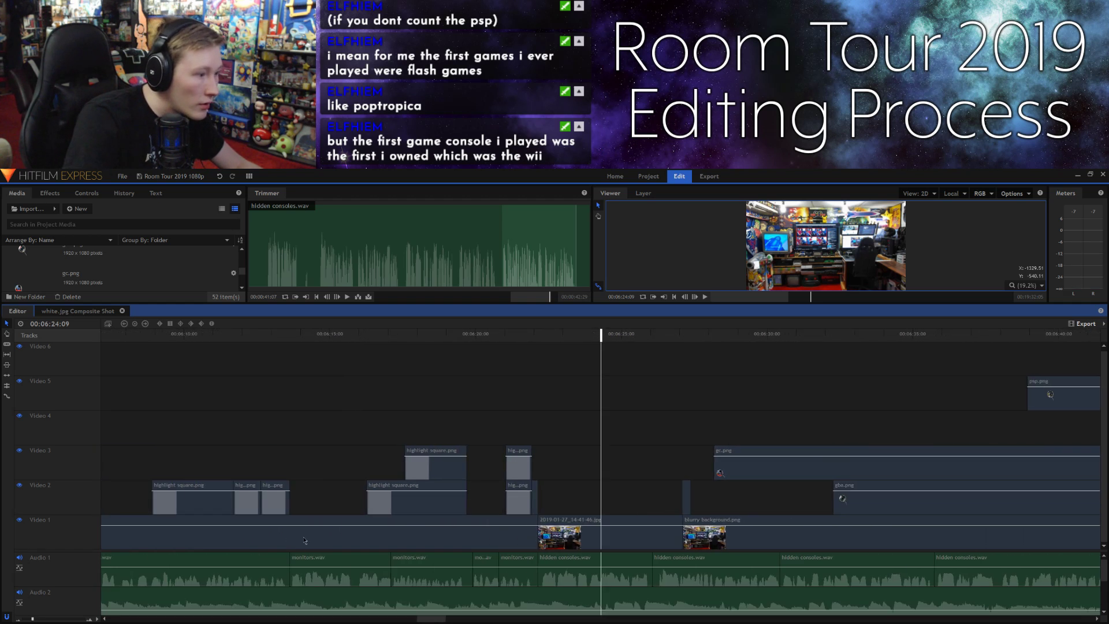
left_click_drag(31, 619, 27, 620)
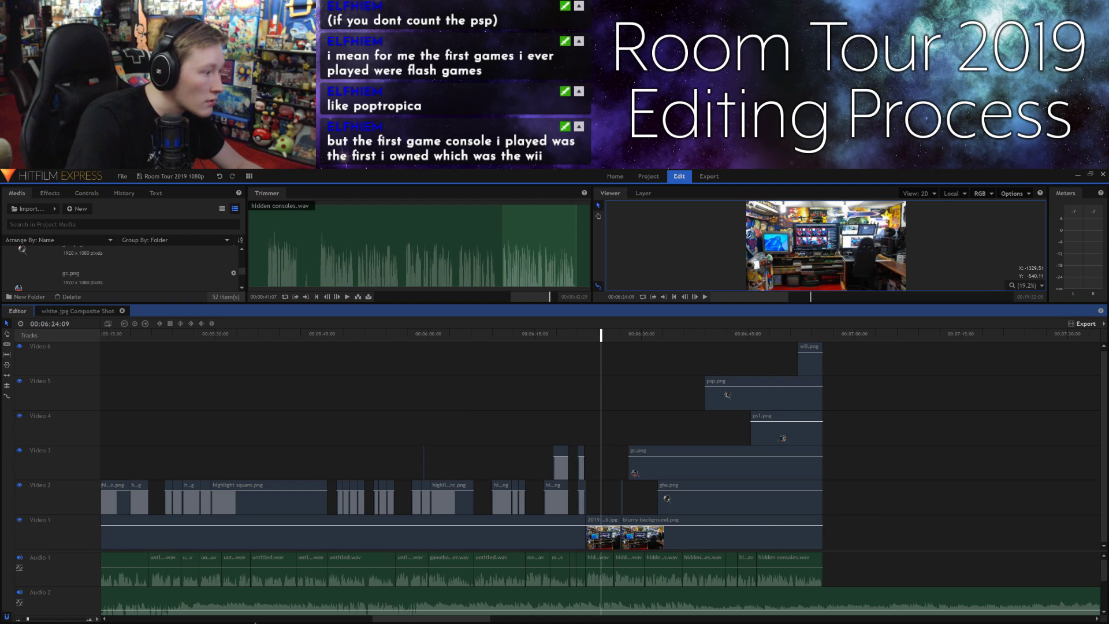
scroll(257, 621, "left", 4)
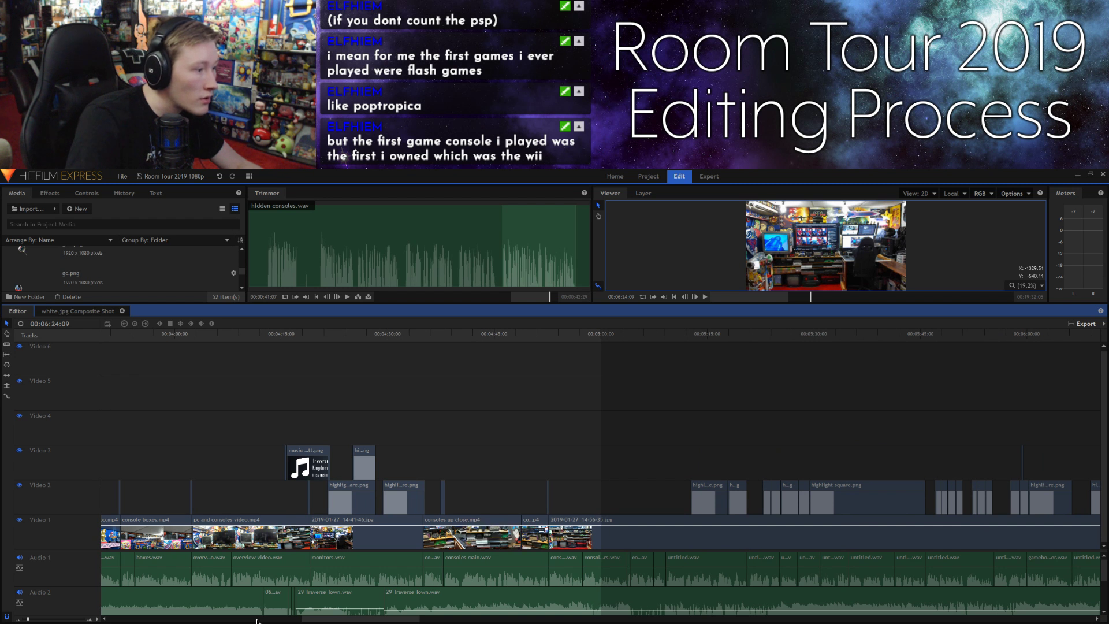
scroll(257, 622, "right", 1)
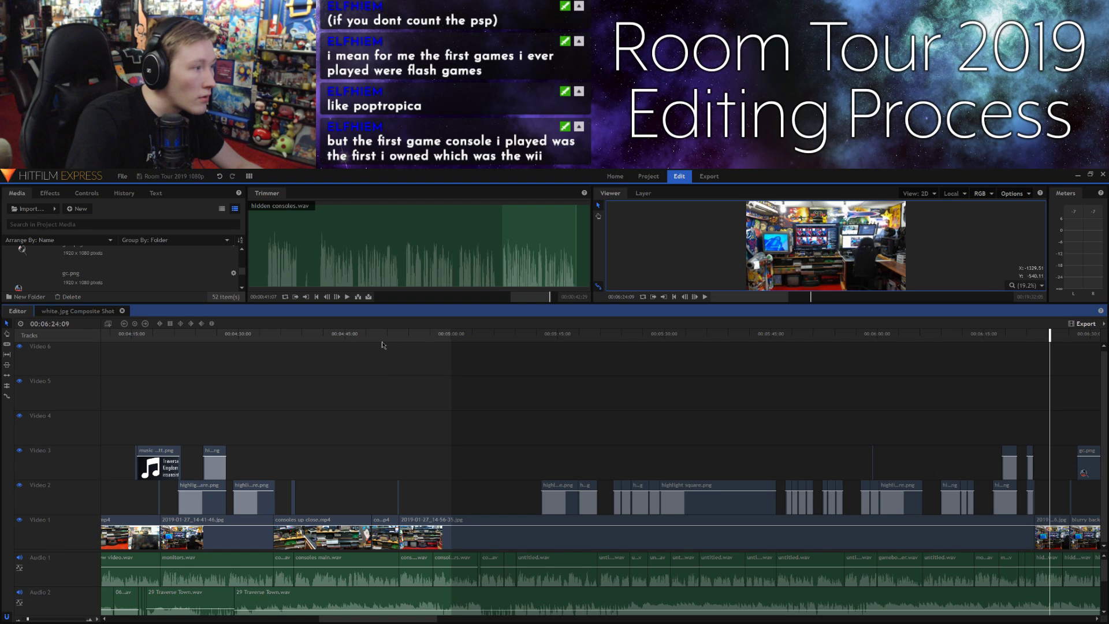
left_click(155, 335)
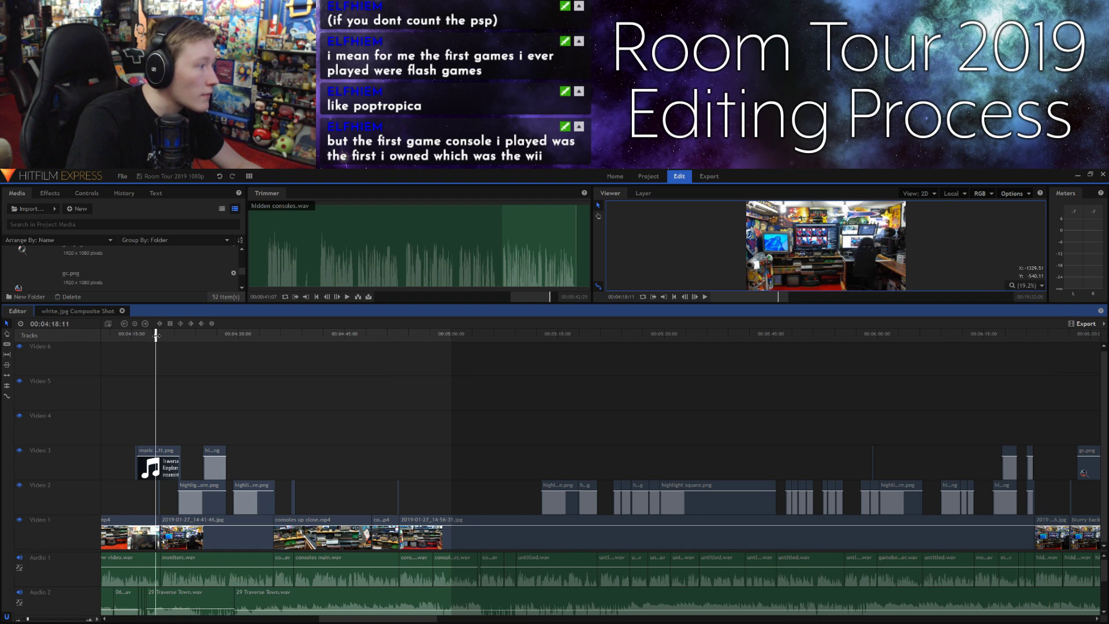
left_click_drag(167, 333, 1032, 406)
left_click(668, 620)
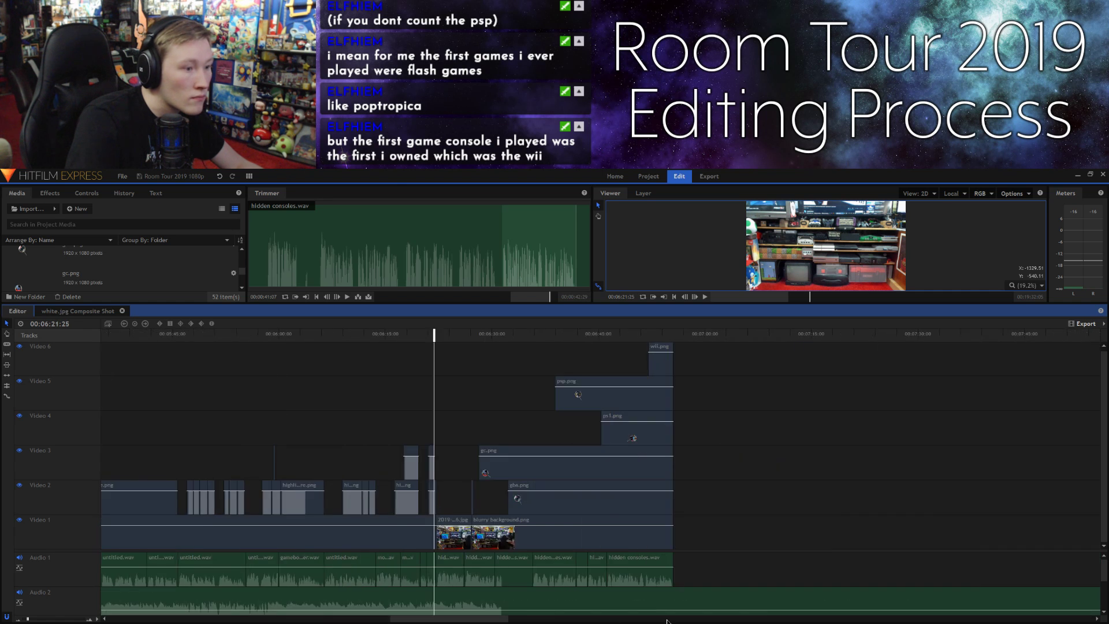
left_click_drag(462, 343, 537, 361)
left_click_drag(549, 364, 686, 389)
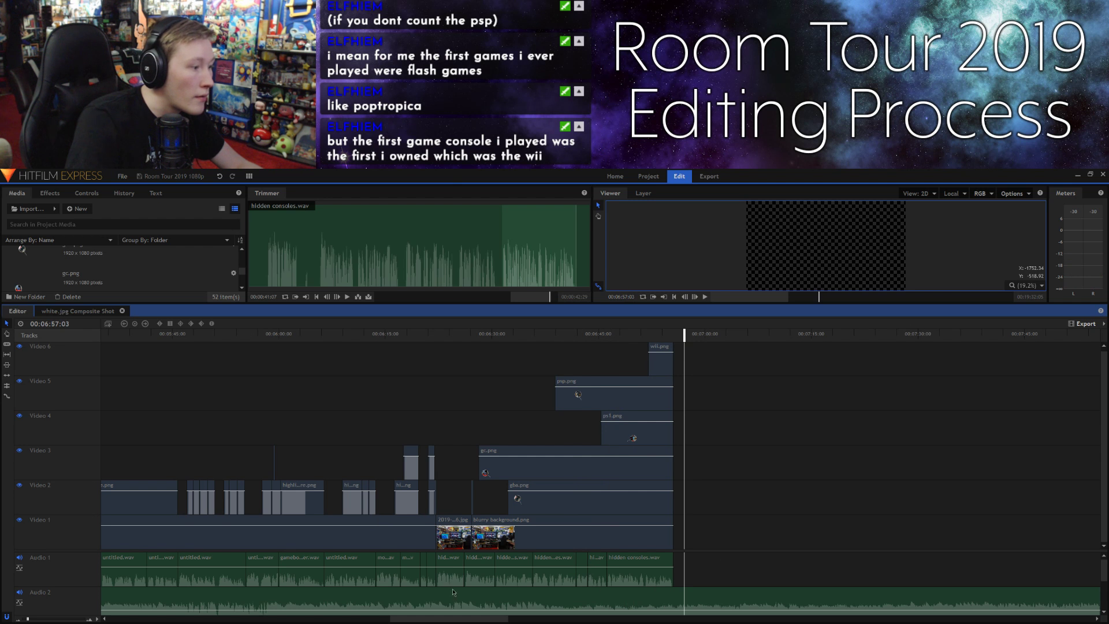
Step: Examine the volume levels of the 29 Traverse Town.wav music clips on Audio 2 and survey the full timeline
scroll(741, 574, "down", 1)
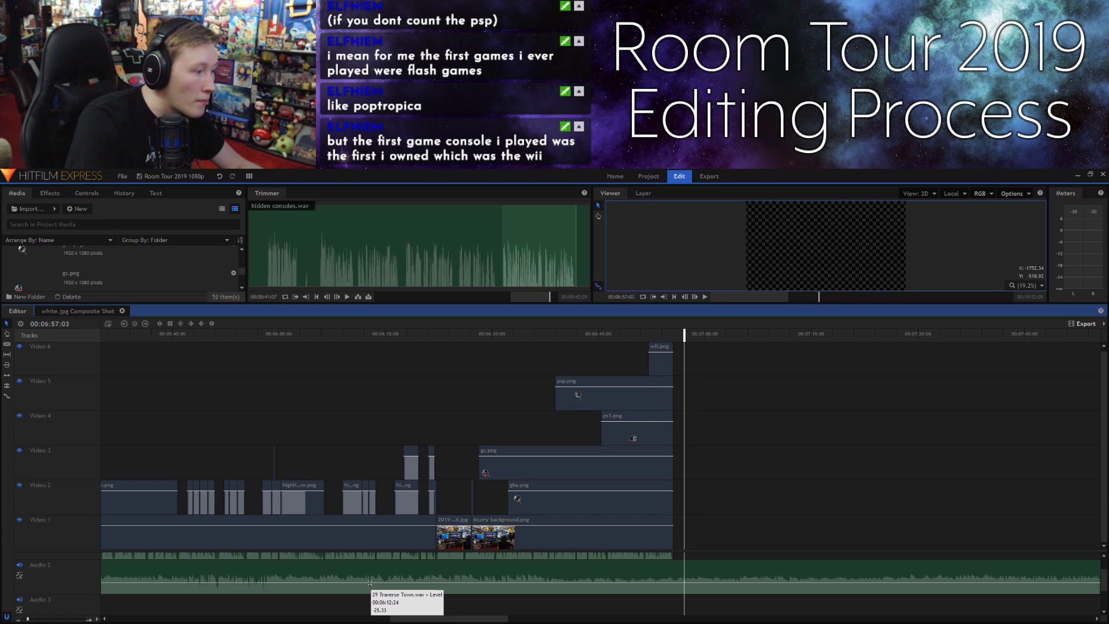
left_click_drag(370, 583, 370, 583)
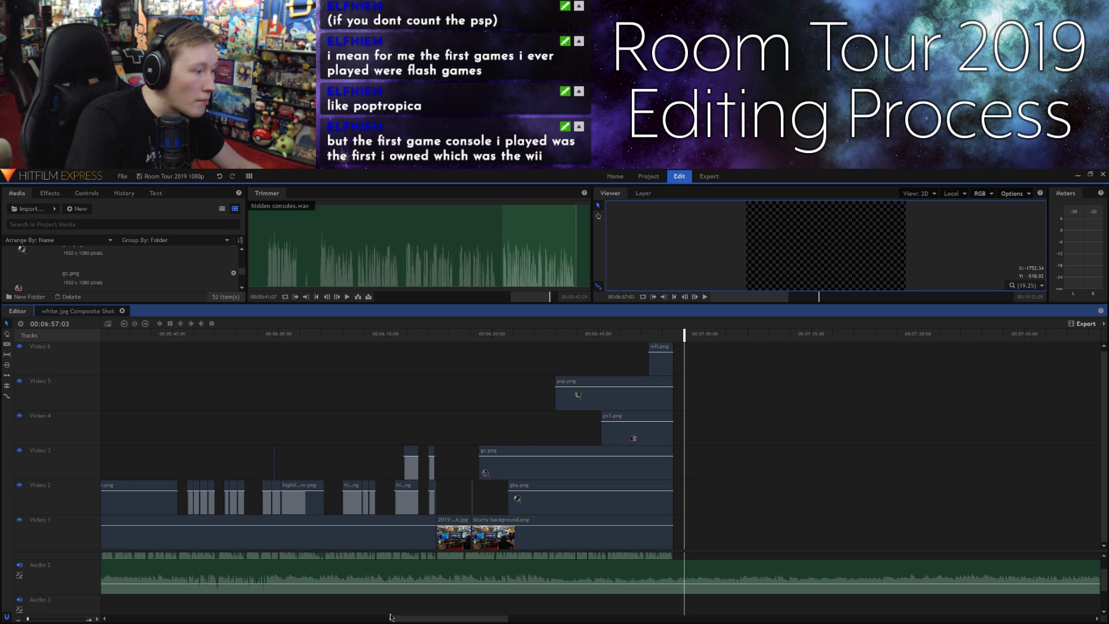
left_click_drag(416, 619, 307, 604)
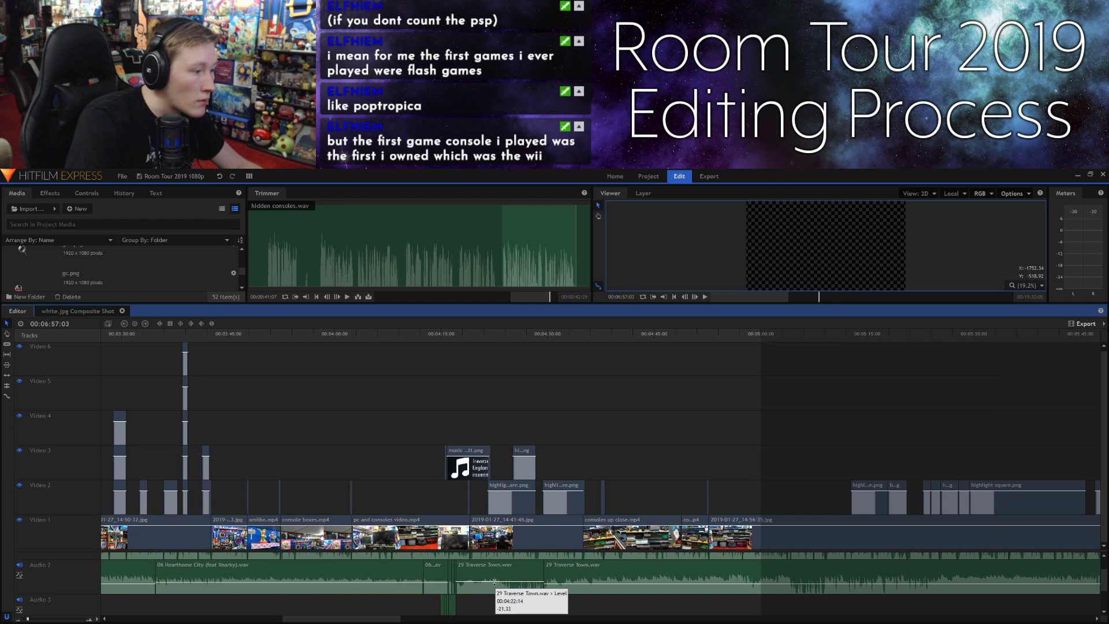
left_click_drag(387, 620, 400, 620)
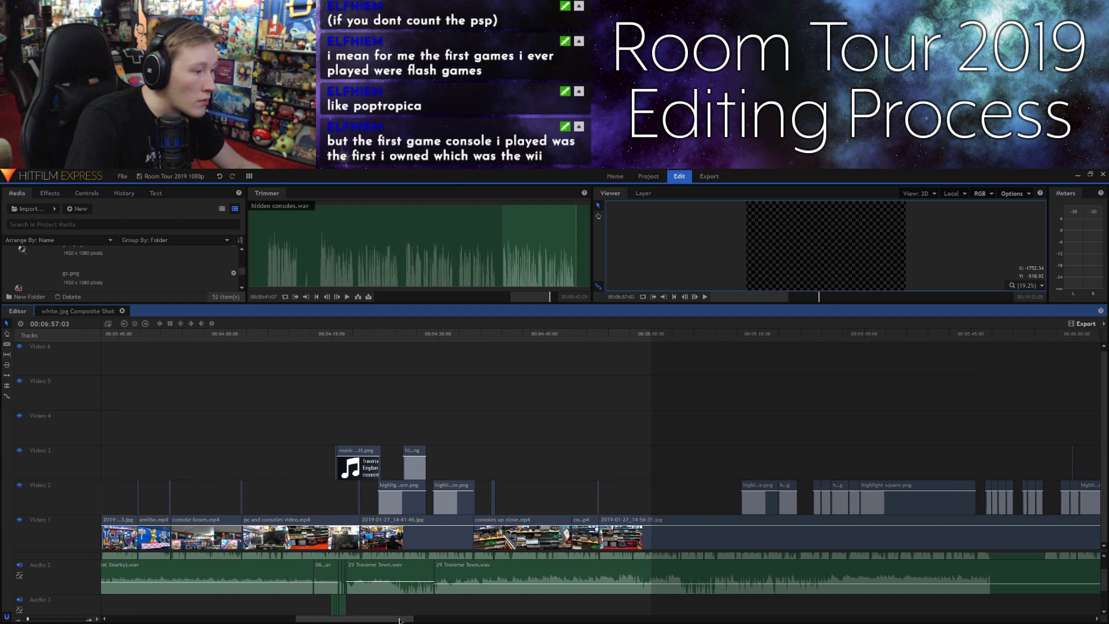
left_click_drag(27, 620, 23, 620)
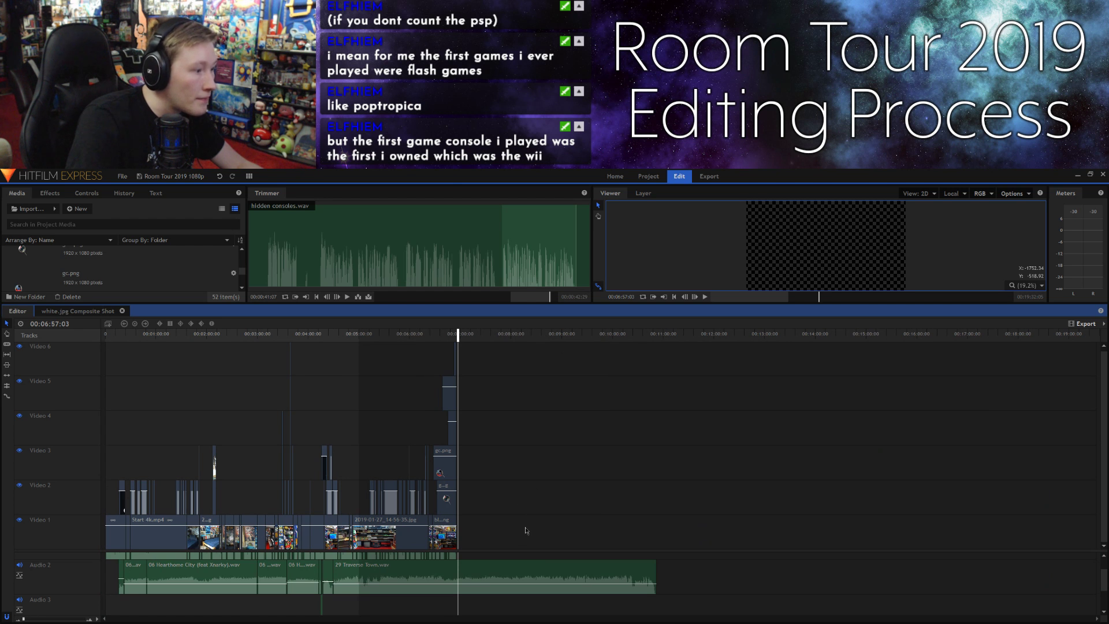
Step: Resize the split between the Viewer and the timeline to give a larger preview while keeping Video 1 through Audio 2 in view
scroll(559, 597, "up", 1)
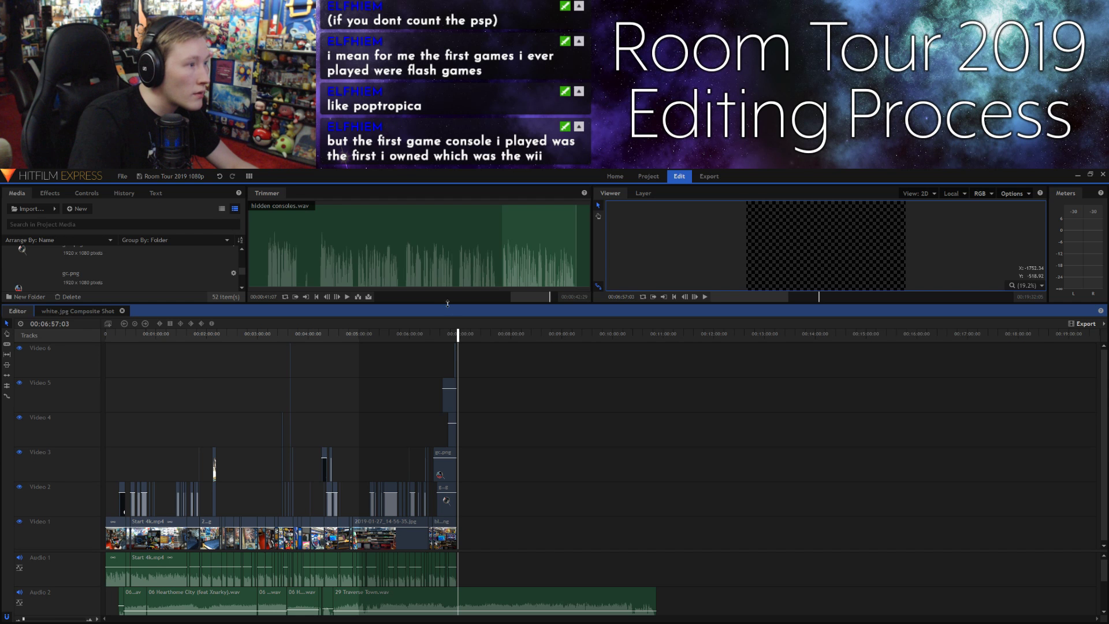
left_click_drag(449, 304, 454, 467)
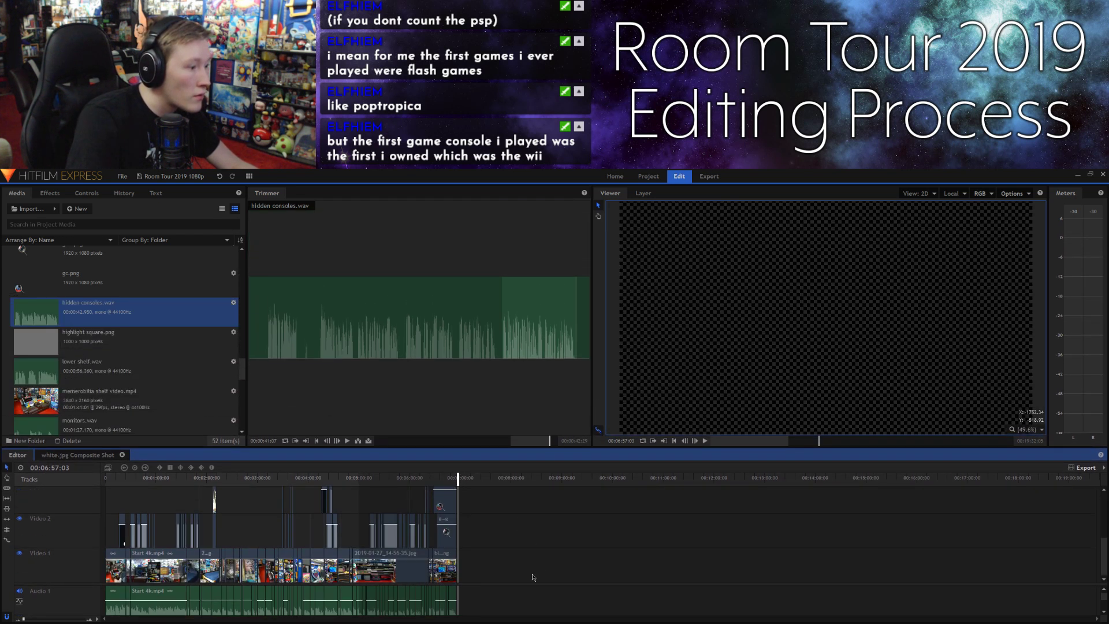
left_click_drag(483, 446, 483, 374)
mouse_move(493, 566)
left_mouse_down()
mouse_move(494, 528)
mouse_move(495, 544)
left_mouse_up()
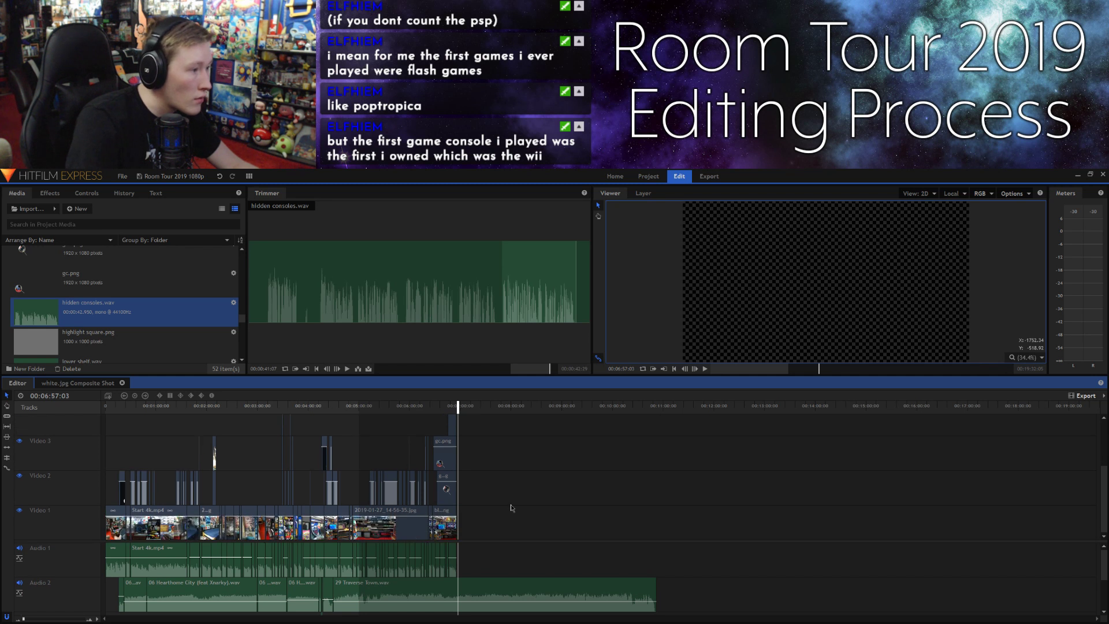
Step: Return the playhead to the start of the edit and turn the Viewer into a maximized floating window
left_click_drag(20, 620, 26, 620)
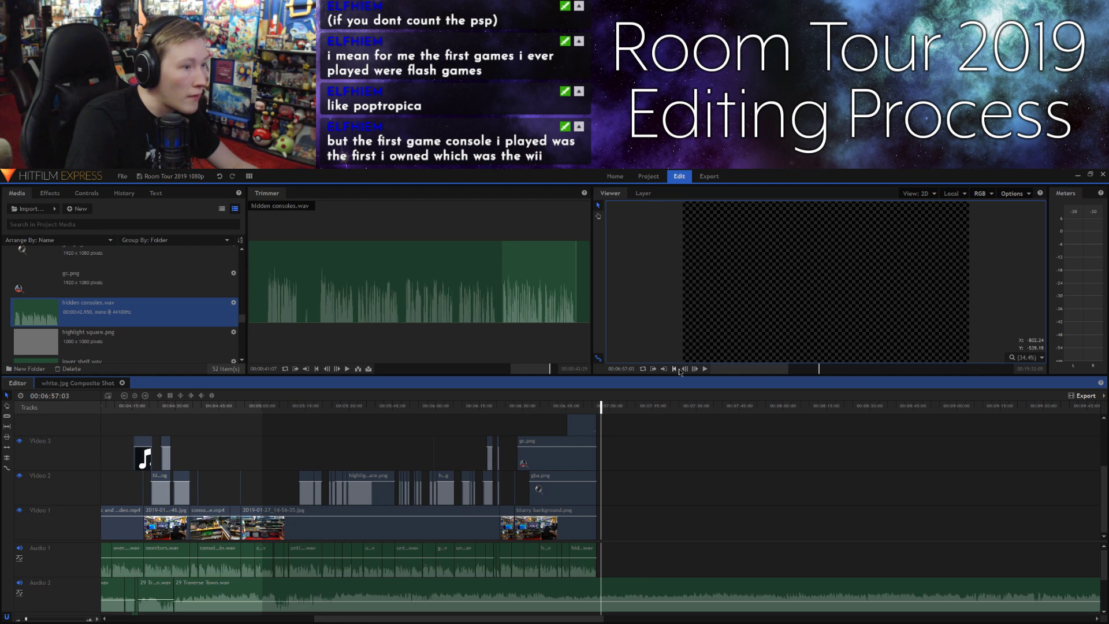
left_click(675, 369)
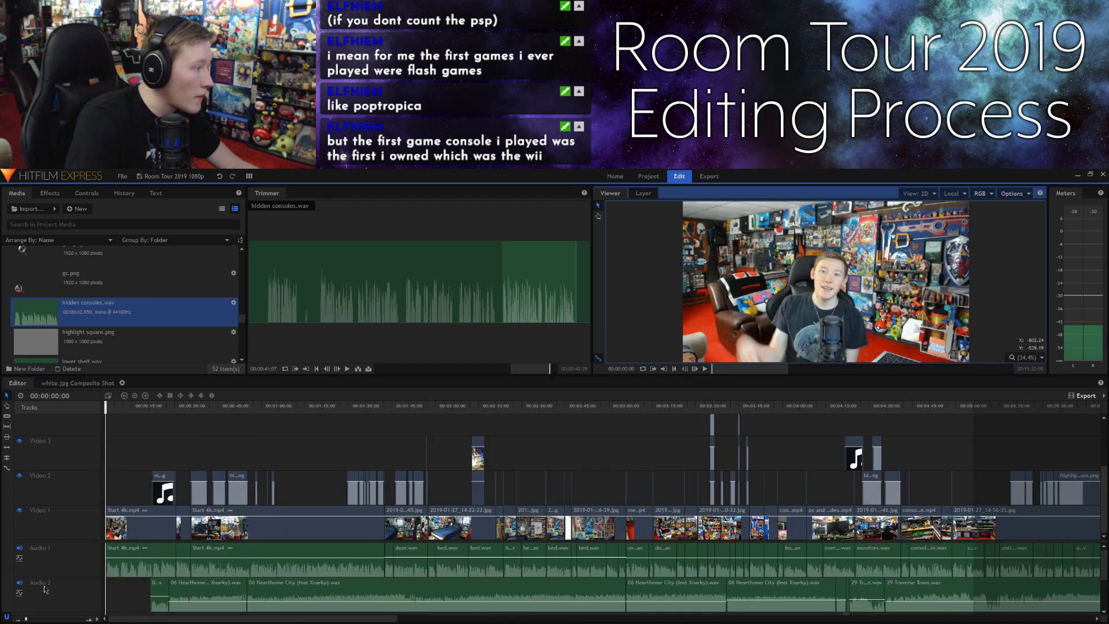
left_click(26, 620)
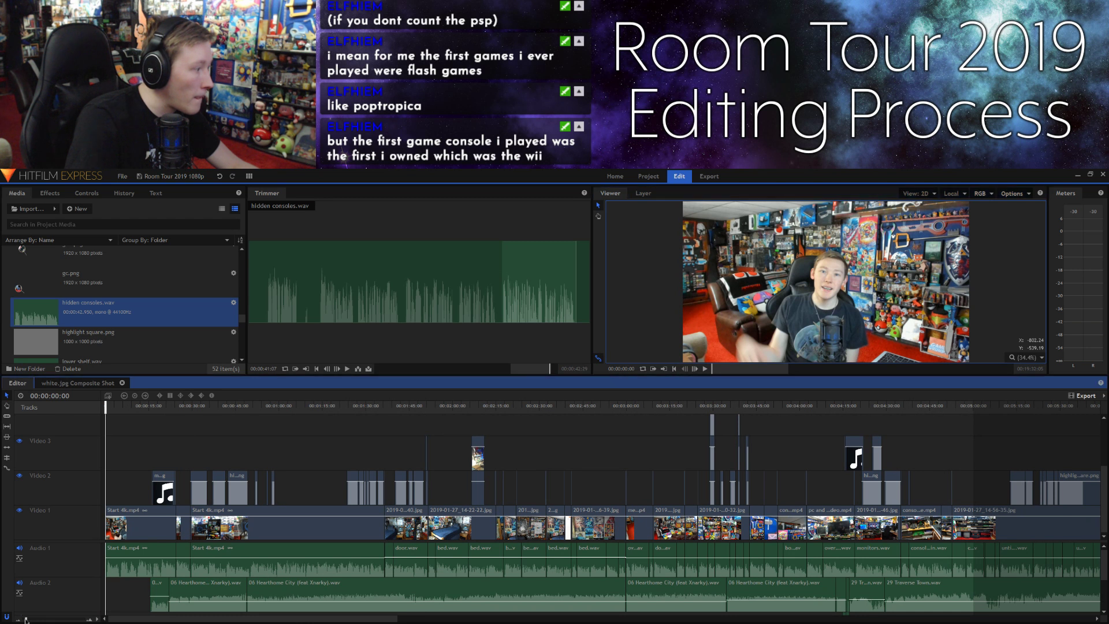
left_click_drag(26, 620, 24, 620)
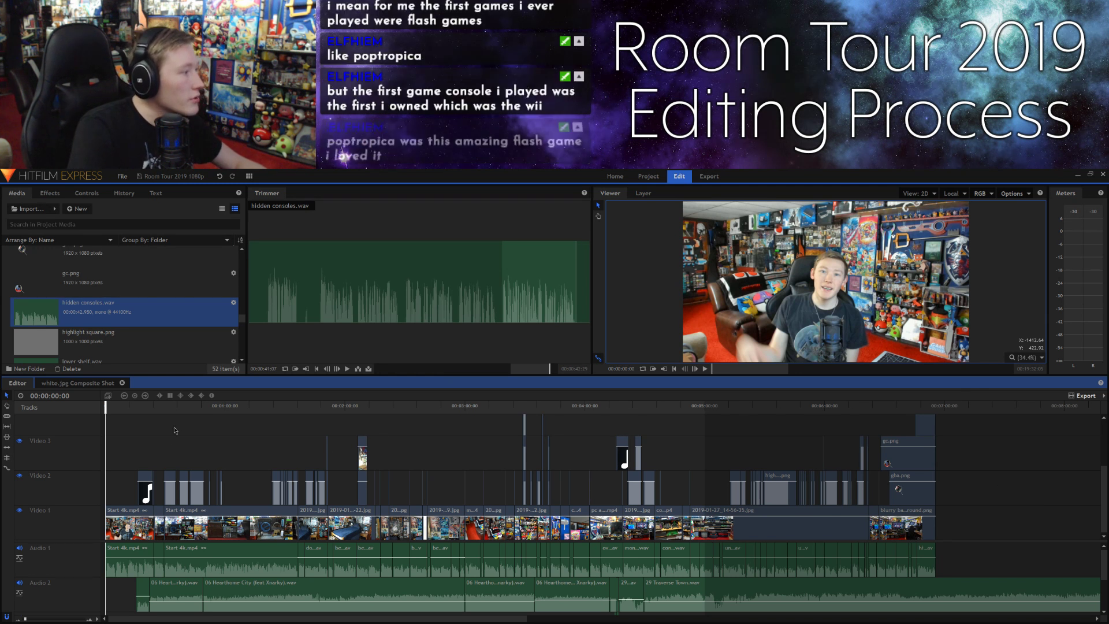
left_click(776, 192)
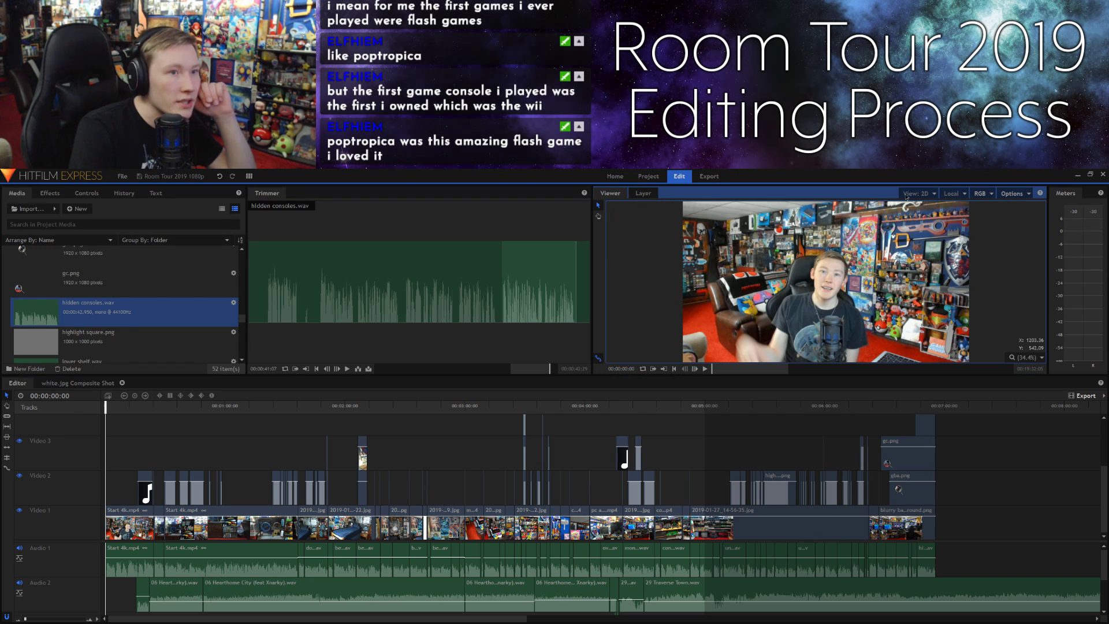
left_click_drag(766, 198, 690, 334)
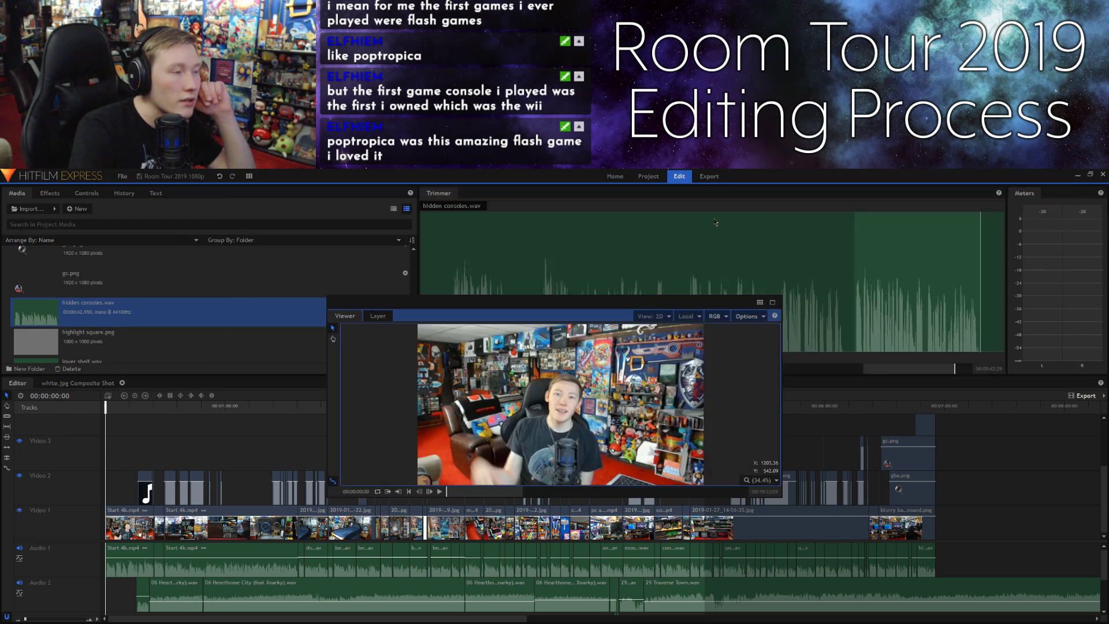
left_click(773, 302)
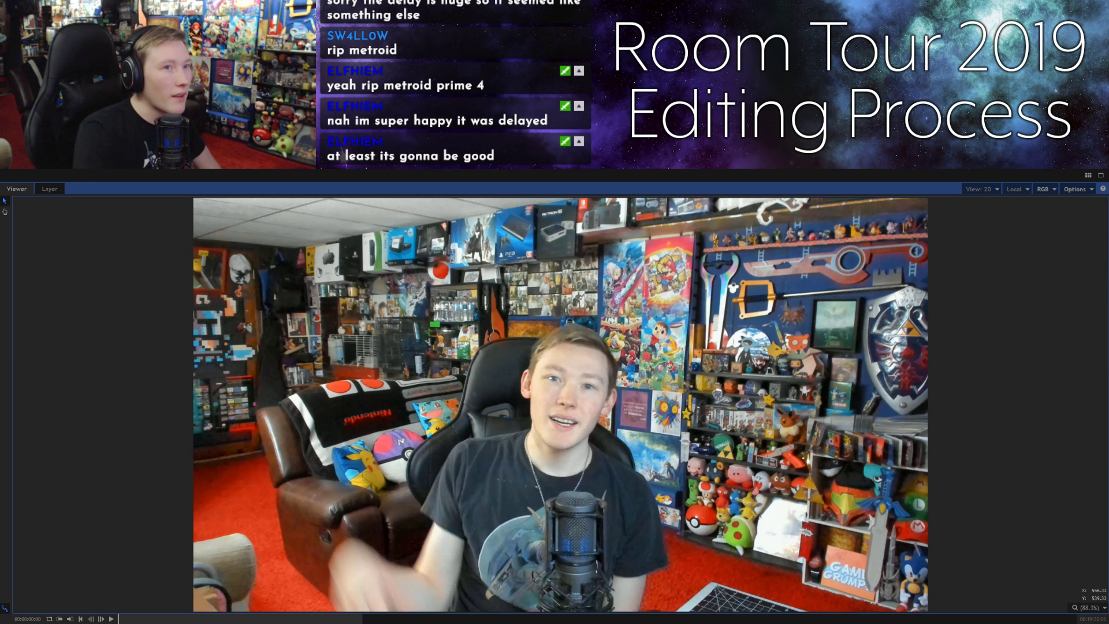
Step: Play the edit from the beginning through the first hidden console overlay, and jump back to the console shelf photo at about 00:05:59
left_click(112, 620)
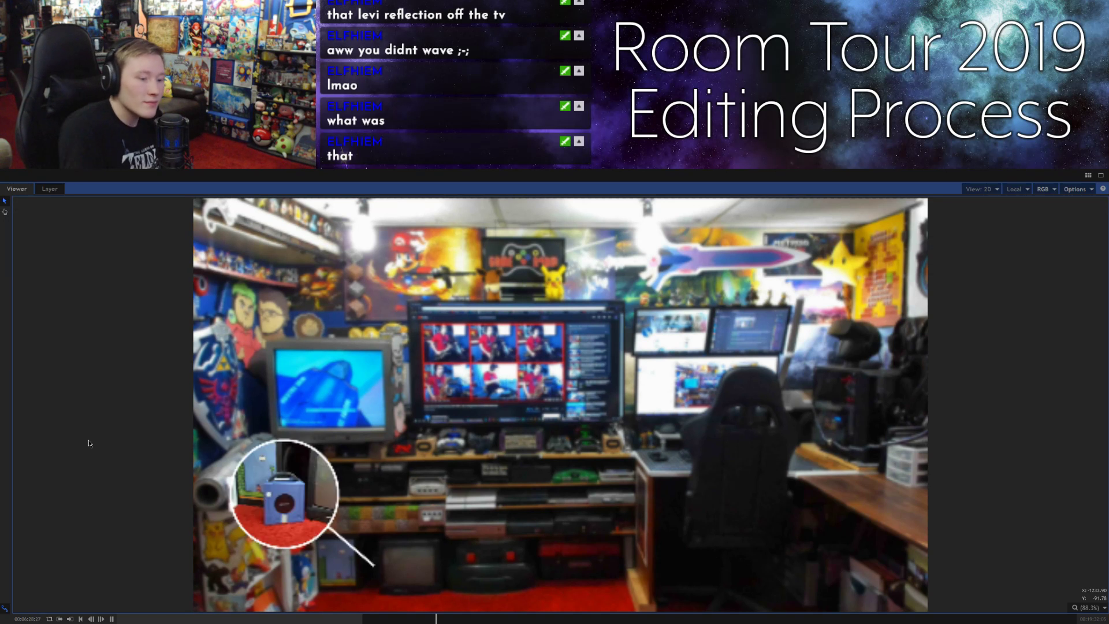
key("space")
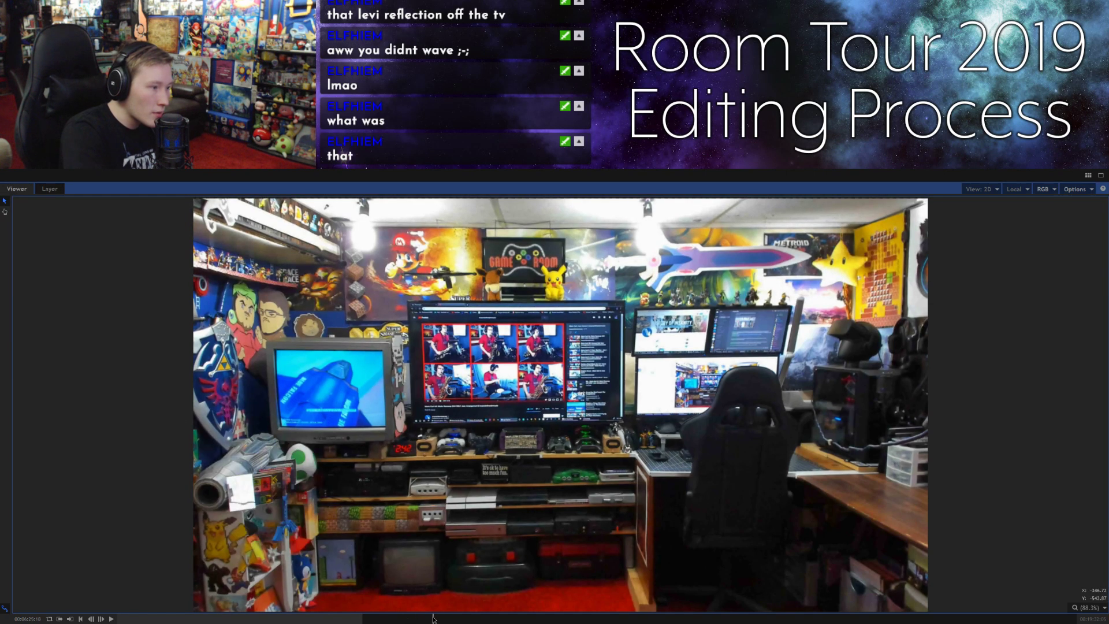
left_click(425, 619)
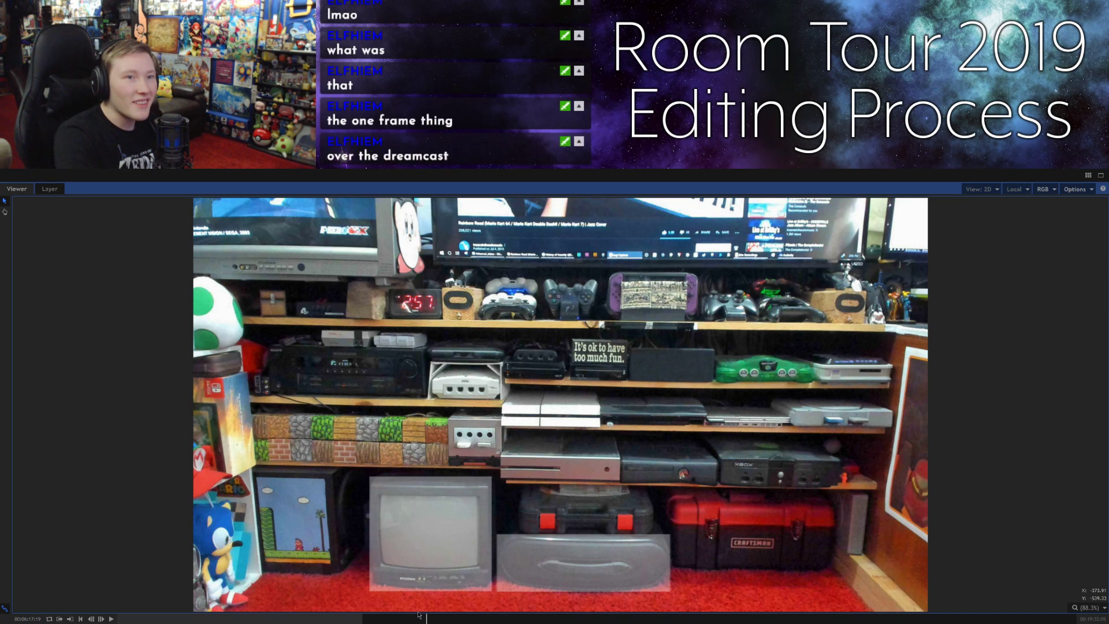
left_click(422, 618)
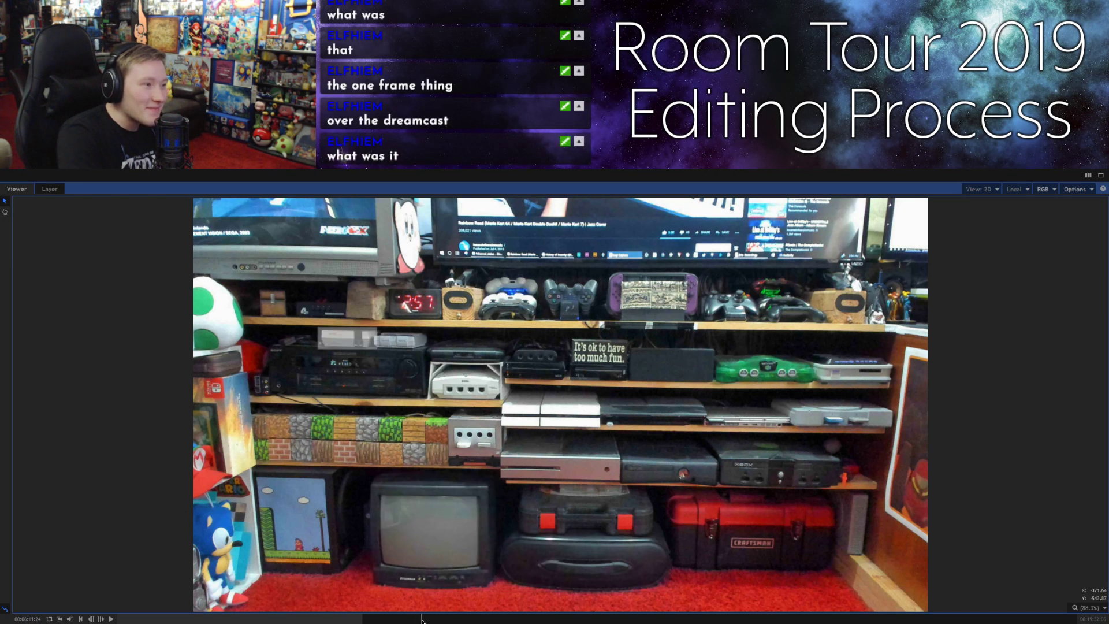
left_click_drag(423, 618, 412, 619)
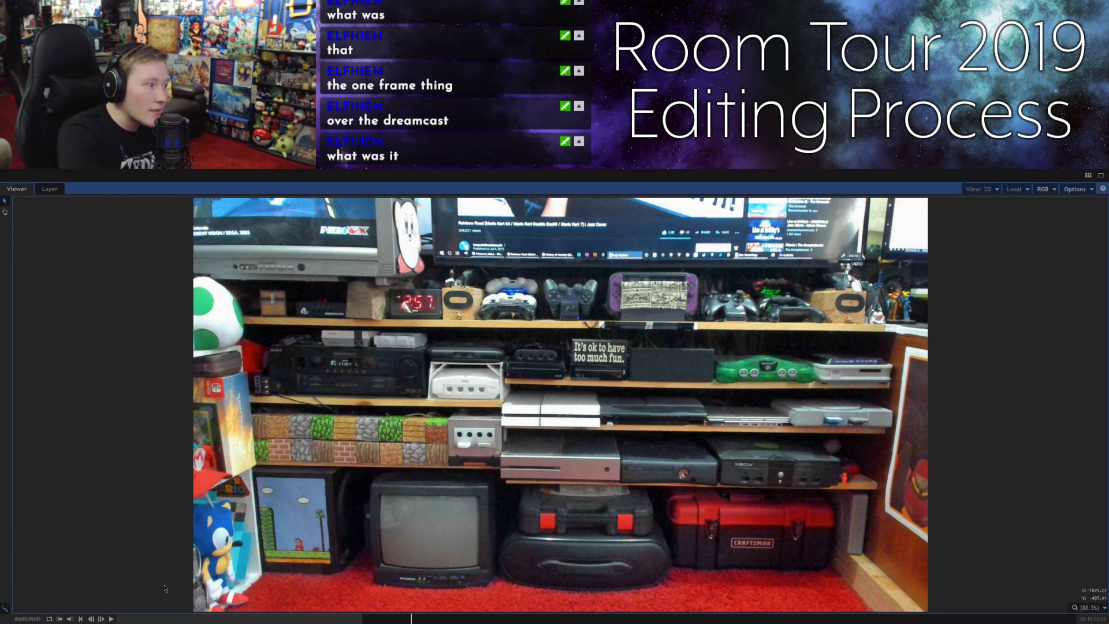
Step: Play briefly from about 00:05:59 and step frame by frame through the short figure image over the Dreamcast
left_click(111, 619)
left_click(91, 619)
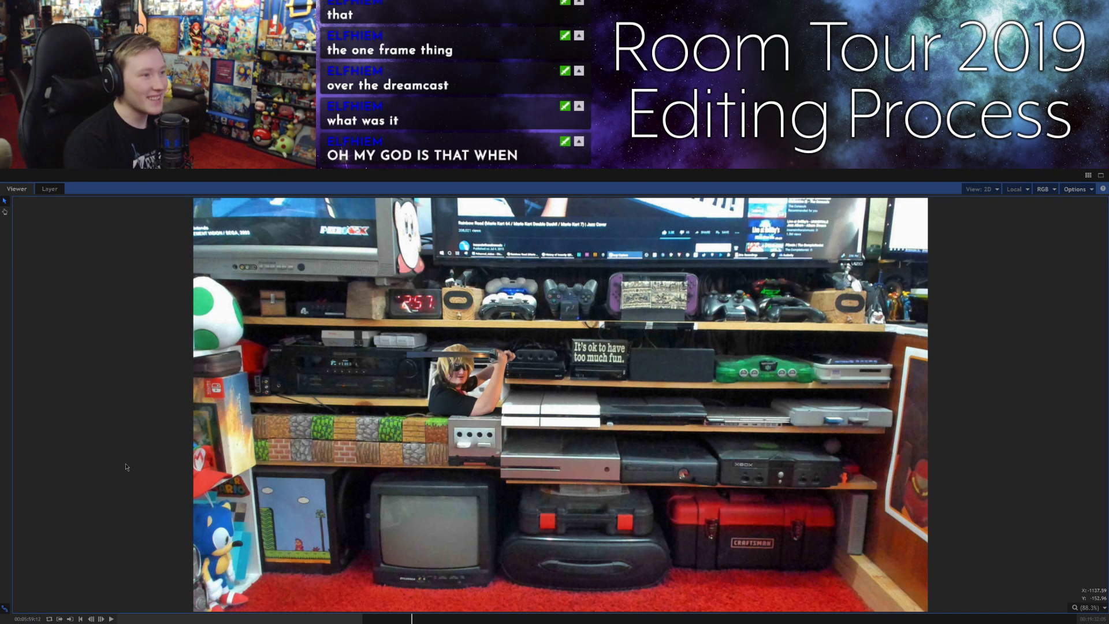
left_click(91, 618)
left_click(91, 620)
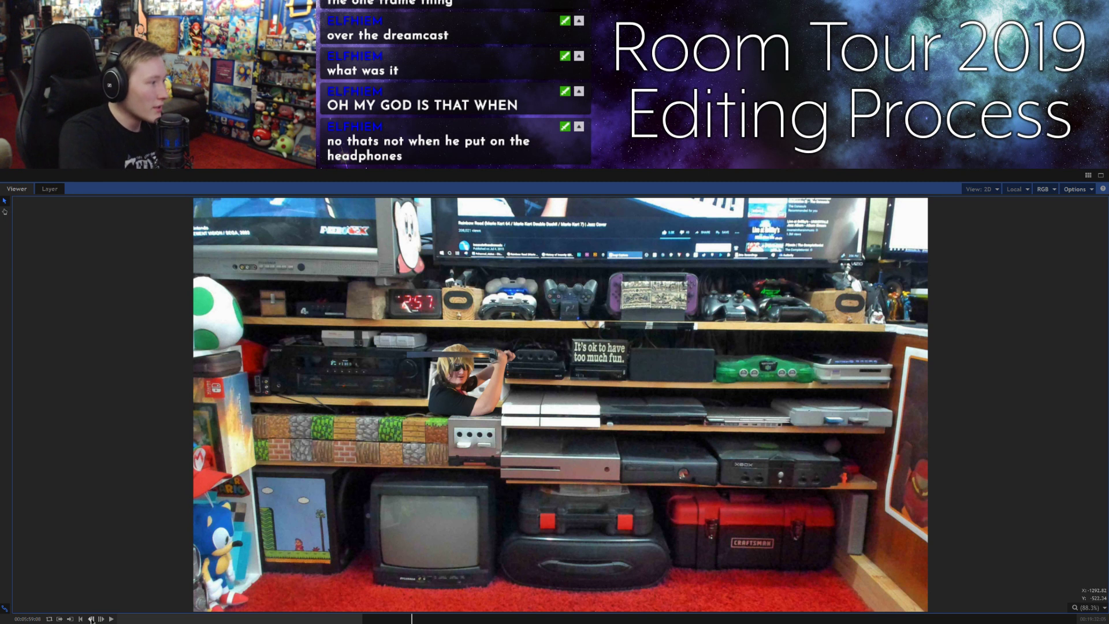
left_click(91, 619)
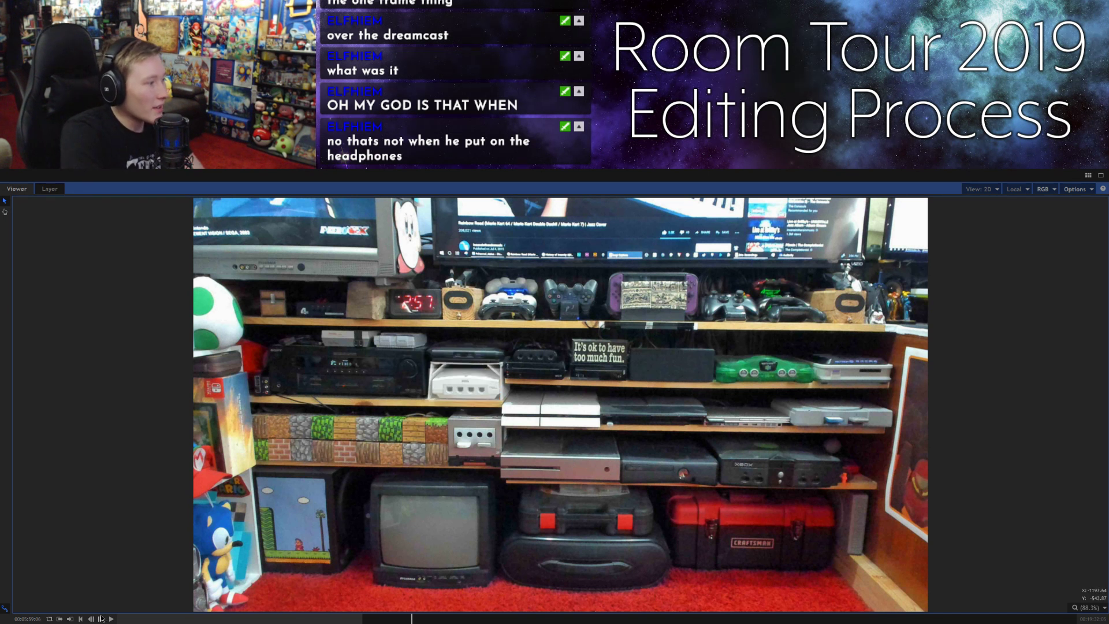
left_click(100, 619)
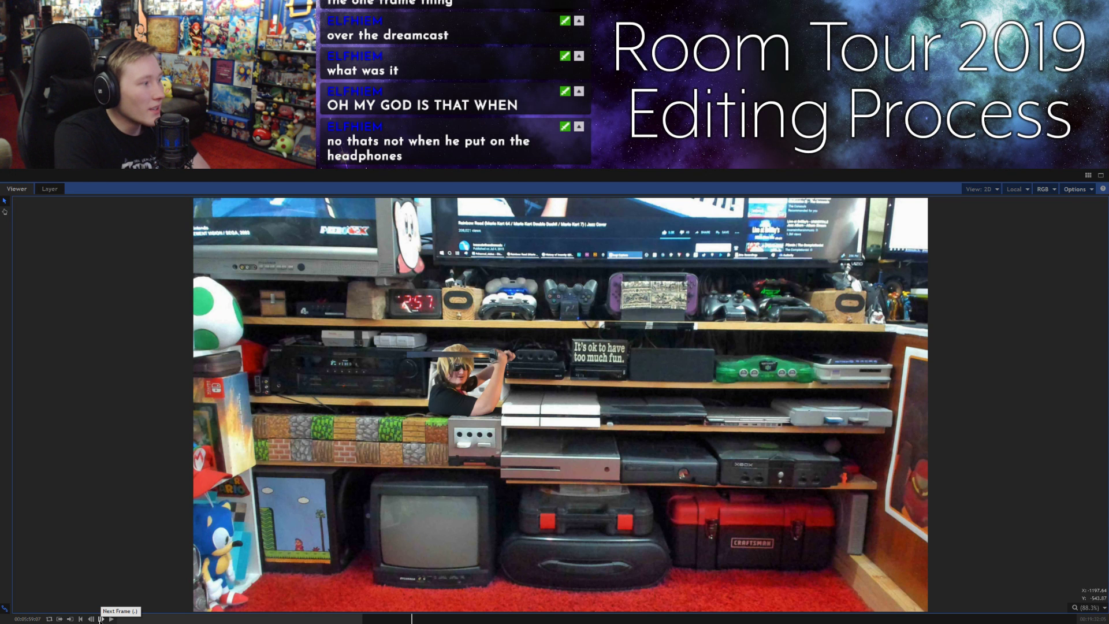
left_click(101, 619)
left_click(101, 620)
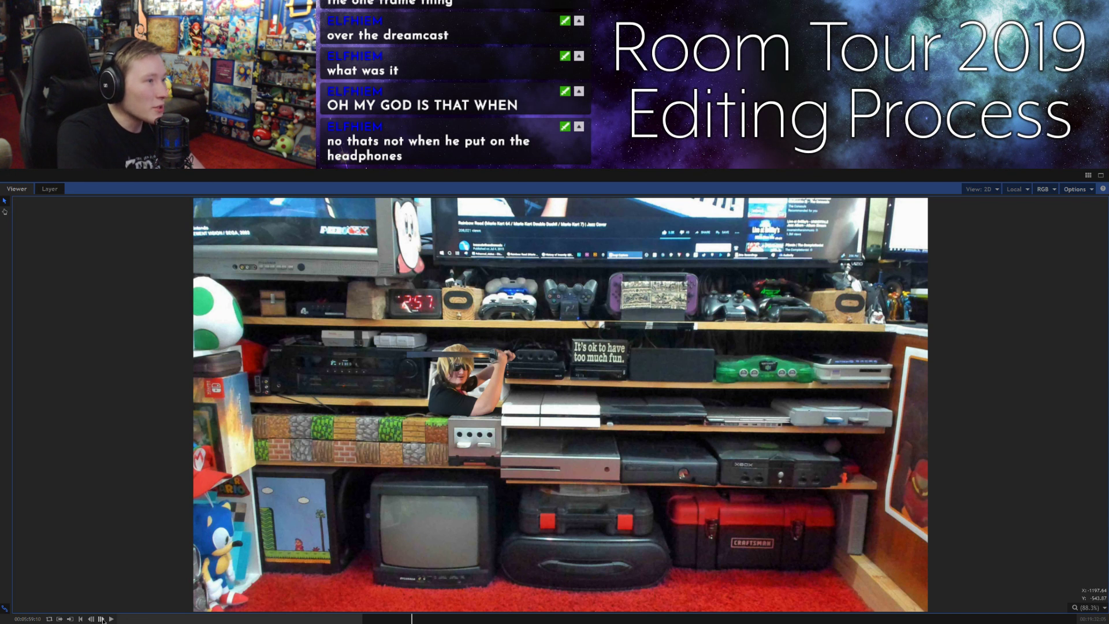
left_click(101, 619)
left_click(101, 620)
left_click(102, 620)
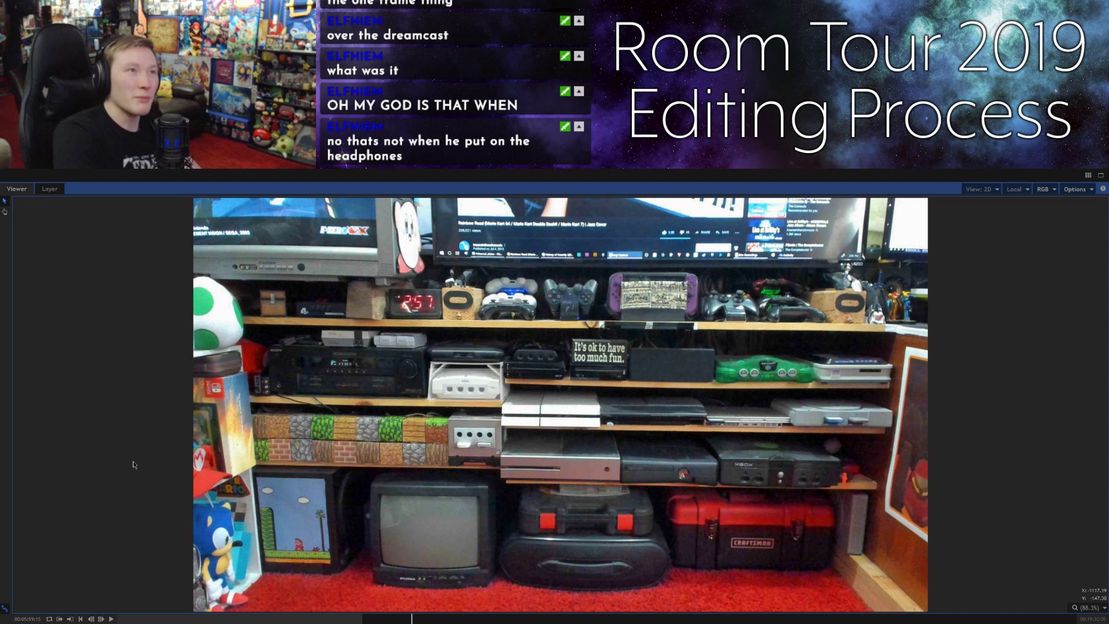
Step: Resume playback from about 00:05:59 and pause once the second console overlay is in the picture
left_click(112, 619)
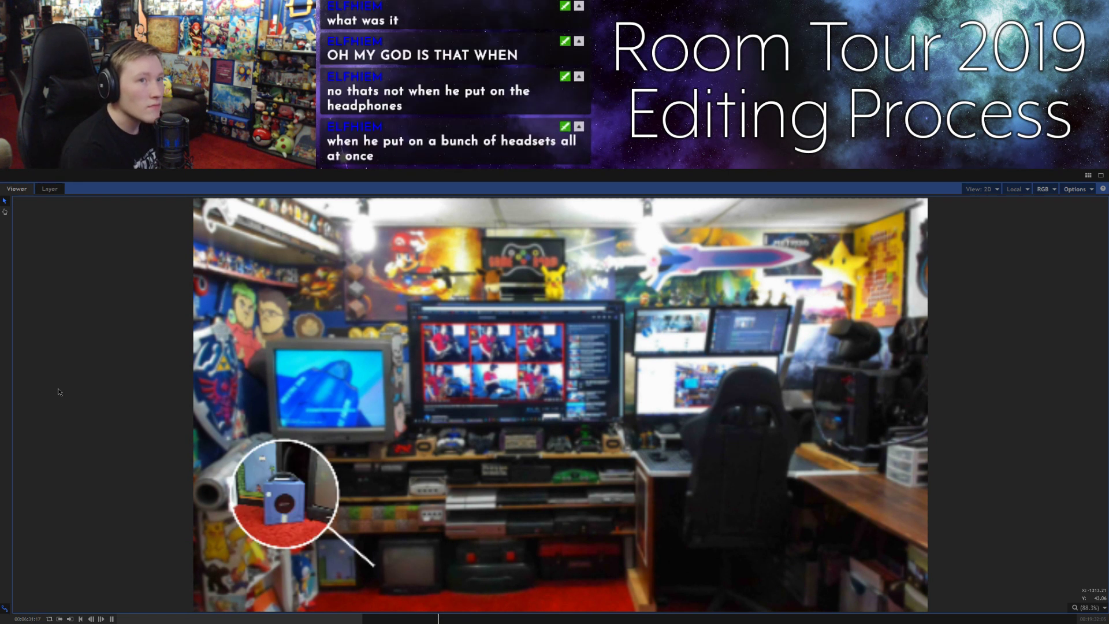
key("space")
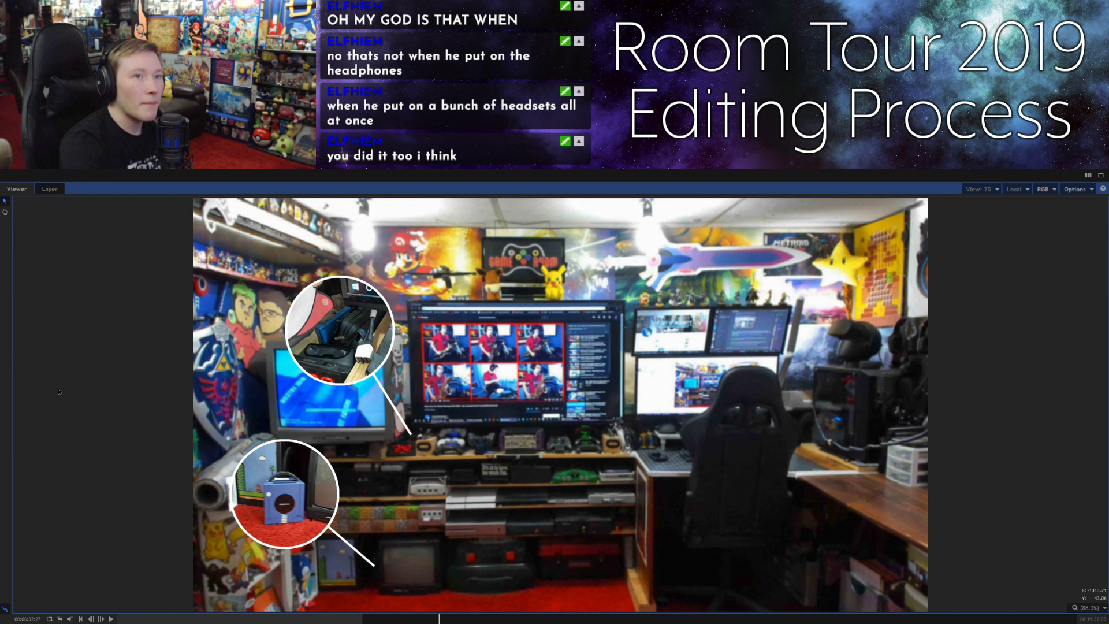
Step: Jump back to the blurred background shot at about 00:06:27 and play the hidden console overlays through to the end of the edit
key("space")
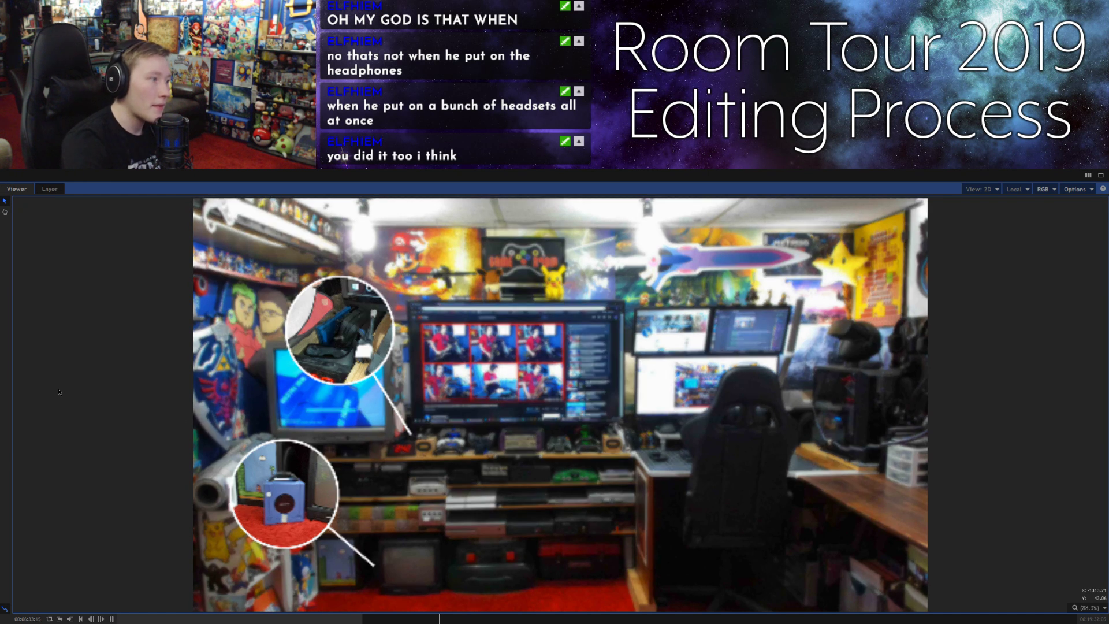
key("space")
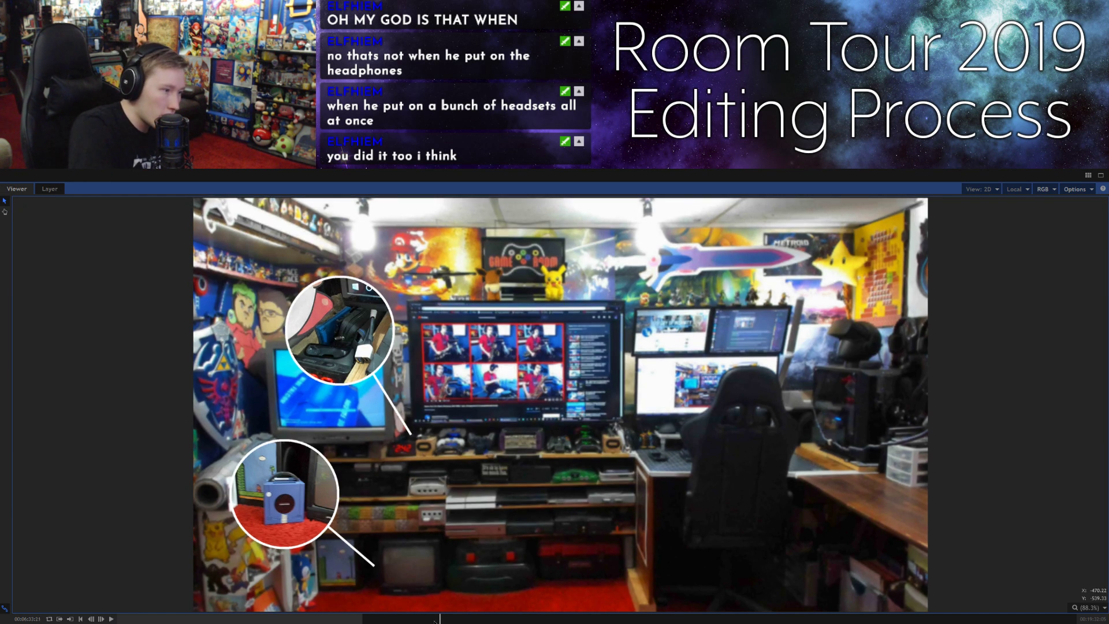
left_click(435, 619)
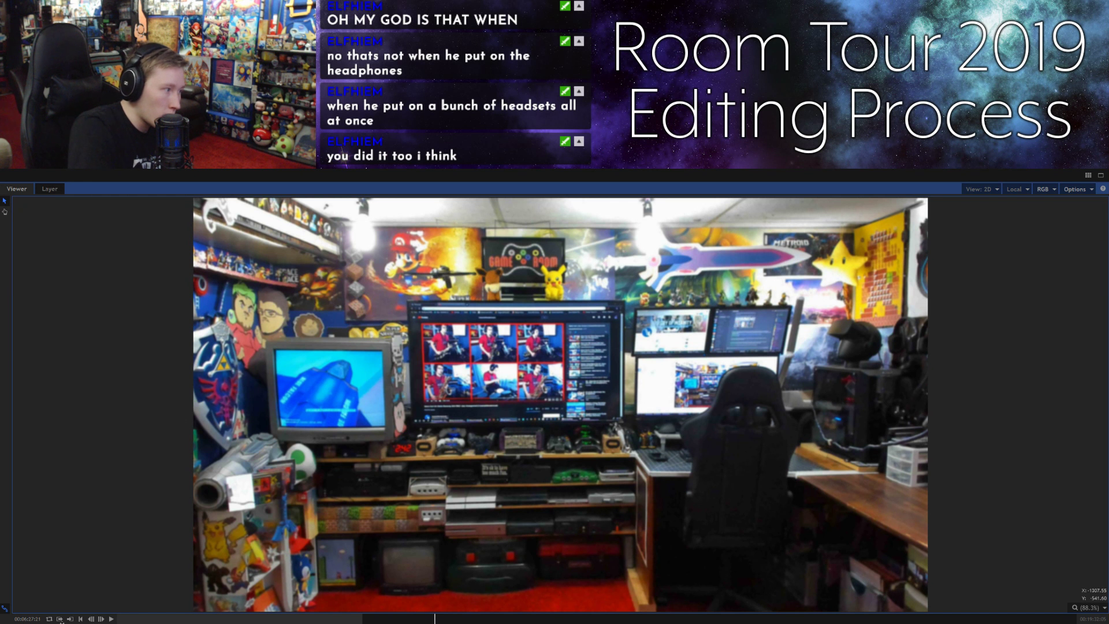
left_click(111, 619)
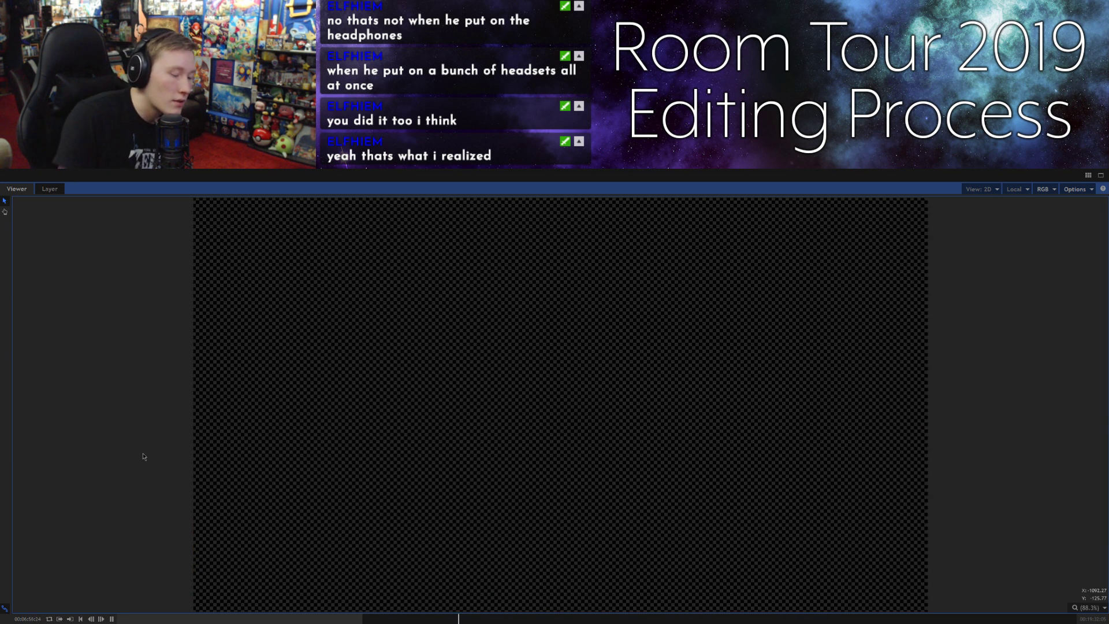
Step: Restore the floating Viewer to the docked layout, then narrow the Media area and widen the Viewer beside the Trimmer
left_click(1101, 175)
left_click_drag(880, 260, 1038, 287)
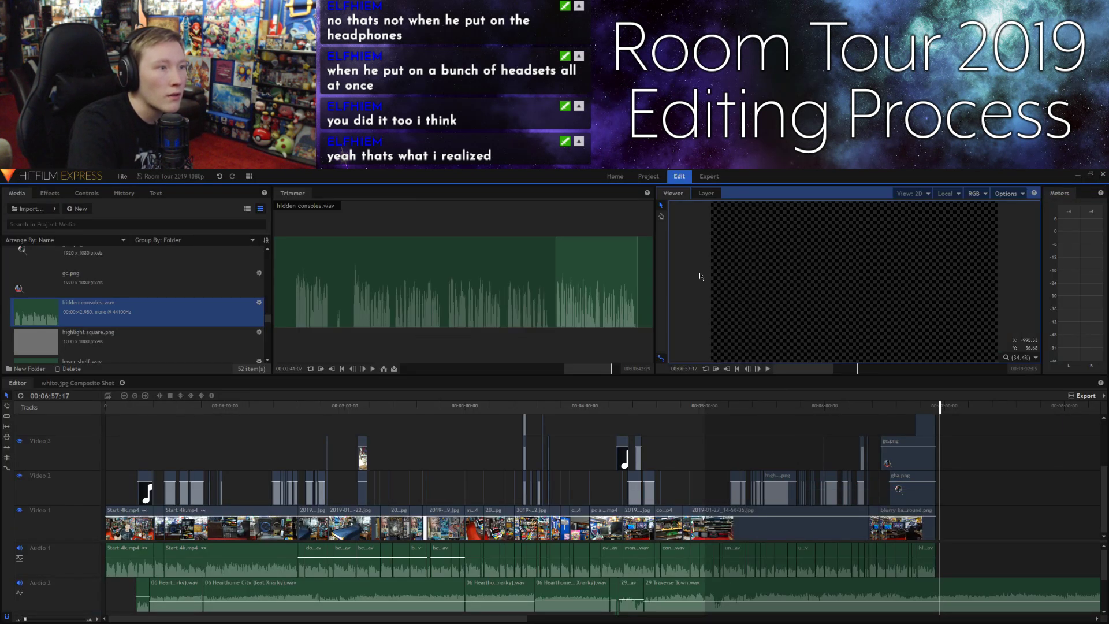
left_click_drag(636, 281, 582, 282)
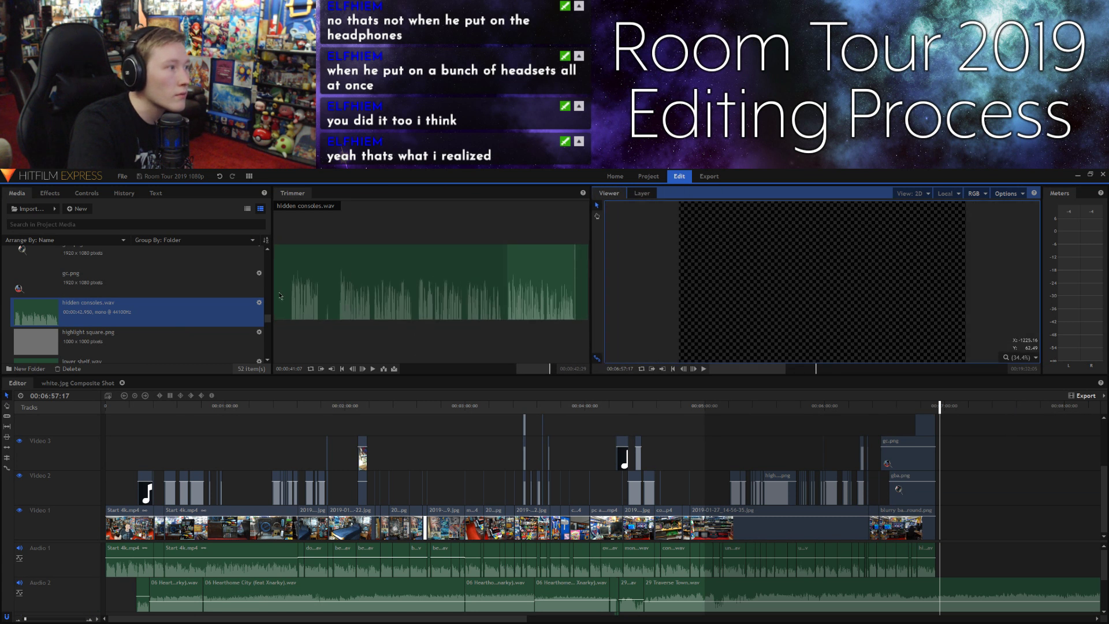
left_click_drag(271, 295, 187, 282)
left_click_drag(592, 321, 566, 313)
Step: Move the timeline playhead back to the end of the last edited clip at 00:06:54:29
left_click(583, 439)
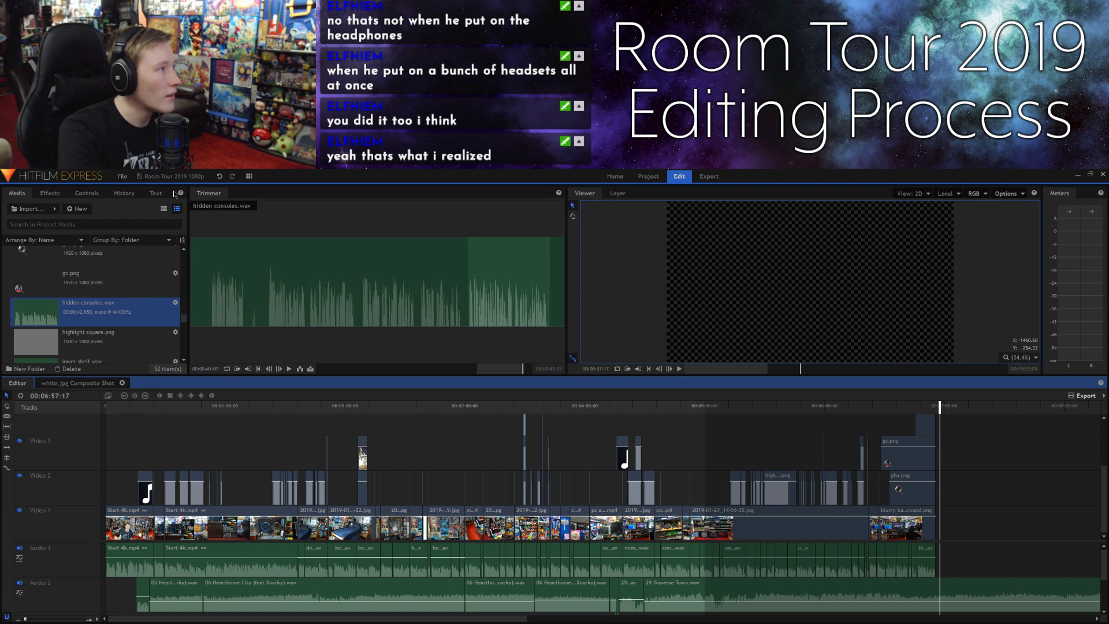
left_click_drag(940, 405, 935, 405)
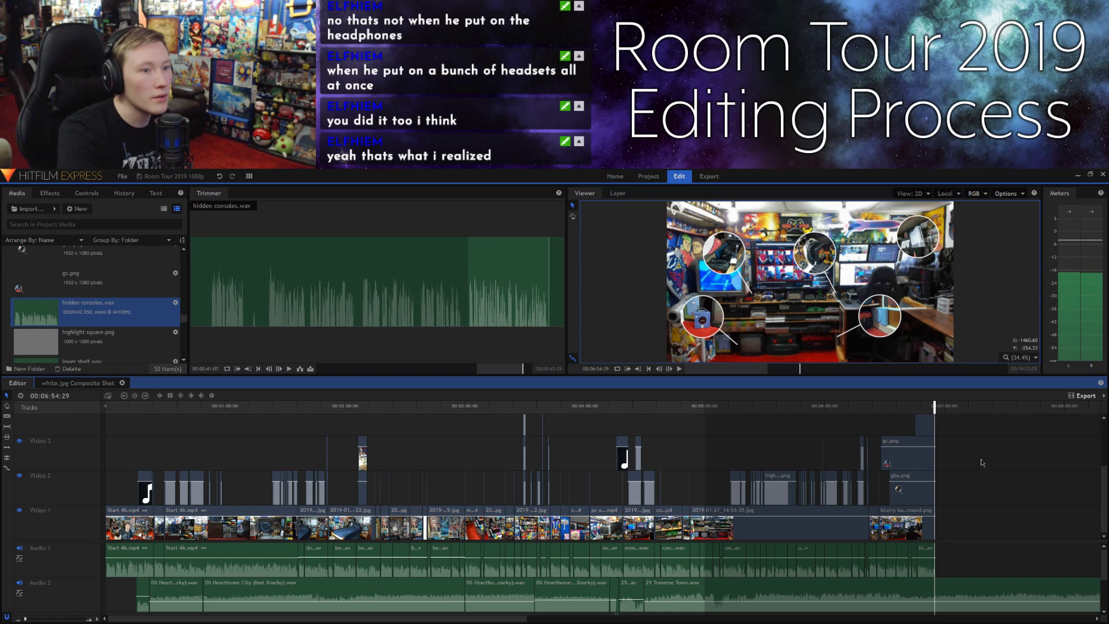